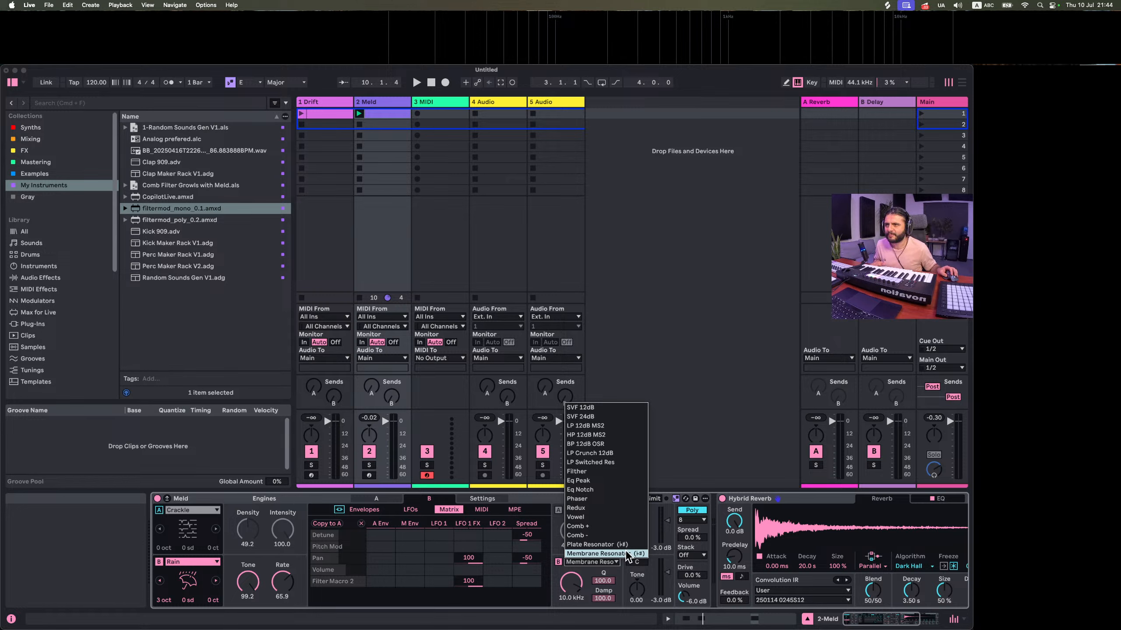
Audition engine B's Membrane Resonator filter by sweeping its frequency and bypassing the filter during playback
left_click(667, 569)
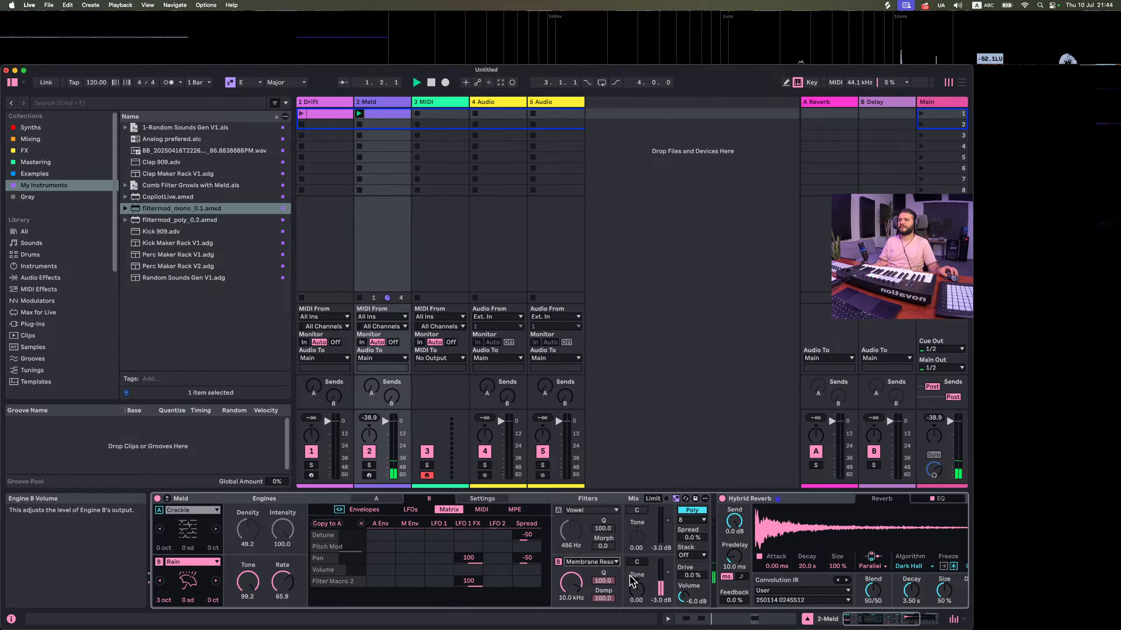
left_click(570, 583)
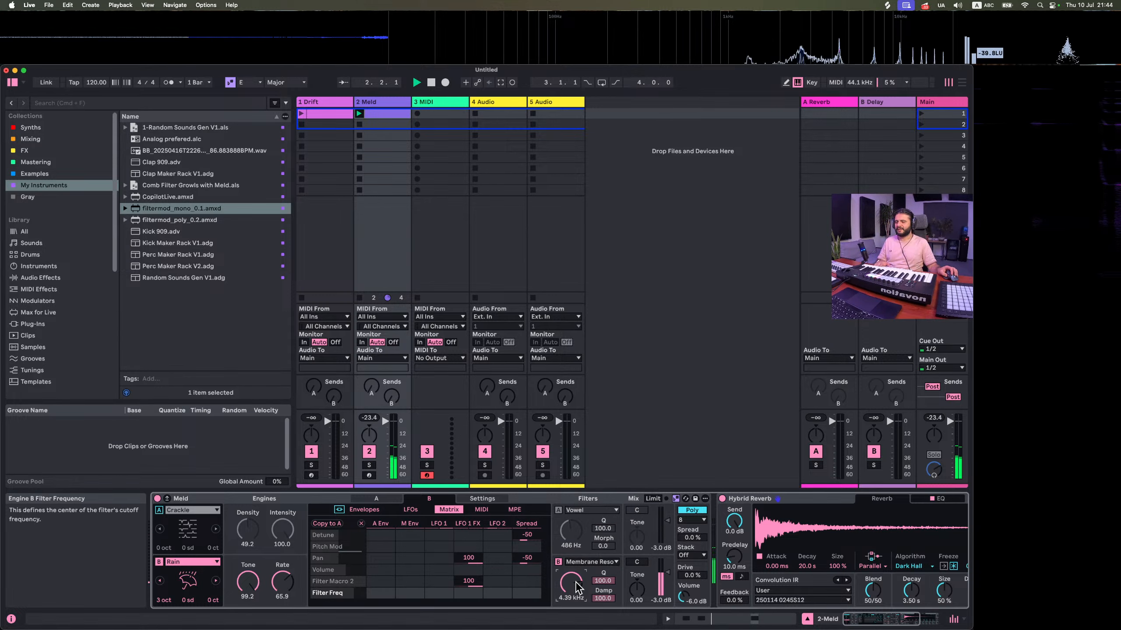
left_click(558, 562)
left_click(558, 562)
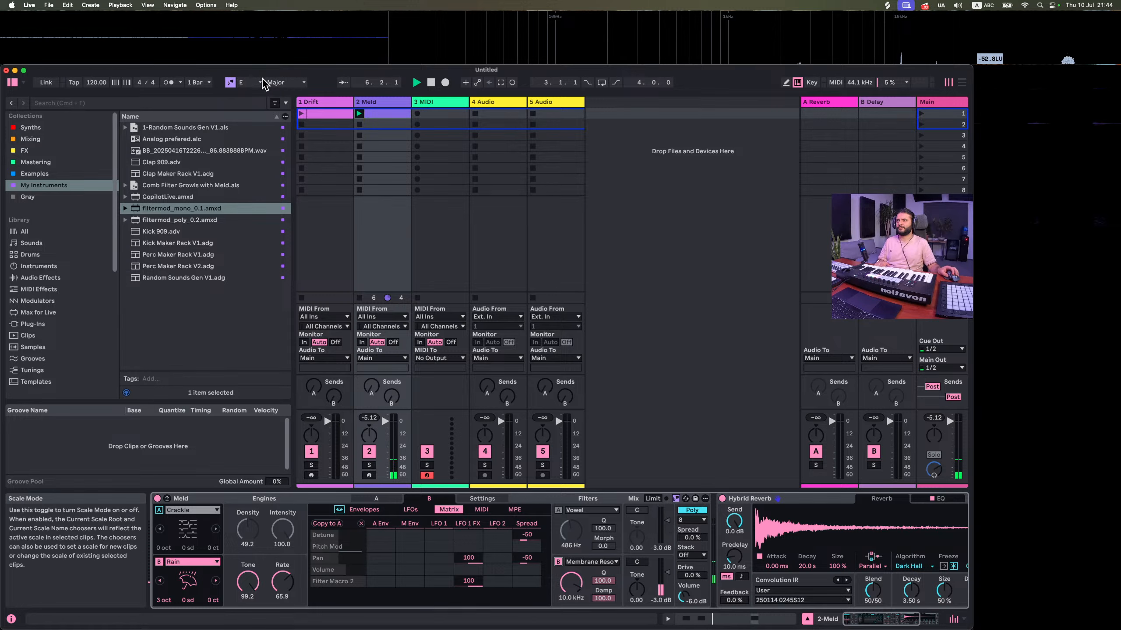
Turn Meld's engine A back on and launch the Drift track's clip alongside it
left_click(162, 514)
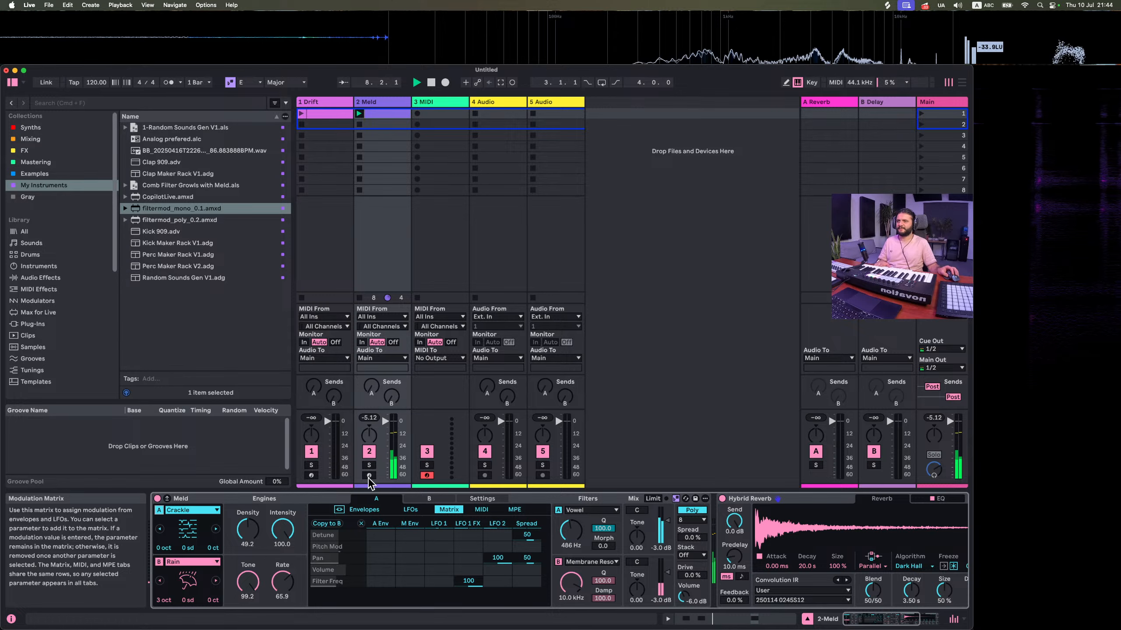
scroll(755, 512, "right", 5)
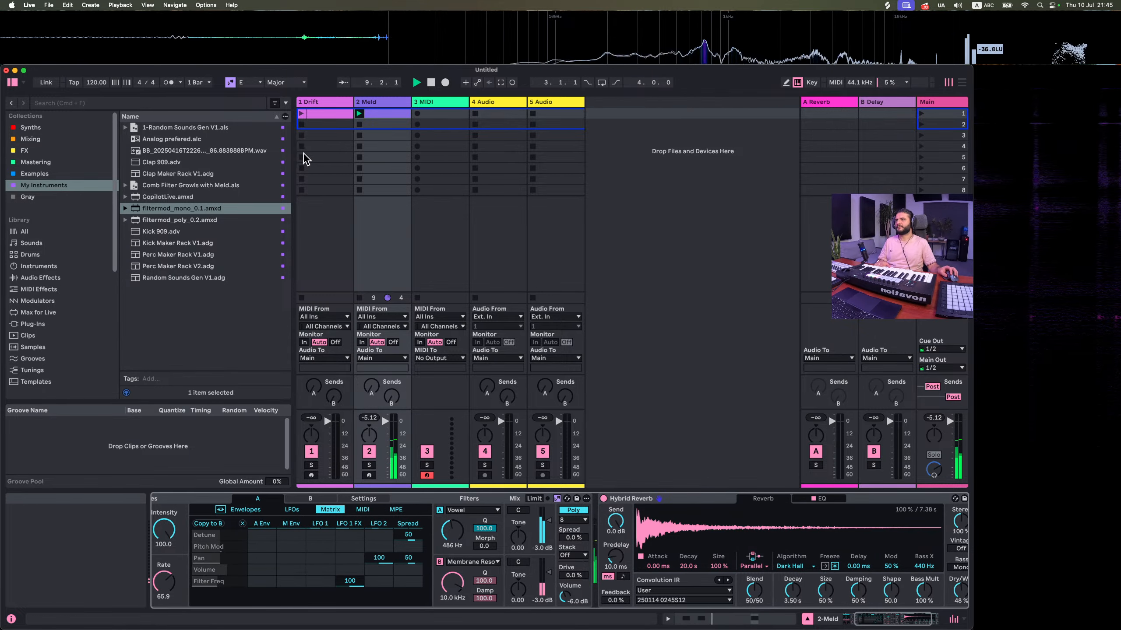
left_click(301, 114)
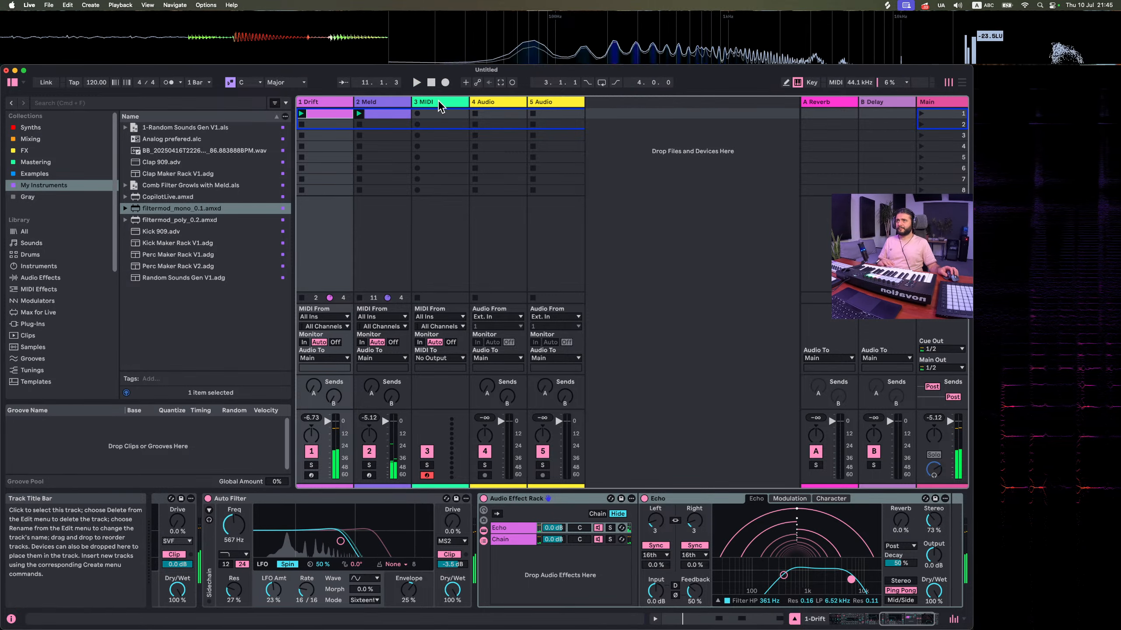
Move the empty MIDI track to the first position and load the Meld instrument from the library onto it
left_click_drag(429, 102, 309, 106)
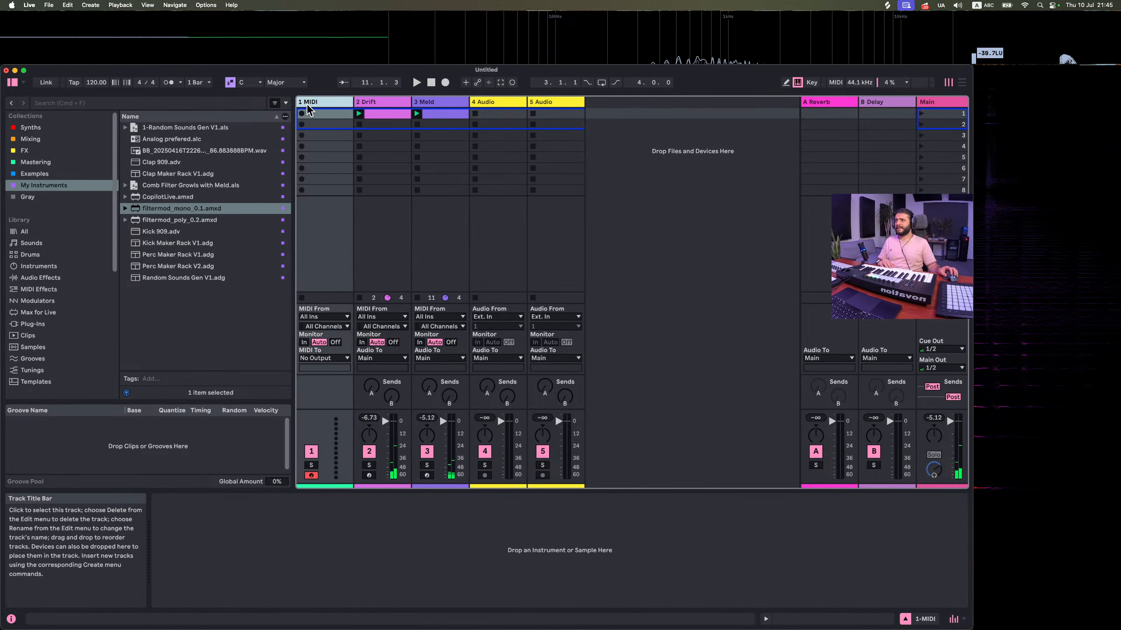
left_click(98, 110)
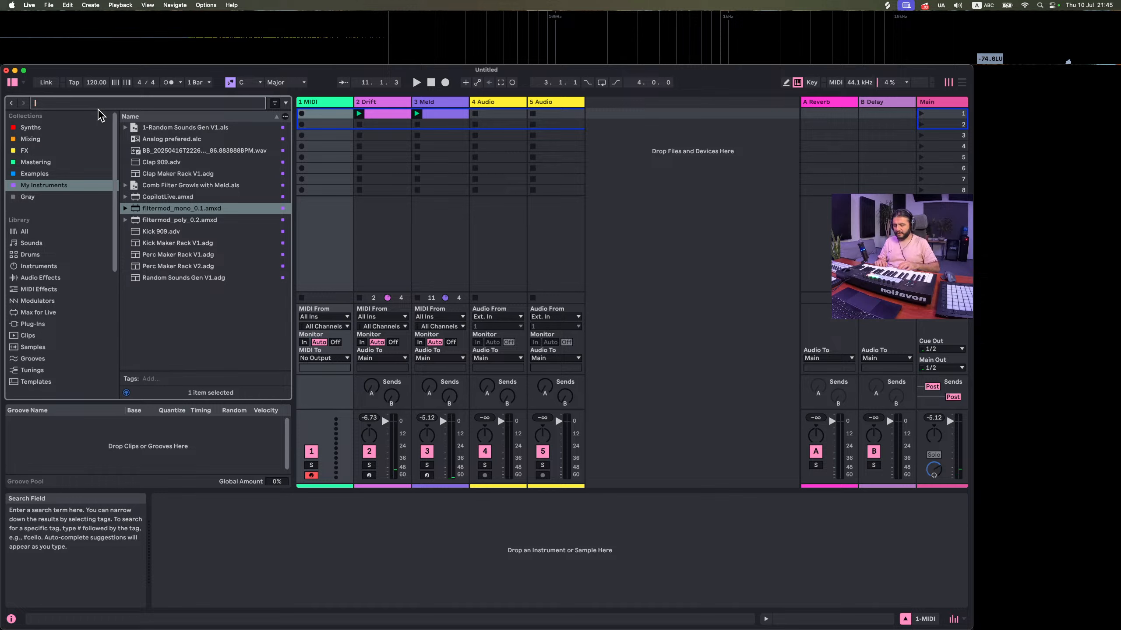
type("meld")
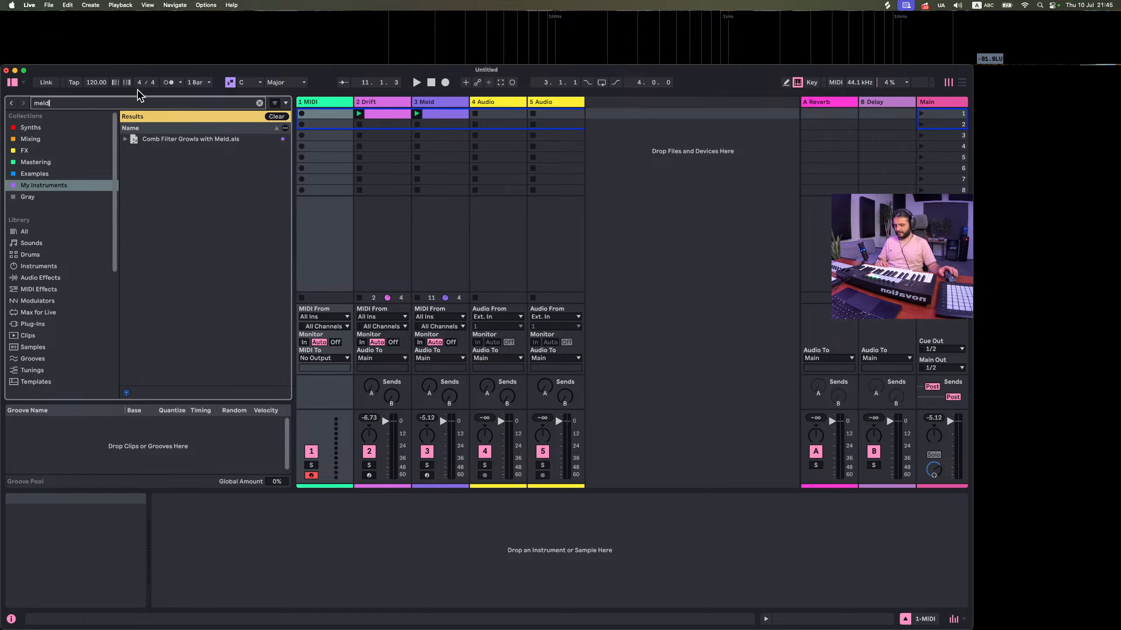
left_click(163, 139)
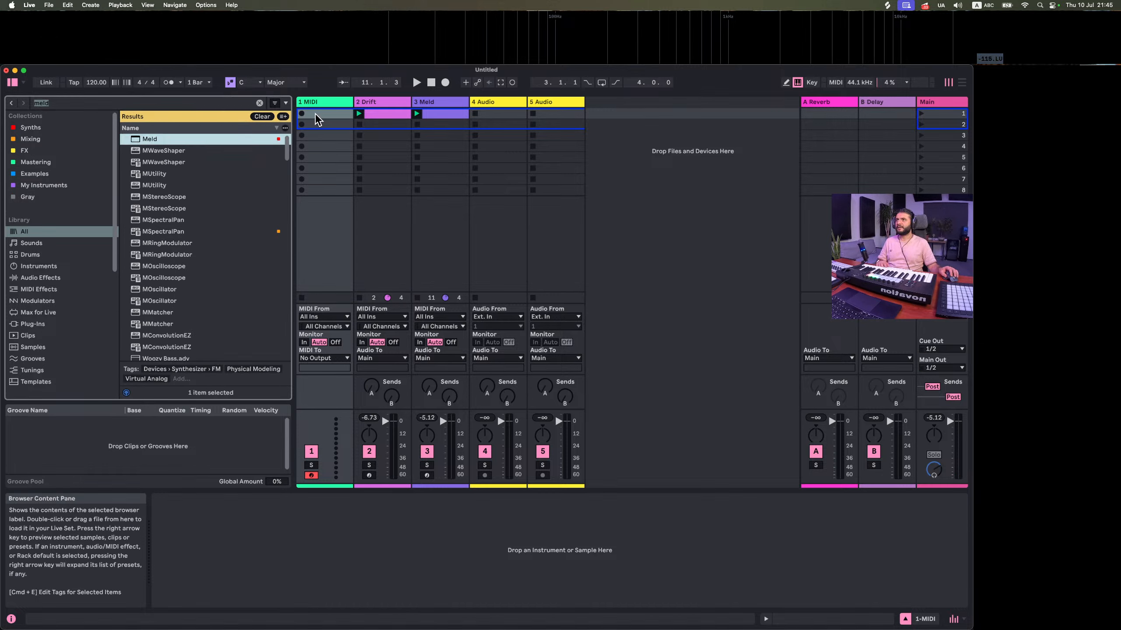
left_click_drag(304, 117, 307, 119)
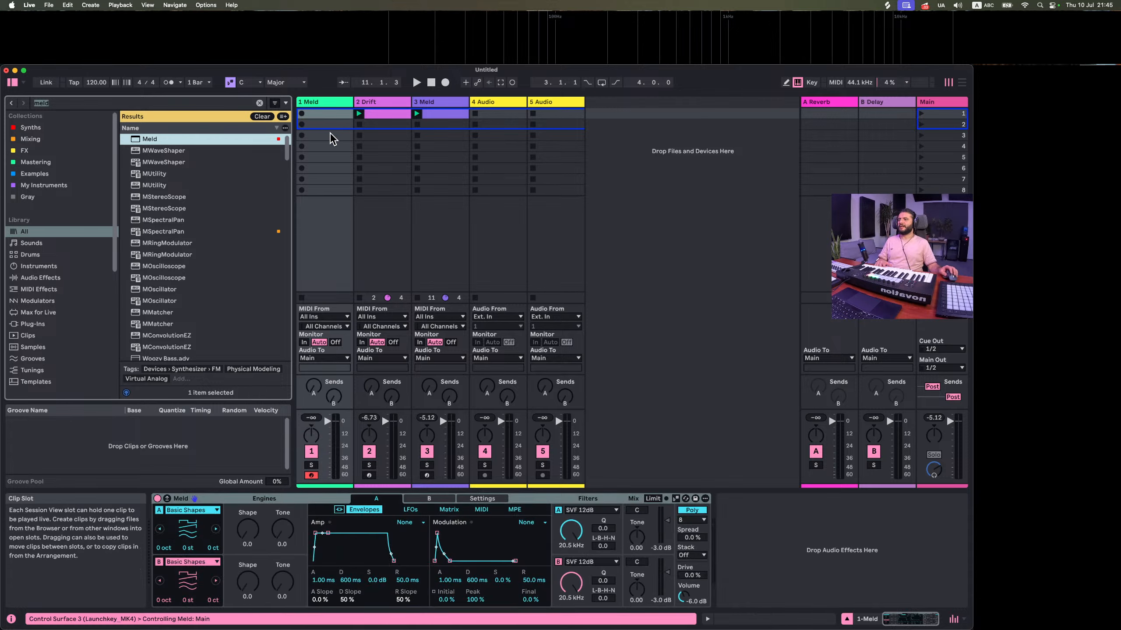
Turn off the new Meld's engine B and set engine A to Tarp with Decay 37.3 and Tone 73.0
left_click(159, 562)
left_click(185, 511)
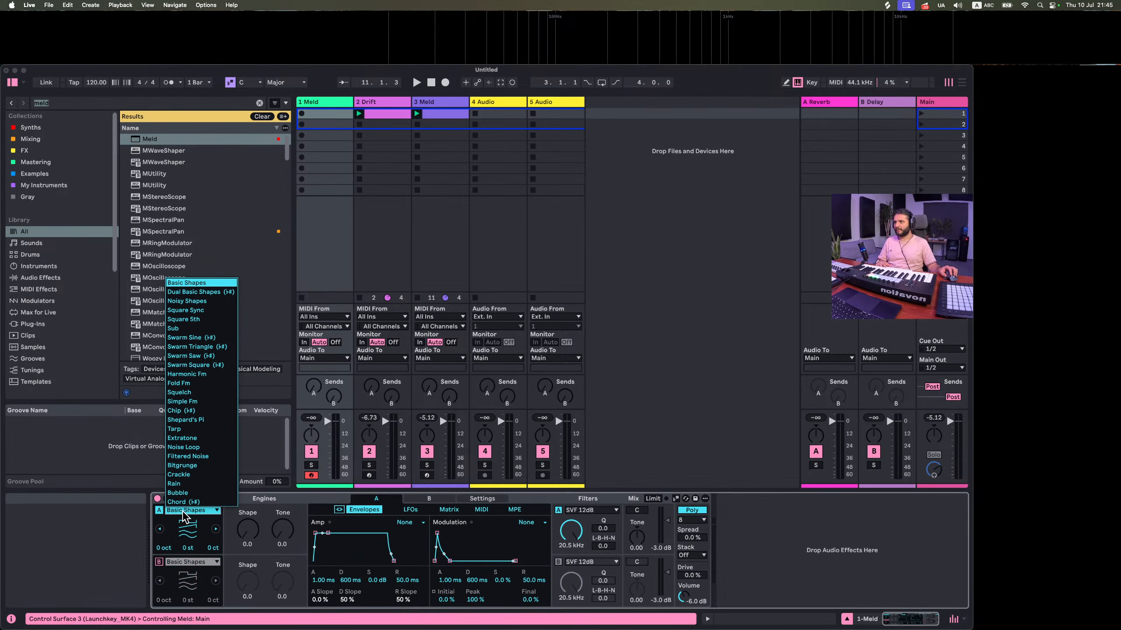
left_click(180, 430)
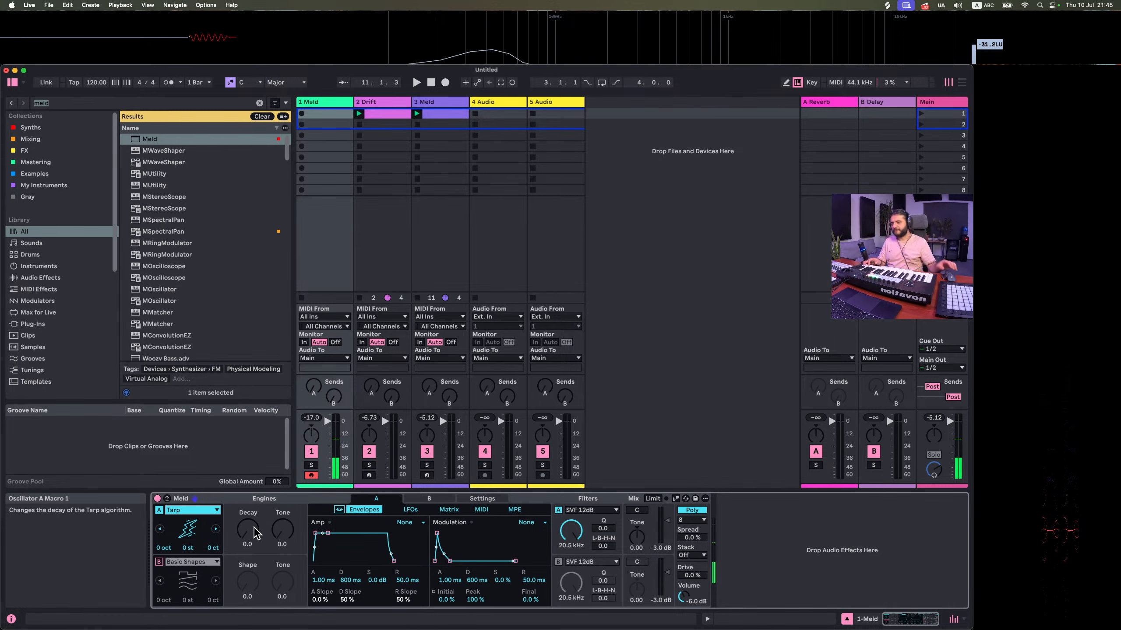
left_click_drag(248, 531, 276, 488)
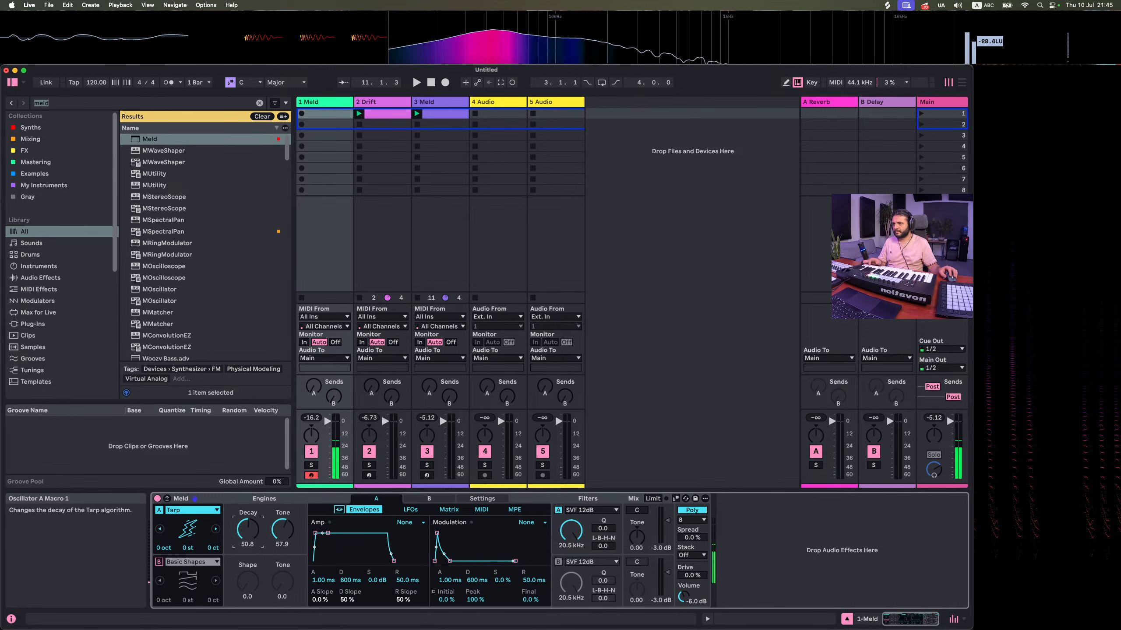
mouse_move(248, 530)
left_mouse_down()
mouse_move(248, 545)
mouse_move(282, 518)
mouse_move(248, 541)
left_mouse_up()
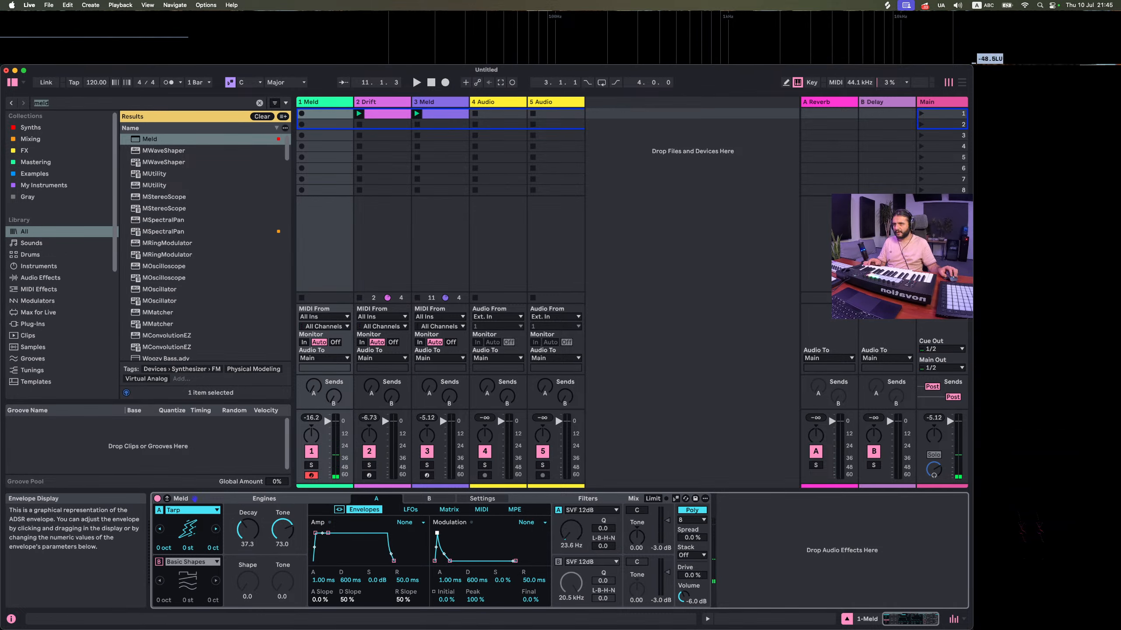
Modulate filter A's frequency by 100 from the modulation envelope, with 0 ms attack and 148 ms decay on that envelope
left_click(413, 511)
left_click(454, 512)
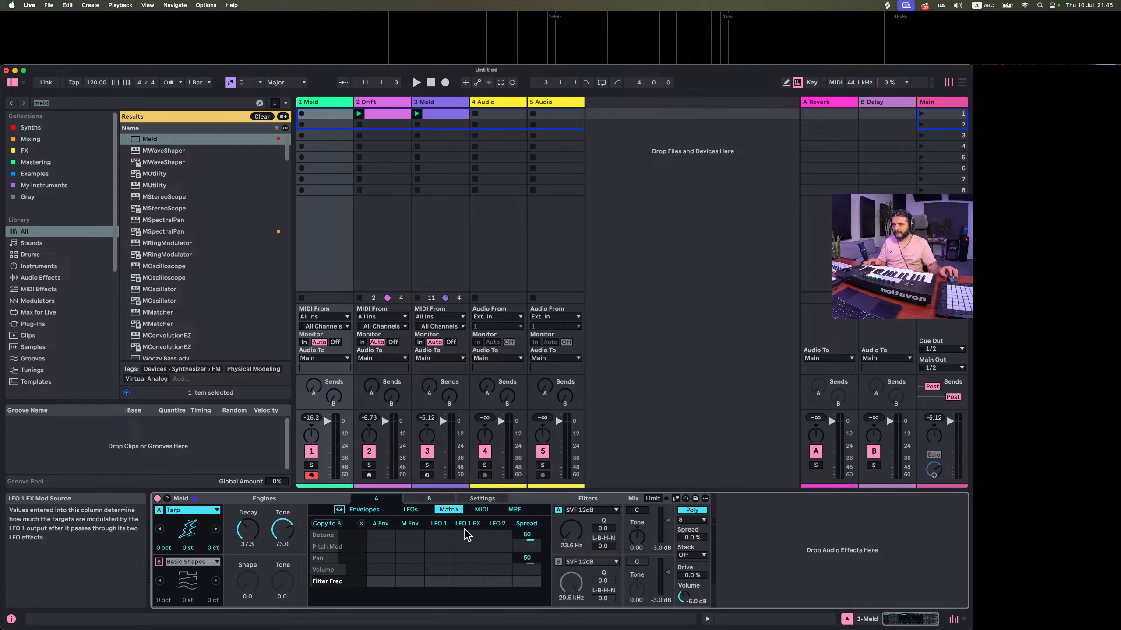
left_click_drag(409, 582, 410, 542)
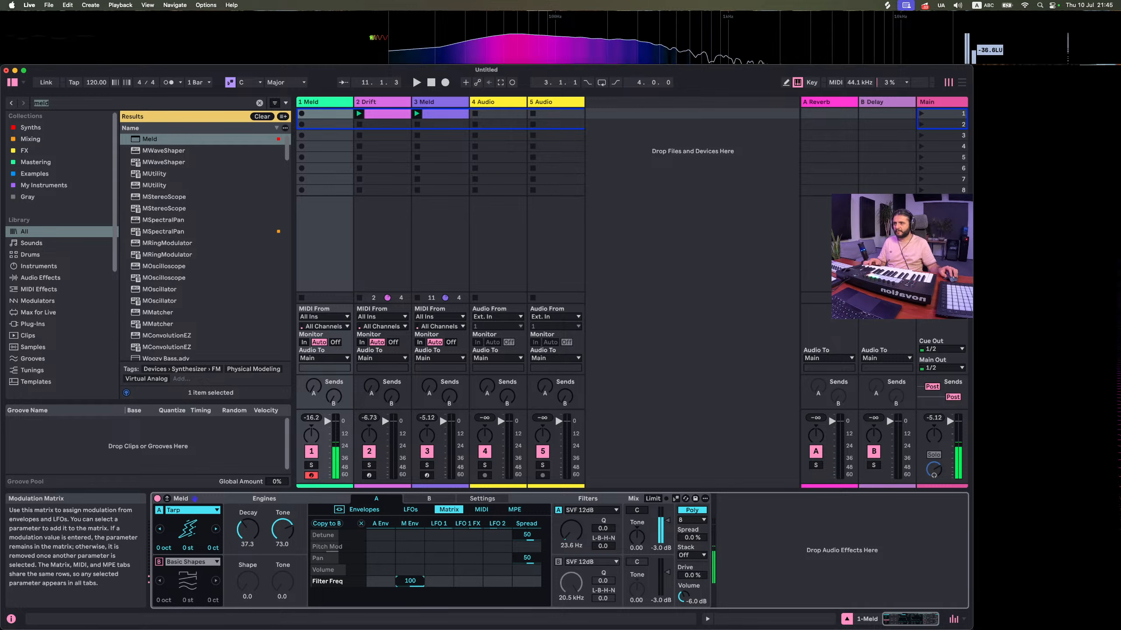
left_click(364, 510)
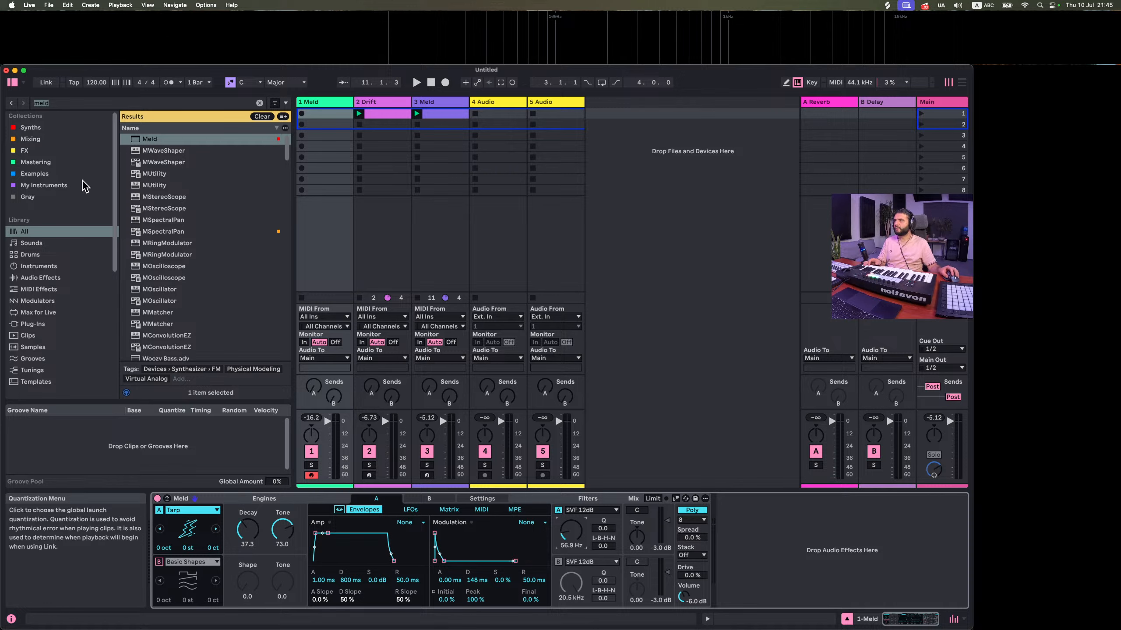
Add the Converter device after Meld and set filter A's frequency to 41.2 Hz, matching E0
left_click(63, 105)
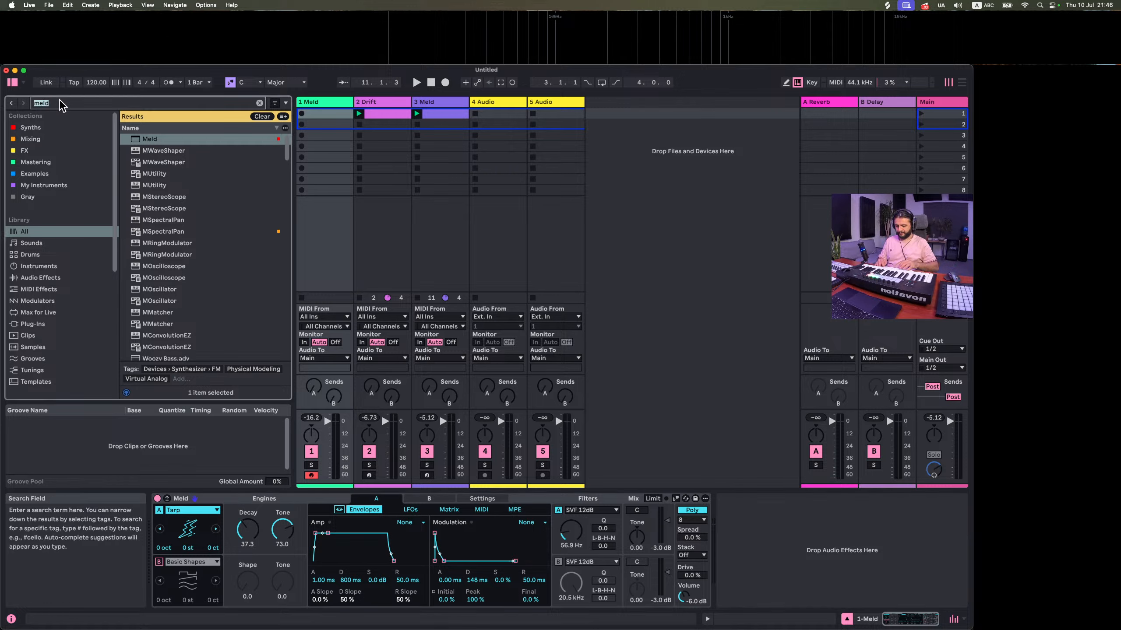
type("conver")
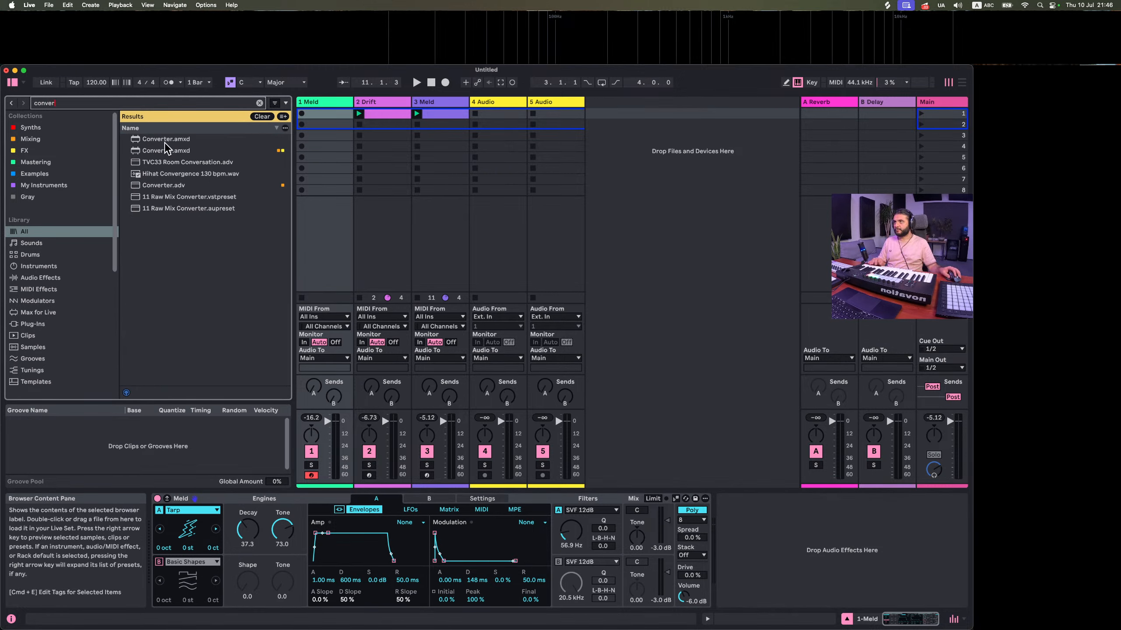
double_click(166, 150)
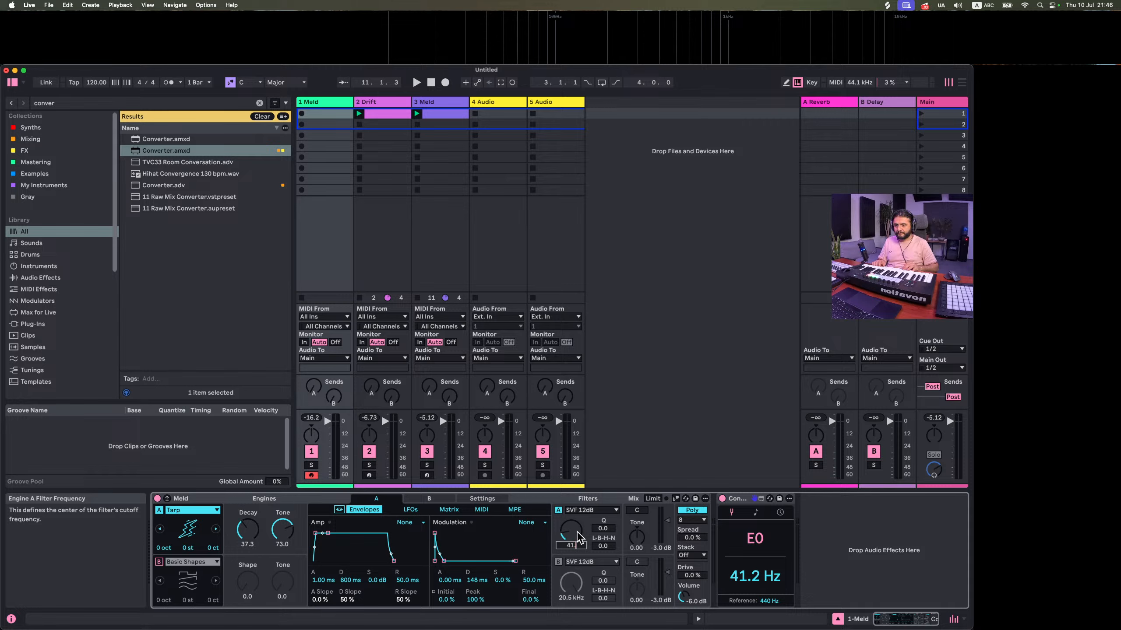
key("space")
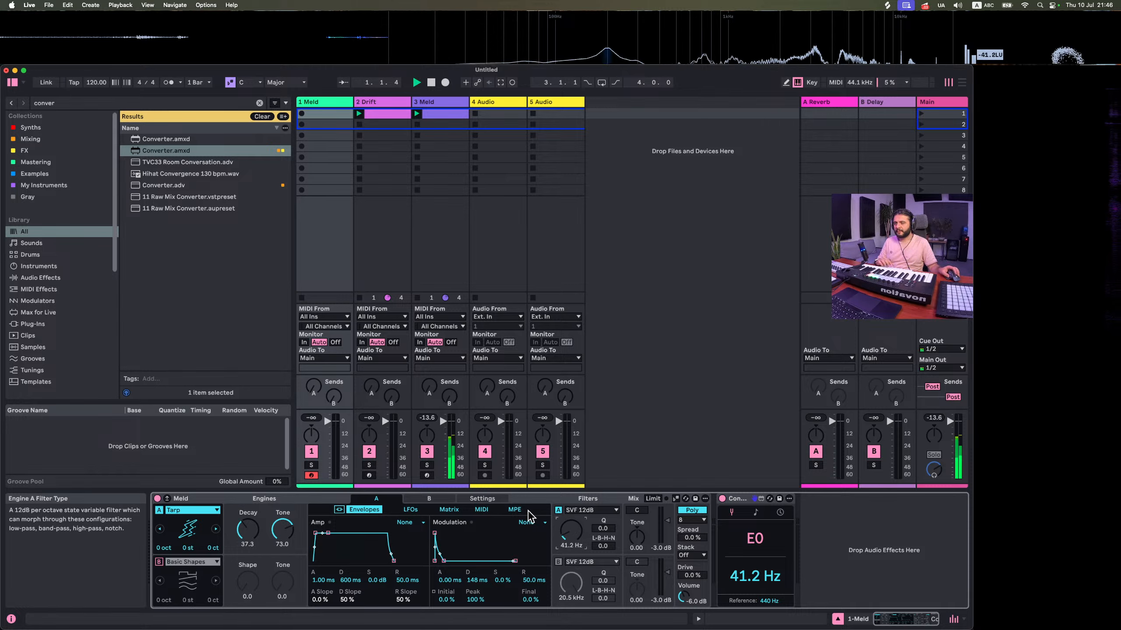
key("space")
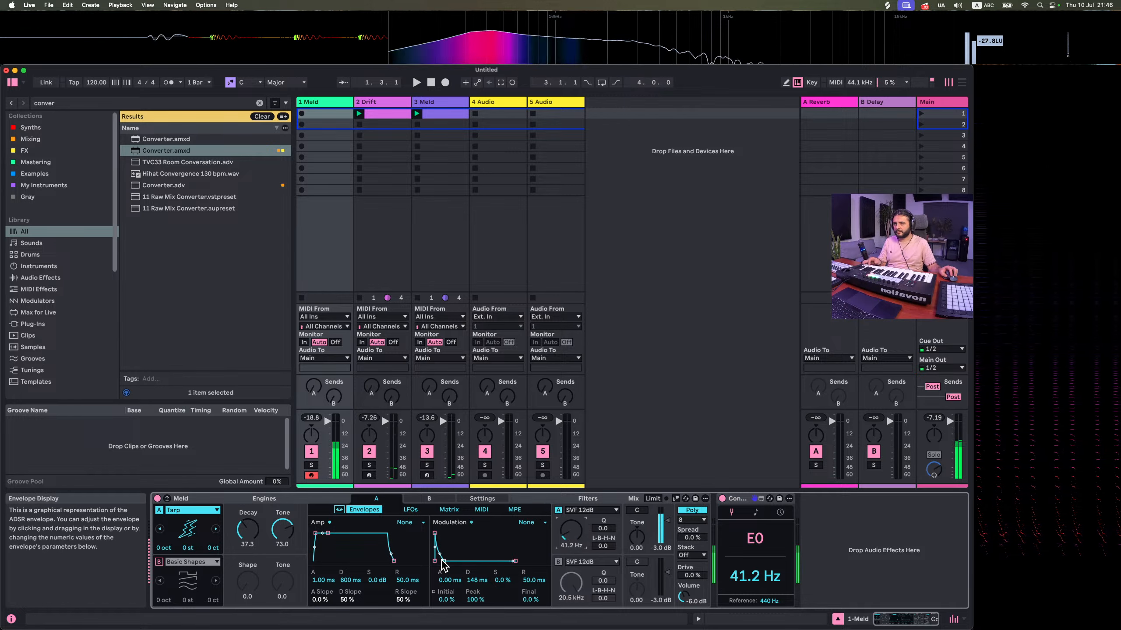
Set the modulation envelope to 201 ms decay and 10 ms release, and the amp envelope to 0 ms attack and 30 ms release
mouse_move(443, 561)
left_mouse_down()
mouse_move(453, 561)
mouse_move(443, 560)
left_mouse_up()
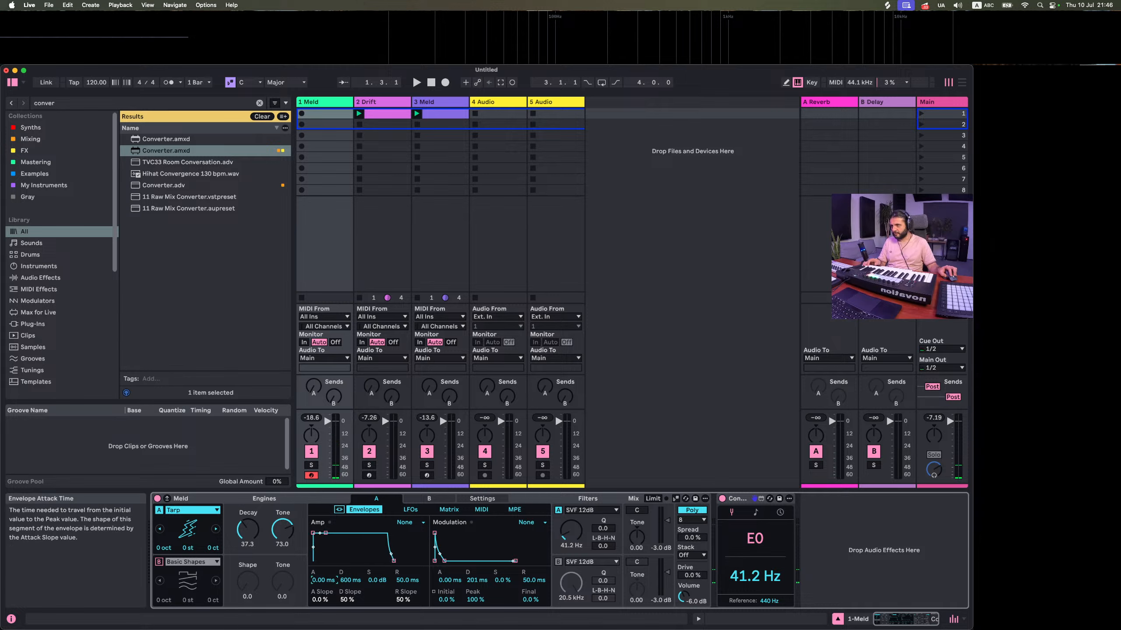
left_click_drag(325, 582, 325, 595)
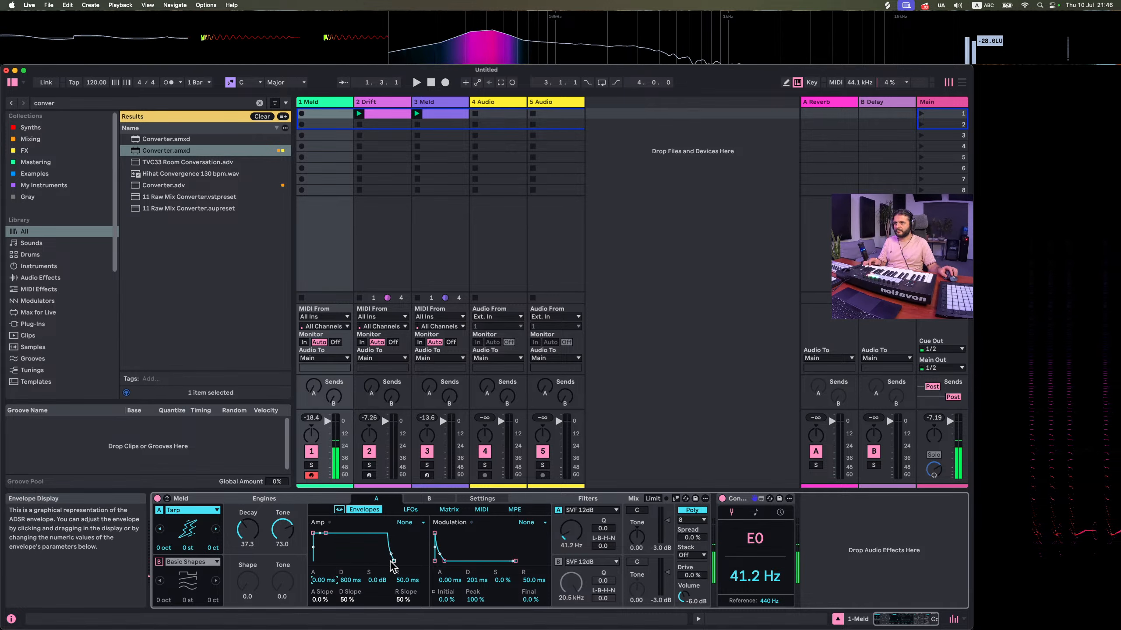
mouse_move(393, 561)
left_mouse_down()
mouse_move(406, 561)
mouse_move(393, 561)
left_mouse_up()
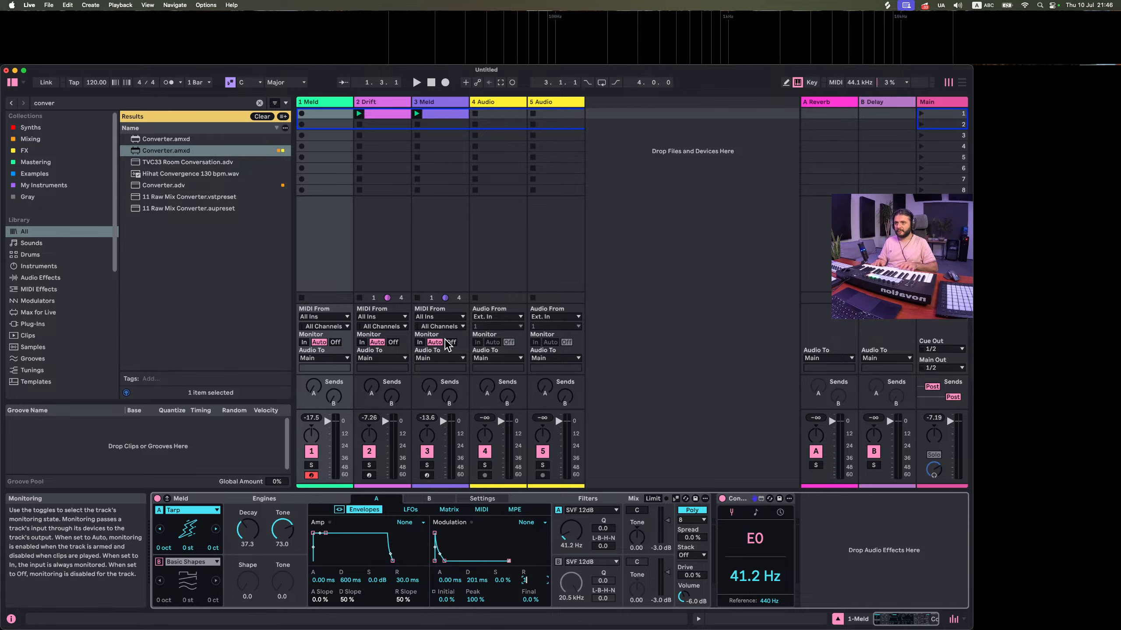
Create a one-bar MIDI clip in the new Meld track's first slot and draw an eighth-note-long E1 on beat 1
double_click(332, 113)
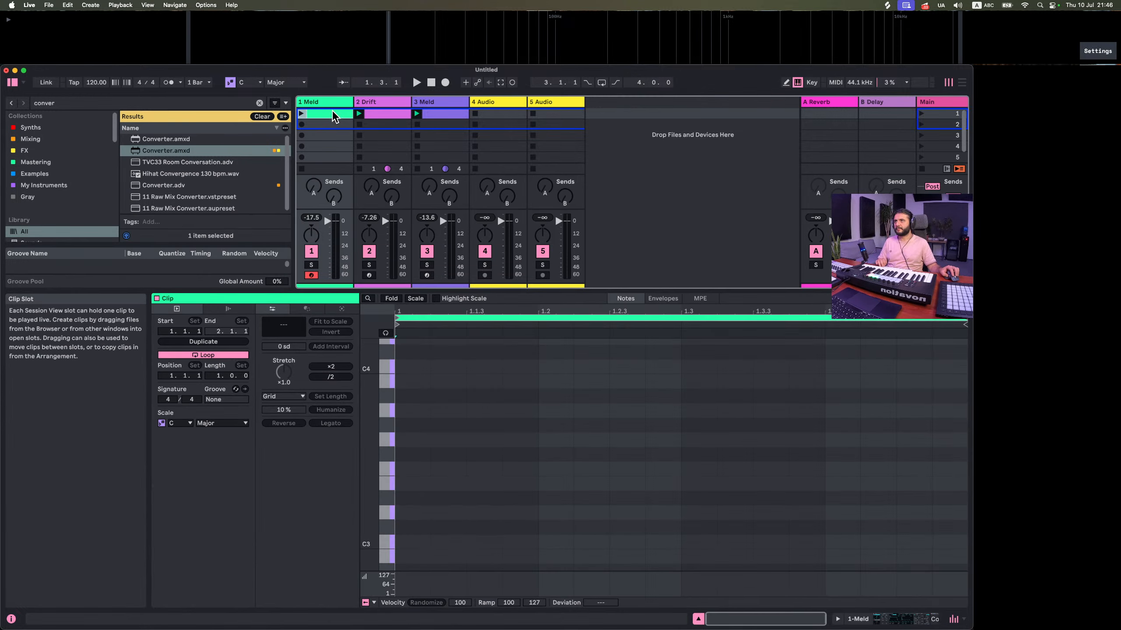
scroll(417, 512, "down", 10)
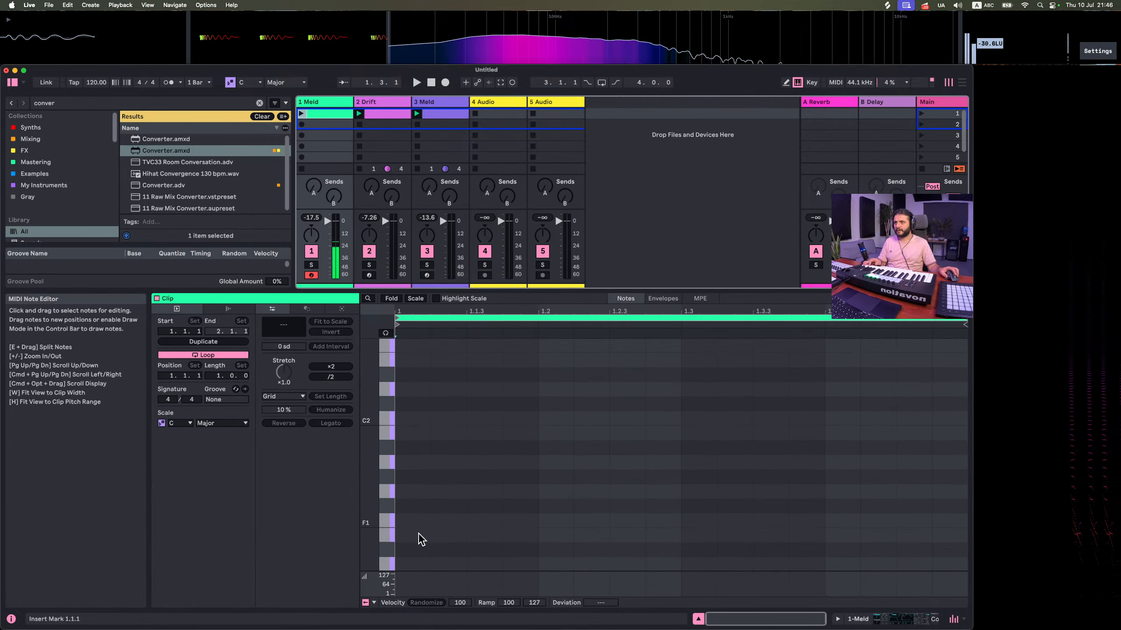
double_click(409, 533)
left_click_drag(430, 535, 466, 535)
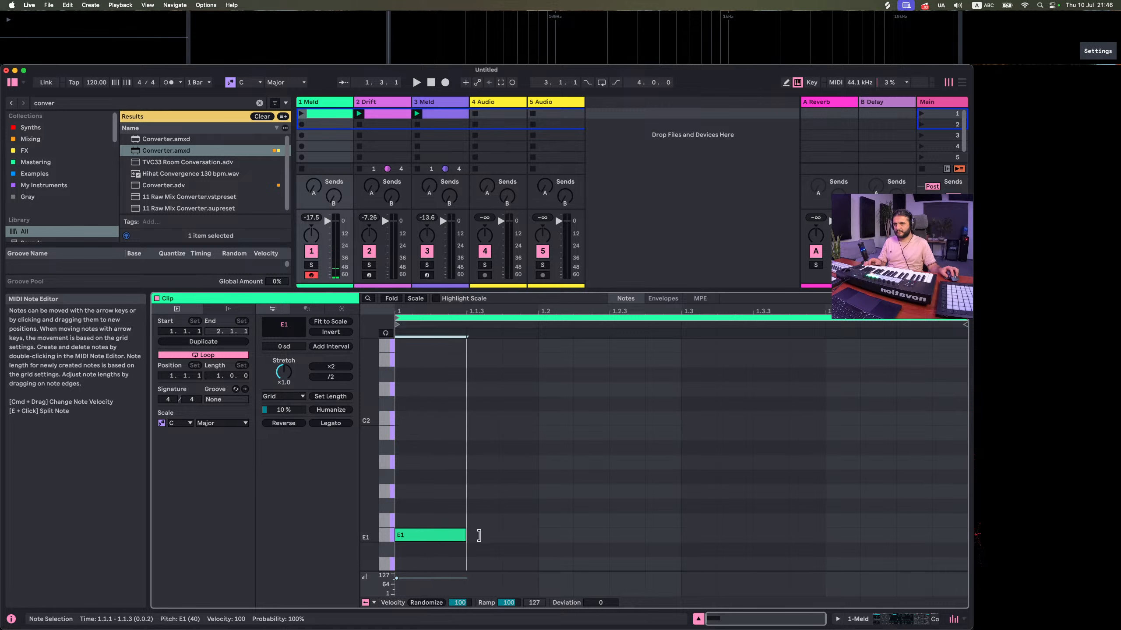
Add an equally long E1 on beat 2, shorten both notes slightly, and duplicate the pair to beats 3 and 4
double_click(549, 534)
left_click_drag(574, 535, 428, 583)
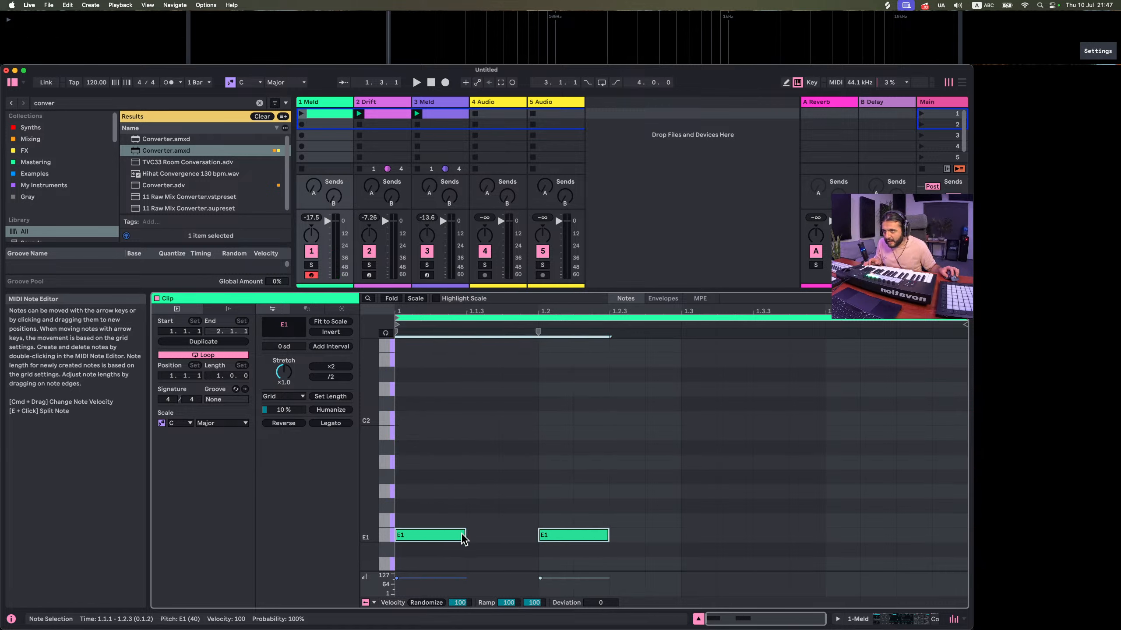
left_click_drag(465, 535, 456, 534)
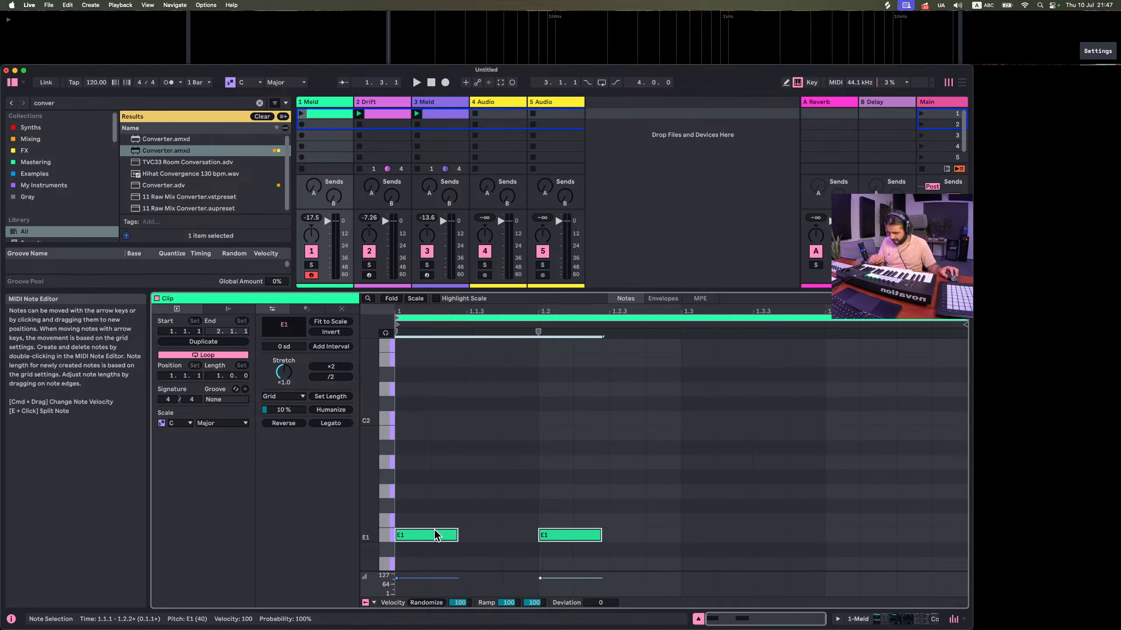
key("super+d")
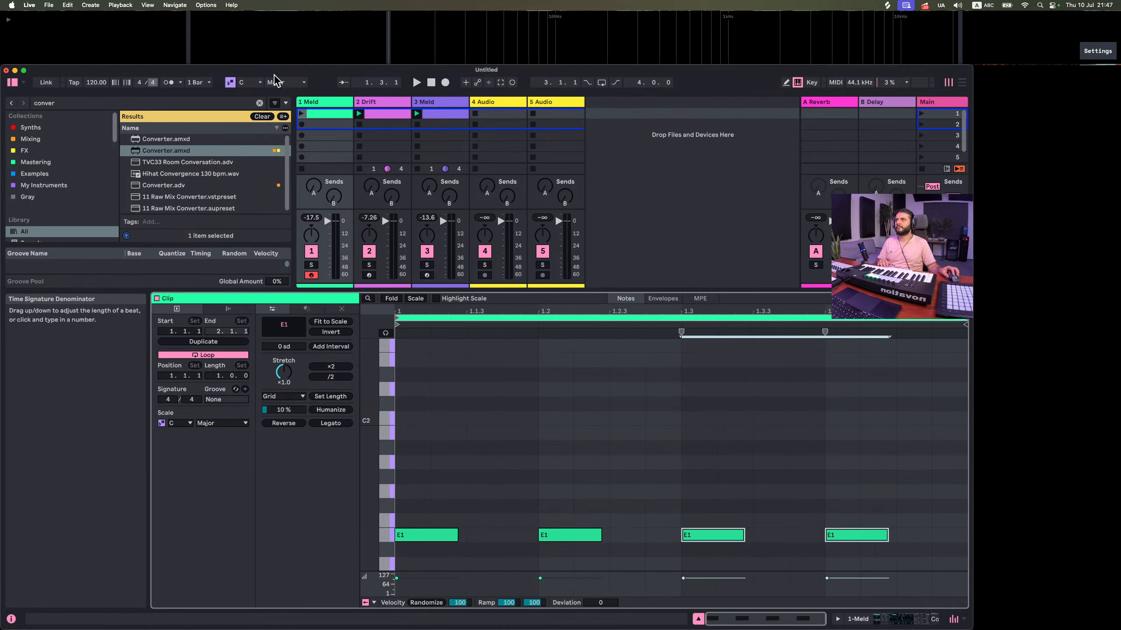
Launch the new E1 clip with the other tracks and raise Meld engine A's volume to 8.9 dB
left_click(300, 113)
double_click(326, 101)
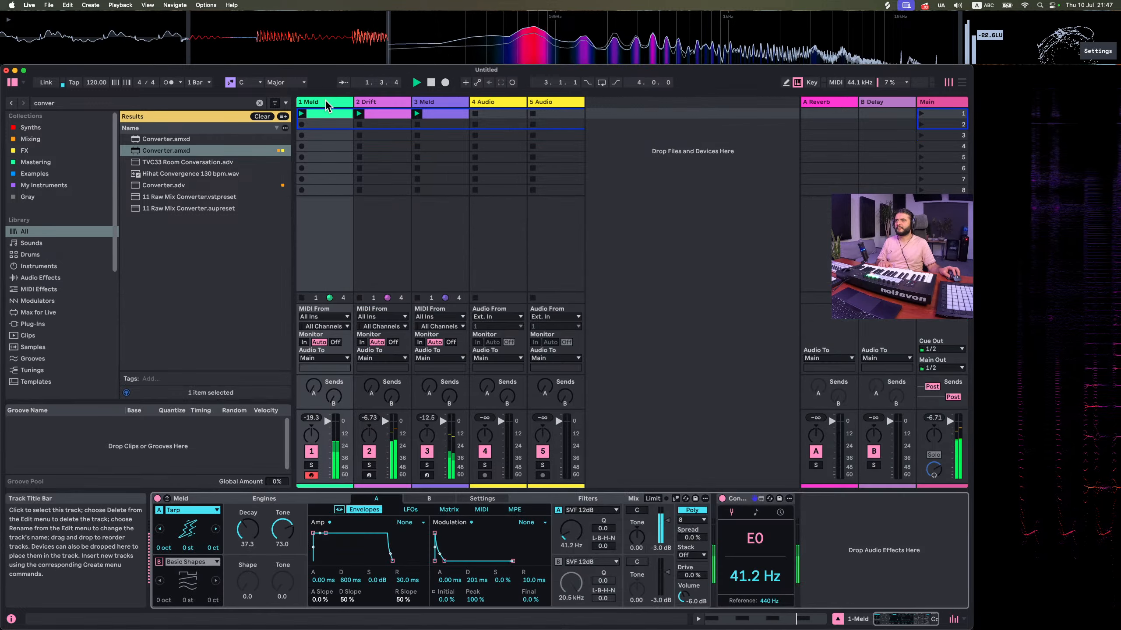
key("space")
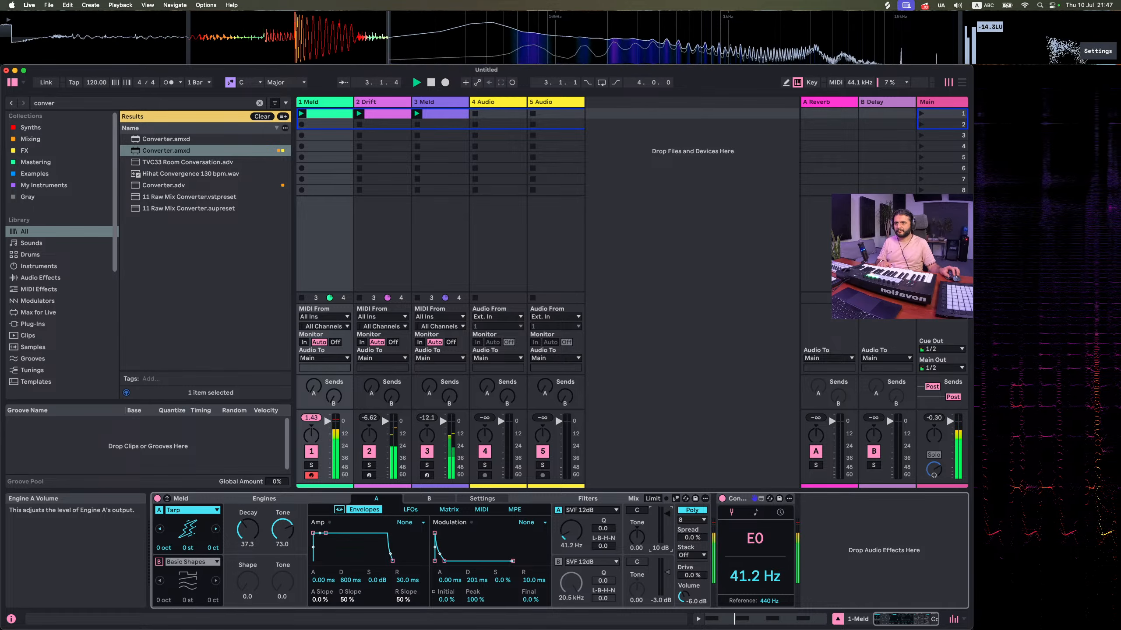
left_click_drag(667, 510, 667, 514)
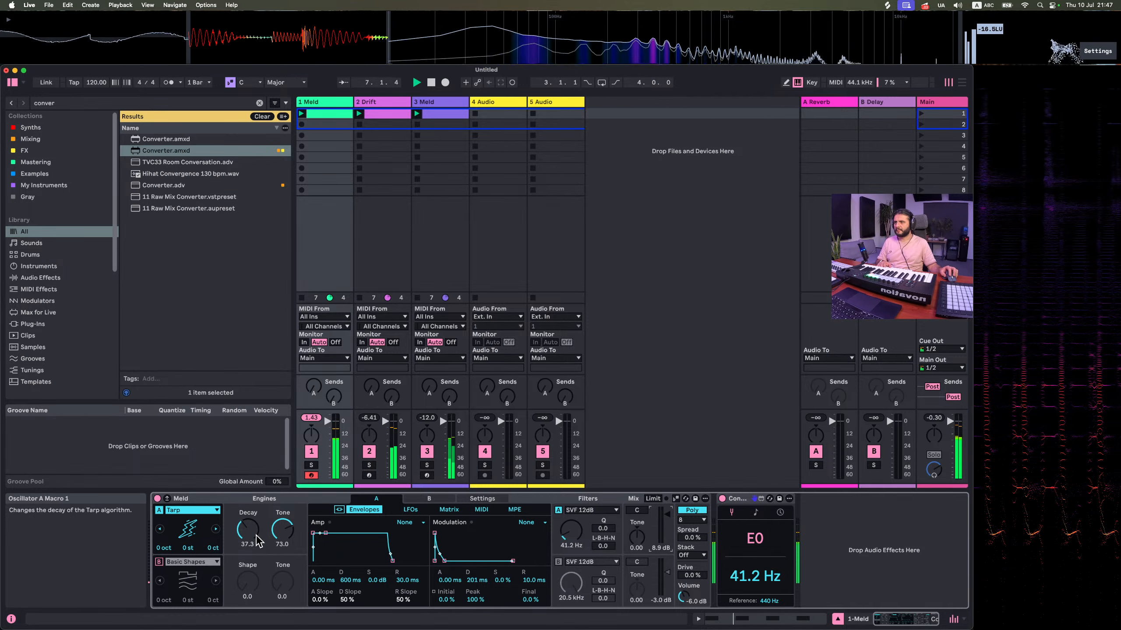
Set Meld engine A's Decay to 67.5 and Tone to 62.7, and the amp envelope's release to 178 ms
mouse_move(257, 535)
left_mouse_down()
mouse_move(281, 551)
mouse_move(248, 518)
left_mouse_up()
left_click_drag(407, 581, 406, 570)
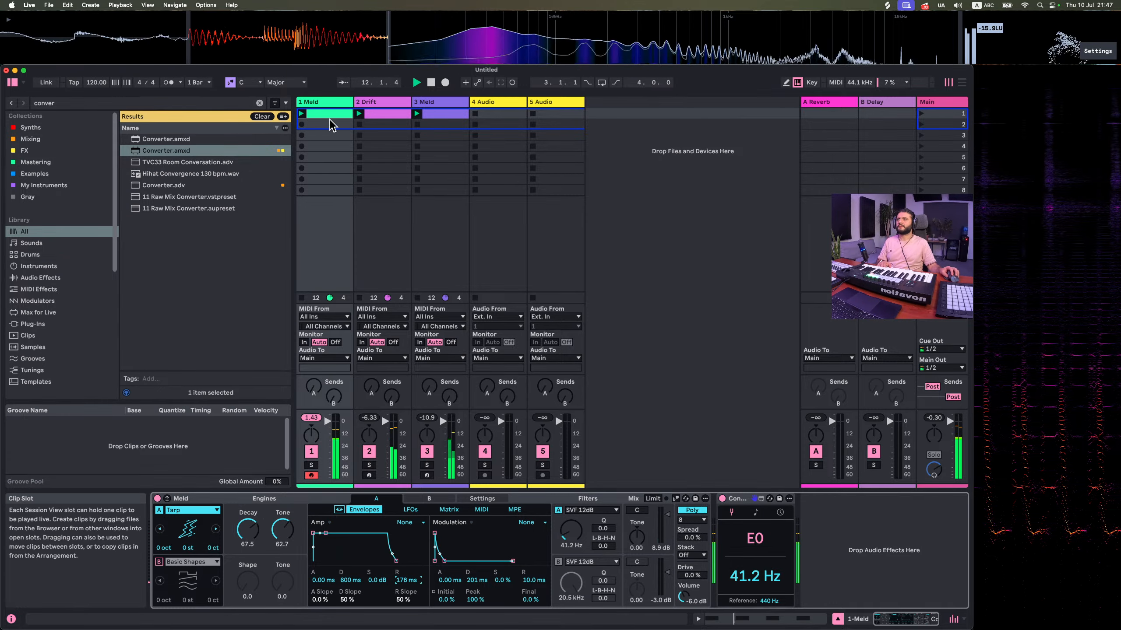
Rename the first three tracks as "kick", "saw lead on filters" and "crackles and rain"
double_click(323, 101)
type("1 kick")
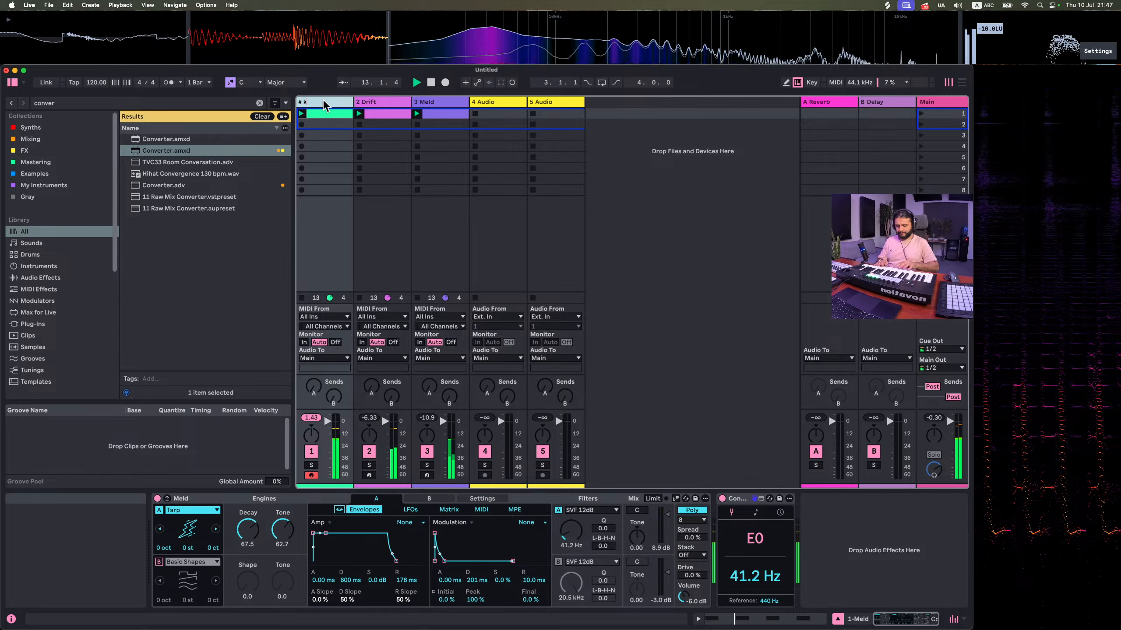
key("Return")
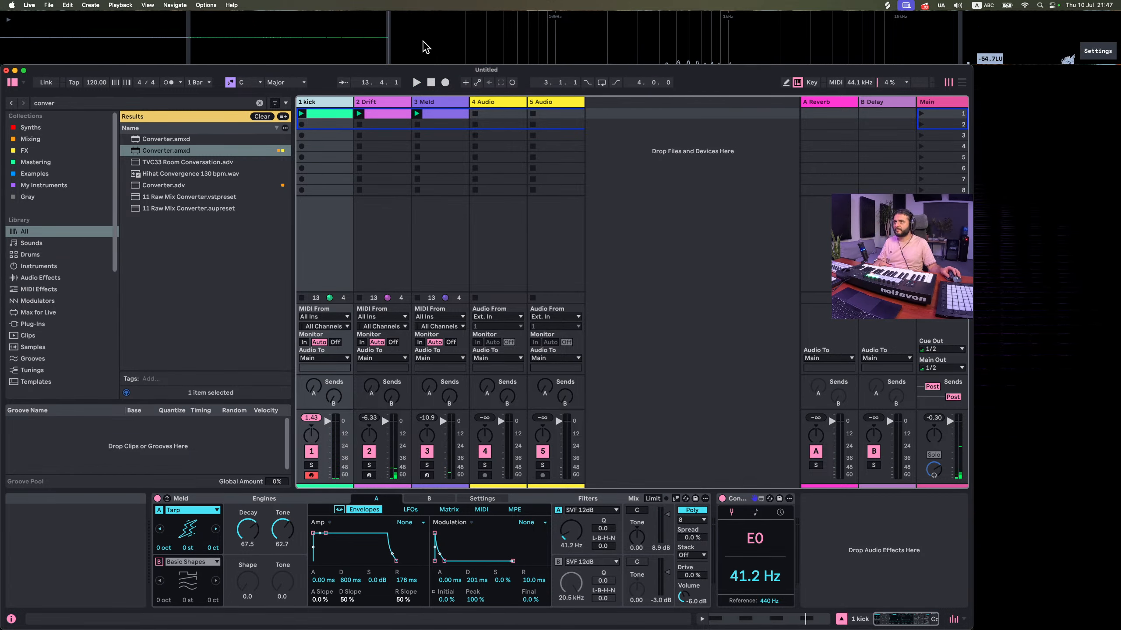
left_click(378, 100)
key("super+r")
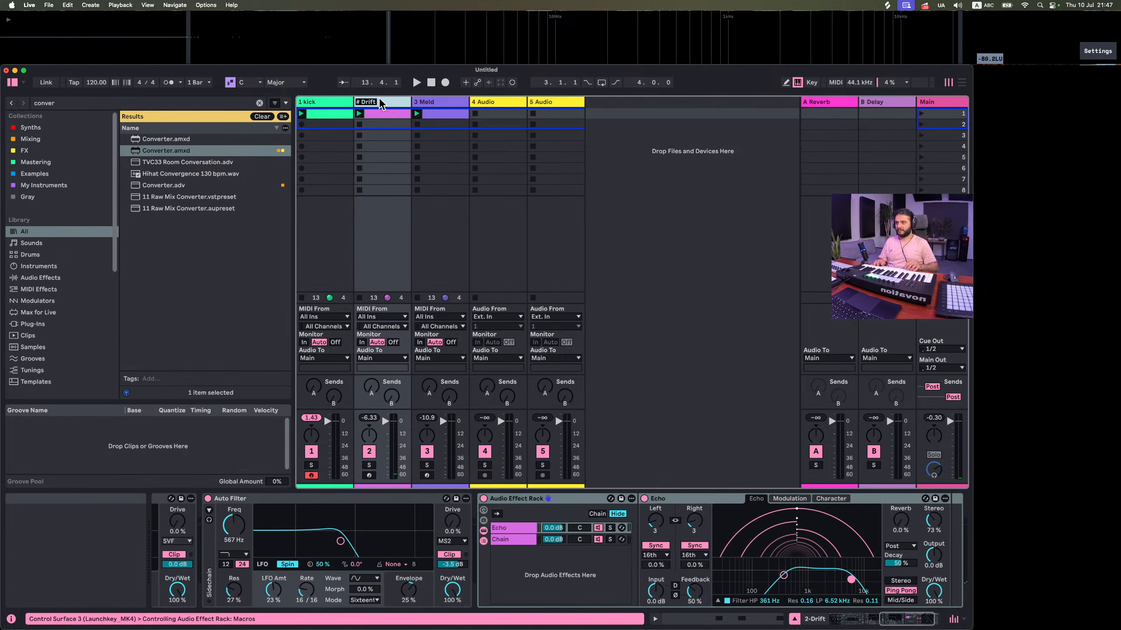
type("# saw o")
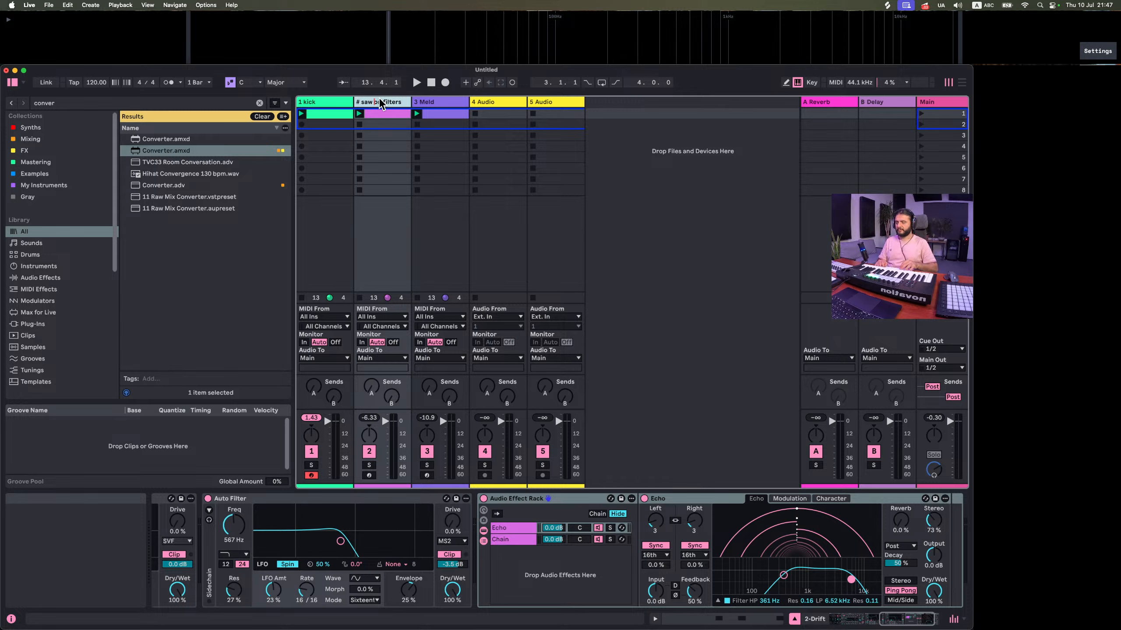
left_click(434, 102)
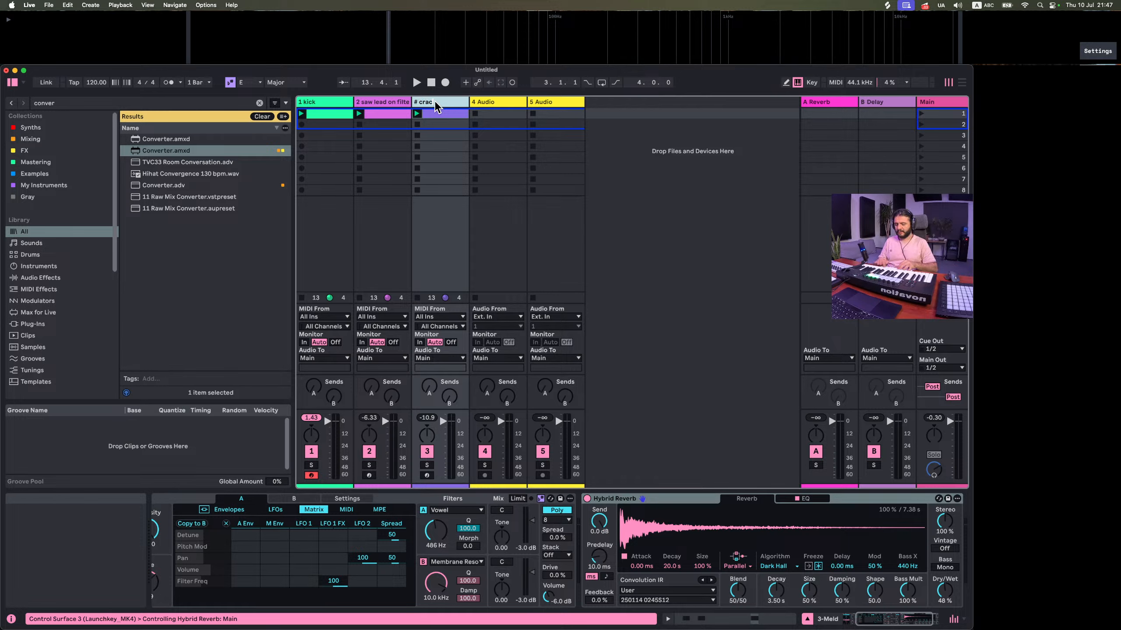
type("# crackles and rain")
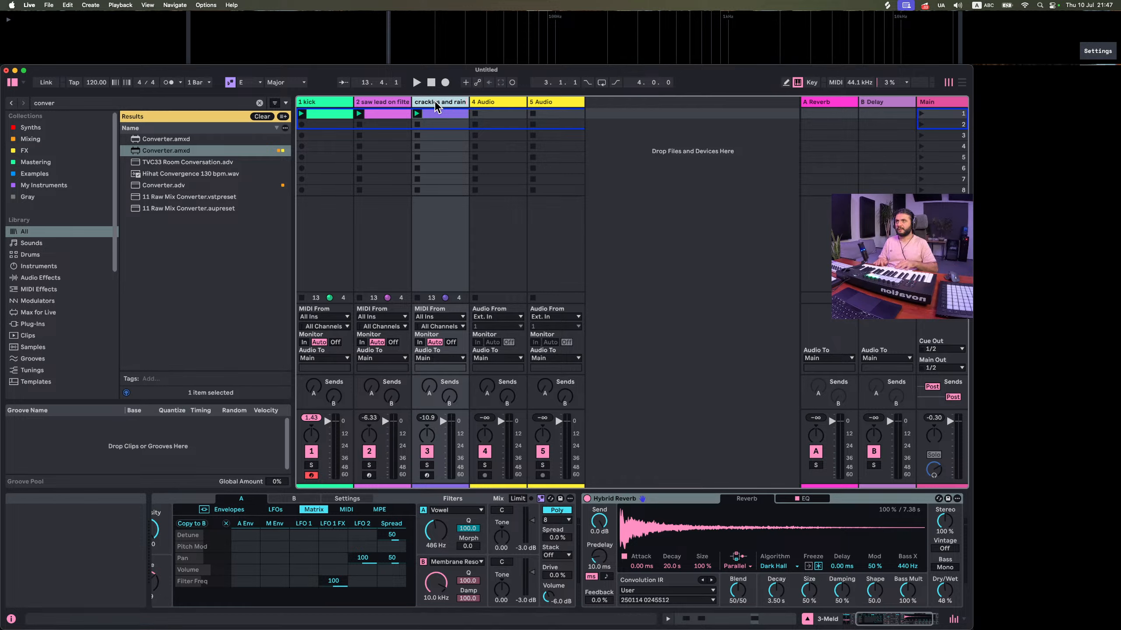
key("Return")
Insert a MIDI track after the crackles and rain track, and stop the saw lead and crackles clips so only the kick plays
right_click(445, 102)
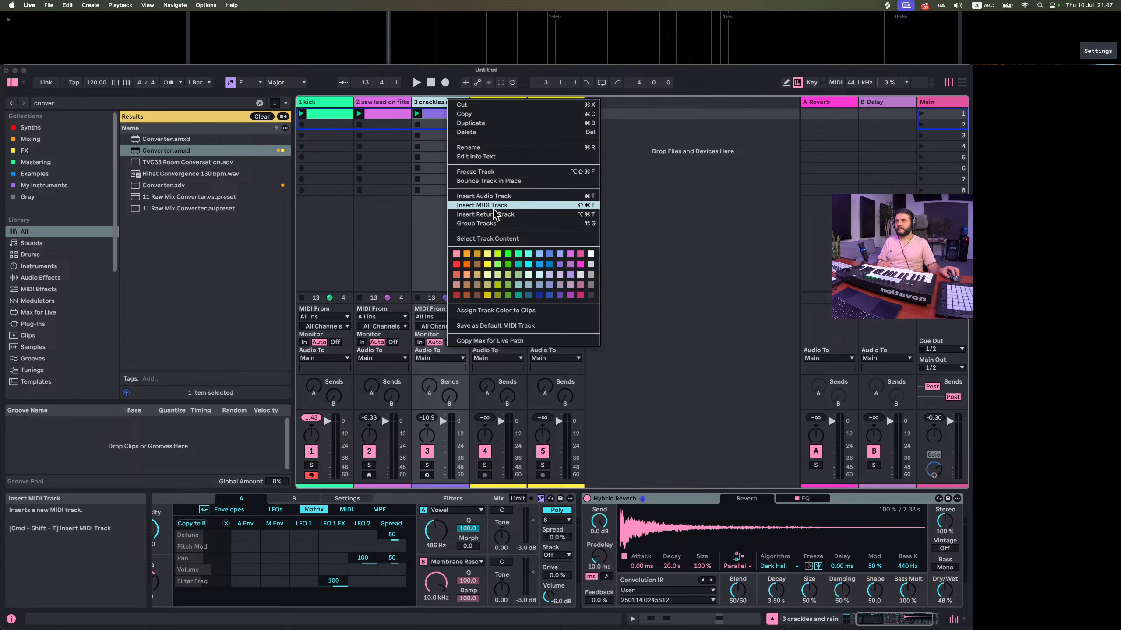
left_click(494, 206)
key("space")
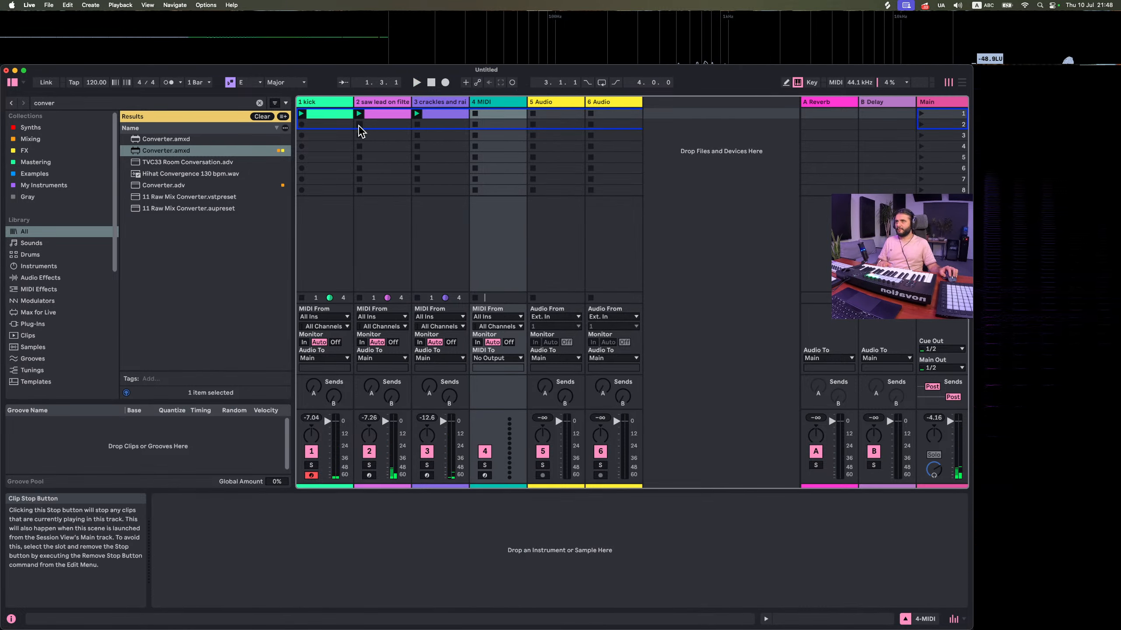
left_click(359, 126)
left_click(417, 125)
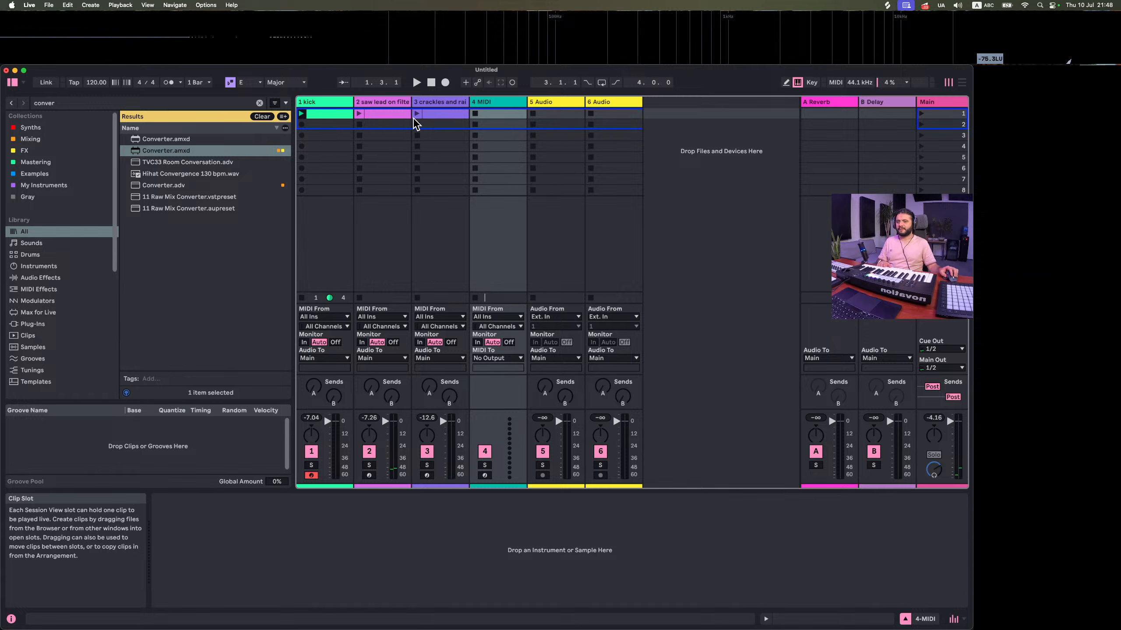
key("space")
key("space")
Search the browser for Drift and load the instrument onto the new MIDI track
left_click(489, 101)
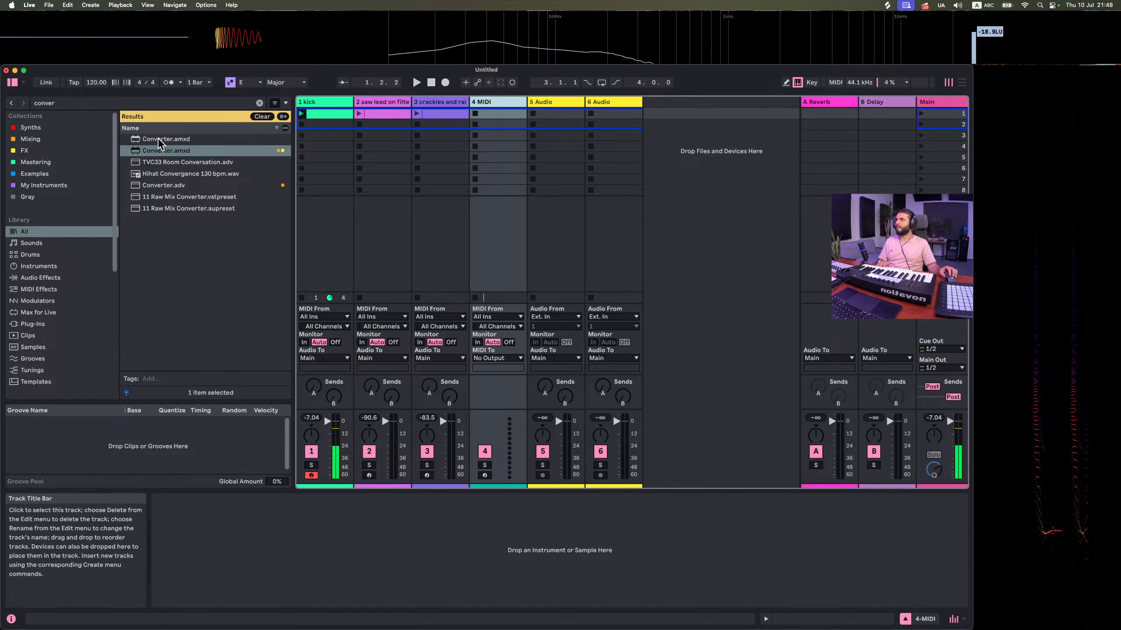
left_click(106, 104)
key("BackSpace")
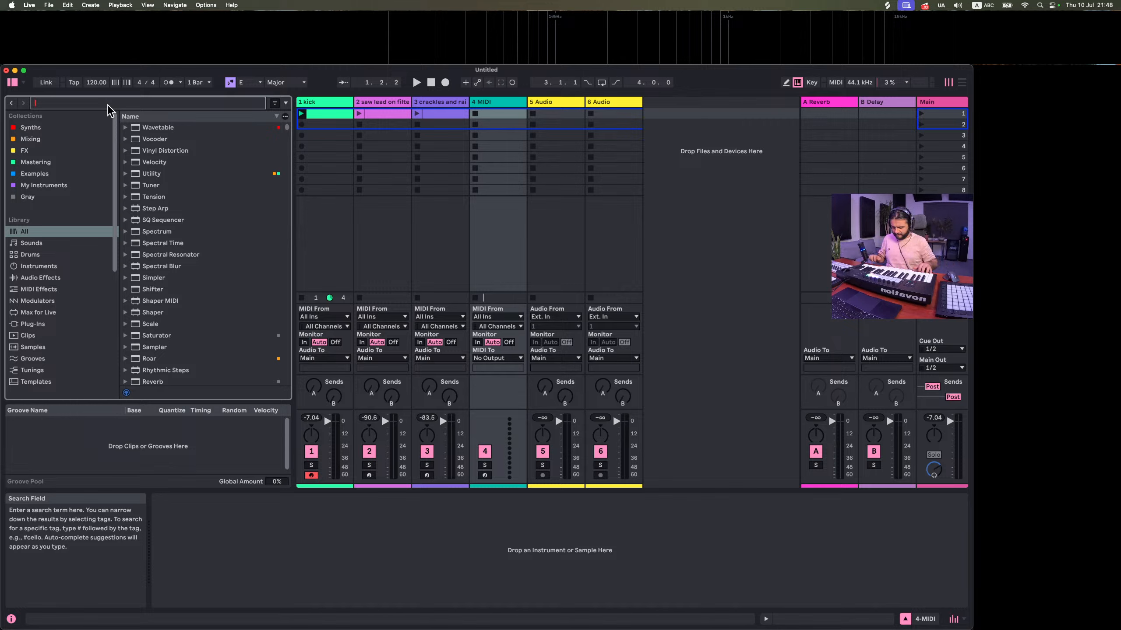
type("drift")
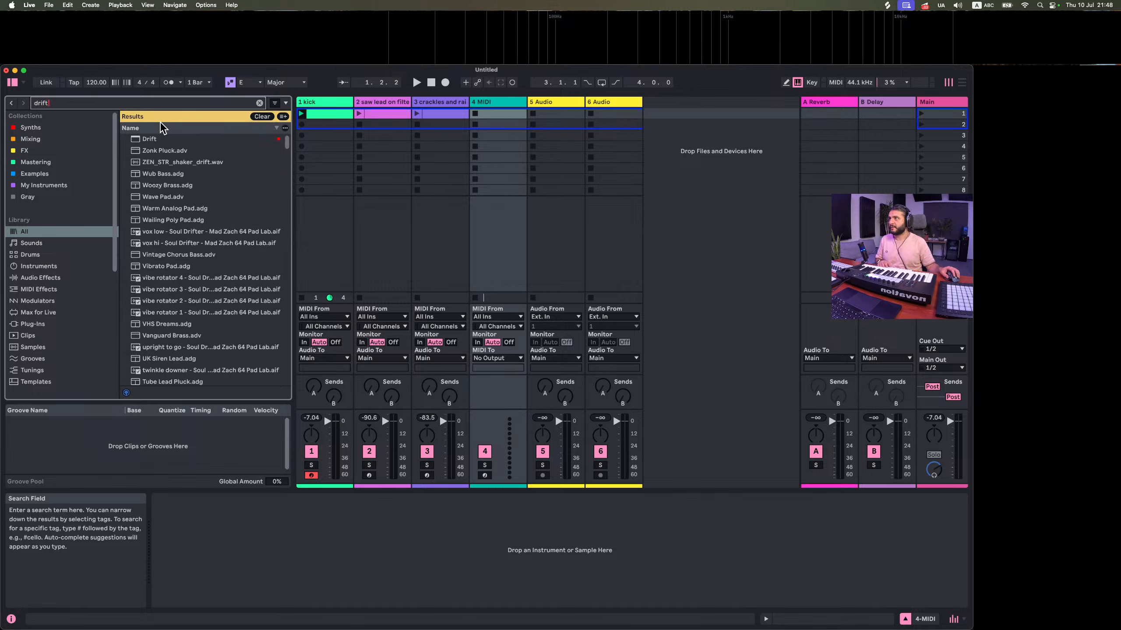
double_click(140, 138)
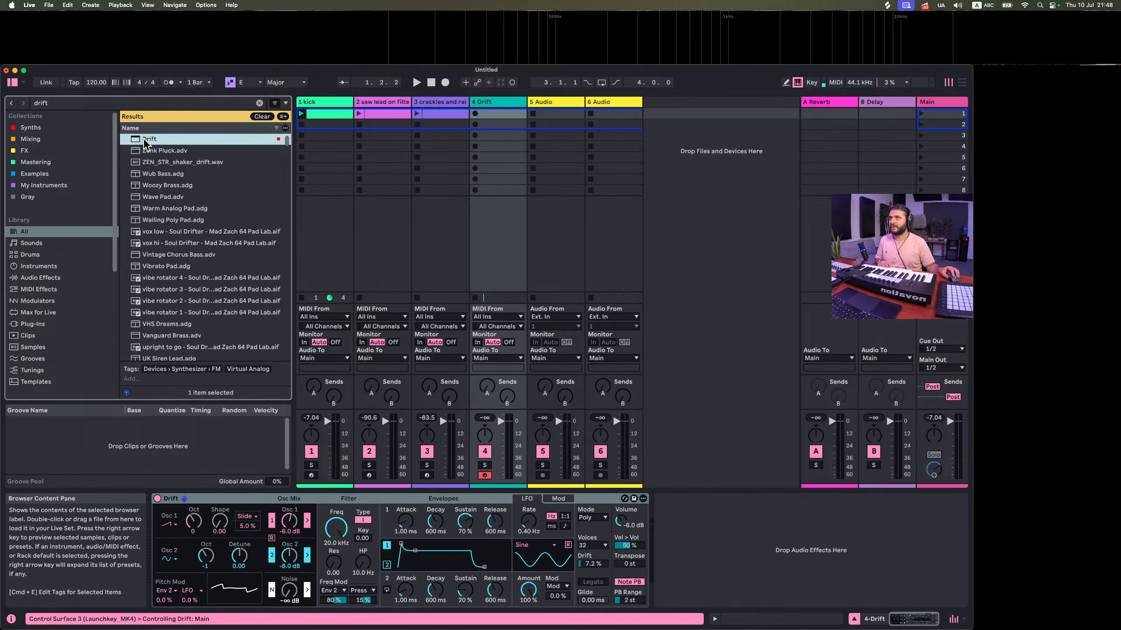
Search the browser for Auto Filter and add it after Drift on track 4
left_click(75, 108)
type("a")
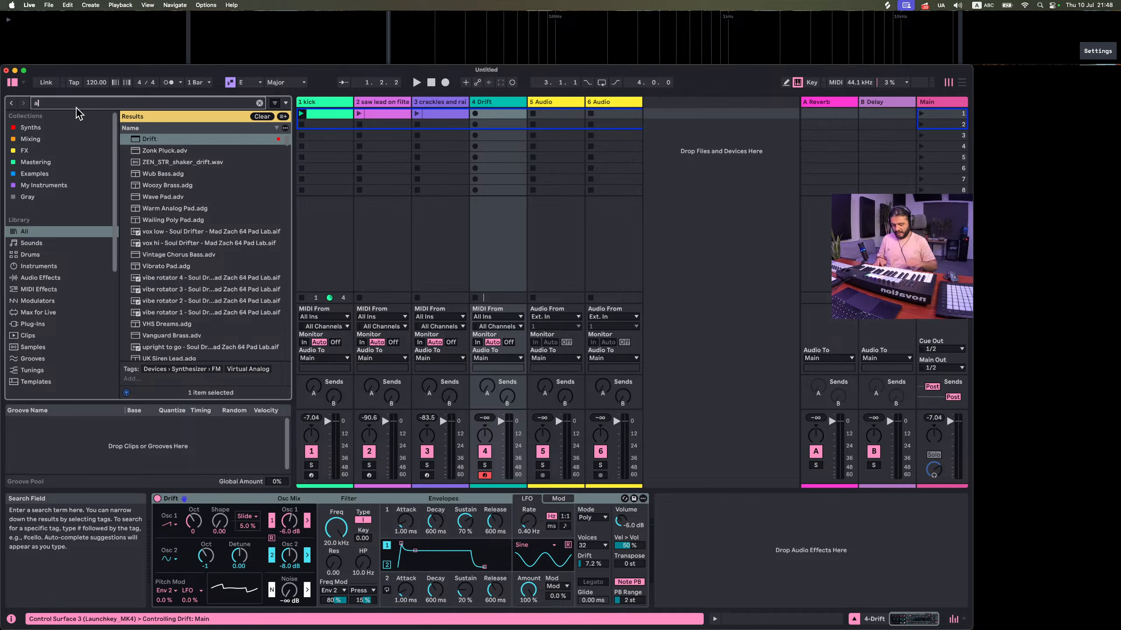
type("uto filter")
left_click(135, 141)
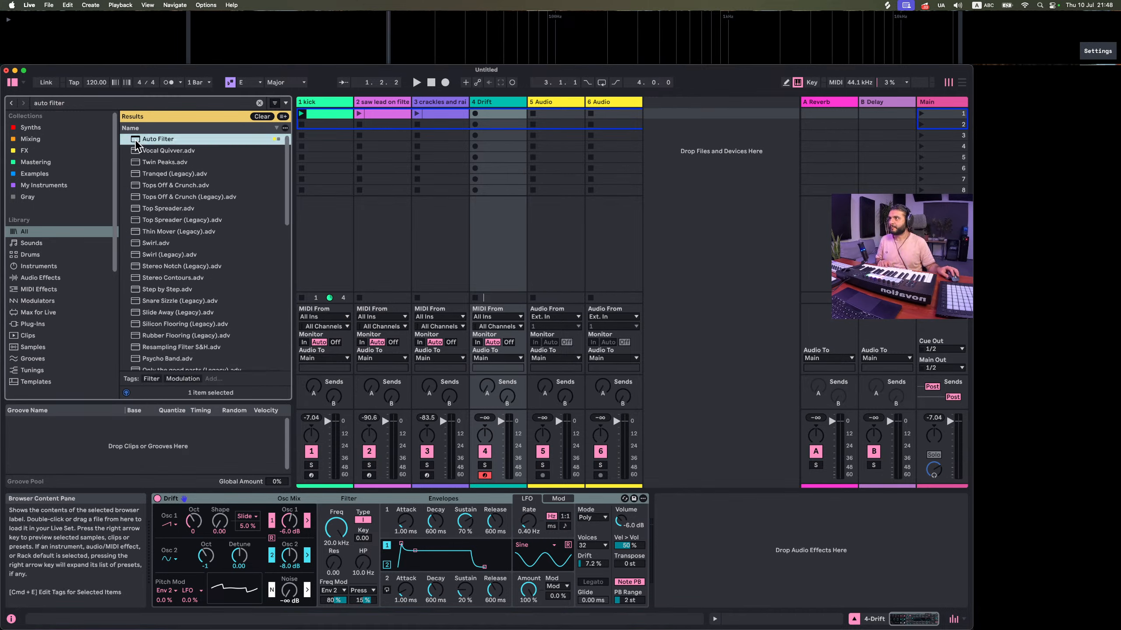
double_click(135, 141)
Search the browser for "express" and add the Expression Control device to the Drift track
left_click(75, 105)
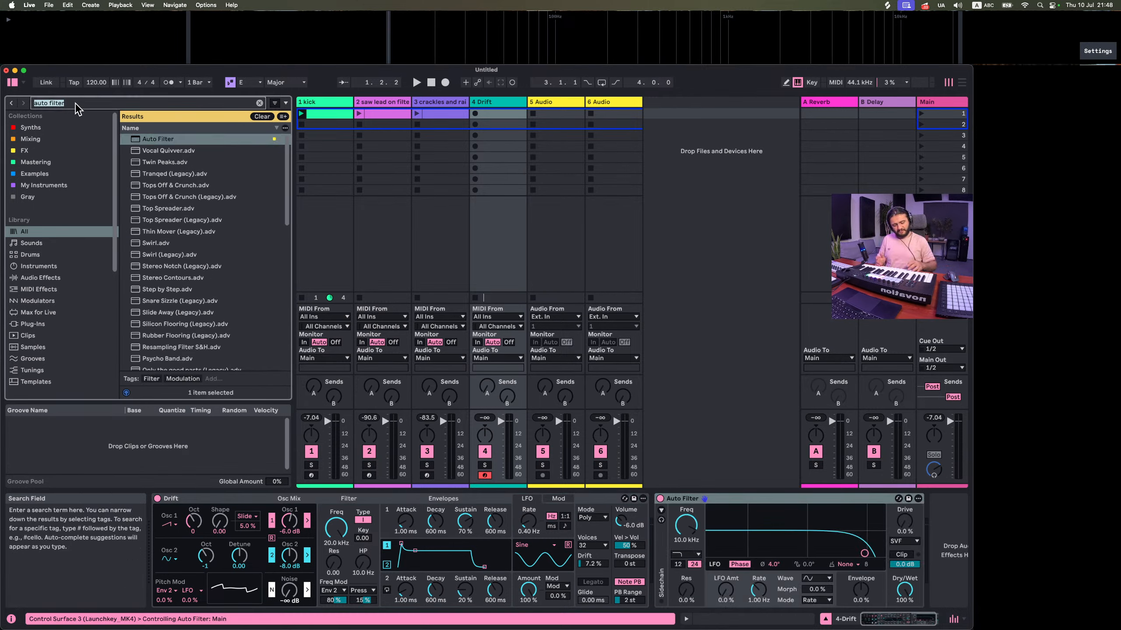
key("BackSpace")
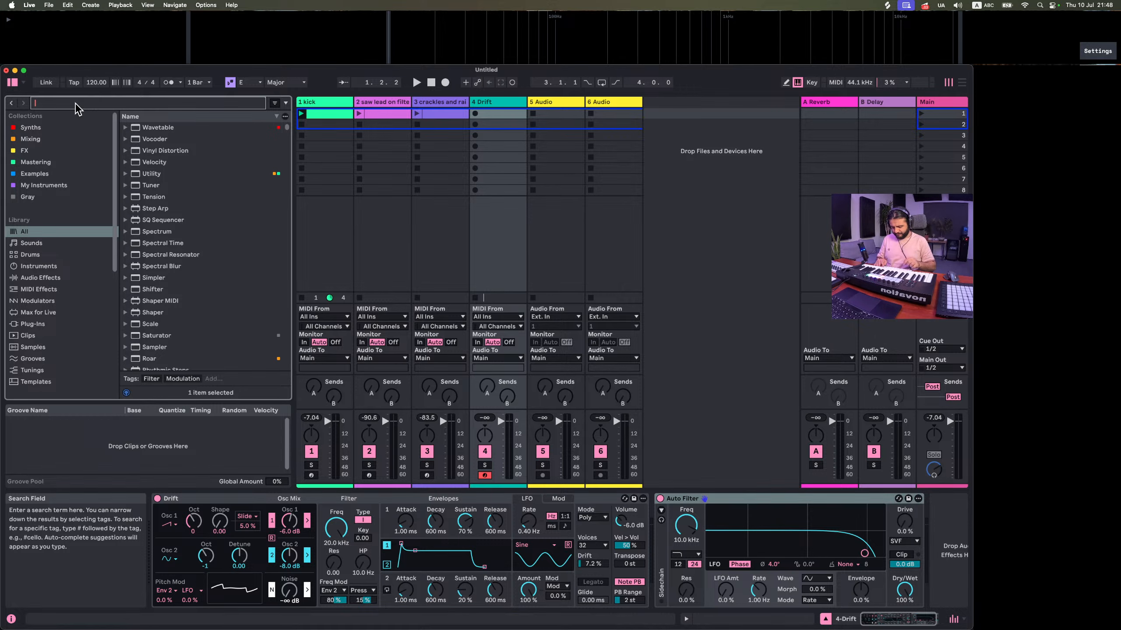
type("express")
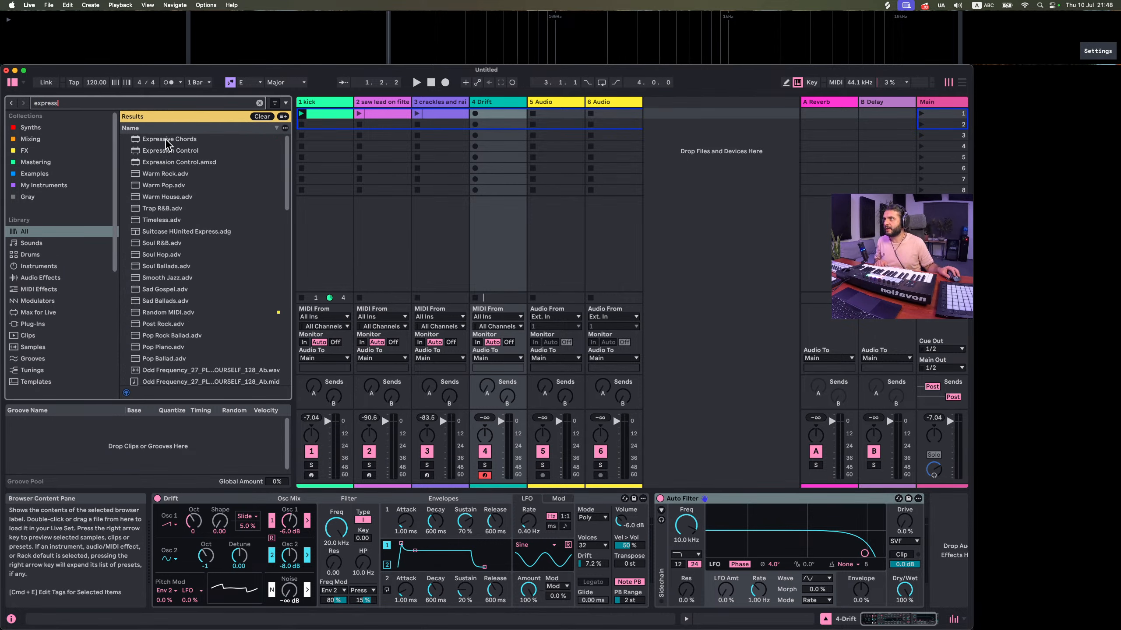
double_click(169, 150)
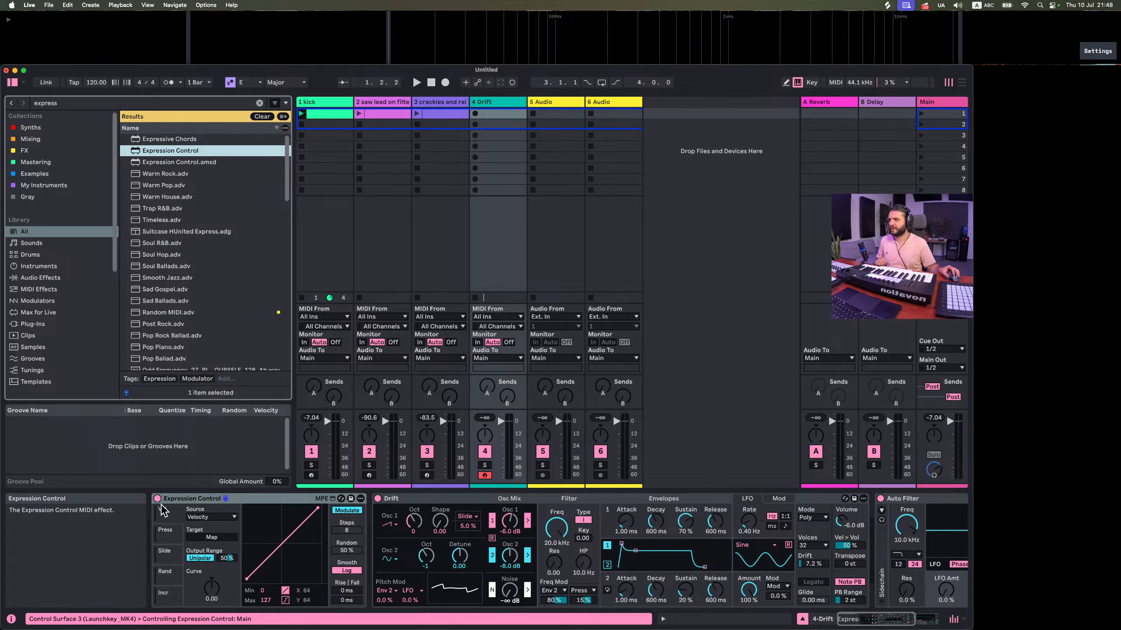
Set Expression Control's first source to Keytrack in Remote mode and map it to Auto Filter's frequency
left_click(212, 517)
left_click(192, 566)
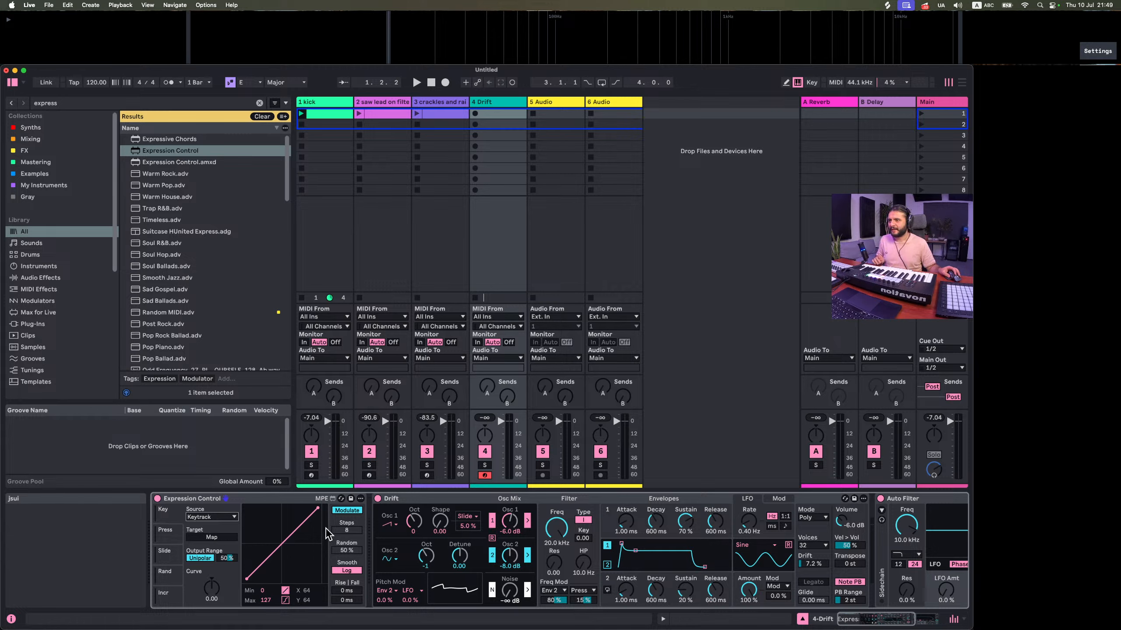
left_click(346, 511)
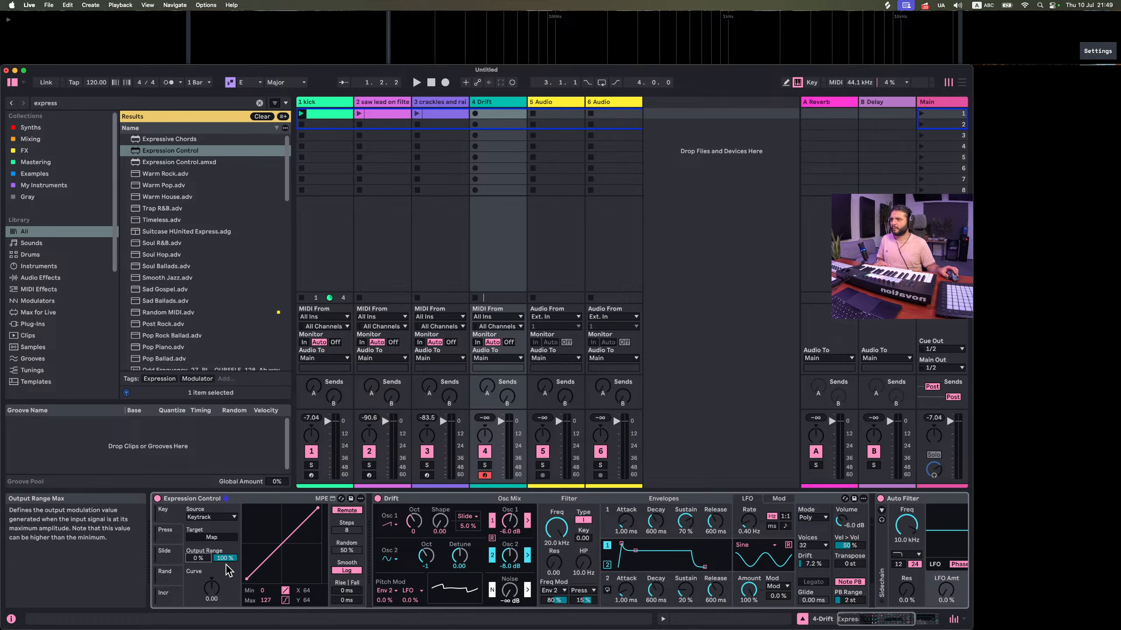
left_click(212, 537)
scroll(650, 529, "right", 5)
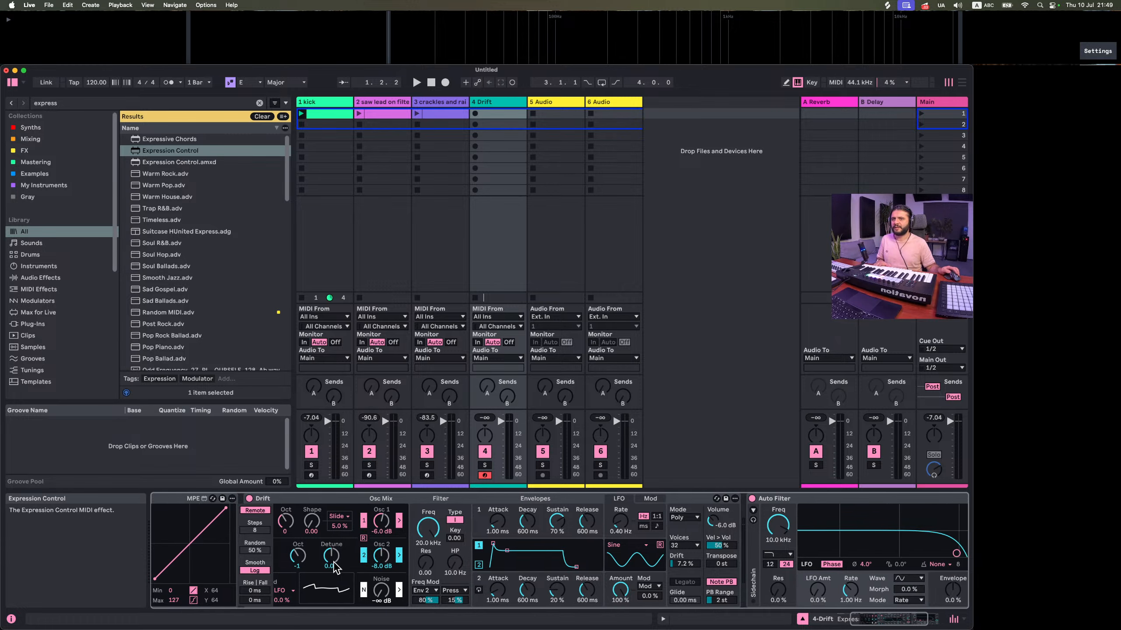
left_click(662, 525)
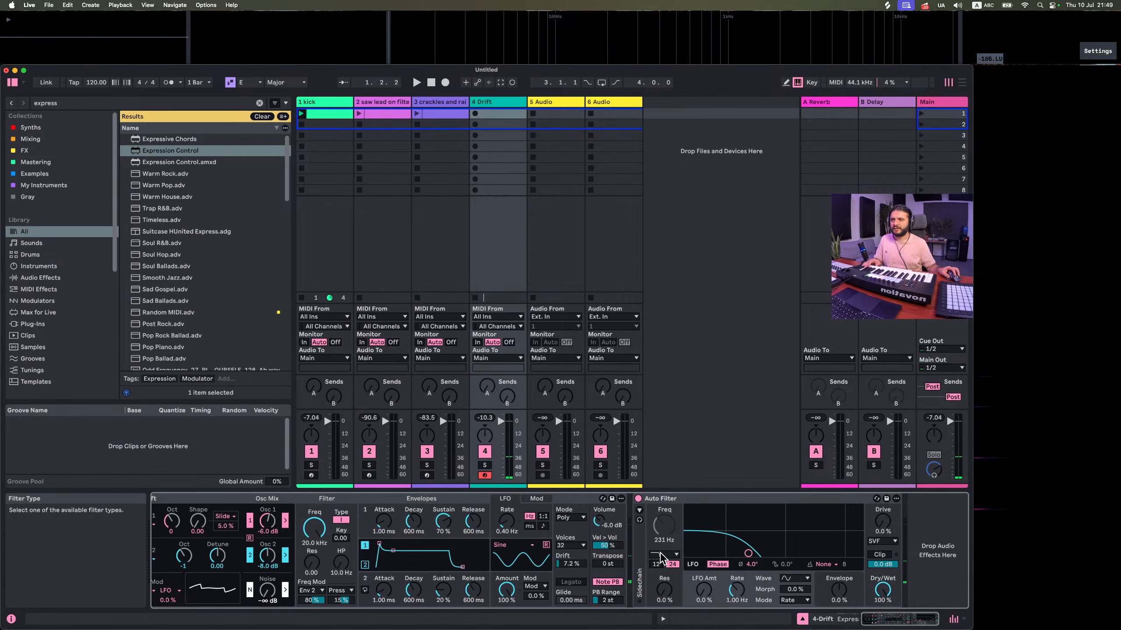
Switch Auto Filter to the band-pass type with the MS2 circuit and raise its resonance to 100%
left_click(660, 558)
left_click(667, 483)
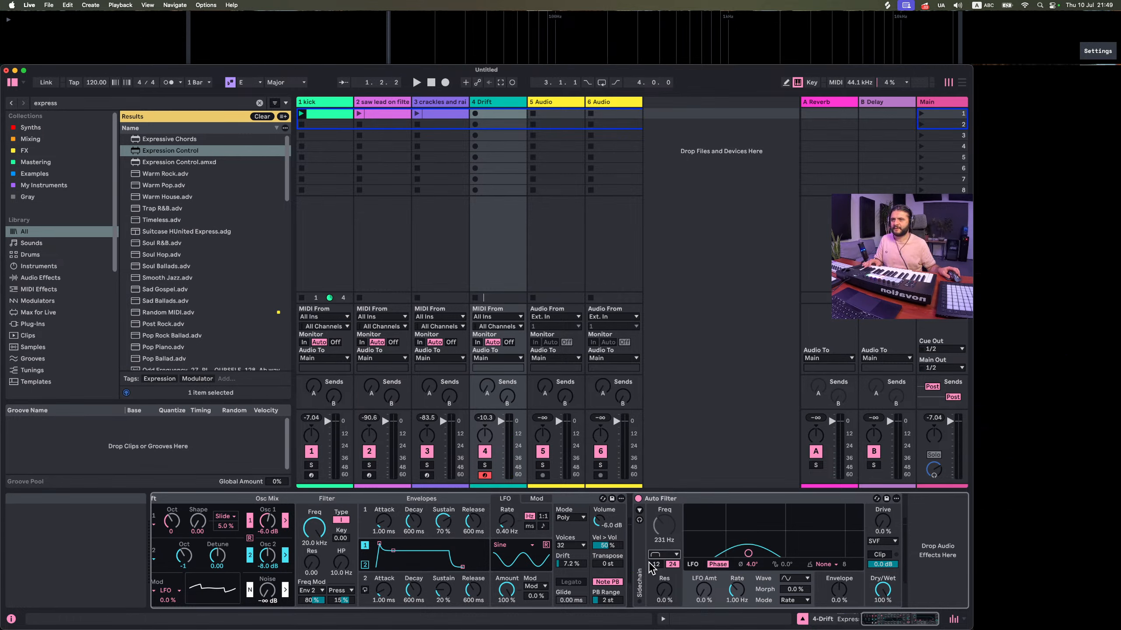
left_click(888, 542)
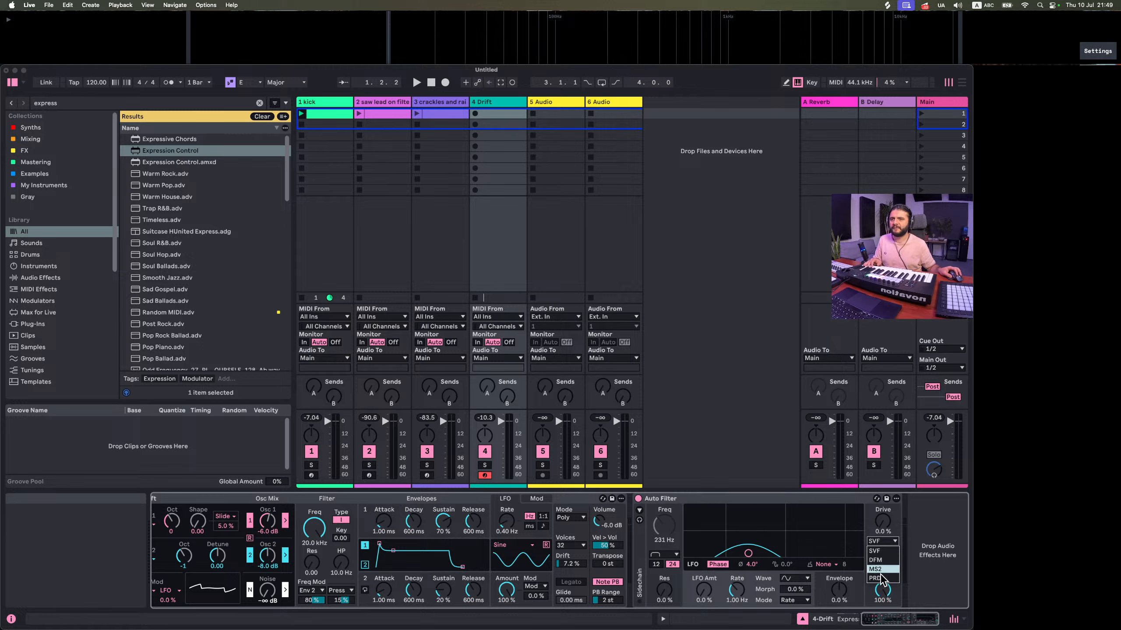
left_click(880, 570)
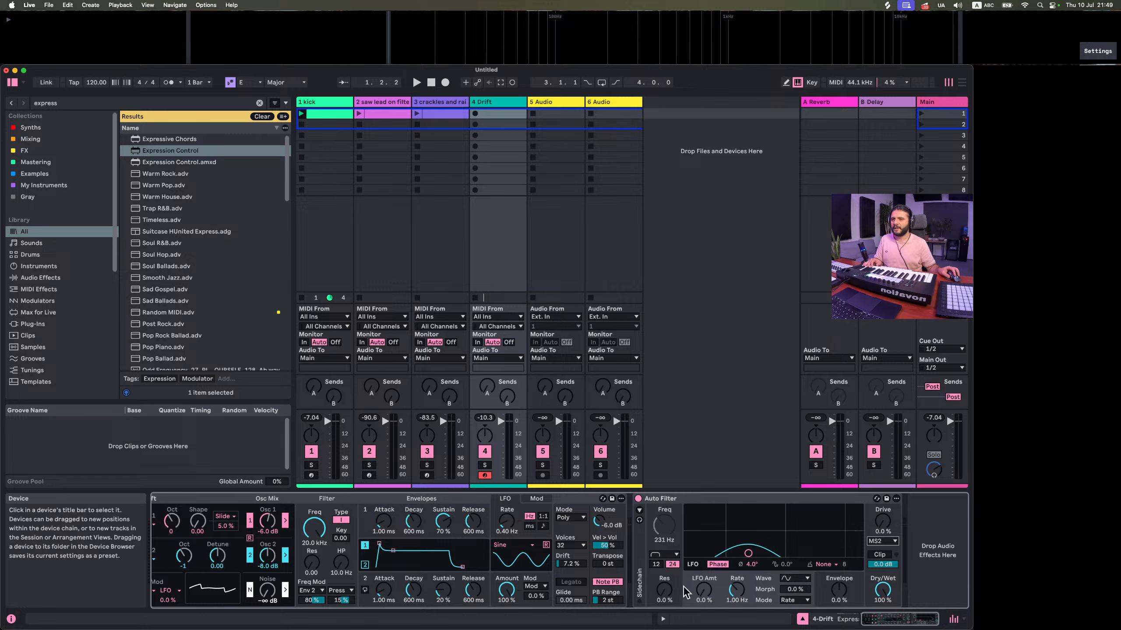
left_click_drag(663, 600, 664, 552)
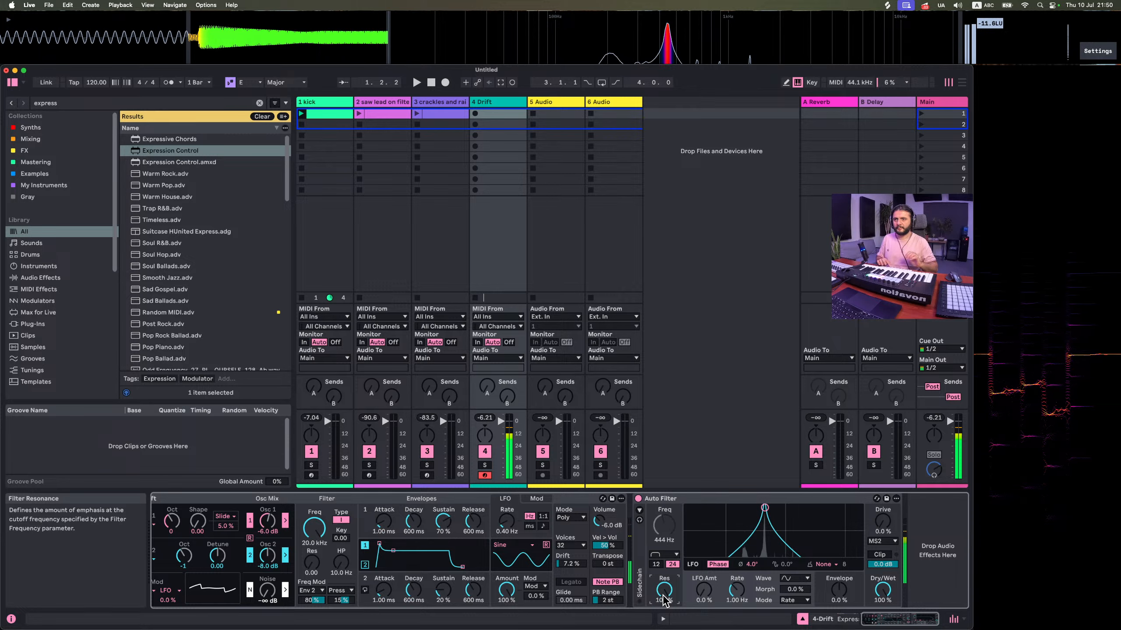
Briefly play the kick clip, and lower Auto Filter's resonance to 94%
key("space")
key("space")
left_click_drag(765, 508, 765, 511)
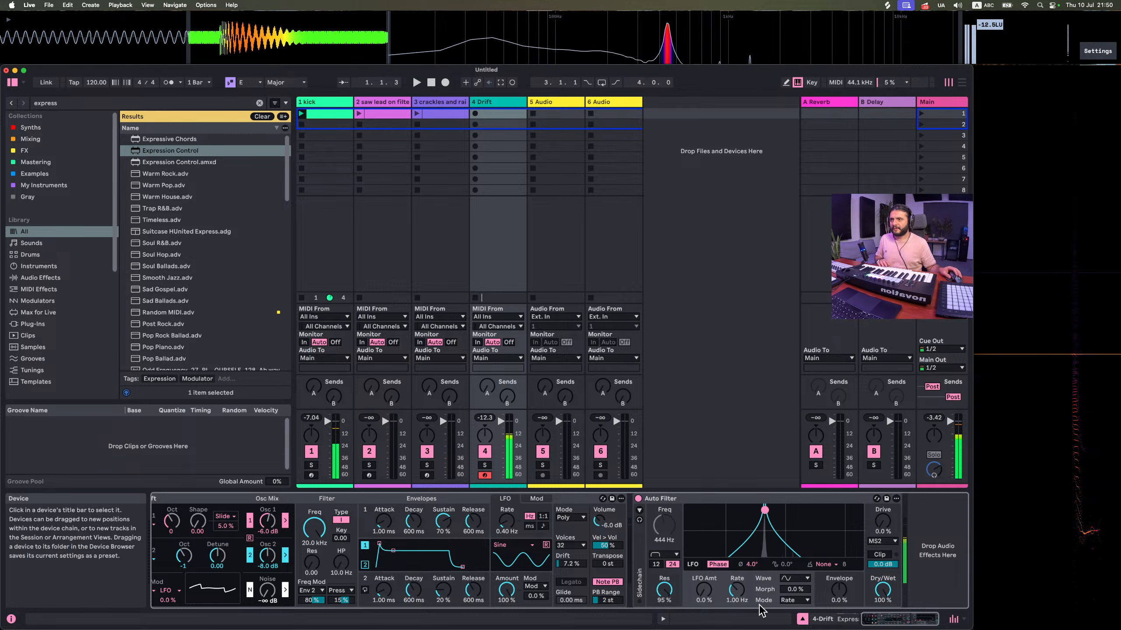
left_click_drag(672, 605, 672, 607)
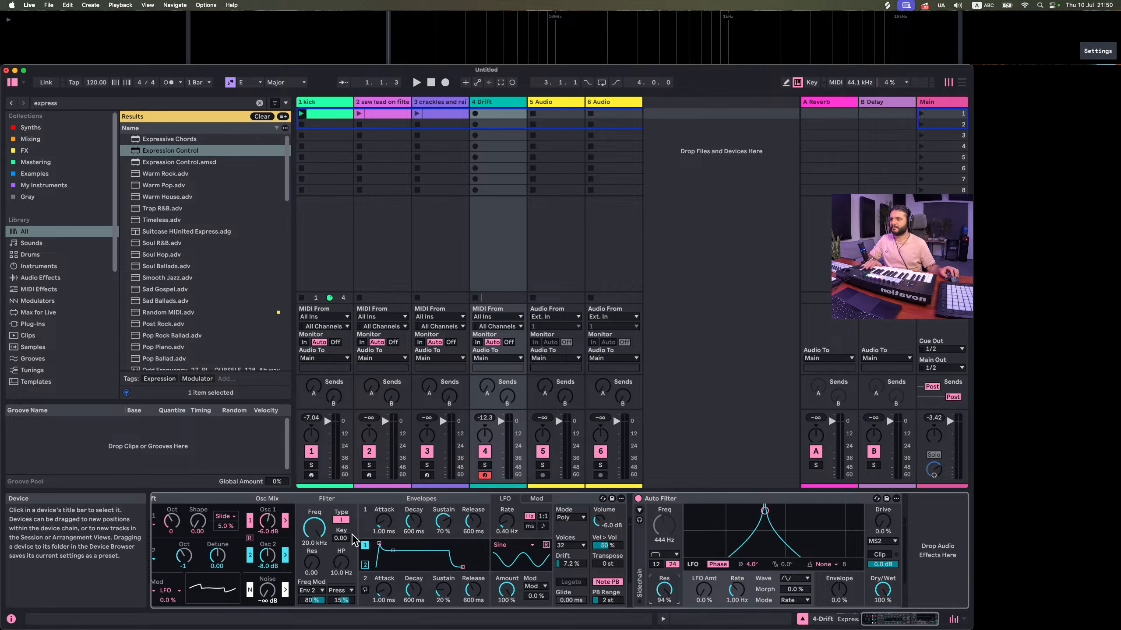
Shape Drift's envelope 1 with 0 ms attack, 5 ms decay, 0% sustain and 10 ms release
left_click_drag(413, 523, 413, 583)
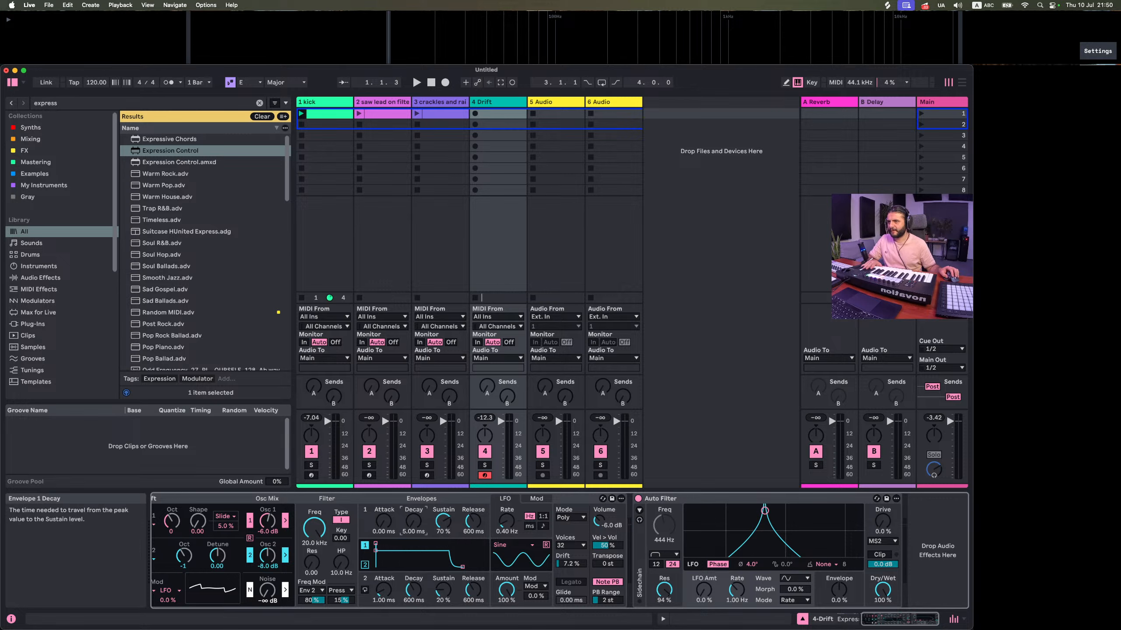
left_click_drag(444, 523, 444, 578)
left_click_drag(463, 504, 462, 560)
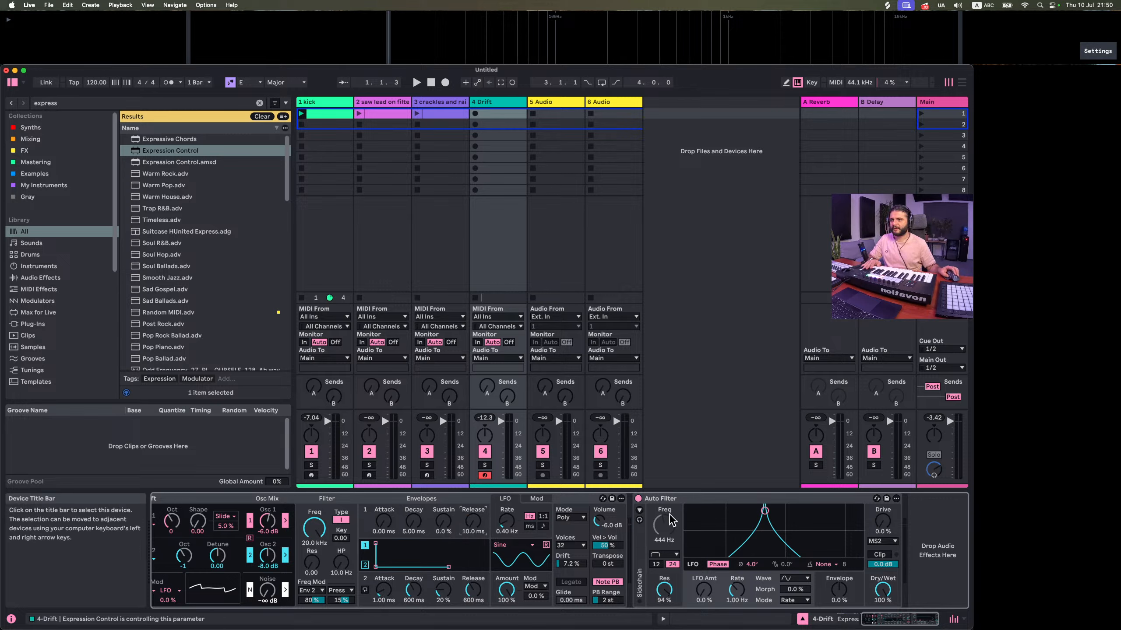
Bypass Auto Filter to compare the dry sound, re-enable it, and set its resonance to 100%
left_click(638, 498)
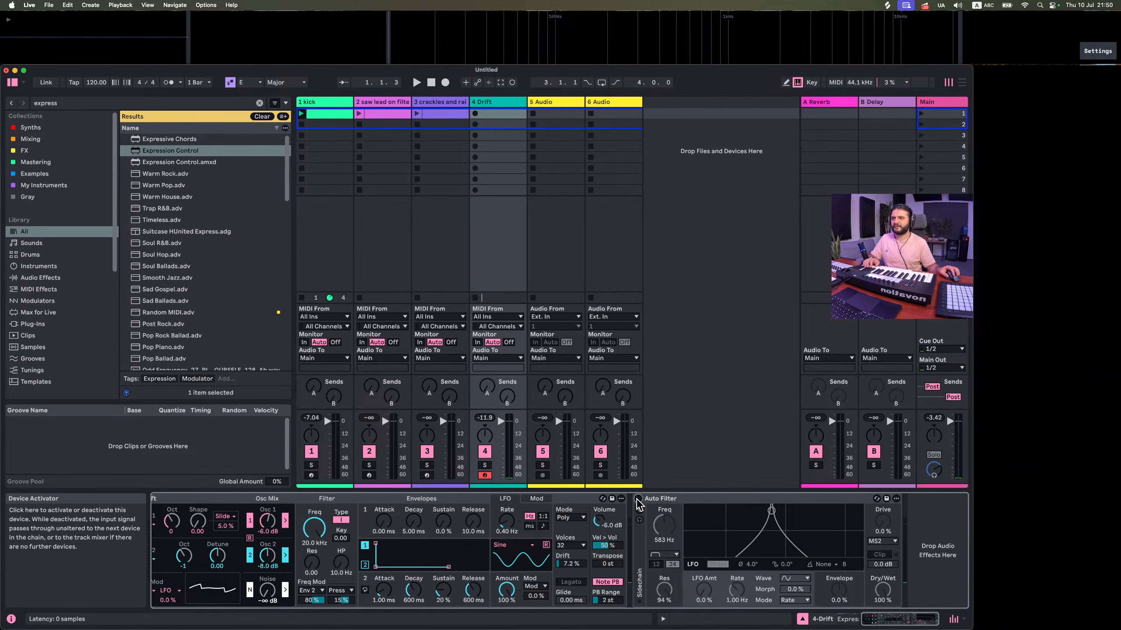
left_click(637, 499)
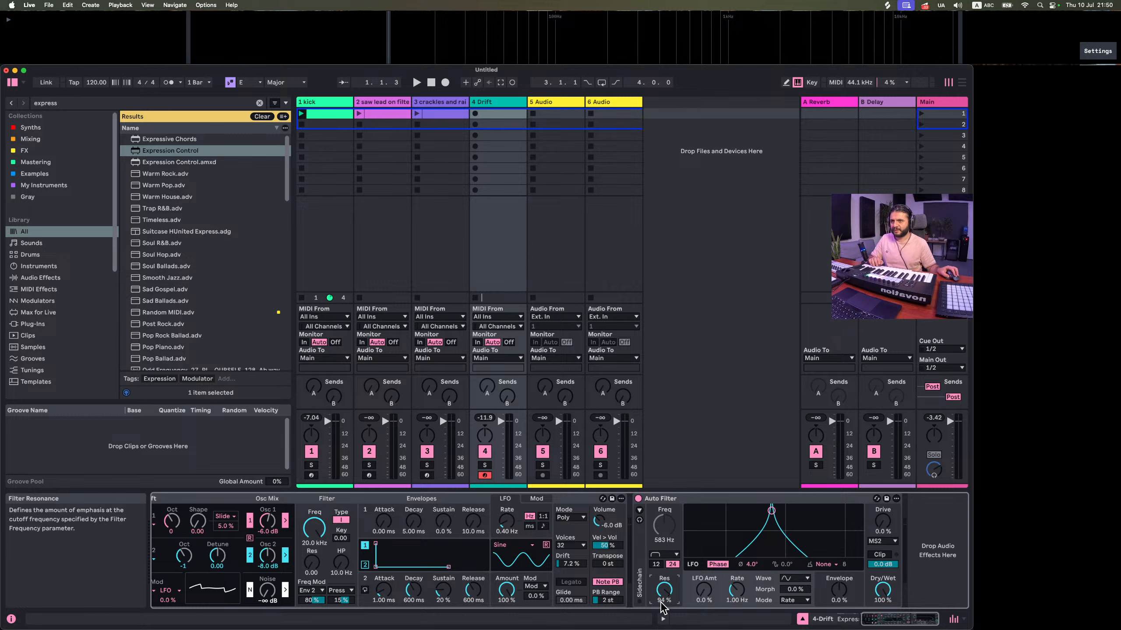
left_click_drag(665, 609, 664, 601)
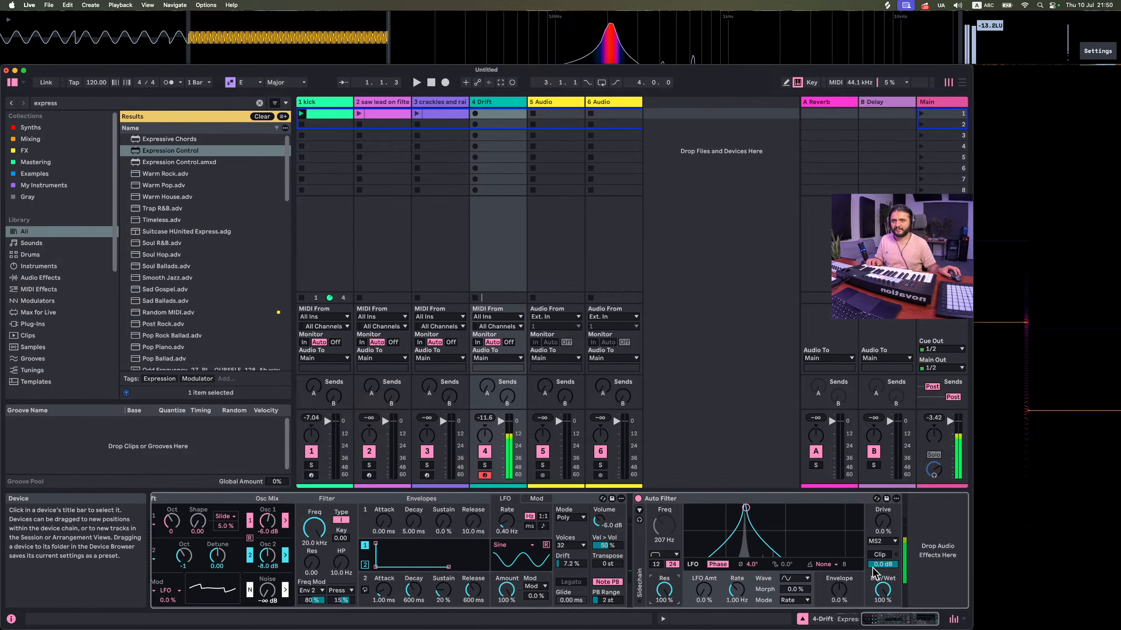
Enable Auto Filter's Clip option, set its output to -4.0 dB, and lower the resonance to 86%
left_click(880, 555)
left_click_drag(882, 565, 876, 577)
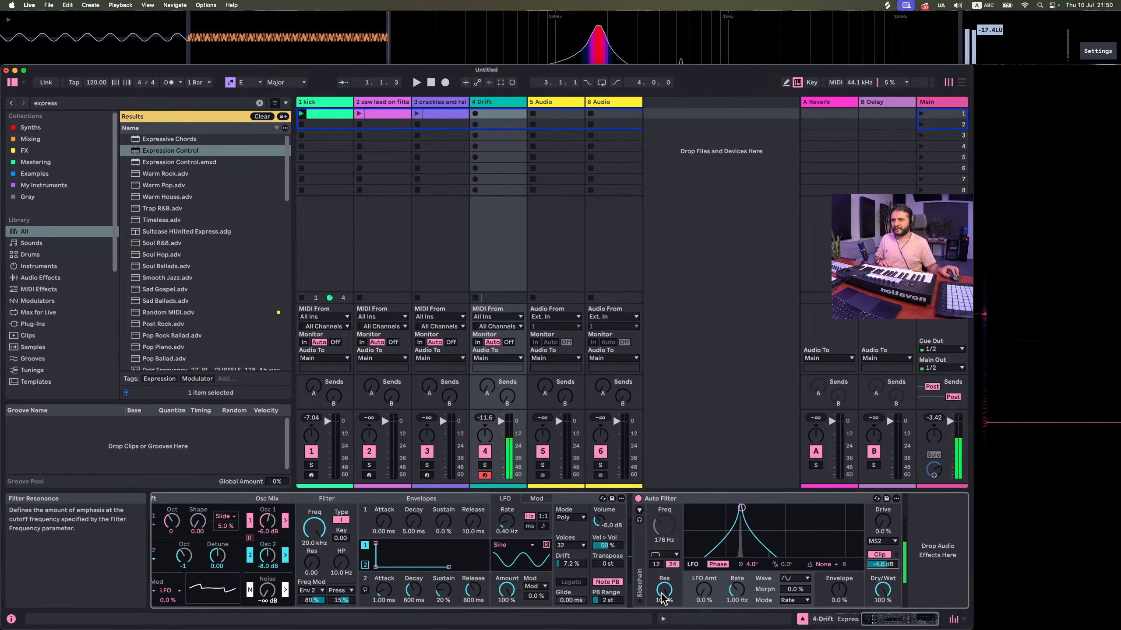
left_click_drag(663, 591, 664, 602)
Fold the Drift and Expression Control devices to make room in the track's device chain
scroll(575, 585, "left", 5)
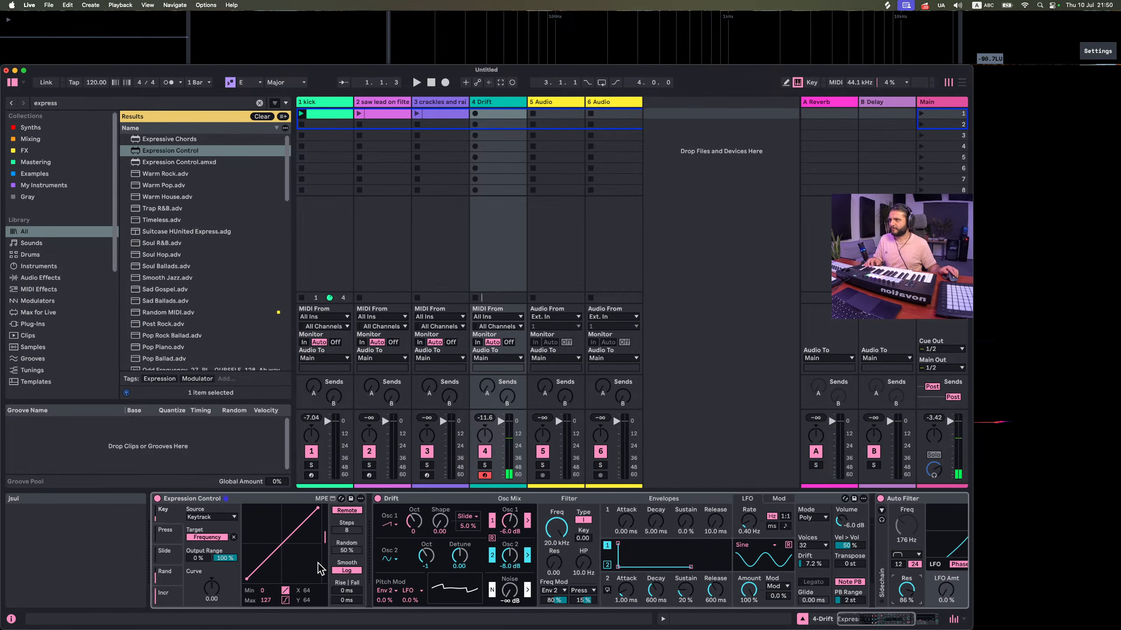
left_click(431, 500)
double_click(430, 497)
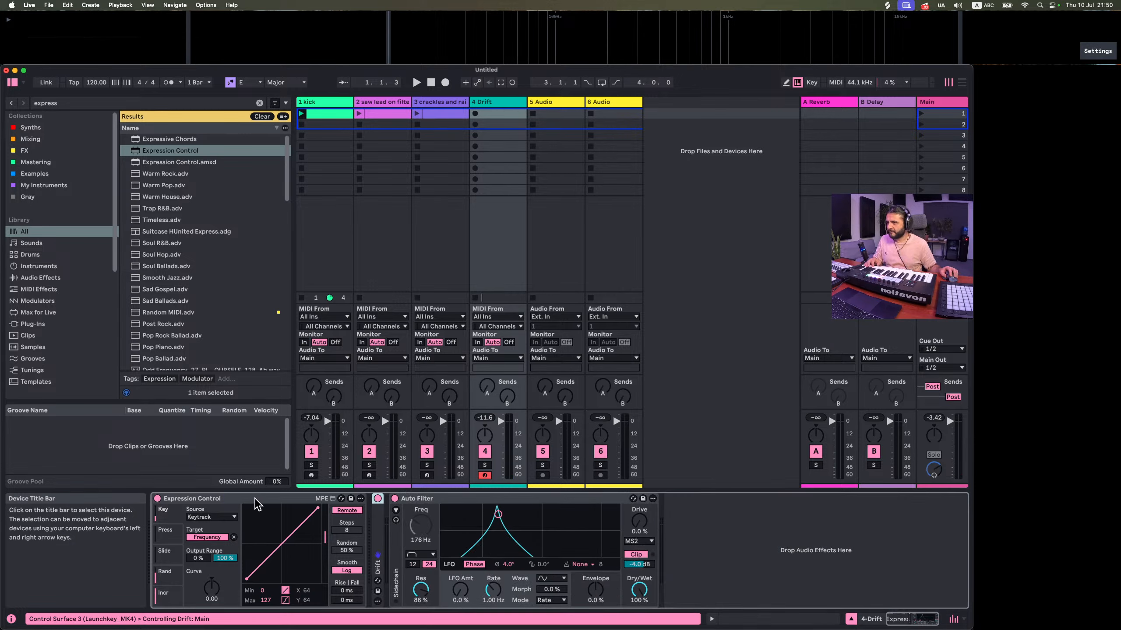
double_click(256, 500)
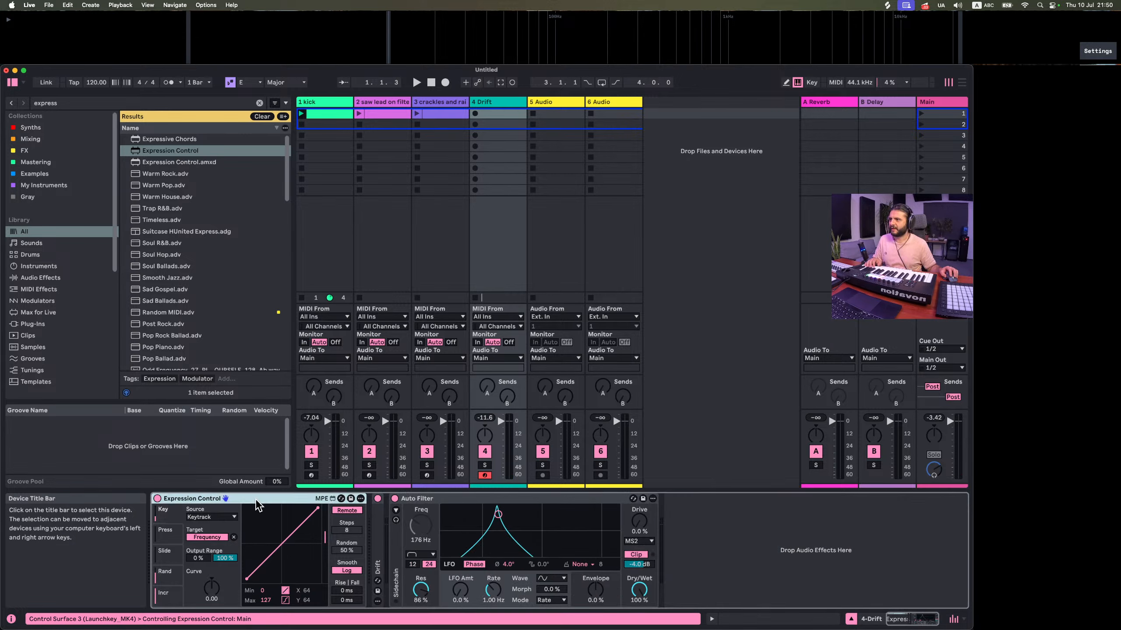
Add an Arpeggiator at the start of the Drift track's chain, using the Play Order style and a 1/16 rate
left_click(61, 108)
type("arp")
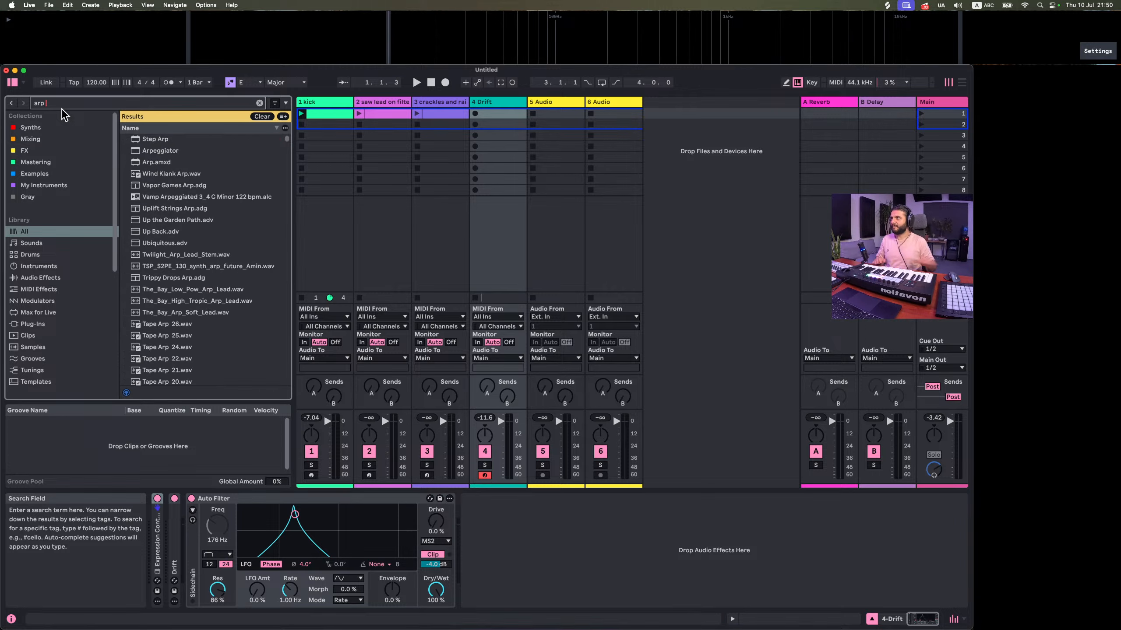
left_click_drag(175, 150, 152, 535)
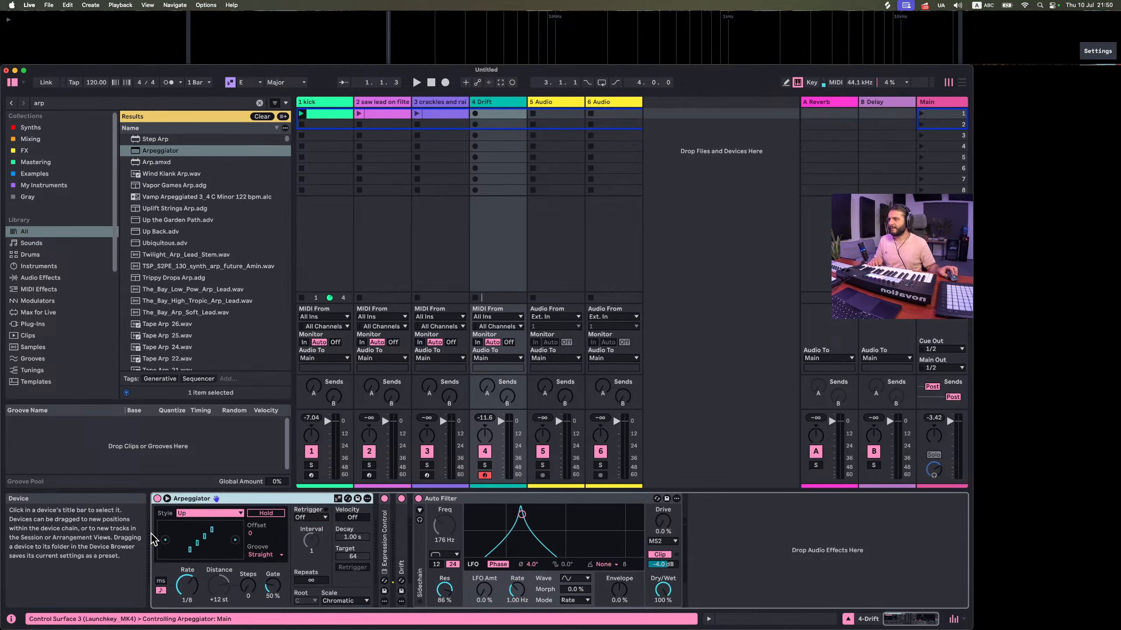
left_click(203, 513)
left_click(195, 470)
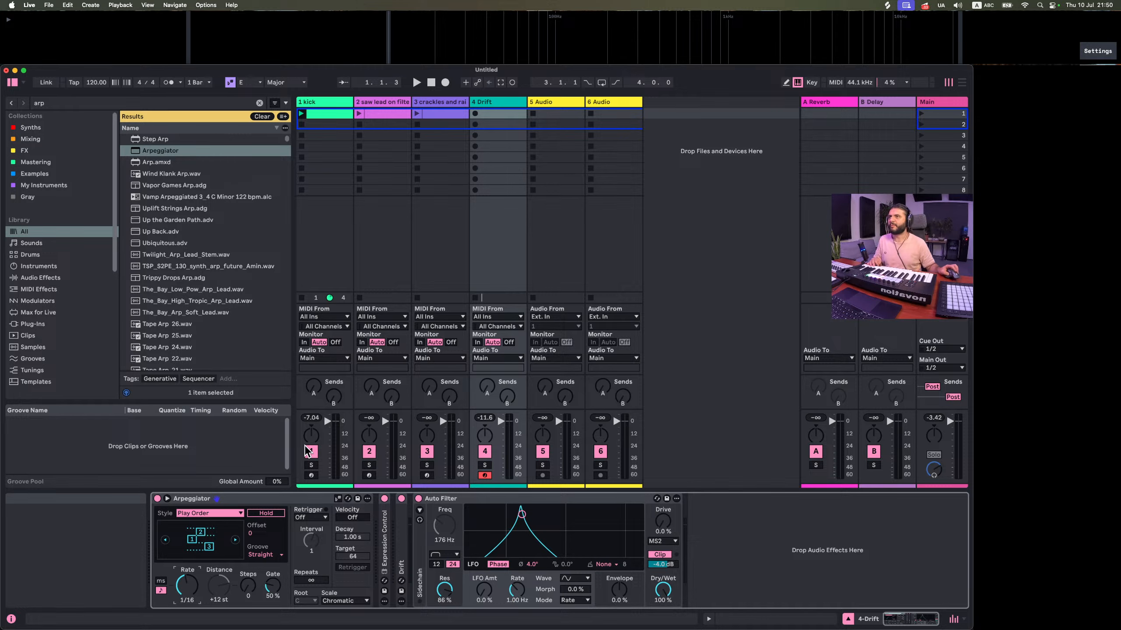
Create a MIDI clip in the Drift track's first slot and draw an E3 note lasting the full bar
double_click(498, 114)
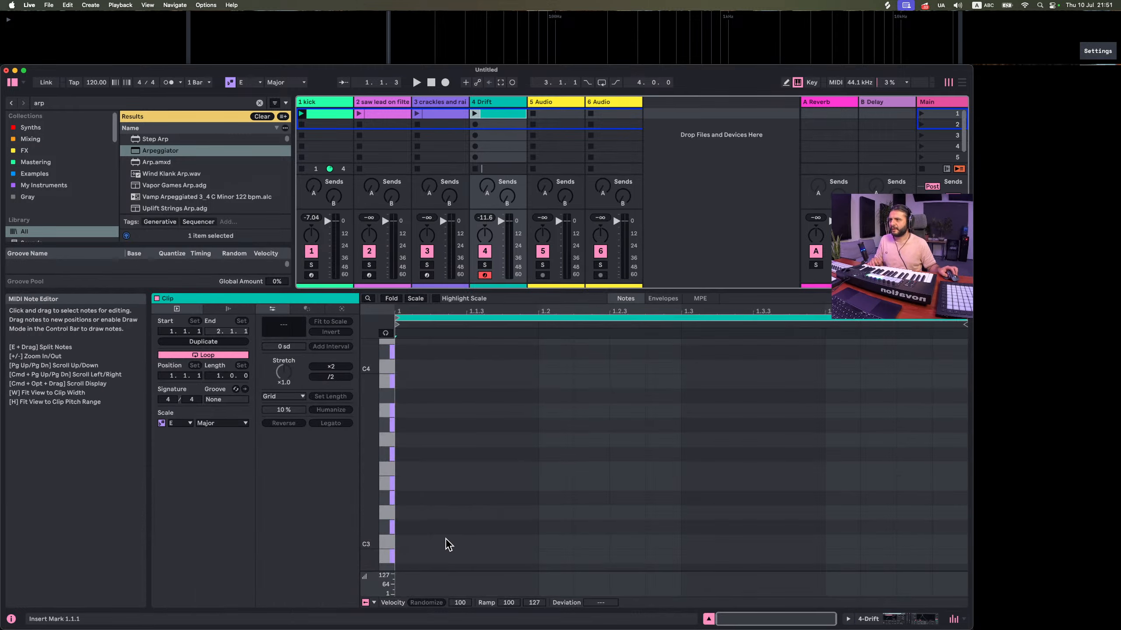
scroll(405, 511, "down", 1)
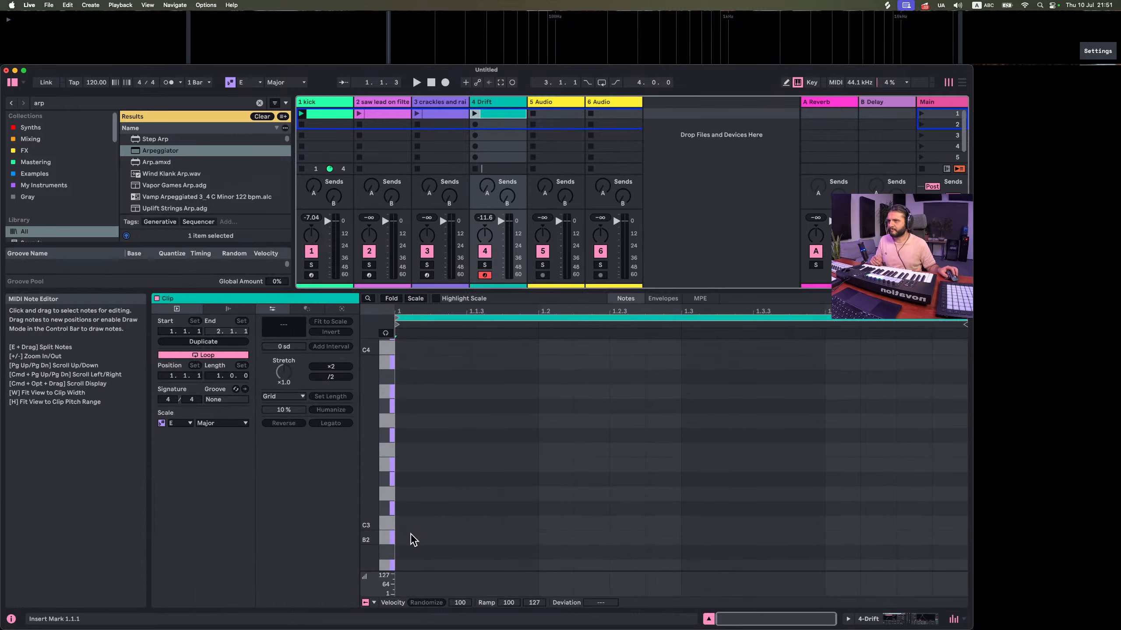
double_click(412, 465)
left_click_drag(429, 464, 787, 495)
scroll(666, 515, "left", 5)
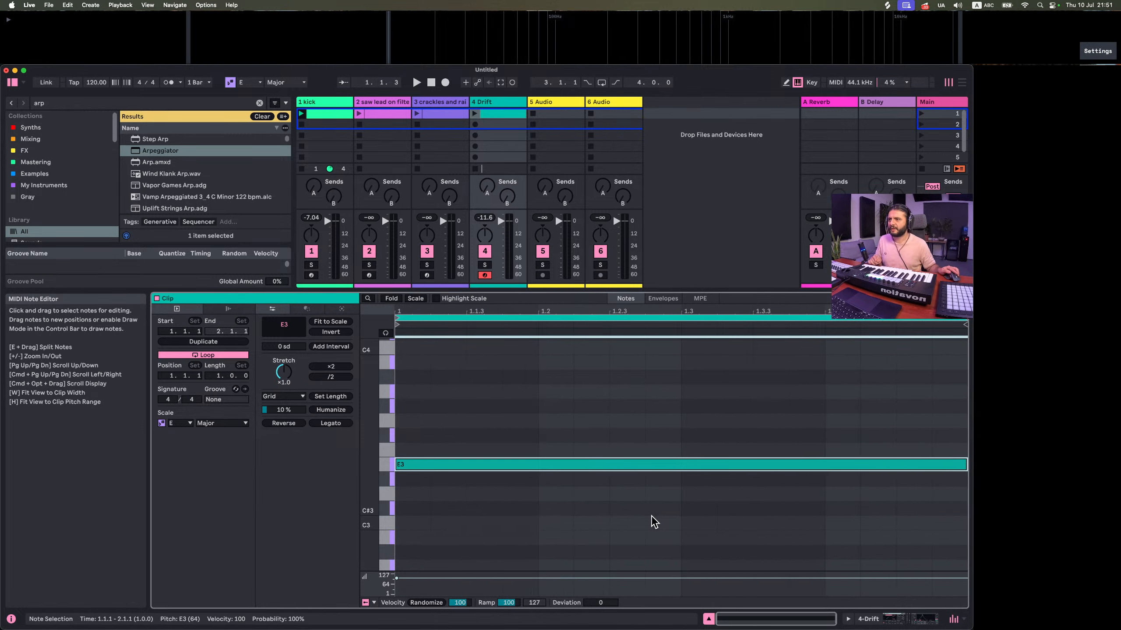
Add G#3 and B3 notes, each one full bar long, to complete the E major chord
double_click(412, 406)
left_click_drag(1022, 437, 817, 413)
double_click(402, 364)
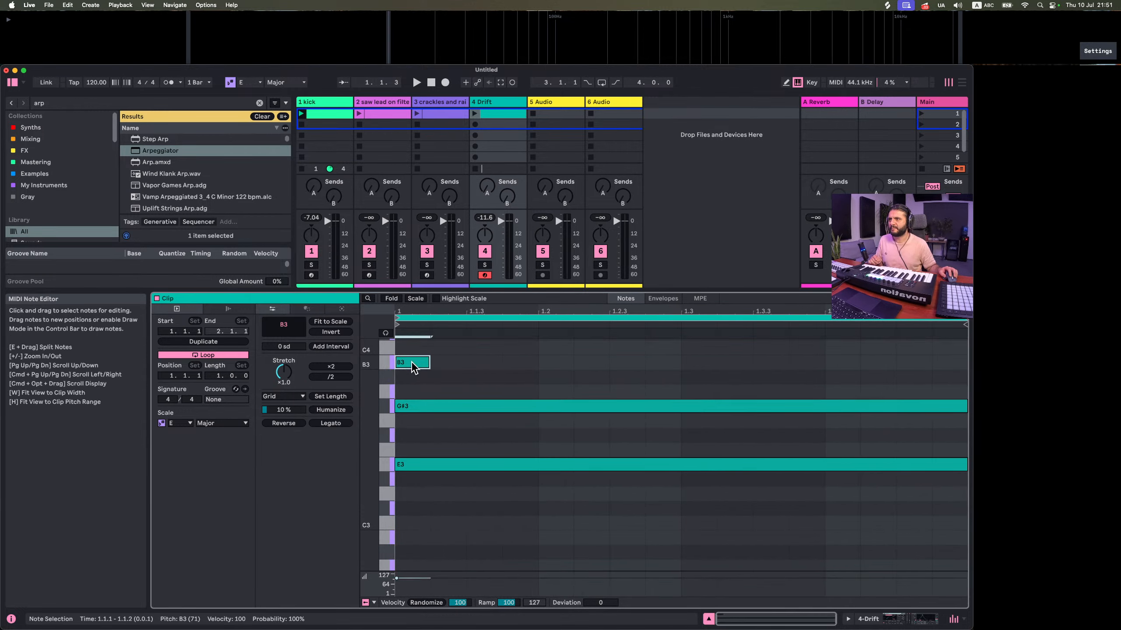
left_click_drag(425, 365, 966, 406)
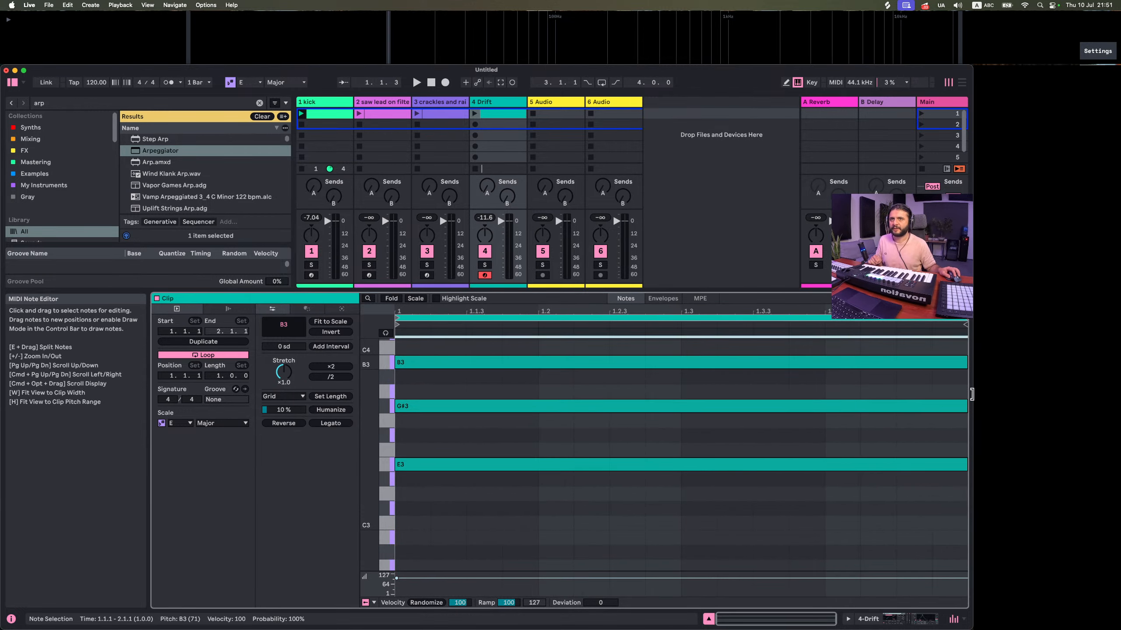
Launch the Drift clip, show the track's devices, and solo the Drift track
left_click(475, 114)
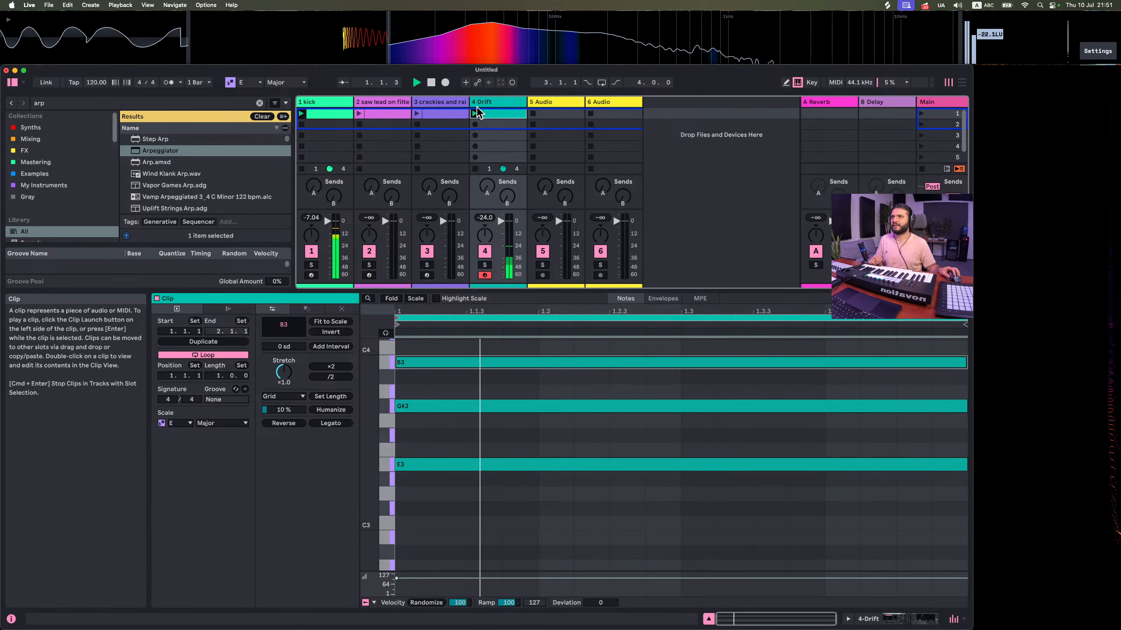
key("shift+Tab")
left_click(485, 466)
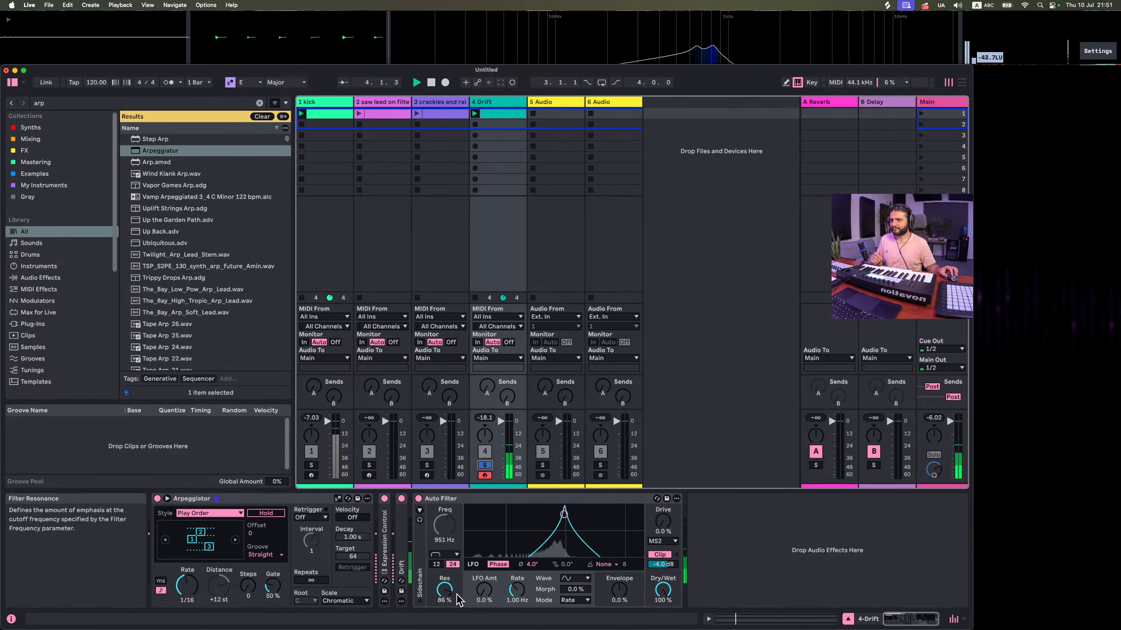
Audition Auto Filter with resonance at 100%, stop playback, and lower the resonance to 58%
left_click_drag(446, 595, 447, 570)
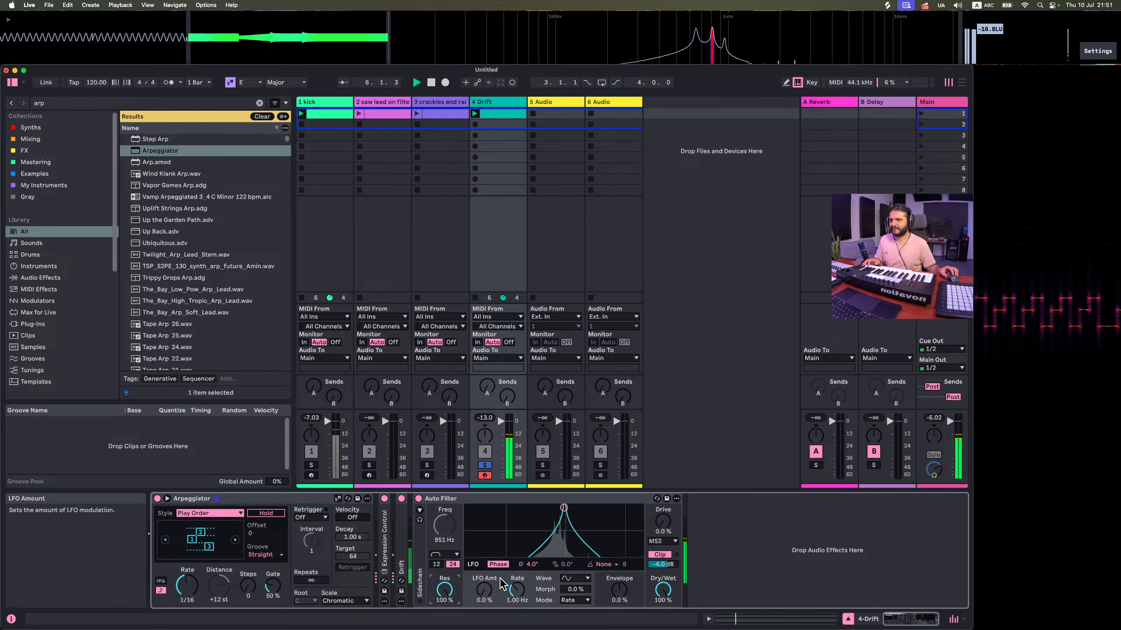
key("space")
left_click_drag(445, 595, 448, 597)
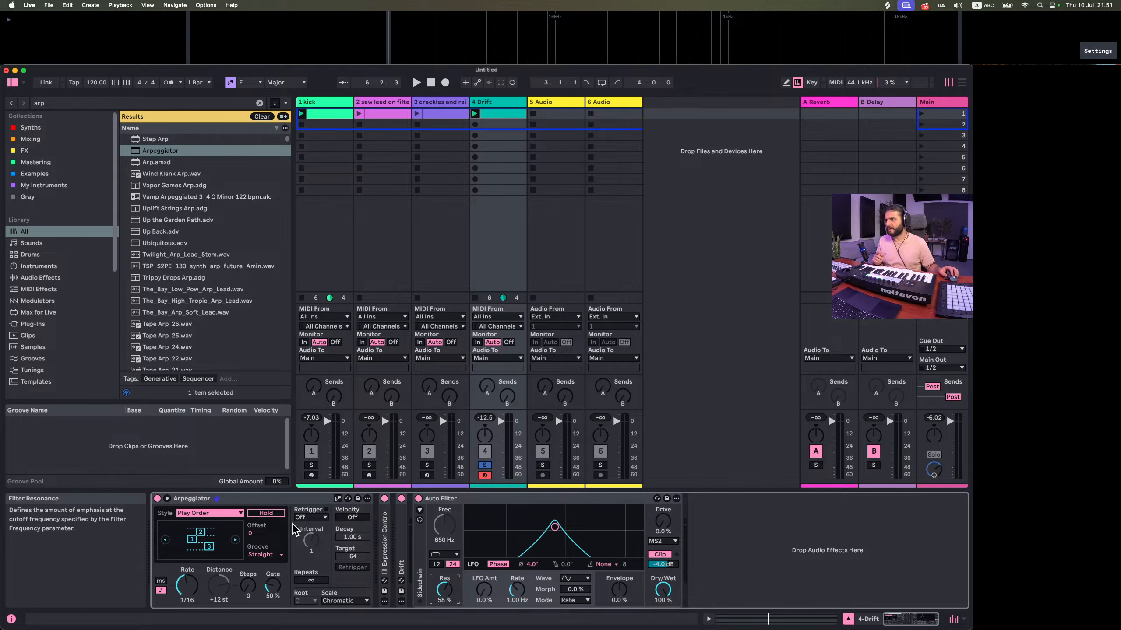
Search the Max for Live devices for "midi" and add Envelope MIDI to the Drift track
left_click(51, 106)
key("BackSpace")
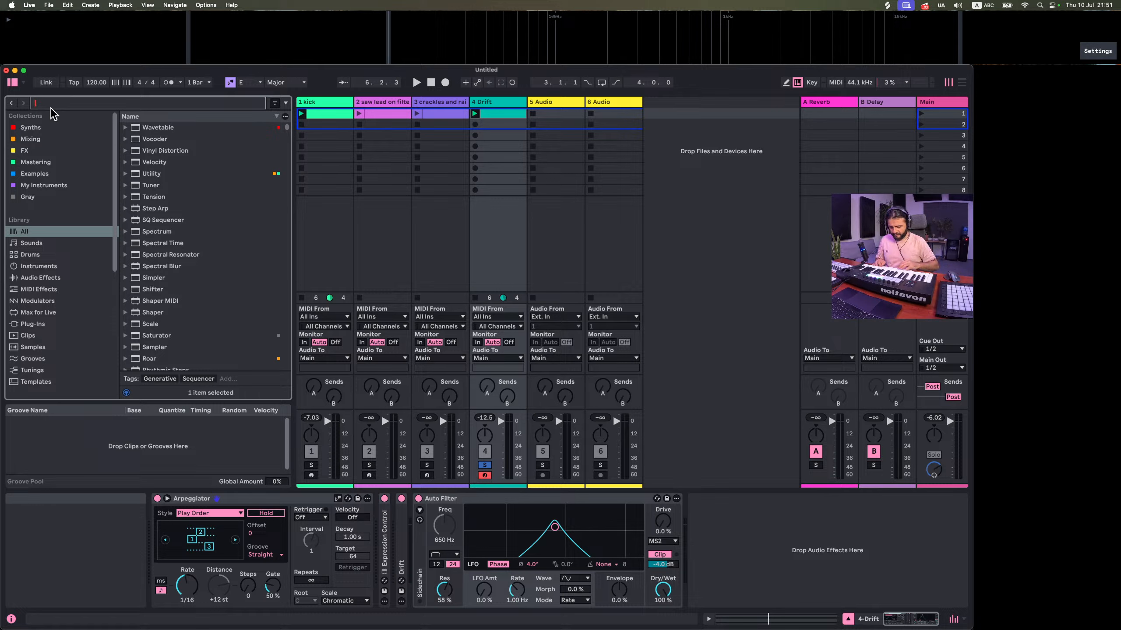
type("midi")
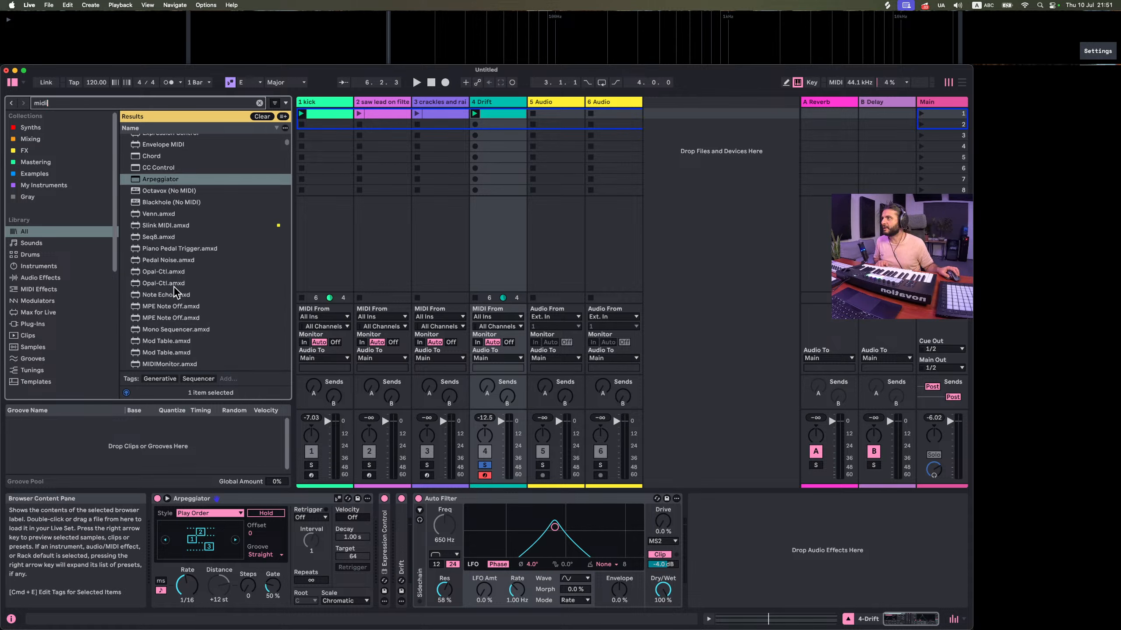
scroll(192, 341, "down", 1)
scroll(184, 343, "down", 3)
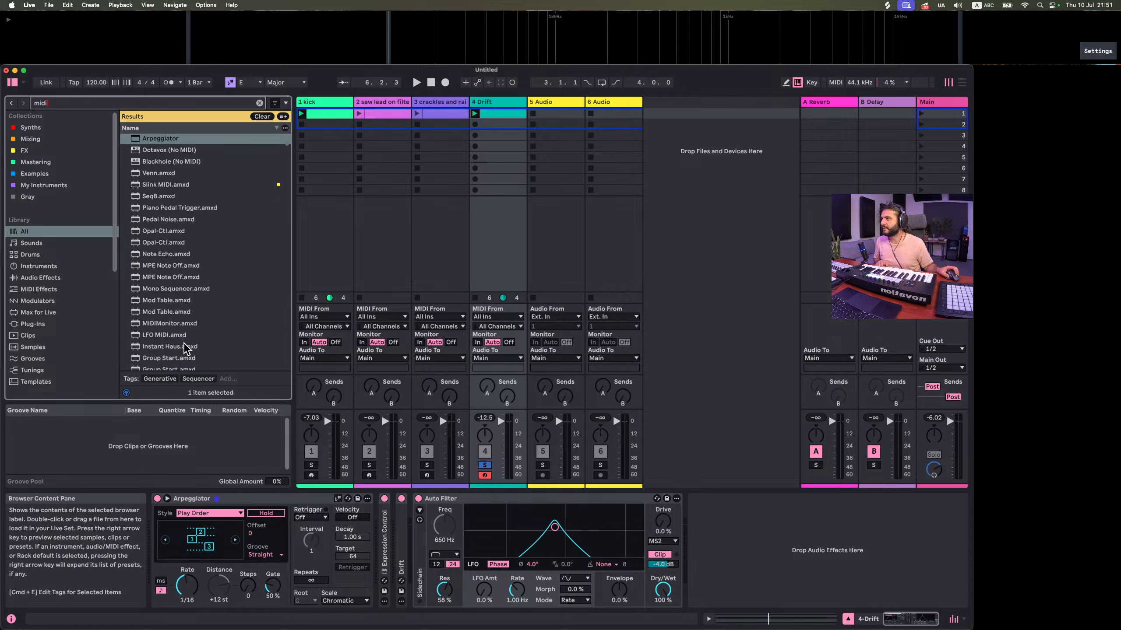
scroll(199, 327, "up", 5)
scroll(177, 293, "up", 5)
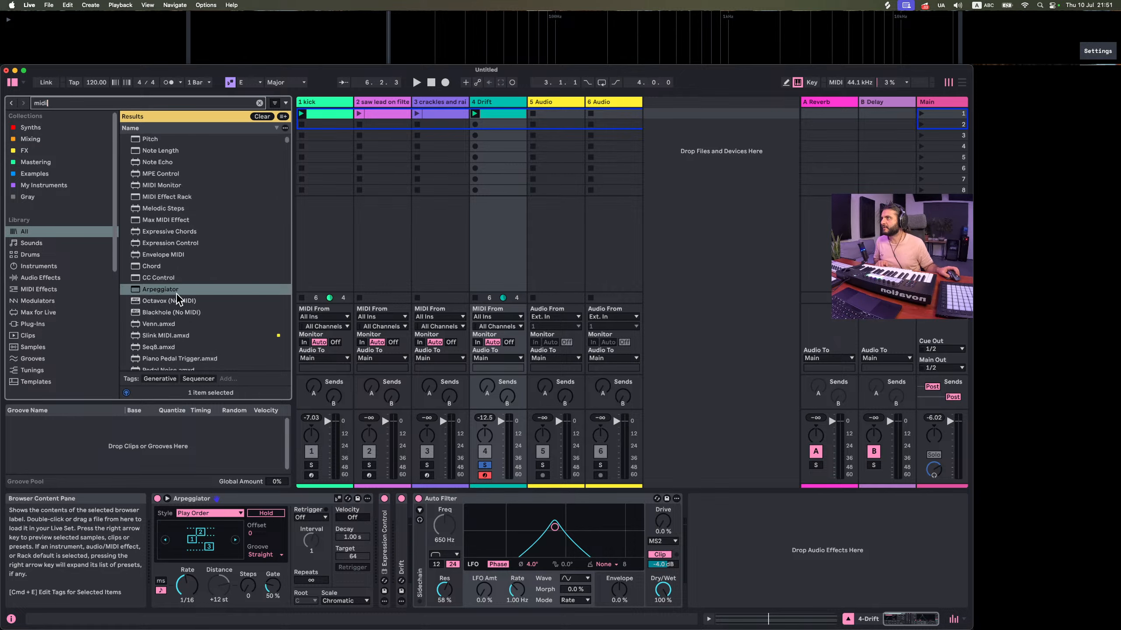
scroll(177, 292, "up", 2)
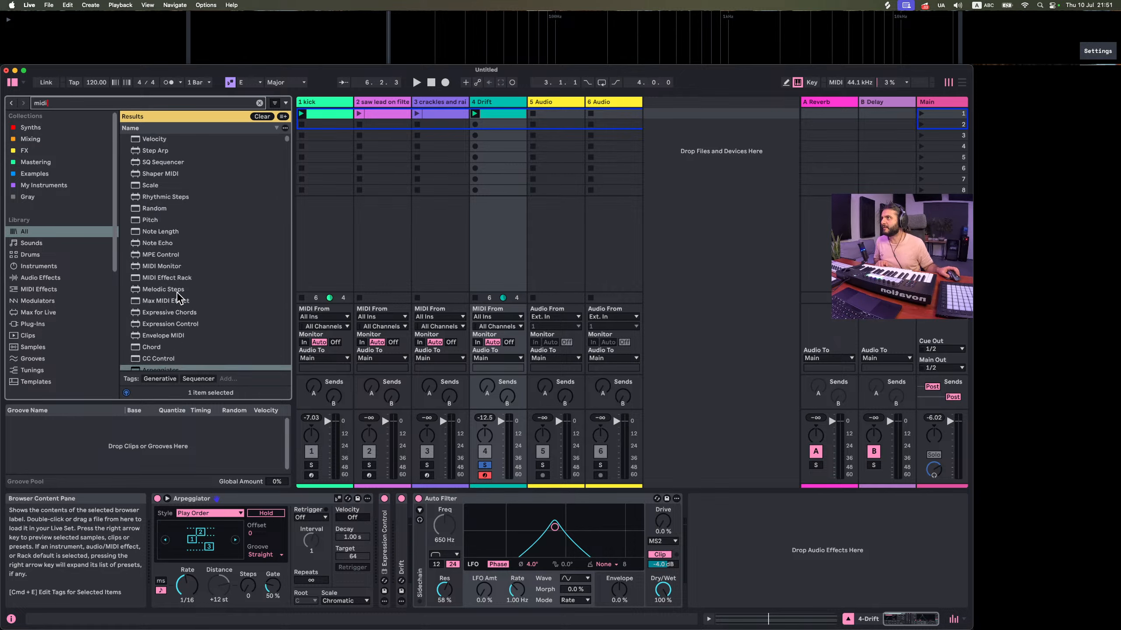
left_click(33, 309)
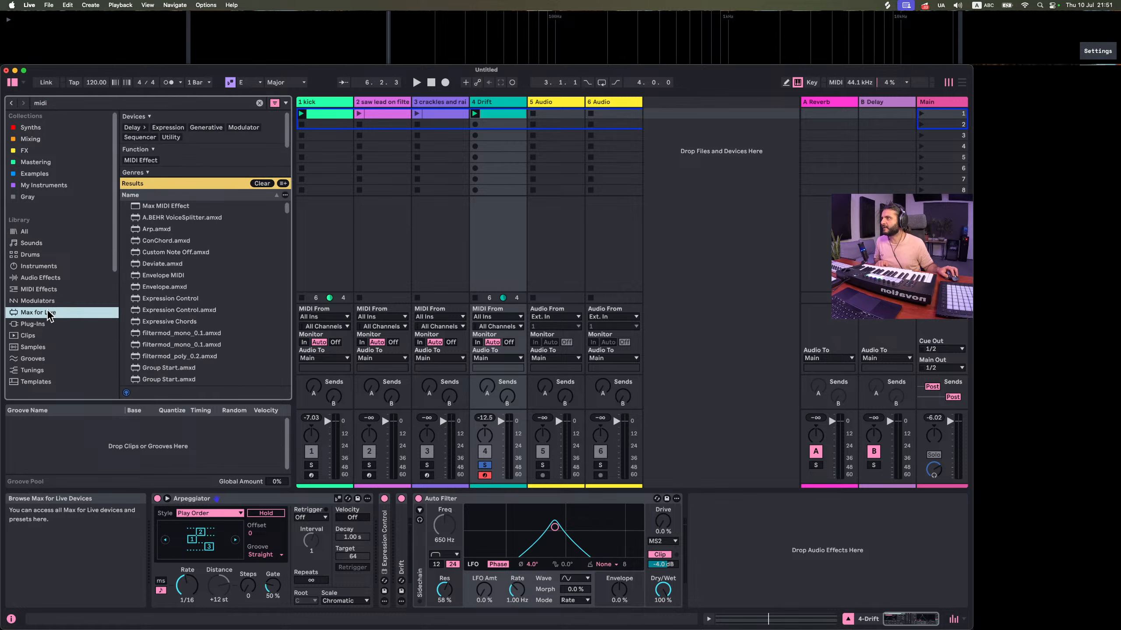
double_click(170, 276)
Switch Envelope MIDI to Remote mode and map it to Auto Filter's output level
left_click(460, 499)
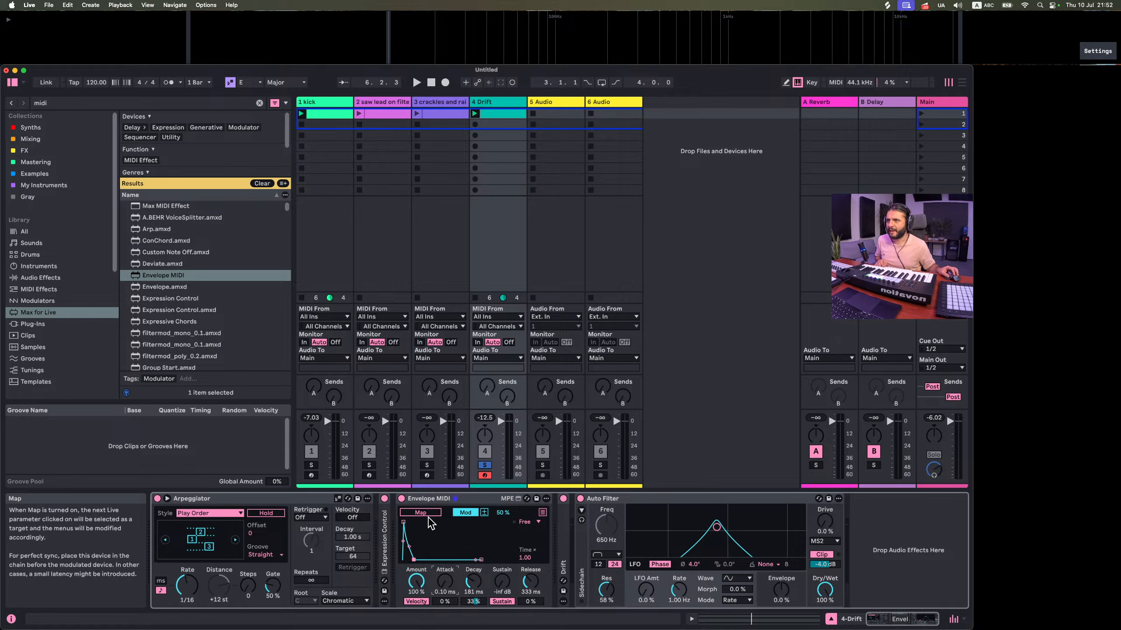
left_click(466, 513)
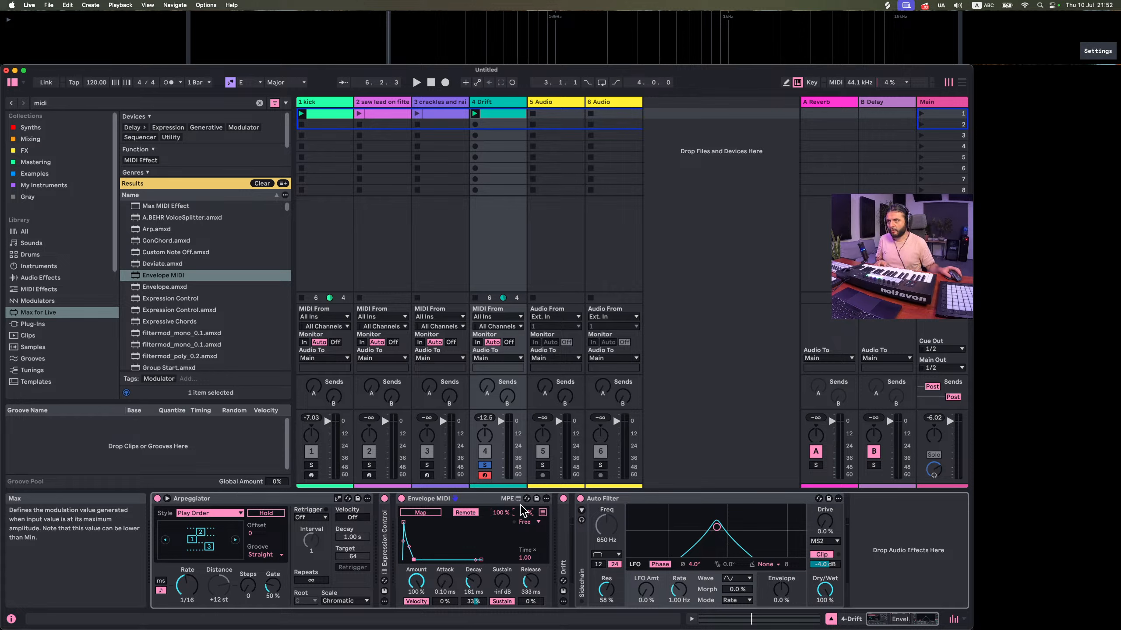
left_click(832, 565)
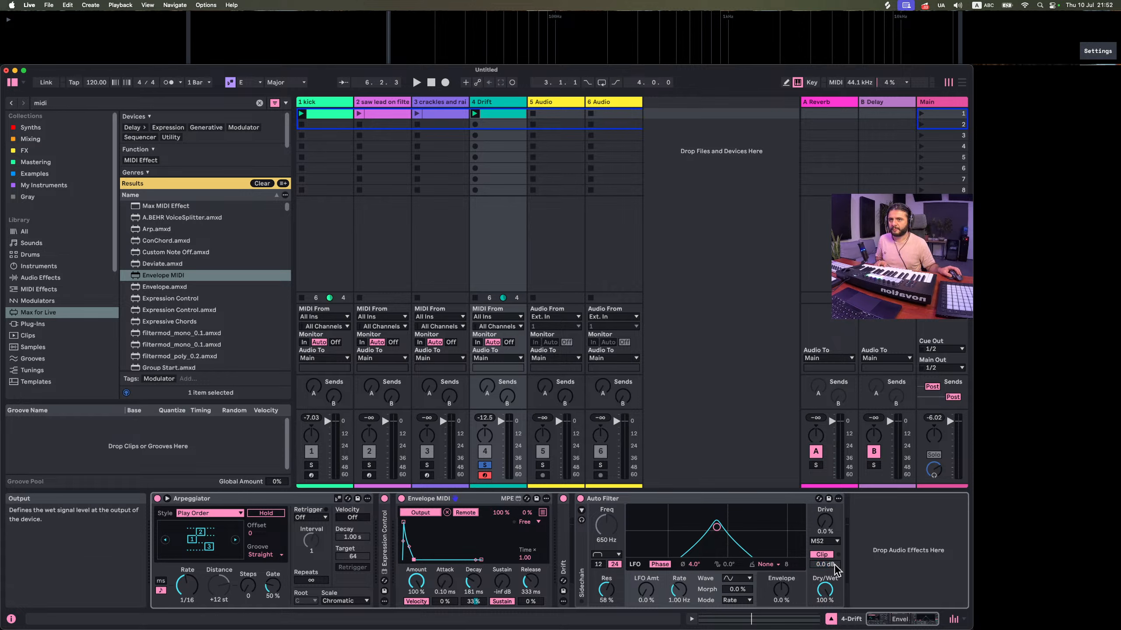
During playback, set Envelope MIDI's range to 0% minimum and 100% maximum, with a longer decay and -35 dB sustain
key("space")
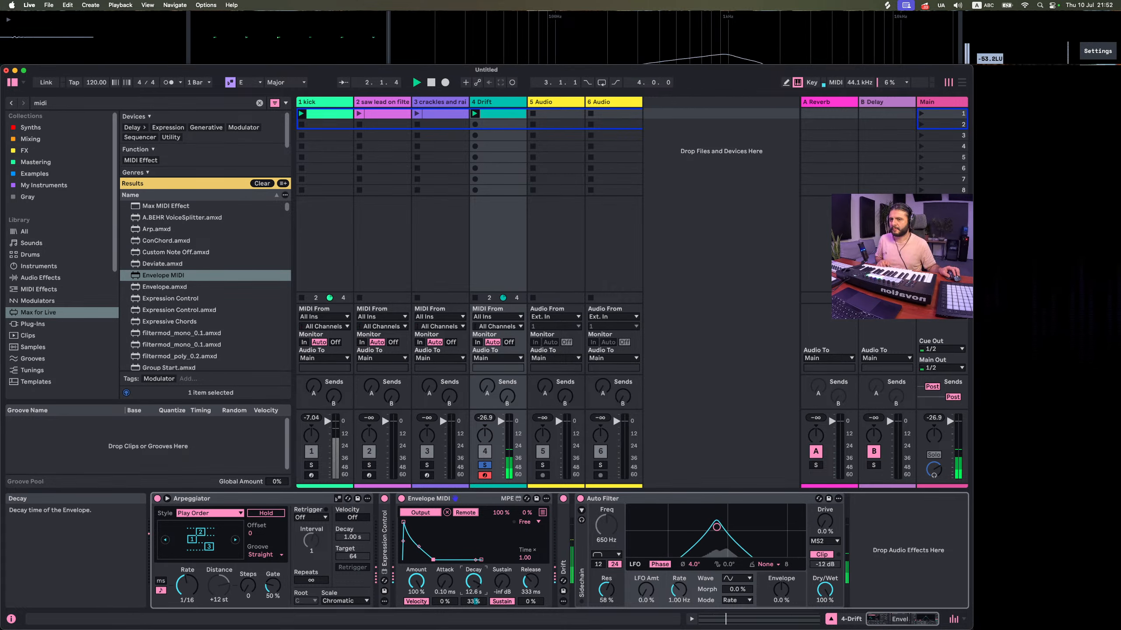
left_click_drag(473, 581, 473, 606)
double_click(504, 513)
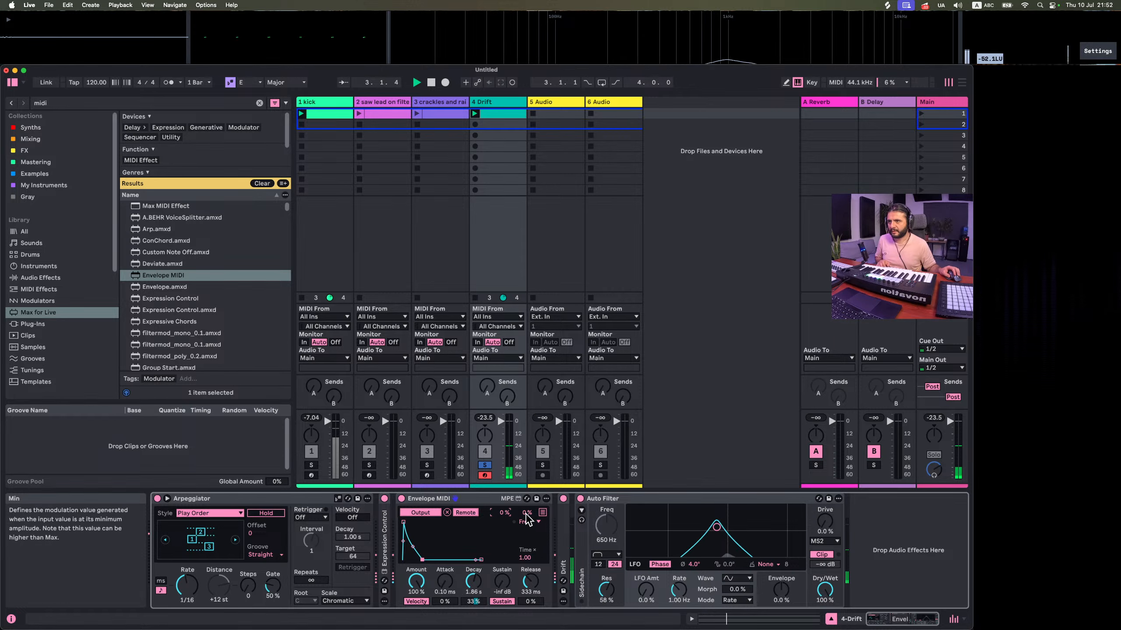
double_click(526, 513)
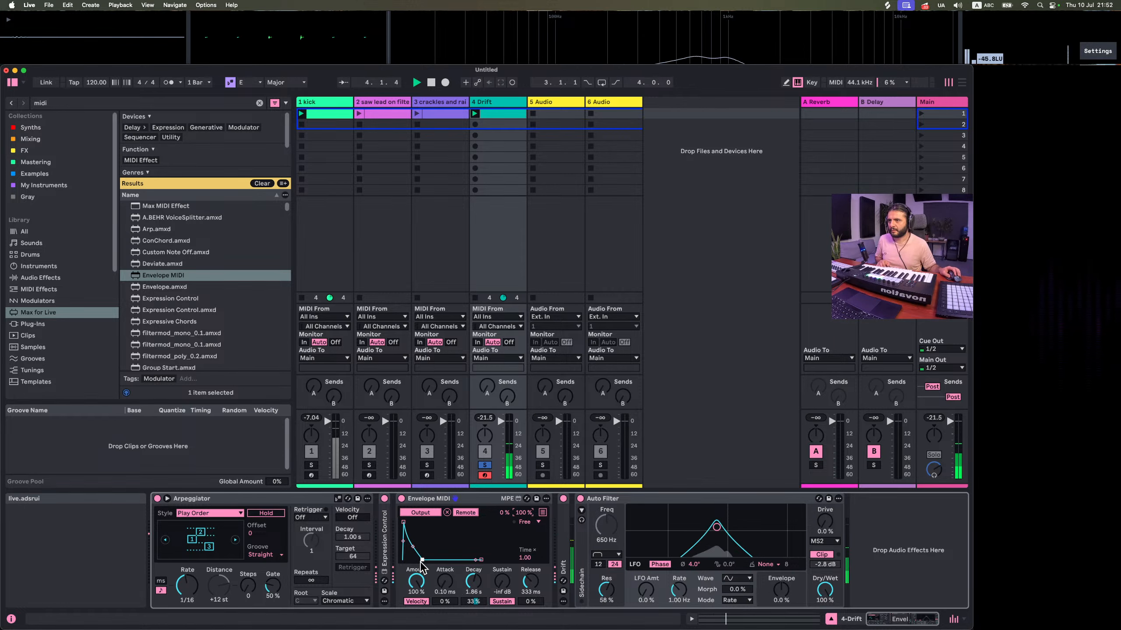
left_click_drag(422, 560, 436, 559)
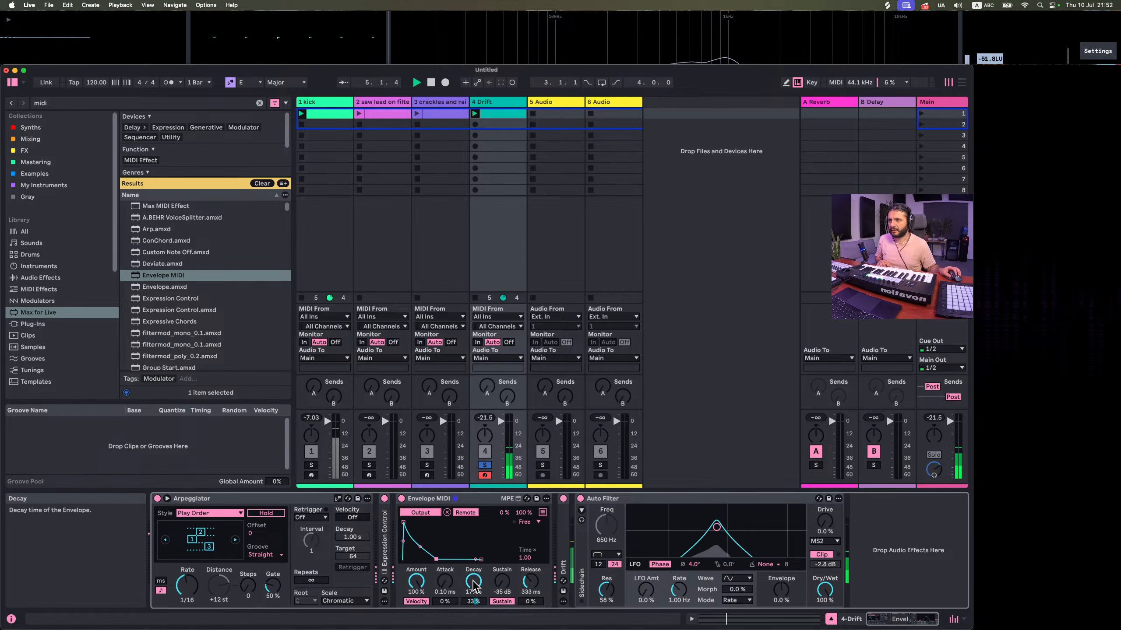
Invert Envelope MIDI's range to 100% minimum and 0% maximum, and audition it with 100% filter resonance and a 4.21 s decay
double_click(508, 513)
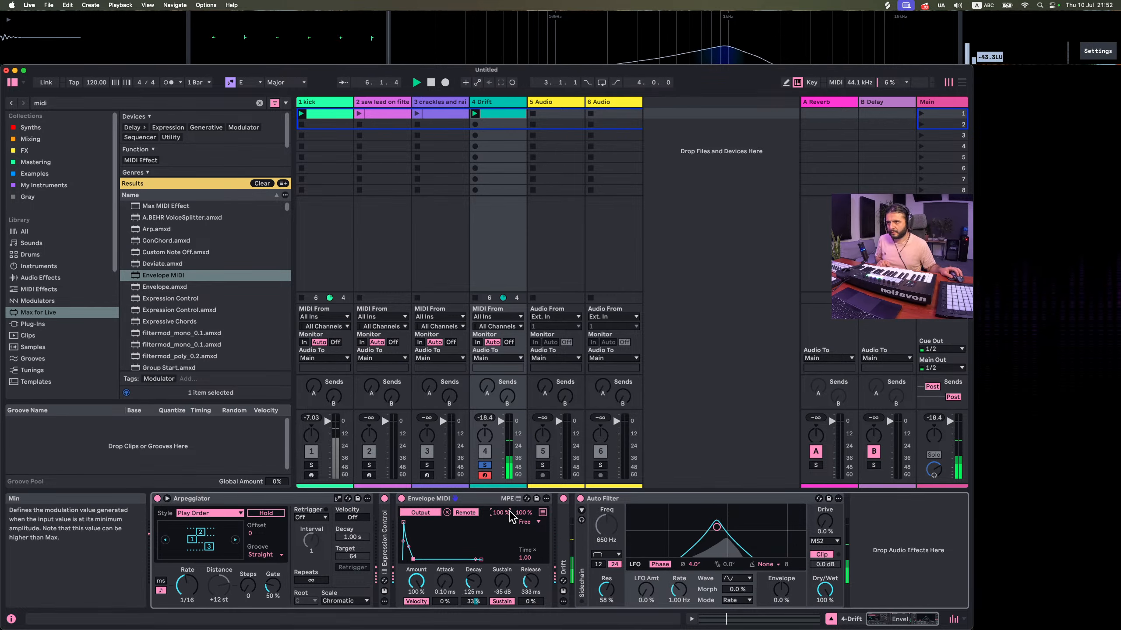
left_click_drag(523, 513, 524, 565)
left_click_drag(606, 590, 607, 558)
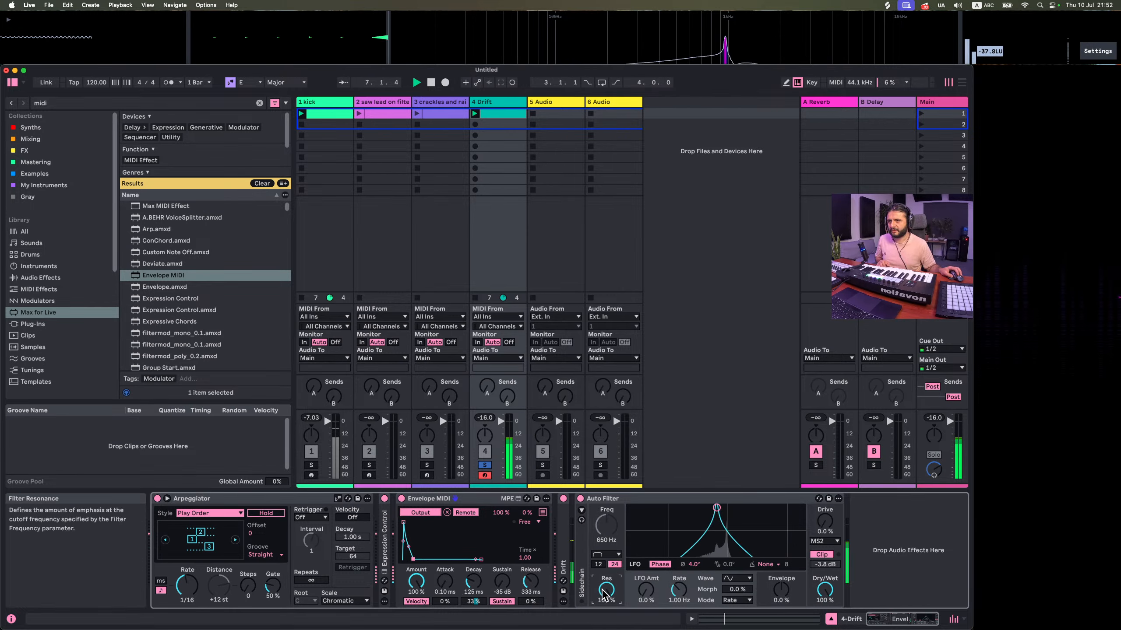
mouse_move(473, 582)
left_mouse_down()
mouse_move(473, 613)
mouse_move(473, 574)
left_mouse_up()
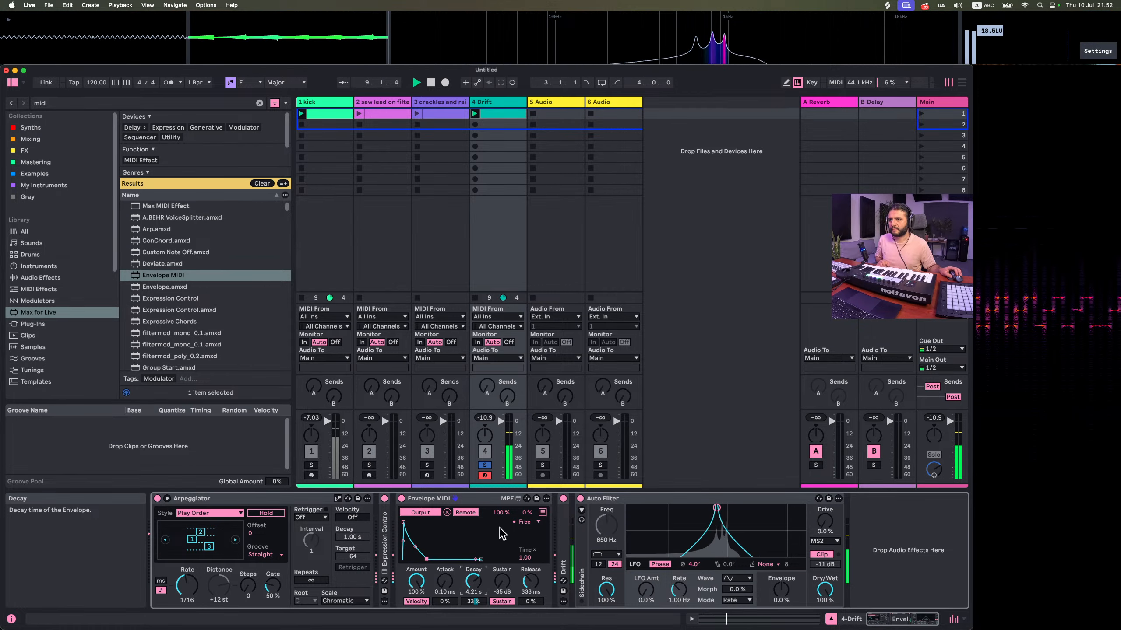
Return Envelope MIDI's range to 0% minimum and 100% maximum, and shorten its decay to 63.3 ms
left_click(500, 514)
left_click_drag(499, 514, 525, 460)
left_click_drag(473, 581, 473, 609)
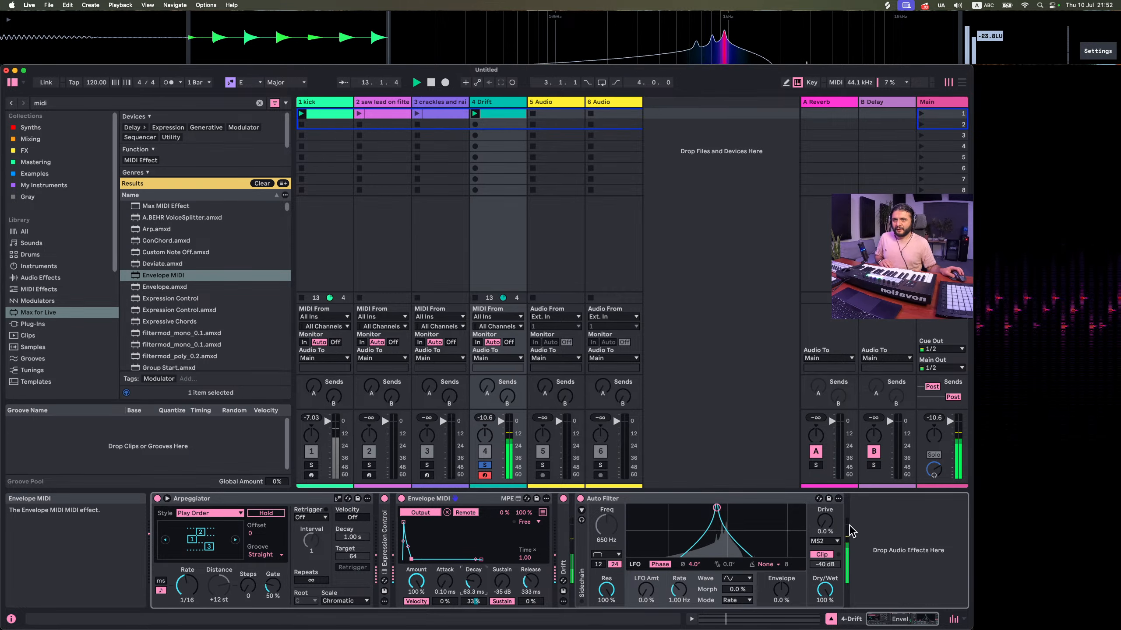
Raise Auto Filter's drive to 21% and open the Drift clip for note editing
mouse_move(824, 522)
left_mouse_down()
mouse_move(825, 459)
mouse_move(825, 503)
left_mouse_up()
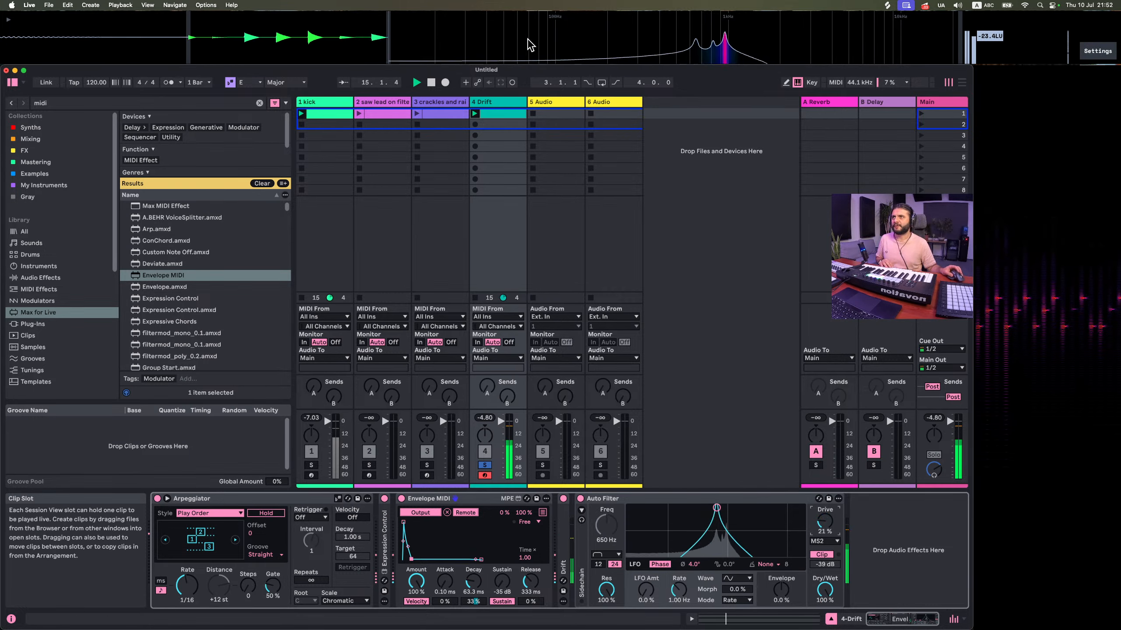
left_click(494, 113)
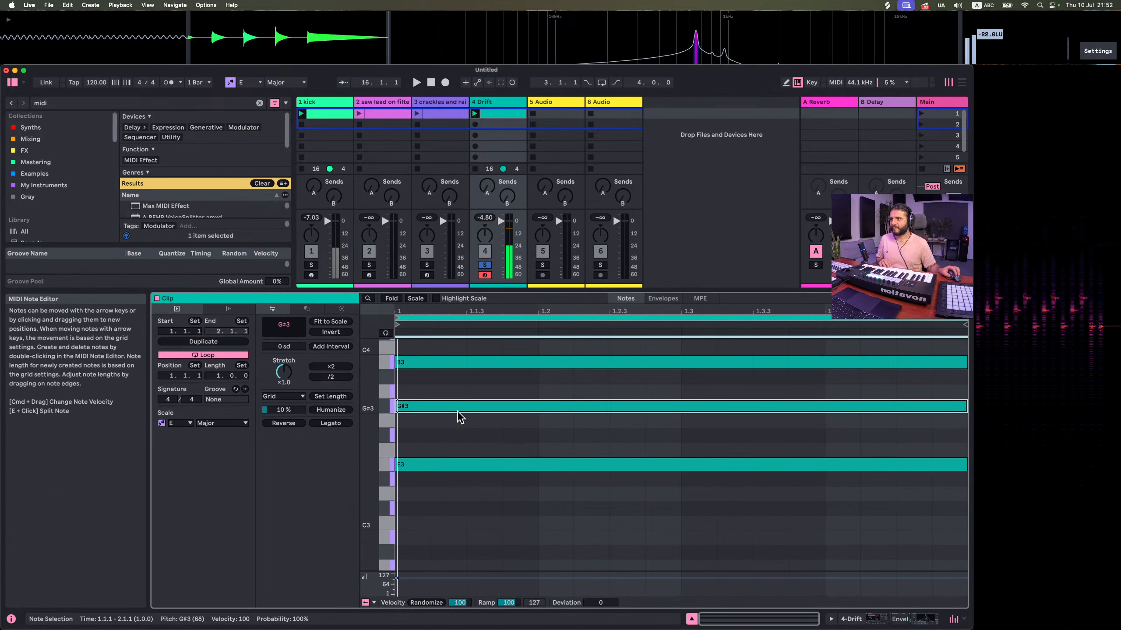
Move the clip's G#3 note to A3, then raise it an octave to A4 during playback
left_click_drag(456, 391, 495, 396)
scroll(491, 397, "left", 1)
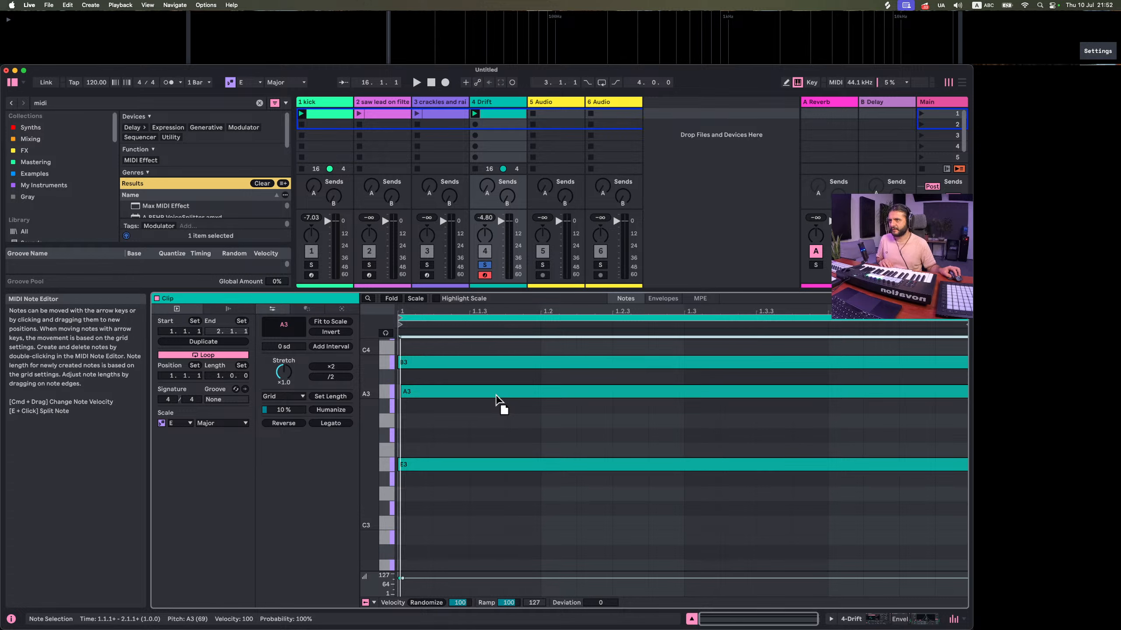
left_click(421, 490)
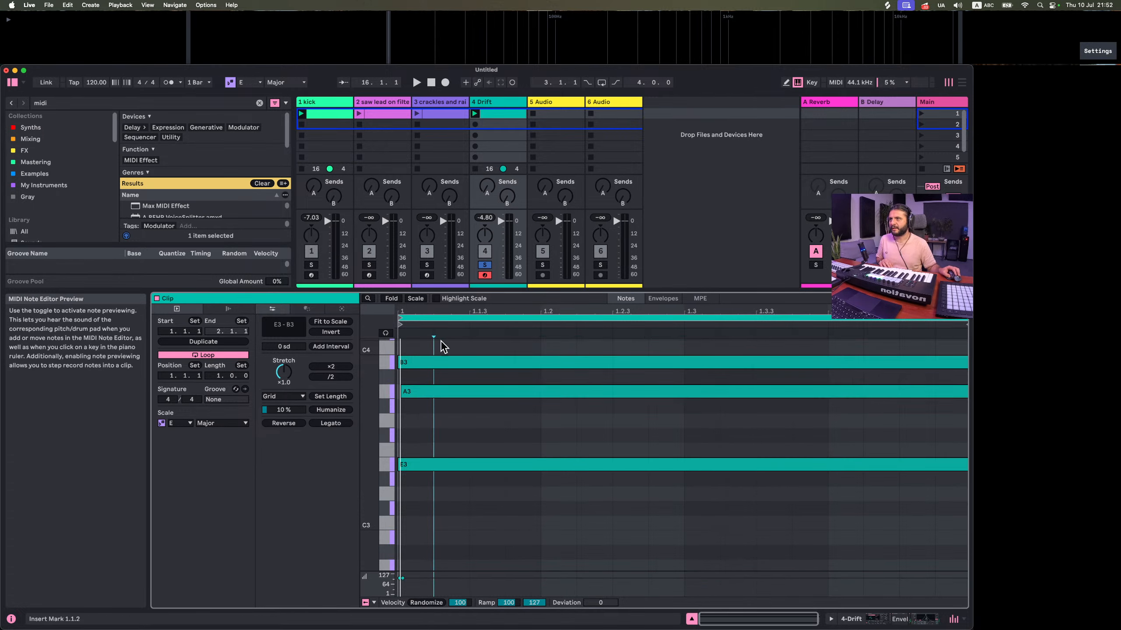
left_click(409, 361)
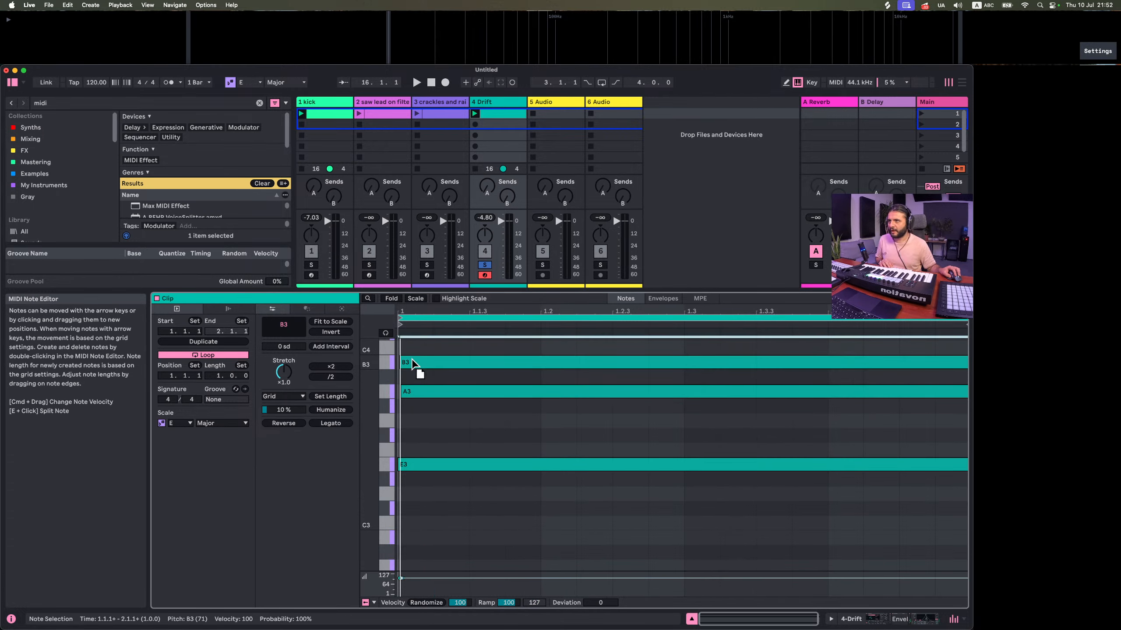
left_click(414, 391)
key("space")
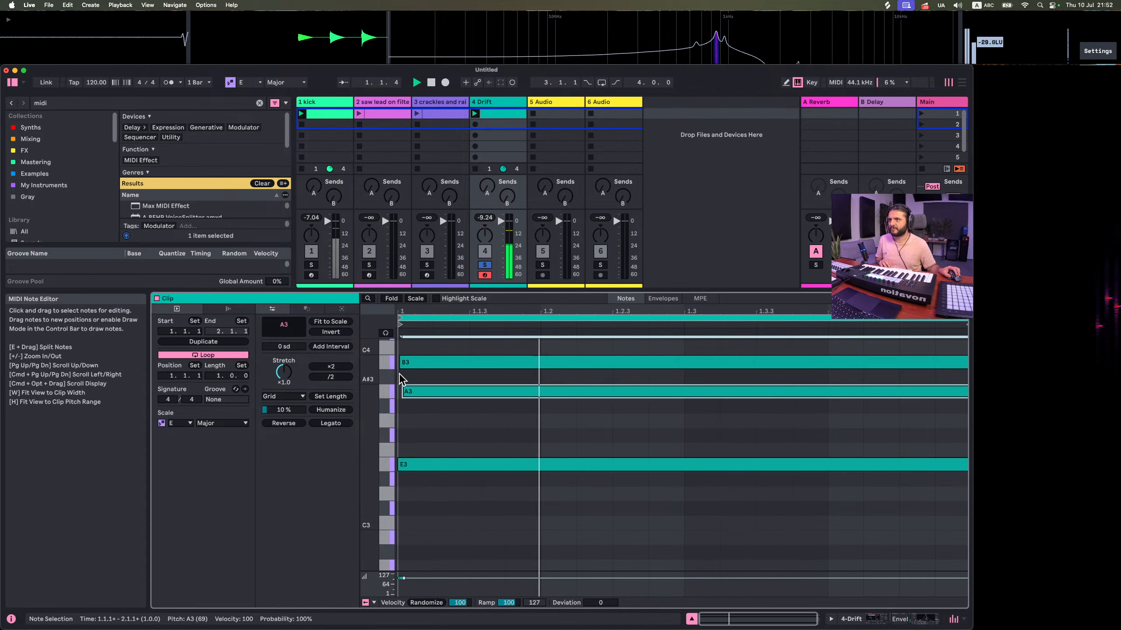
key("shift+Up")
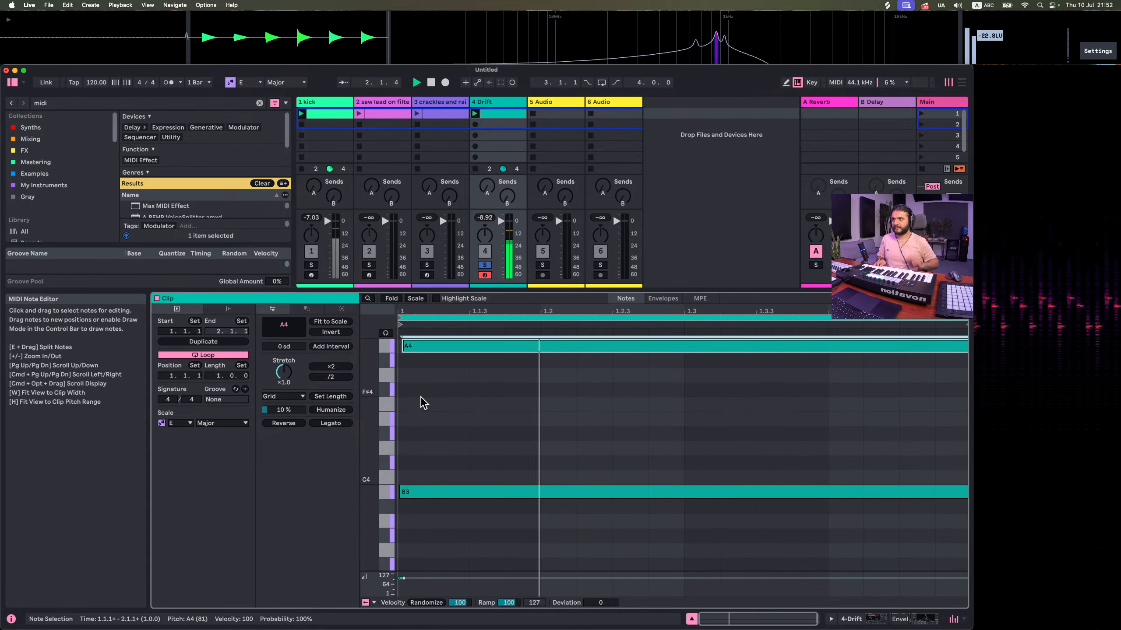
Show the Drift track's devices, search the whole library for "pitch", and add the Pitch MIDI effect to the track
left_click(493, 104)
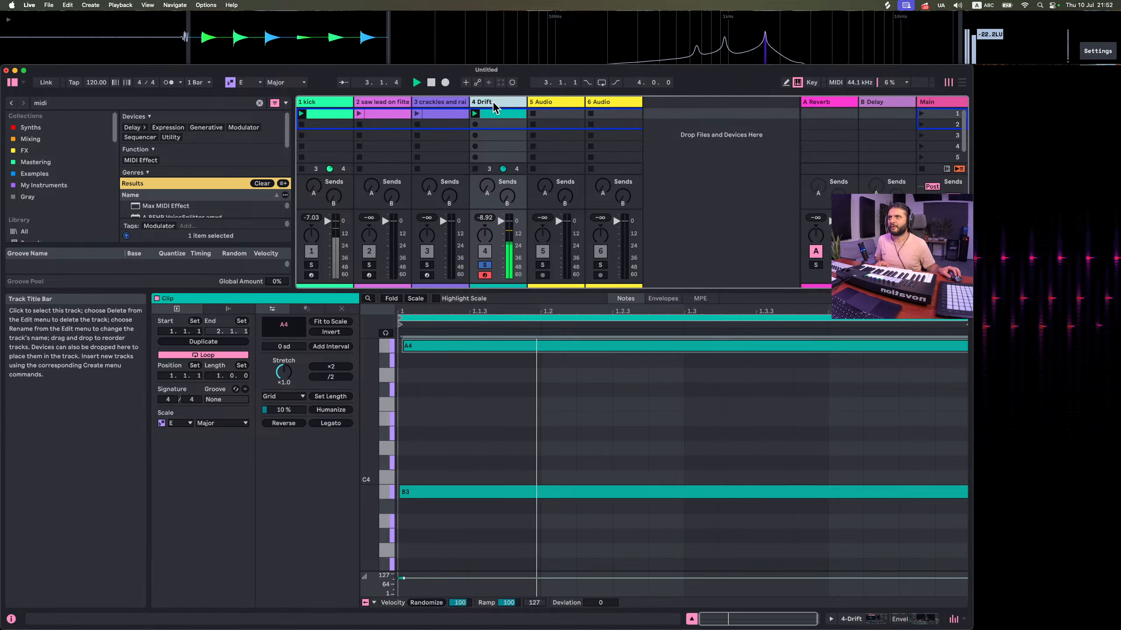
double_click(493, 104)
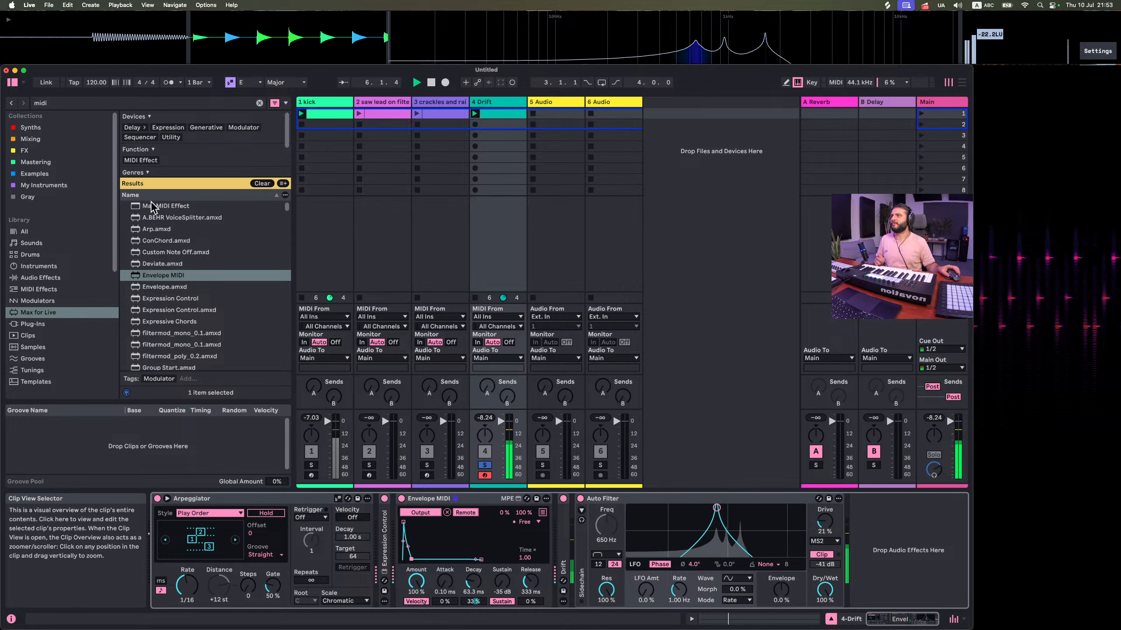
left_click(67, 103)
type("pi")
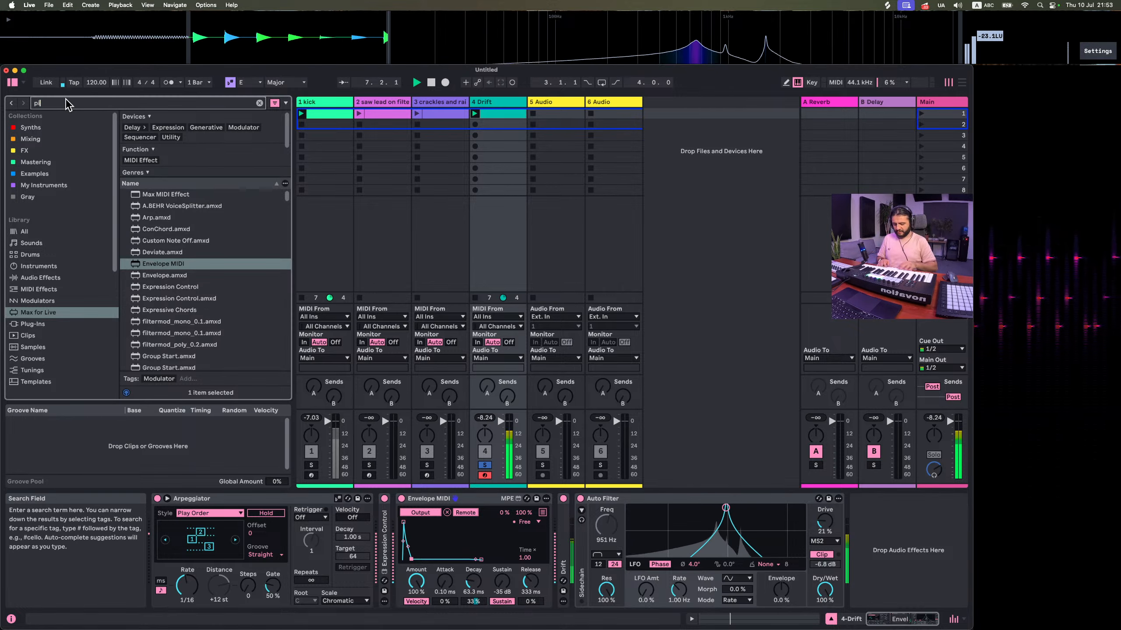
type("tcj")
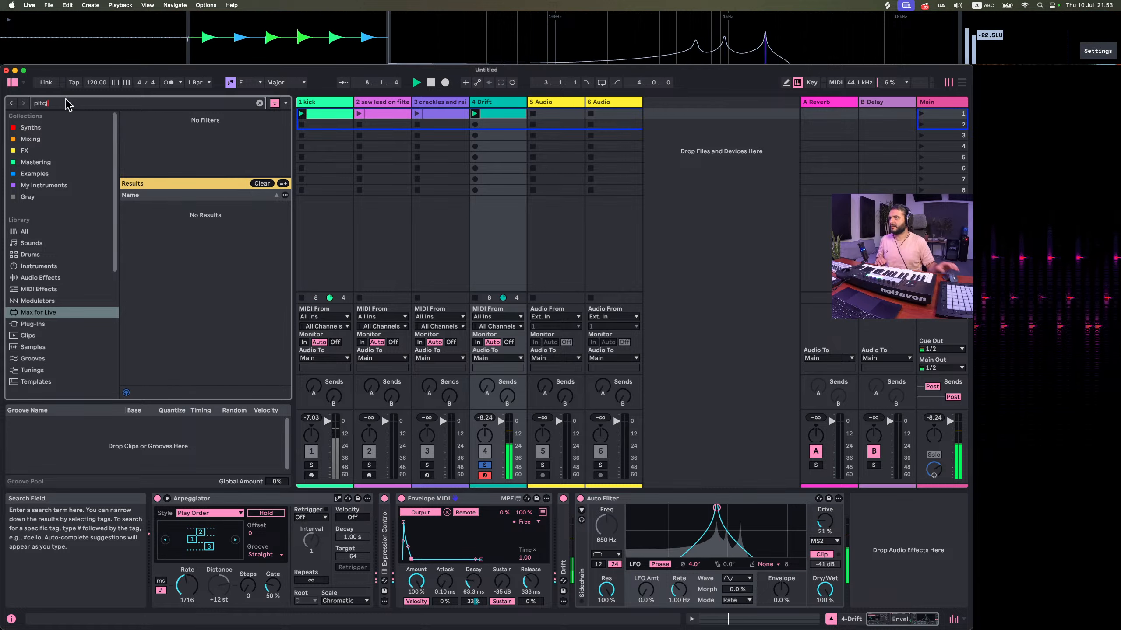
key("super+f")
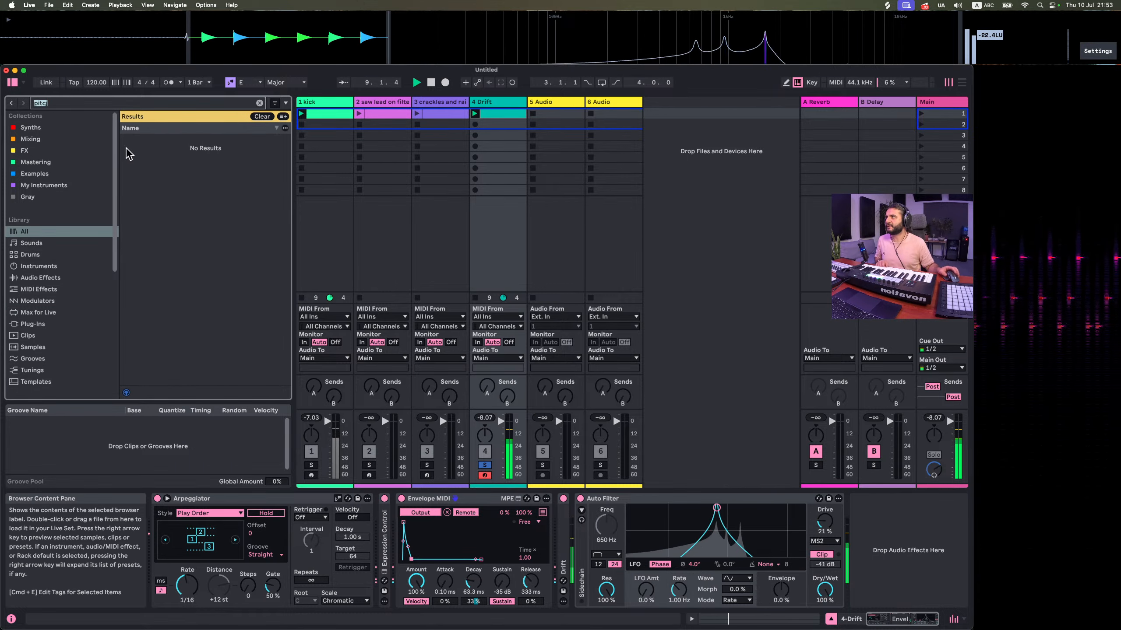
key("BackSpace")
type("pitch")
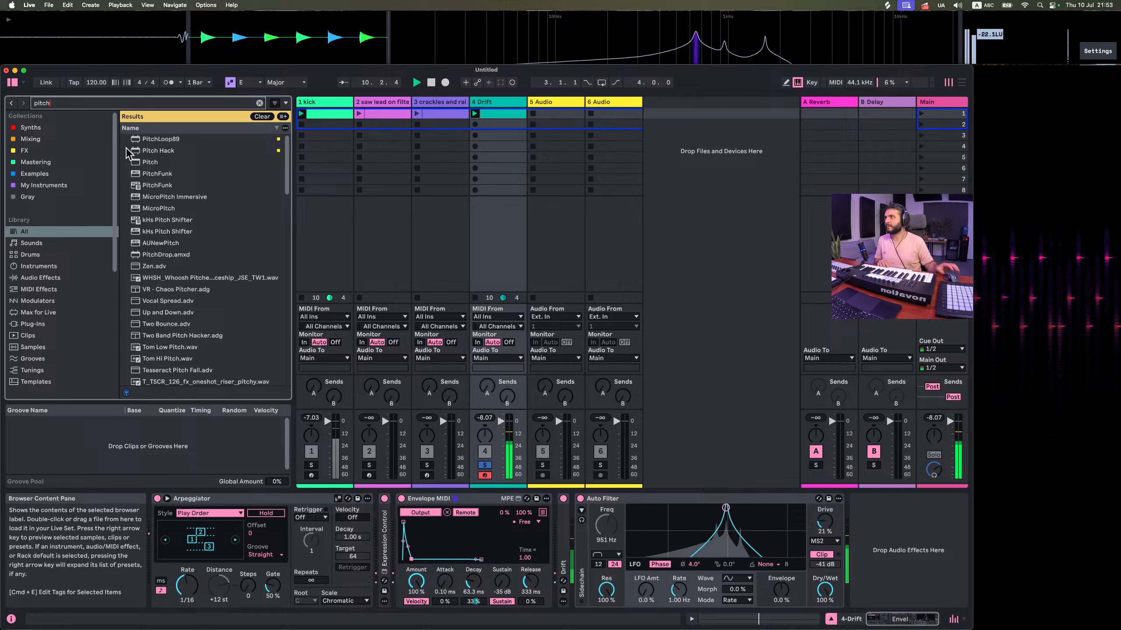
left_click(143, 162)
double_click(144, 163)
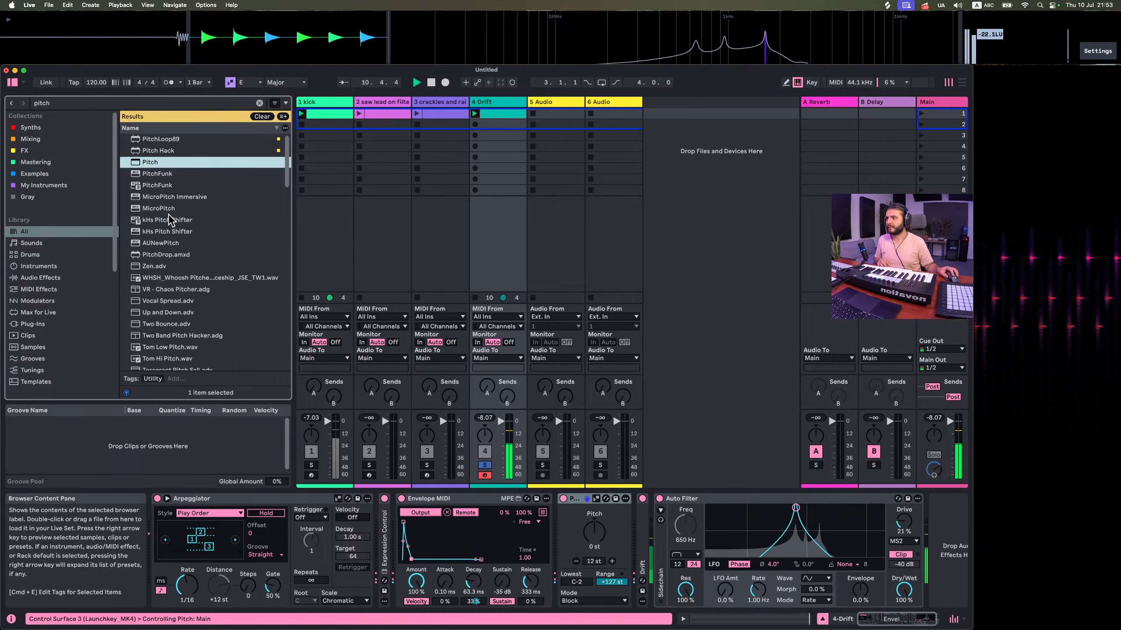
Move the Pitch device ahead of the Arpeggiator and set its transposition to -12 st
left_click(569, 501)
left_click_drag(569, 501, 159, 501)
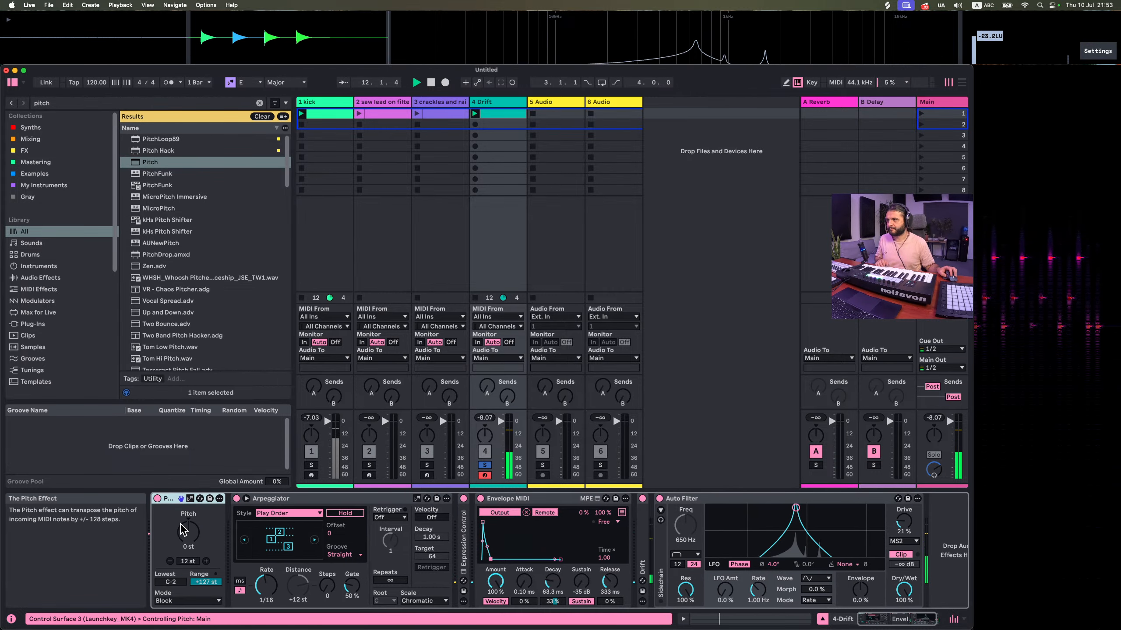
left_click(170, 561)
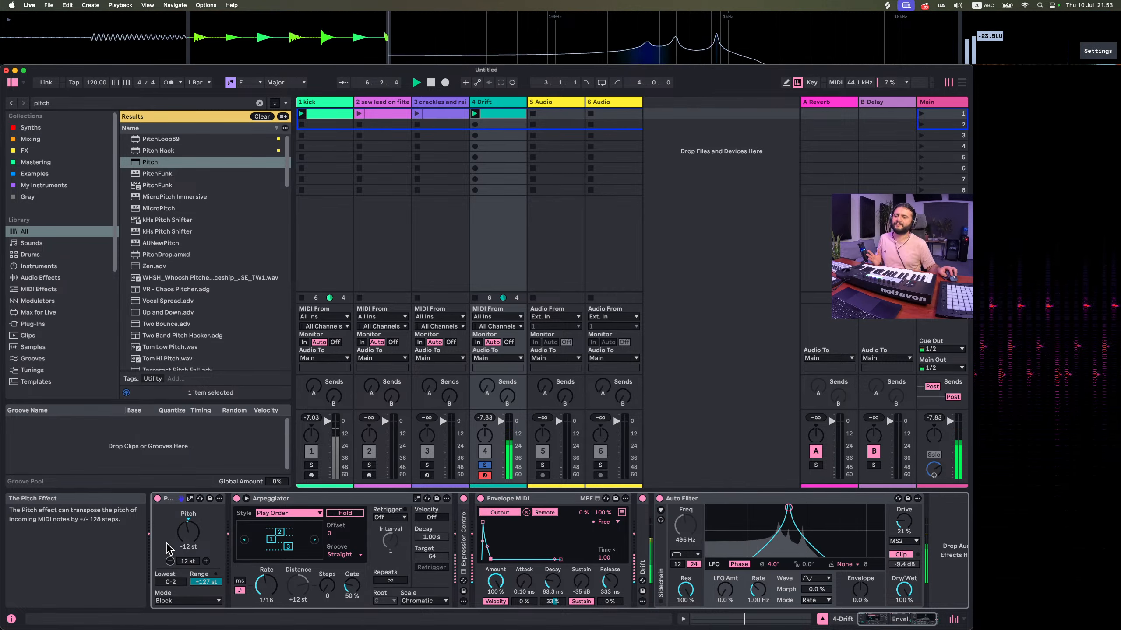
Bypass Auto Filter and reduce Drift to a single sine by changing oscillator 1's waveform and switching off oscillator 2
left_click(660, 498)
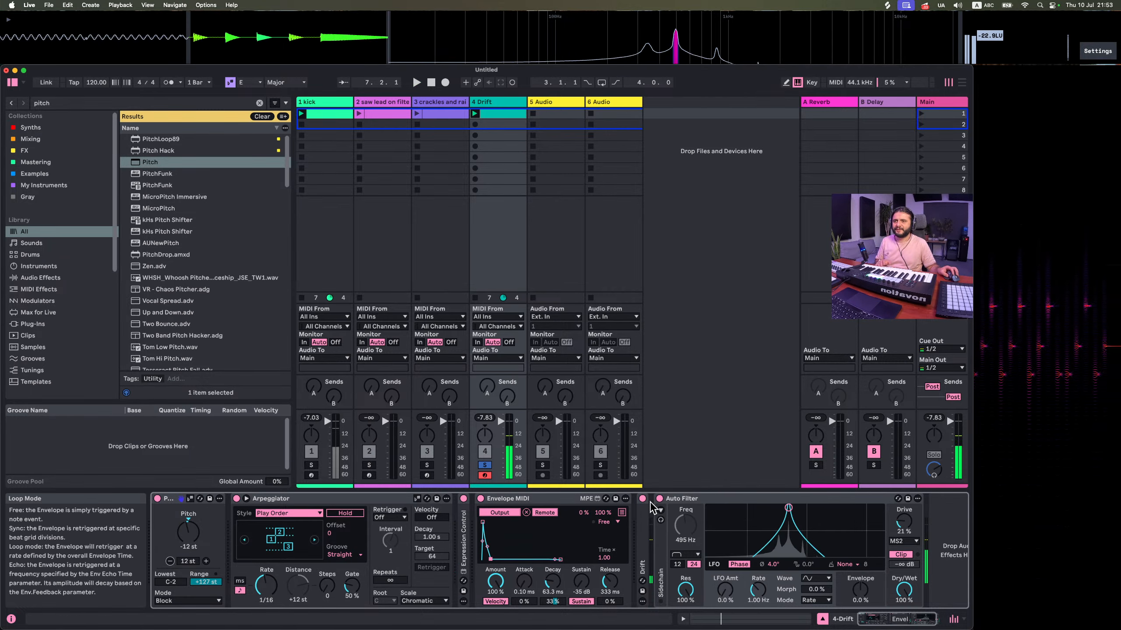
double_click(644, 555)
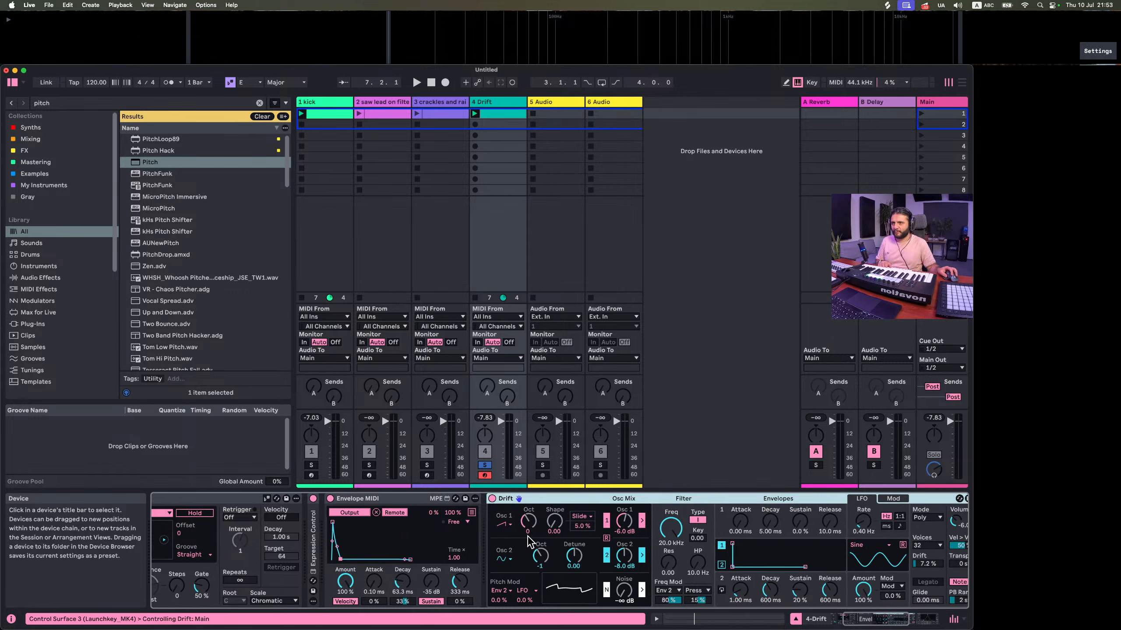
left_click(510, 525)
left_click(505, 533)
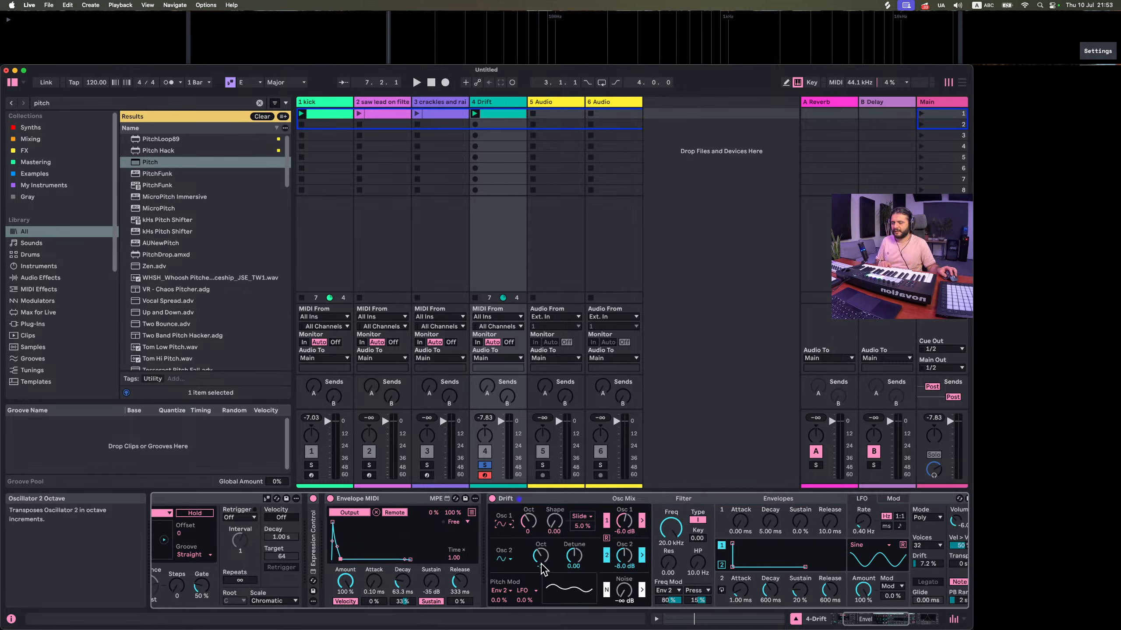
left_click(608, 557)
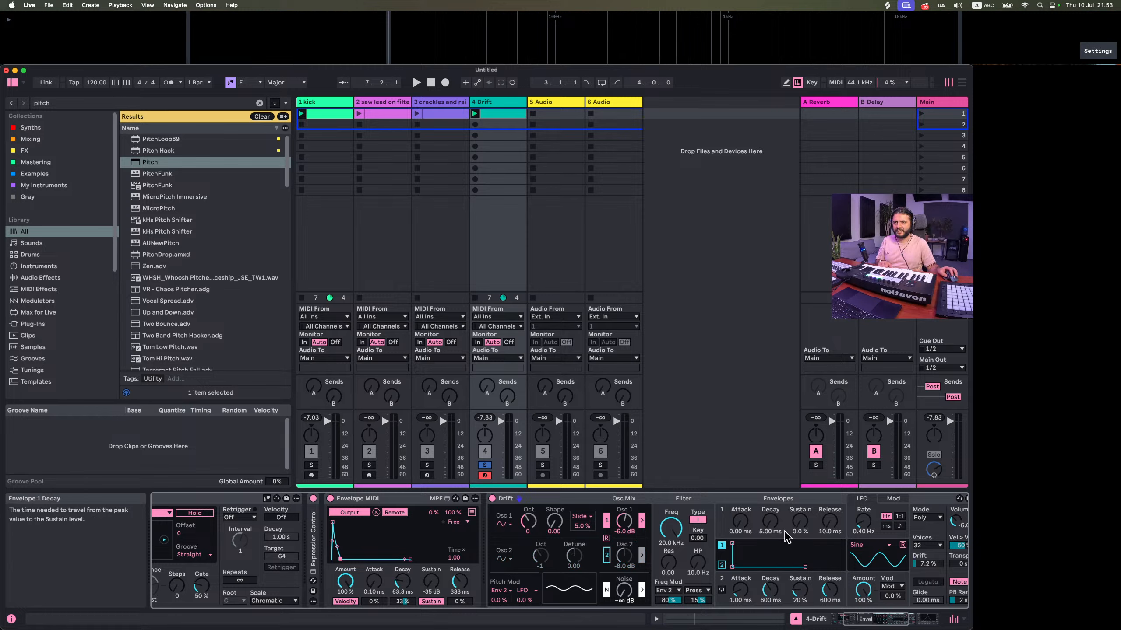
Audition the unfiltered Drift sound with envelope 1 at 155 ms decay and 288 ms release
left_click_drag(770, 521, 770, 547)
key("space")
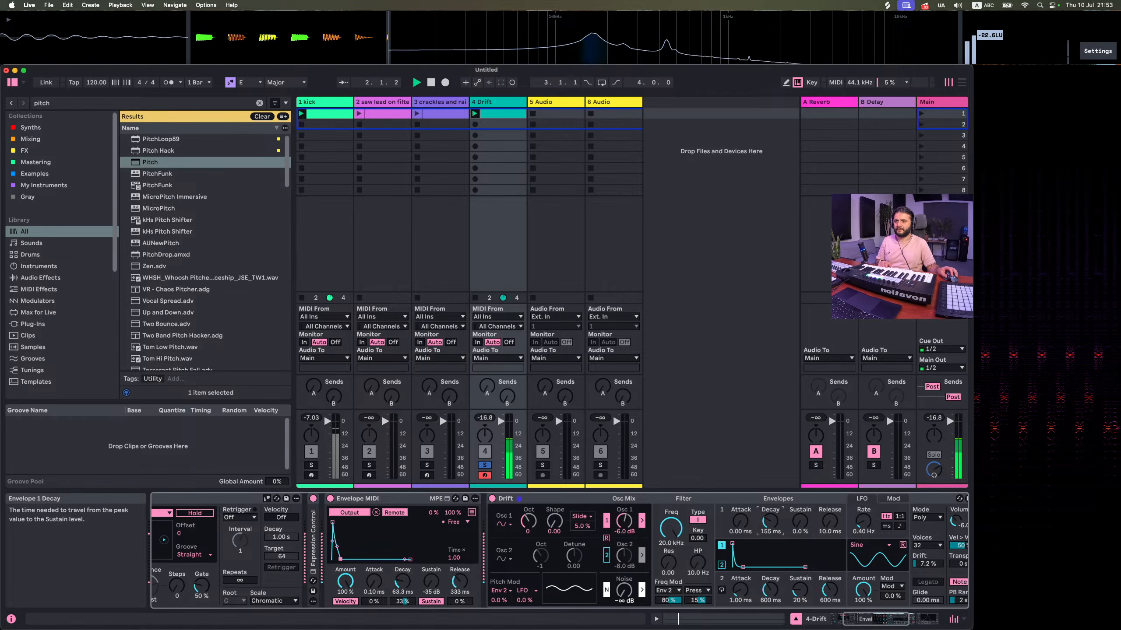
left_click_drag(860, 619, 879, 619)
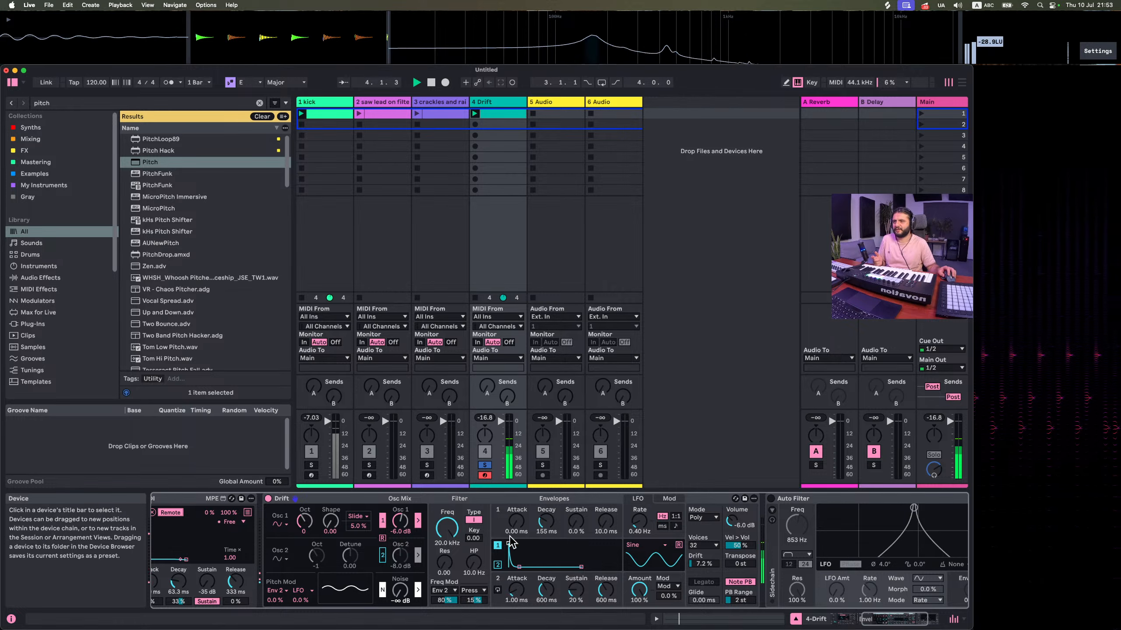
left_click_drag(516, 521, 607, 507)
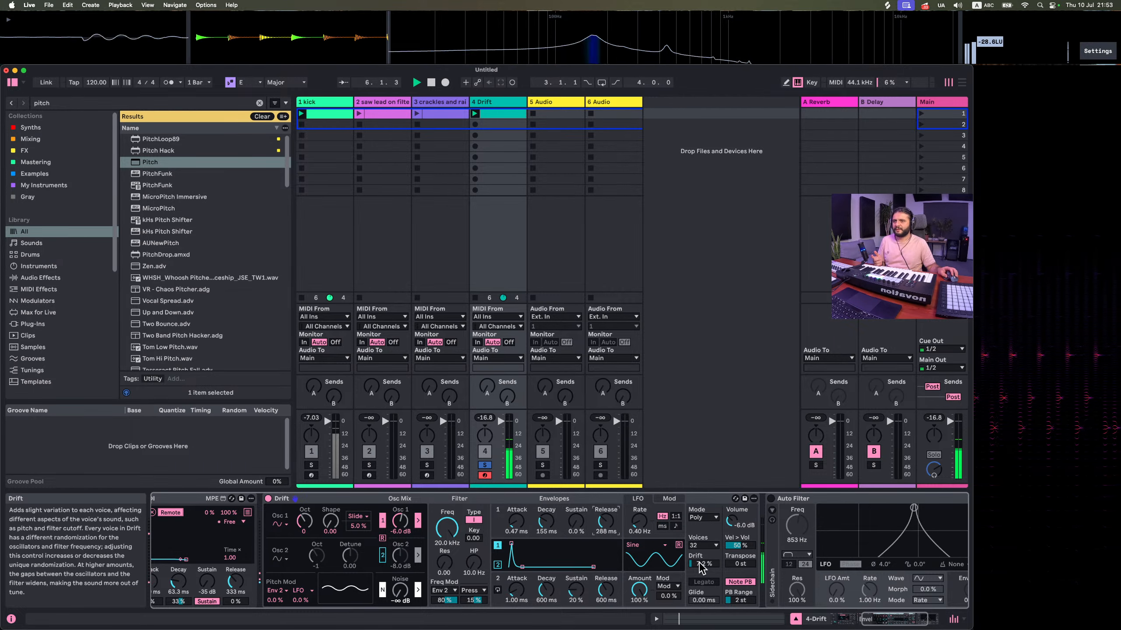
Set Drift's drift amount to 78% and envelope 1 to 5 ms decay and 10 ms release, with Auto Filter switched back on
left_click_drag(702, 566, 703, 530)
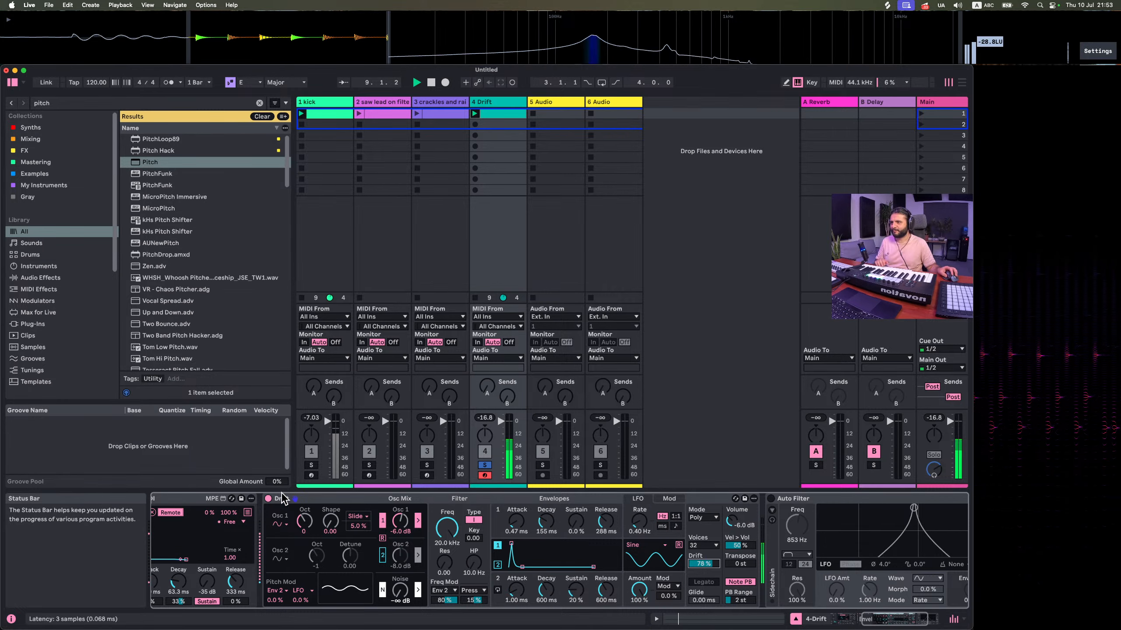
left_click_drag(546, 526, 516, 556)
left_click_drag(606, 521, 605, 561)
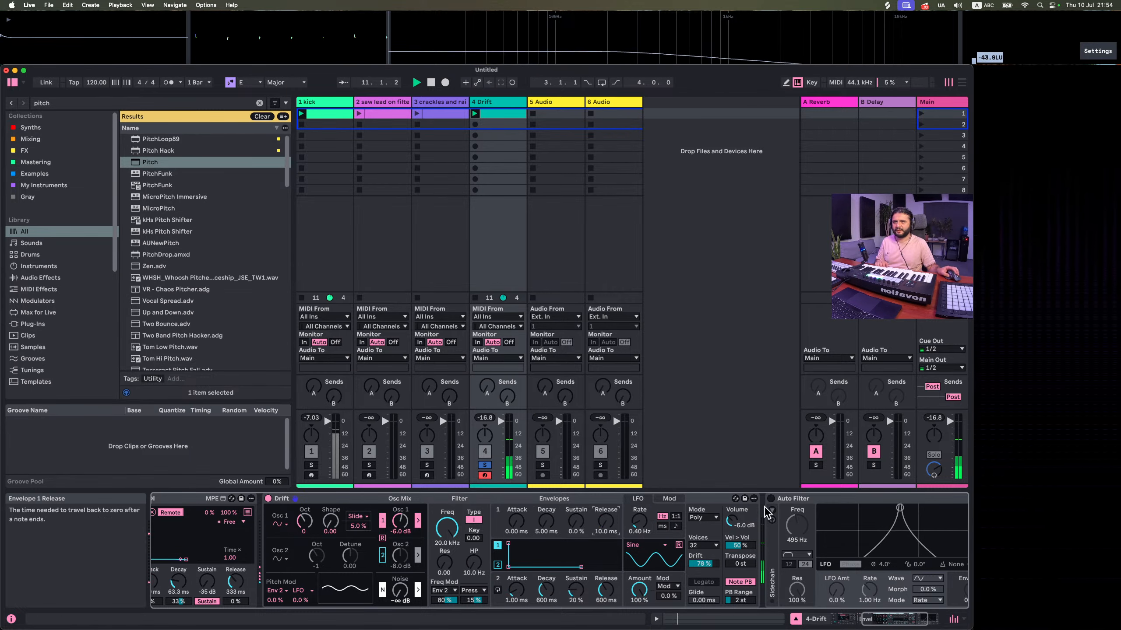
left_click(771, 499)
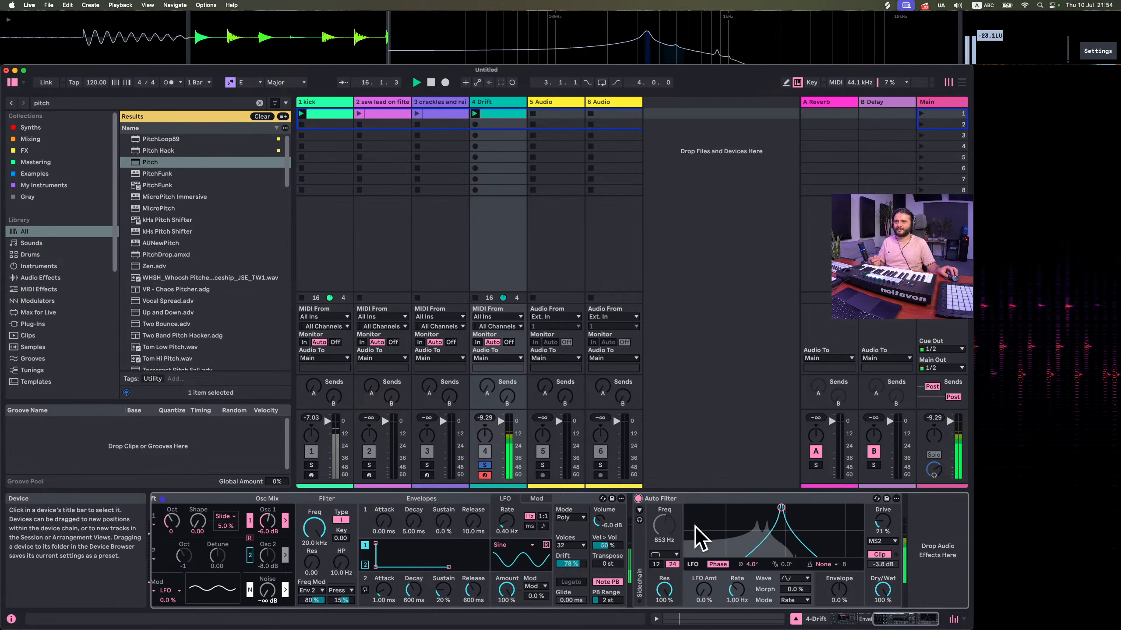
Set Auto Filter's LFO to 0° phase, 1.1% amount and 11.8 Hz rate, and reduce the filter drive to about 17%
left_click_drag(694, 590, 695, 587)
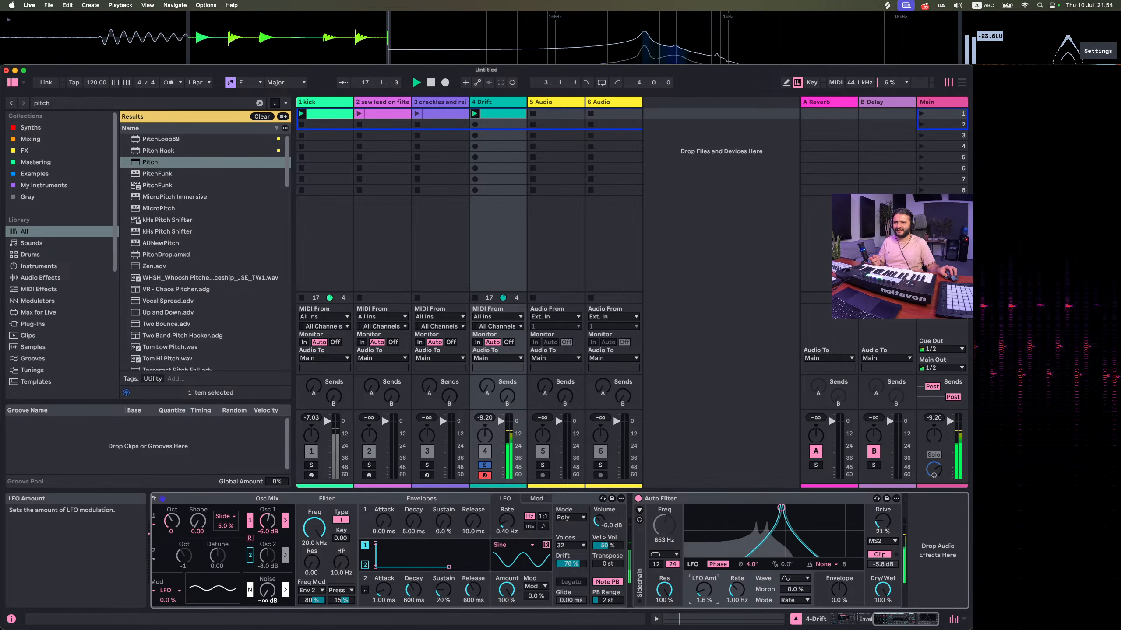
left_click_drag(750, 565, 736, 547)
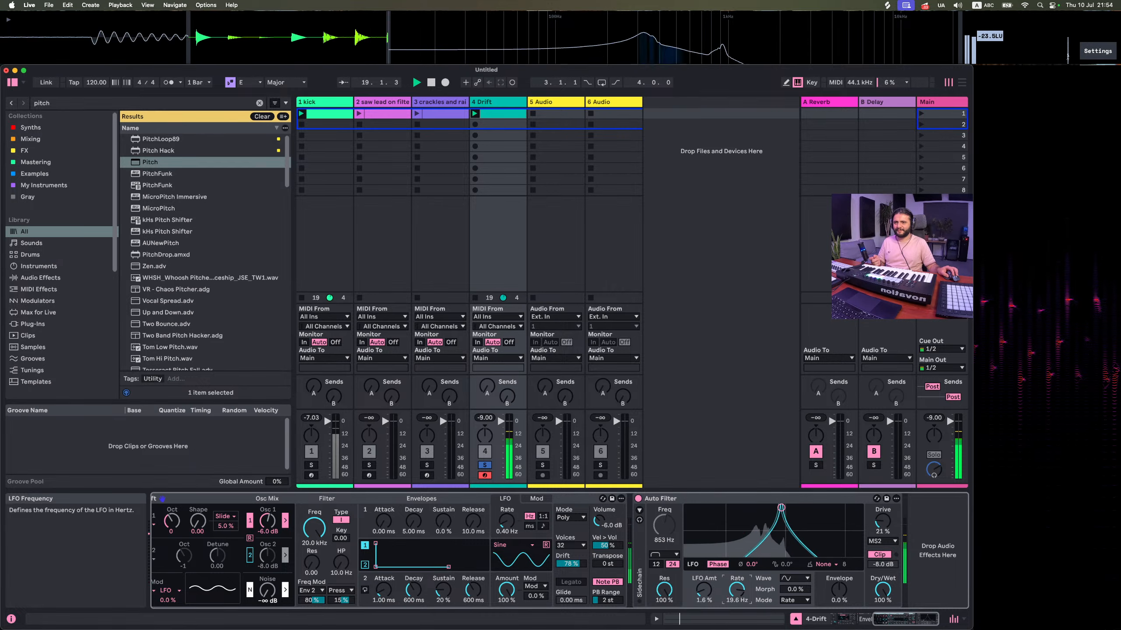
left_click_drag(704, 593, 736, 601)
Unsolo the Drift track and launch the crackles and rain clip alongside the kick
left_click(485, 465)
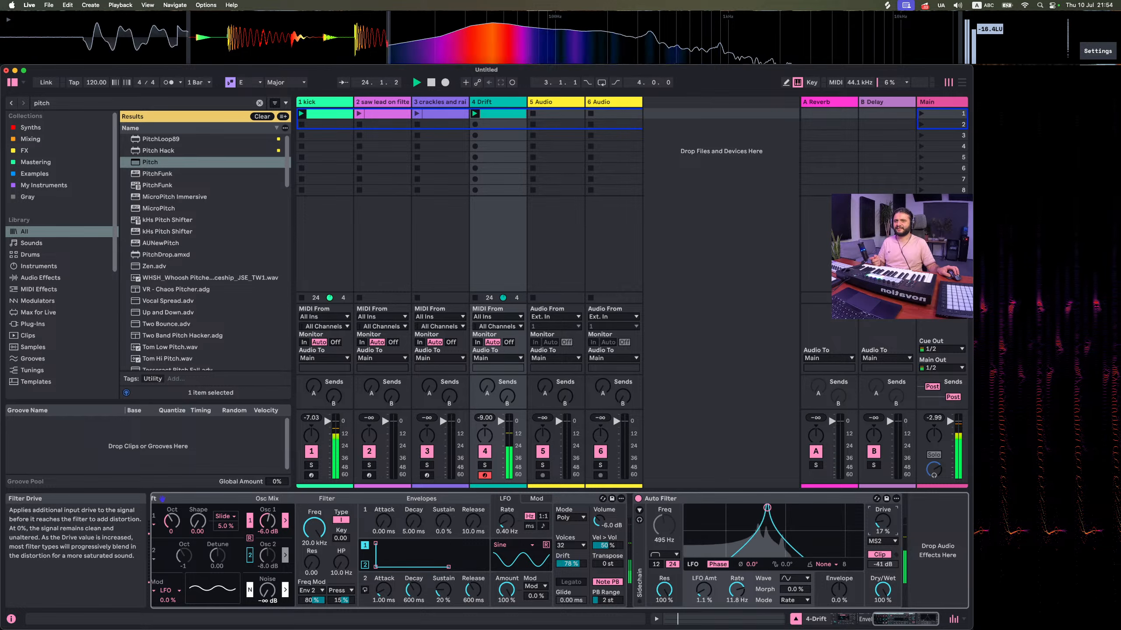
left_click(416, 114)
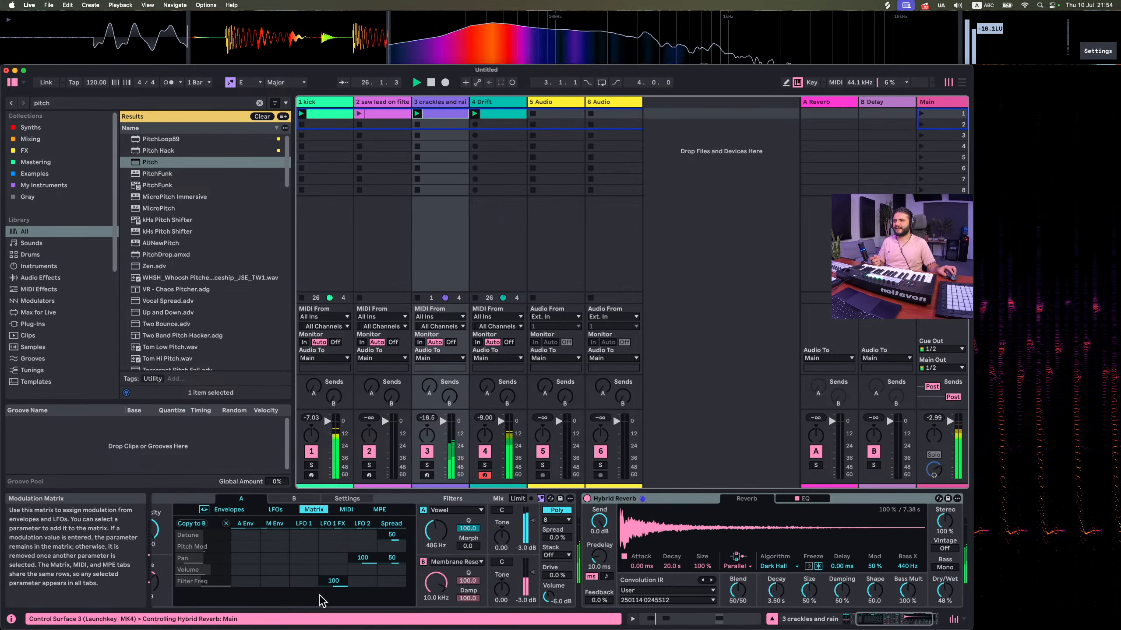
scroll(201, 543, "left", 3)
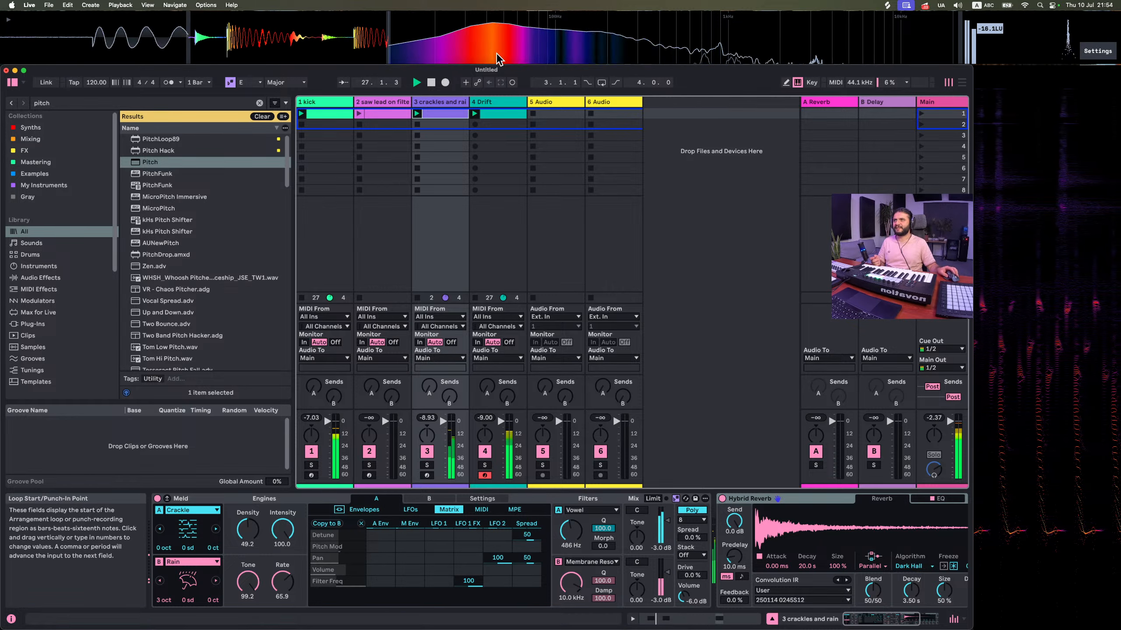
Lower the Drift track's Pitch device by another octave to -24 st
left_click(490, 102)
scroll(221, 557, "left", 5)
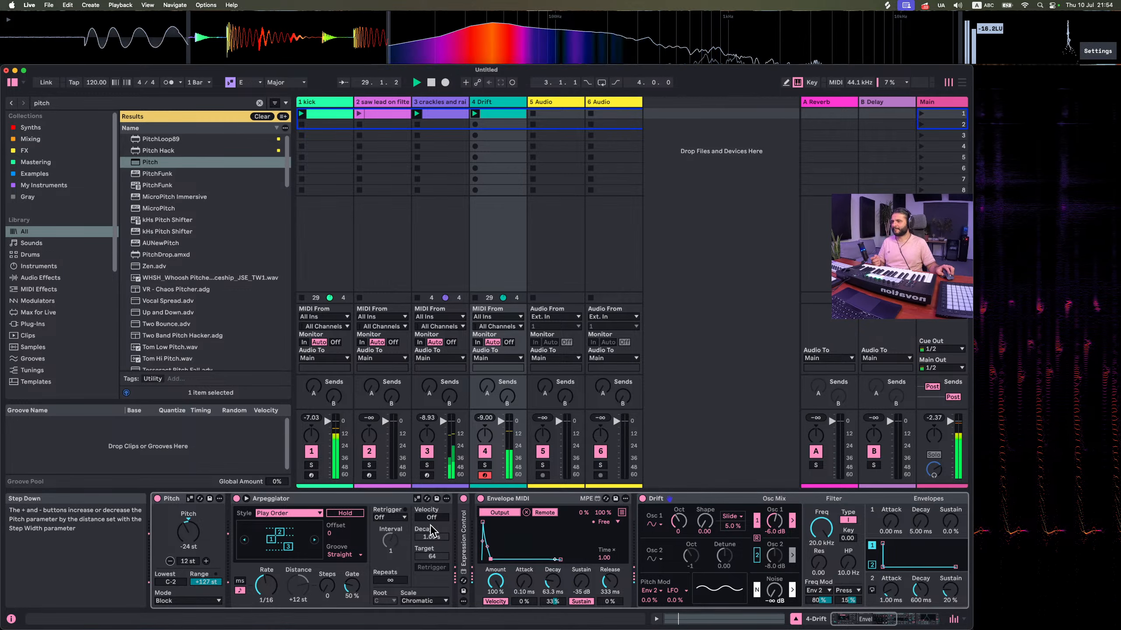
Group Auto Filter into an Audio Effect Rack and duplicate its chain to create a second parallel Auto Filter
scroll(451, 499, "right", 5)
scroll(450, 499, "right", 3)
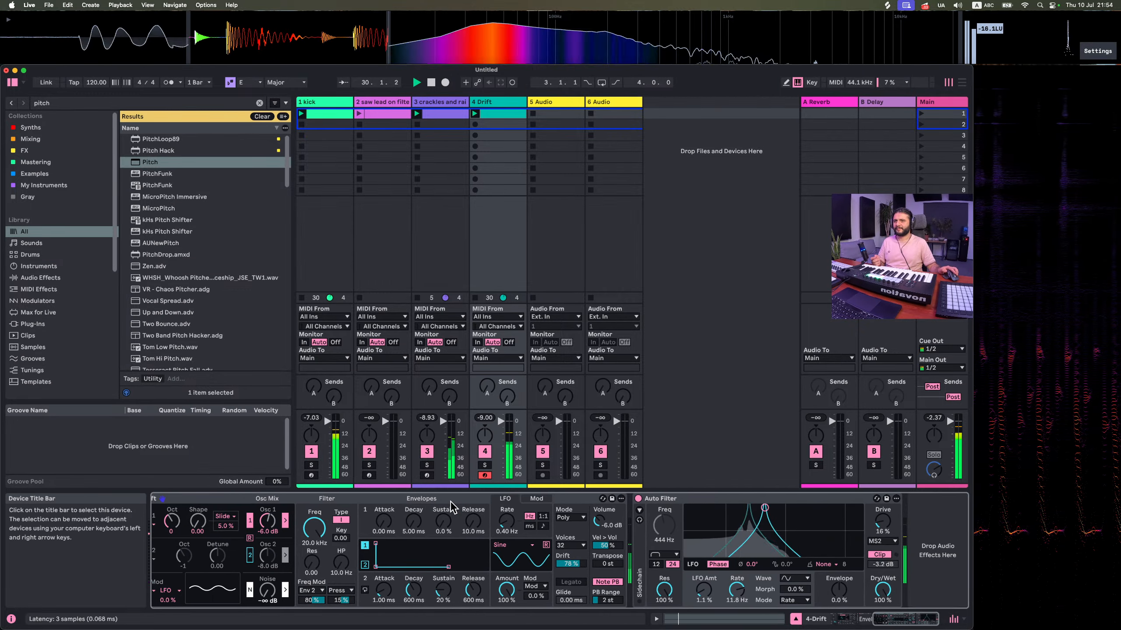
left_click(685, 503)
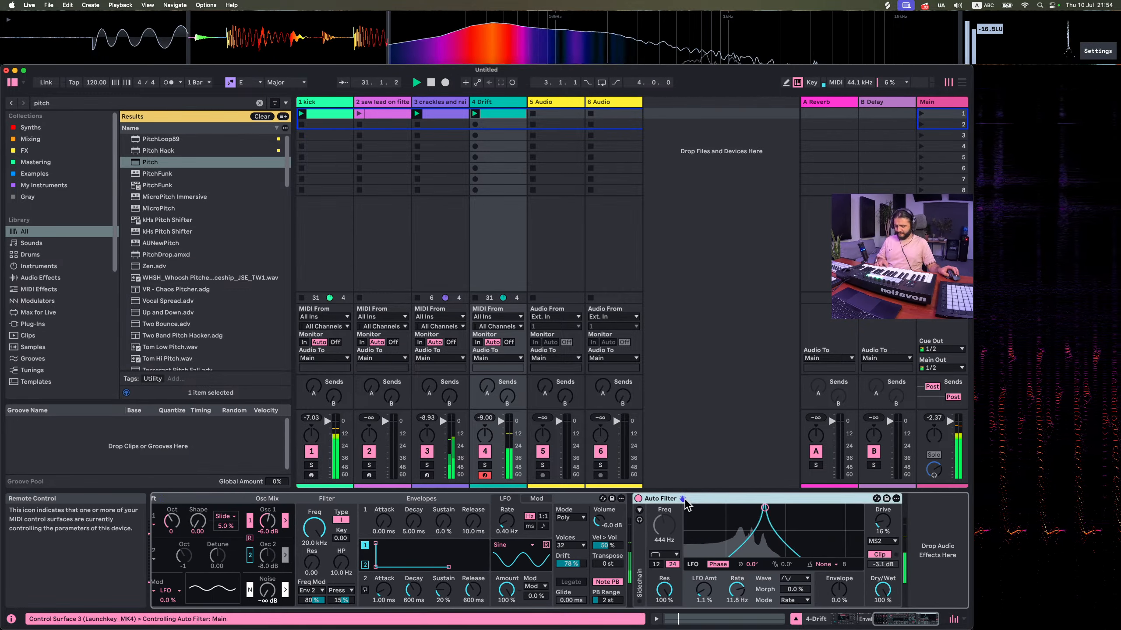
key("super+g")
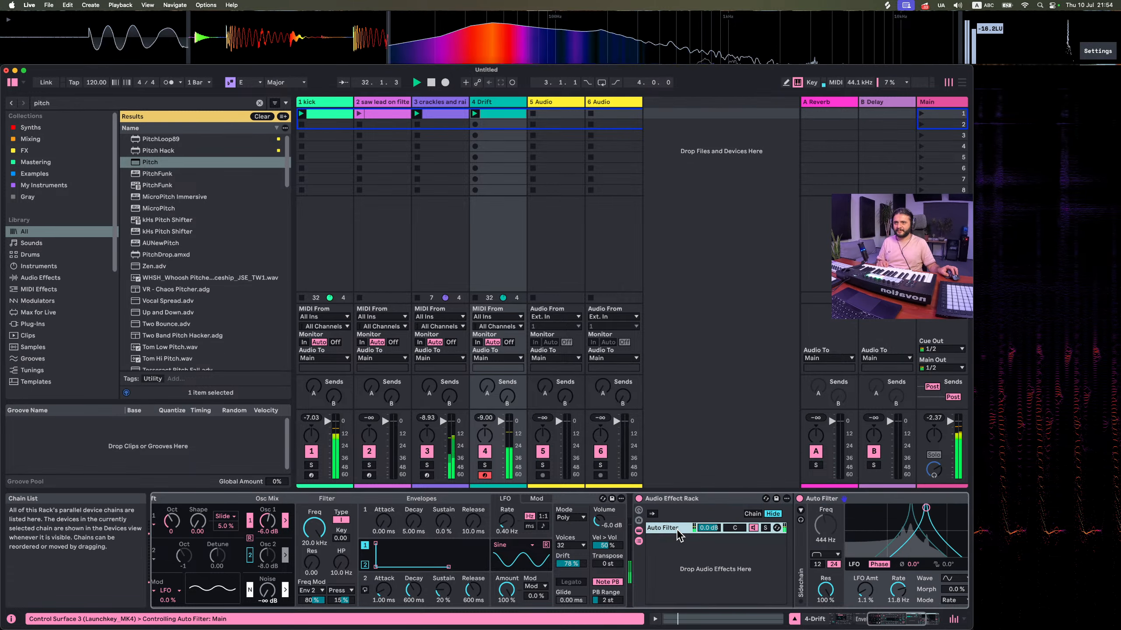
left_click(638, 542)
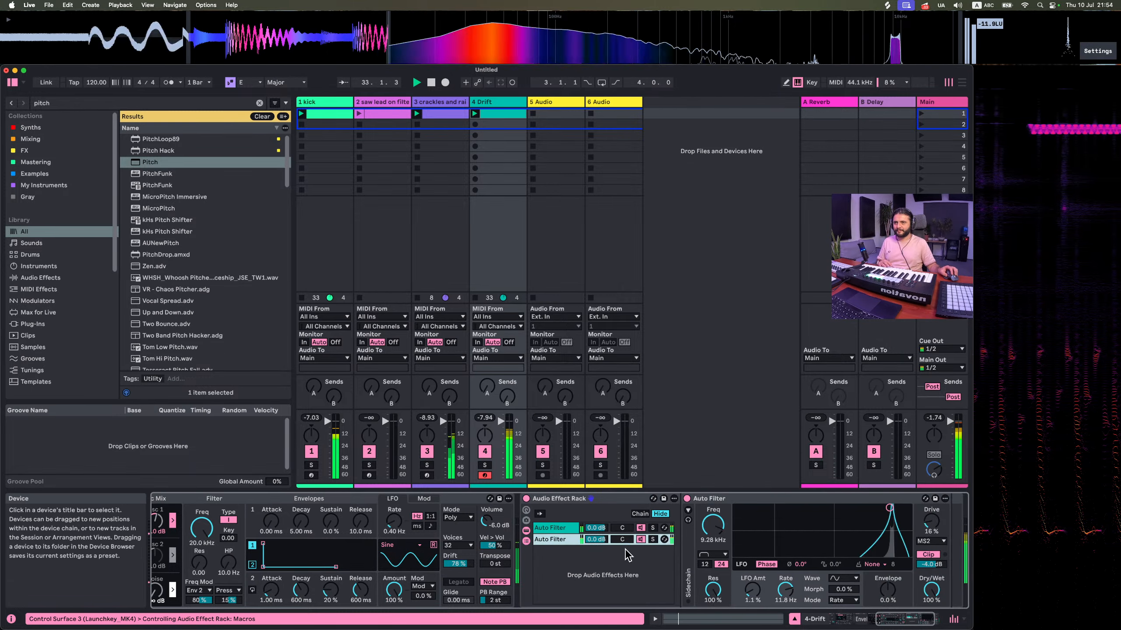
scroll(538, 601, "left", 5)
scroll(537, 601, "left", 5)
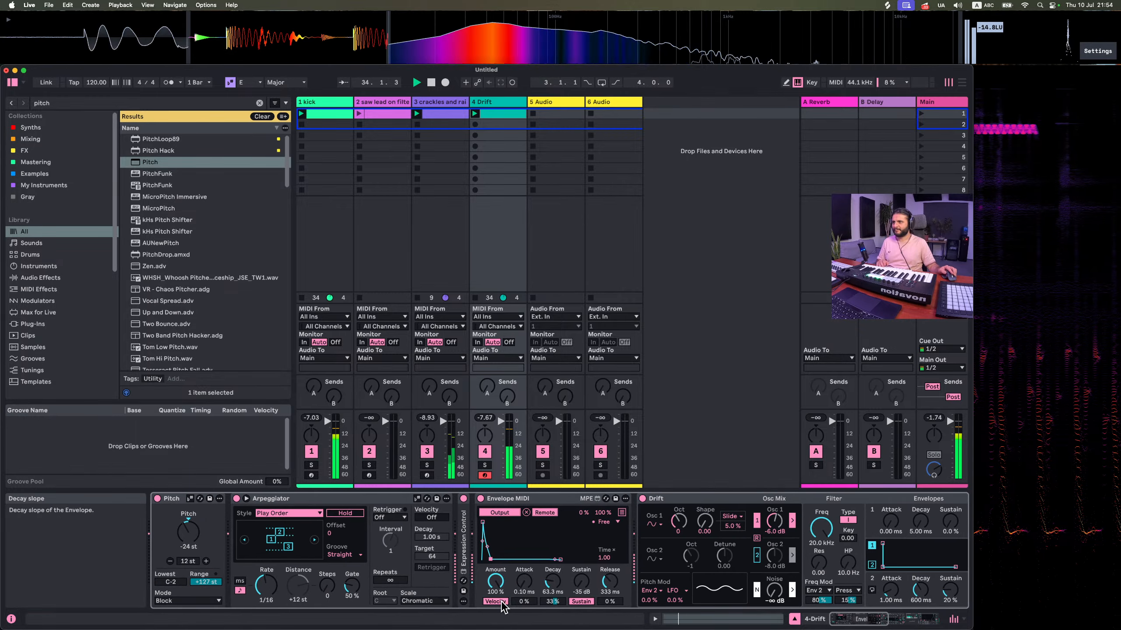
Unfold Expression Control, group it into a MIDI Effect Rack and duplicate its chain
double_click(463, 539)
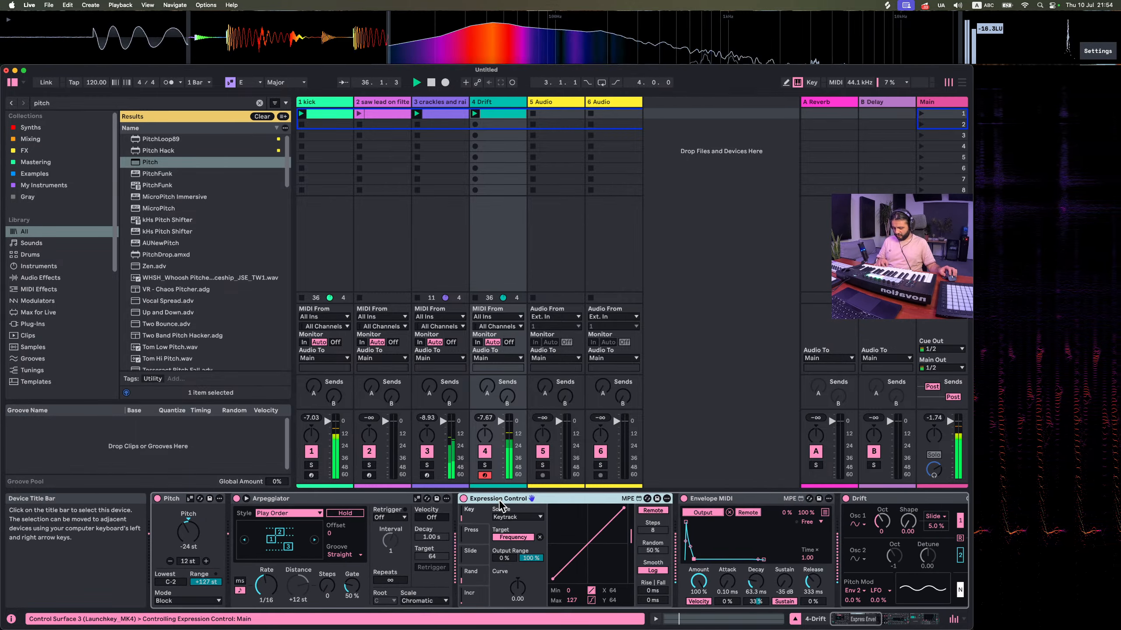
key("super+g")
right_click(505, 570)
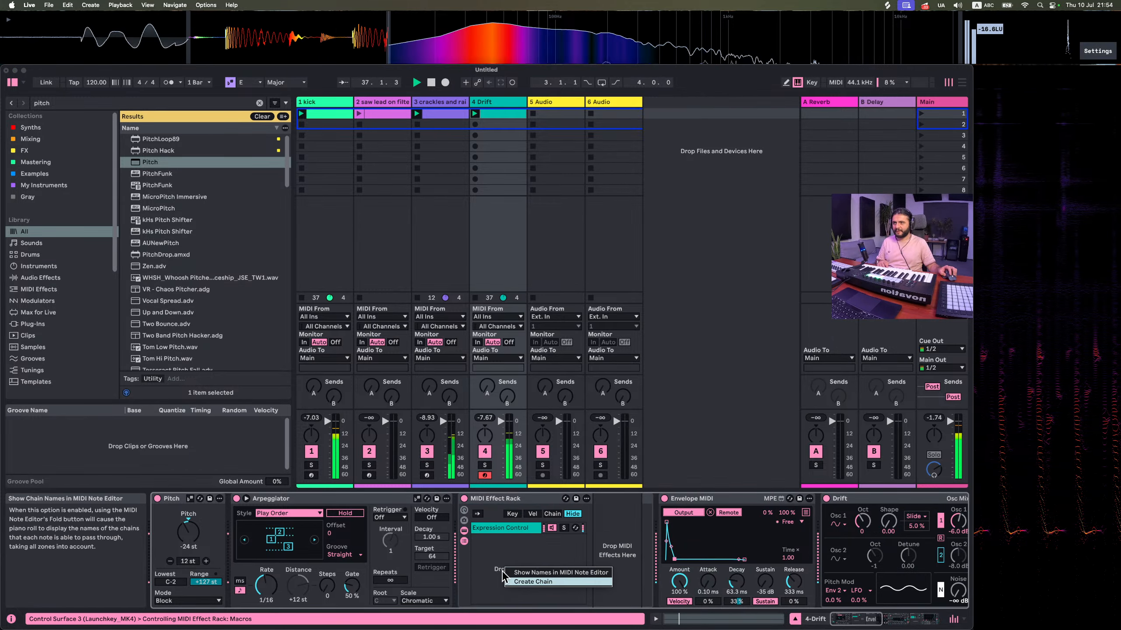
left_click(490, 531)
key("super+d")
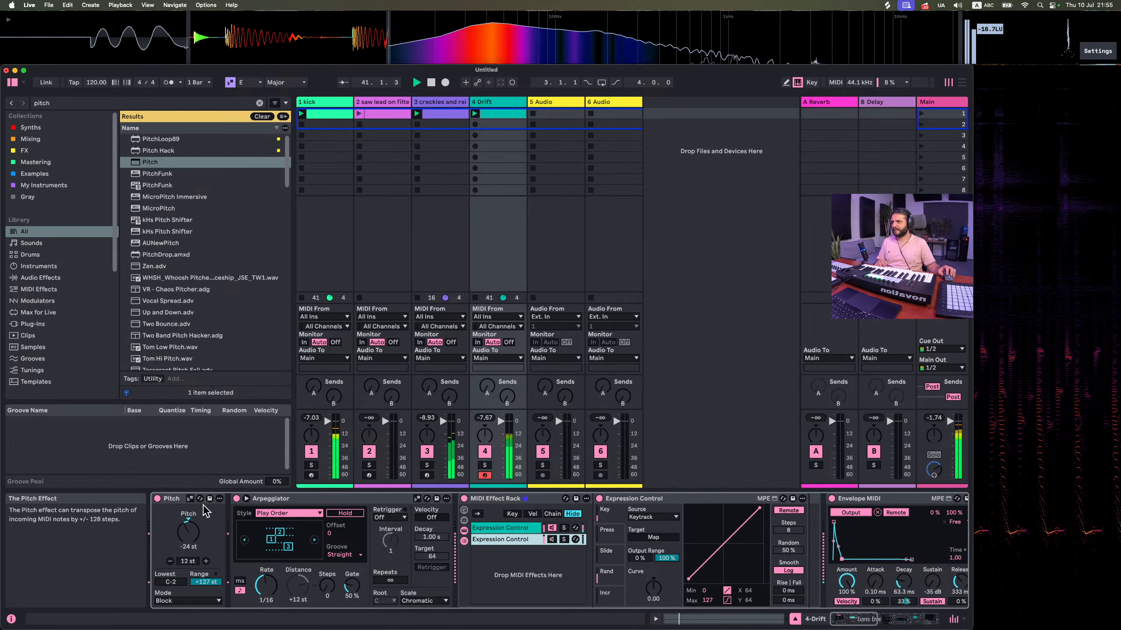
Place a copy of the Pitch device before Expression Control in the MIDI rack's second chain and set it to +12 st
left_click(177, 503)
left_click_drag(176, 504, 484, 539)
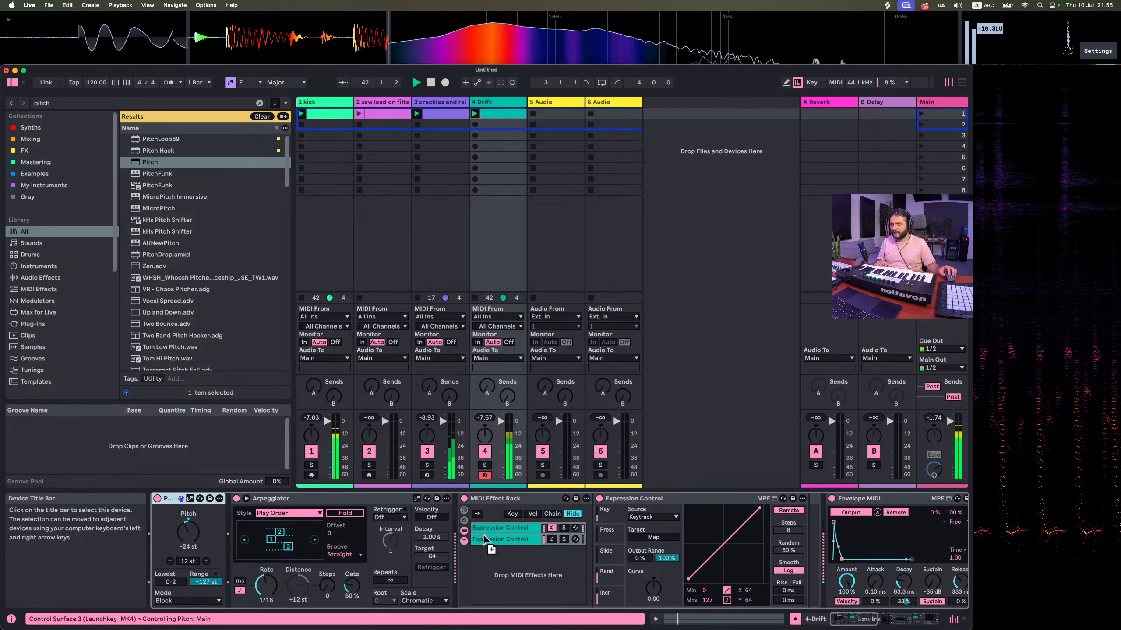
left_click_drag(552, 547, 811, 522)
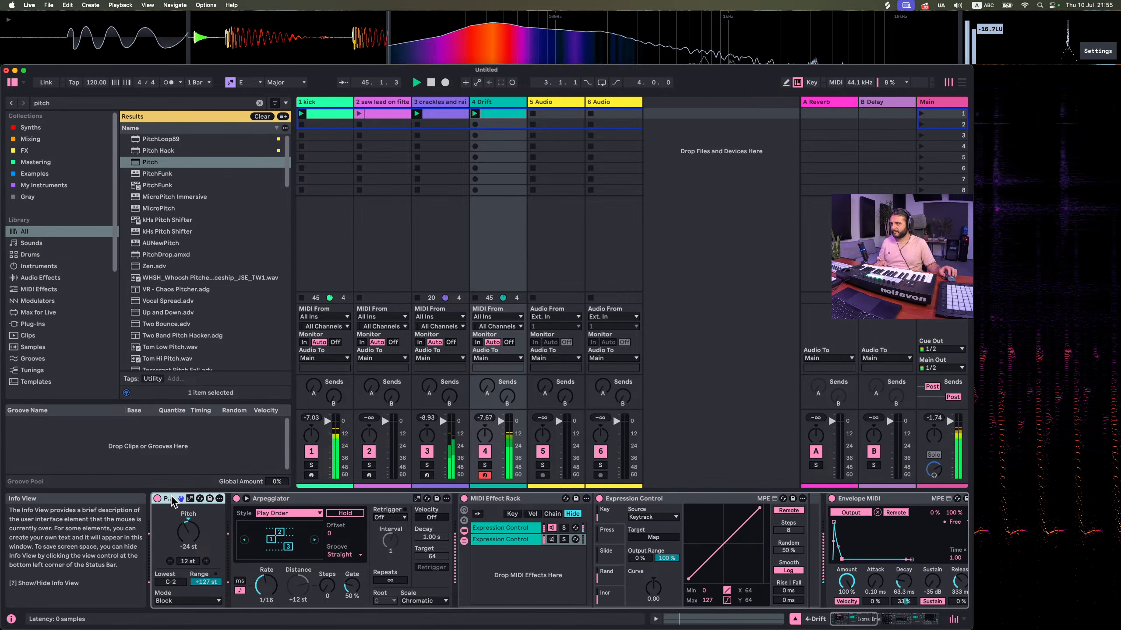
left_click_drag(170, 500, 248, 511)
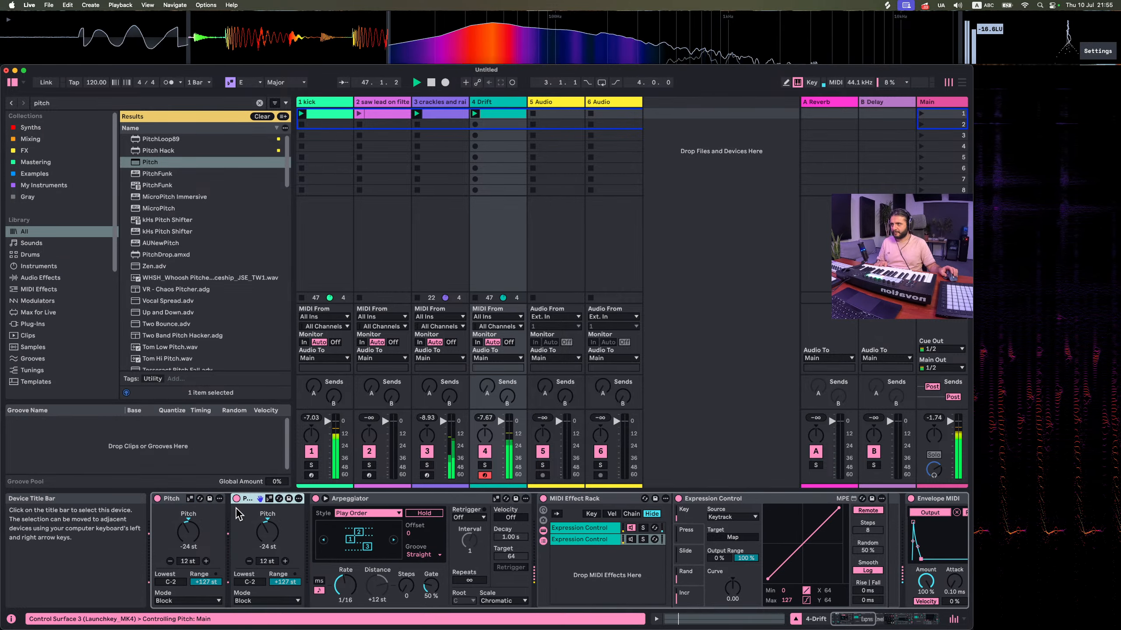
left_click_drag(697, 548, 881, 540)
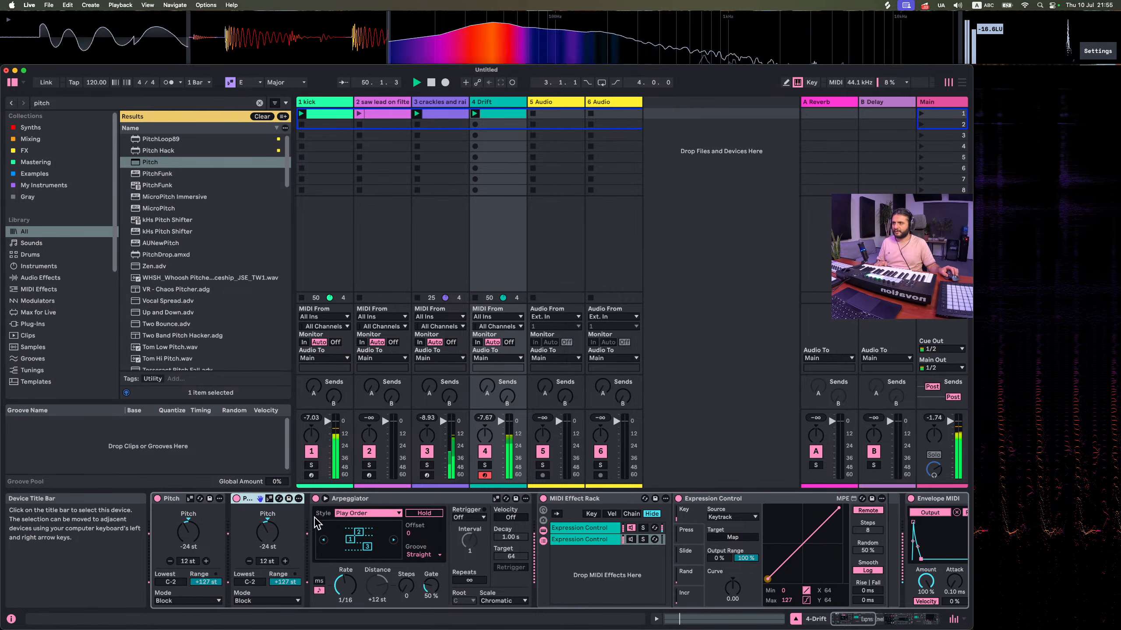
left_click_drag(250, 507, 772, 559)
left_click_drag(884, 549, 886, 538)
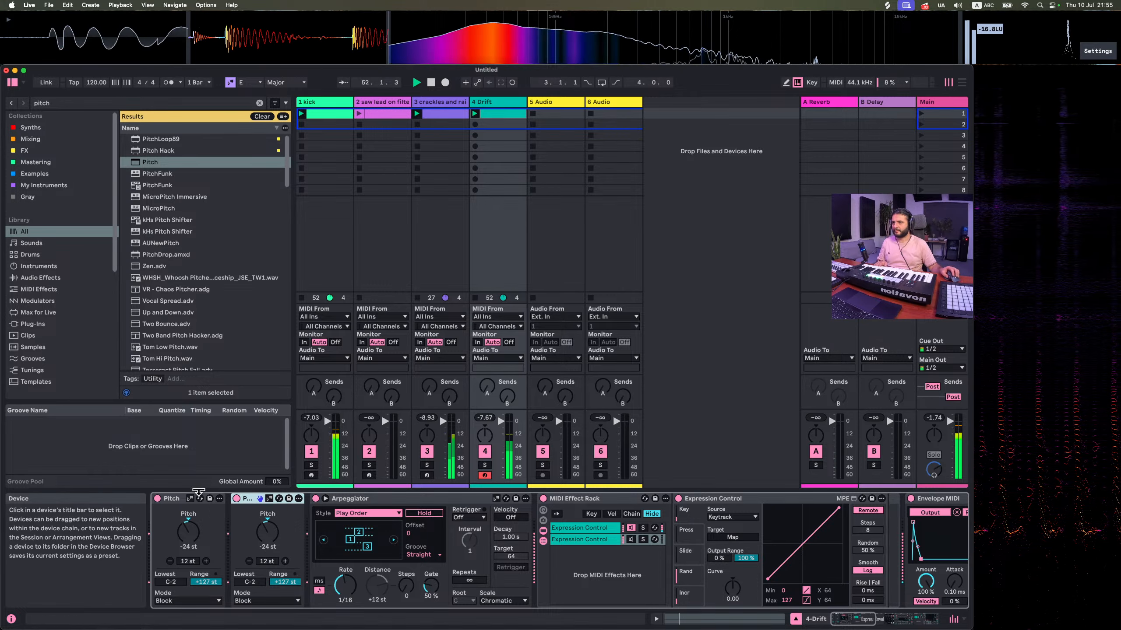
mouse_move(261, 499)
left_mouse_down()
mouse_move(681, 553)
mouse_move(593, 540)
left_mouse_up()
left_click_drag(832, 499, 595, 510)
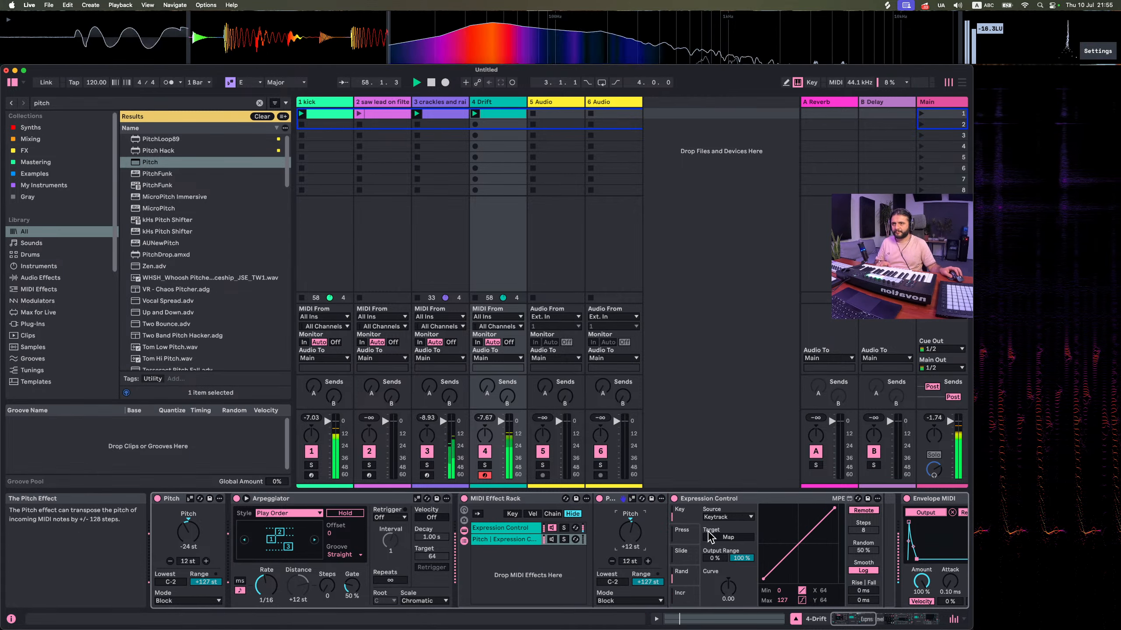
Map the second chain's Expression Control to the second Auto Filter's frequency, and reset that filter's LFO amount and drive to 0%
scroll(723, 538, "right", 10)
scroll(720, 546, "right", 10)
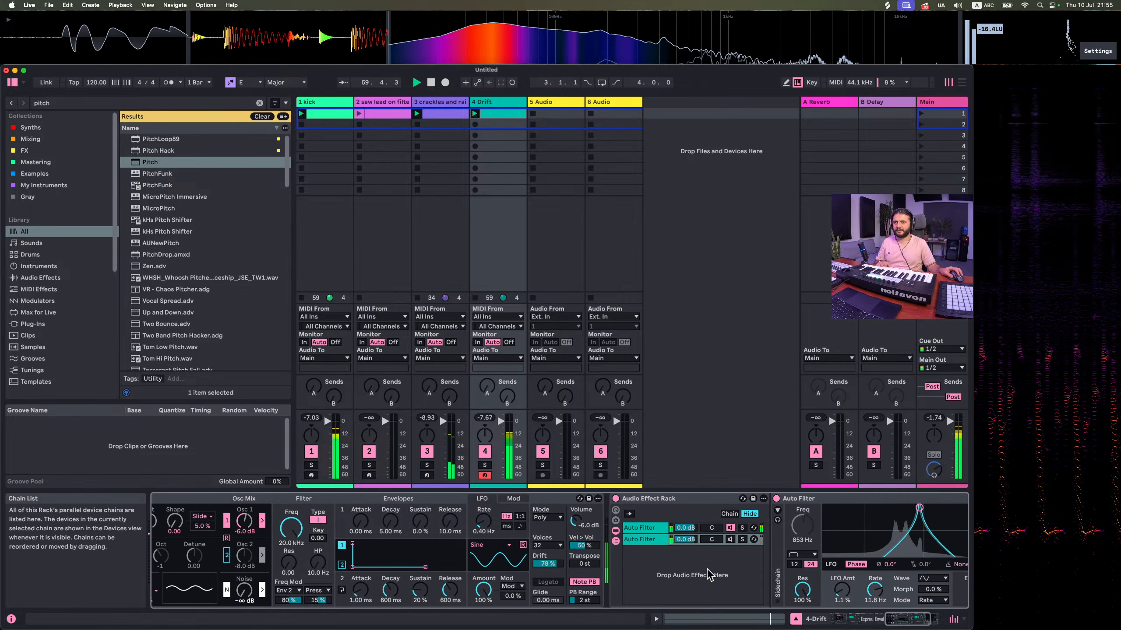
left_click(730, 539)
scroll(664, 585, "right", 8)
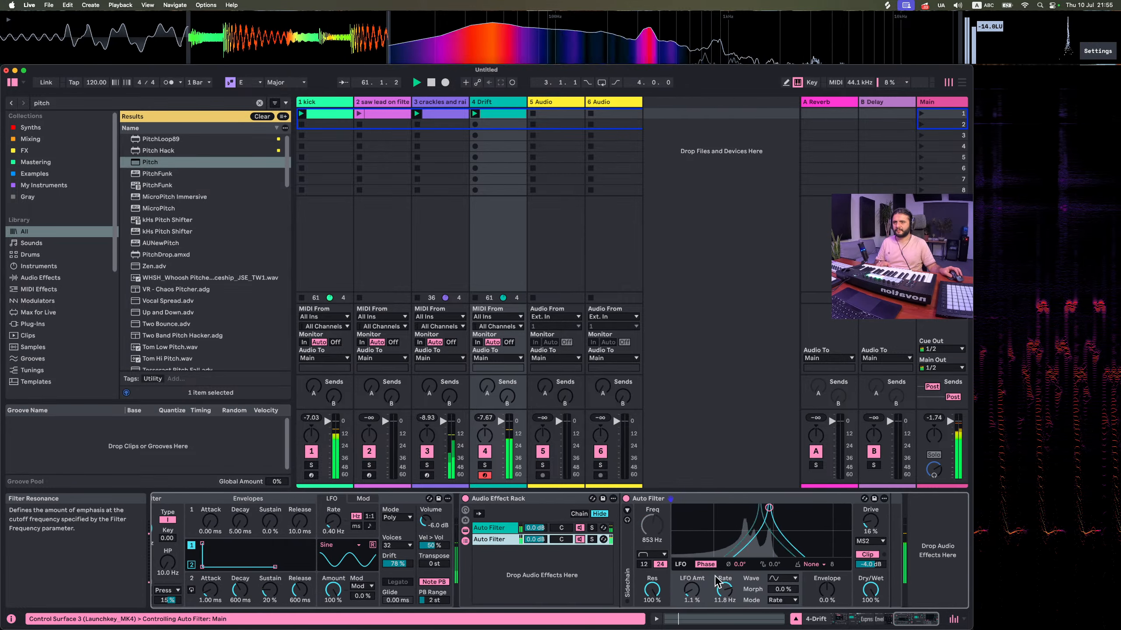
double_click(874, 516)
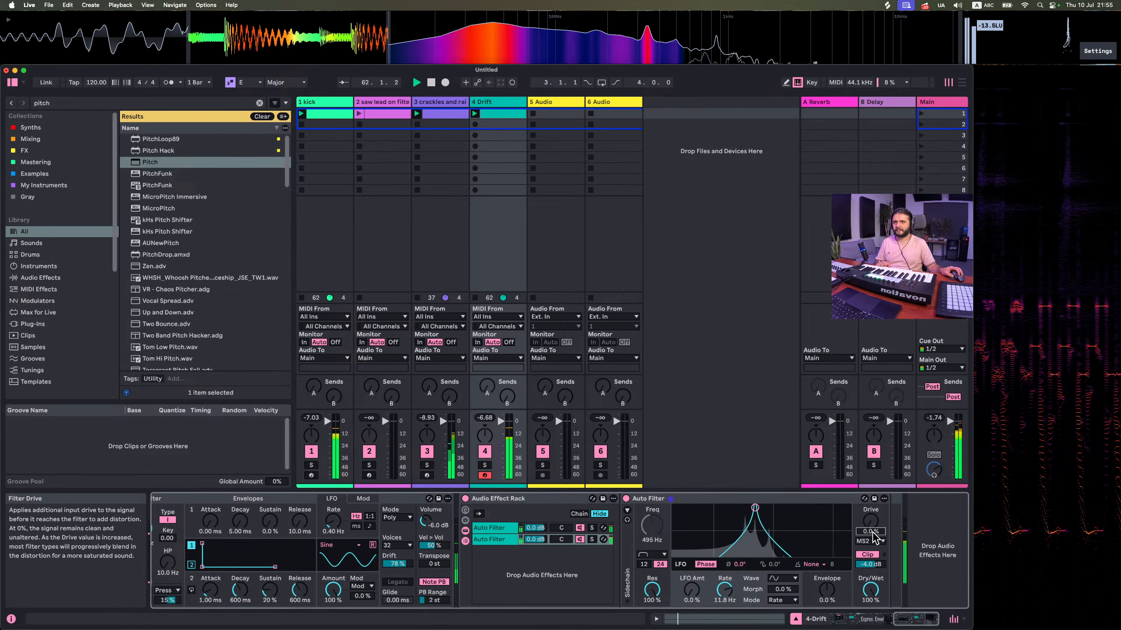
Map Envelope MIDI's second slot in Remote mode to the second Auto Filter's output level and restart playback
left_click(869, 565)
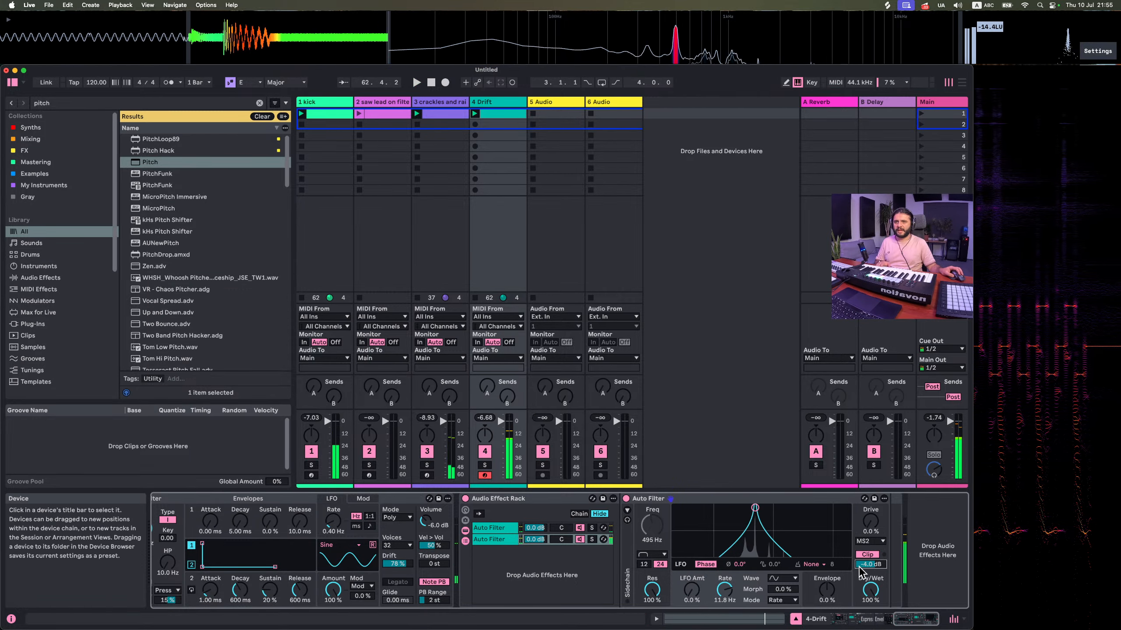
scroll(321, 559, "left", 10)
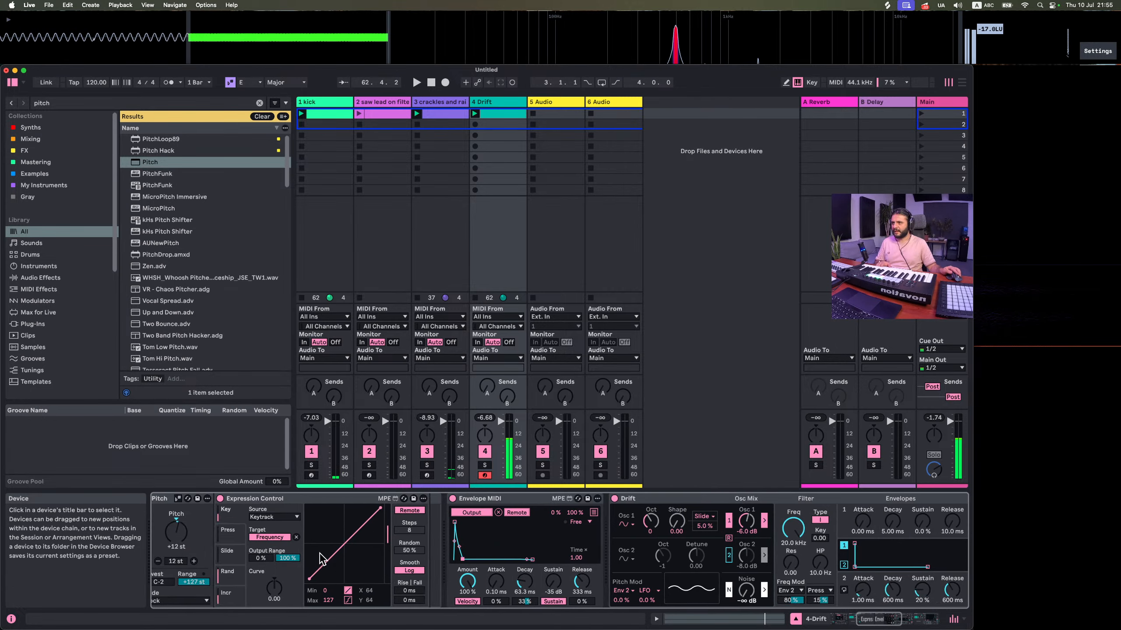
scroll(321, 560, "left", 5)
left_click(805, 513)
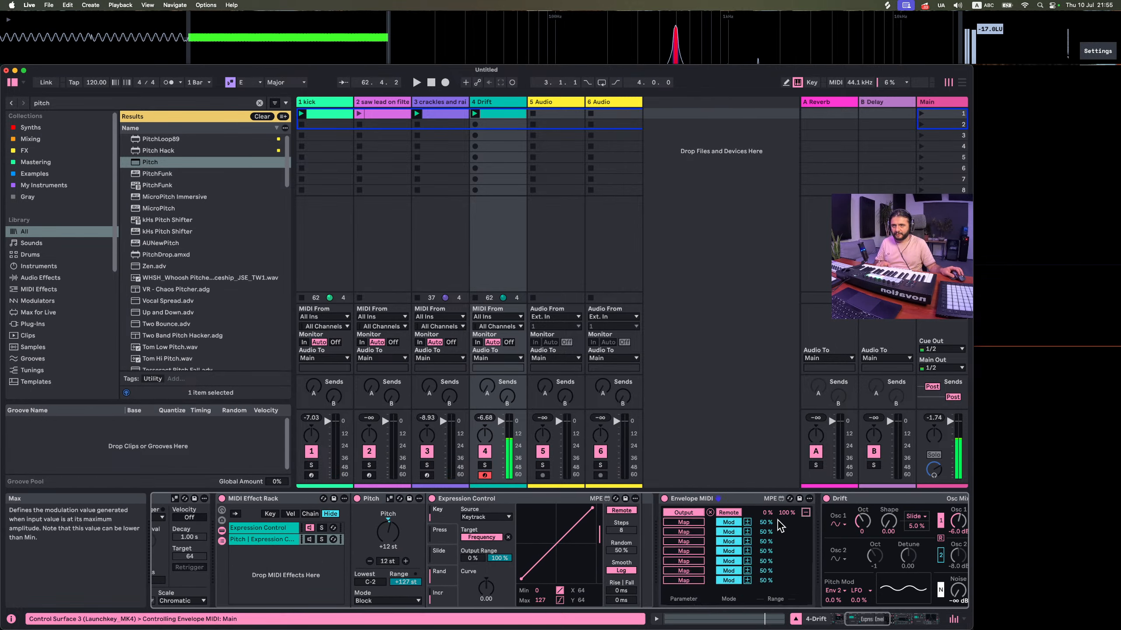
left_click(728, 524)
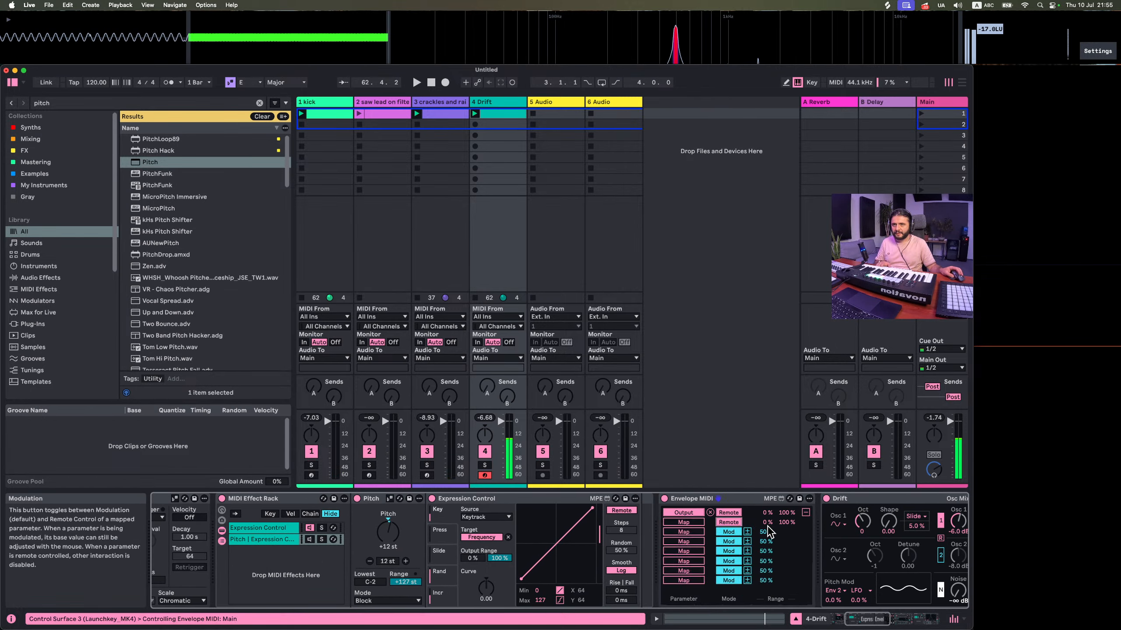
left_click(688, 526)
scroll(653, 552, "right", 10)
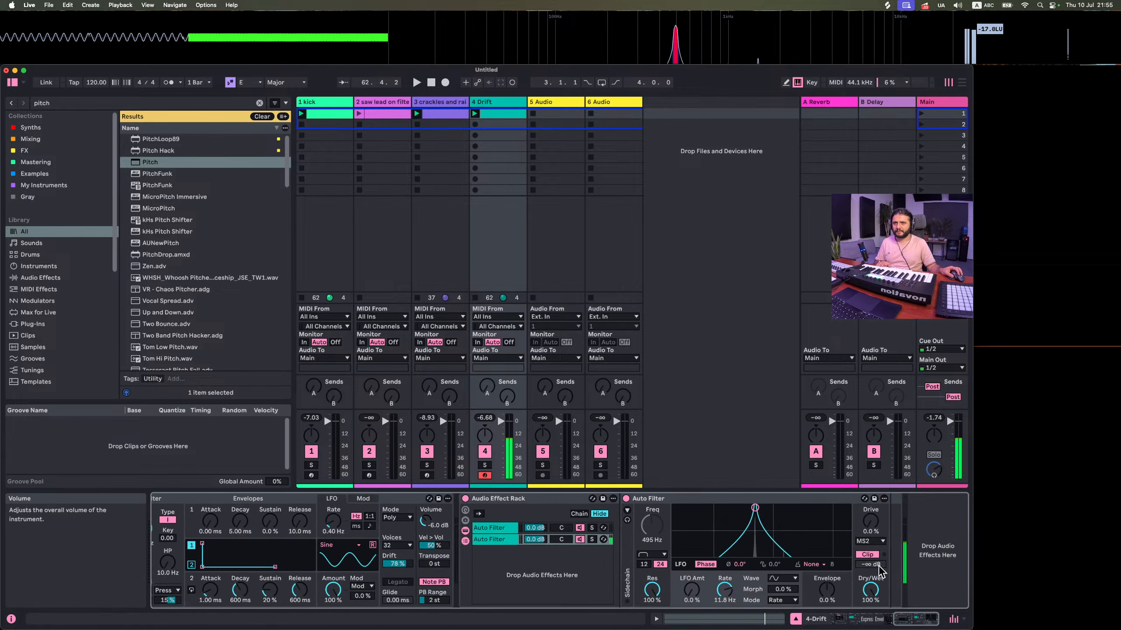
key("space")
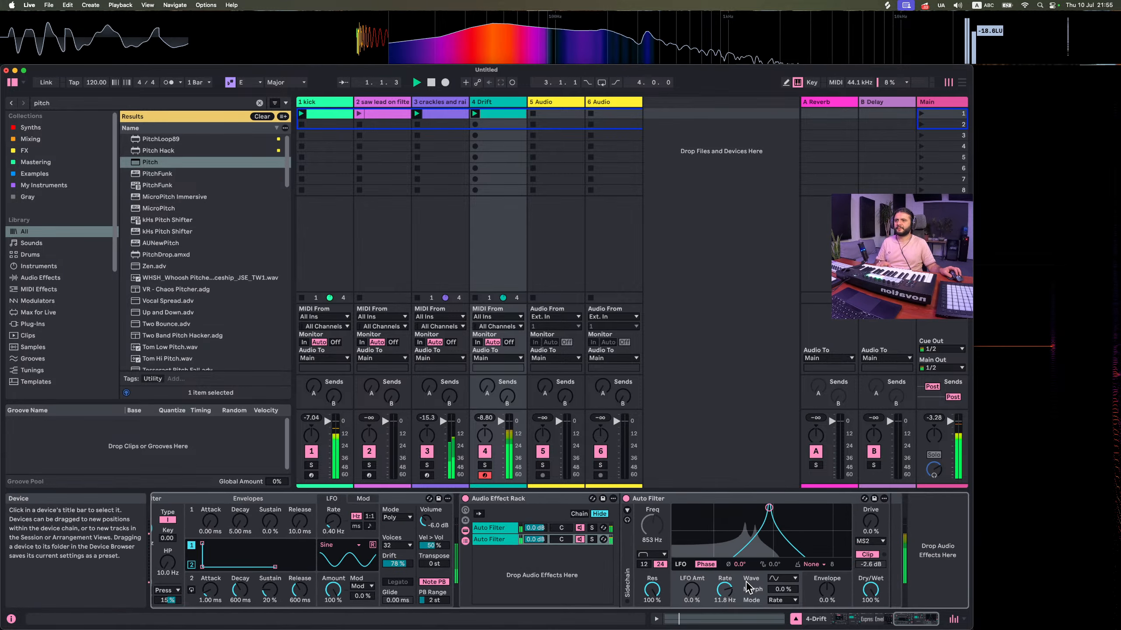
Solo the second Auto Filter chain to audition it and unsolo it again
left_click(596, 532)
left_click(592, 539)
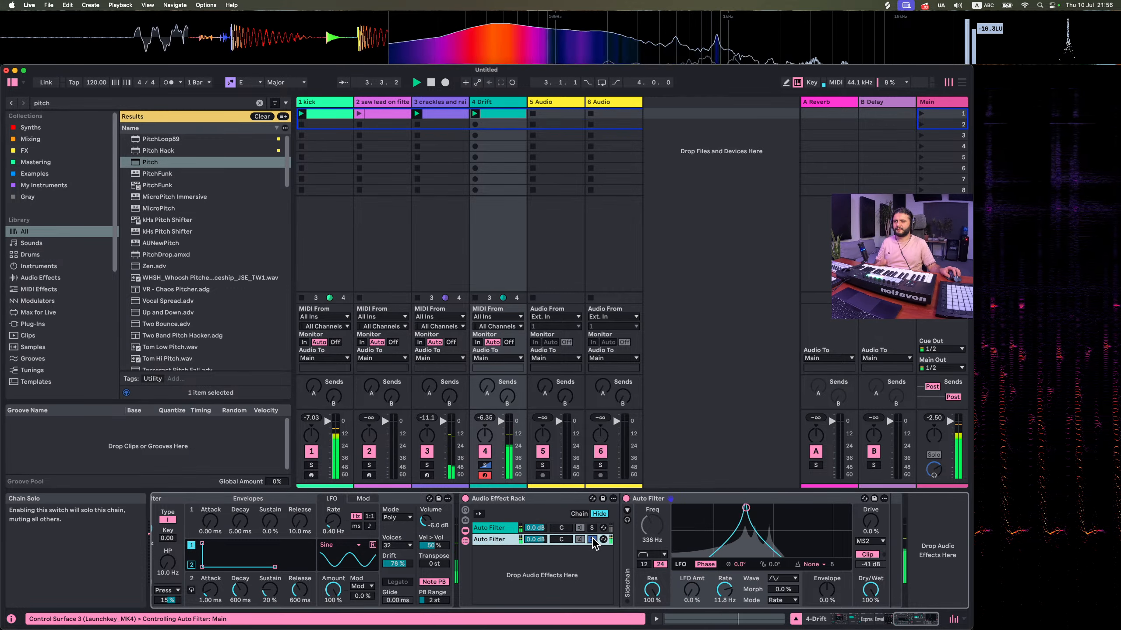
left_click(593, 539)
Raise the Pitch device in the MIDI rack's second chain by an octave to +24 st and restart playback
scroll(355, 574, "left", 2)
scroll(355, 574, "left", 10)
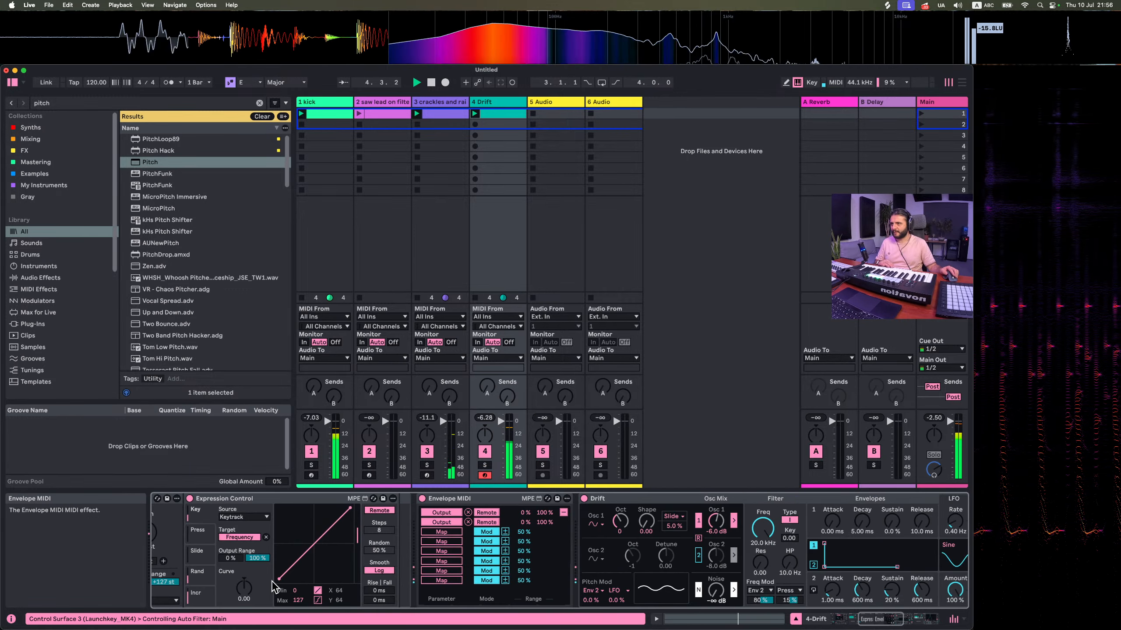
left_click(391, 562)
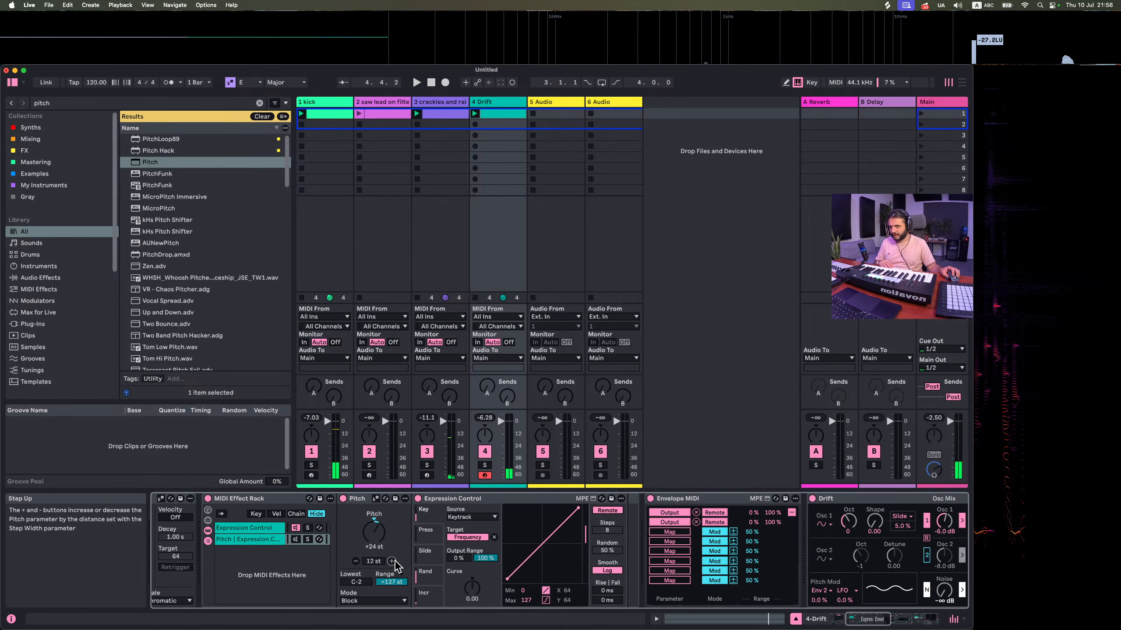
key("space")
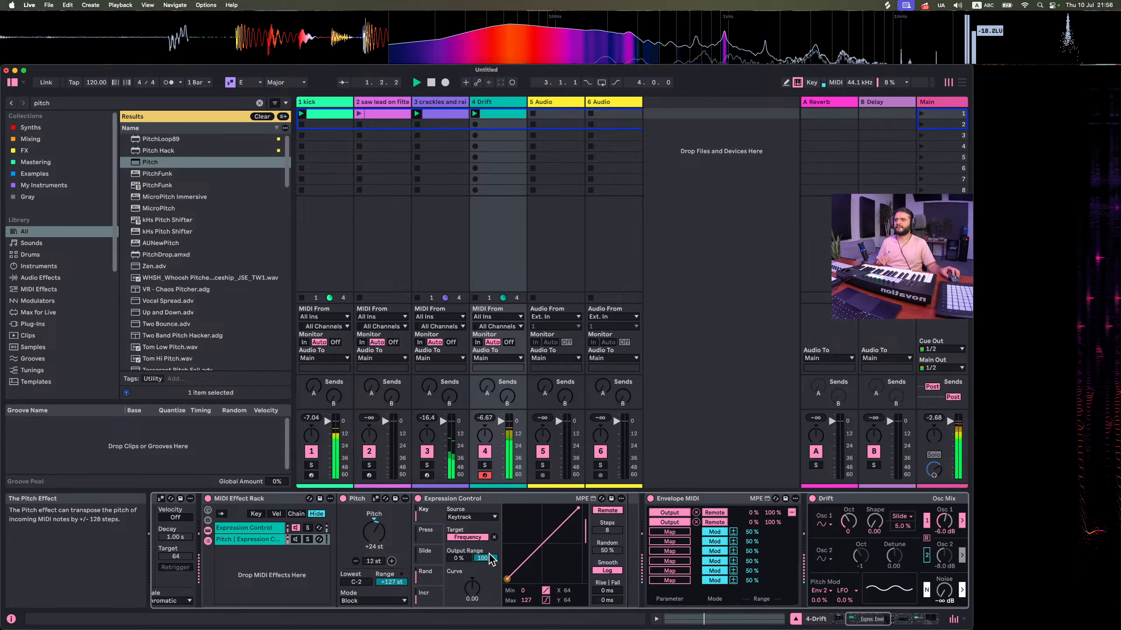
scroll(519, 548, "right", 10)
scroll(519, 553, "right", 6)
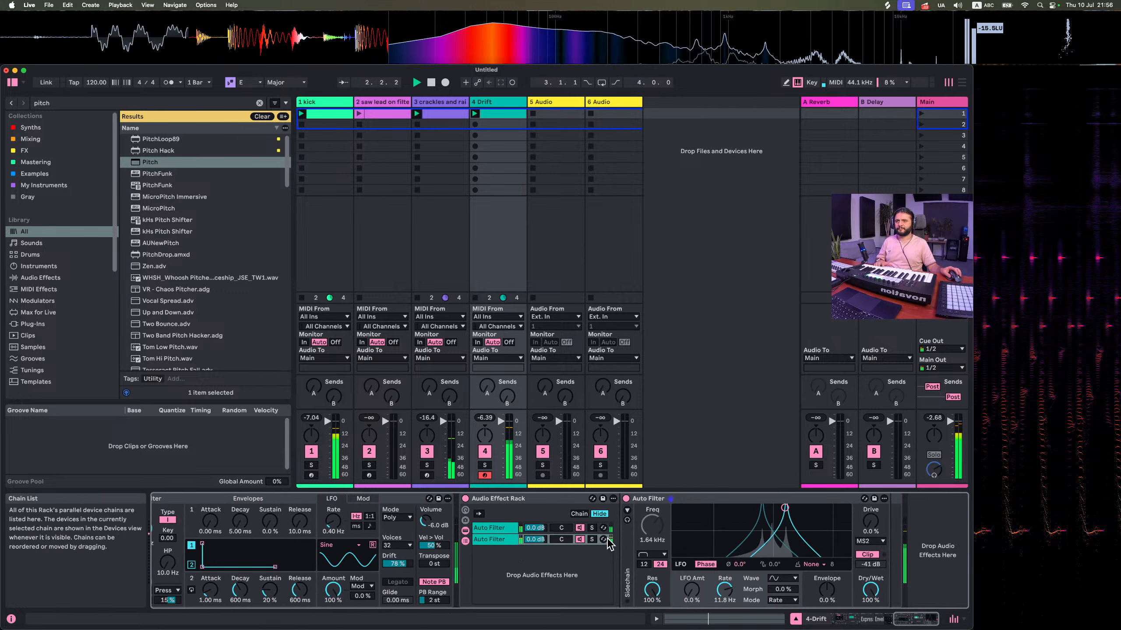
Set the second chain's Expression Control smoothing to 8 ms rise and 8 ms fall
scroll(353, 587, "left", 16)
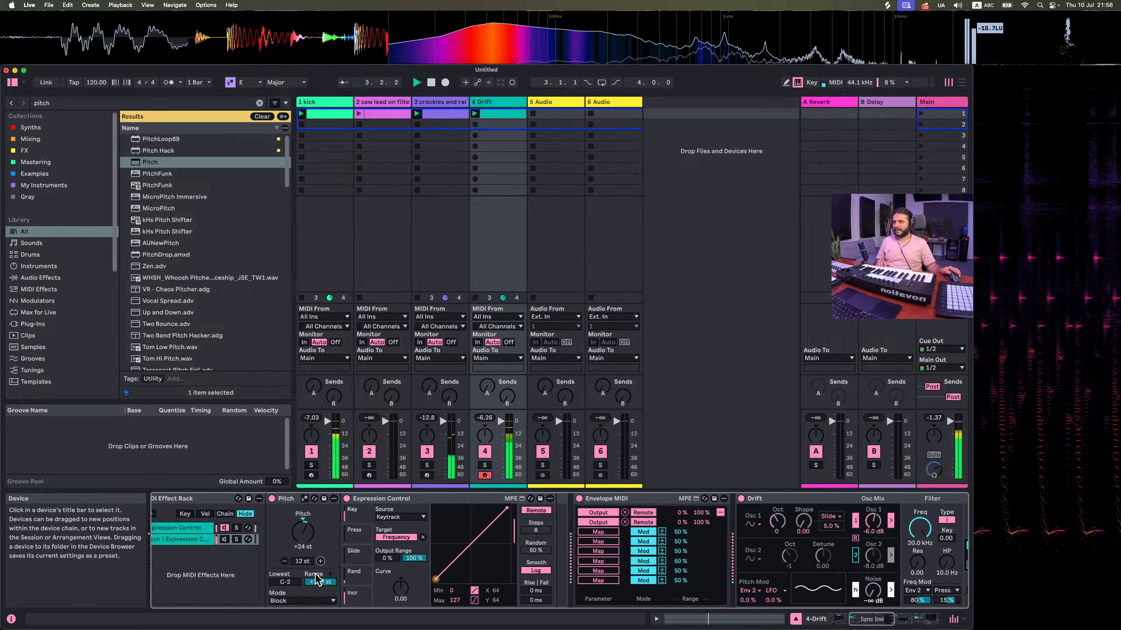
scroll(316, 578, "left", 5)
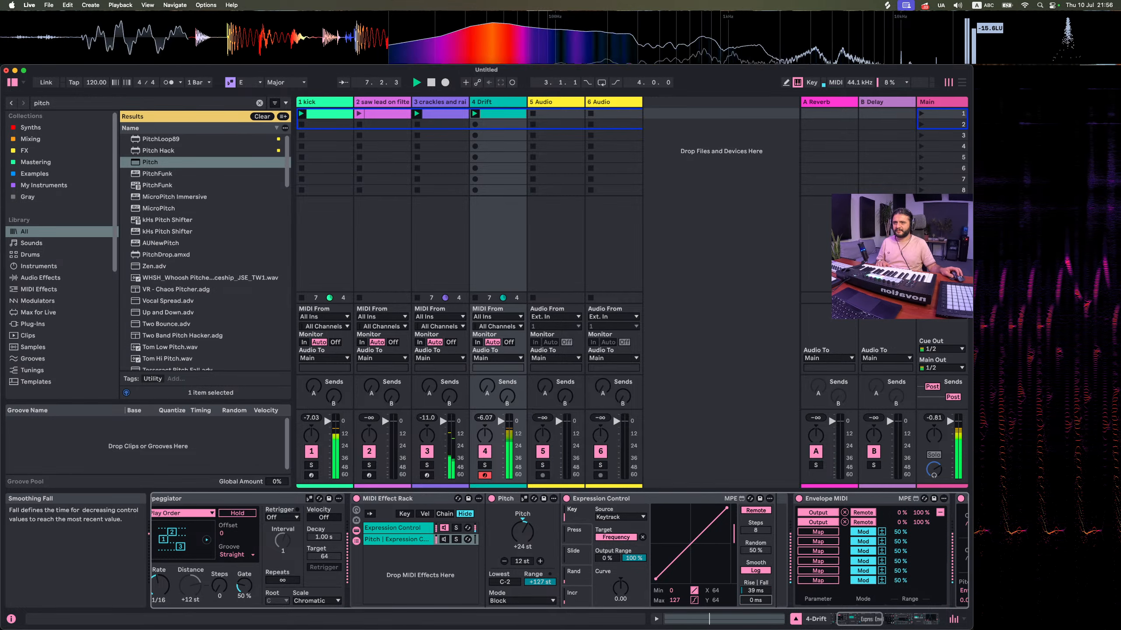
left_click_drag(756, 591, 755, 603)
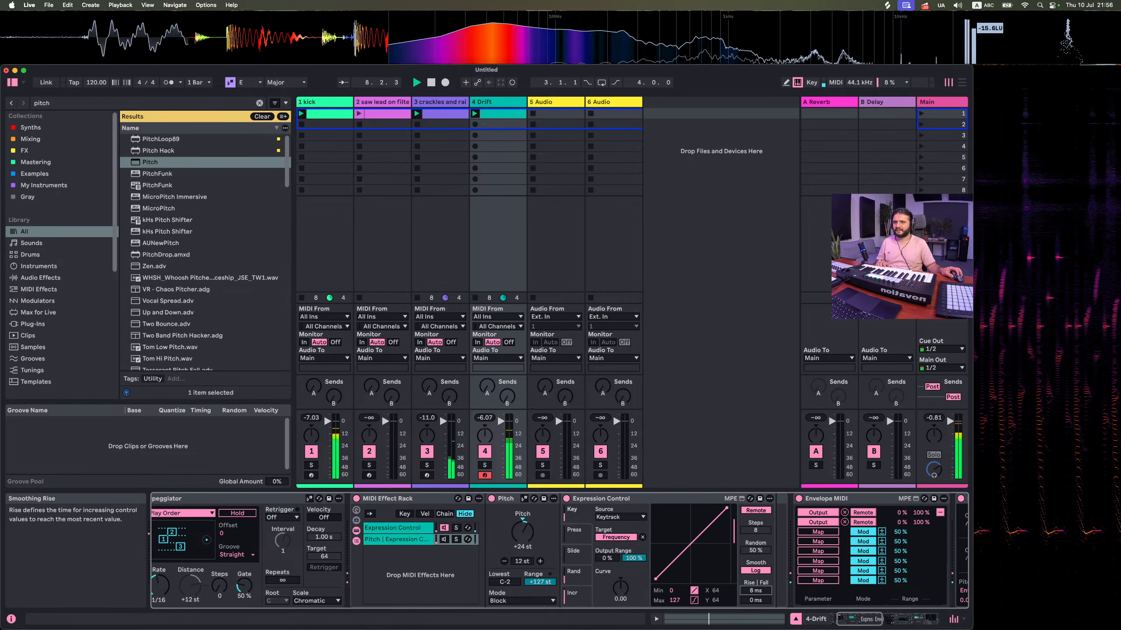
scroll(752, 597, "right", 3)
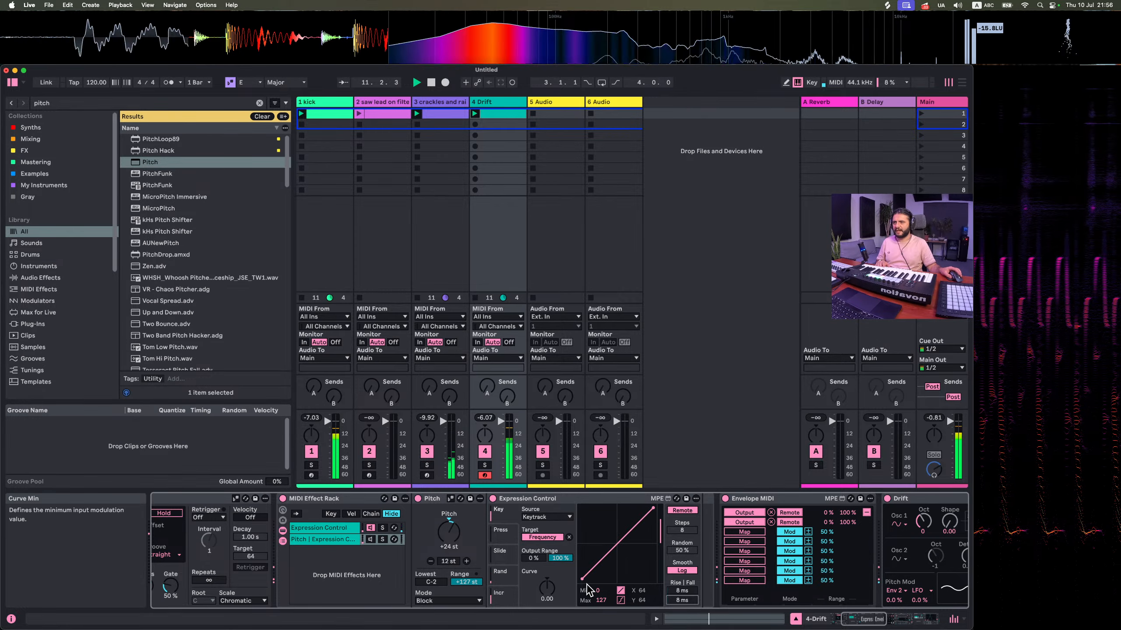
Reshape Envelope MIDI's envelope to 0.88 ms attack, about 3.05 s decay with 100% slope, and -inf dB sustain
scroll(587, 589, "right", 20)
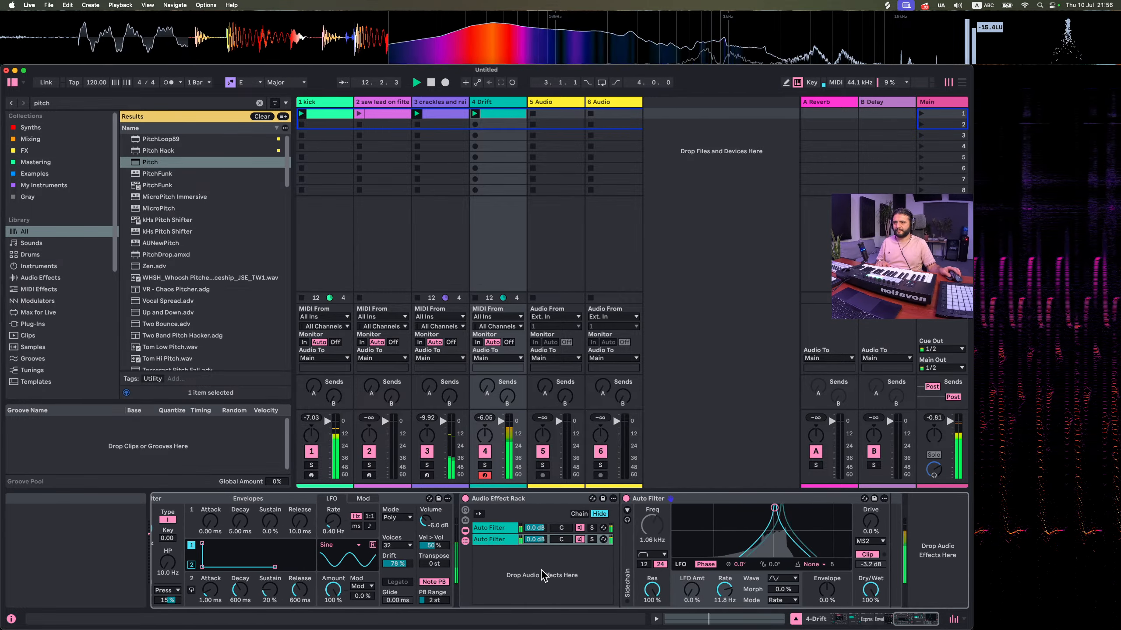
scroll(520, 578, "left", 8)
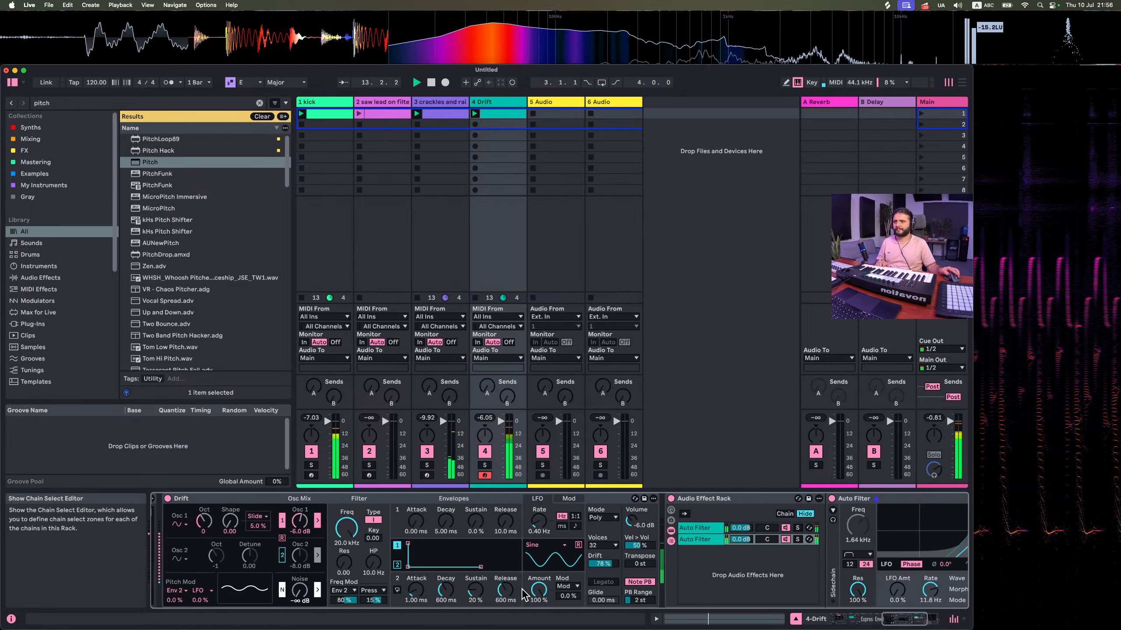
scroll(522, 593, "left", 20)
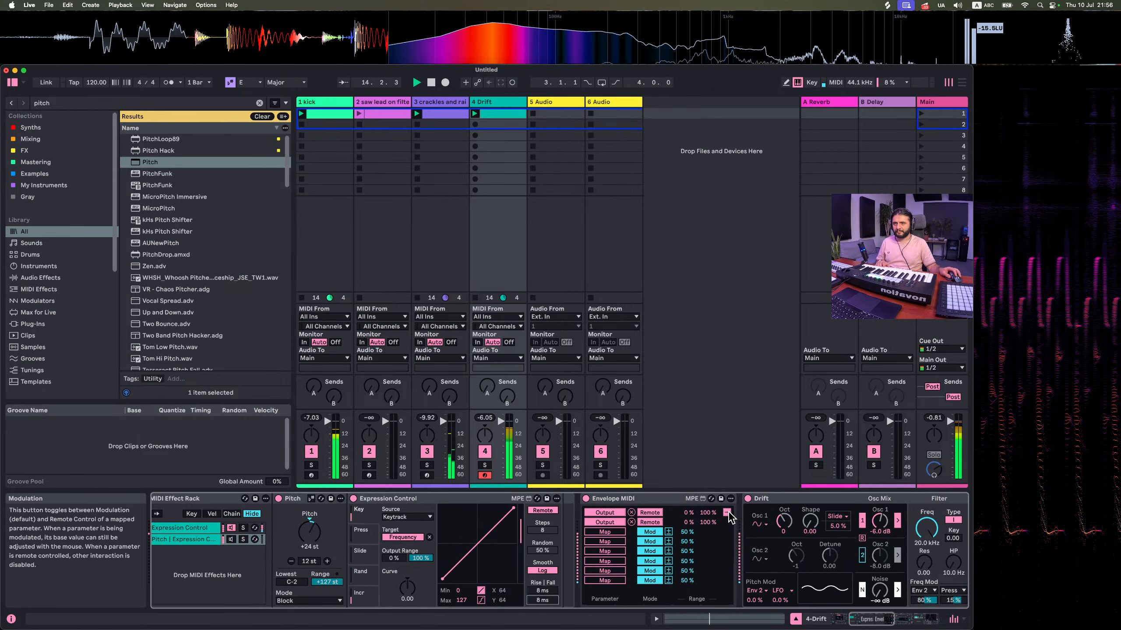
left_click(726, 513)
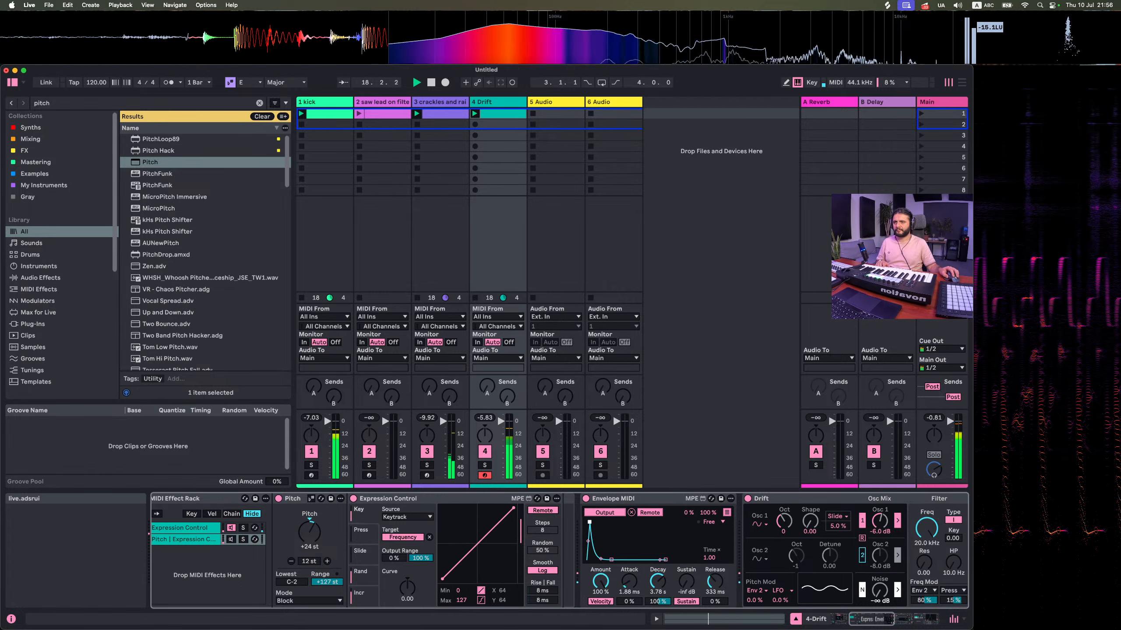
left_click_drag(611, 560, 611, 560)
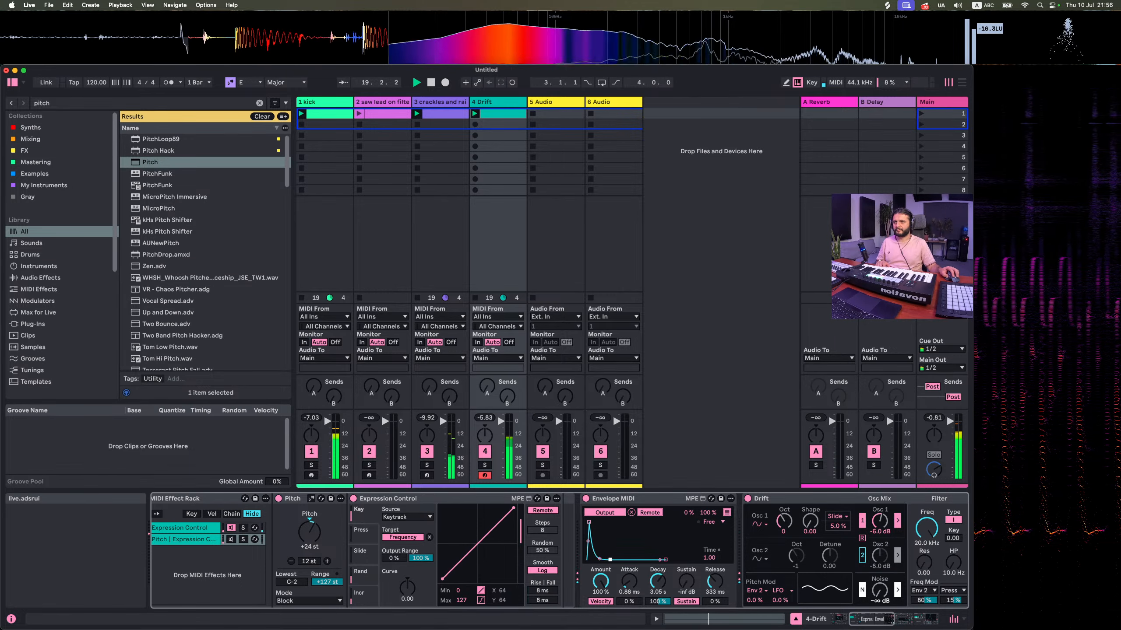
Try an added bar-long note in the Drift clip at D#4 and E4, then delete it
scroll(250, 587, "left", 5)
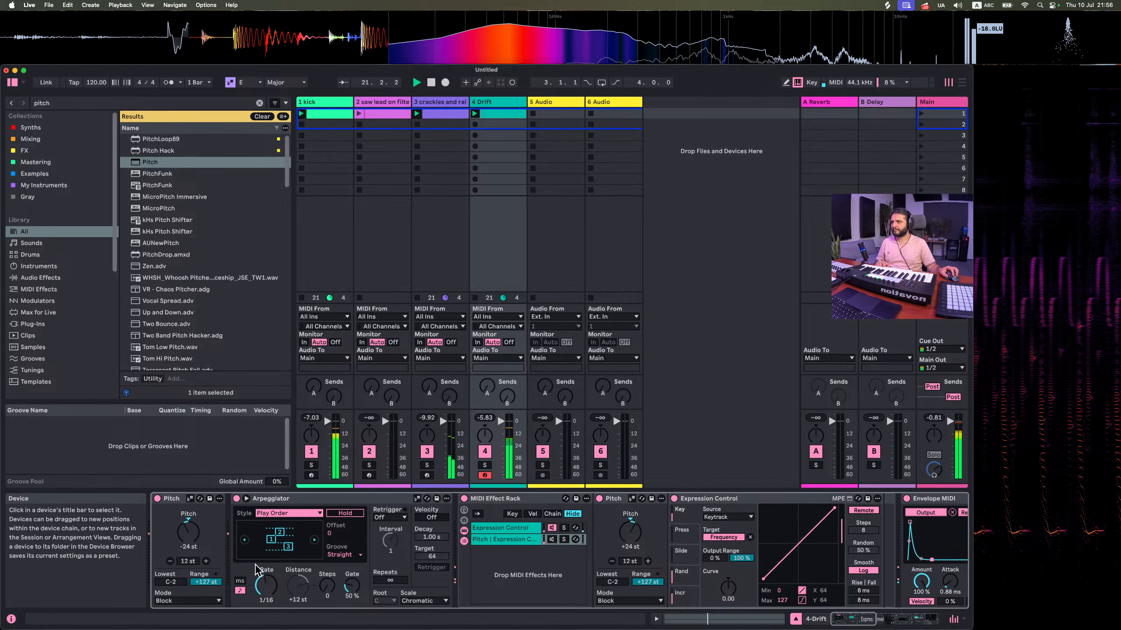
key("shift+Tab")
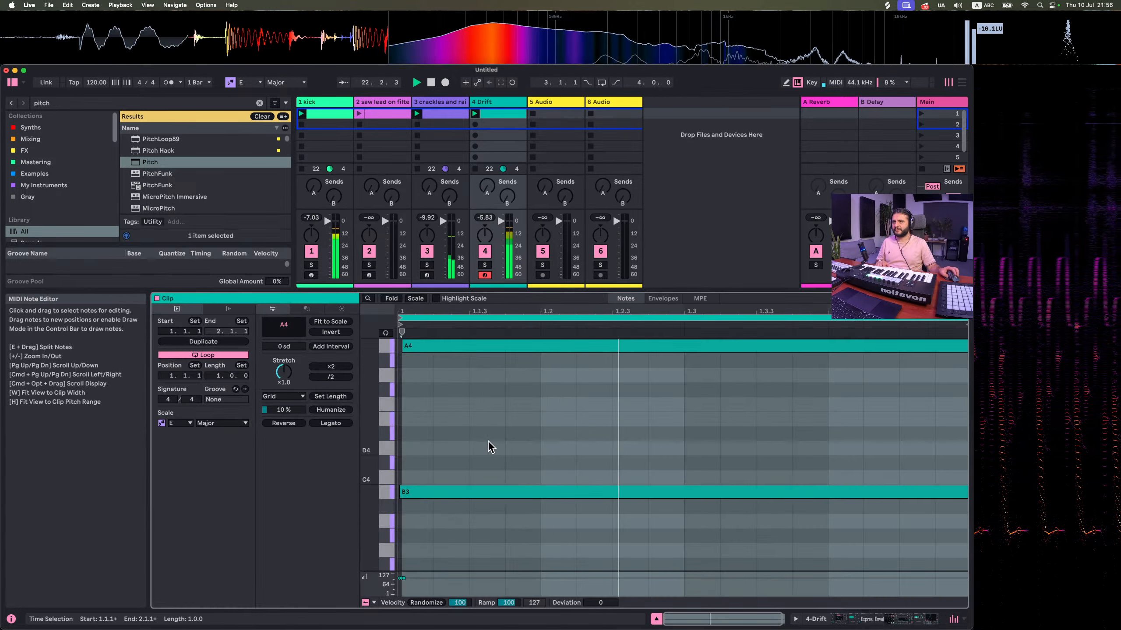
double_click(408, 390)
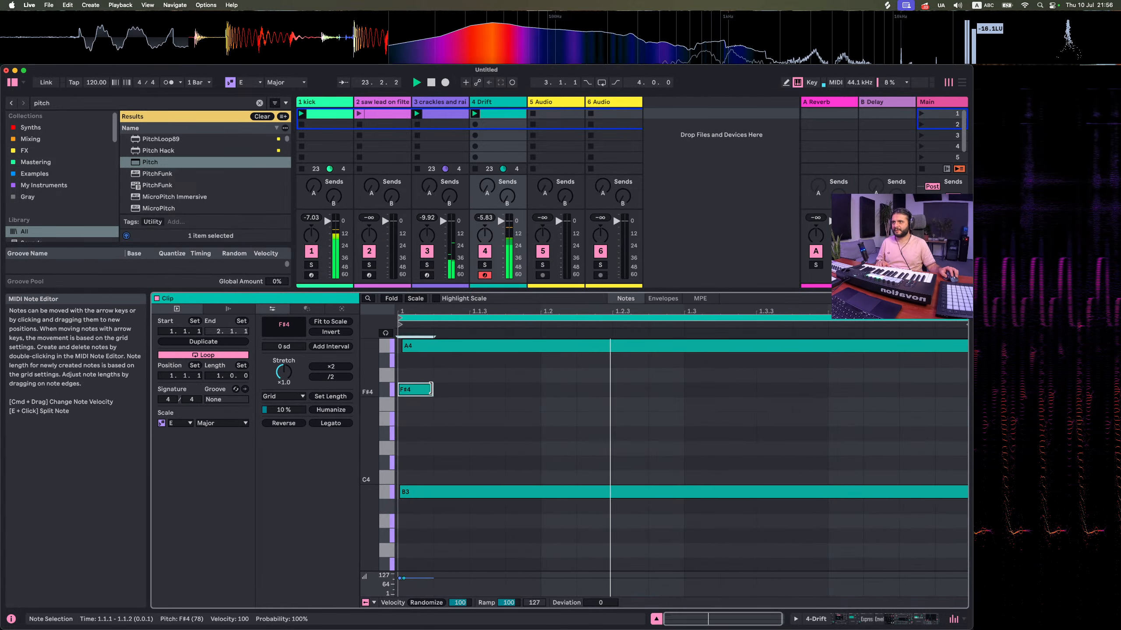
left_click_drag(432, 390, 813, 392)
left_click_drag(732, 392, 736, 438)
scroll(736, 437, "left", 5)
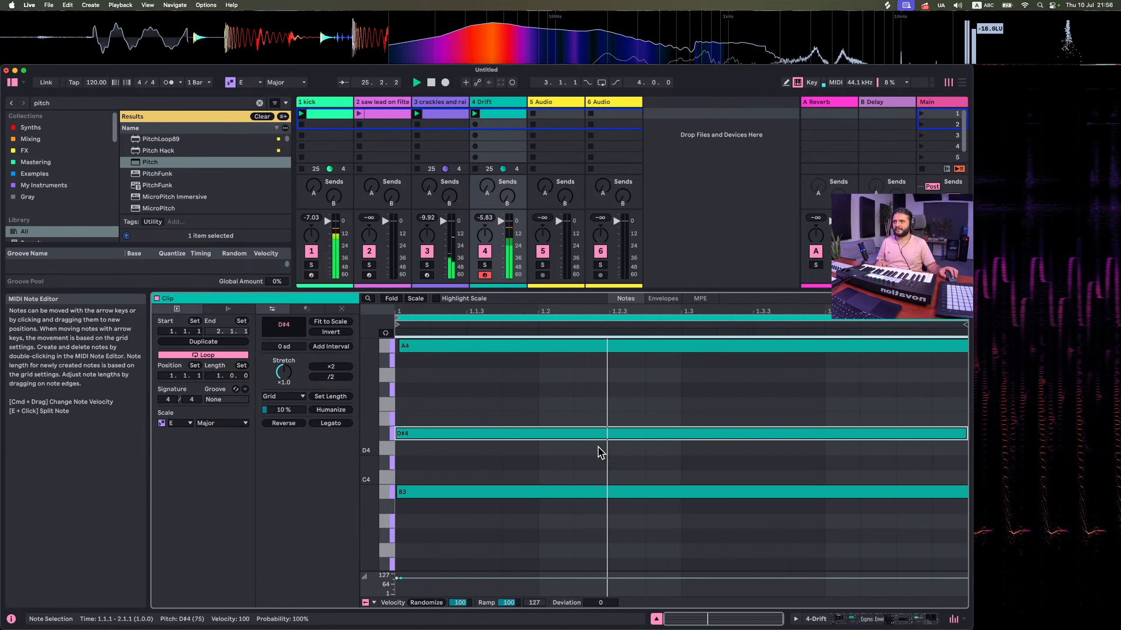
left_click_drag(582, 428, 587, 420)
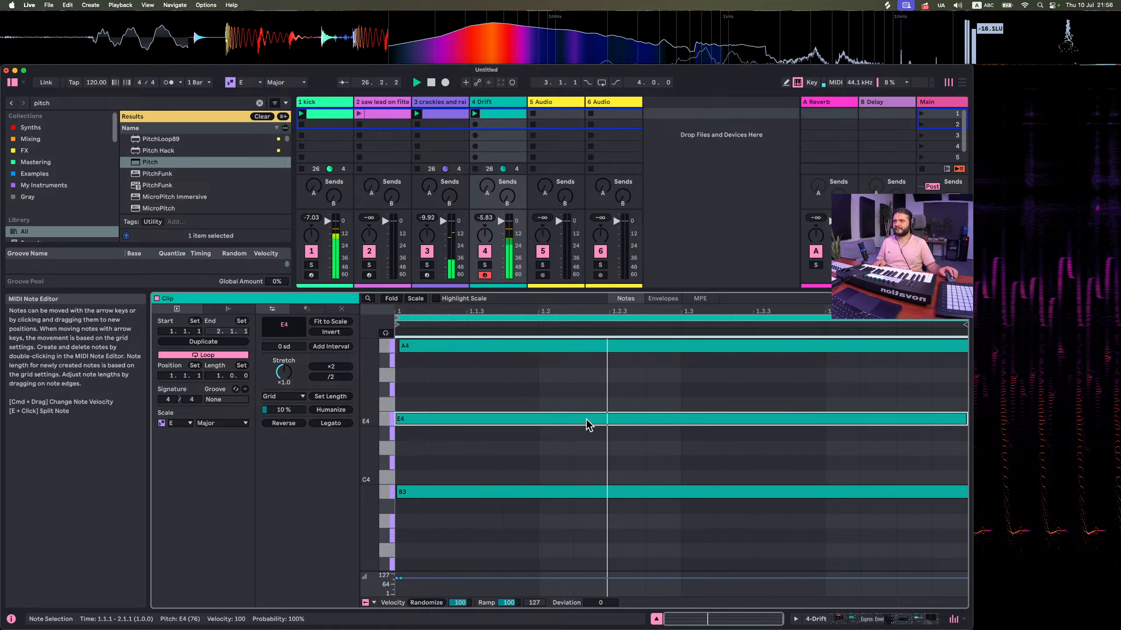
key("Delete")
Transpose the Drift clip's A4 note to F#4, trying it an octave lower as well
scroll(604, 473, "down", 4)
scroll(573, 471, "up", 1)
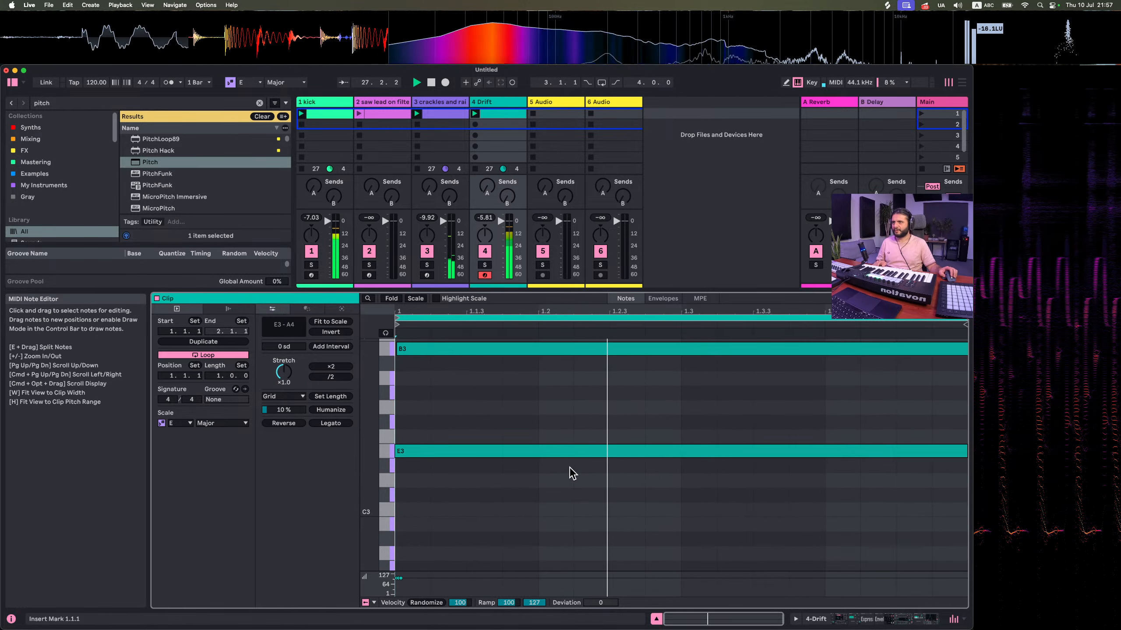
scroll(445, 442, "up", 5)
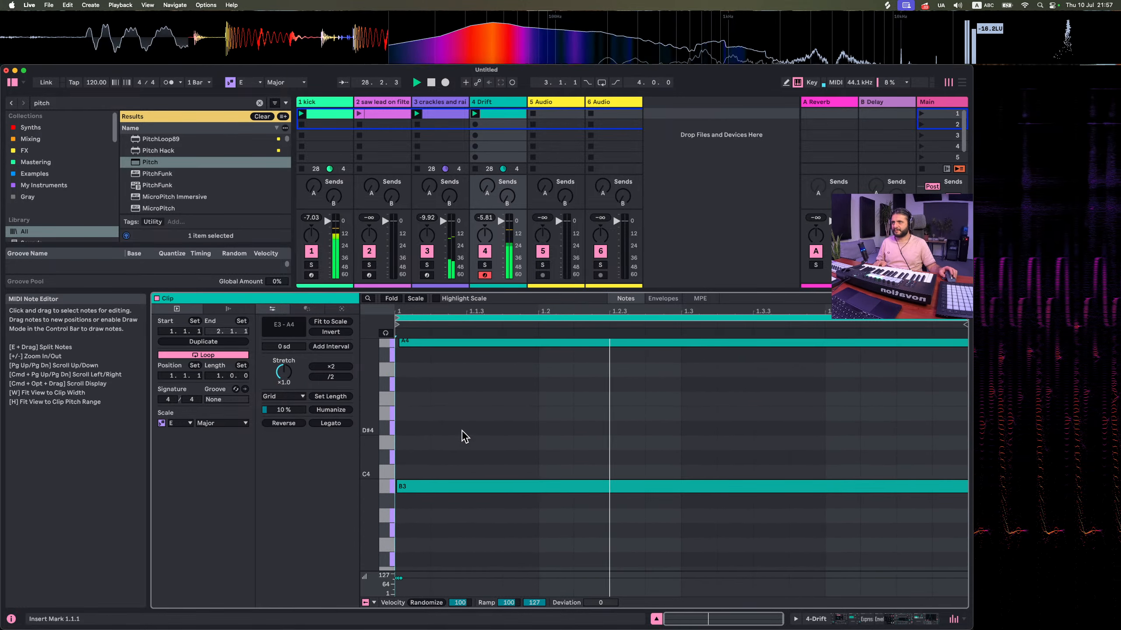
left_click(420, 344)
key("shift+Down")
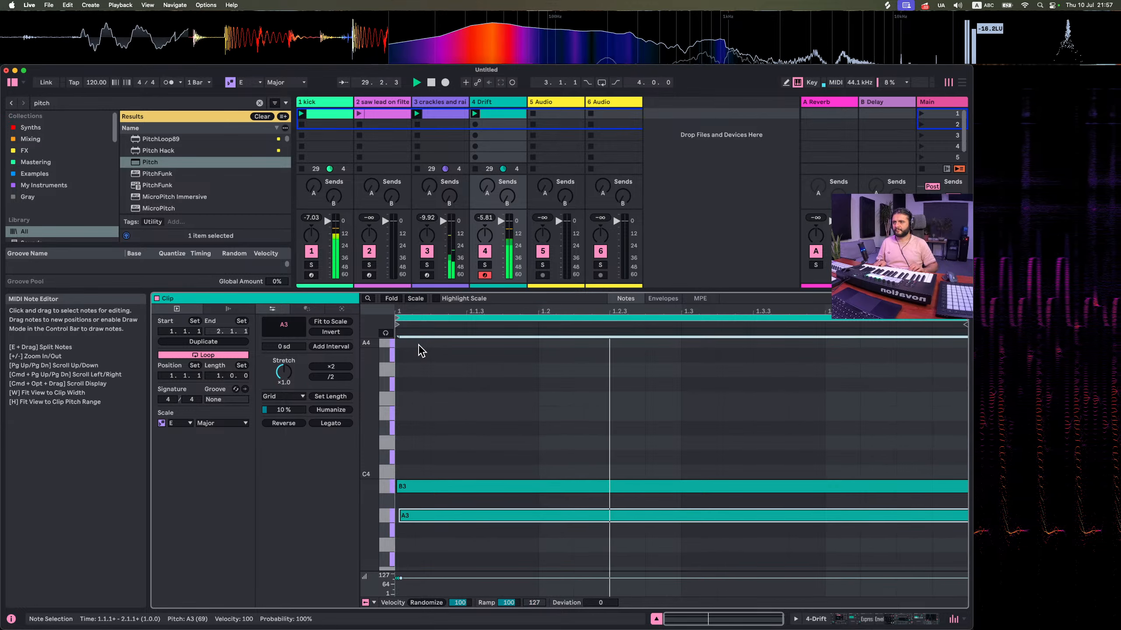
key("Down")
key("Down")
key("Down")
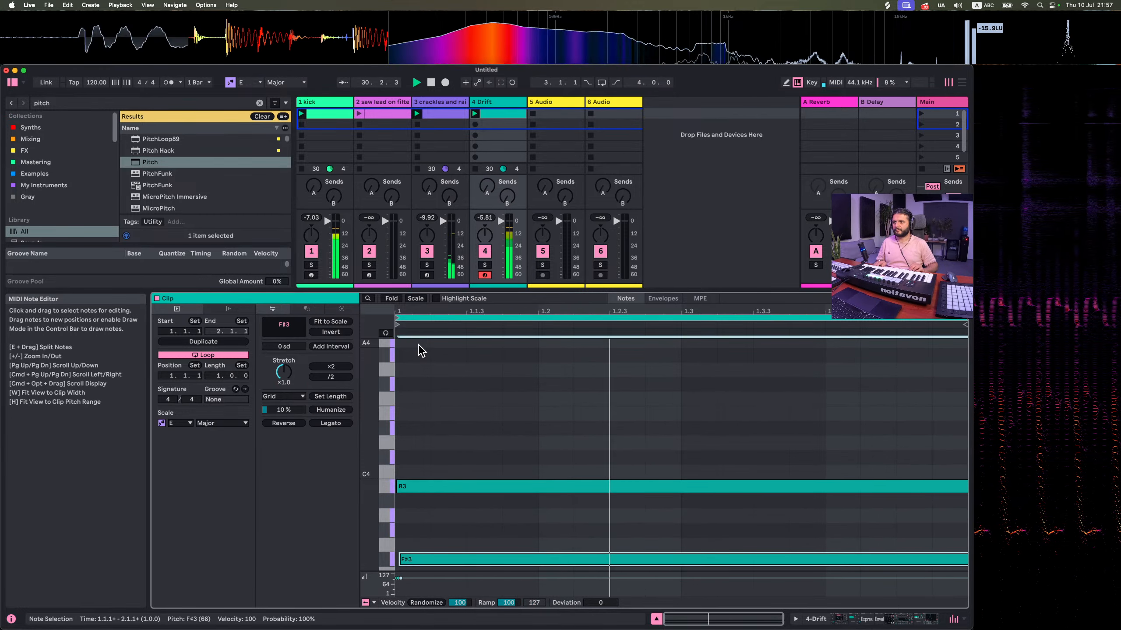
key("shift+Up")
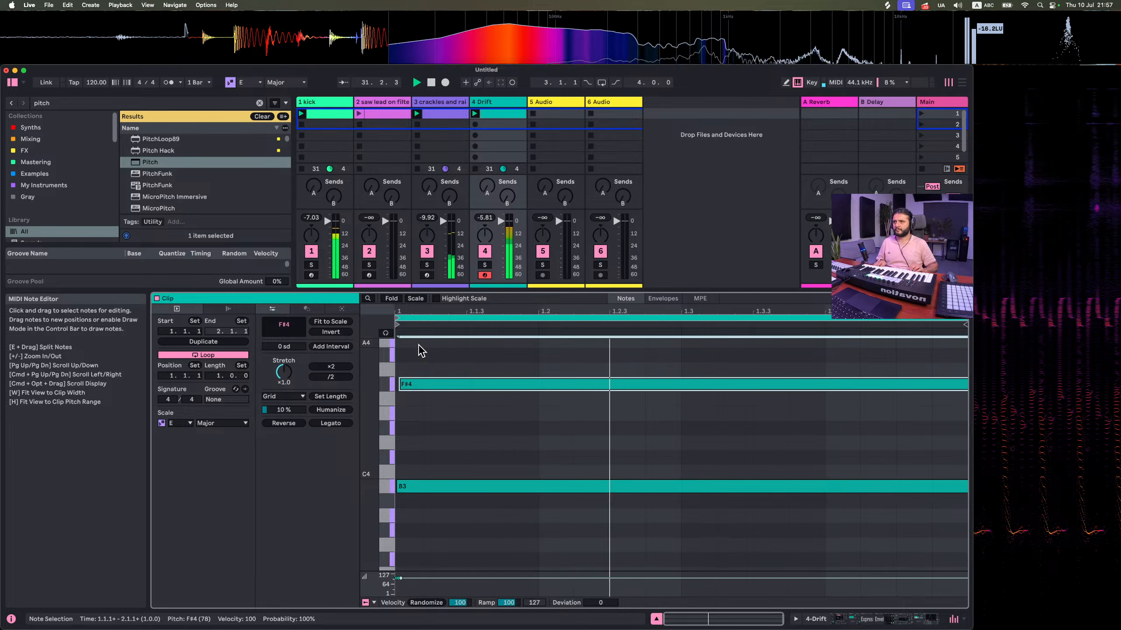
Try raising the Envelope amount of the Drift track's Auto Filter, and reset it to 0%
left_click(498, 103)
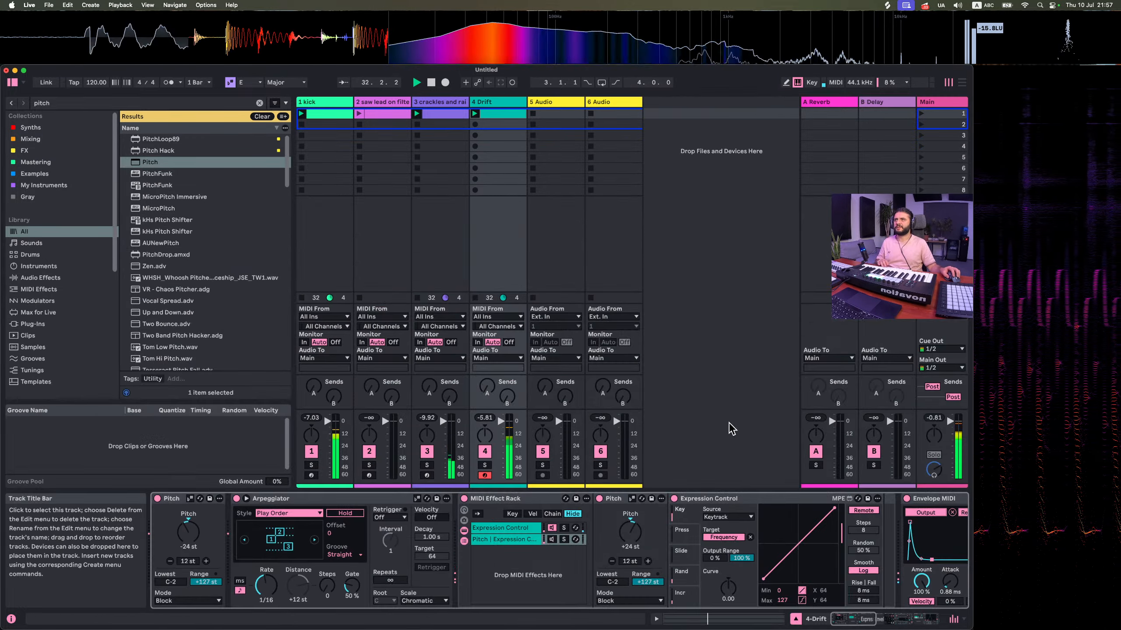
scroll(755, 571, "right", 15)
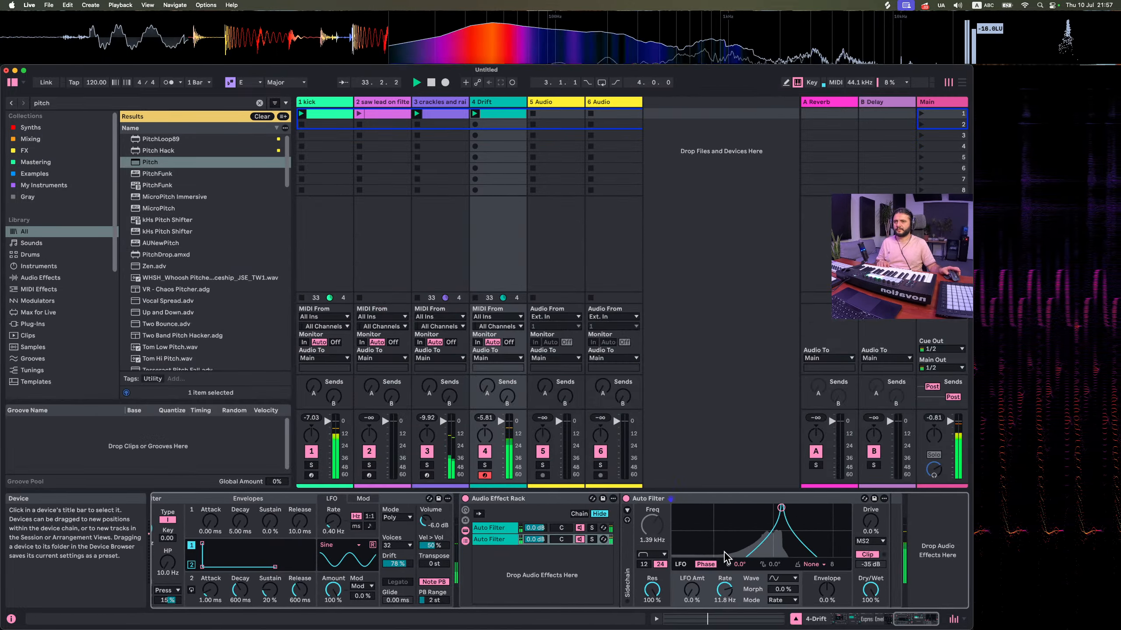
left_click_drag(826, 590, 827, 545)
key("Delete")
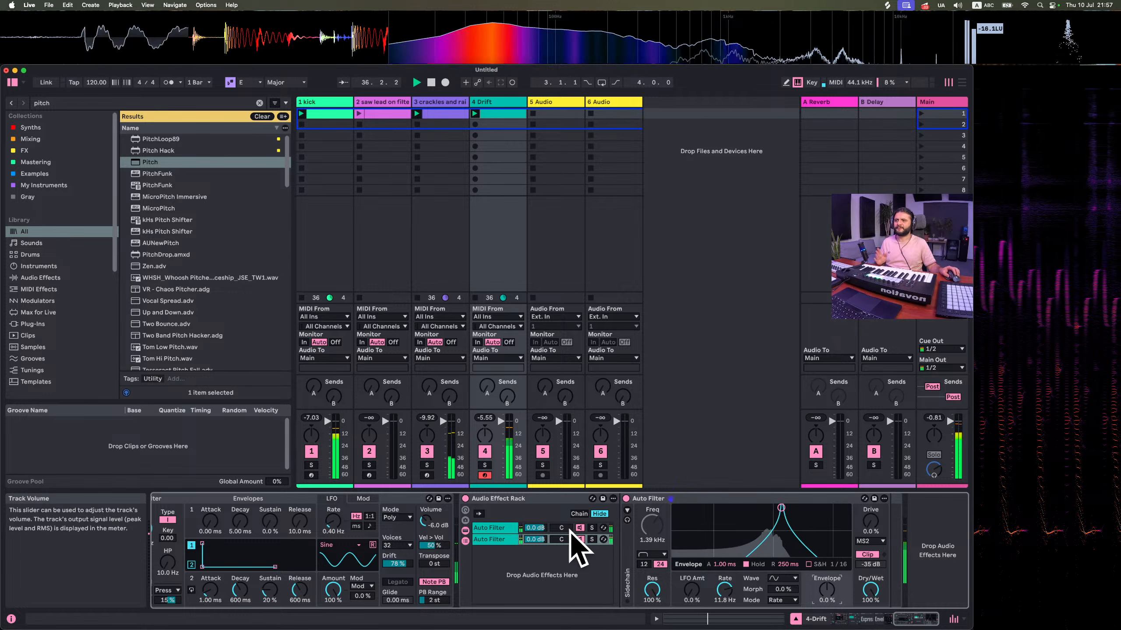
Turn off the Arpeggiator and delete all notes from the Drift clip with its note rows folded
scroll(498, 543, "left", 4)
scroll(498, 544, "left", 15)
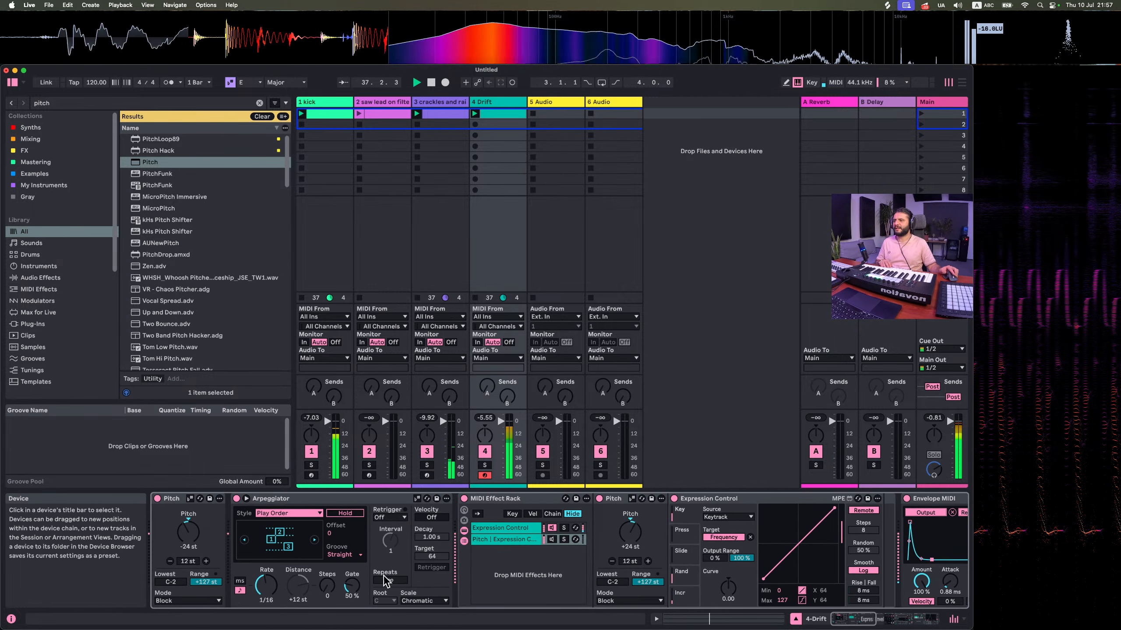
left_click(237, 499)
double_click(494, 113)
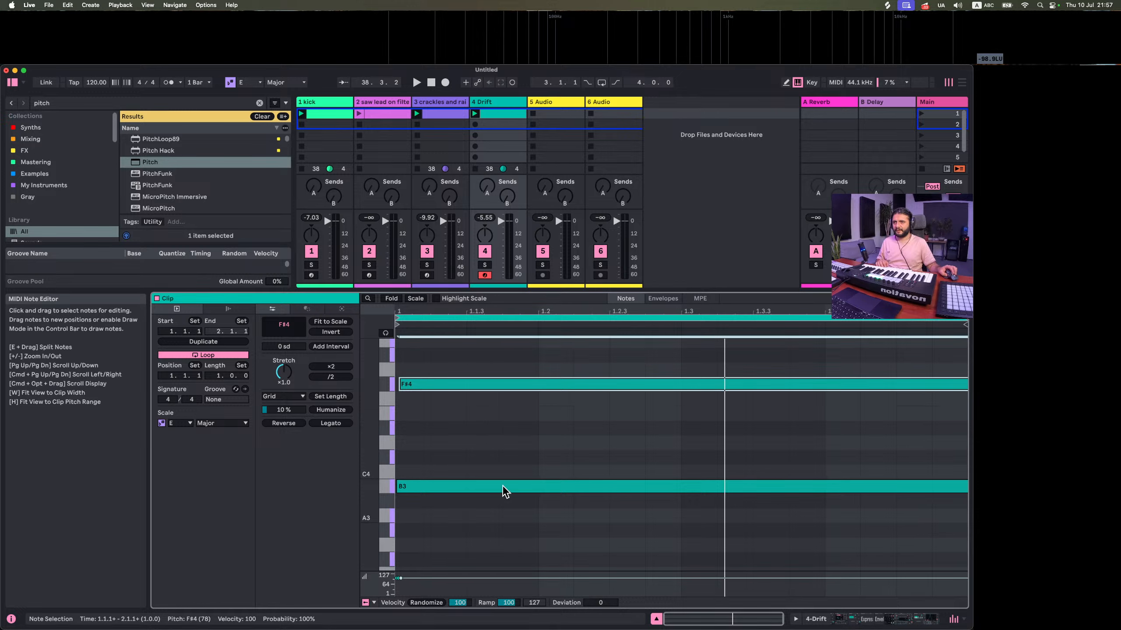
left_click(391, 300)
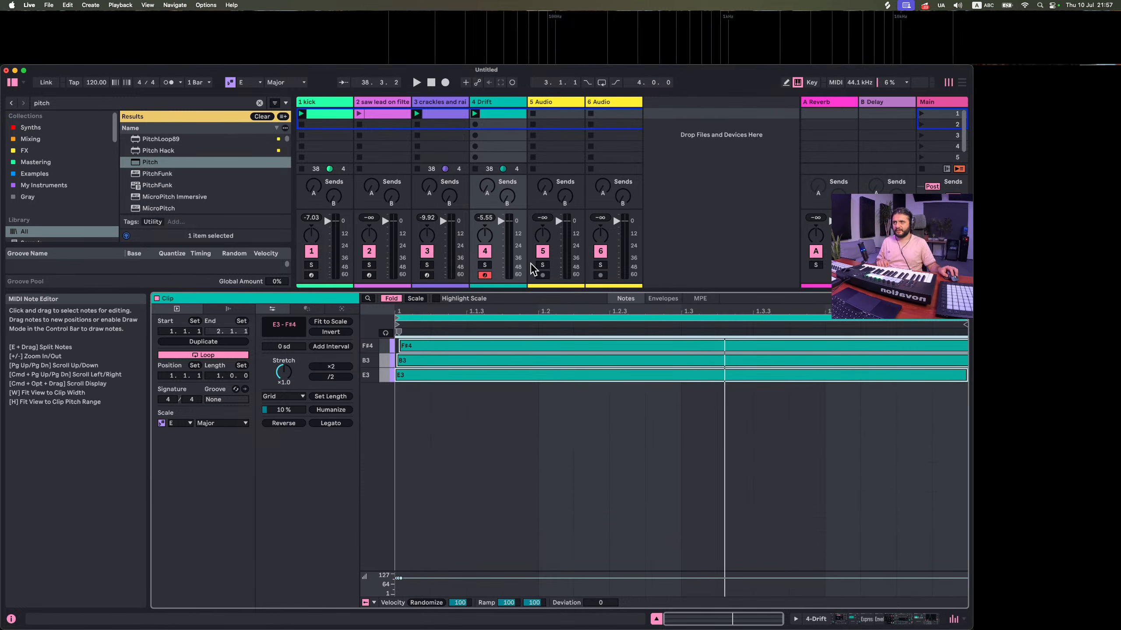
key("Delete")
Place sixteenth notes E3 at 1.1.4, F#4 at 1.2.3 and B3 at 1.2.4 in the Drift clip and restart playback
double_click(531, 375)
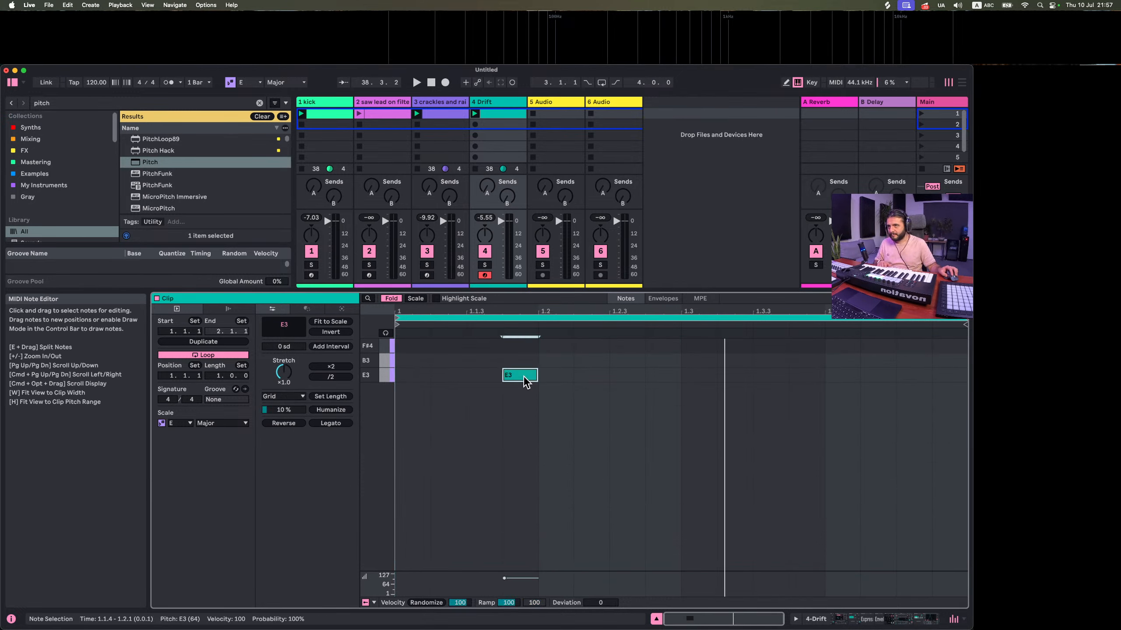
double_click(620, 347)
double_click(662, 374)
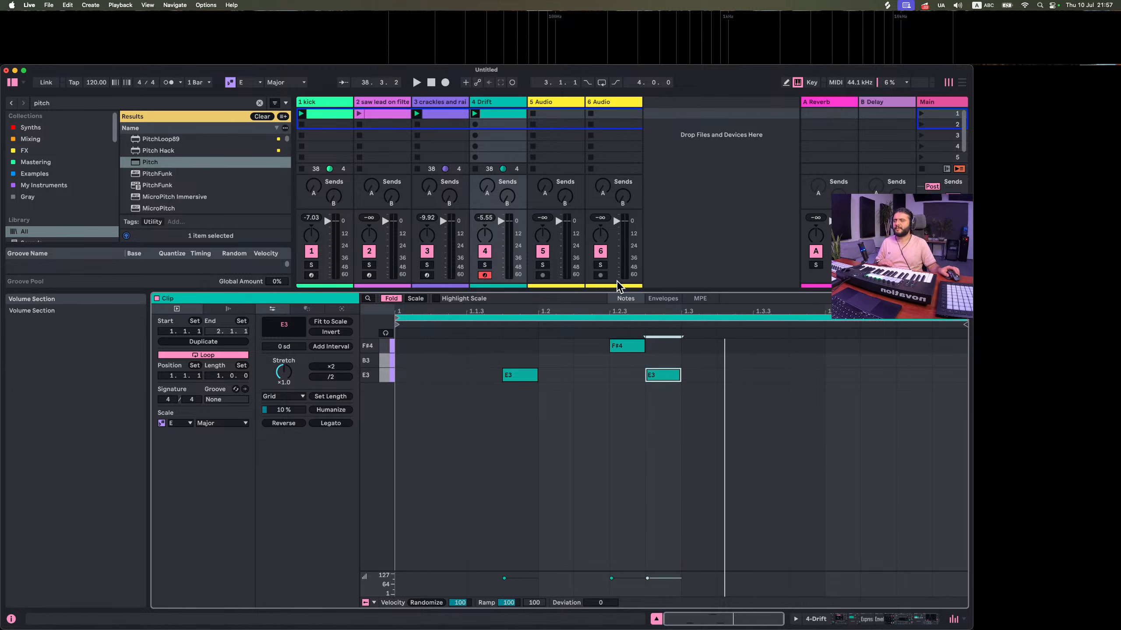
key("space")
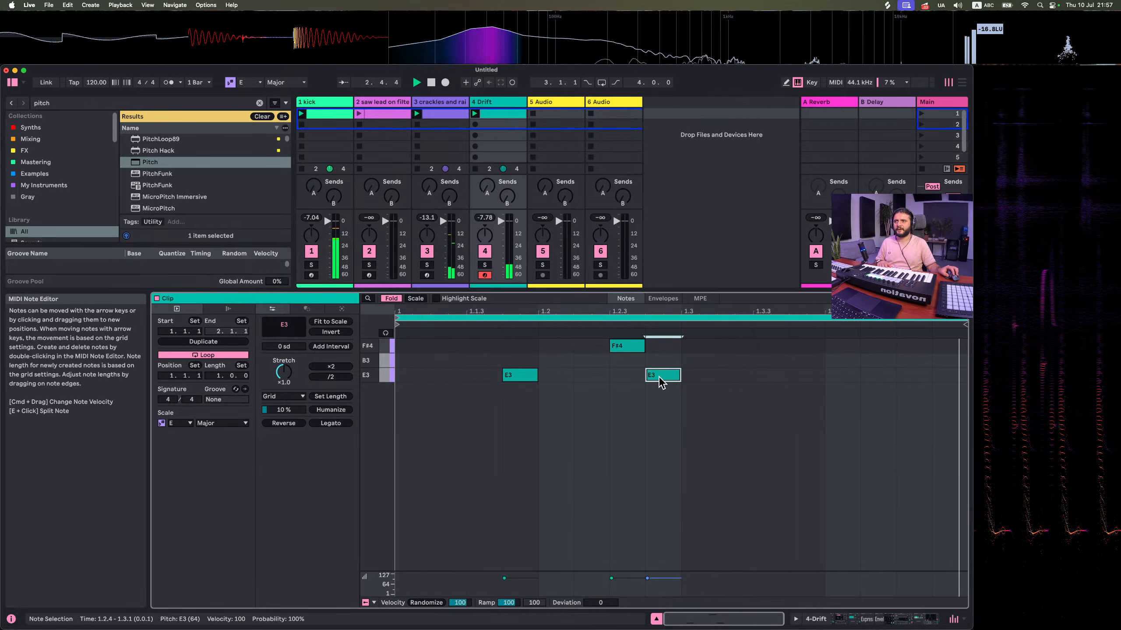
left_click(626, 396)
mouse_move(653, 375)
left_mouse_down()
mouse_move(728, 376)
mouse_move(663, 361)
left_mouse_up()
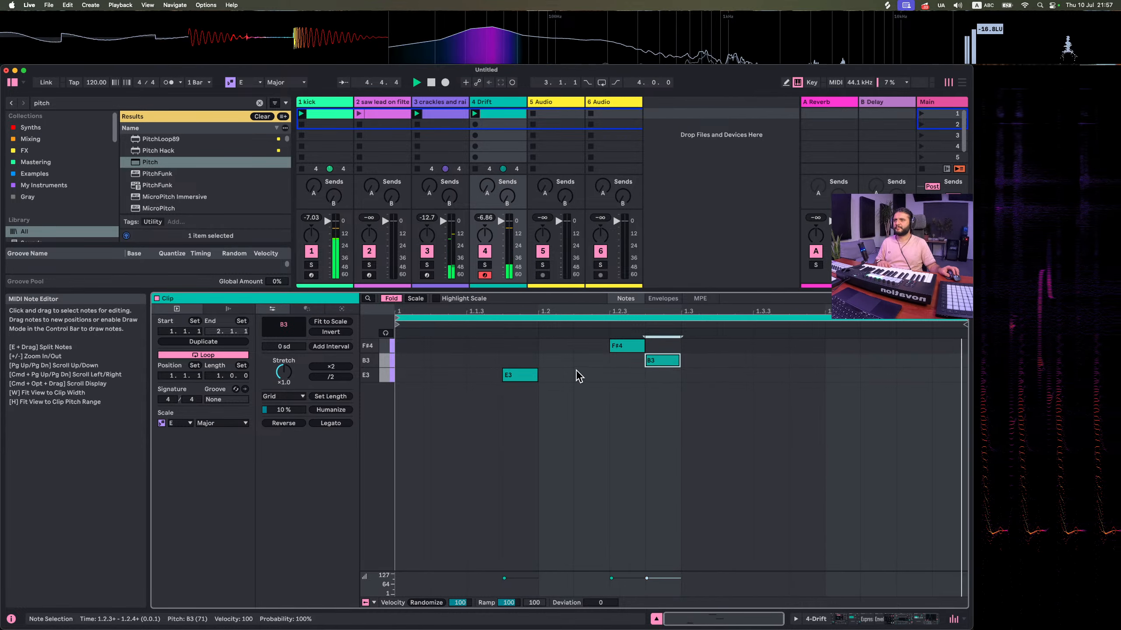
Launch the saw lead clip and delete its D3 note at 1.2.4
left_click(362, 115)
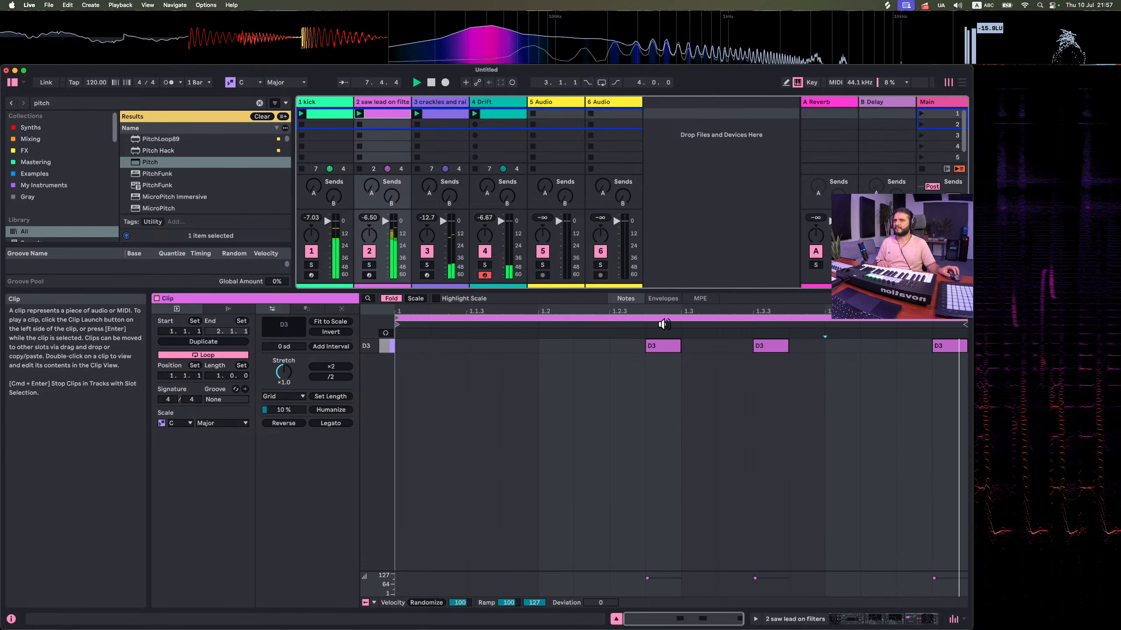
left_click(659, 346)
key("Delete")
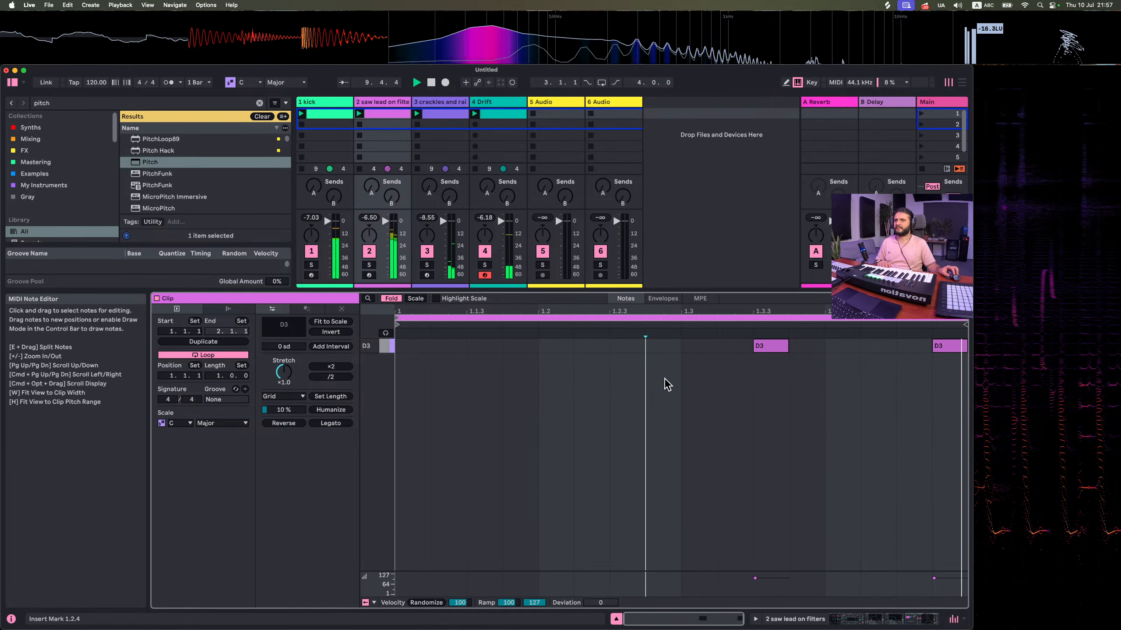
Set the song tempo to 133 BPM and restart playback with the saw lead track's devices shown
double_click(376, 102)
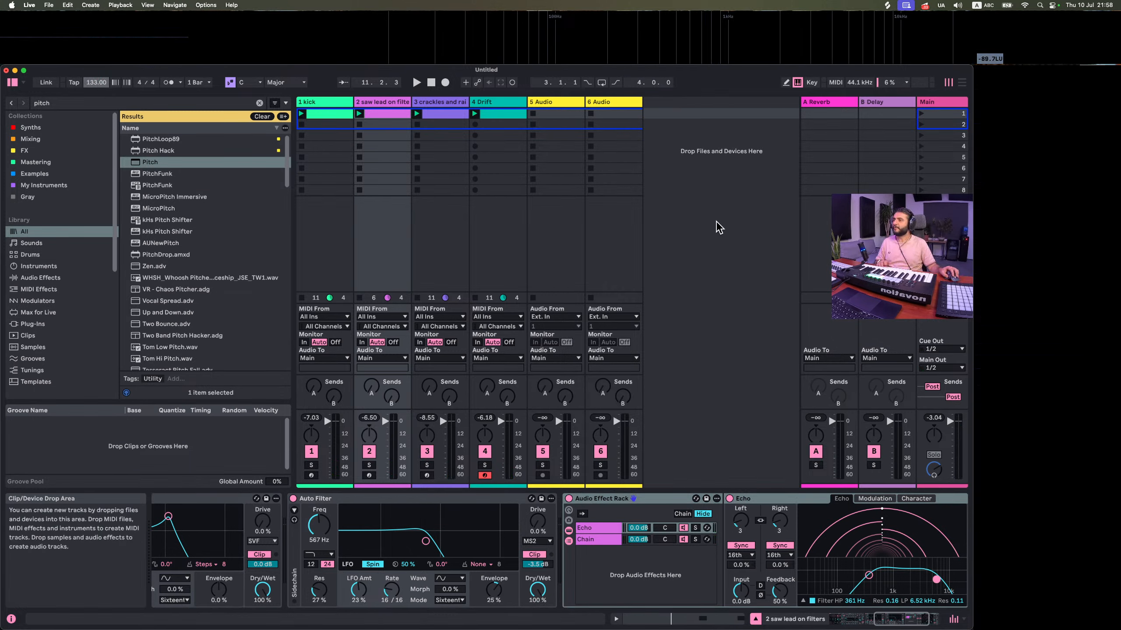
key("space")
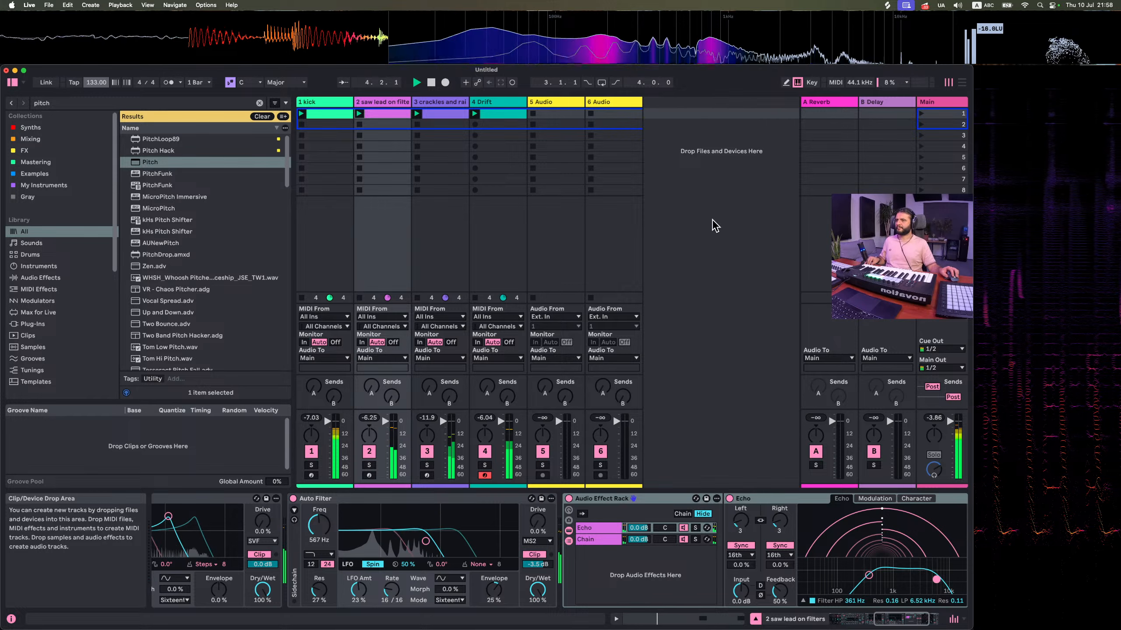
Rename the Drift track as techno bleeps
right_click(494, 108)
left_click(516, 156)
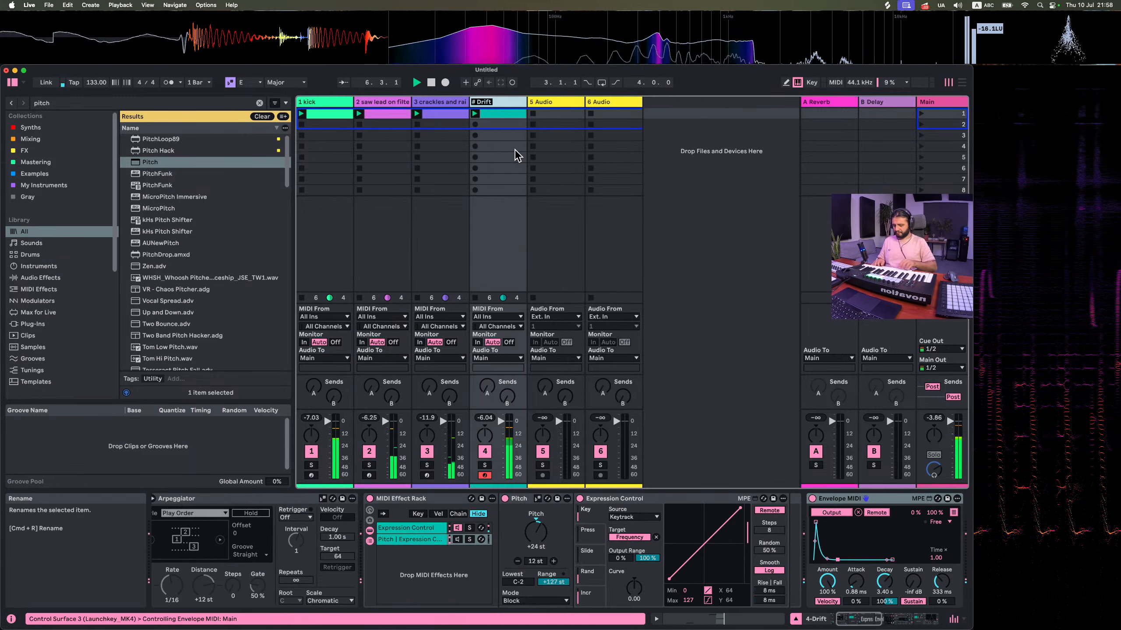
type("techno bleem")
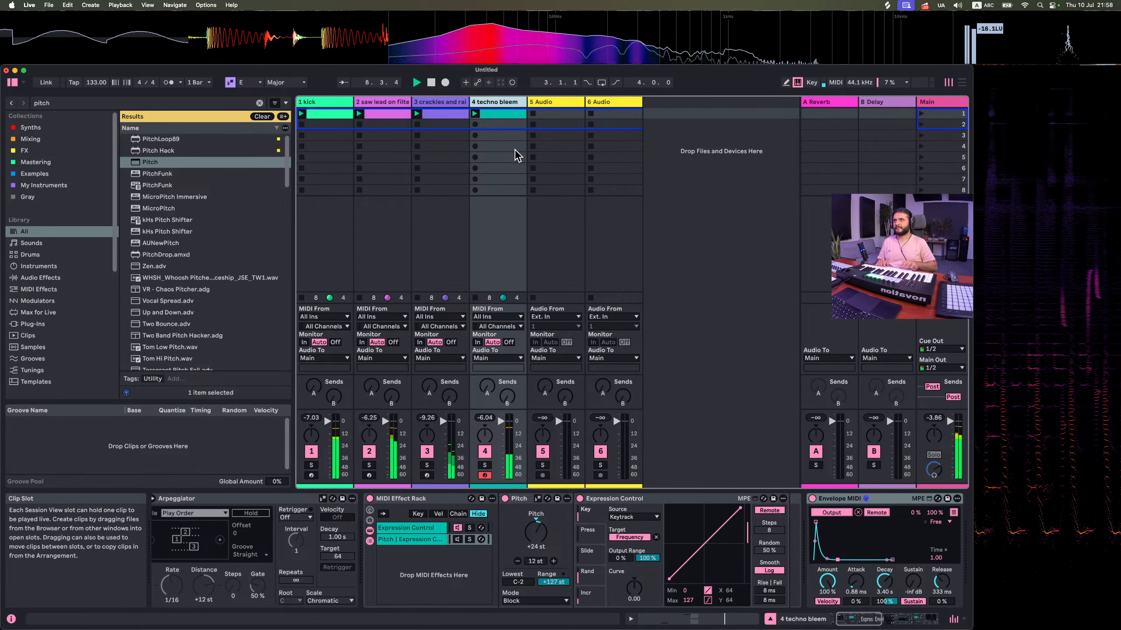
key("super+r")
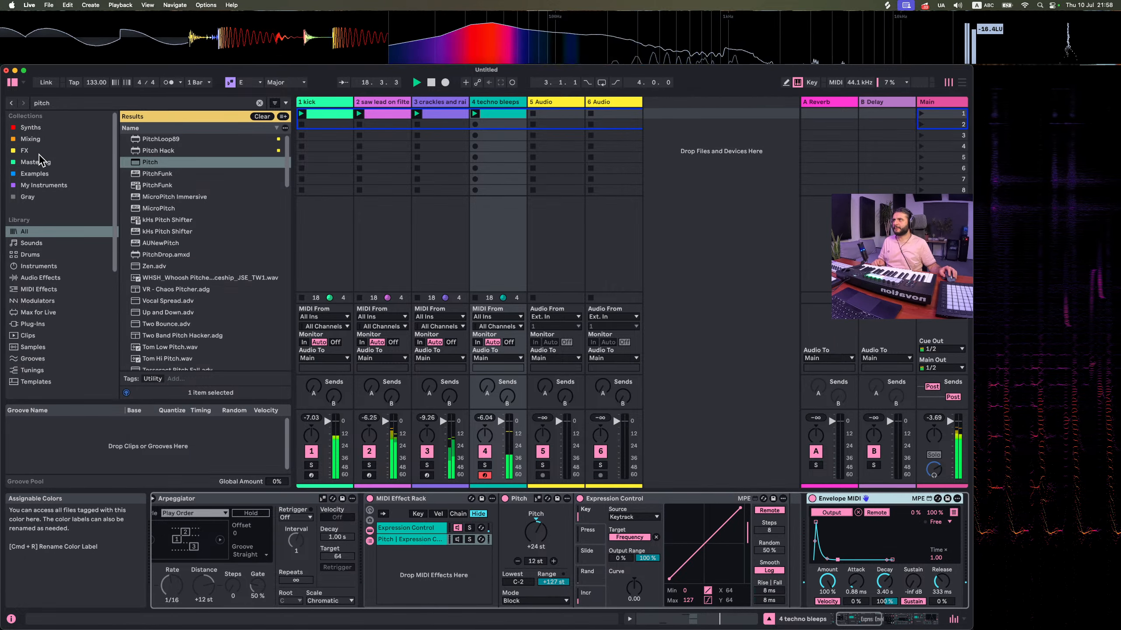
Search the browser for Hybrid Reverb and add it at the end of the techno bleeps track
left_click(148, 110)
type("hybrid")
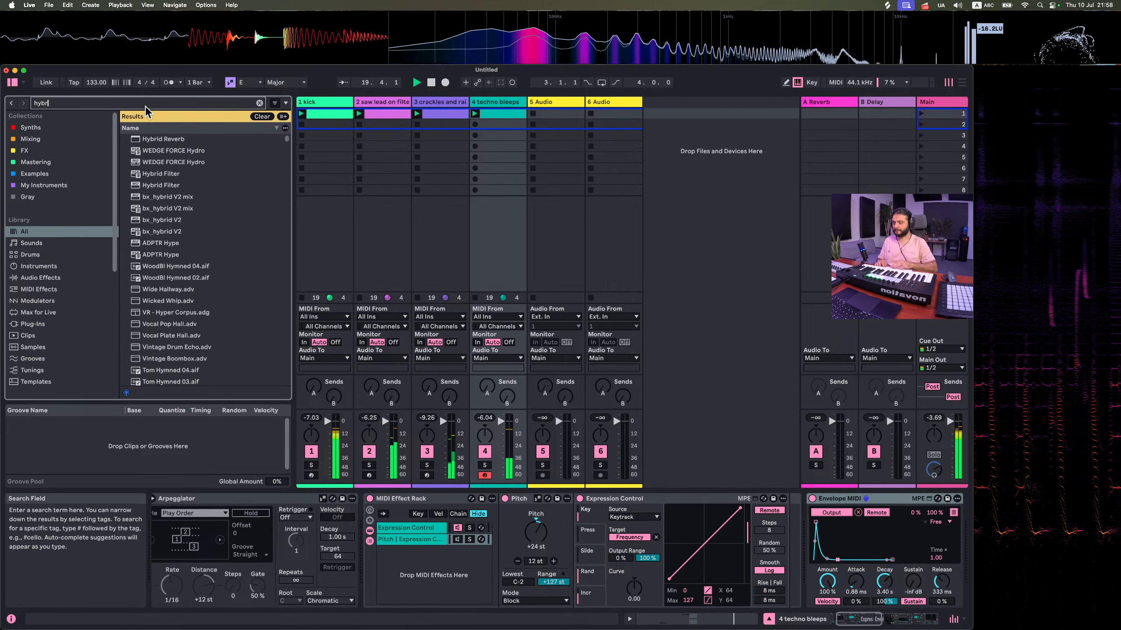
double_click(162, 139)
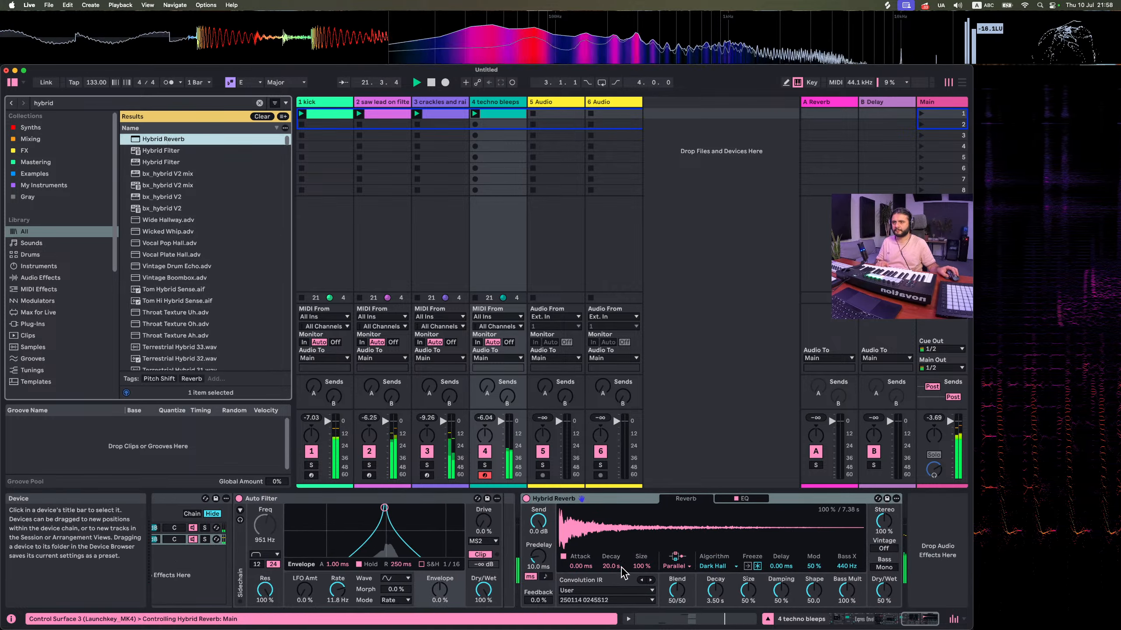
Try Hybrid Reverb's Convolution routing, then set the routing to Algorithm with the Shimmer algorithm
left_click(675, 566)
left_click(675, 605)
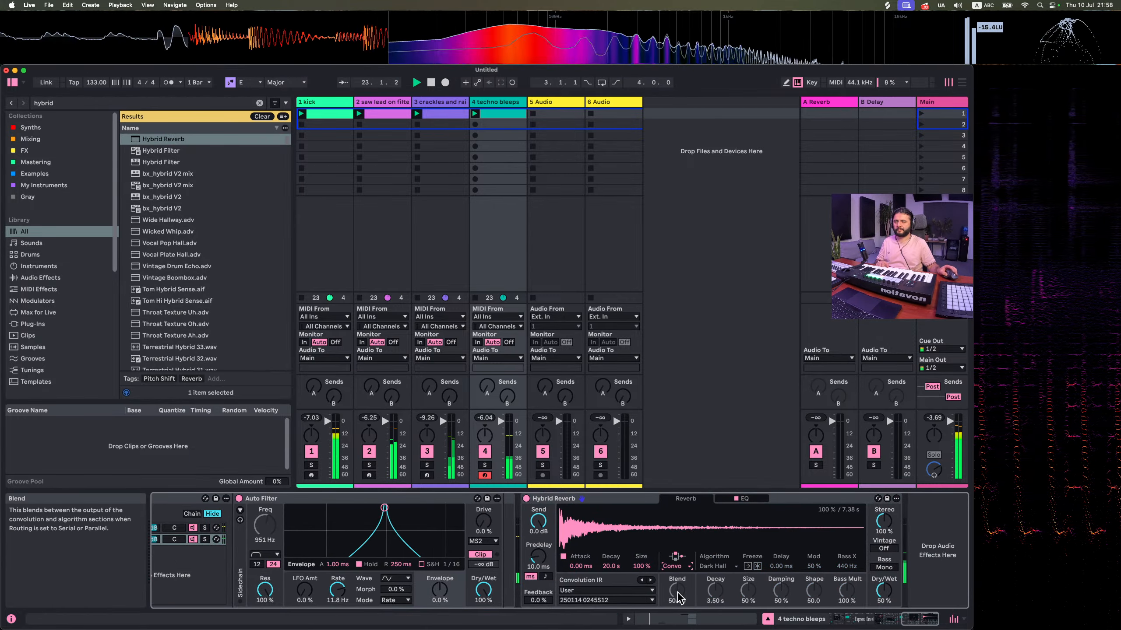
left_click(675, 566)
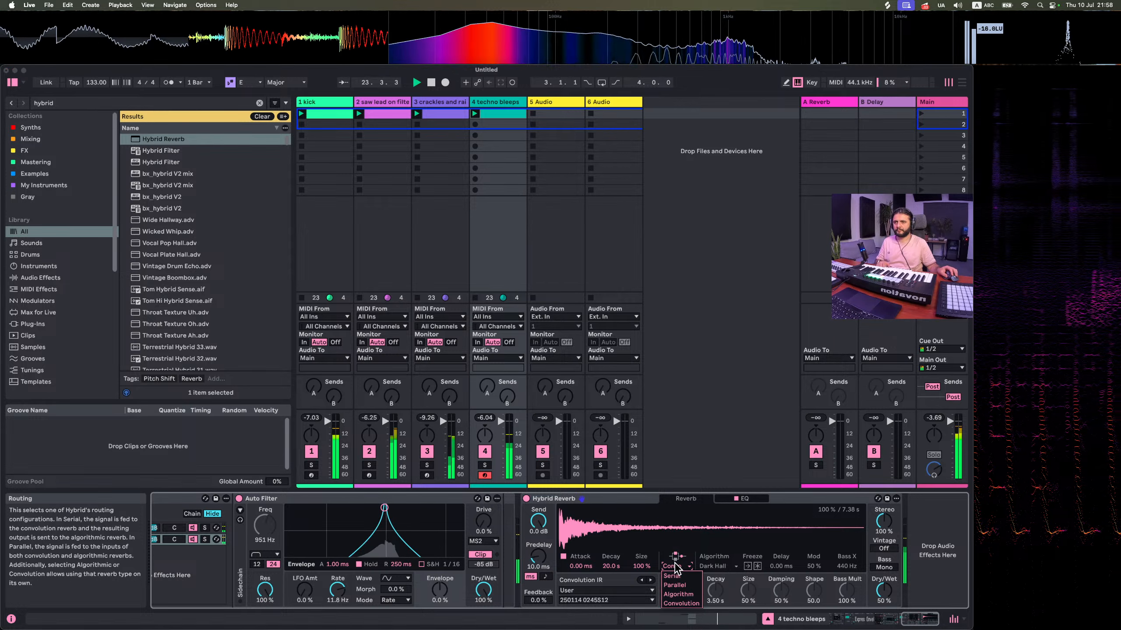
left_click(677, 594)
left_click(717, 566)
left_click(715, 595)
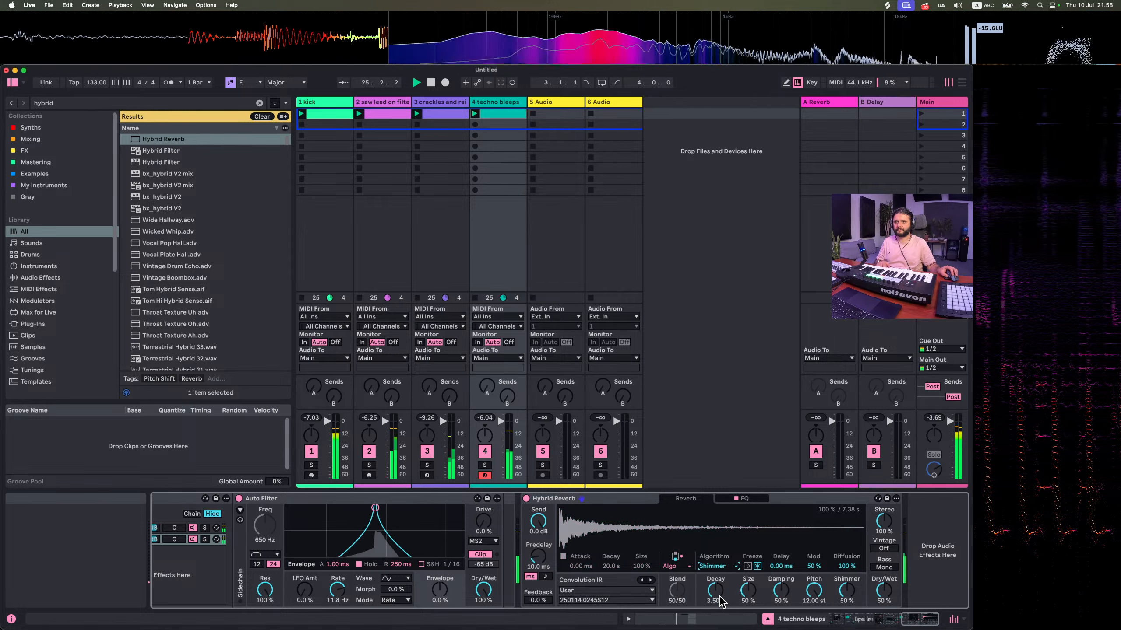
Set Hybrid Reverb's Dry/Wet to 22% and its EQ low cut to about 607 Hz with a 36 dB slope
left_click_drag(888, 594, 888, 609)
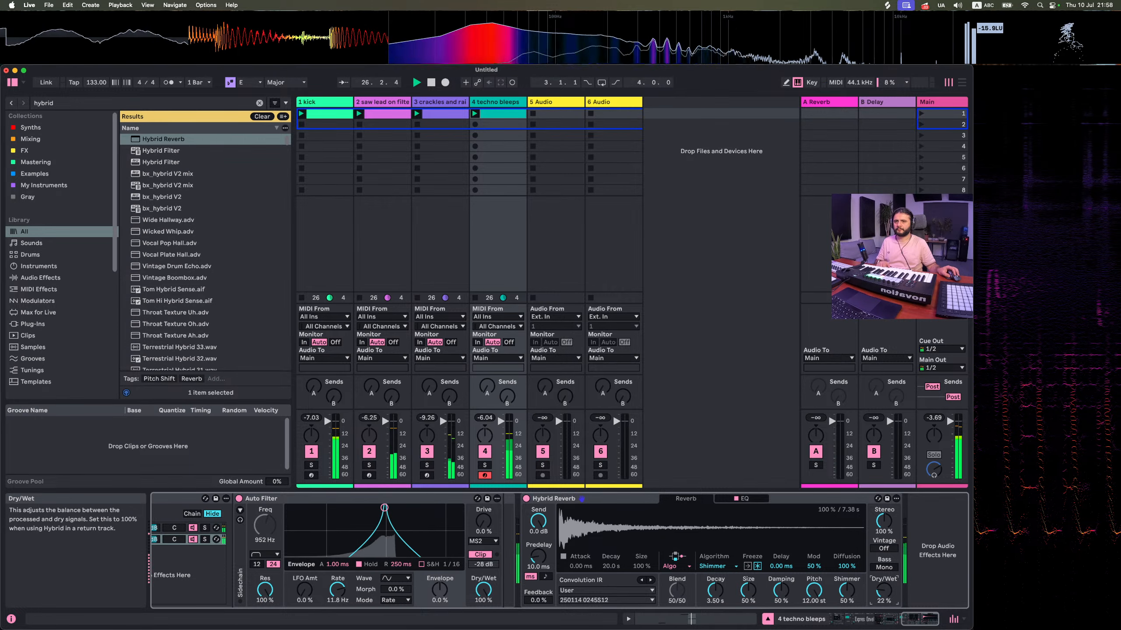
left_click(742, 498)
left_click_drag(621, 580, 709, 553)
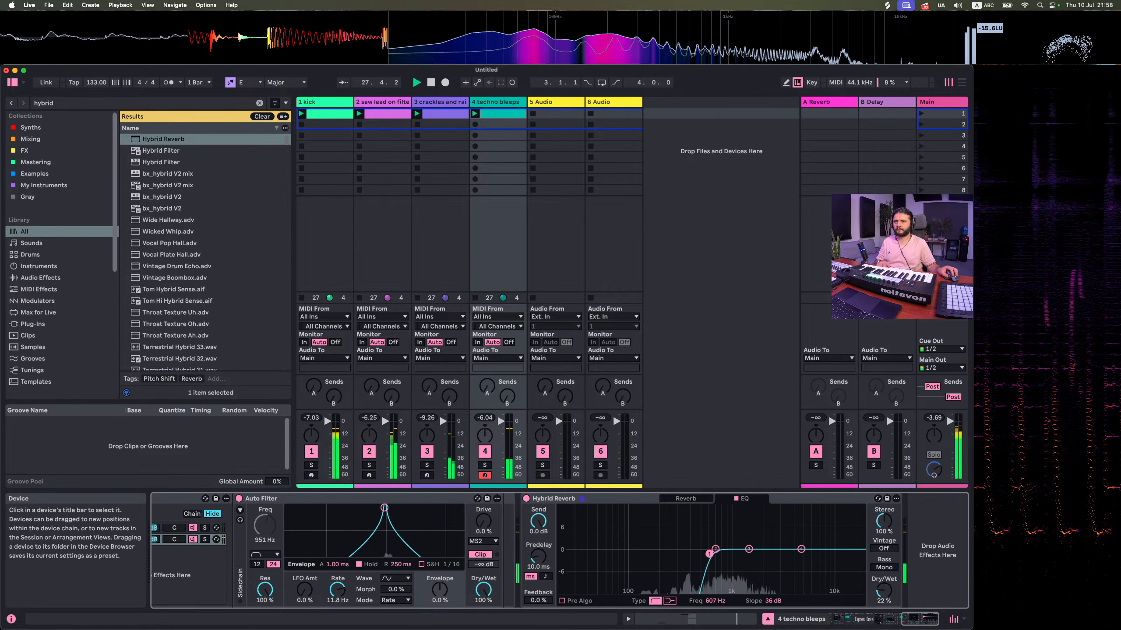
left_click(675, 502)
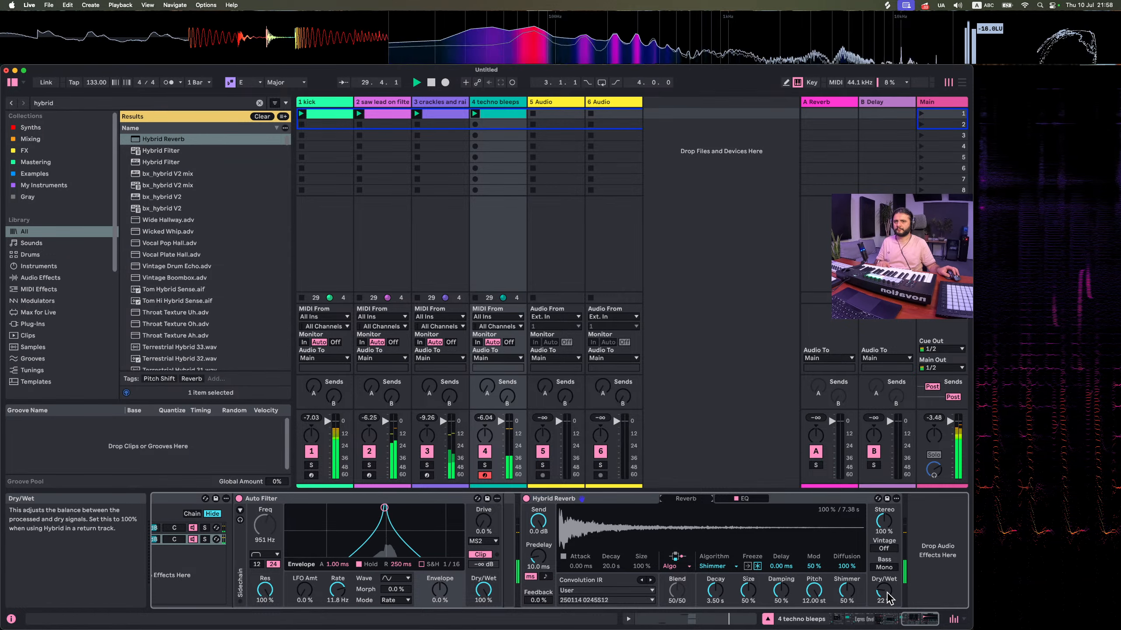
Remove Hybrid Reverb from the techno bleeps track, and search the browser for Grain Delay to add it in its place
left_click_drag(886, 594, 886, 595)
left_click(591, 496)
key("Delete")
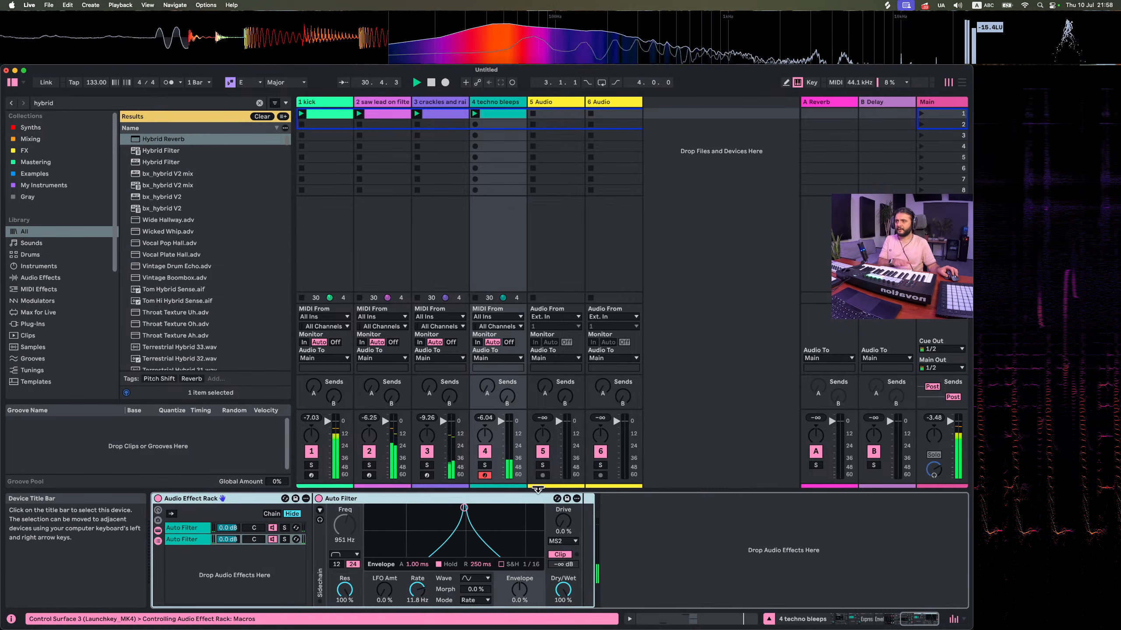
left_click(79, 107)
type("grain")
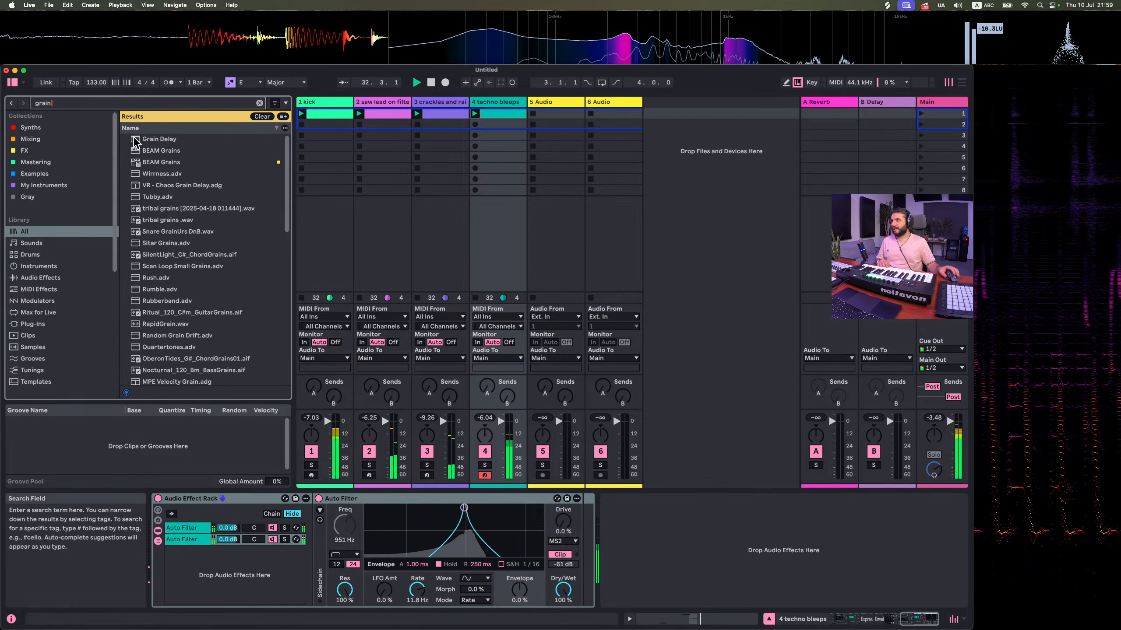
double_click(146, 139)
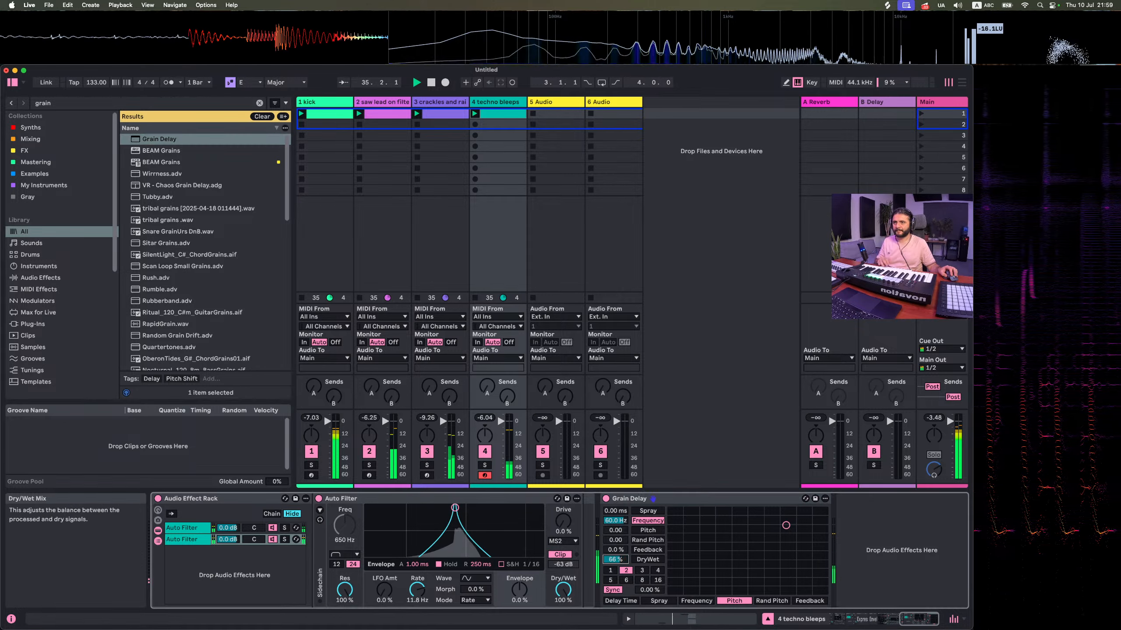
Set Grain Delay's beat division to 3, Spray to 129 ms, Pitch to 0.30, Feedback to 58% and DryWet to 34%, and lower its Frequency
left_click(642, 571)
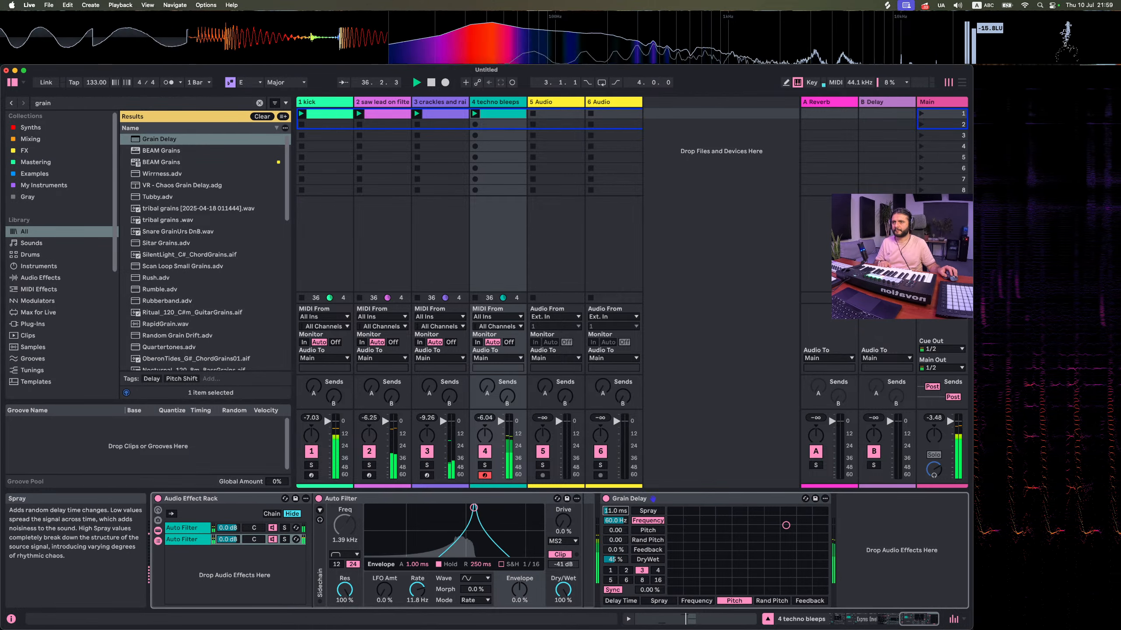
mouse_move(615, 511)
left_mouse_down()
mouse_move(613, 532)
mouse_move(616, 517)
left_mouse_up()
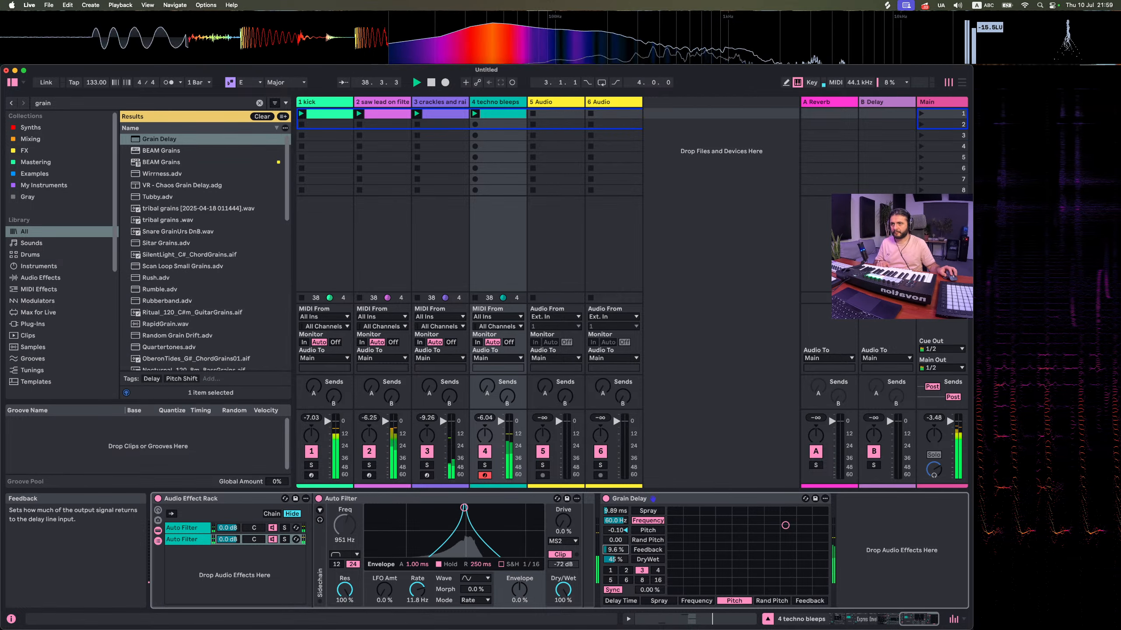
left_click_drag(618, 558, 615, 562)
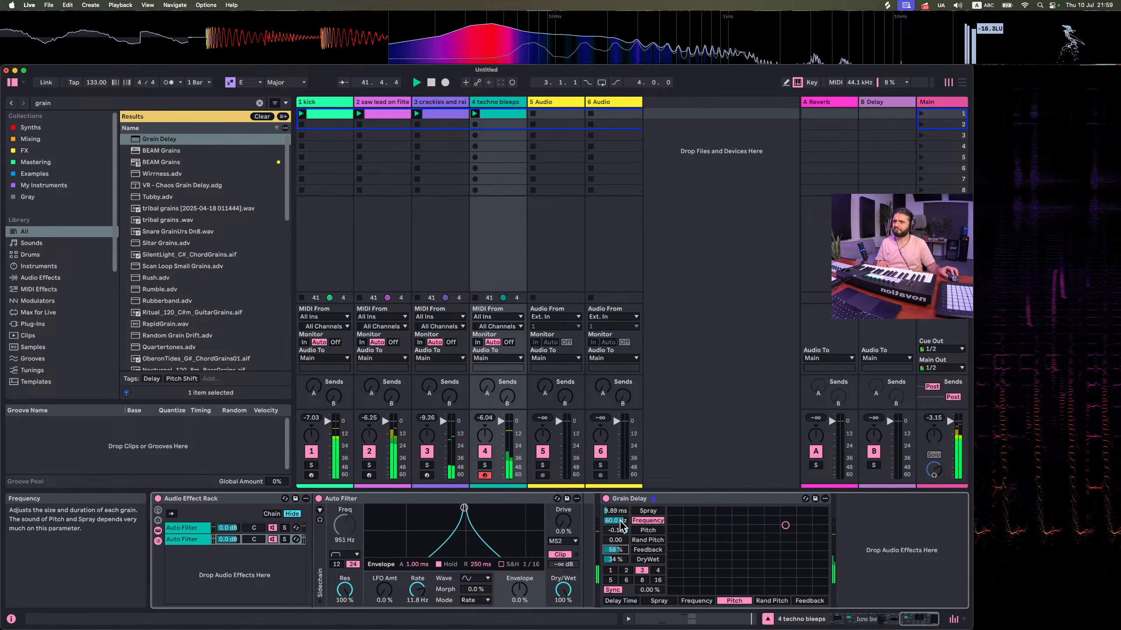
left_click(615, 531)
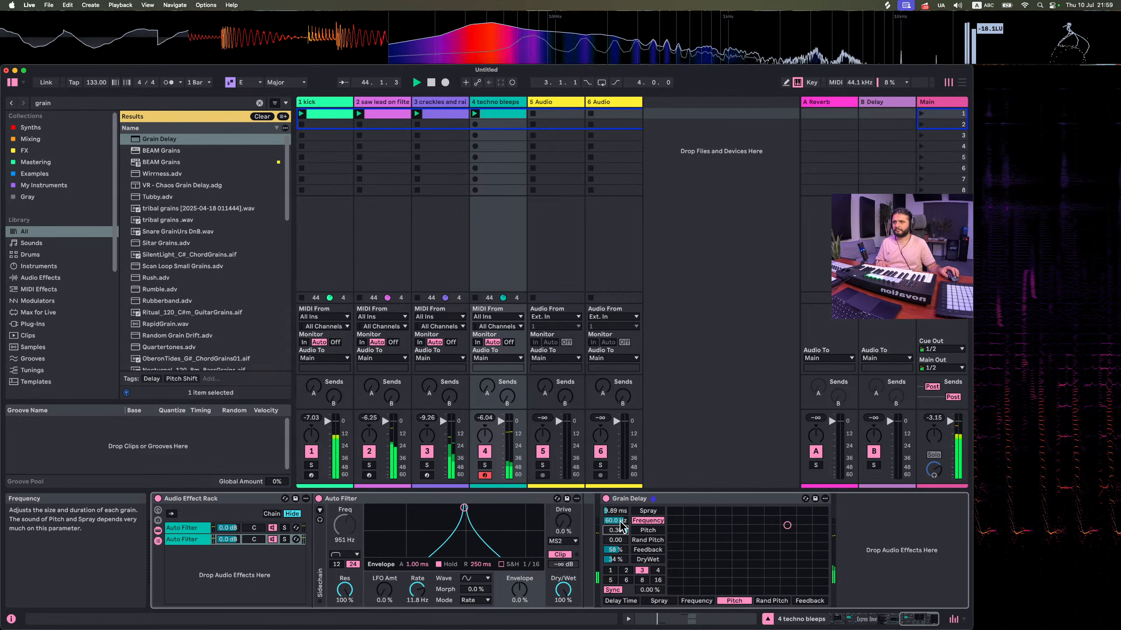
mouse_move(619, 520)
left_mouse_down()
mouse_move(620, 534)
mouse_move(617, 486)
mouse_move(617, 512)
left_mouse_up()
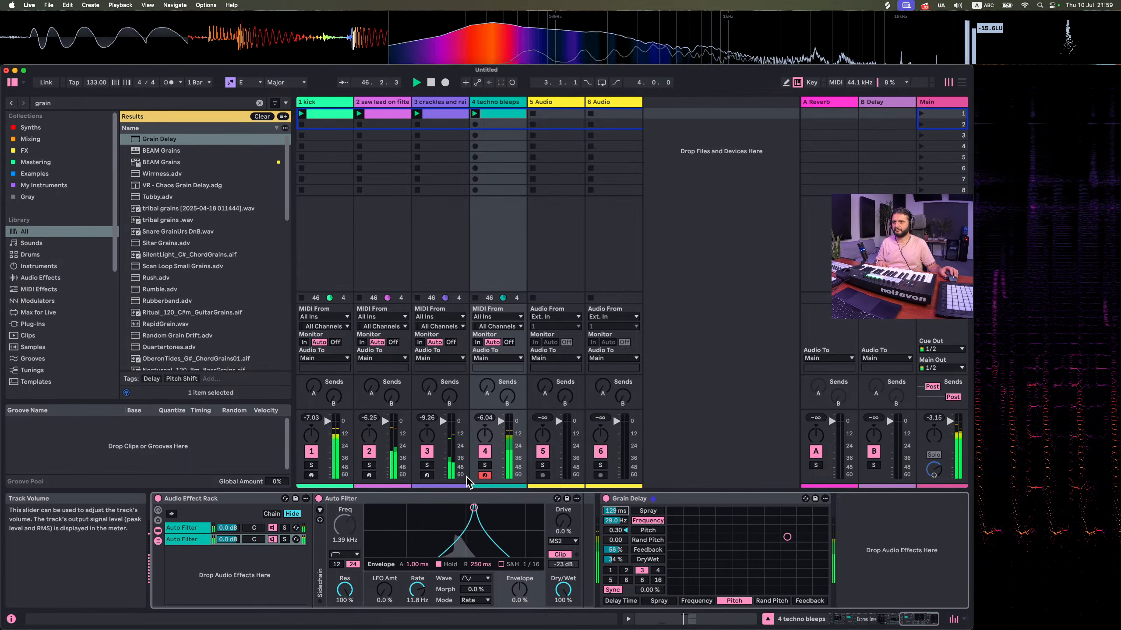
With techno bleeps temporarily soloed, switch Grain Delay to Time mode at about 35.7 ms with Feedback at 58% and DryWet at 20%
left_click(484, 465)
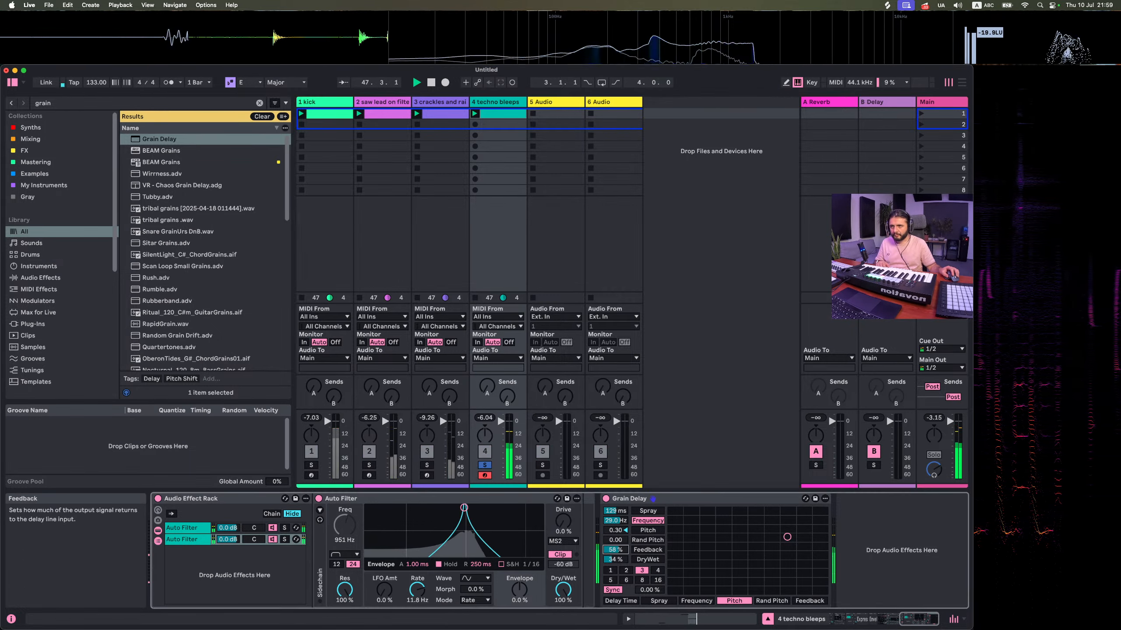
left_click(611, 571)
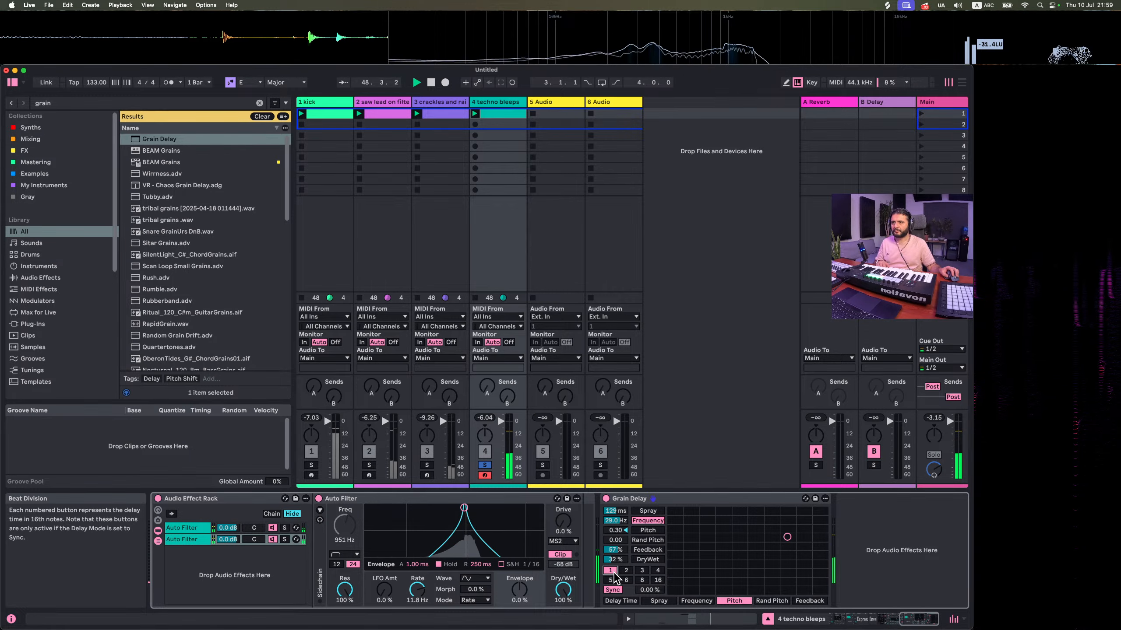
left_click(612, 590)
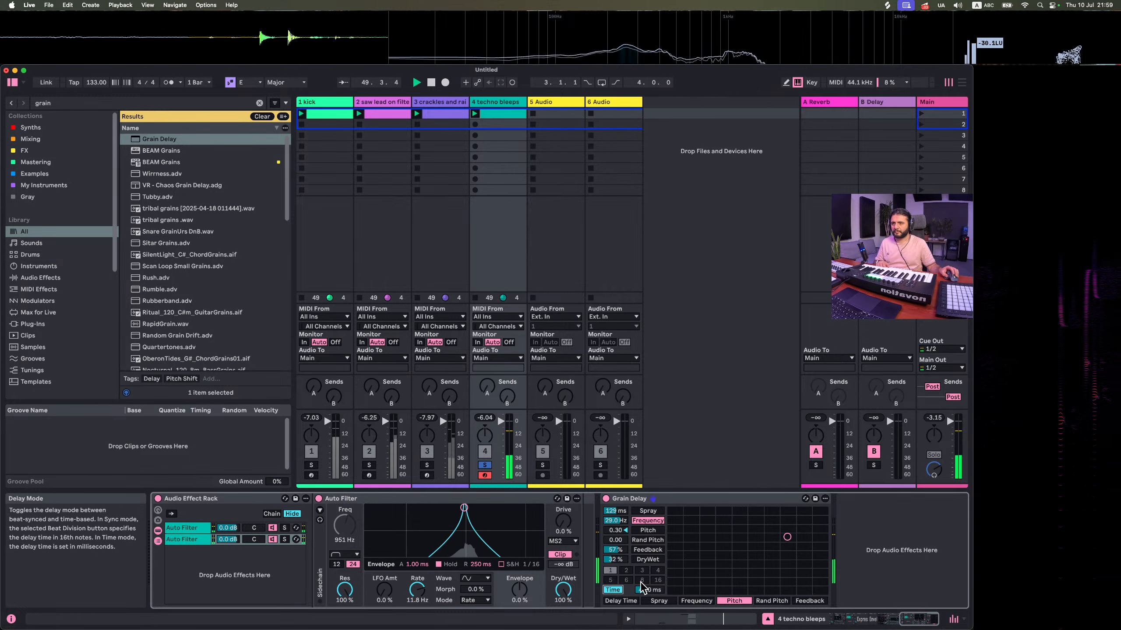
left_click_drag(646, 590, 646, 594)
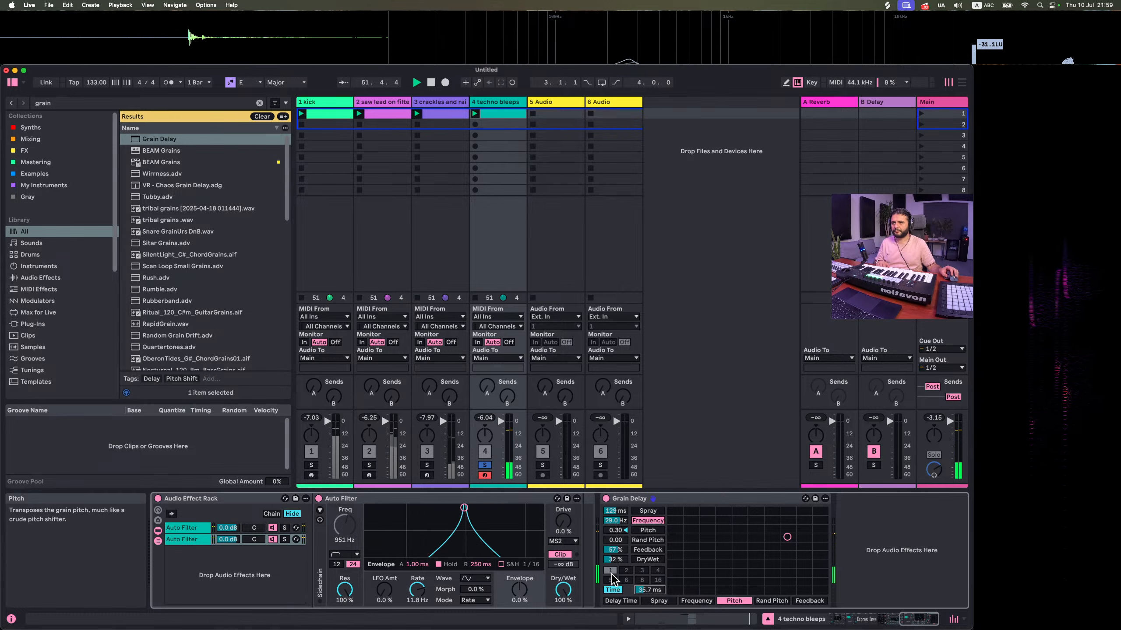
mouse_move(612, 559)
left_mouse_down()
mouse_move(611, 549)
mouse_move(611, 561)
left_mouse_up()
left_click(611, 550)
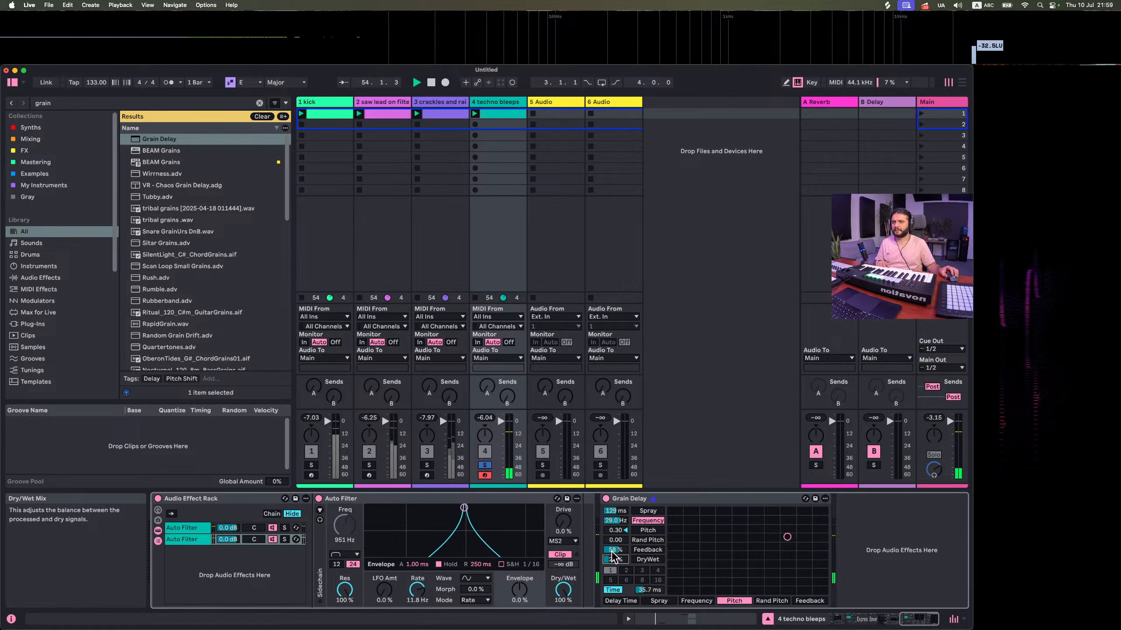
left_click(485, 465)
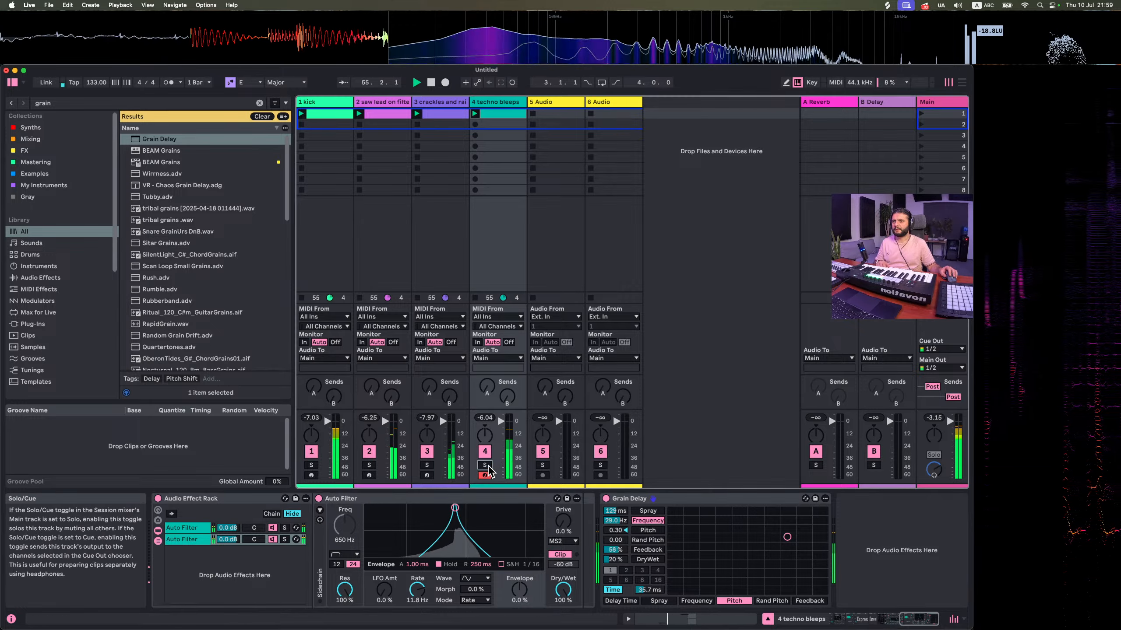
Search the browser for "space" and add SpaceBlender after Grain Delay on the techno bleeps track
scroll(270, 581, "left", 15)
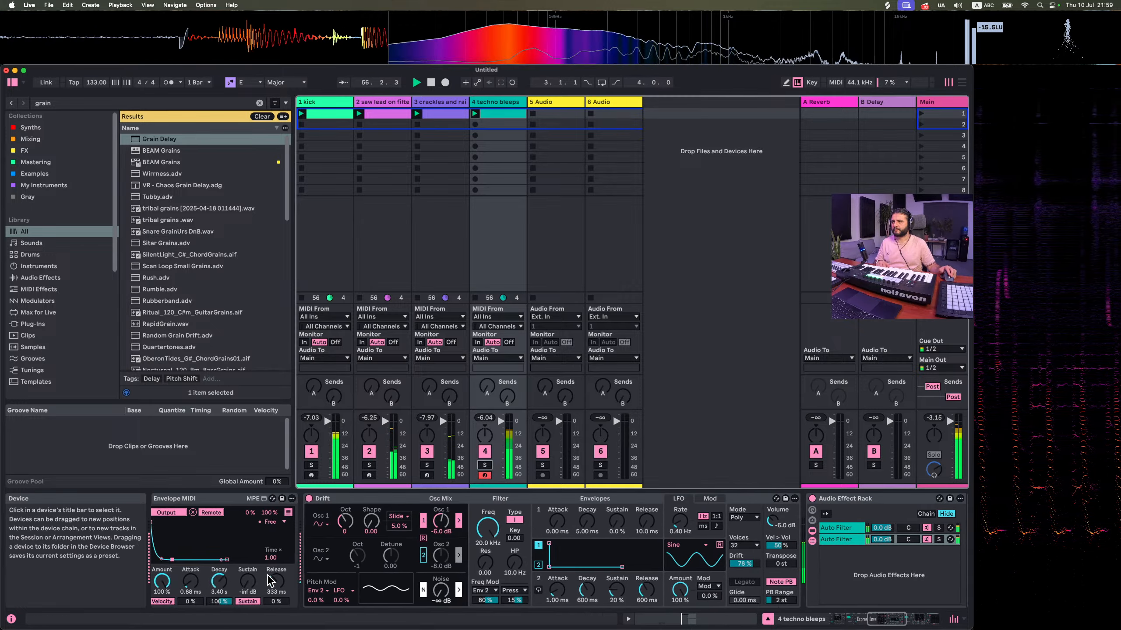
scroll(270, 582, "right", 15)
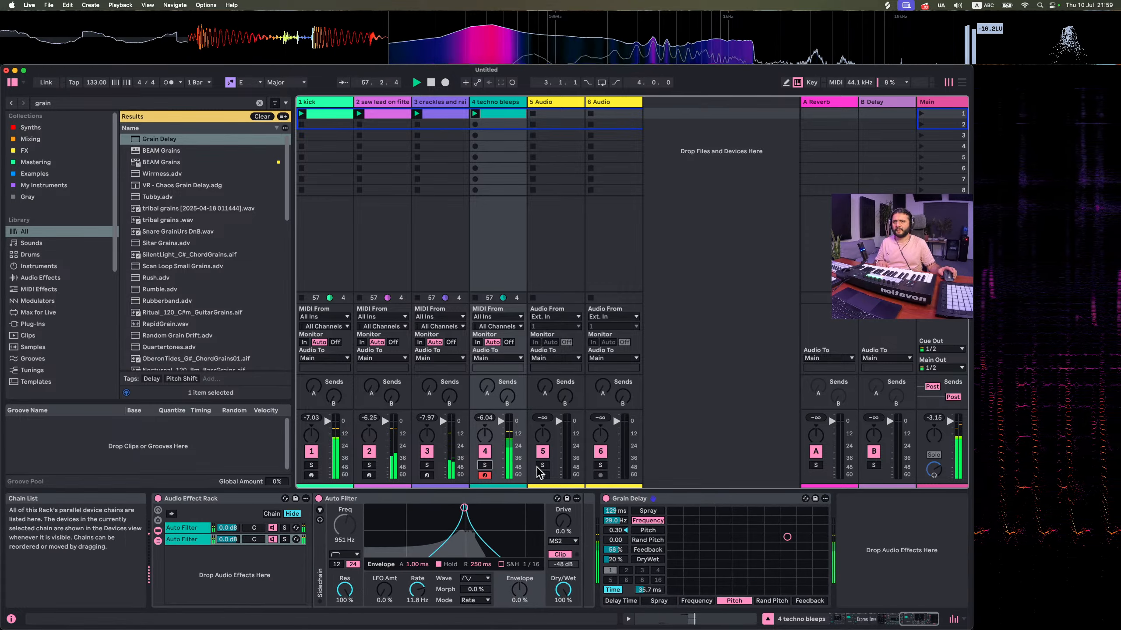
left_click(110, 102)
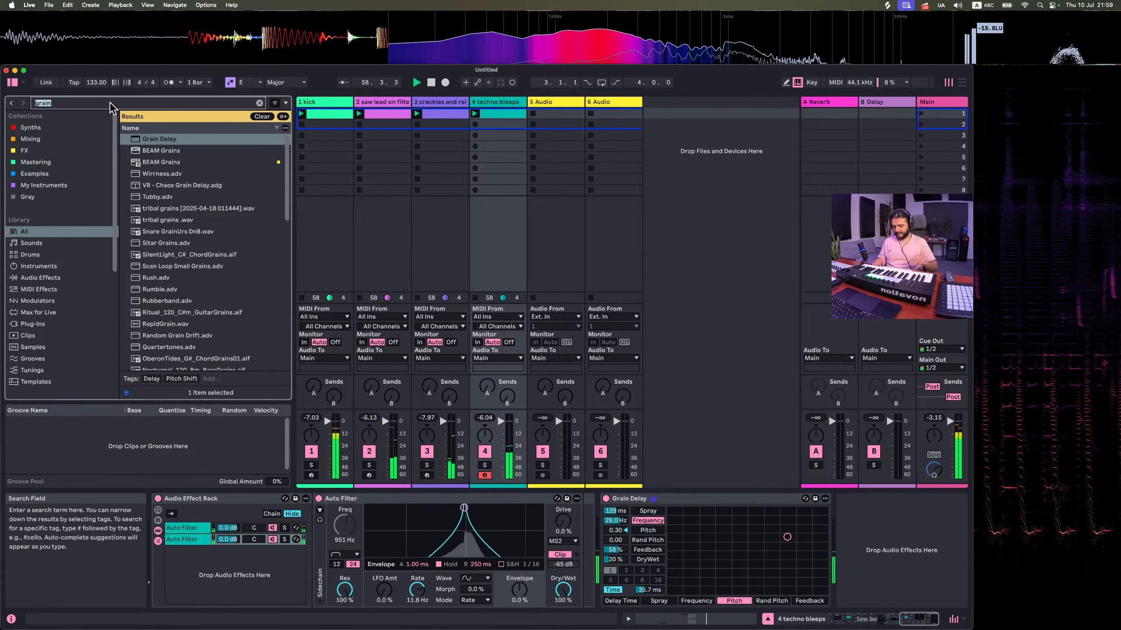
type("space")
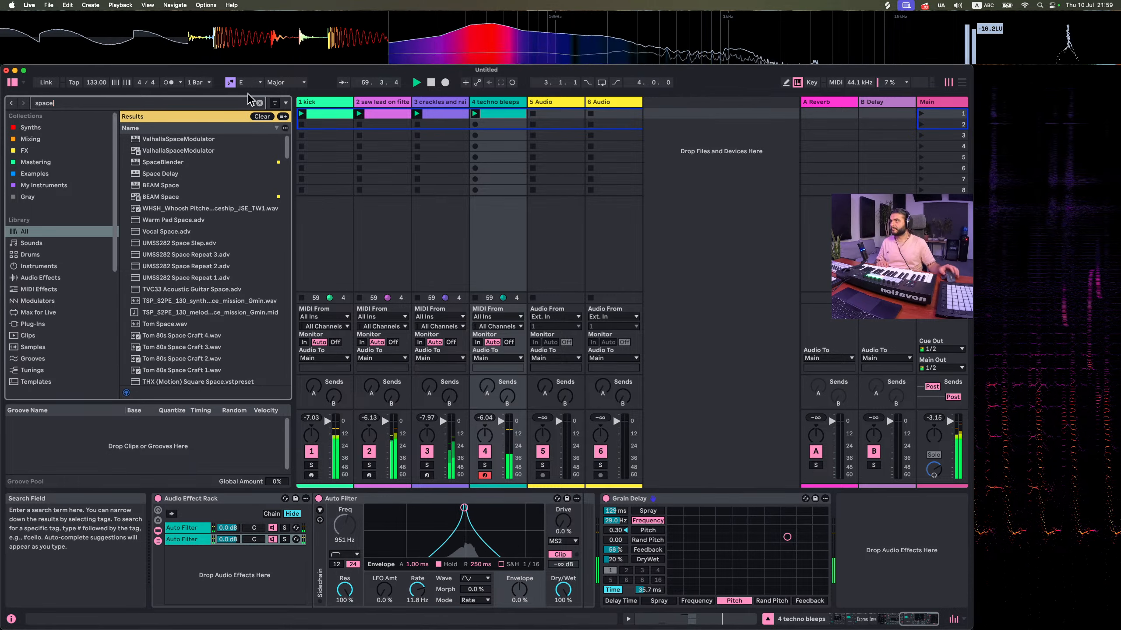
double_click(182, 162)
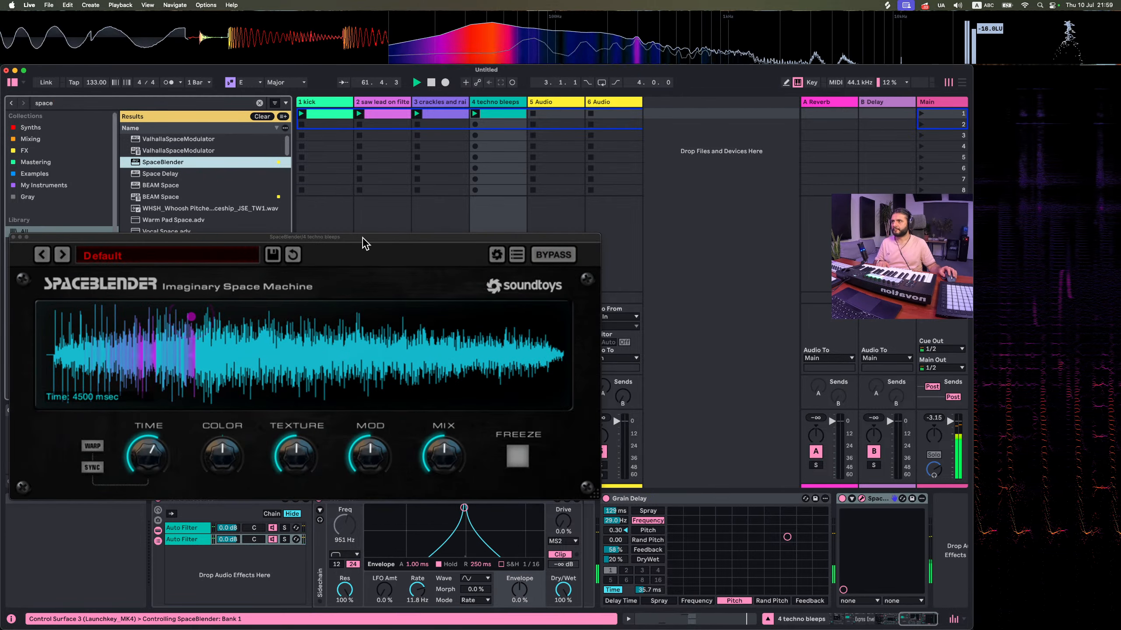
left_click_drag(362, 242, 485, 205)
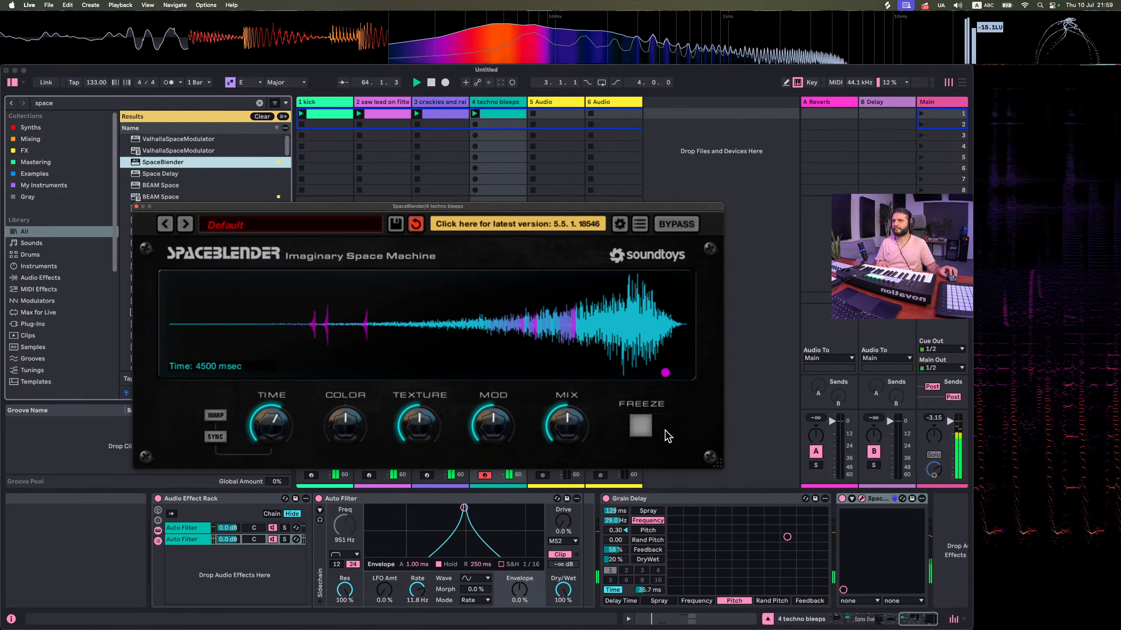
Move SpaceBlender's envelope peak to the very start of the reverb shape and lower its Mix
left_click_drag(570, 423, 571, 451)
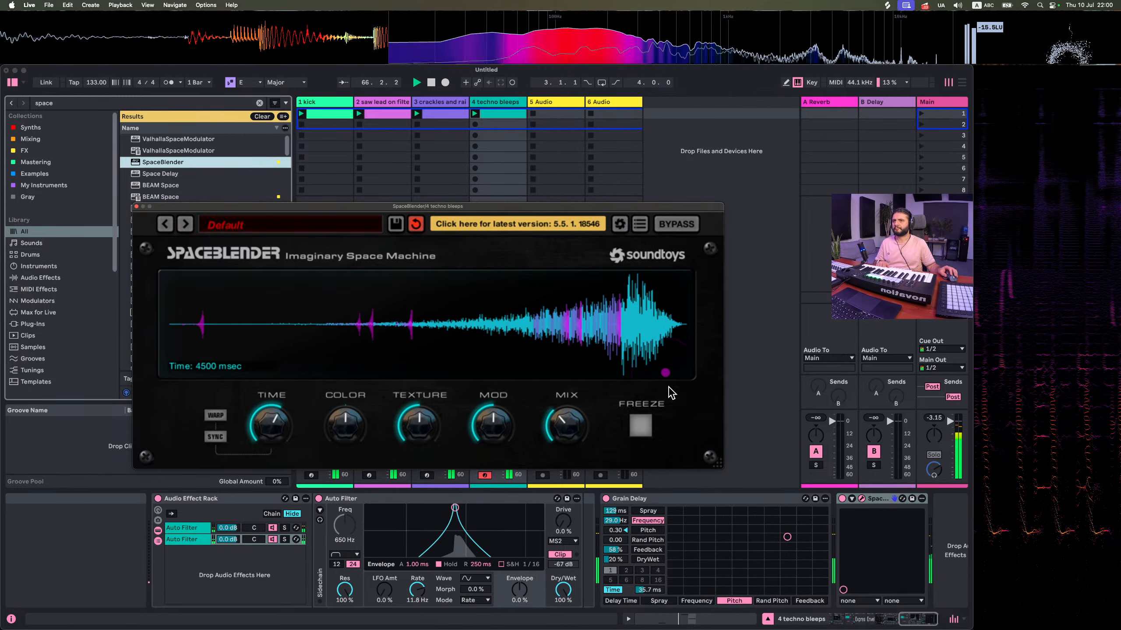
left_click_drag(668, 376, 174, 373)
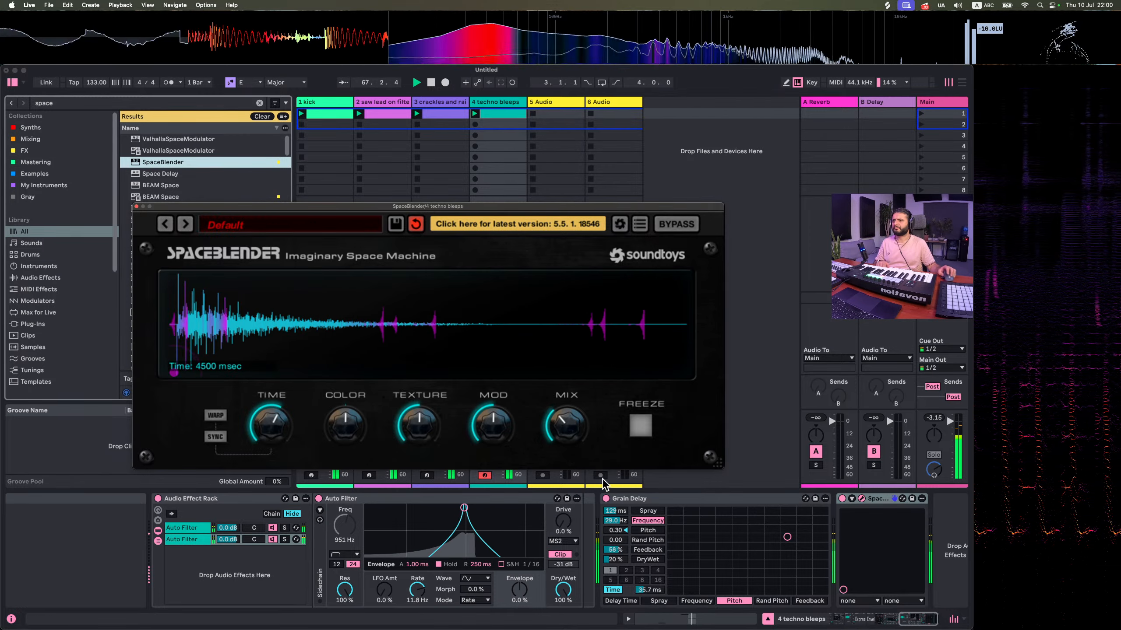
left_click_drag(585, 429, 509, 446)
Set SpaceBlender's Time to 1518 msec, raise its Color and turn Texture to minimum, and close the plug-in window
left_click_drag(267, 425, 263, 453)
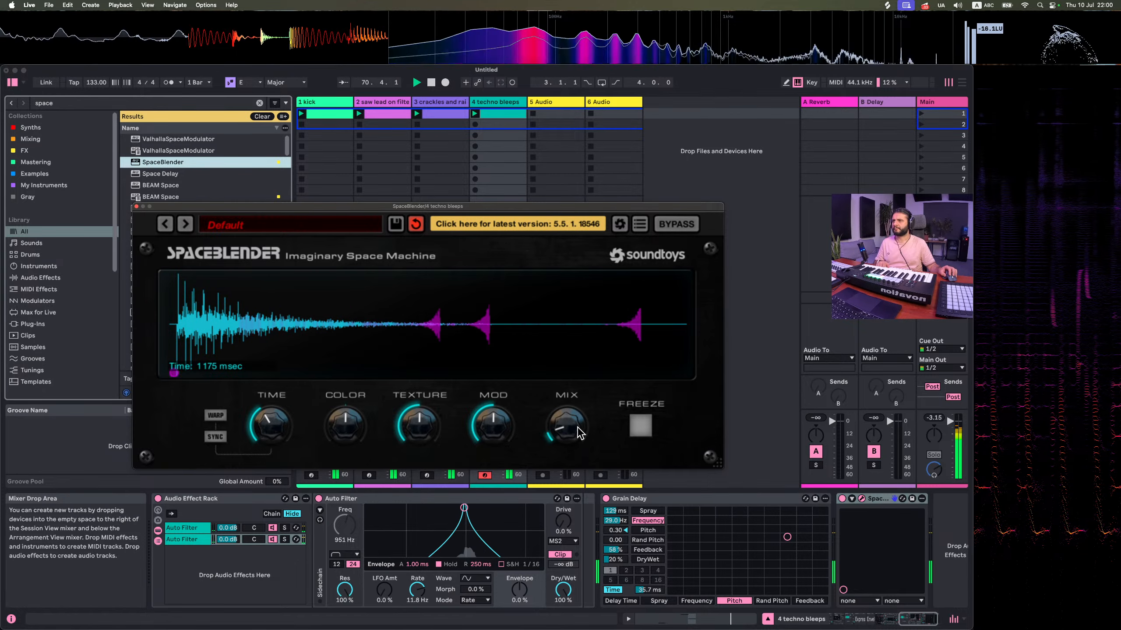
left_click_drag(267, 430, 273, 398)
left_click_drag(339, 422, 376, 327)
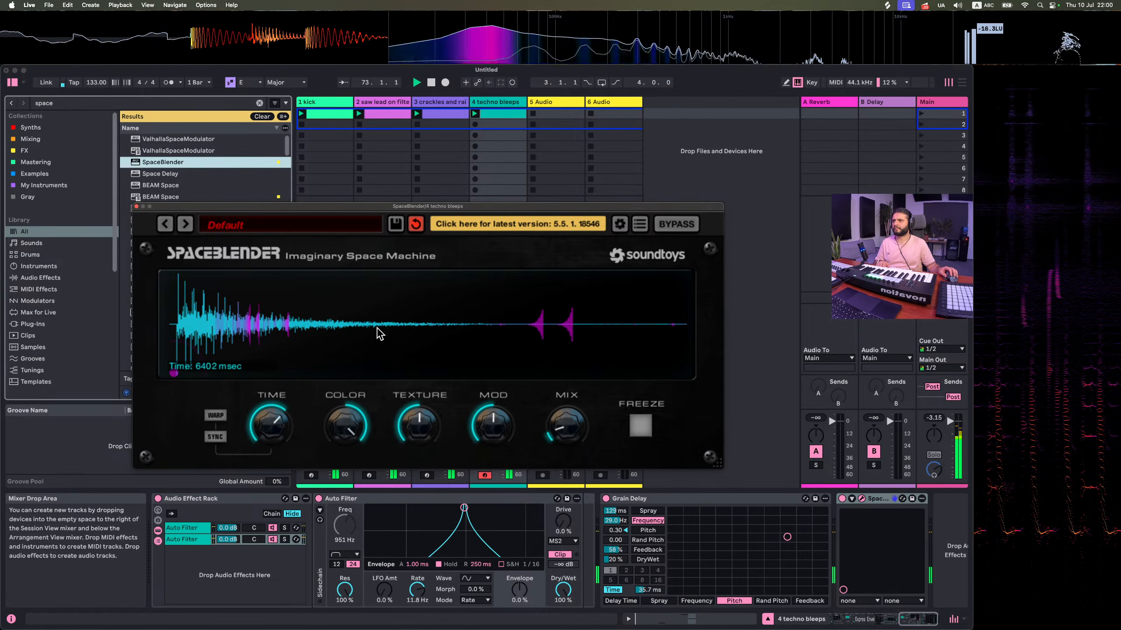
left_click_drag(415, 437, 416, 463)
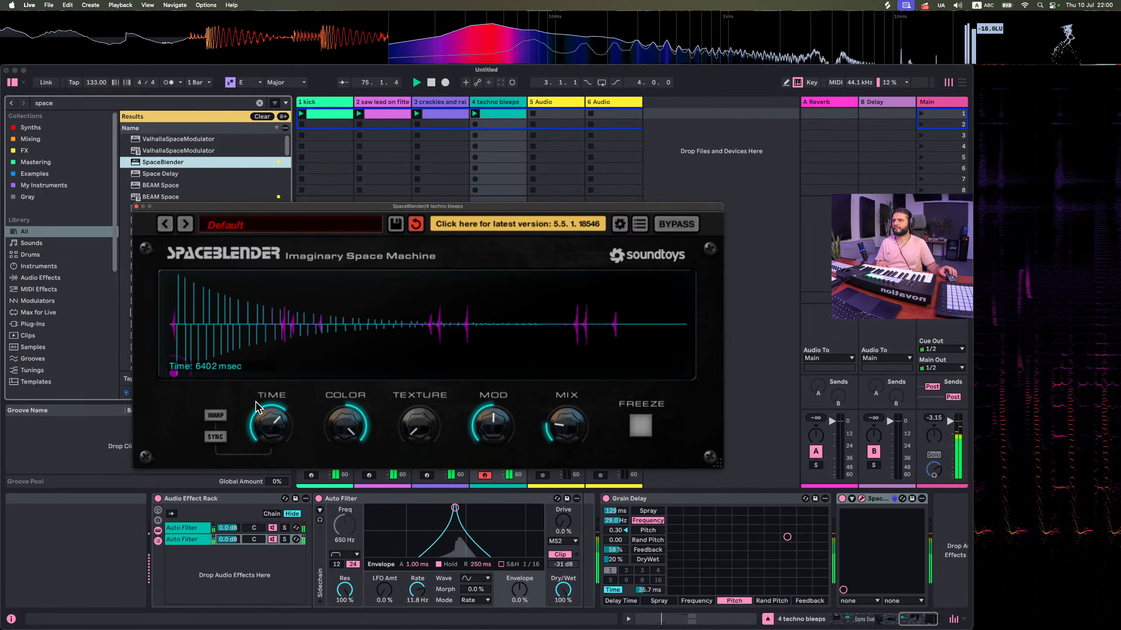
left_click_drag(256, 401, 256, 421)
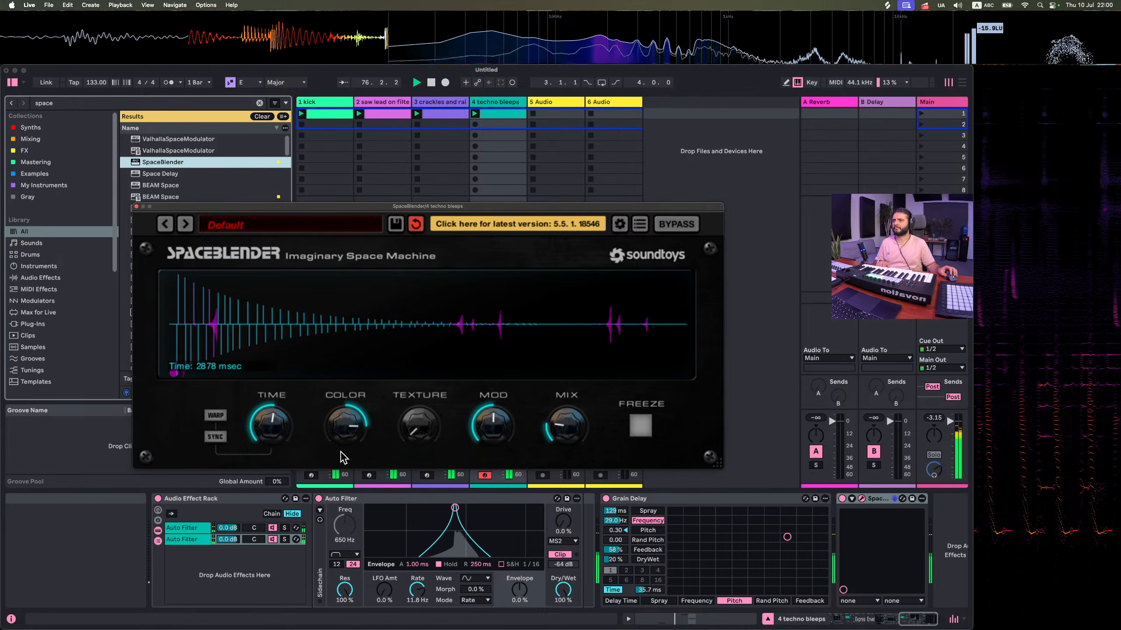
left_click_drag(294, 437, 245, 455)
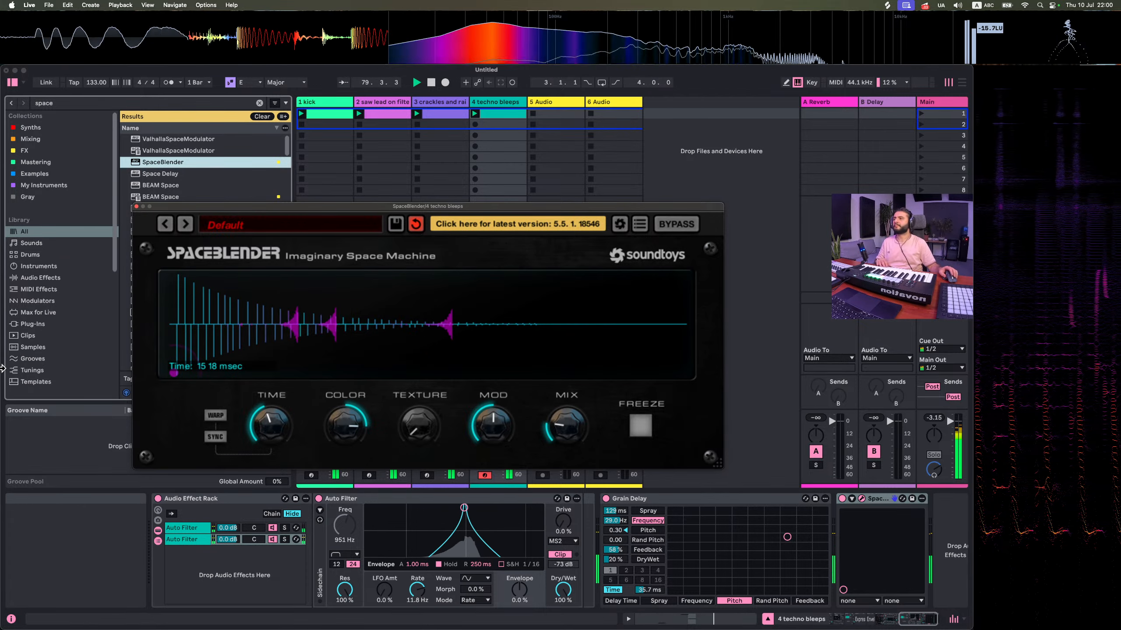
left_click(136, 206)
Lower Grain Delay's DryWet to 14%
scroll(680, 542, "right", 2)
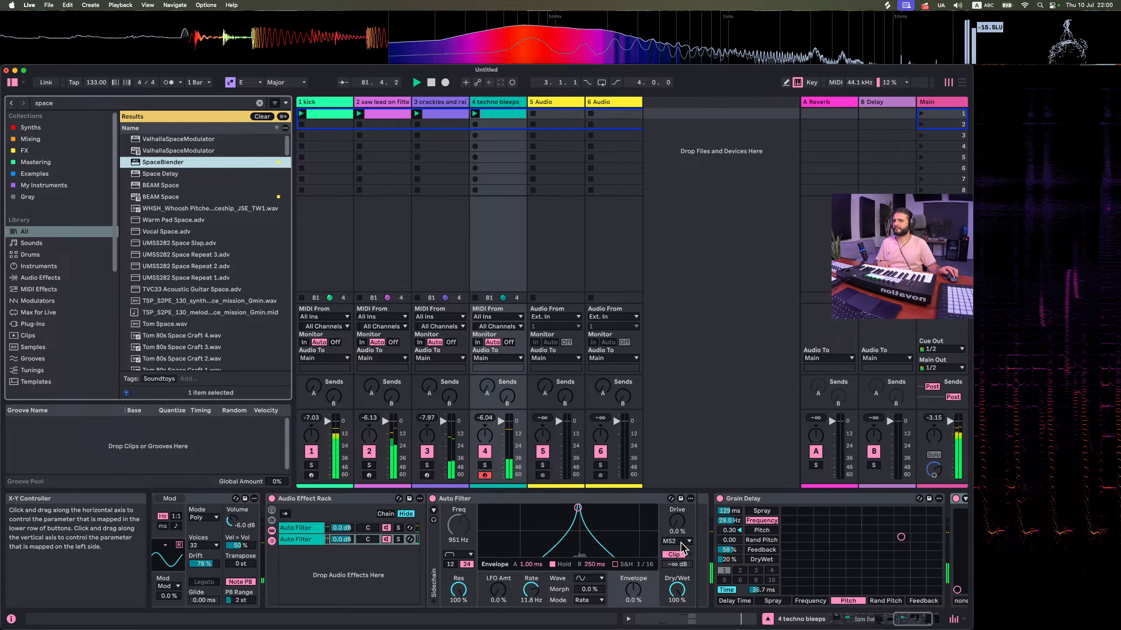
scroll(680, 541, "left", 5)
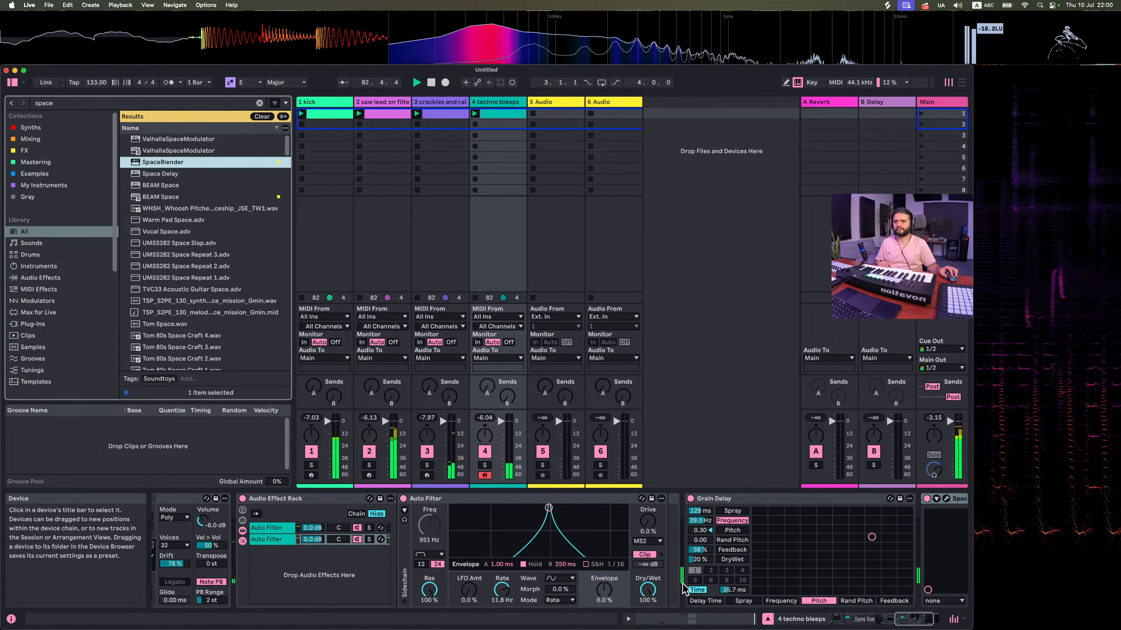
left_click_drag(699, 559, 699, 562)
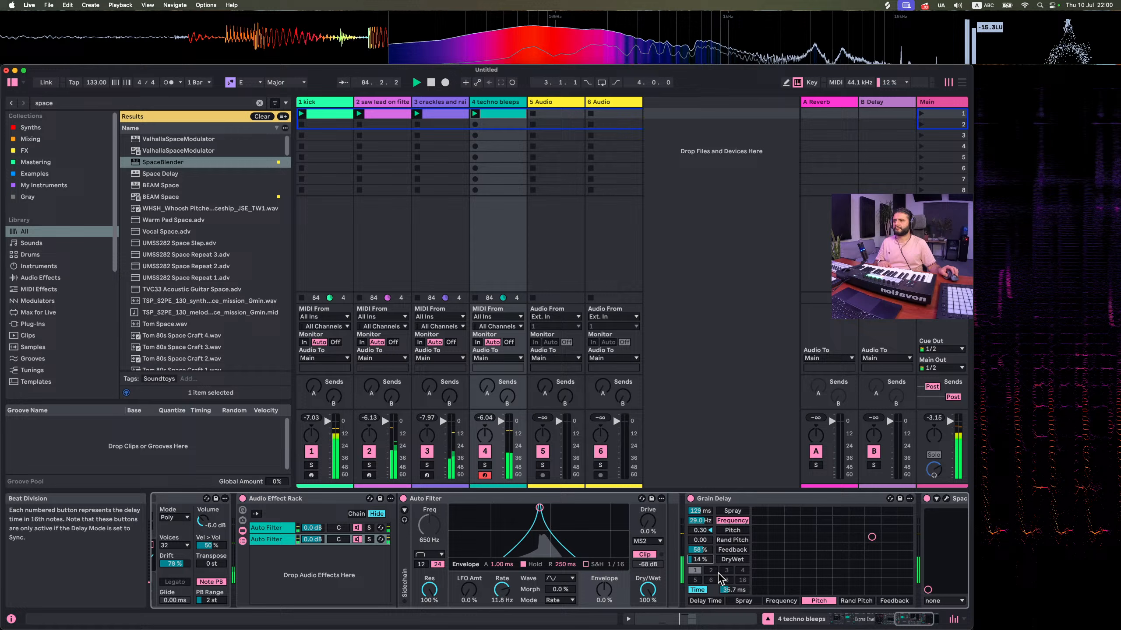
Insert a new MIDI track after techno bleeps and clear the browser search
right_click(498, 102)
left_click(534, 207)
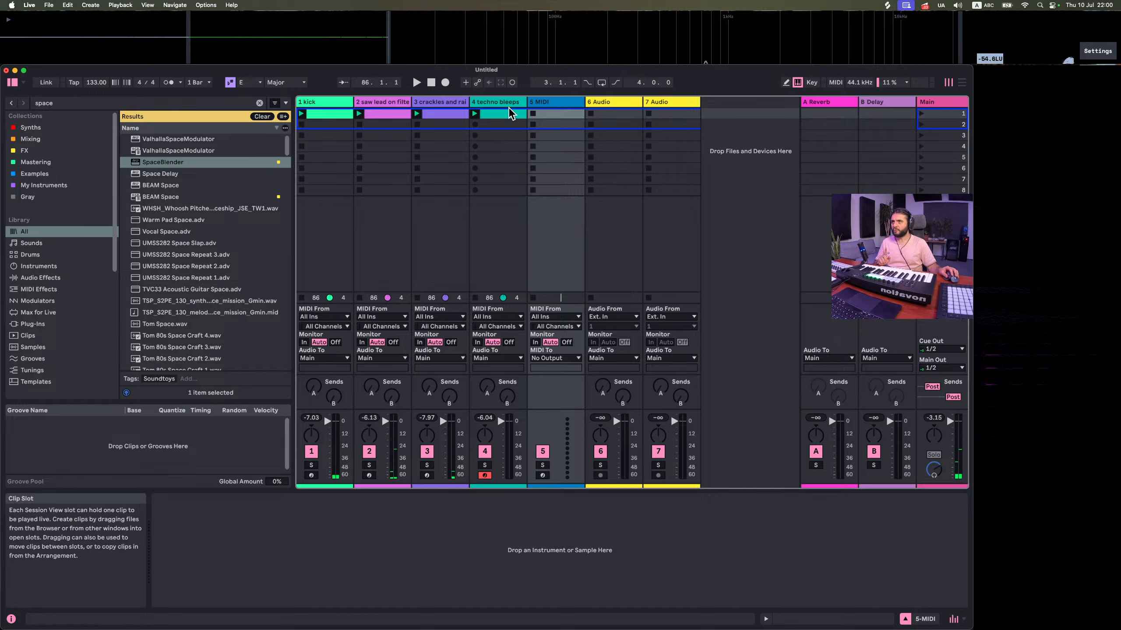
left_click(259, 103)
Load Drift on the empty MIDI track and set Envelope 1 to 0 ms attack, 5 ms decay, 0% sustain and 10 ms release
left_click(499, 102)
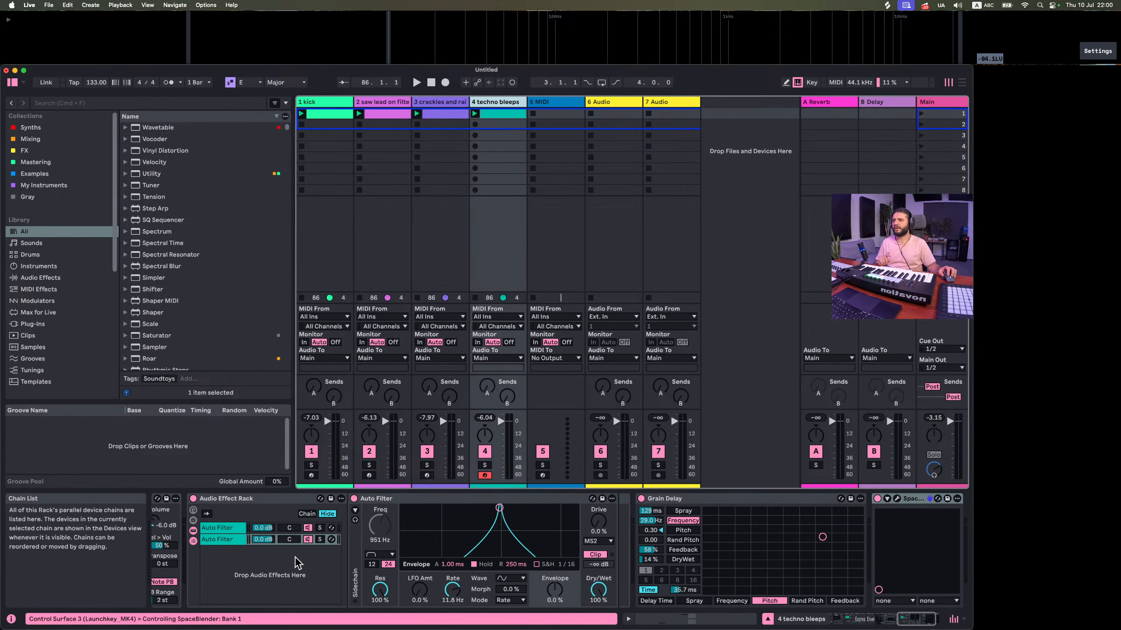
scroll(292, 563, "left", 10)
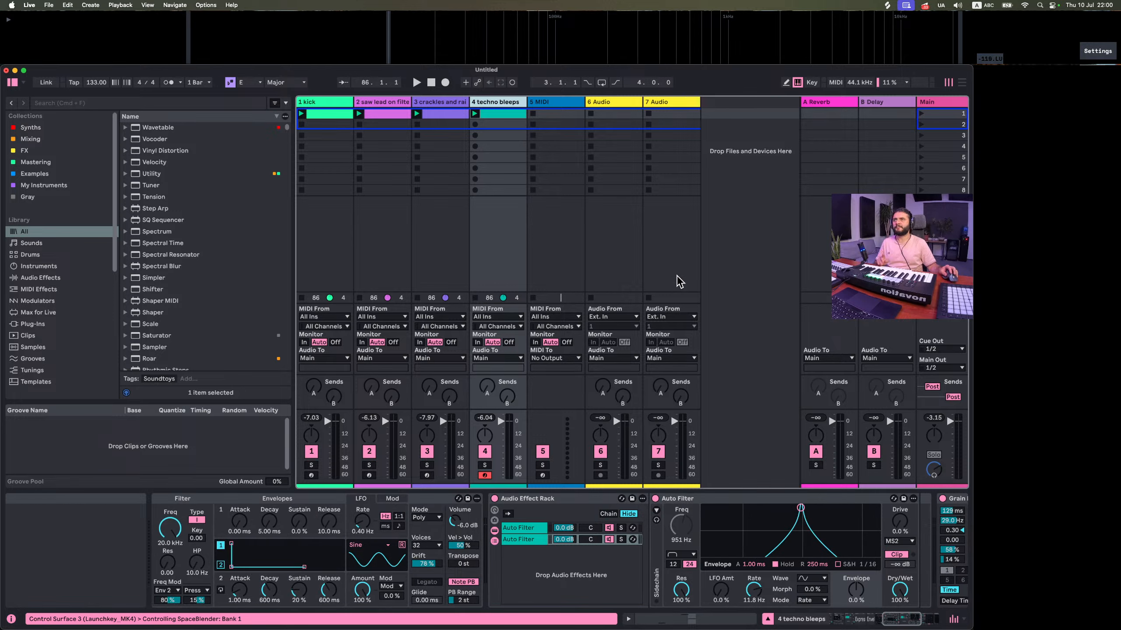
left_click(556, 102)
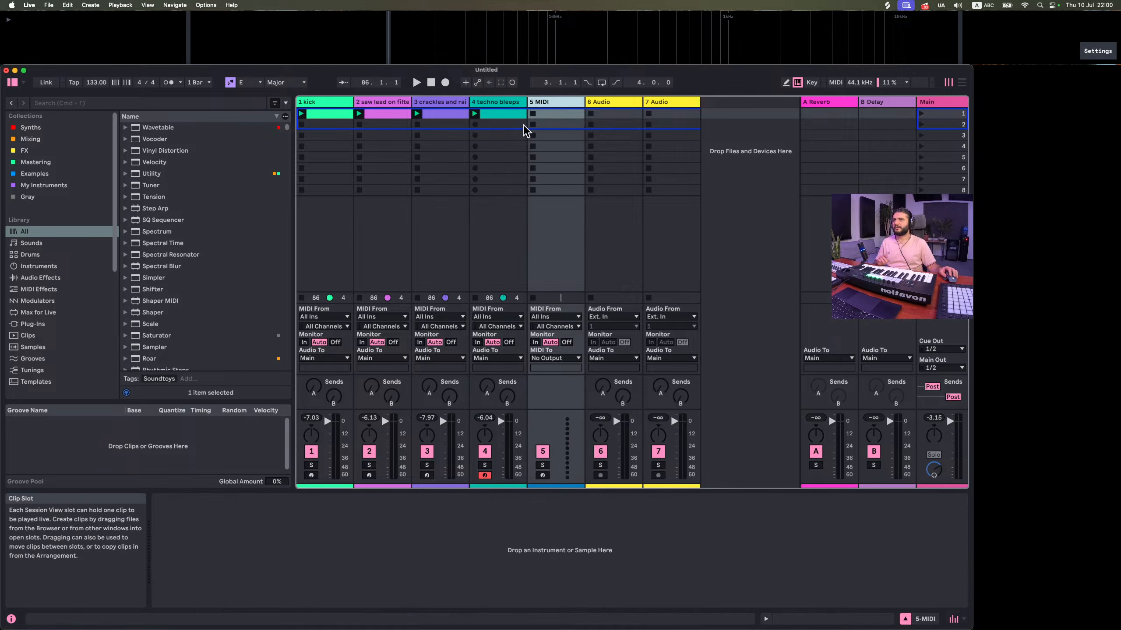
left_click(118, 114)
type("drift")
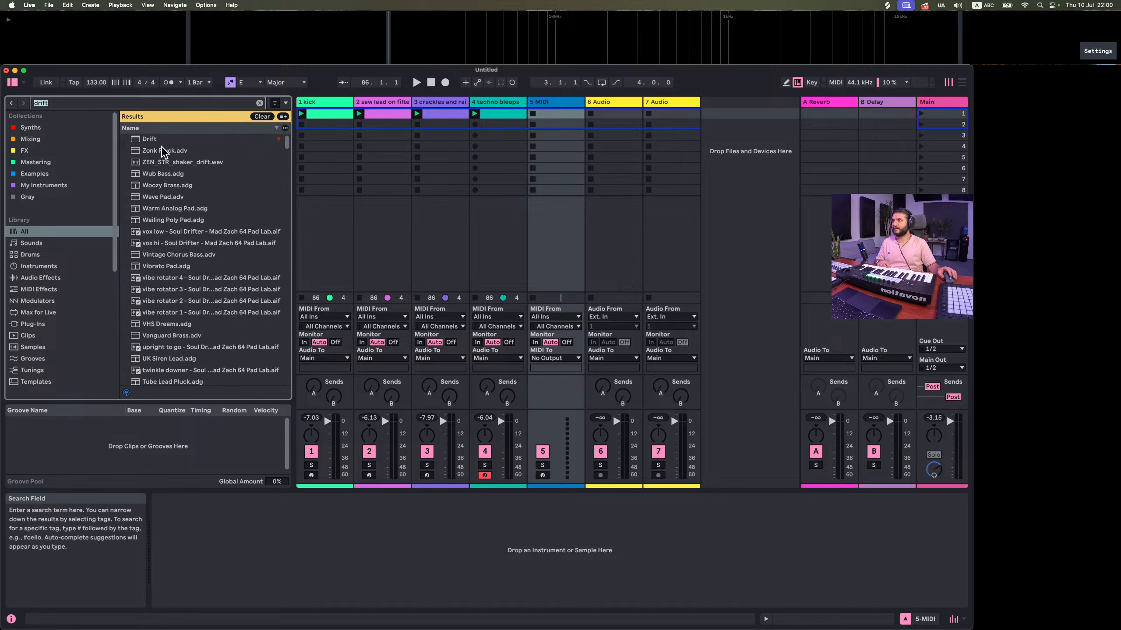
key("Down")
key("Return")
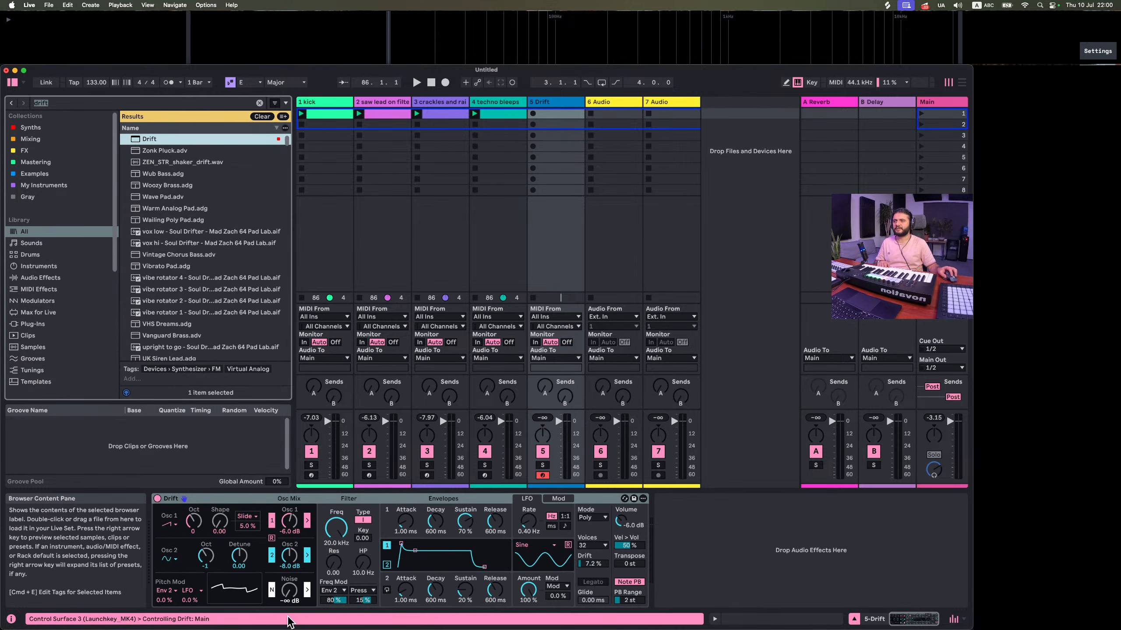
left_click_drag(406, 521, 430, 570)
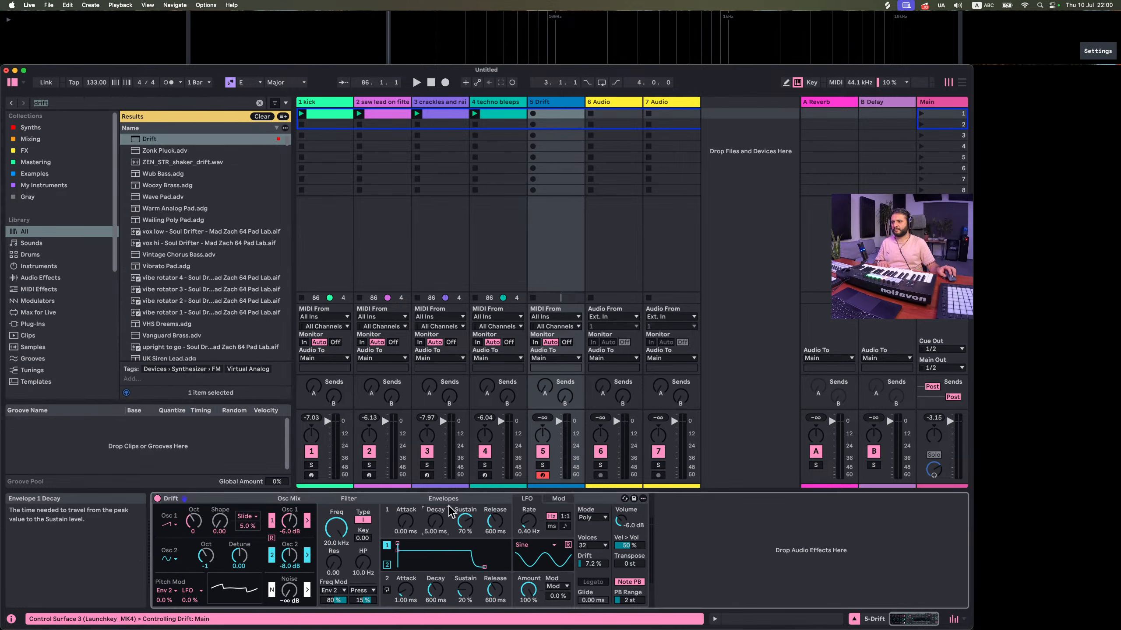
left_click_drag(470, 529, 494, 569)
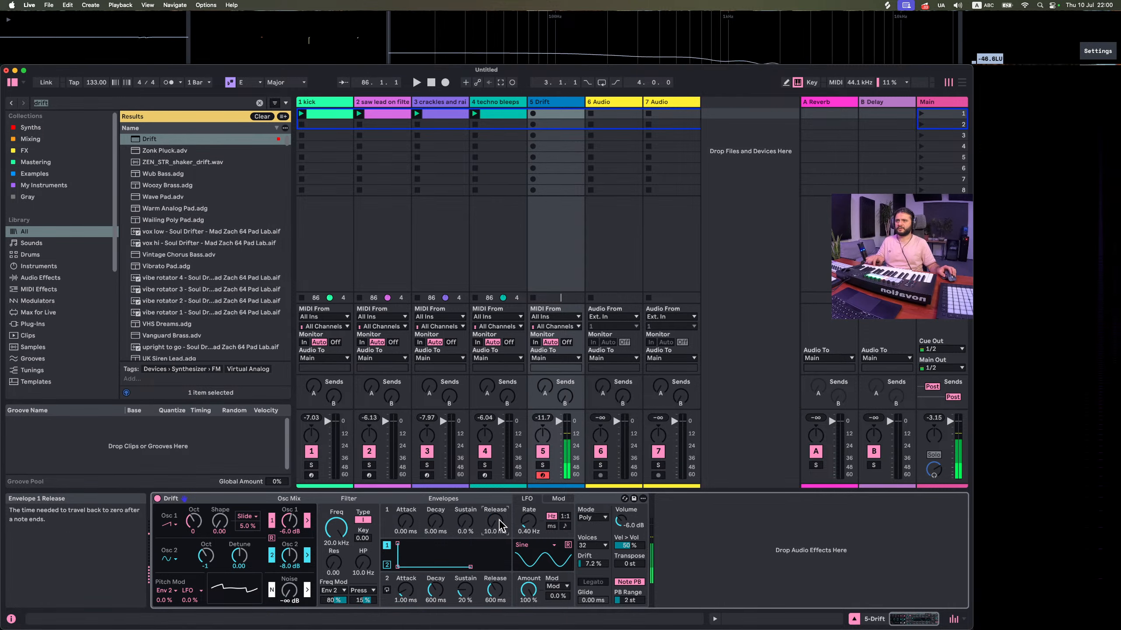
Add an Auto Filter after Drift and set it to Band-pass with the MS2 circuit
left_click(52, 105)
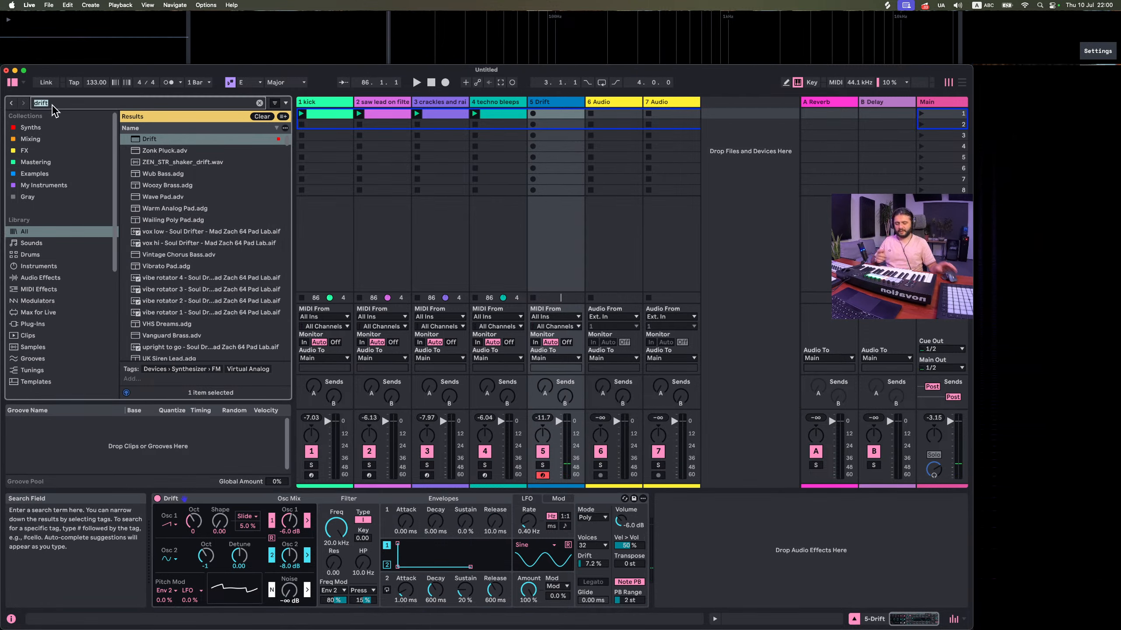
type("auto filter")
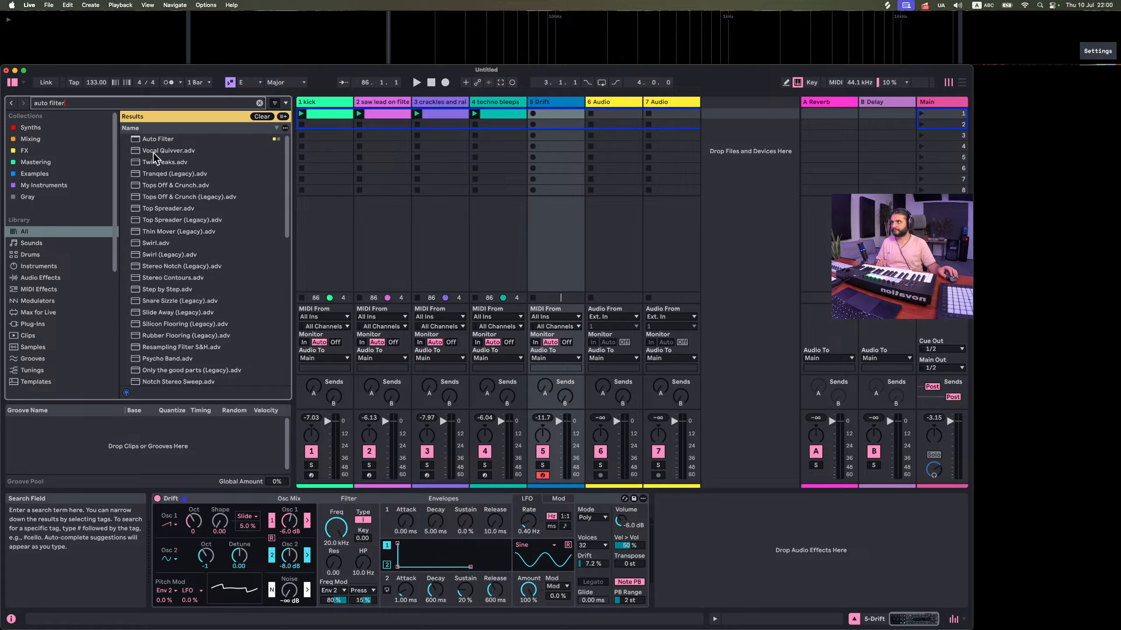
key("Down")
key("Return")
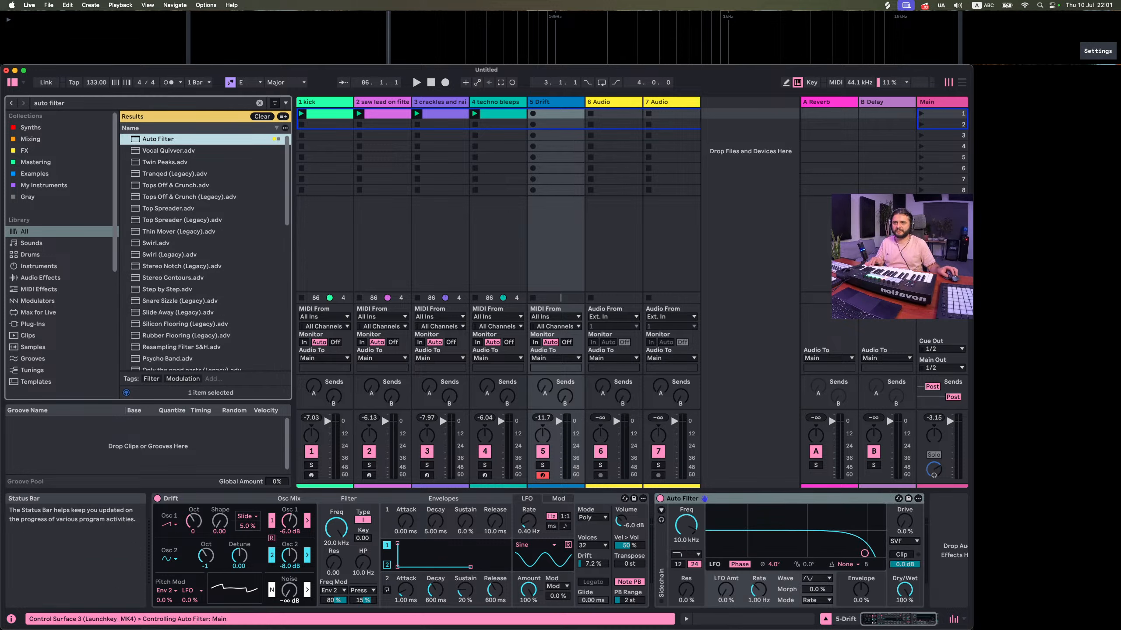
left_click(689, 556)
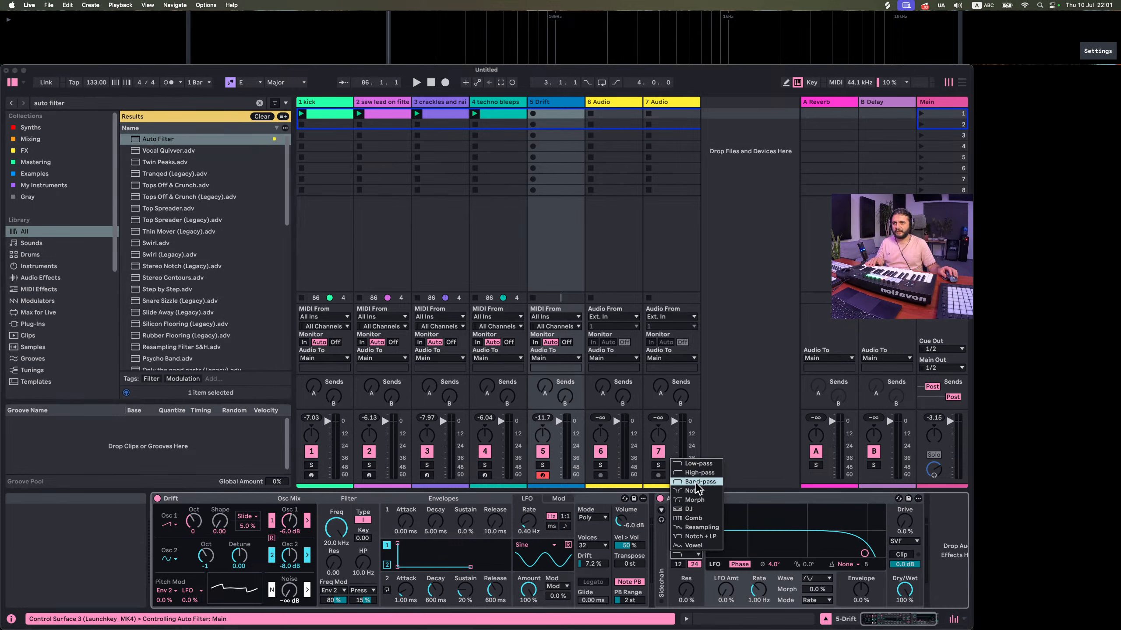
left_click(696, 483)
left_click(904, 541)
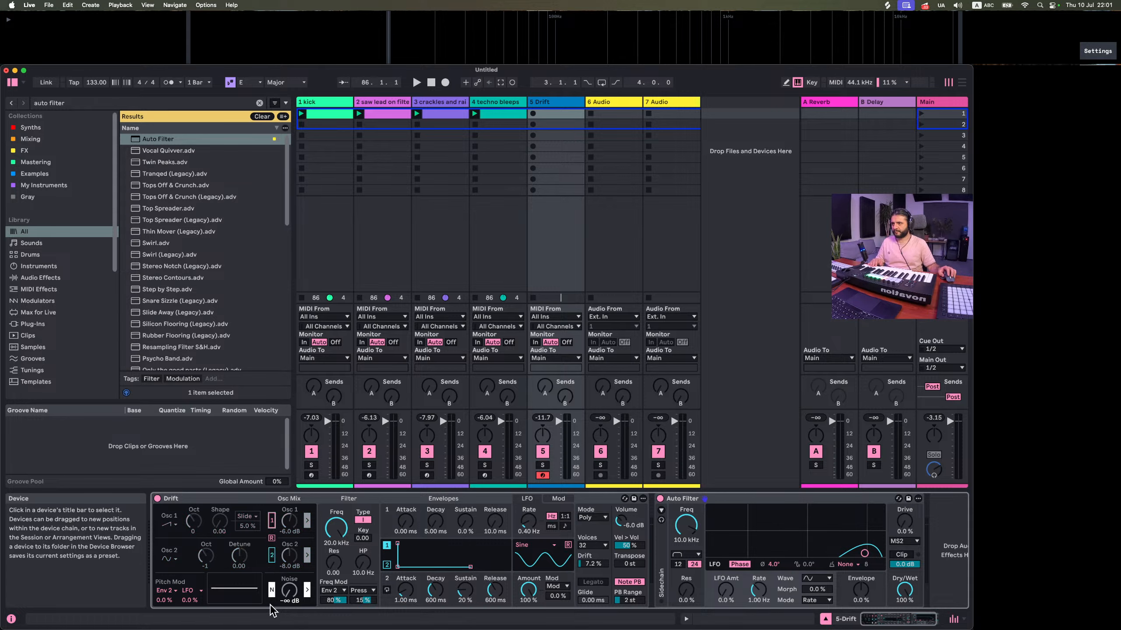
Set Drift's noise to 6.0 dB and Envelope 1 decay to 1.74 s, and tune Auto Filter to 444 Hz with 100% resonance
left_click_drag(289, 590, 289, 582)
left_click_drag(435, 523, 464, 525)
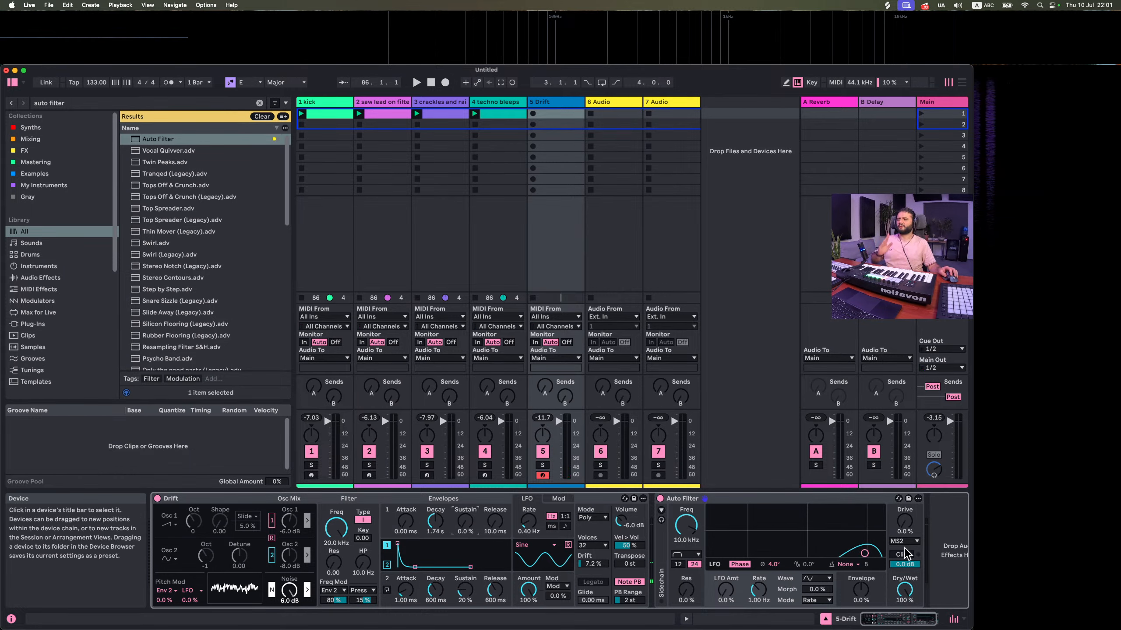
left_click_drag(864, 553, 787, 507)
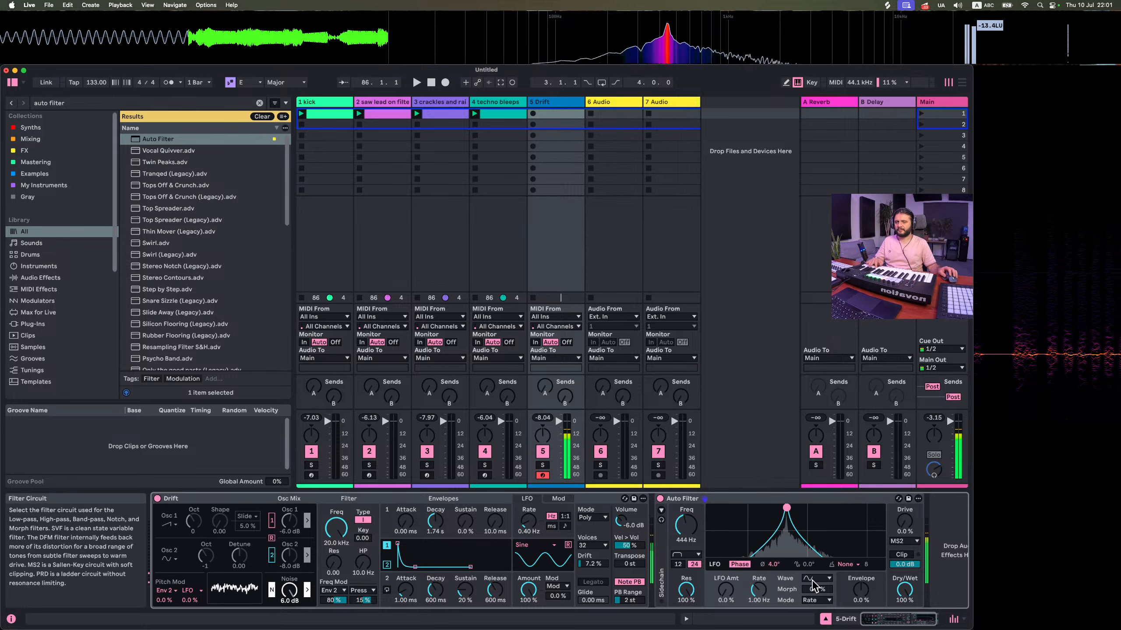
Try Auto Filter's DFM circuit with resonance lowered to 68%, and return to the MS2 circuit
left_click(903, 541)
left_click(902, 567)
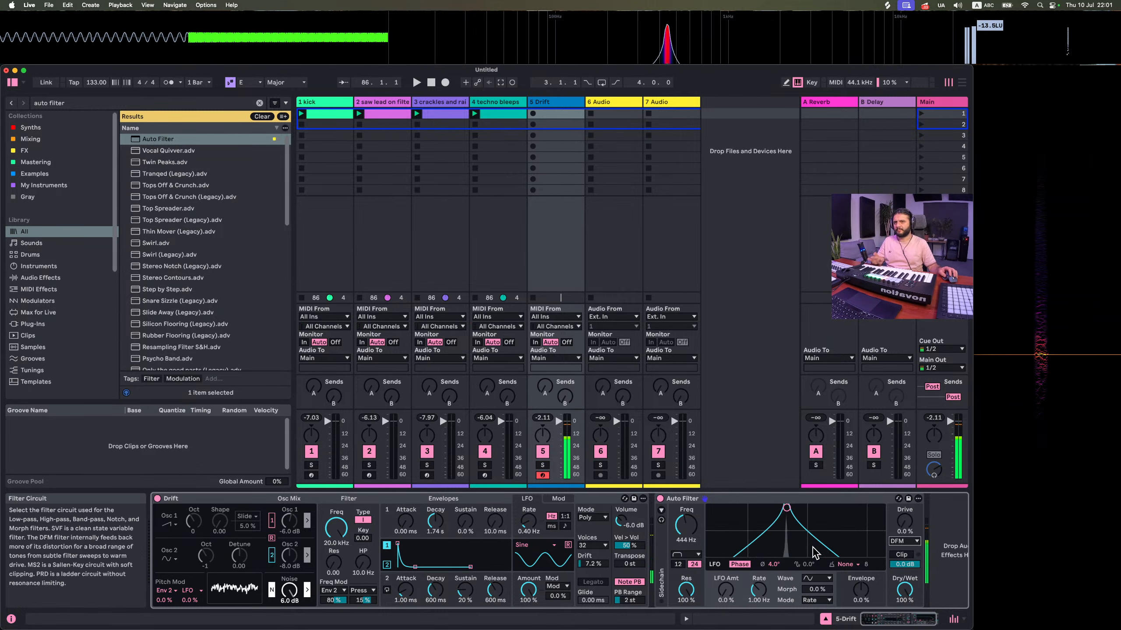
left_click_drag(786, 508, 787, 523)
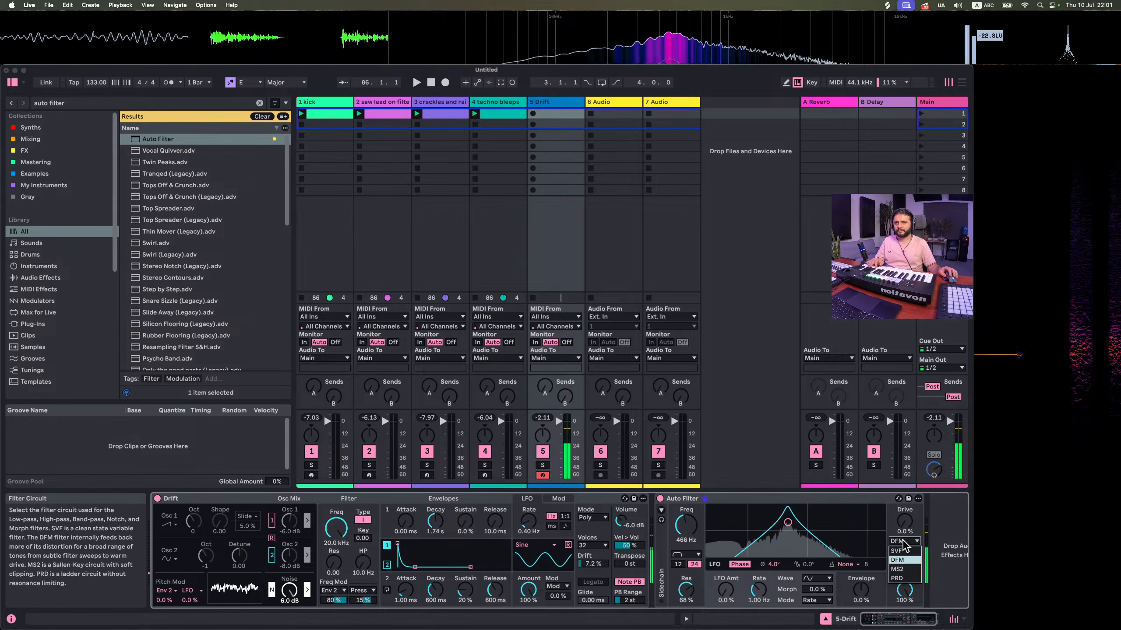
left_click(903, 541)
left_click(897, 570)
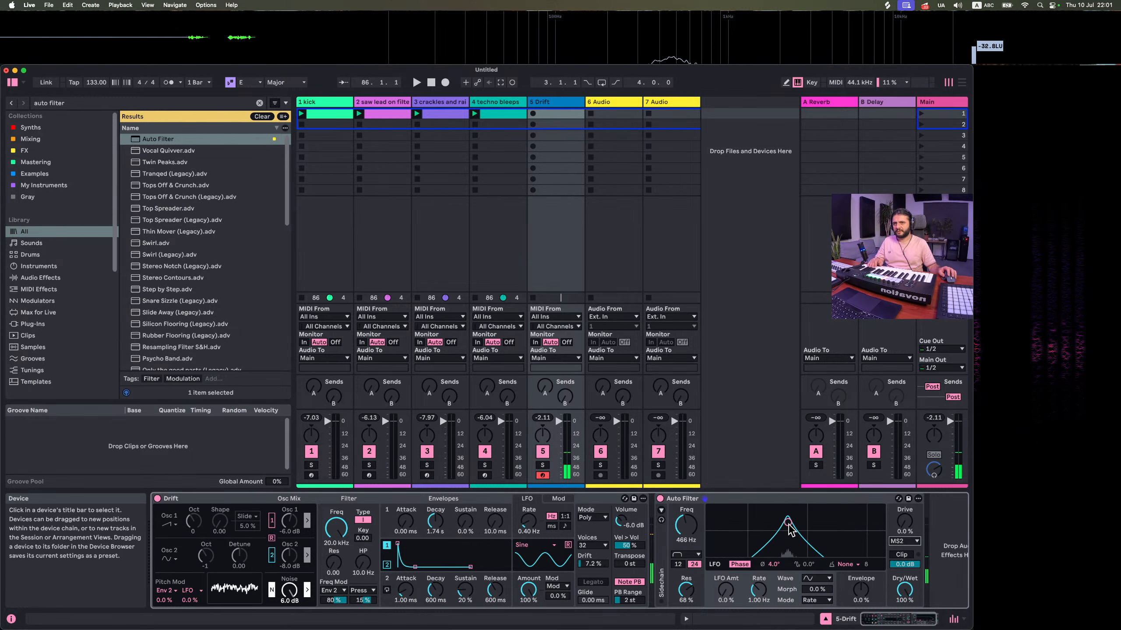
Set Auto Filter to 540 Hz with 100% resonance, and its LFO to 29% amount, Sixteenth mode at 16/16 and Steps quantization
left_click_drag(787, 515, 787, 515)
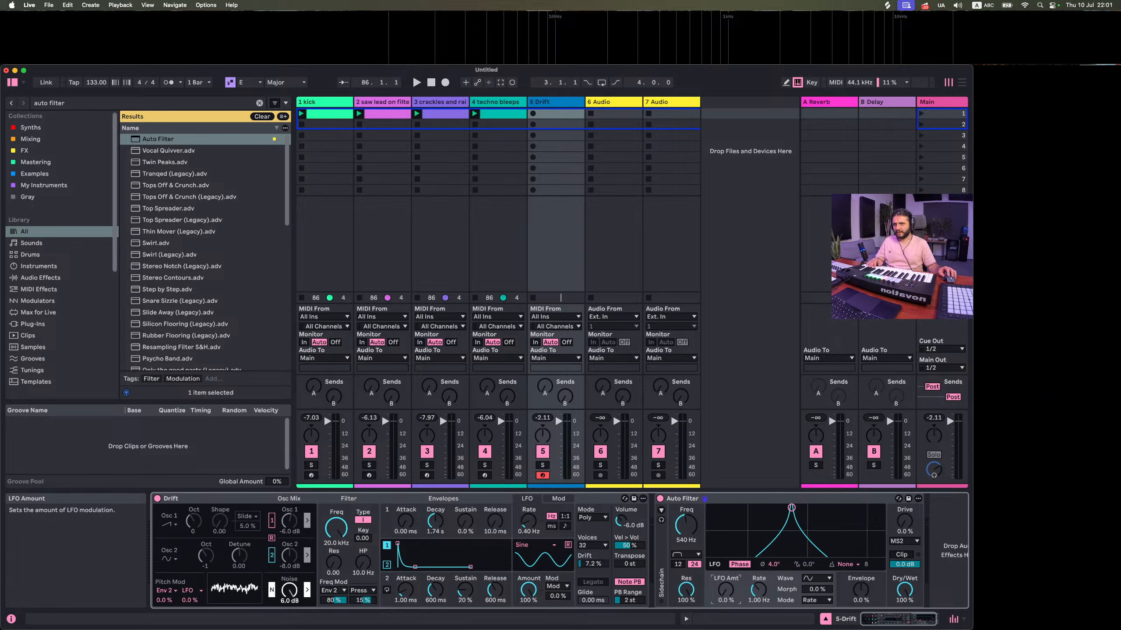
left_click(816, 600)
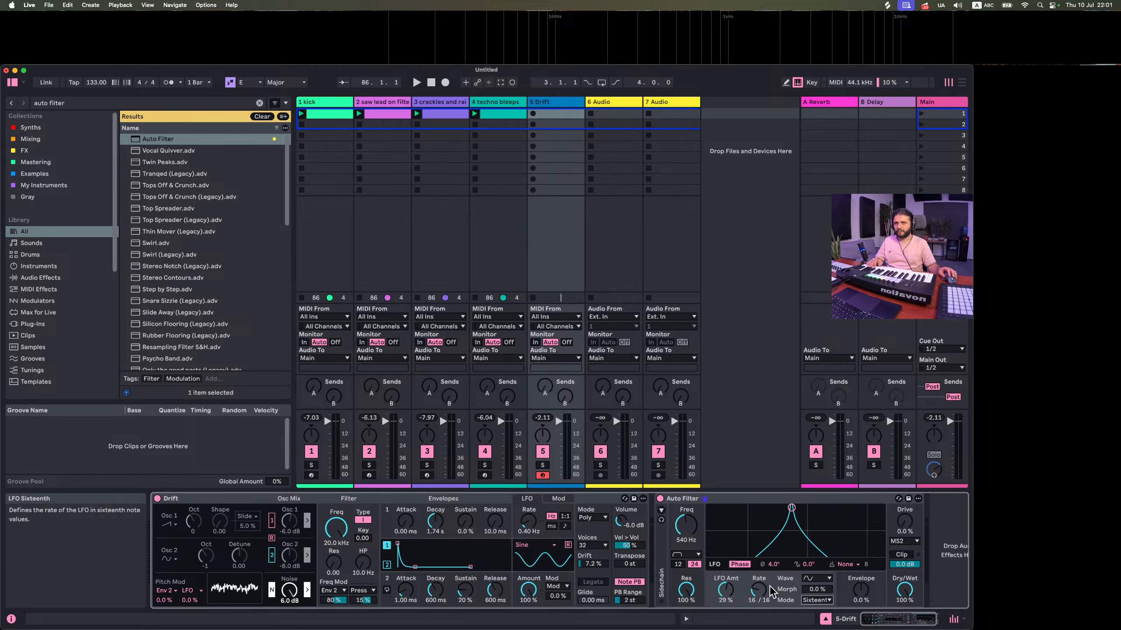
left_click(860, 567)
left_click(852, 585)
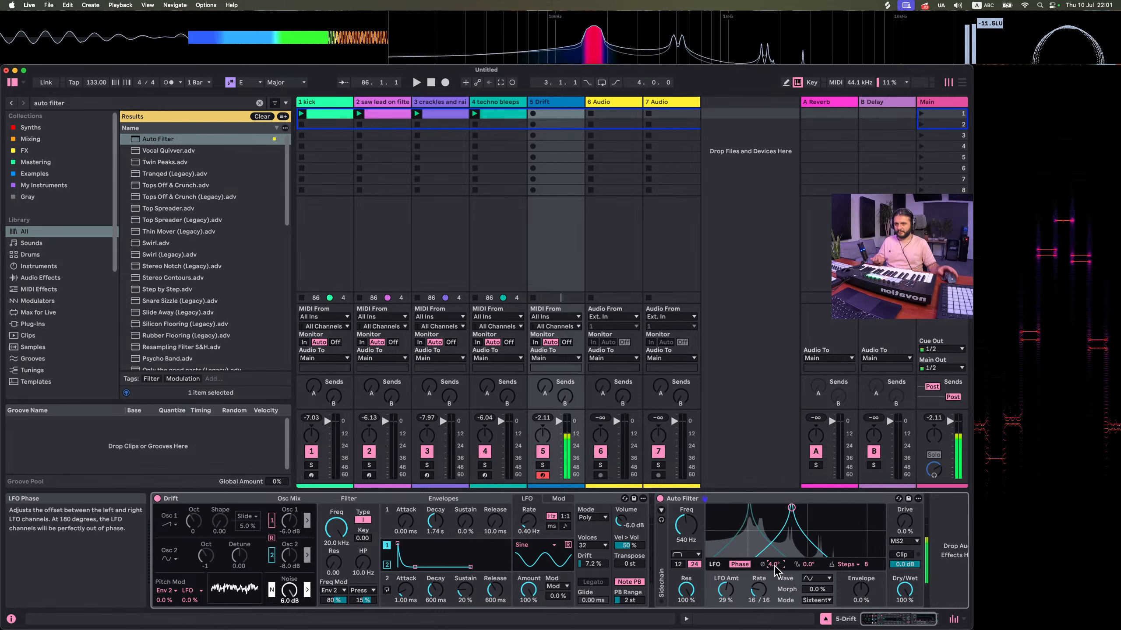
Set Auto Filter's LFO phase to 180° and retune the filter to 858 Hz with full resonance
type("180")
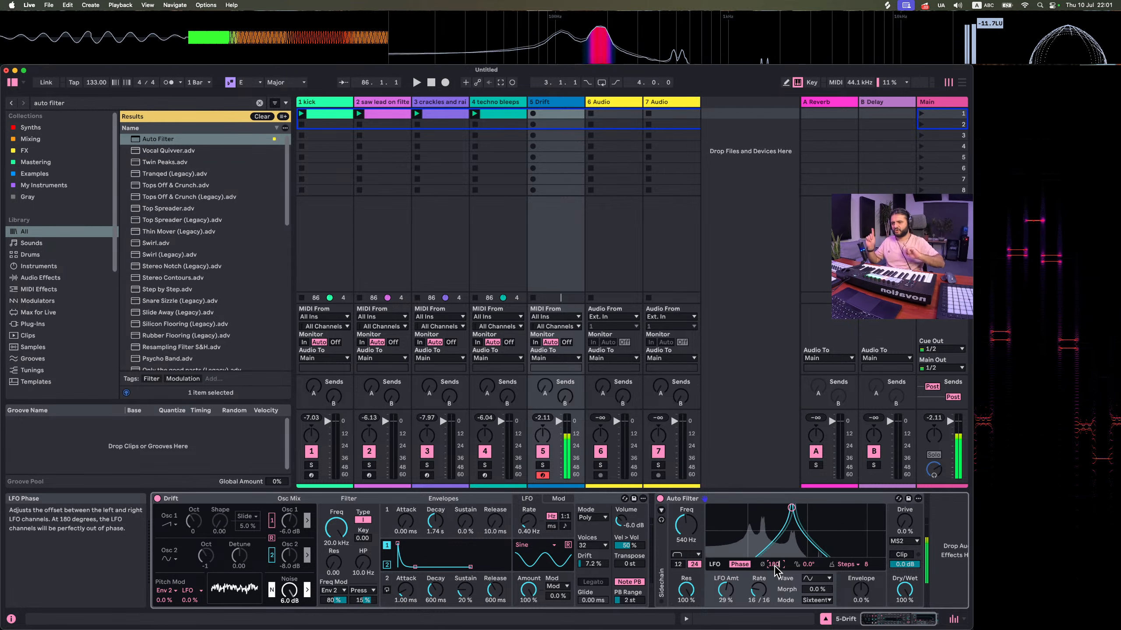
key("Return")
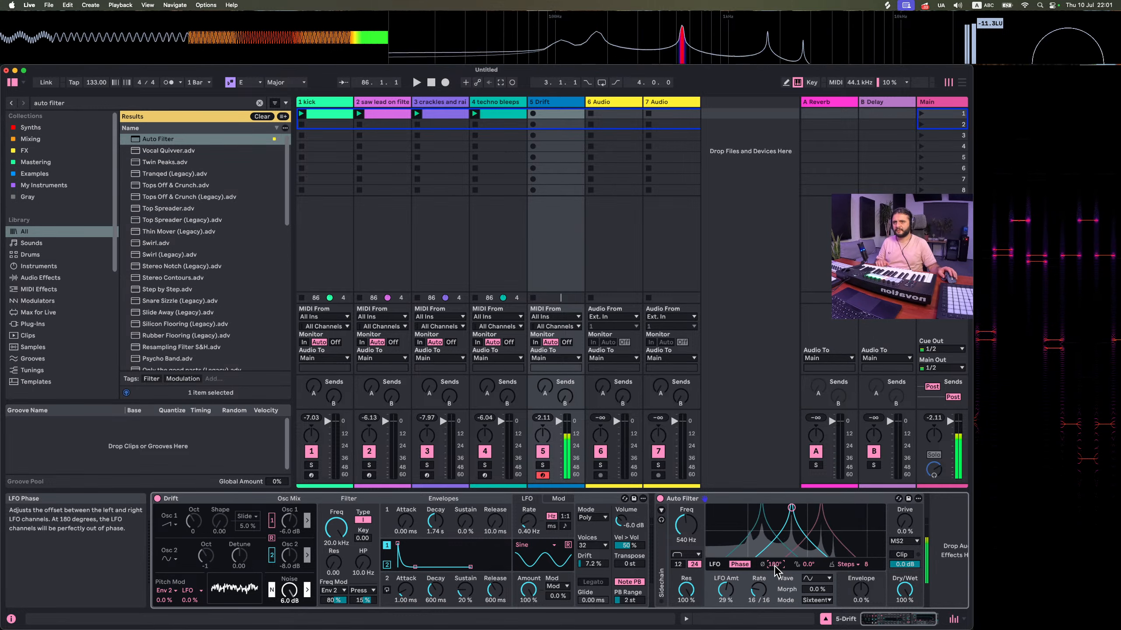
left_click_drag(791, 508, 801, 513)
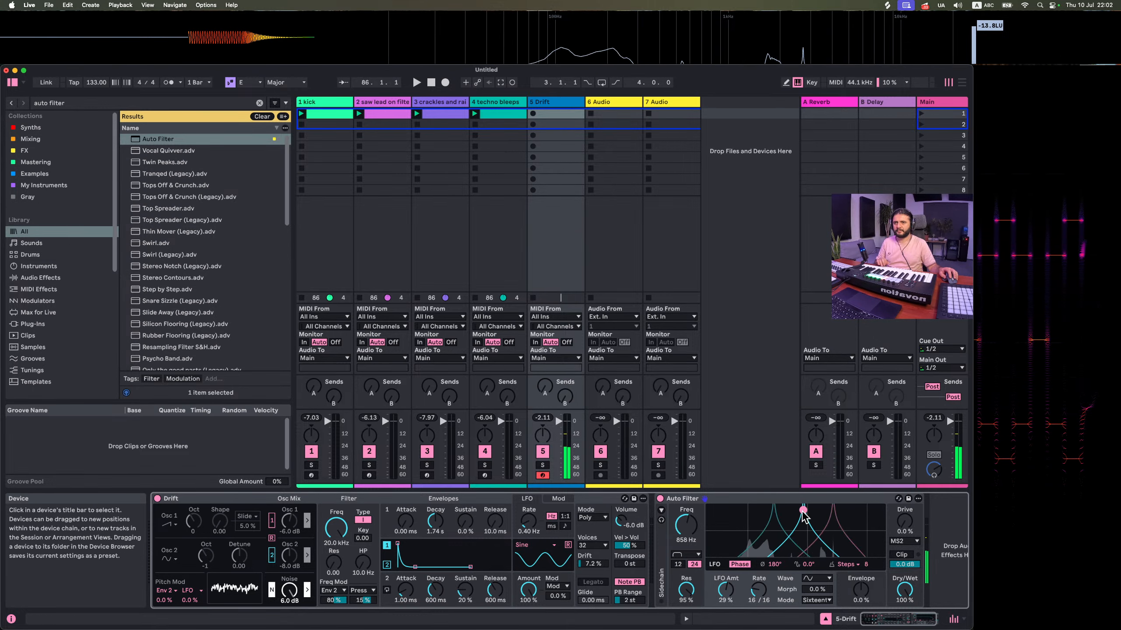
left_click_drag(683, 588, 684, 581)
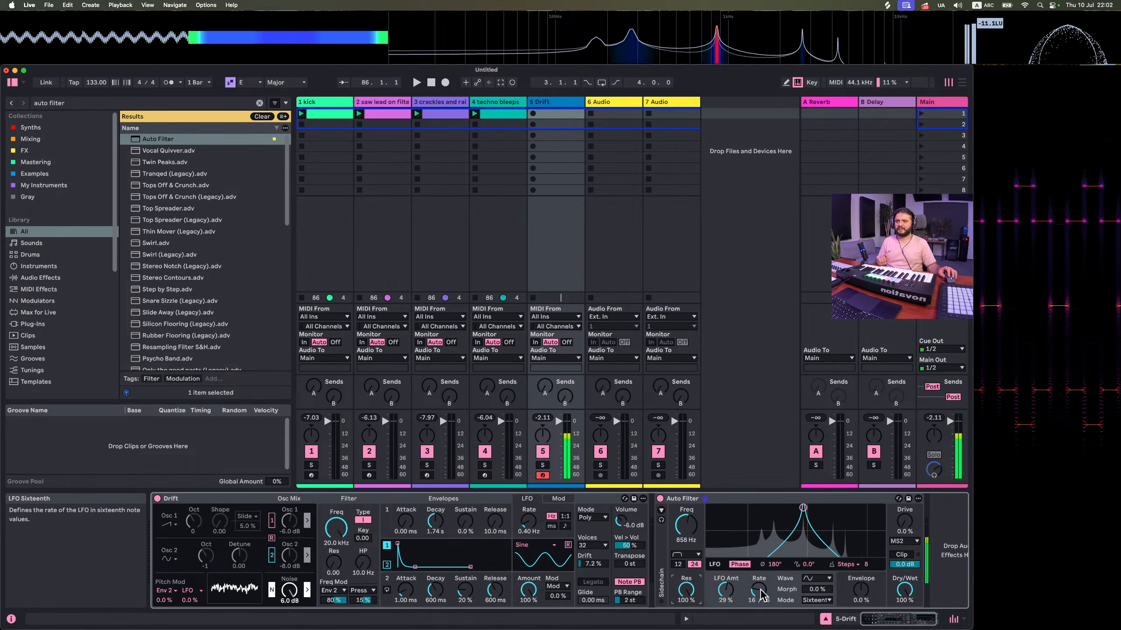
Set the LFO rate to 12/16 with 5 steps, and lower Auto Filter's output to about -7.5 dB with soft clipping enabled
left_click_drag(760, 593, 762, 596)
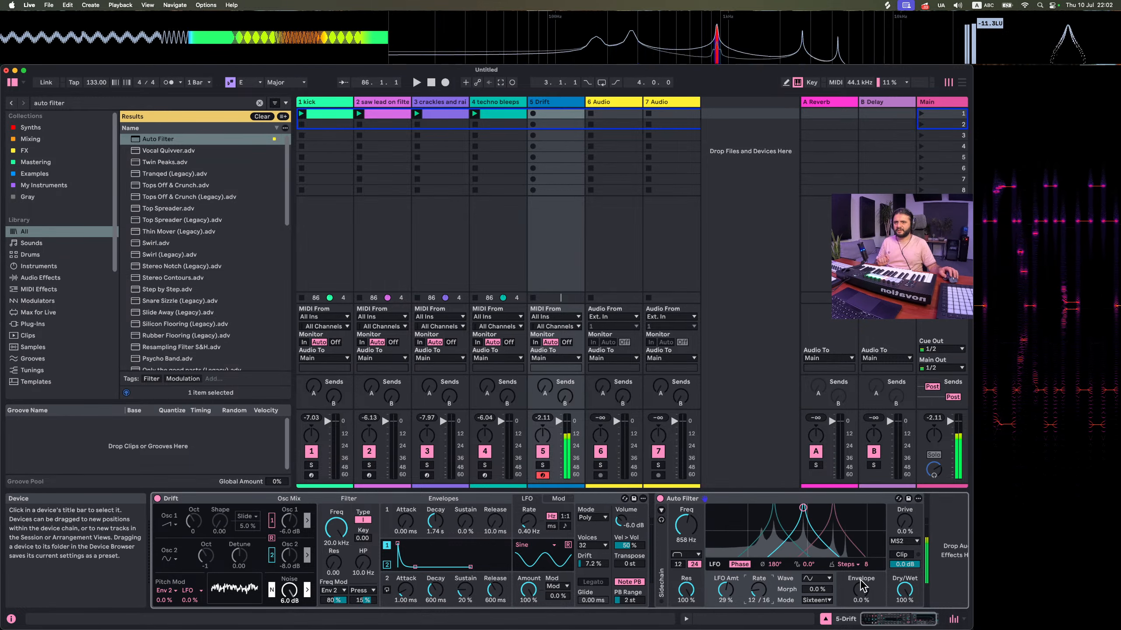
left_click_drag(866, 565, 867, 572)
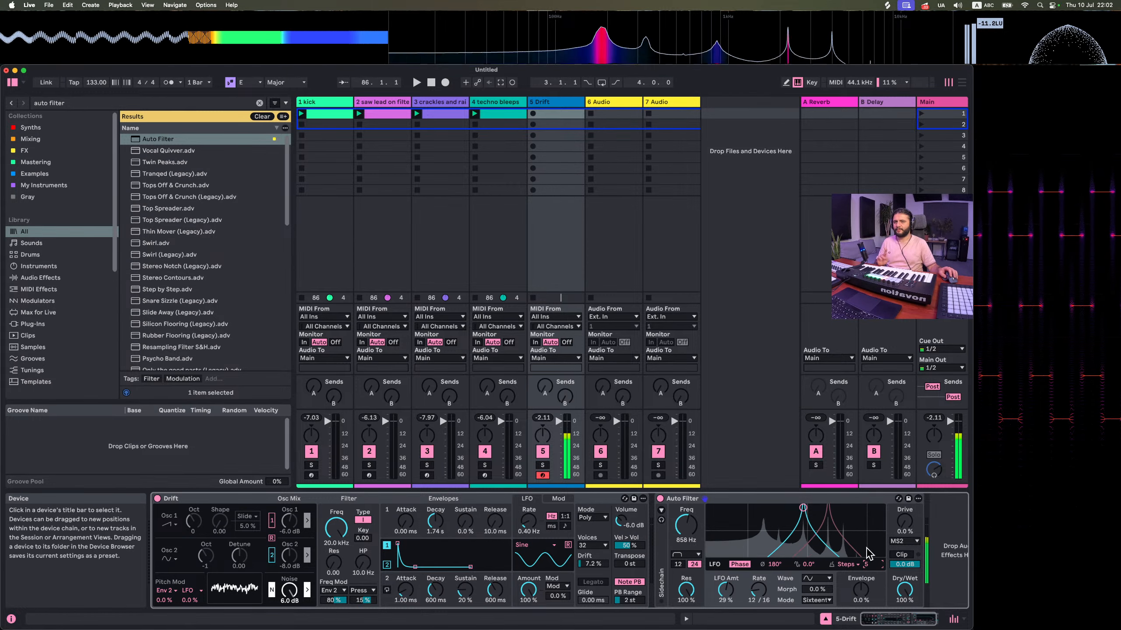
left_click_drag(904, 564, 904, 579)
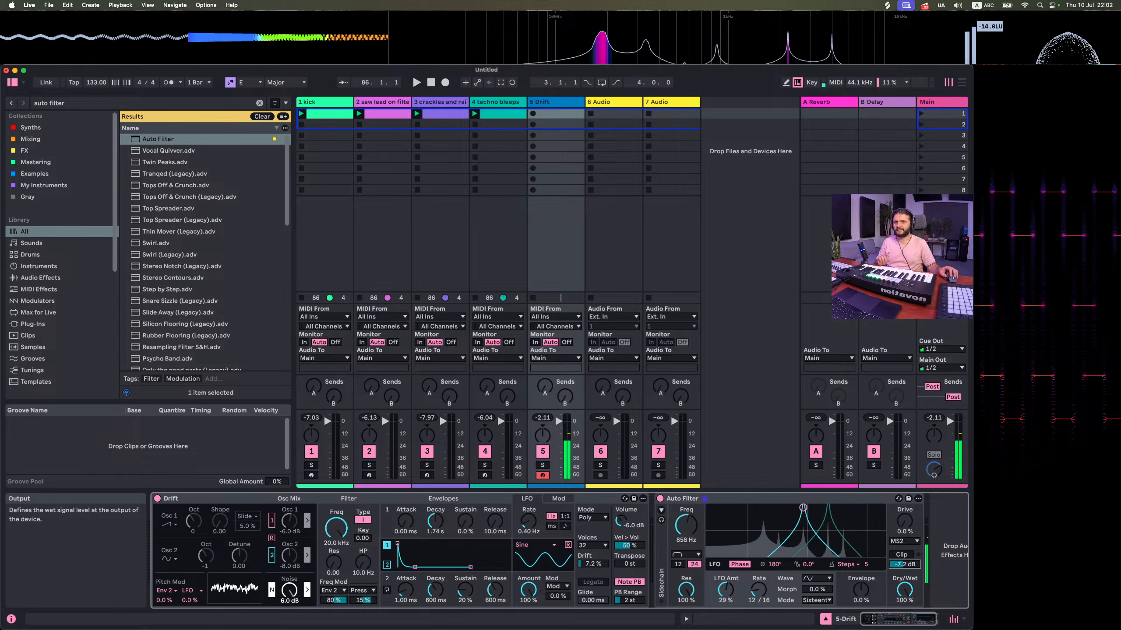
left_click(901, 555)
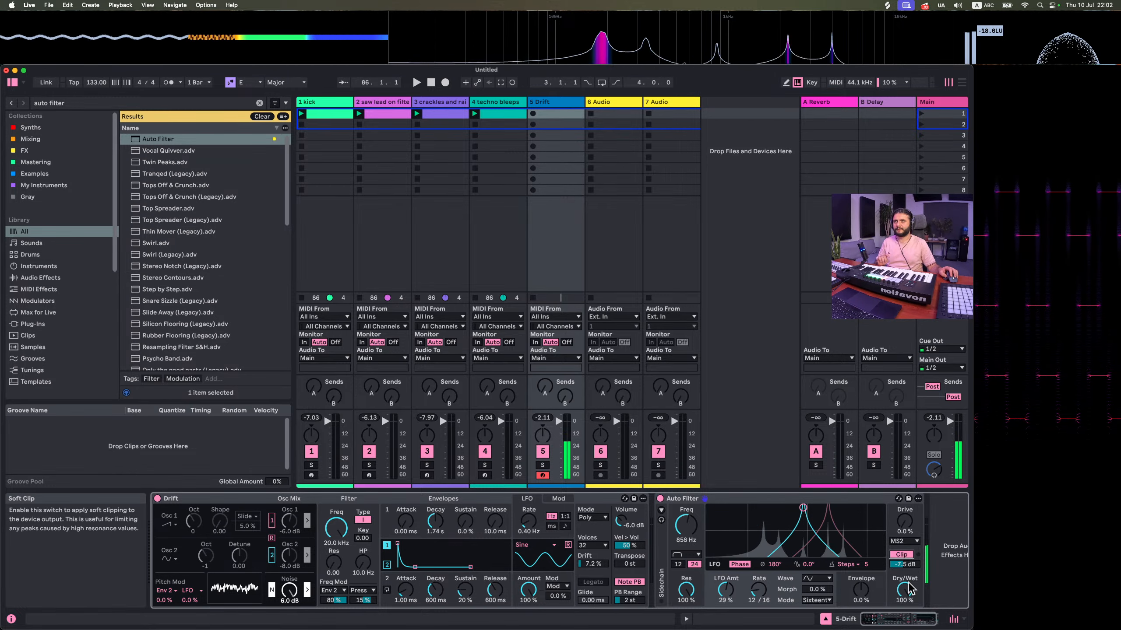
Open the Rolling Sampler plug-in window from the Main track's device chain
left_click(929, 103)
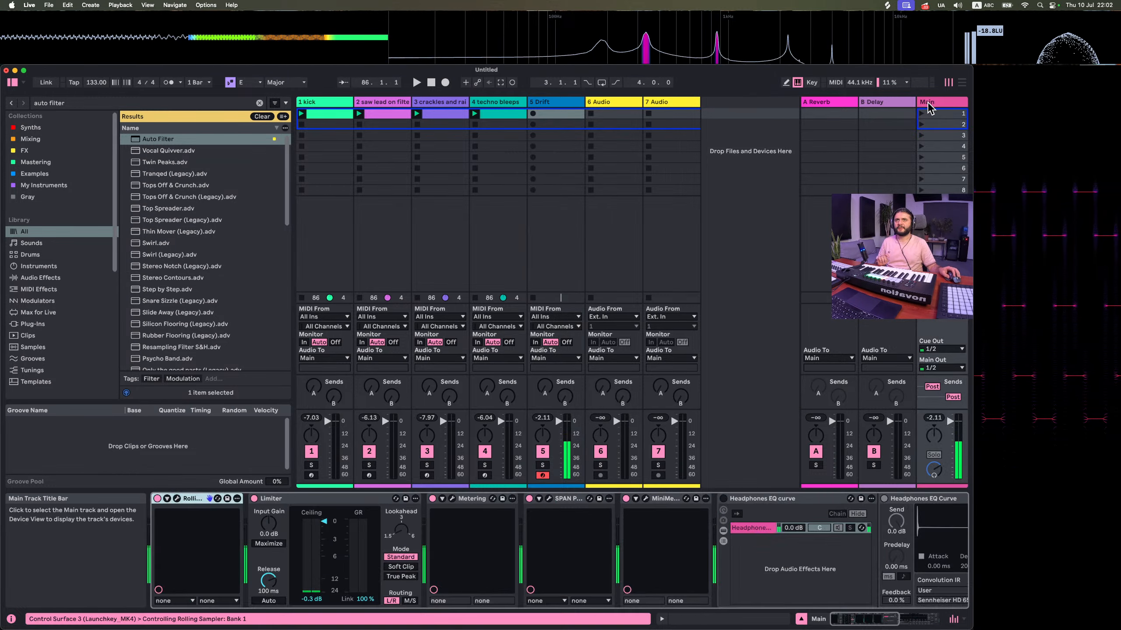
left_click(177, 498)
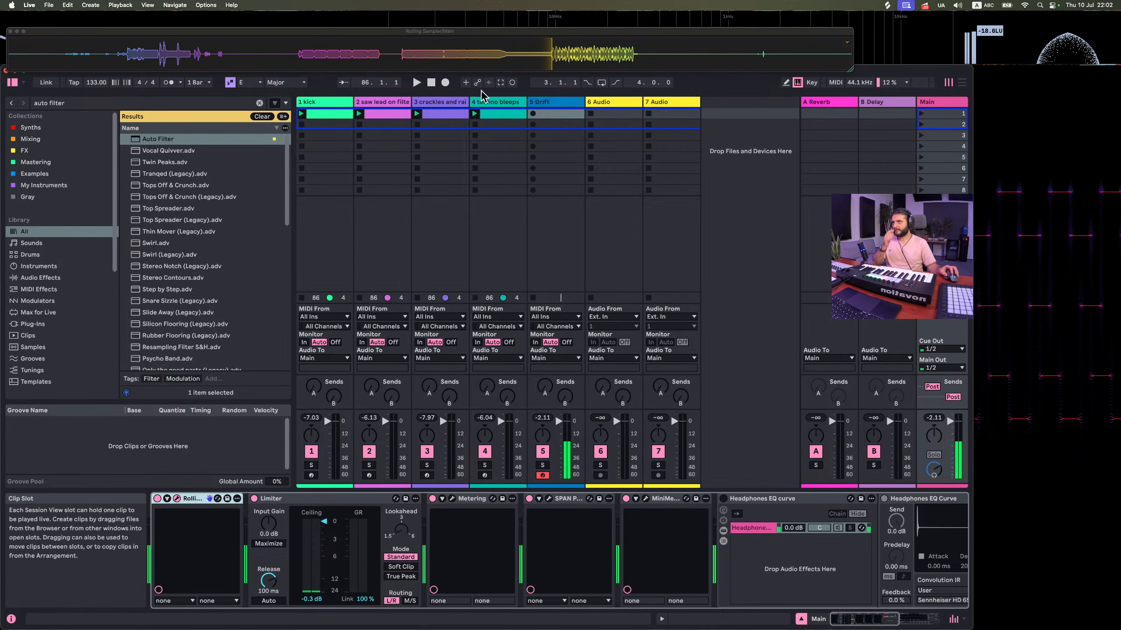
left_click(594, 110)
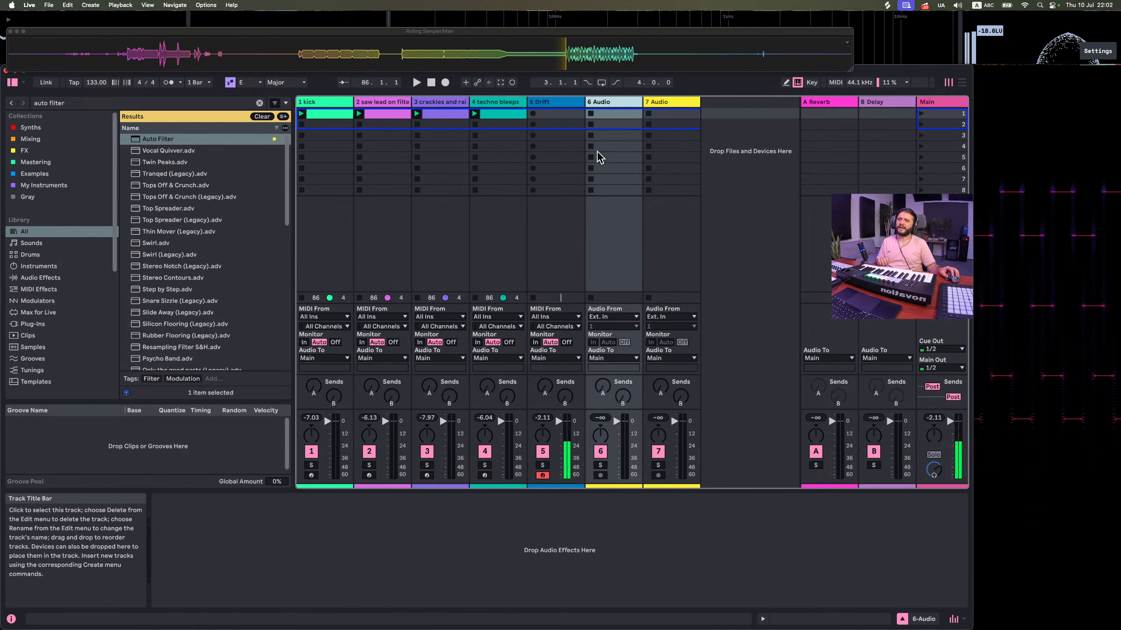
left_click(613, 316)
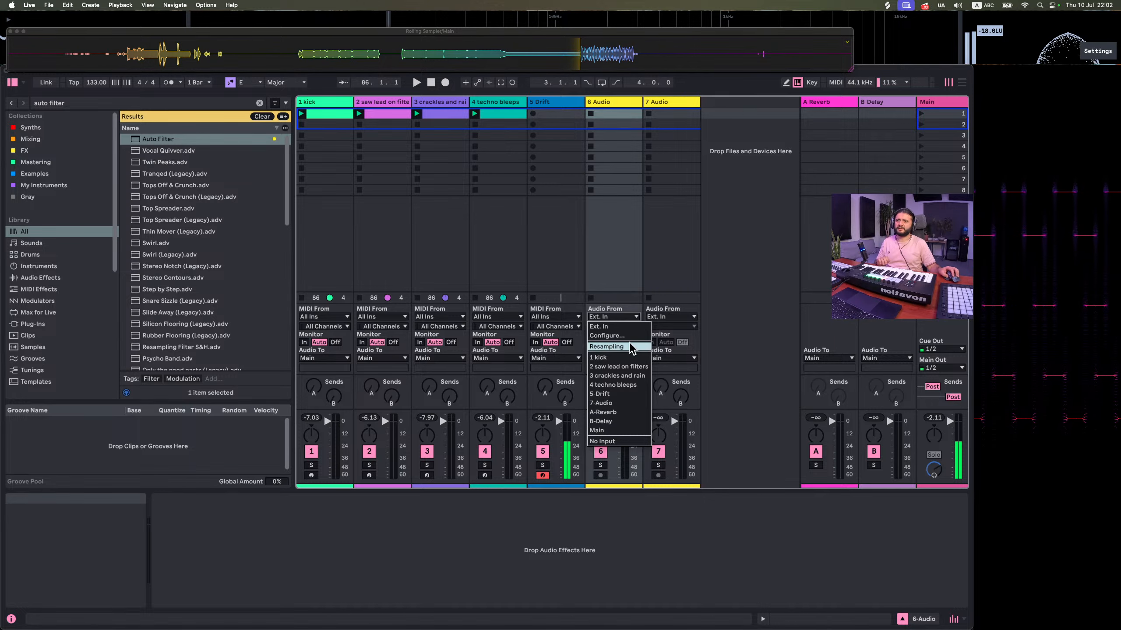
left_click(736, 395)
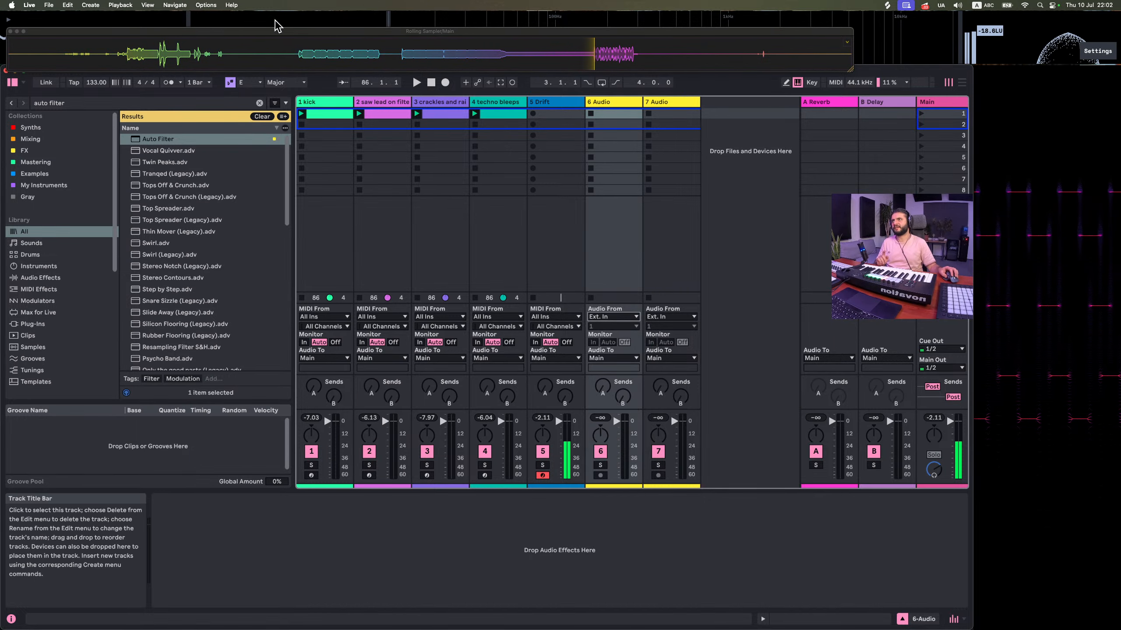
Reposition the Rolling Sampler window and select the techno bleeps track
left_click_drag(281, 32, 417, 31)
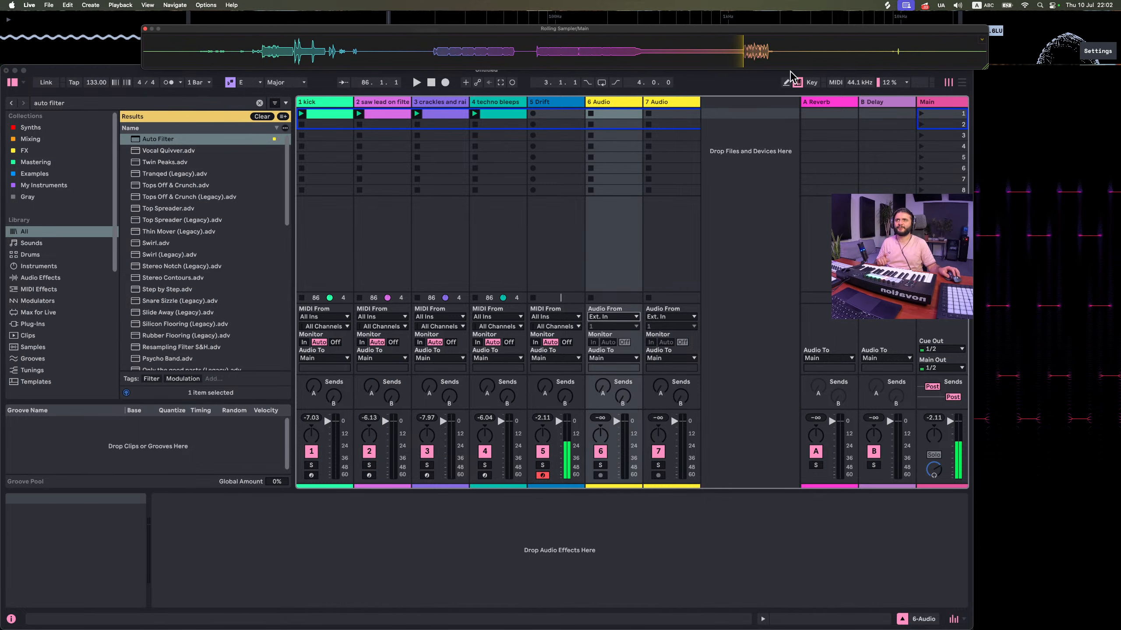
left_click(499, 101)
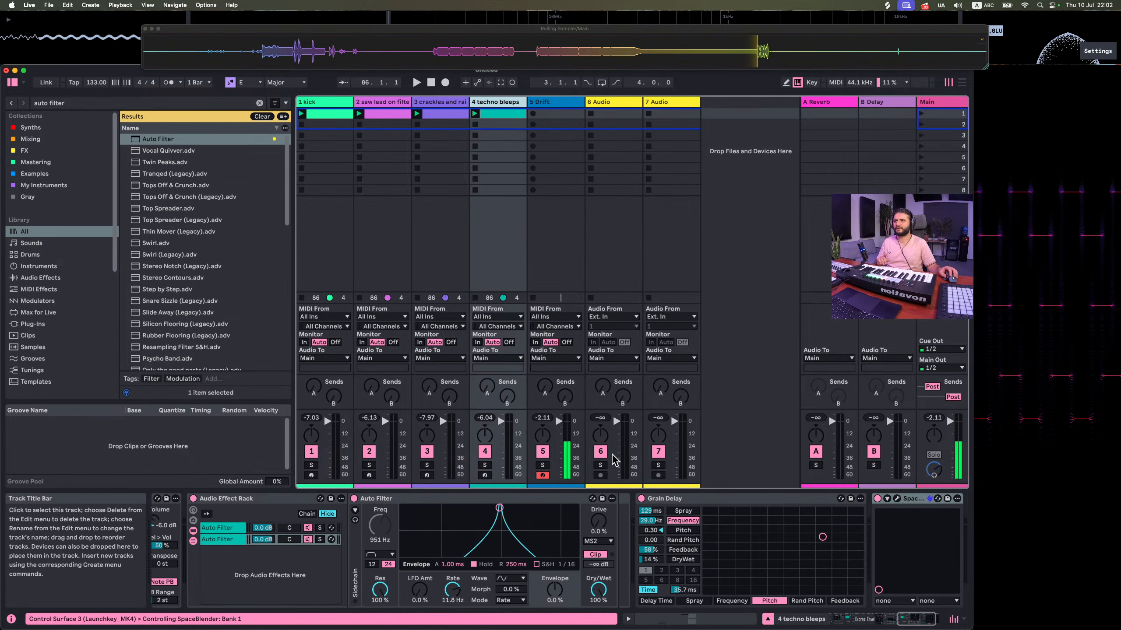
Set the Drift track's Auto Filter LFO to 66% at 14/16, and place the Rolling Sampler capture in track 6's first slot
left_click(555, 102)
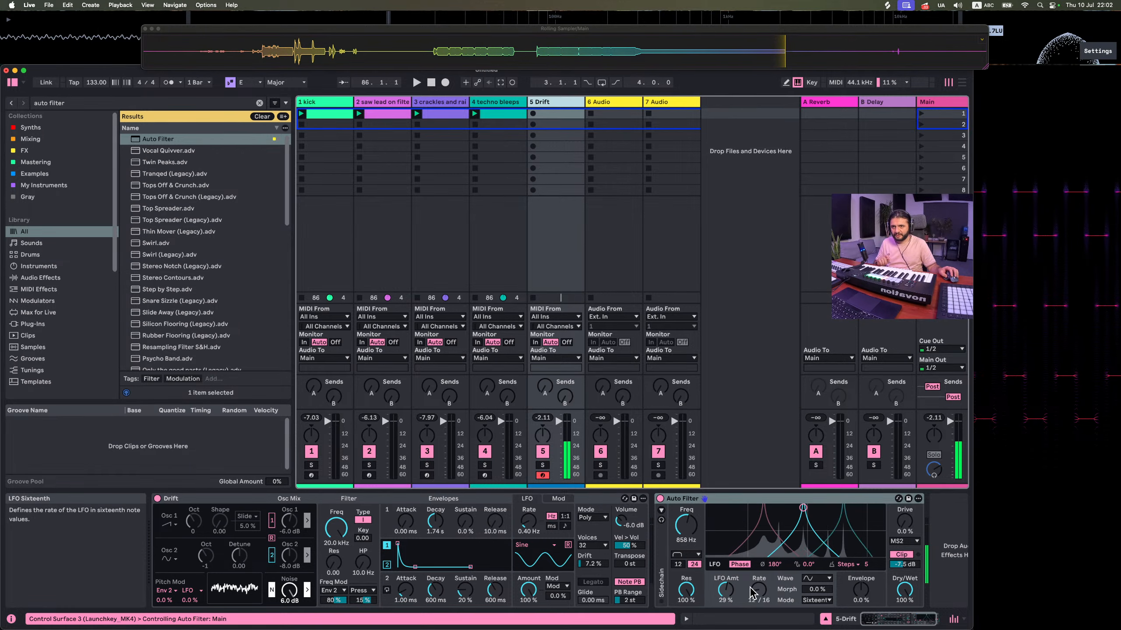
left_click_drag(762, 597, 727, 598)
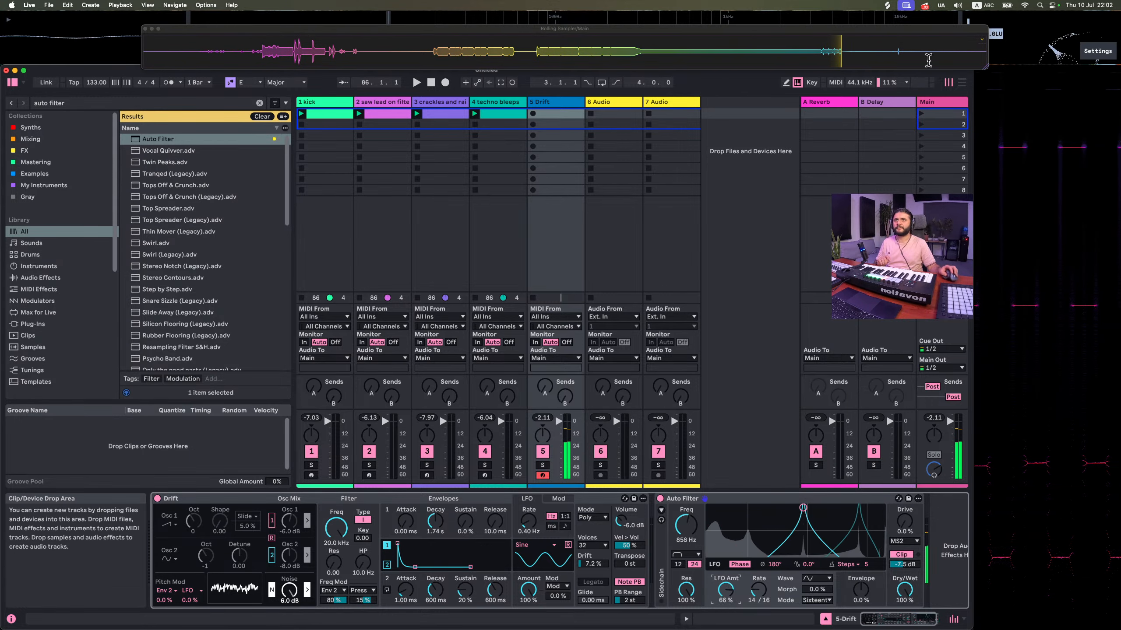
left_click_drag(823, 56, 606, 114)
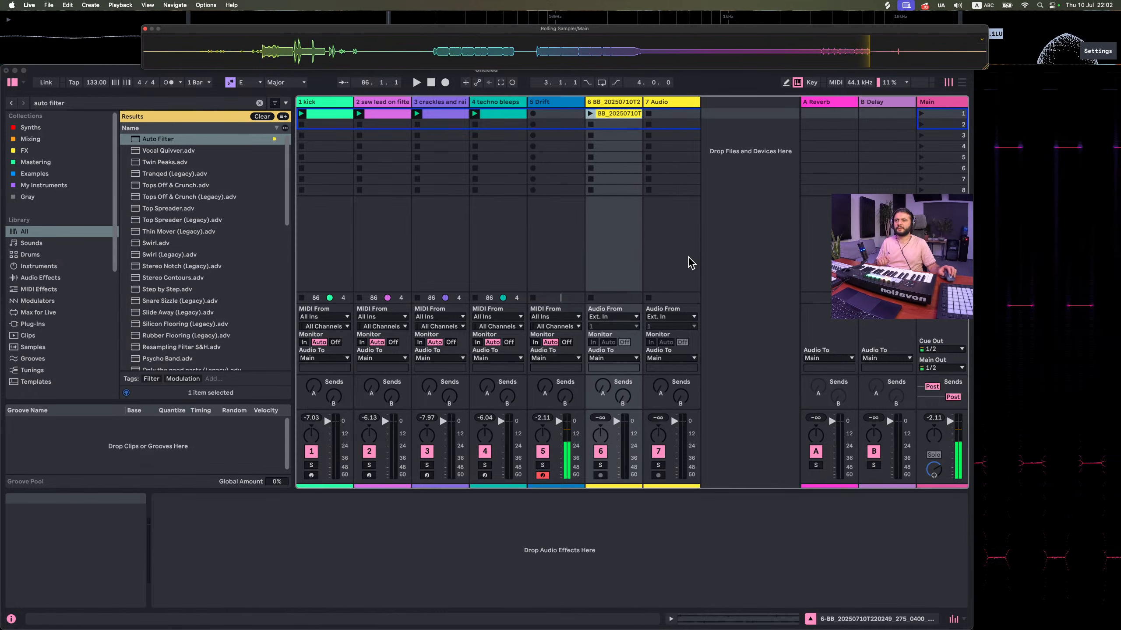
Reselect the Drift track and set Auto Filter to 1.22 kHz, with LFO amount 34%, rate 11/16 and 6 steps
left_click(535, 127)
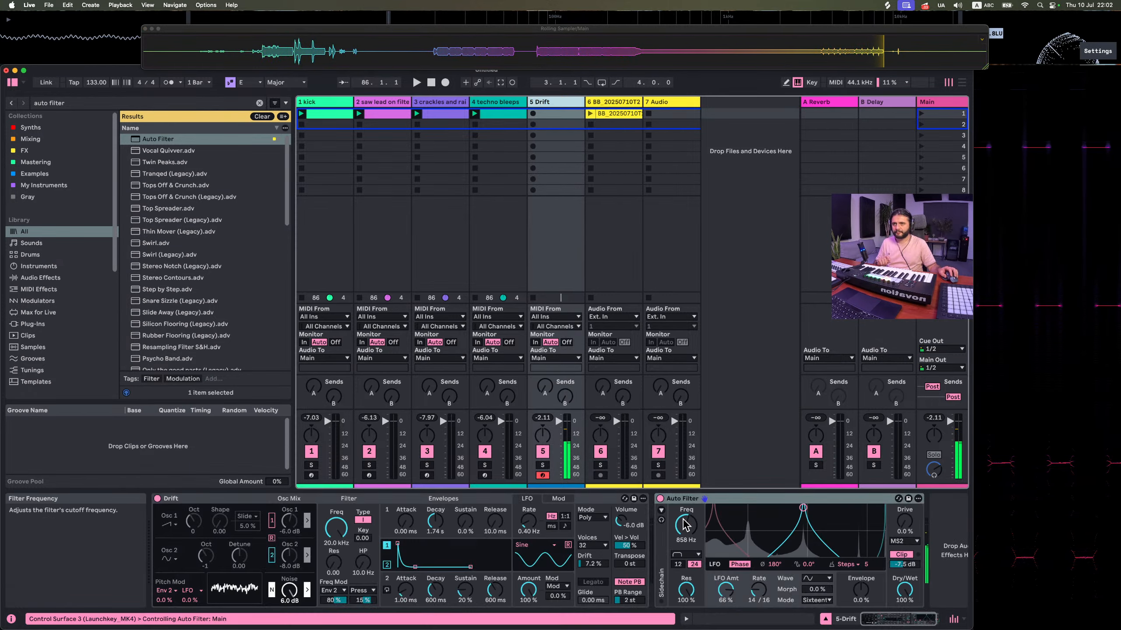
left_click_drag(686, 525, 686, 524)
mouse_move(725, 590)
left_mouse_down()
mouse_move(725, 602)
mouse_move(759, 593)
mouse_move(727, 603)
left_mouse_up()
left_click(760, 587)
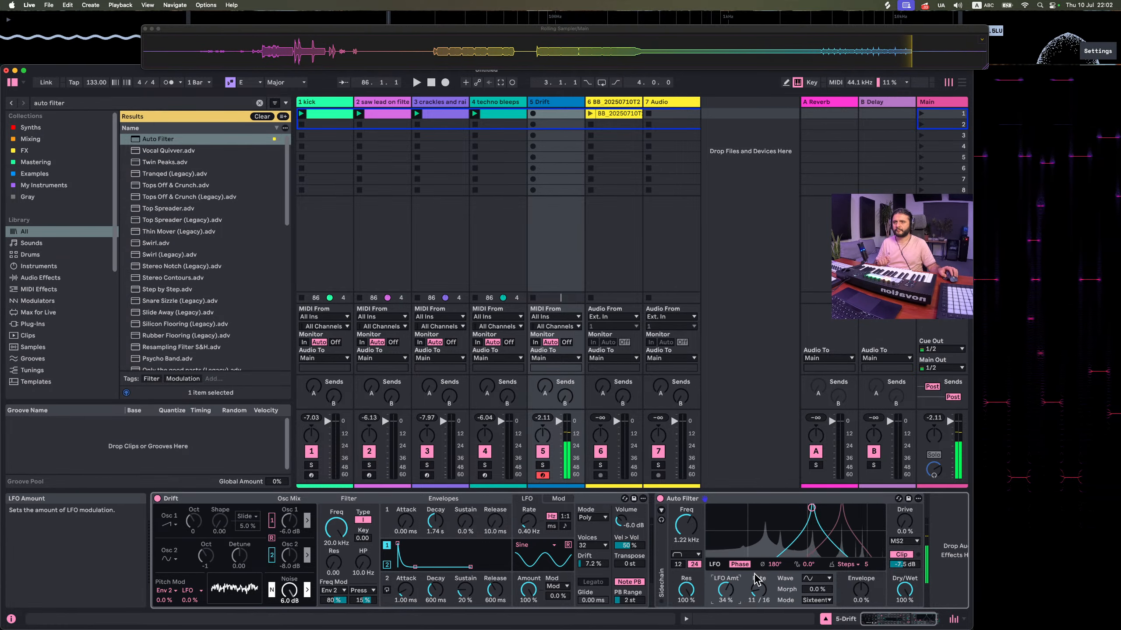
left_click_drag(866, 565, 866, 556)
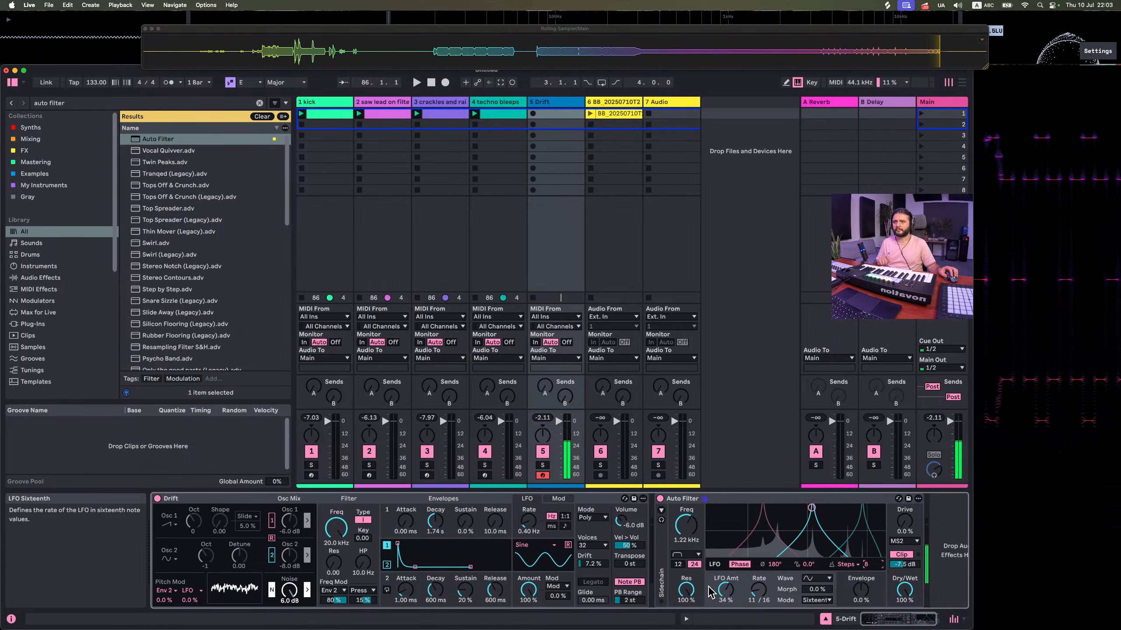
Sweep Auto Filter's frequency and LFO amount, settling on 1.16 kHz and 33%
left_click_drag(724, 596, 723, 586)
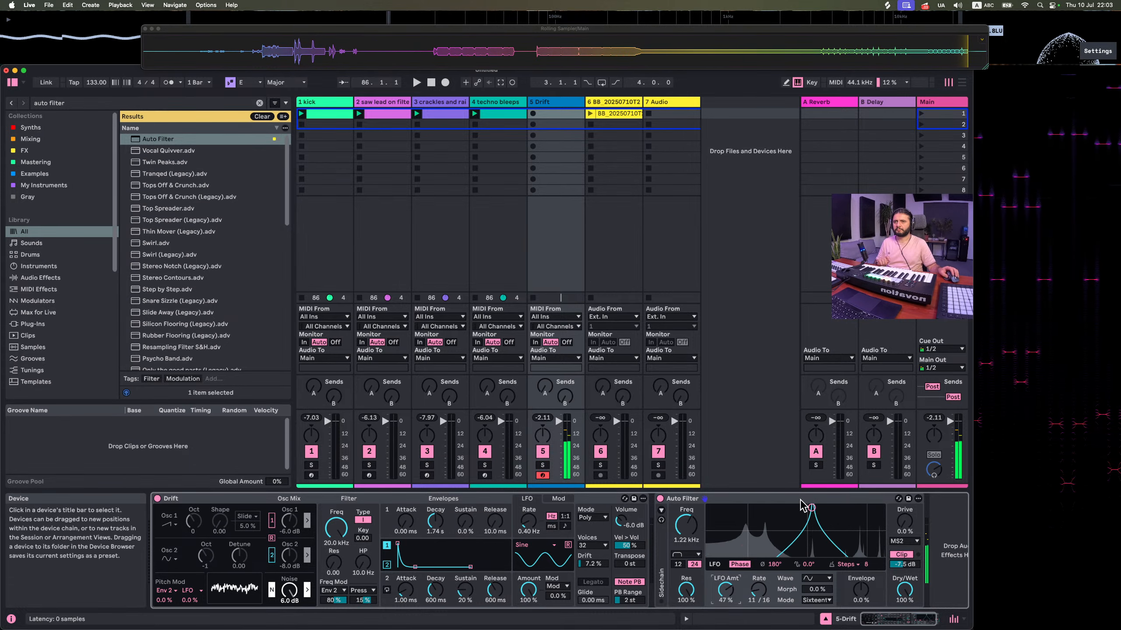
left_click_drag(811, 508, 803, 512)
left_click_drag(725, 591, 691, 596)
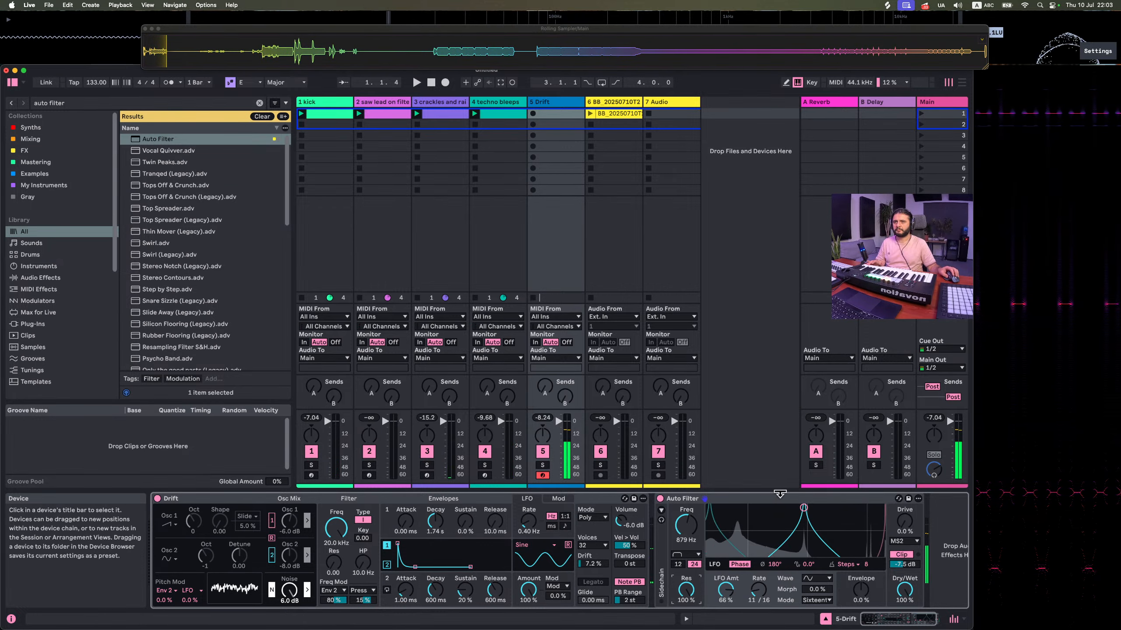
mouse_move(725, 589)
left_mouse_down()
mouse_move(725, 604)
mouse_move(725, 586)
left_mouse_up()
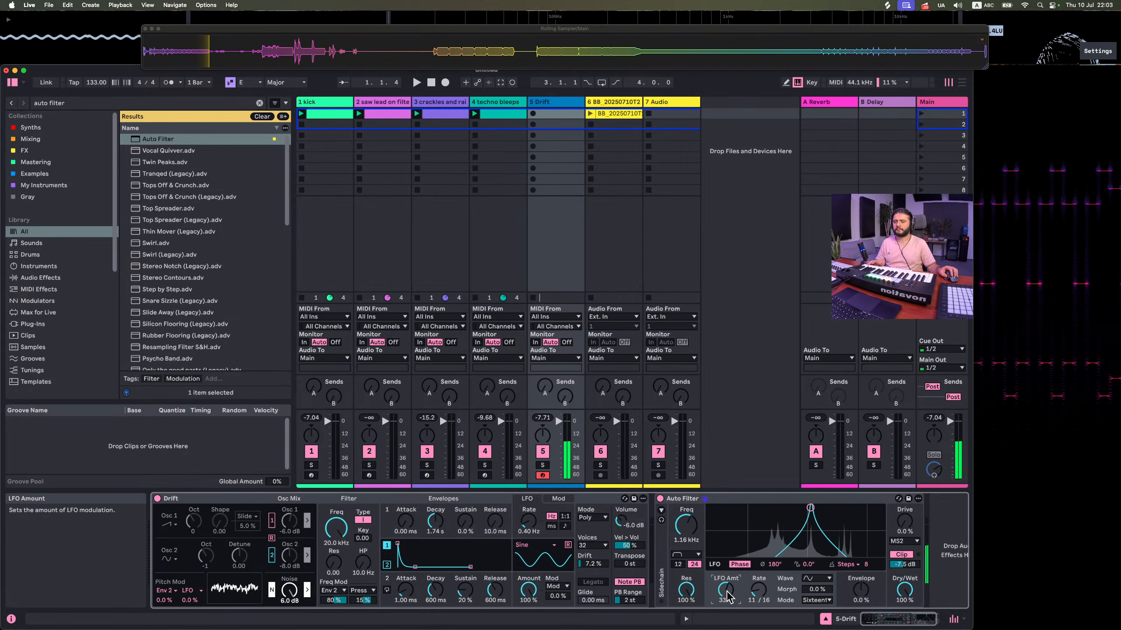
Set the LFO phase to 53° and phase offset to 143°, and place a Rolling Sampler capture in track 6's second slot
left_click_drag(770, 563, 775, 609)
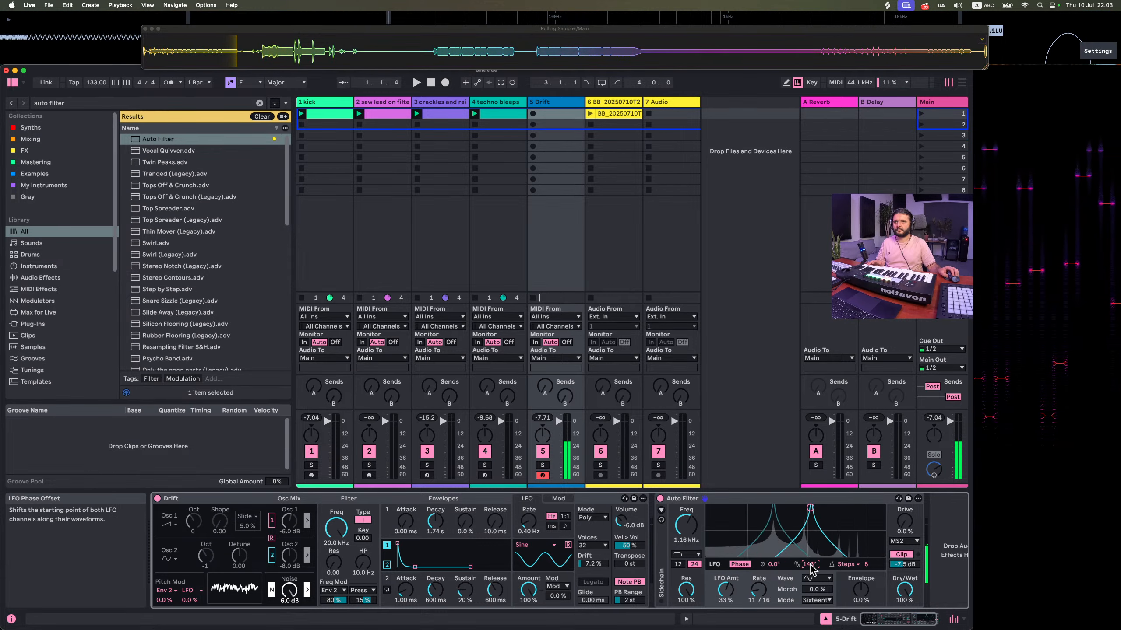
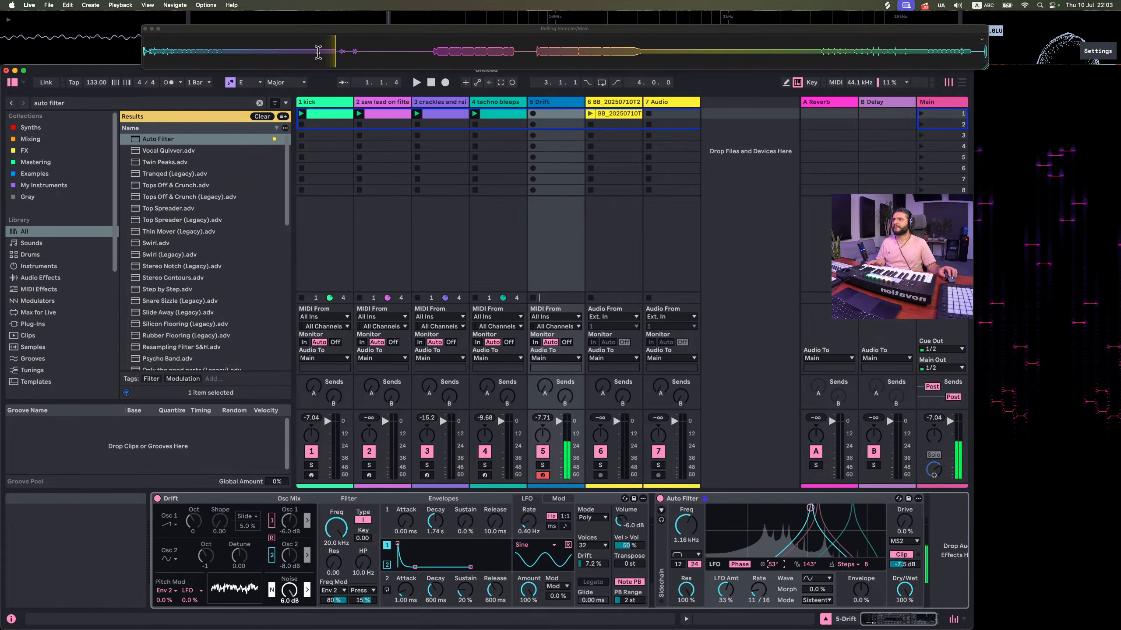
left_click_drag(335, 58, 613, 124)
left_click(545, 105)
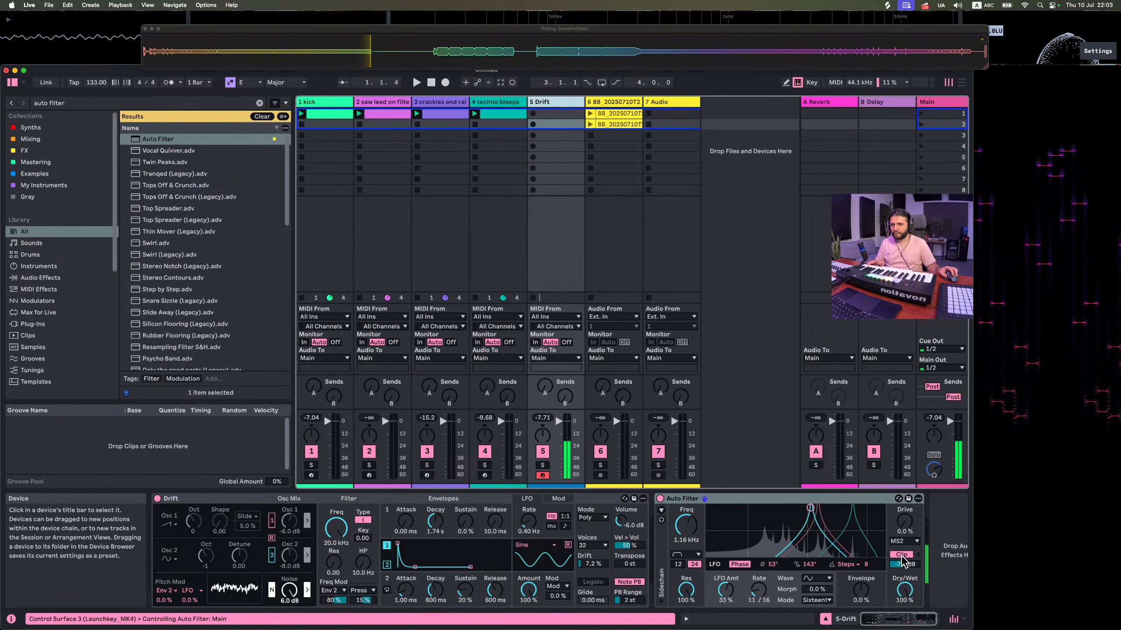
Start playback with the metronome on to check the filter rhythm against the beat, and switch the metronome off
left_click(171, 83)
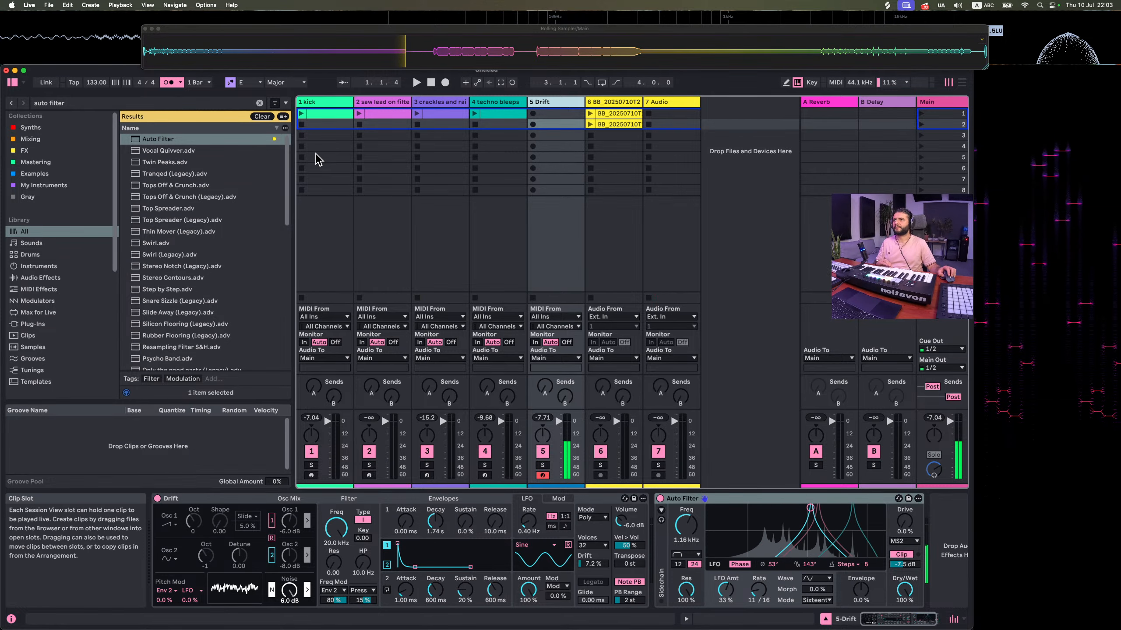
key("space")
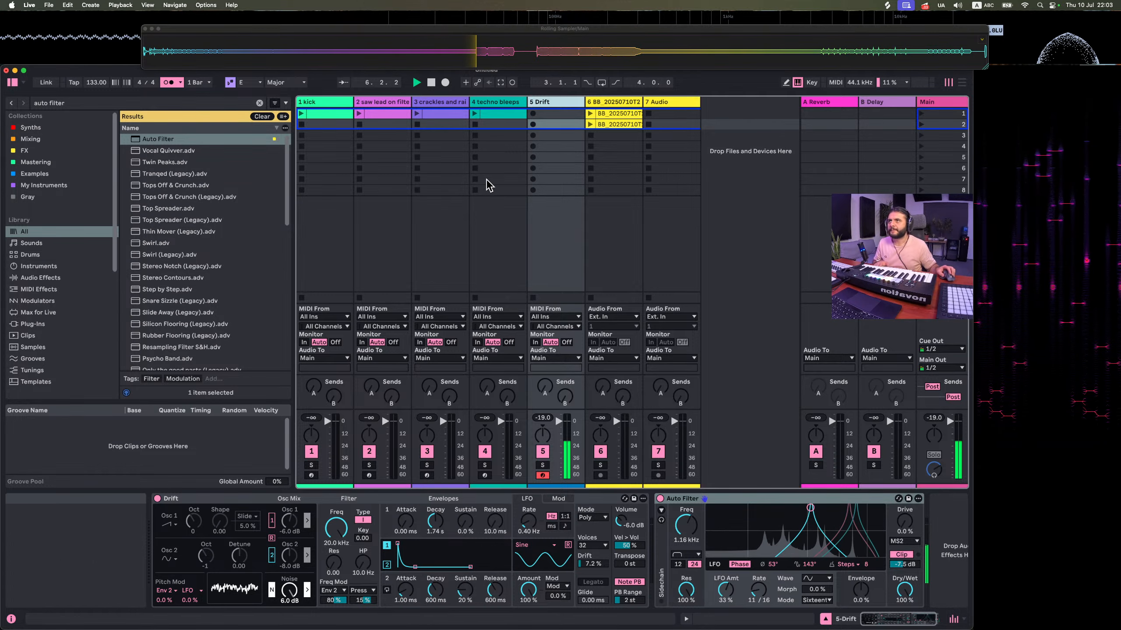
left_click(168, 82)
Retune Auto Filter to 760 Hz with 6 LFO steps, and place the new Rolling Sampler capture in track 6's third slot
left_click_drag(820, 516, 818, 520)
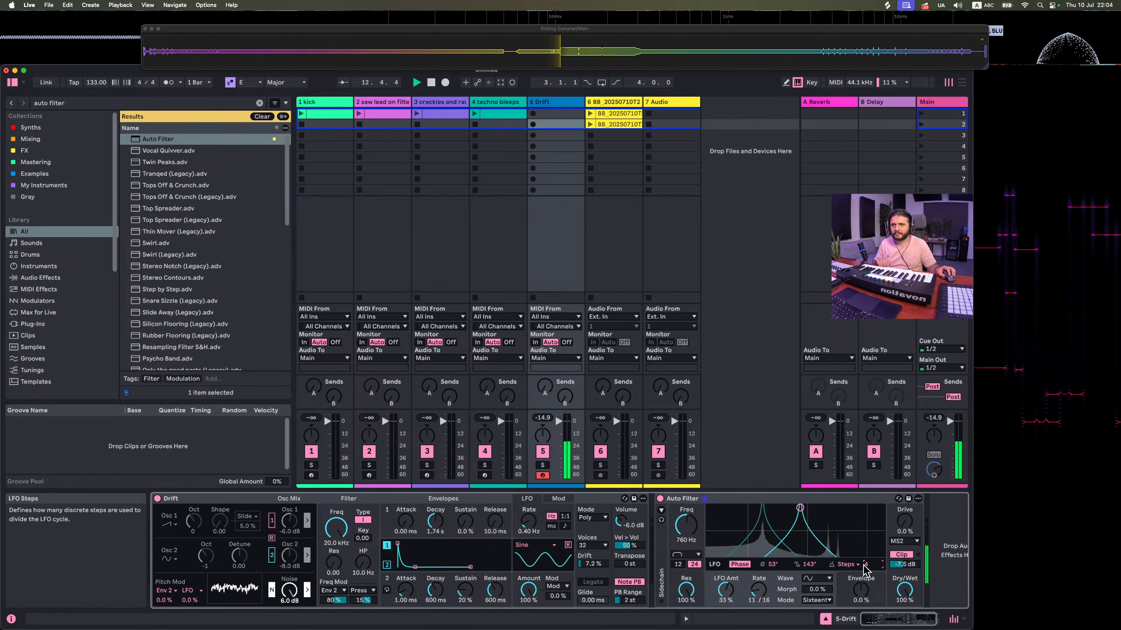
left_click_drag(864, 565, 864, 561)
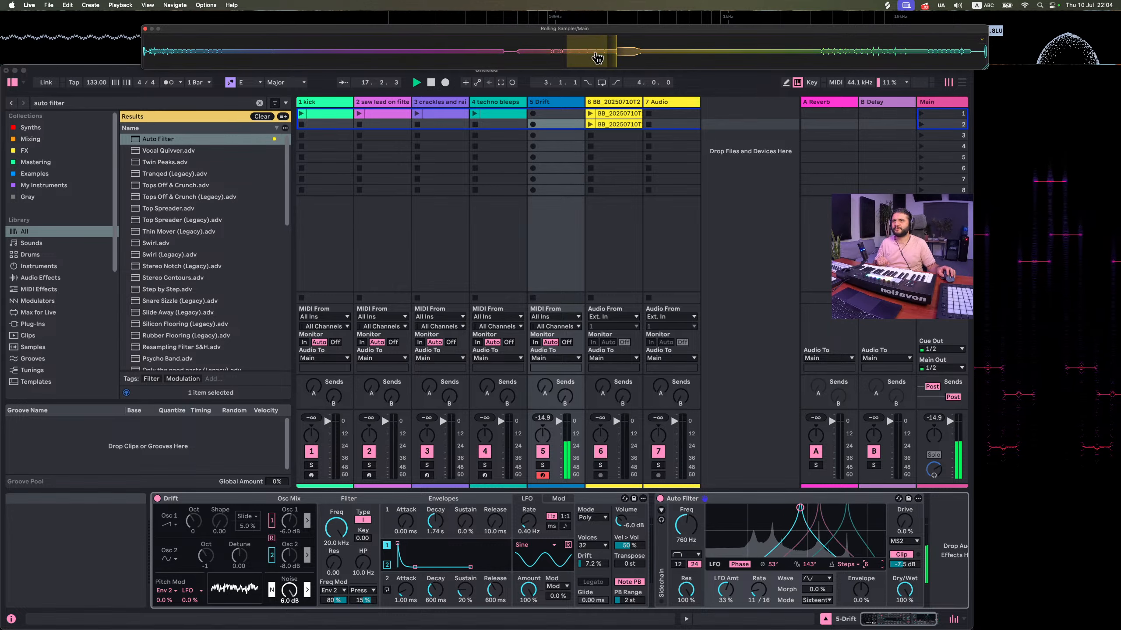
left_click_drag(597, 57, 619, 140)
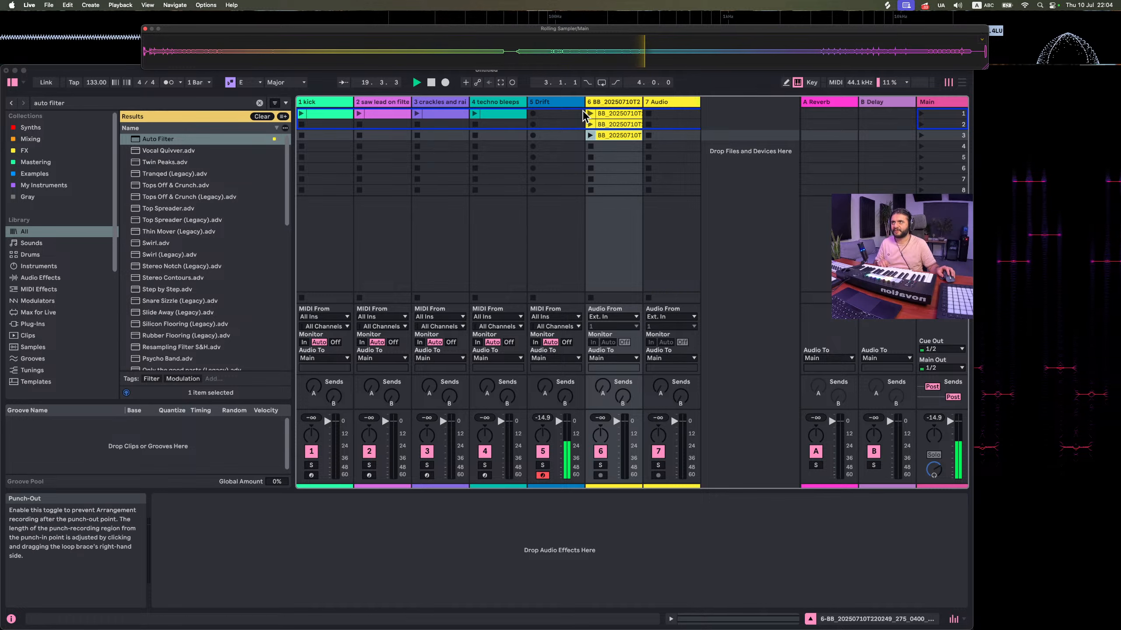
left_click(540, 104)
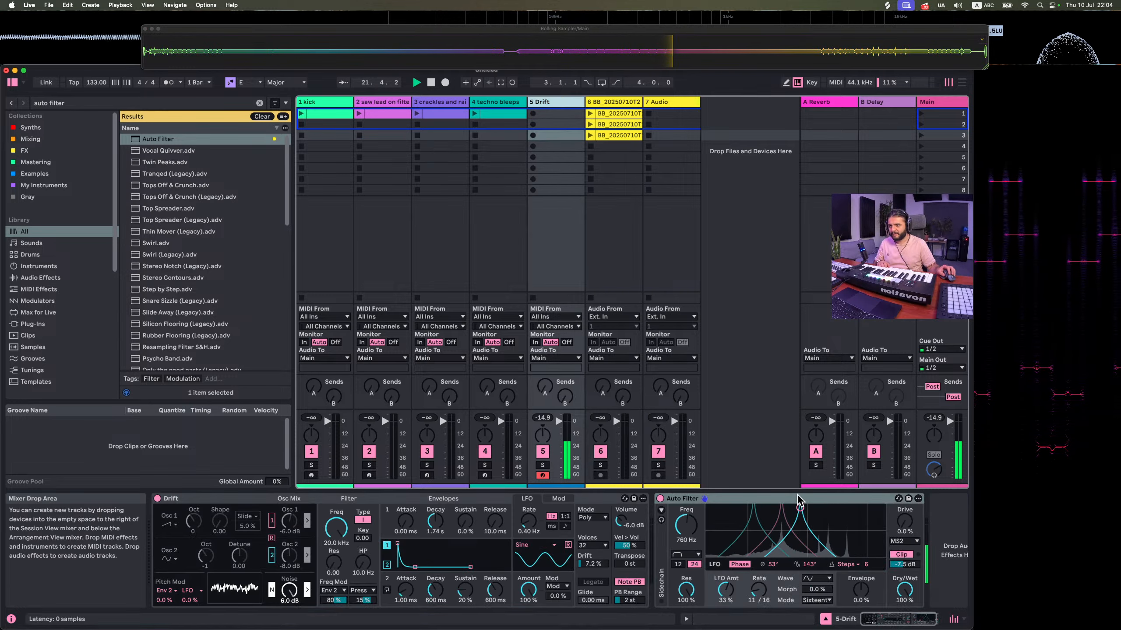
Lower Auto Filter's frequency to 567 Hz and set the LFO to 51% amount at 8/16
left_click_drag(799, 506, 800, 508)
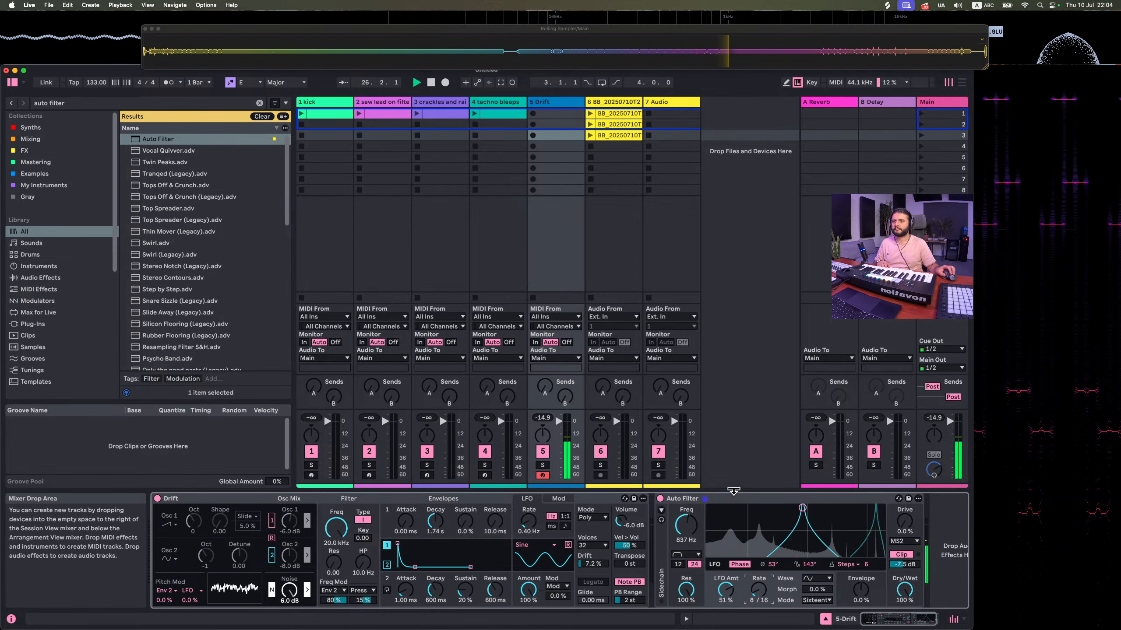
left_click_drag(802, 508, 797, 508)
left_click_drag(686, 525, 686, 530)
Try a 22% LFO amount with a 180° phase in Auto Filter, and undo these changes
left_click_drag(724, 591, 723, 605)
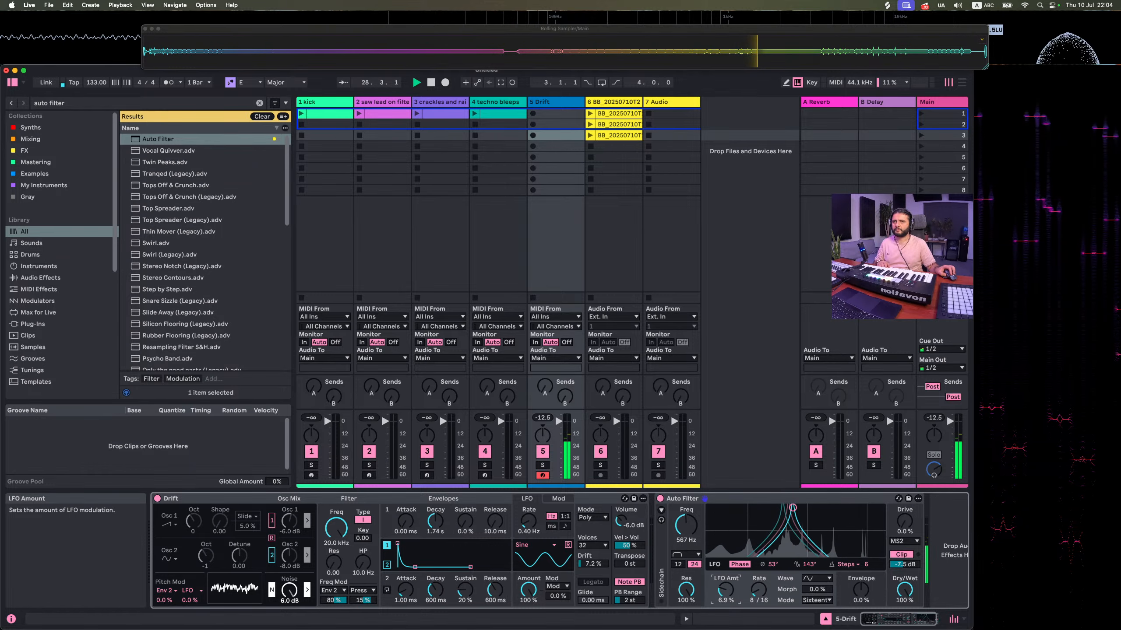
double_click(769, 565)
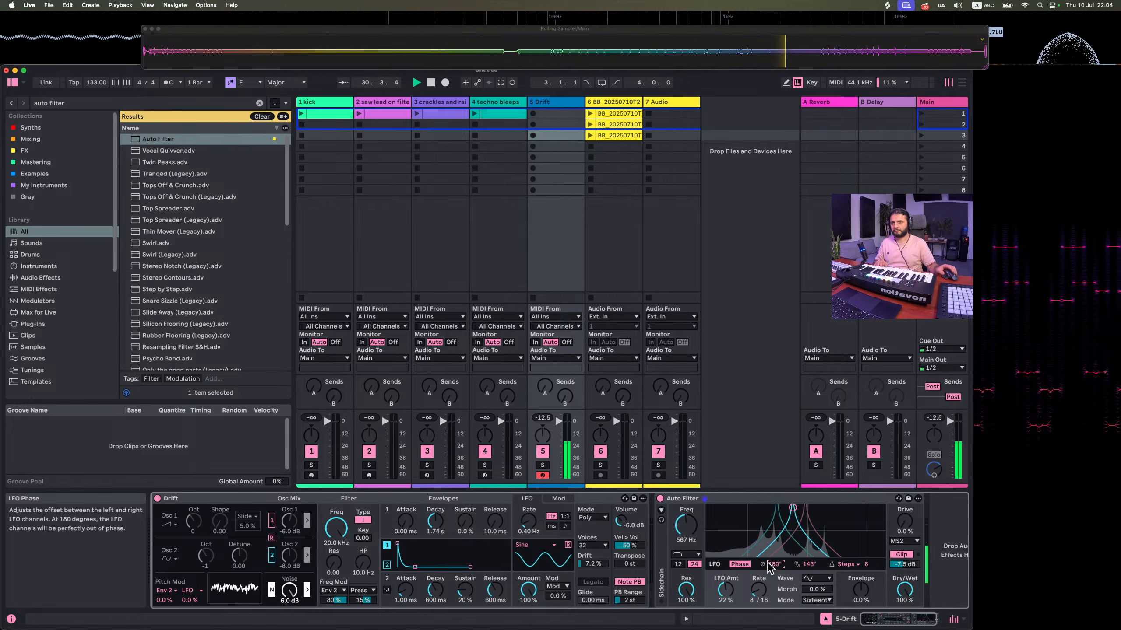
double_click(808, 564)
key("super+z")
key("super+z")
key("super+z")
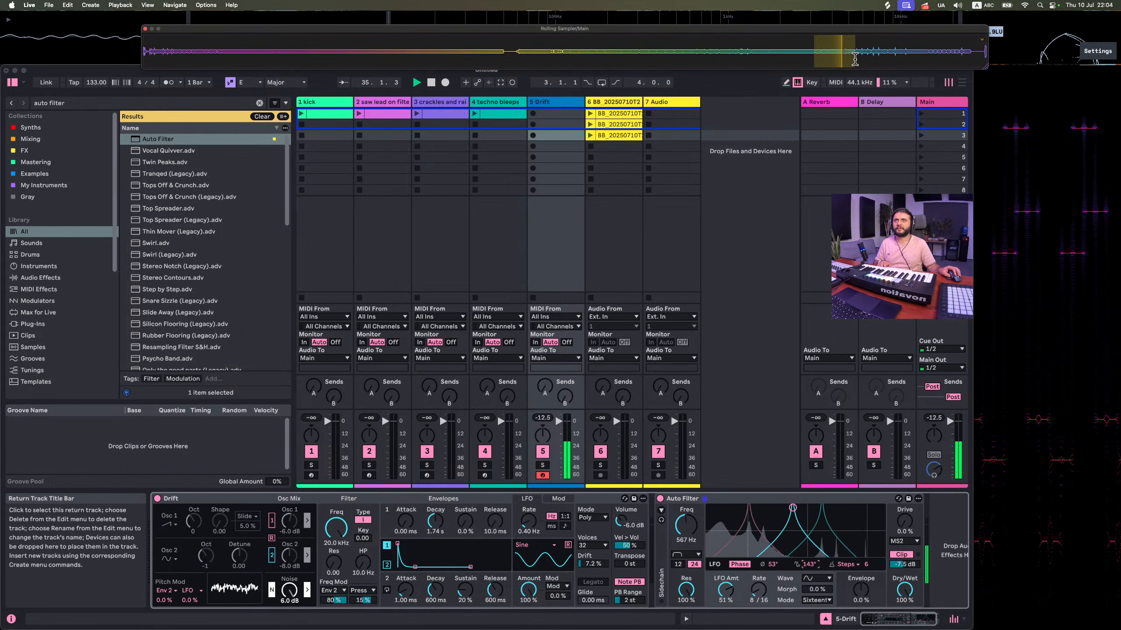
Place the latest Rolling Sampler capture in track 6's fourth slot and reselect the Drift track
left_click_drag(841, 60, 625, 145)
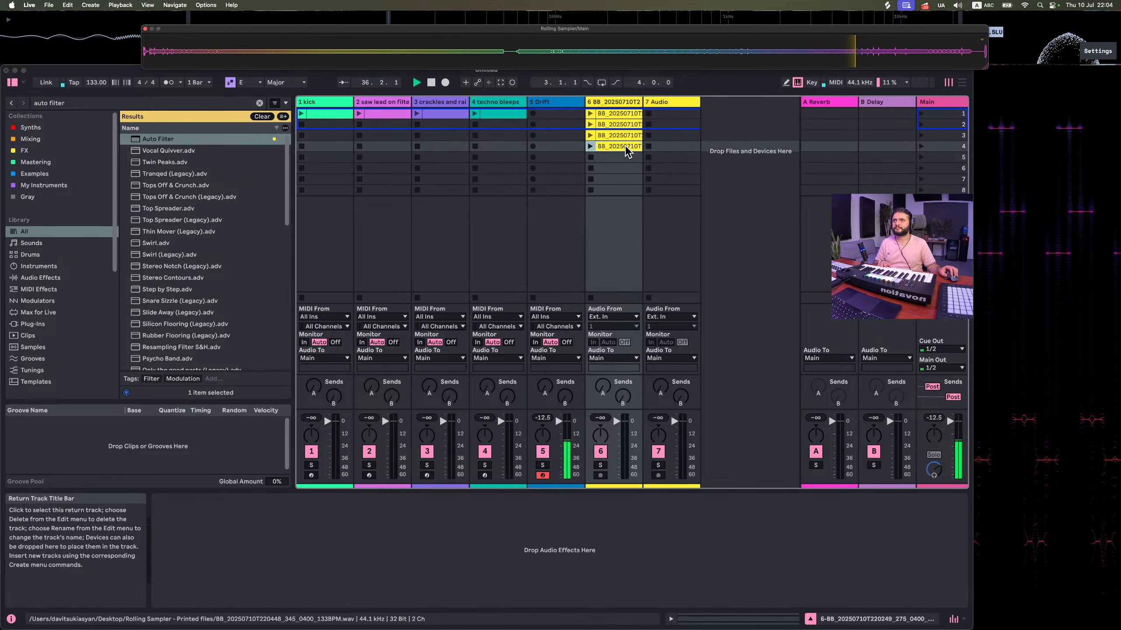
left_click(552, 103)
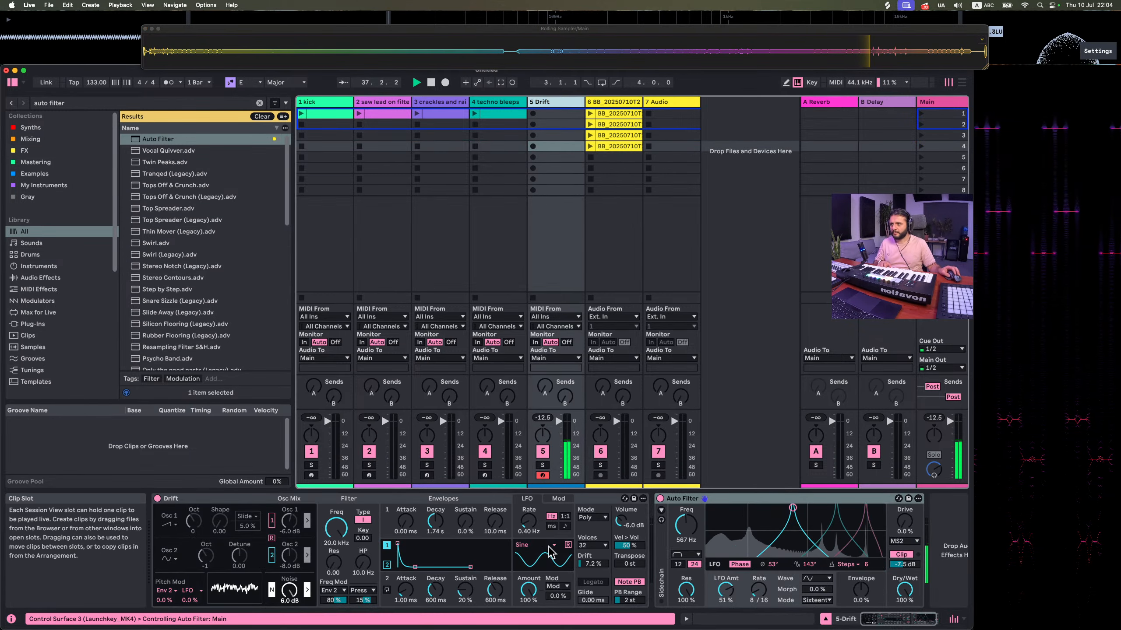
Retune Auto Filter to 1.70 kHz and set its LFO to 67% amount, 11/16 rate and 19 steps
left_click_drag(684, 532, 684, 531)
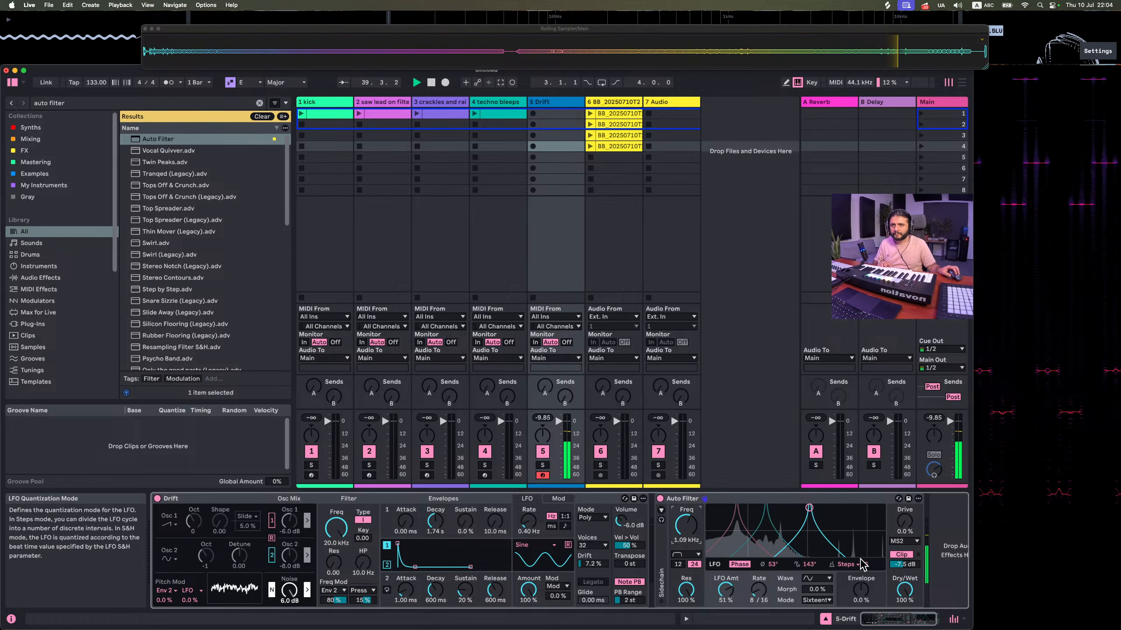
left_click_drag(867, 565, 869, 567)
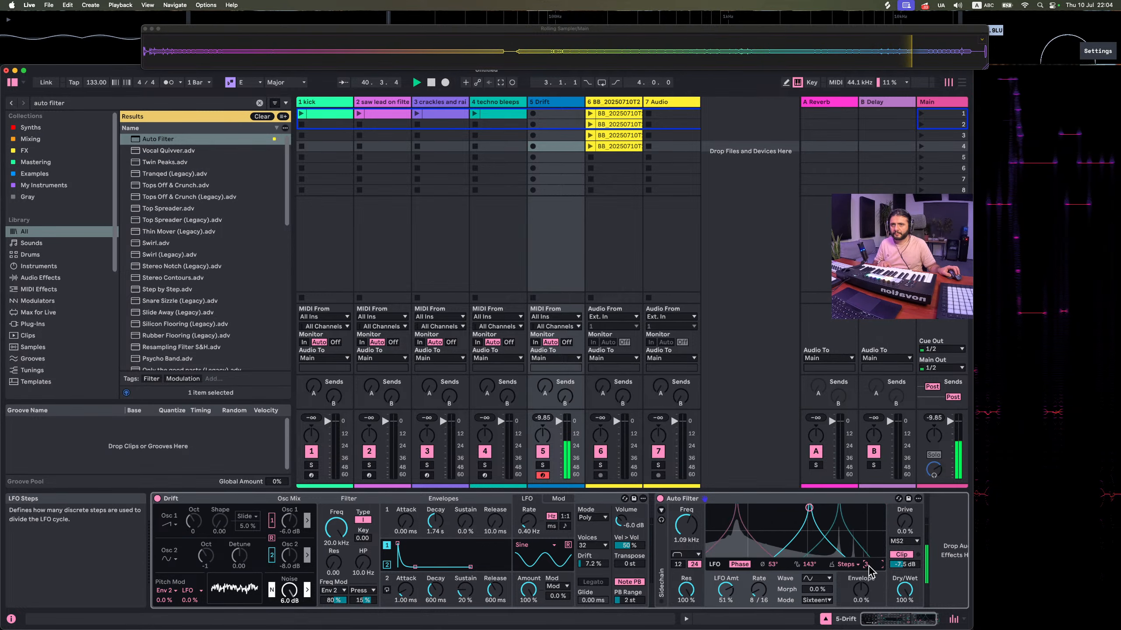
left_click_drag(726, 590, 726, 592)
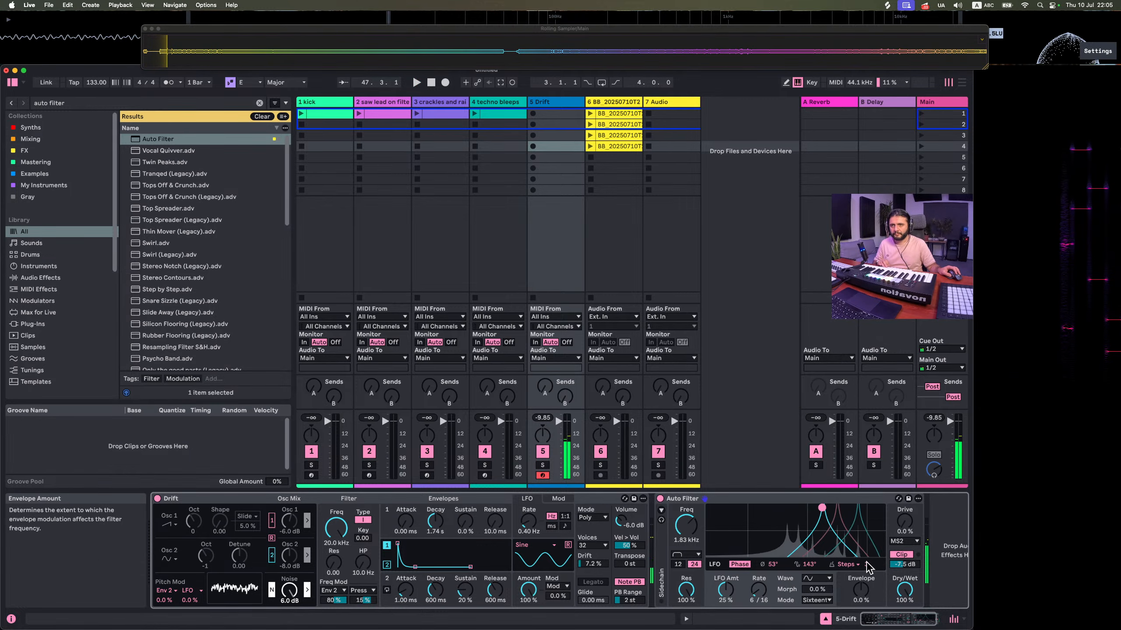
left_click_drag(868, 565, 868, 545)
left_click_drag(758, 590, 758, 585)
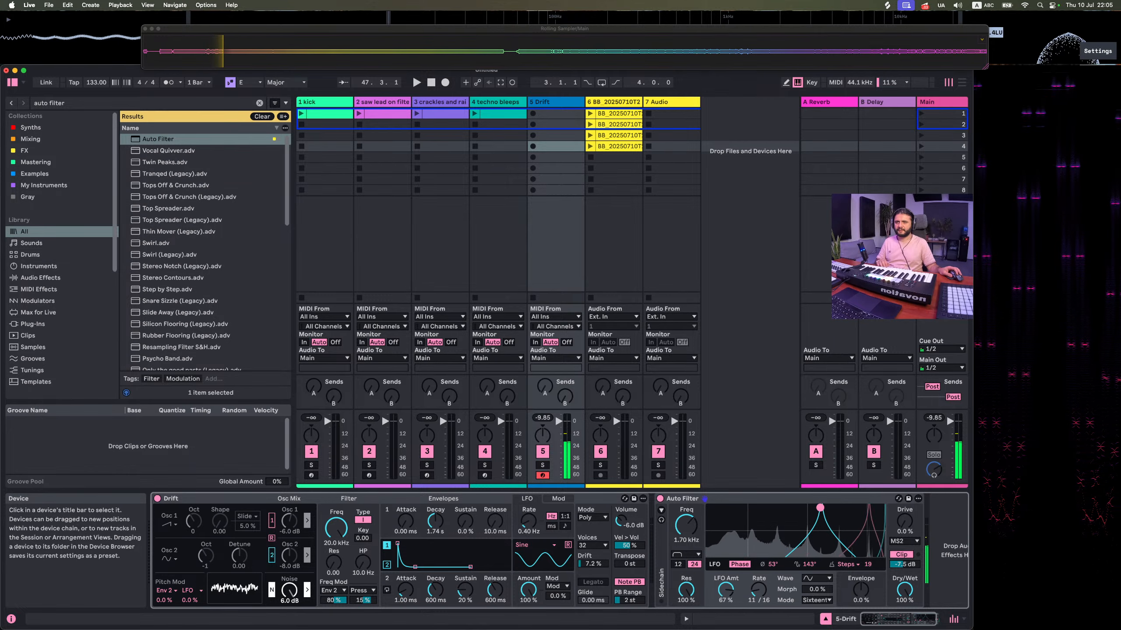
Raise Auto Filter's drive to 100%, audition the DFM circuit and settle on PRD
mouse_move(904, 521)
left_mouse_down()
mouse_move(904, 503)
mouse_move(917, 528)
left_mouse_up()
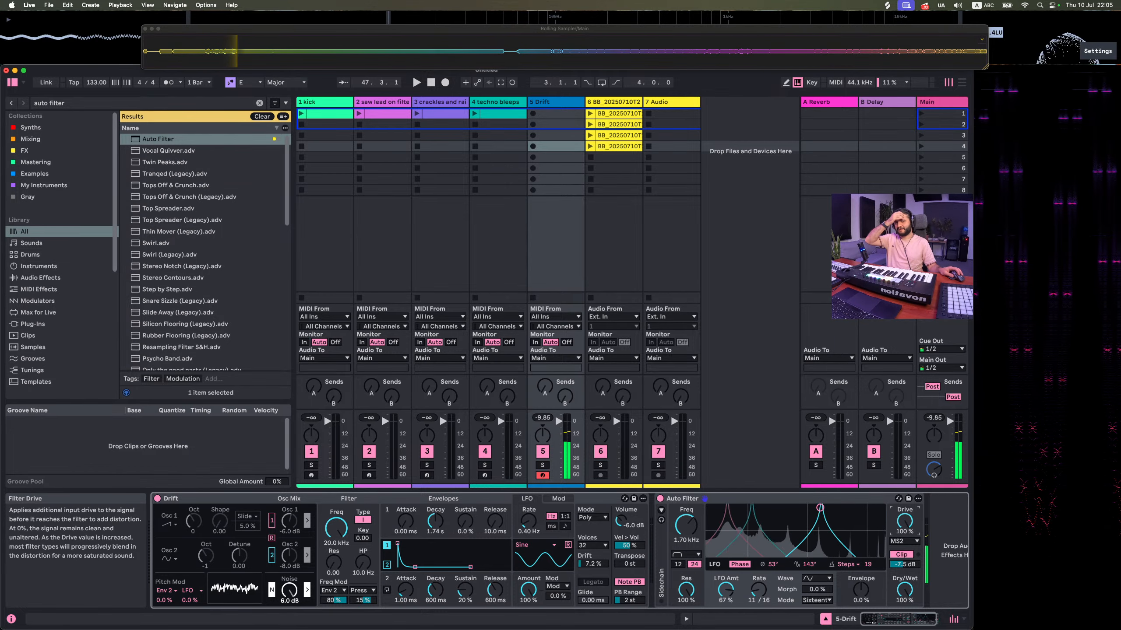
scroll(916, 527, "up", 2)
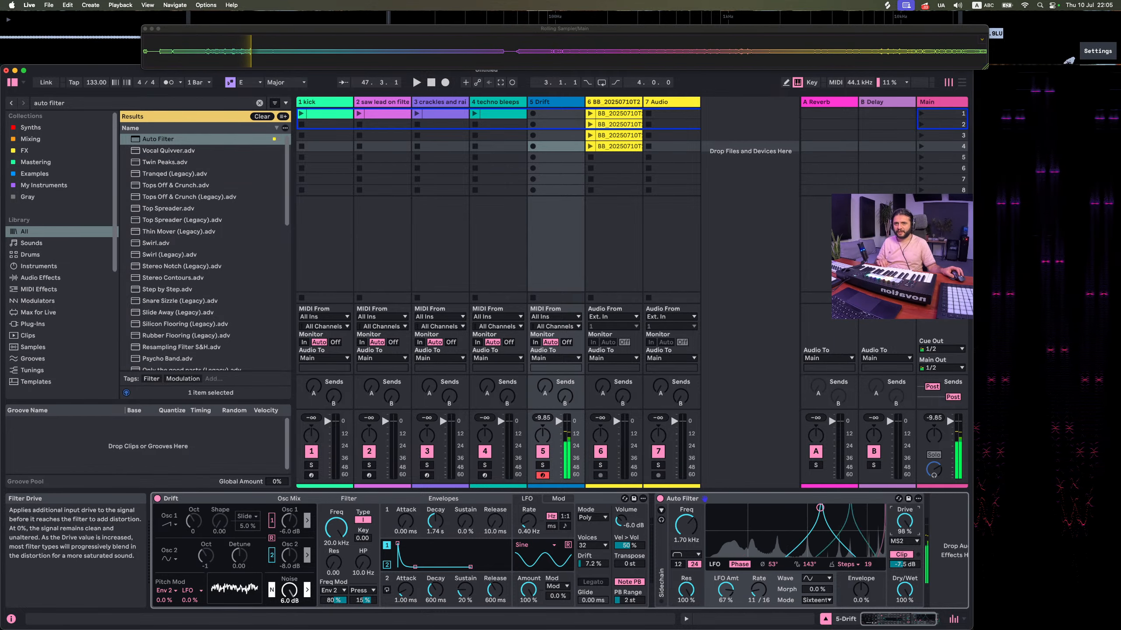
left_click(903, 542)
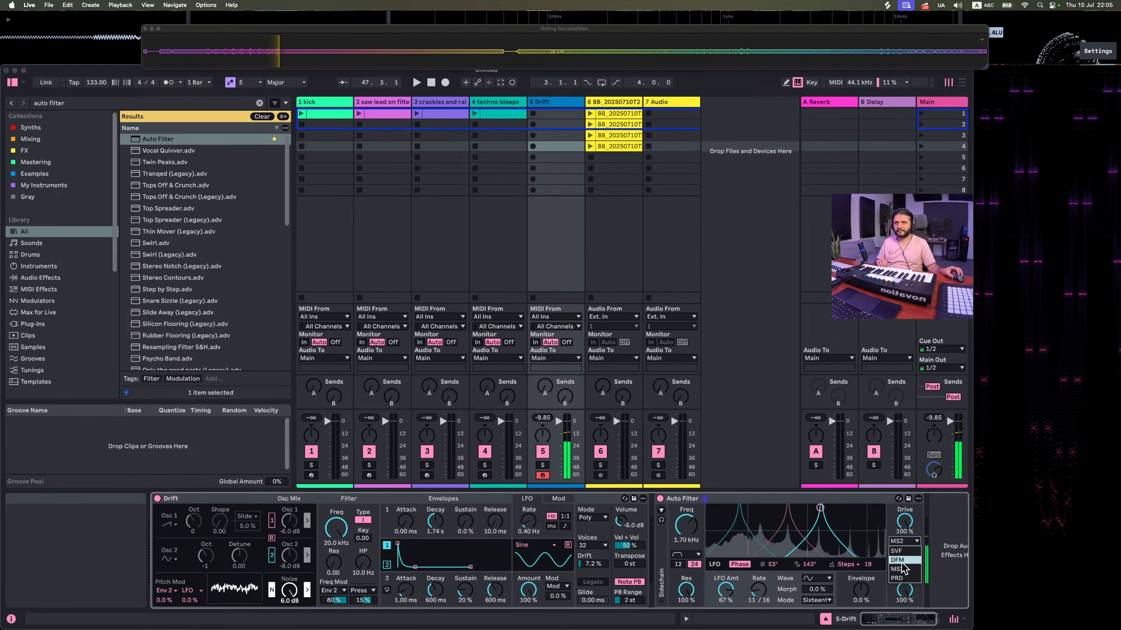
left_click(901, 560)
left_click(903, 542)
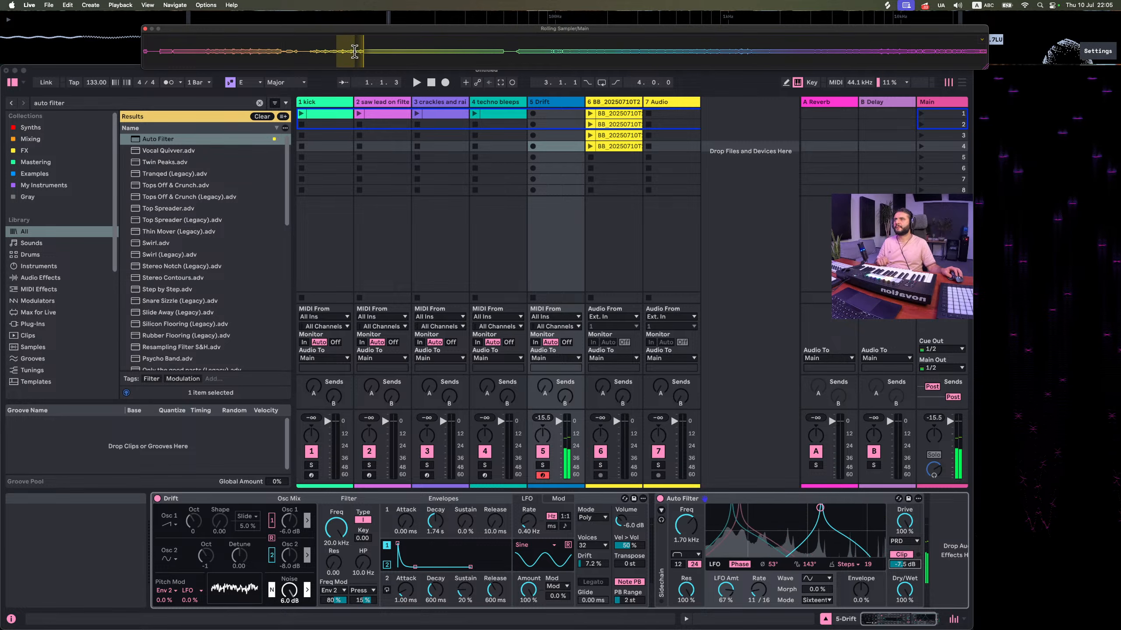
Place the driven-filter Rolling Sampler capture in track 6's fifth slot, and retune the Drift track's Auto Filter to 832 Hz
left_click_drag(614, 183, 613, 157)
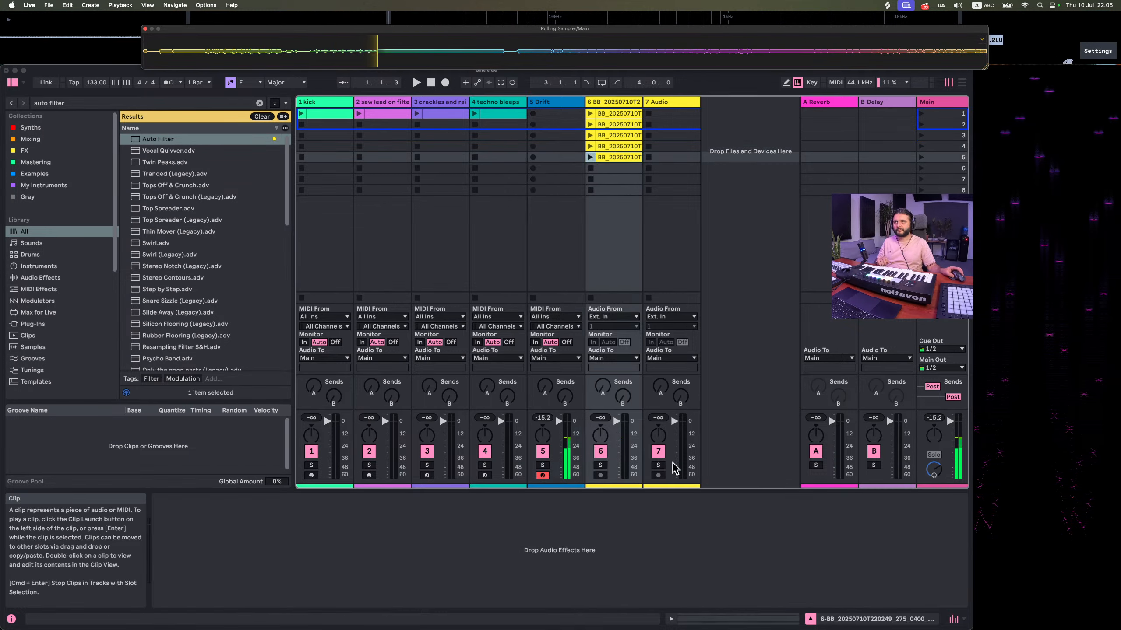
left_click(550, 105)
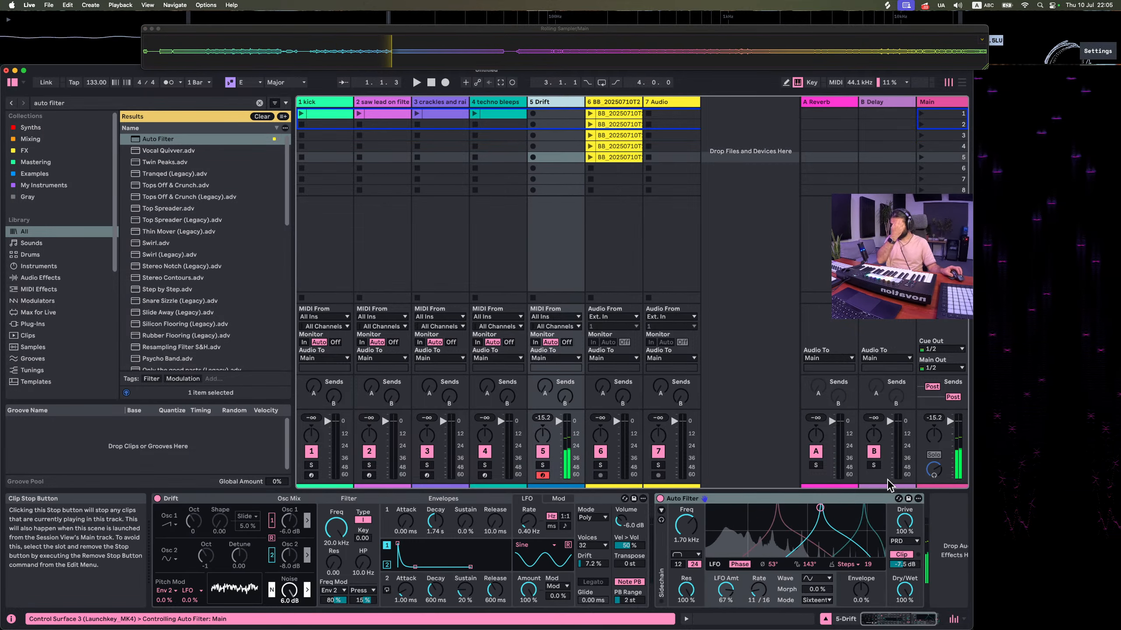
left_click_drag(681, 526, 681, 540)
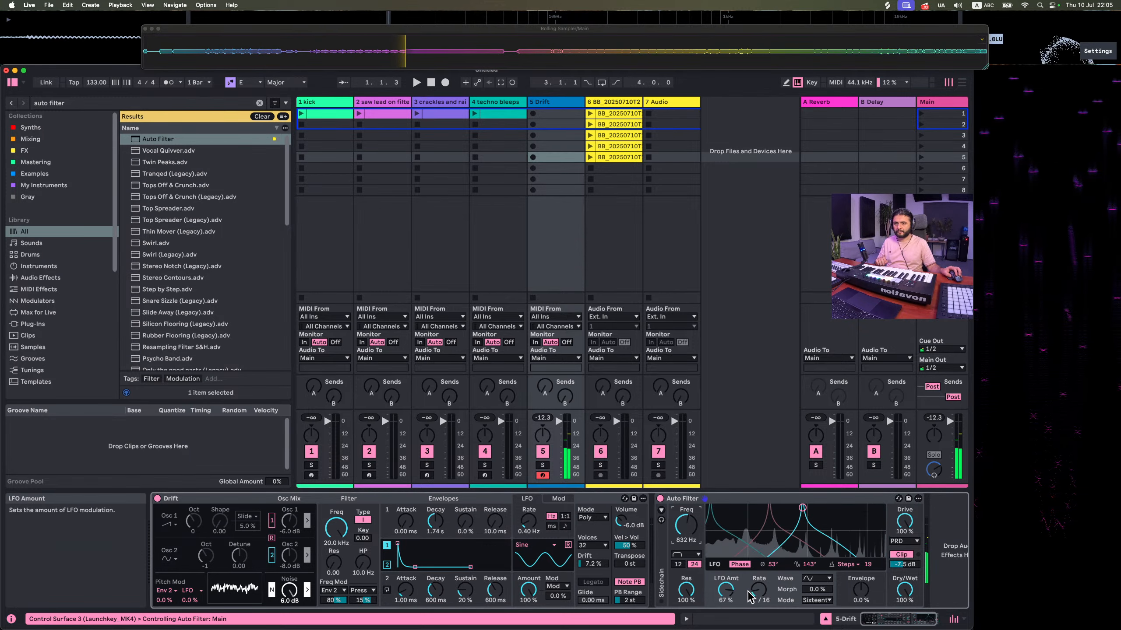
Set Auto Filter's LFO to 56% amount and 19/16 rate, place the Rolling Sampler capture in track 6's sixth slot, and reselect the Drift track
left_click_drag(728, 591, 728, 590)
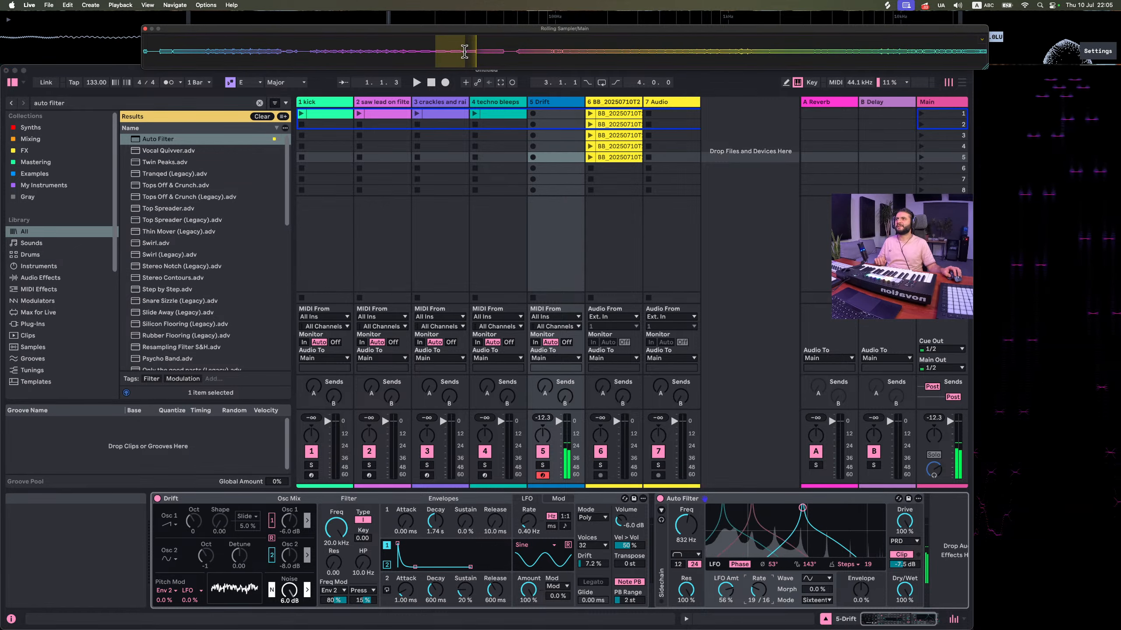
left_click_drag(463, 51, 613, 168)
left_click(548, 102)
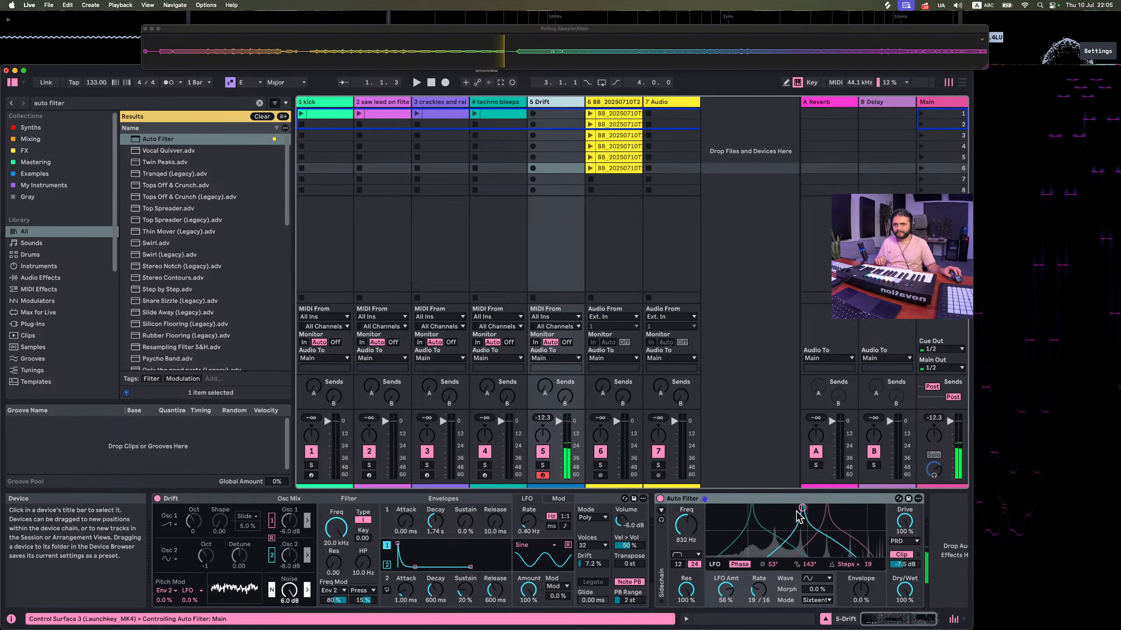
Retune Auto Filter to 746 Hz with 26% LFO amount, 16/16 rate, 6 steps and 0° offset, and place the capture in track 6's seventh slot
left_click_drag(803, 509, 793, 507)
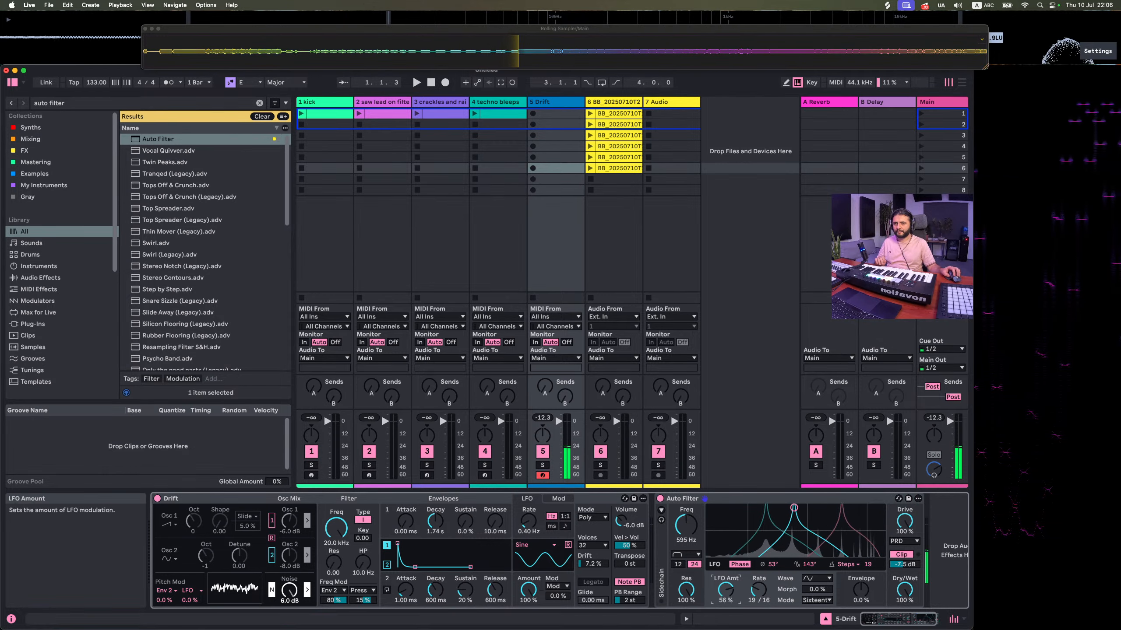
left_click_drag(867, 564, 867, 574)
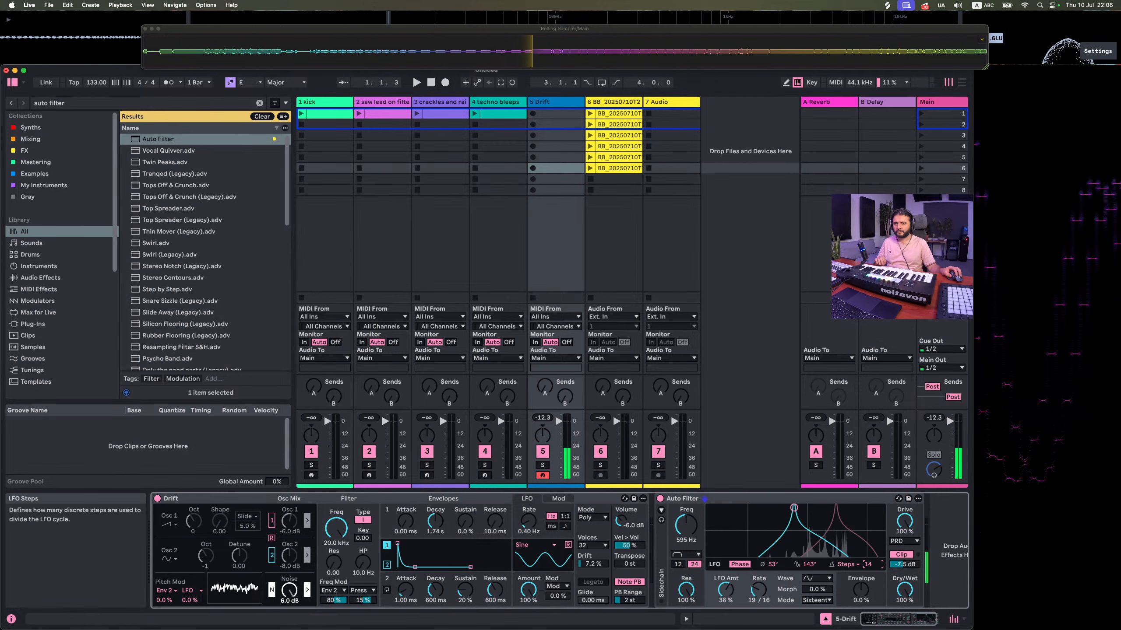
double_click(809, 565)
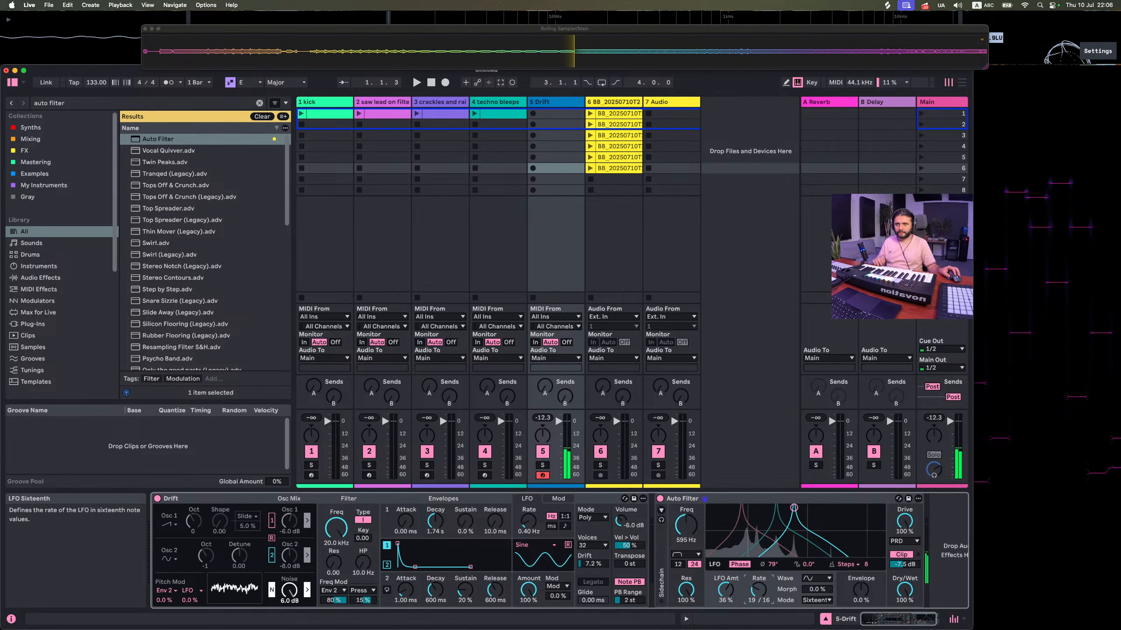
left_click_drag(758, 589, 758, 596)
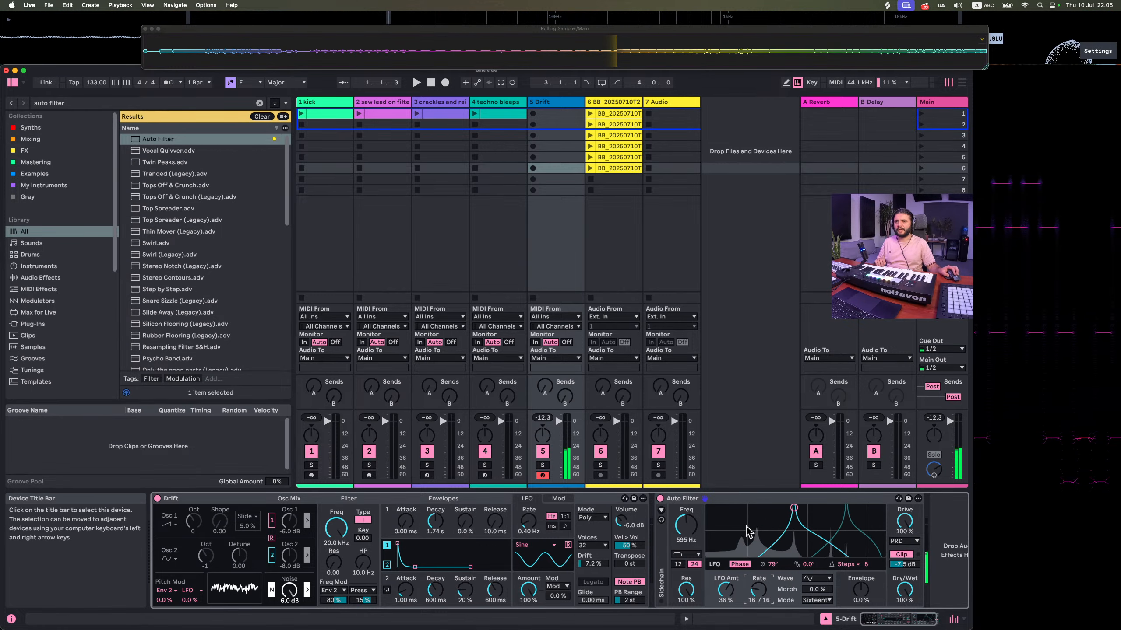
left_click_drag(683, 545, 682, 538)
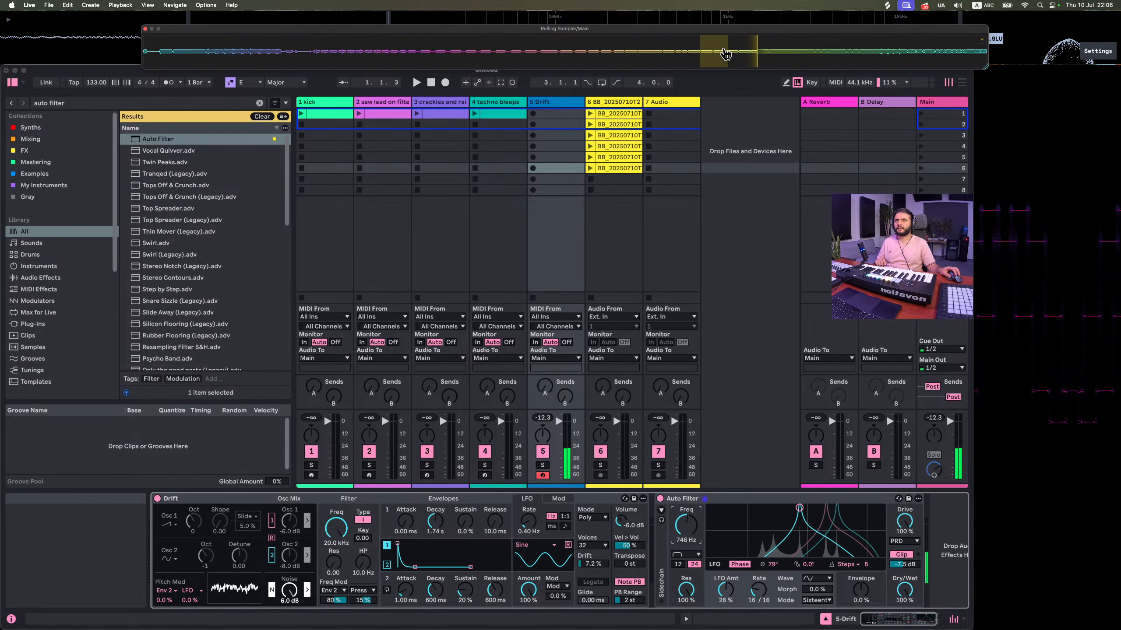
left_click_drag(726, 53, 609, 178)
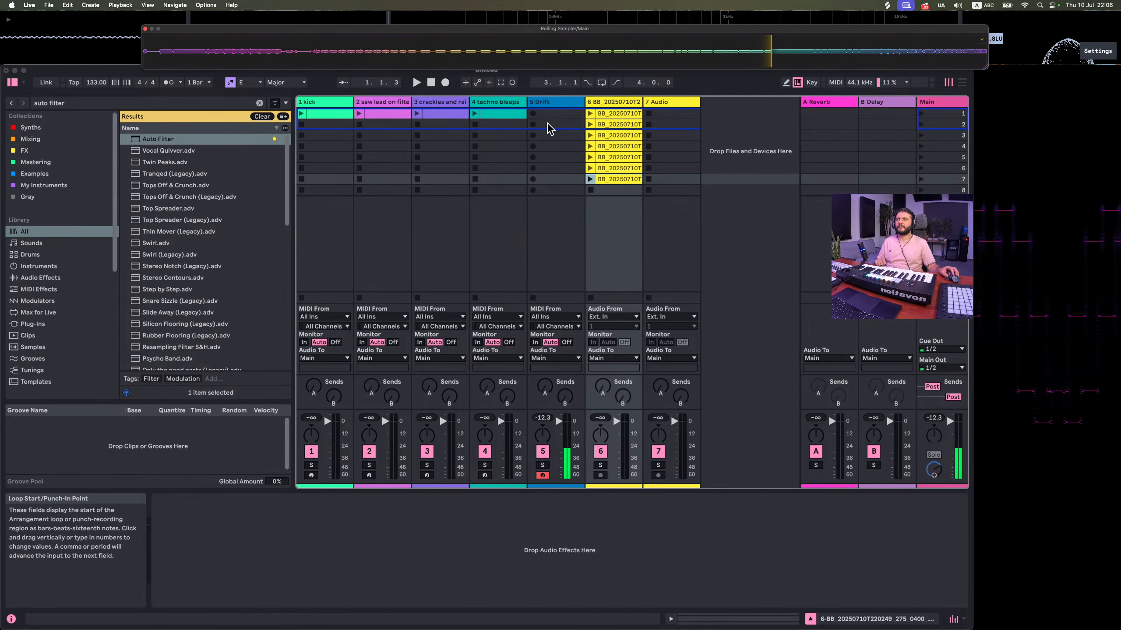
Delete the Drift track and move the track of captured clips after the empty Audio track
left_click(556, 102)
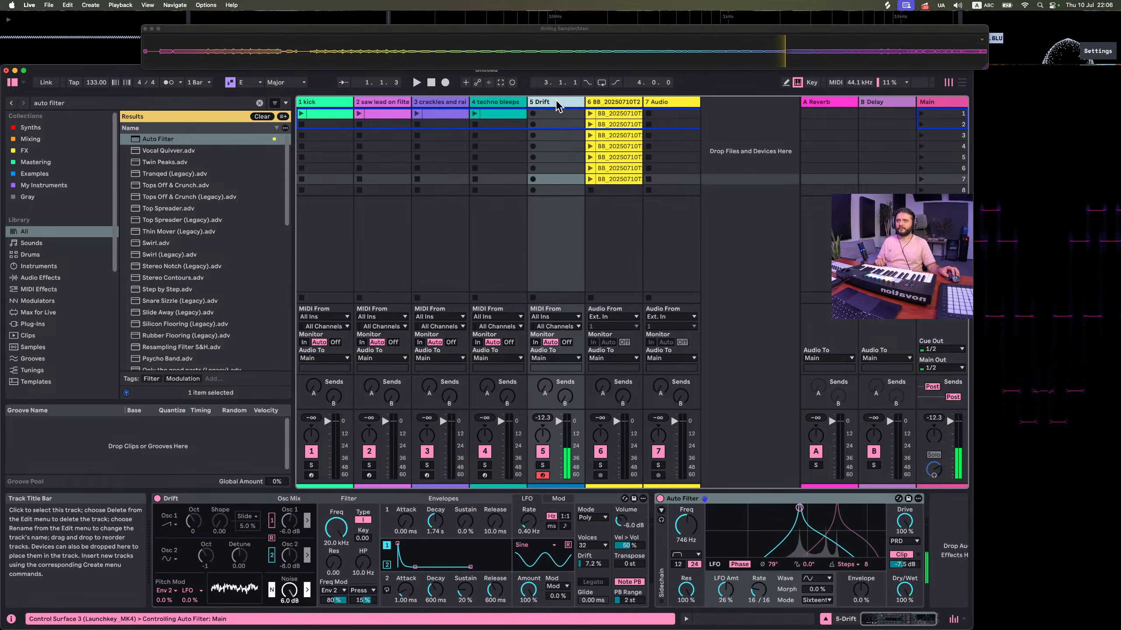
key("Delete")
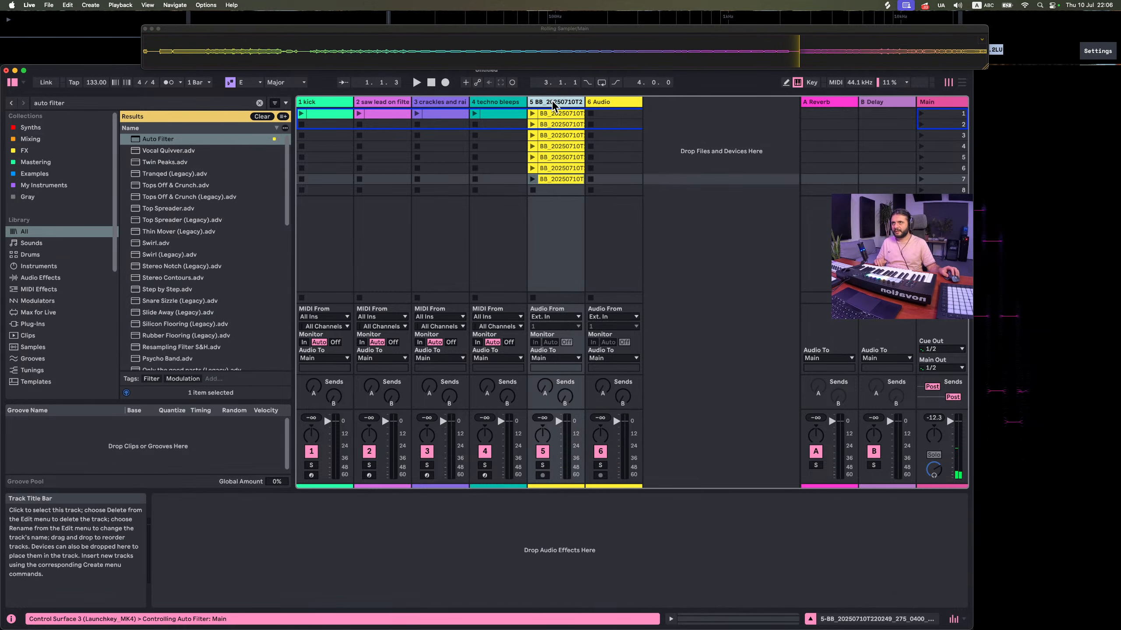
left_click_drag(551, 99, 649, 106)
Launch the techno bleeps, crackles, saw lead and kick clips together
left_click(475, 114)
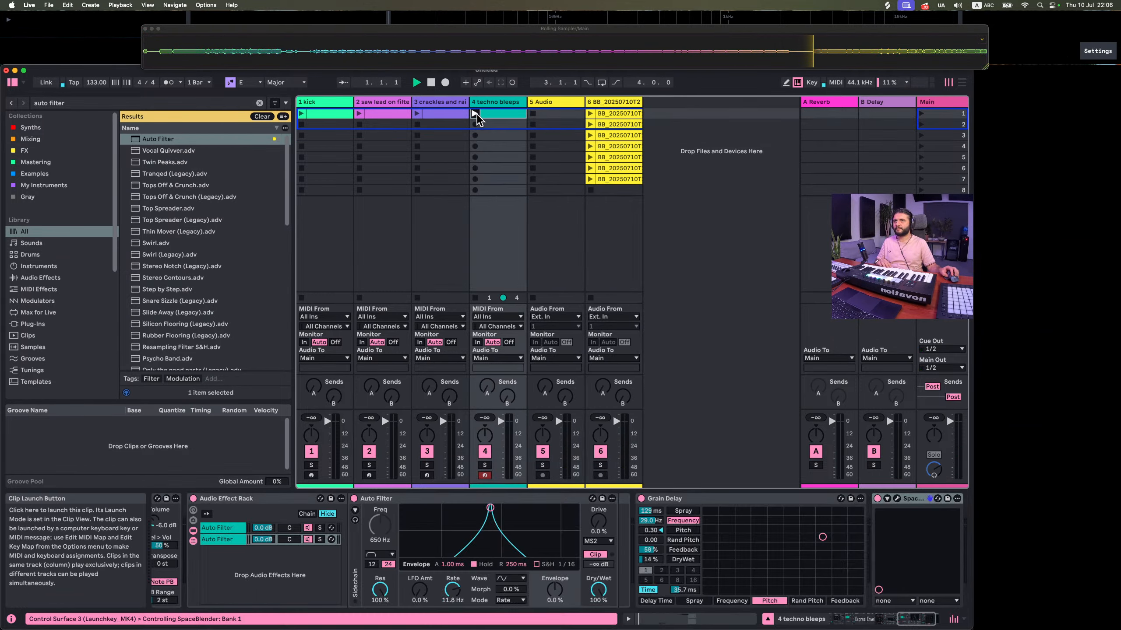
left_click(416, 113)
left_click(358, 113)
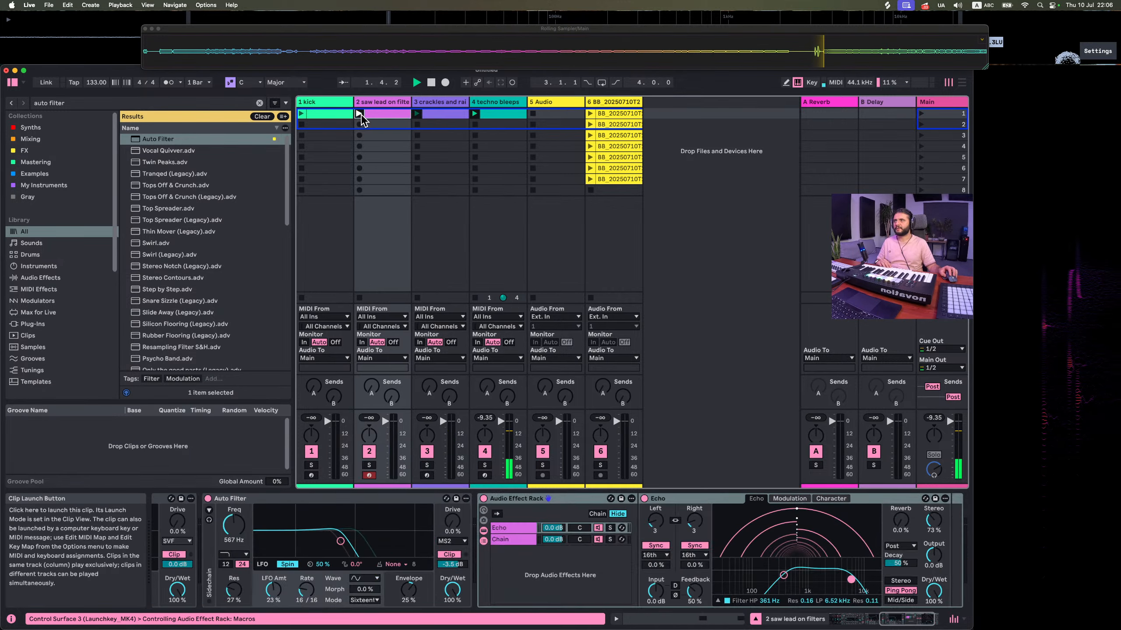
left_click(301, 113)
Set the Grain Delay dry/wet mix on the techno bleeps track to 17%
left_click(500, 117)
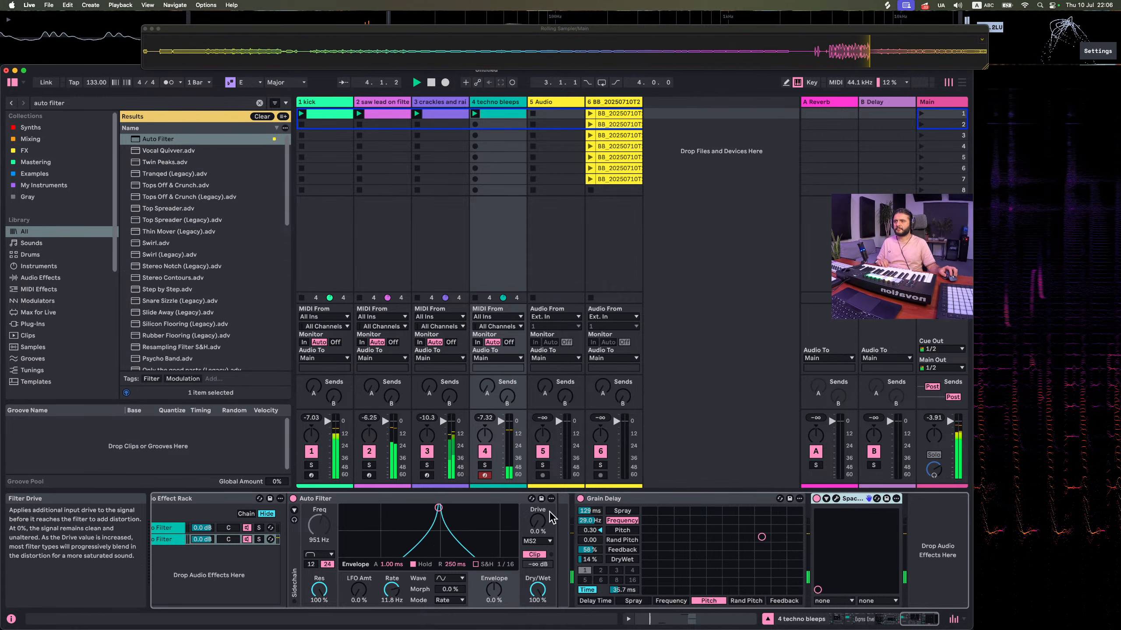
left_click(372, 596)
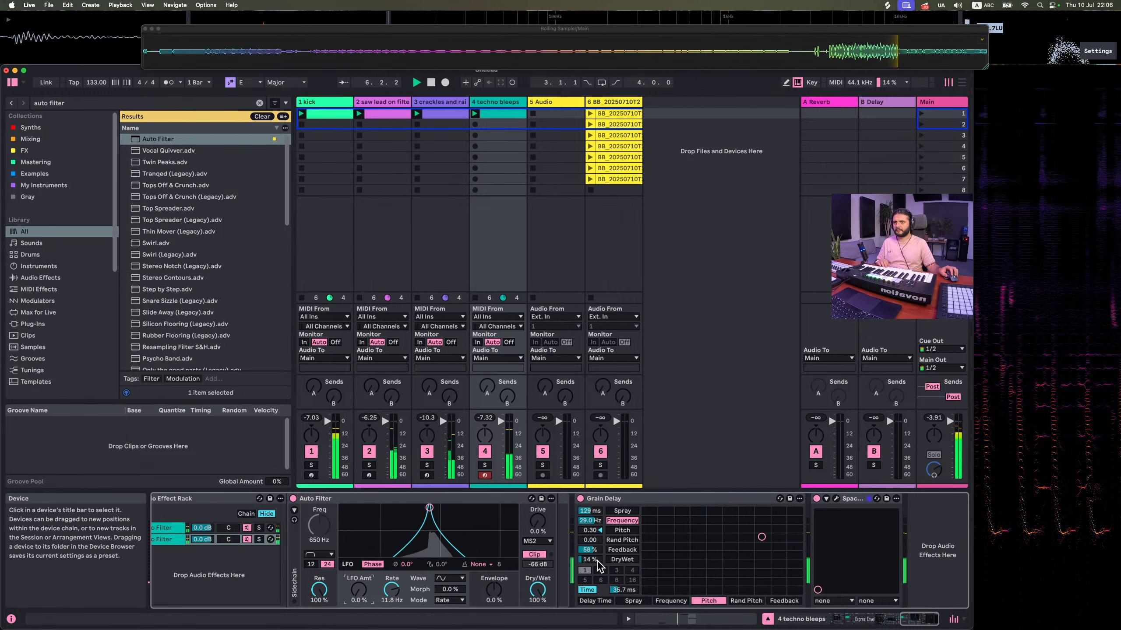
left_click_drag(591, 559, 595, 565)
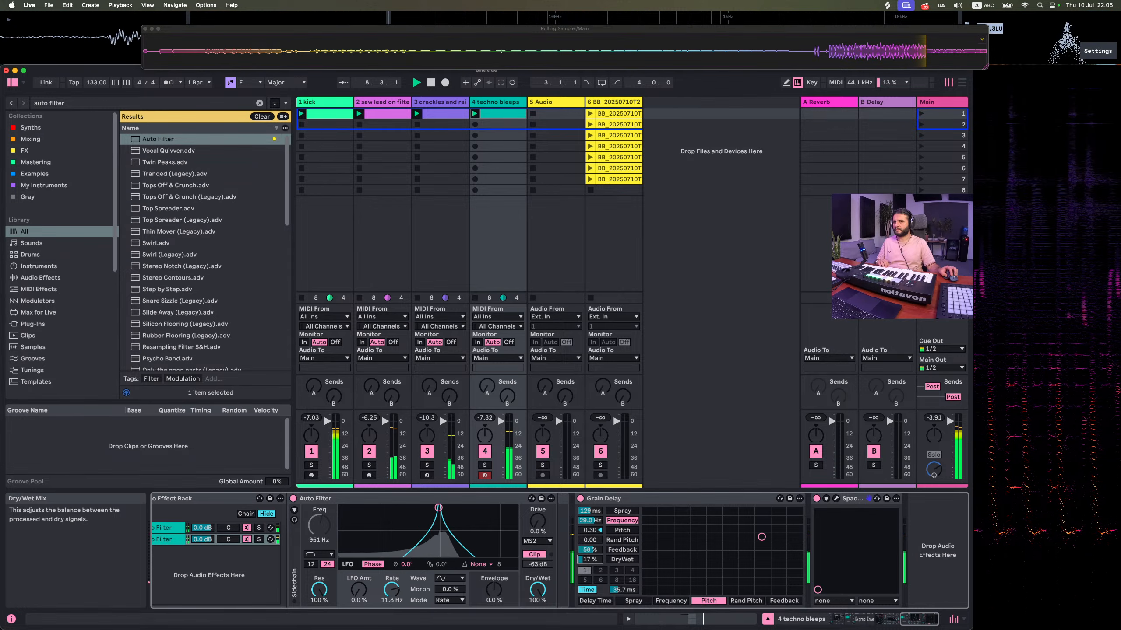
Set the first captured clip's BPM to 133, move the clip to track 5's first slot, and restart playback
left_click(589, 115)
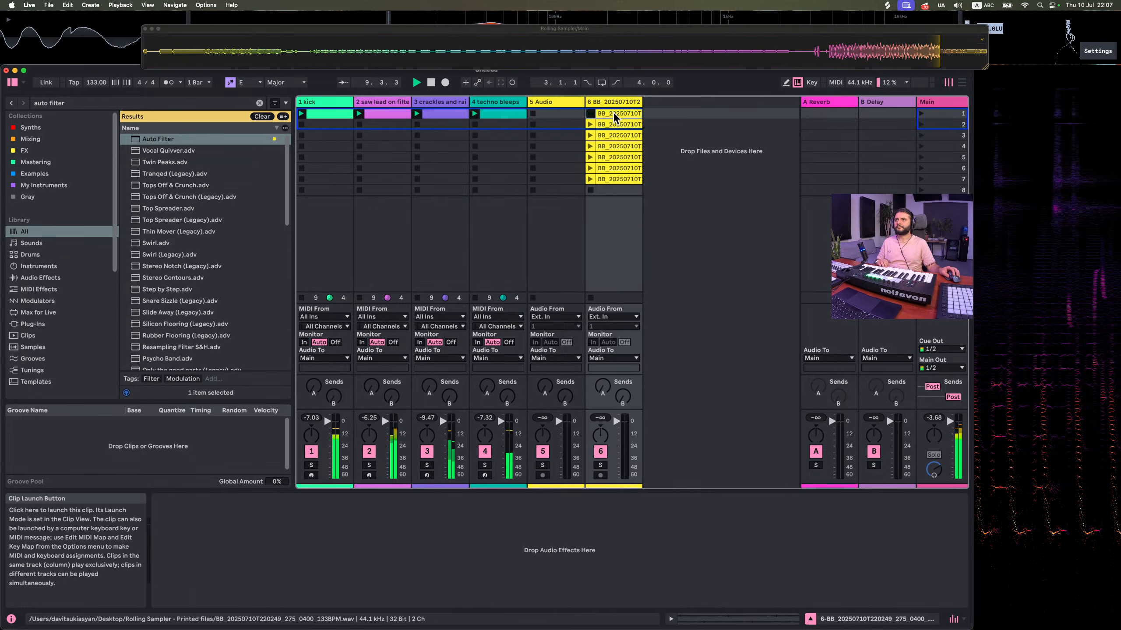
double_click(613, 112)
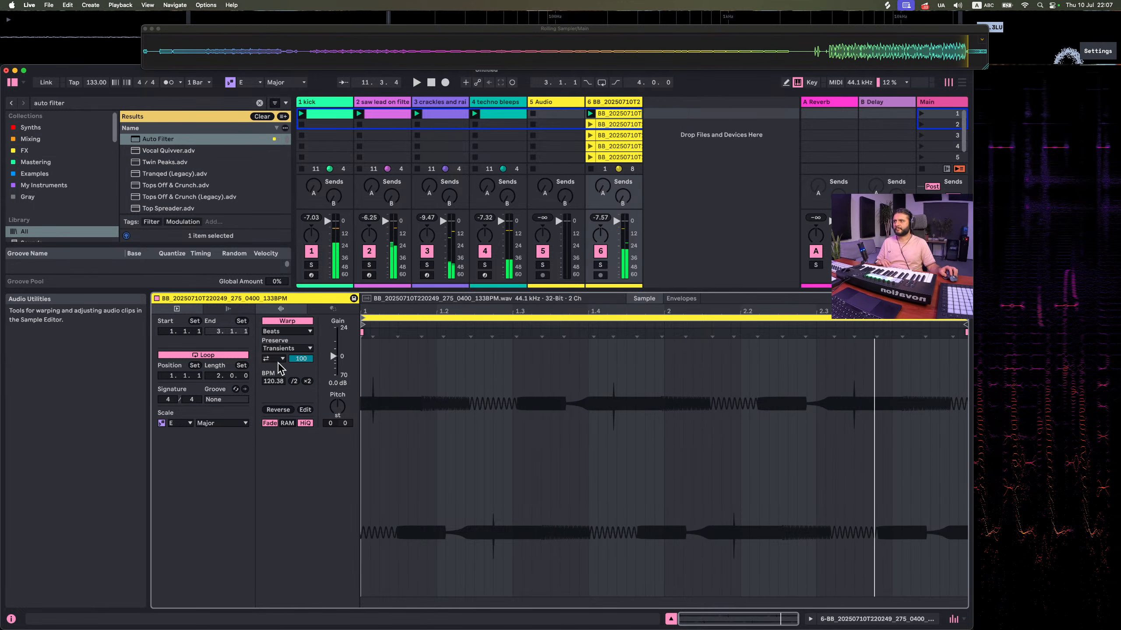
left_click(270, 384)
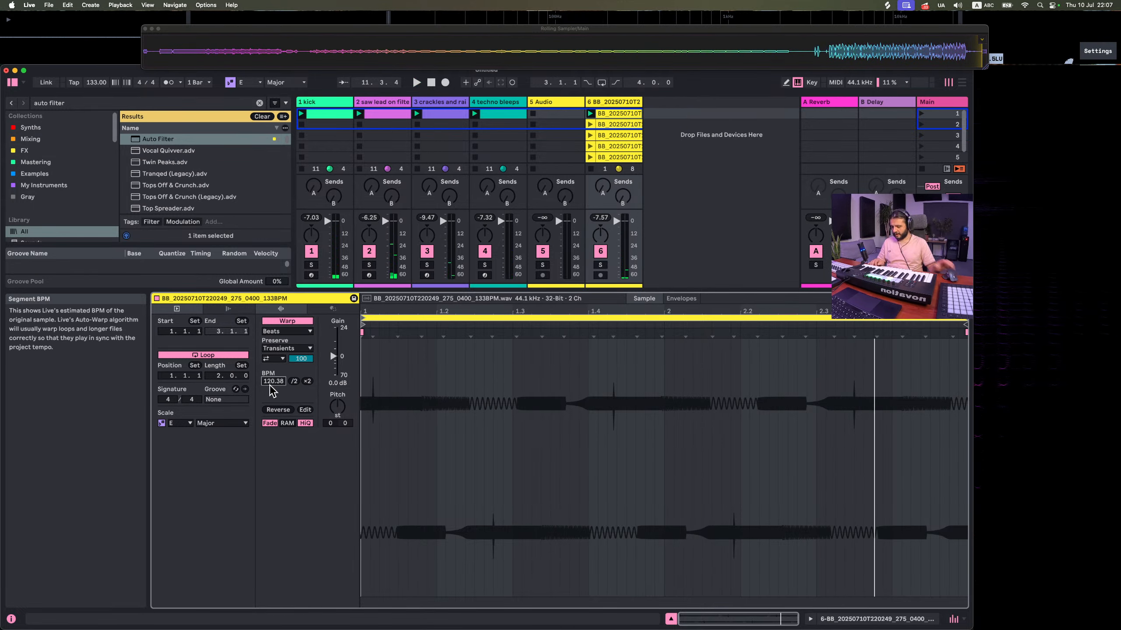
type("133")
key("Return")
key("space")
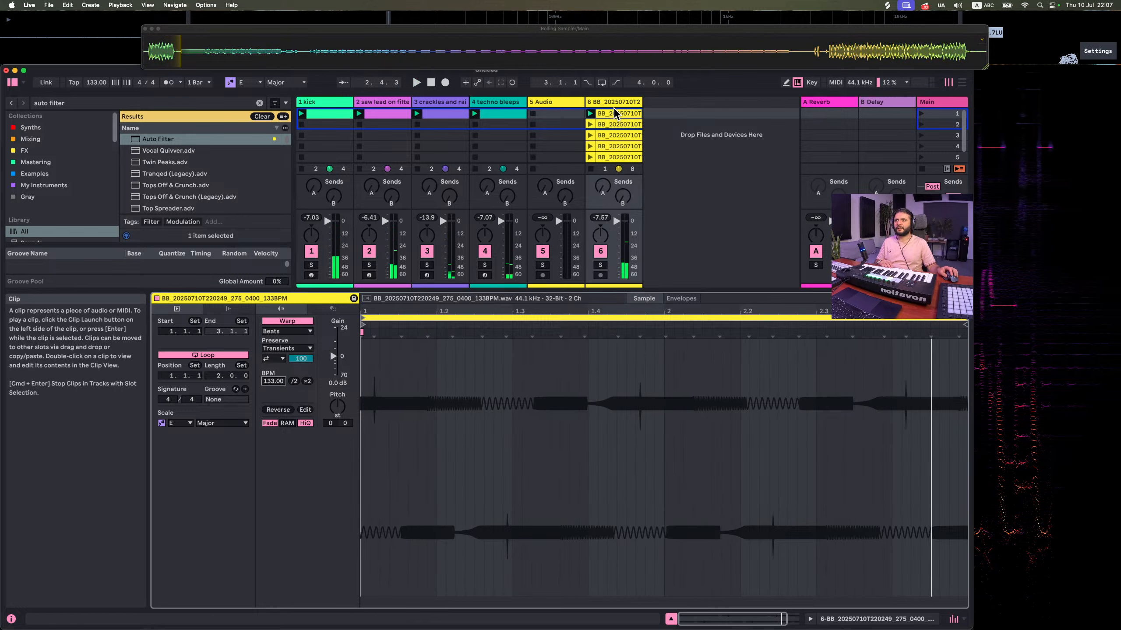
left_click_drag(618, 113, 561, 114)
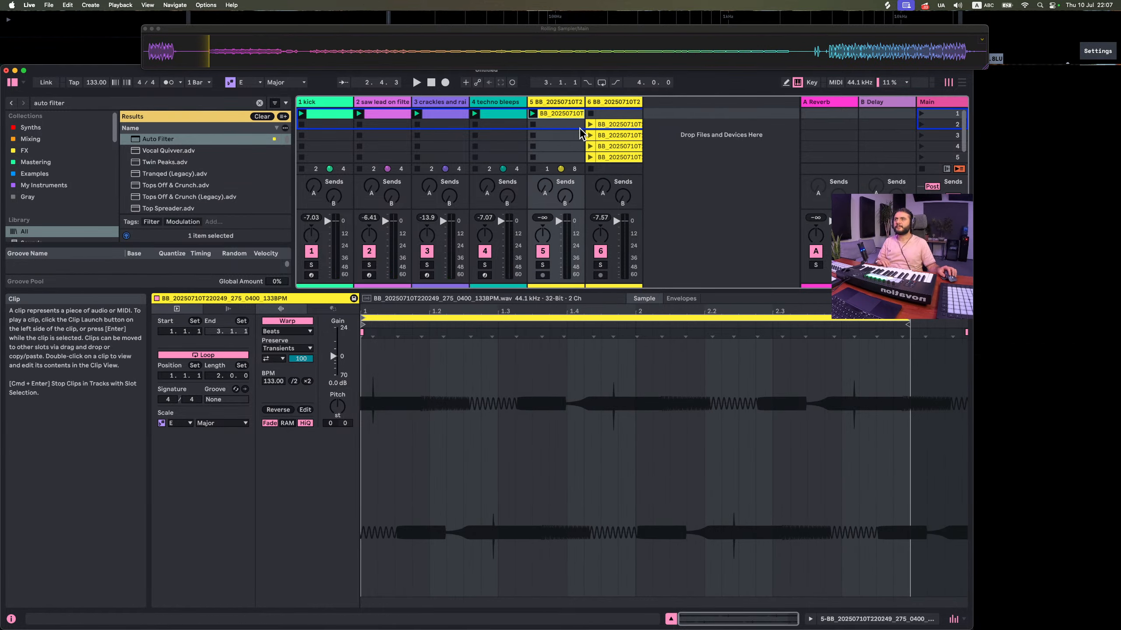
key("space")
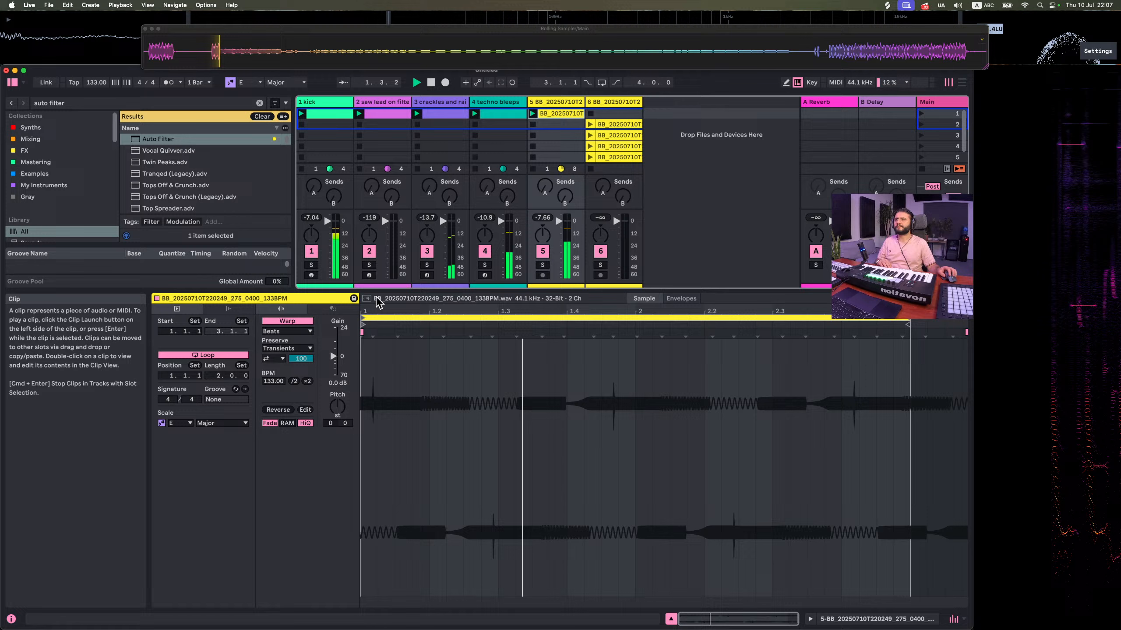
Set the clip's Beats warp to preserve 1/16, with transient looping off and a transient envelope of 29
left_click(274, 359)
left_click(273, 367)
left_click_drag(294, 360, 295, 415)
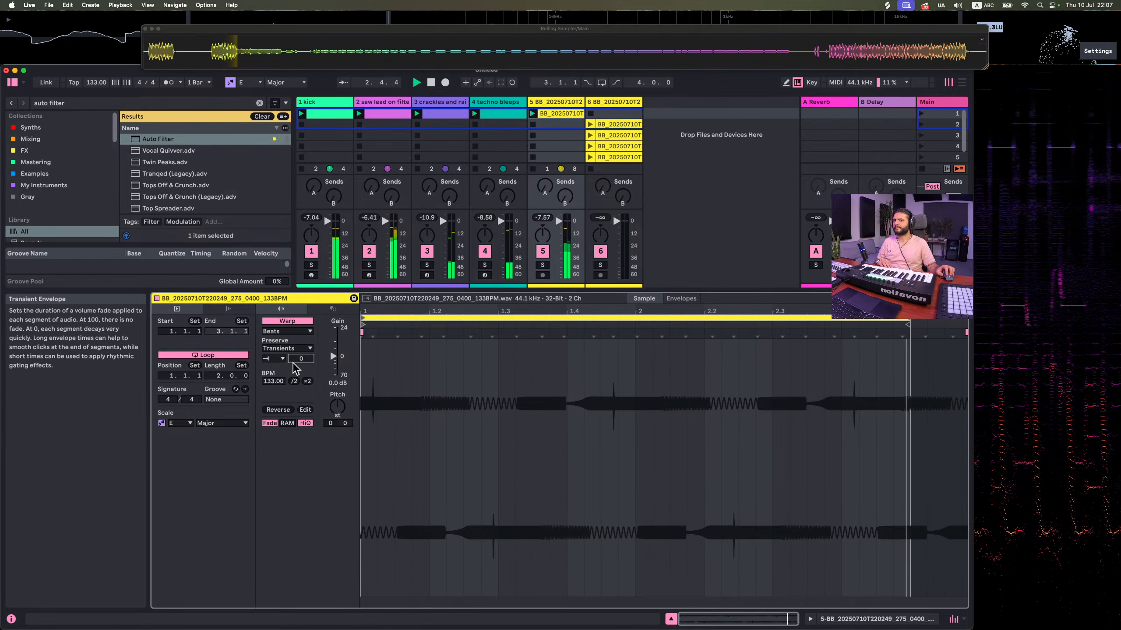
left_click(492, 405)
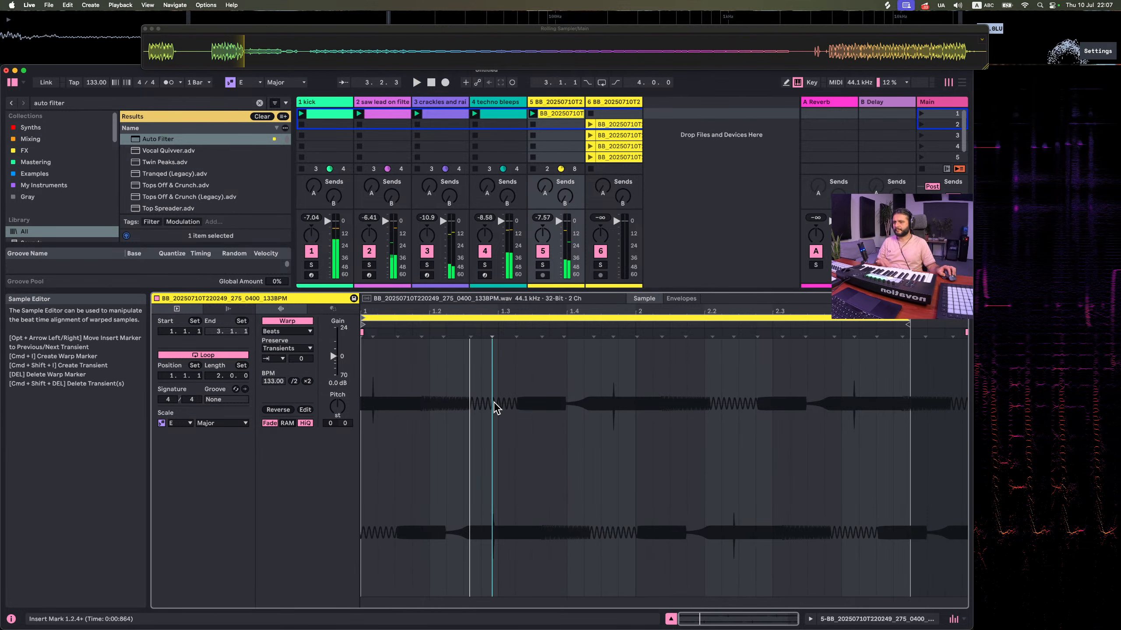
left_click_drag(303, 357, 303, 345)
left_click(294, 349)
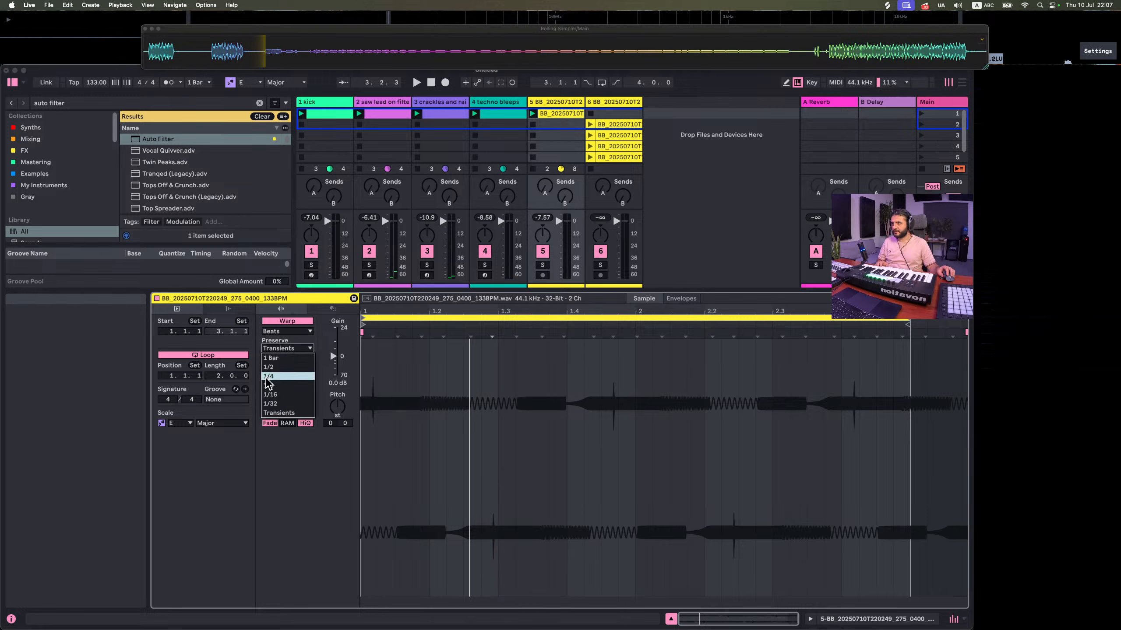
left_click(271, 394)
key("space")
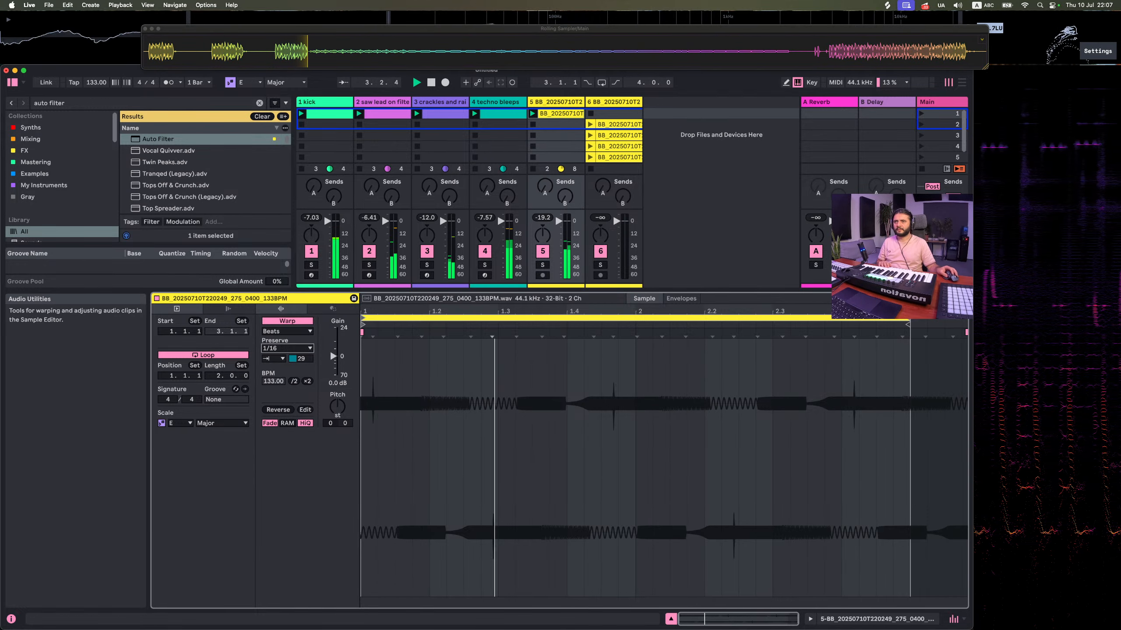
Shorten the clip's loop to a length of 1.1.0 and transpose the clip by -7 semitones
left_click_drag(908, 326, 567, 330)
key("space")
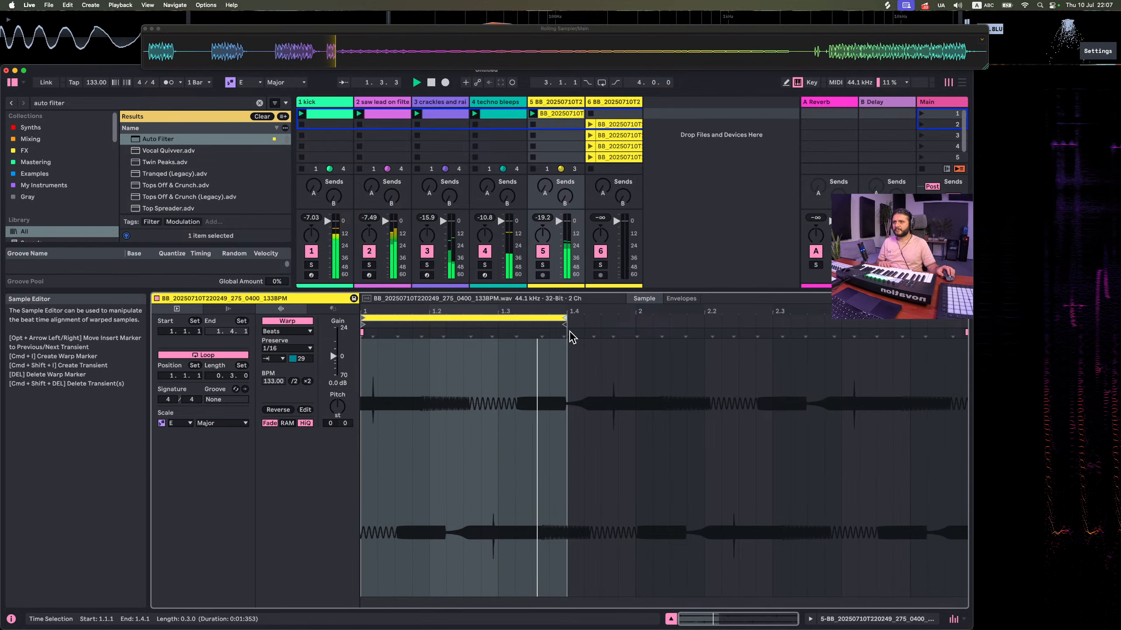
left_click_drag(571, 334, 703, 339)
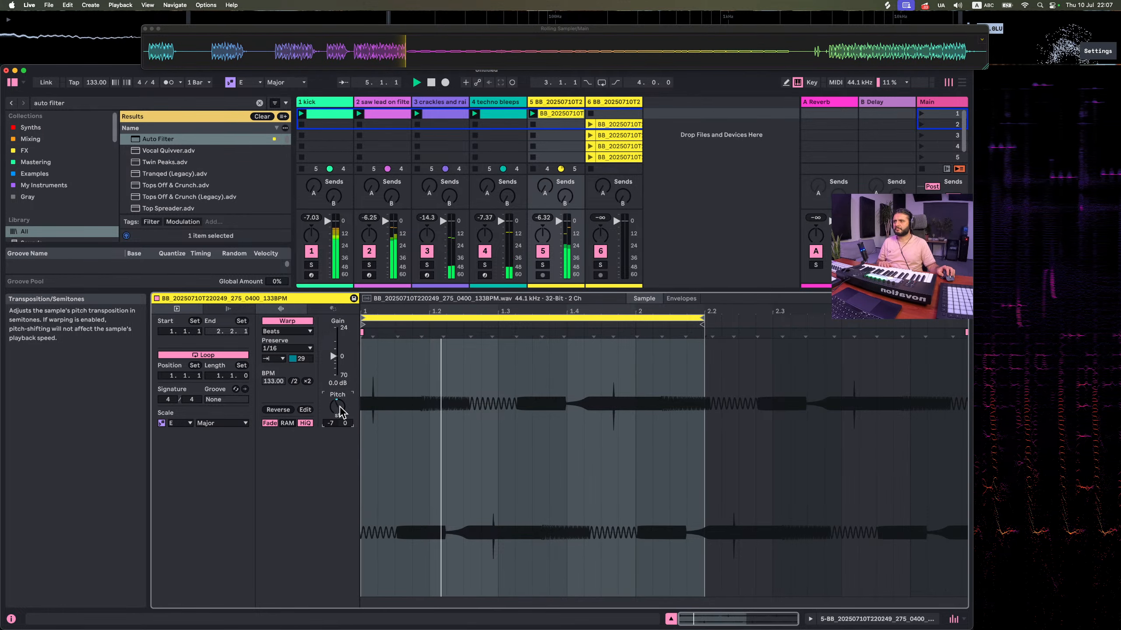
Quantize the whole audio clip to a 1/16 grid at 100% amount
left_click(478, 407)
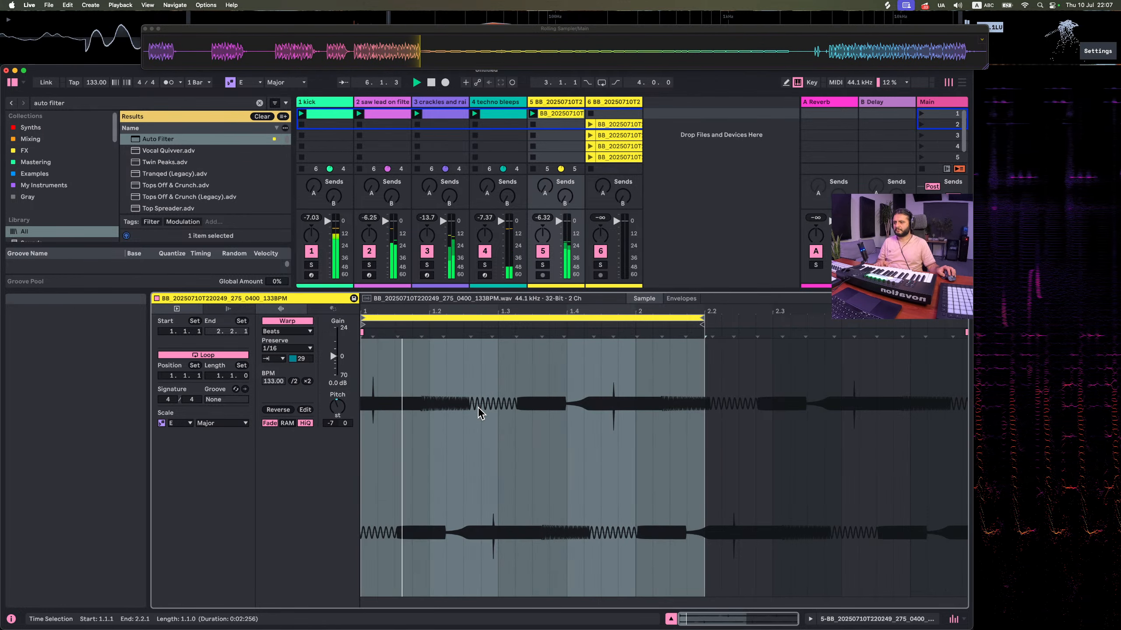
key("super+a")
key("super+shift+u")
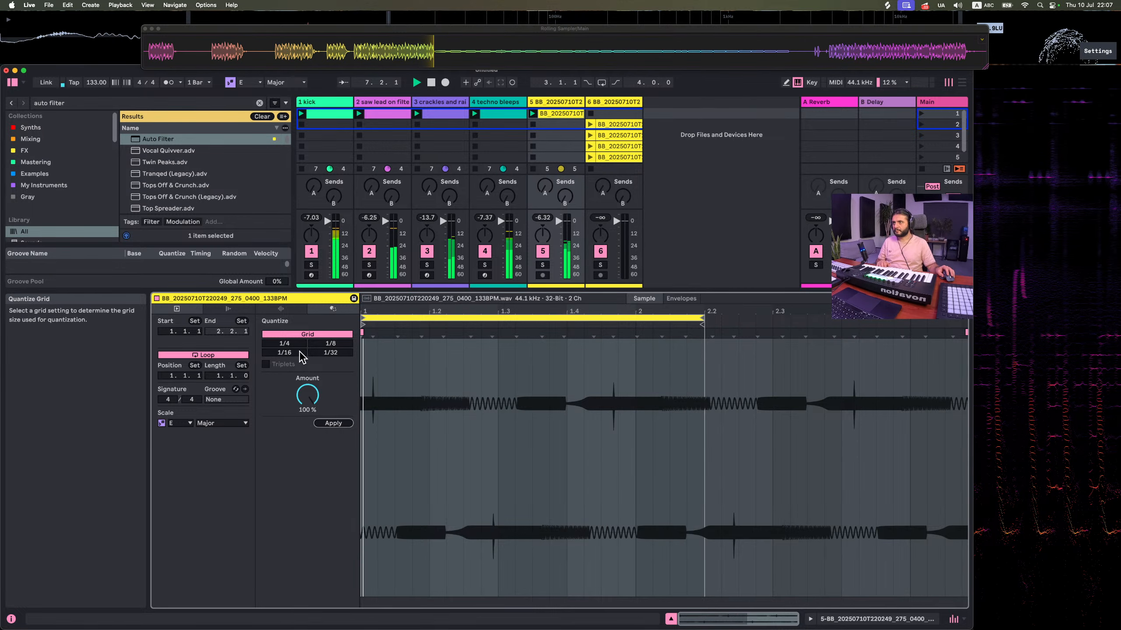
left_click(284, 353)
left_click(332, 424)
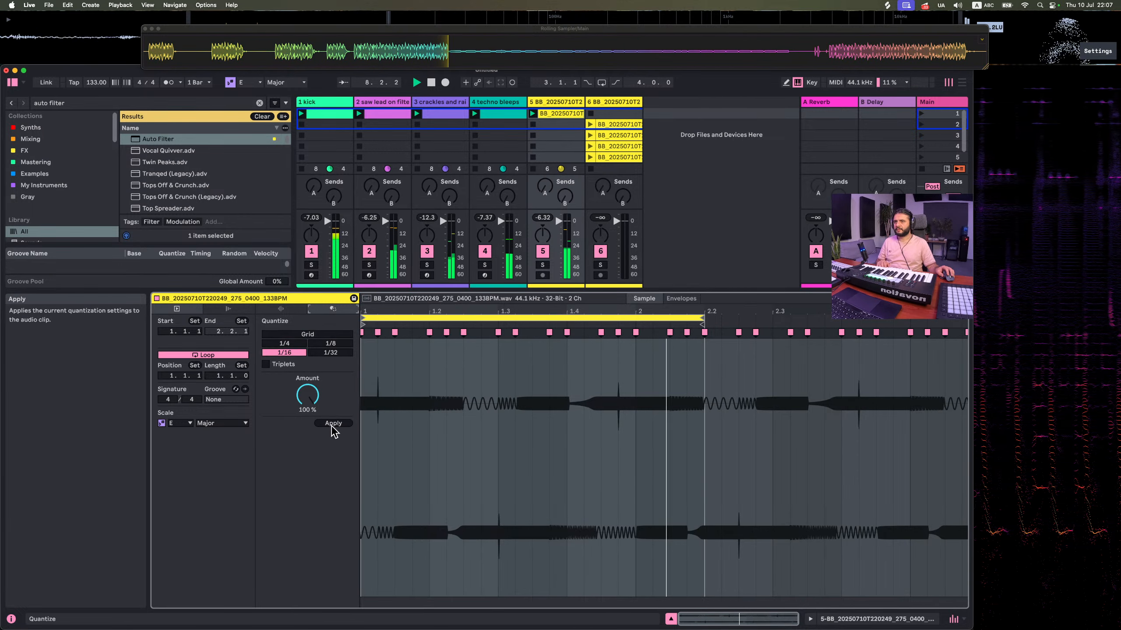
Rename track 5 to "bleeps atonal"
left_click(557, 102)
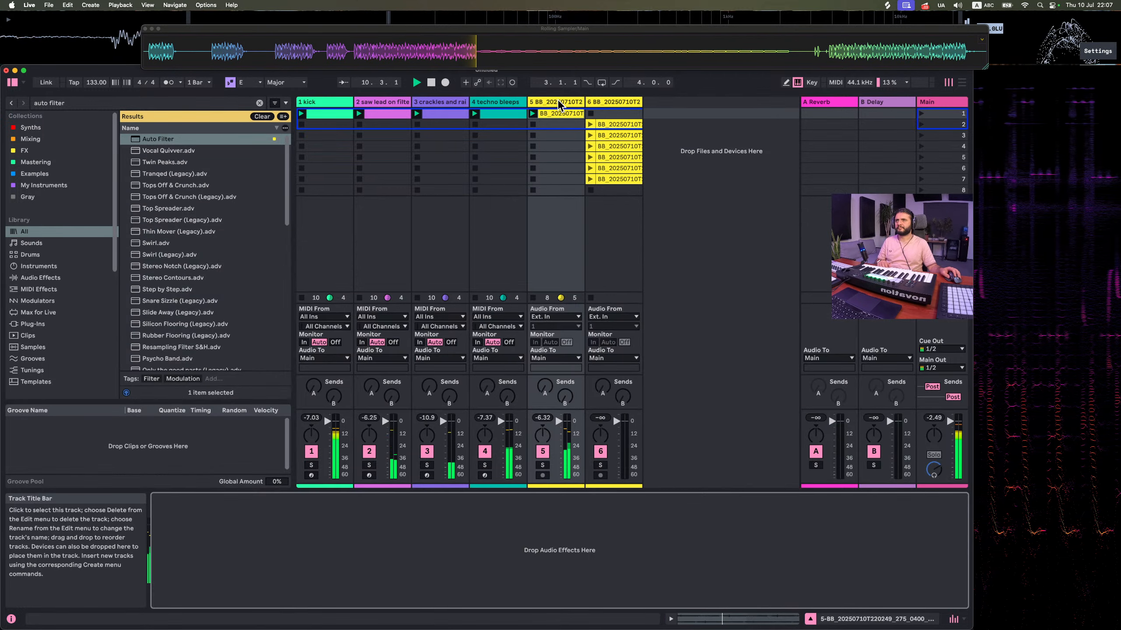
left_click(562, 100)
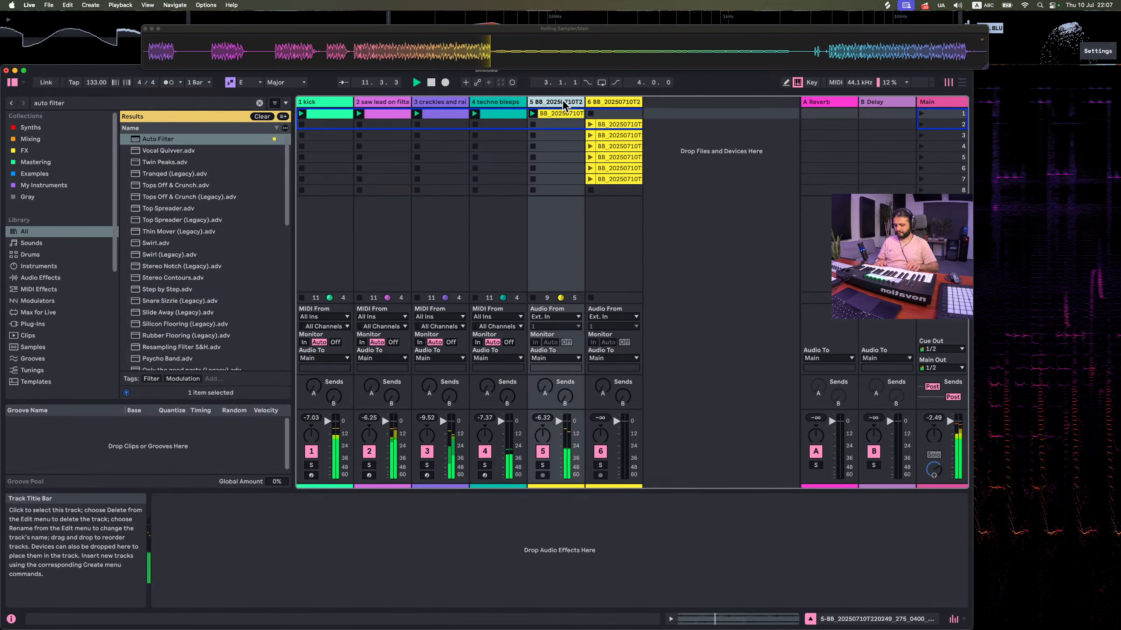
key("super+r")
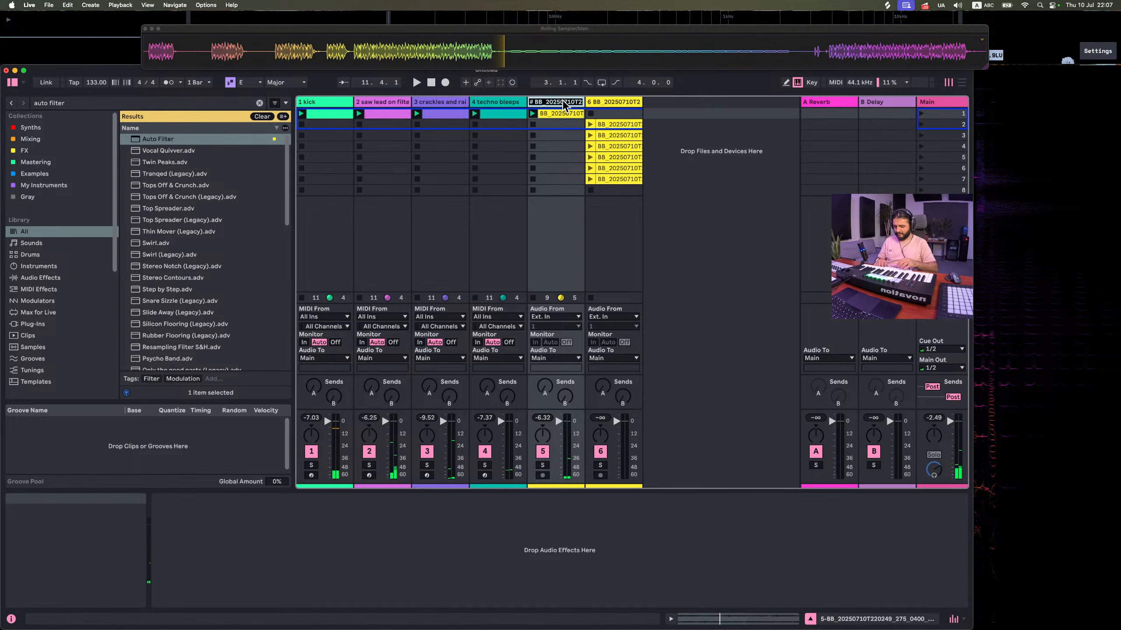
type("tech")
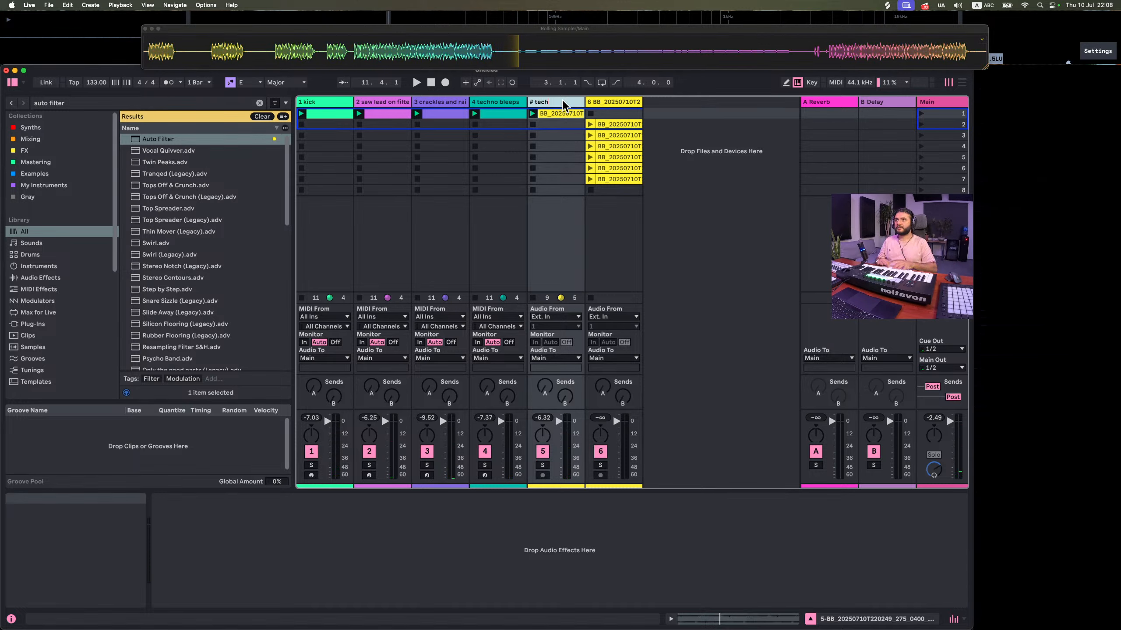
type("no bleeps")
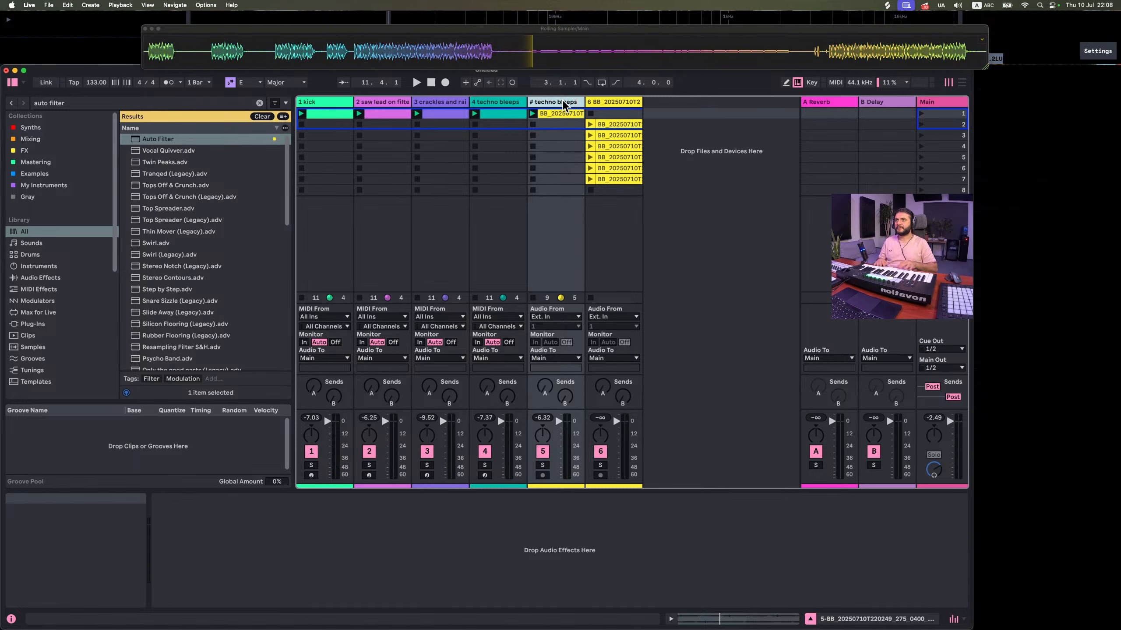
key("BackSpace")
key("BackSpace")
key("BackSpace")
key("BackSpace")
key("BackSpace")
key("BackSpace")
key("BackSpace")
key("BackSpace")
key("BackSpace")
key("BackSpace")
key("BackSpace")
key("BackSpace")
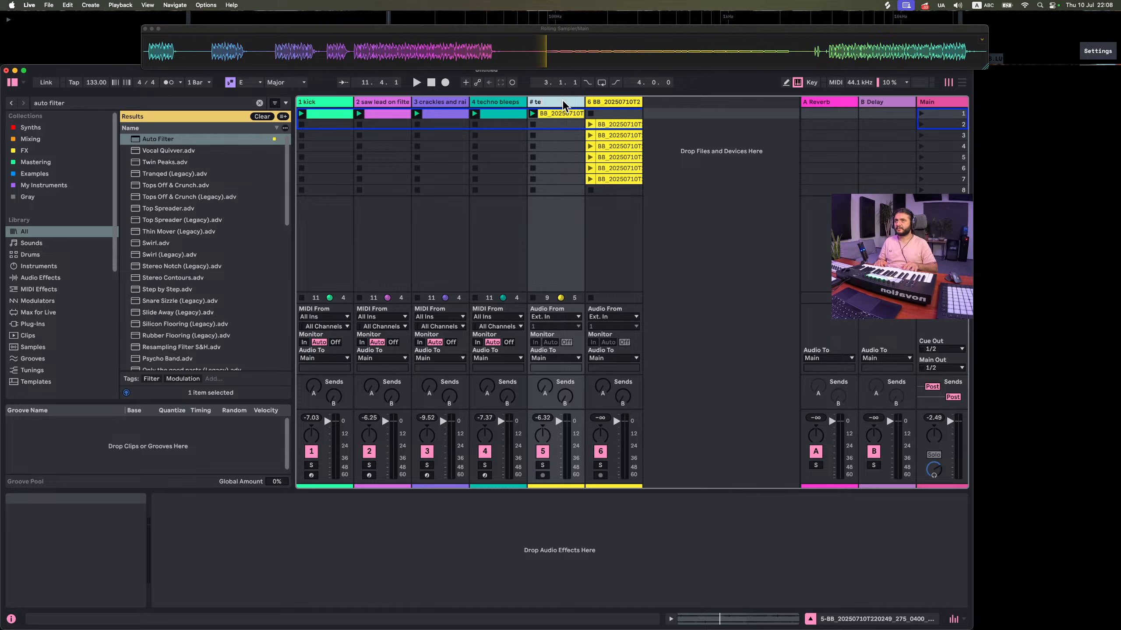
type("bleeps")
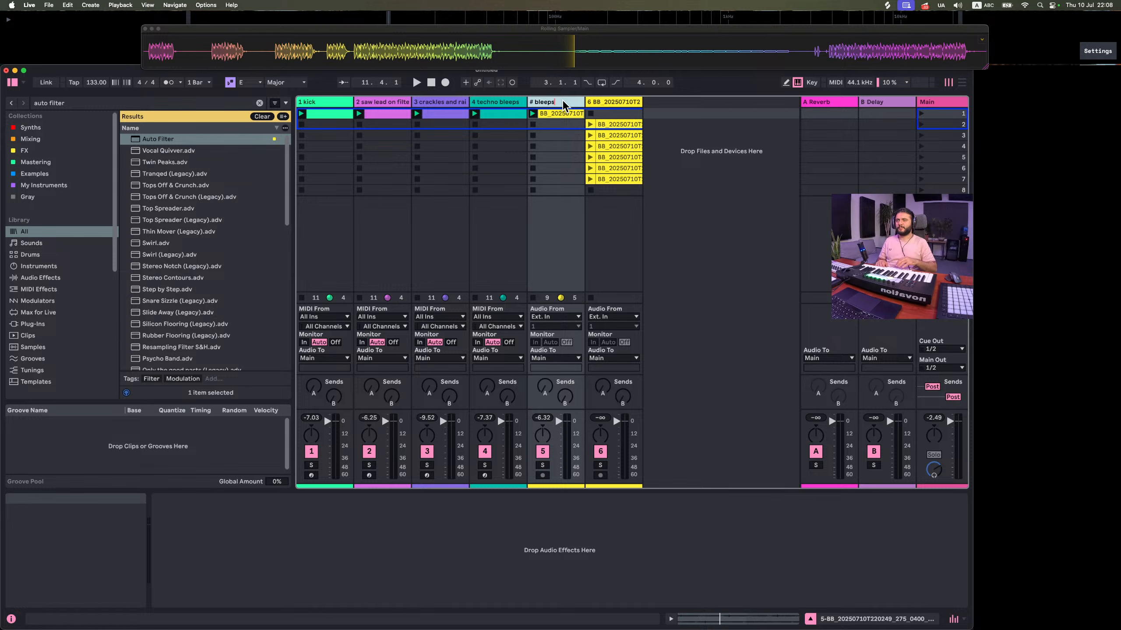
type(" atonal")
key("Return")
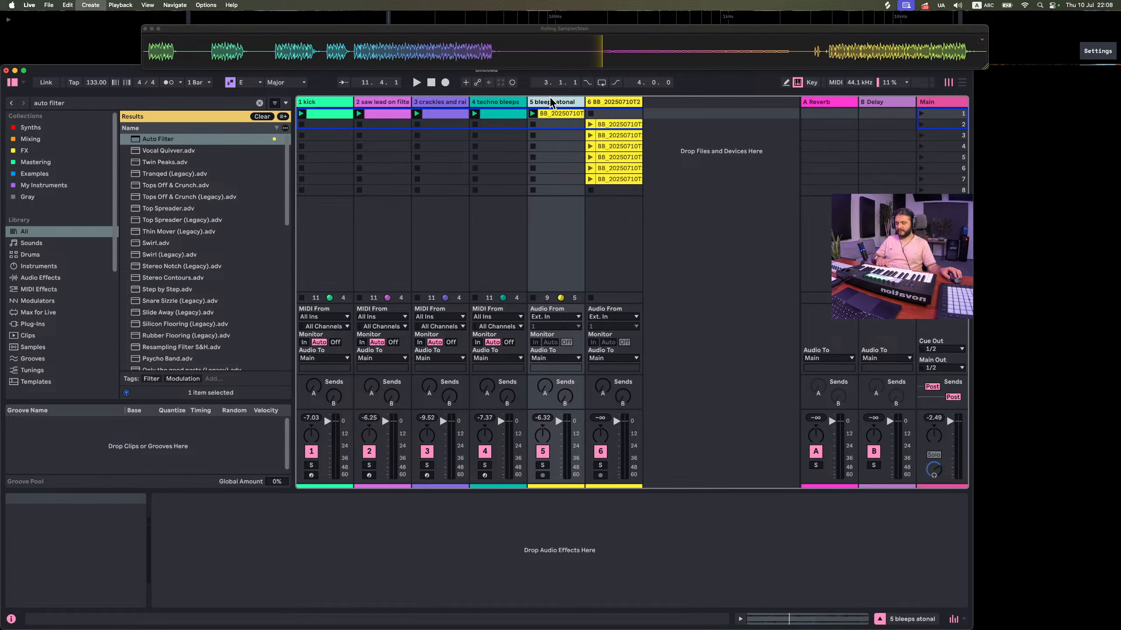
Insert two audio tracks after track 5, restart playback, move the second captured clip to track 6's first slot, and launch it
key("super+t")
key("super+t")
key("space")
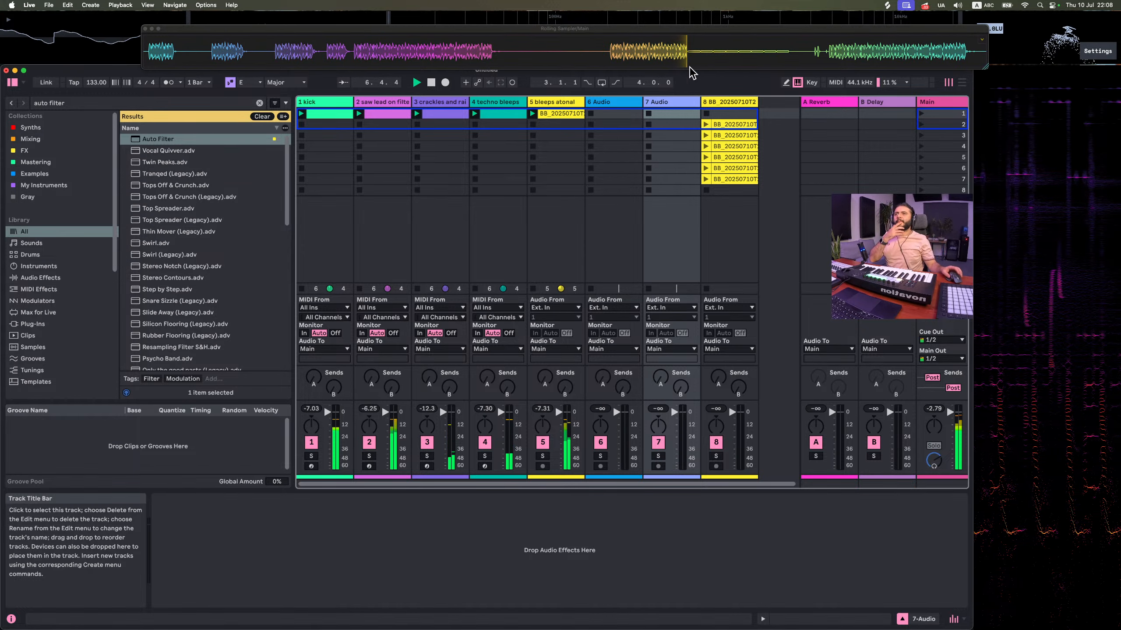
left_click_drag(719, 123, 614, 114)
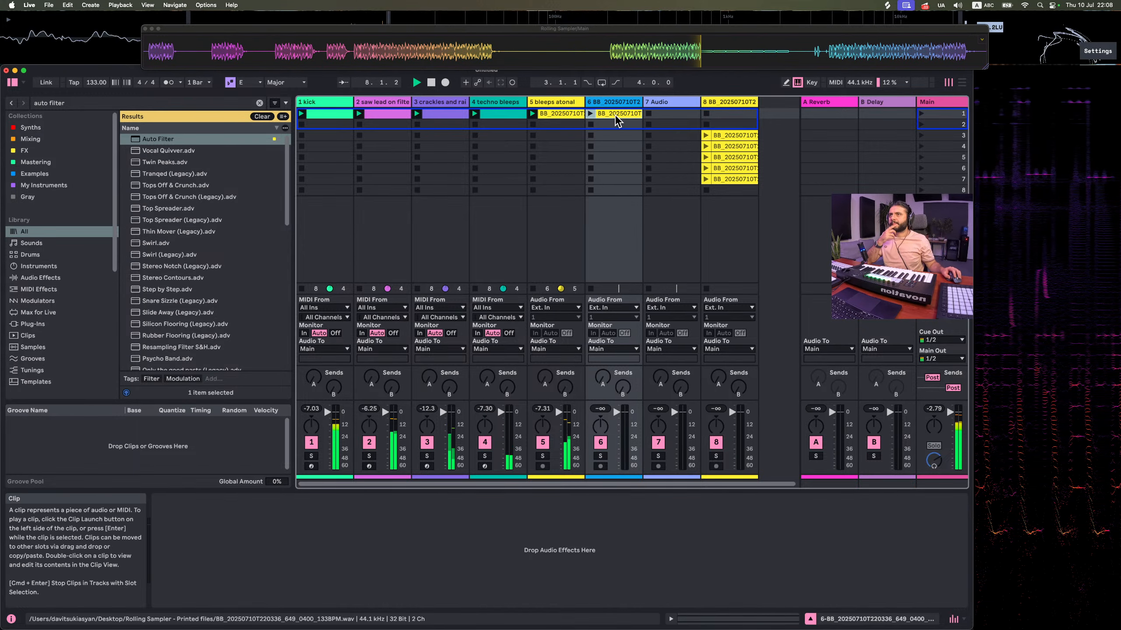
left_click(592, 114)
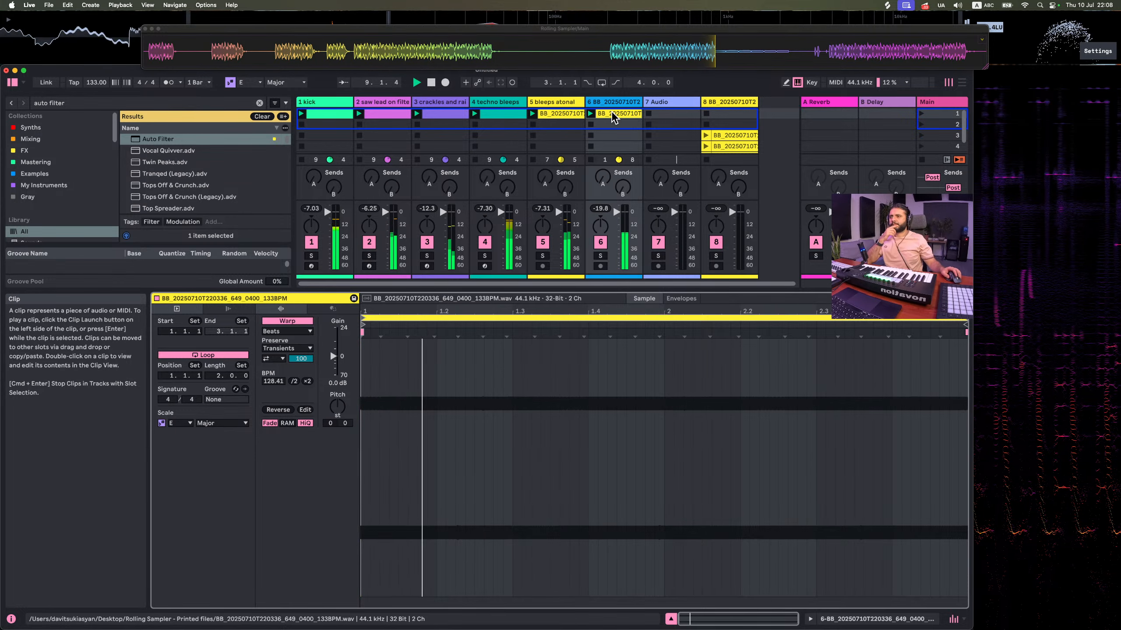
Set the second clip's BPM to 133 and its Beats warp to preserve 1/16, with transient looping off and a transient envelope of 25
left_click(269, 379)
type("133")
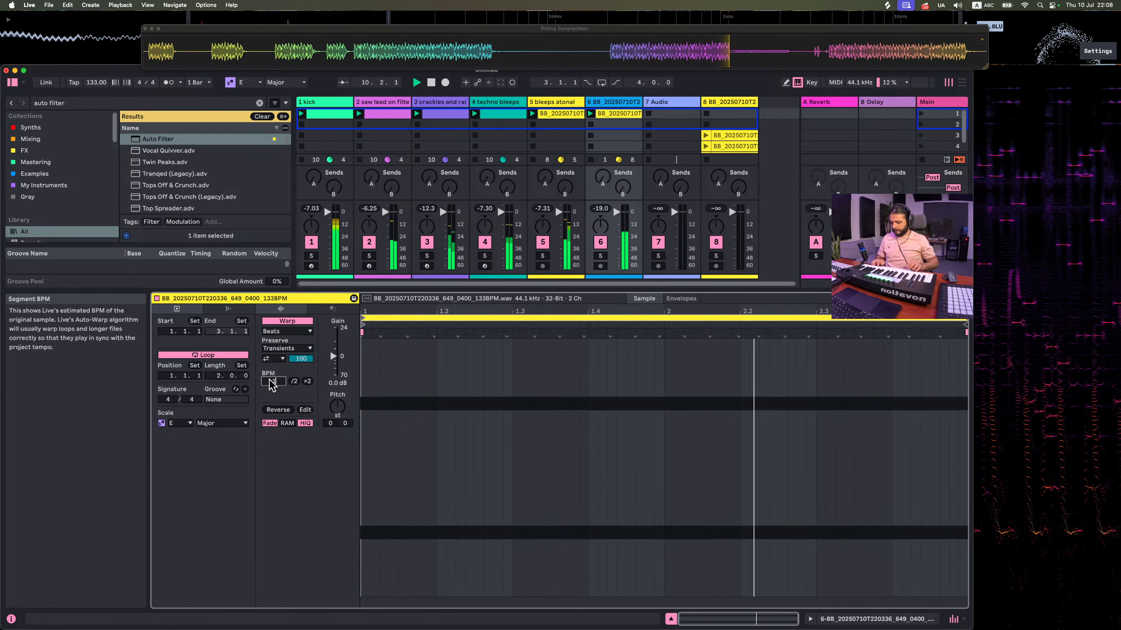
key("Return")
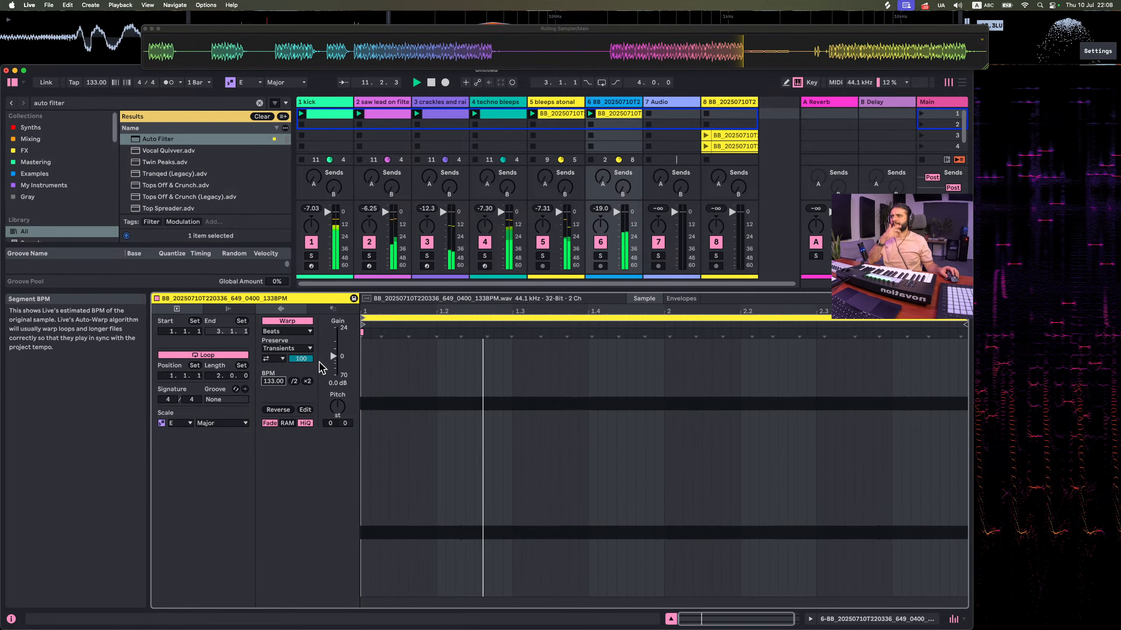
left_click(270, 359)
left_click(272, 370)
left_click(278, 348)
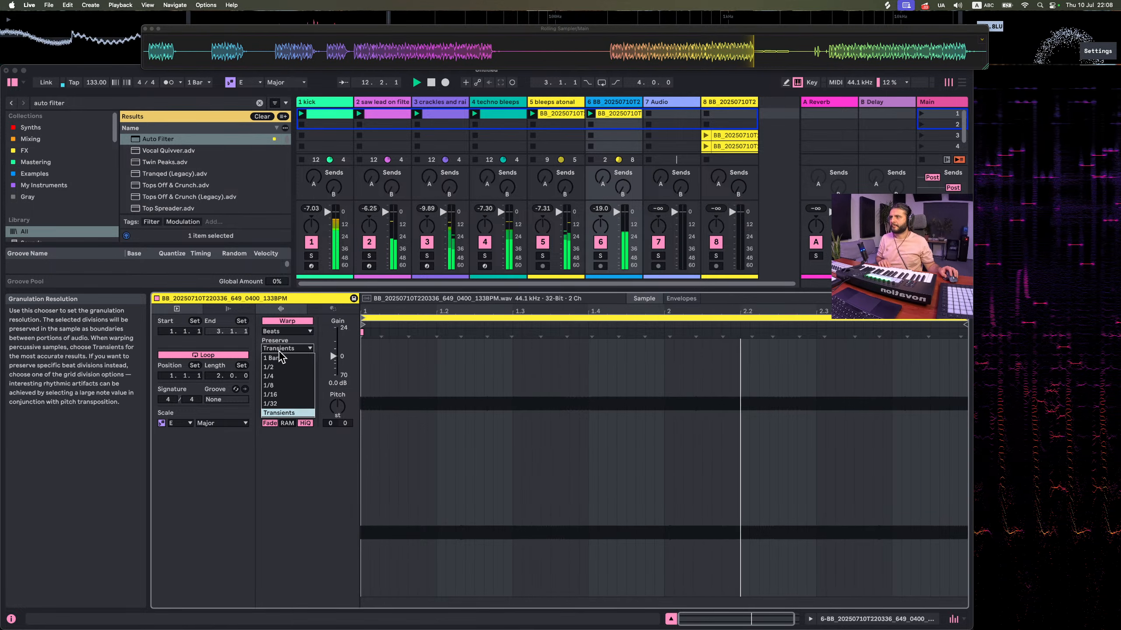
left_click(274, 393)
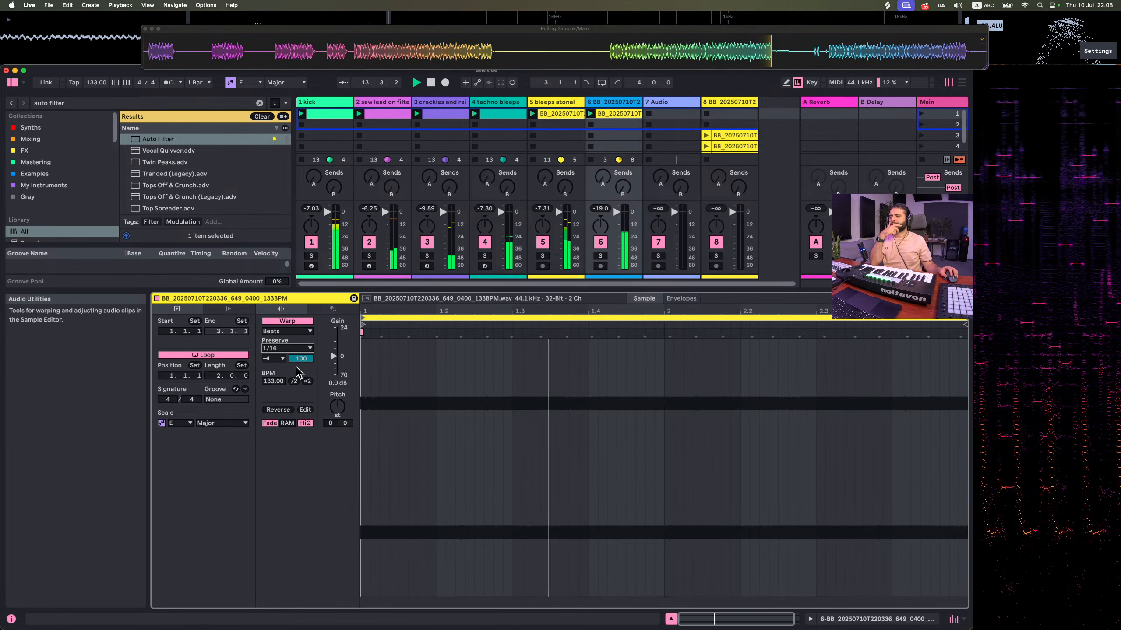
mouse_move(292, 355)
left_mouse_down()
mouse_move(297, 364)
mouse_move(297, 340)
mouse_move(297, 369)
mouse_move(297, 357)
left_mouse_up()
Solo track 6 and quantize its whole audio clip with the current quantize settings
left_click(600, 256)
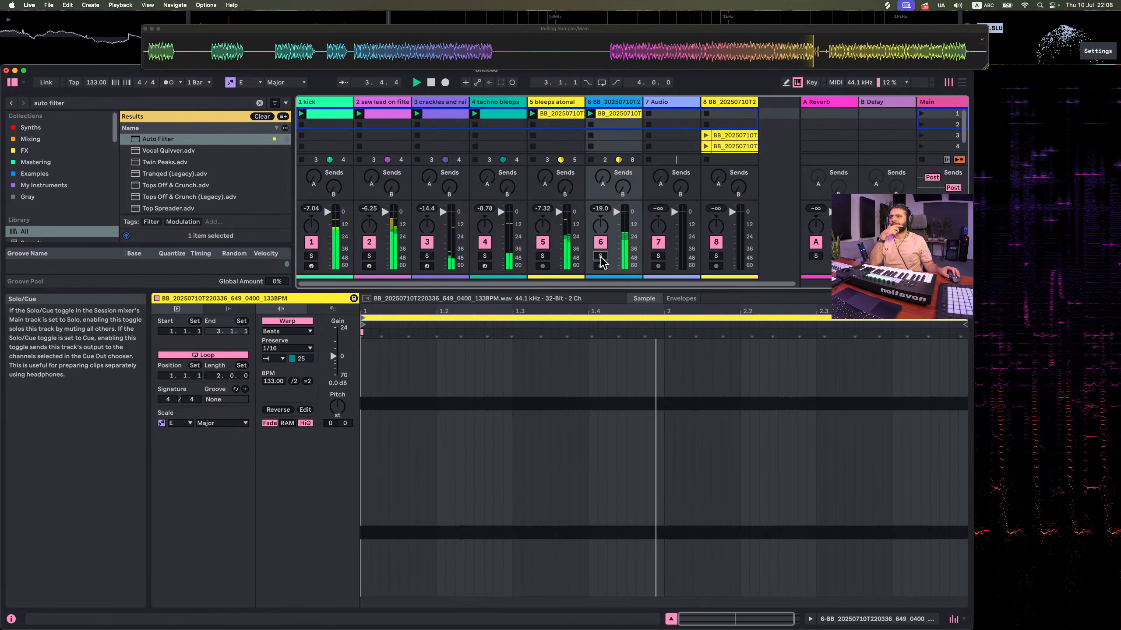
left_click(540, 423)
key("super+a")
key("super+u")
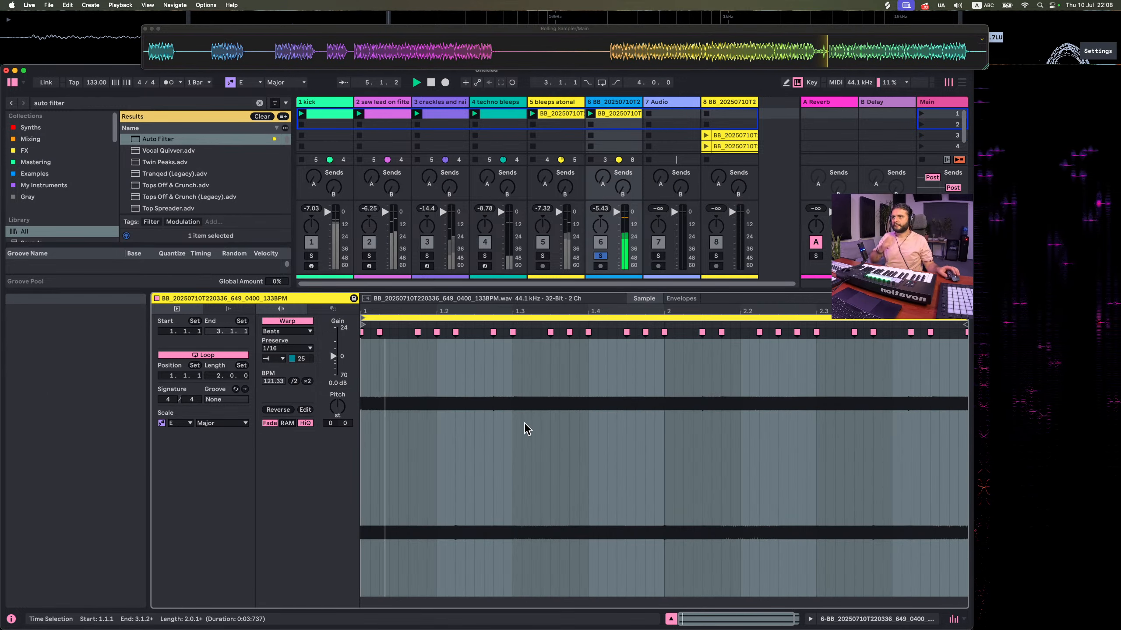
Change the clip's Beats warp to preserve Transients and set its transient envelope to 12
left_click_drag(299, 359, 299, 360)
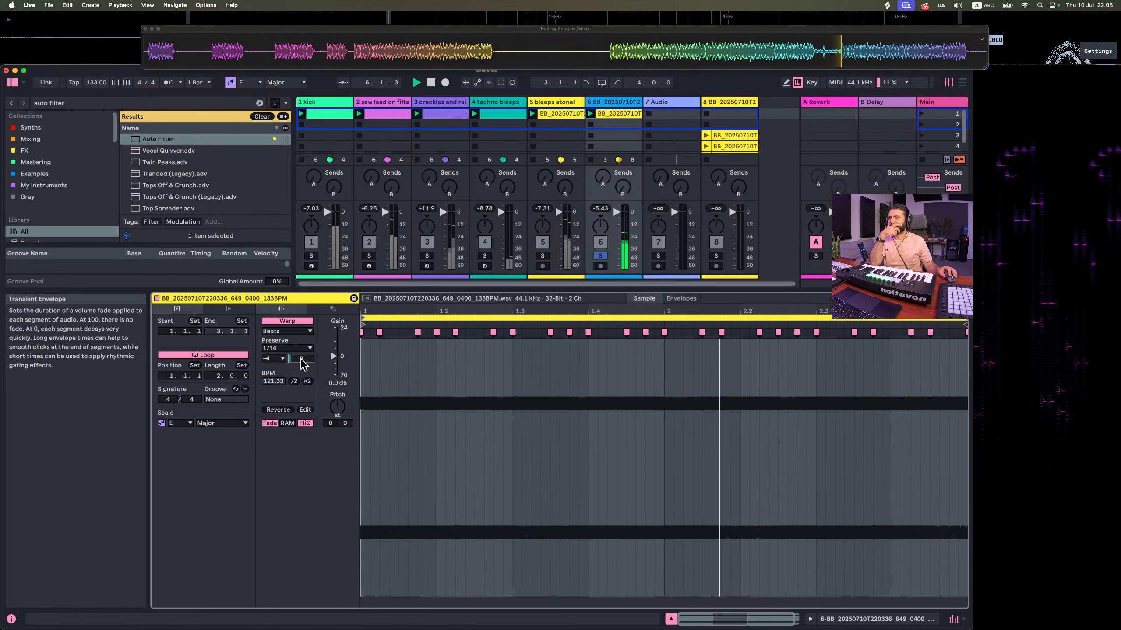
left_click(289, 349)
left_click(276, 413)
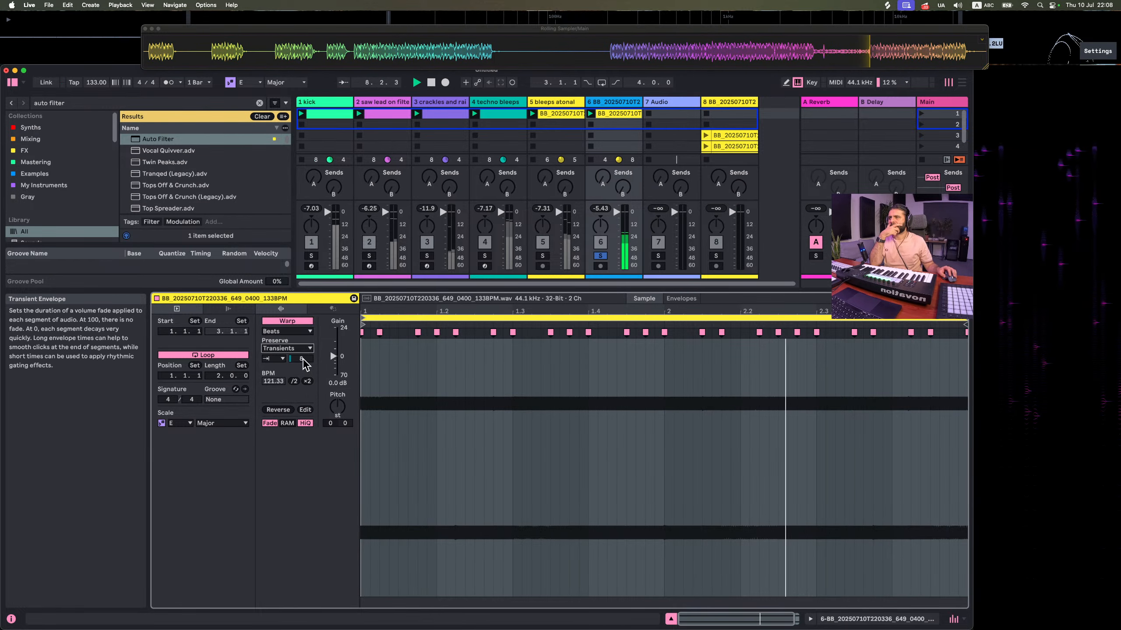
left_click_drag(303, 360, 304, 357)
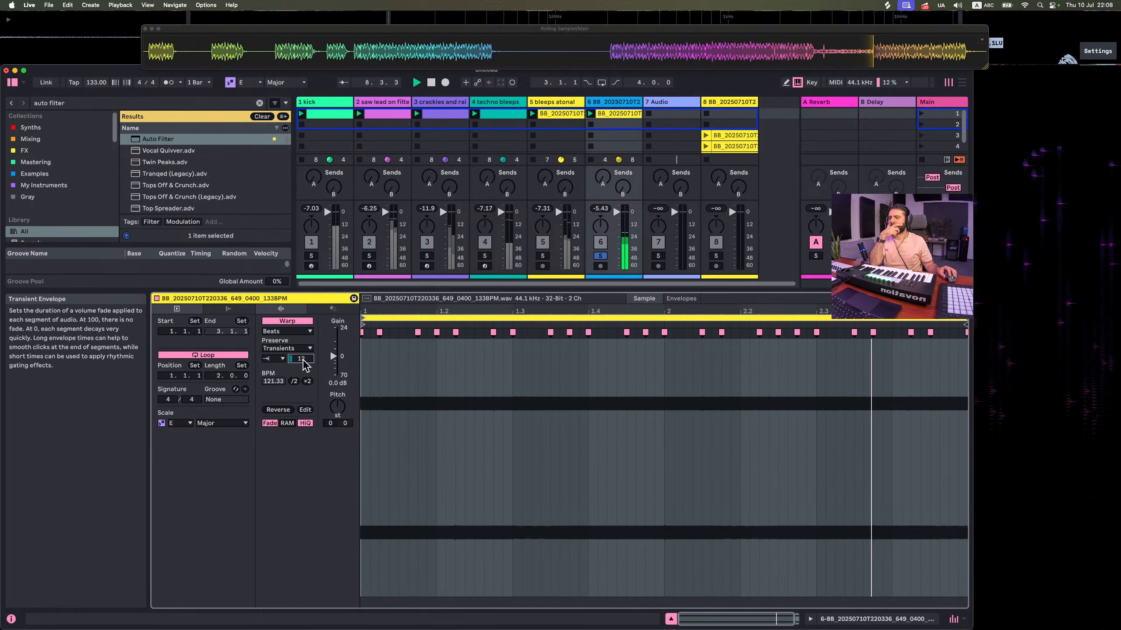
Turn on the metronome and shorten the clip's loop to a length of 1.1.1
left_click(172, 83)
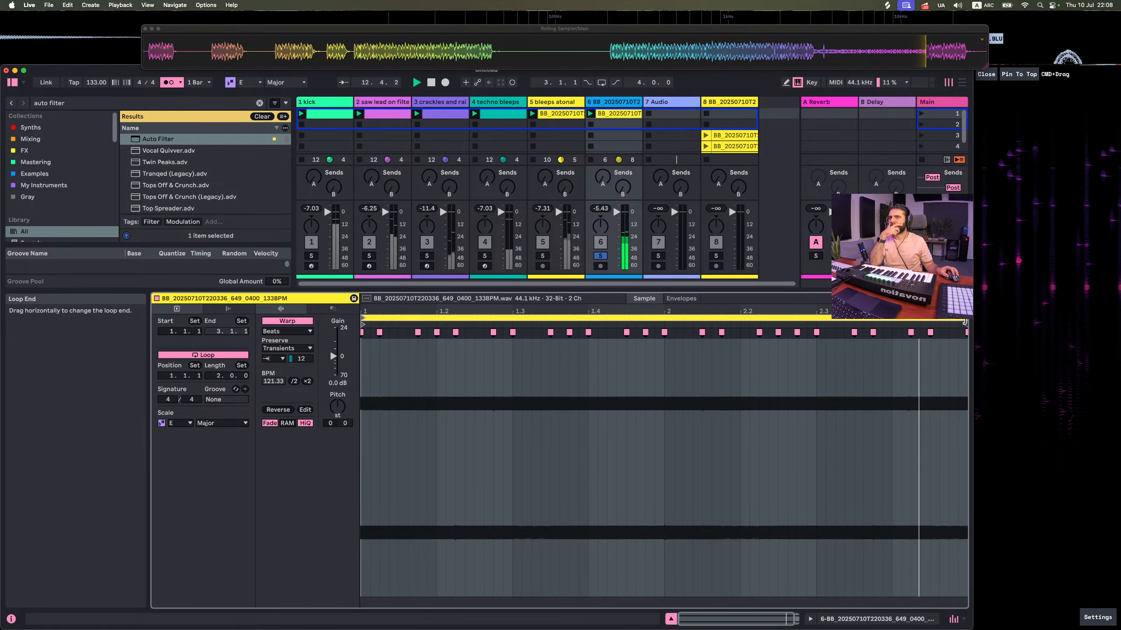
left_click_drag(964, 322, 815, 319)
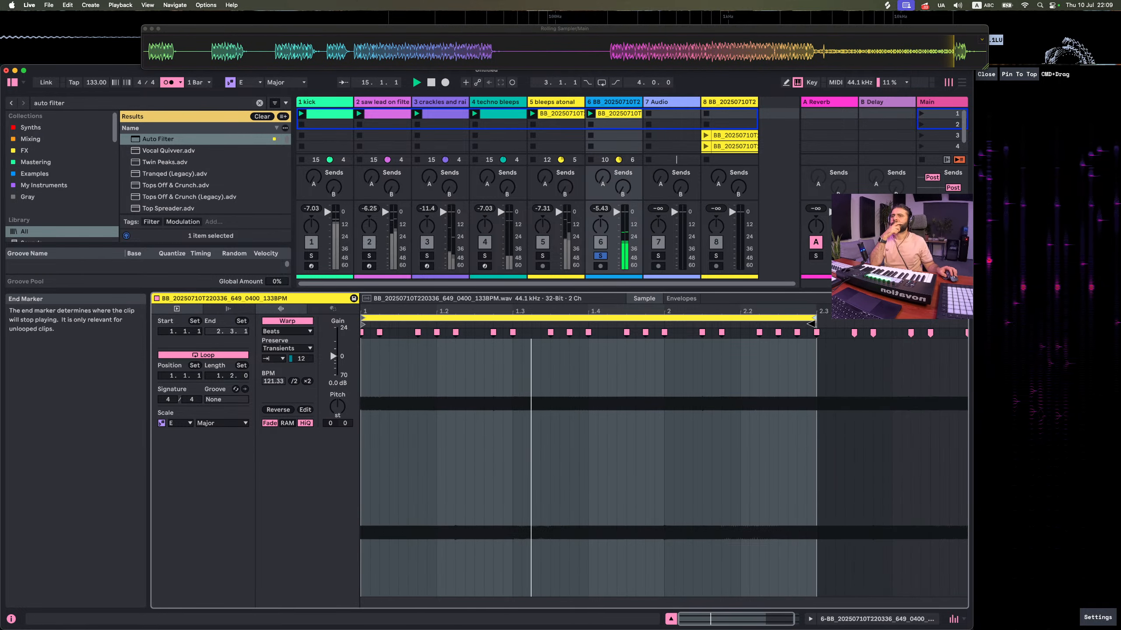
left_click_drag(815, 319, 742, 326)
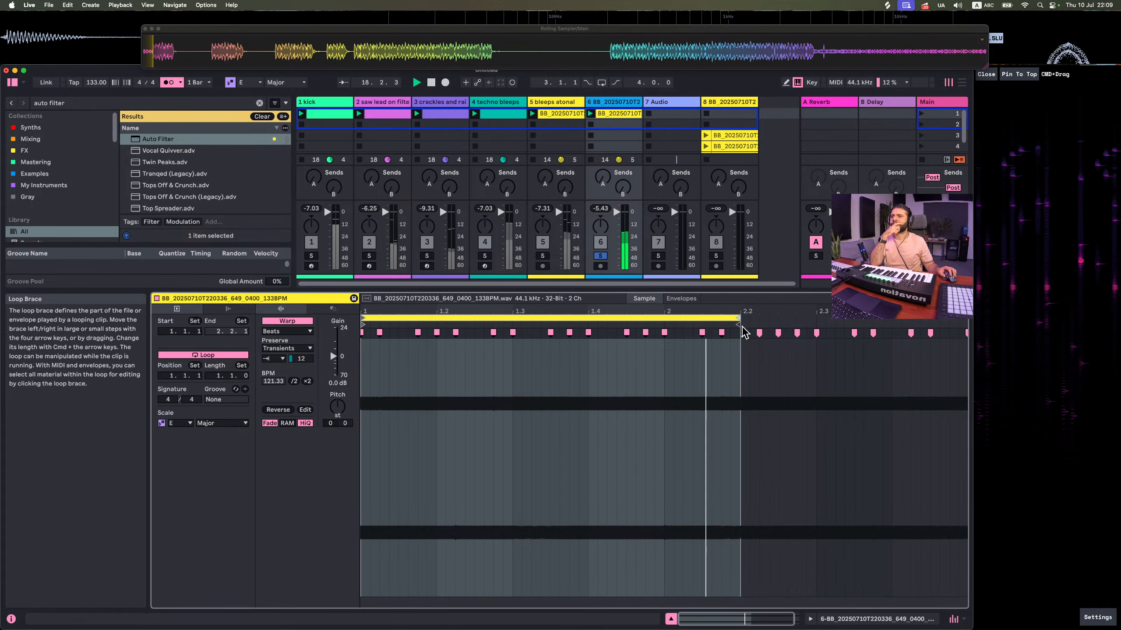
left_click_drag(739, 319, 755, 318)
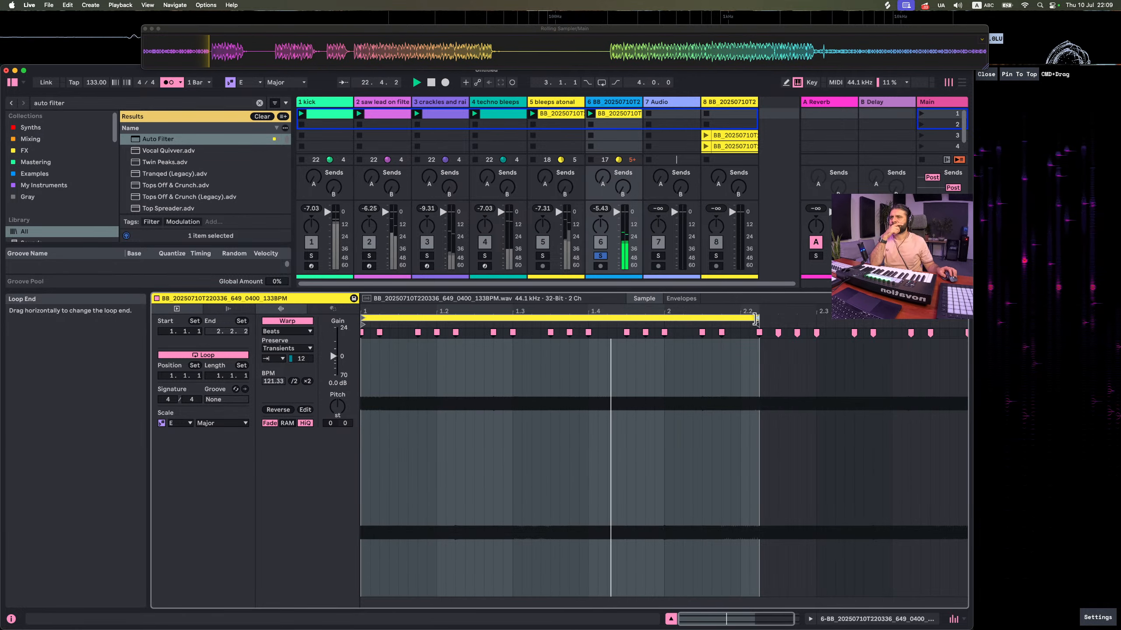
Unsolo track 6 and mute tracks 2, 4 and 5, keeping the kick and crackles tracks active
left_click(600, 256)
left_click(543, 242)
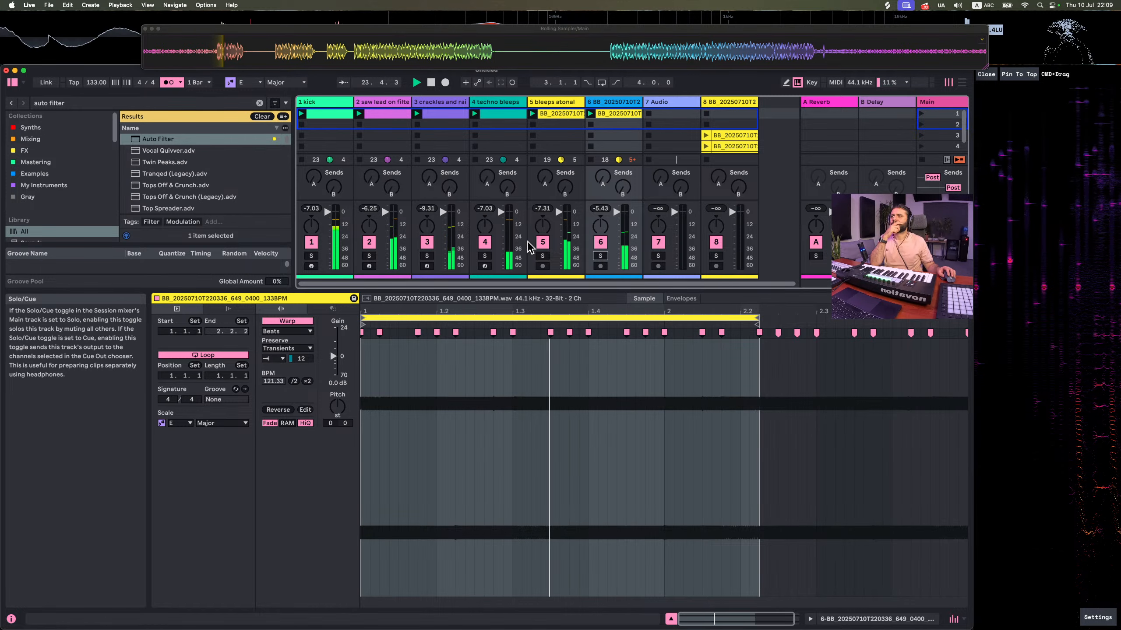
left_click(485, 242)
left_click(427, 242)
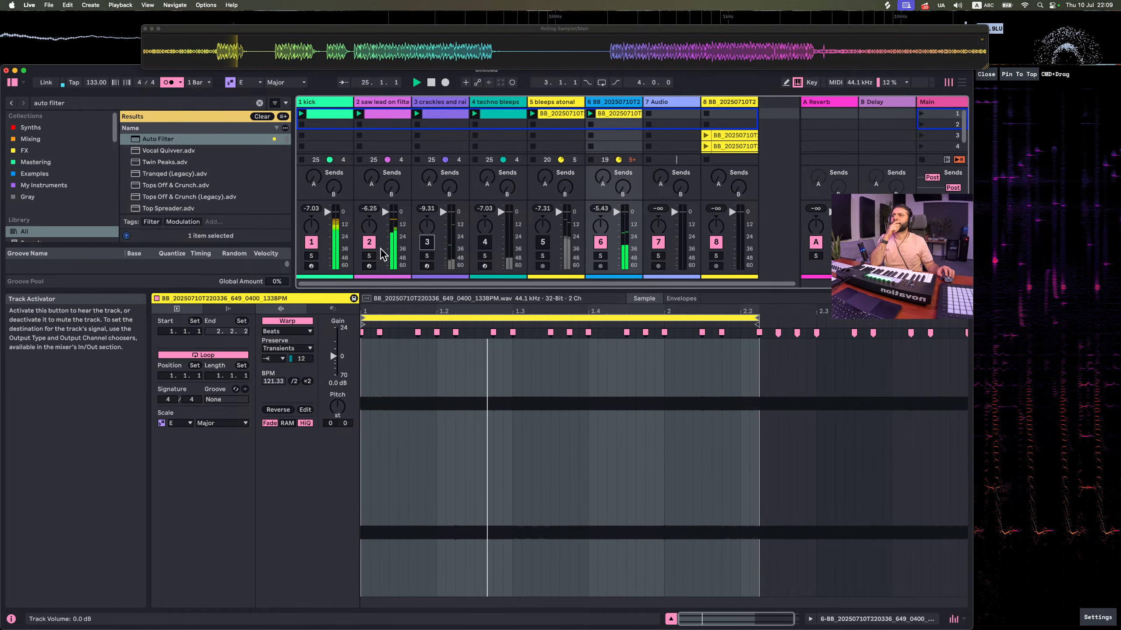
left_click(369, 243)
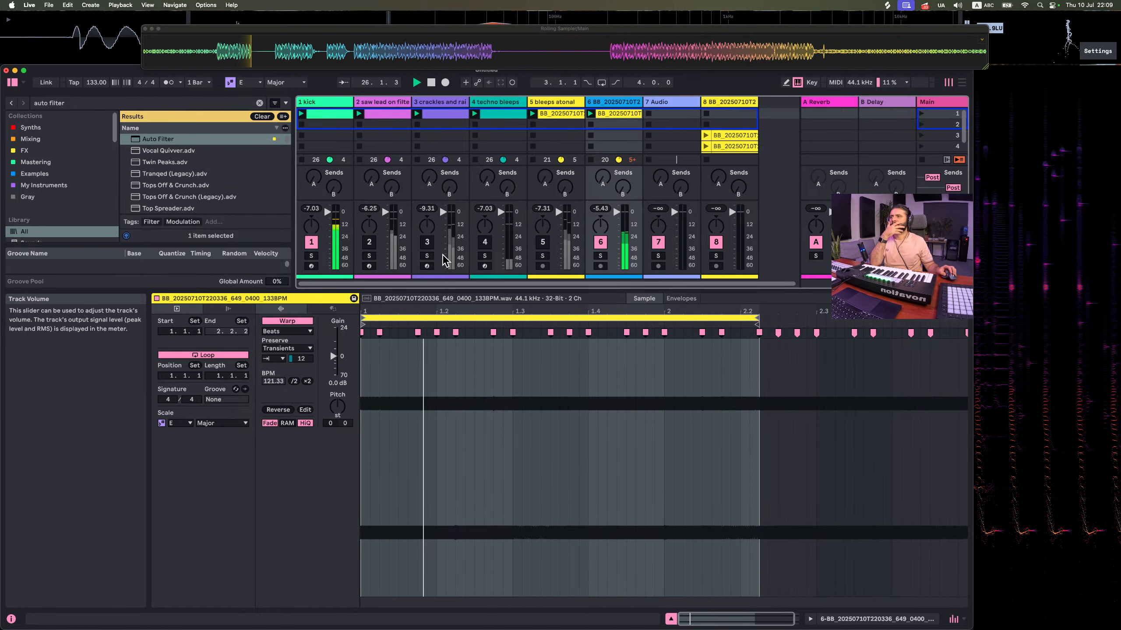
left_click(427, 242)
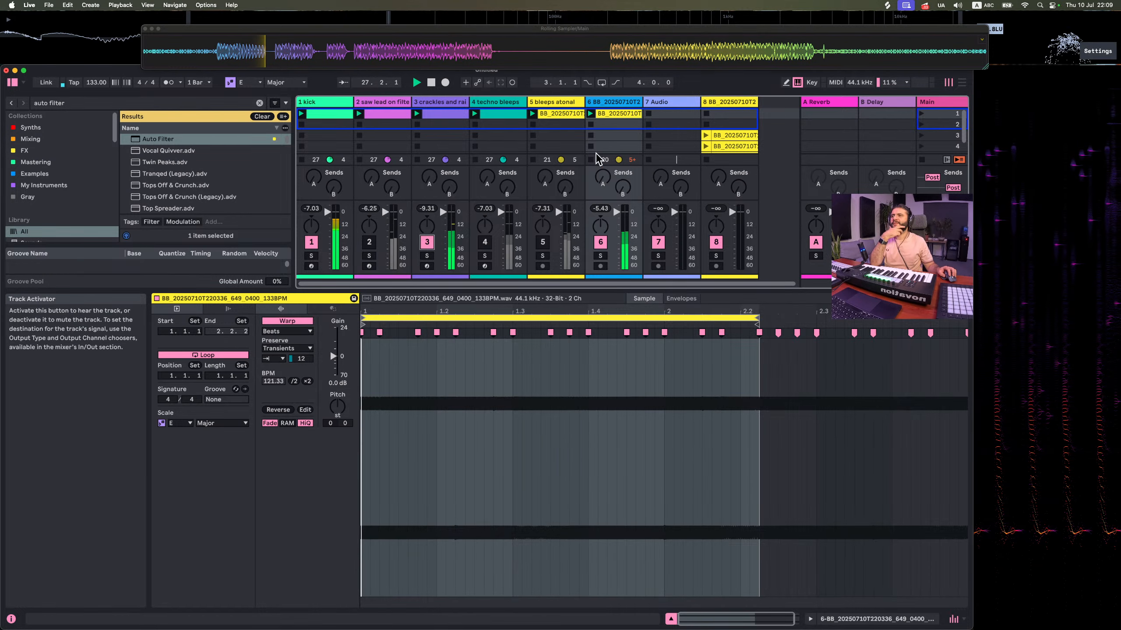
Transpose track 6's clip by -11 semitones and compare it against the other tracks, leaving only track 4 muted
mouse_move(337, 406)
left_mouse_down()
mouse_move(337, 429)
mouse_move(341, 410)
left_mouse_up()
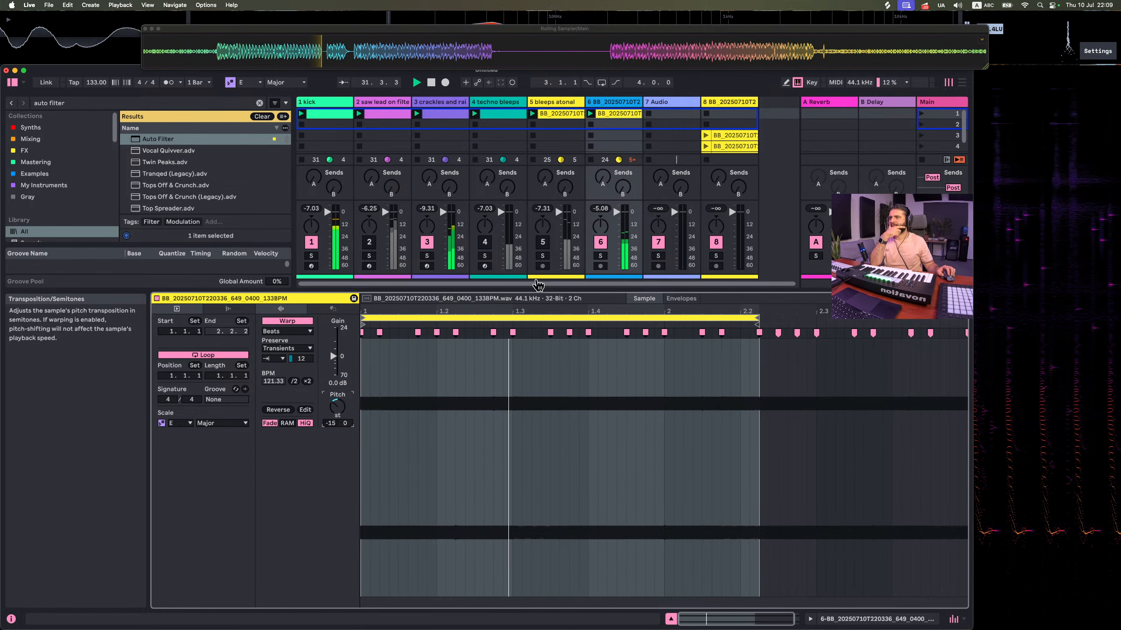
left_click(542, 242)
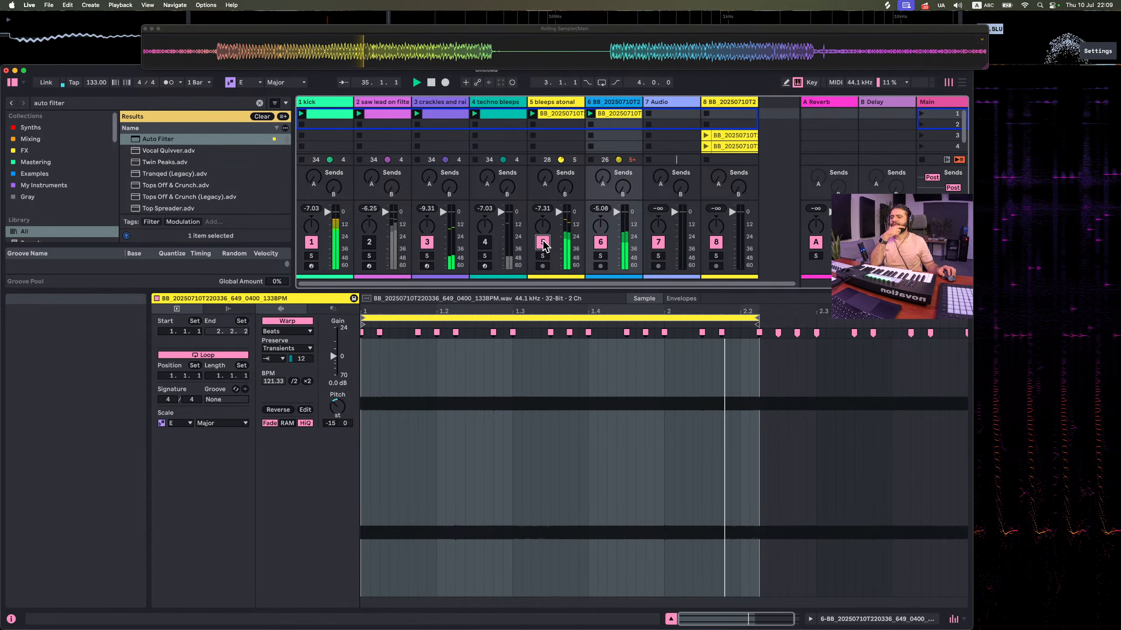
left_click(484, 242)
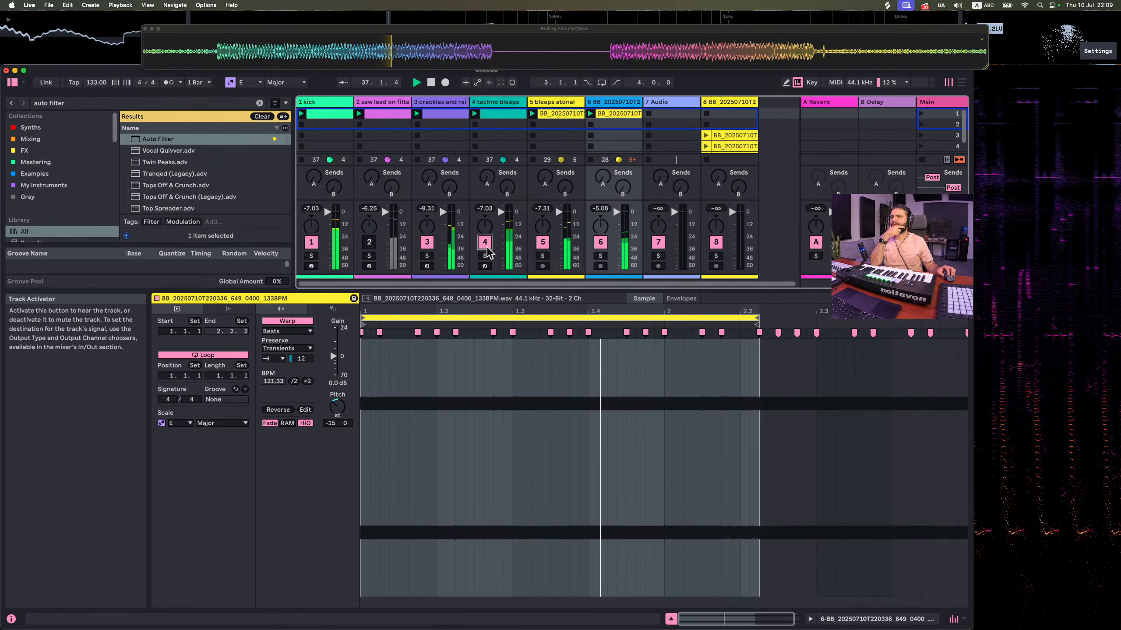
left_click(485, 244)
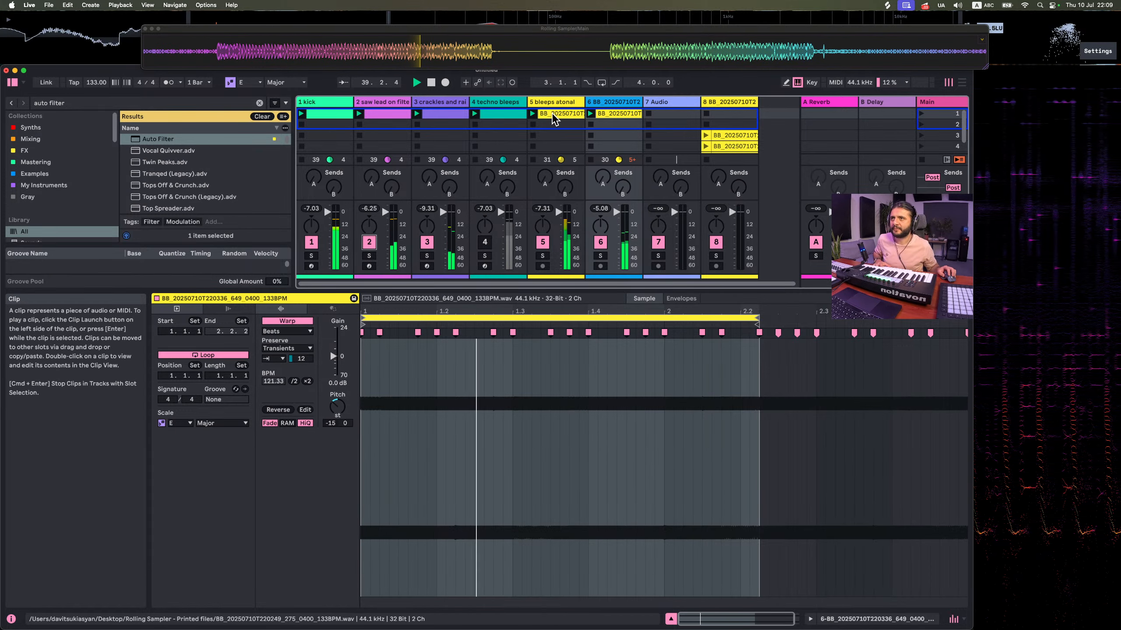
left_click(544, 242)
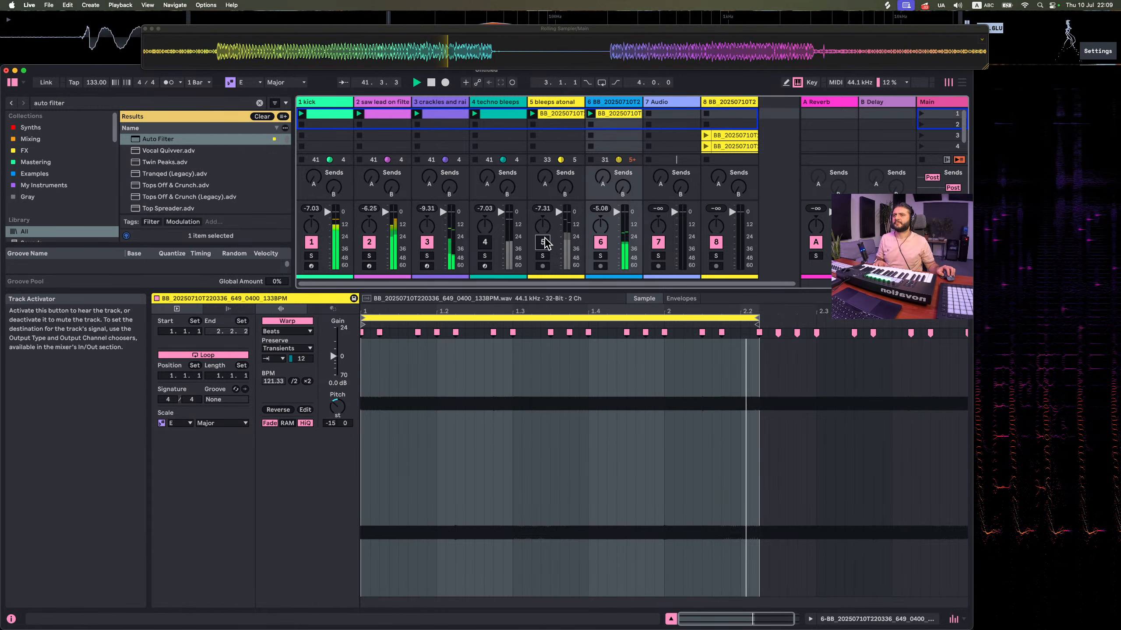
left_click(542, 242)
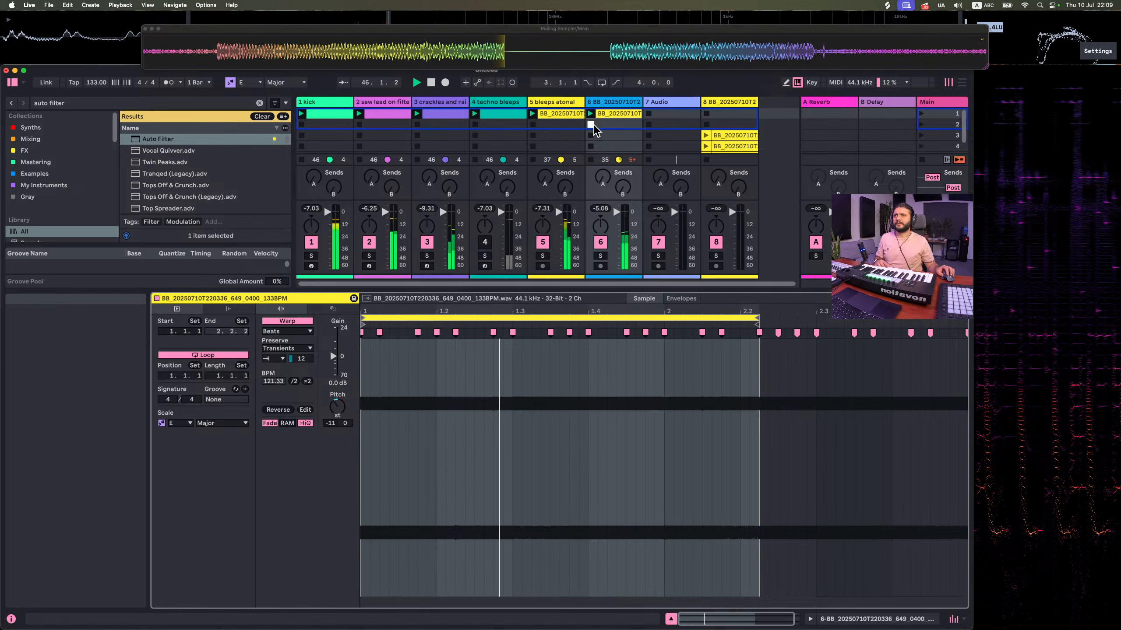
Move track 6's clip to track 8's second slot and put the next captured clip from track 8 in its place
left_click_drag(595, 115, 730, 124)
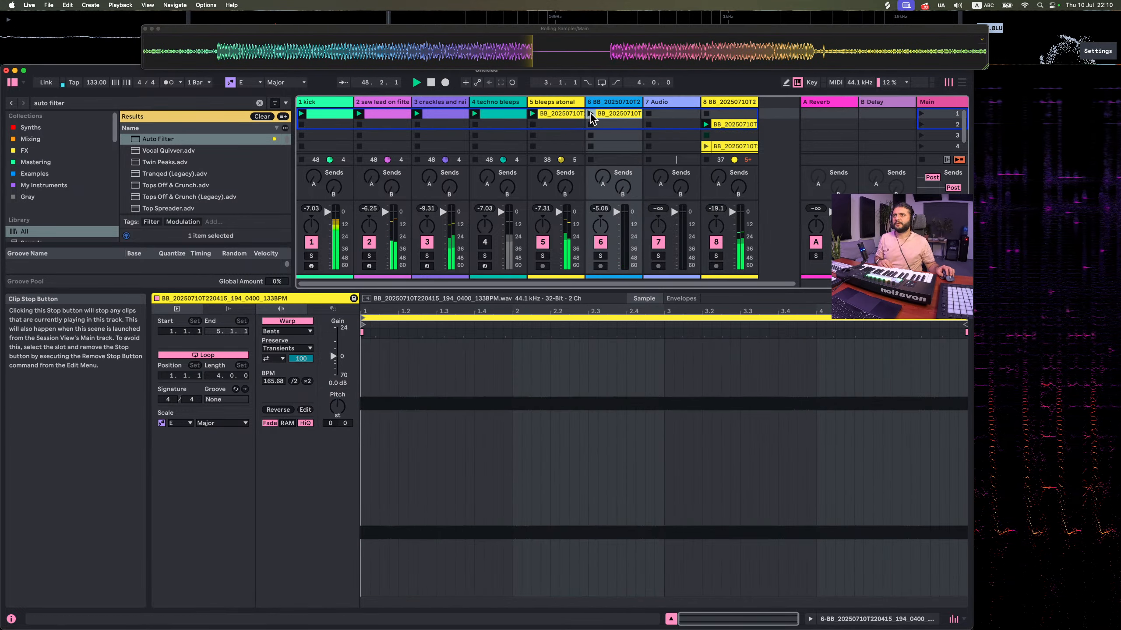
Launch the first clip on track 6 in solo and set its segment BPM to 133
left_click(591, 114)
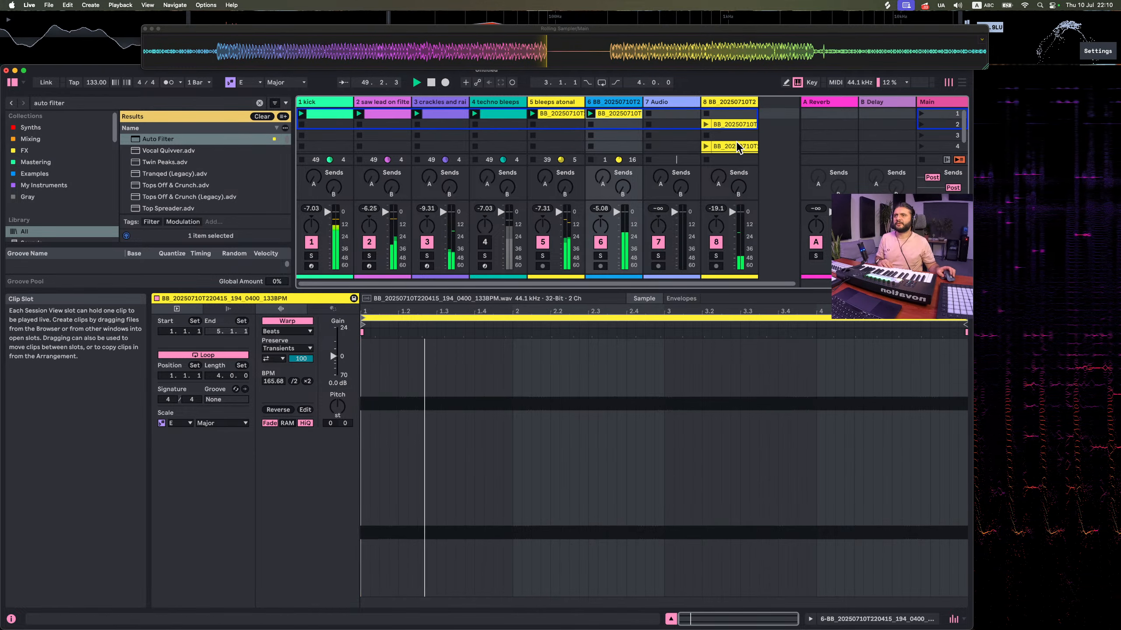
left_click(600, 256)
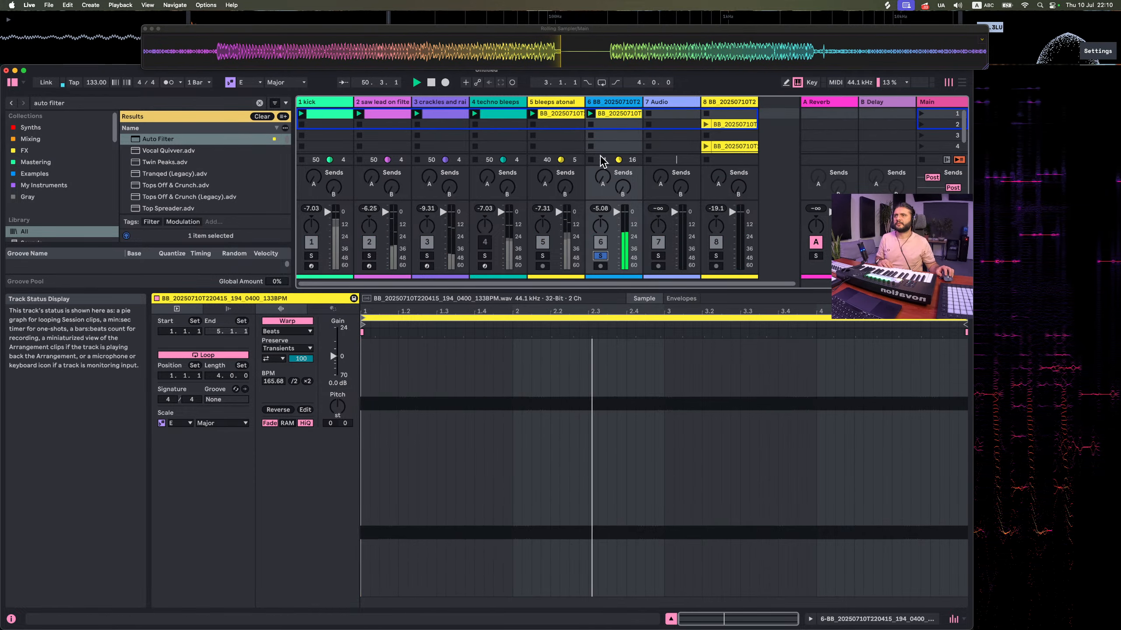
left_click(273, 382)
type("13")
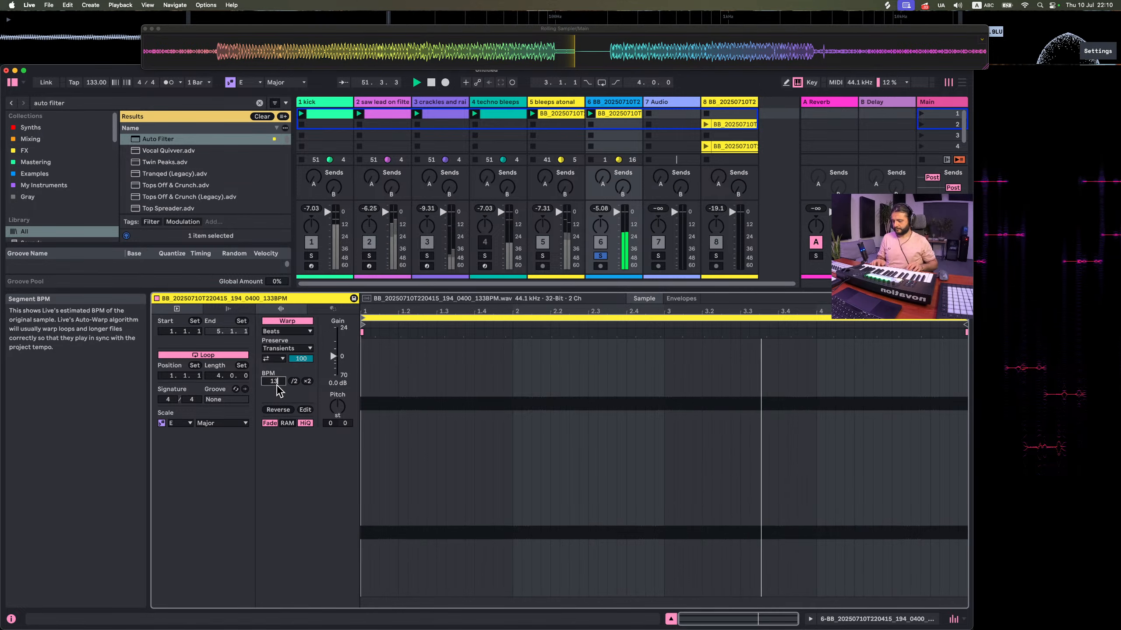
type("3")
key("Return")
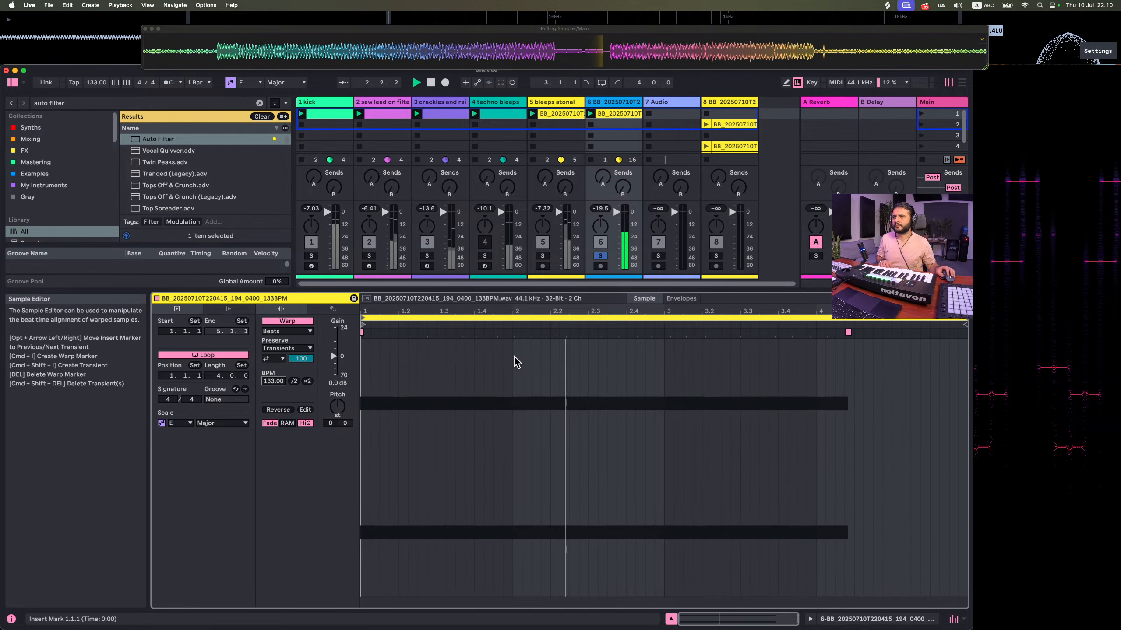
Loop the first bar of the track 6 clip and shorten the loop length to 0.2.2
left_click_drag(514, 356, 314, 422)
key("super+l")
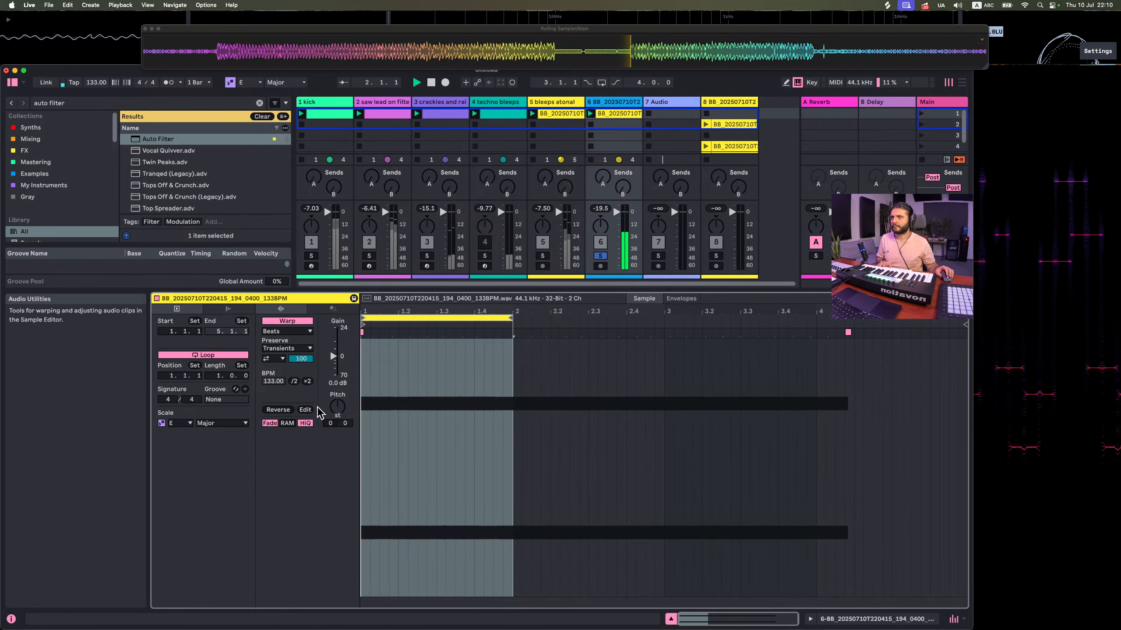
left_click_drag(512, 317, 468, 321)
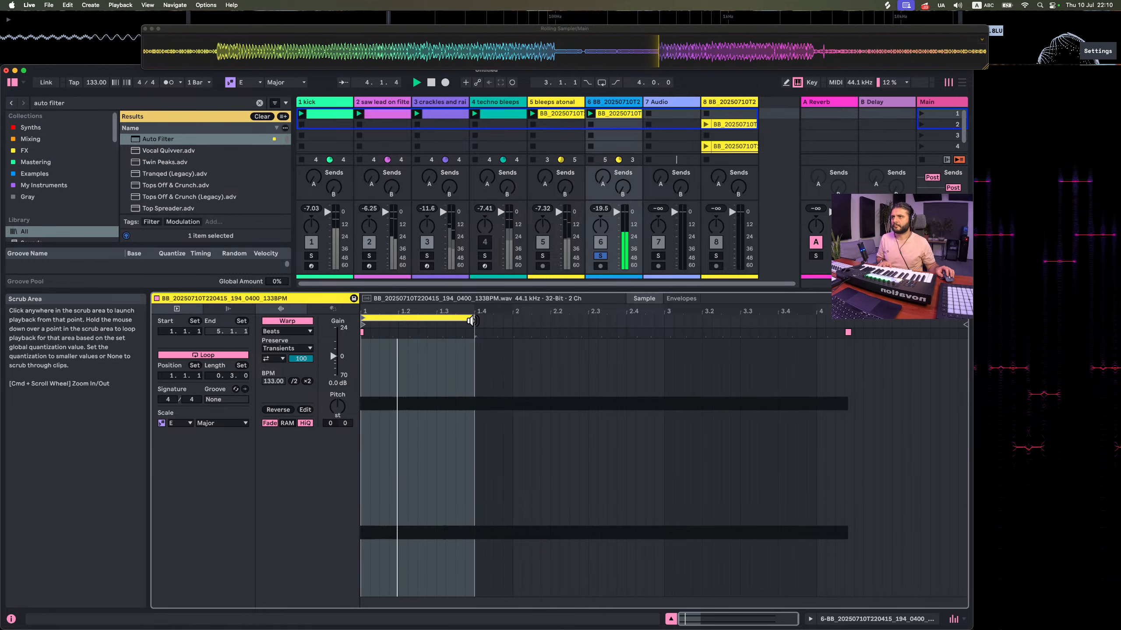
left_click_drag(471, 319, 461, 321)
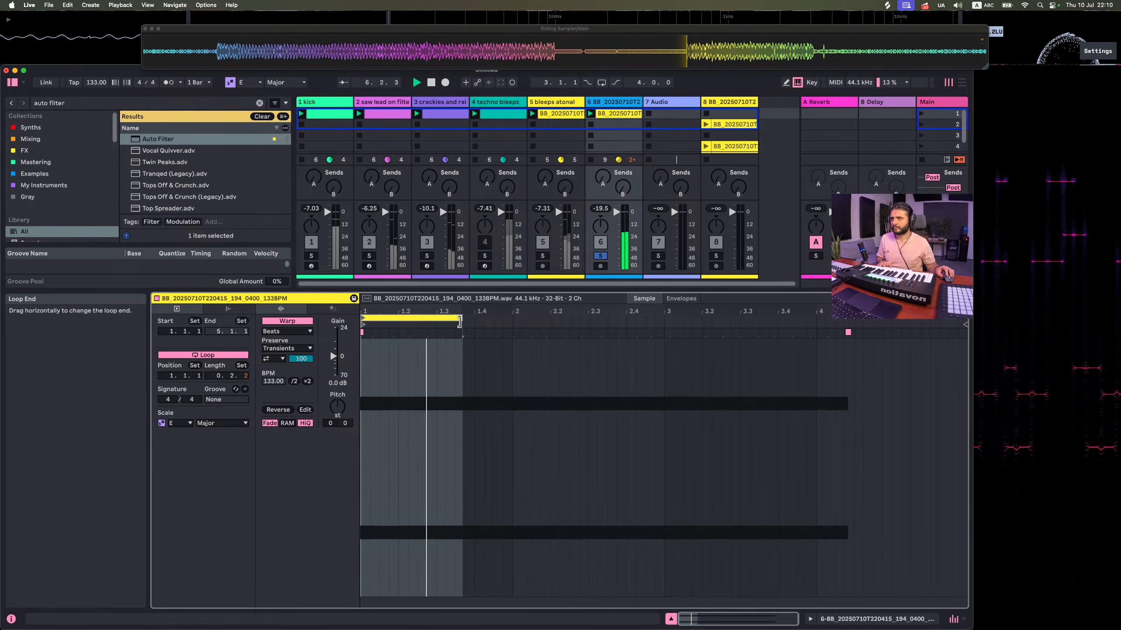
Quantize the whole sample to the grid and extend the loop length to 0.2.3
left_click(415, 379)
key("super+a")
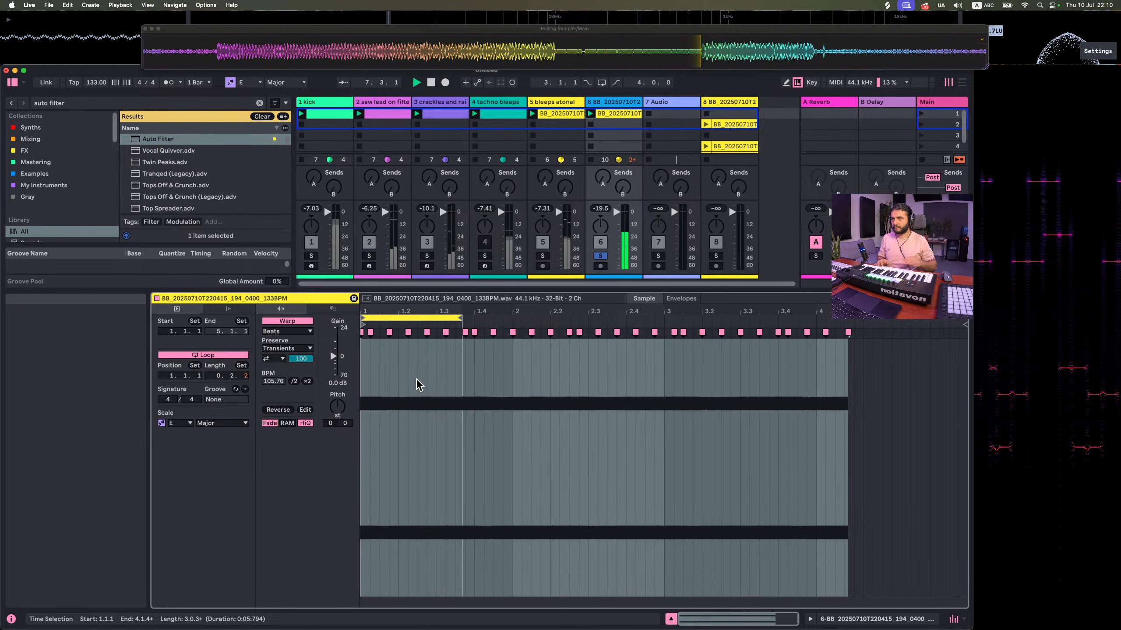
left_click_drag(462, 317, 463, 316)
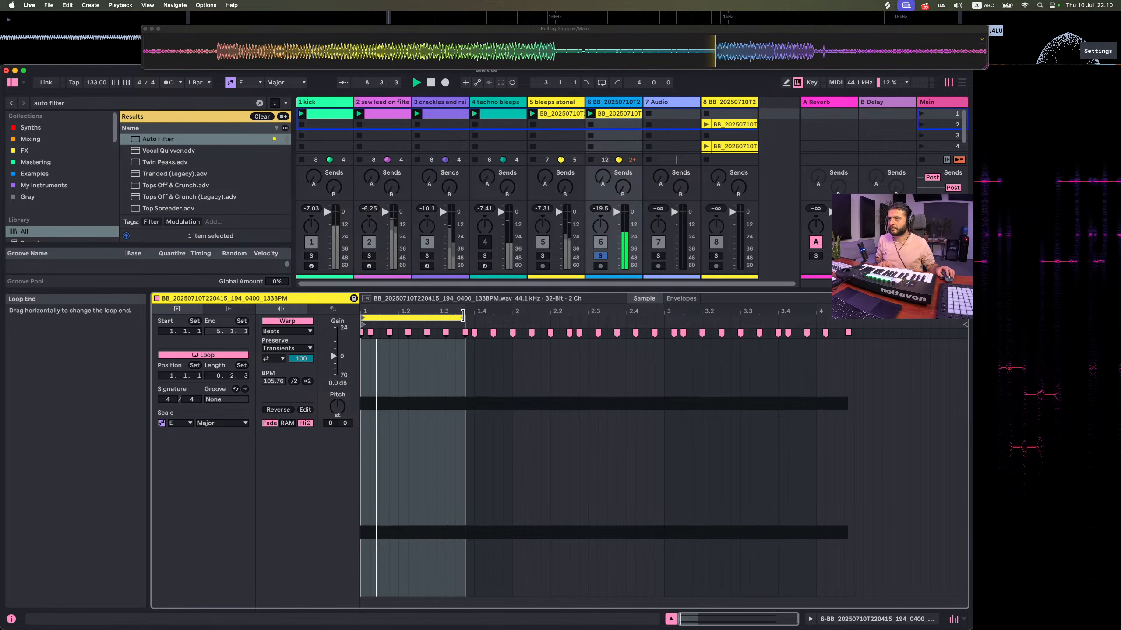
Turn the clip's transient loop mode off, preserve 1/8 divisions and set the transient envelope to 0
left_click(274, 359)
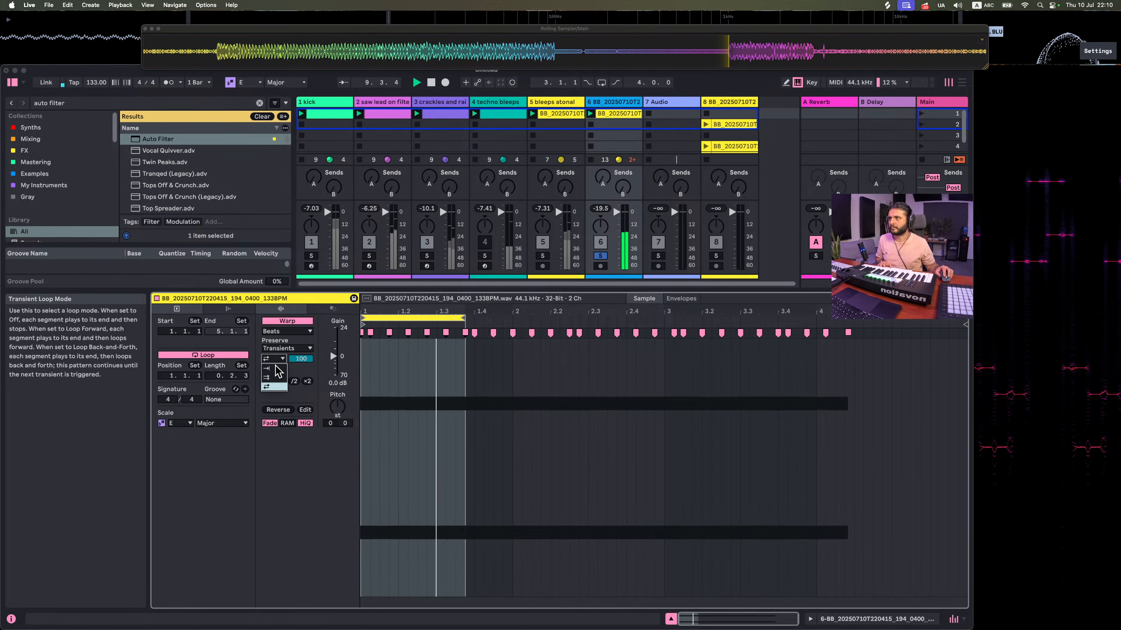
left_click(273, 369)
left_click_drag(301, 359, 300, 377)
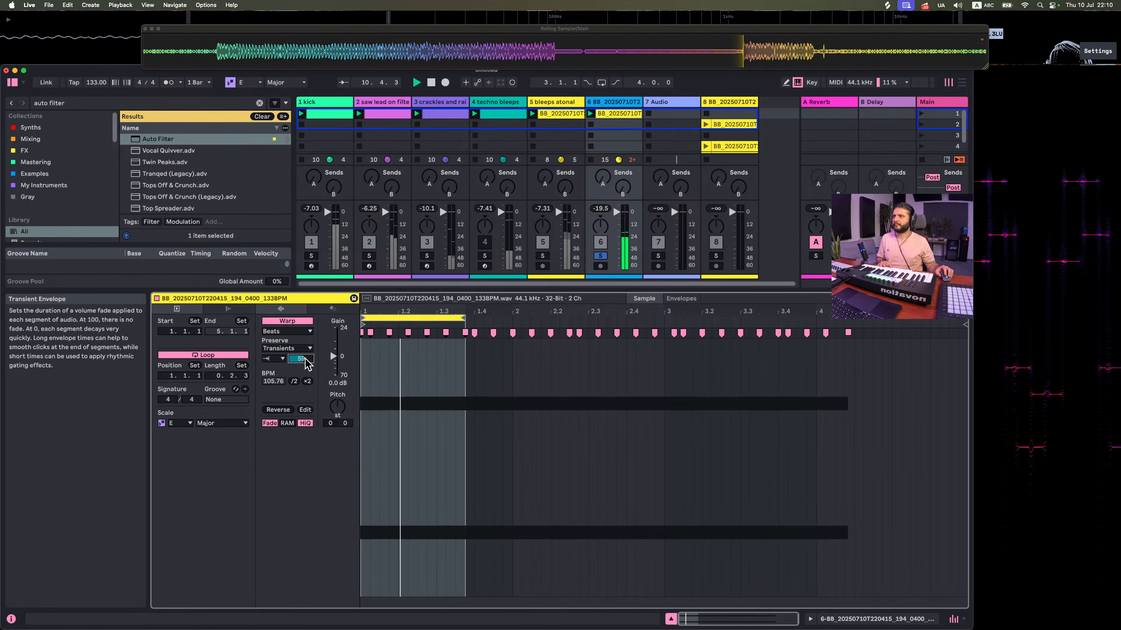
left_click(287, 348)
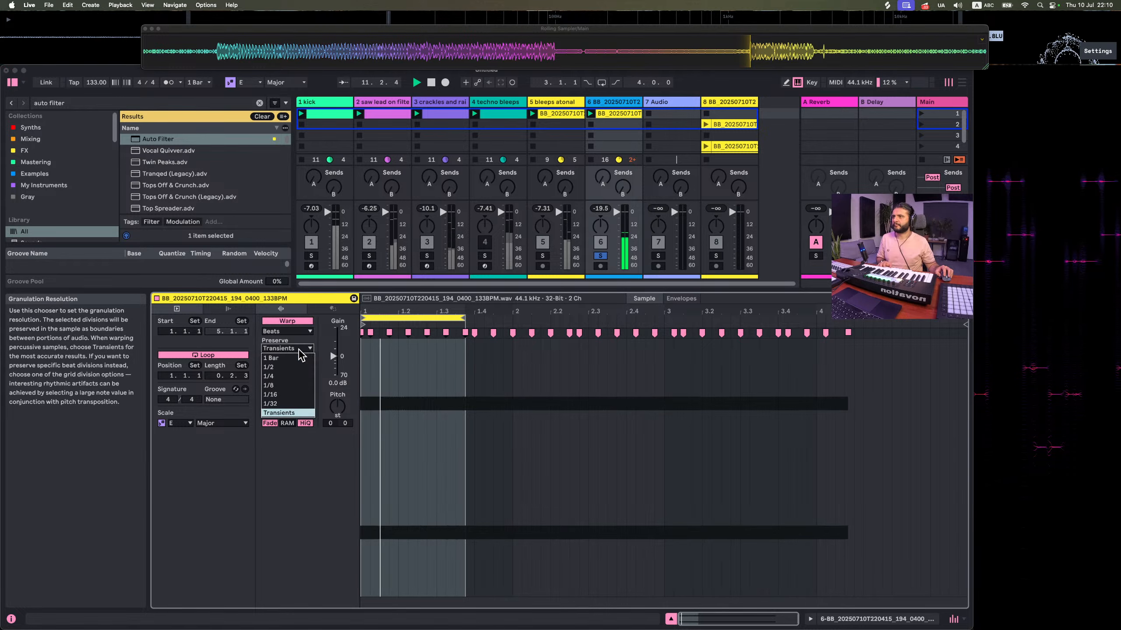
left_click(278, 385)
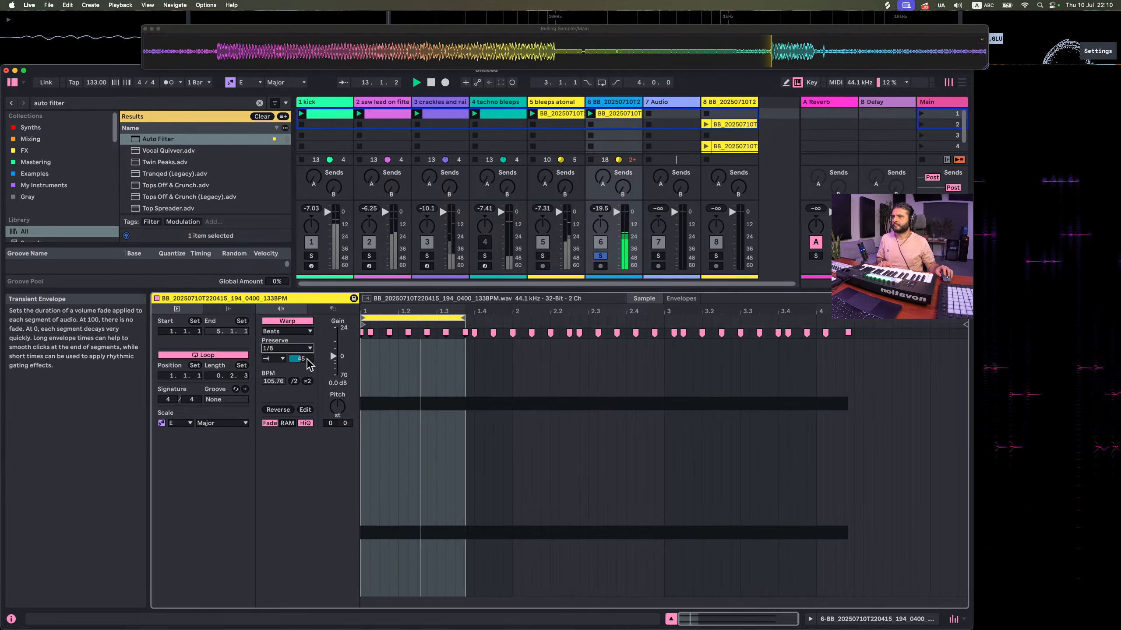
left_click_drag(307, 359, 307, 375)
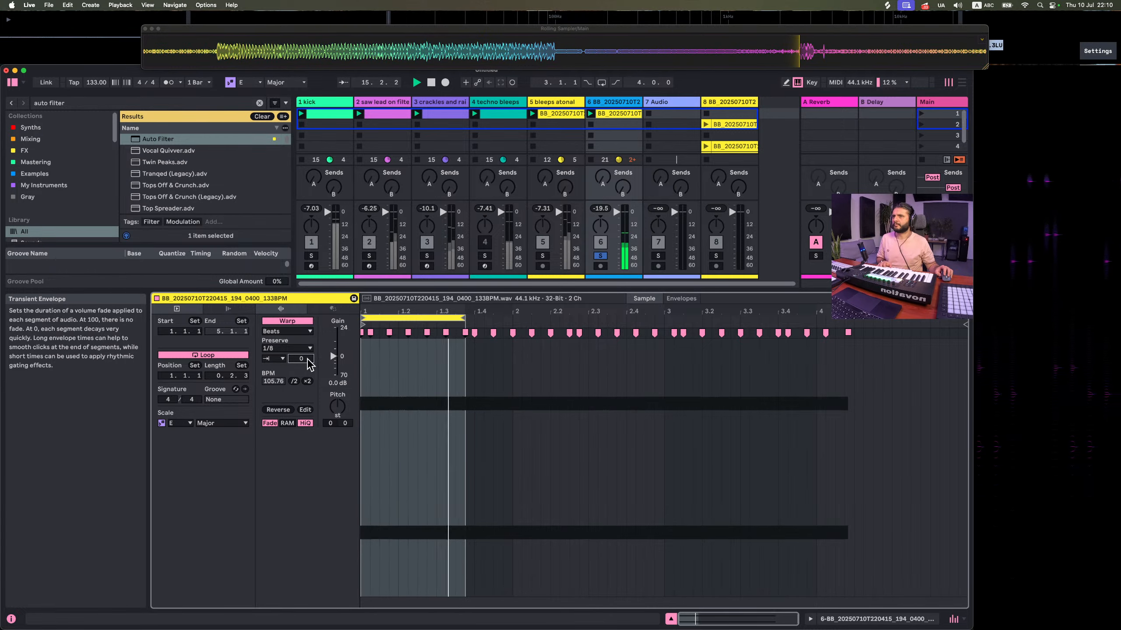
Transpose the clip down 6 semitones and take track 6 out of solo
left_click_drag(338, 408, 337, 422)
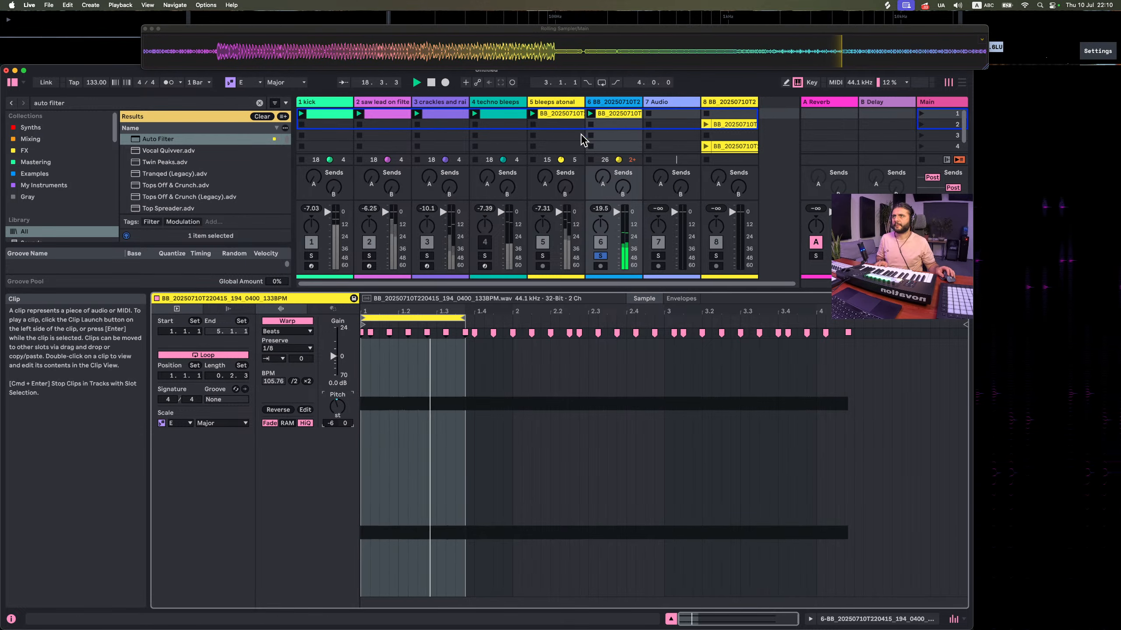
left_click(600, 256)
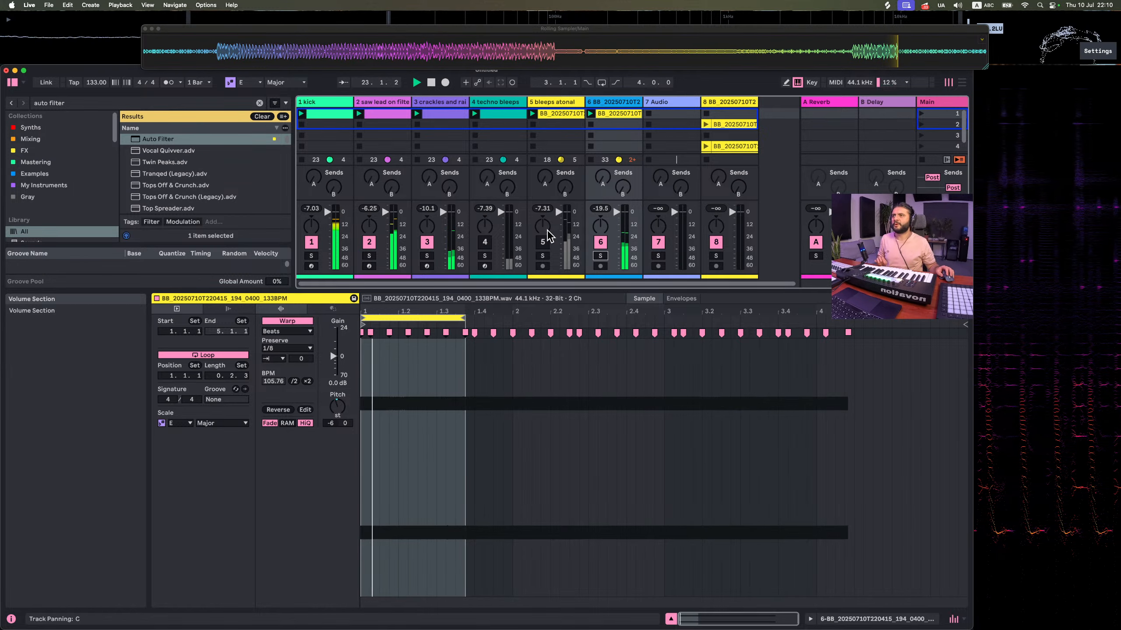
Search the library for Roar and add it to track 6
double_click(609, 103)
left_click(69, 103)
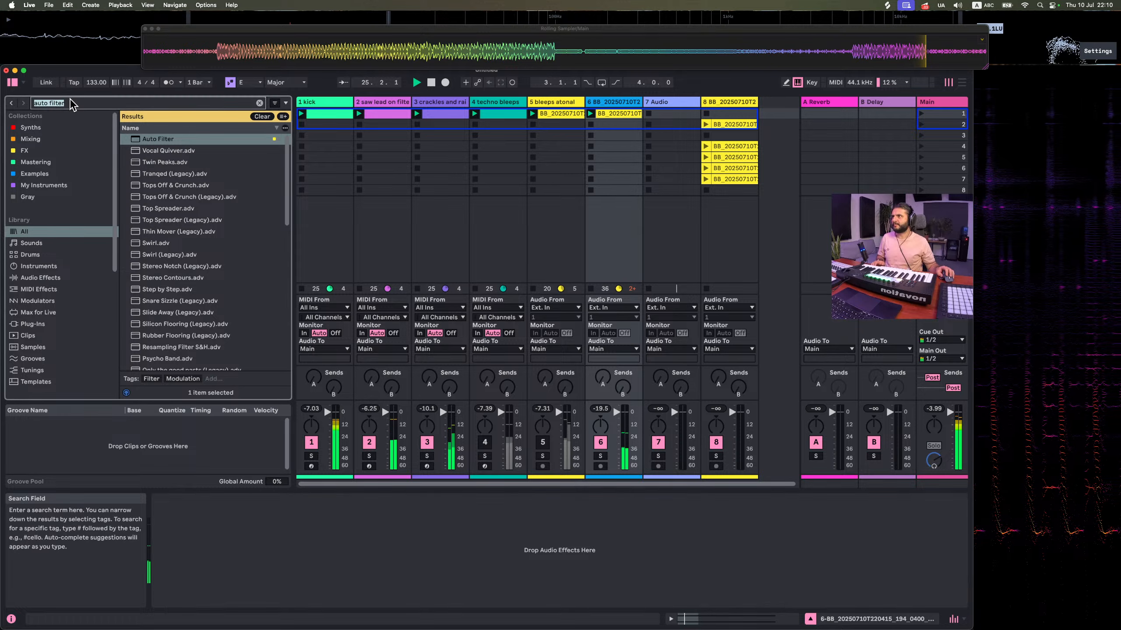
type("roar")
key("Return")
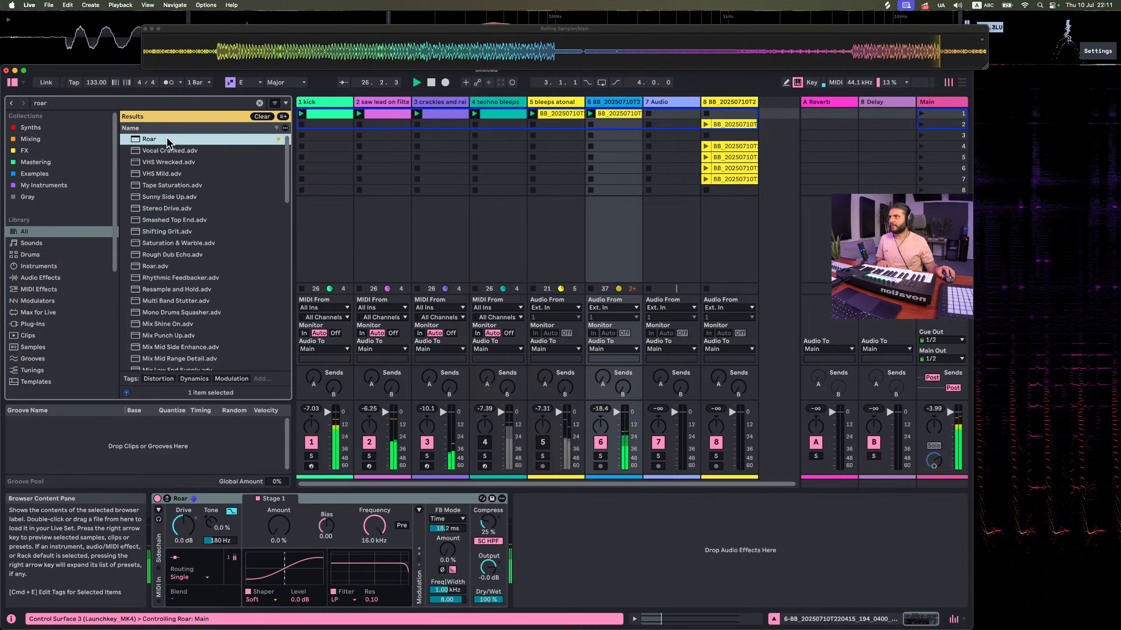
Set Roar's shaper type to Tube with 25% amount and lower the tone to -59%
left_click_drag(280, 528, 280, 501)
left_click(260, 599)
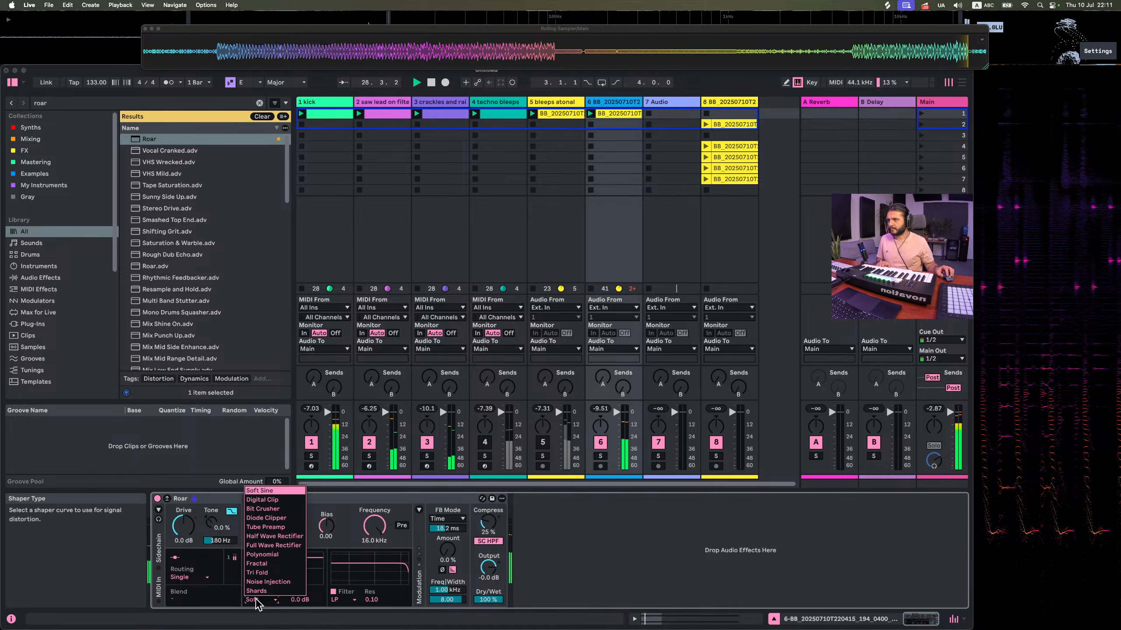
left_click(265, 527)
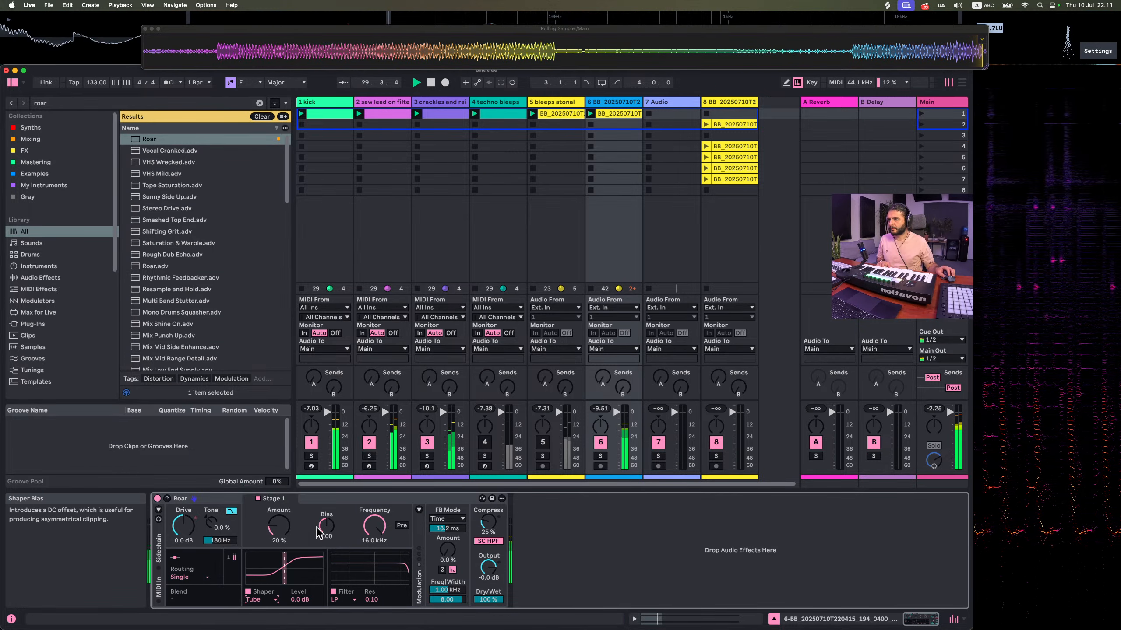
left_click_drag(325, 529, 325, 514)
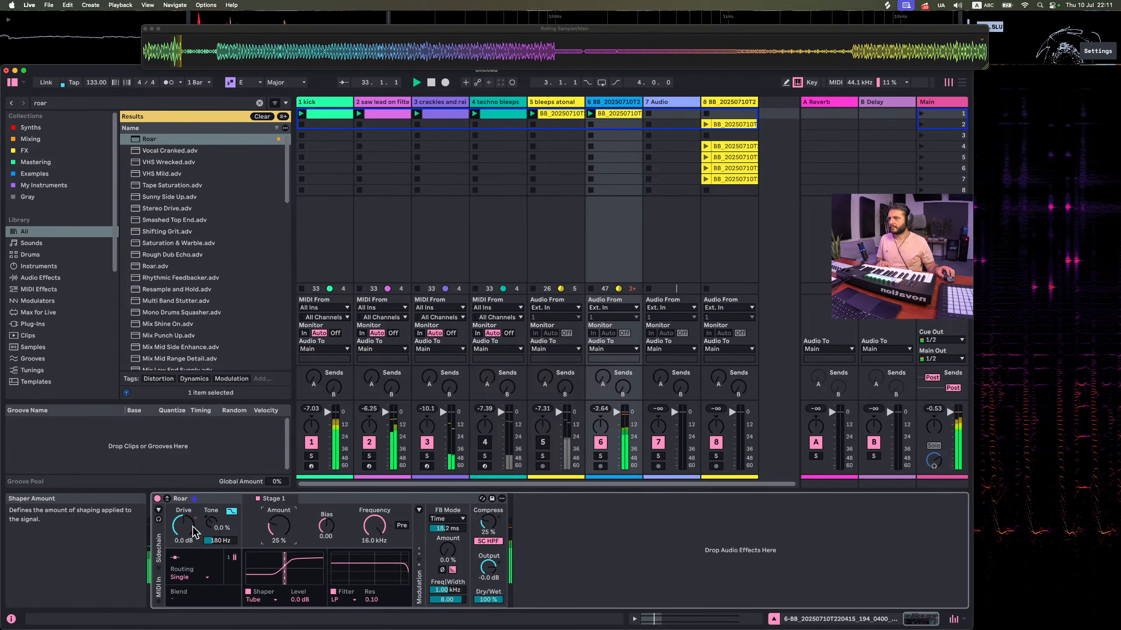
left_click_drag(211, 524, 211, 536)
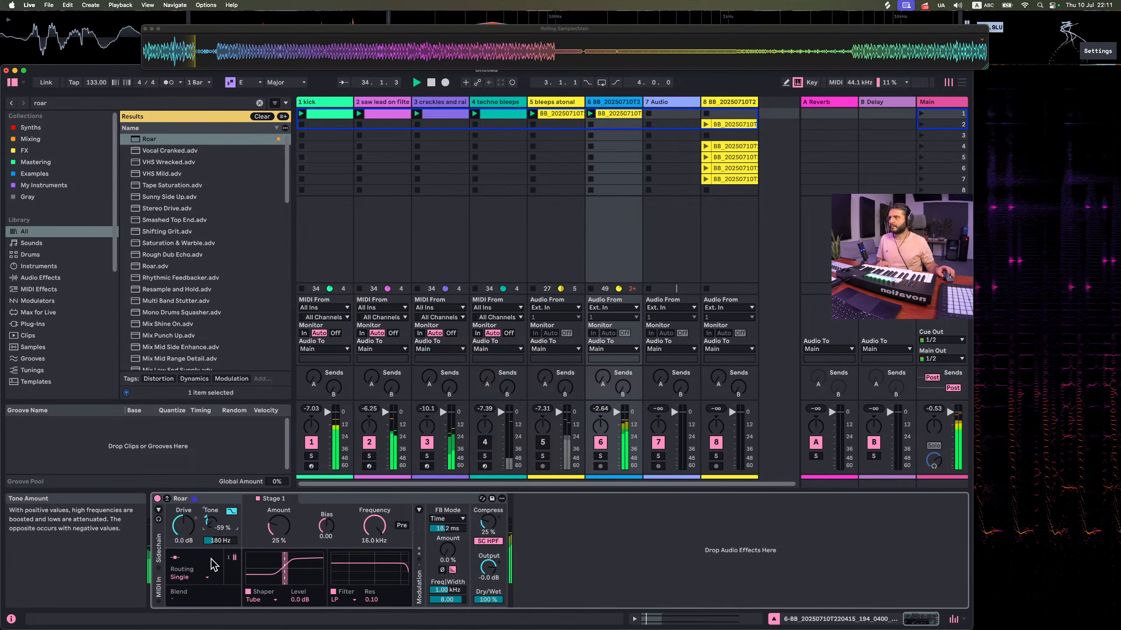
Search the library for "space" and add SpaceBlender after Roar on track 6
left_click(54, 106)
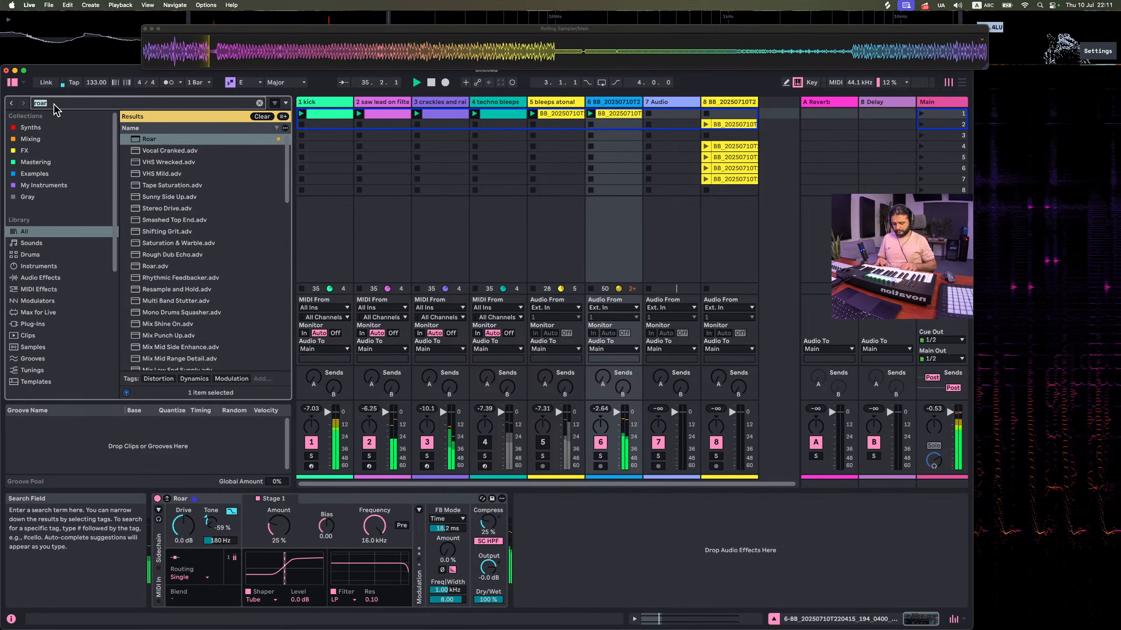
type("space")
left_click(162, 164)
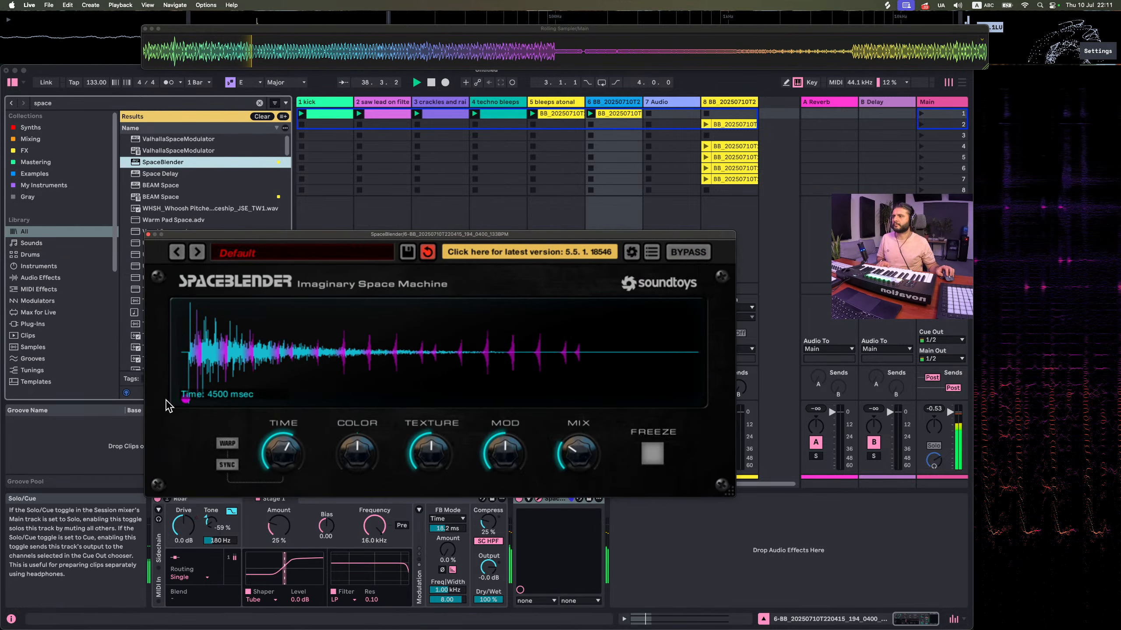
Shape SpaceBlender with a time of about 1031 ms, slightly raised color, reduced texture and a low mix, and close its window
left_click_drag(273, 458, 278, 483)
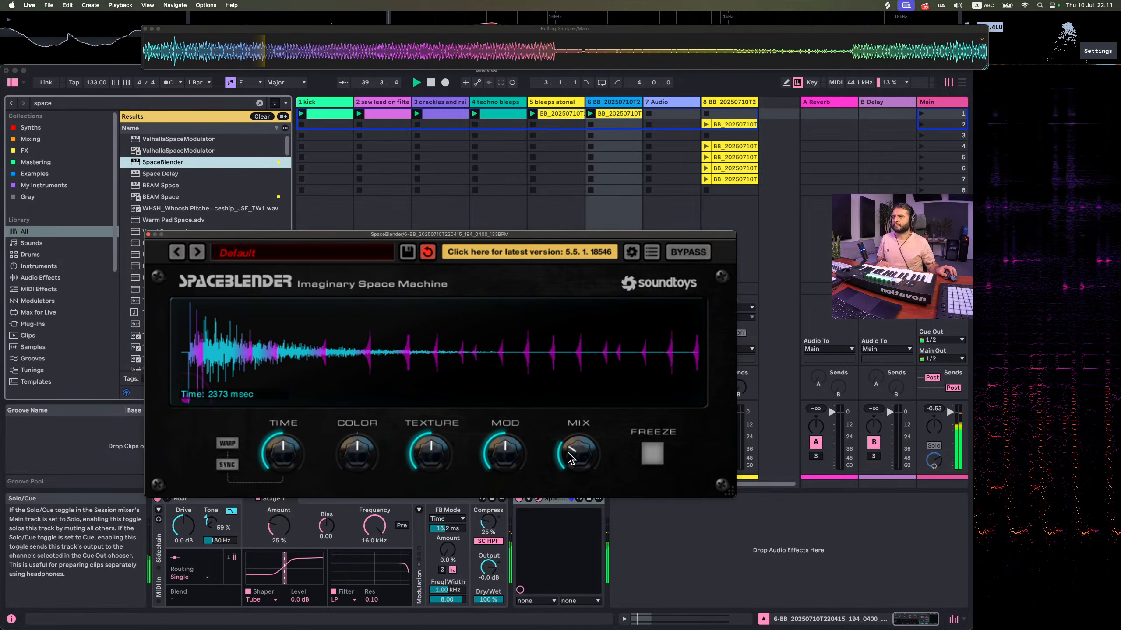
left_click_drag(568, 453, 573, 463)
left_click_drag(440, 458, 433, 537)
left_click_drag(355, 462, 351, 483)
left_click_drag(277, 458, 283, 480)
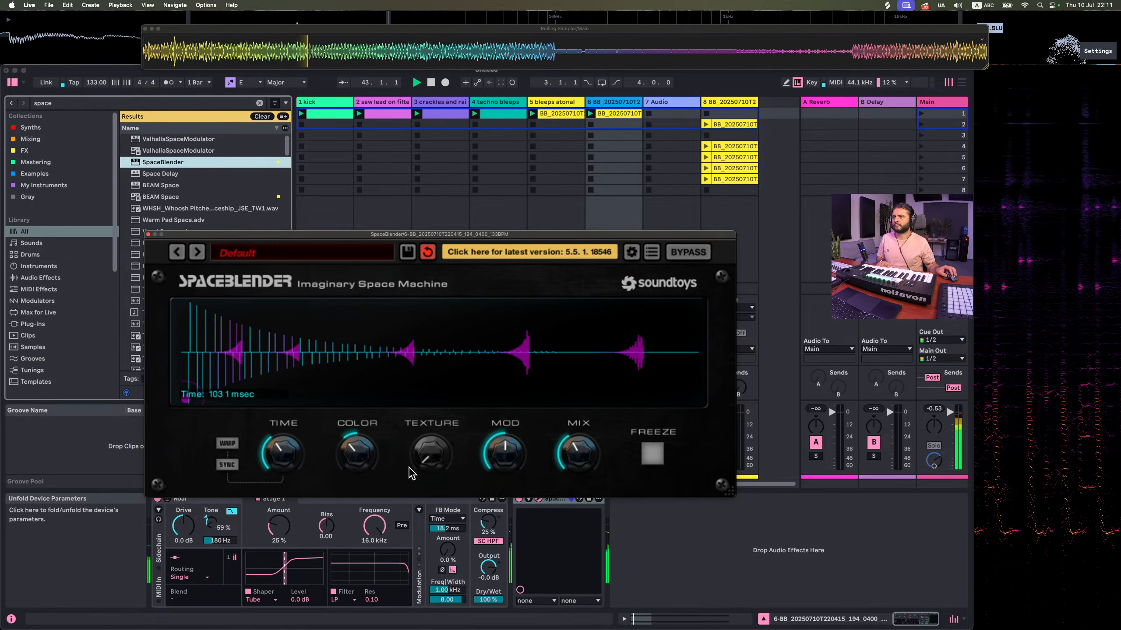
left_click_drag(357, 454, 375, 426)
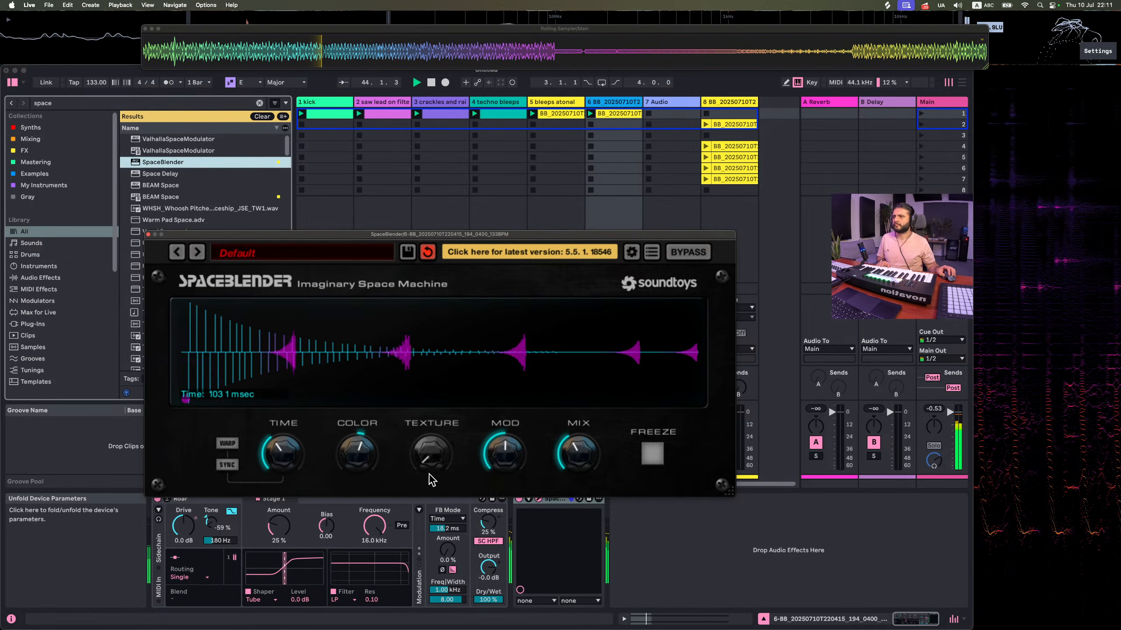
left_click_drag(434, 462, 445, 439)
left_click_drag(567, 467, 581, 475)
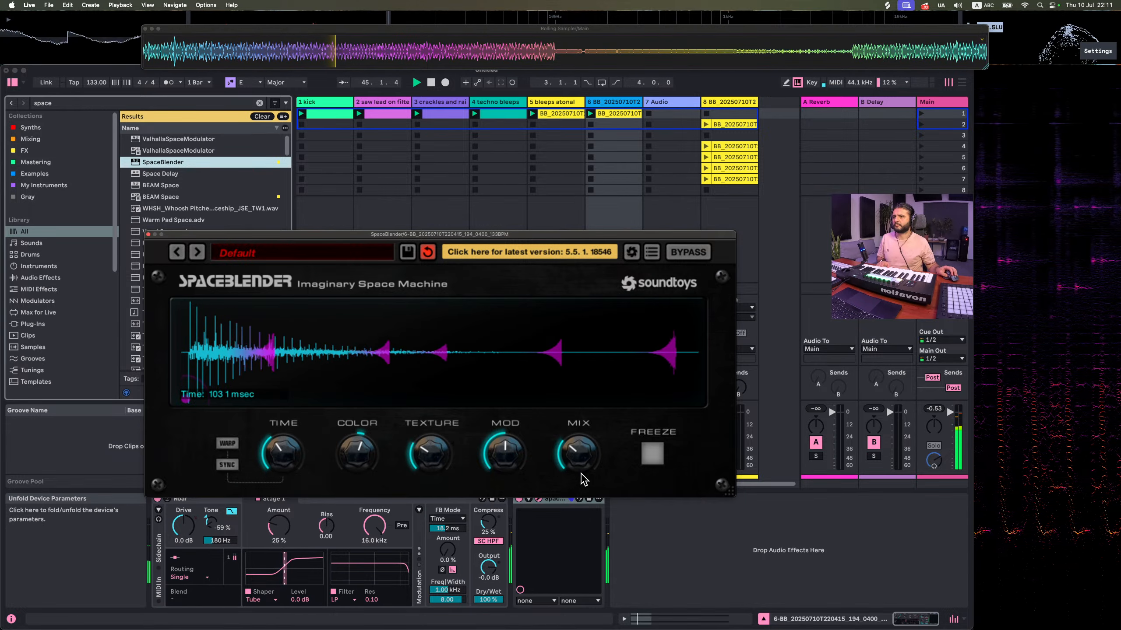
left_click(148, 234)
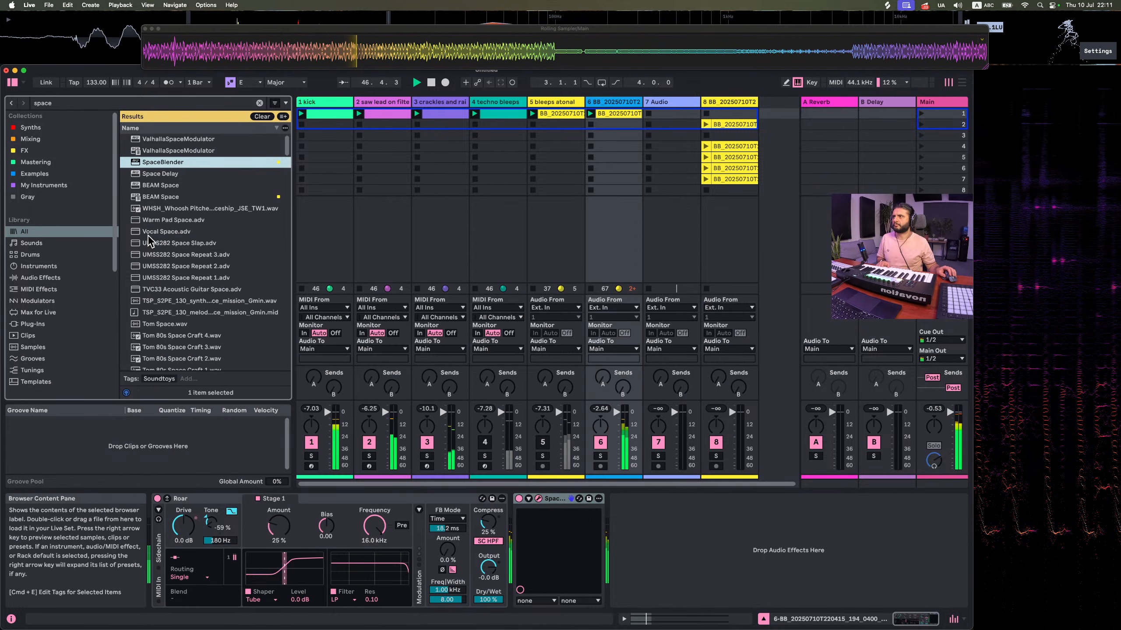
Reactivate tracks 4 and 5 and delete the track 8 clips in scenes 2, 4 and 5
left_click(548, 443)
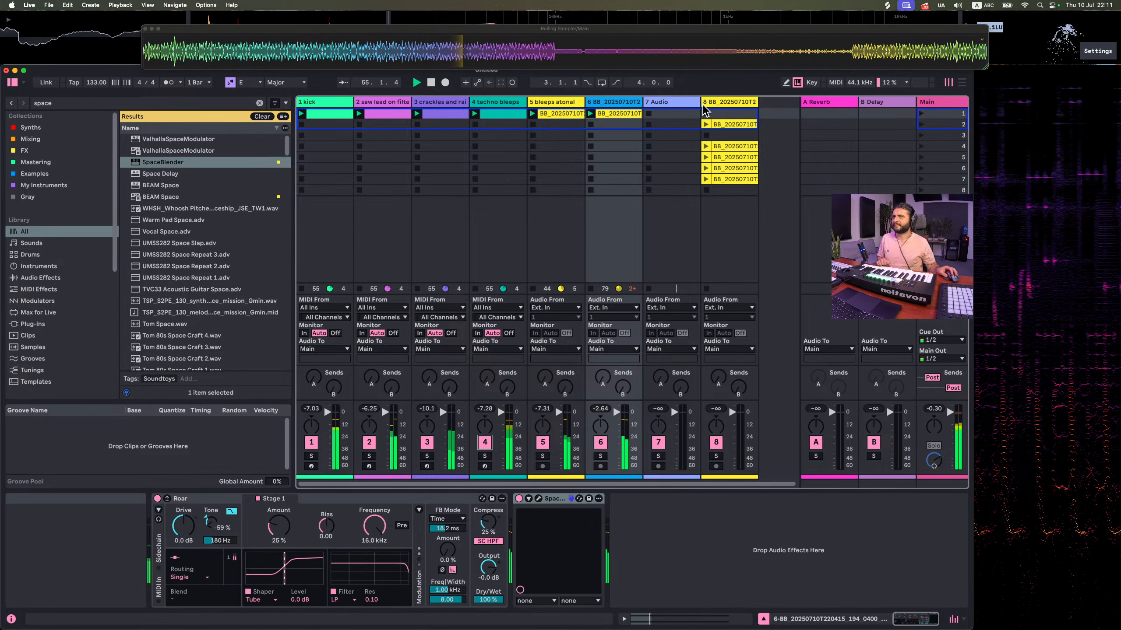
left_click(736, 125)
key("Delete")
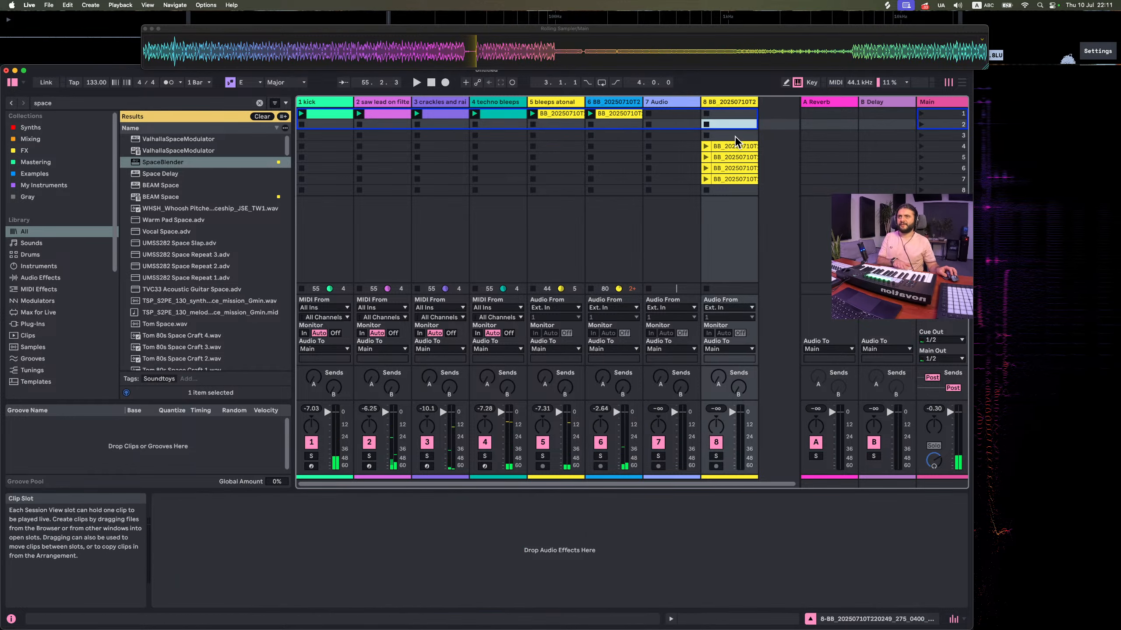
left_click(734, 147)
key("Delete")
left_click(734, 158)
key("Delete")
Audition the two remaining track 8 clips in solo and move the scene 6 clip to the first slot of track 7
left_click(706, 180)
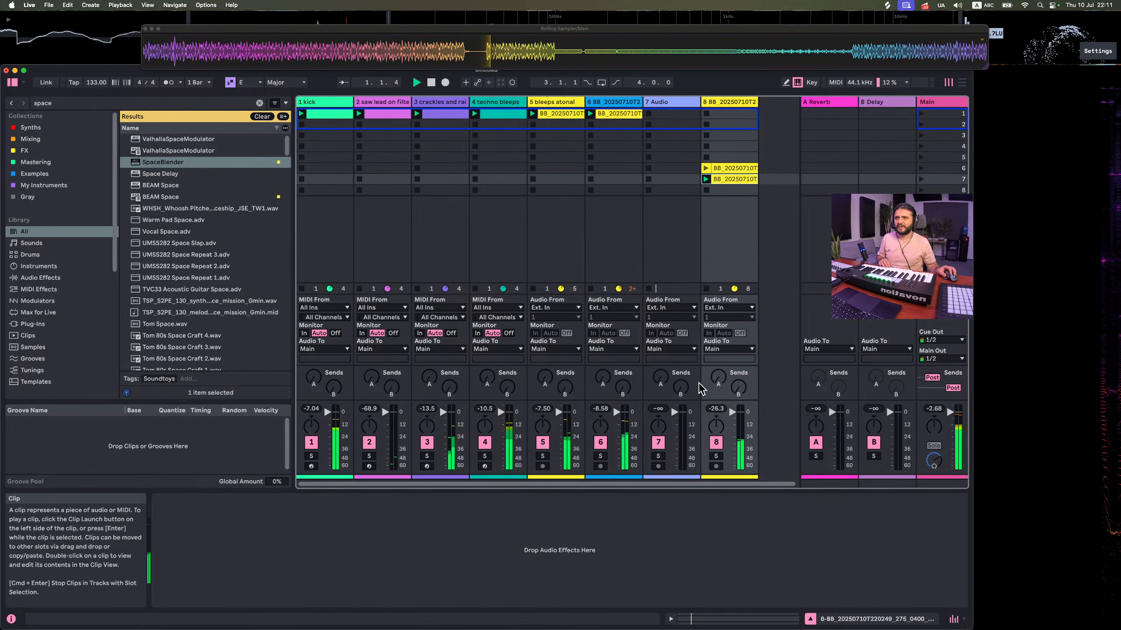
left_click(705, 168)
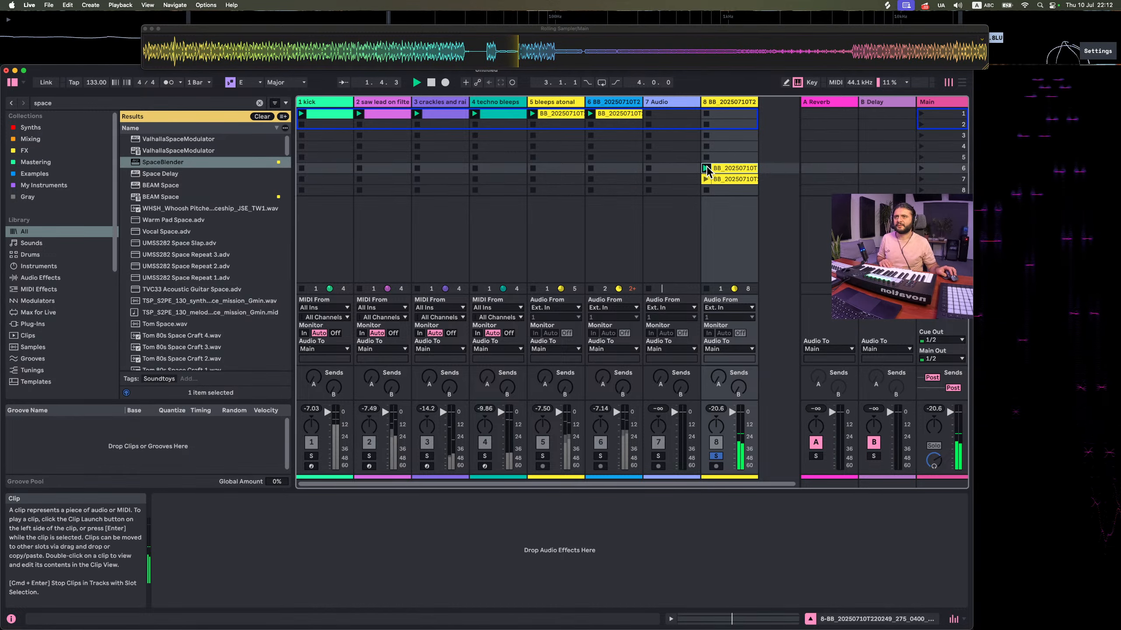
left_click_drag(725, 172, 681, 115)
Set the segment BPM of the clip on track 7 to 133
double_click(678, 113)
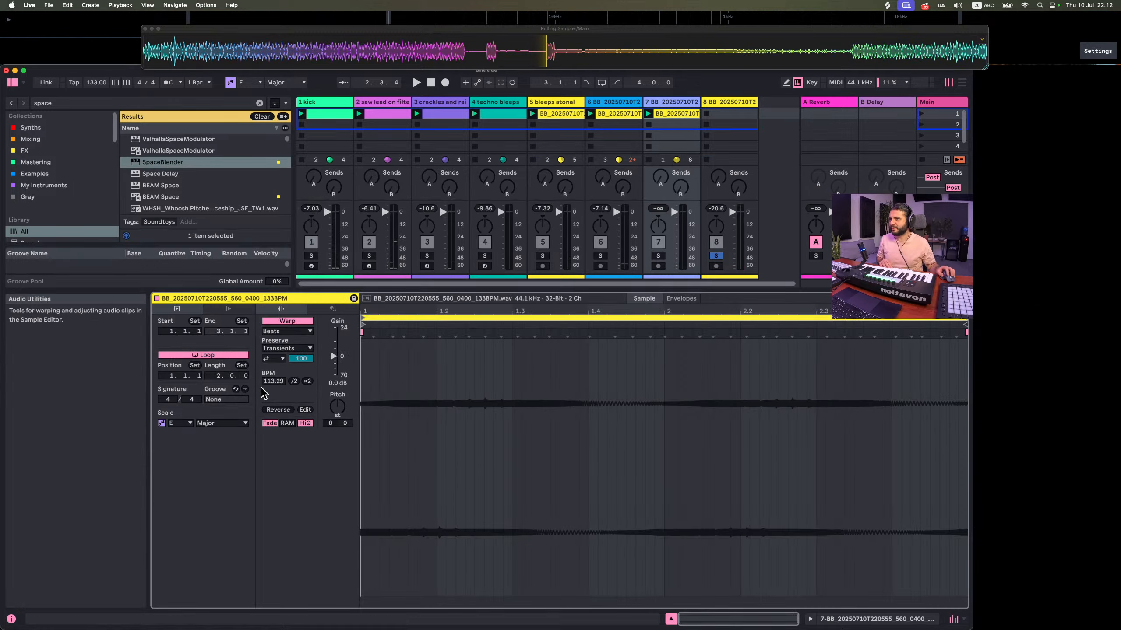
key("Return")
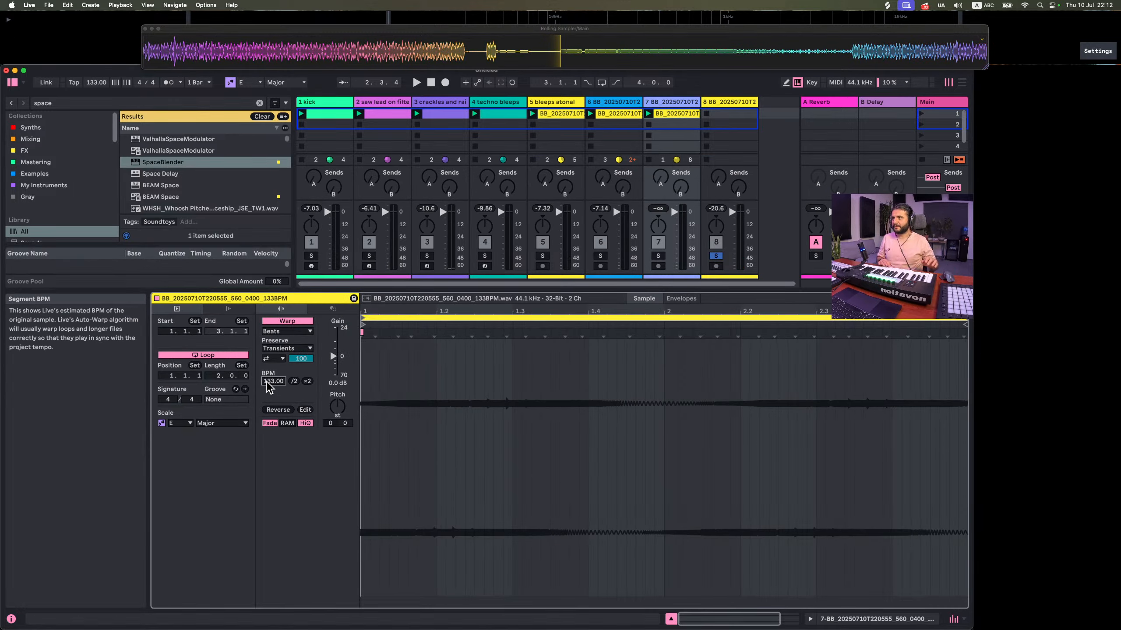
Solo track 7, audition its clip and switch the Beats transient loop mode to Loop Off
left_click(657, 257)
key("space")
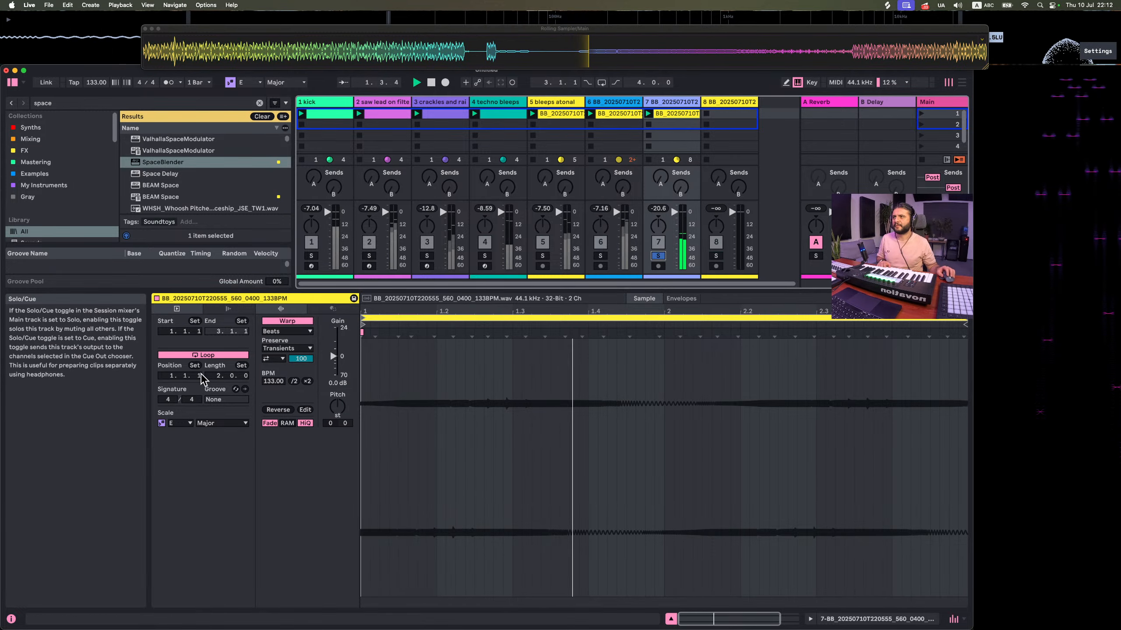
left_click(280, 359)
left_click(272, 369)
key("space")
Quantize the entire clip on track 7 and set its warp mode to Re-Pitch
left_click(402, 376)
key("super+a")
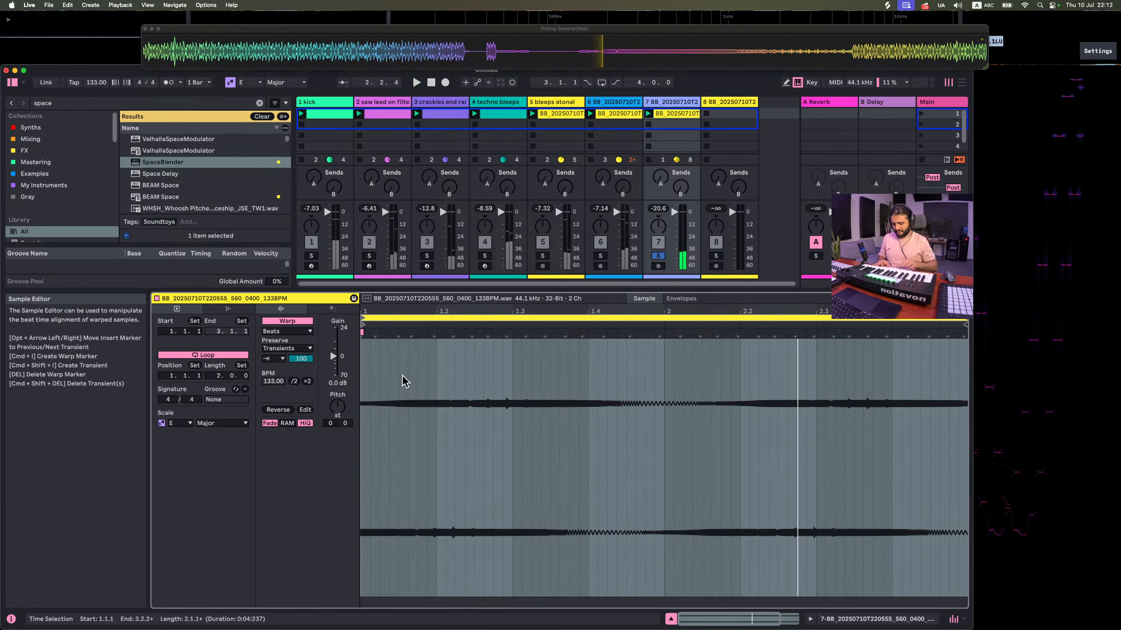
key("super+u")
left_click(300, 359)
key("space")
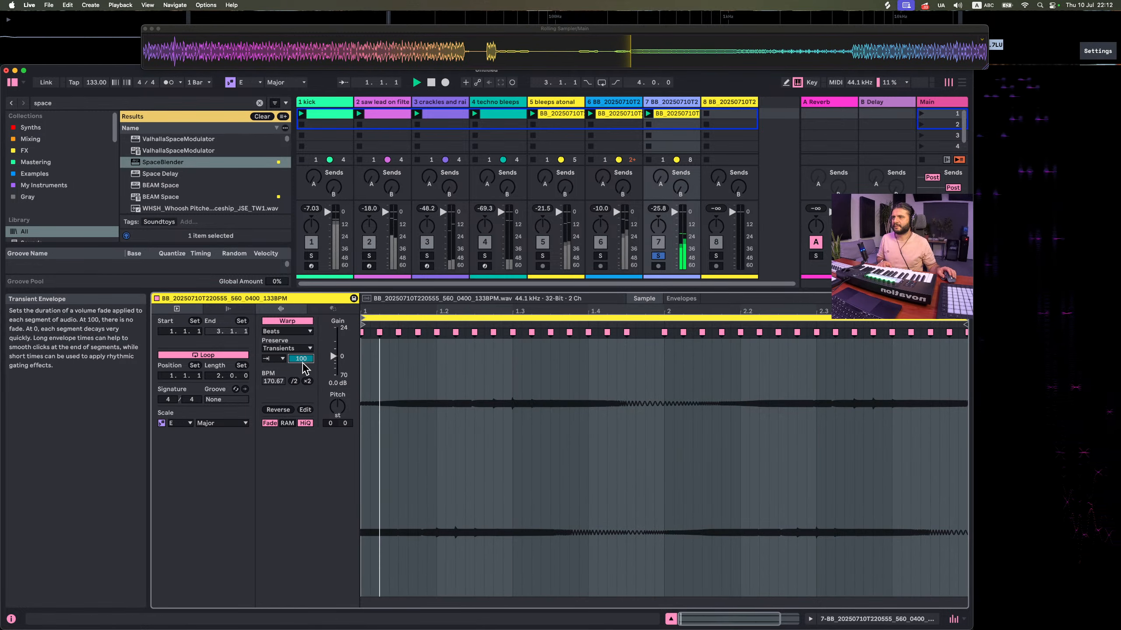
left_click(296, 331)
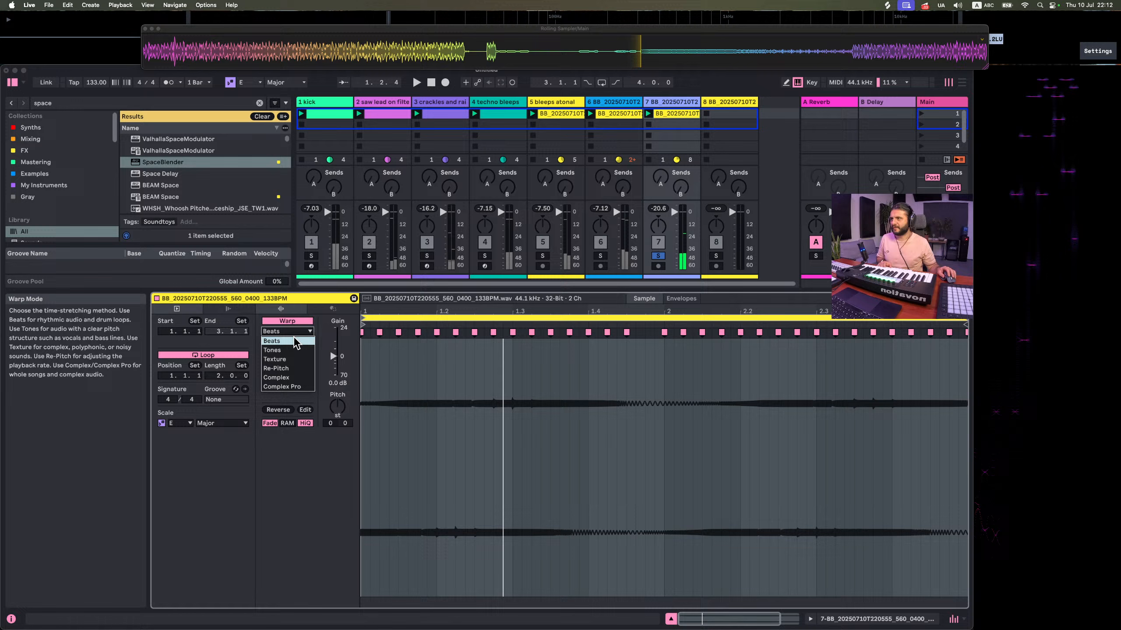
left_click(285, 373)
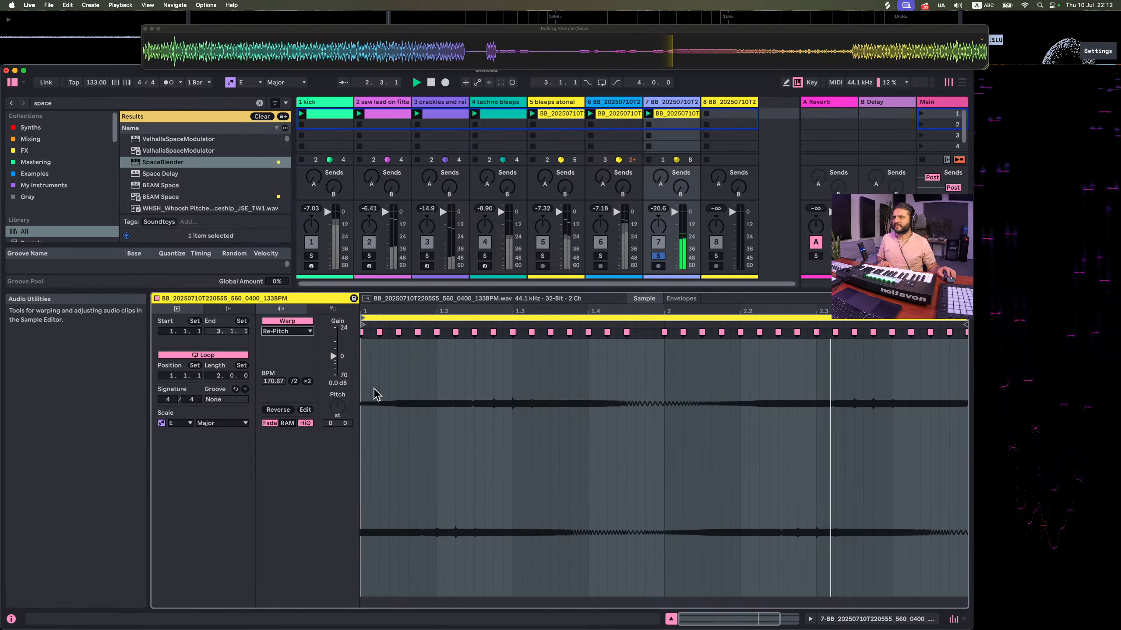
Draw a clip gain envelope that stays full for the first bar and falls to silence at bar 2
left_click(681, 298)
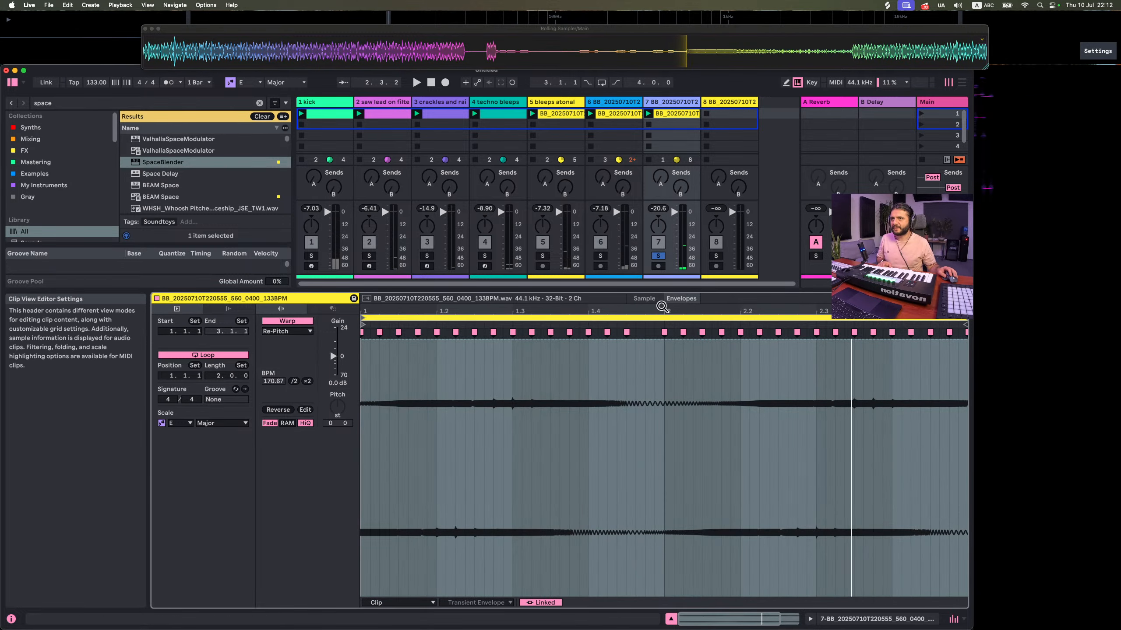
left_click(477, 603)
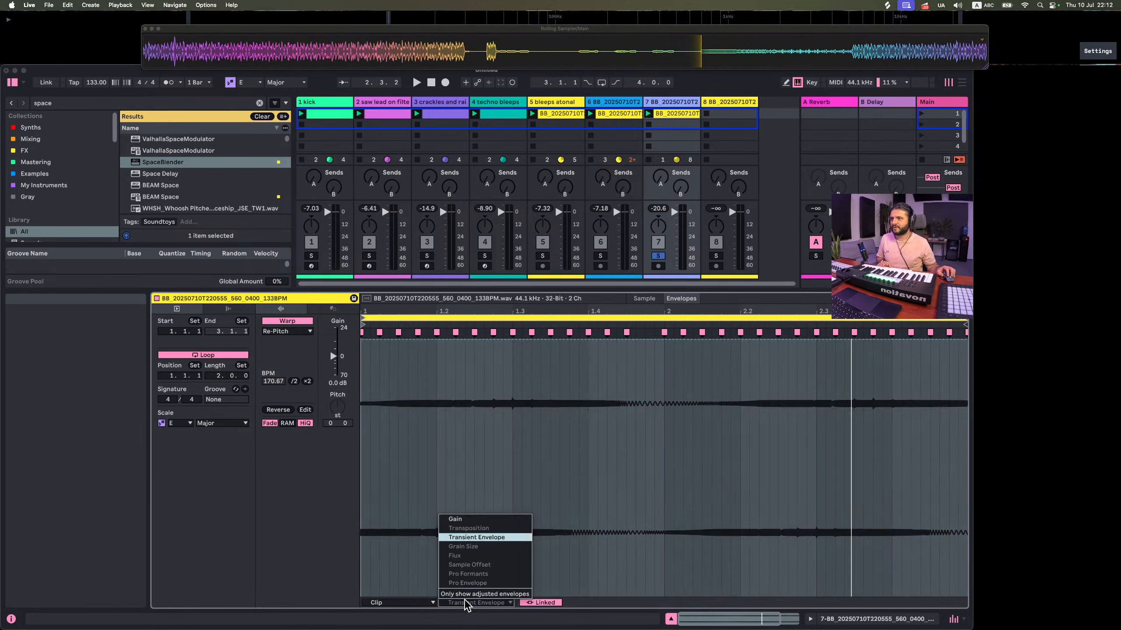
left_click(474, 523)
left_click(654, 340)
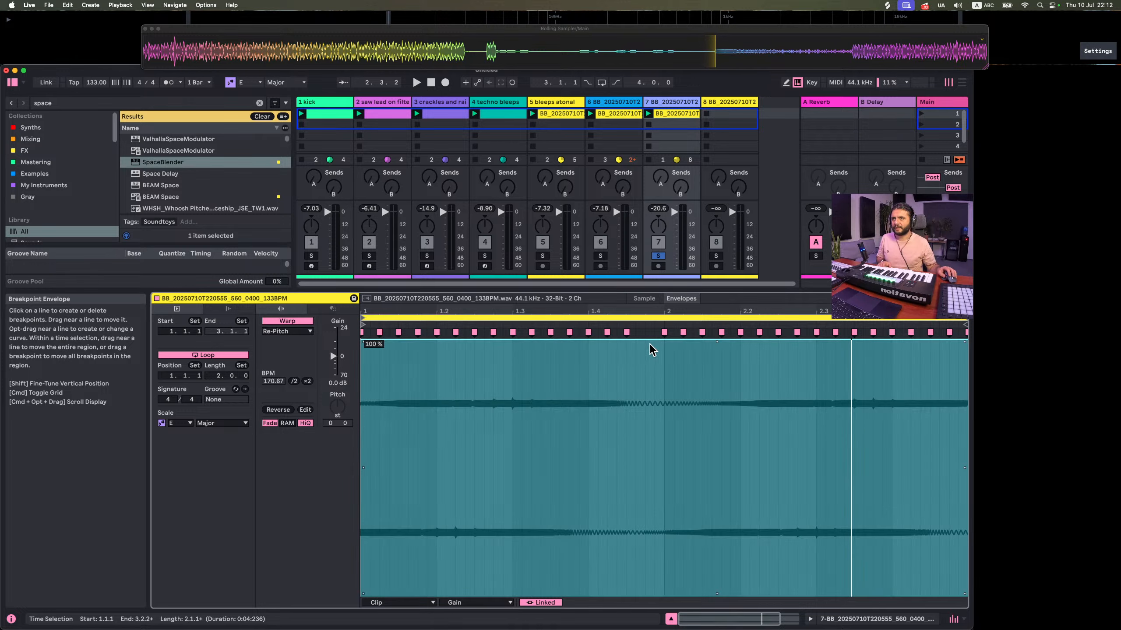
left_click(654, 341)
left_click_drag(664, 341, 664, 596)
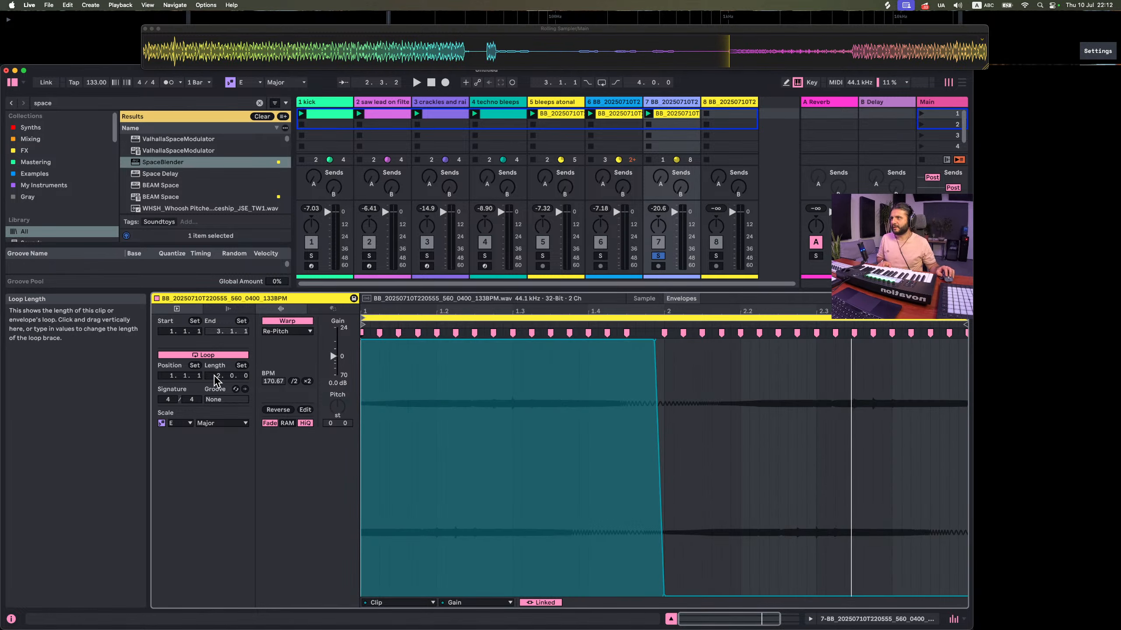
Set the clip's loop length to 8 bars and move its start marker to 8.3.1
key("Return")
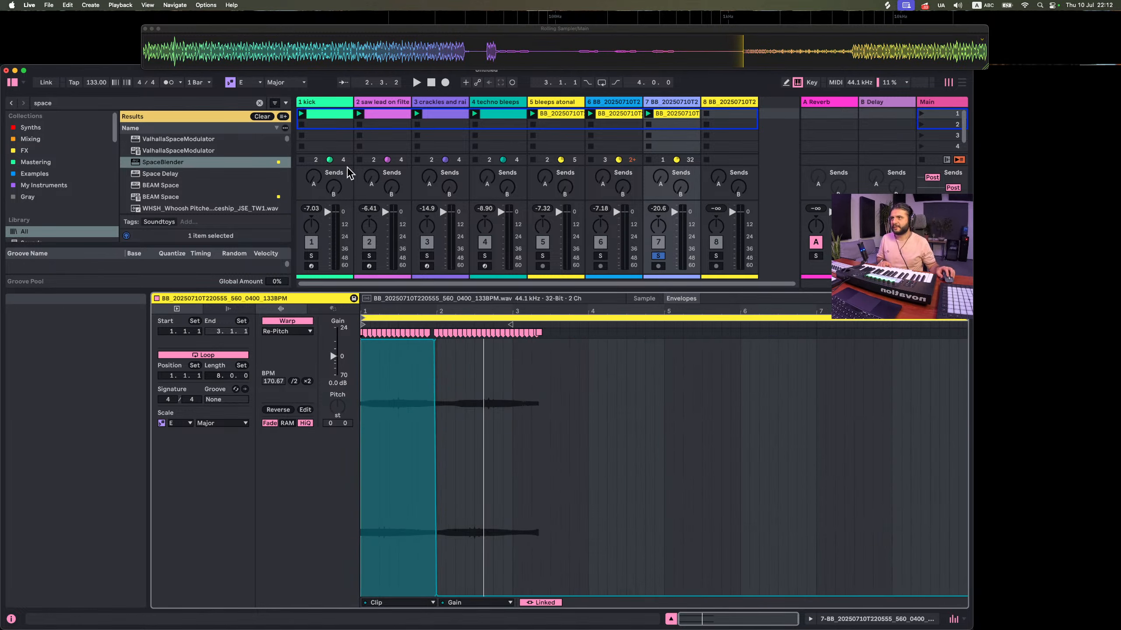
mouse_move(367, 325)
left_mouse_down()
mouse_move(1000, 351)
mouse_move(935, 353)
left_mouse_up()
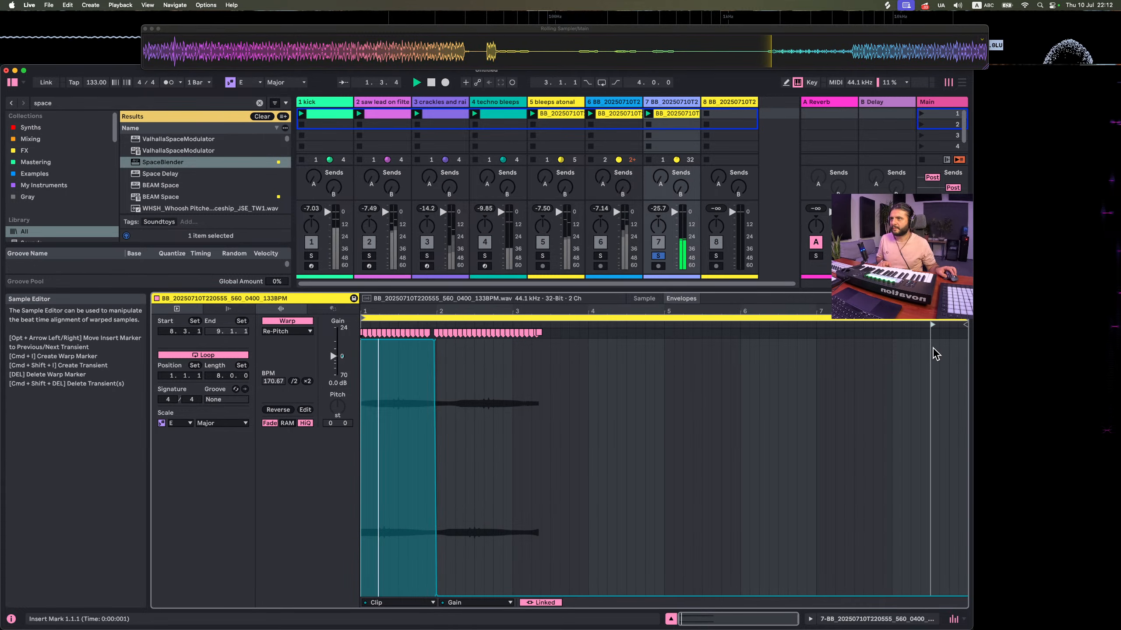
key("space")
Find Auto Filter in the browser and load it on track 7
double_click(655, 102)
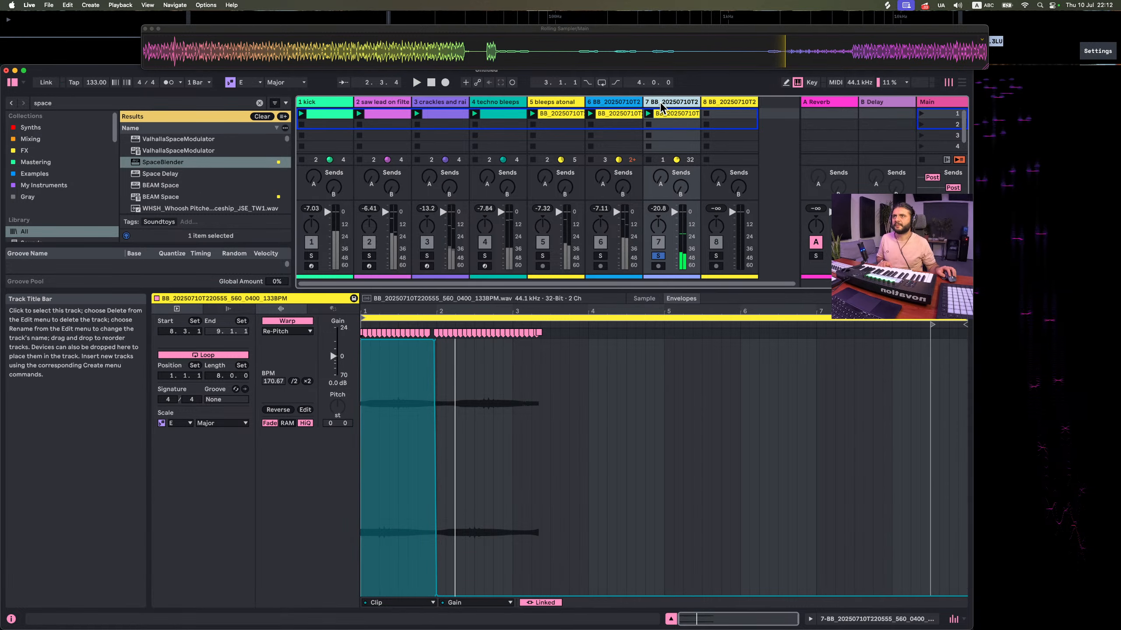
left_click(89, 102)
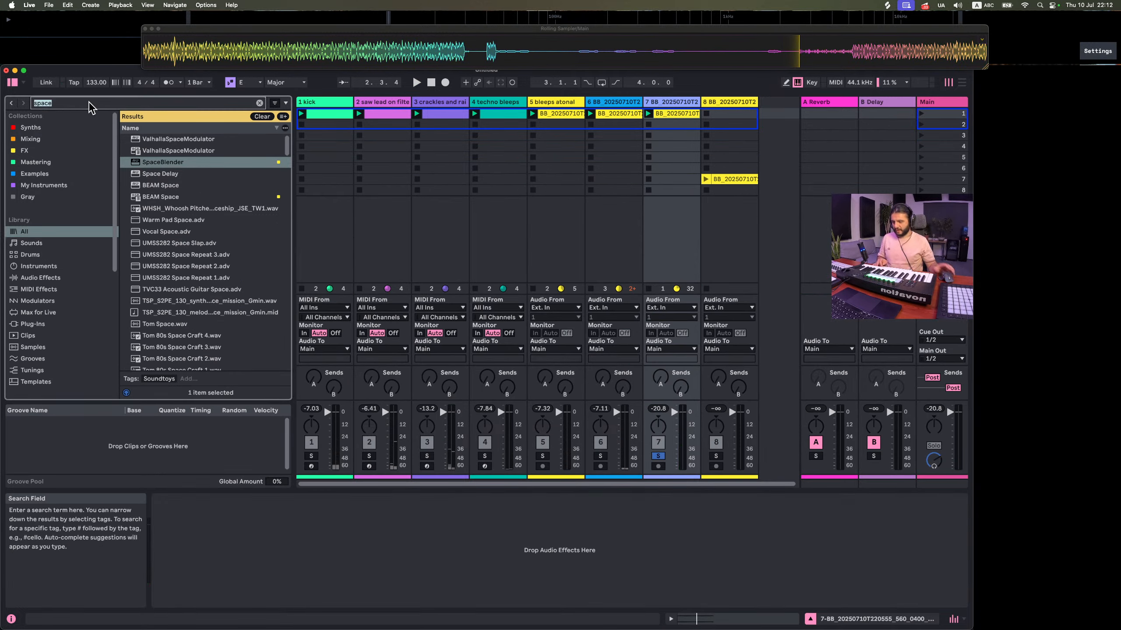
type("auto filter")
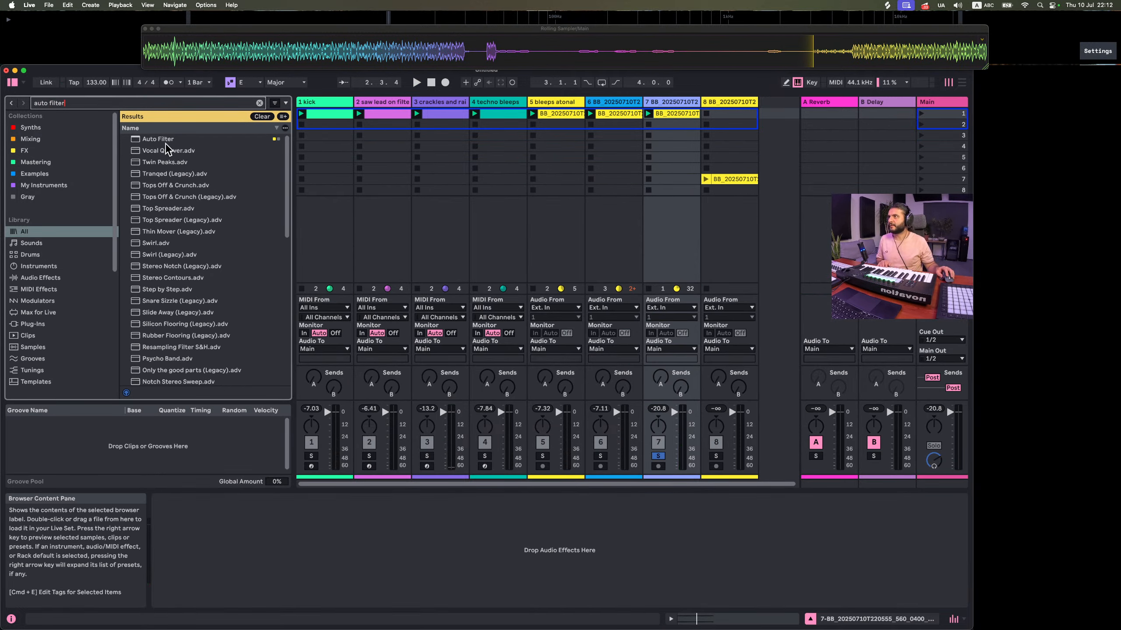
double_click(166, 140)
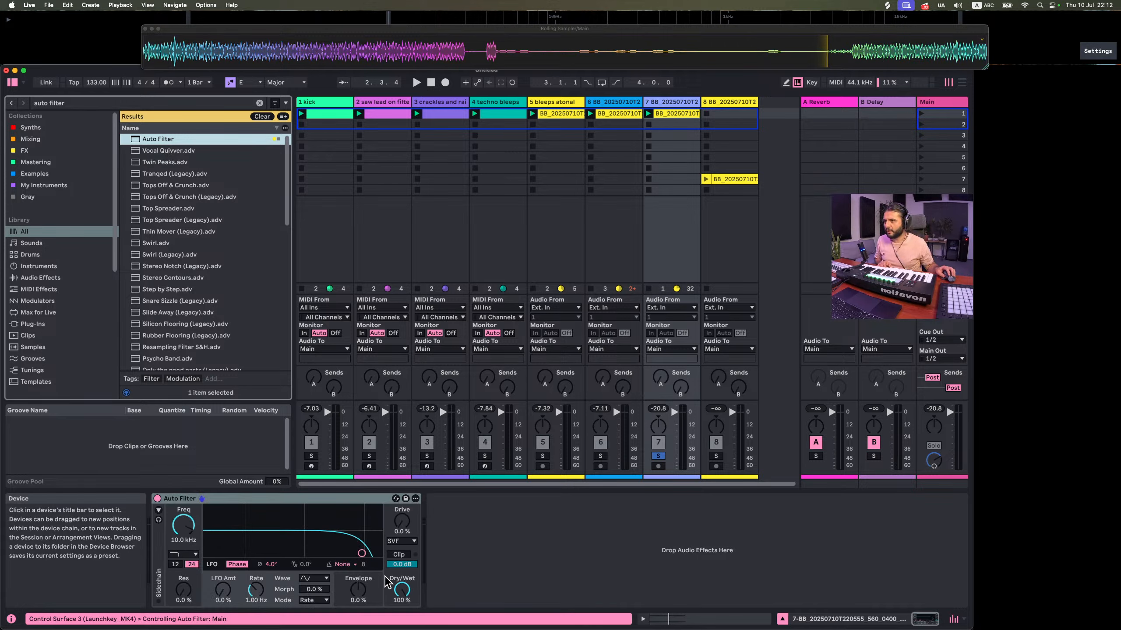
Set the Auto Filter cutoff to about 272 Hz, resonance to 23% and LFO amount to 54%, and enable soft clipping with slightly reduced output
left_click_drag(362, 554, 340, 547)
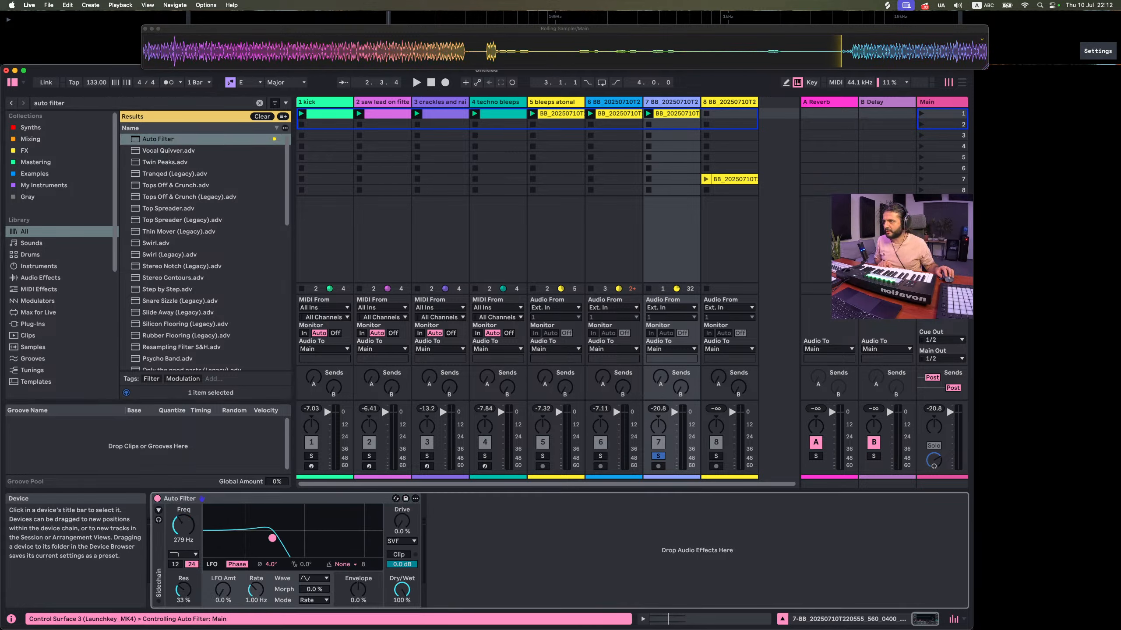
left_click_drag(273, 537, 272, 543)
left_click_drag(222, 590, 223, 563)
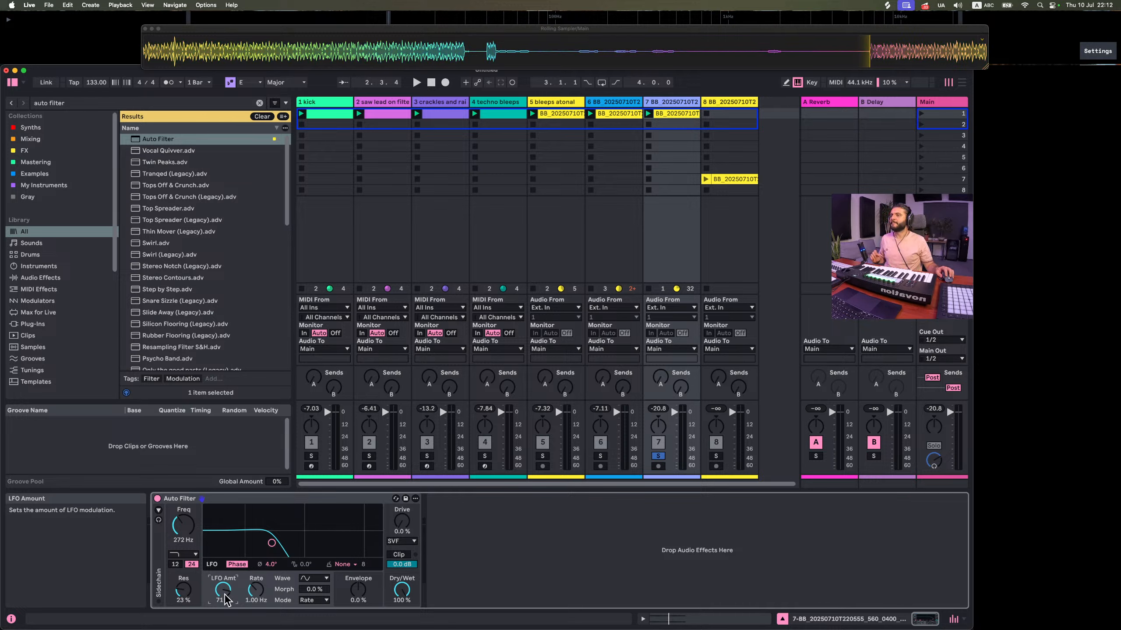
left_click(399, 555)
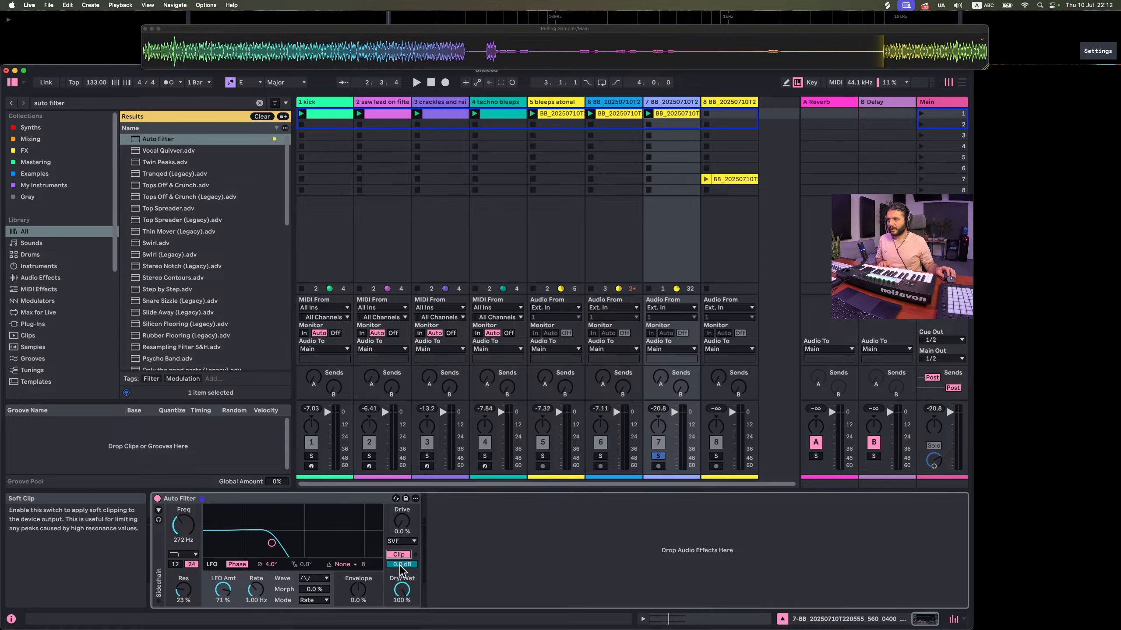
left_click_drag(402, 565, 402, 570)
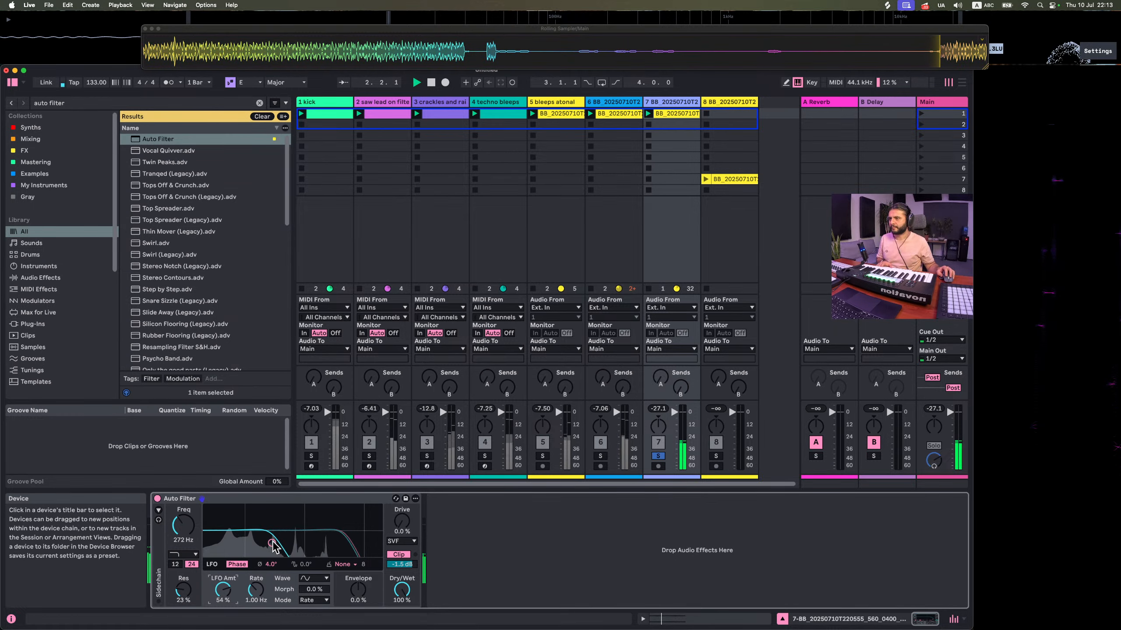
Reduce the filter's LFO amount to 13%, set its phase to 180° and raise the cutoff to about 1.30 kHz with 45% resonance
left_click_drag(272, 543, 286, 533)
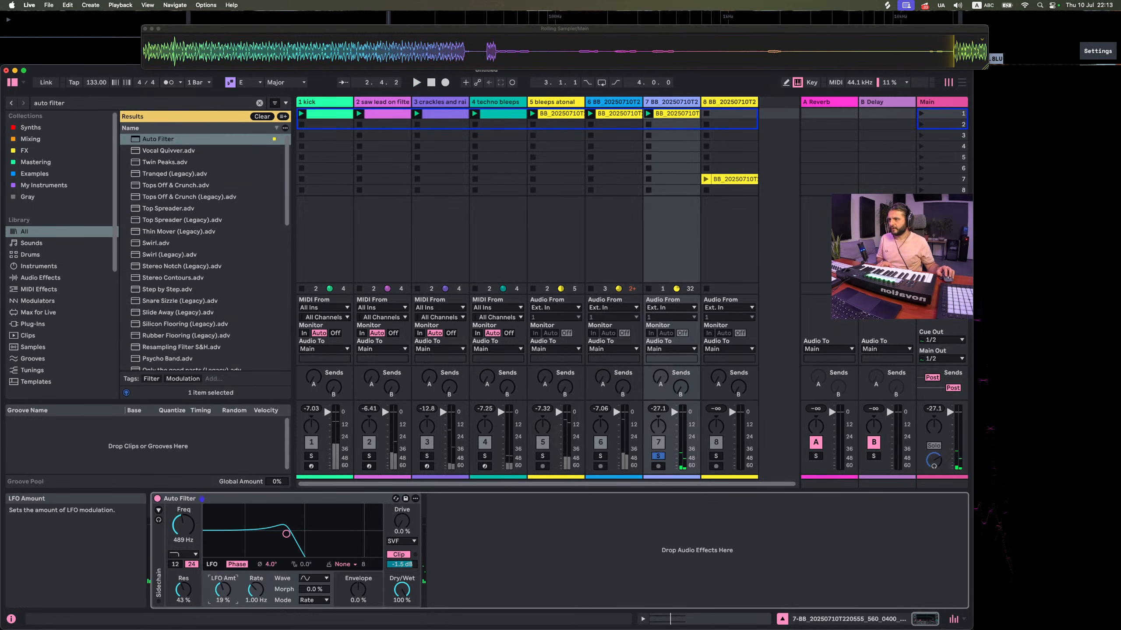
left_click_drag(223, 590, 223, 594)
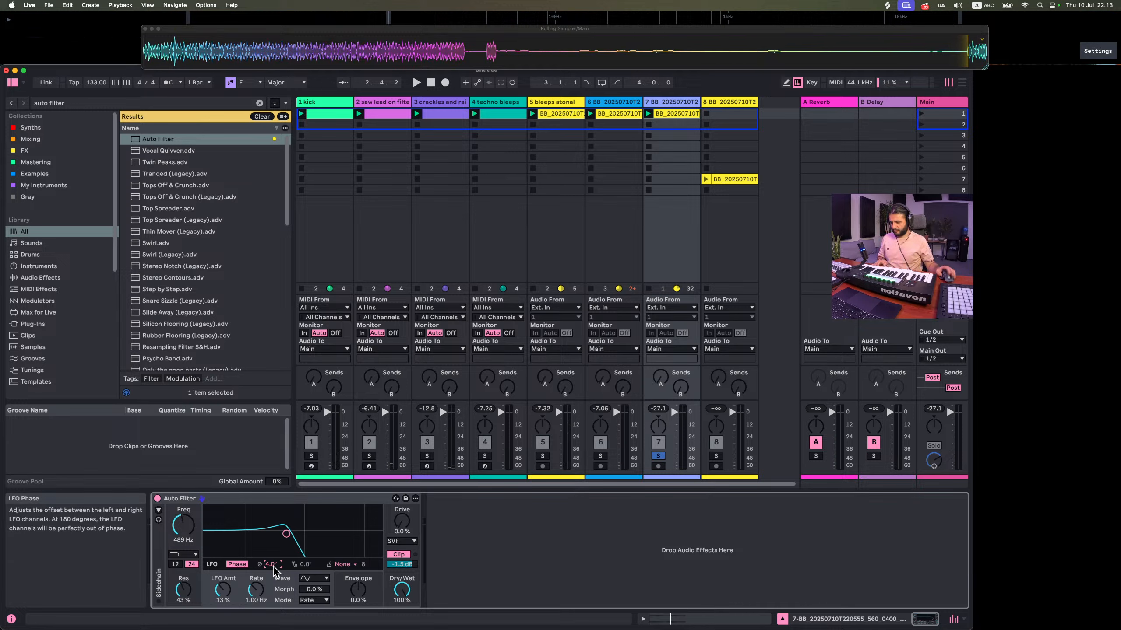
left_click_drag(286, 533, 292, 536)
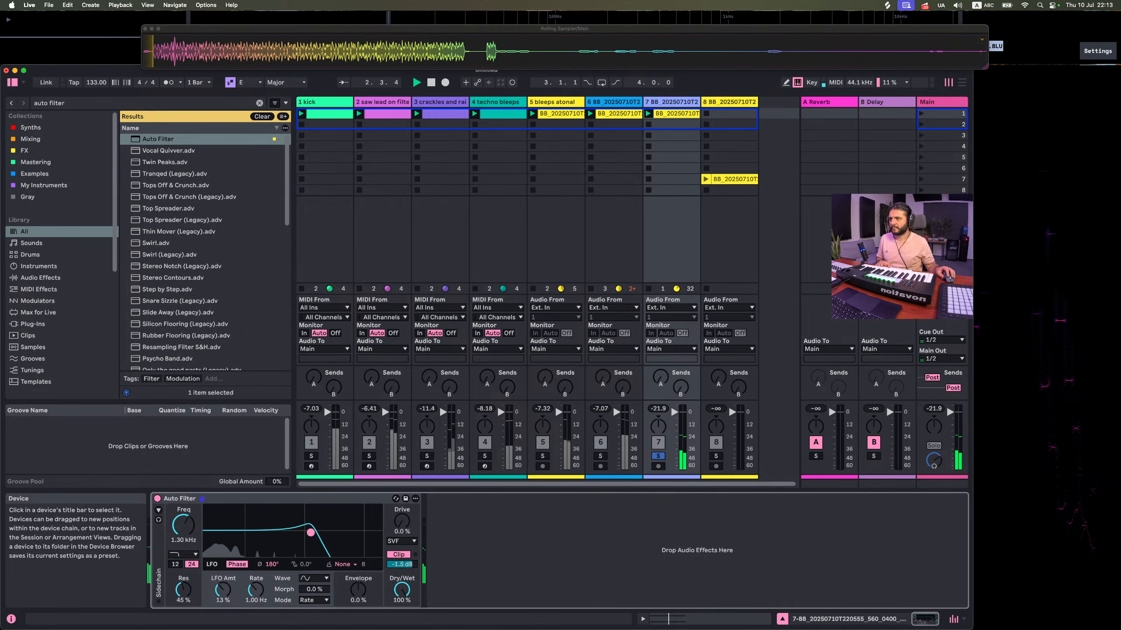
Change the filter type to Band-pass and tune it to about 514 Hz with 59% resonance
left_click(183, 554)
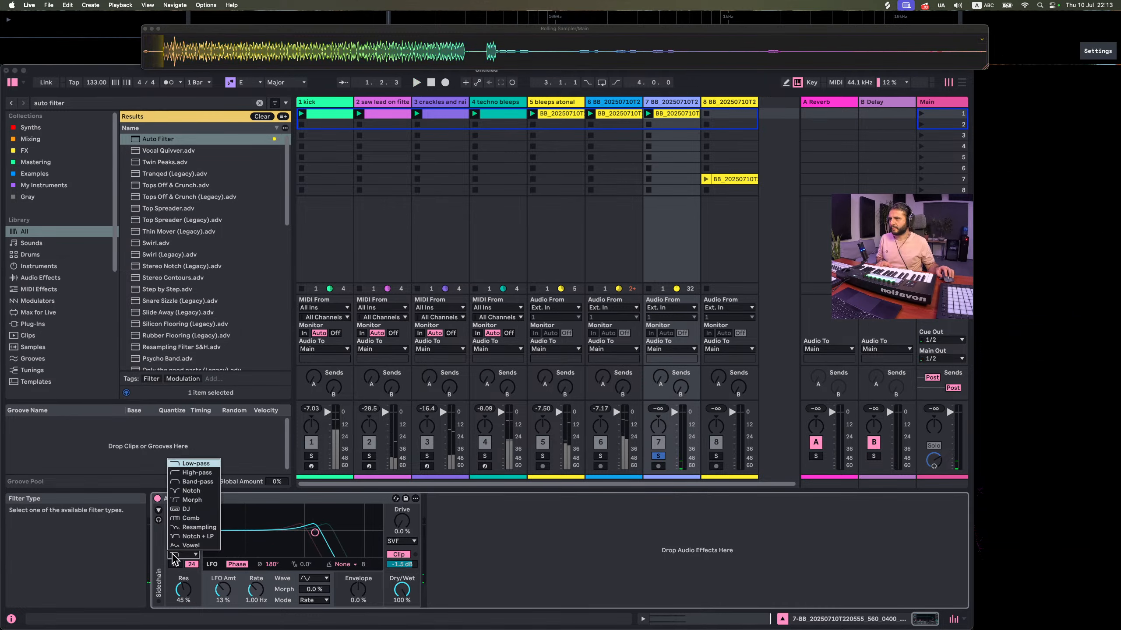
left_click(186, 484)
left_click_drag(316, 534, 287, 526)
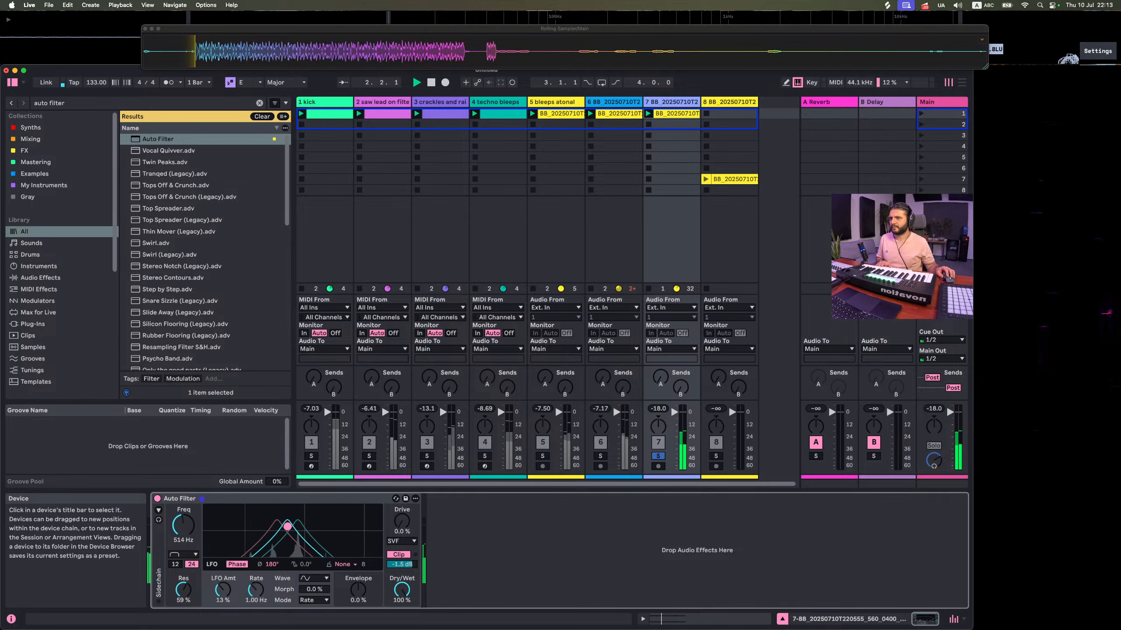
Switch the filter circuit to DFM with 40% drive, reduce resonance to 27% and lower the output to about -6.7 dB
left_click_drag(402, 524, 402, 477)
left_click(403, 541)
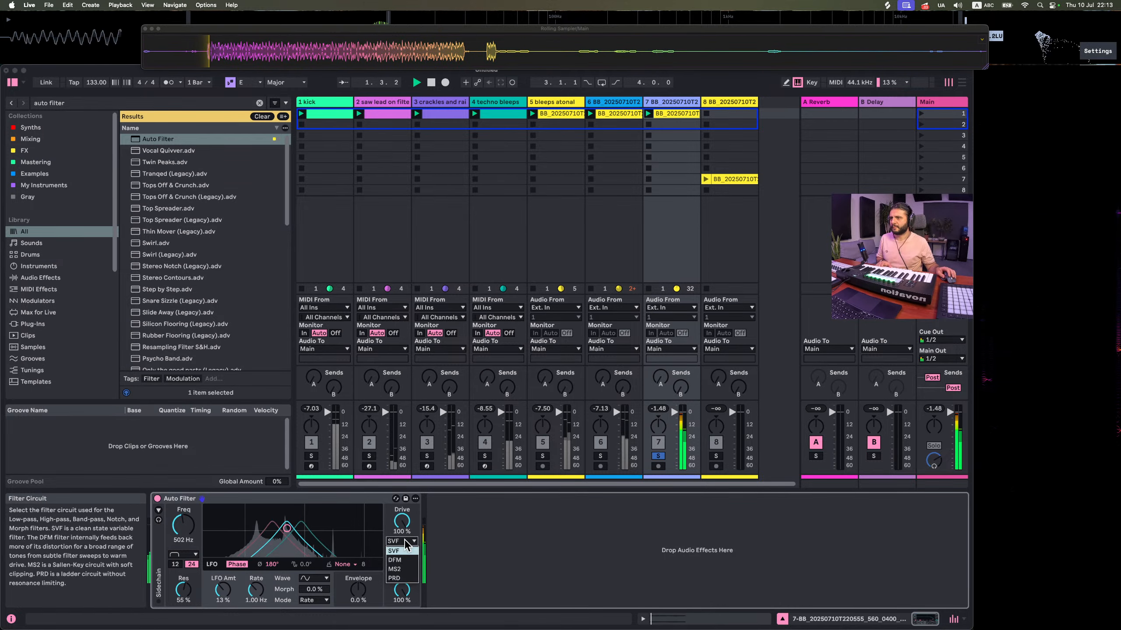
left_click(405, 559)
left_click_drag(402, 524, 402, 530)
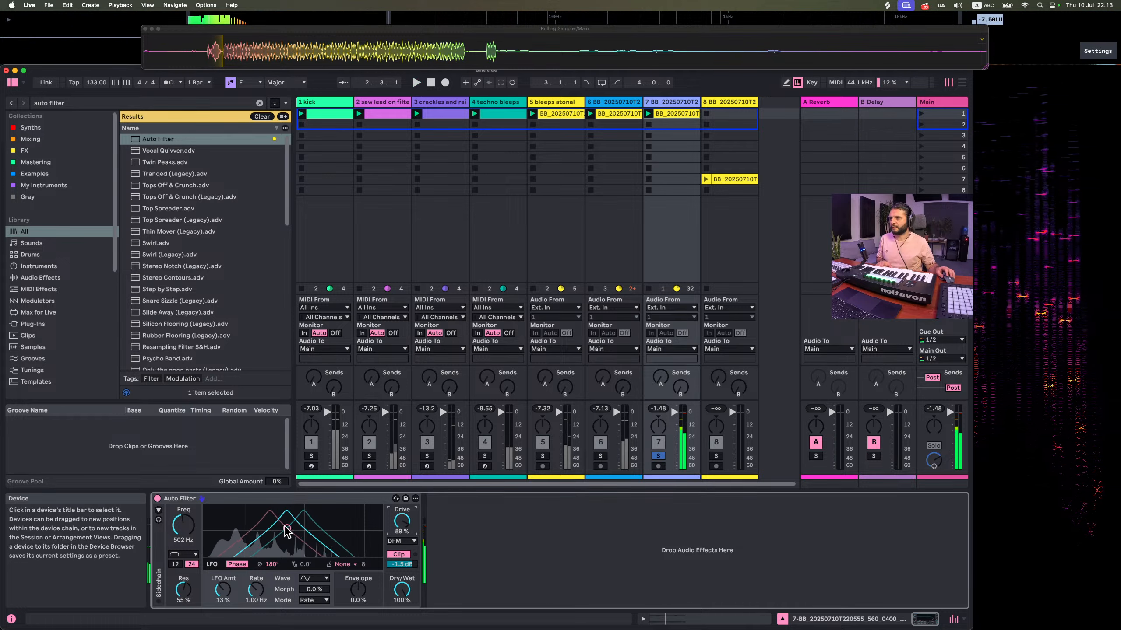
left_click_drag(287, 528, 288, 541)
left_click_drag(402, 565, 401, 577)
key("space")
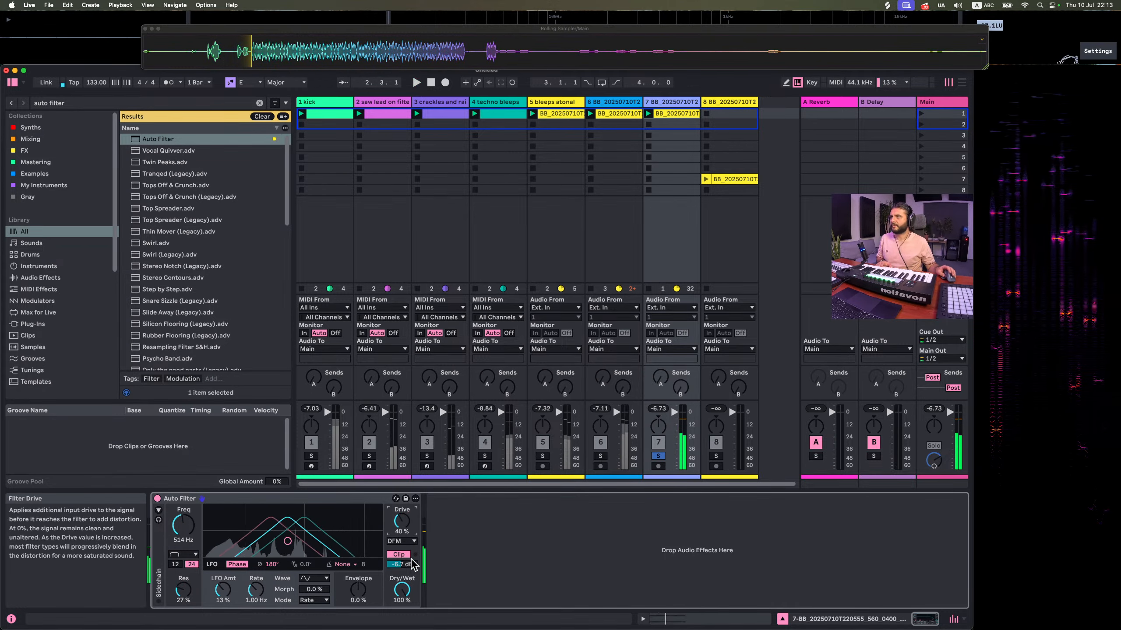
Add Echo after Auto Filter on track 7 in Ping Pong mode with dry/wet at 29%
double_click(58, 103)
key("super+a")
type("echo")
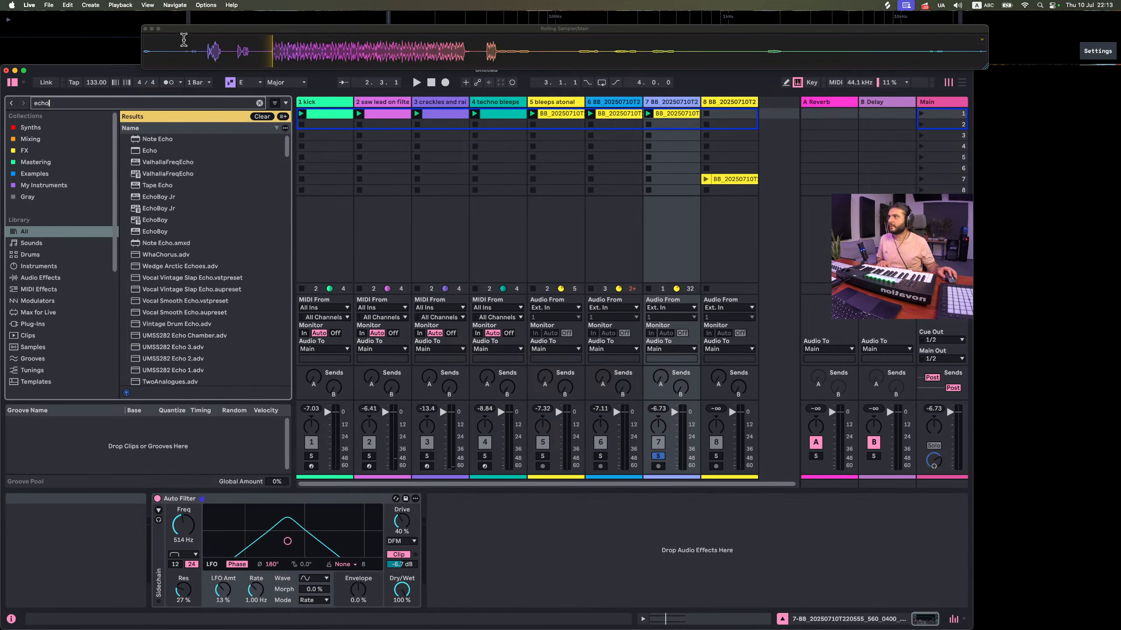
double_click(155, 152)
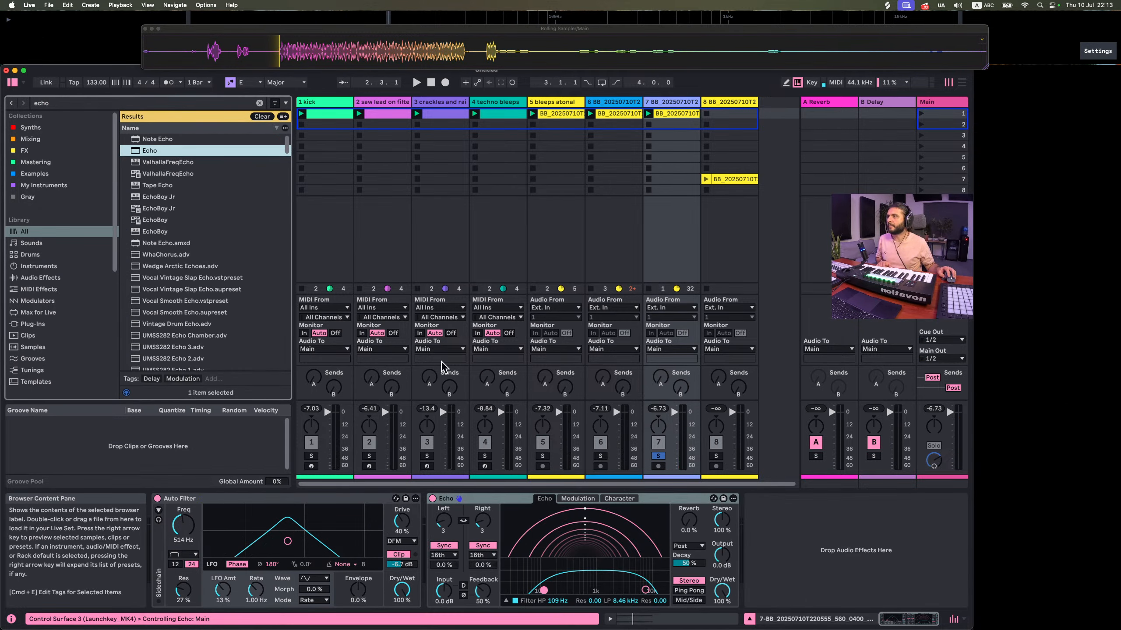
left_click_drag(722, 591, 722, 589)
key("space")
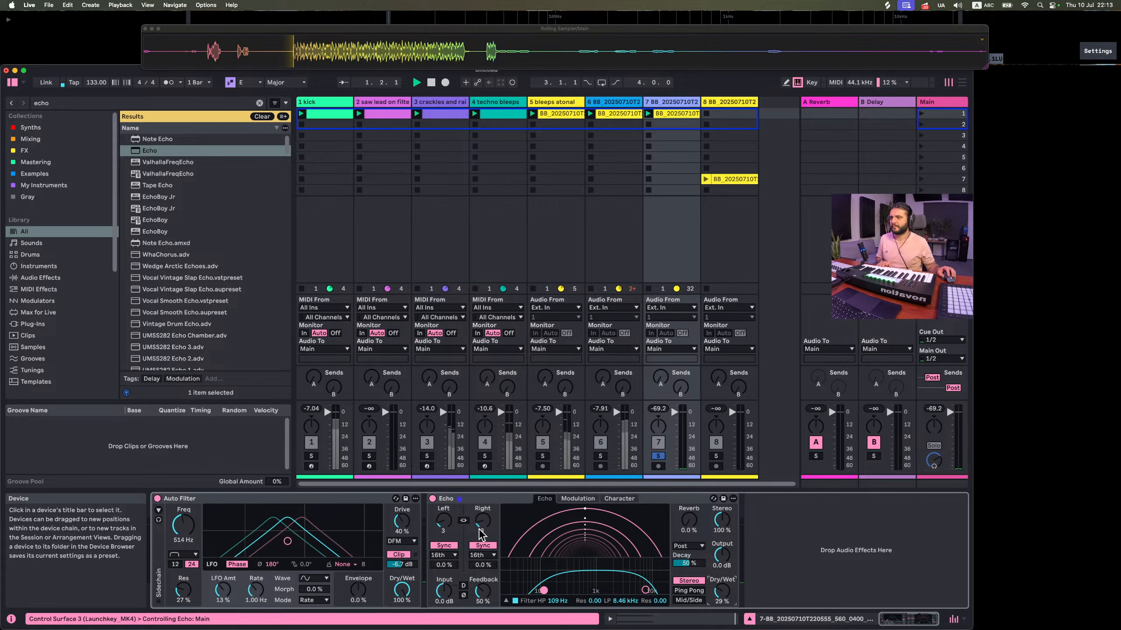
left_click(686, 592)
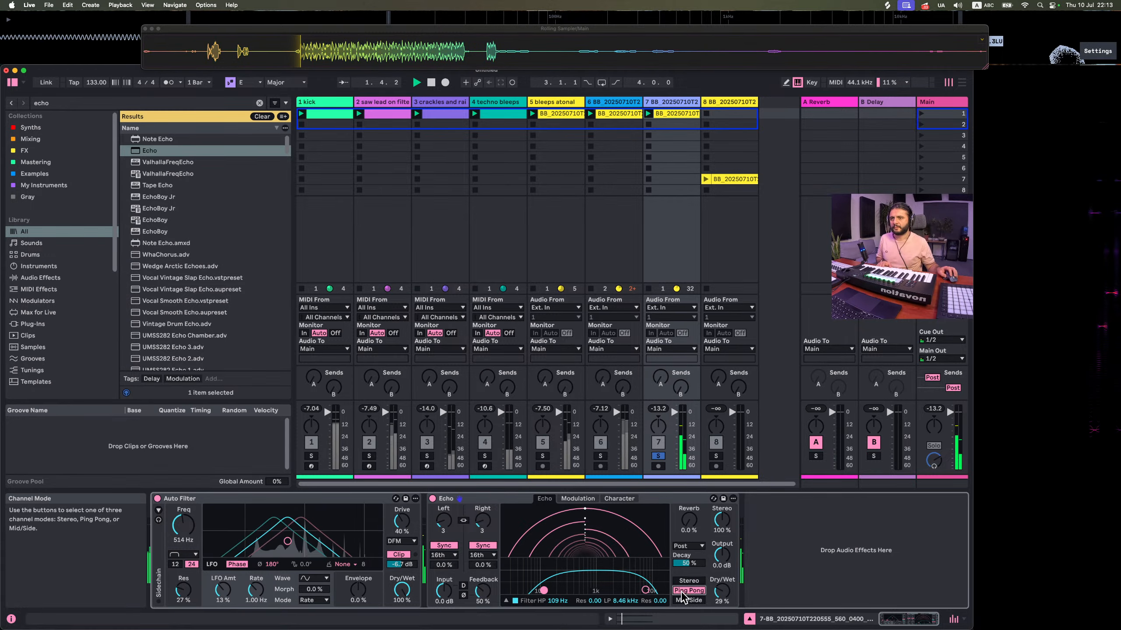
Unsolo track 7, listen to it in the full mix and stop all clips
left_click(658, 457)
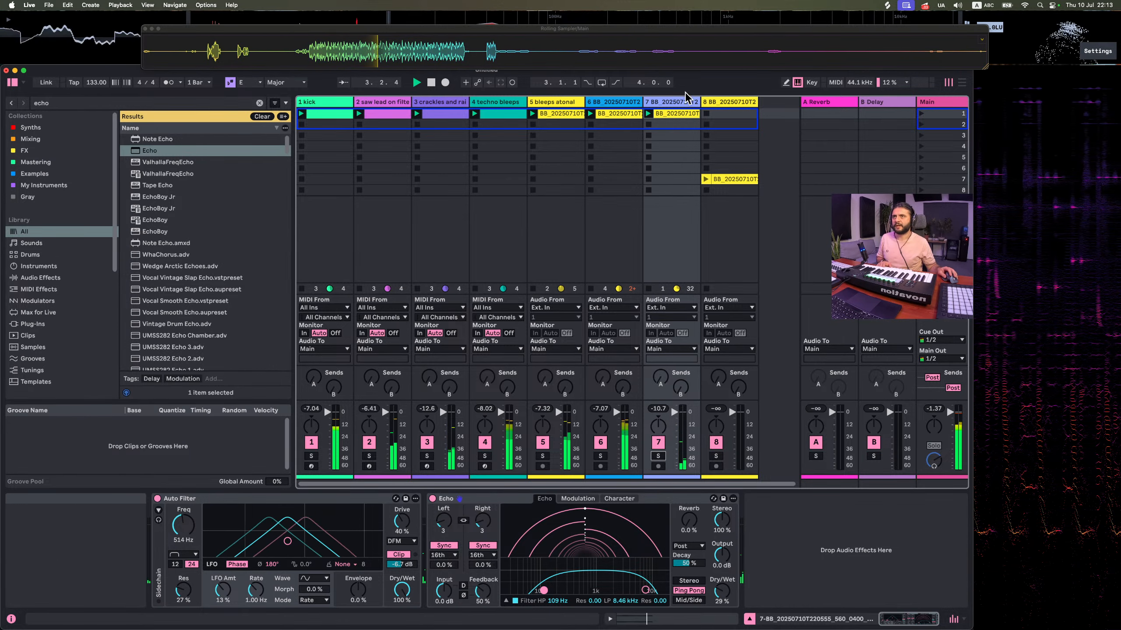
key("space")
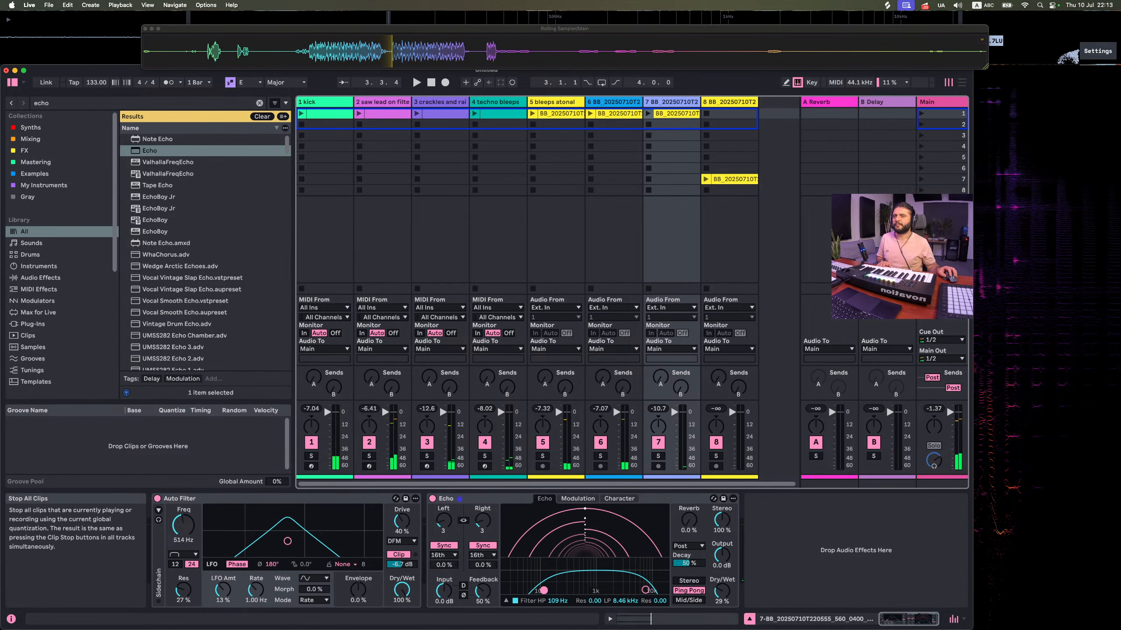
Launch the kick, saw lead and crackles clips and delete the stray recording in the techno bleeps track's second slot
left_click(301, 114)
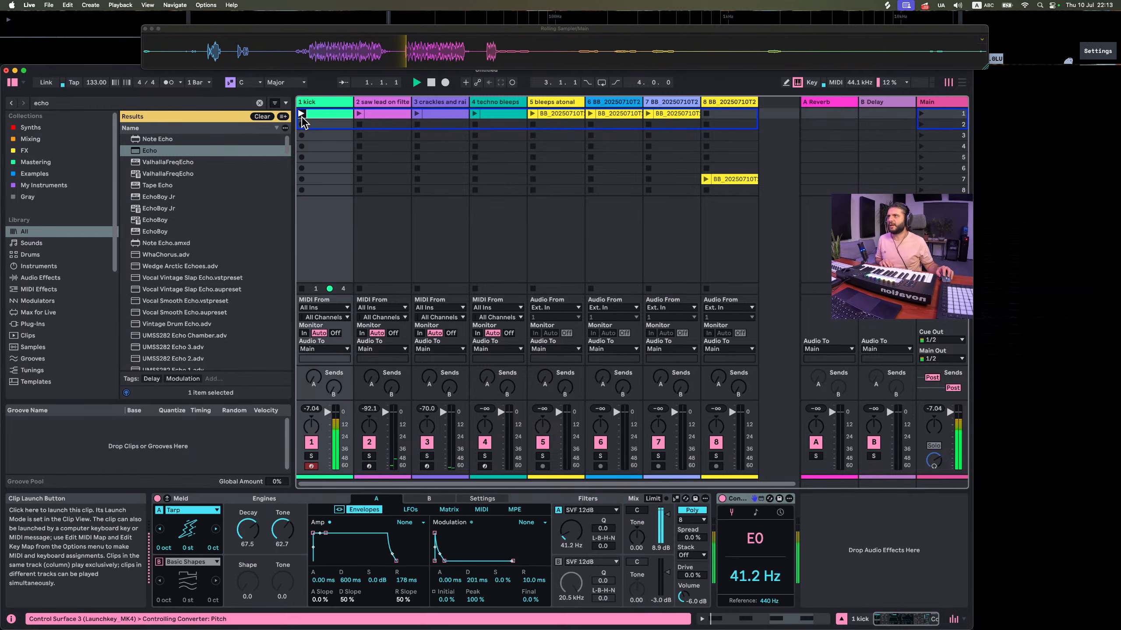
left_click(358, 113)
left_click(417, 113)
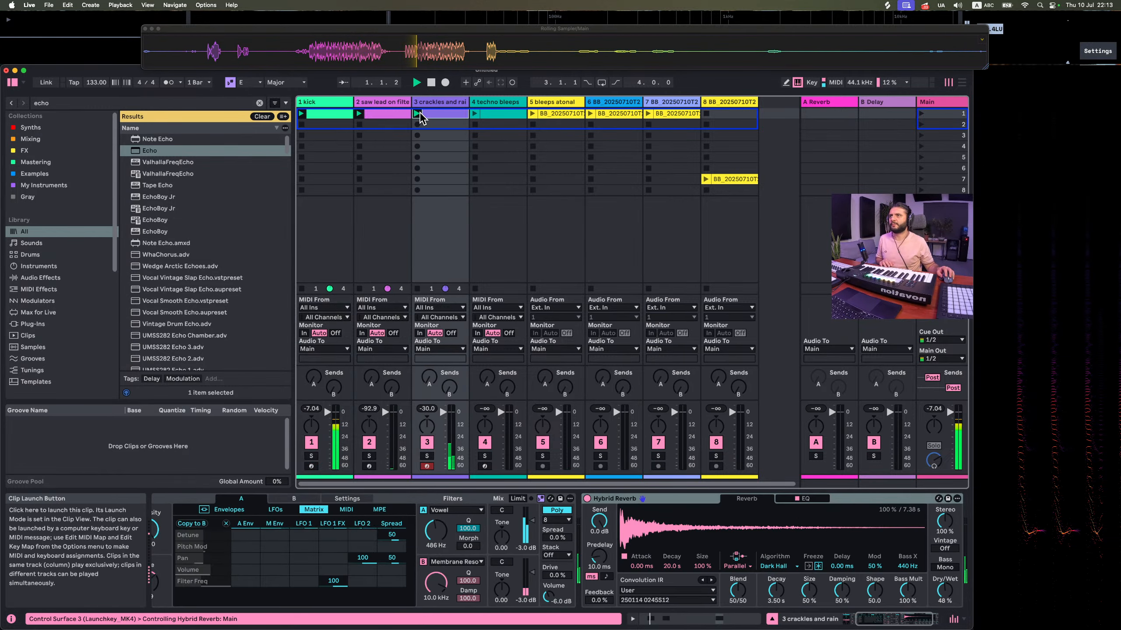
left_click(476, 114)
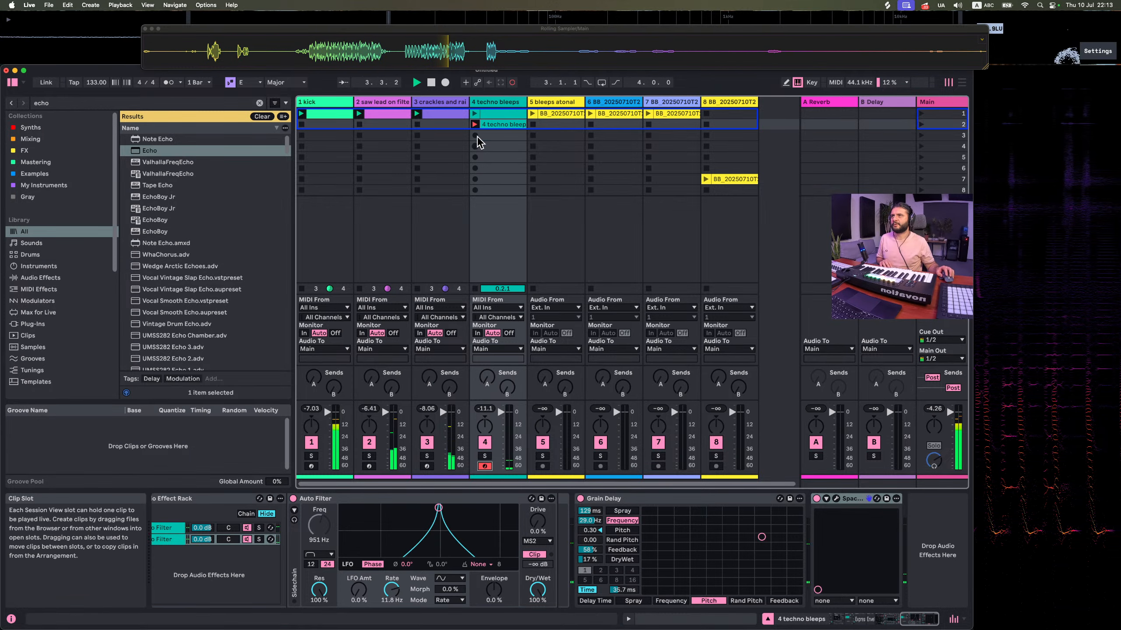
left_click(489, 126)
key("Delete")
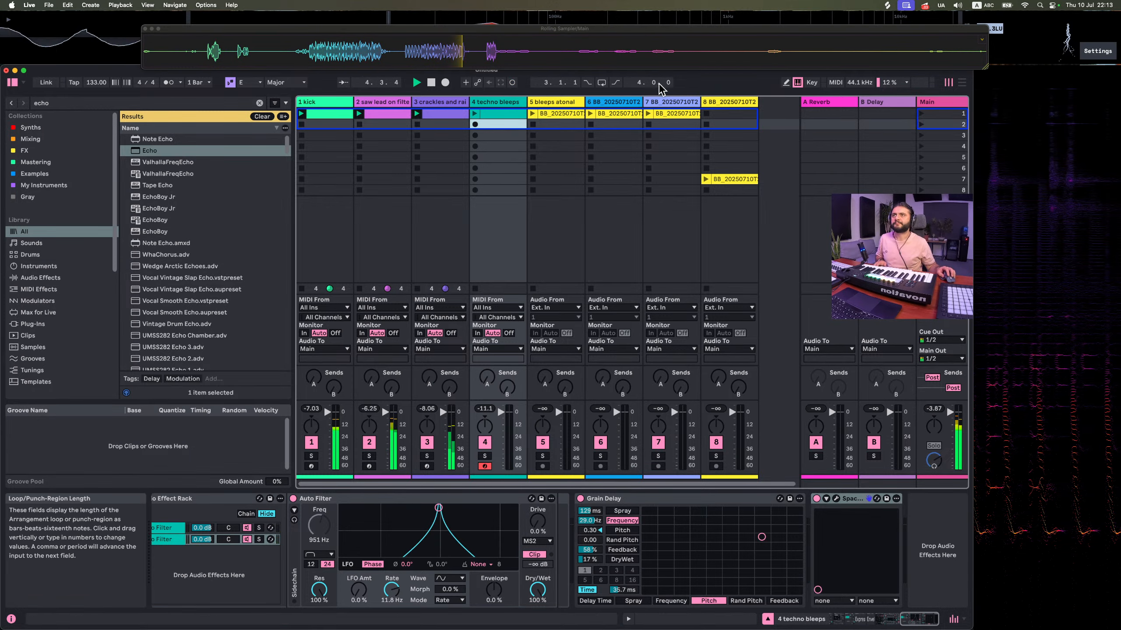
Insert a new MIDI track after track 7 and load the Meld instrument on it
right_click(669, 103)
left_click(691, 205)
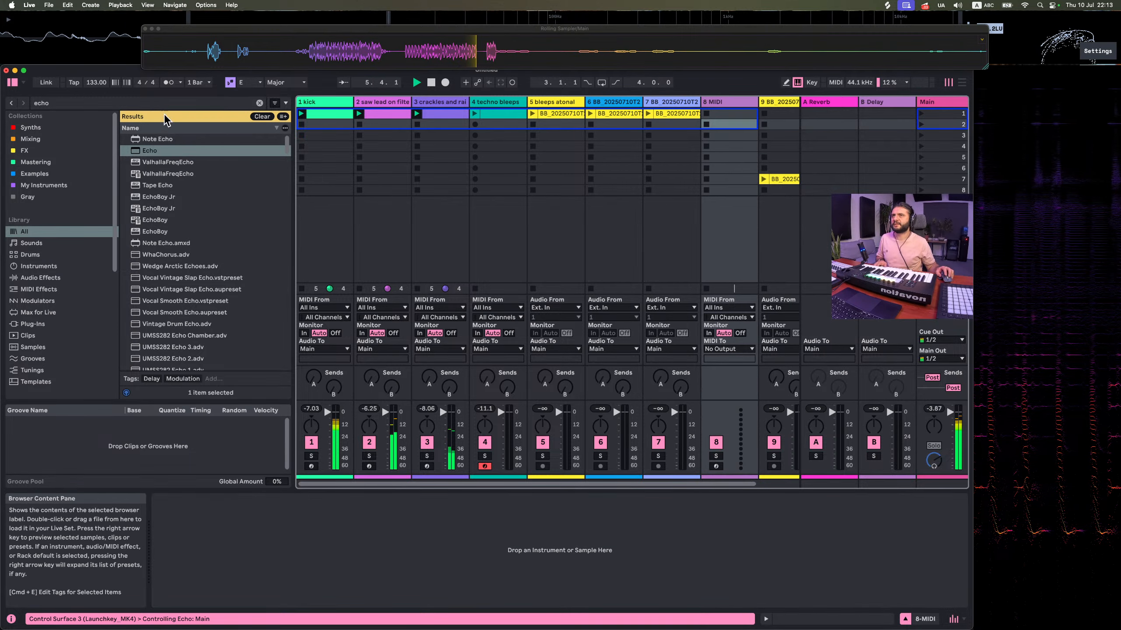
left_click(95, 103)
key("BackSpace")
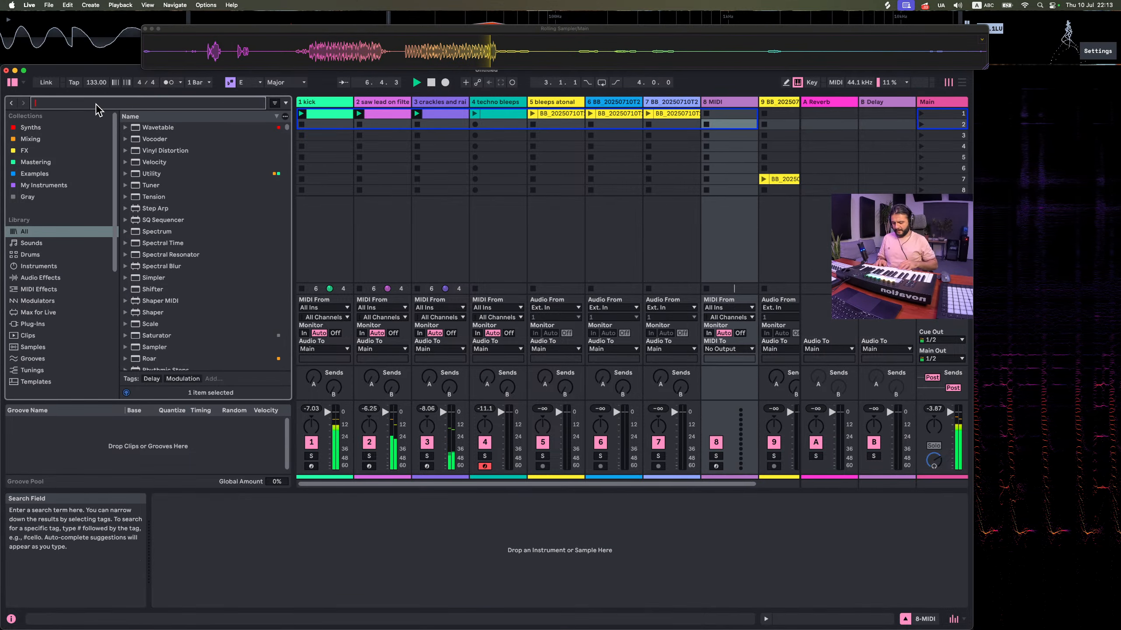
type("meld")
left_click_drag(151, 139, 709, 121)
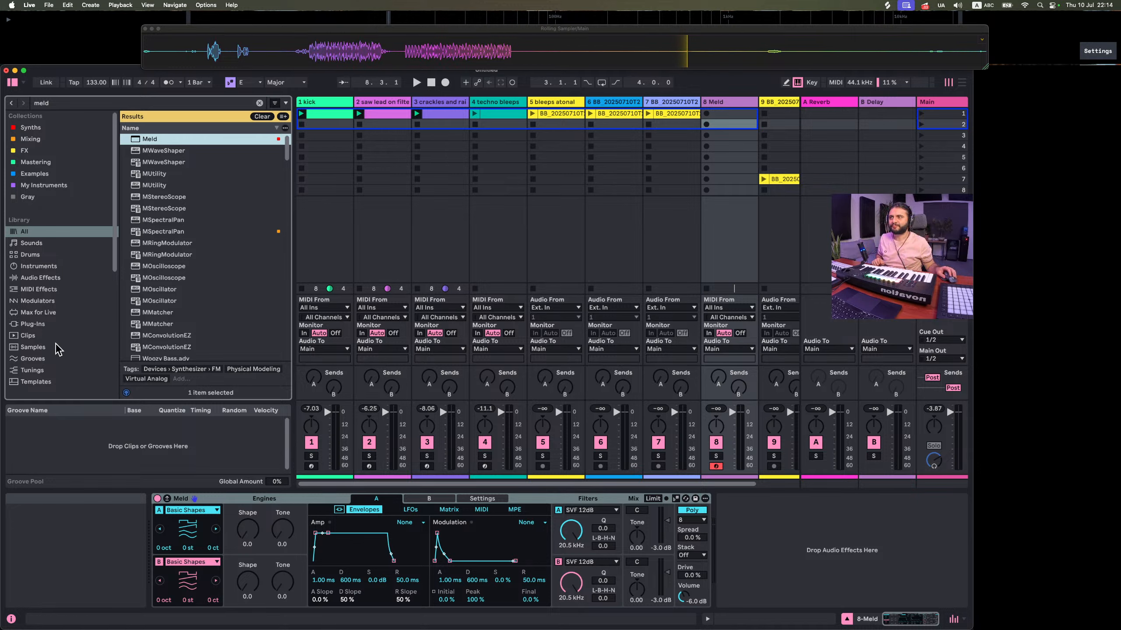
Search the browser for "auto filter" and add Auto Filter after Meld on track 8
left_click(83, 103)
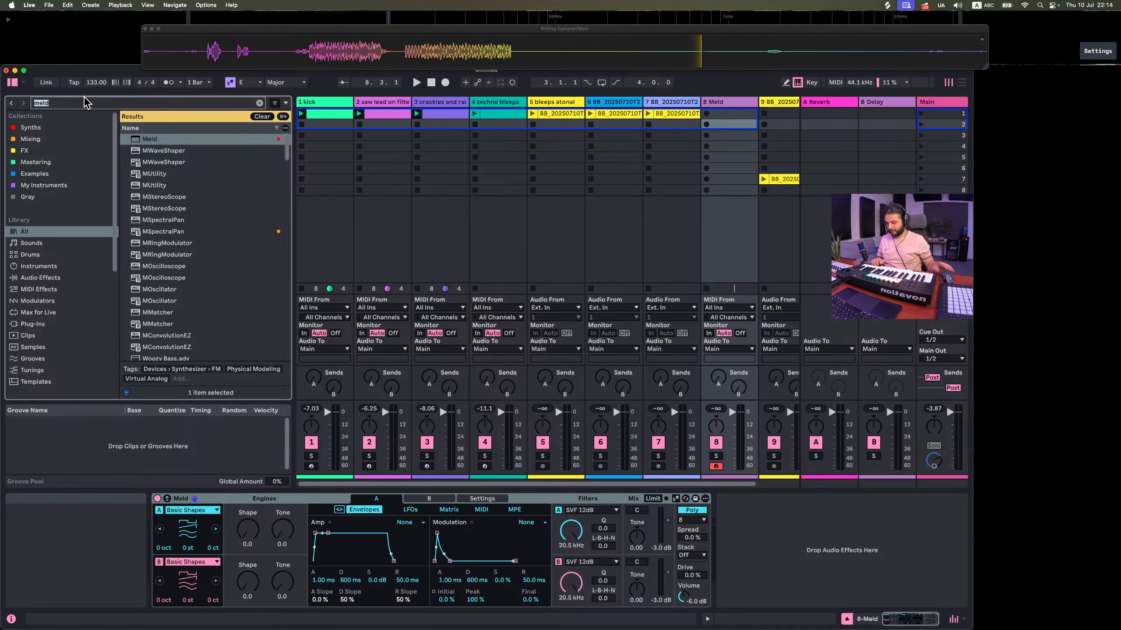
type("auto filter")
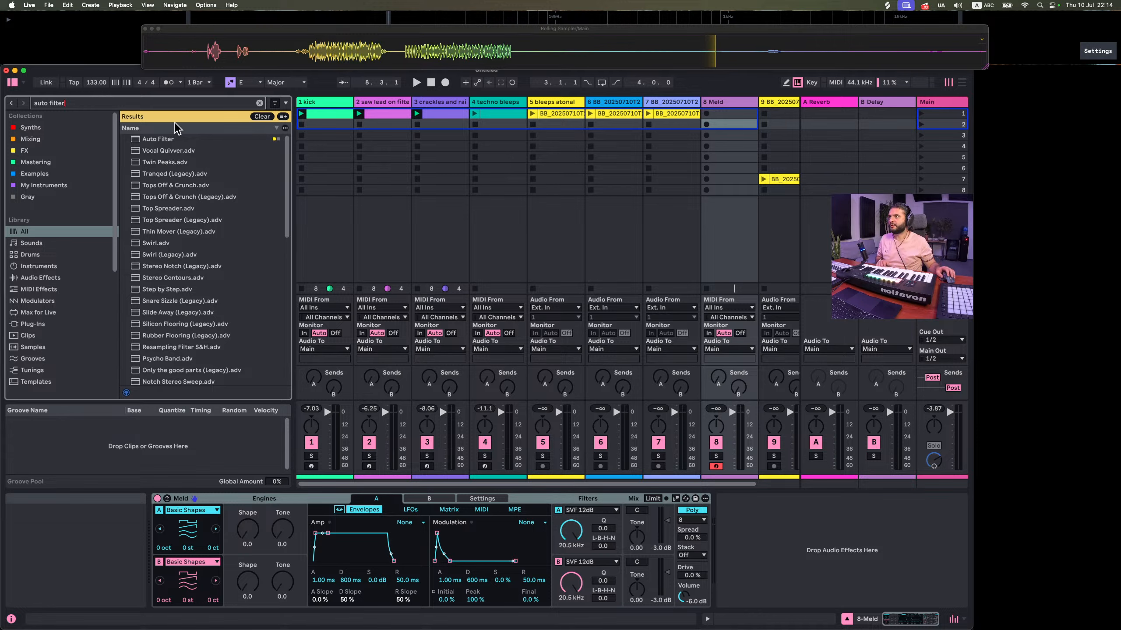
left_click_drag(158, 139, 801, 512)
left_click_drag(825, 558, 825, 558)
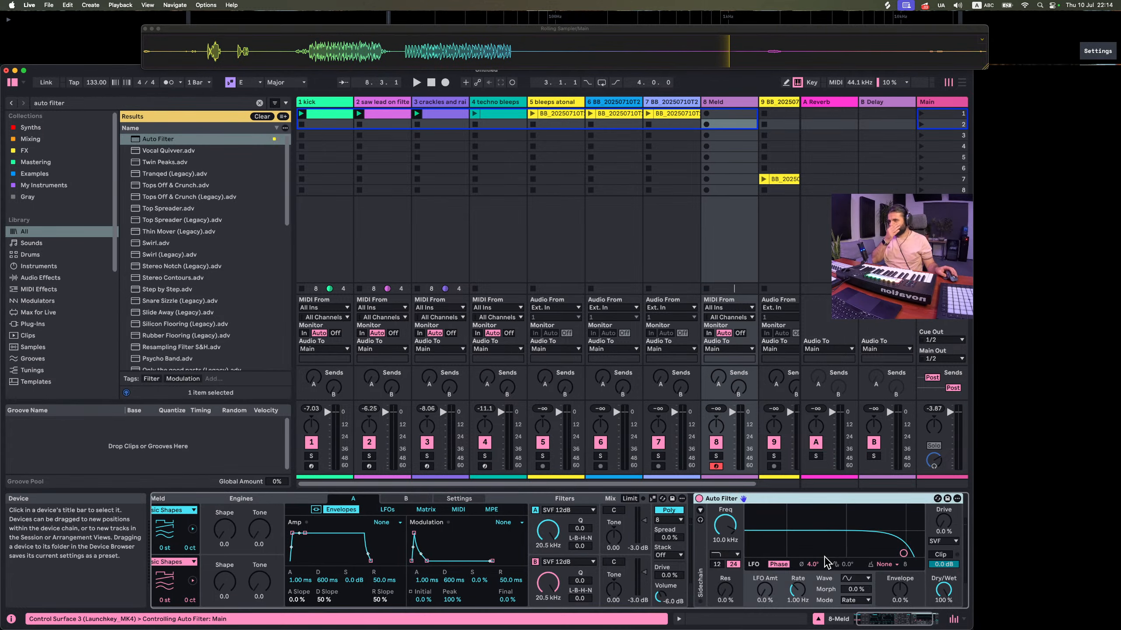
scroll(810, 555, "left", 1)
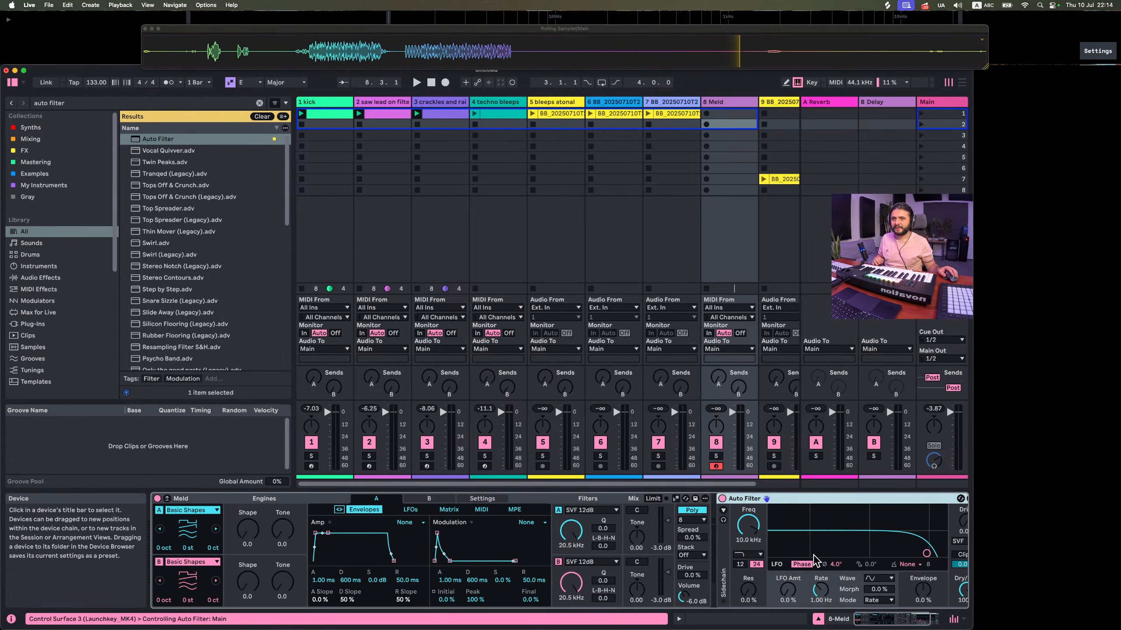
Change Auto Filter's type to Comb and lower its frequency to about 45.9 Hz
left_click(745, 555)
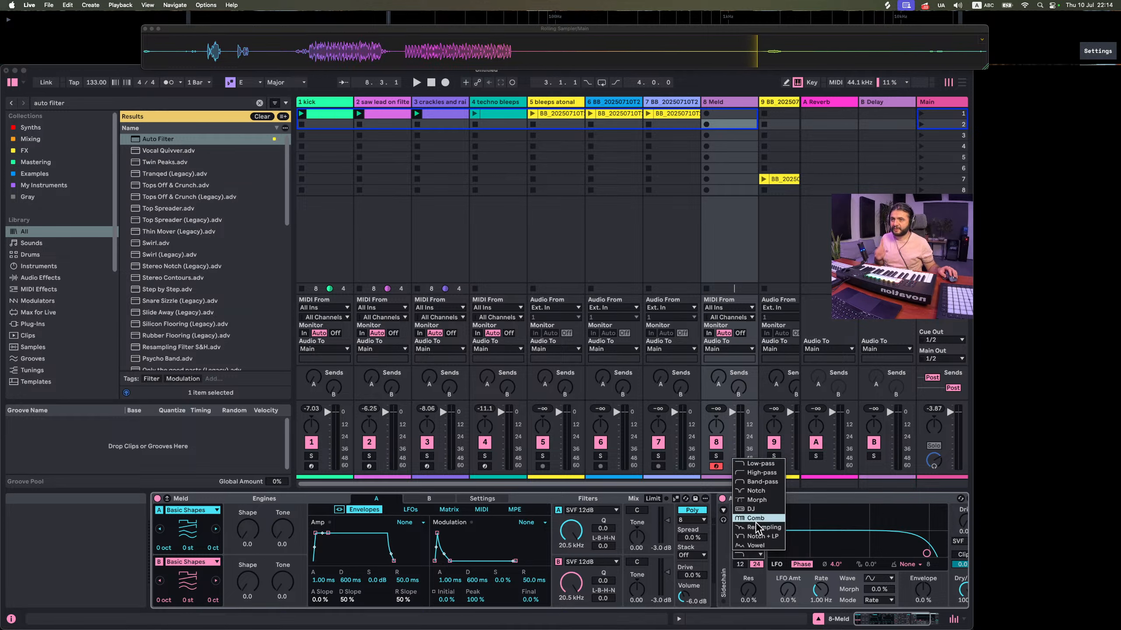
left_click(755, 519)
left_click_drag(926, 554, 792, 553)
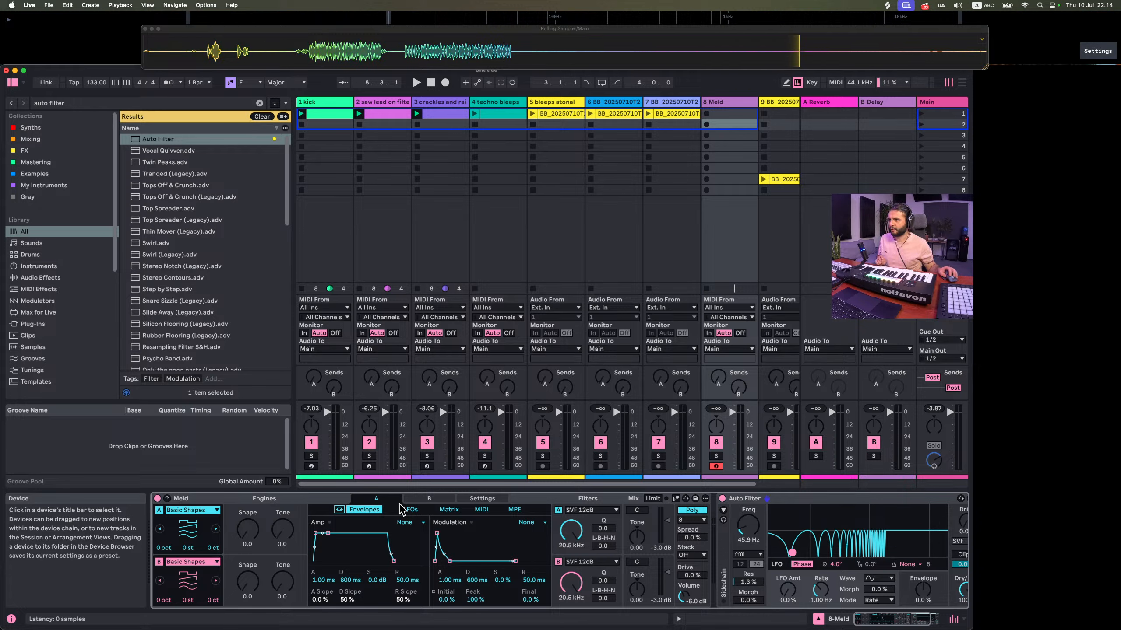
Set Meld's engine B to Filtered Noise with its noise frequency at about 53
left_click(177, 566)
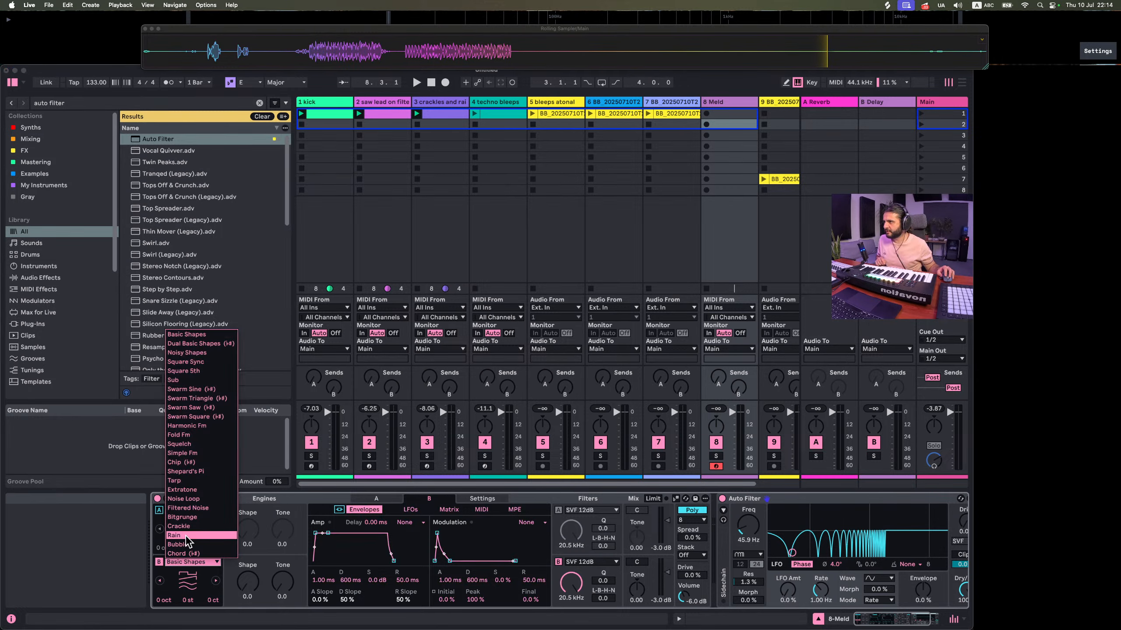
left_click(190, 510)
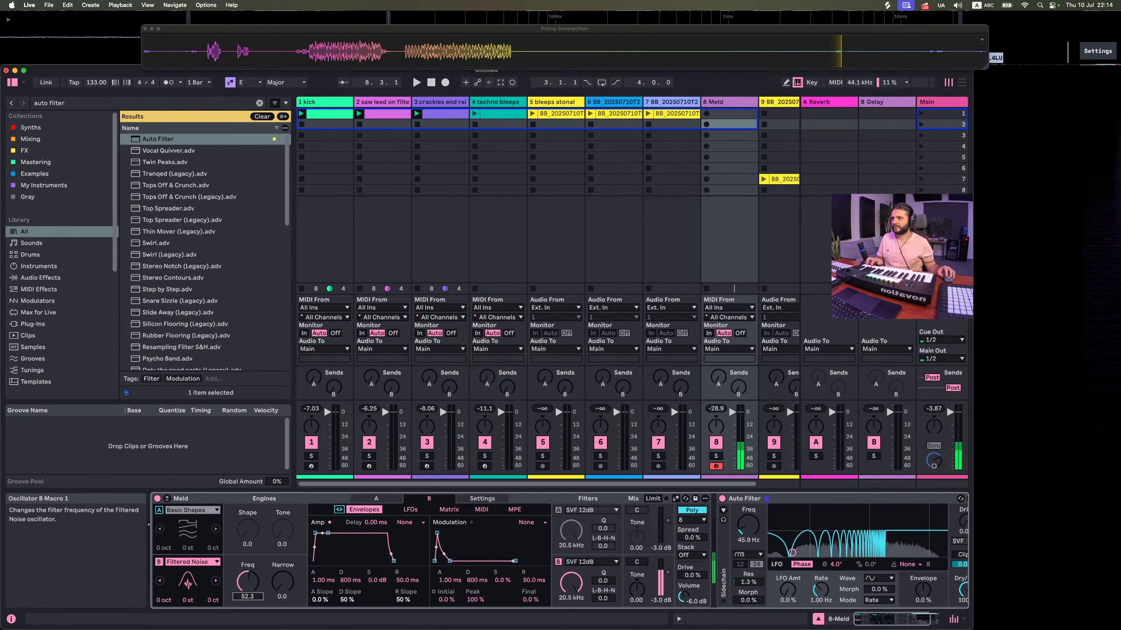
scroll(867, 552, "right", 3)
Compare the noise with Auto Filter bypassed, and tune the comb filter to 20 Hz with 87% resonance
left_click(638, 500)
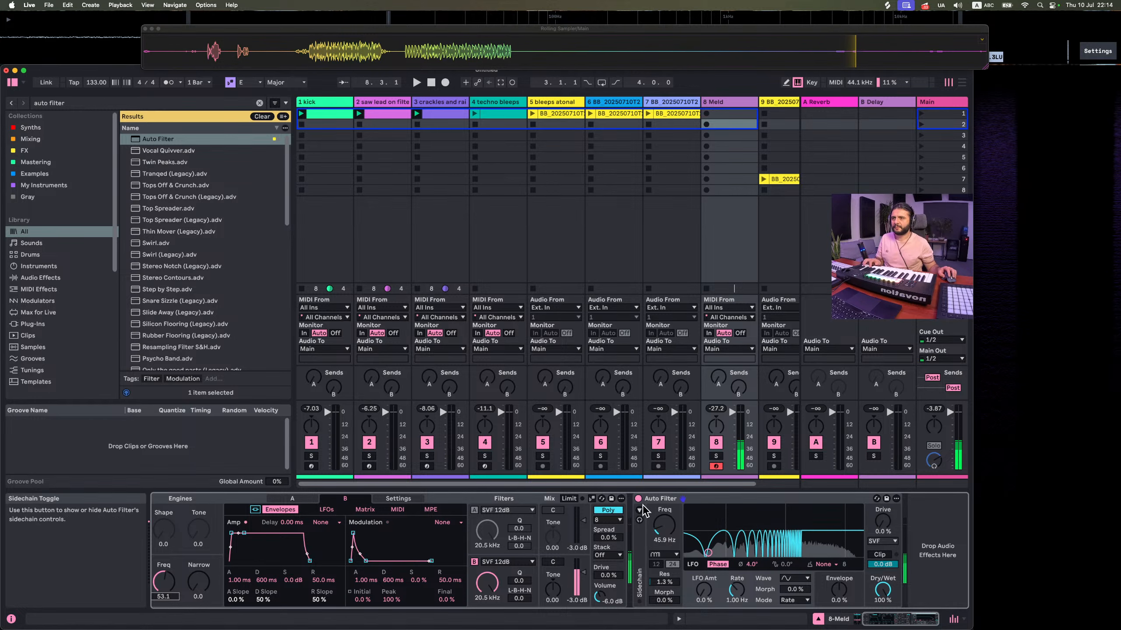
left_click(637, 499)
left_click_drag(664, 581, 664, 537)
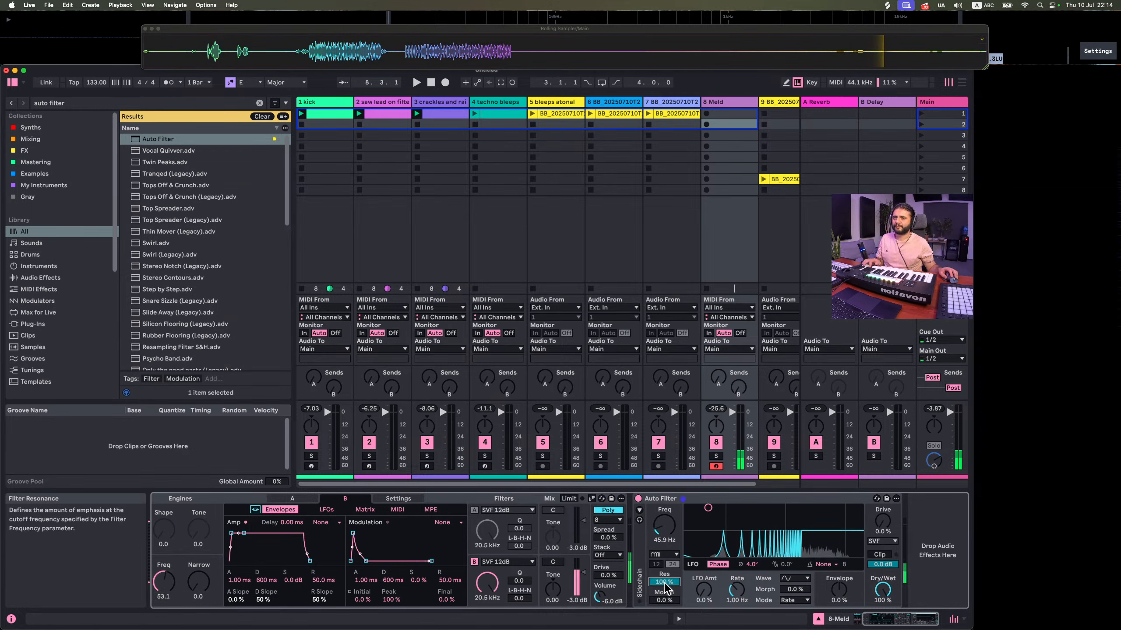
mouse_move(707, 509)
left_mouse_down()
mouse_move(738, 508)
mouse_move(687, 513)
left_mouse_up()
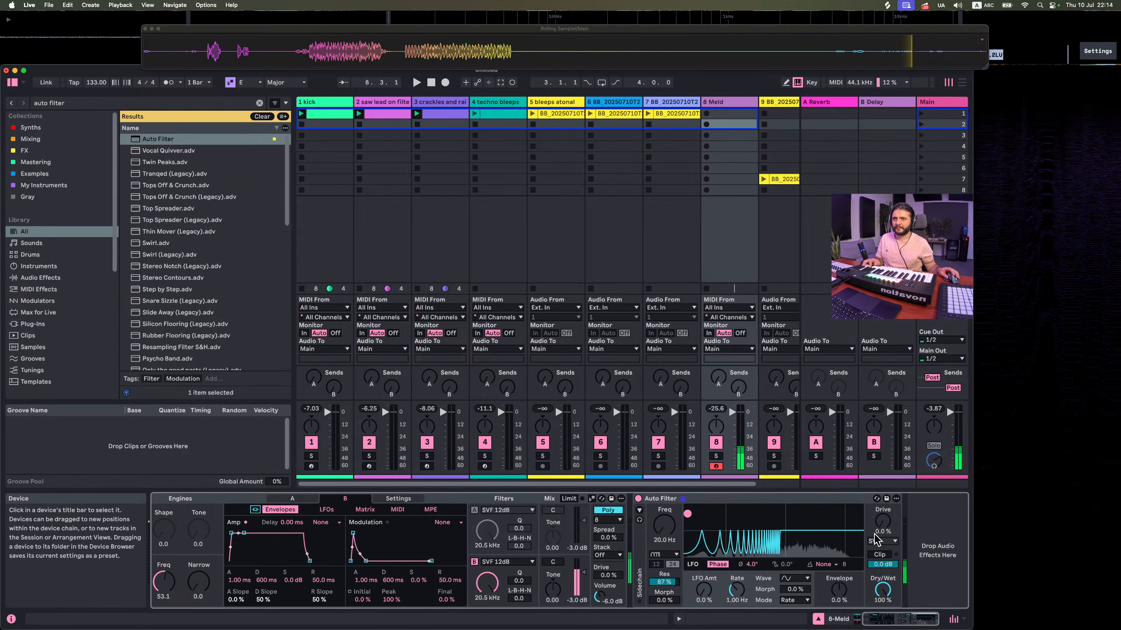
mouse_move(883, 522)
left_mouse_down()
mouse_move(882, 496)
mouse_move(882, 526)
left_mouse_up()
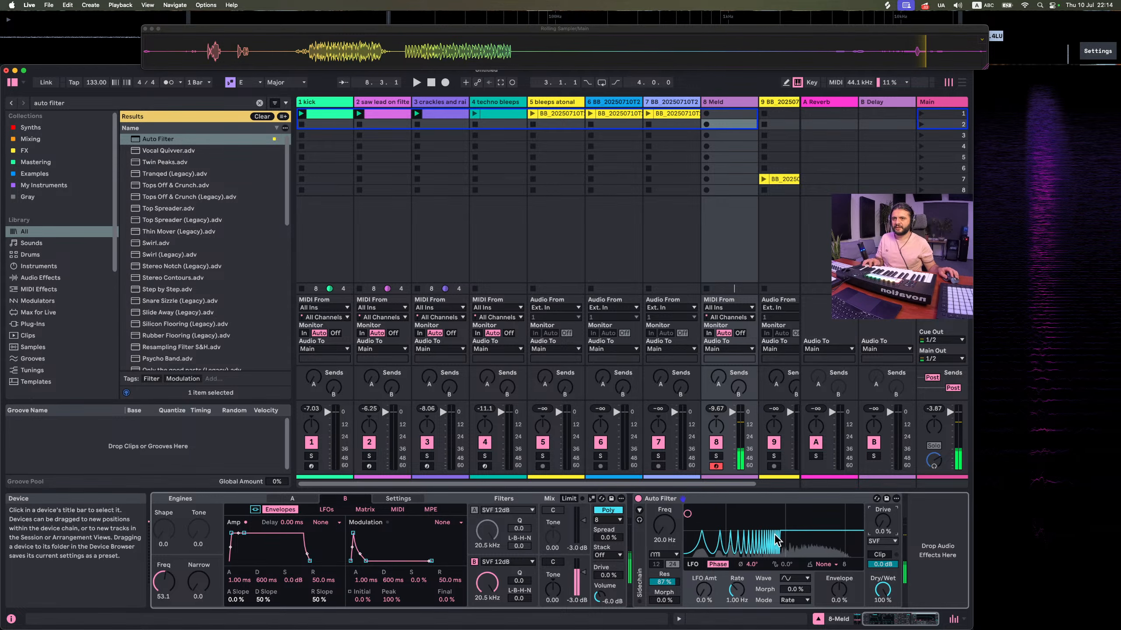
With Auto Filter bypassed, choose Comb - for Meld's engine B filter, switch that filter off and re-enable Auto Filter
left_click(638, 498)
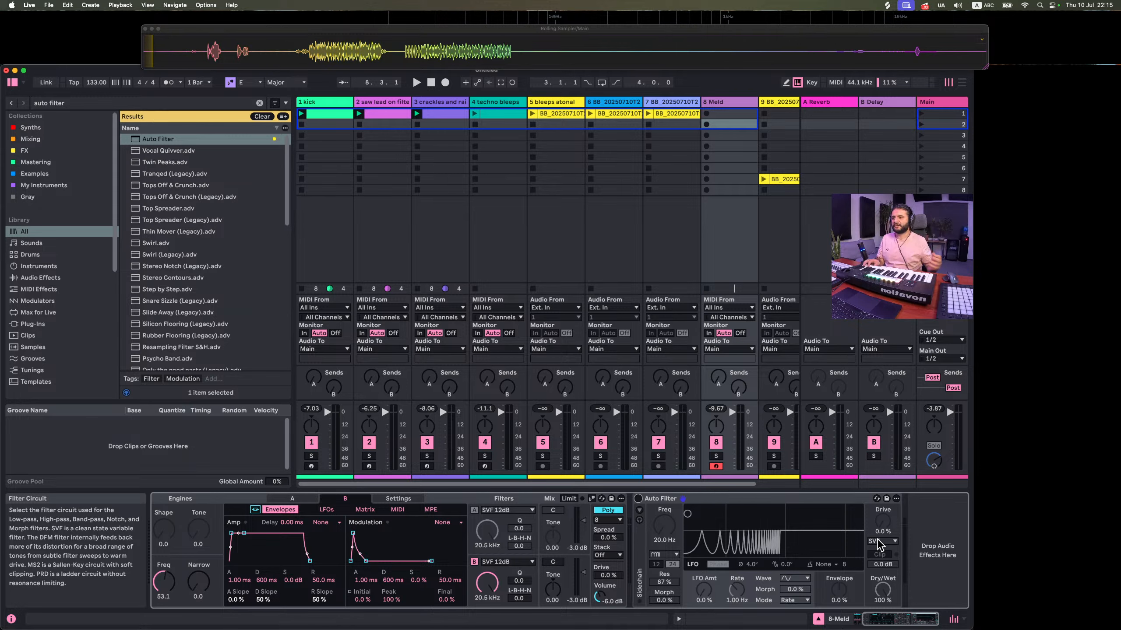
left_click(512, 562)
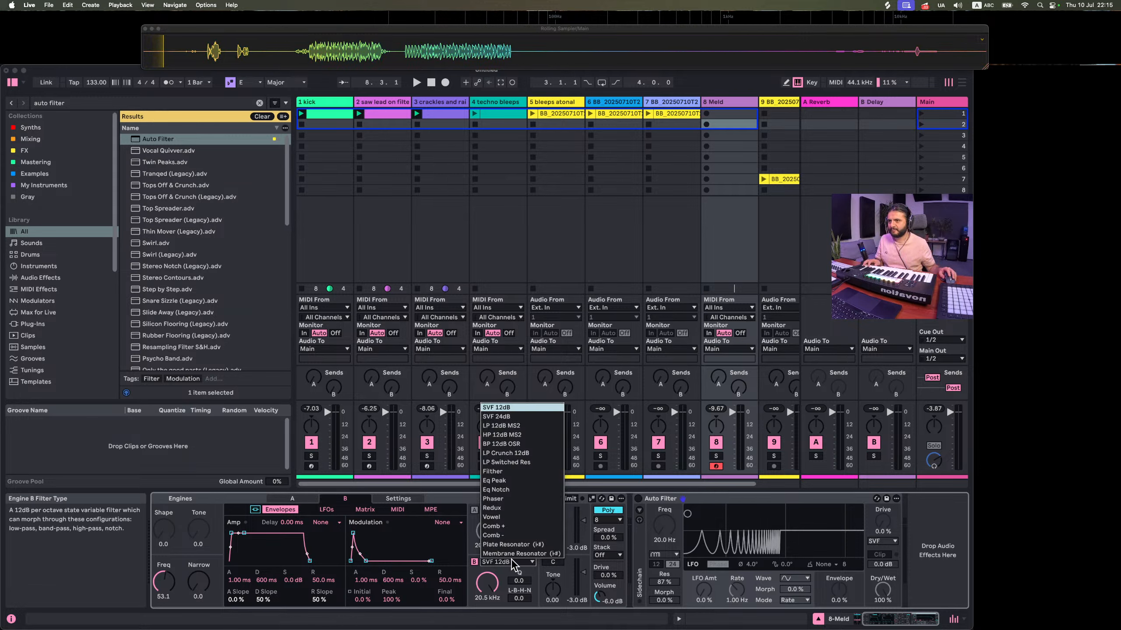
left_click(500, 535)
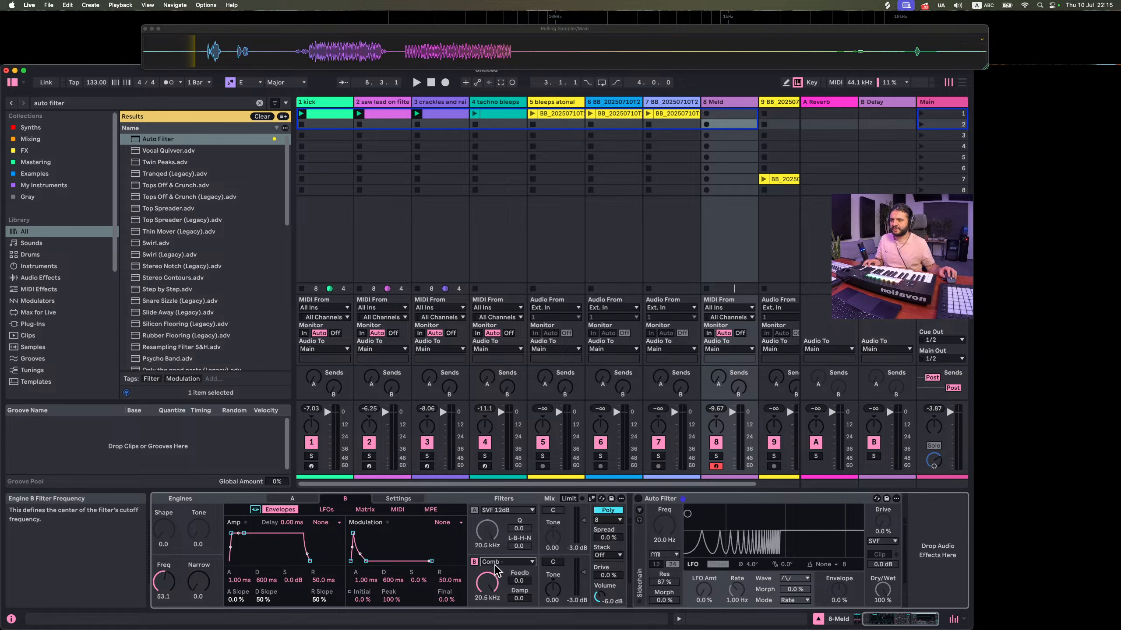
left_click(640, 502)
left_click(638, 498)
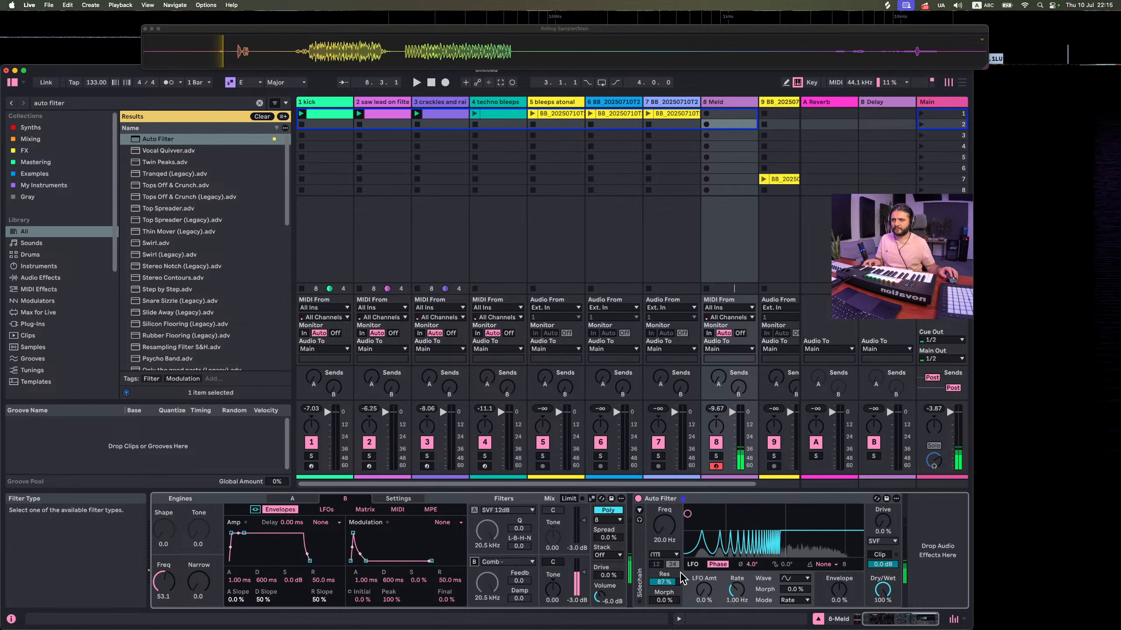
Raise the comb filter's Morph to 100%, set its frequency to 440 Hz and try varying the Morph amount
left_click_drag(669, 599, 669, 557)
left_click_drag(669, 601, 670, 596)
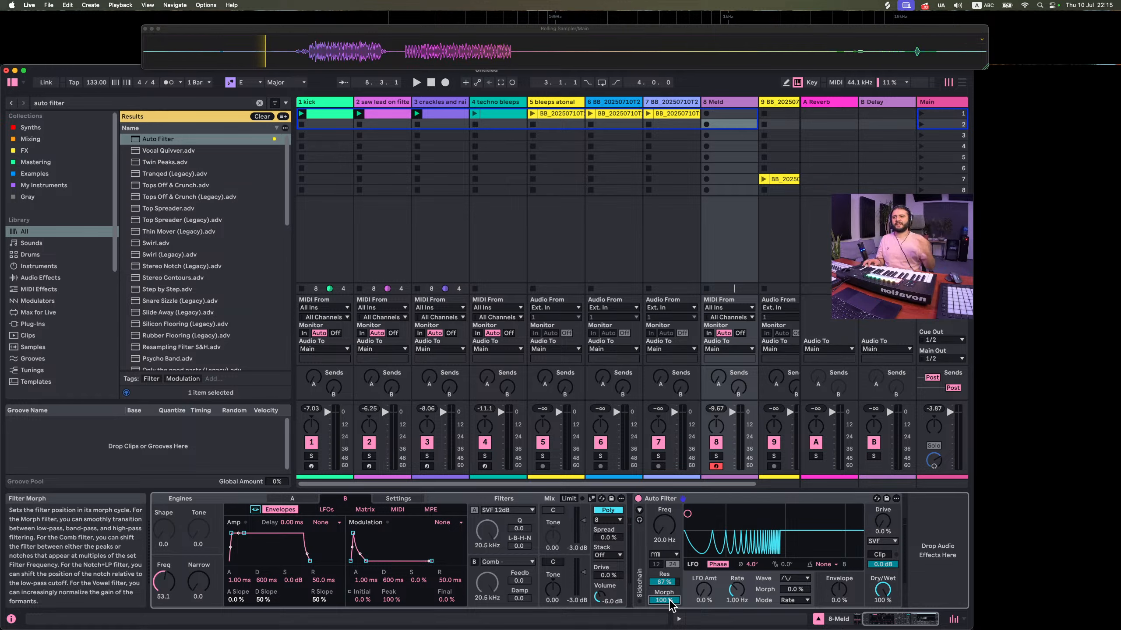
left_click(734, 521)
type("440")
key("Return")
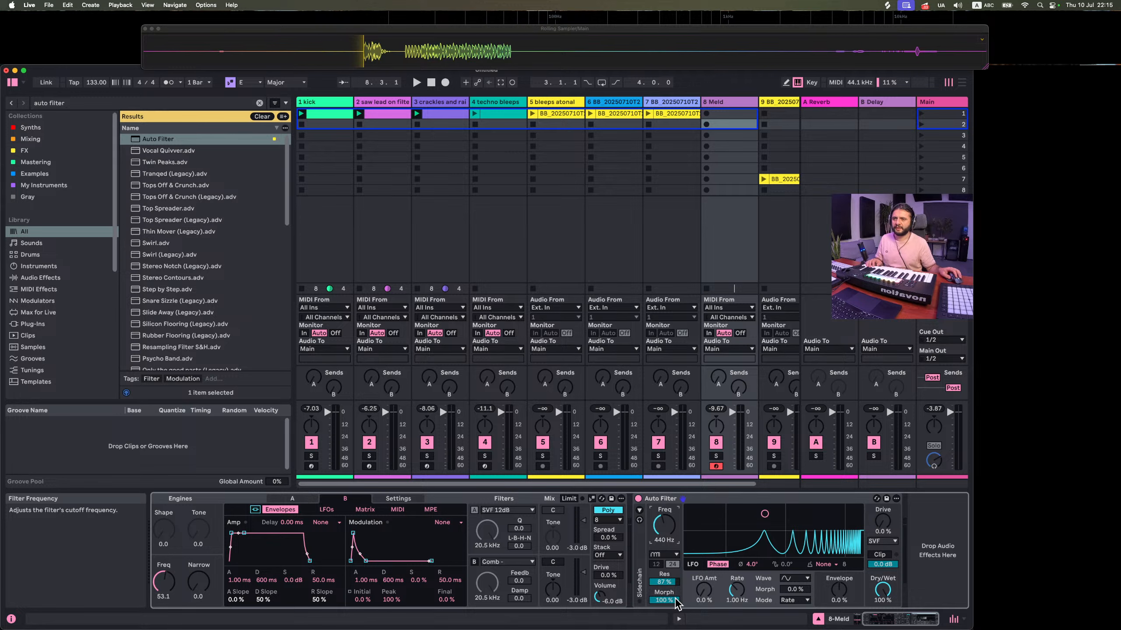
left_click_drag(675, 600, 675, 628)
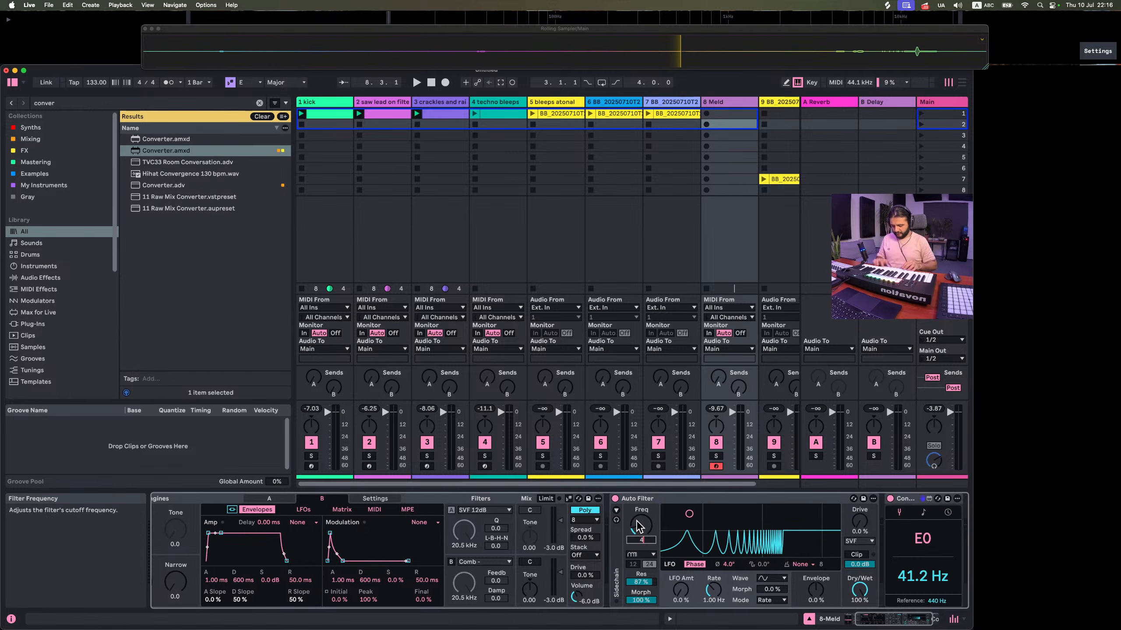
Set the comb filter's frequency to 41.2 Hz to match the E0 note and turn off the Converter device
type("41.2")
key("Return")
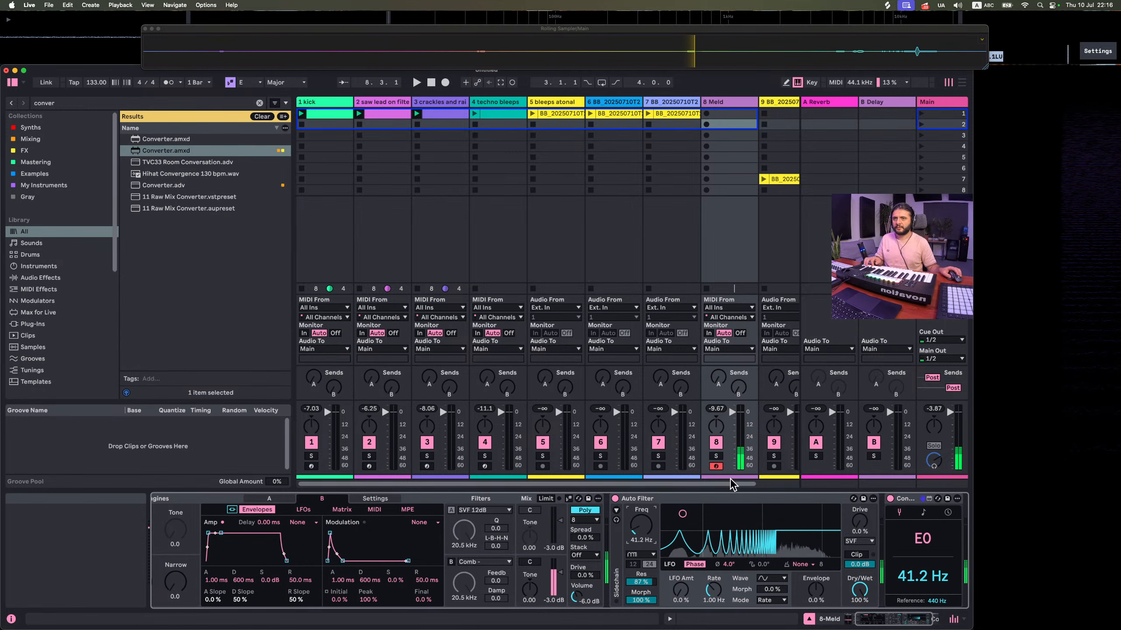
left_click(889, 498)
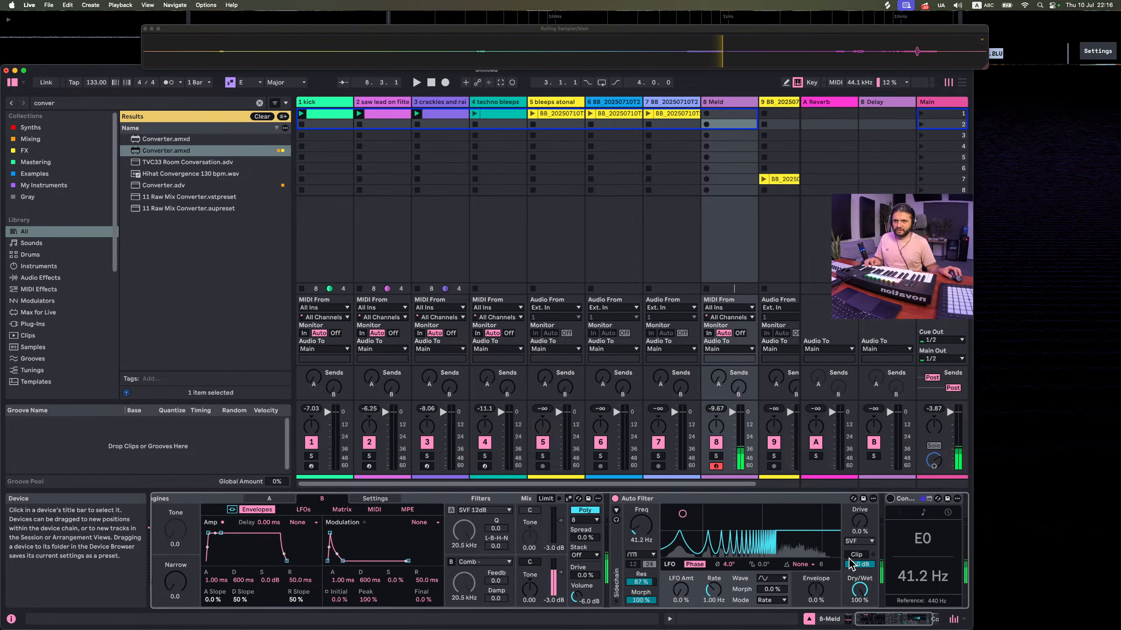
scroll(798, 548, "right", 3)
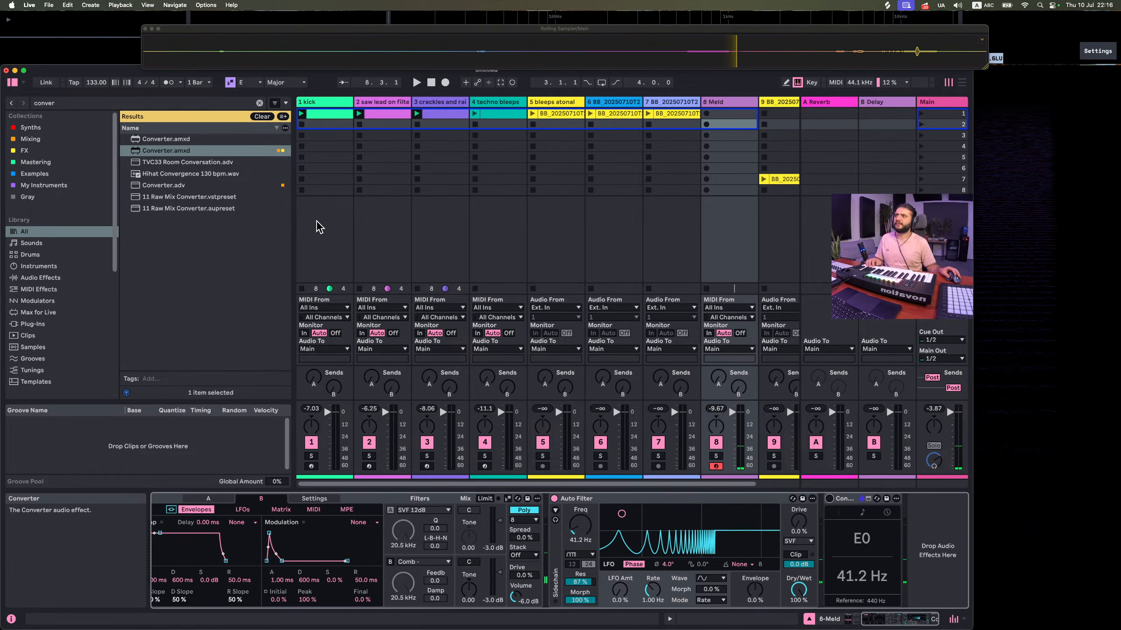
Clear the browser search and raise the comb Auto Filter's drive to about 37%
double_click(104, 101)
key("BackSpace")
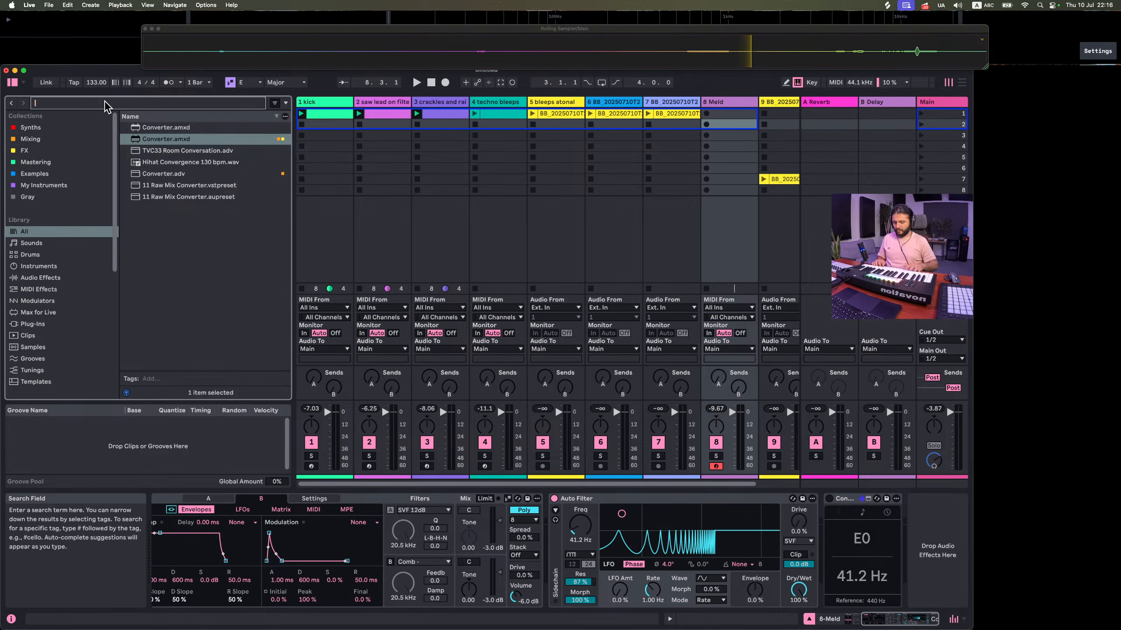
left_click_drag(798, 522, 798, 508)
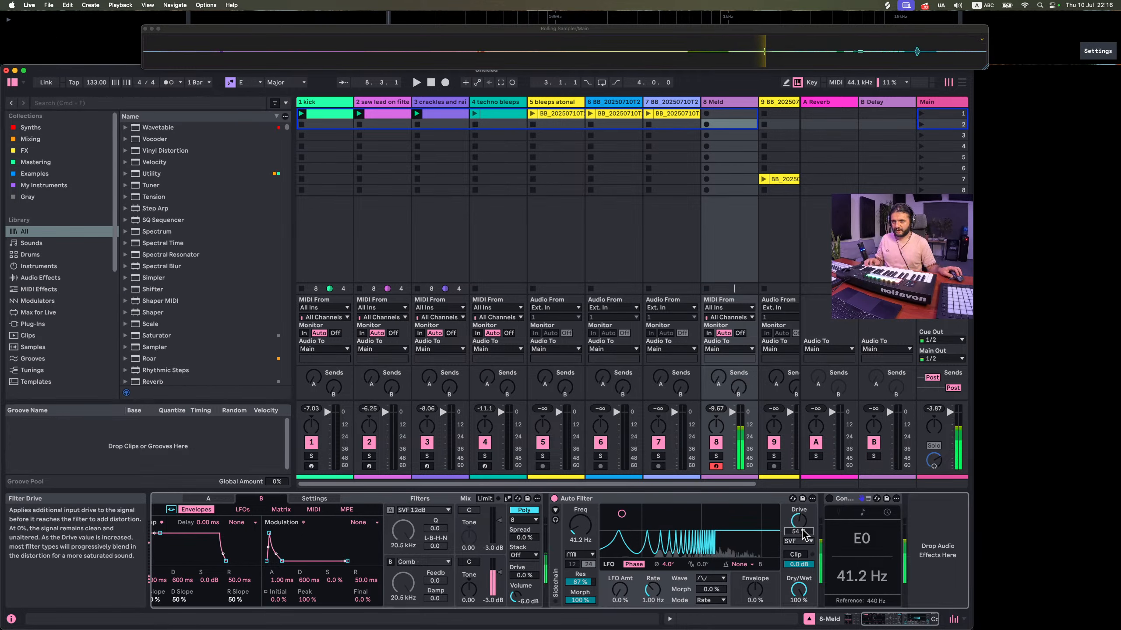
Add a second Auto Filter after Converter and lower its low-pass cutoff to about 1.44 kHz
left_click(124, 103)
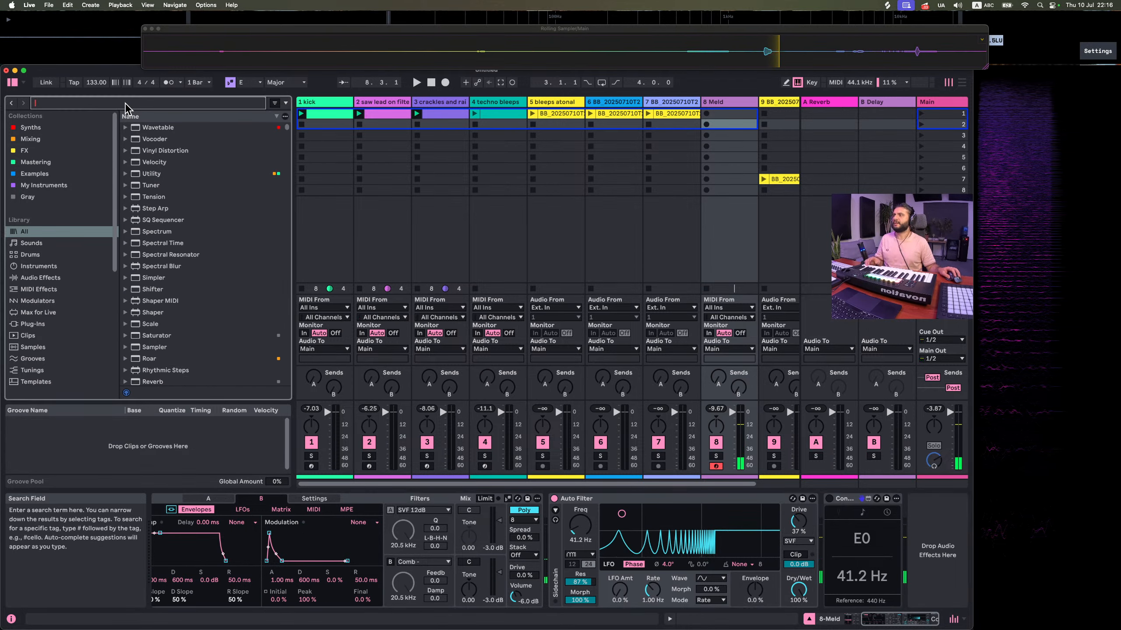
type("autofilter")
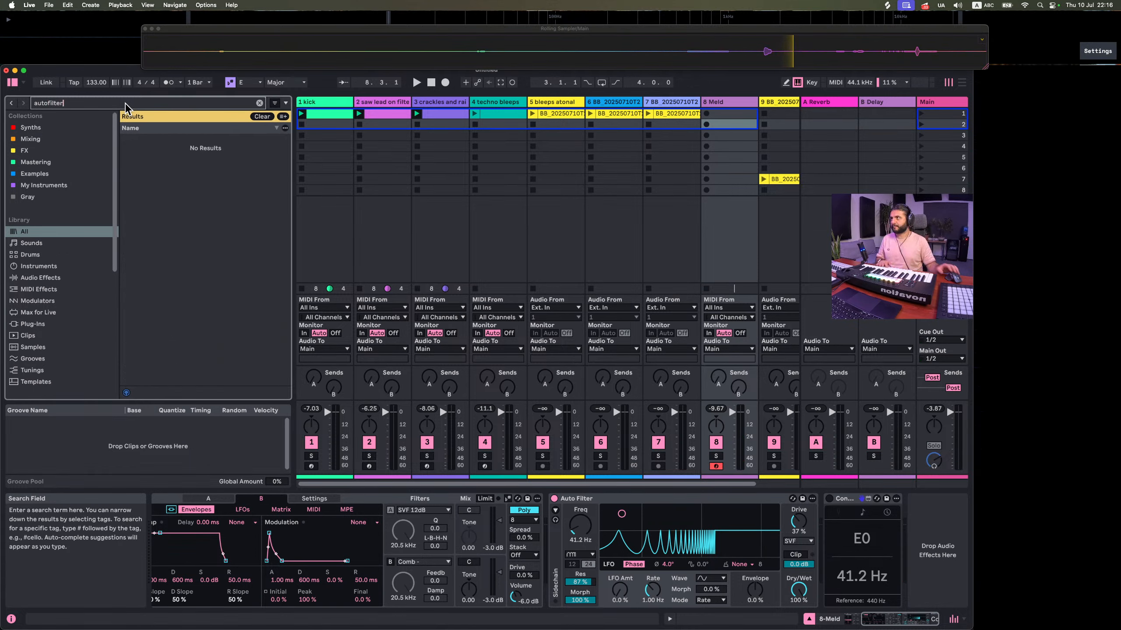
left_click(46, 103)
double_click(149, 140)
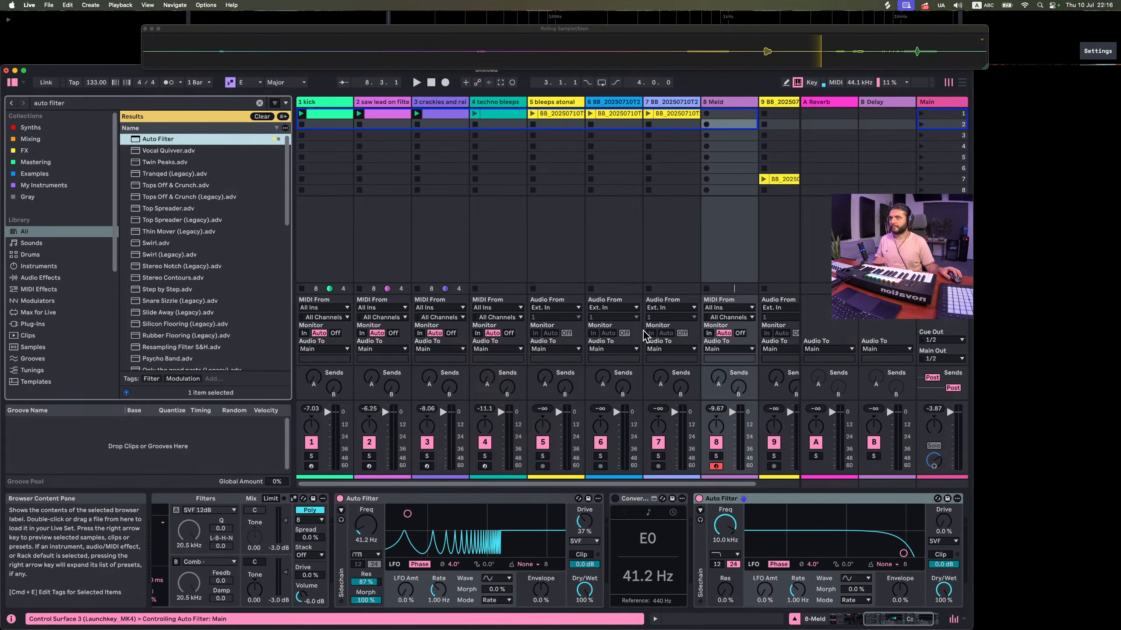
left_click_drag(728, 524, 728, 551)
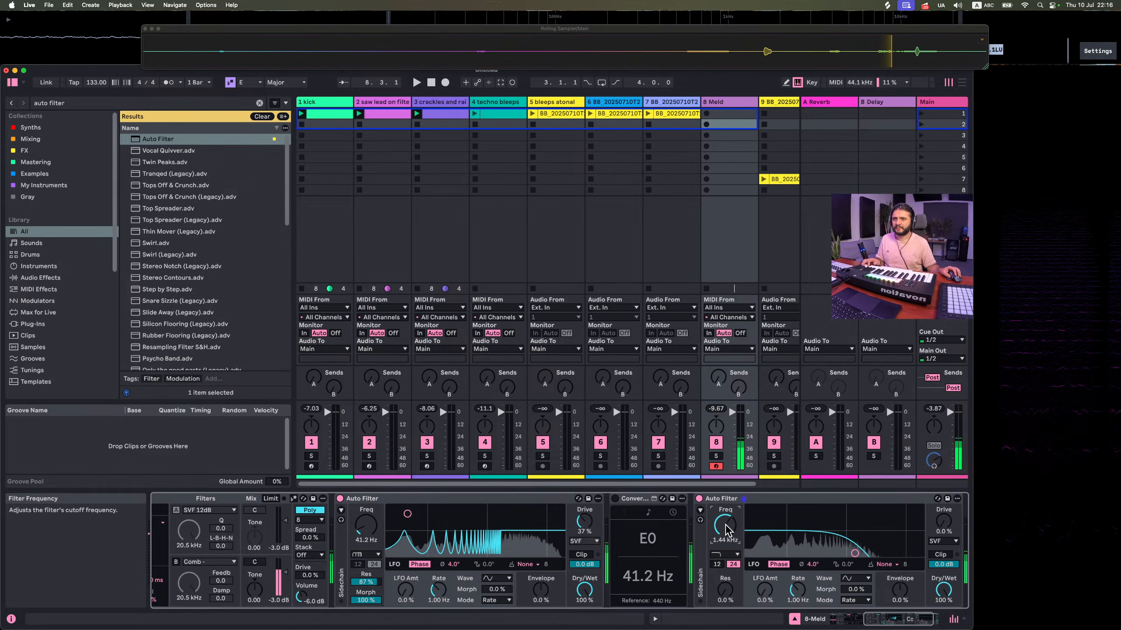
Delete the second Auto Filter after Converter and turn off the comb Auto Filter
mouse_move(729, 524)
left_mouse_down()
mouse_move(729, 501)
mouse_move(729, 519)
left_mouse_up()
left_click_drag(865, 554, 912, 553)
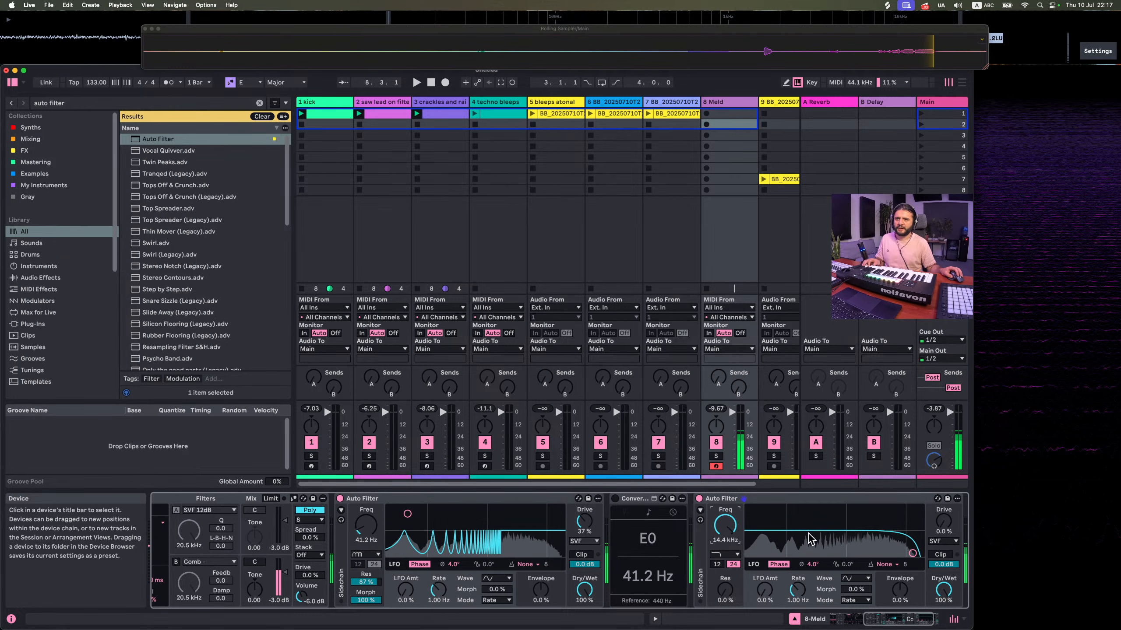
left_click(767, 498)
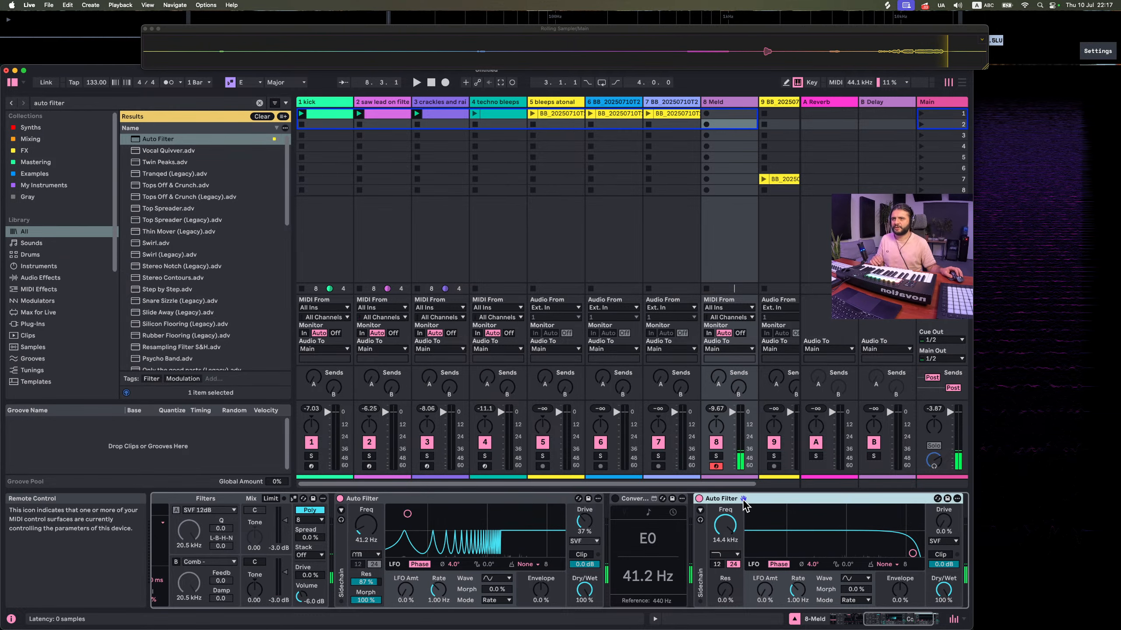
key("Delete")
left_click(340, 499)
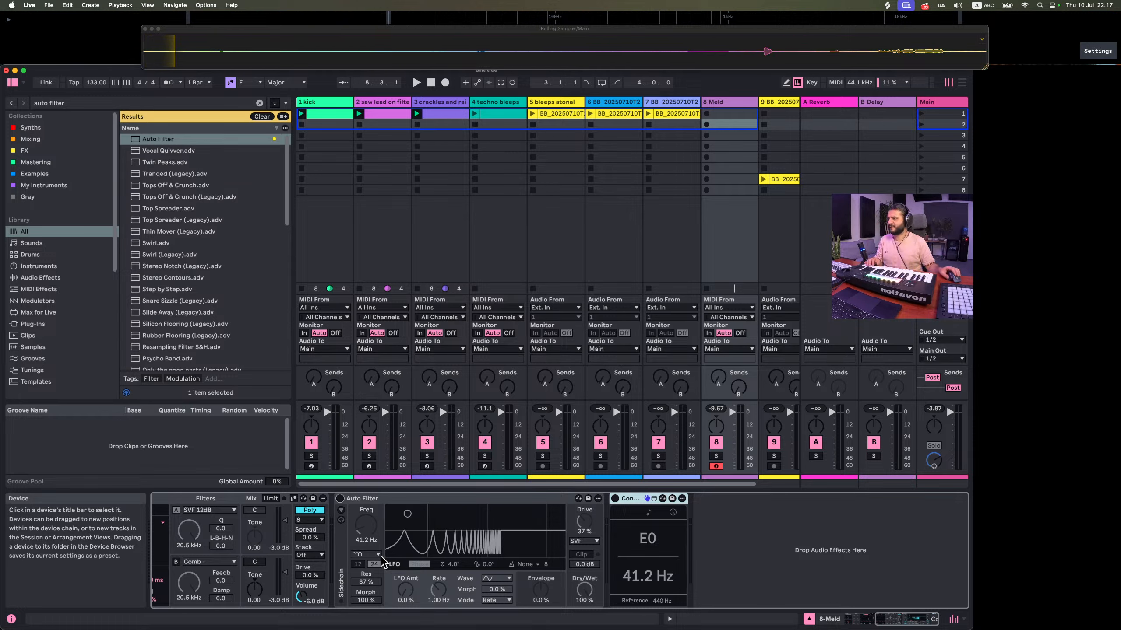
Set Meld's engine B comb filter feedback to 100, its damp to about 63.3 and its frequency to 20.5 kHz
scroll(380, 562, "left", 10)
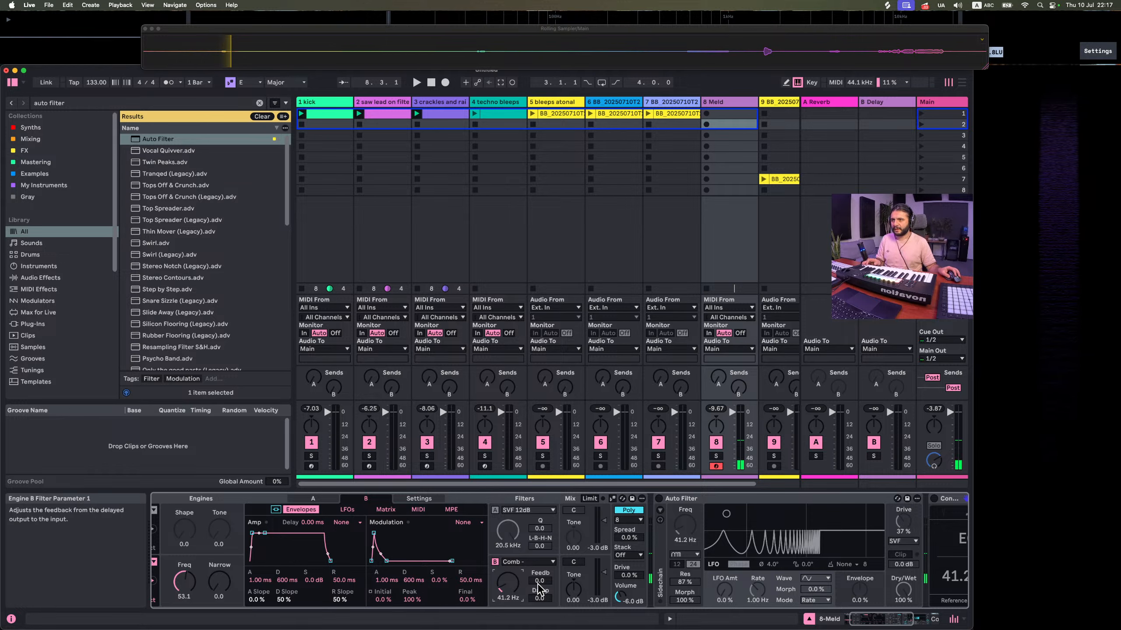
left_click_drag(539, 581, 539, 565)
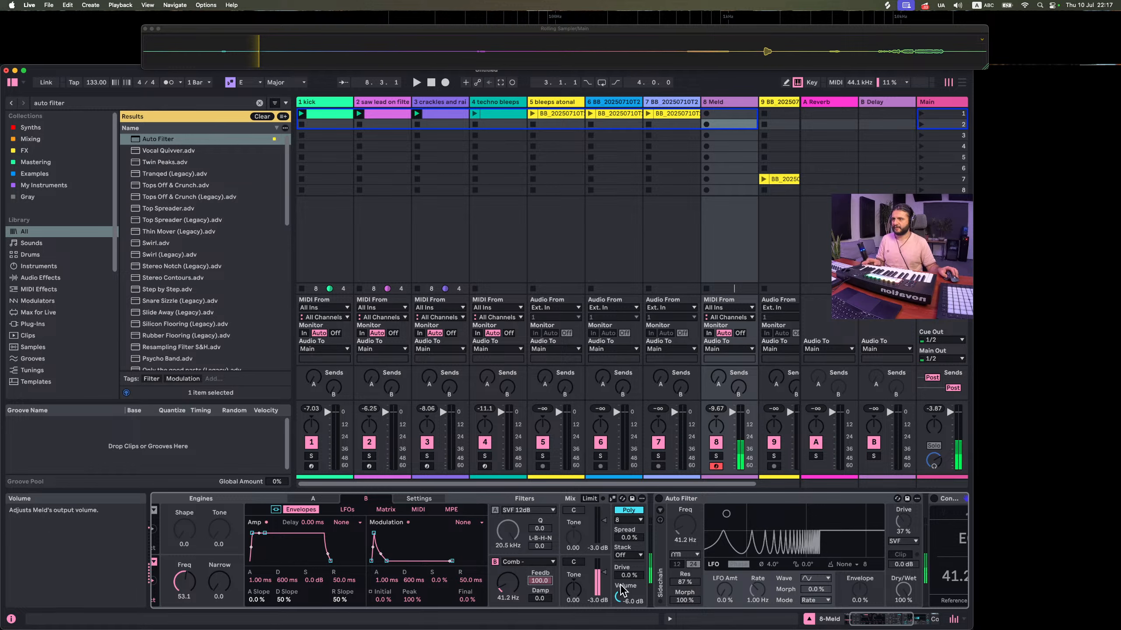
mouse_move(539, 598)
left_mouse_down()
mouse_move(539, 570)
mouse_move(539, 591)
left_mouse_up()
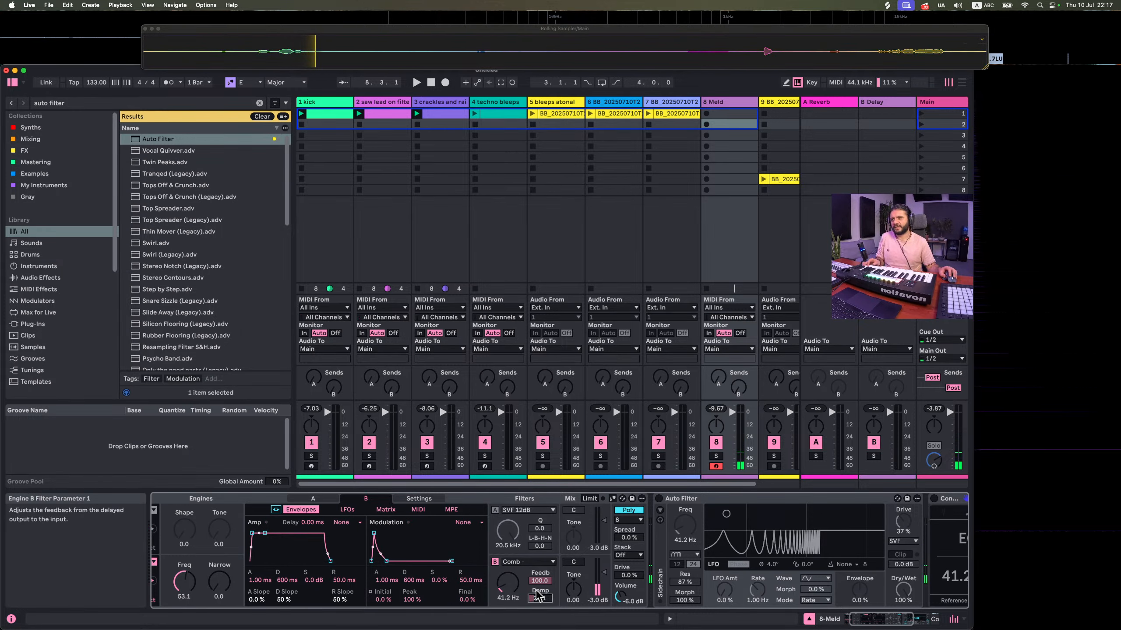
left_click_drag(540, 598, 540, 603)
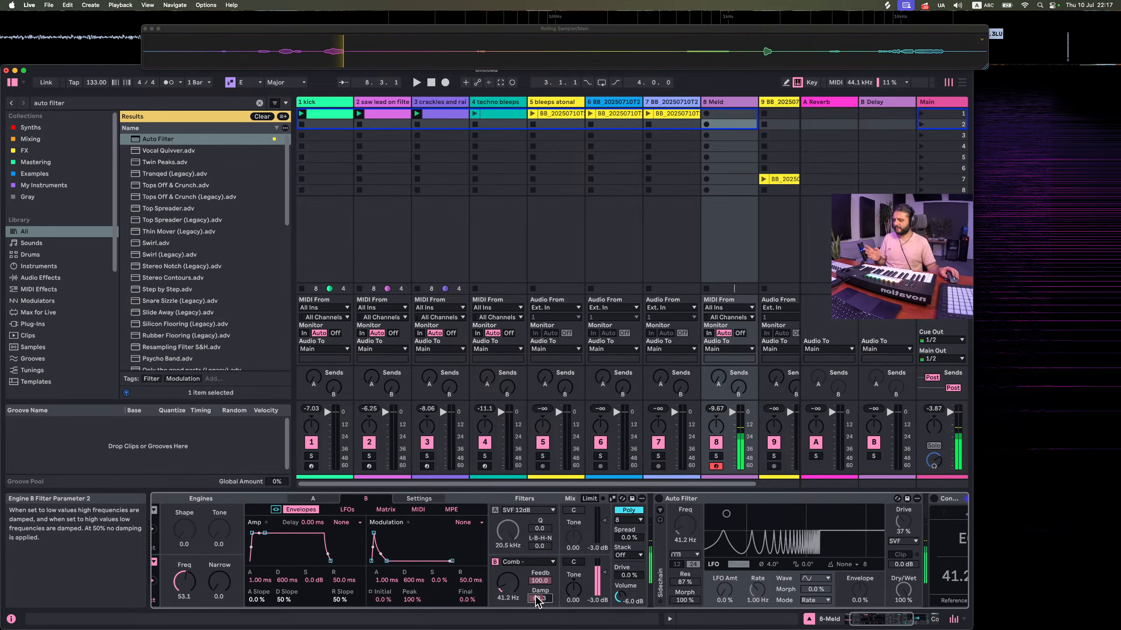
left_click(504, 587)
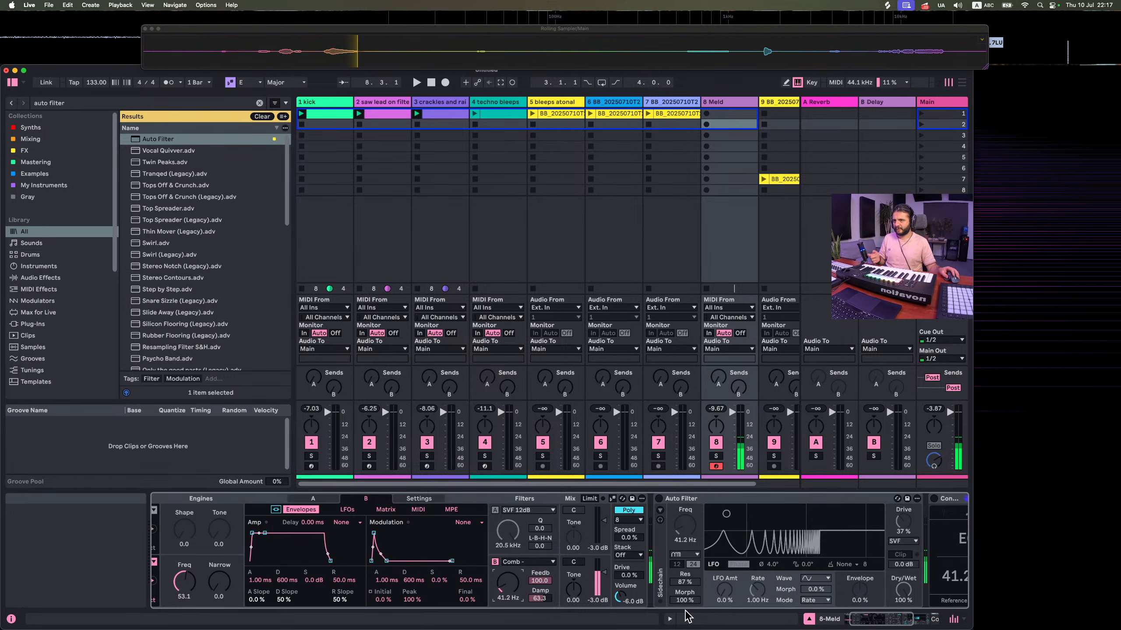
type("20")
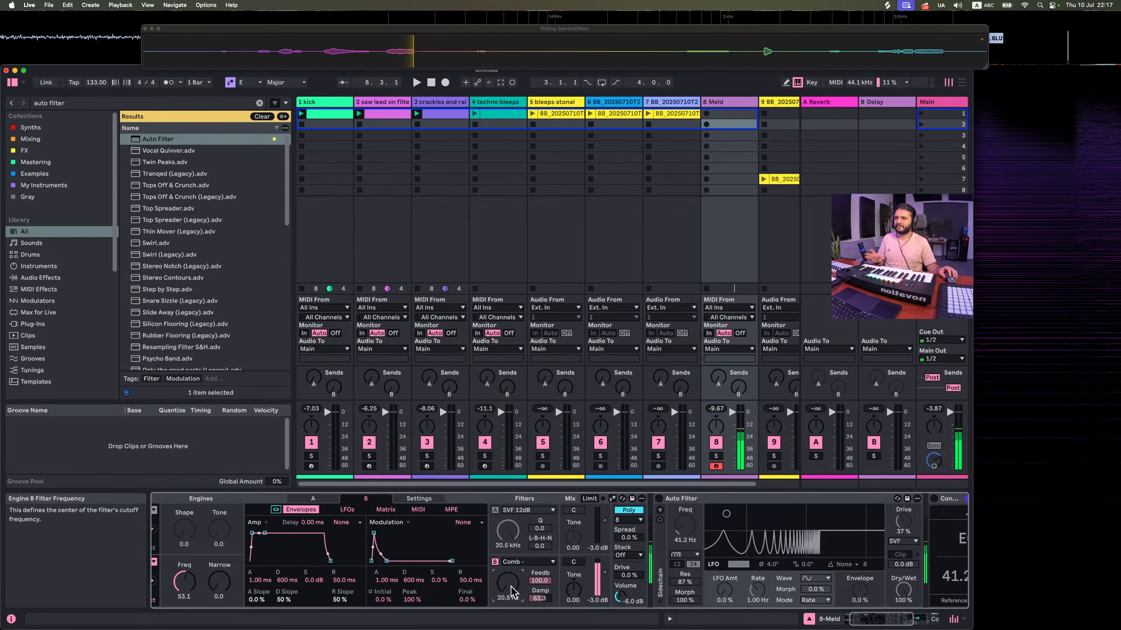
Search the browser for "expres" and insert Expression Control before Meld on the Meld track
scroll(384, 576, "left", 3)
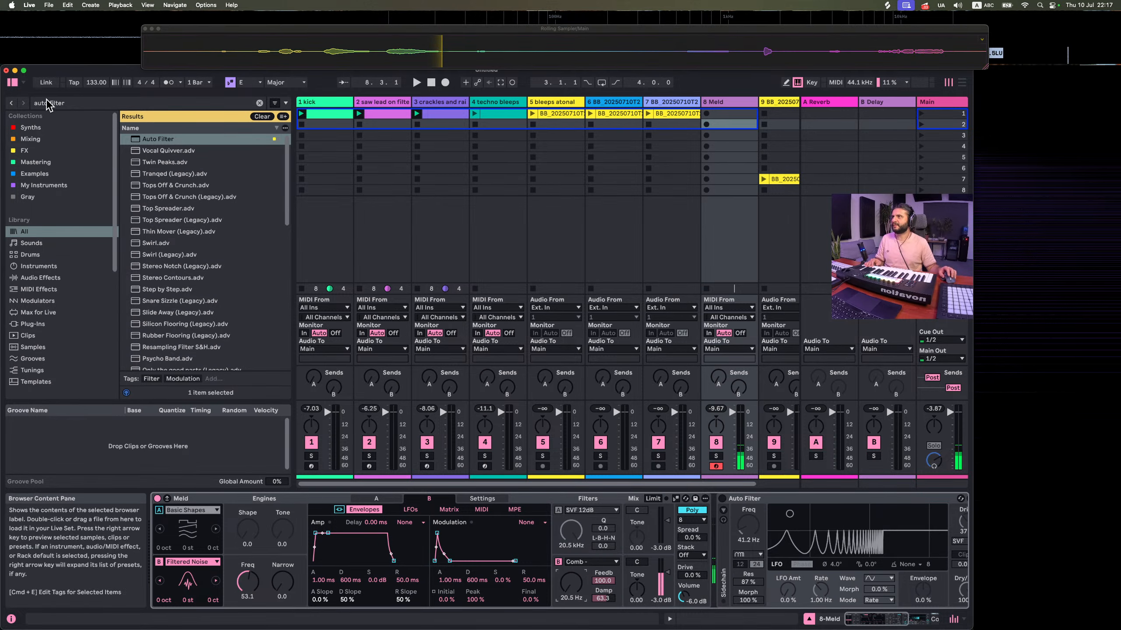
left_click(66, 101)
type("expres")
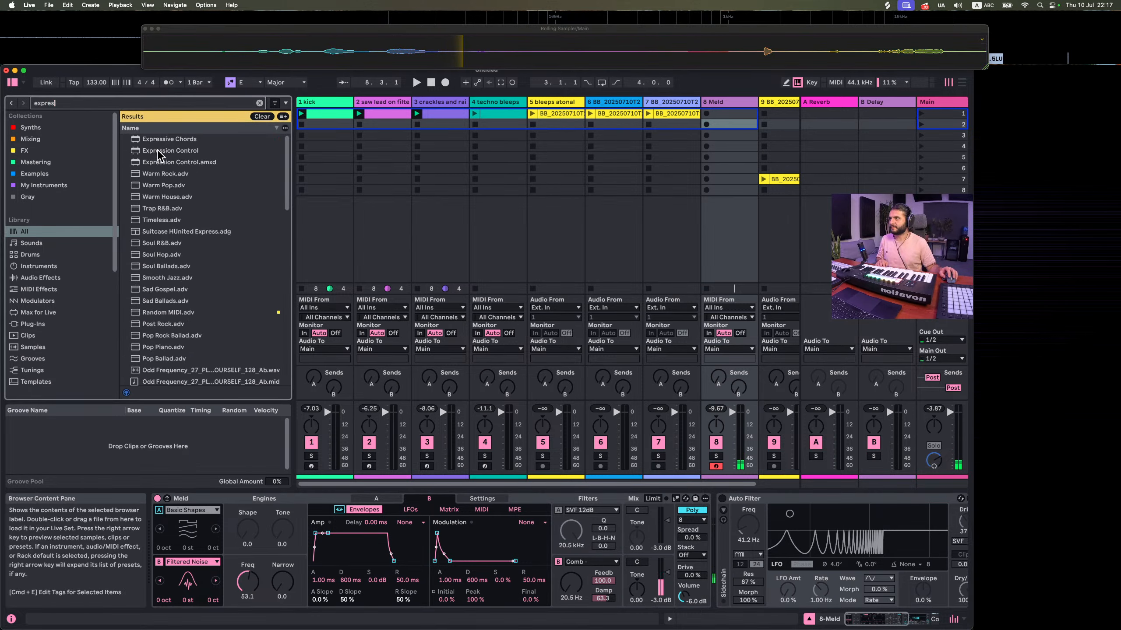
left_click_drag(157, 150, 169, 530)
Set Expression Control's first source to Keytrack in Remote mode and map it to Meld's engine B filter frequency at 0–100%
left_click(208, 517)
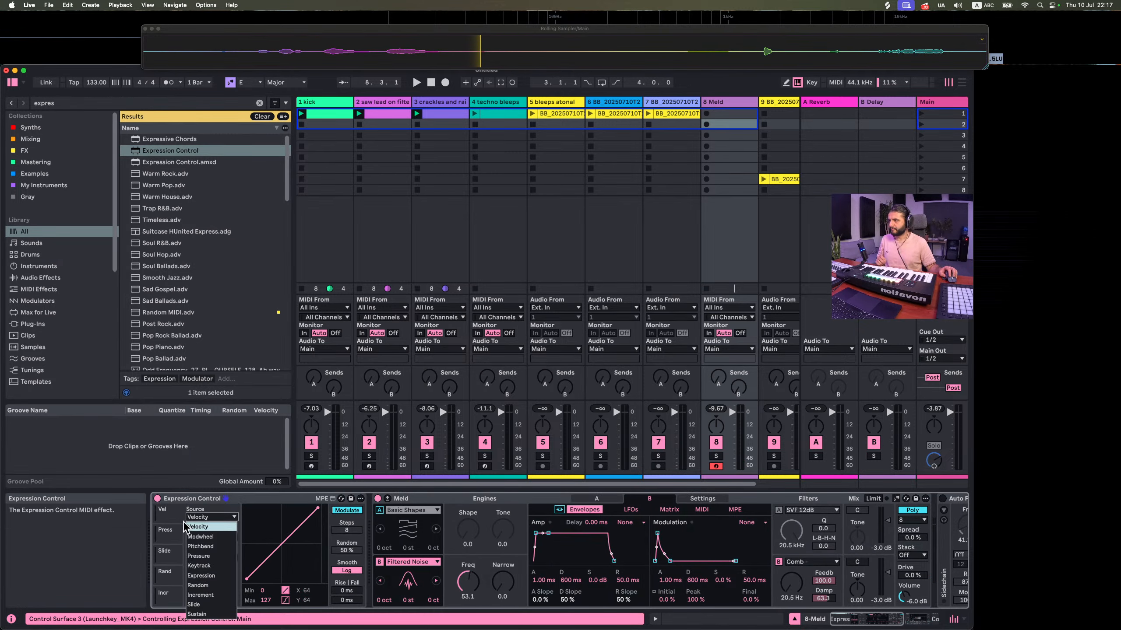
left_click(201, 570)
left_click(346, 512)
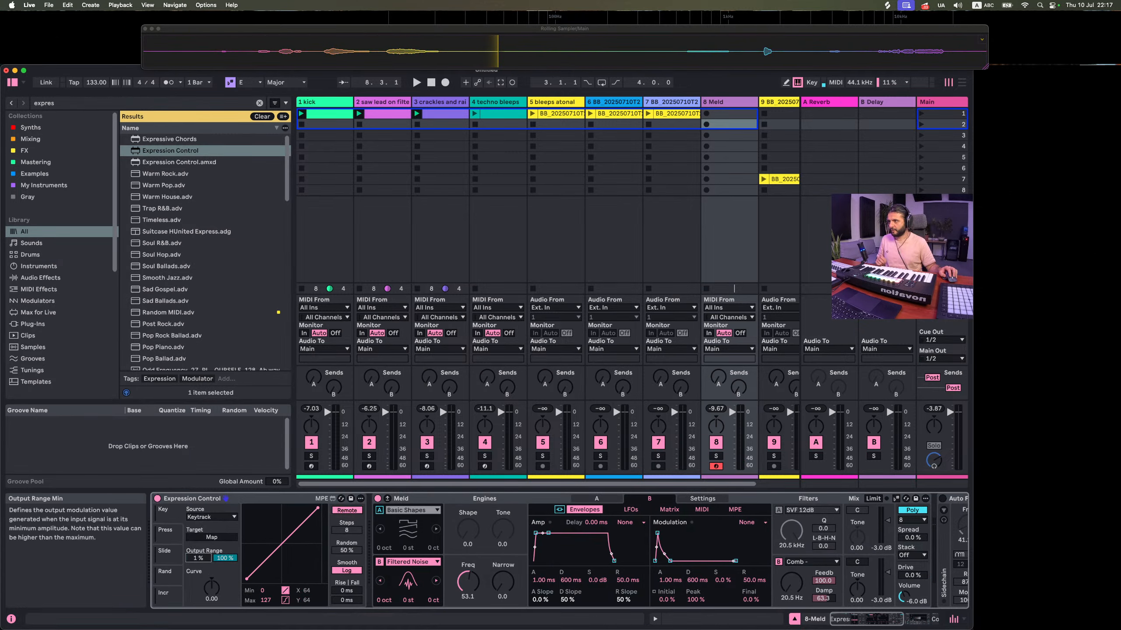
left_click(791, 584)
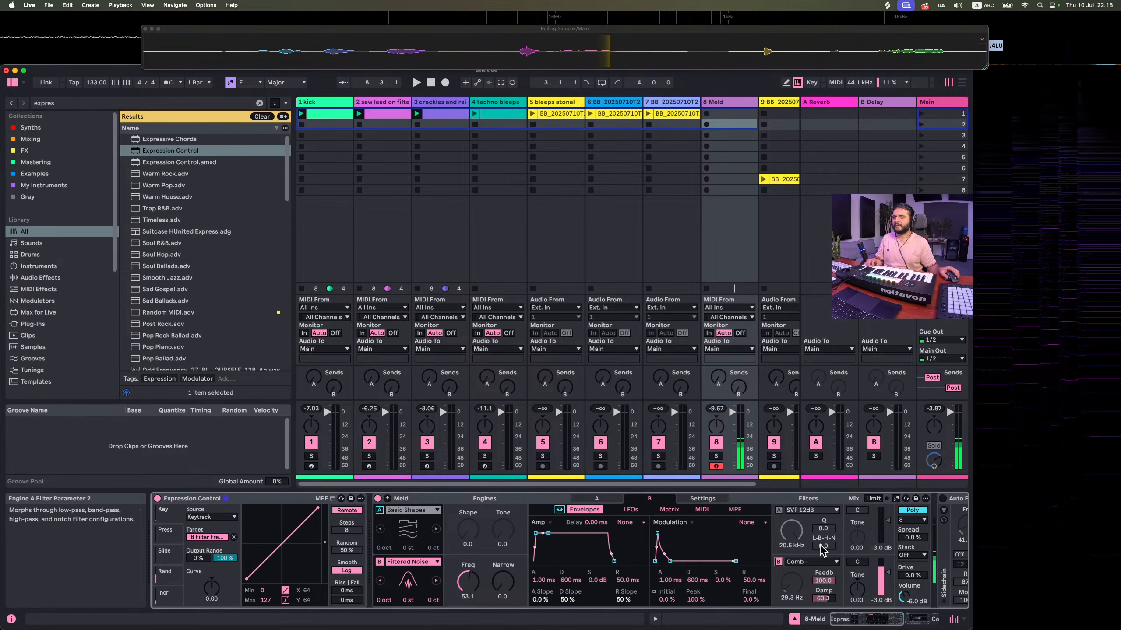
Shape engine B's amp envelope to about 148 ms decay with no sustain and lower its comb filter damp to 31.2
left_click_drag(548, 533, 542, 562)
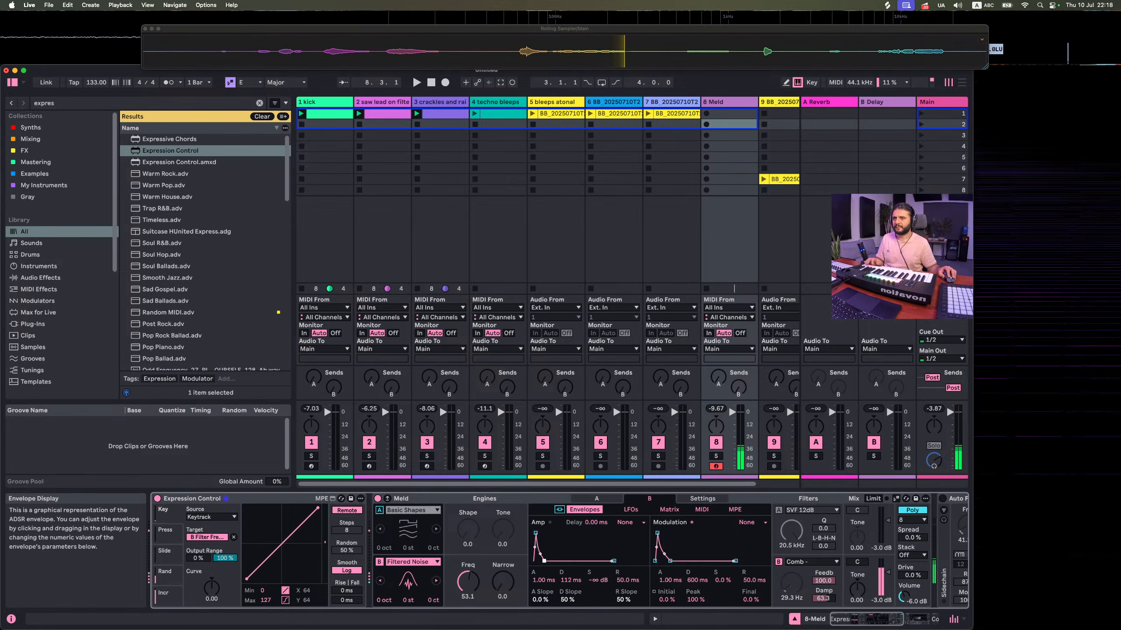
left_click_drag(823, 598, 822, 606)
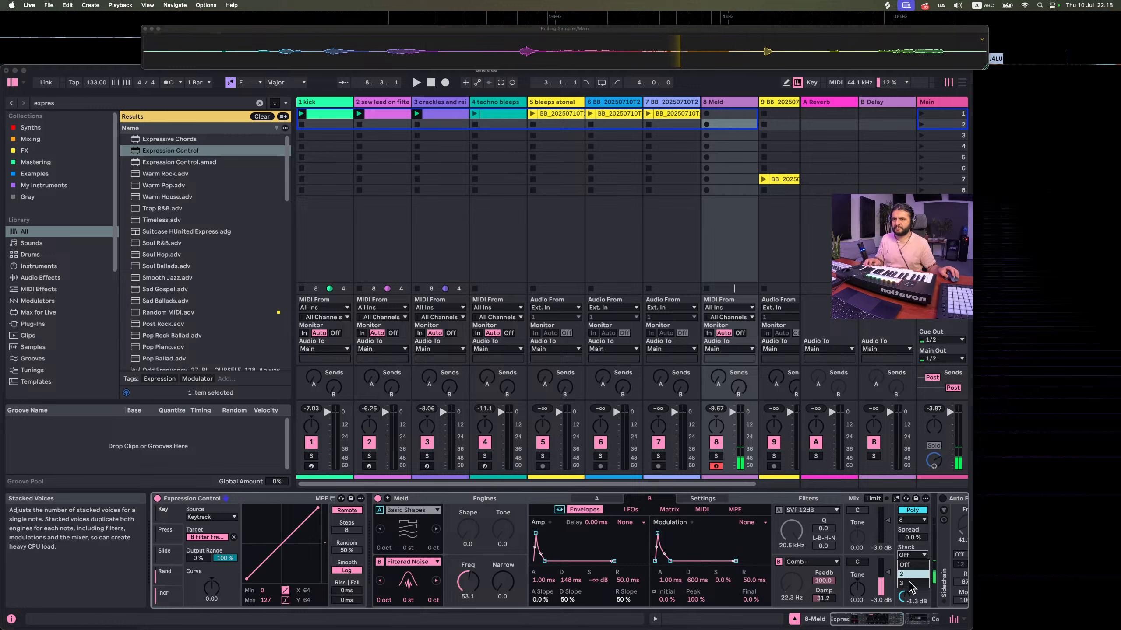
Stack three voices in Meld with 100% spread, comparing the sound briefly with stacking off
left_click(909, 583)
scroll(877, 573, "right", 2)
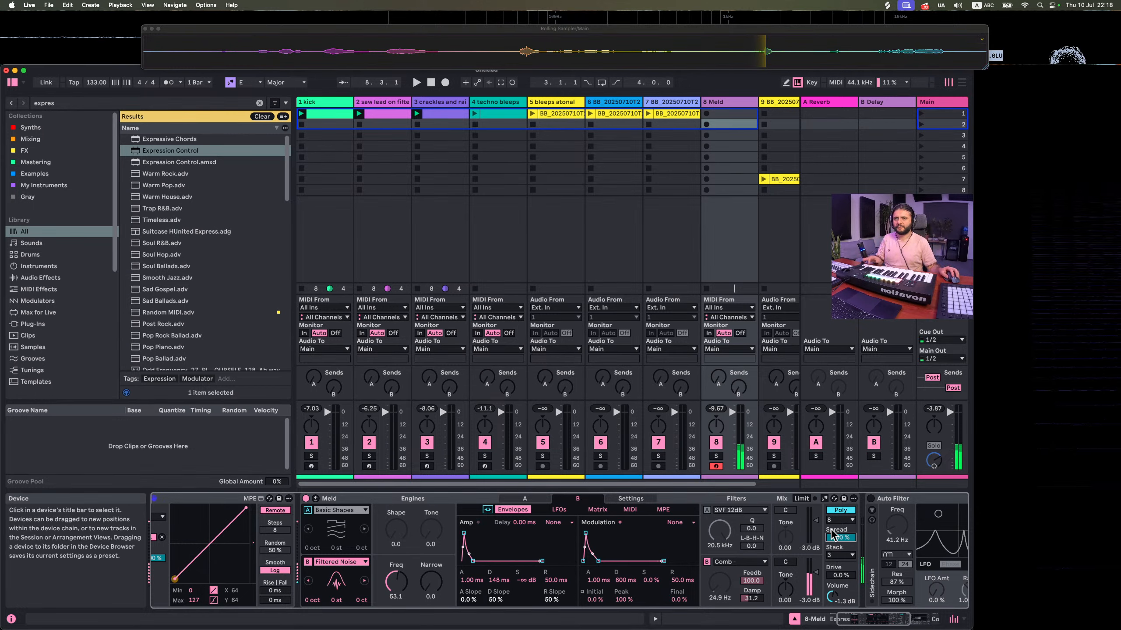
left_click(833, 557)
left_click(834, 565)
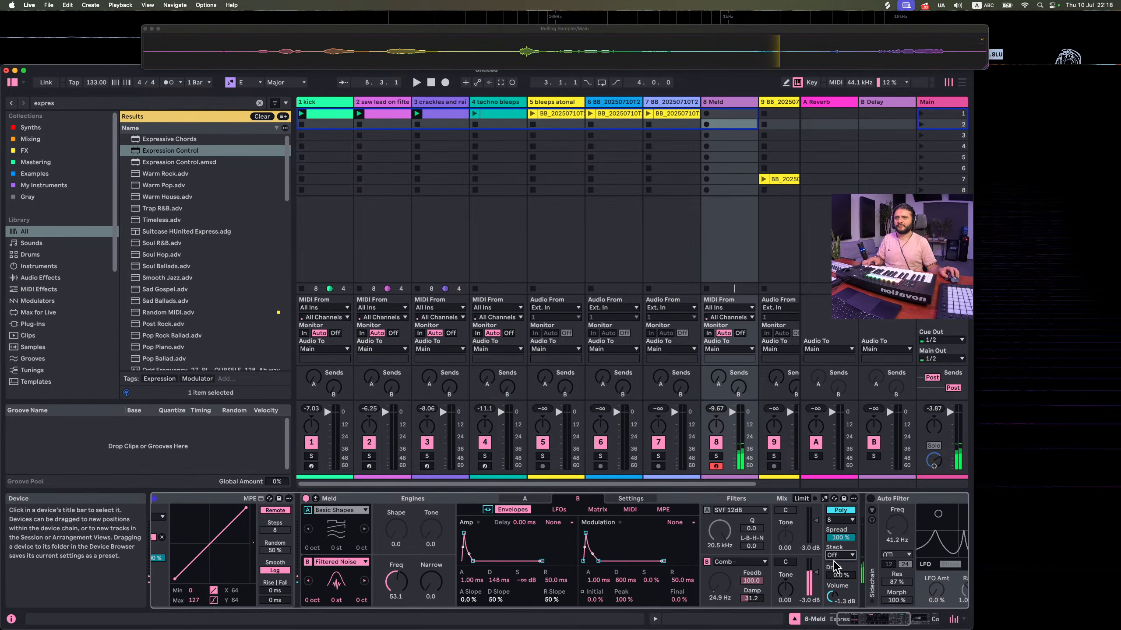
left_click(834, 556)
left_click(834, 584)
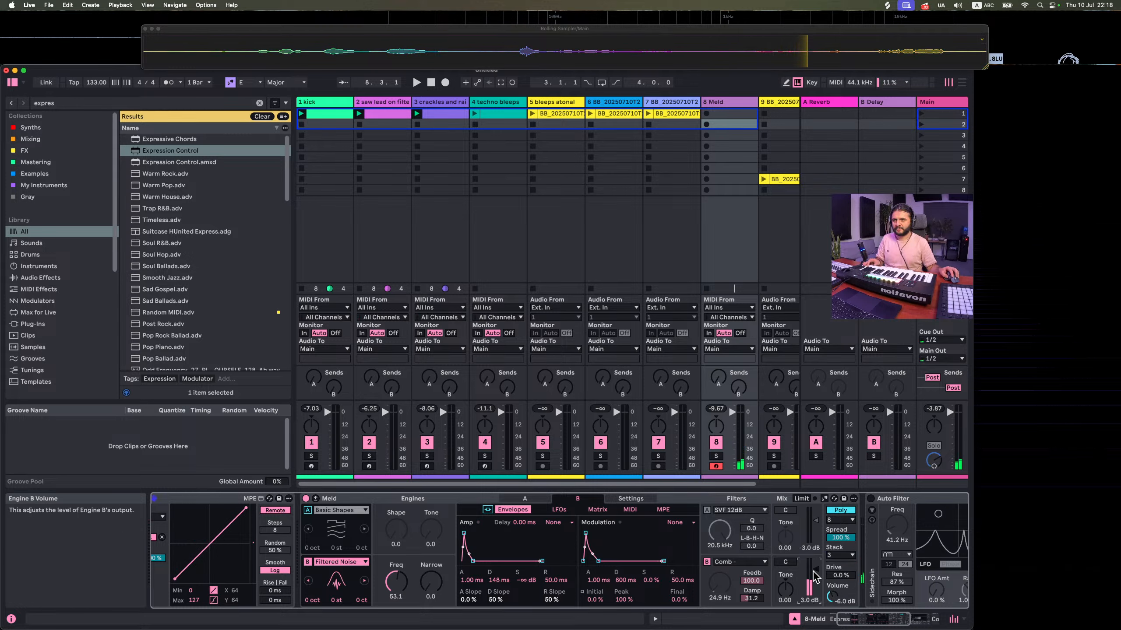
Turn on Meld's engine A and its filter, choosing the Comb type with feedback 100 and damp 30
scroll(750, 566, "left", 3)
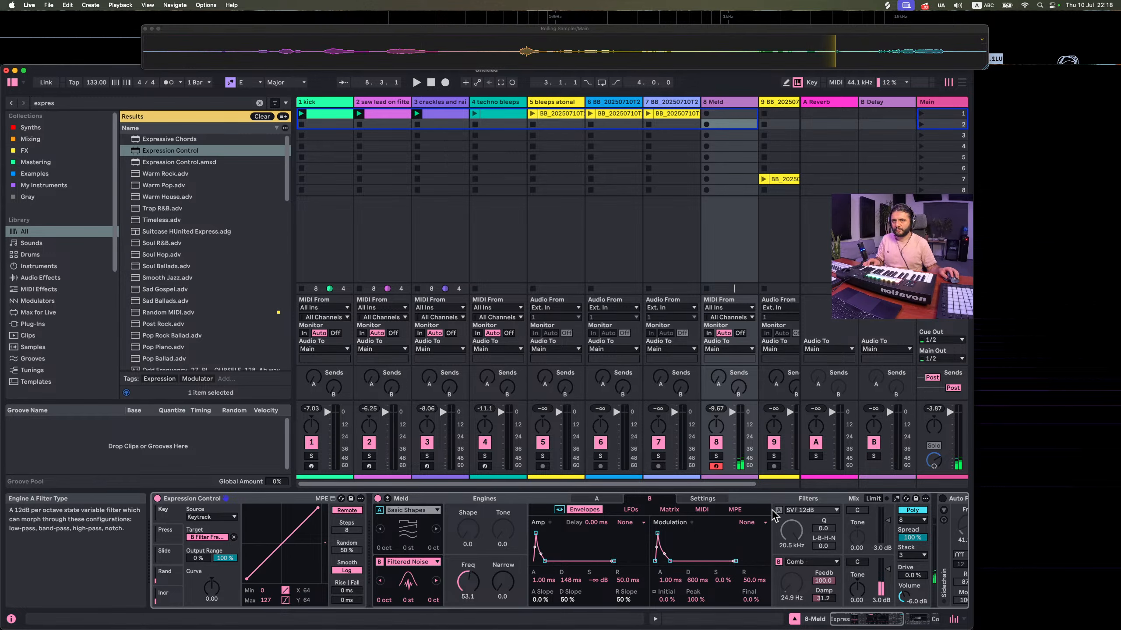
left_click(786, 512)
left_click(382, 512)
left_click(380, 511)
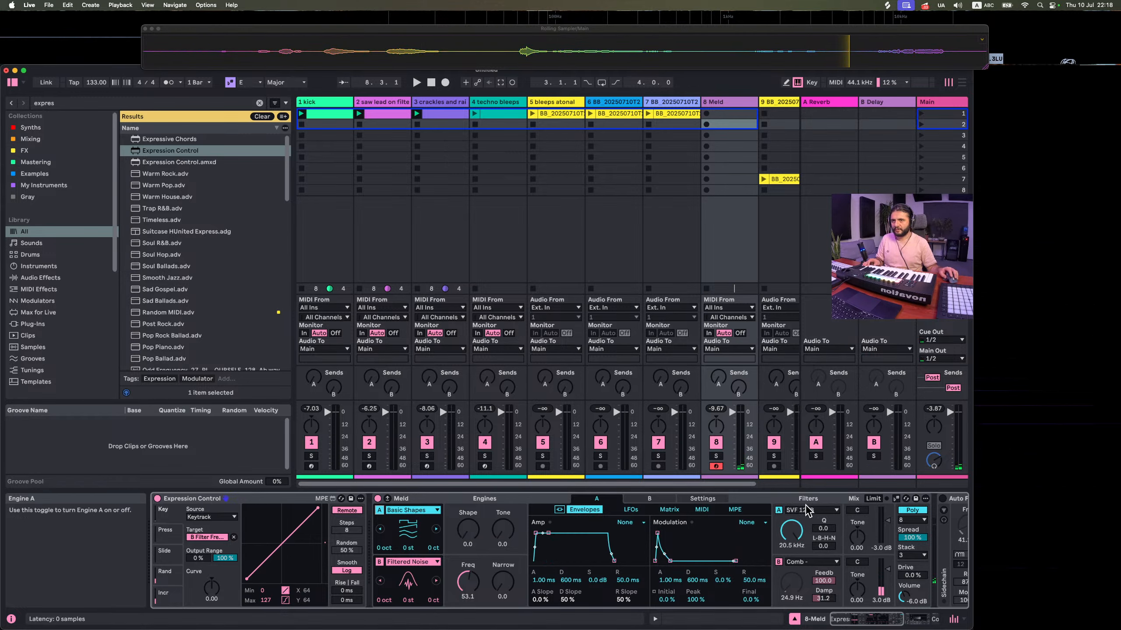
left_click(808, 510)
left_click(798, 484)
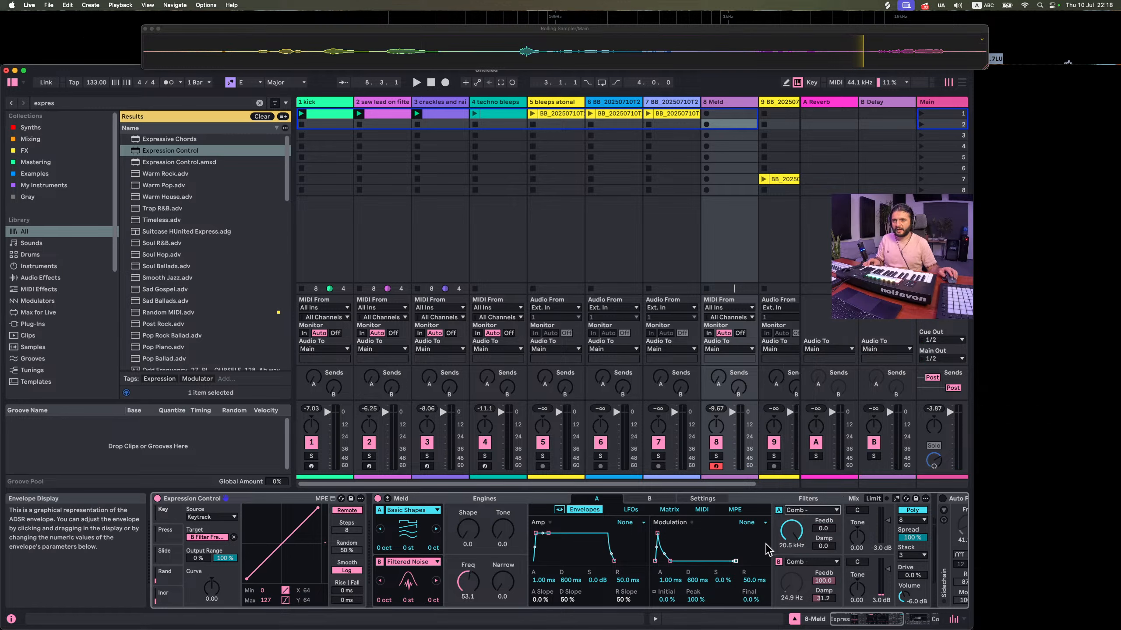
left_click_drag(825, 522, 871, 448)
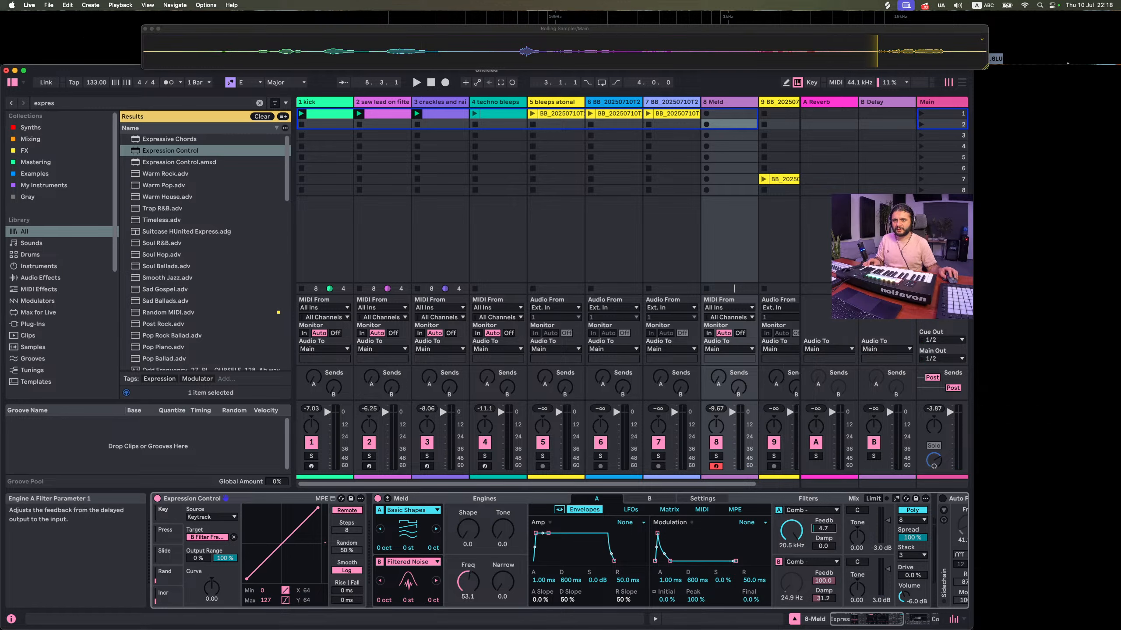
mouse_move(824, 528)
left_mouse_down()
mouse_move(824, 468)
mouse_move(823, 545)
left_mouse_up()
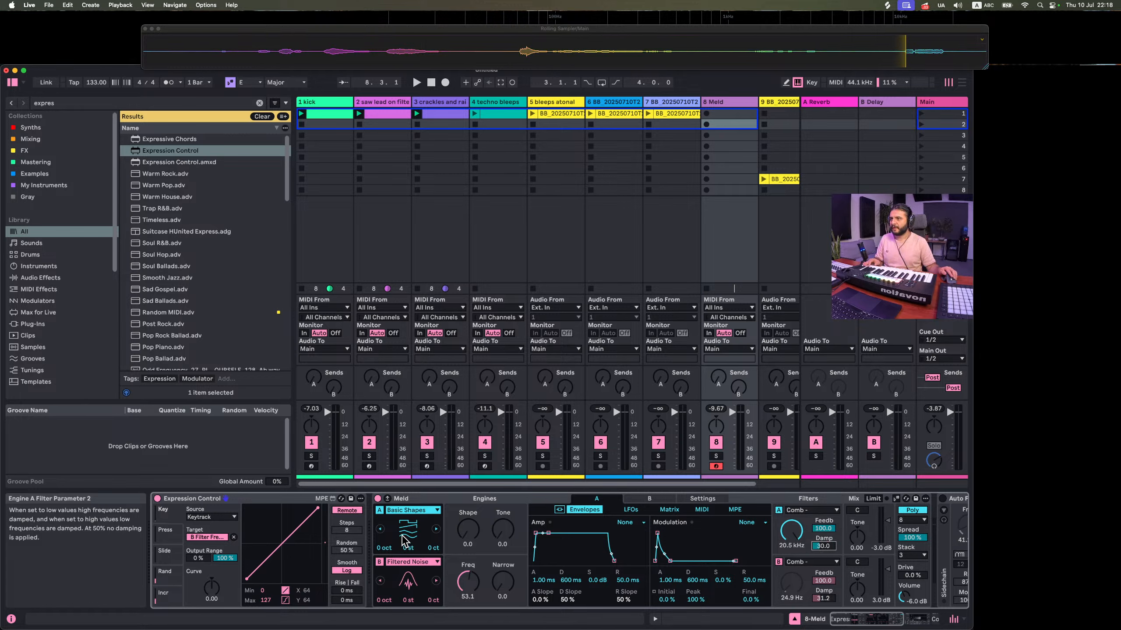
Set Expression Control's second source to Keytrack in Remote mode and map it to Meld's engine A filter frequency
left_click(165, 529)
left_click(200, 519)
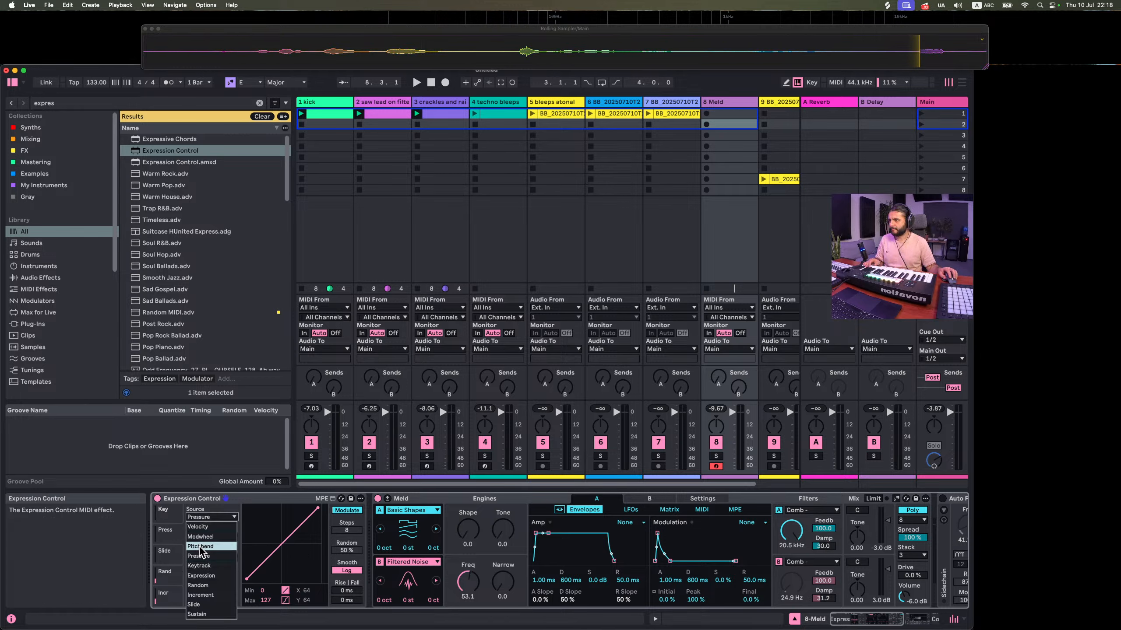
left_click(197, 566)
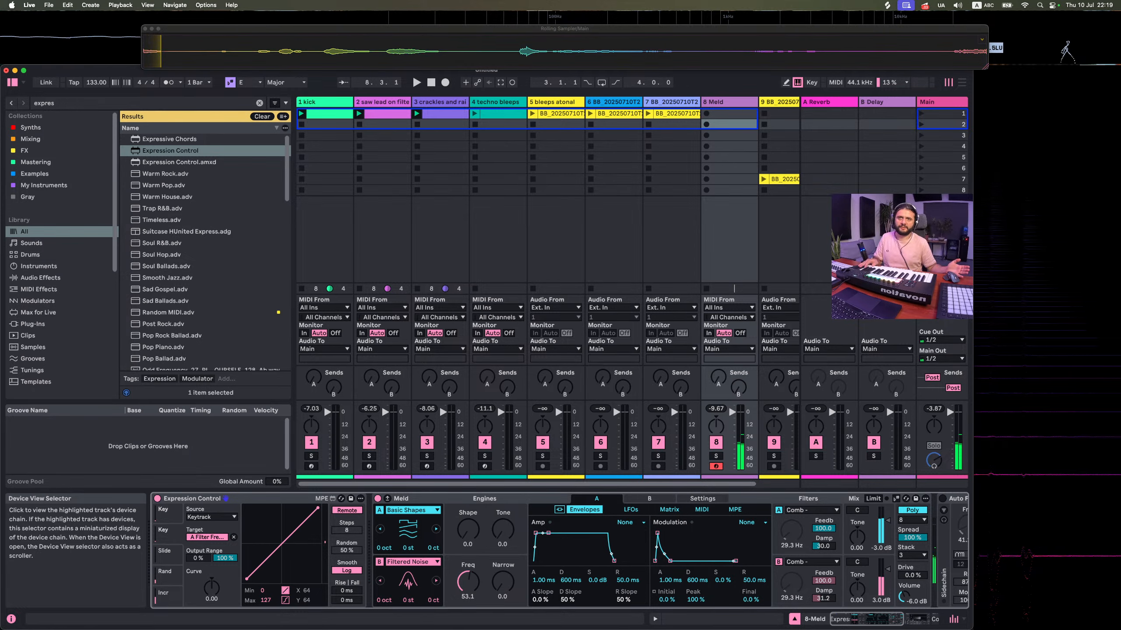
Change Meld's engine A oscillator to Harmonic Fm and engine B's oscillator to Simple Fm
left_click(410, 510)
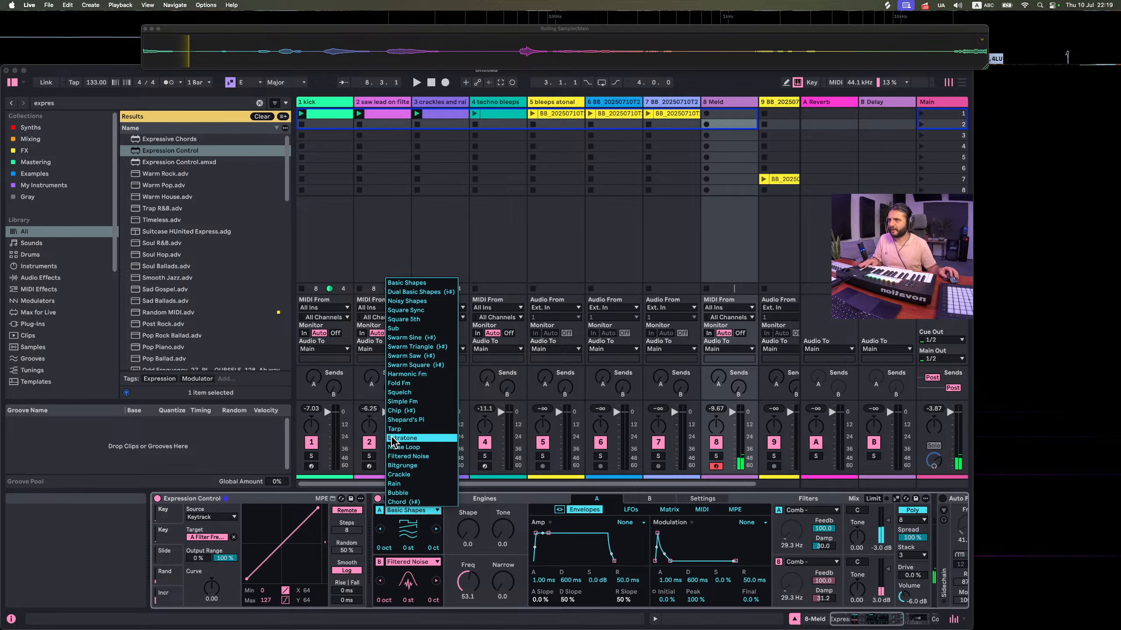
left_click(405, 375)
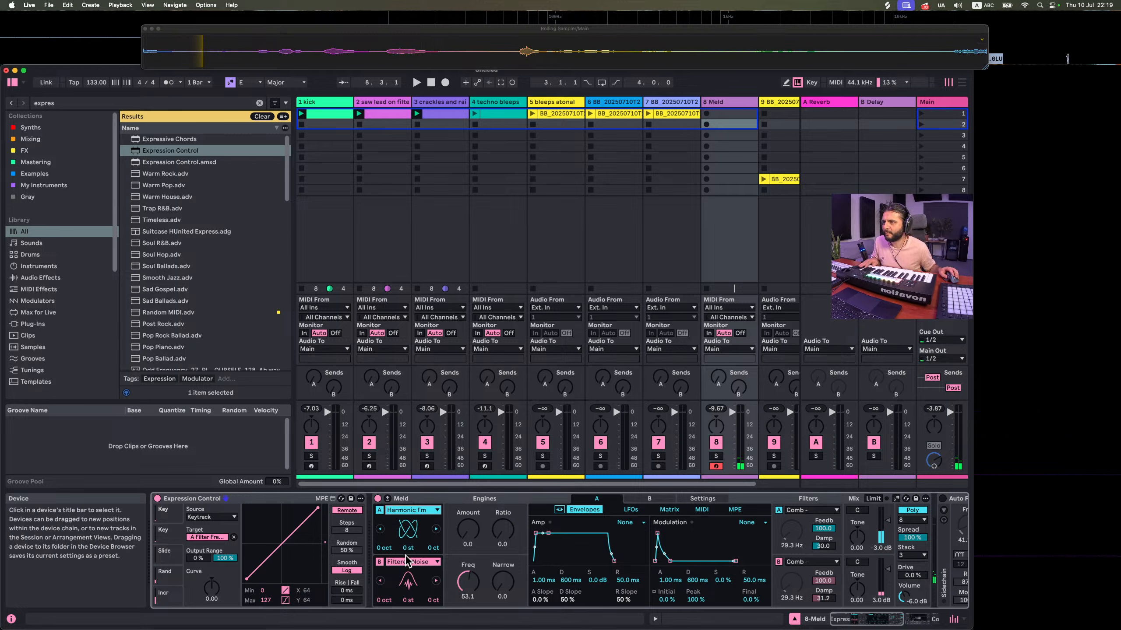
left_click(410, 562)
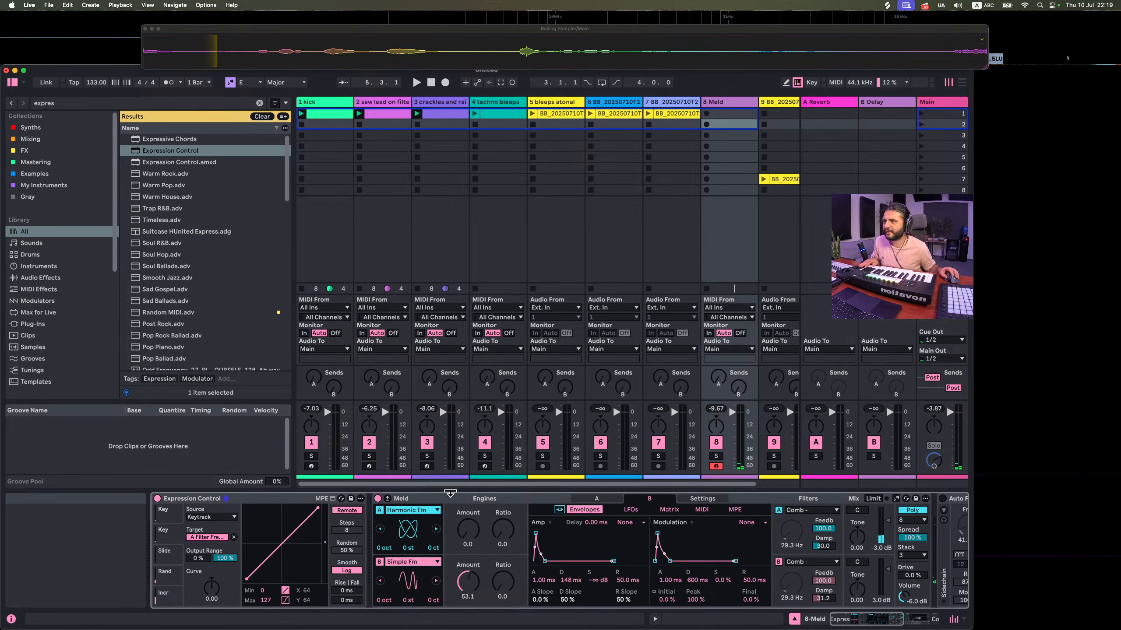
left_click(415, 453)
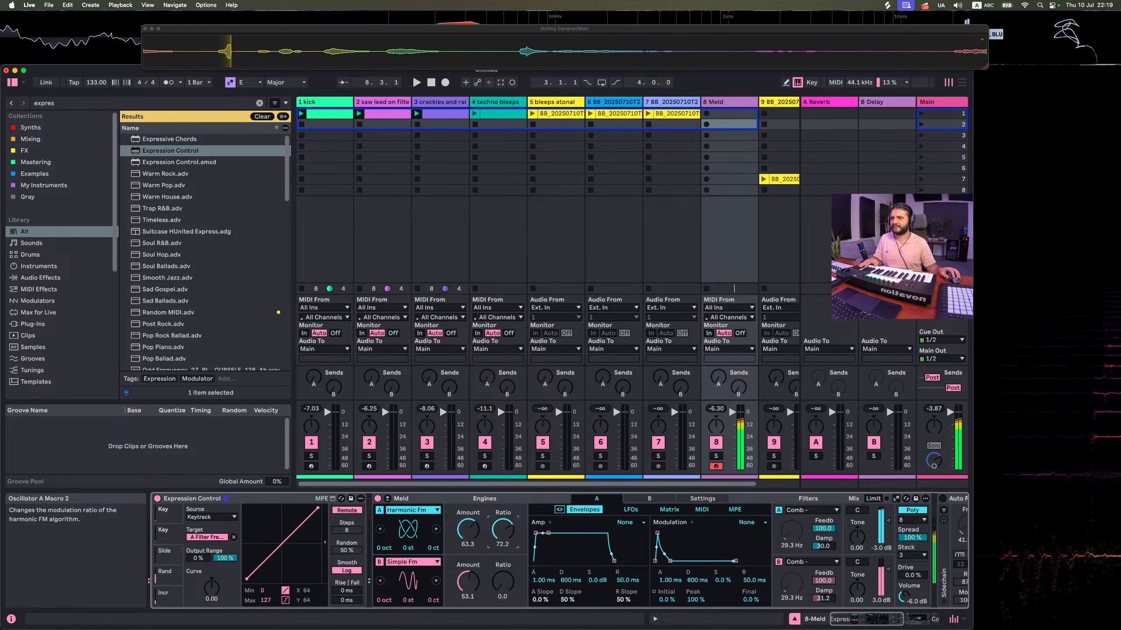
Set engine A's amount to about 48.4 and ratio to 25.4, engine B's ratio to 27, and turn off both comb filters
mouse_move(503, 530)
left_mouse_down()
mouse_move(503, 570)
mouse_move(492, 521)
left_mouse_up()
left_click(468, 544)
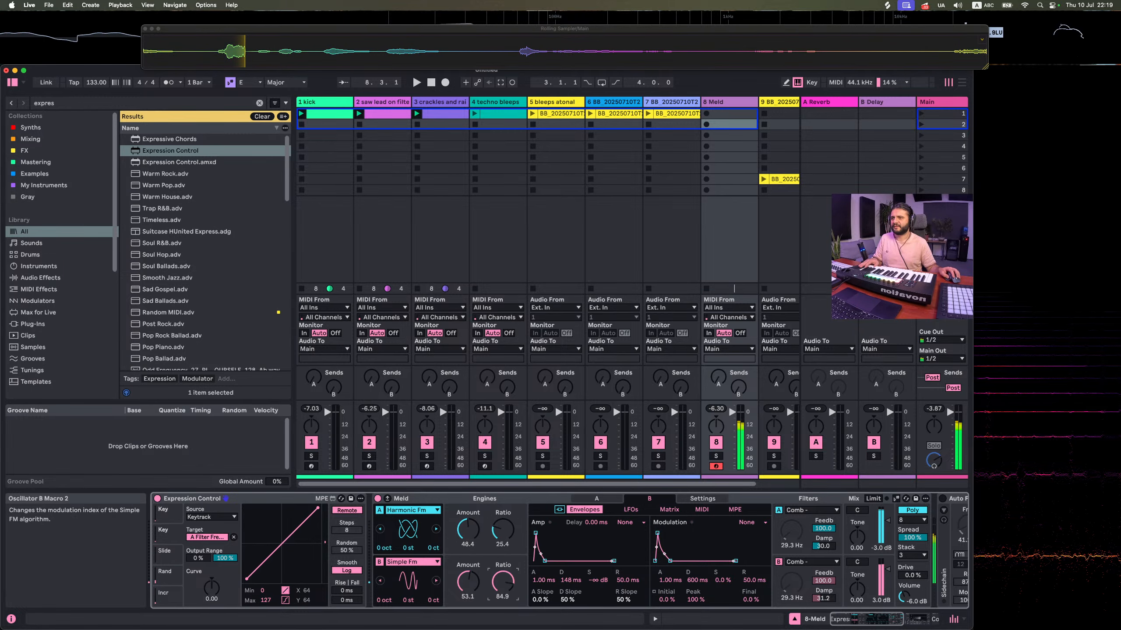
left_click_drag(492, 567, 493, 569)
left_click(461, 585)
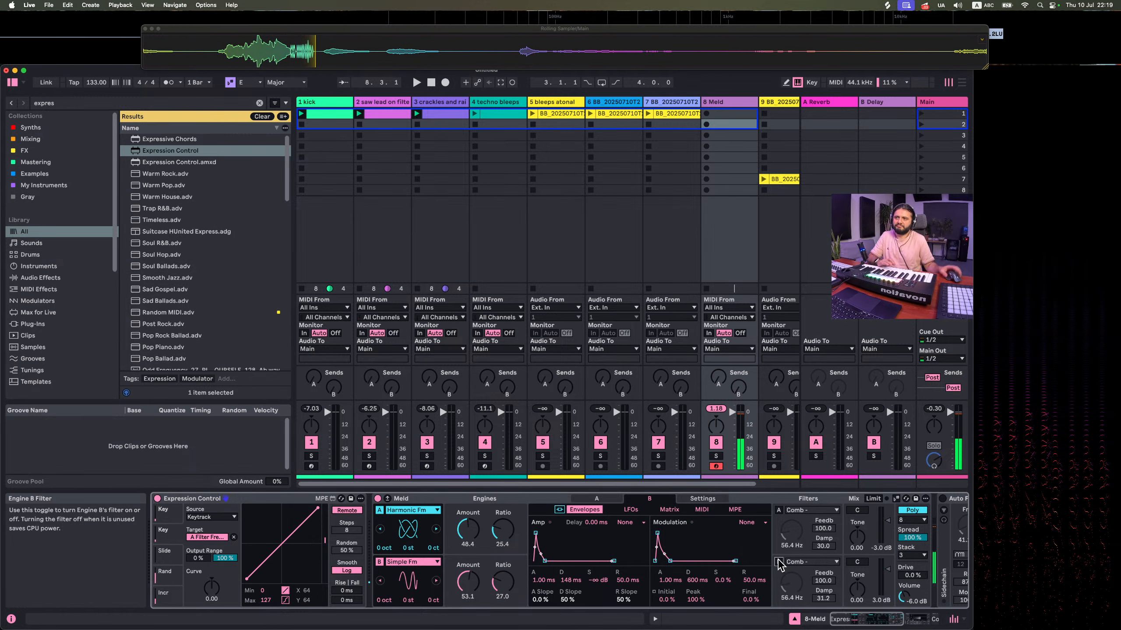
Raise the ratio of both FM engines to about 54.8 and turn engine A's comb filter back on
left_click_drag(502, 582, 502, 547)
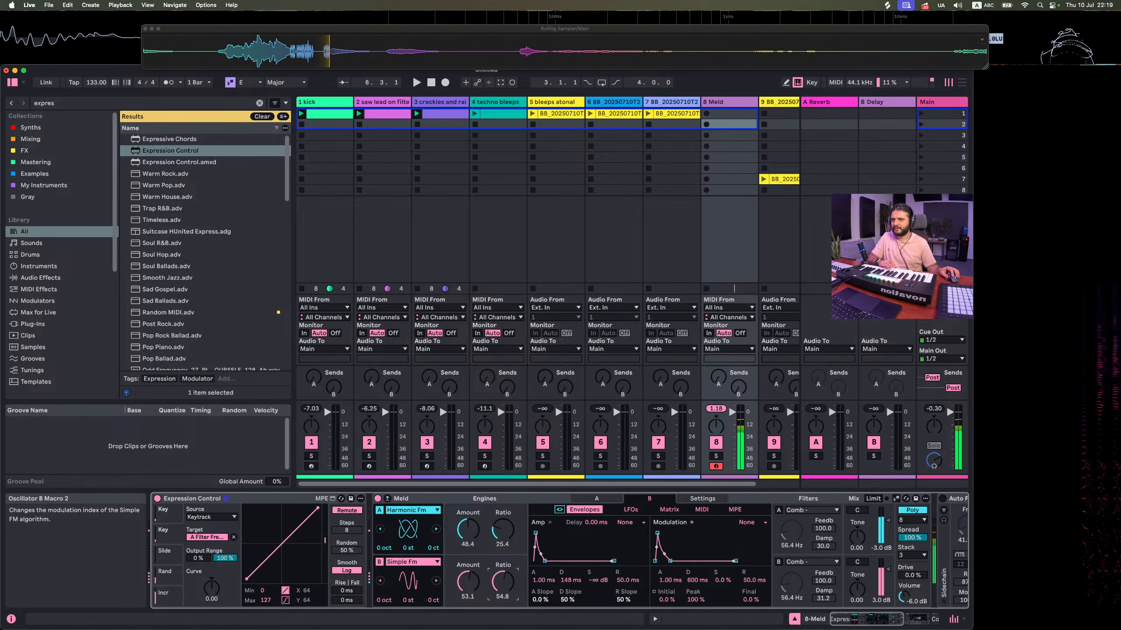
left_click(504, 512)
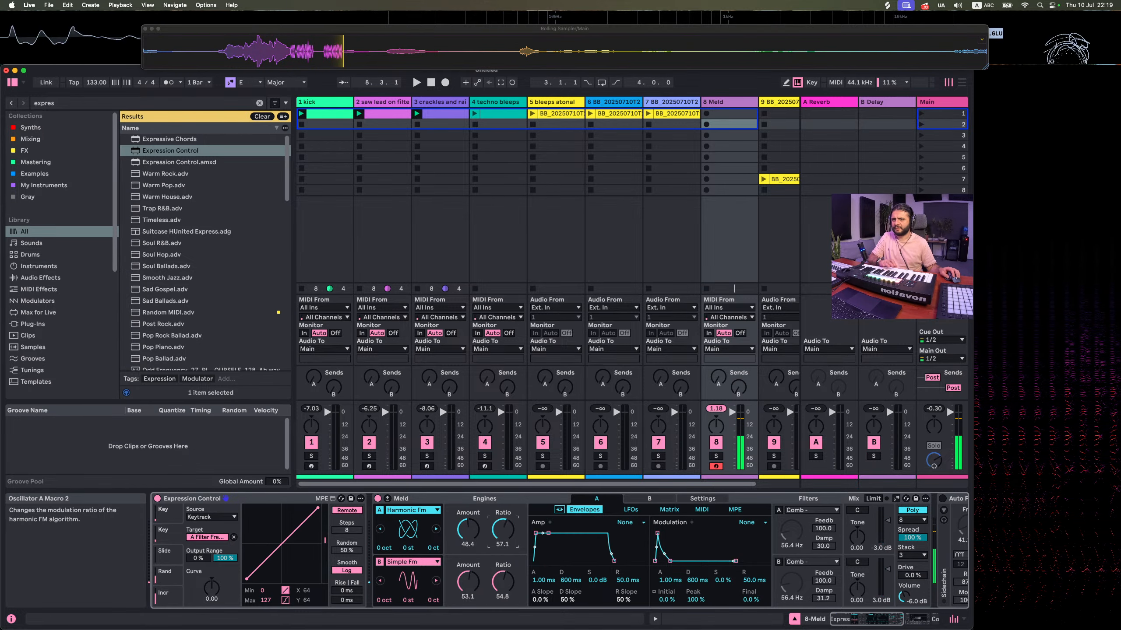
left_click(779, 510)
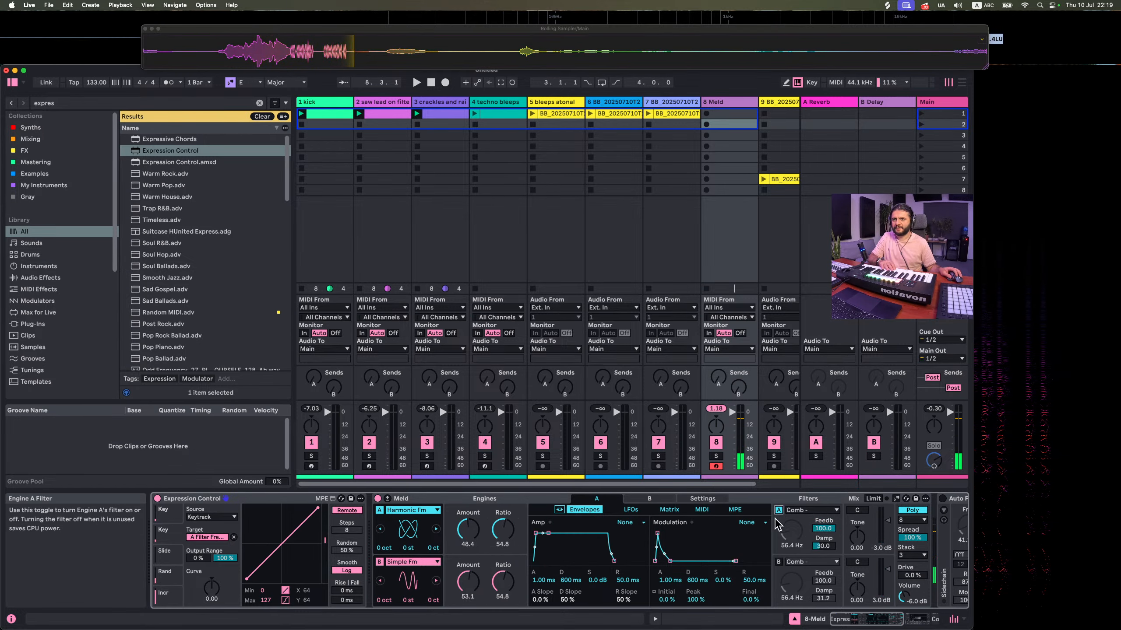
Turn on engine B's comb filter and set both engines' amp envelopes to 960 ms decay, -inf dB sustain and 5.76 ms release
left_click(778, 561)
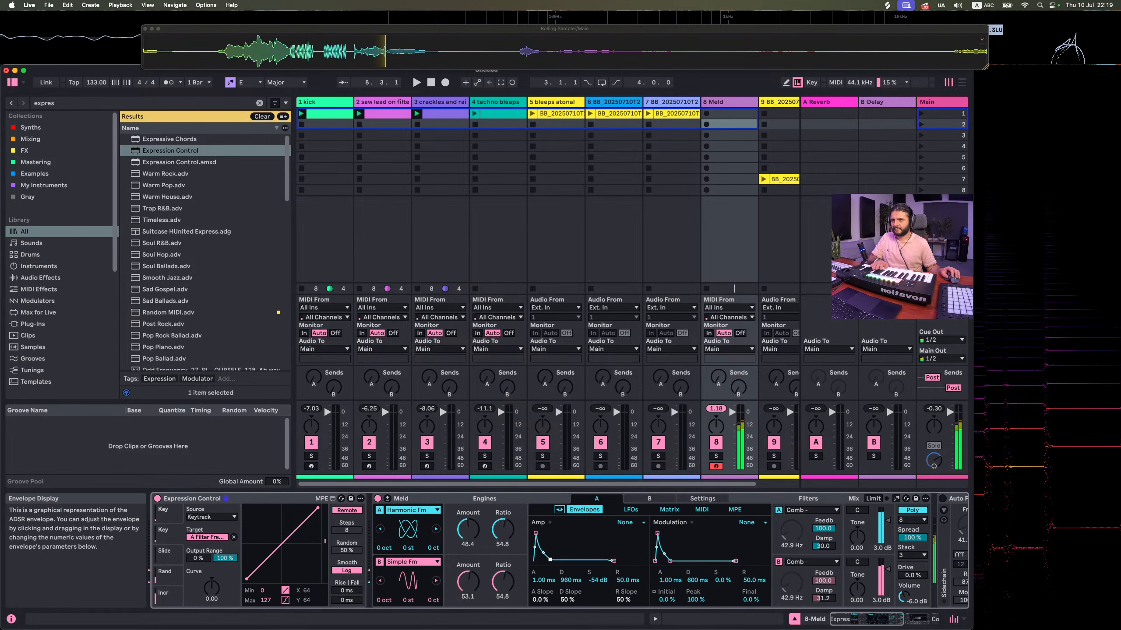
left_click(476, 570)
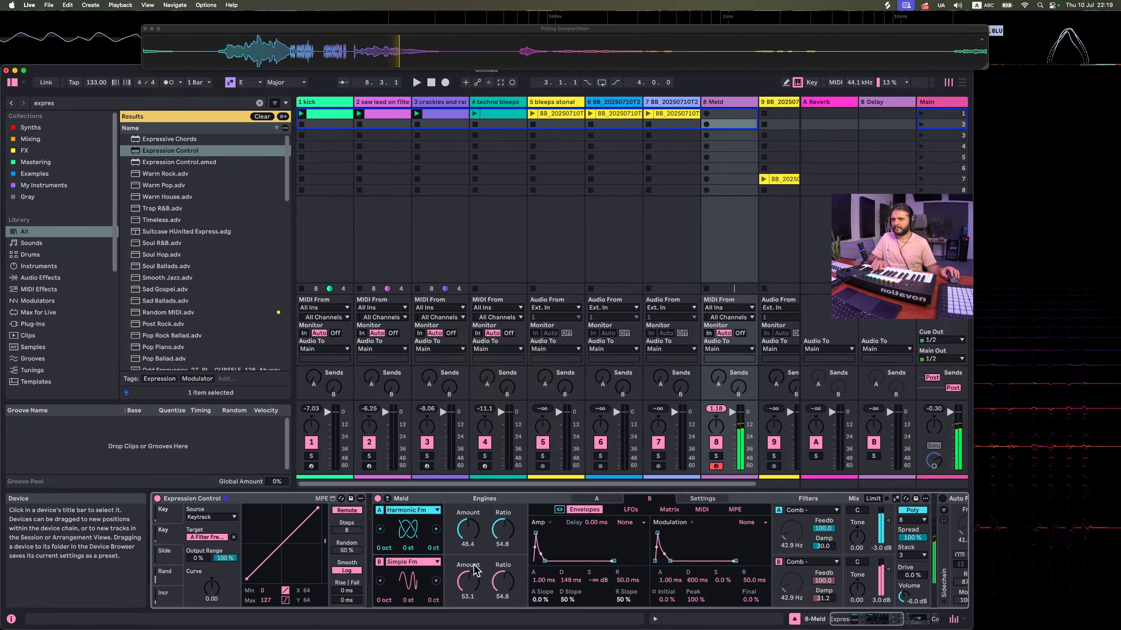
left_click(596, 498)
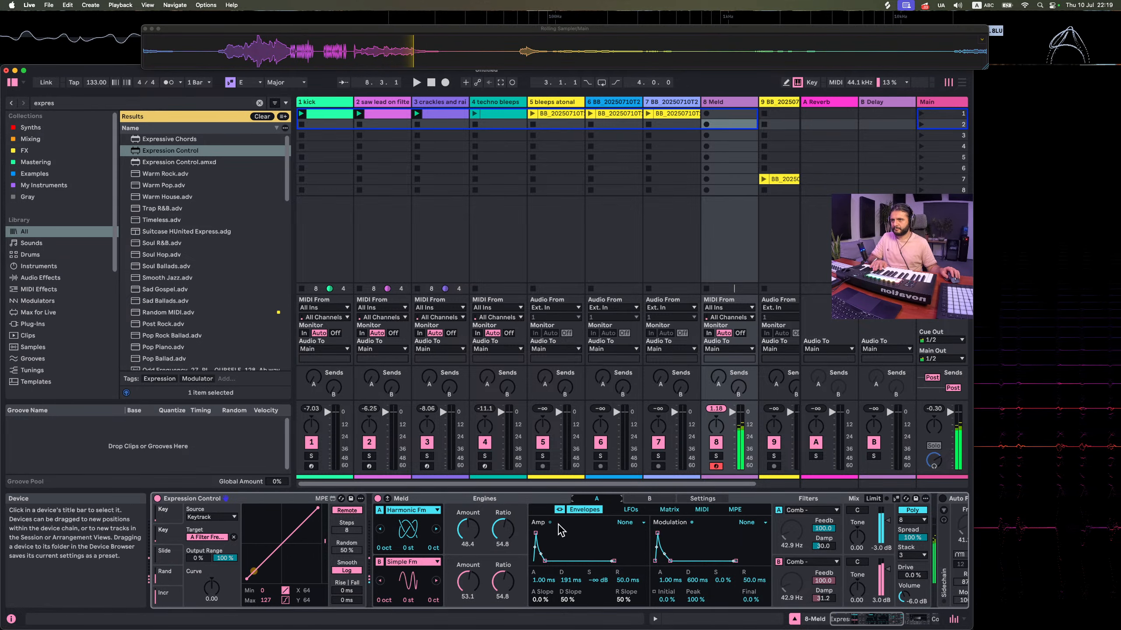
left_click_drag(546, 565, 548, 563)
left_click_drag(623, 581, 623, 596)
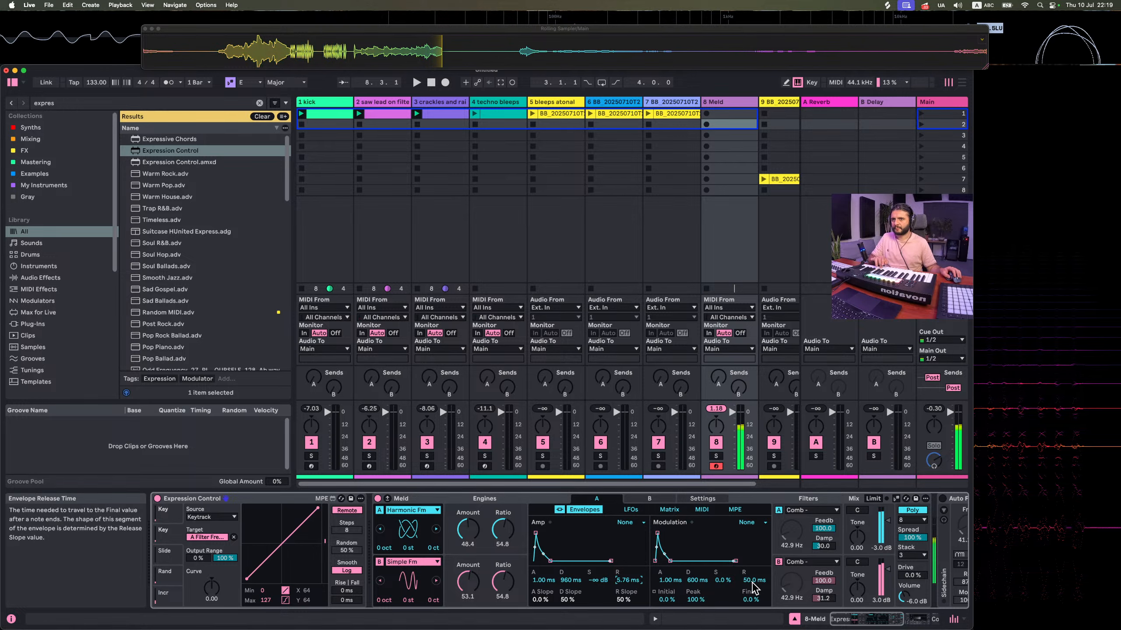
Lower the comb filters' feedback to about 42.2 for engine A and 62.5 for engine B
left_click_drag(830, 581, 830, 586)
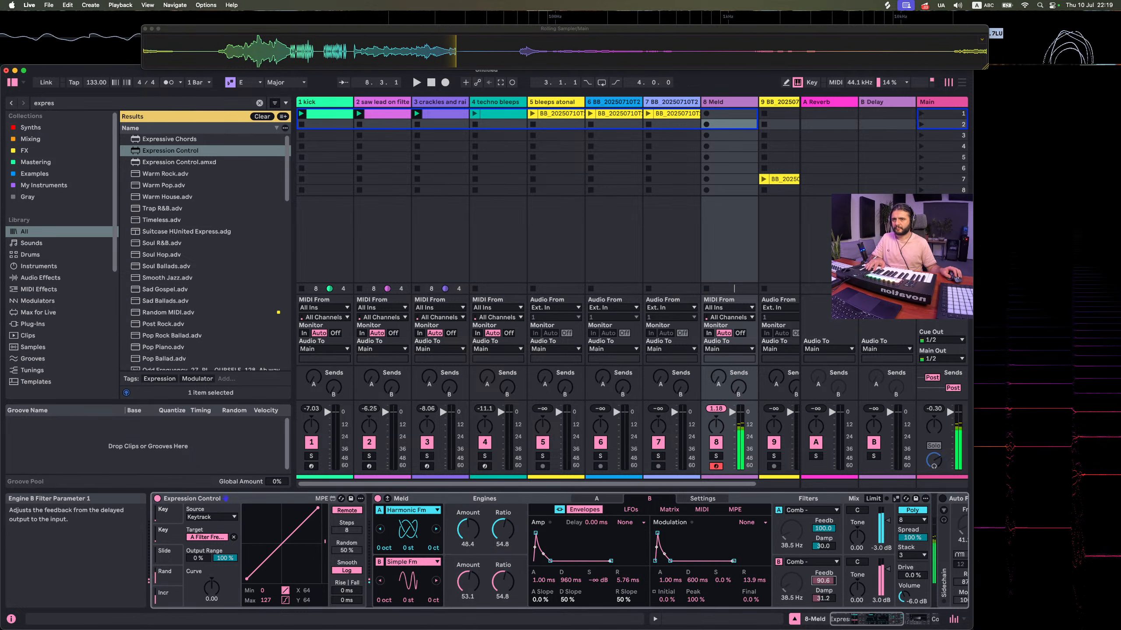
left_click_drag(830, 529, 826, 593)
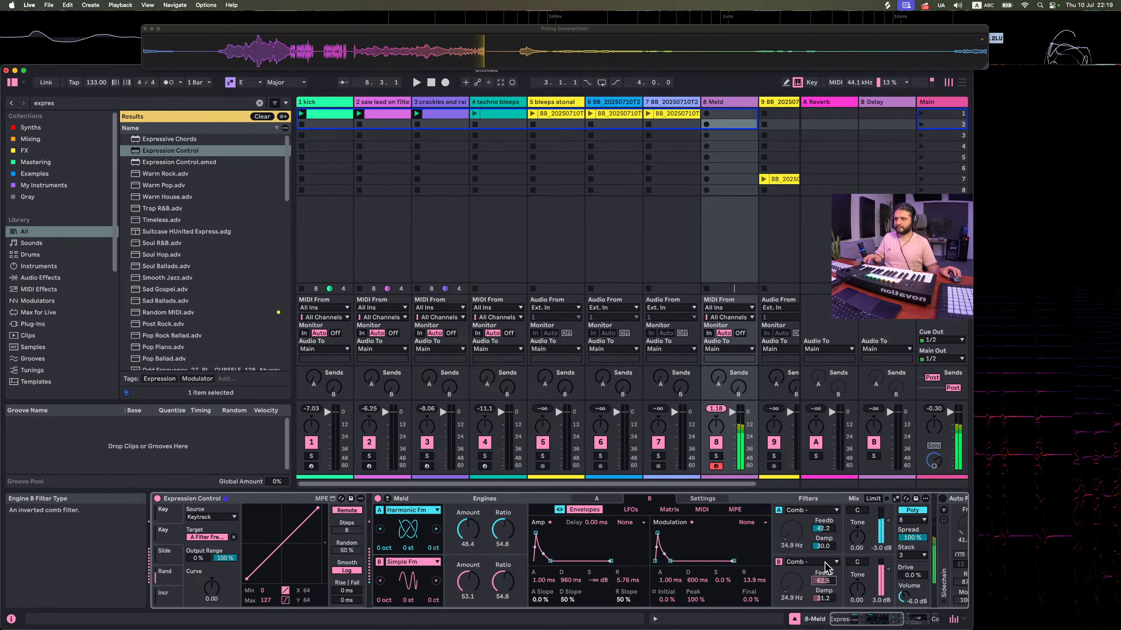
left_click(825, 563)
left_click(825, 587)
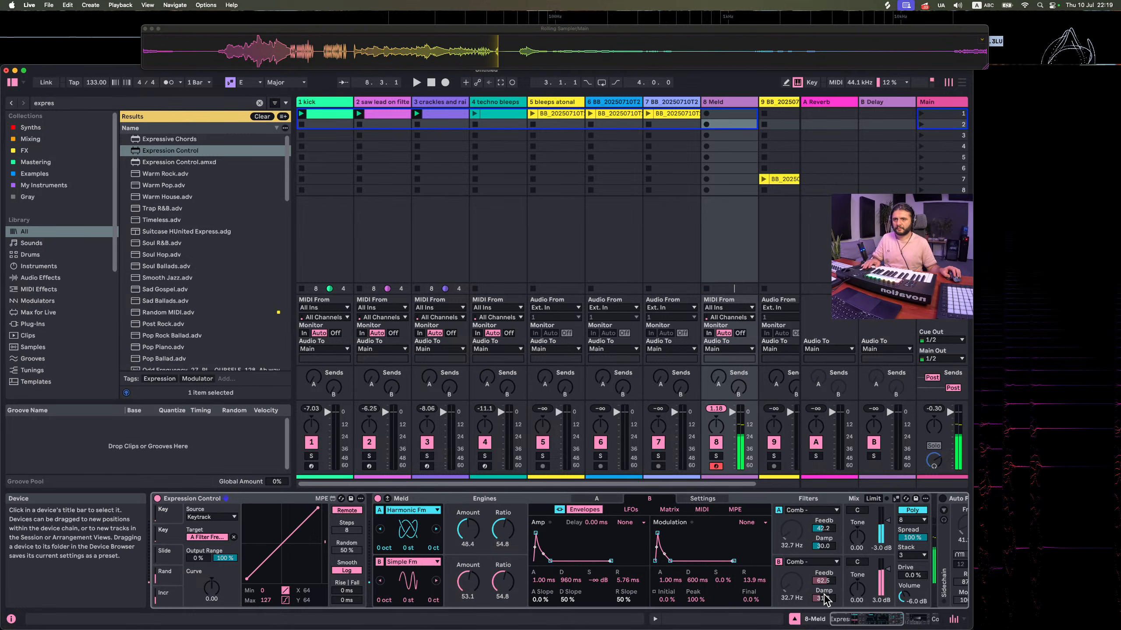
Set both comb filters' feedback to 100, with damping at about 33.6 for engine A and 37.5 for engine B
left_click_drag(822, 546, 823, 519)
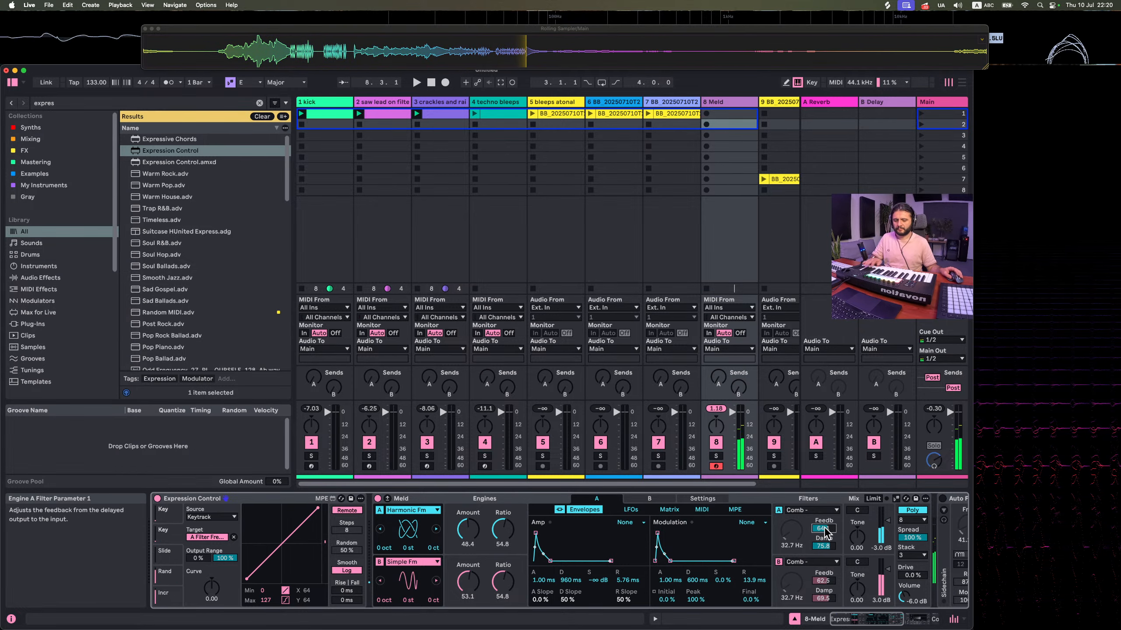
left_click_drag(823, 581, 818, 550)
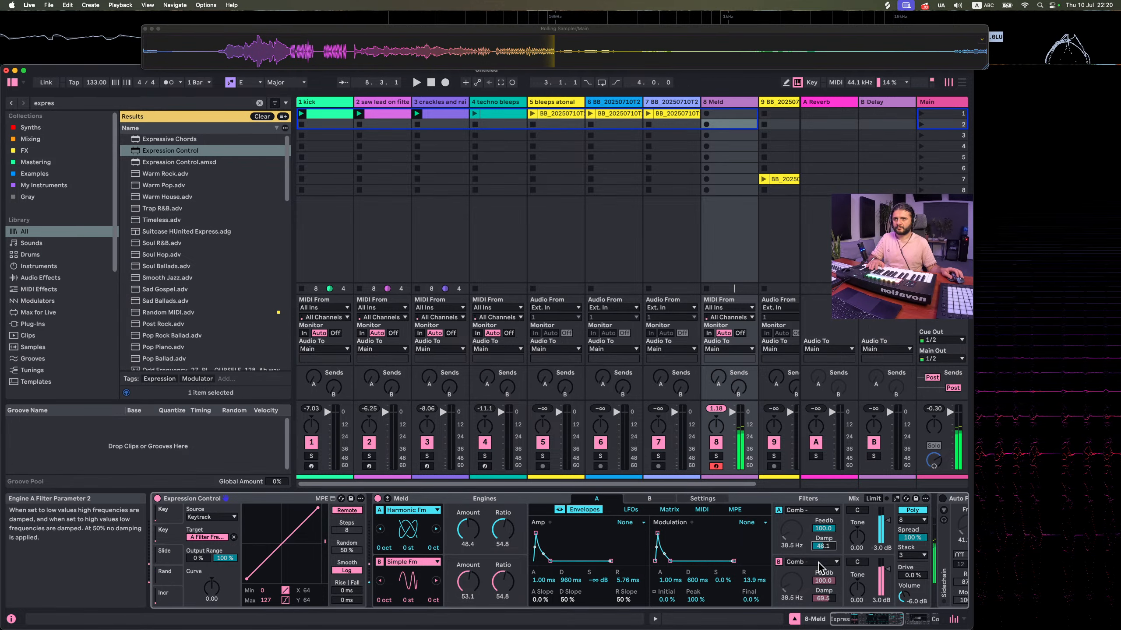
left_click_drag(823, 598, 823, 599)
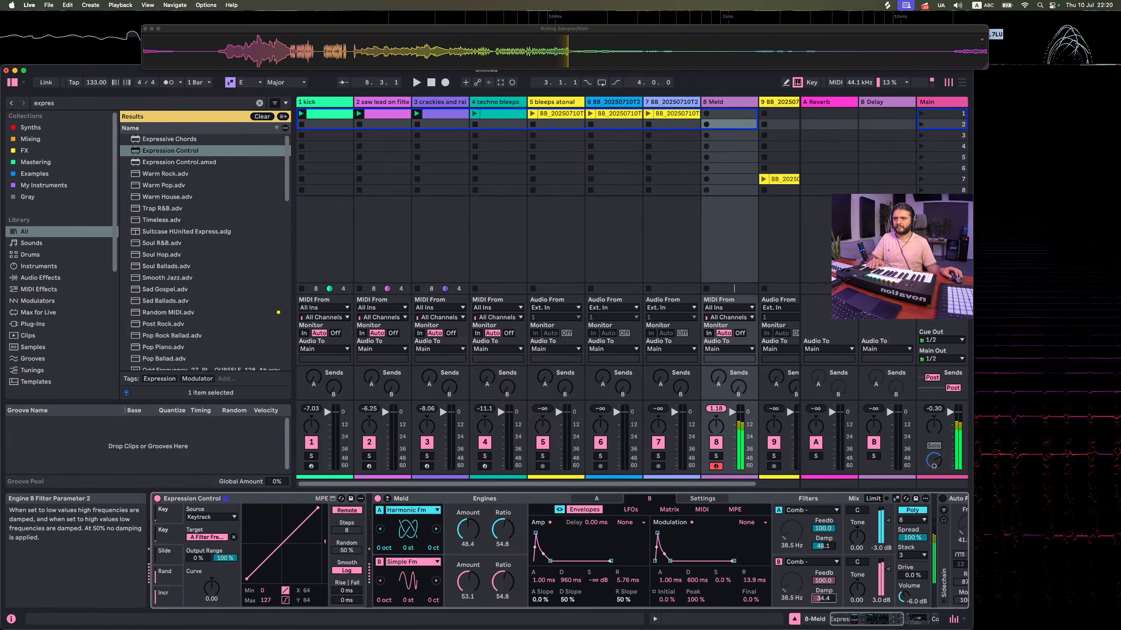
left_click_drag(822, 543, 822, 547)
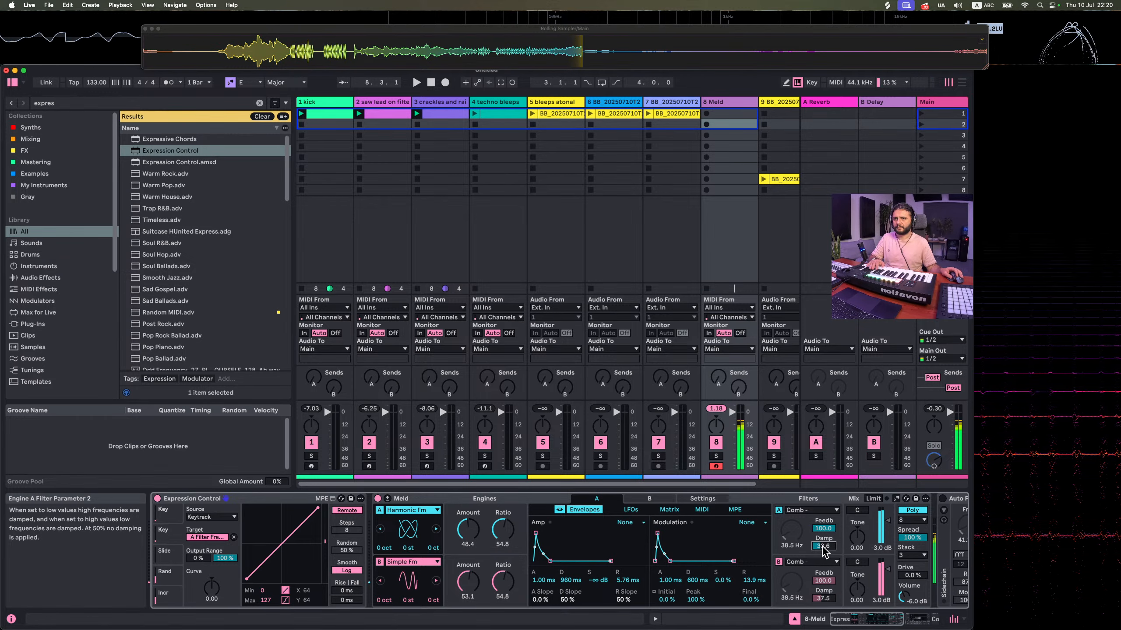
Change the Auto Filter type to Notch + LP at about 993 Hz, with LFO amount 26% and rate 0.48 Hz
scroll(821, 545, "right", 6)
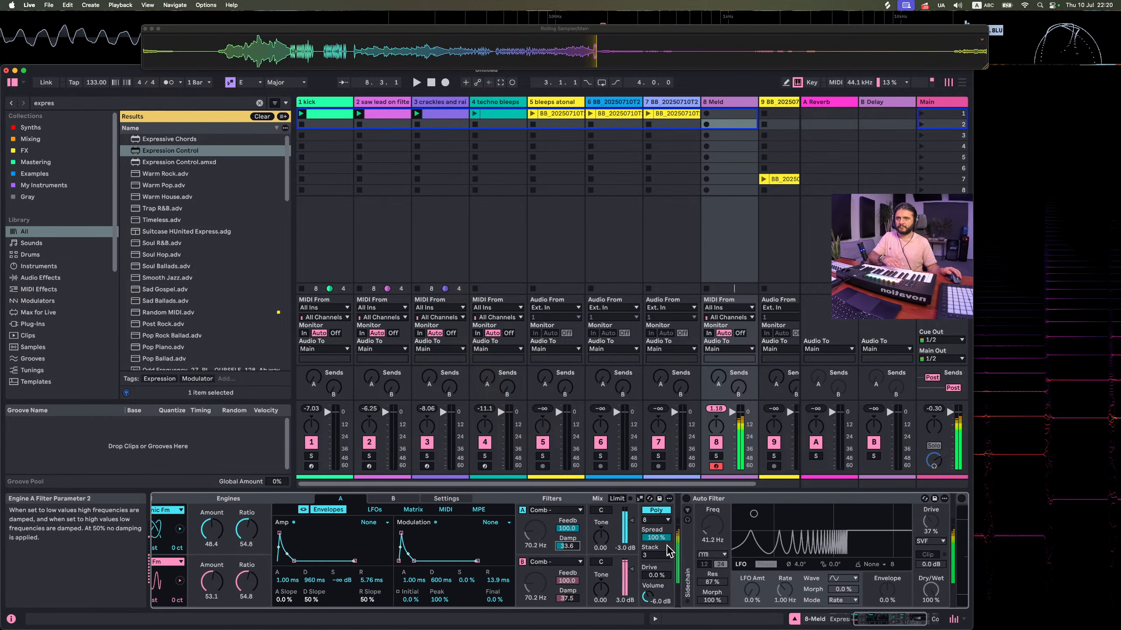
scroll(668, 552, "right", 3)
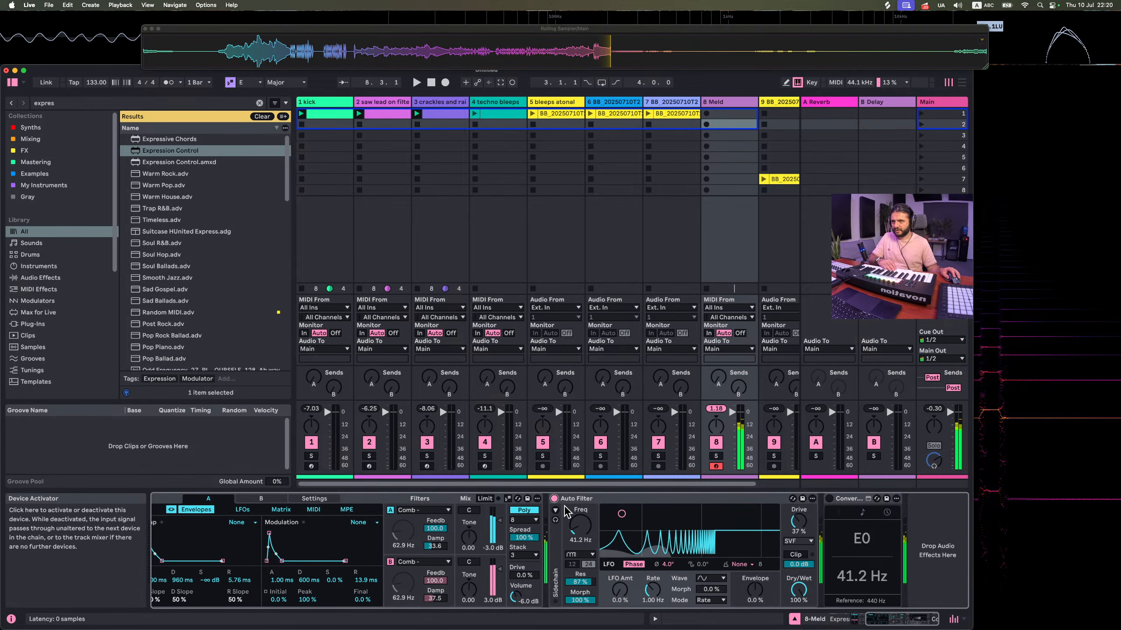
left_click(579, 555)
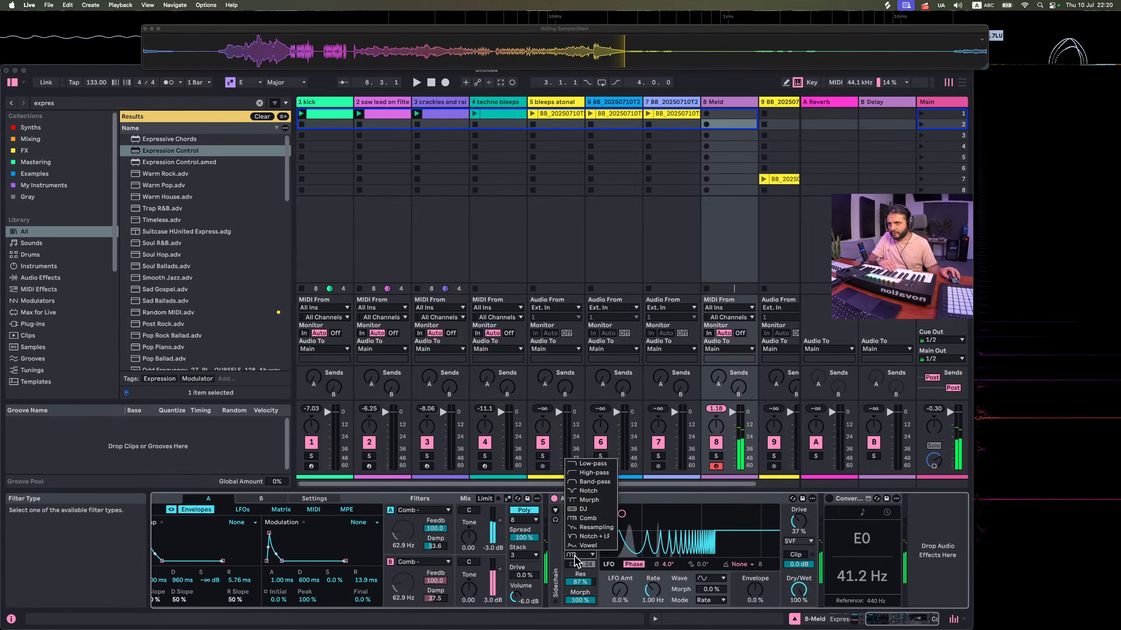
left_click(586, 546)
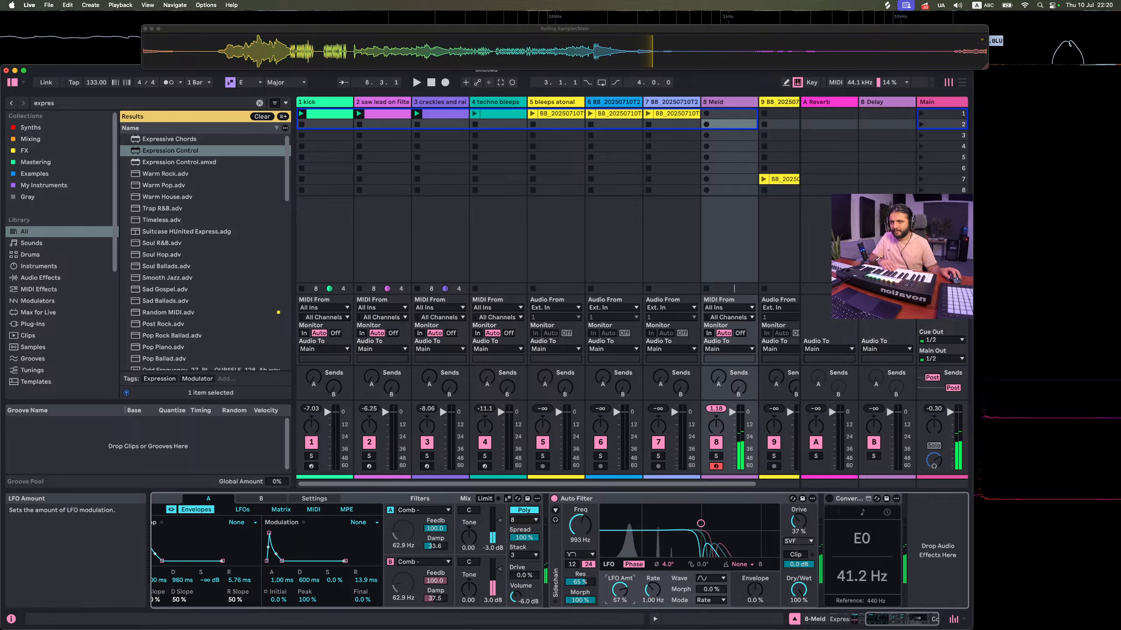
left_click_drag(652, 590, 652, 592)
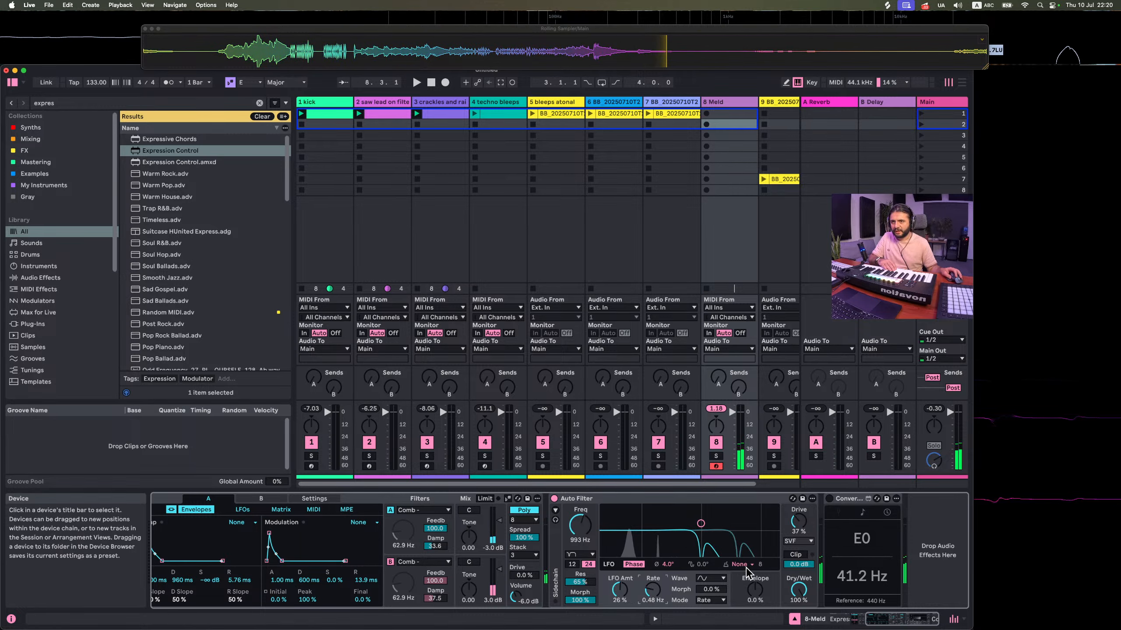
Set the Auto Filter's LFO quantization to Steps, its mode to Sixteenth and its phase to 180°, and reduce the drive to 0%
left_click(742, 565)
left_click(741, 584)
left_click(711, 600)
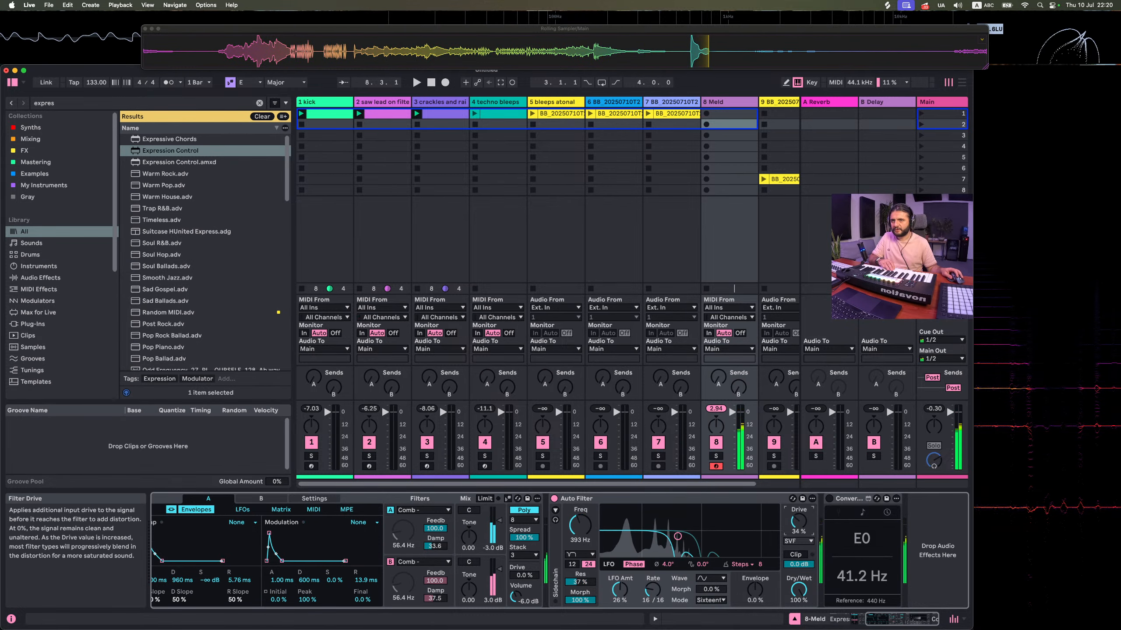
type("18")
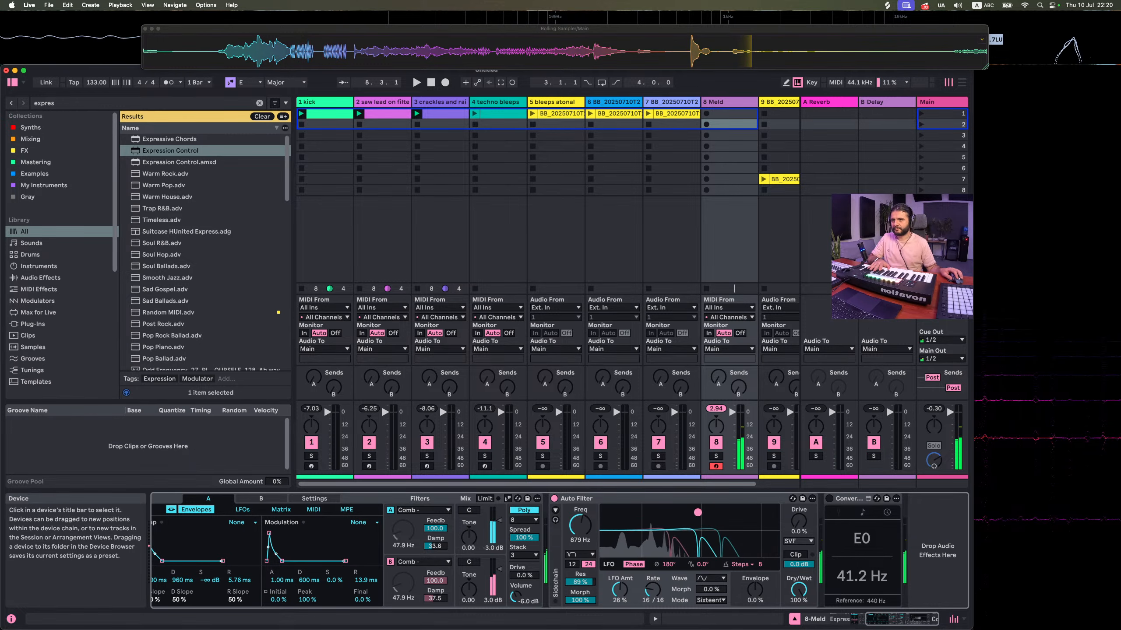
Set the Auto Filter's morph to 0% and raise its cutoff to about 7.72 kHz with 84% resonance
left_click_drag(579, 600, 580, 603)
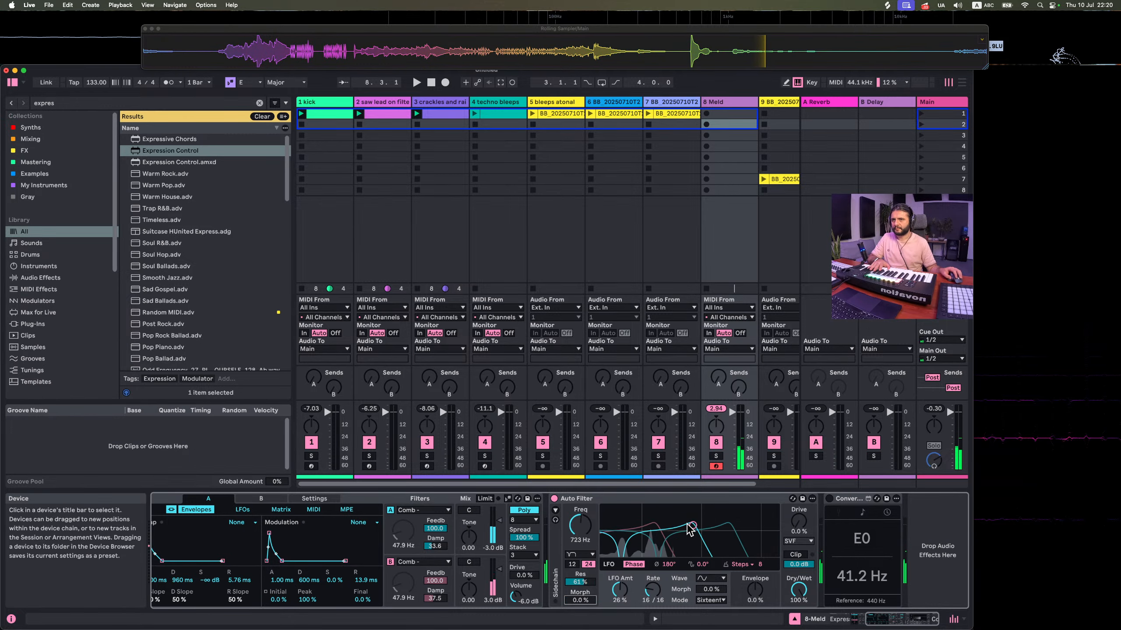
left_click_drag(693, 525, 743, 525)
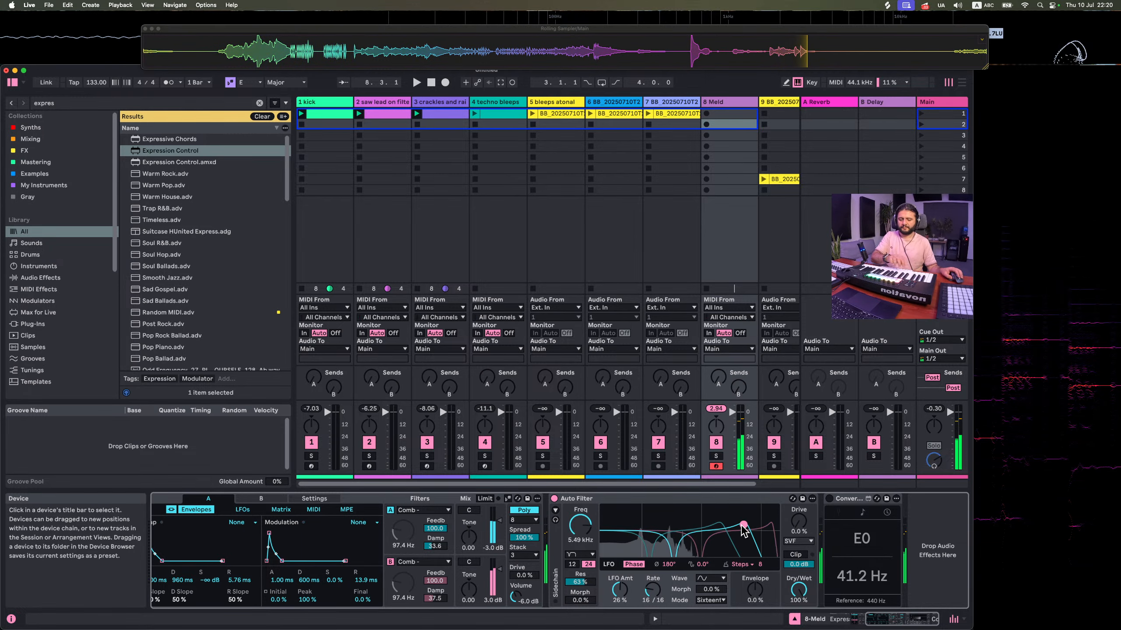
mouse_move(742, 525)
left_mouse_down()
mouse_move(688, 523)
mouse_move(751, 516)
left_mouse_up()
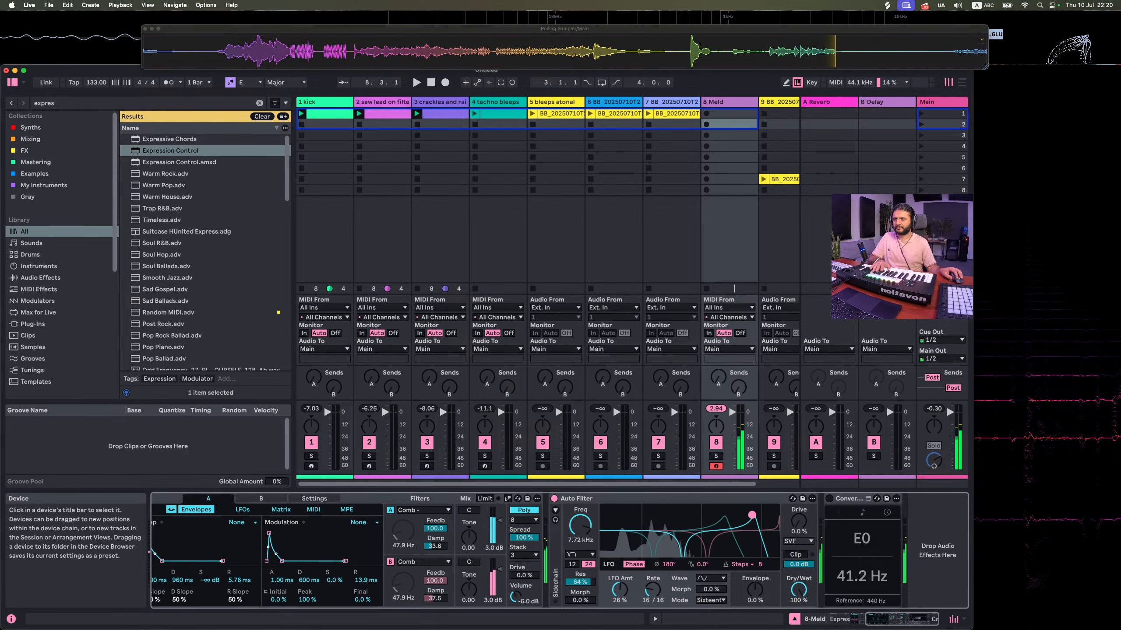
Raise Meld's comb filter damping to about 72.7 for engine A and 90.6 for engine B
scroll(567, 529, "left", 5)
left_click_drag(562, 601, 563, 557)
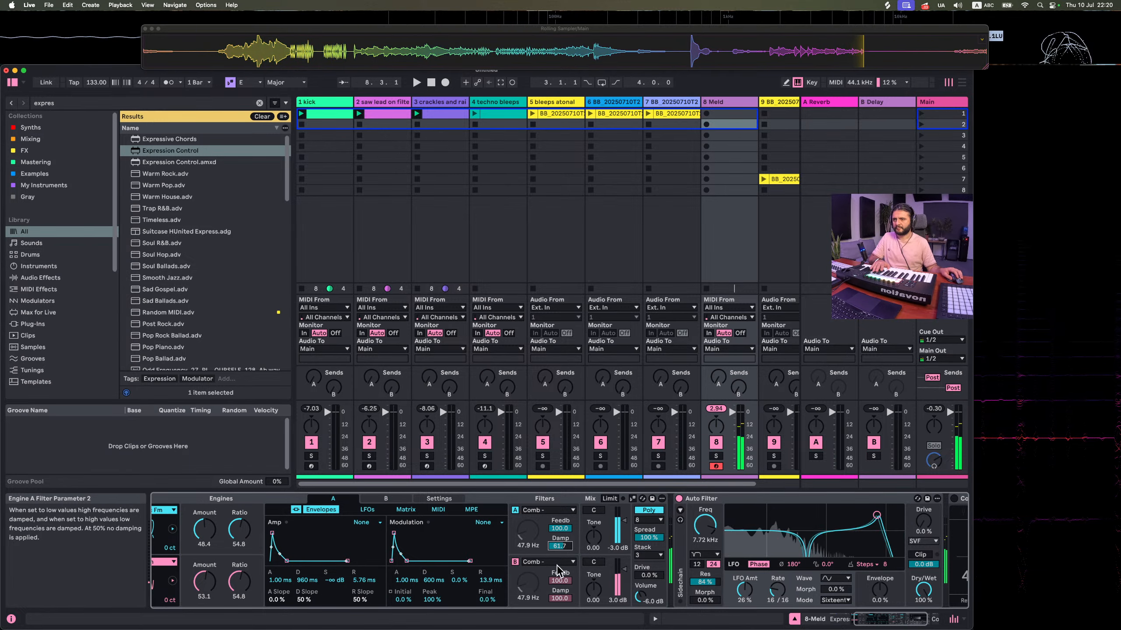
left_click(560, 547)
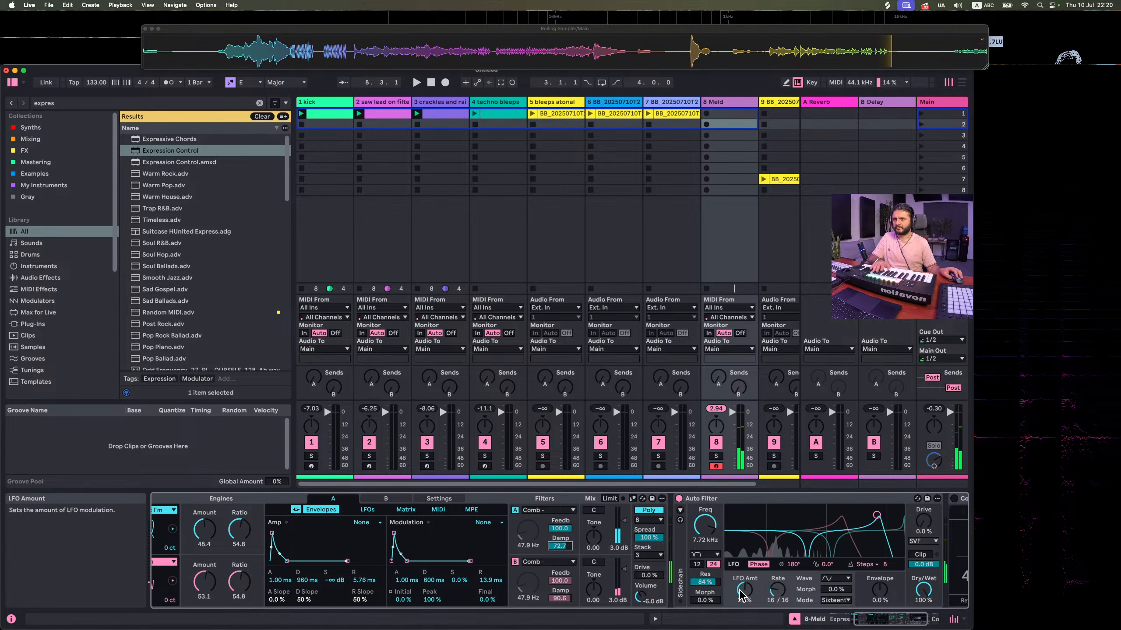
Lower the Auto Filter's LFO amount to 4.3% and cutoff to about 2.39 kHz, and change the LFO's quantization to S&H 1/16 and its waveform
left_click_drag(744, 590, 744, 608)
left_click_drag(877, 516, 847, 539)
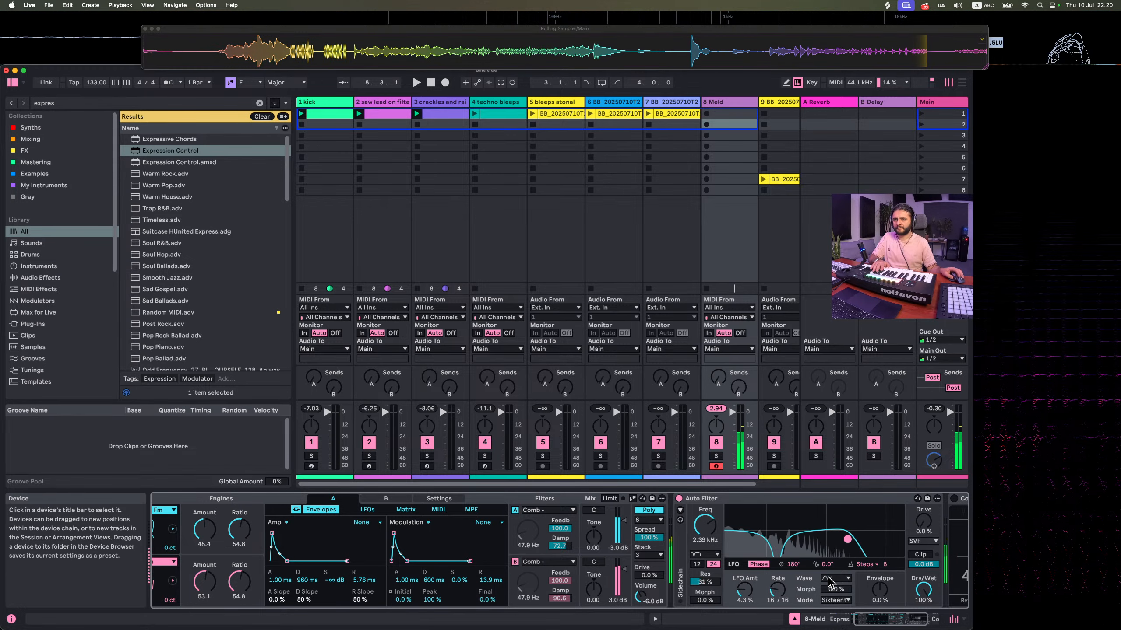
left_click(873, 565)
left_click(863, 592)
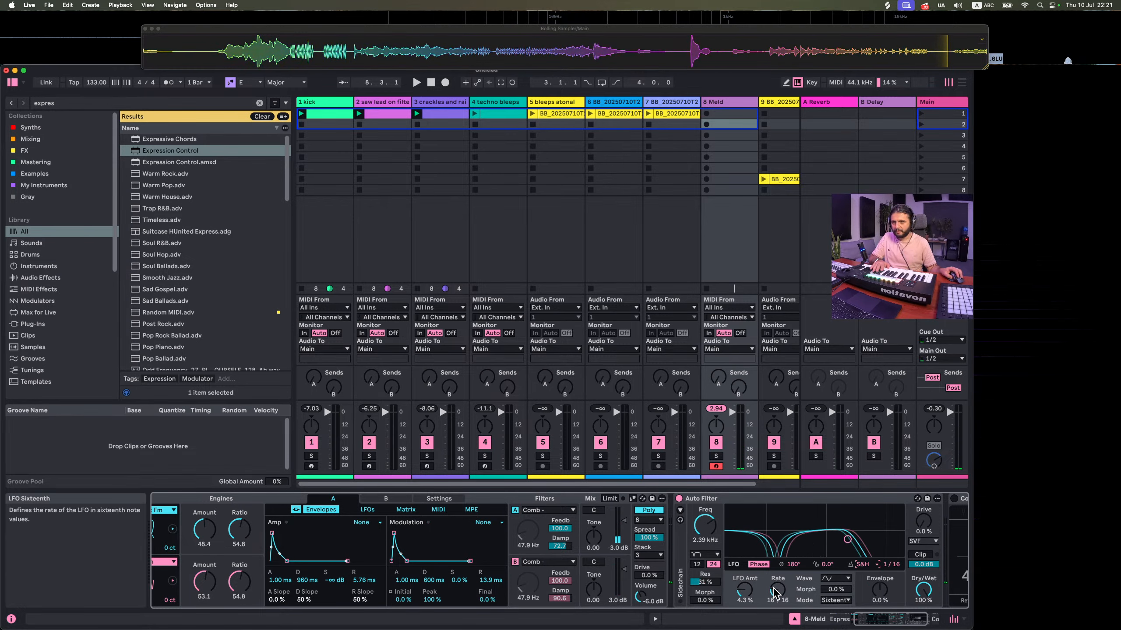
left_click(835, 579)
left_click(853, 532)
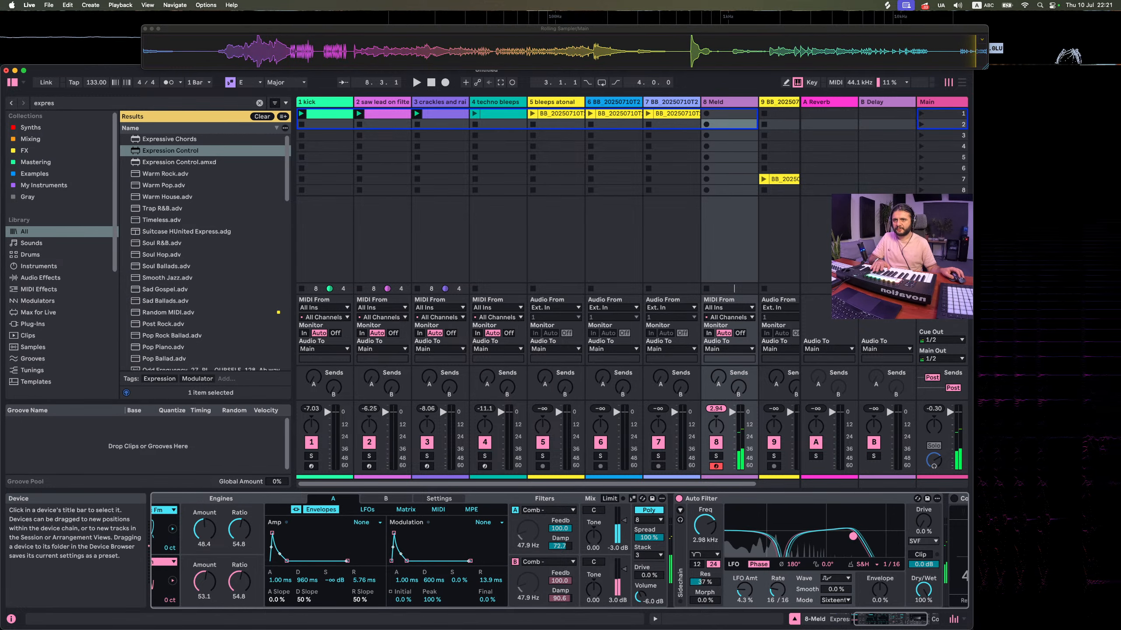
Set the Auto Filter's LFO amount to 92%, rate to 1/16 and cutoff to about 331 Hz, and comb damping to 53.9 (A) and 52.3 (B)
left_click_drag(744, 589, 744, 550)
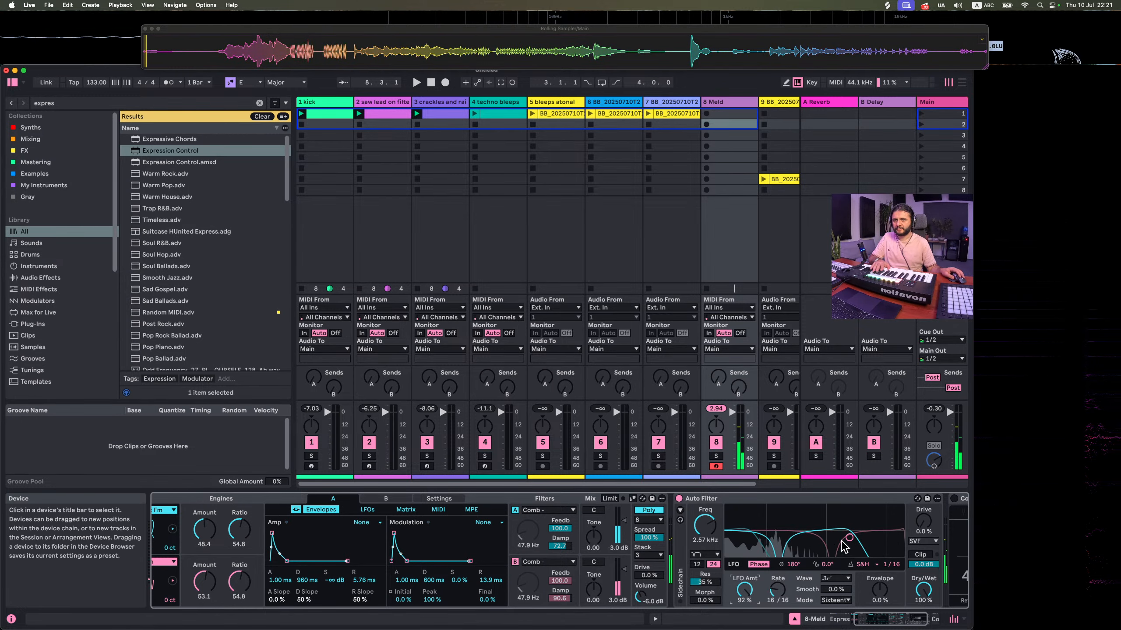
left_click_drag(849, 538, 824, 545)
left_click_drag(776, 589, 777, 611)
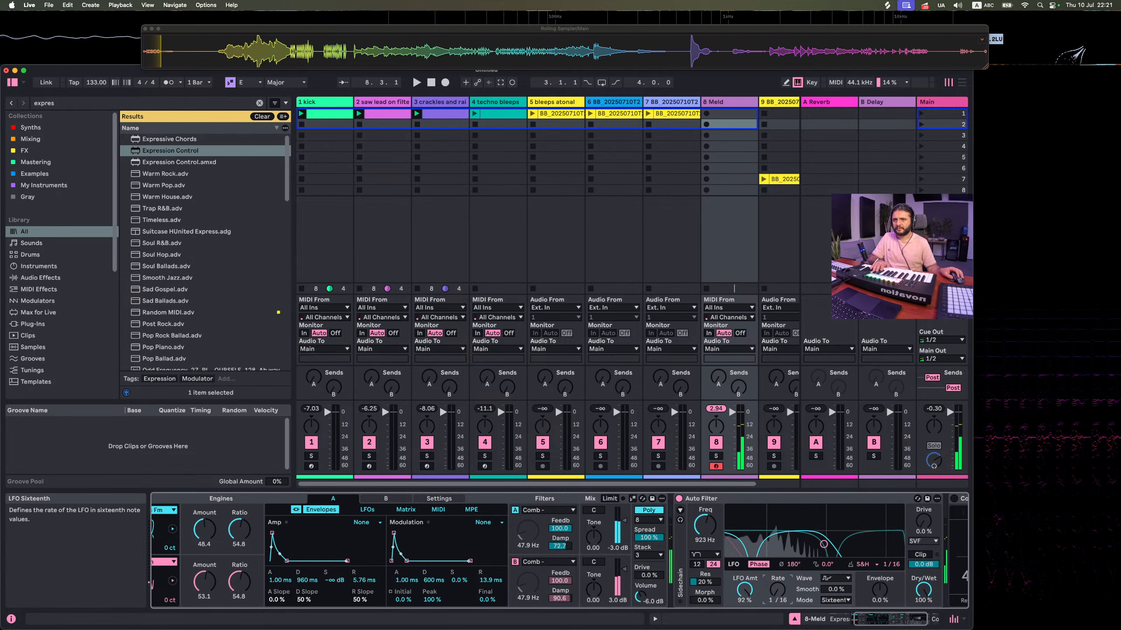
left_click_drag(824, 545, 843, 515)
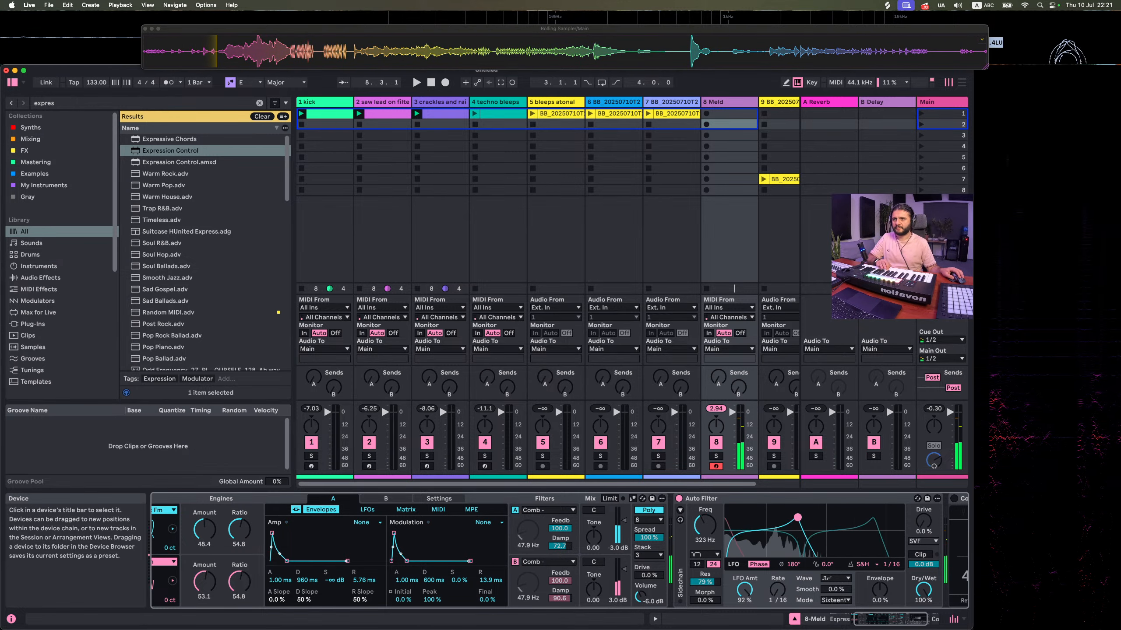
left_click(560, 598)
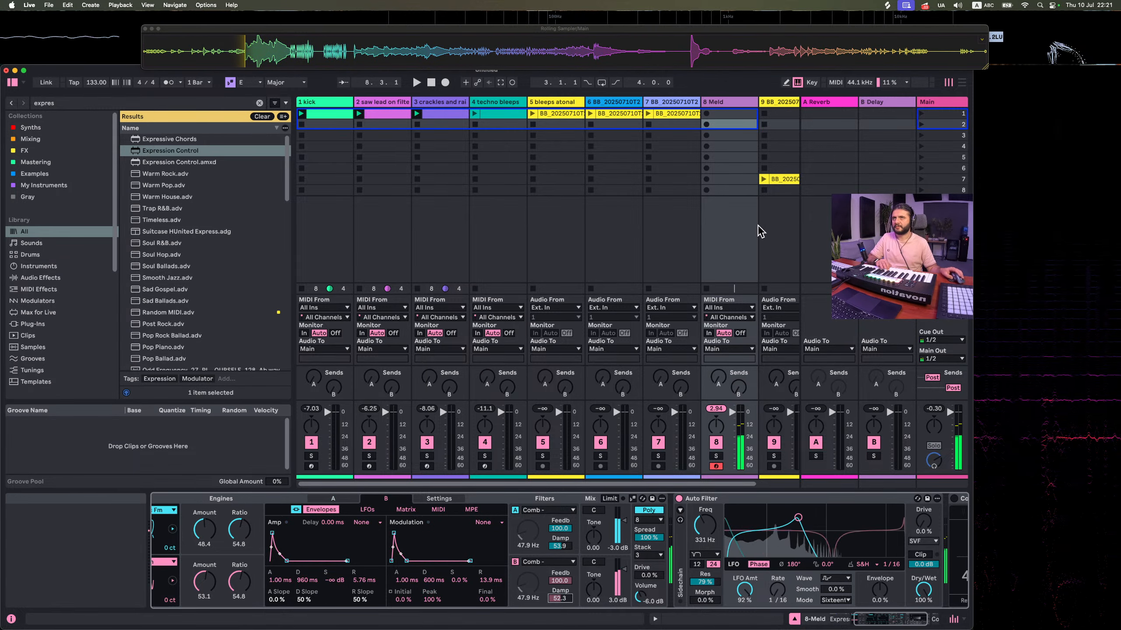
Create an empty one-bar MIDI clip in the first slot of the Meld track
double_click(726, 116)
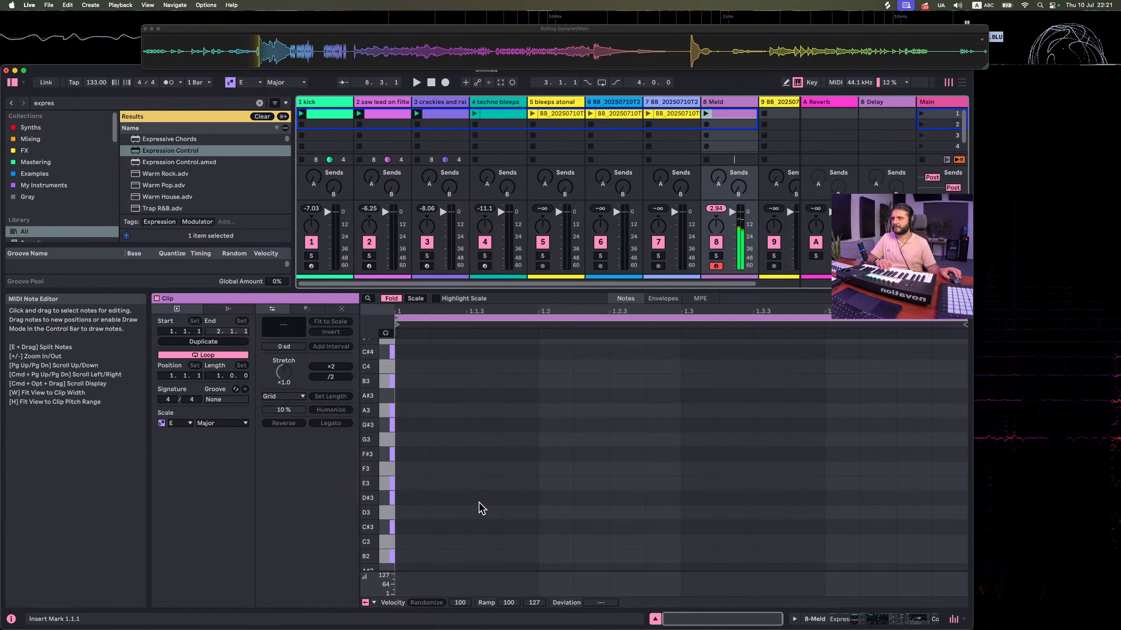
scroll(483, 524, "down", 2)
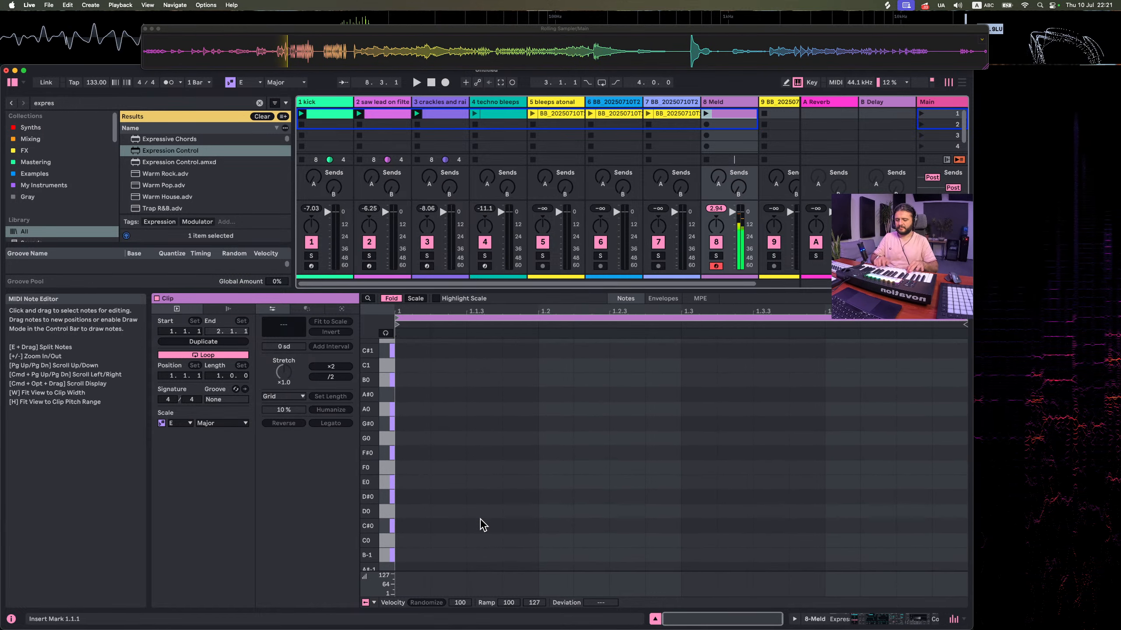
scroll(440, 532, "down", 1)
scroll(440, 531, "up", 12)
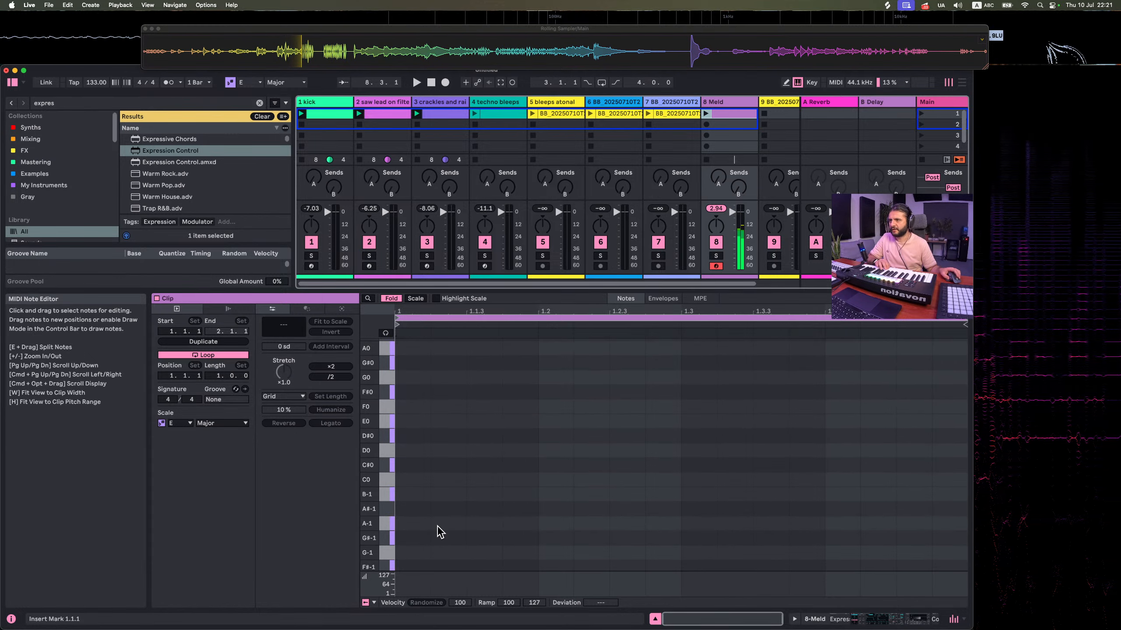
scroll(440, 531, "down", 7)
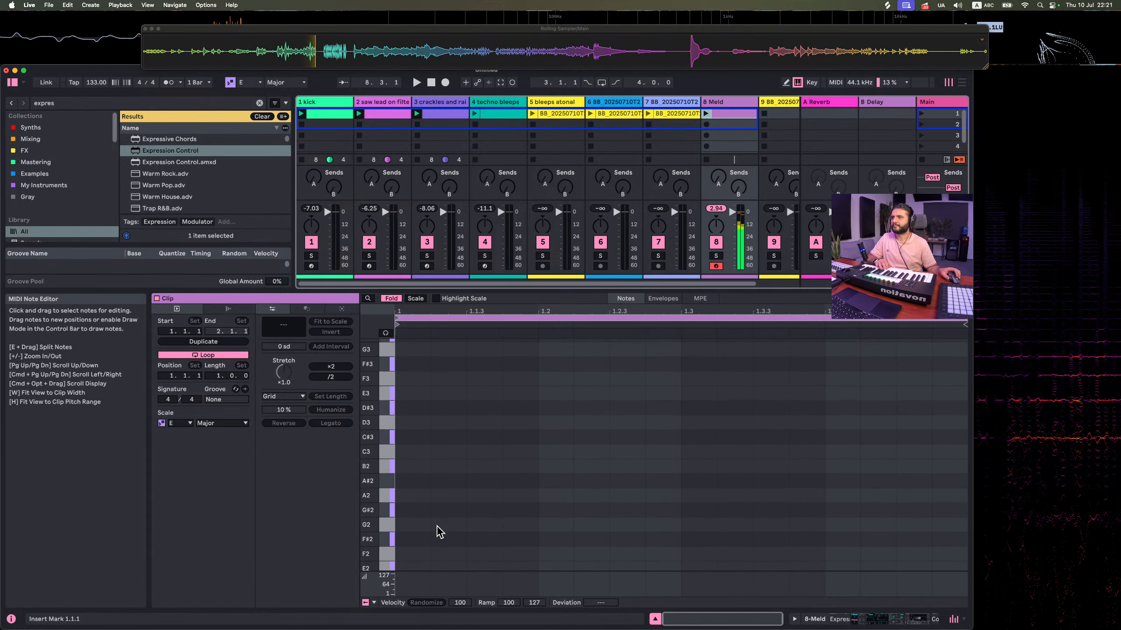
scroll(439, 545, "down", 4)
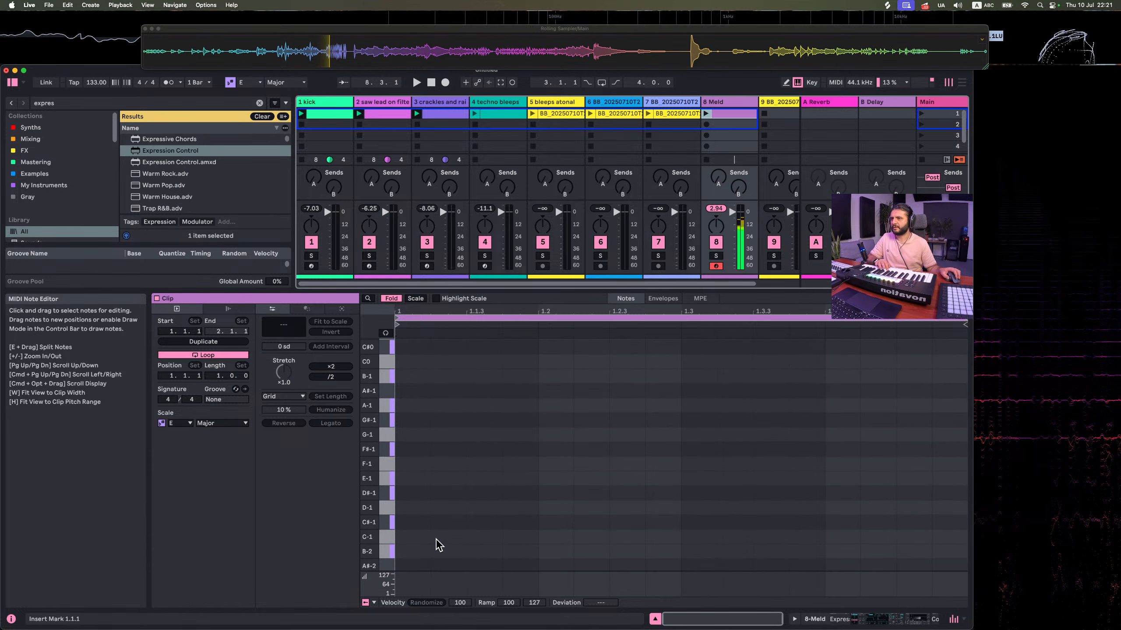
Add a sixteenth-long E-1 note to the Meld clip and place it on the fourth sixteenth of beat one
double_click(414, 477)
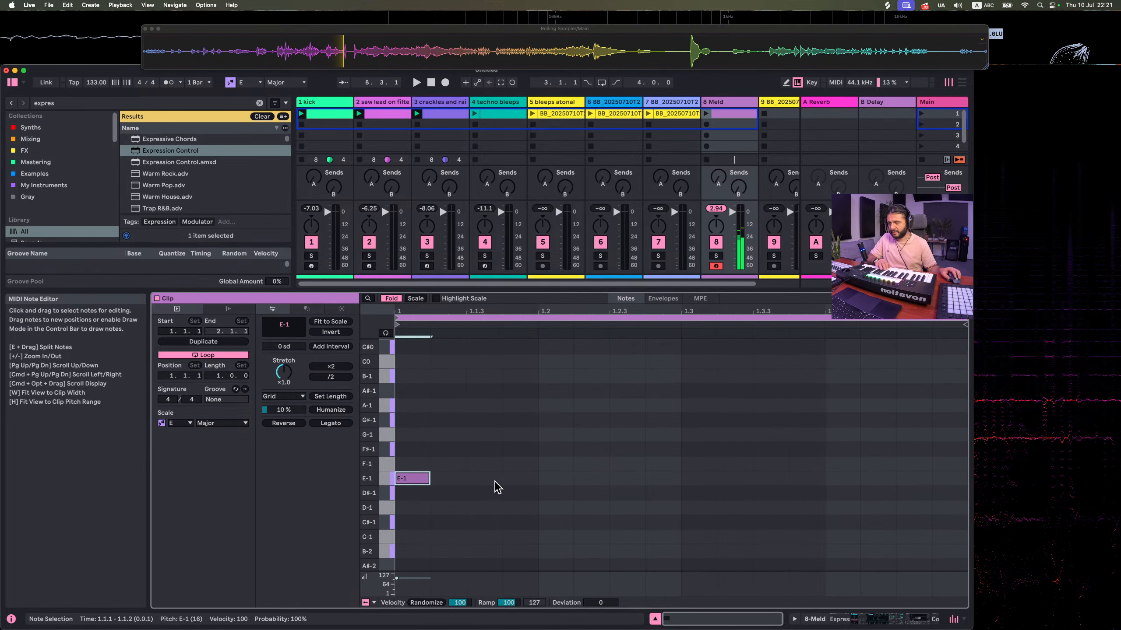
left_click_drag(424, 482, 527, 486)
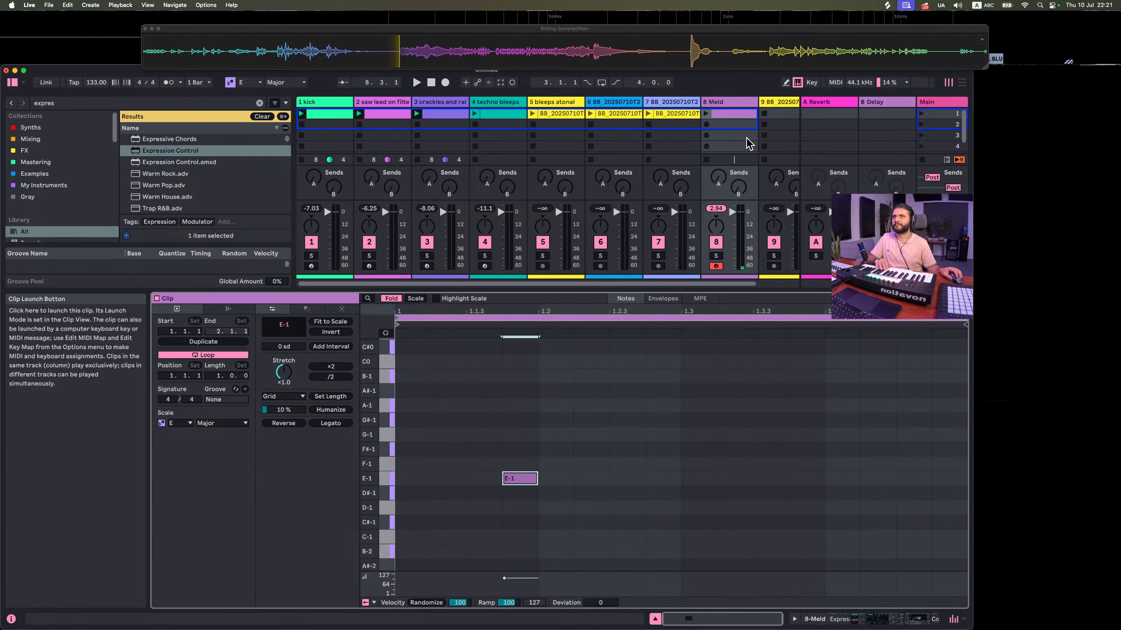
Stop all clips, and launch the saw lead, kick and Meld clips in the first scene
left_click(946, 160)
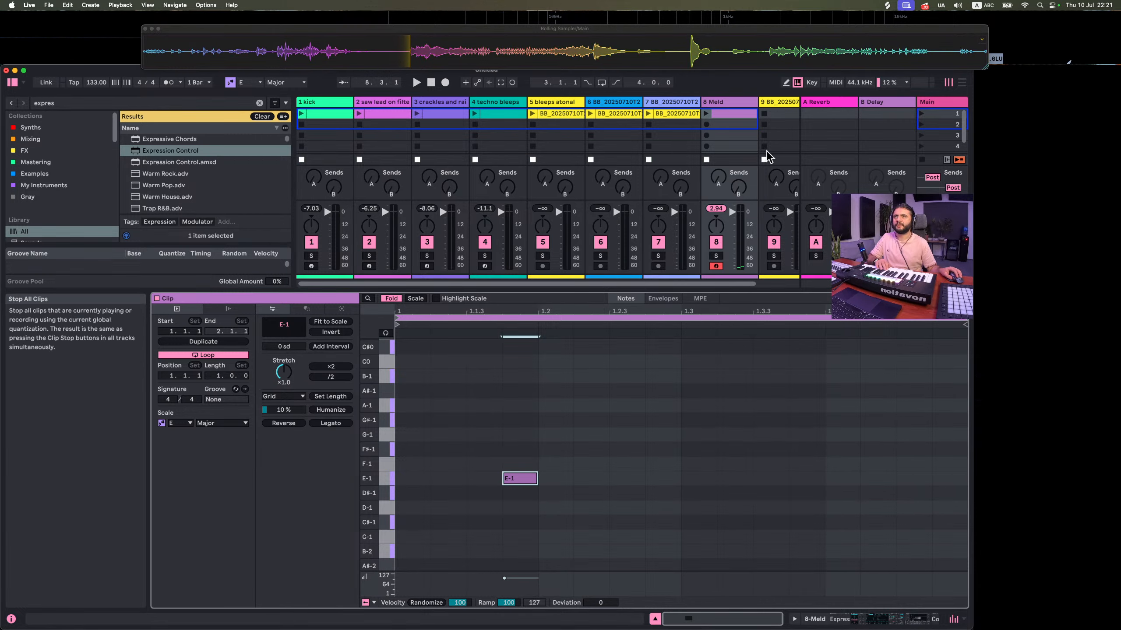
left_click(358, 114)
left_click(312, 116)
left_click(706, 115)
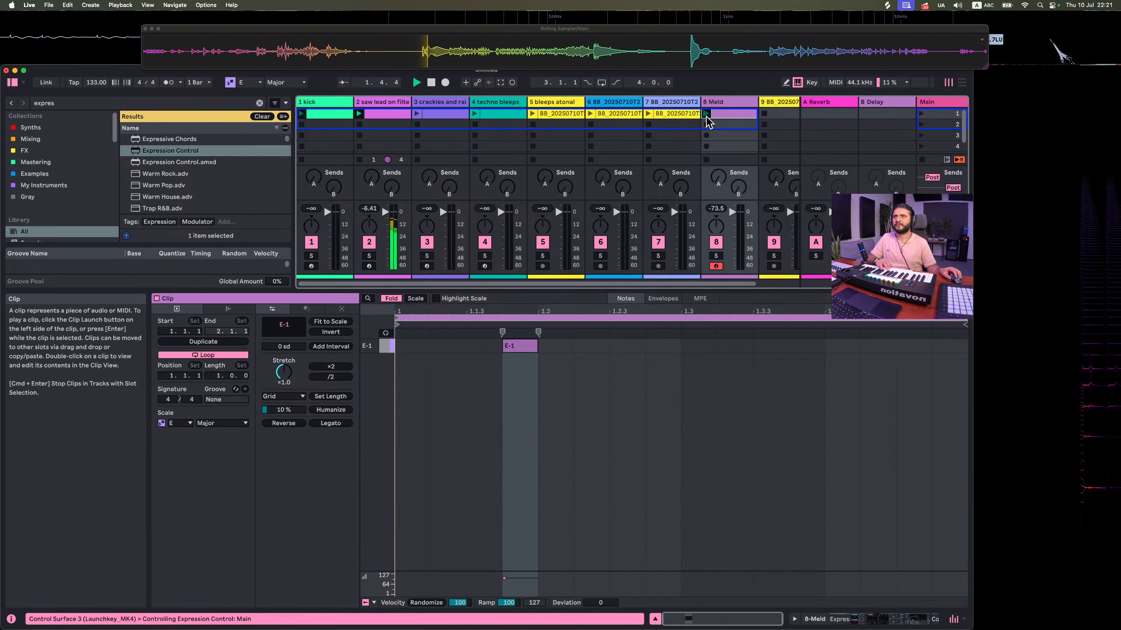
On the Meld track's Auto Filter, set cutoff to about 413 Hz, resonance 95% and drive 12%, and enable Clip at -7.8 dB
left_click(733, 103)
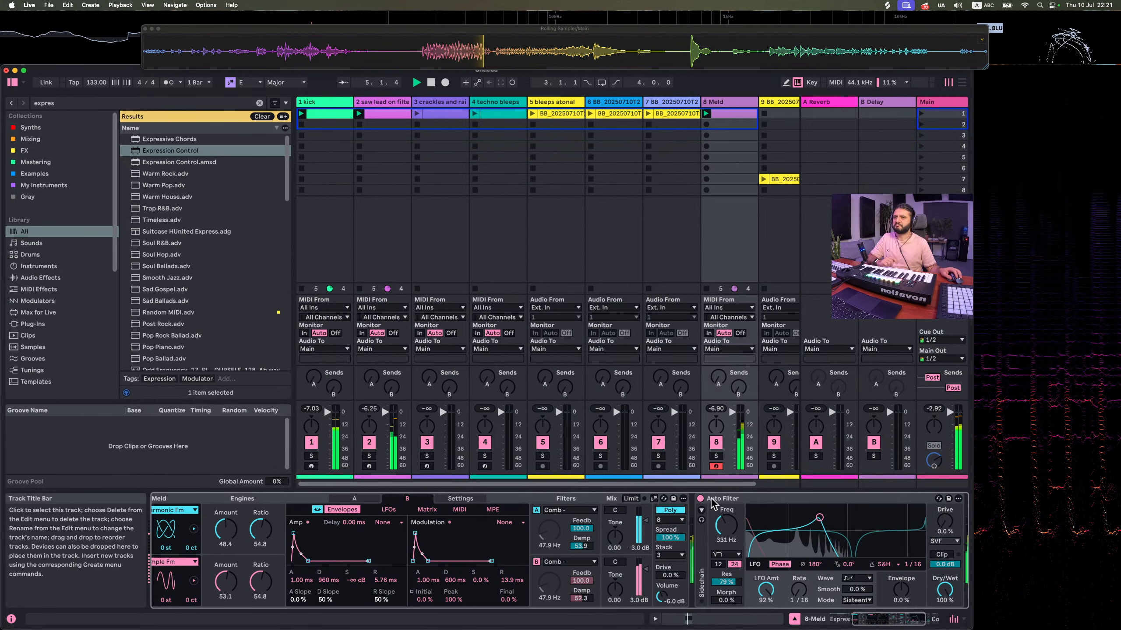
left_click_drag(819, 517, 825, 511)
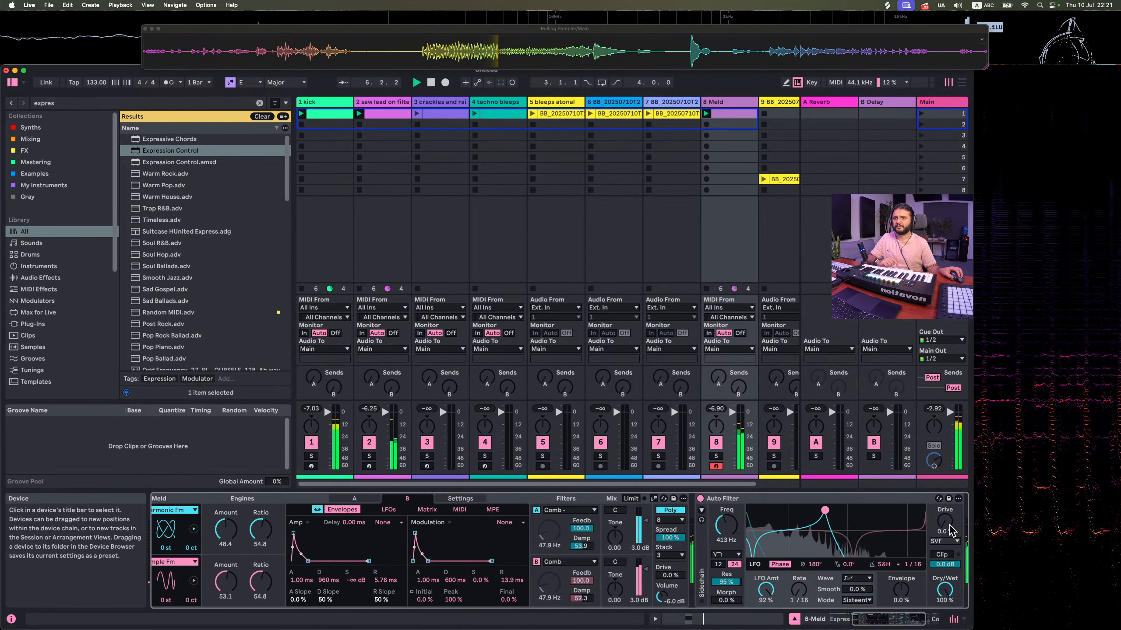
left_click_drag(945, 522, 944, 512)
left_click(941, 555)
left_click_drag(944, 565, 945, 573)
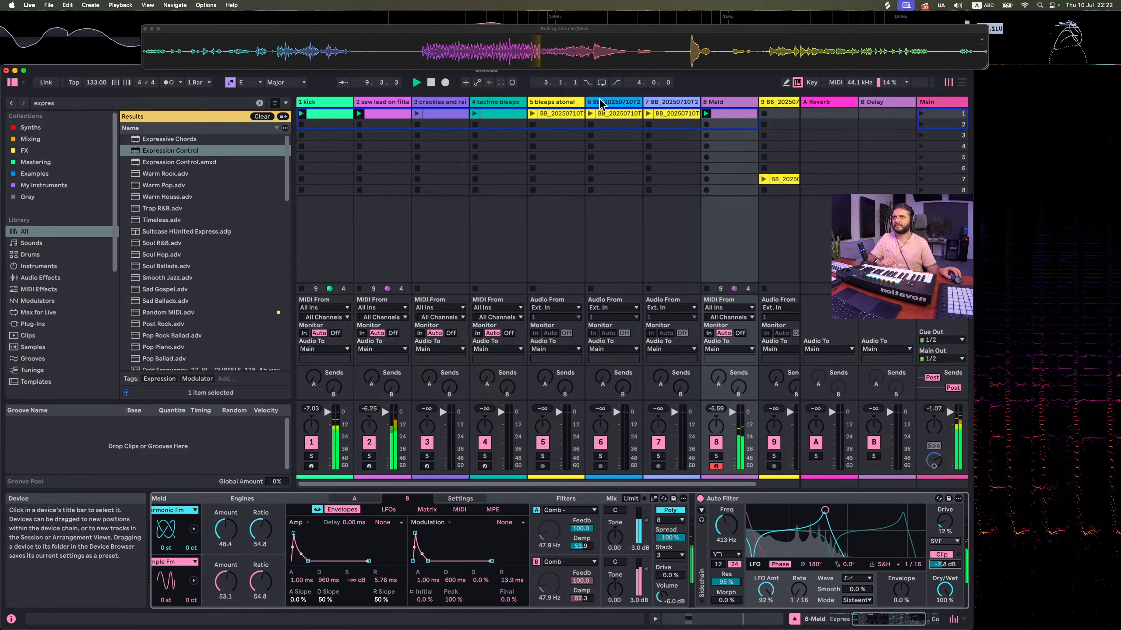
Audition the track 7 audio clip with the loop, stop it, and launch the track 6 audio clip in its place
left_click(649, 114)
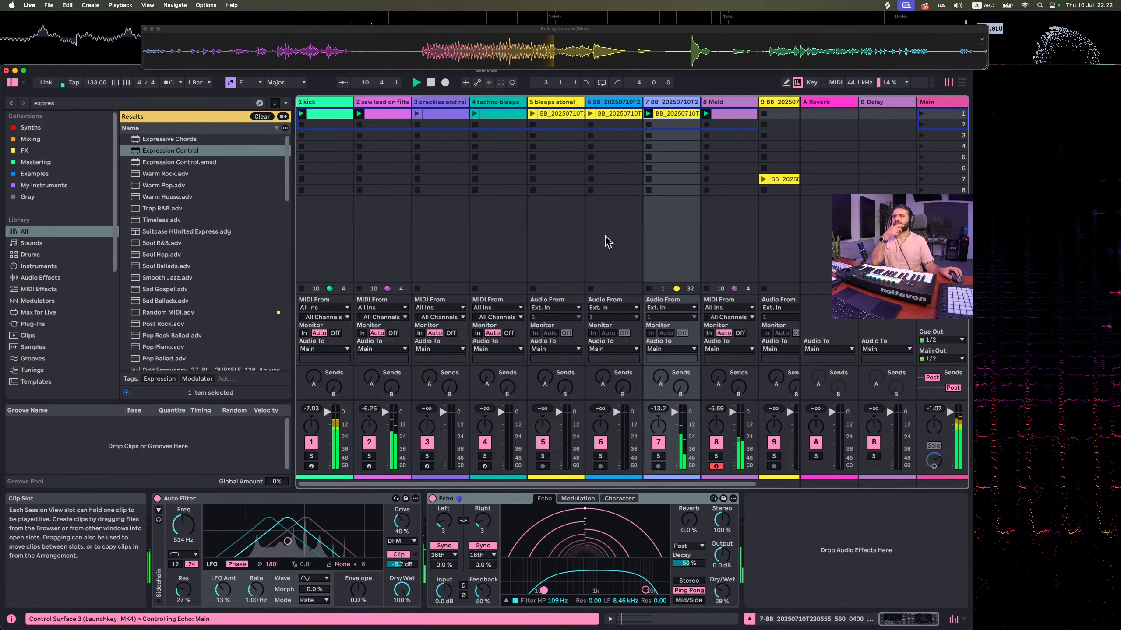
scroll(462, 258, "right", 2)
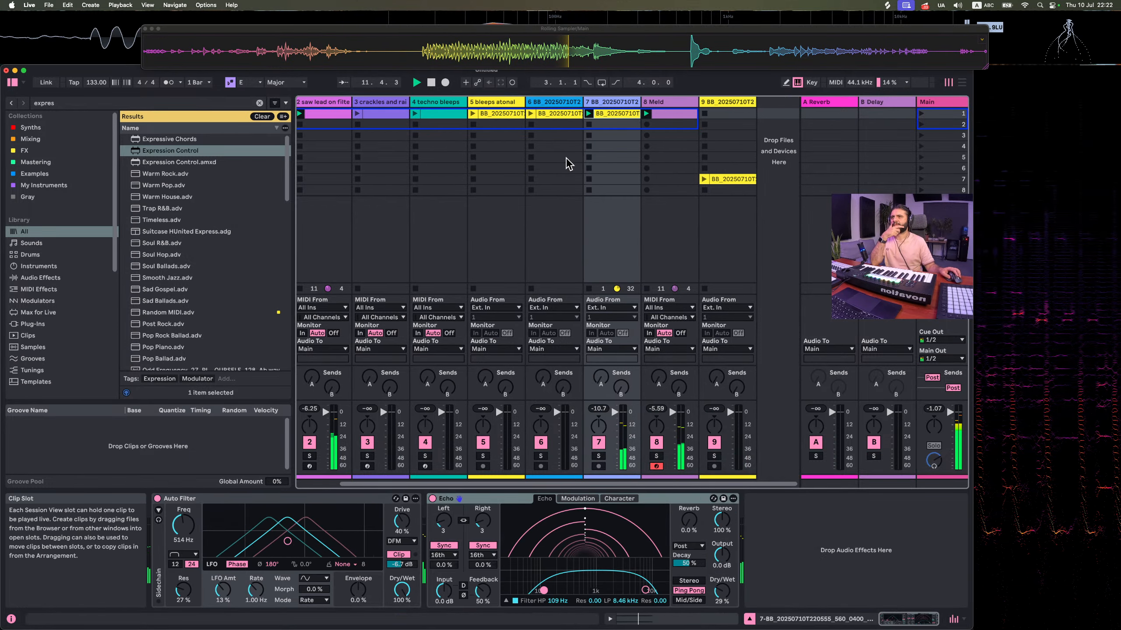
left_click(588, 125)
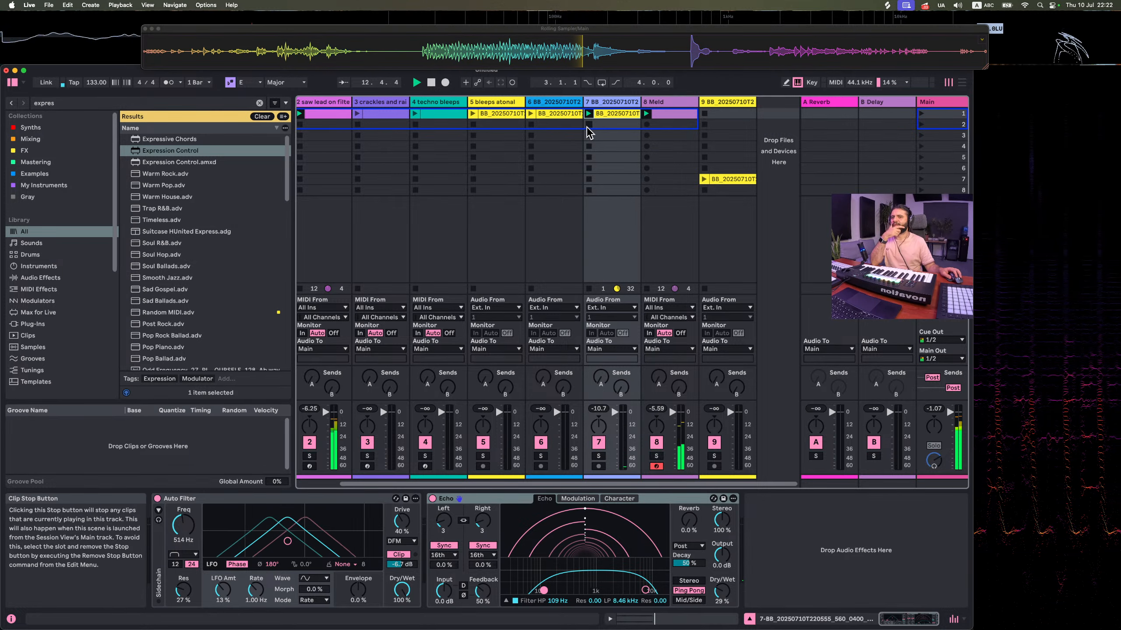
left_click(554, 116)
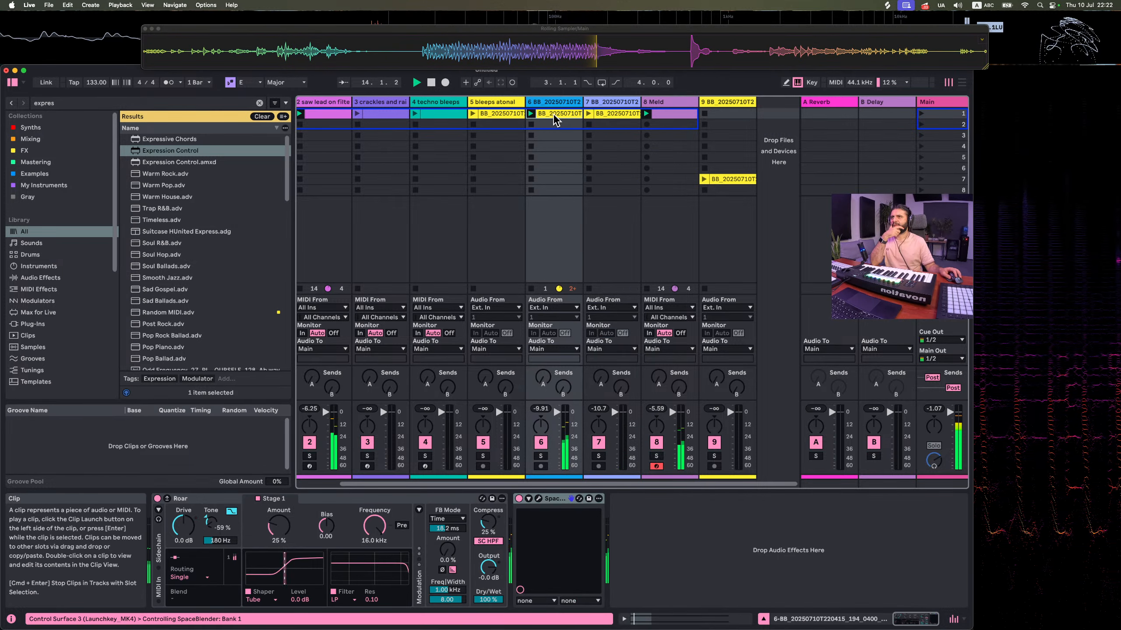
scroll(542, 243, "left", 2)
scroll(542, 243, "right", 2)
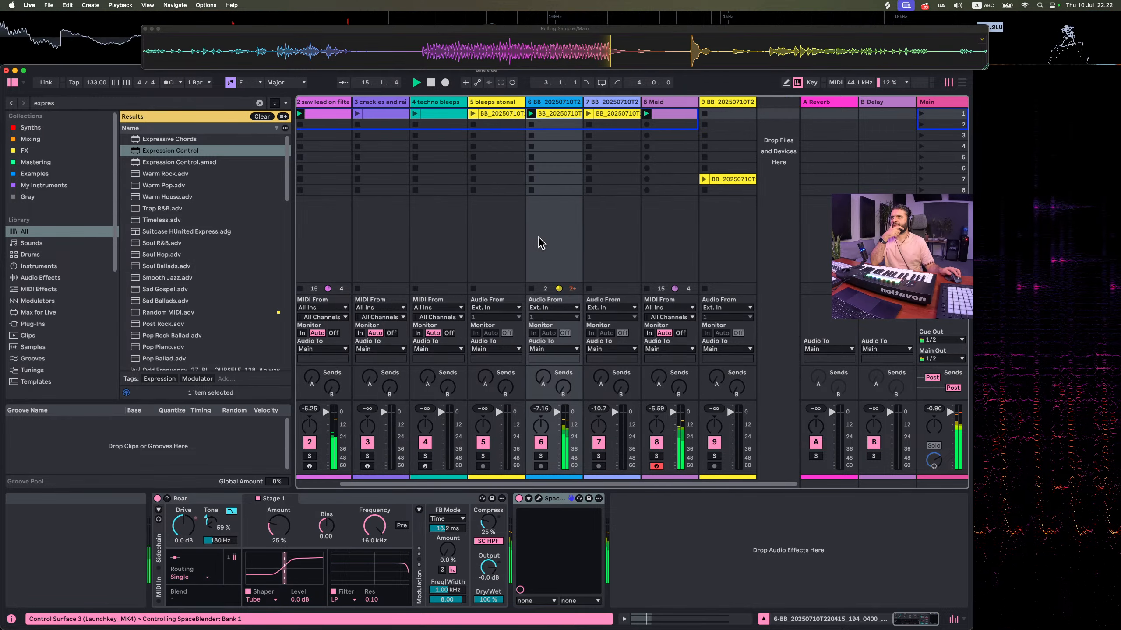
scroll(542, 243, "left", 2)
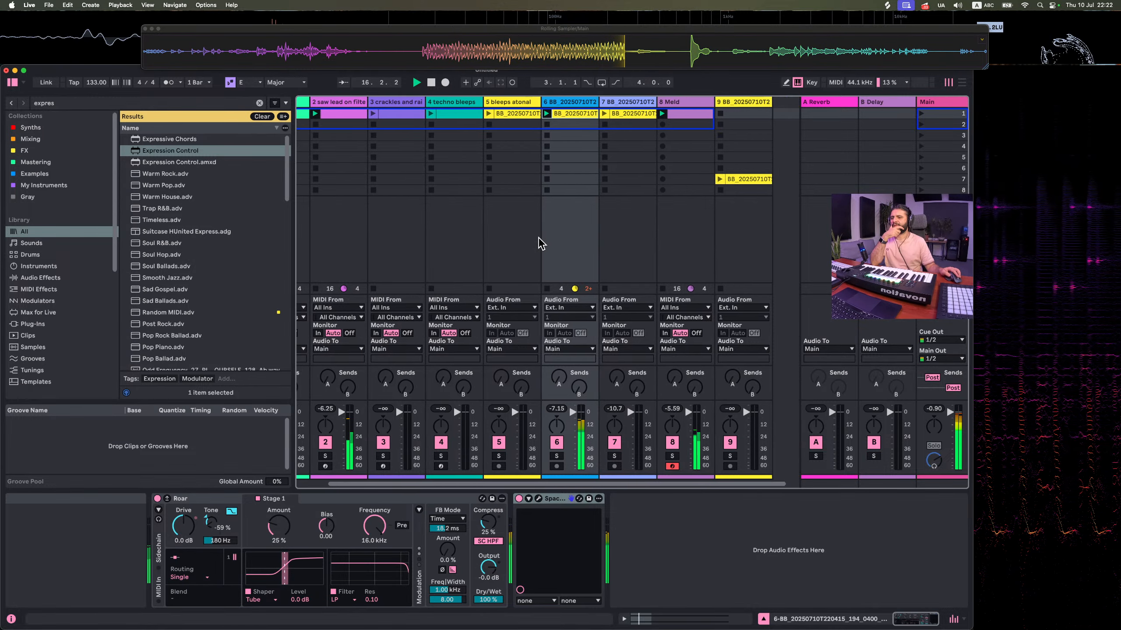
scroll(542, 243, "right", 2)
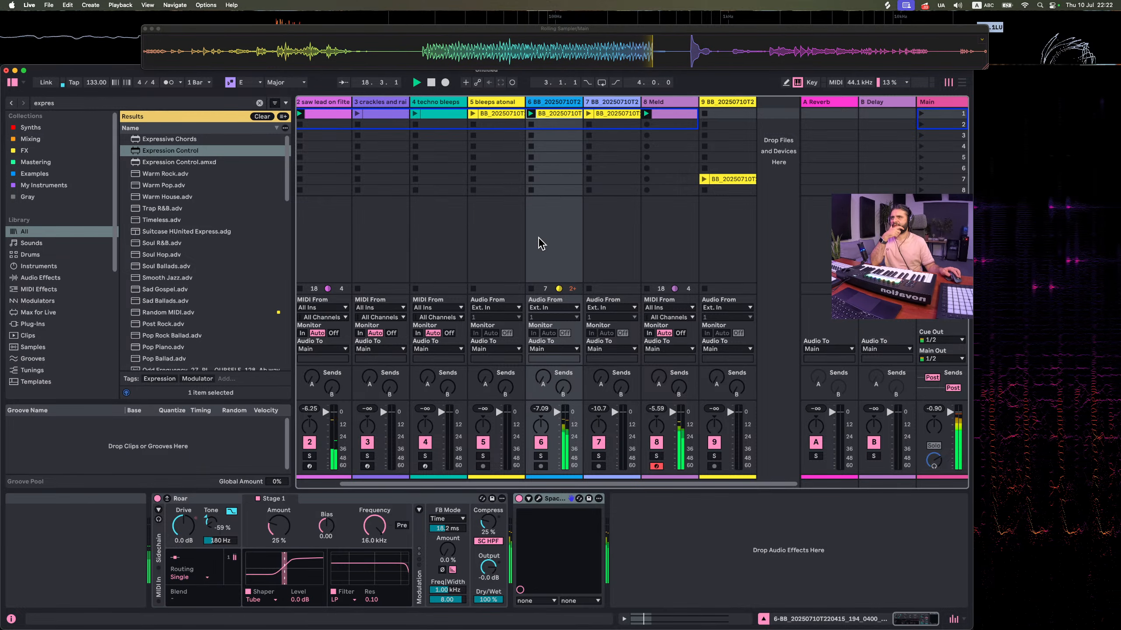
Select the Meld track and toggle its solo on and off to compare it with the full loop
left_click(664, 103)
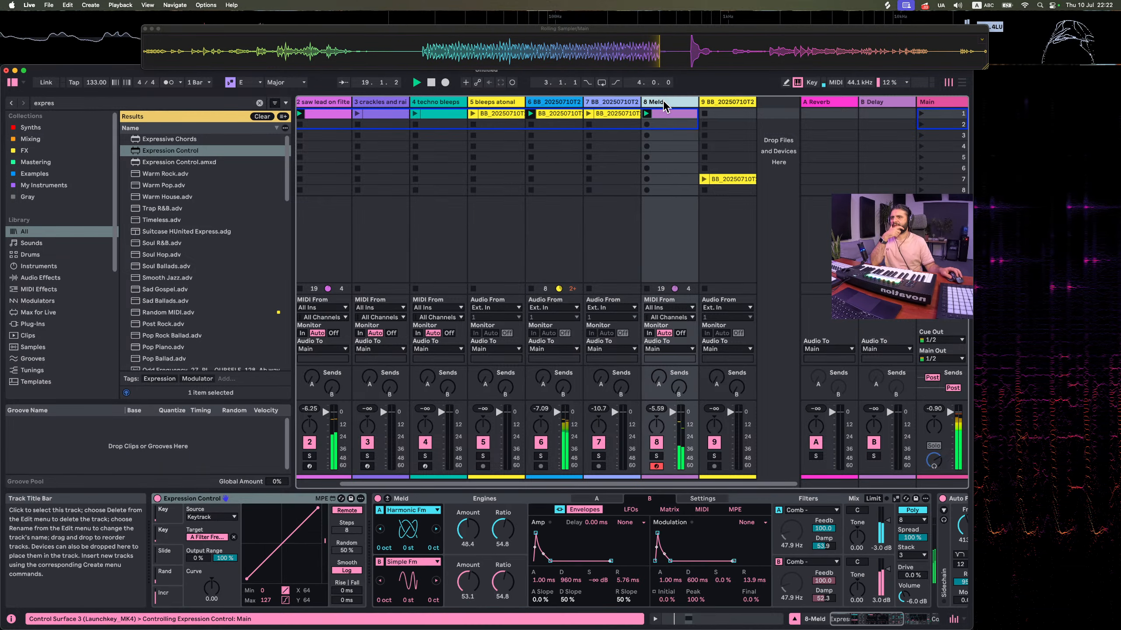
left_click(657, 456)
left_click(657, 456)
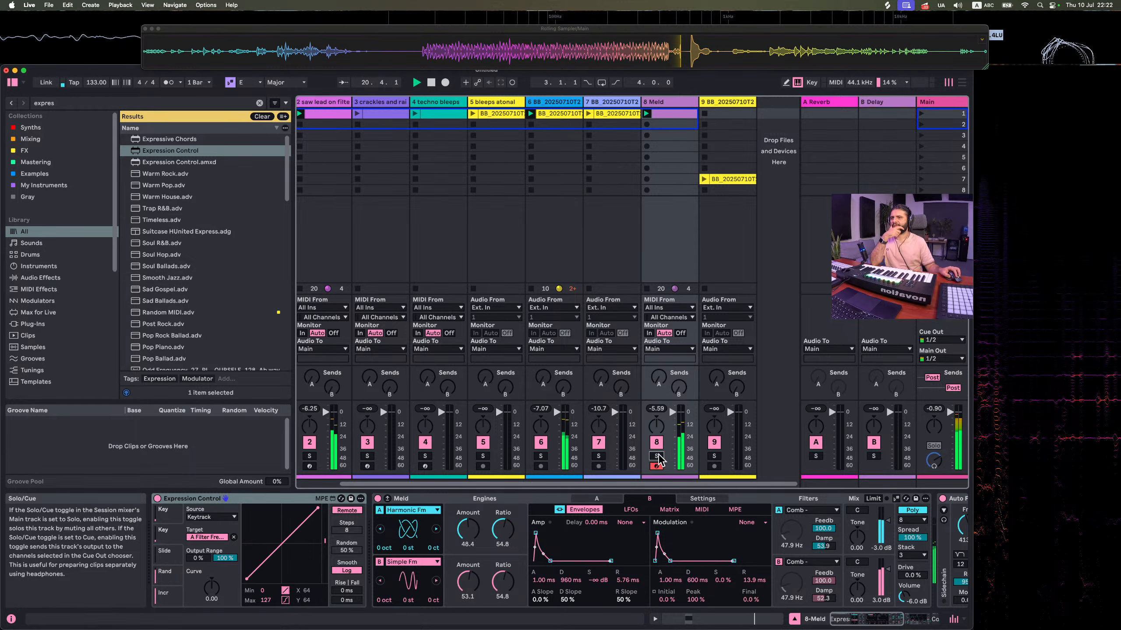
Insert a new MIDI track after the Meld track and move it directly after the kick track
scroll(694, 490, "left", 2)
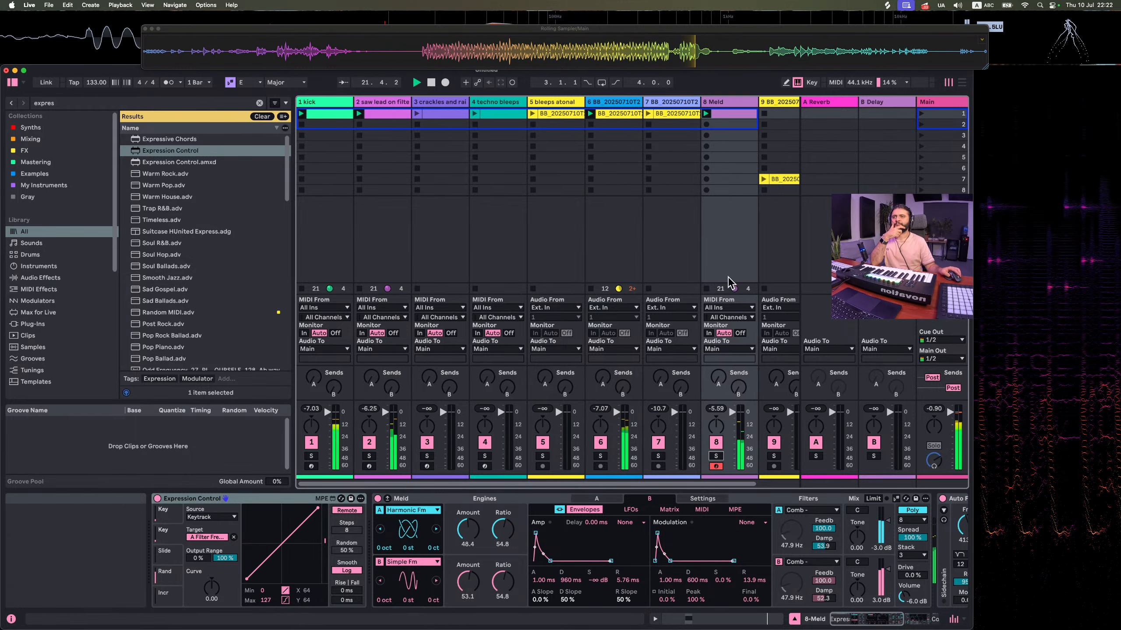
right_click(712, 105)
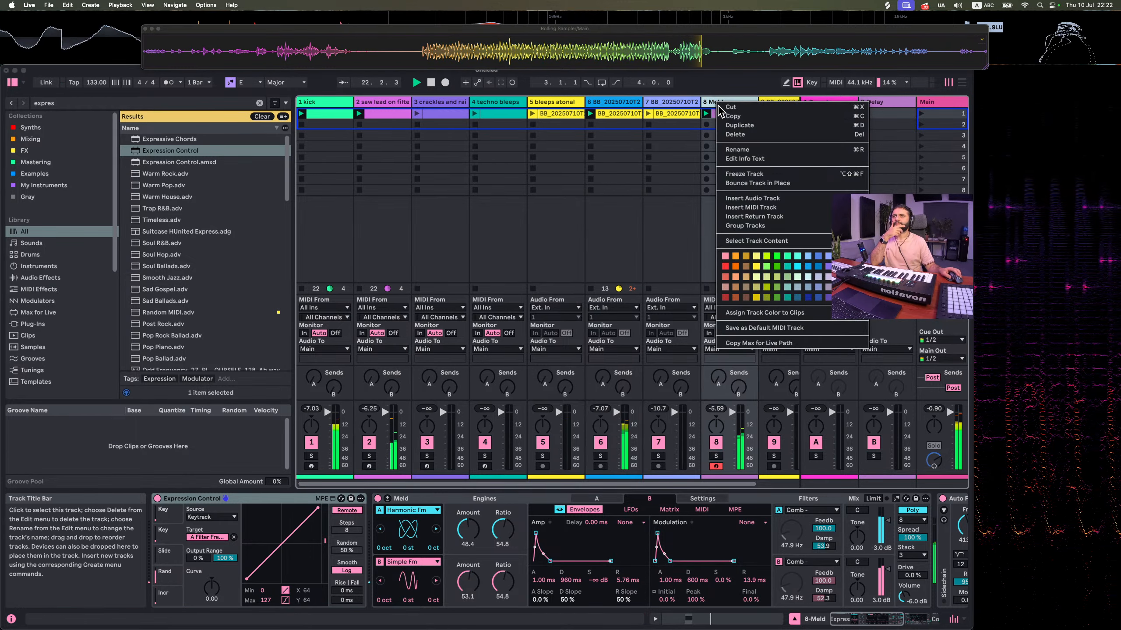
left_click(750, 207)
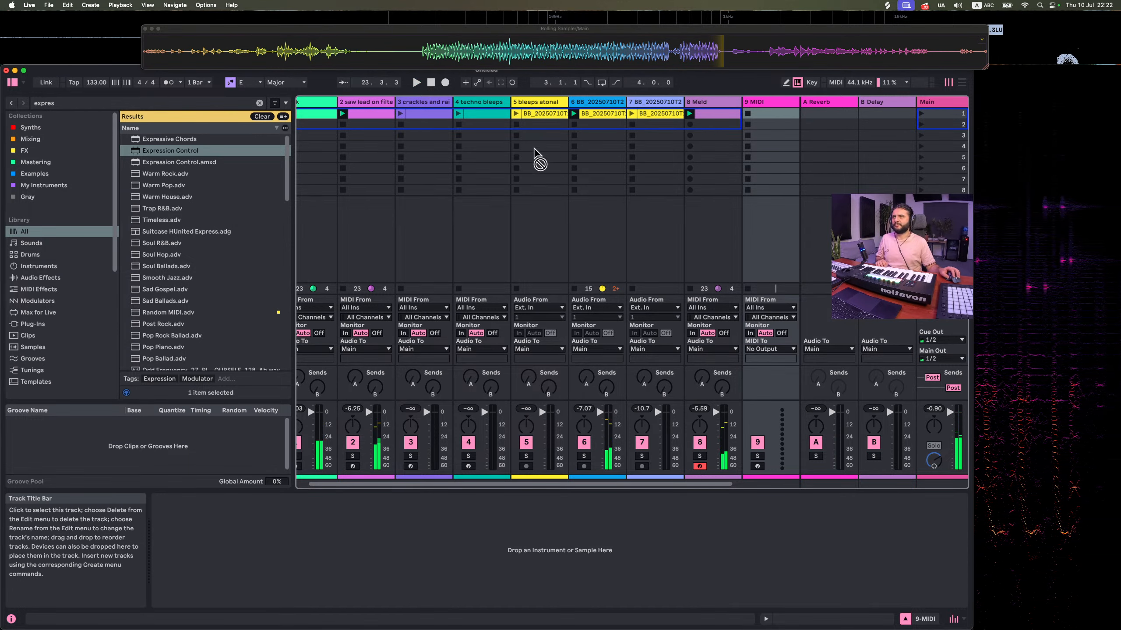
left_click_drag(333, 102, 334, 104)
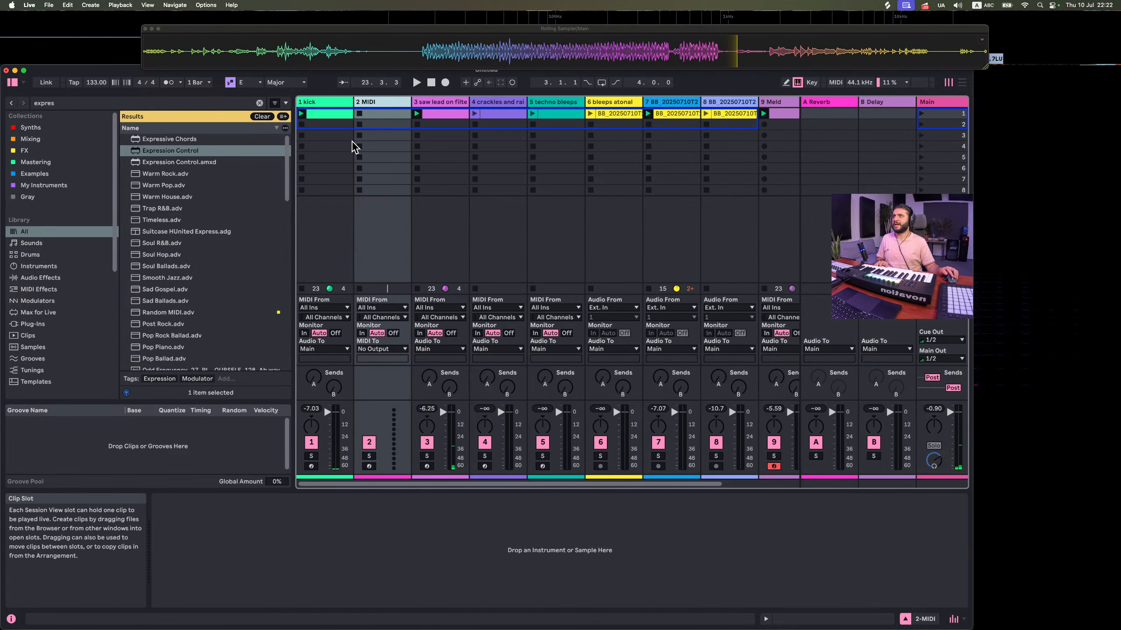
Search the browser for "meld" and load the Meld instrument onto the new MIDI track
left_click(259, 103)
type("meld")
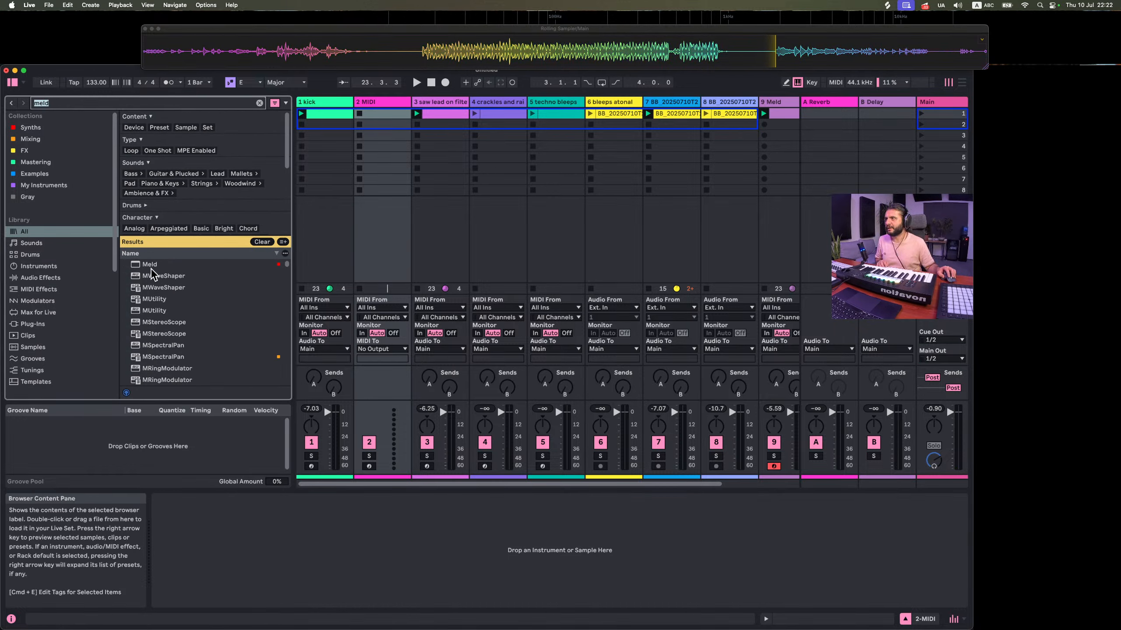
left_click_drag(150, 267, 379, 118)
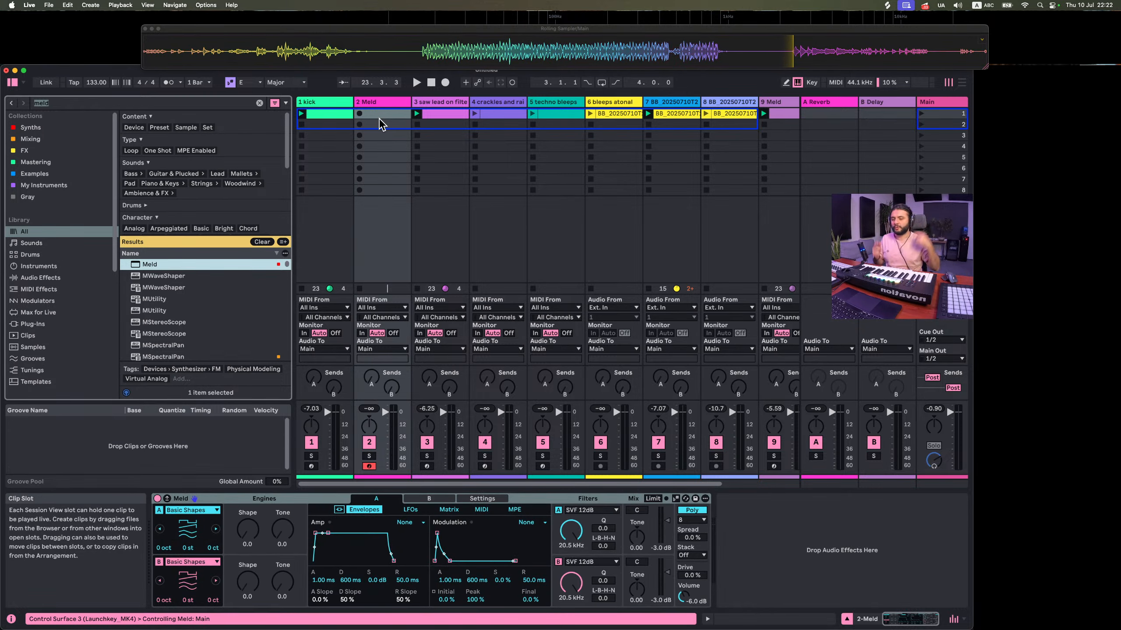
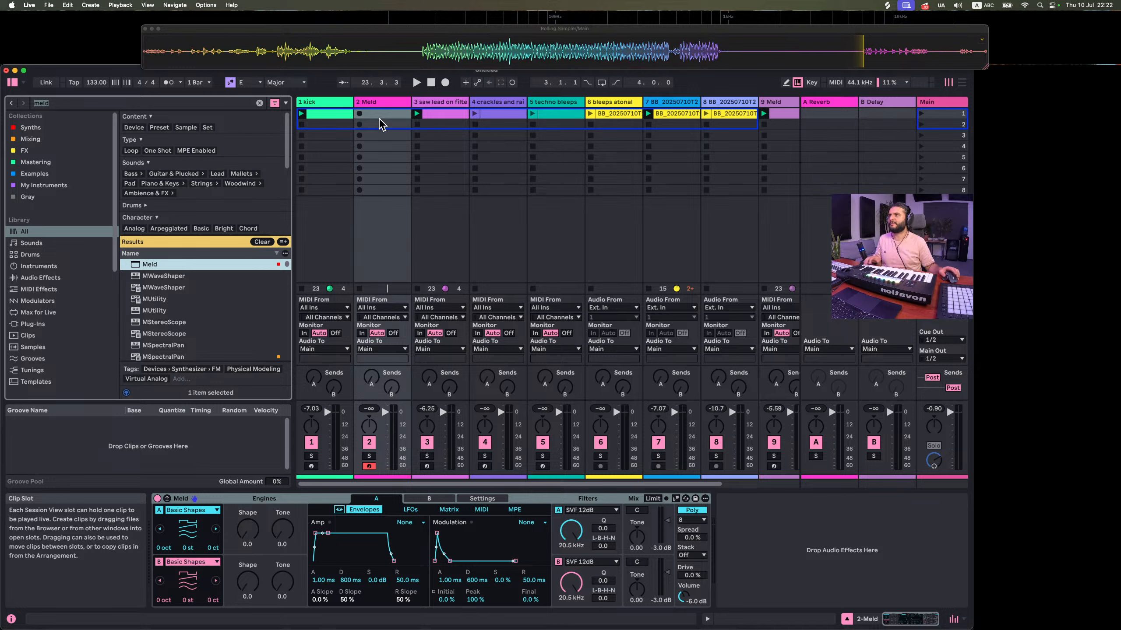
scroll(185, 305, "down", 5)
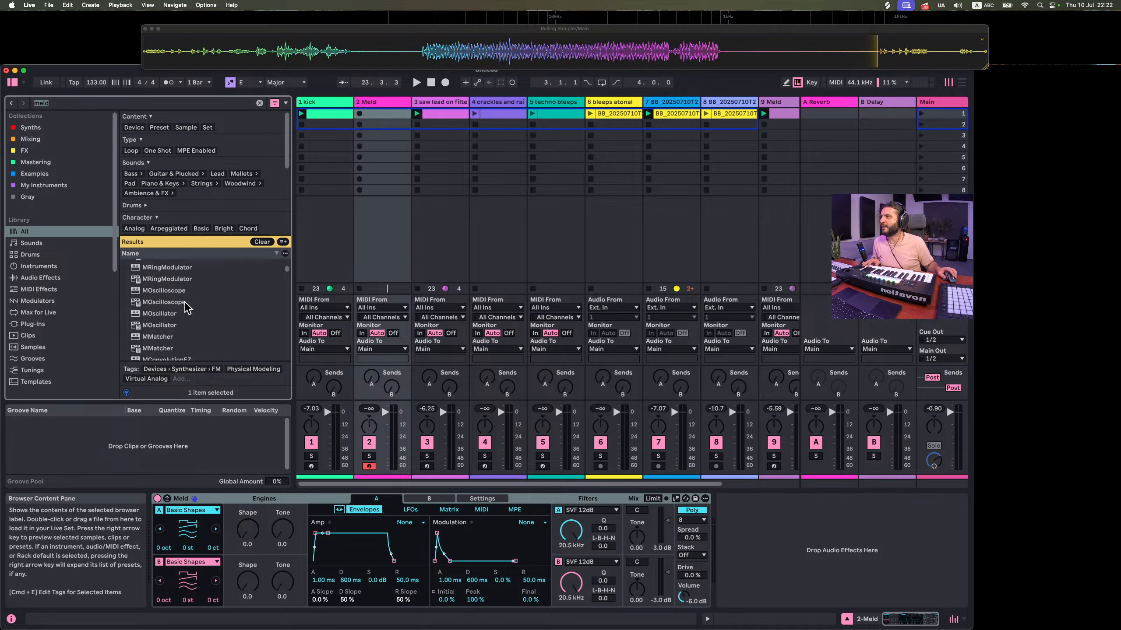
scroll(168, 320, "up", 5)
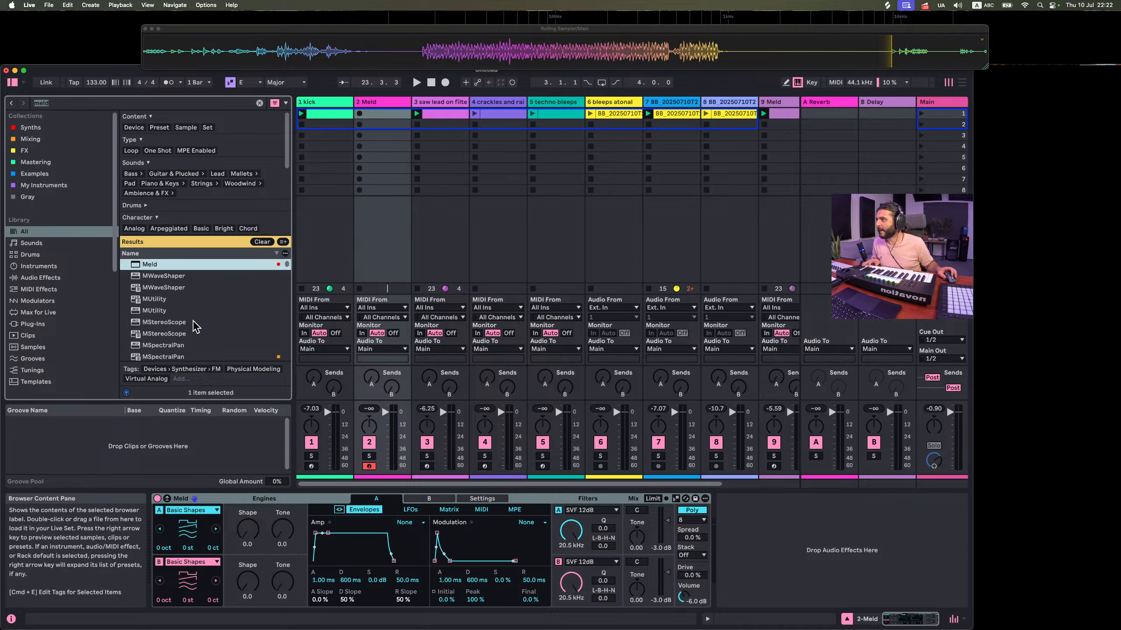
In the new Meld, disable engine B and switch engine A's oscillator to Sub
left_click(378, 105)
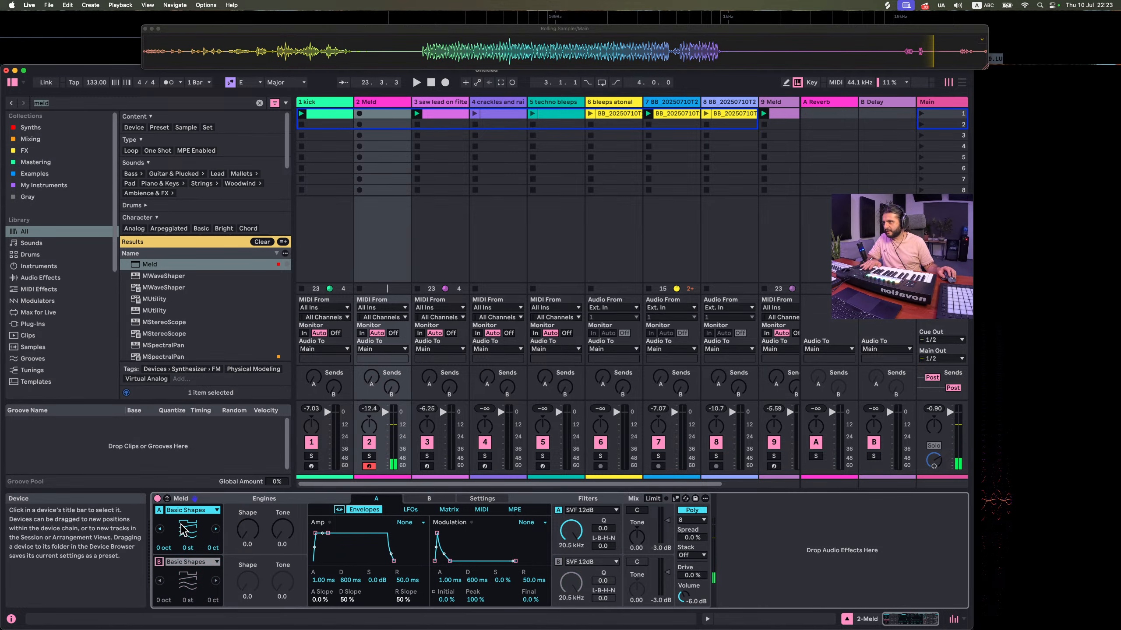
left_click(185, 512)
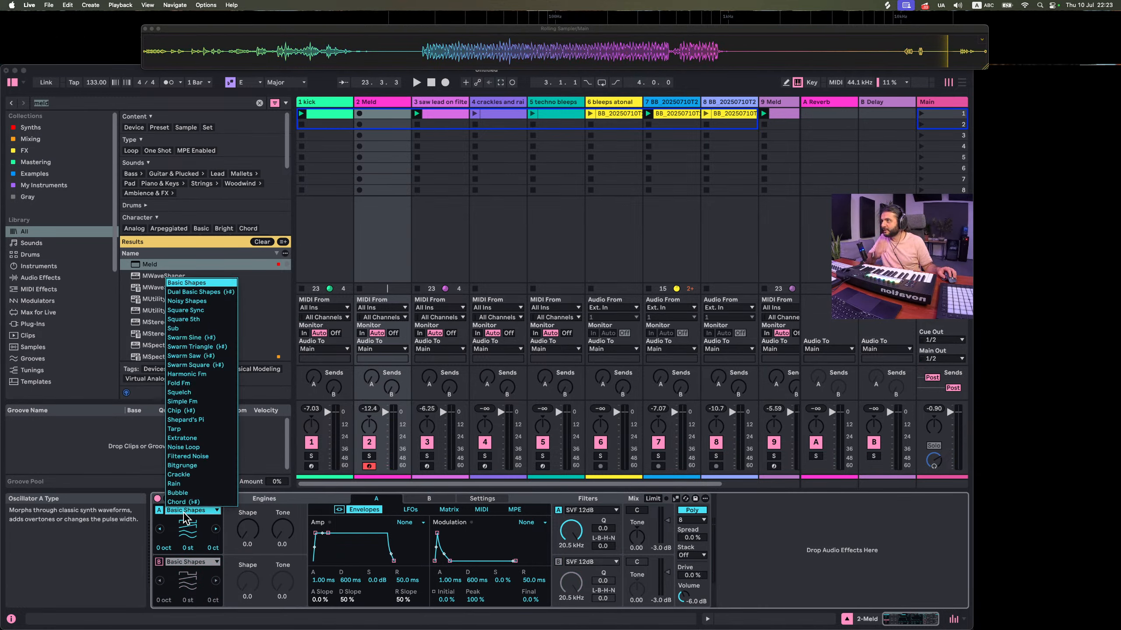
left_click(174, 328)
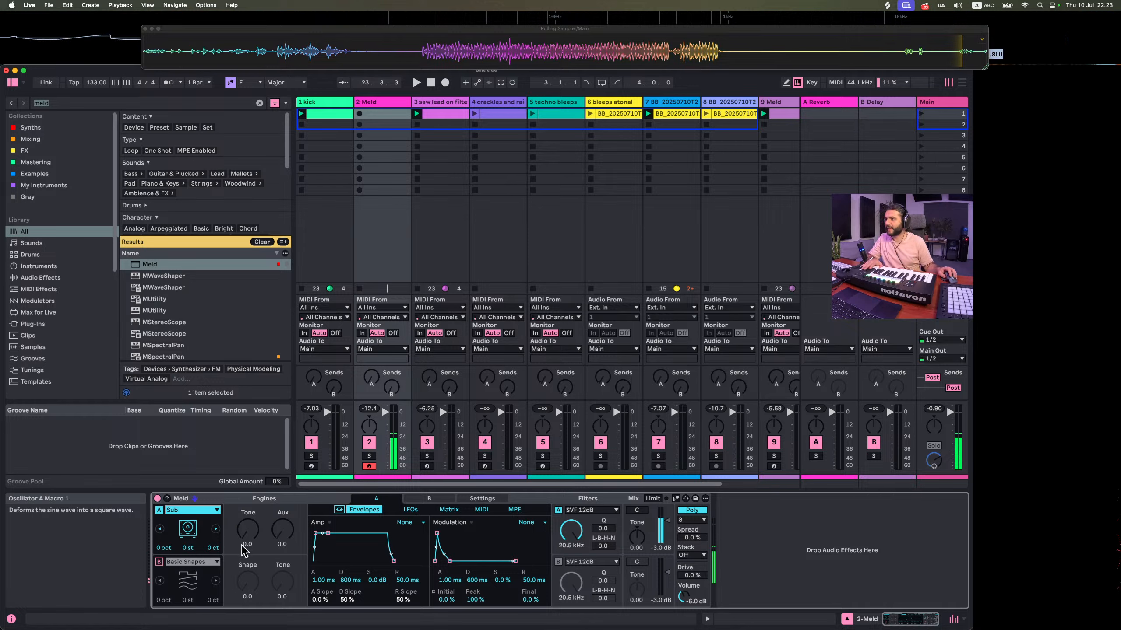
Raise the Sub oscillator's Tone and Aux to 100, and close the floating waveform window
left_click_drag(244, 551, 272, 543)
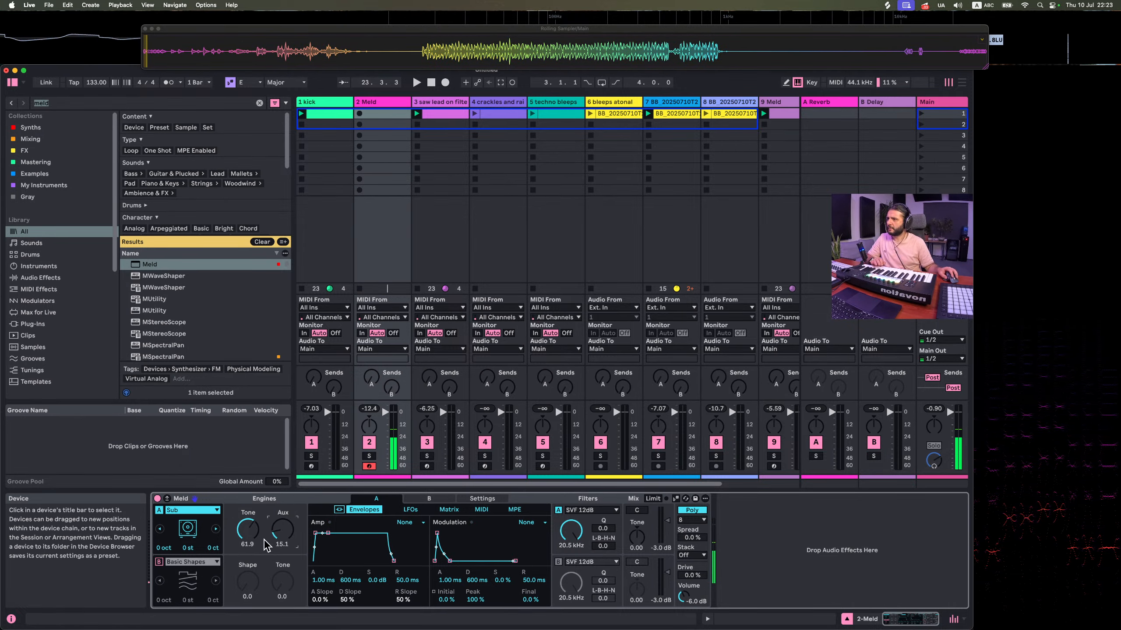
left_click_drag(248, 545, 248, 525)
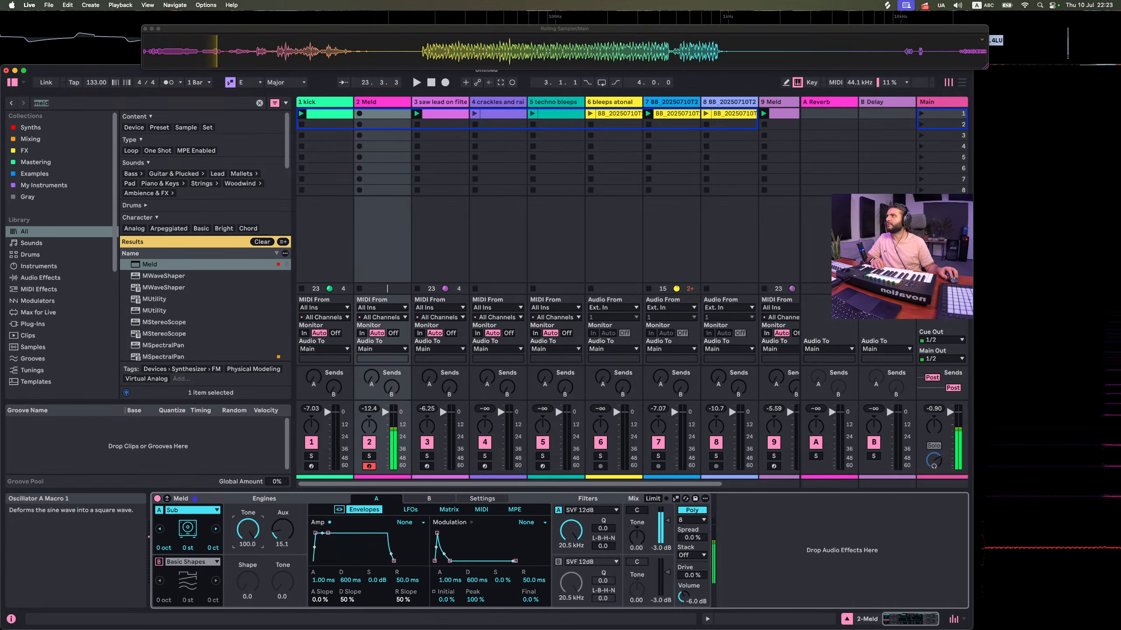
left_click(145, 29)
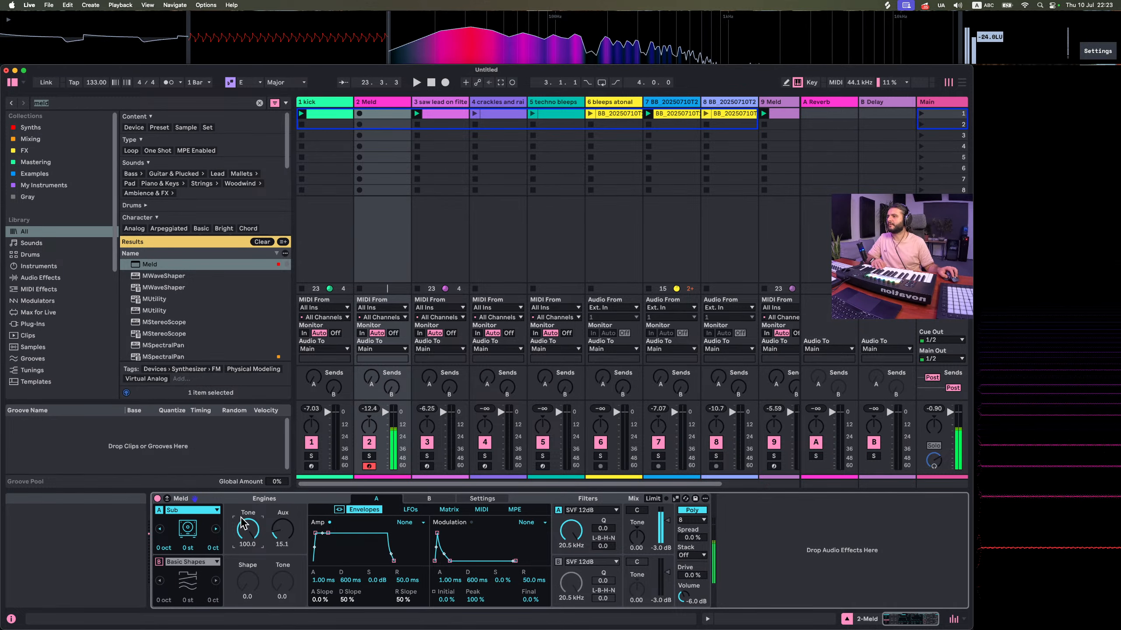
left_click_drag(286, 539, 289, 535)
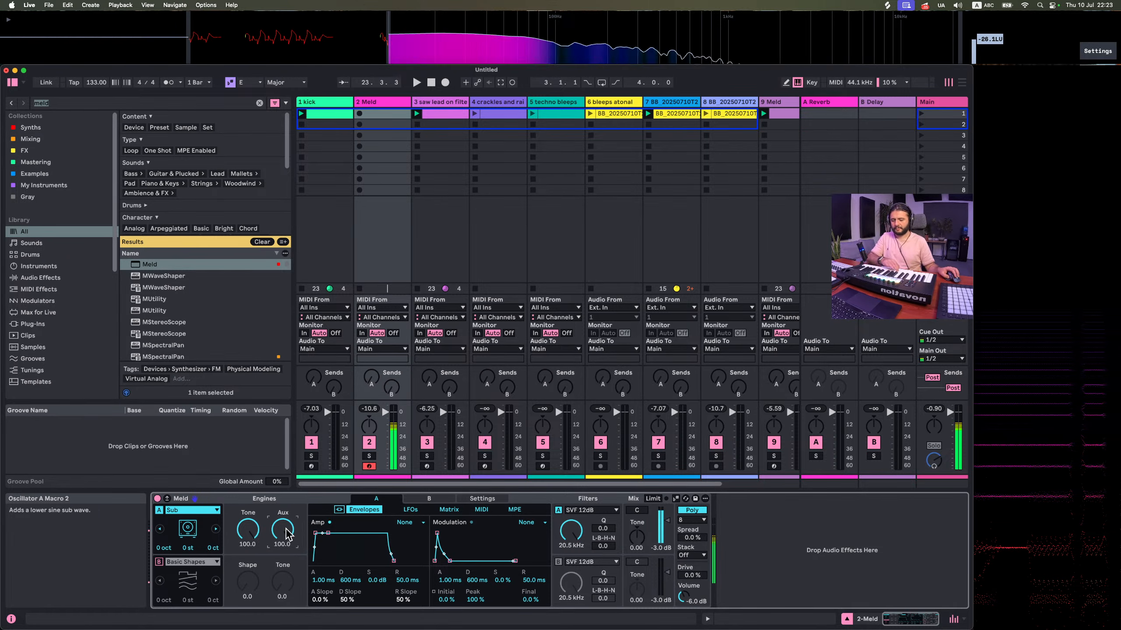
mouse_move(286, 529)
left_mouse_down()
mouse_move(285, 614)
mouse_move(286, 529)
left_mouse_up()
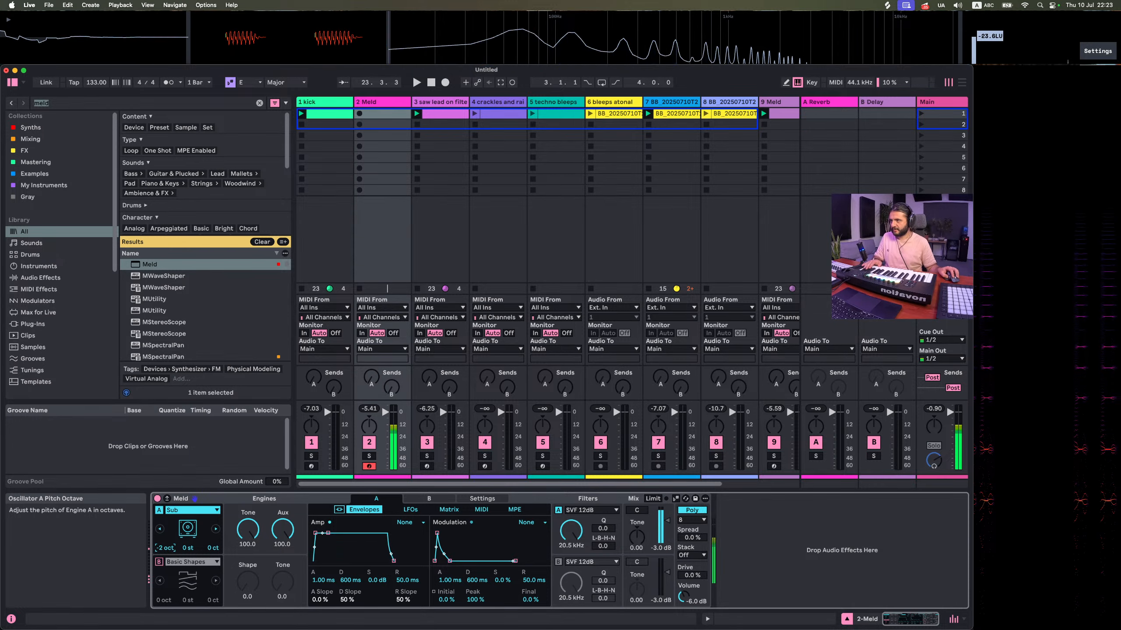
Set engine A's pitch to -1 octave and its amp envelope attack to 0.00 ms
left_click_drag(164, 548, 164, 557)
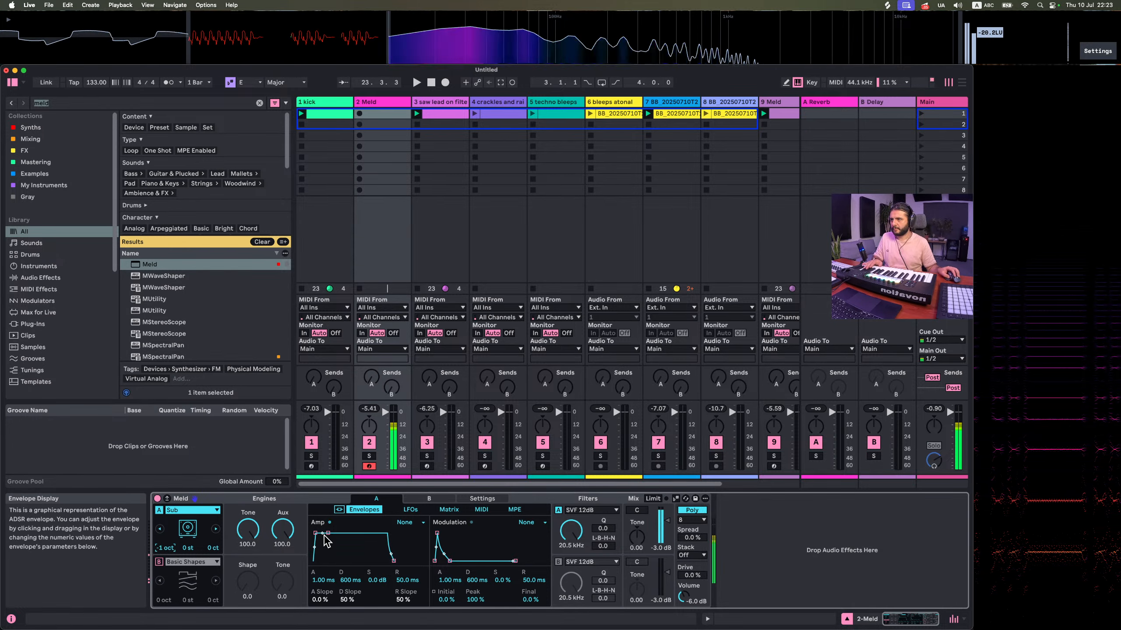
left_click_drag(315, 533, 309, 533)
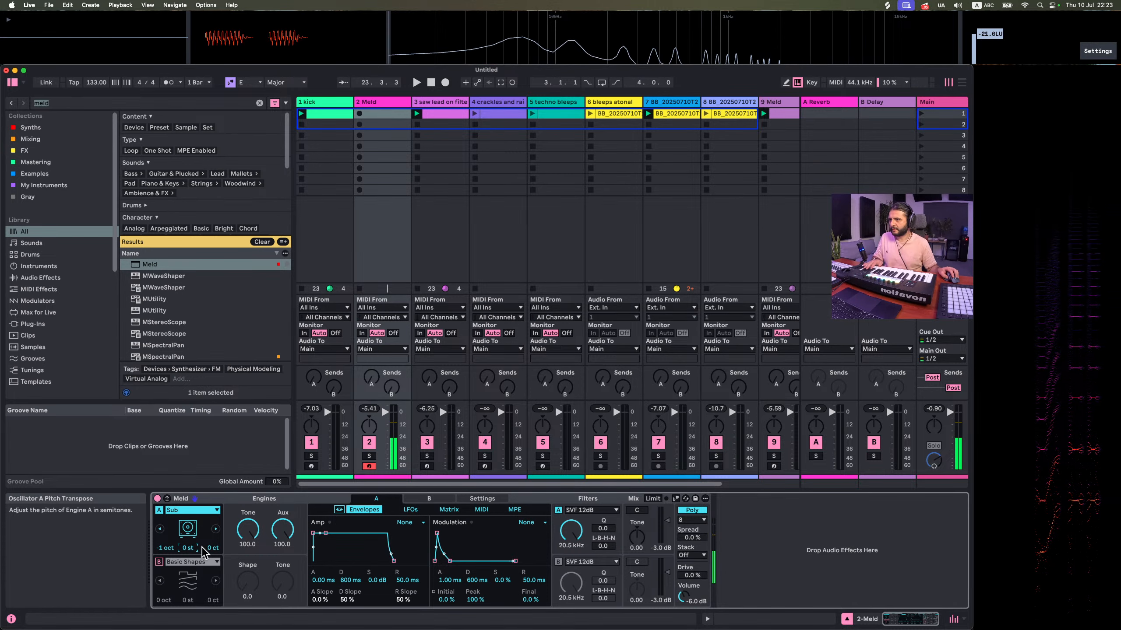
Set engine A's modulation envelope attack to 0.00 ms and route that envelope to Pitch Mod with an amount of 10.5
left_click_drag(437, 533, 434, 533)
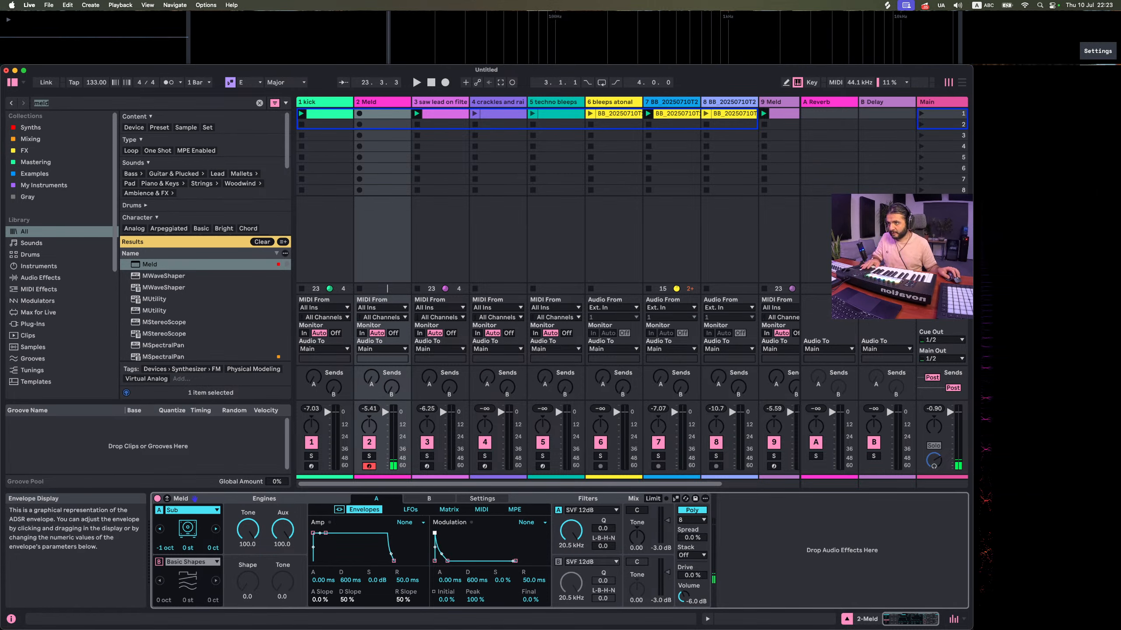
left_click(454, 511)
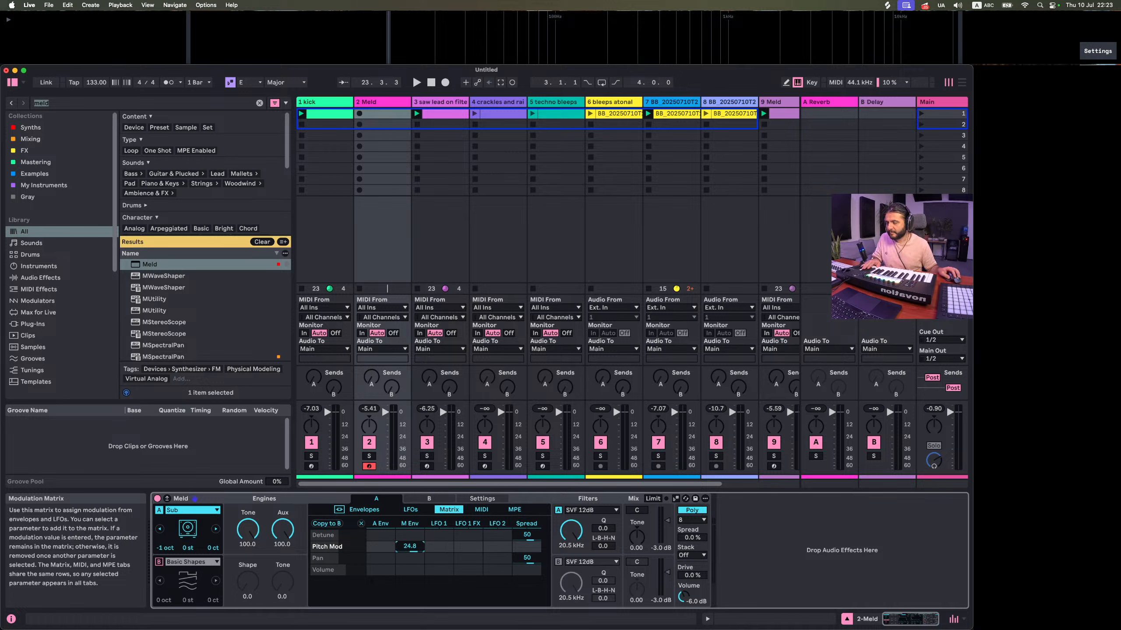
left_click_drag(405, 549, 405, 572)
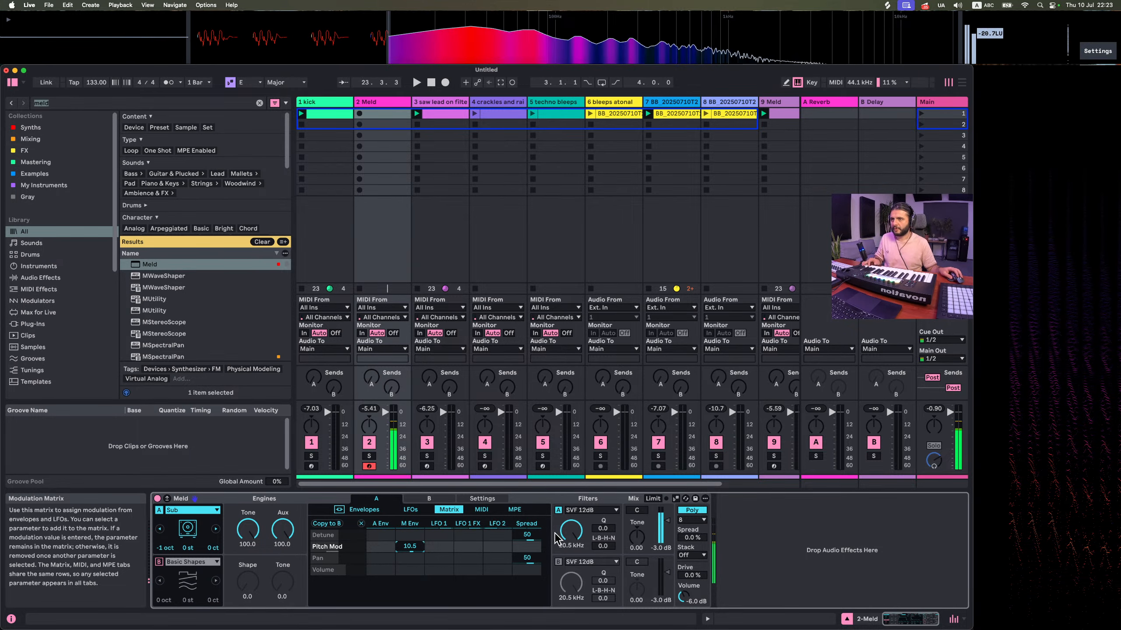
Switch engine A's filter to Filther at 53.8 Hz with Q 44.5 and Drive 28.9, and set the envelope's Pitch Mod amount to 24
left_click(591, 510)
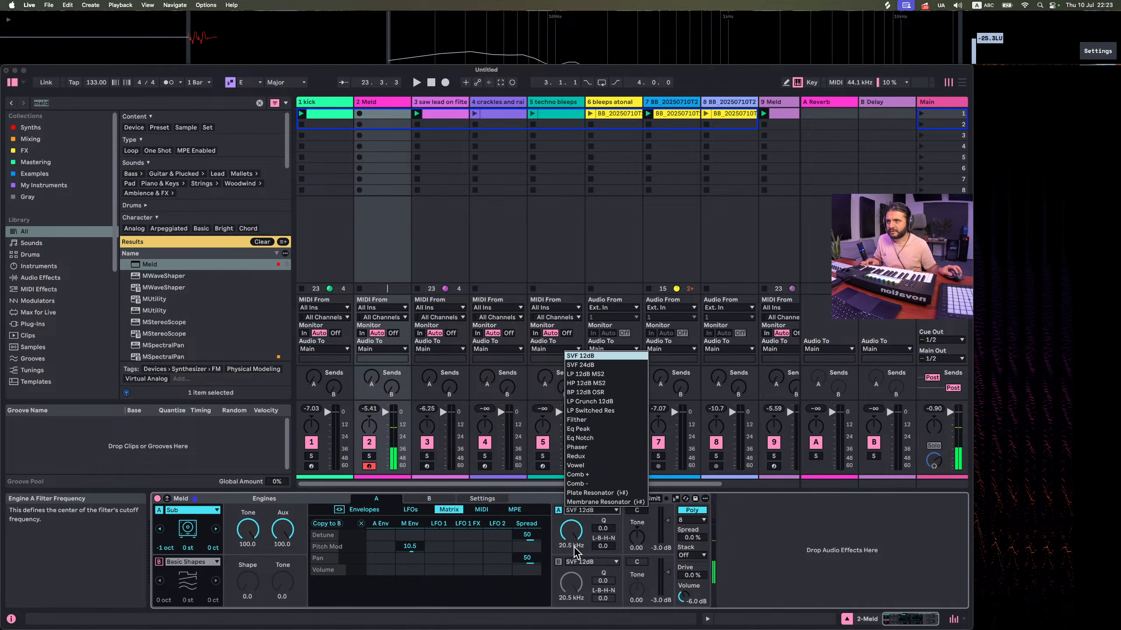
left_click(583, 418)
left_click(597, 548)
mouse_move(571, 531)
left_mouse_down()
mouse_move(571, 556)
mouse_move(570, 517)
left_mouse_up()
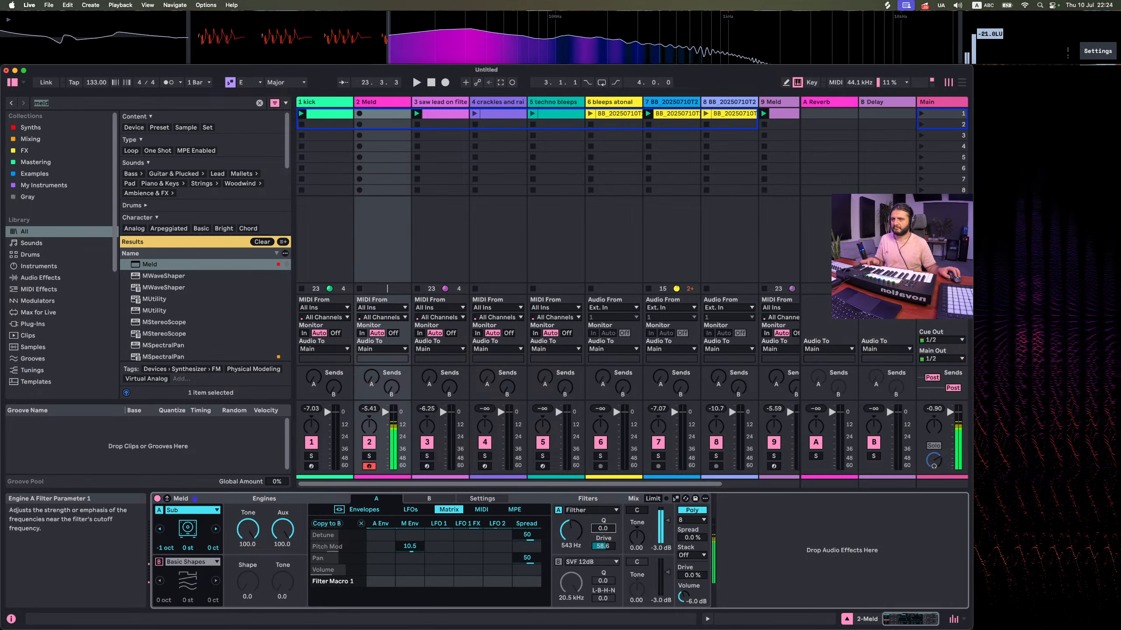
left_click_drag(603, 528, 603, 497)
left_click_drag(564, 537, 565, 561)
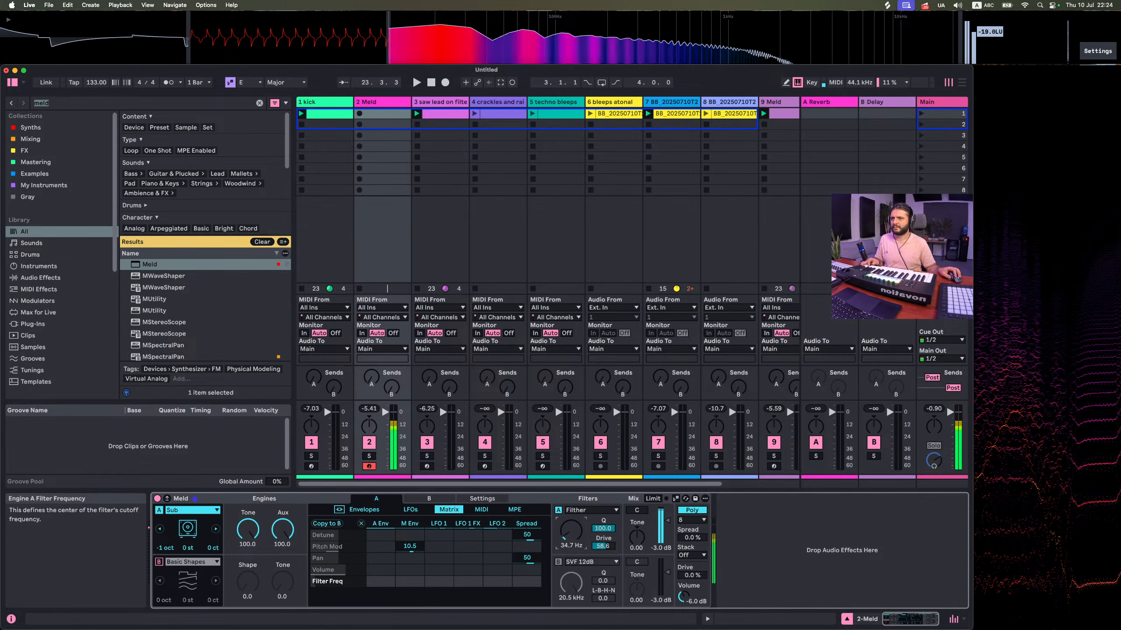
left_click_drag(565, 544, 565, 564)
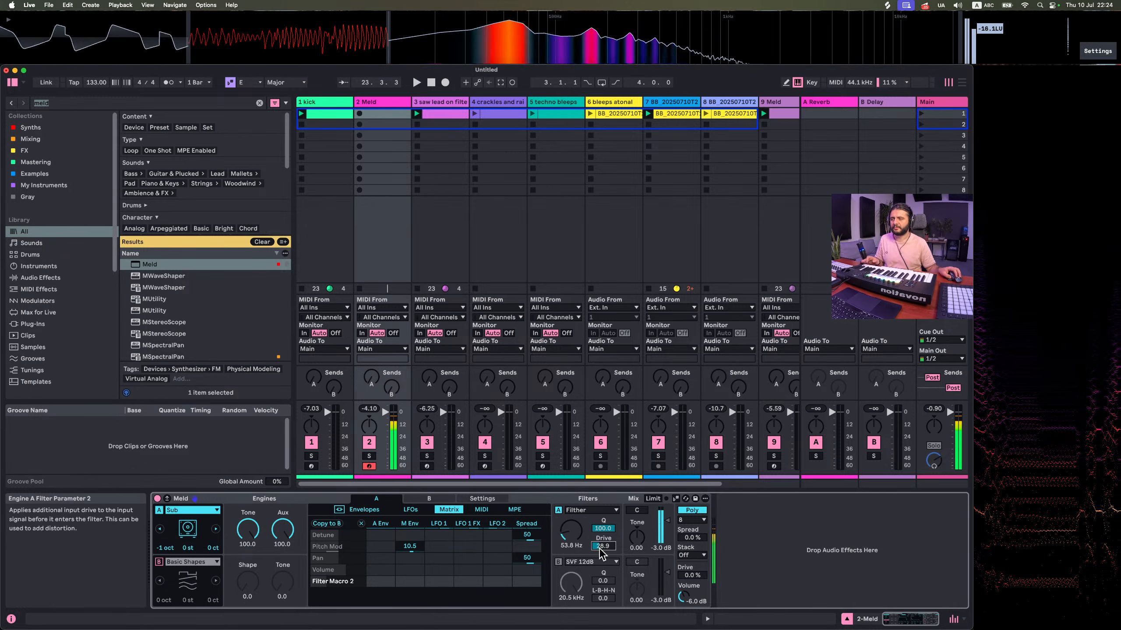
left_click_drag(599, 529, 600, 554)
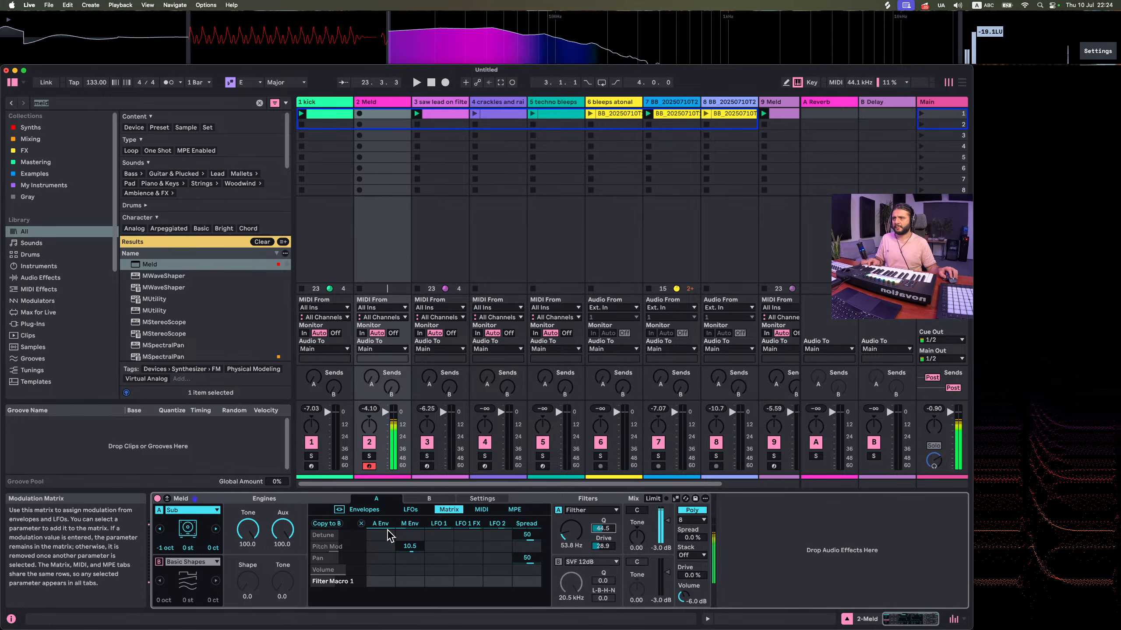
left_click_drag(409, 546, 409, 526)
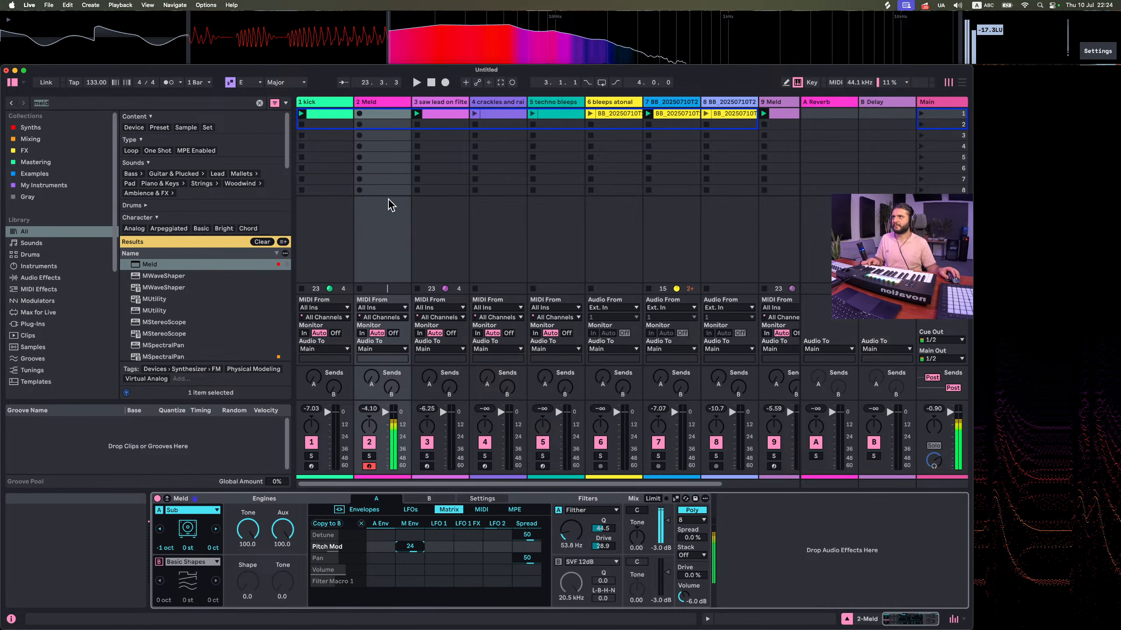
Create a MIDI clip in the new Meld track's first slot and add an E2 note from 1.2.3 to 1.4.1
double_click(371, 114)
scroll(502, 520, "down", 5)
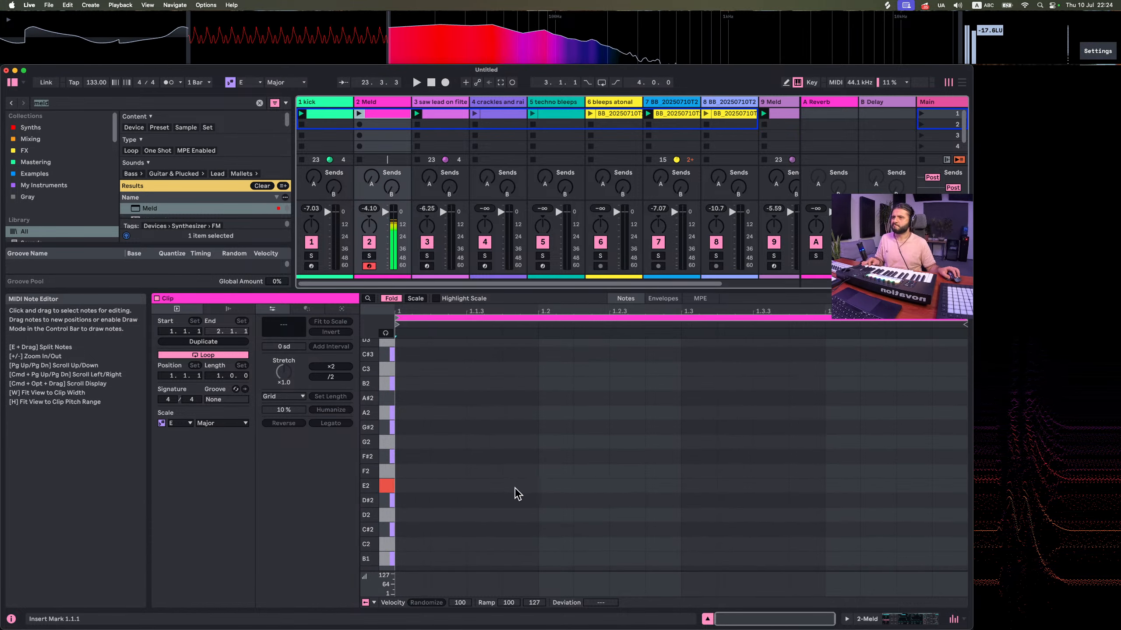
double_click(620, 487)
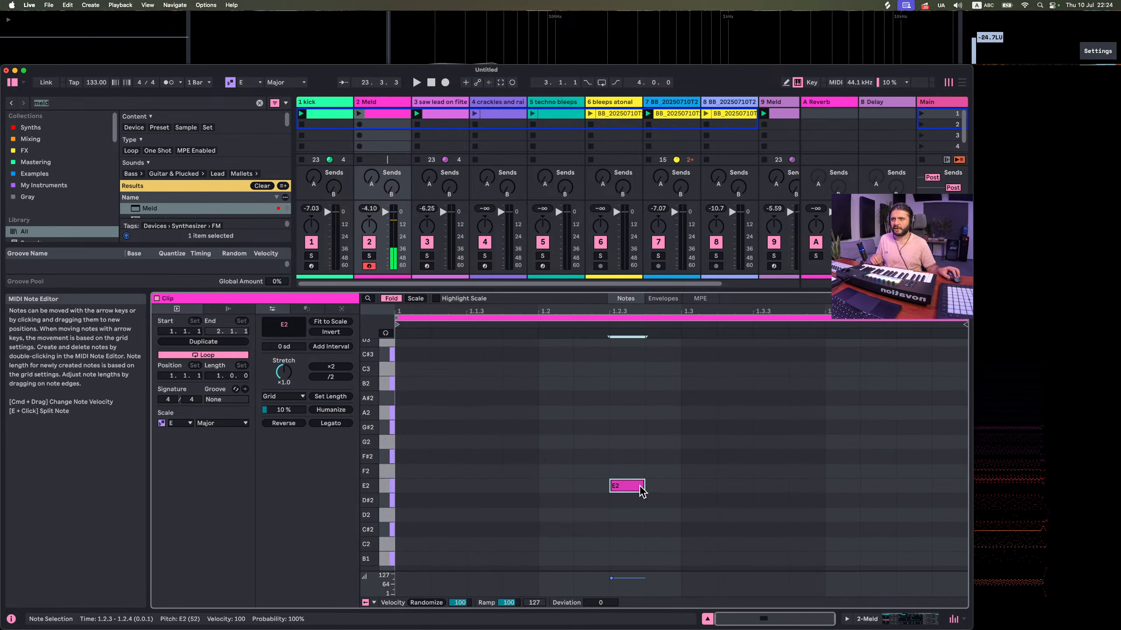
left_click_drag(642, 484, 823, 485)
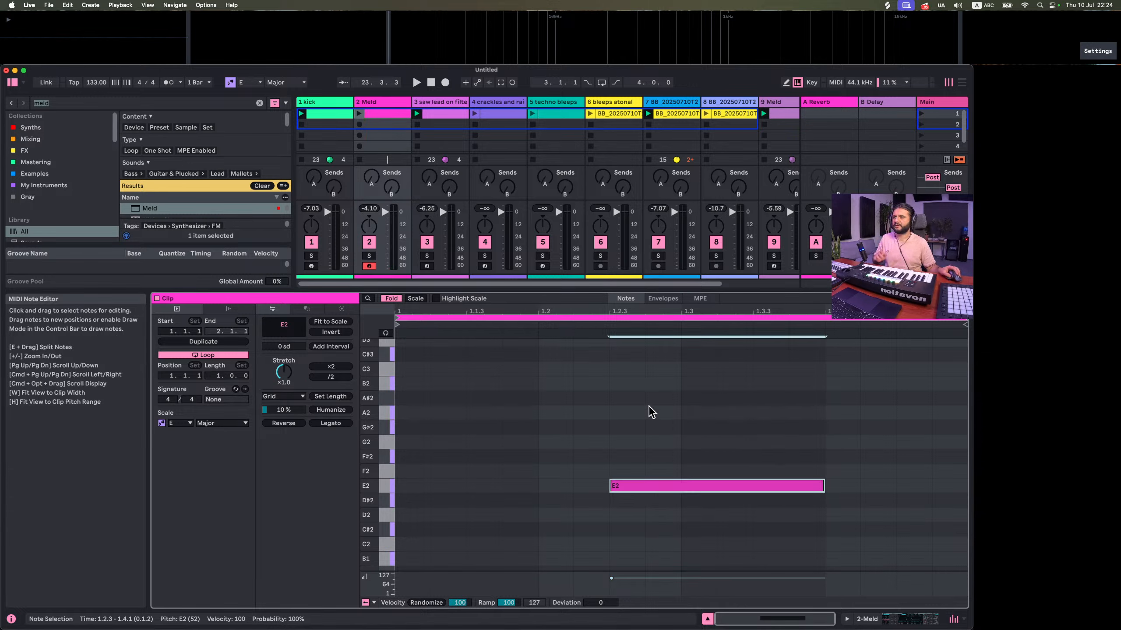
Play the new Meld bass clip together with only the kick clip
left_click(359, 111)
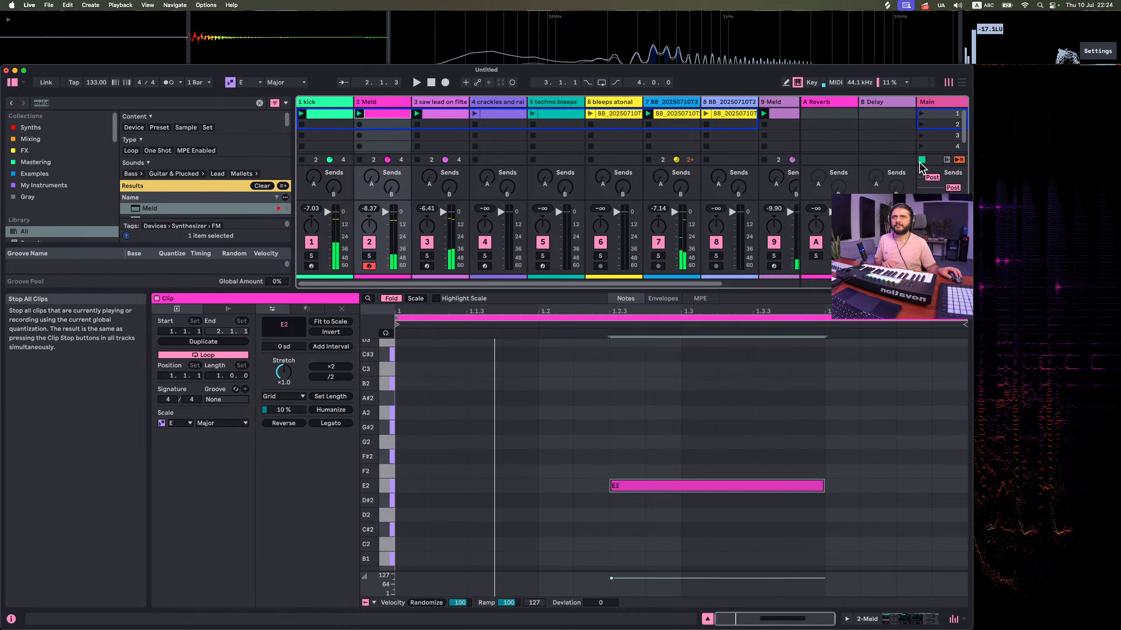
left_click(305, 111)
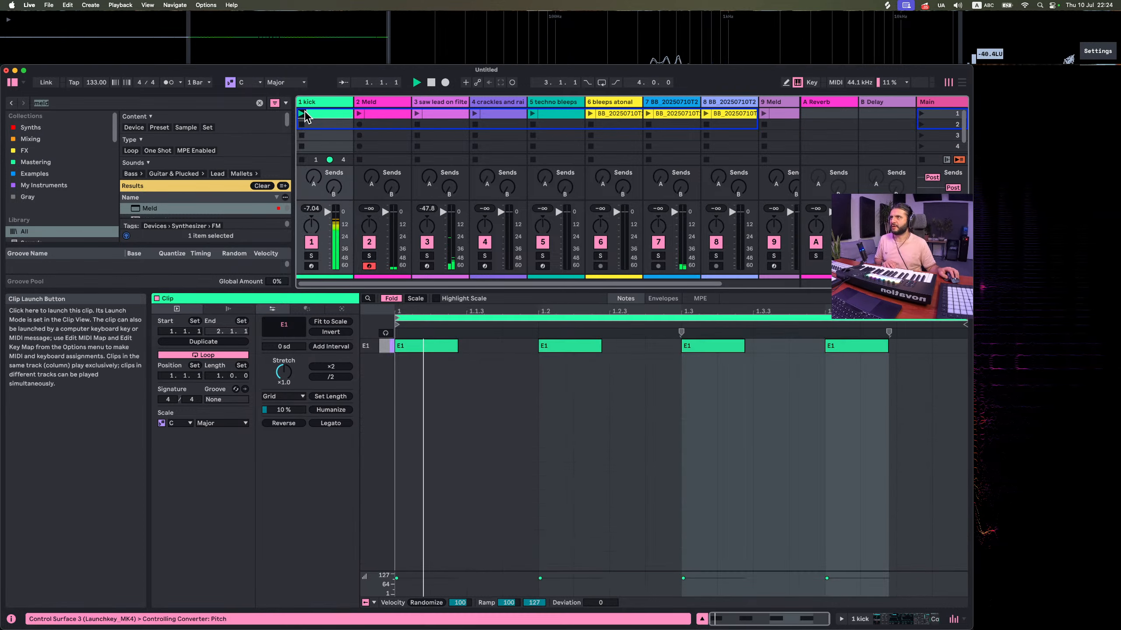
left_click(359, 113)
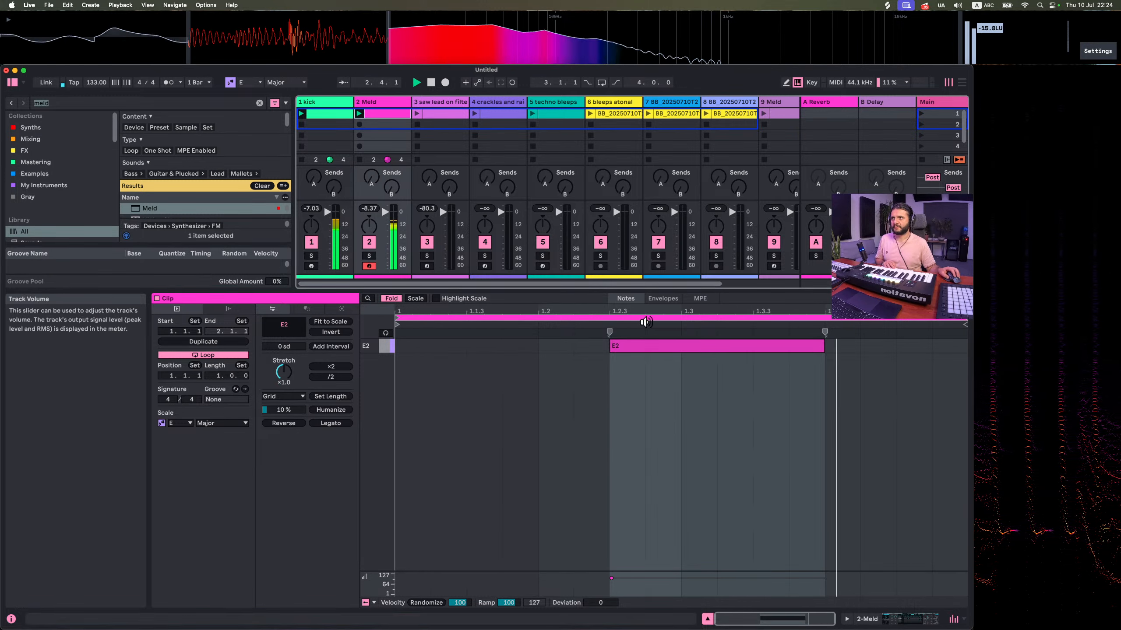
Reposition the long E2 note to span 1.1.4 to 1.3.1, and add E2 notes at 1.3.4 to 1.4.1 and 1.4.3 to 2.1.1
left_click(664, 349)
left_click_drag(662, 346, 441, 347)
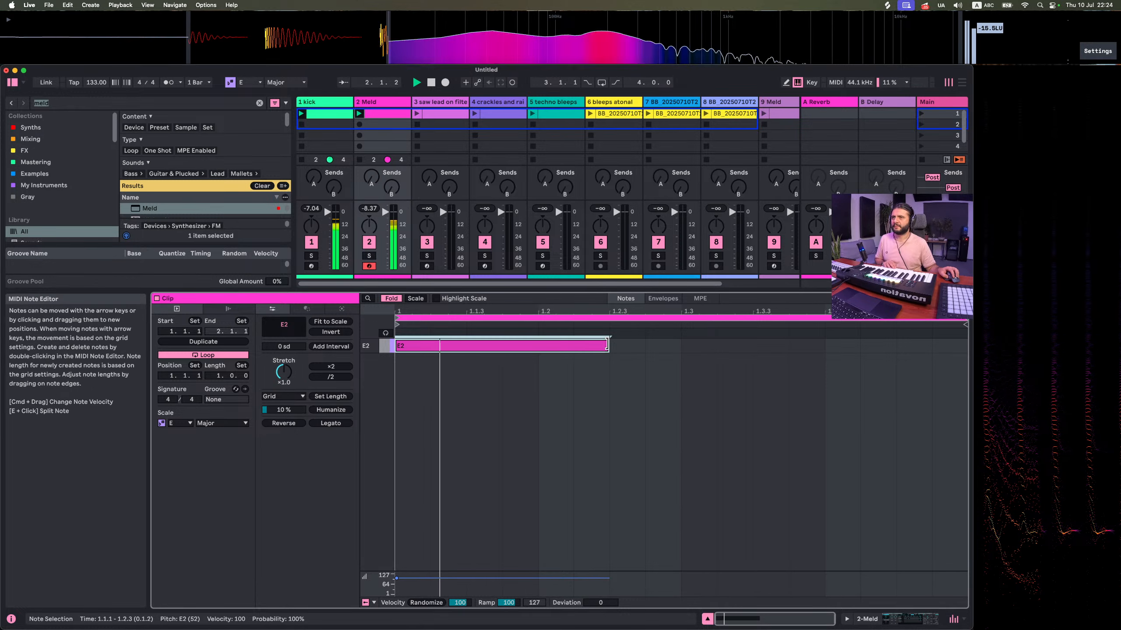
left_click_drag(604, 345, 648, 352)
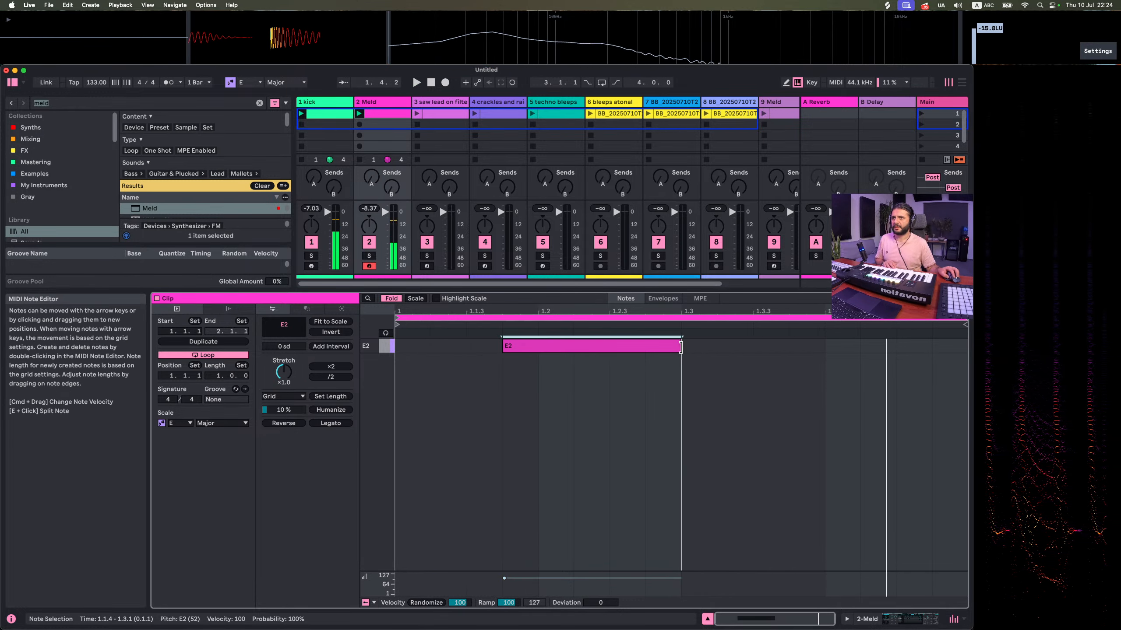
double_click(807, 346)
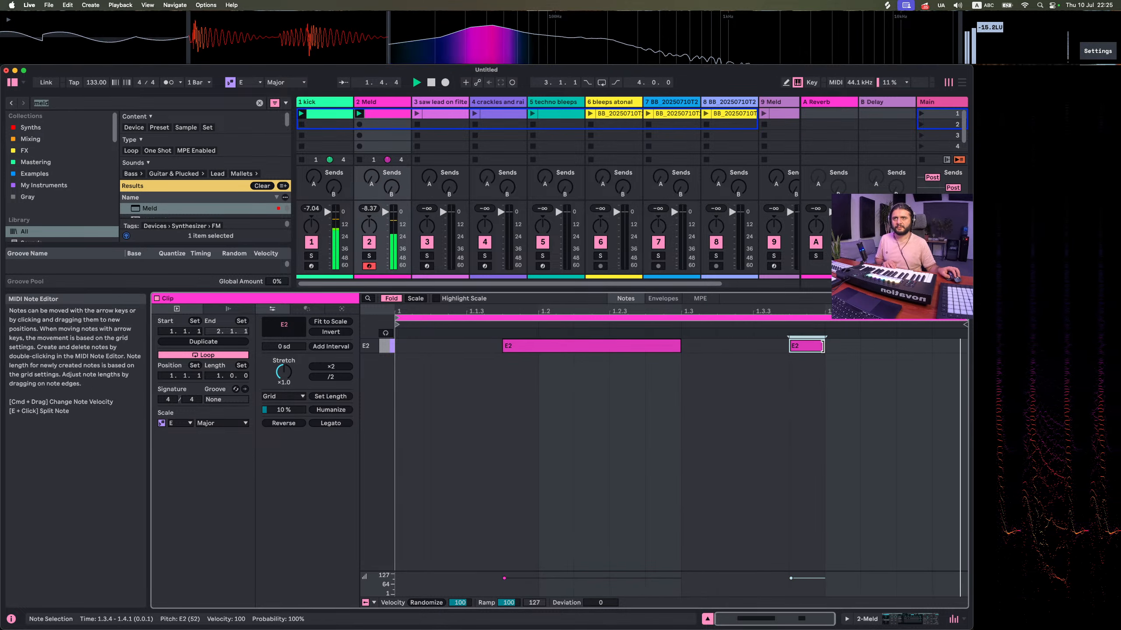
mouse_move(824, 349)
left_mouse_down()
mouse_move(896, 351)
mouse_move(825, 351)
left_mouse_up()
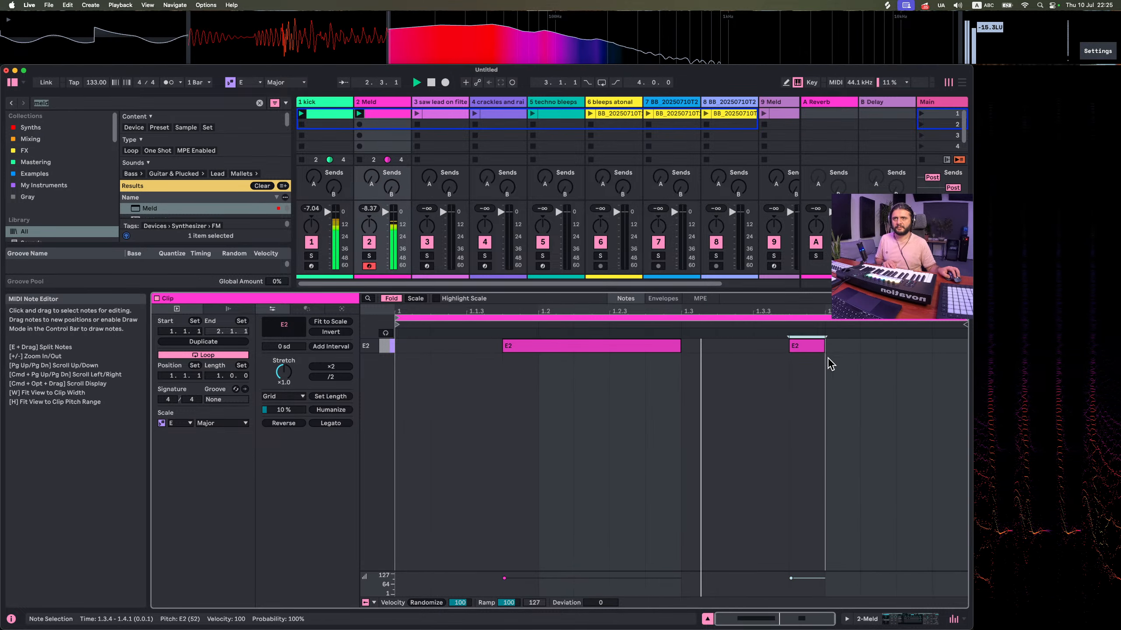
double_click(922, 350)
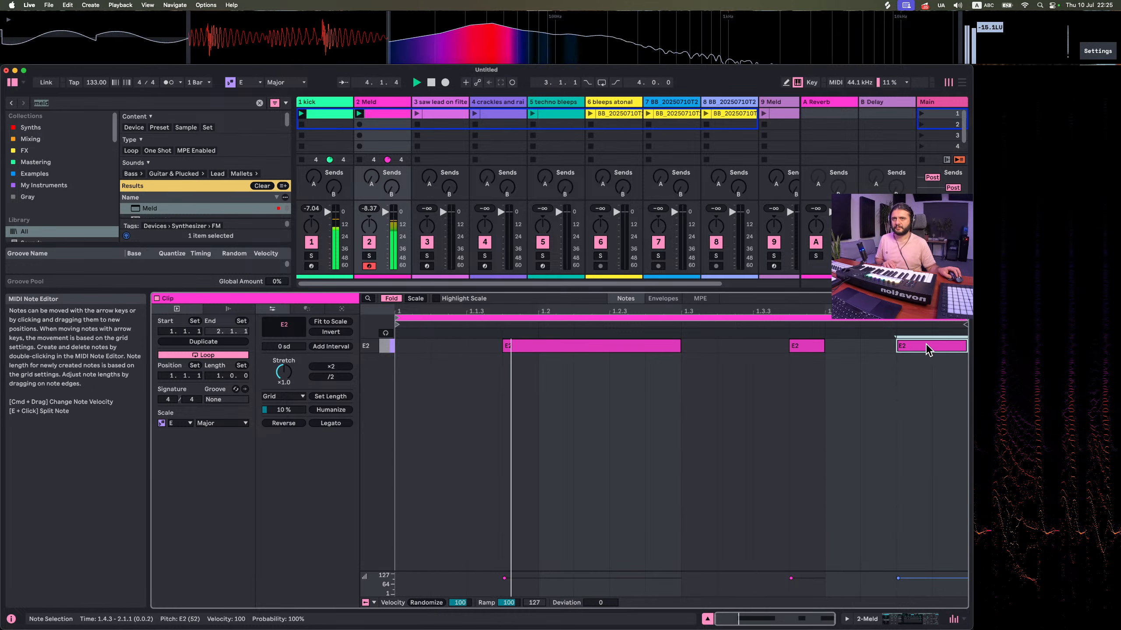
Show the bass clip's MPE data with the Pitch Bend lane added, and adjust the expression lane heights
left_click(702, 299)
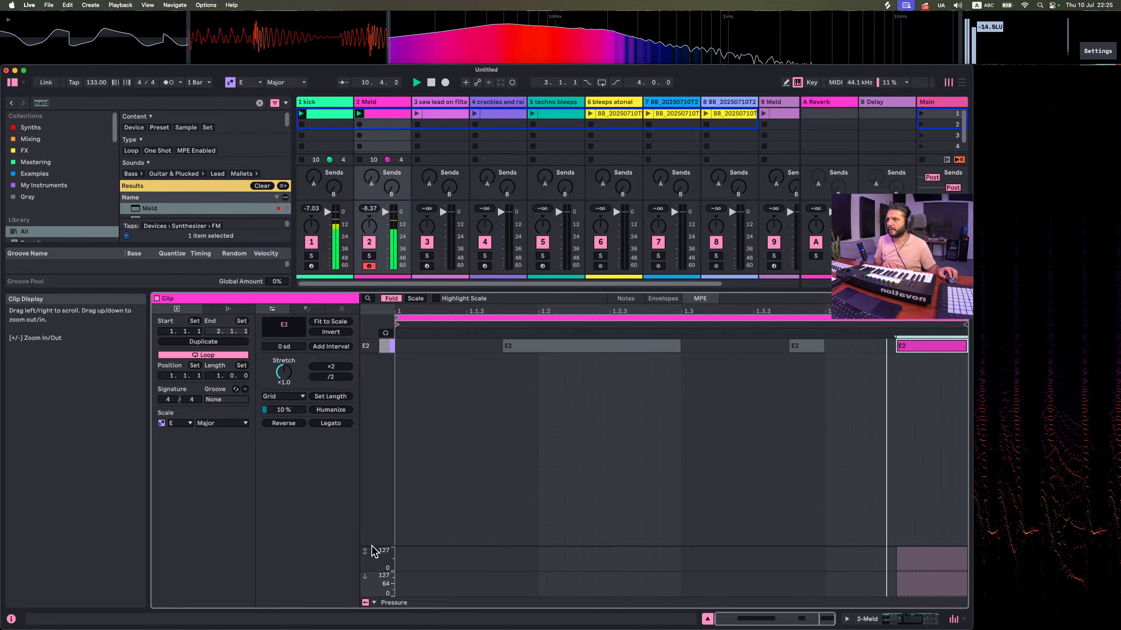
left_click_drag(373, 551, 373, 508)
left_click(375, 602)
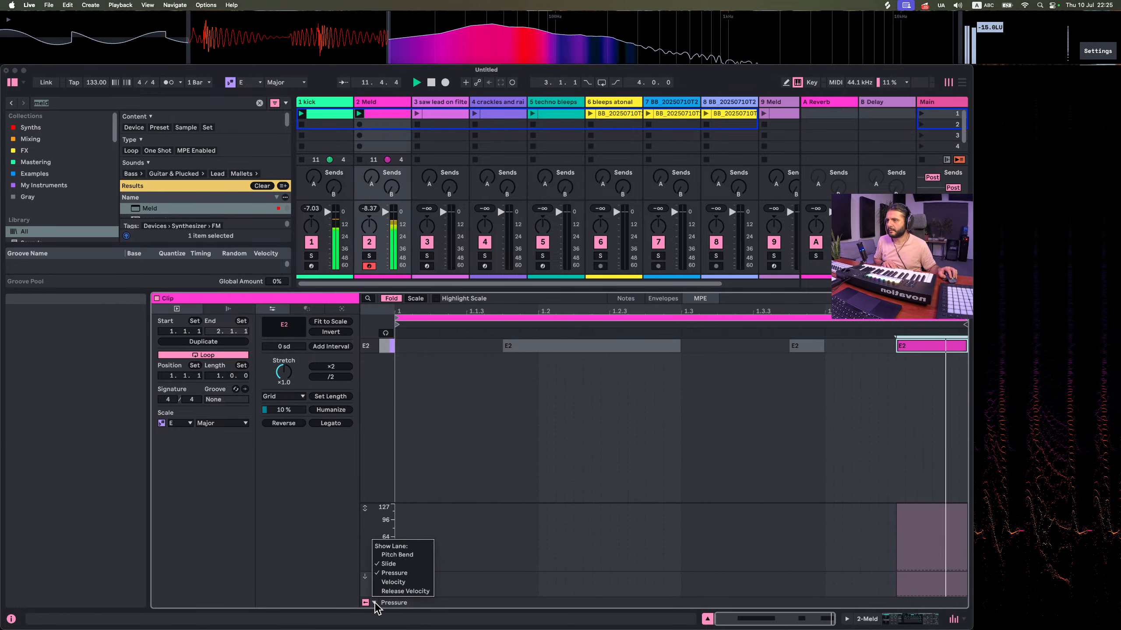
left_click(396, 555)
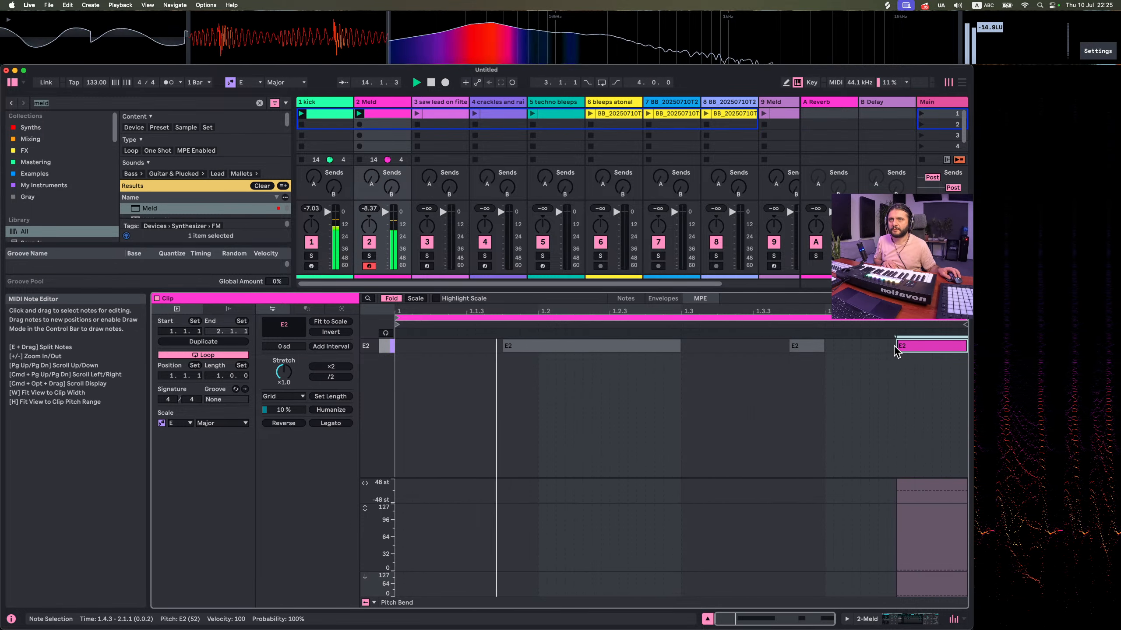
left_click_drag(375, 504, 371, 567)
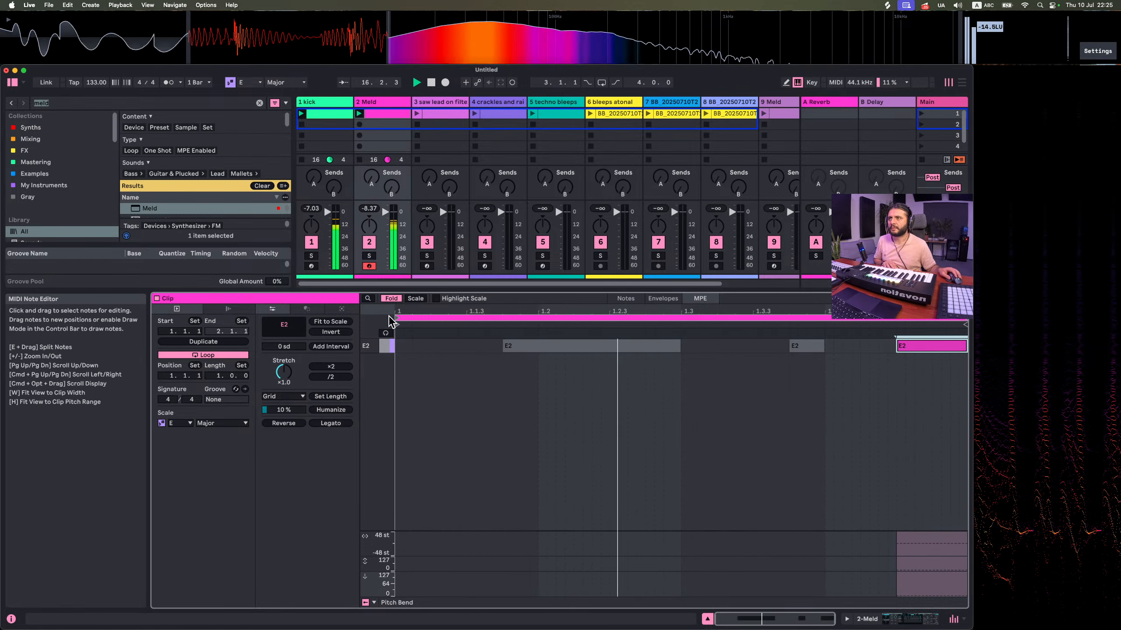
Unfold the note editor and draw a rising pitch bend of about +5.22 st on the last E2 note
left_click(391, 300)
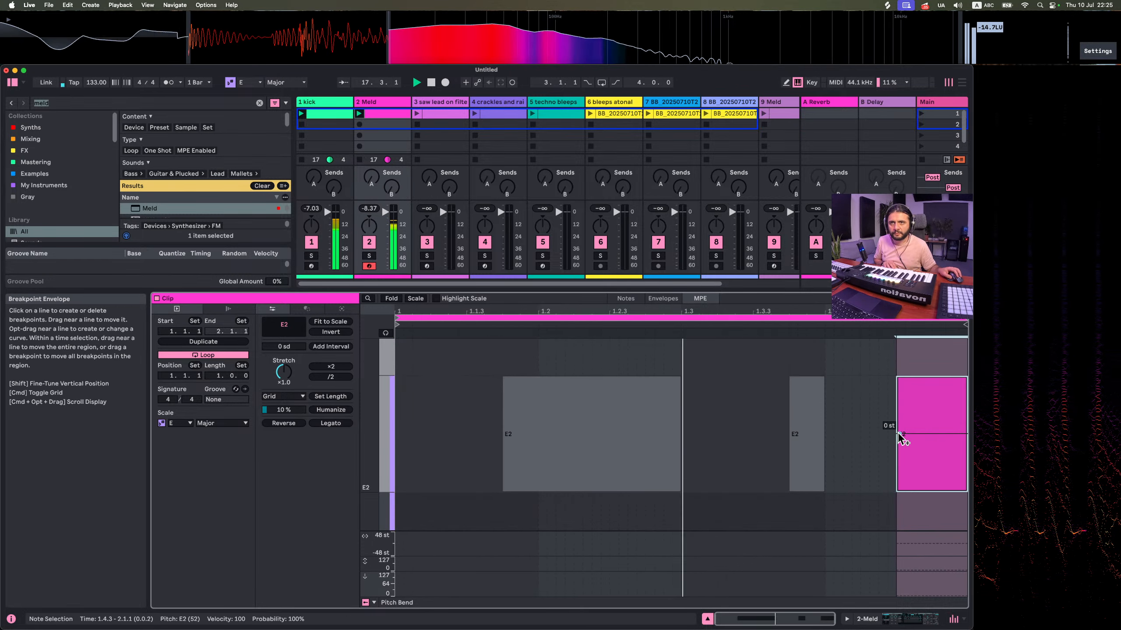
left_click_drag(952, 433, 953, 350)
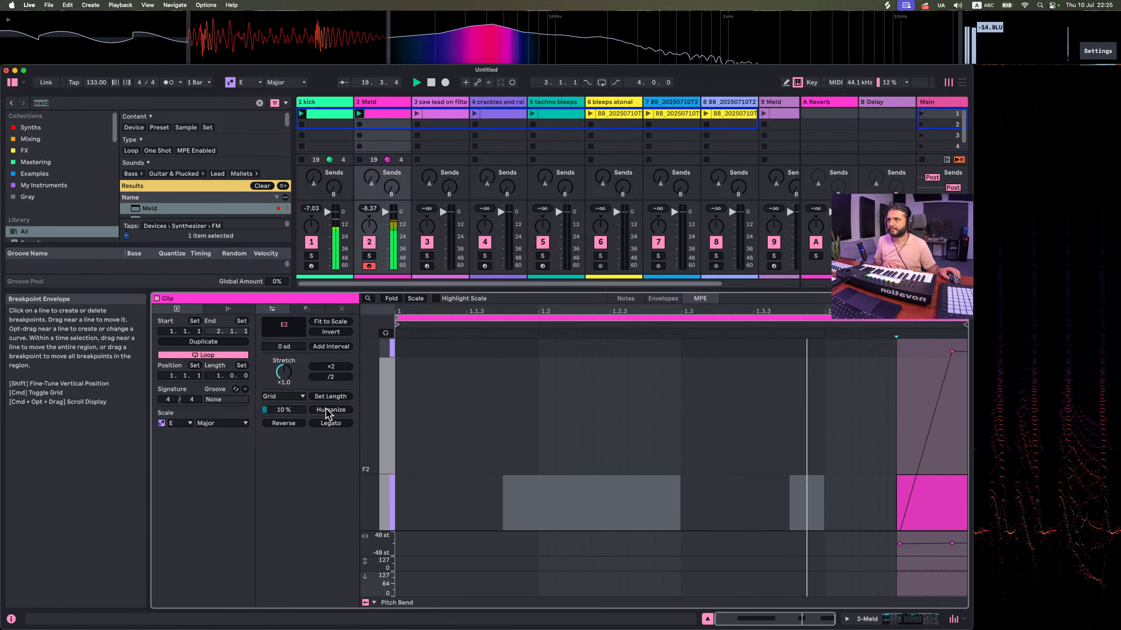
left_click_drag(371, 440, 327, 442)
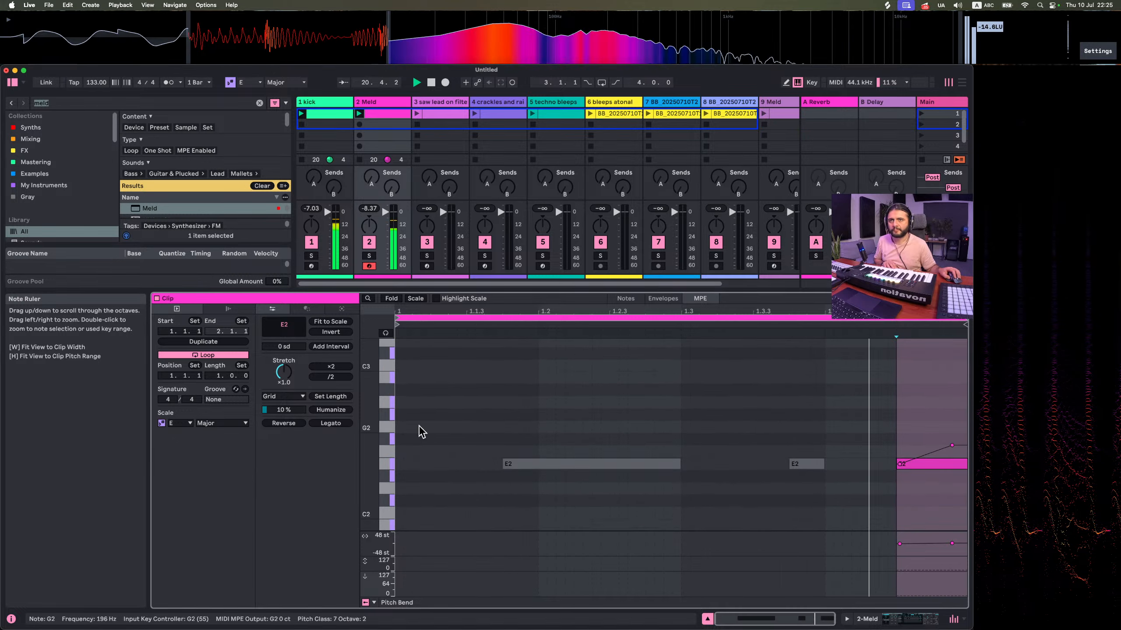
left_click_drag(951, 445, 925, 401)
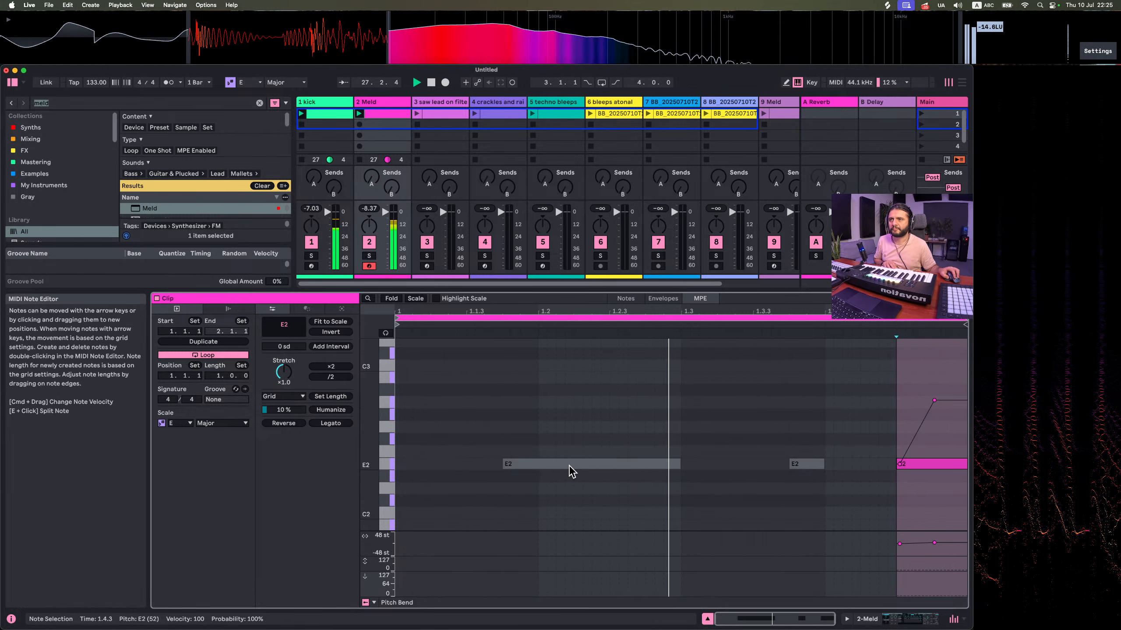
Bend the long E2 note upward about an octave in a curve over its second half, and curve the last note's bend to rise late
key("super+a")
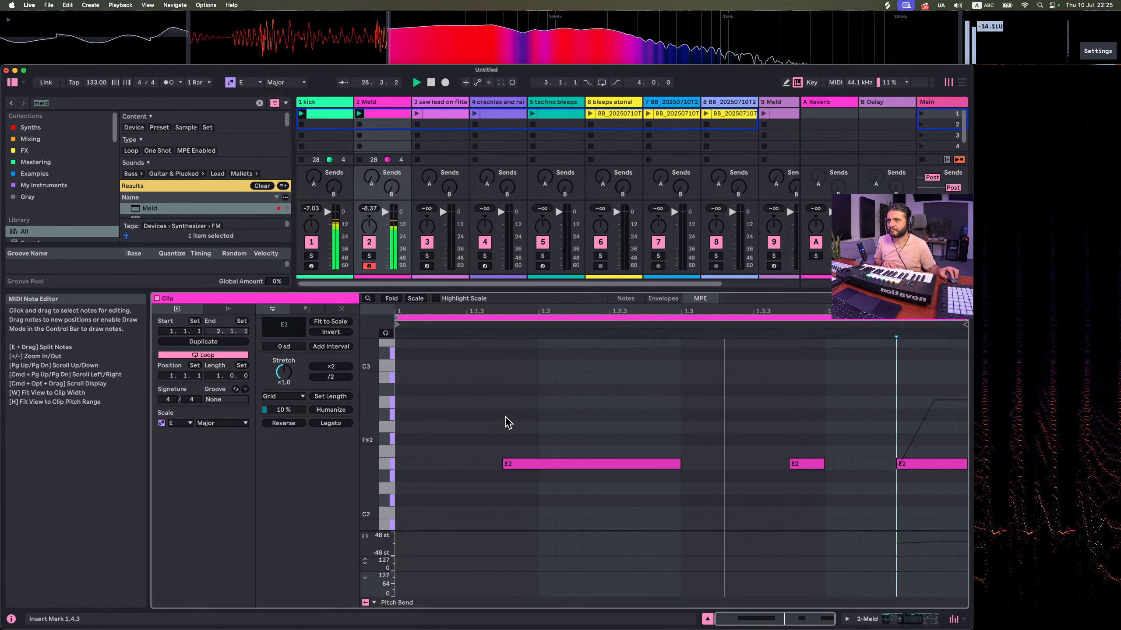
left_click(592, 464)
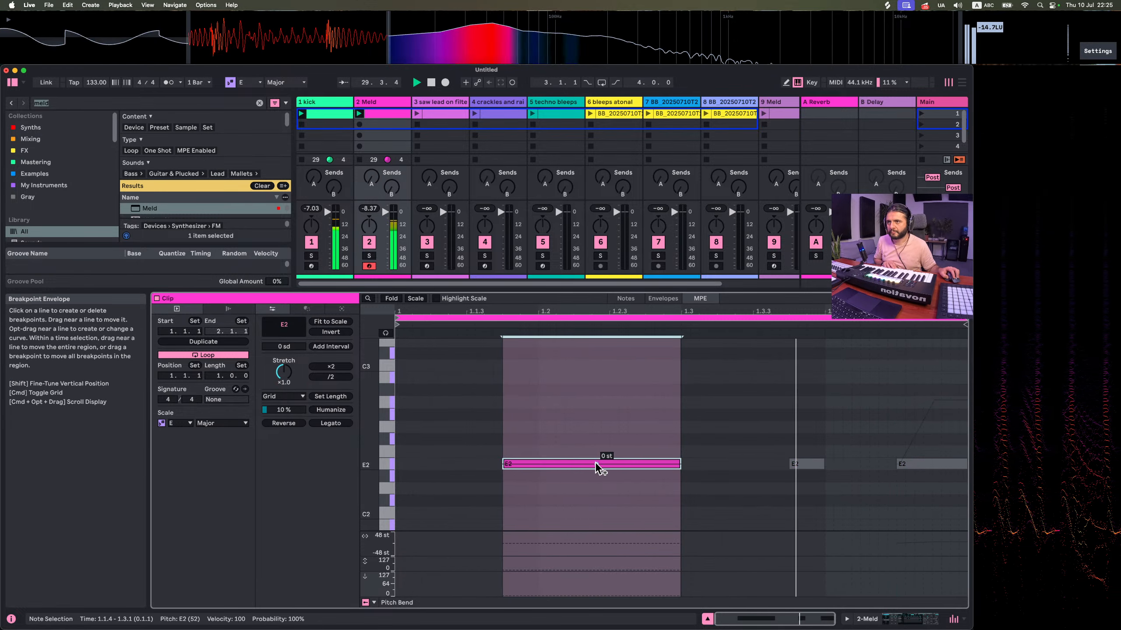
mouse_move(616, 464)
left_mouse_down()
mouse_move(677, 464)
mouse_move(672, 346)
mouse_move(681, 351)
left_mouse_up()
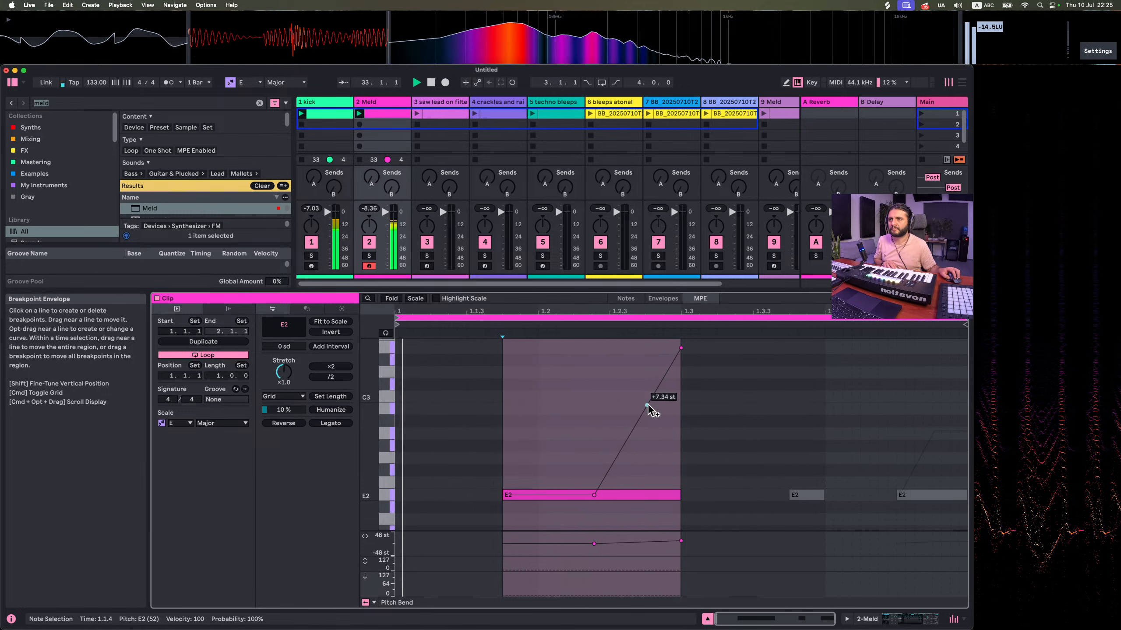
left_click_drag(652, 411, 632, 375)
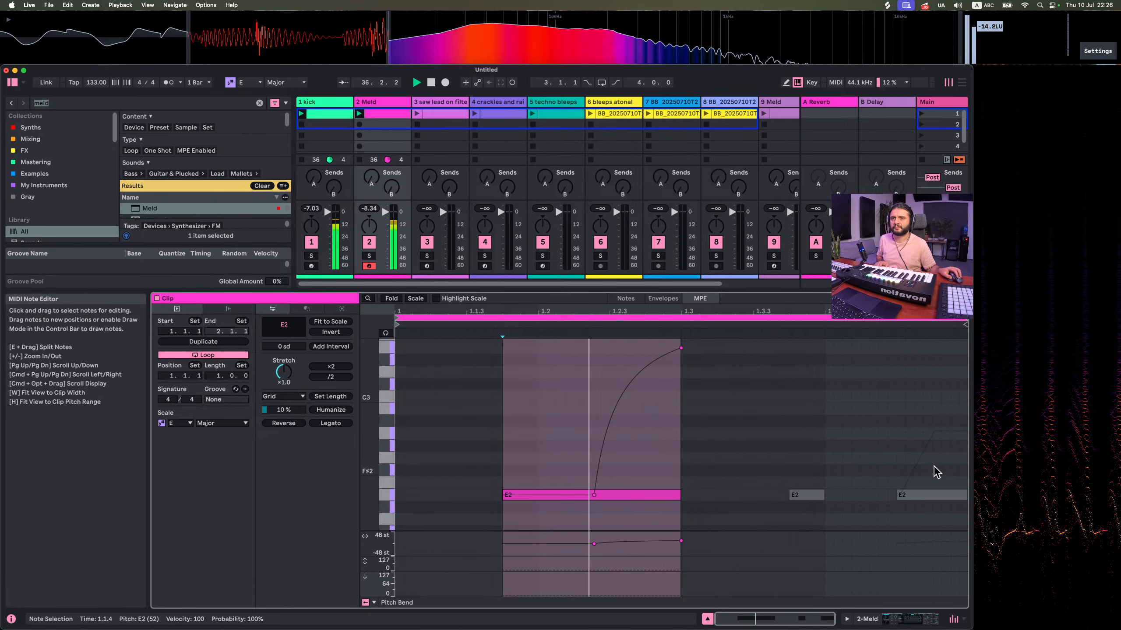
left_click(919, 467)
left_click_drag(916, 465, 931, 482)
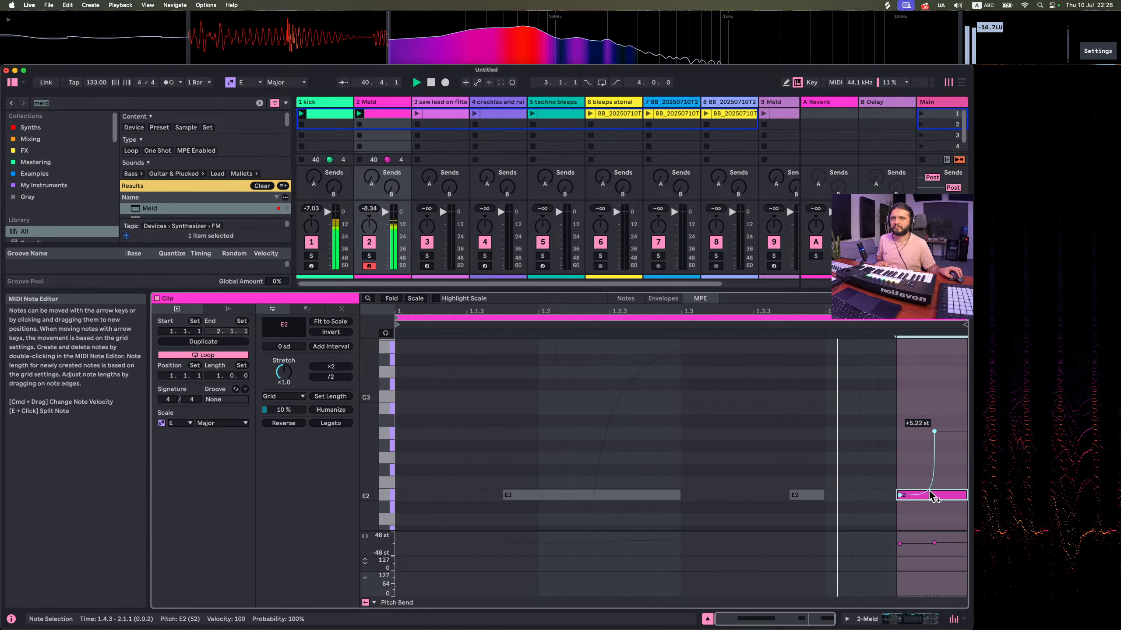
Return to the bass track's Meld and lower engine A's filter frequency to 51.0 Hz
left_click(374, 107)
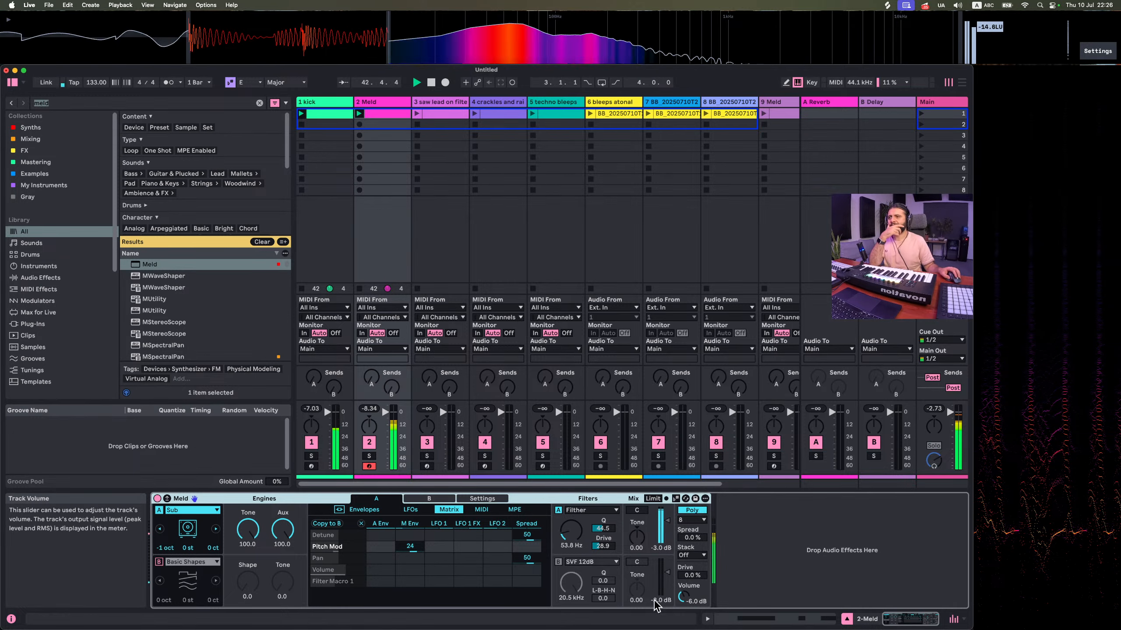
mouse_move(571, 530)
left_mouse_down()
mouse_move(571, 548)
mouse_move(571, 537)
left_mouse_up()
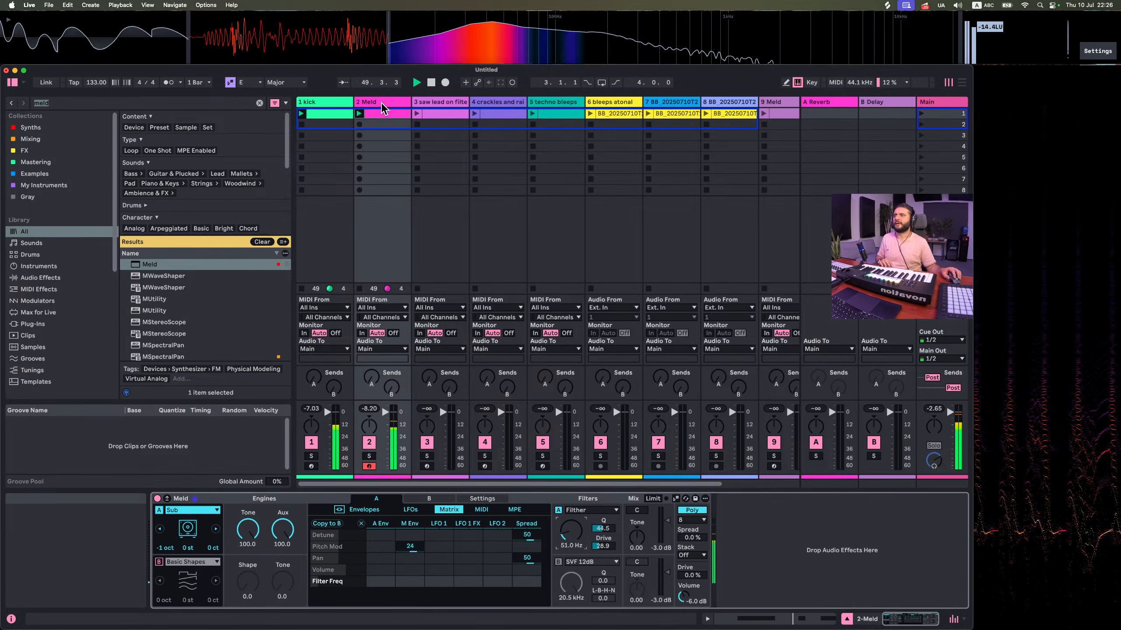
Launch the saw lead clip and add EQ Eight to its track with band 1 set as a low cut
left_click(415, 113)
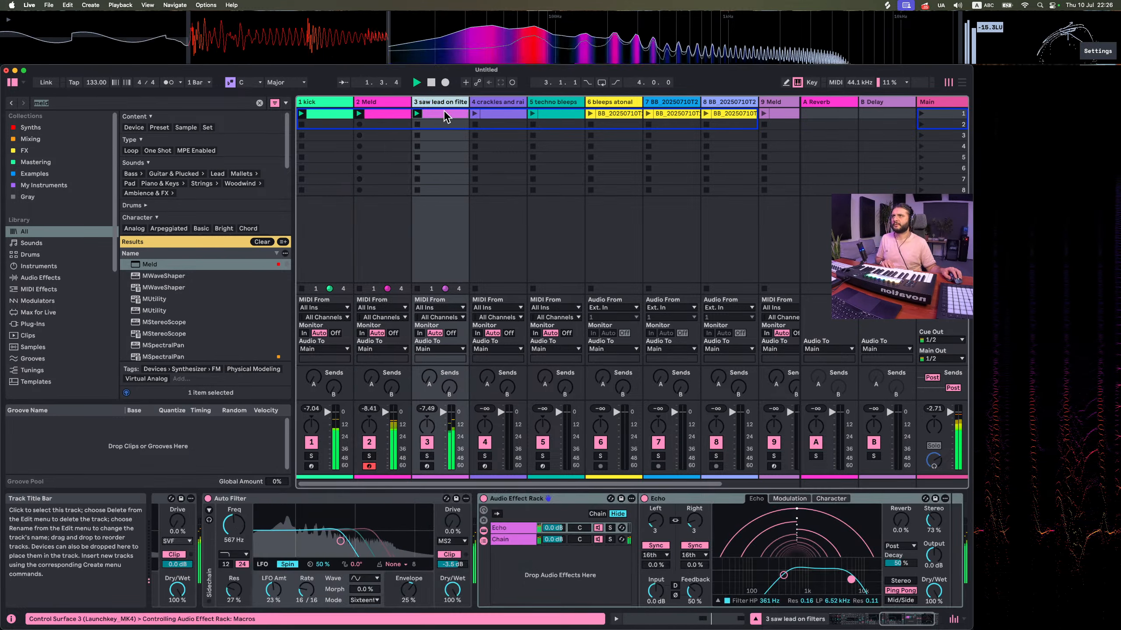
type("eq eight")
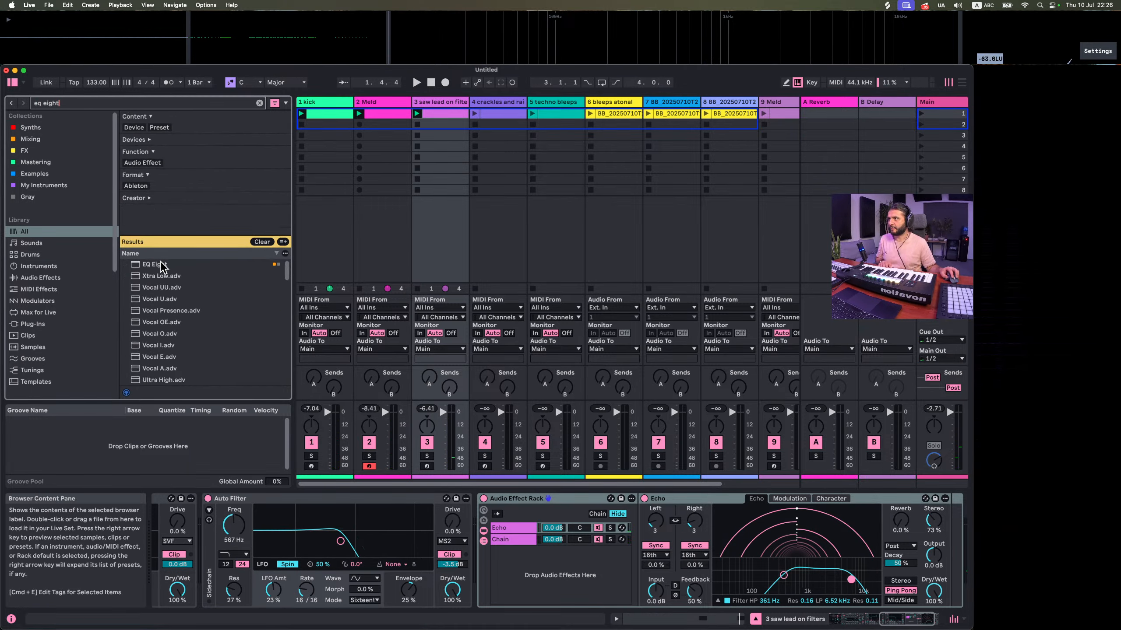
double_click(154, 265)
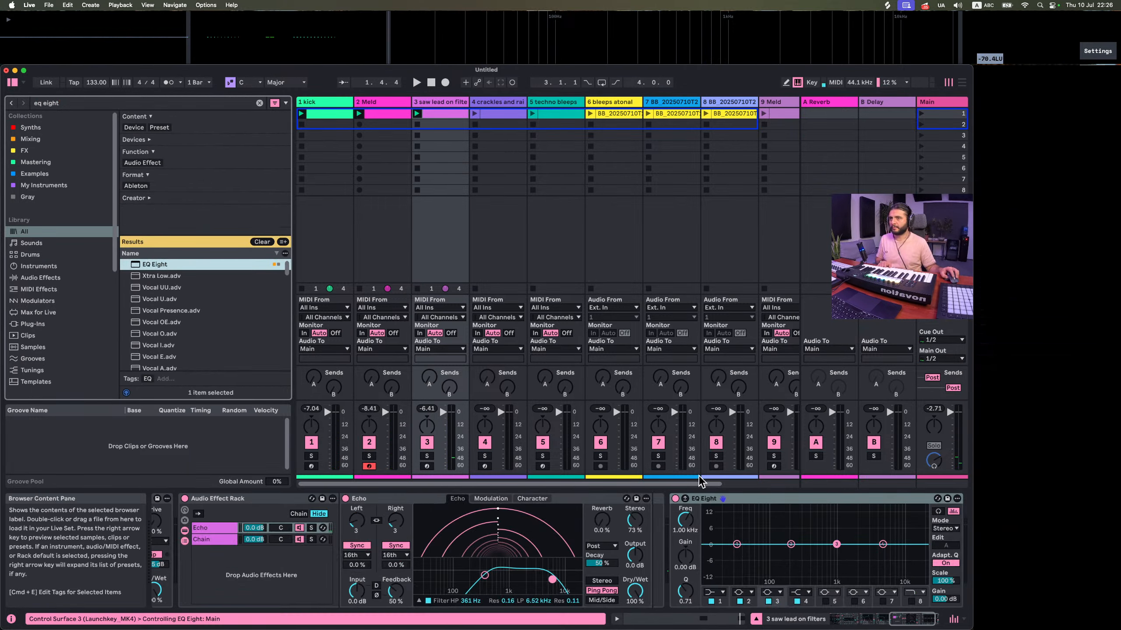
left_click(659, 590)
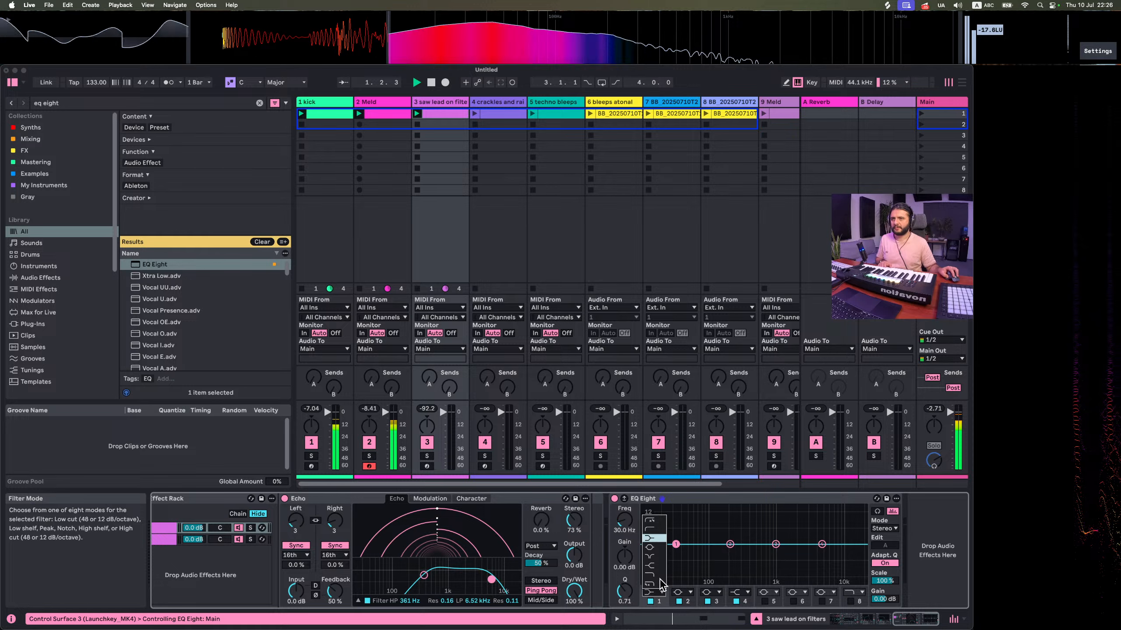
left_click(653, 521)
left_click_drag(675, 545, 712, 559)
Launch the crackles and rain and techno bleeps clips, and stop the crackles and rain track
left_click(474, 113)
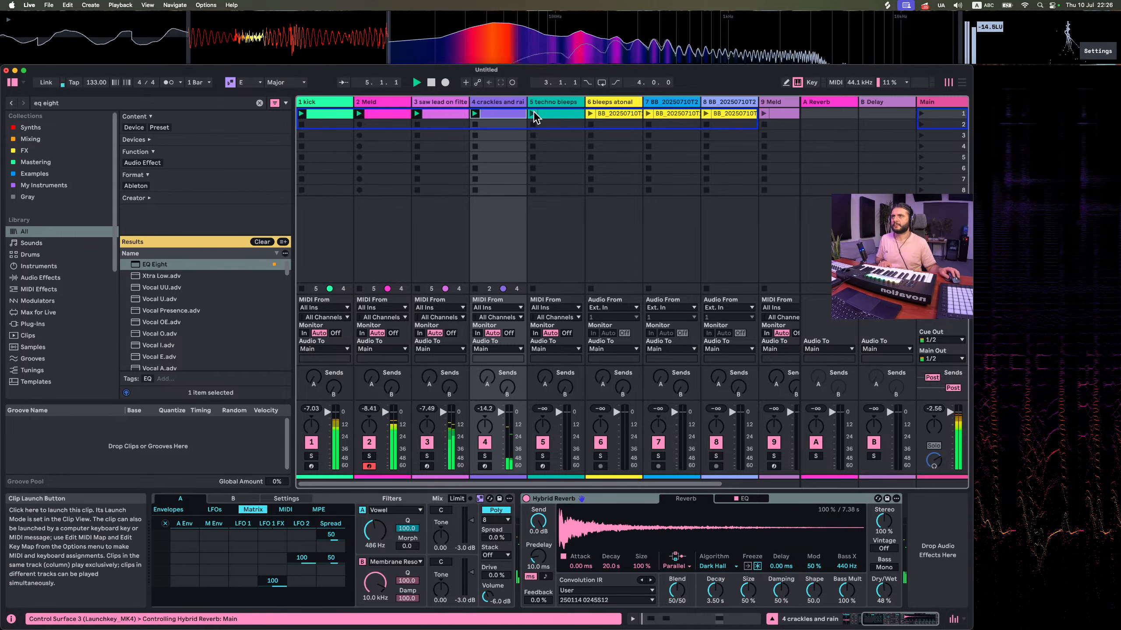
left_click(533, 112)
left_click(476, 124)
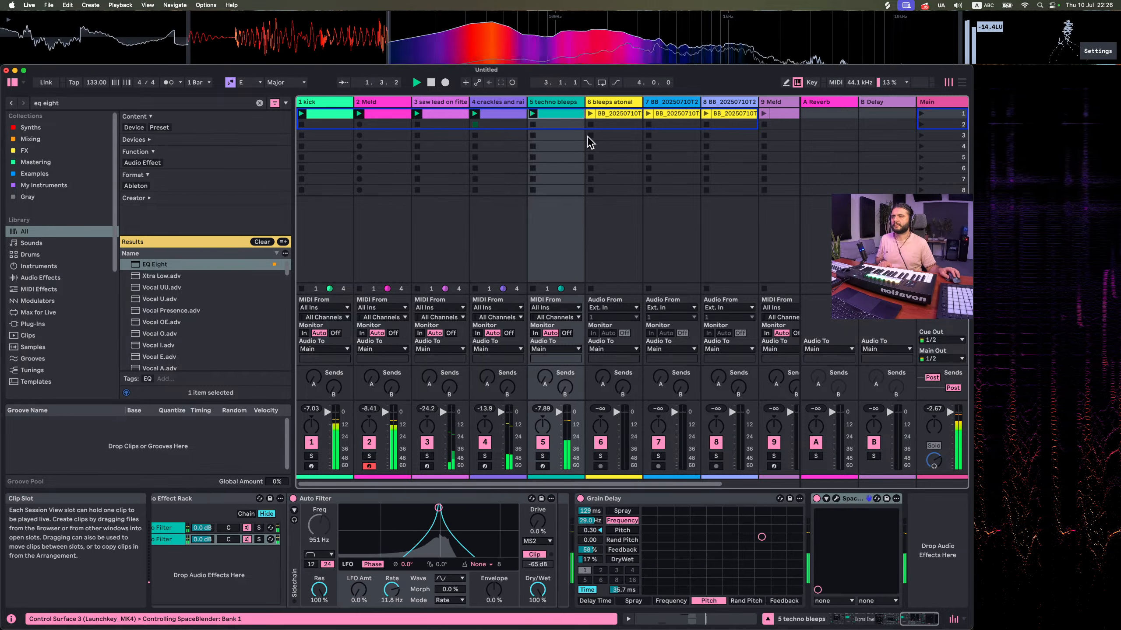
Bring up the techno bleeps track's synth and try adjusting its transposition
left_click(570, 102)
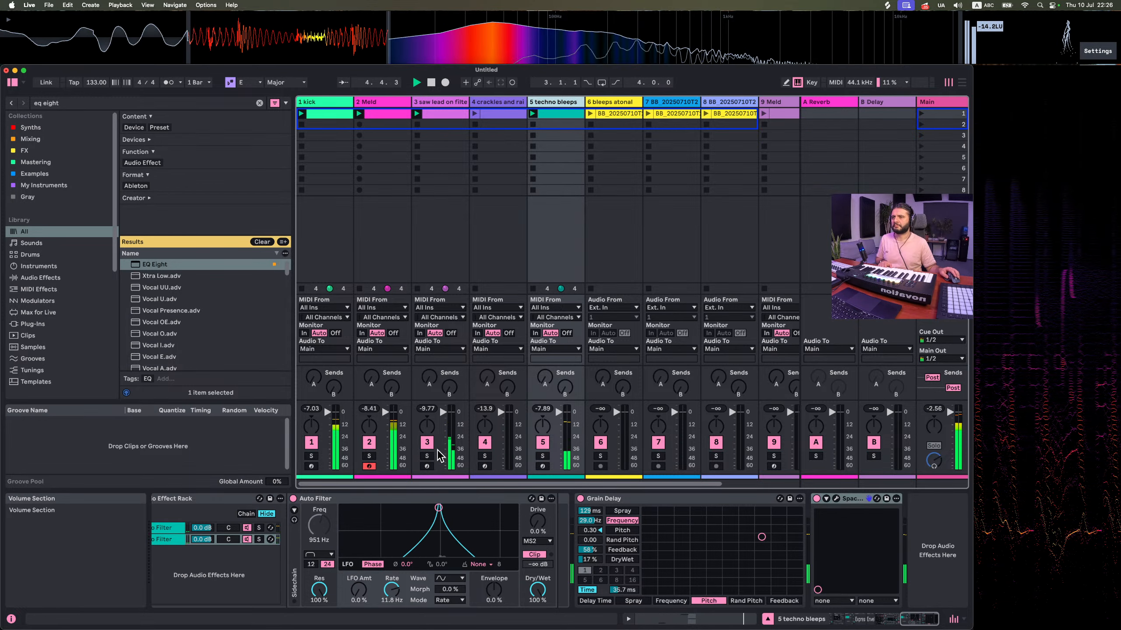
scroll(312, 568, "left", 15)
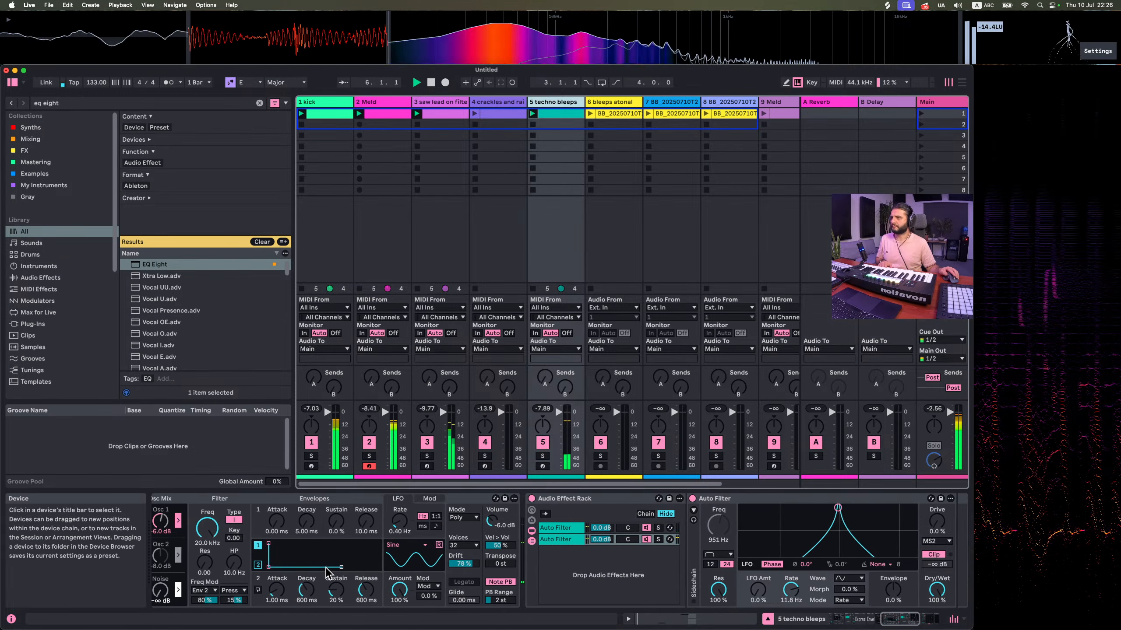
left_click_drag(490, 582, 489, 567)
Launch the bleeps atonal clip and open it in the sample editor
left_click(590, 113)
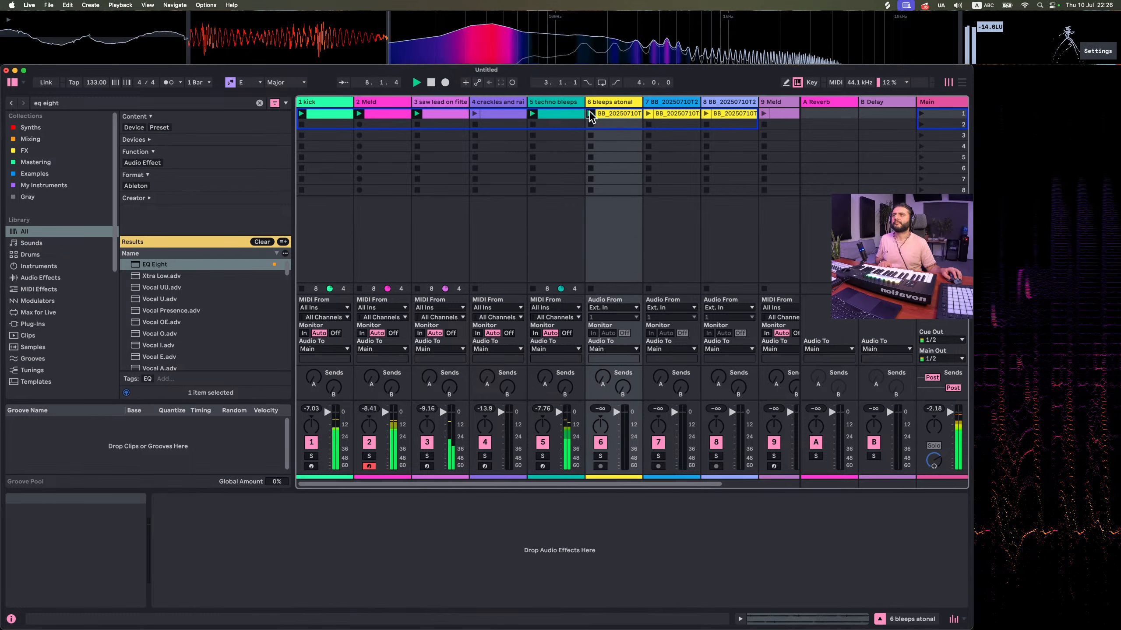
double_click(620, 113)
scroll(620, 115, "right", 4)
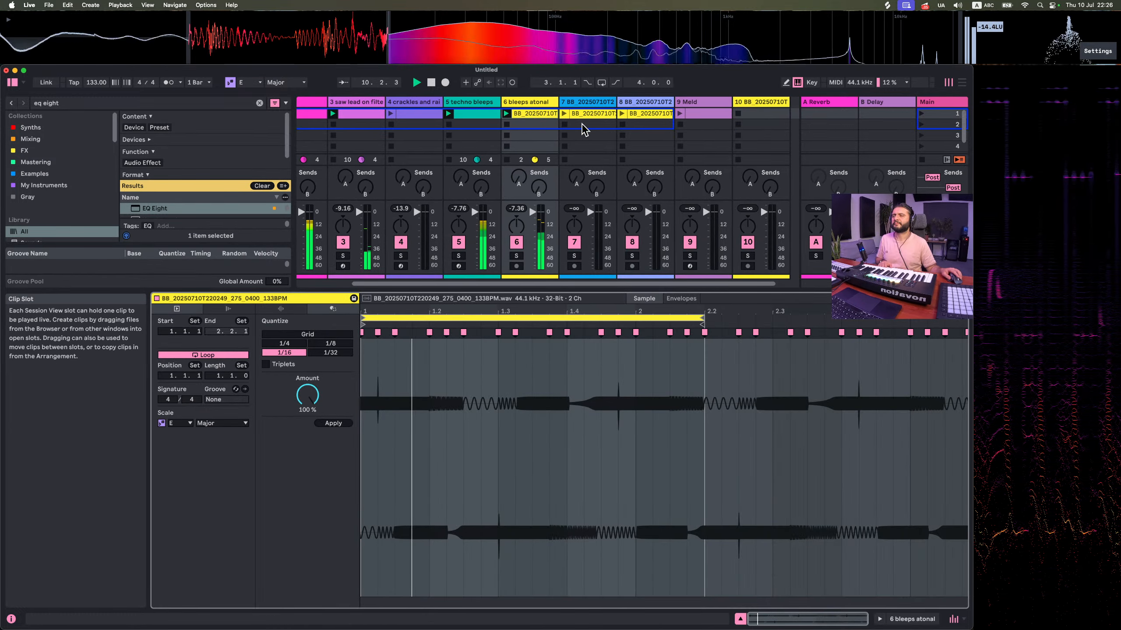
Try transposing the bleeps atonal clip to -19 semitones in its audio utilities
left_click(281, 309)
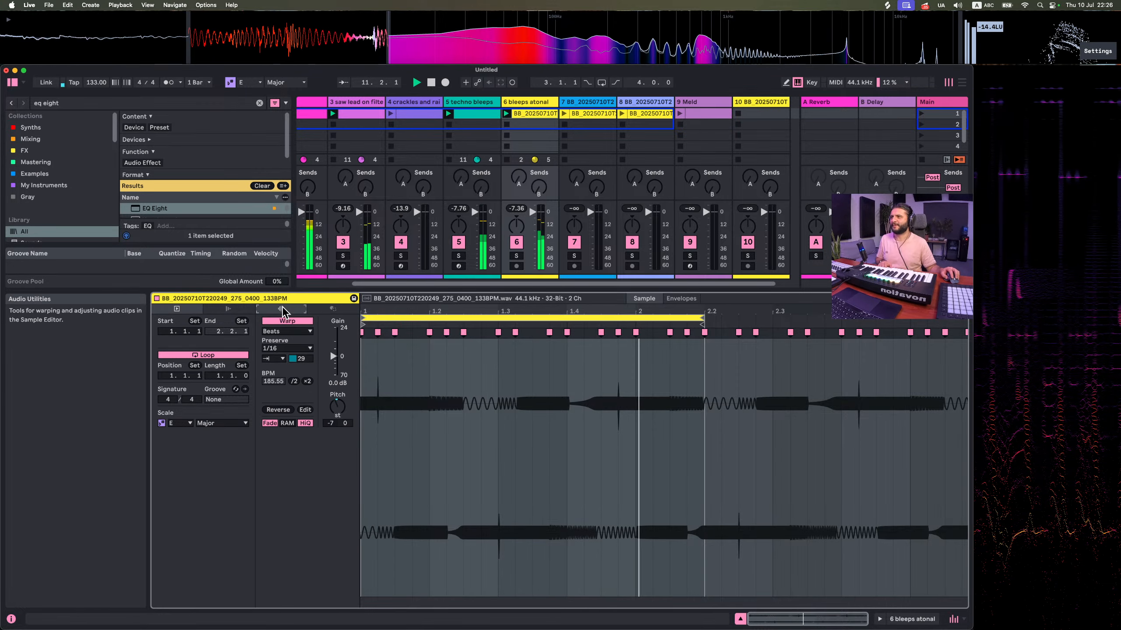
left_click(338, 407)
type("-19")
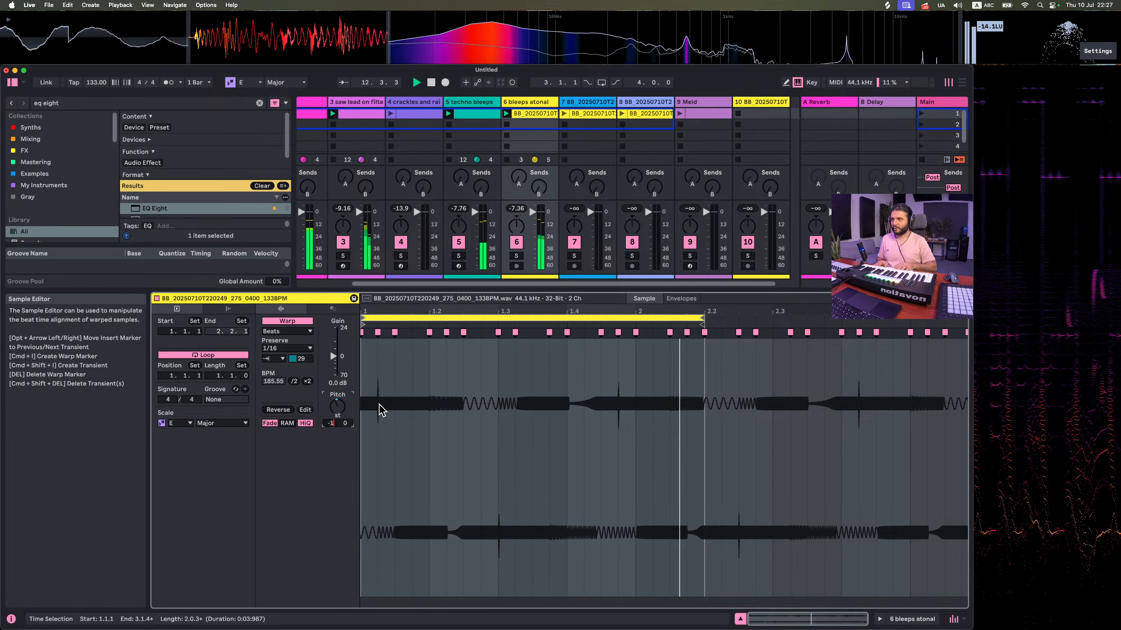
key("Return")
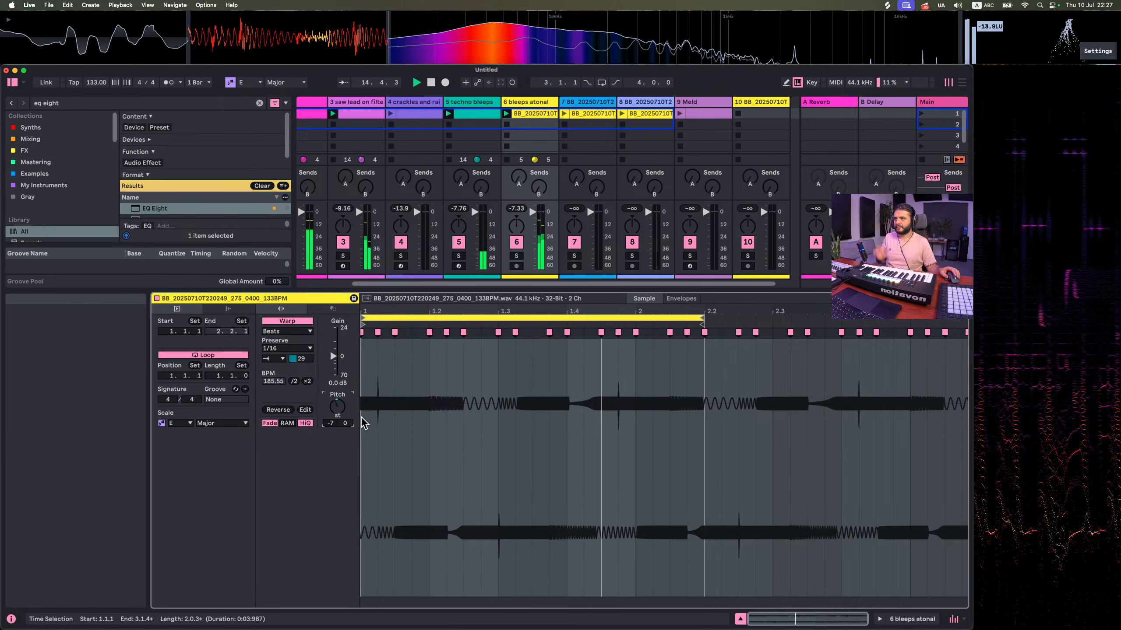
Launch the audio clip on track 7 and the Meld clip on track 9, viewing the bass clip's notes in between
left_click(564, 114)
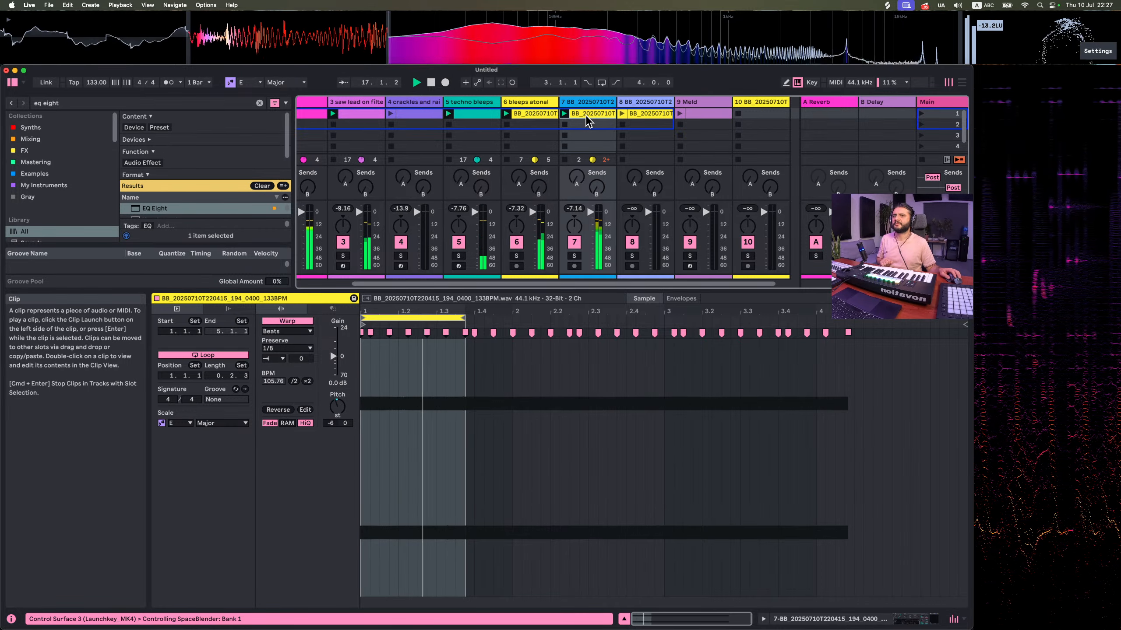
scroll(550, 203, "left", 3)
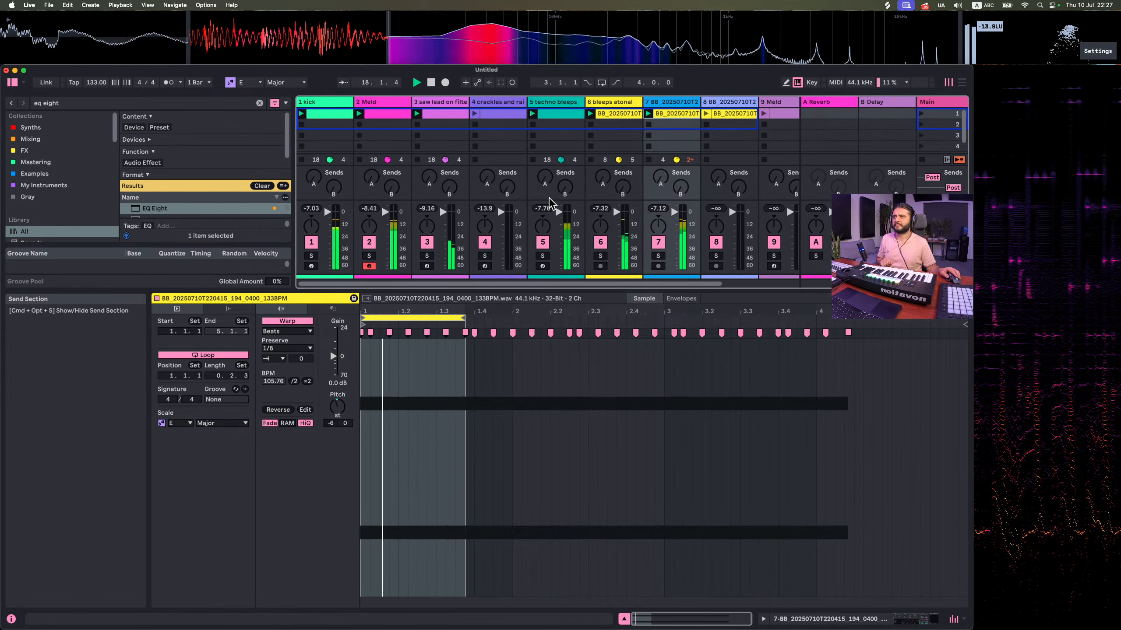
left_click(380, 114)
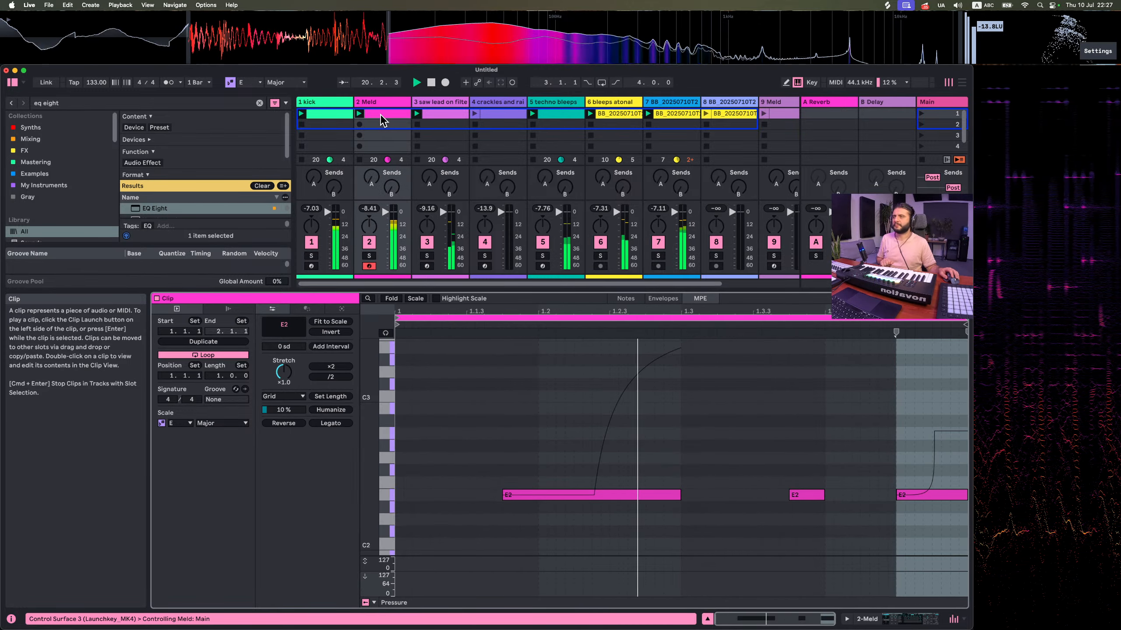
scroll(511, 152, "right", 3)
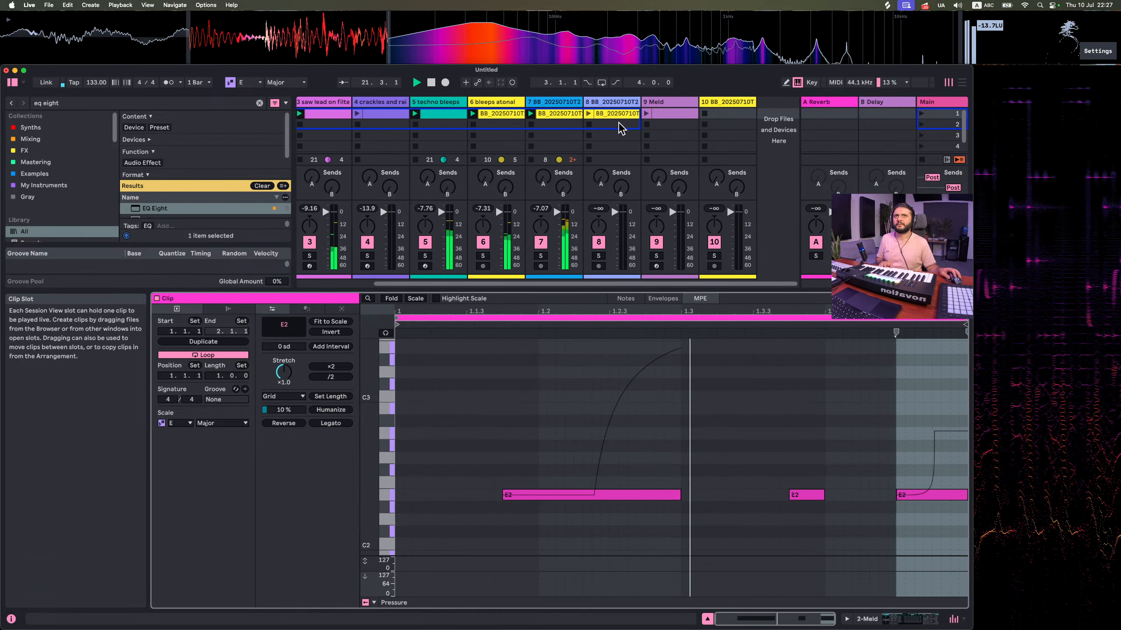
left_click(645, 114)
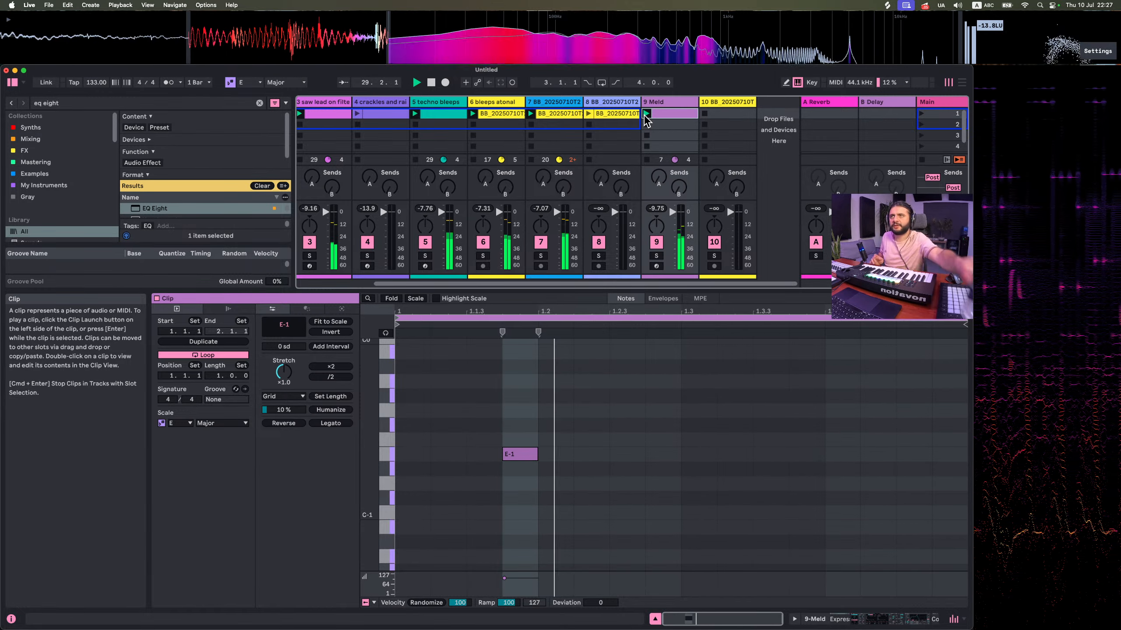
Add EQ Eight to the Meld on track 9 and shape band 1 into a low cut at about 144 Hz
double_click(657, 102)
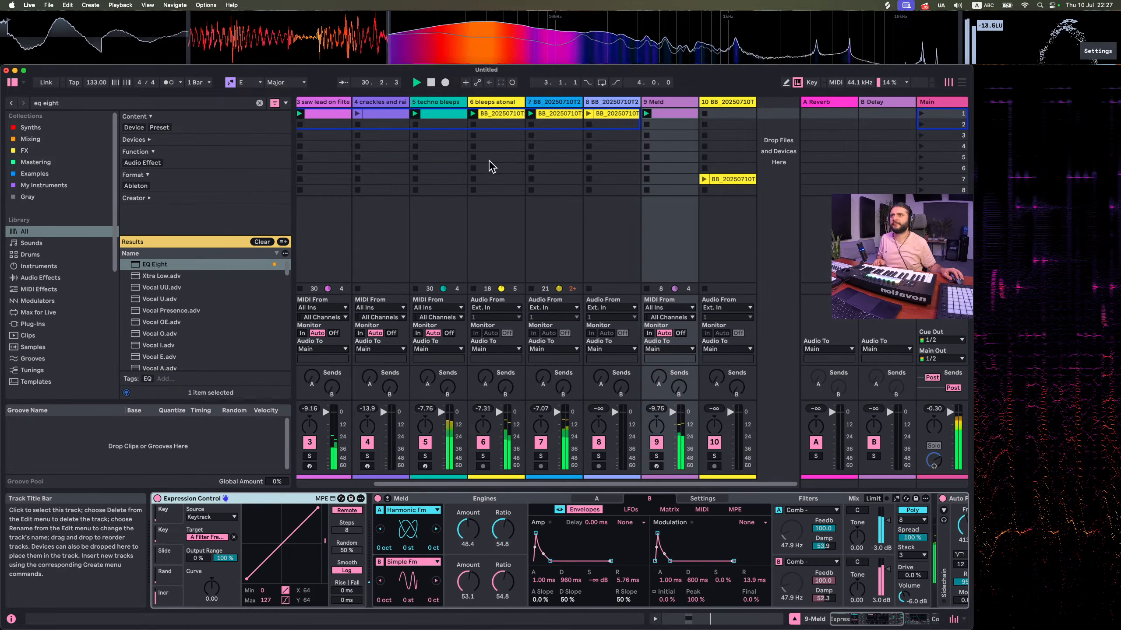
double_click(144, 266)
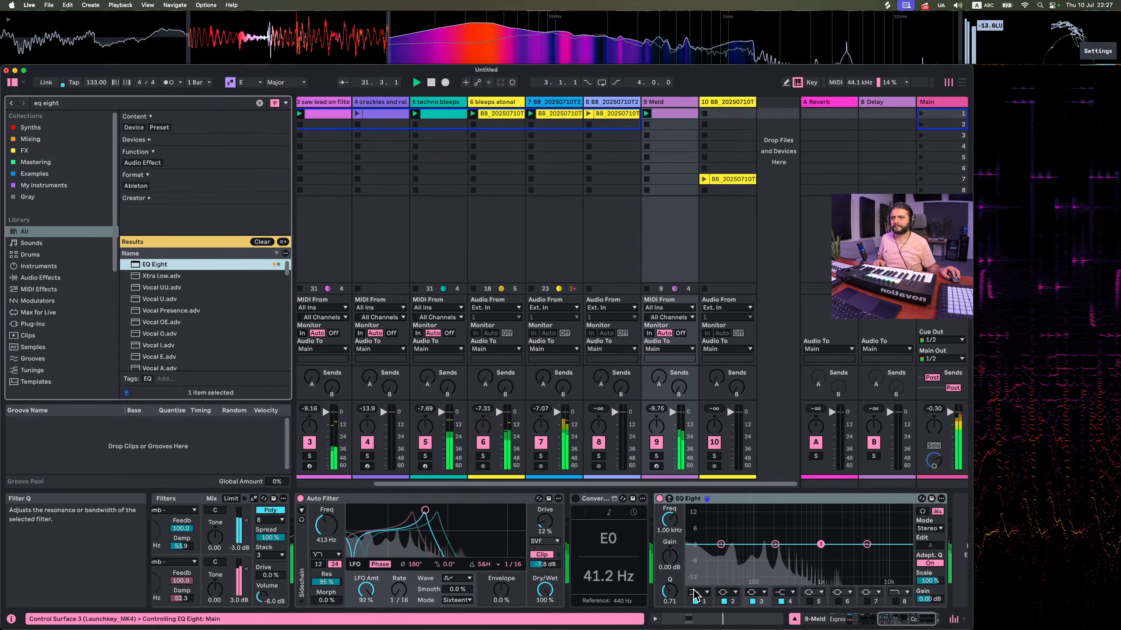
left_click(697, 593)
left_click_drag(722, 557, 771, 556)
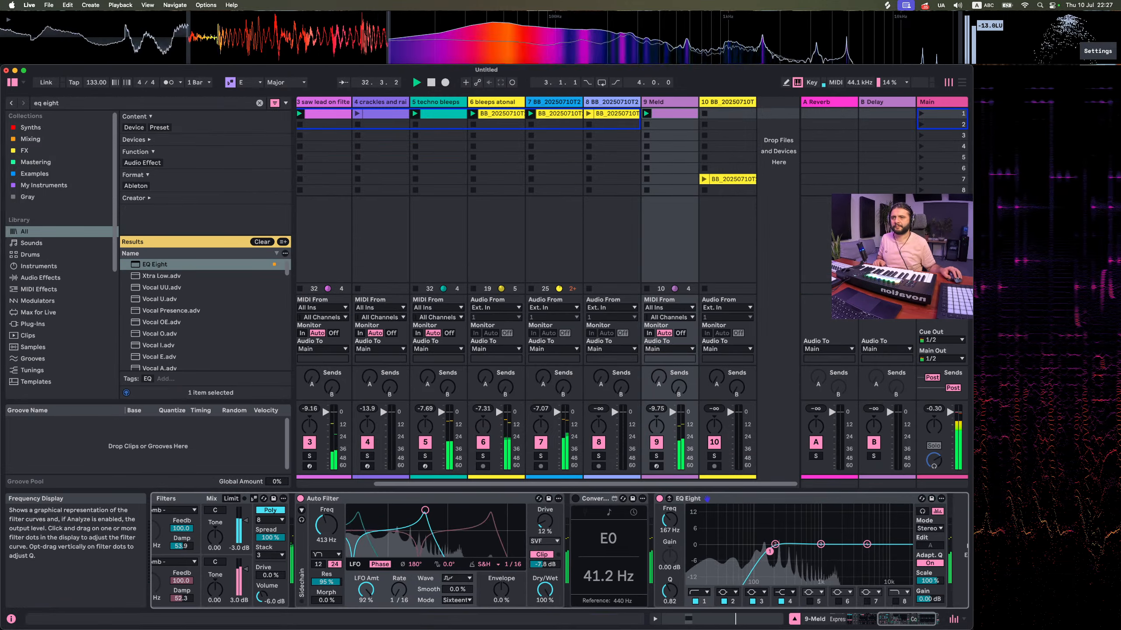
Solo track 9 to set its Auto Filter to 640 Hz with 26% drive, and rebalance the filter's output level with the solo off
left_click(656, 456)
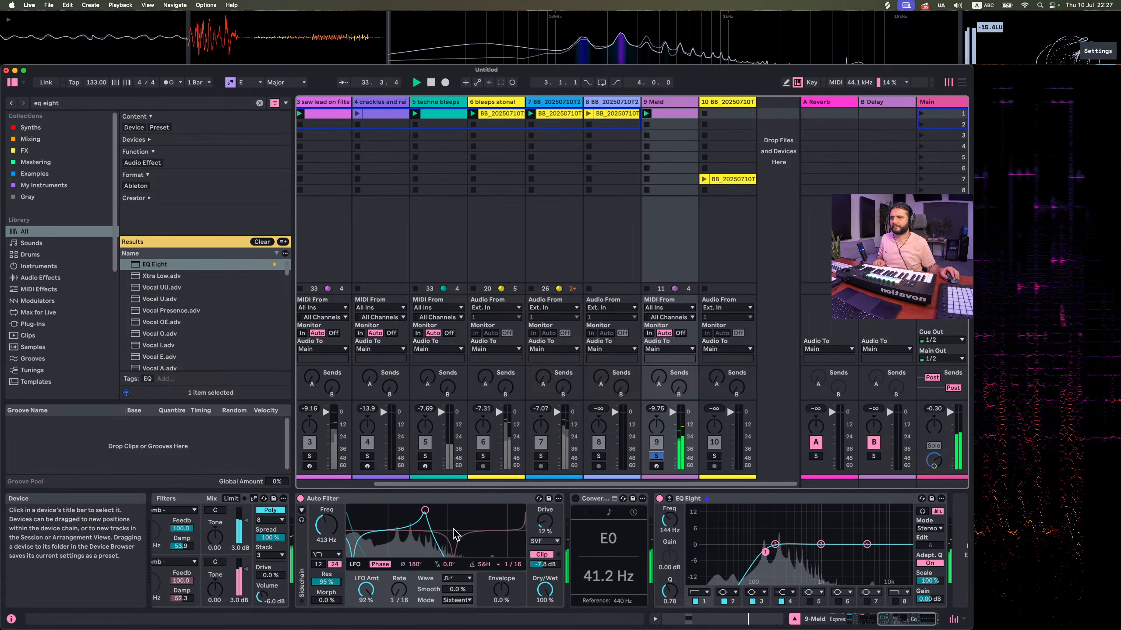
left_click_drag(420, 513, 429, 510)
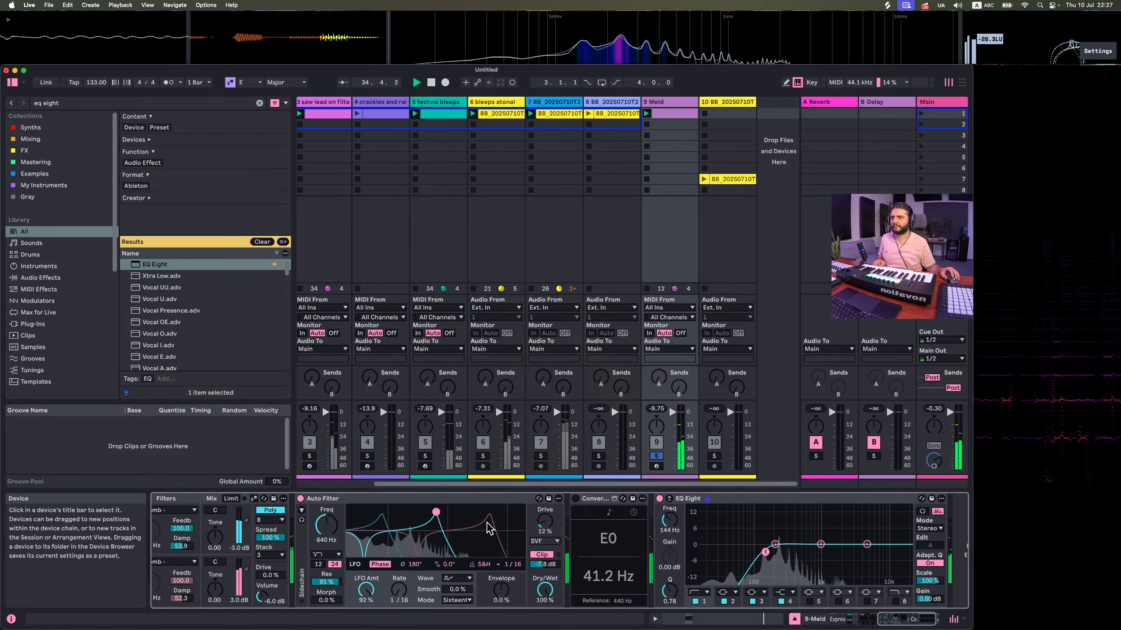
left_click_drag(548, 535, 548, 525)
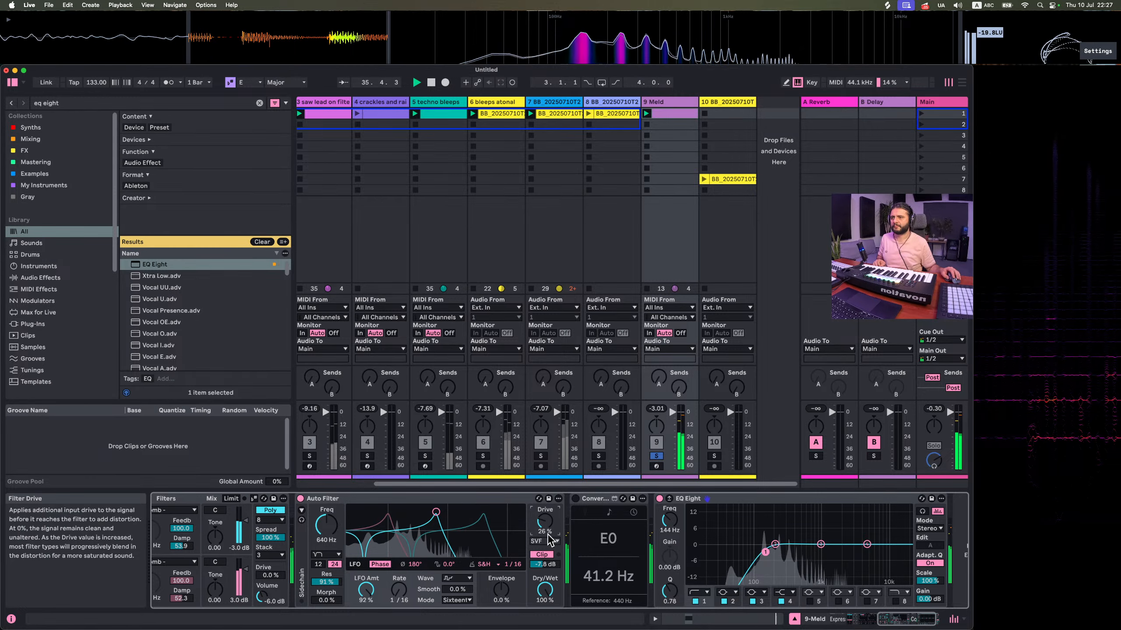
left_click(656, 457)
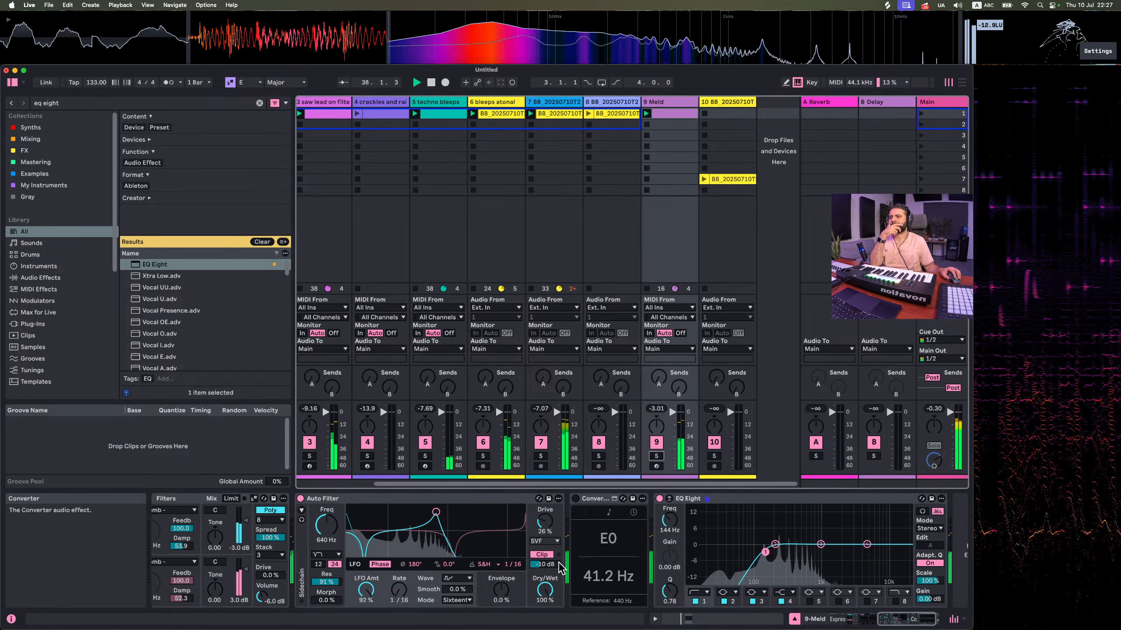
left_click_drag(545, 564, 545, 566)
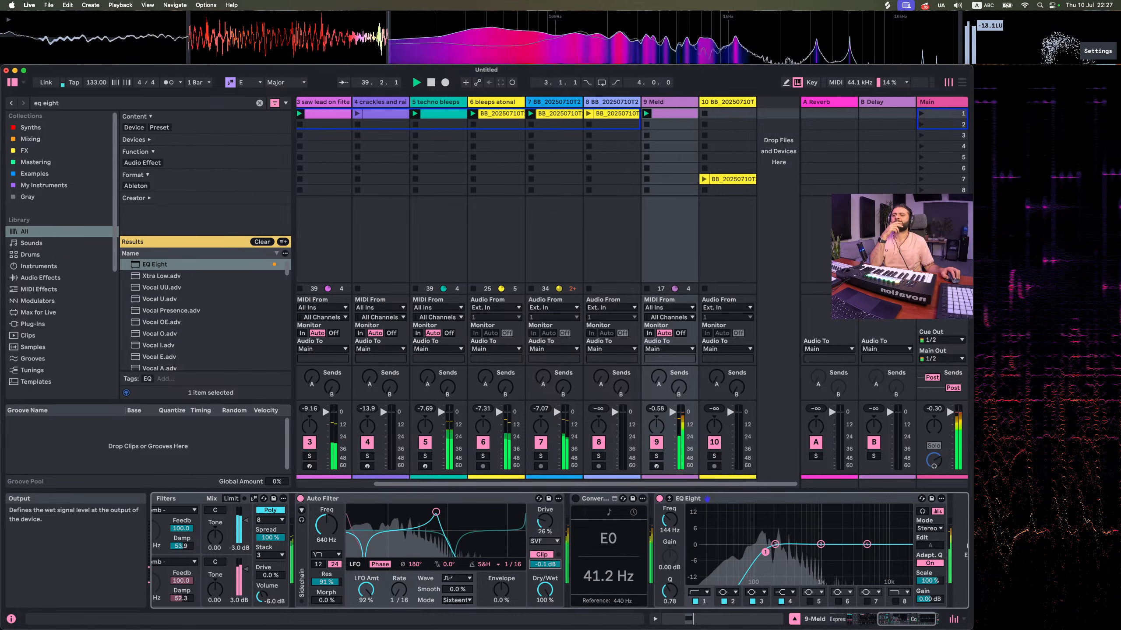
left_click_drag(545, 564, 545, 570)
Launch the crackles and rain clip, and launch the audio clip on track 7
scroll(454, 277, "left", 3)
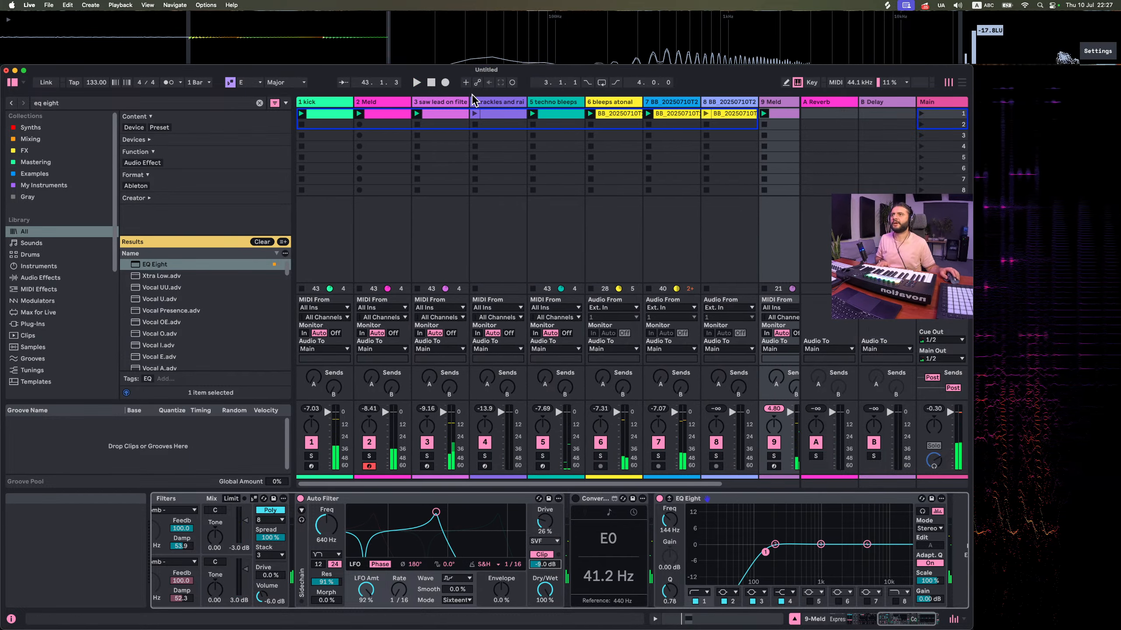
left_click(475, 116)
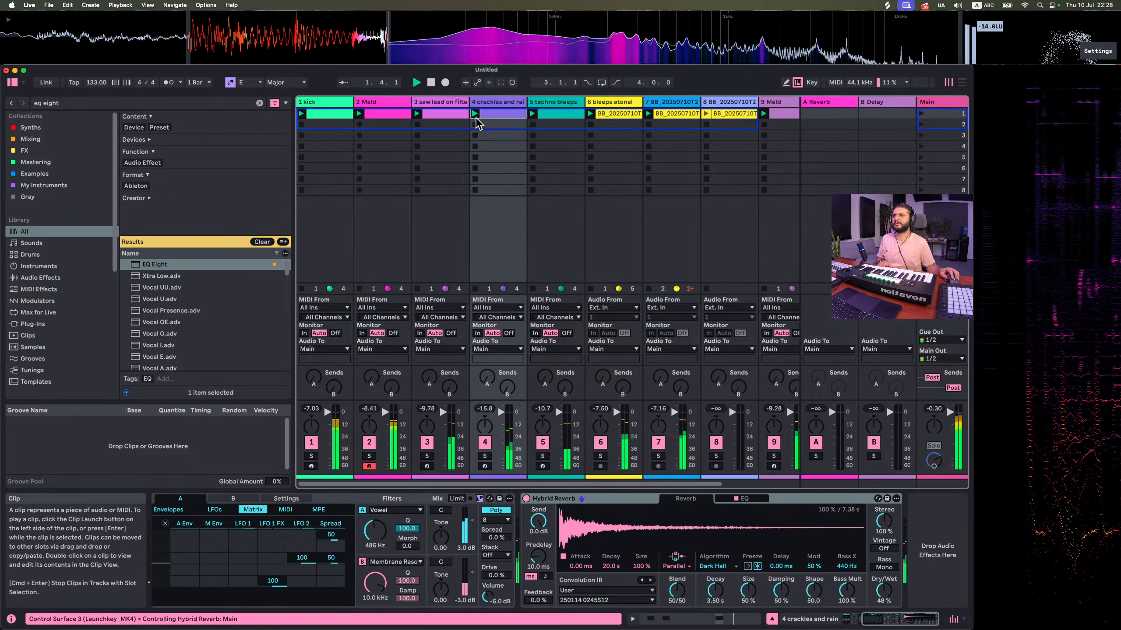
scroll(609, 192, "right", 3)
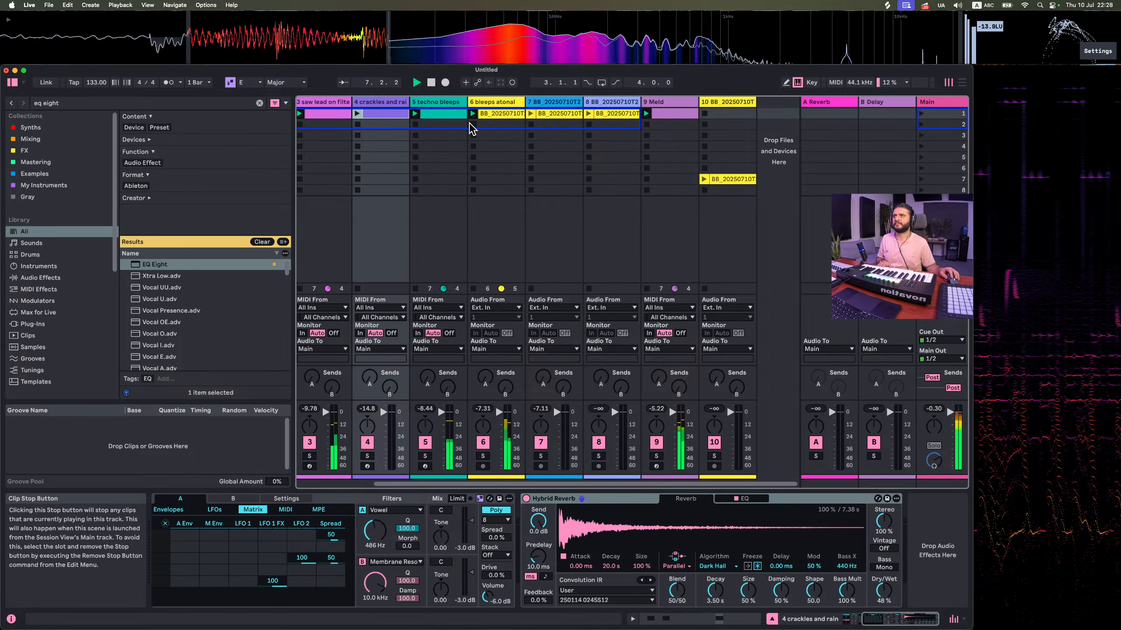
left_click(529, 113)
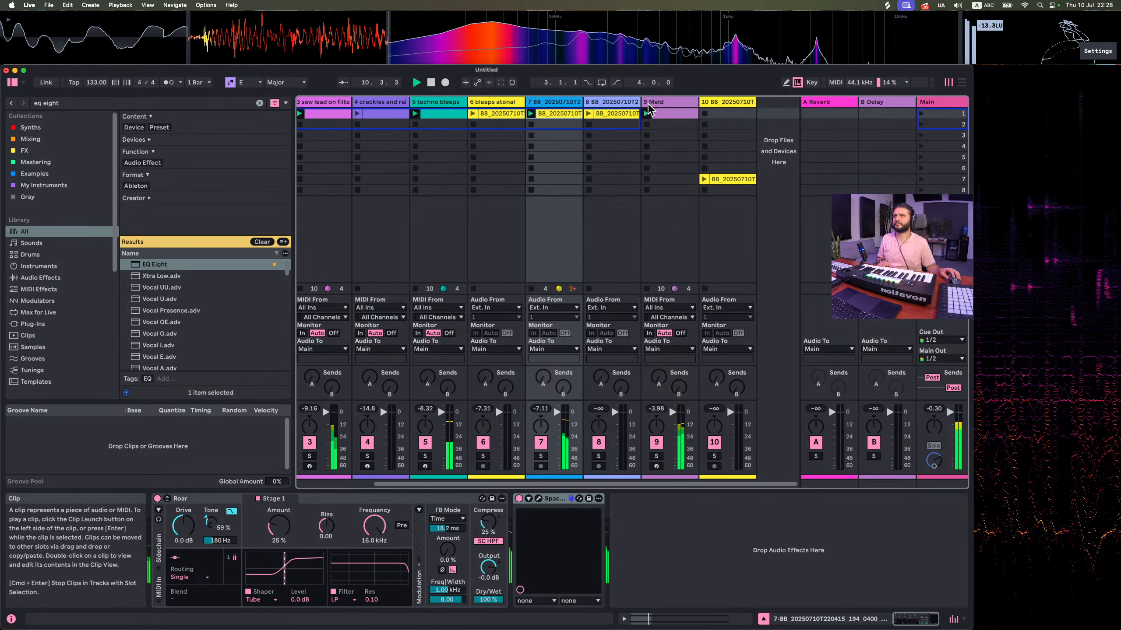
Stop the clips playing on the track 9 Meld and the saw lead track
left_click(646, 124)
scroll(482, 188, "left", 4)
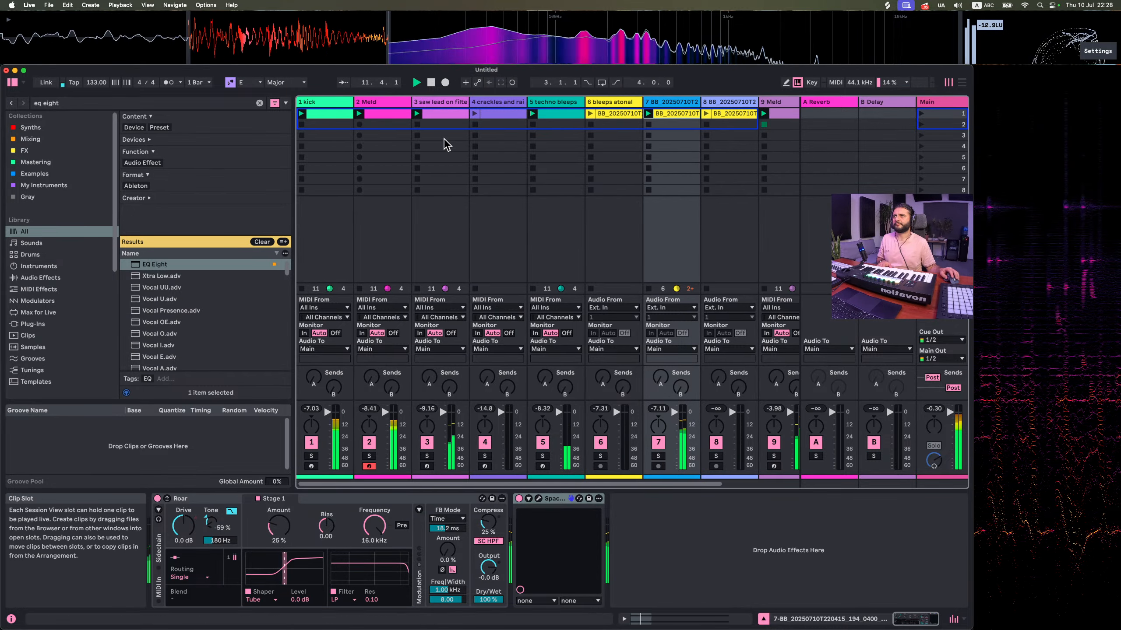
left_click(417, 125)
Solo the Meld bass on track 2 to listen to it alone
scroll(745, 209, "right", 3)
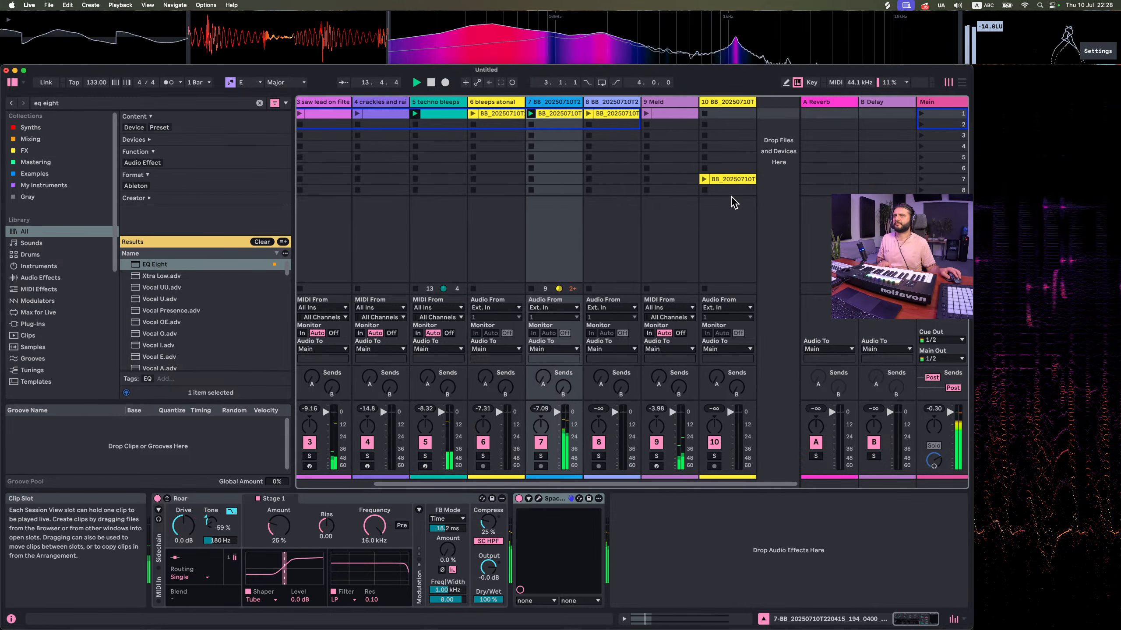
scroll(599, 192, "left", 1)
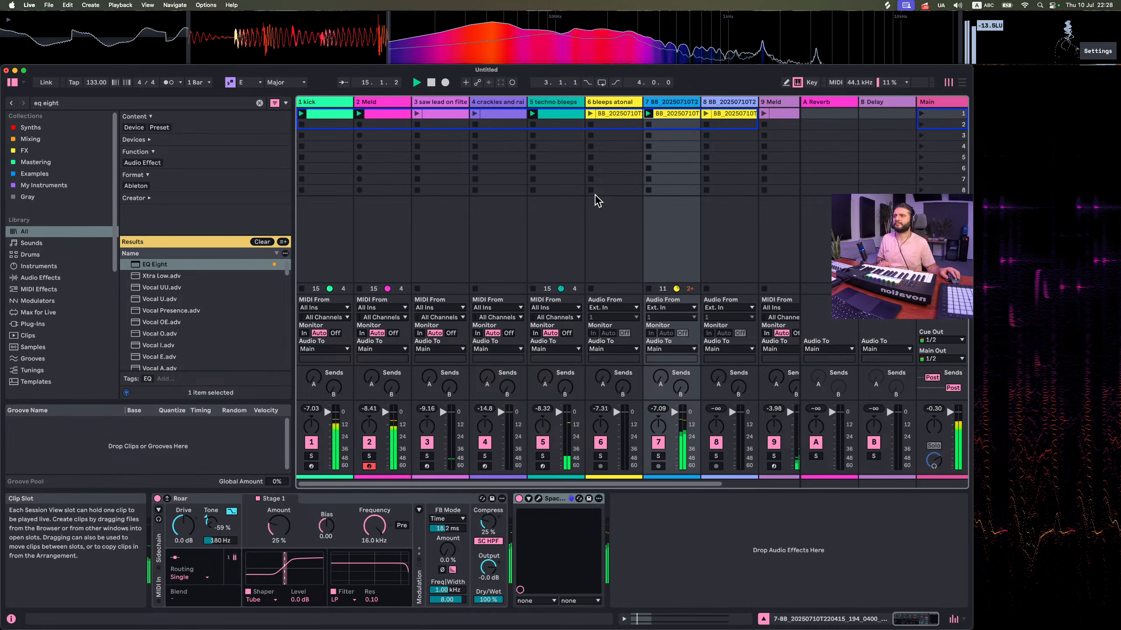
left_click(369, 457)
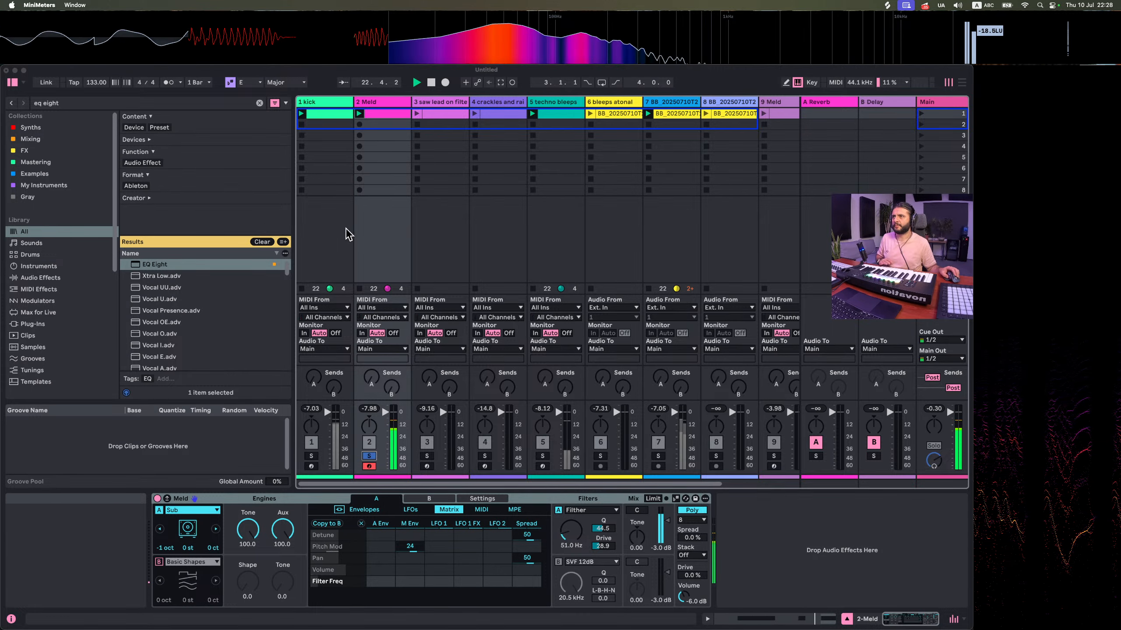
left_click(393, 255)
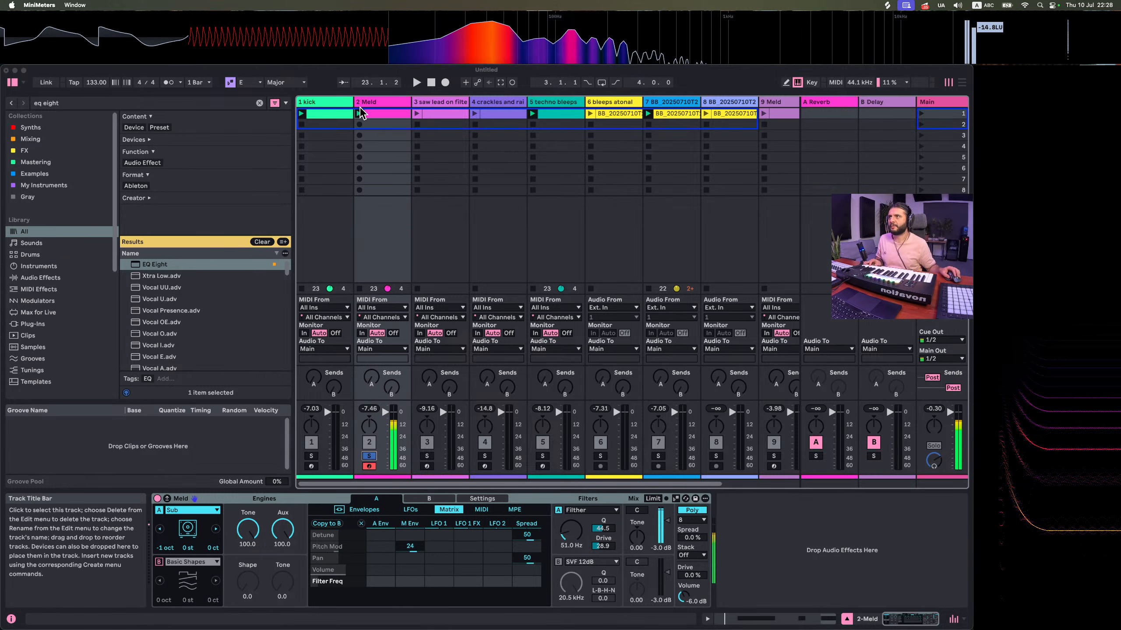
Try all notes of the Meld bass clip one octave higher, restarting playback to hear them
double_click(388, 113)
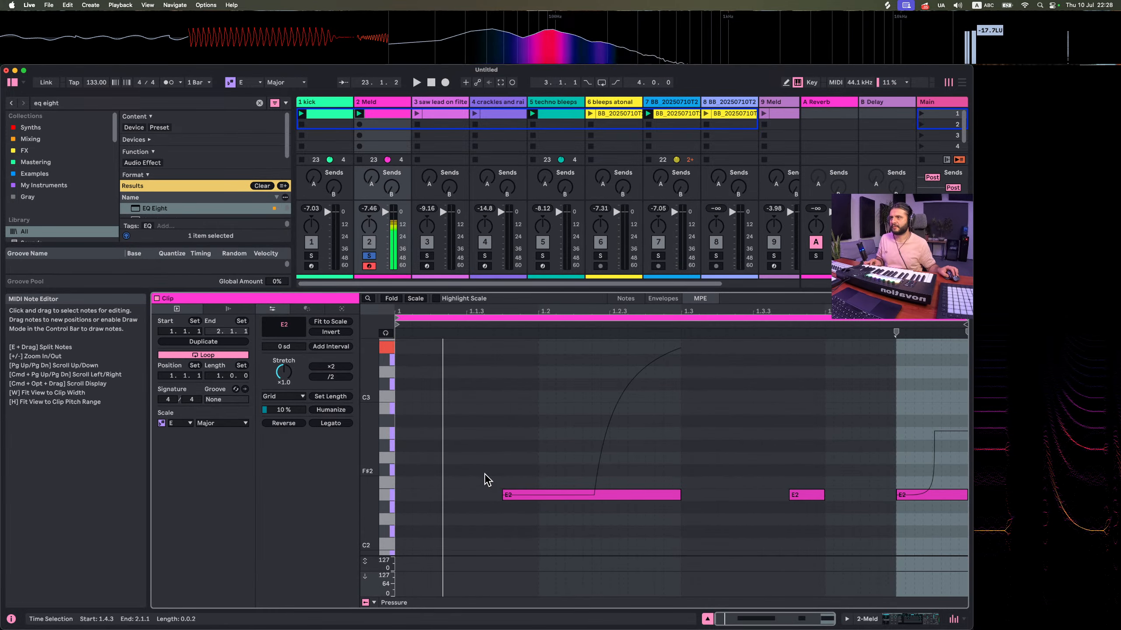
key("super+a")
key("shift+Up")
key("space")
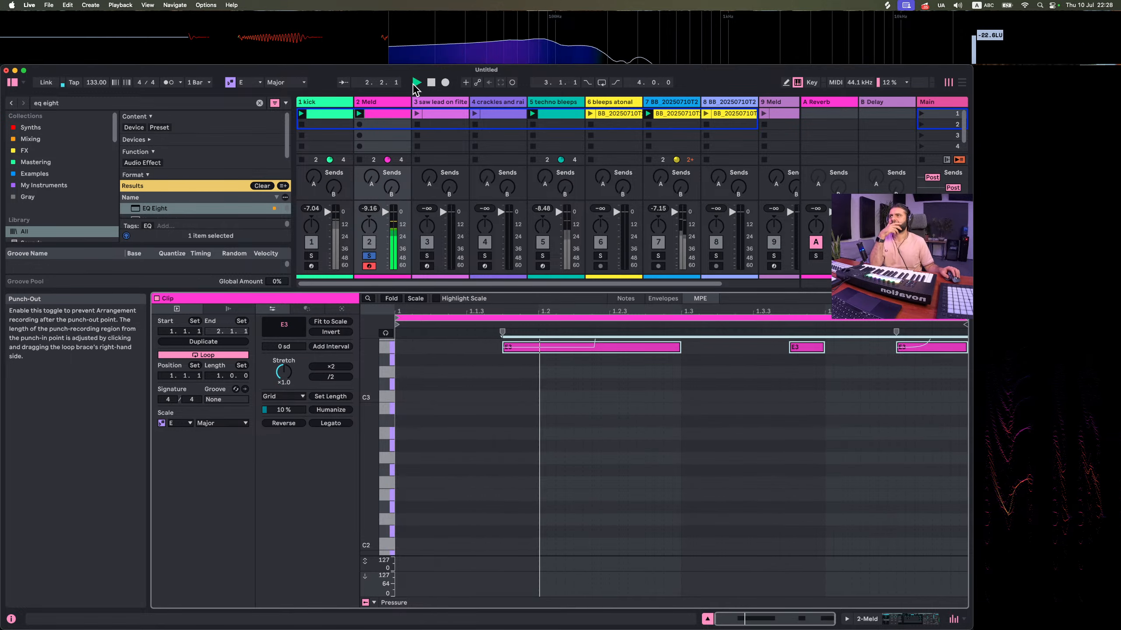
left_click(363, 124)
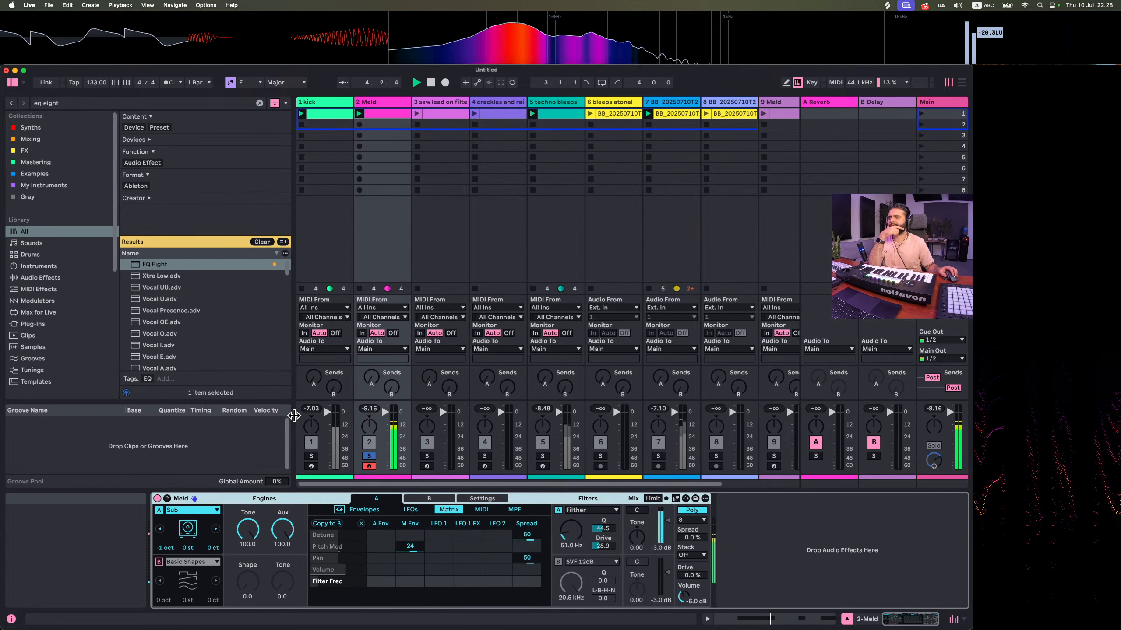
Solo the kick alongside the Meld bass to compare them, turn the solos off and mute the kick
left_click(312, 456)
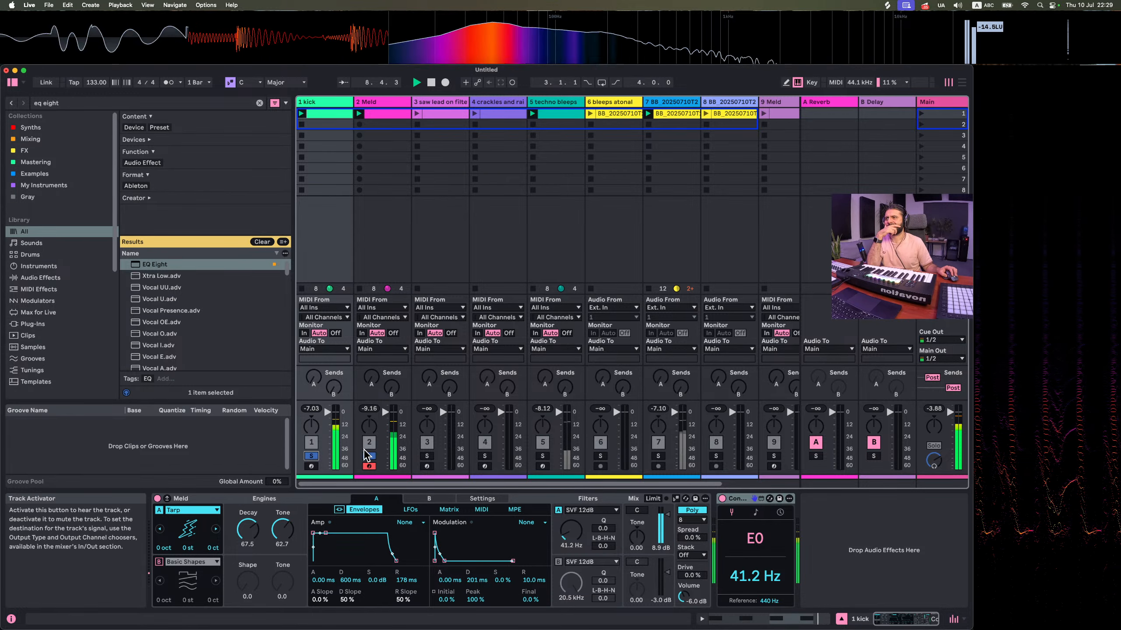
left_click(311, 456)
left_click(311, 445)
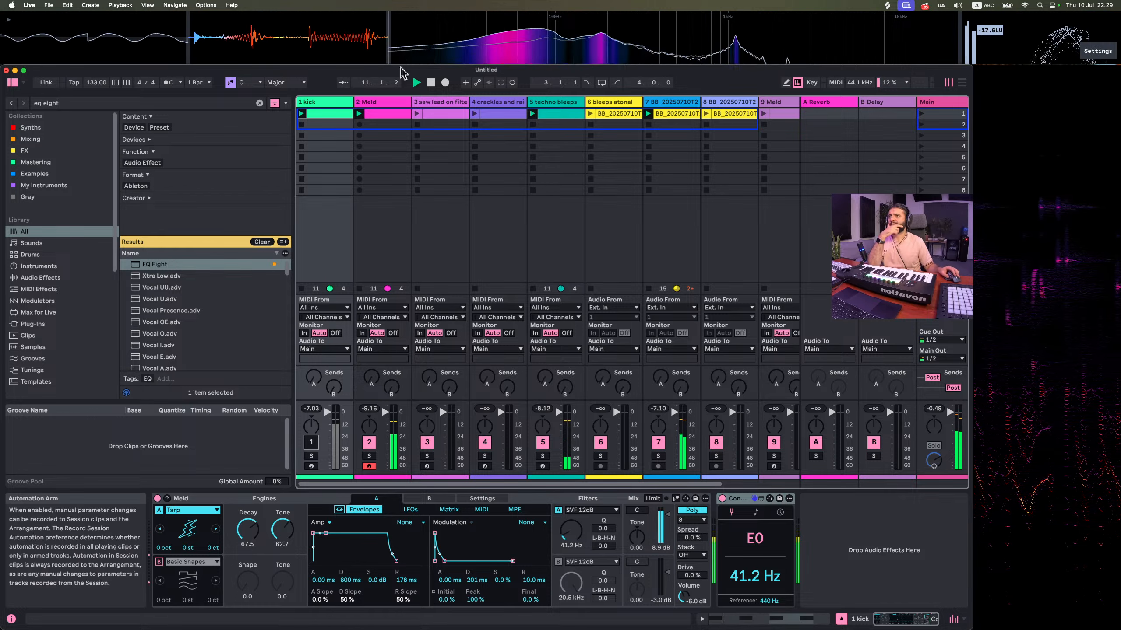
Transpose all notes of the Meld bass clip down one octave, restart playback and check the bass on the spectrogram
double_click(379, 114)
key("space")
left_click(527, 367)
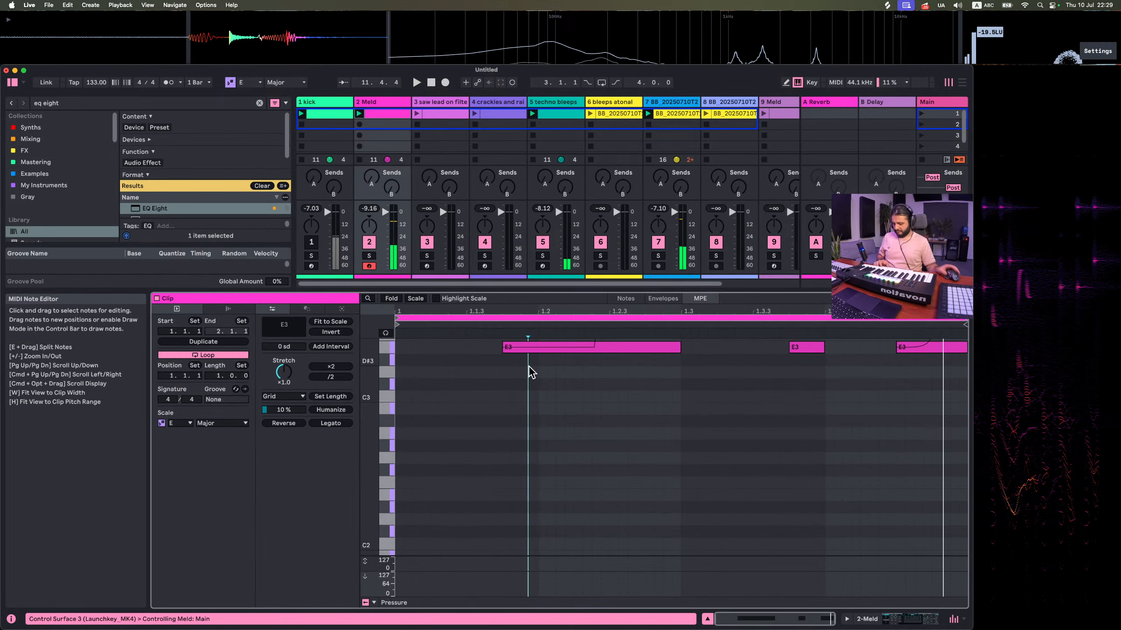
key("super+a")
key("shift+Down")
key("space")
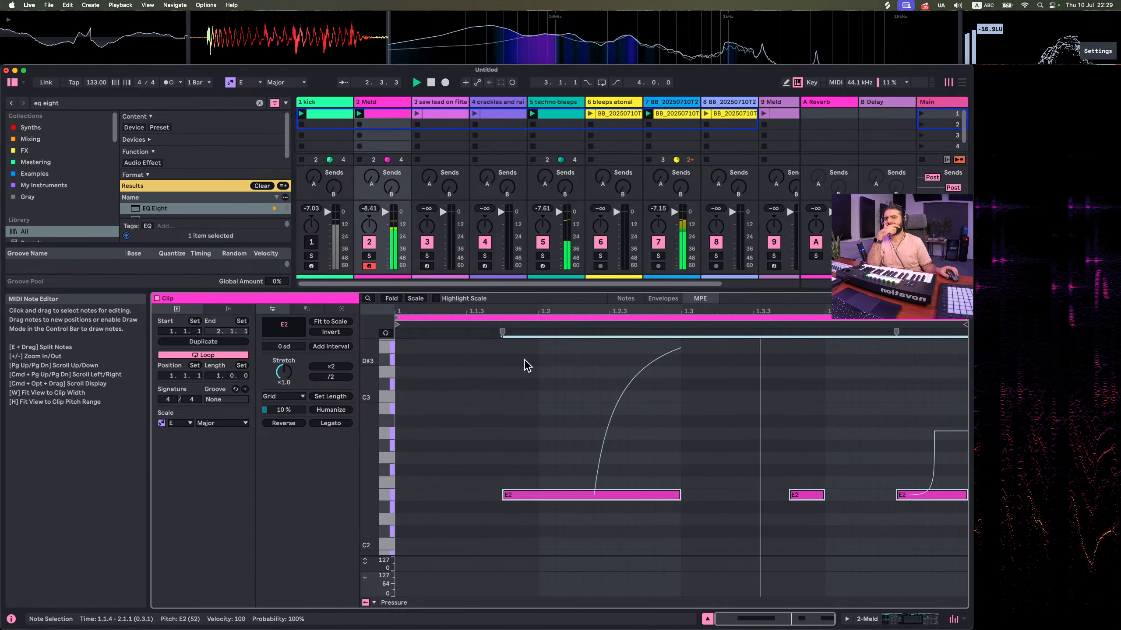
left_click(1001, 572)
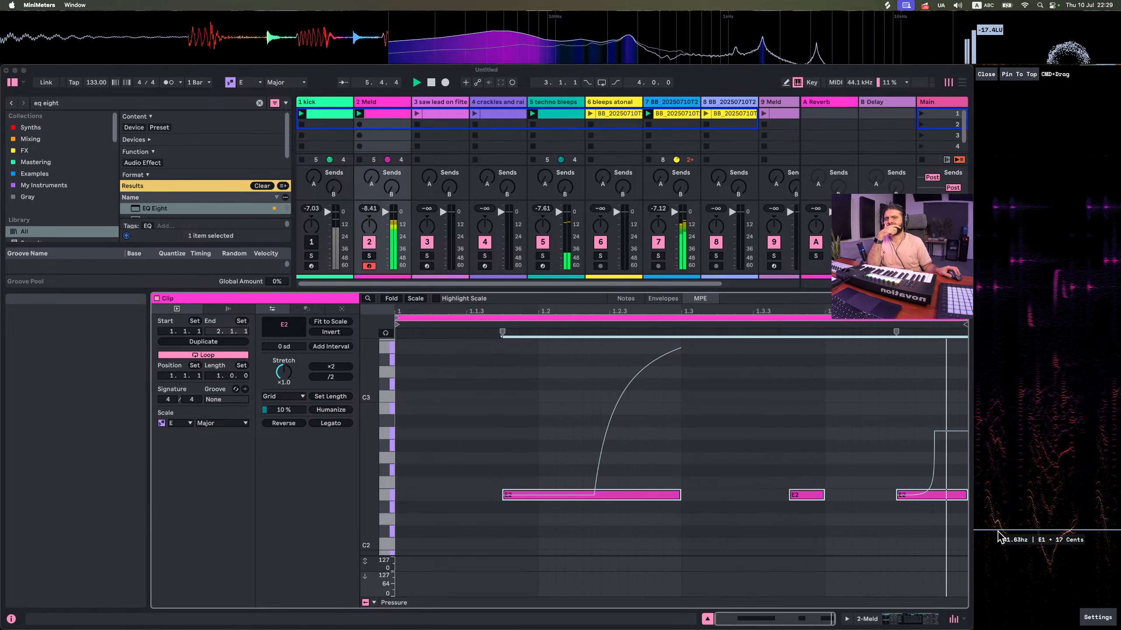
Set engine A of the track 2 Meld to 0 octaves, and enable engine B with the Sub oscillator
left_click(381, 98)
double_click(380, 97)
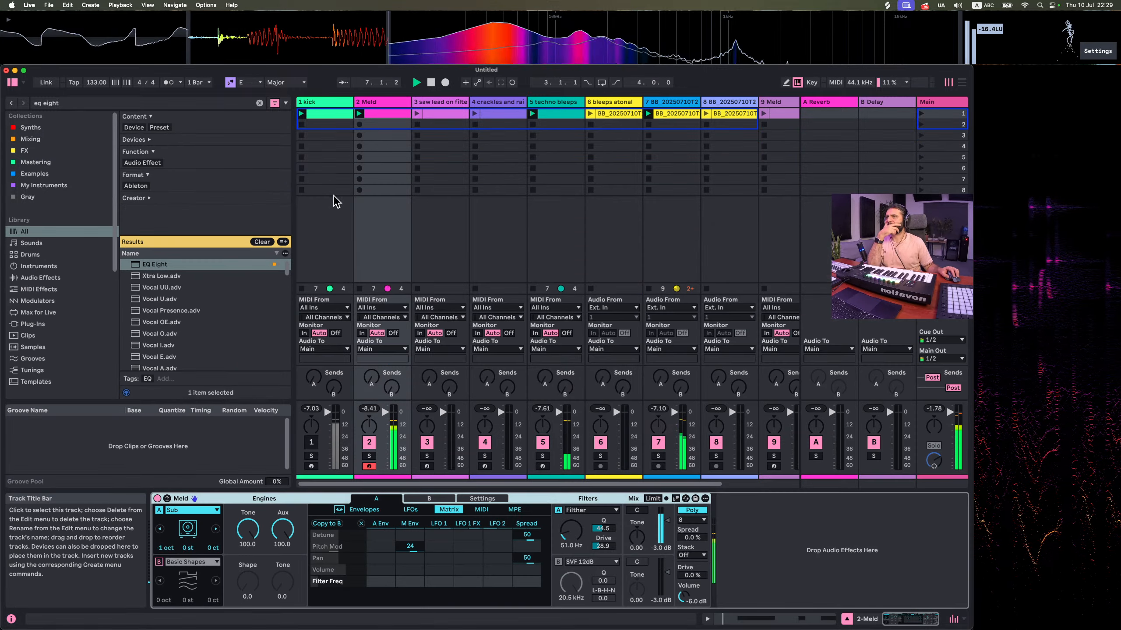
left_click_drag(166, 547, 166, 547)
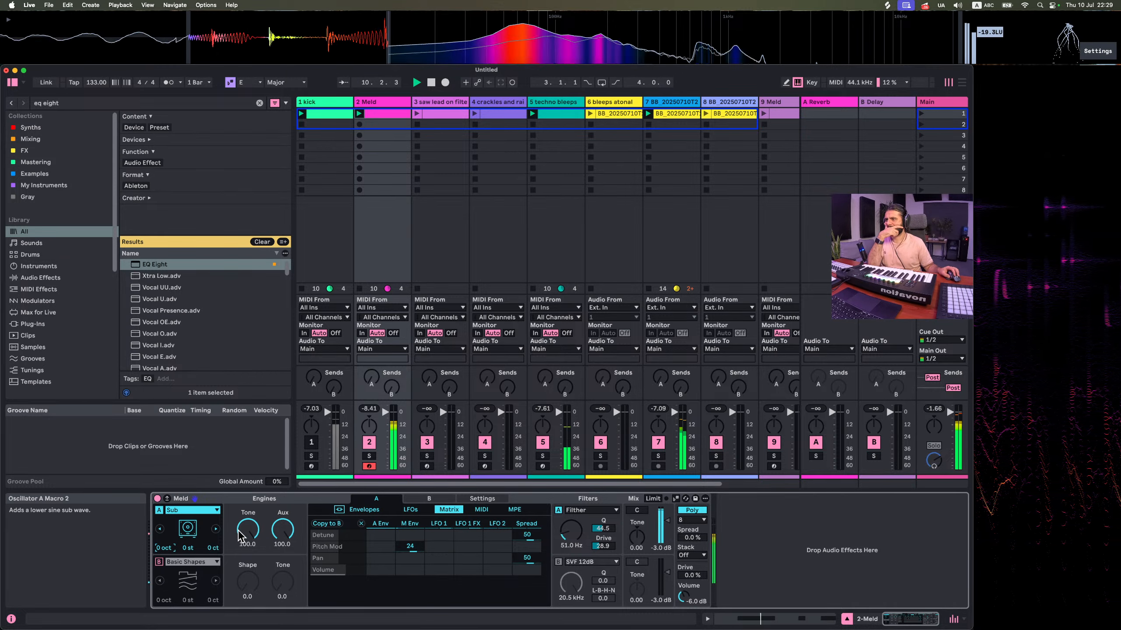
left_click(160, 563)
left_click(194, 562)
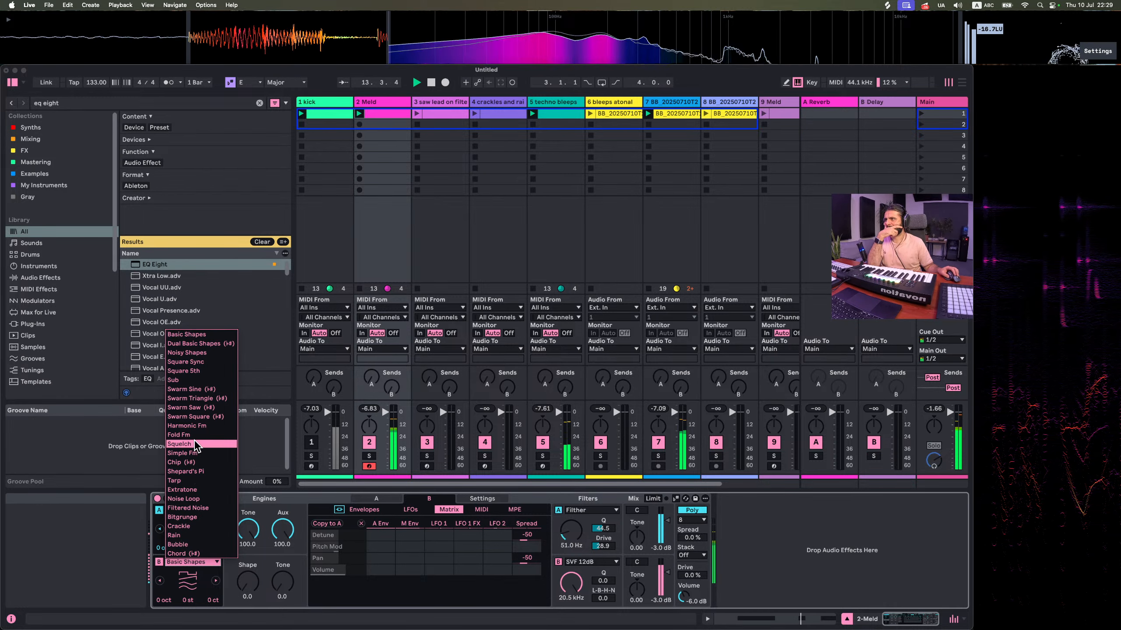
left_click(190, 381)
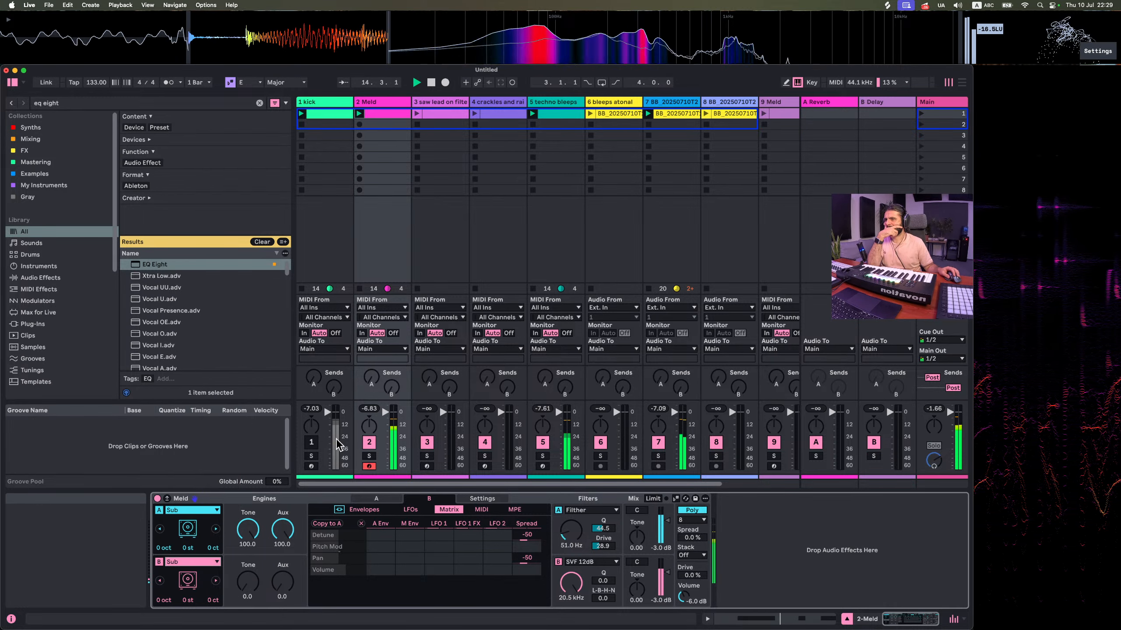
Give engine B a Filther filter at 51.0 Hz with a Q of 44.5, and raise its drive
left_click(573, 563)
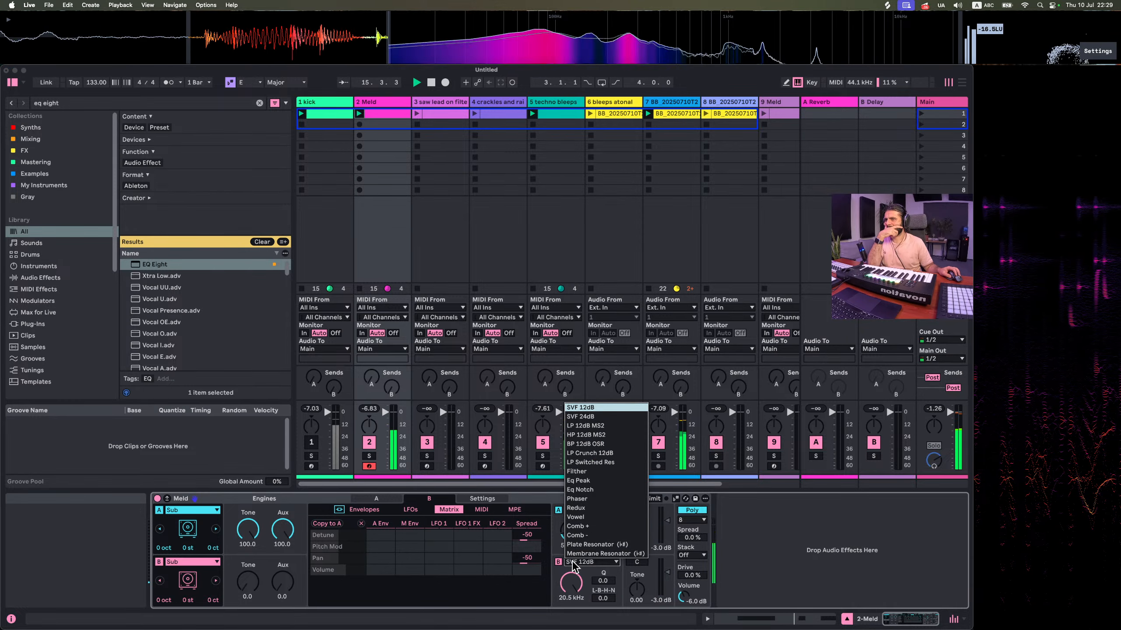
left_click(576, 471)
right_click(577, 591)
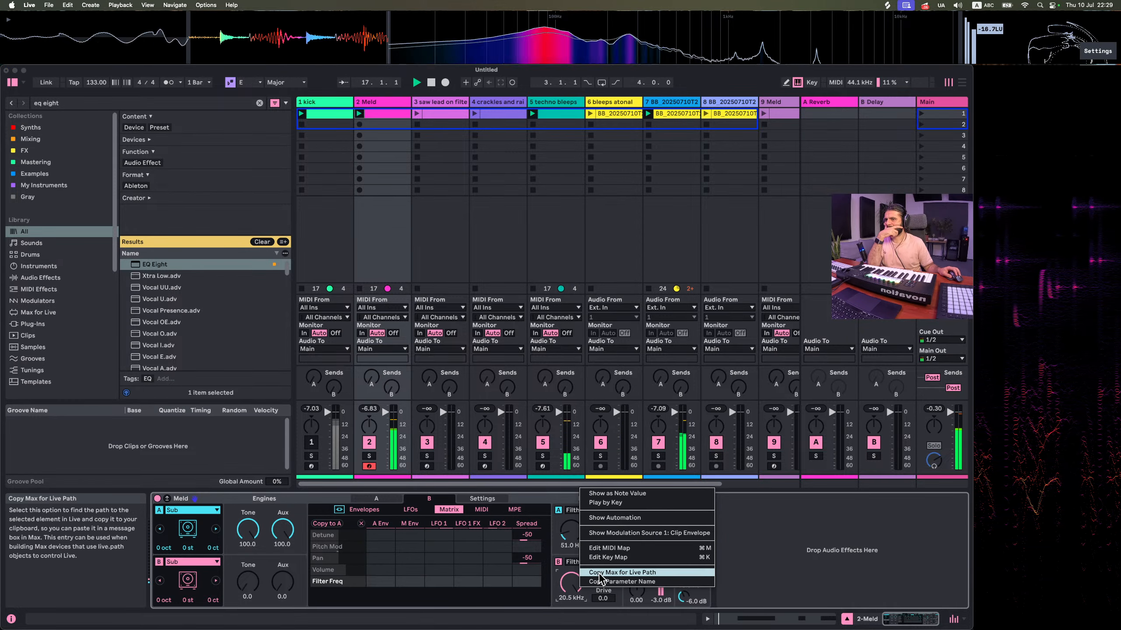
left_click_drag(569, 600, 569, 618)
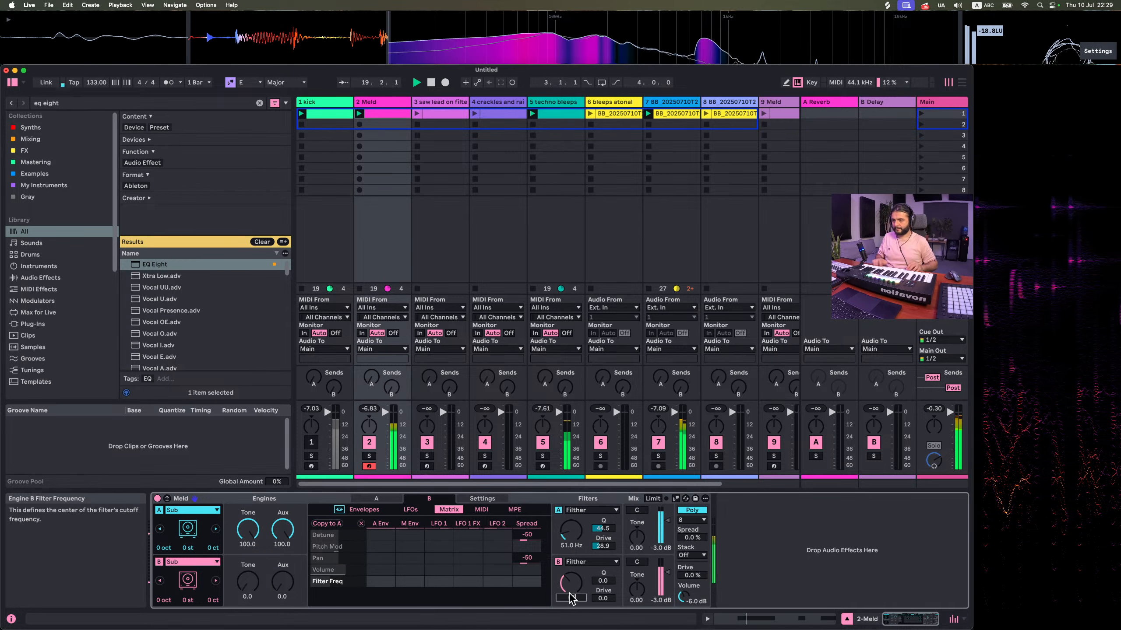
left_click(603, 580)
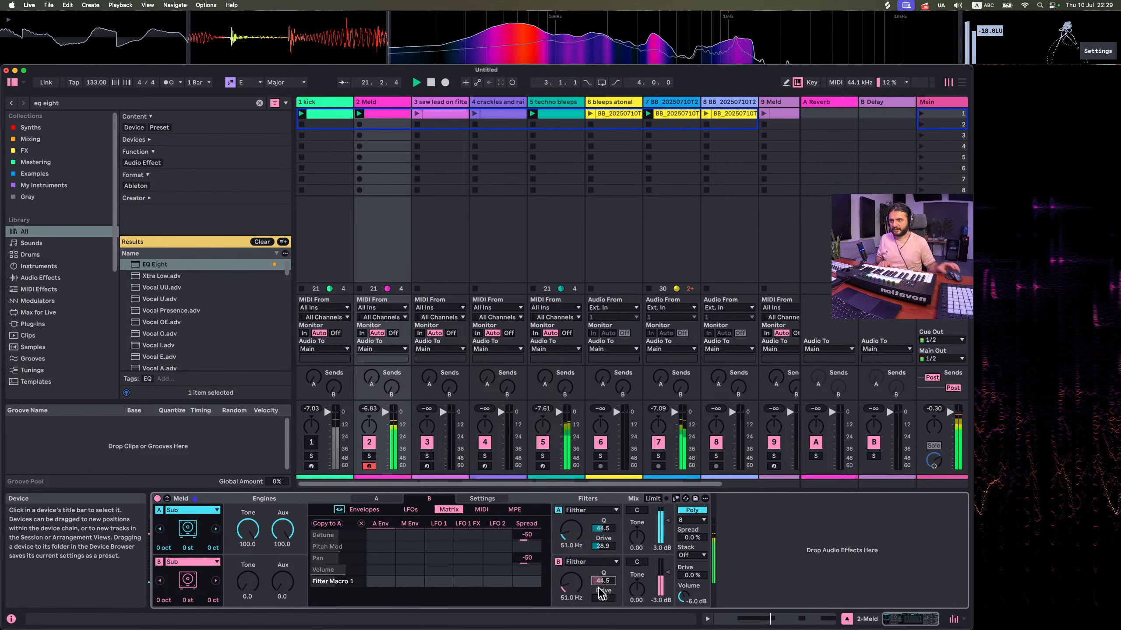
left_click_drag(601, 601, 601, 587)
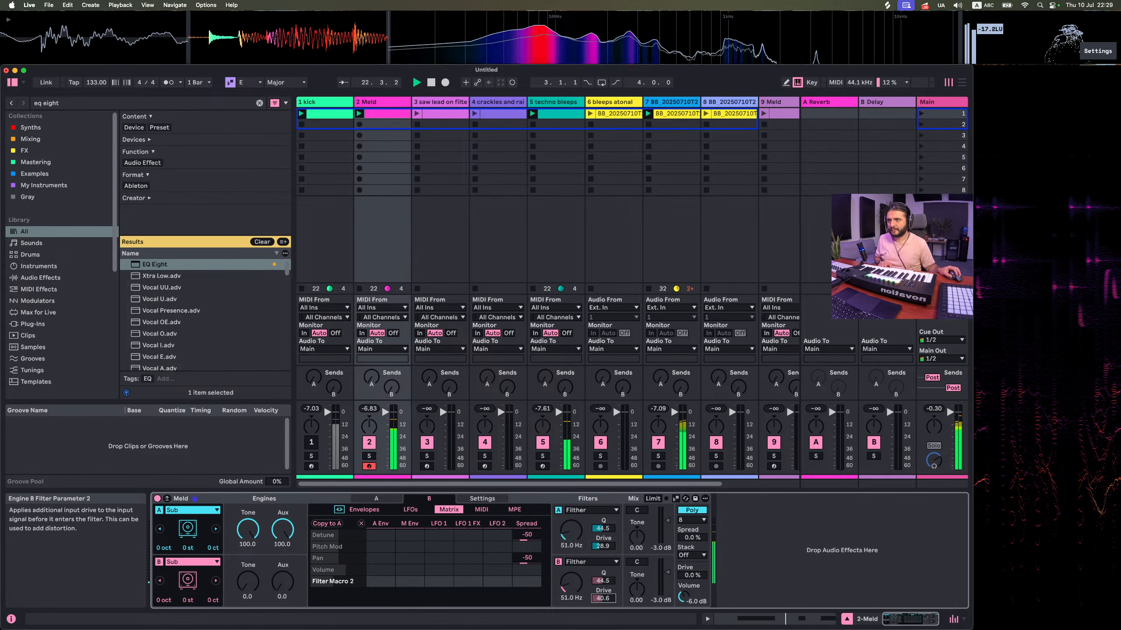
Pause playback to set engine B to -1 octave and its Tone and Aux to 100, and resume playing
key("space")
left_click_drag(165, 600, 164, 606)
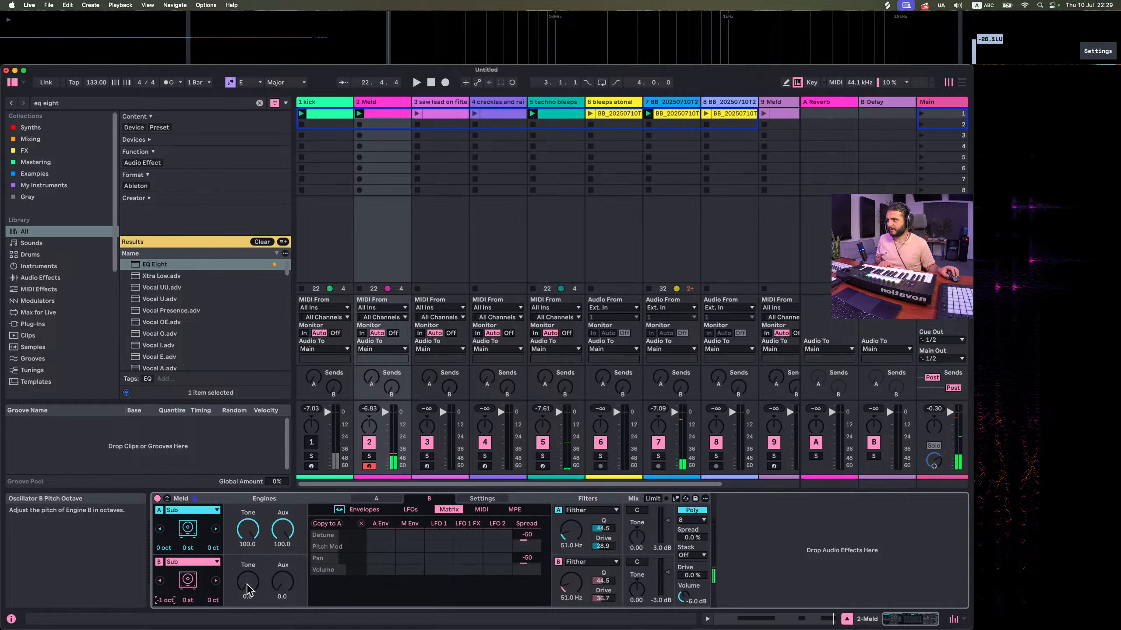
left_click_drag(250, 588, 250, 551)
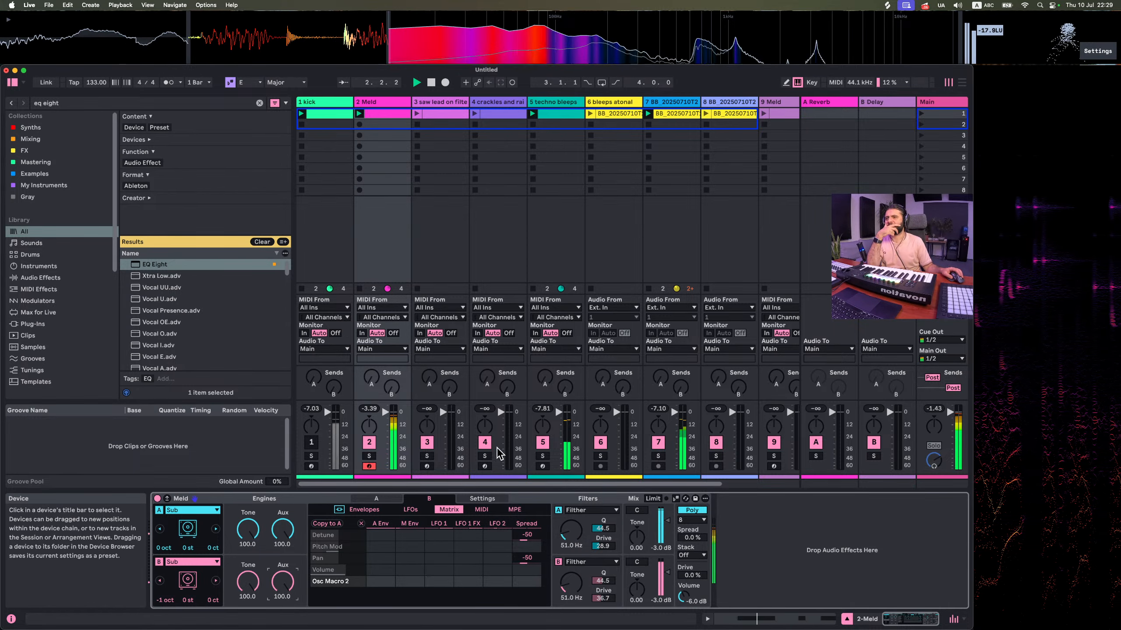
Solo the Meld bass, balance engine B against engine A at -5.6 dB, and set Meld's output volume to -8.4 dB
left_click(368, 457)
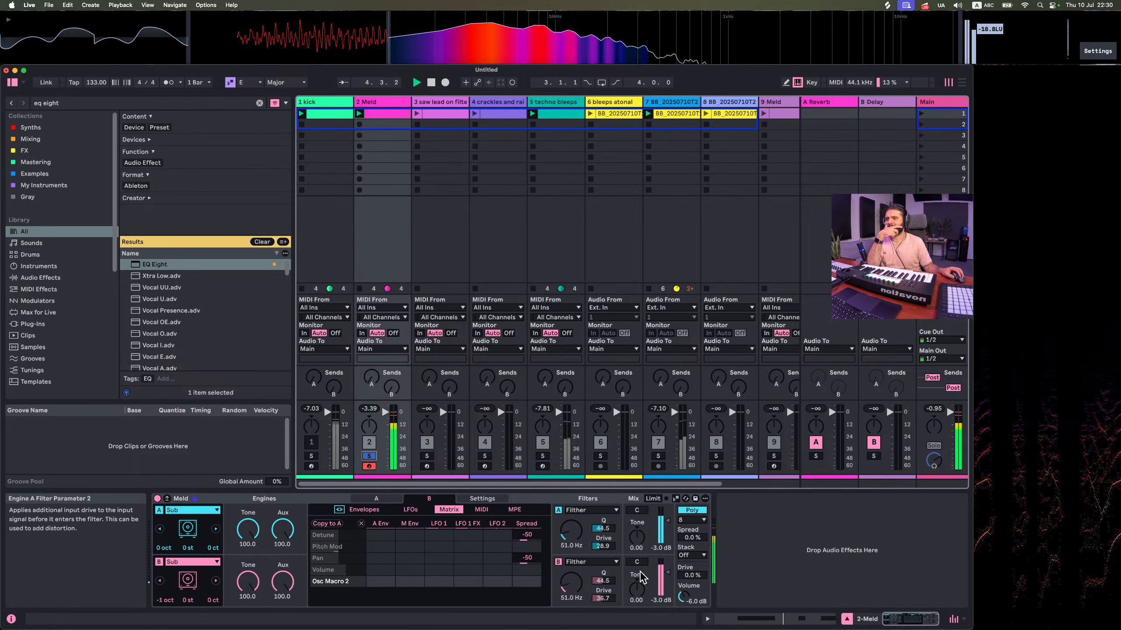
left_click_drag(661, 576, 660, 585)
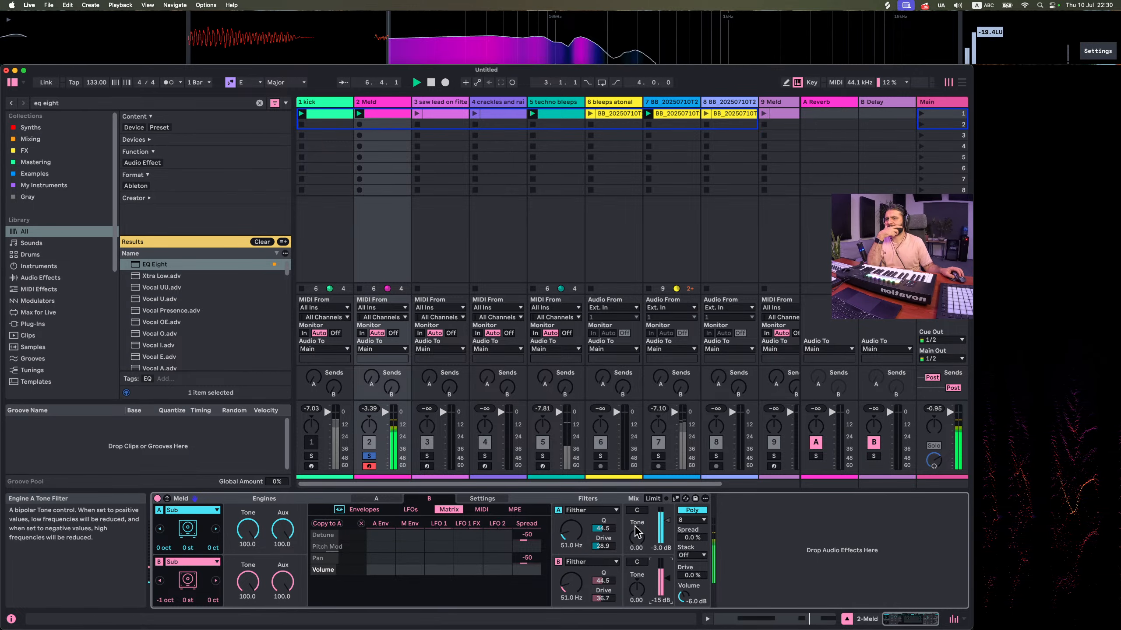
left_click(558, 511)
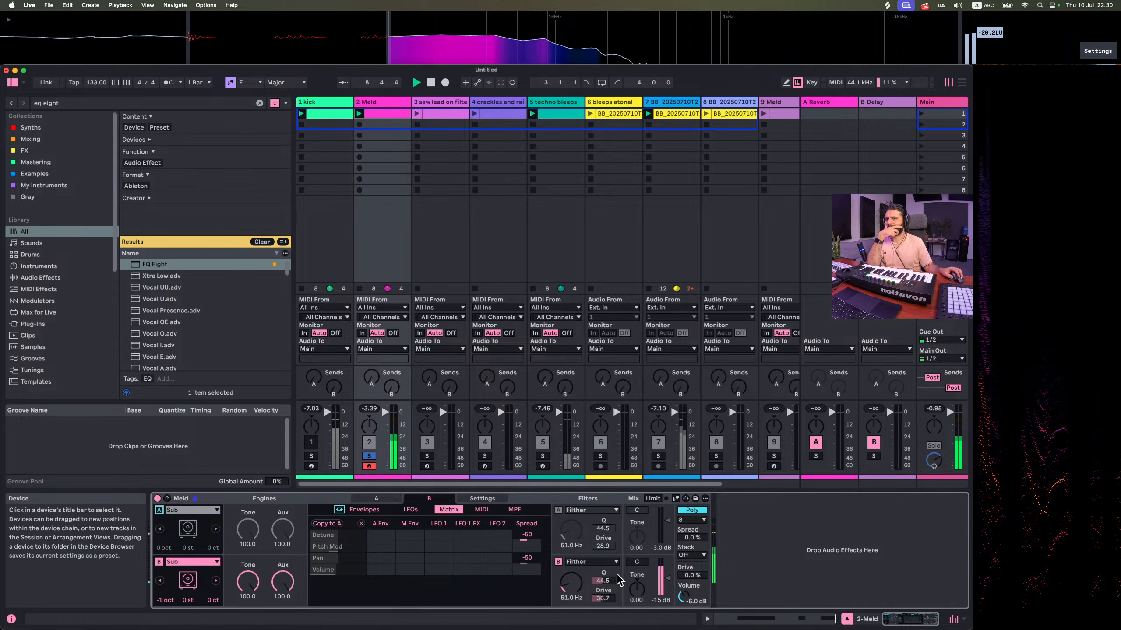
left_click_drag(667, 576, 667, 552)
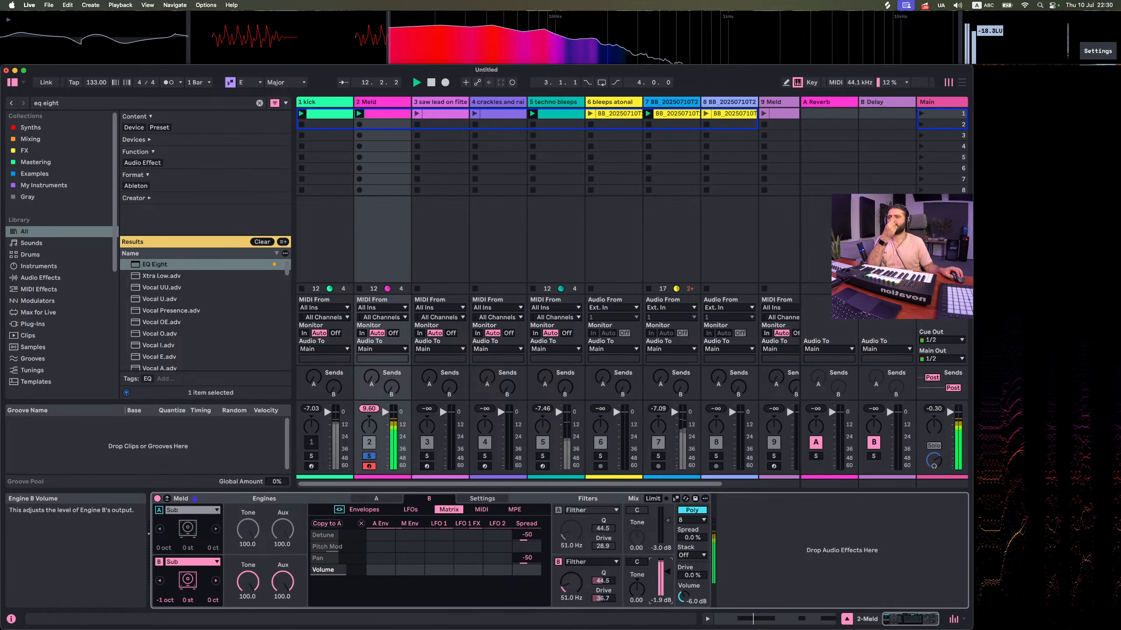
left_click(558, 511)
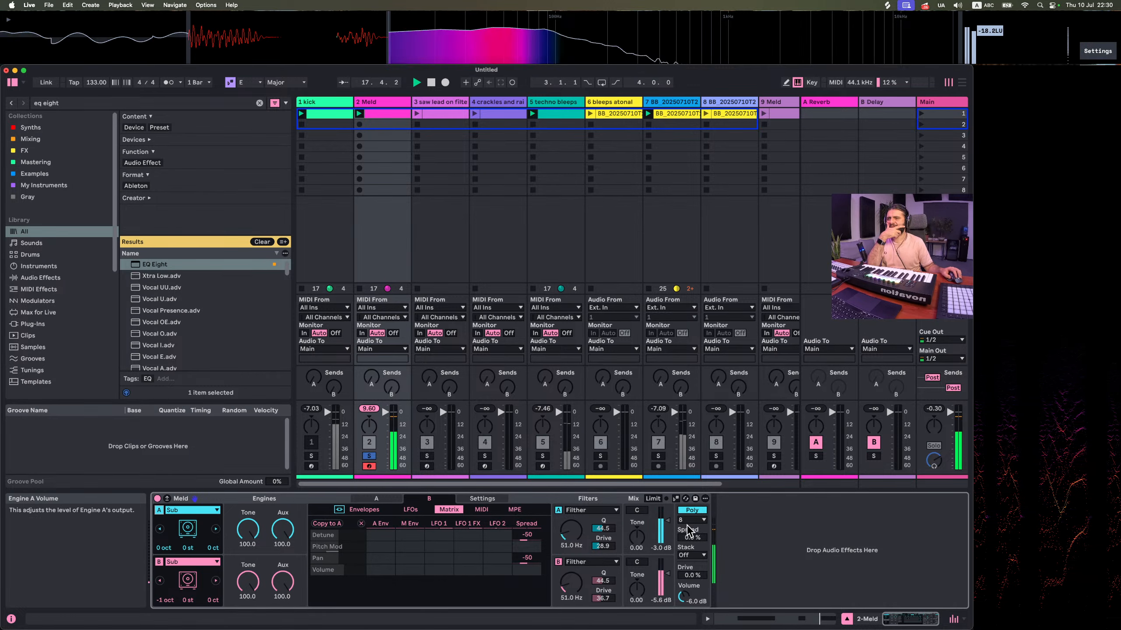
left_click_drag(683, 597, 683, 606)
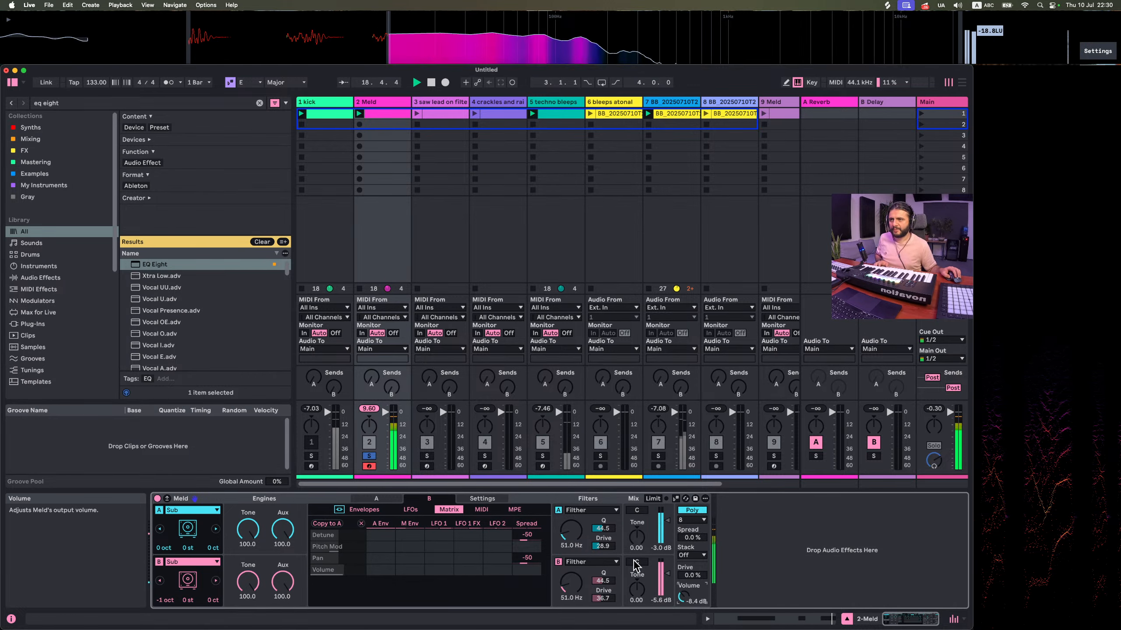
Turn off the Meld solo, and bring in the kick and the saw lead clip
left_click(369, 457)
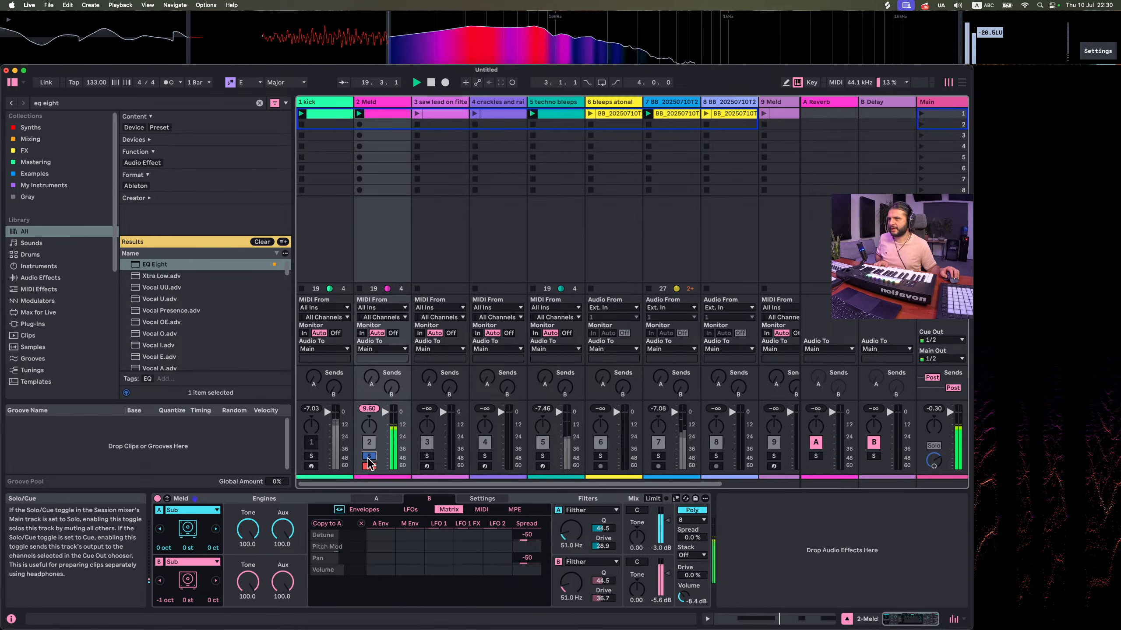
left_click(311, 442)
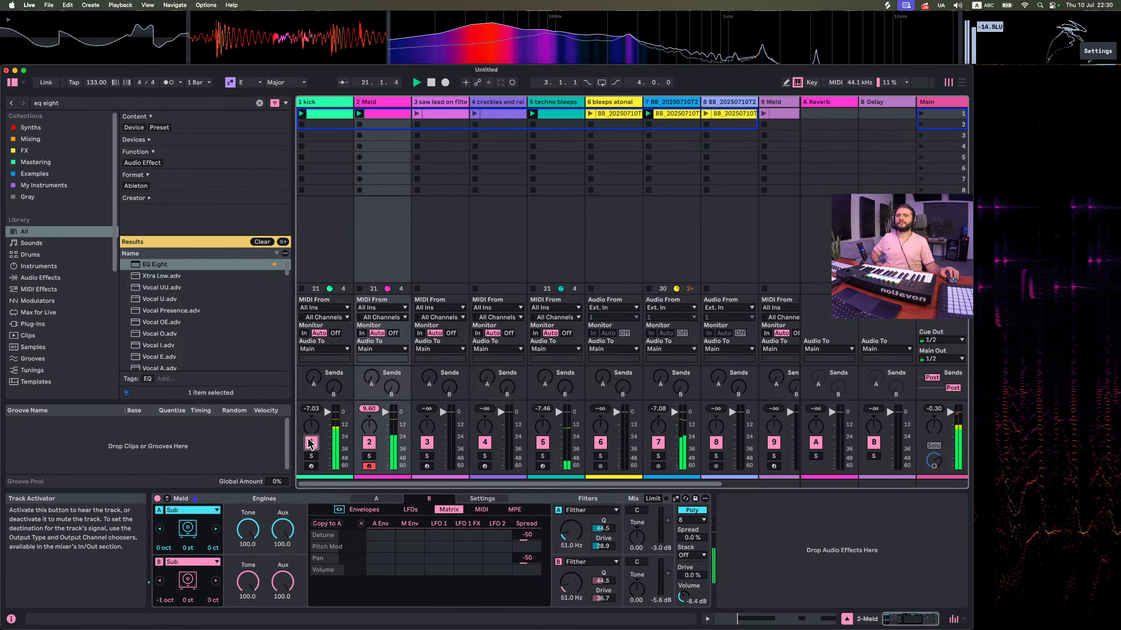
left_click(419, 119)
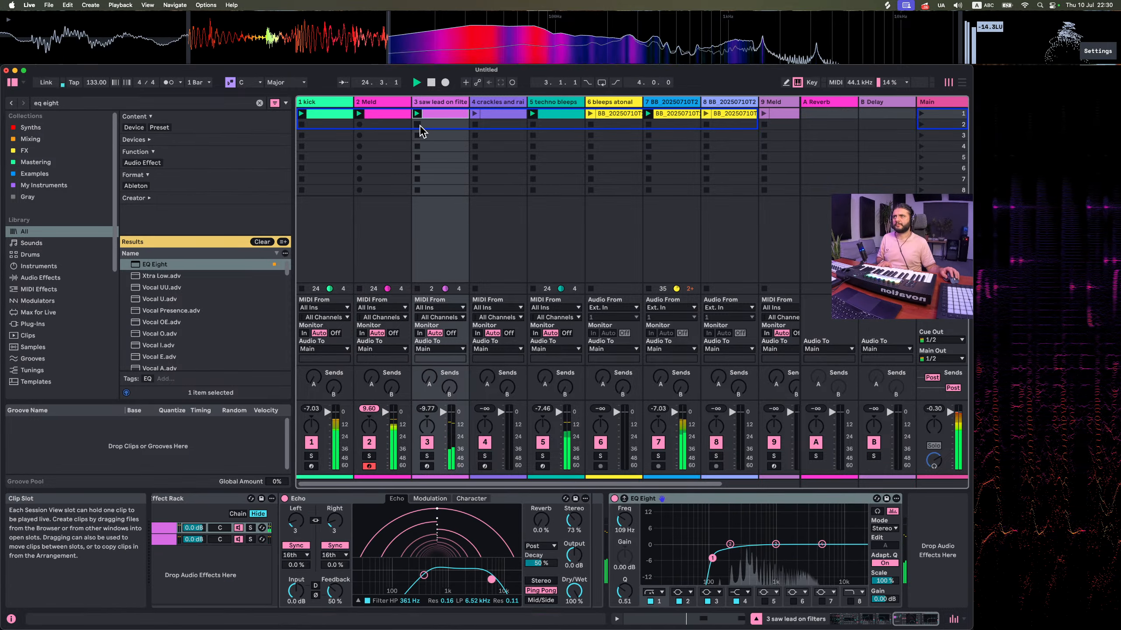
Insert a new MIDI track after the track 9 Meld
scroll(667, 185, "right", 5)
right_click(680, 102)
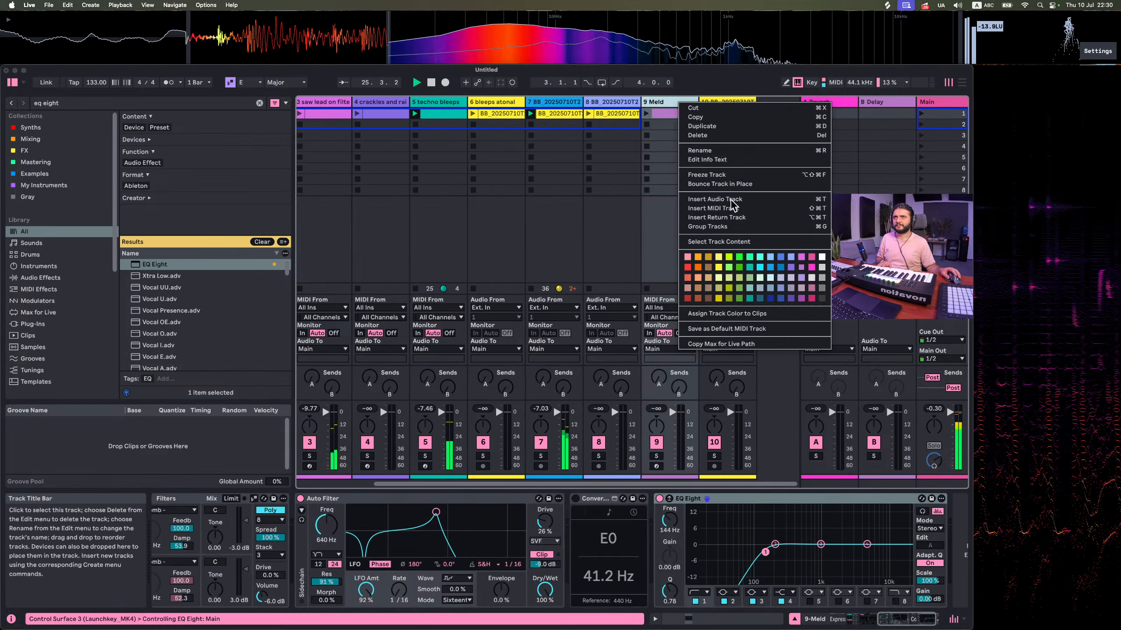
left_click(732, 209)
Search the browser for "opera" and load Operator onto the new MIDI track 10
left_click(103, 107)
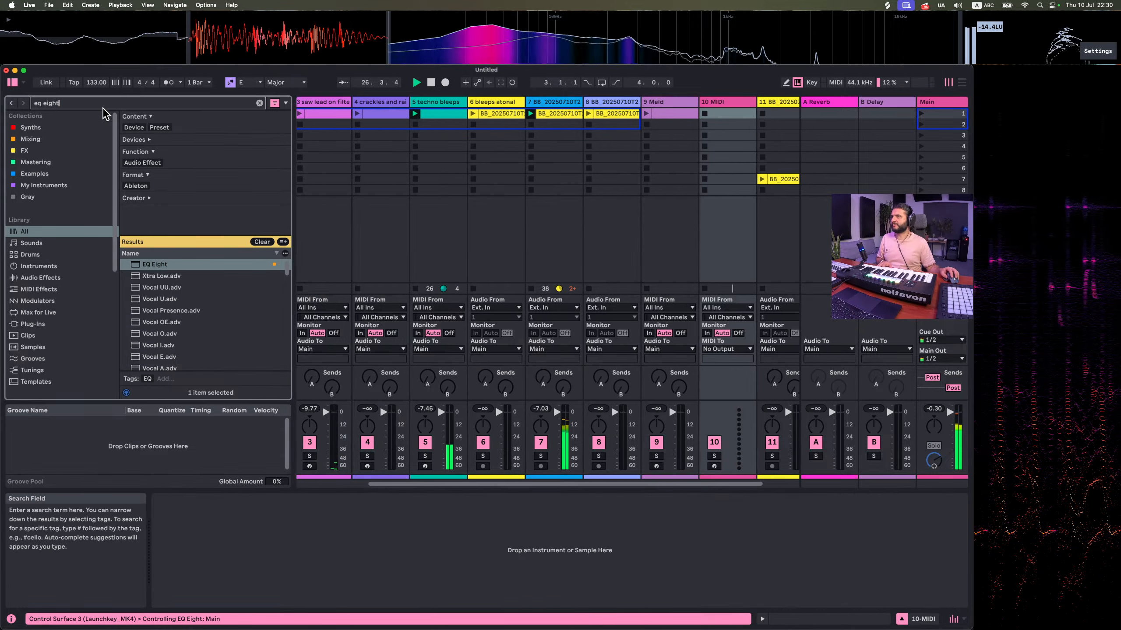
key("BackSpace")
key("BackSpace")
key("BackSpace")
key("BackSpace")
key("BackSpace")
key("BackSpace")
key("BackSpace")
key("BackSpace")
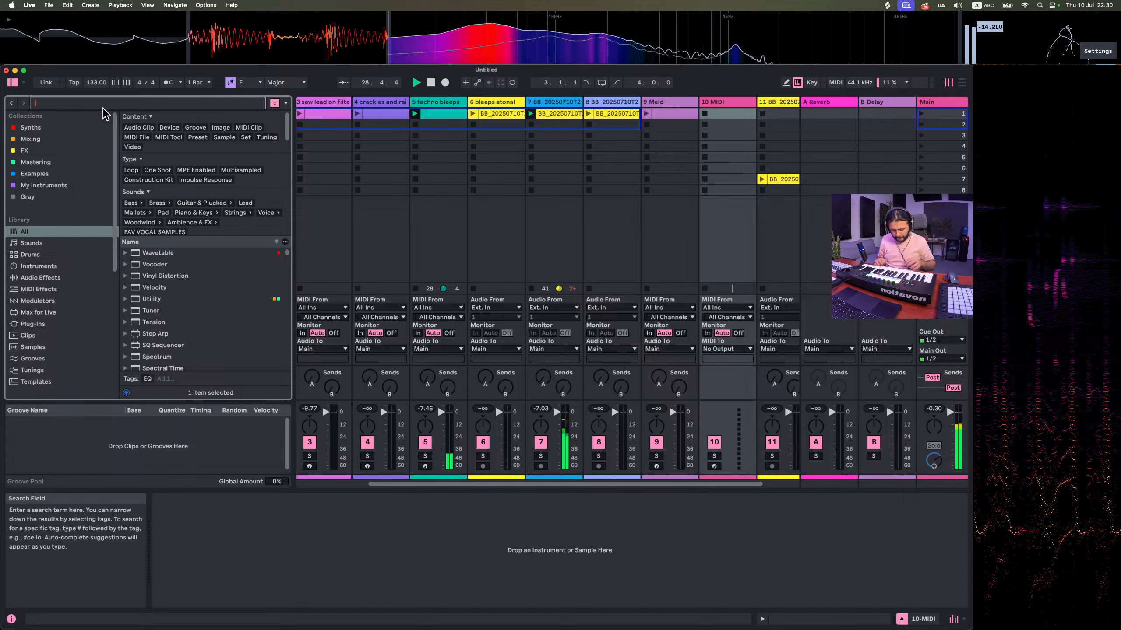
type("opera")
left_click_drag(176, 264, 682, 147)
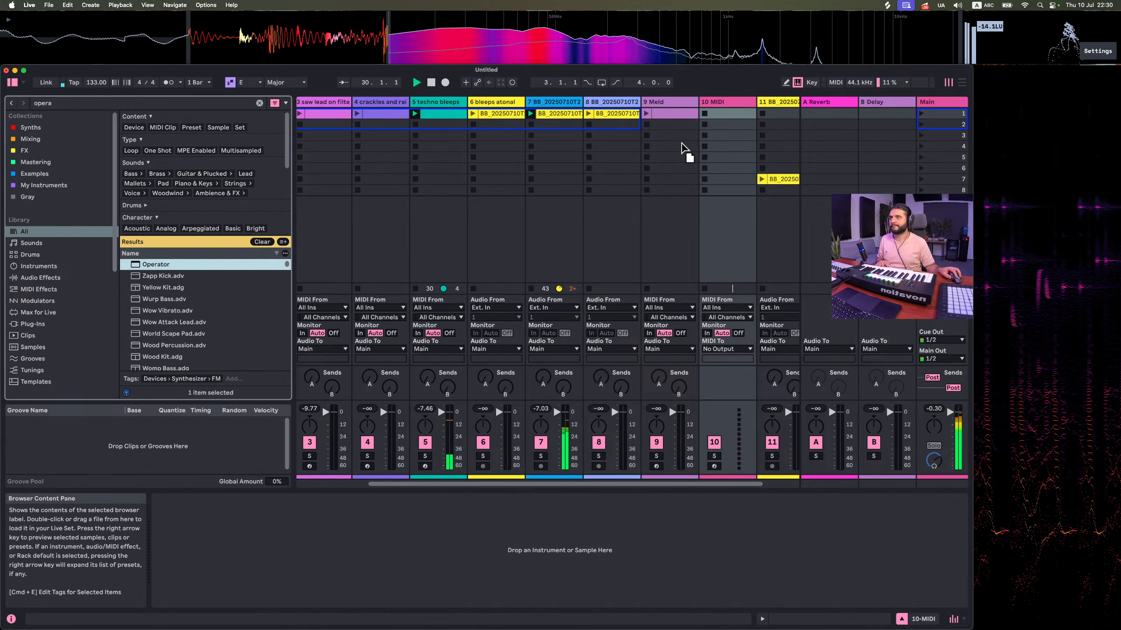
left_click_drag(742, 115, 741, 118)
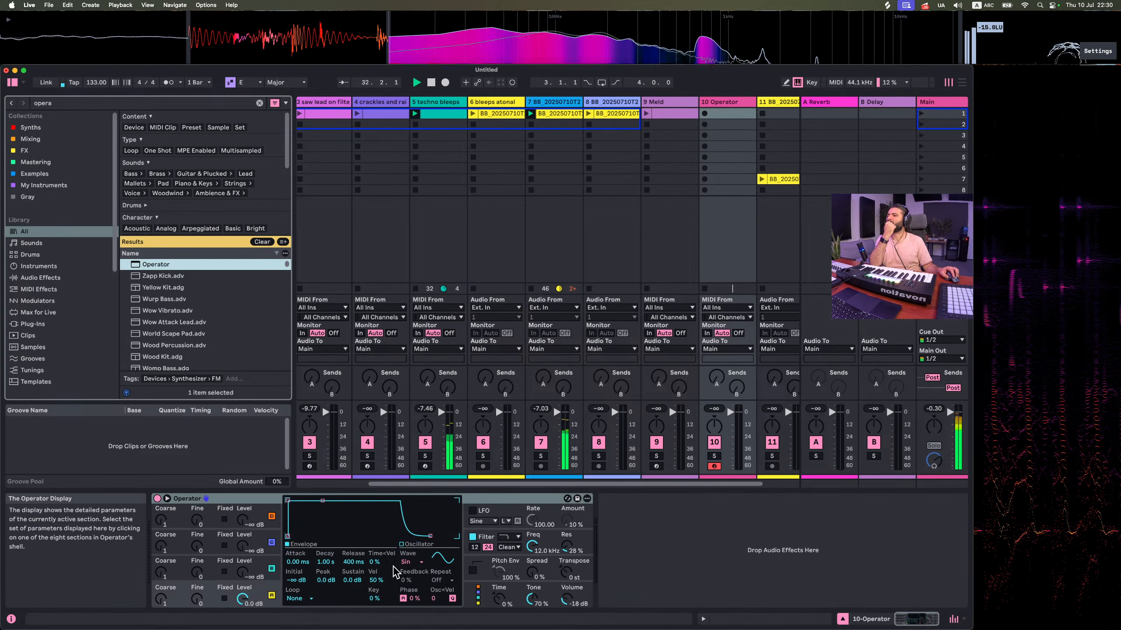
Set Operator's oscillator A to the NoW noise waveform and select its output level
left_click(406, 562)
left_click(410, 544)
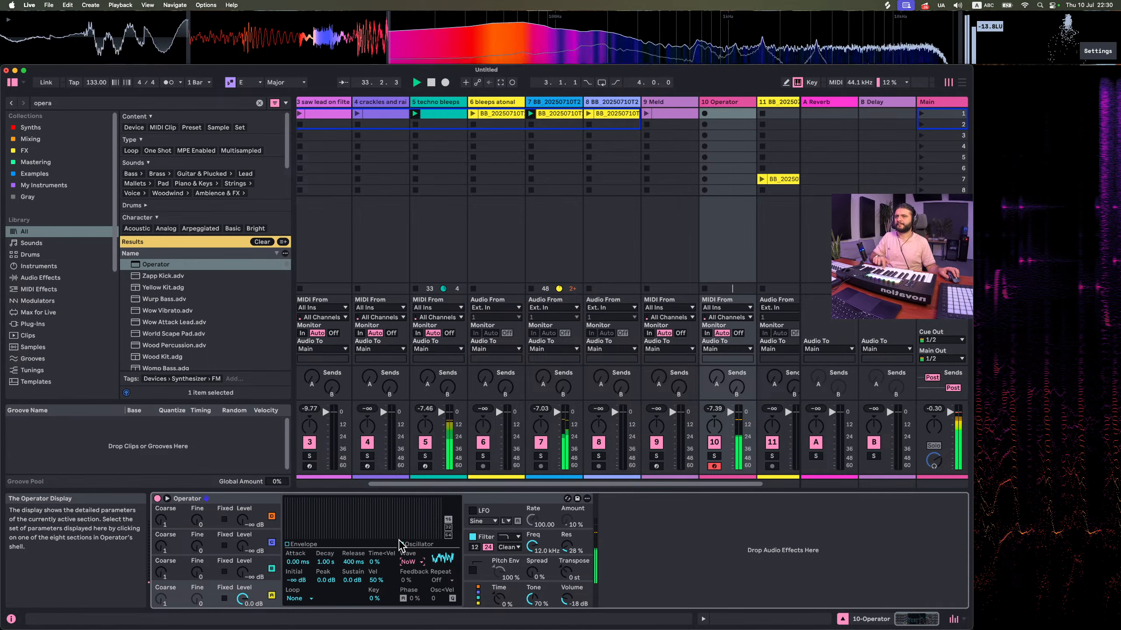
left_click(260, 579)
left_click(262, 592)
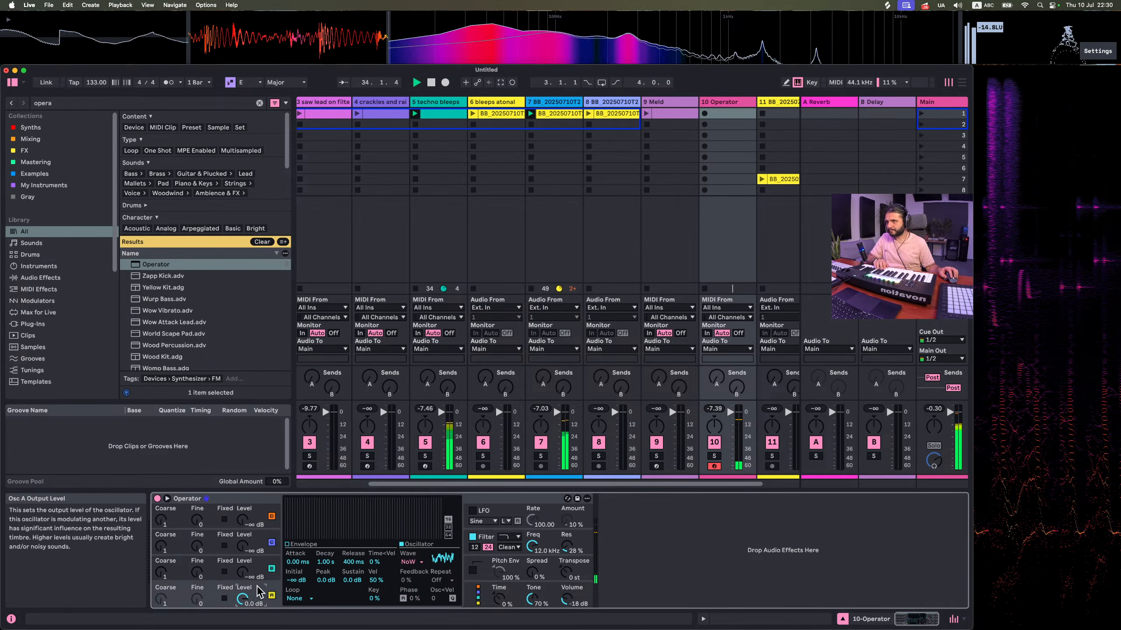
Set Operator's oscillator A to the Sine waveform, and raise oscillator B's output level to 0.0 dB
left_click(408, 562)
left_click(414, 352)
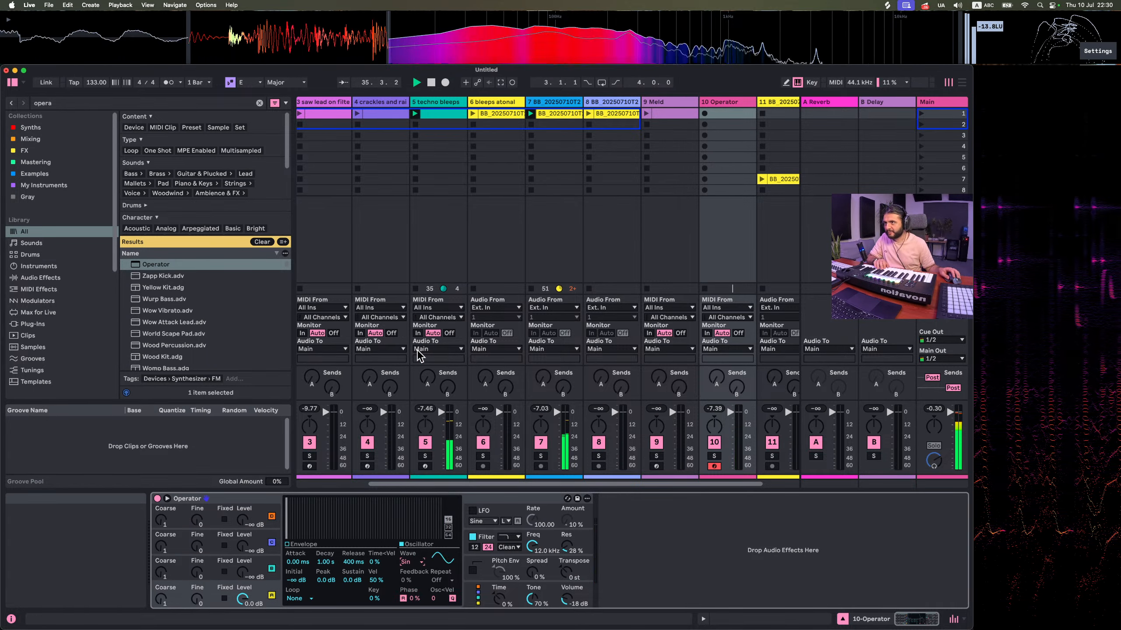
left_click_drag(254, 576, 254, 547)
left_click(409, 563)
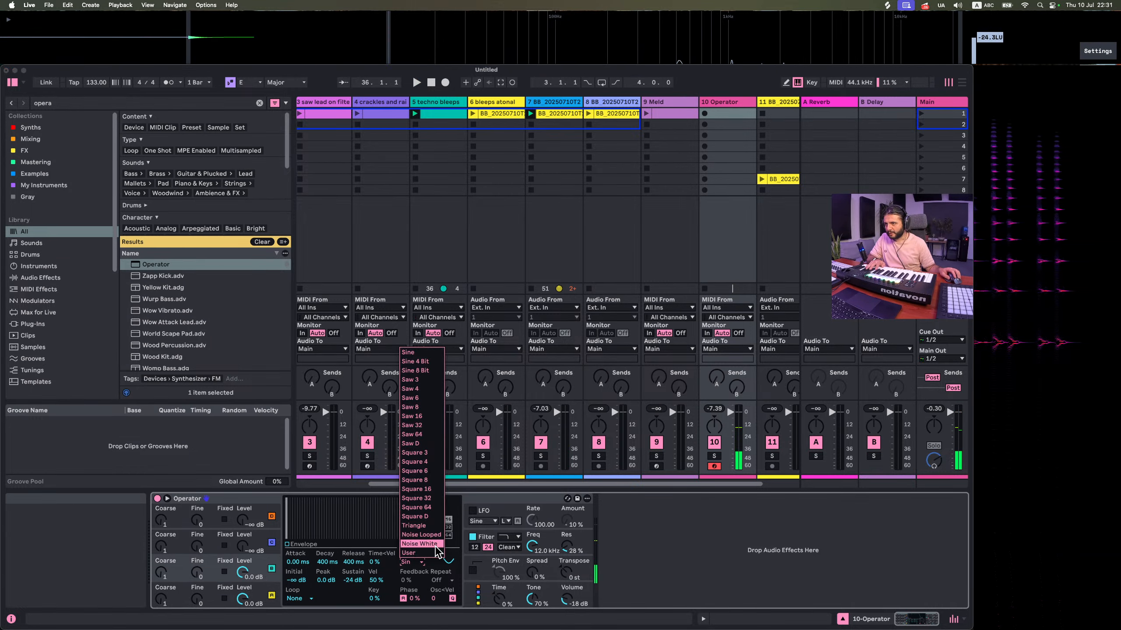
left_click(278, 571)
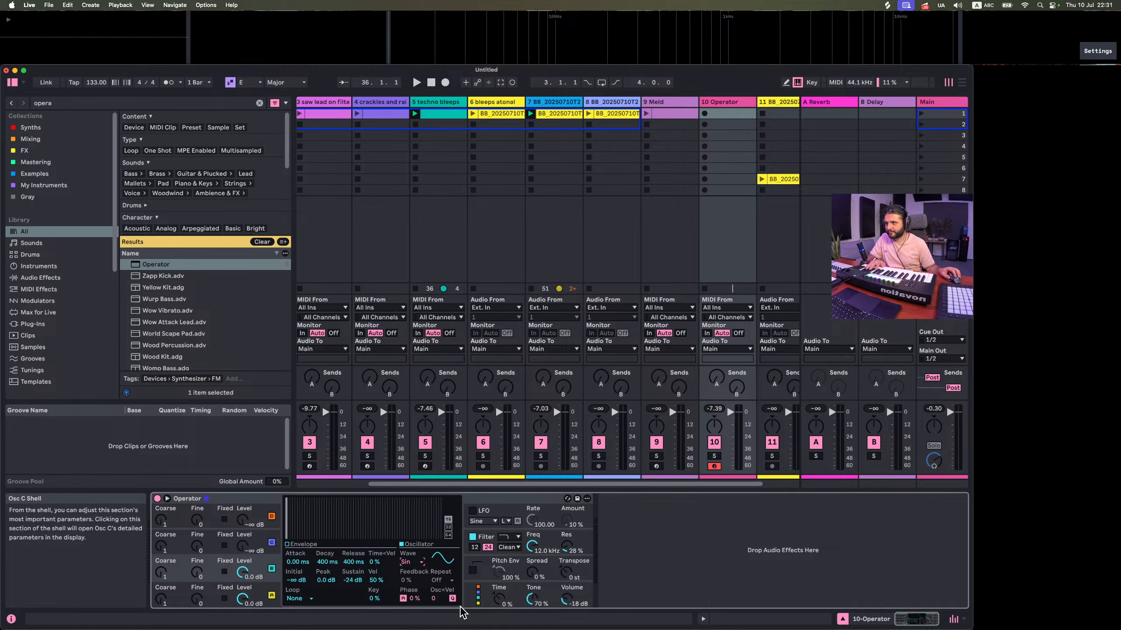
Set oscillator B's feedback to 100 %, and its envelope to a 60.0 s decay with 0.0 dB sustain
left_click(478, 594)
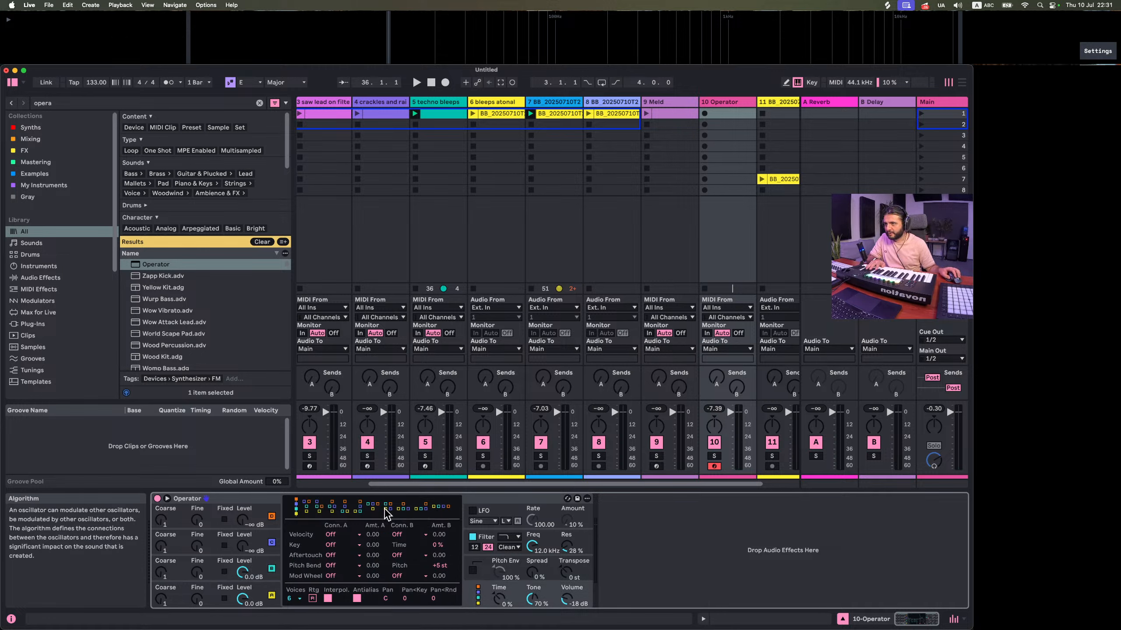
left_click(260, 544)
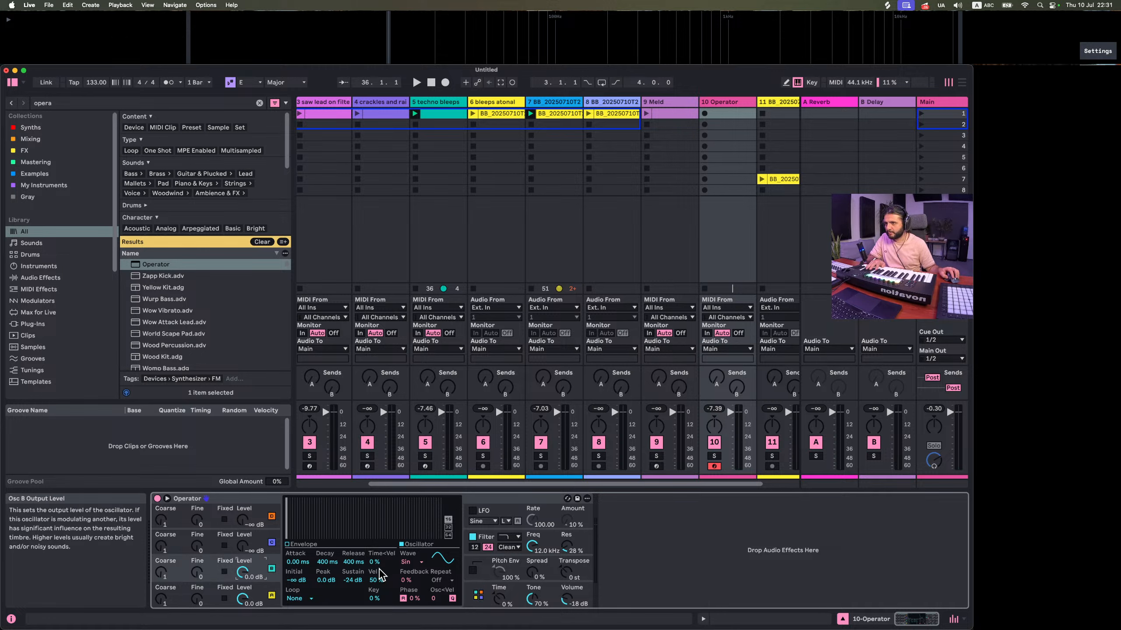
left_click_drag(411, 580, 410, 556)
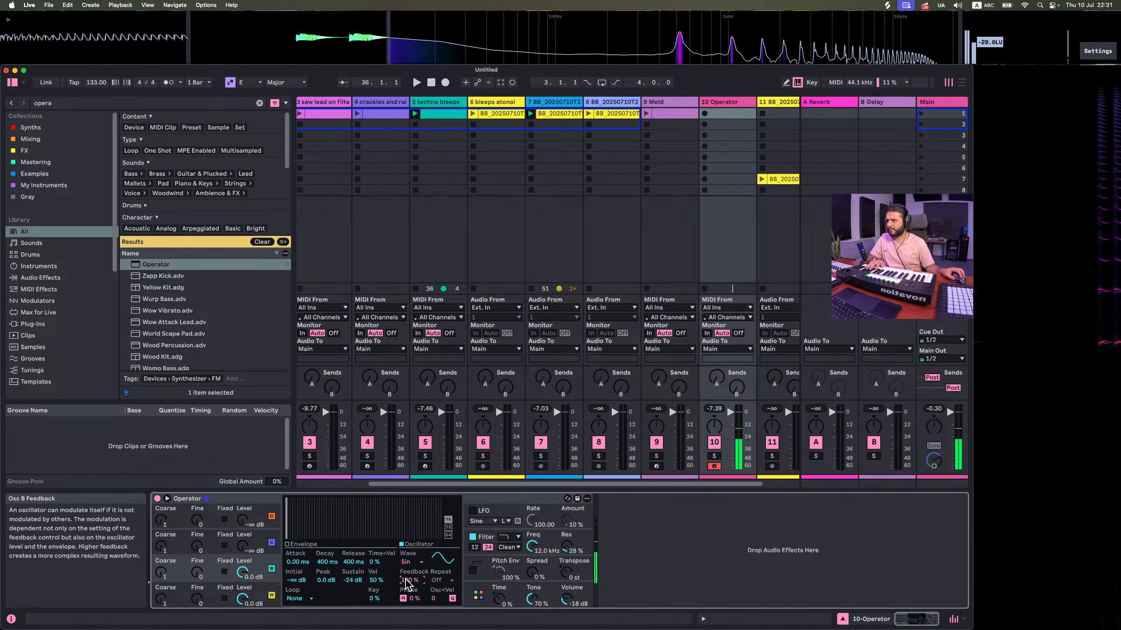
left_click_drag(407, 584, 406, 627)
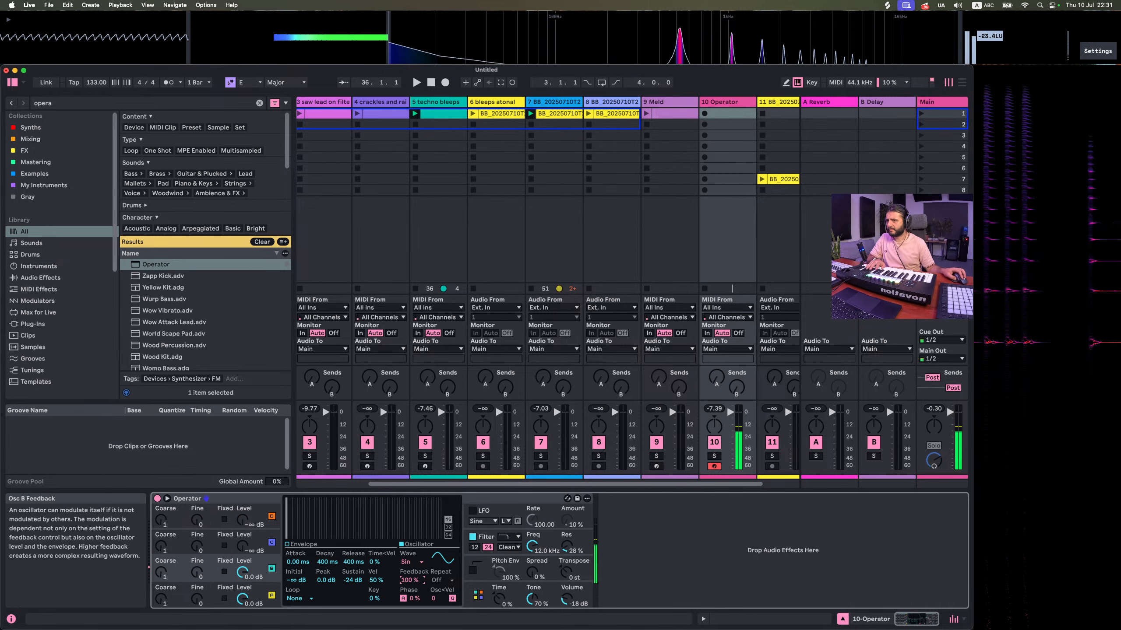
left_click(299, 545)
left_click_drag(313, 523, 380, 499)
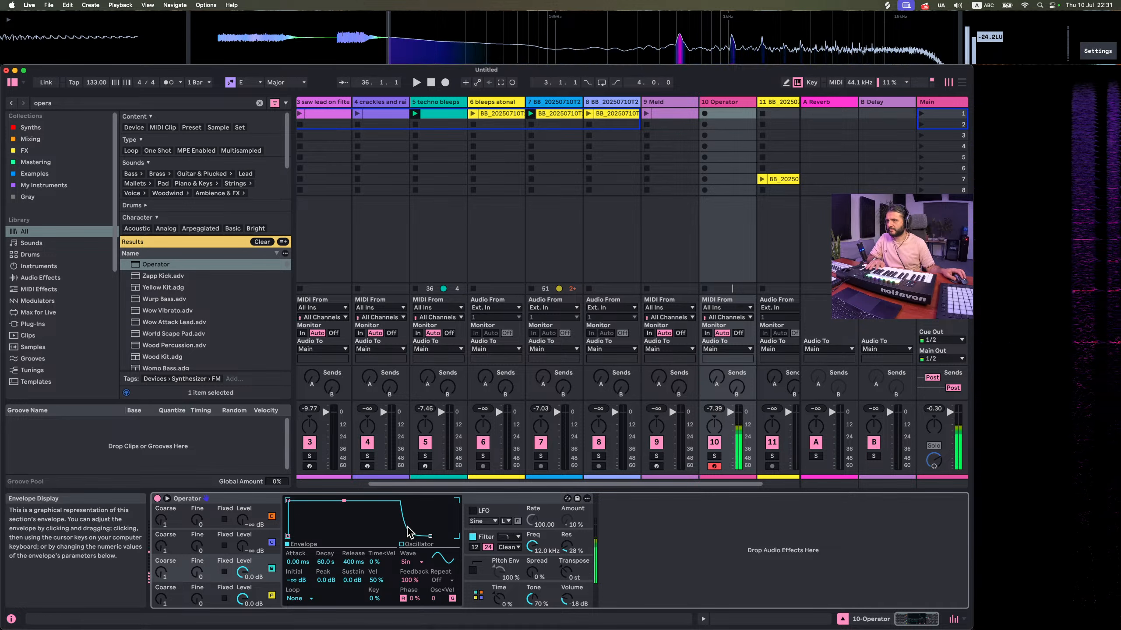
Shape oscillator A's envelope to a 351 ms decay with no sustain, and set the coarse tuning to 8 for A and 26 for B
left_click(272, 596)
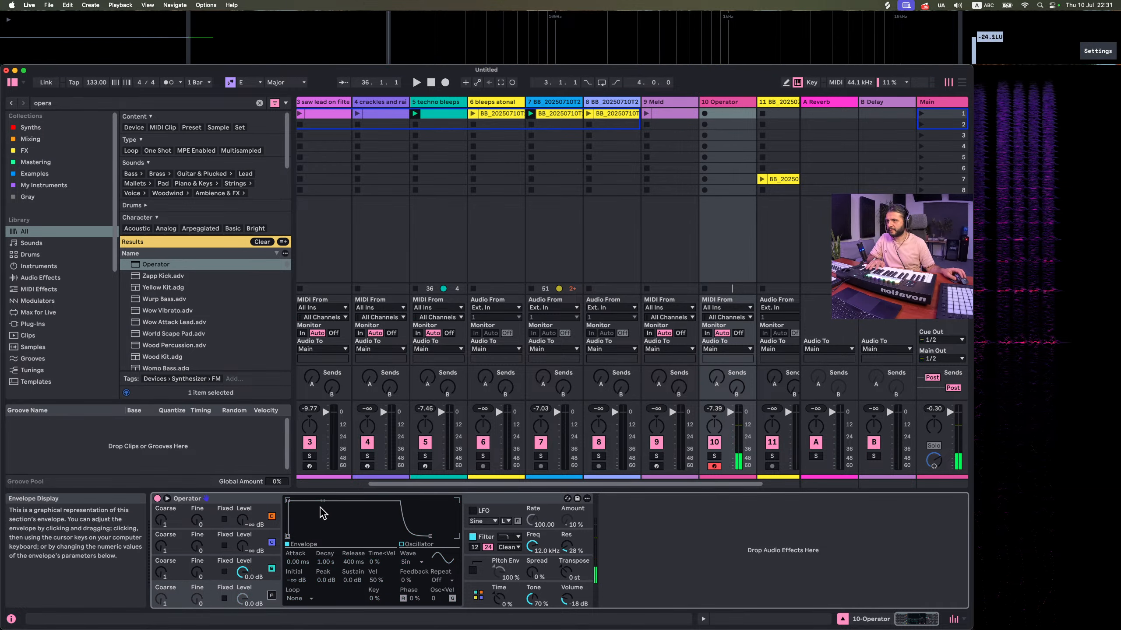
left_click(271, 595)
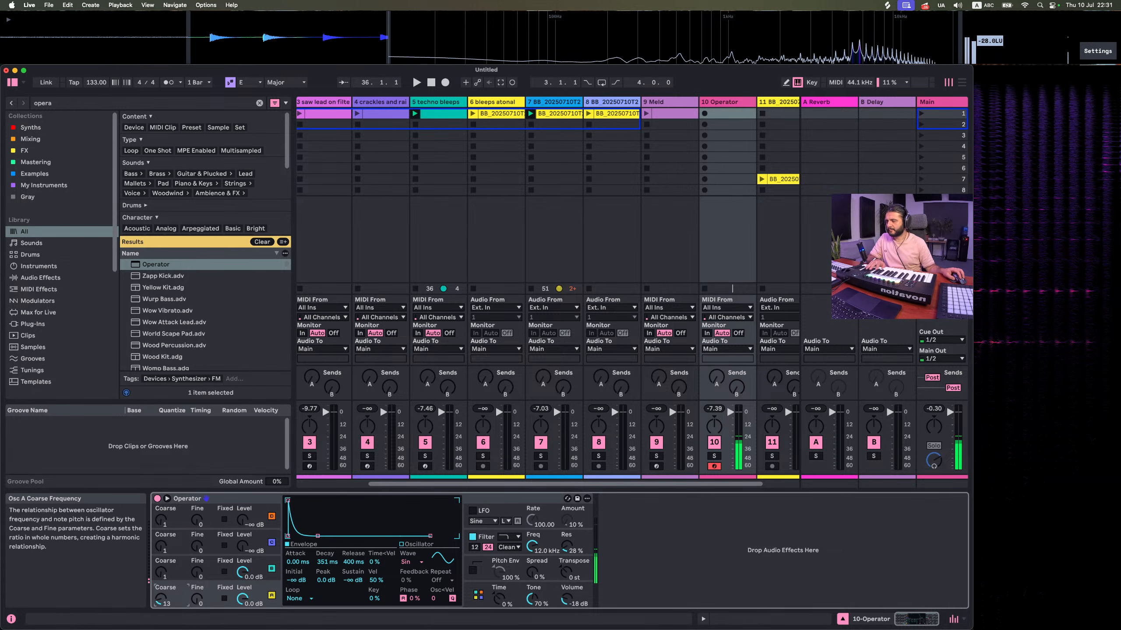
left_click_drag(157, 574, 157, 549)
left_click_drag(158, 602, 157, 608)
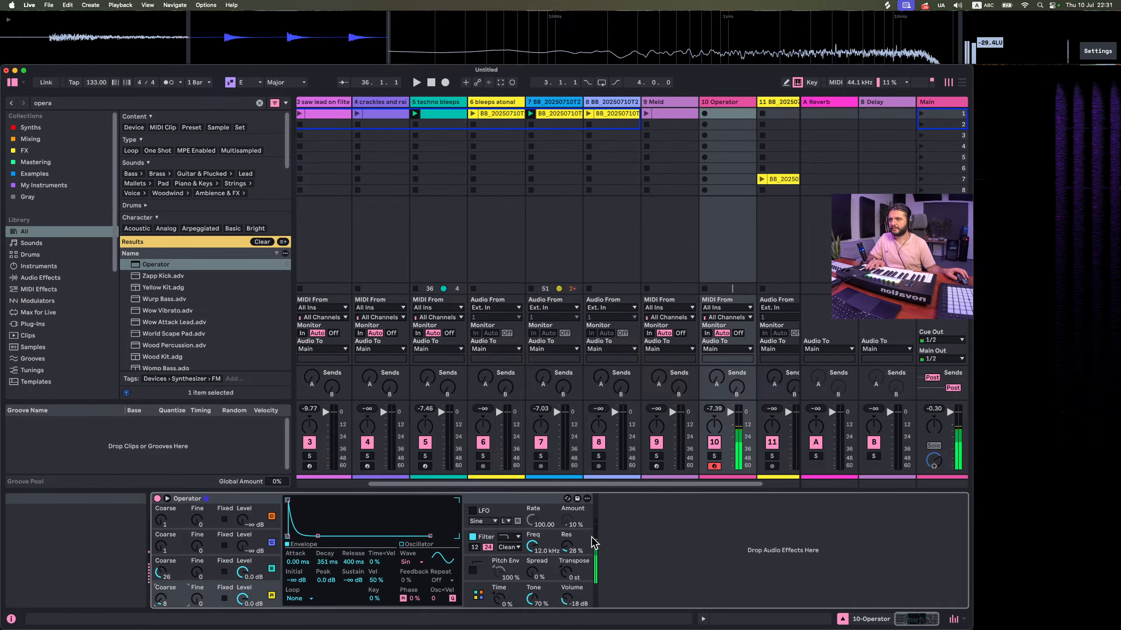
Search the browser for "auto", load Auto Filter after Operator, and set it to high-pass
left_click(65, 106)
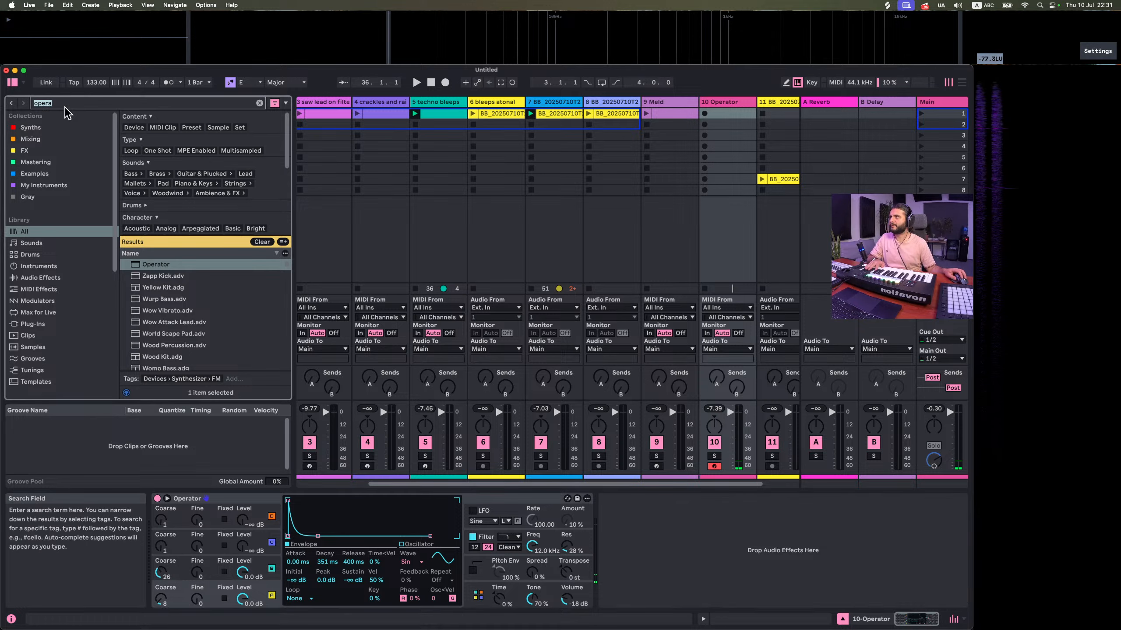
type("auto")
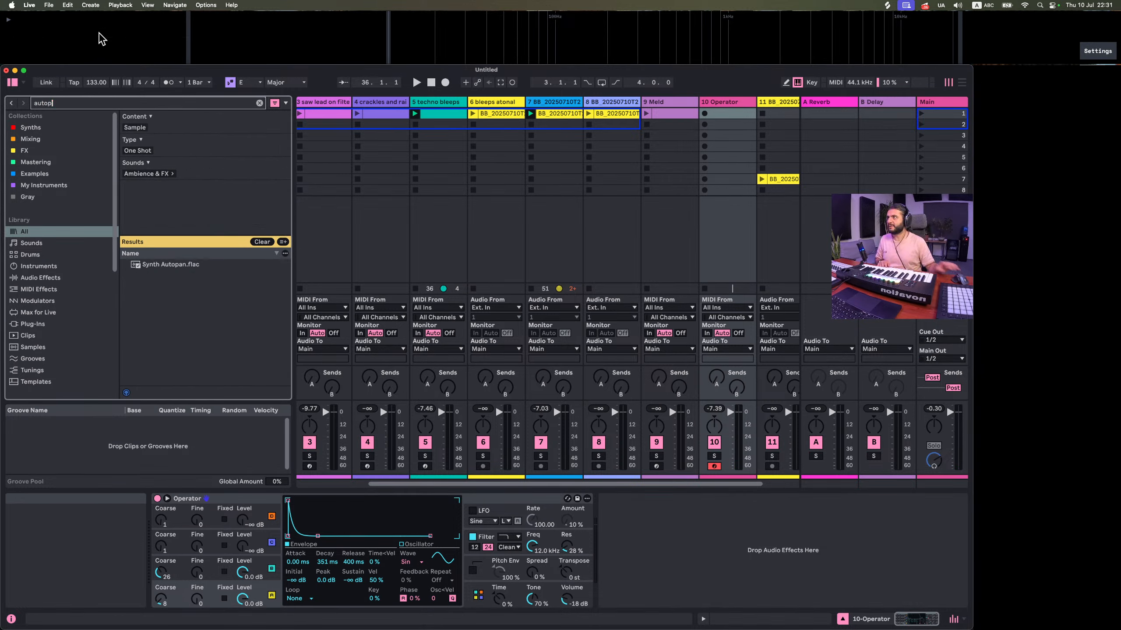
double_click(158, 287)
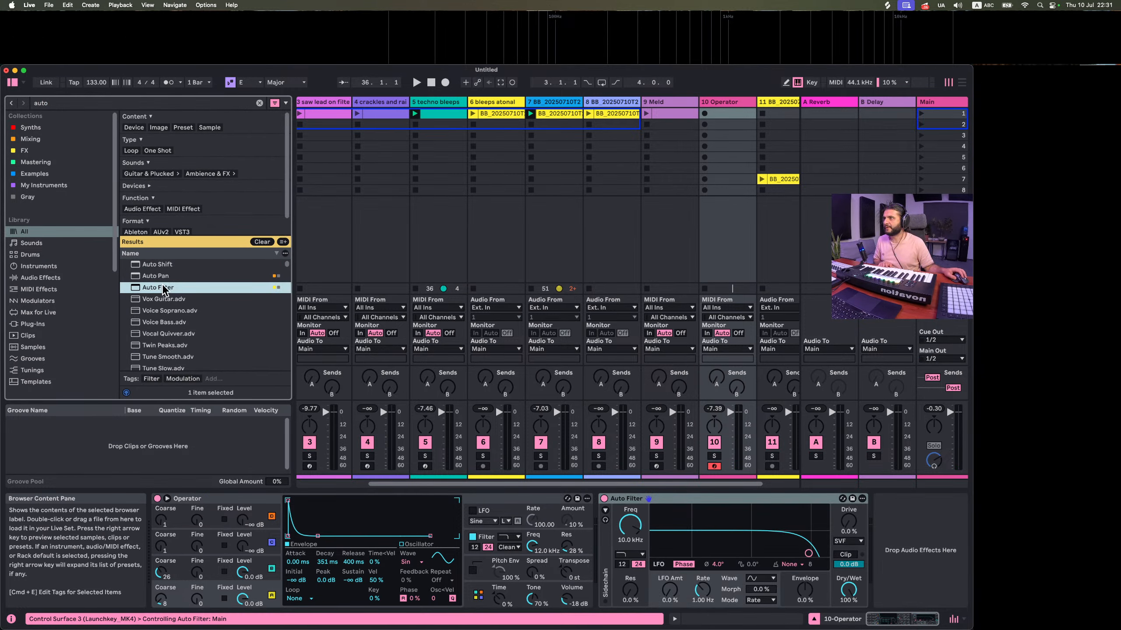
left_click(630, 555)
left_click(637, 473)
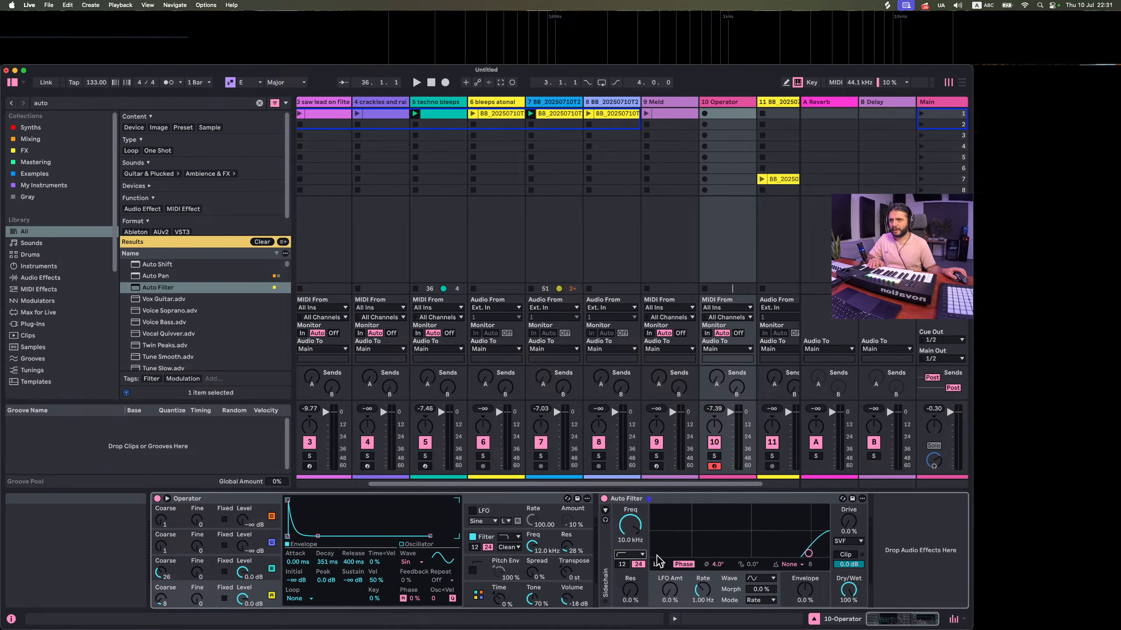
Set the Auto Filter to MS2, 42 % drive, -76 % envelope and about 2.57 kHz, and oscillator A's coarse tuning to 0.5
left_click(848, 541)
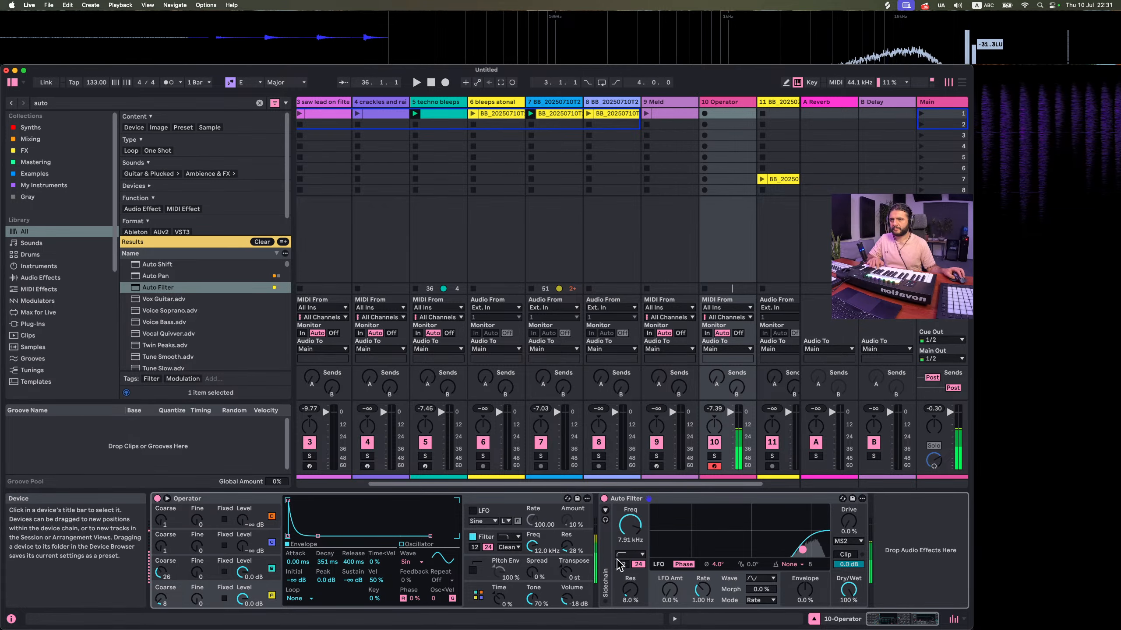
left_click_drag(847, 522, 848, 521)
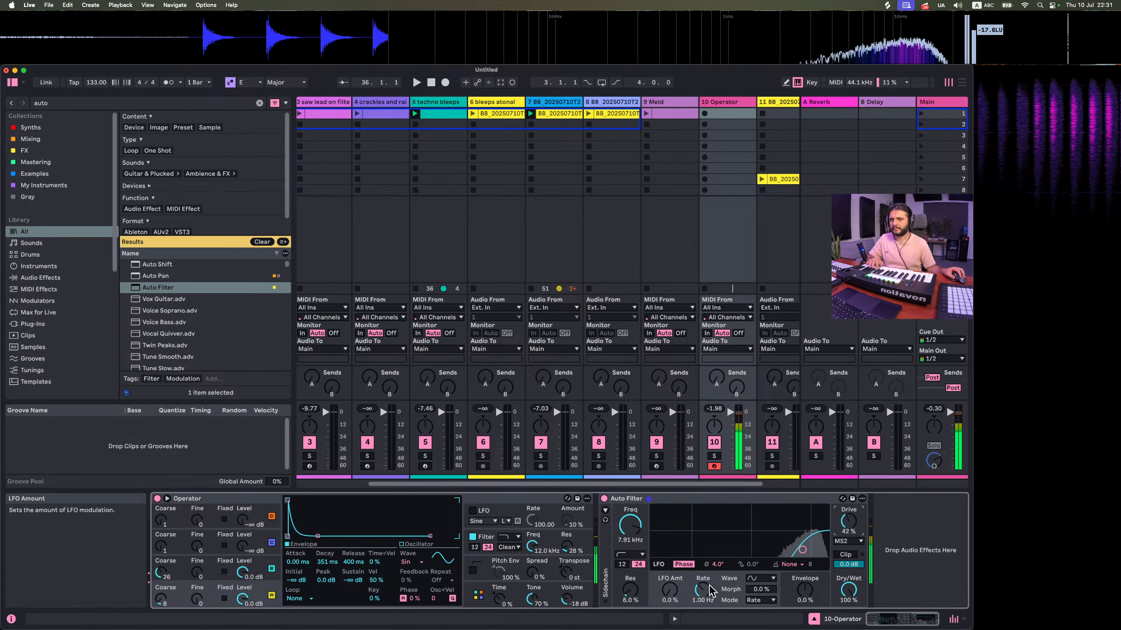
left_click_drag(805, 590, 806, 607)
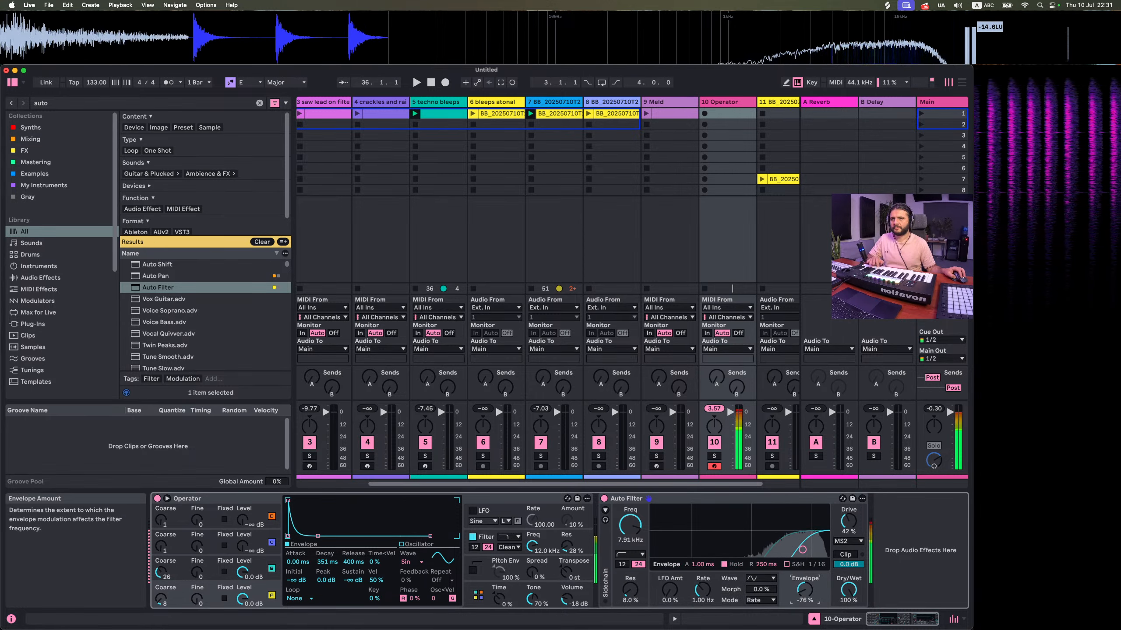
left_click_drag(630, 589, 630, 588)
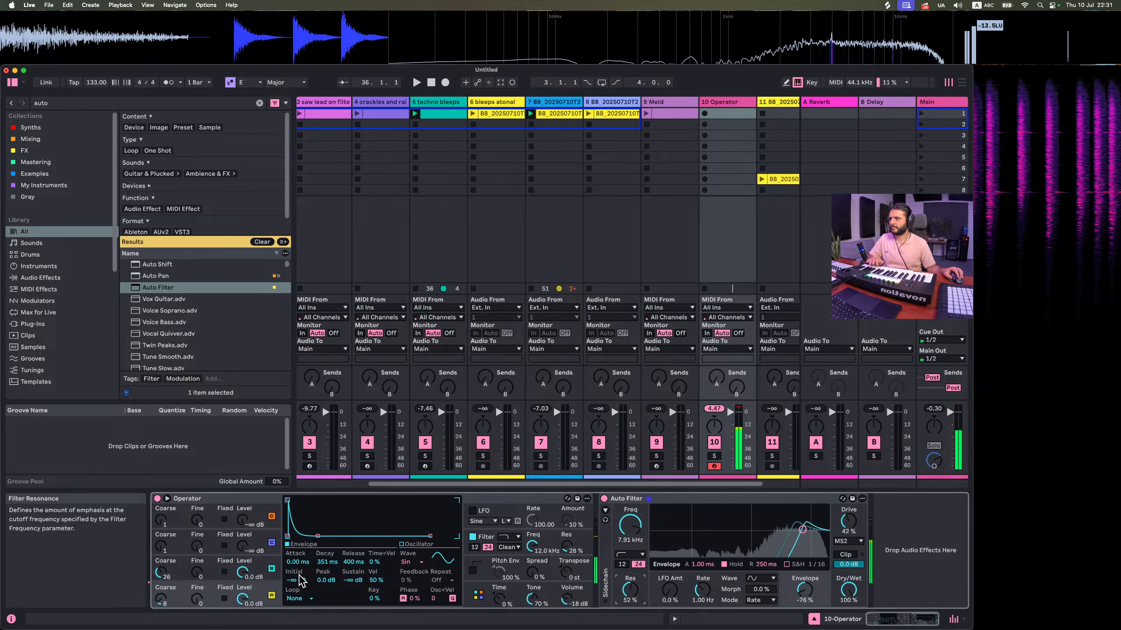
left_click_drag(160, 599, 160, 591)
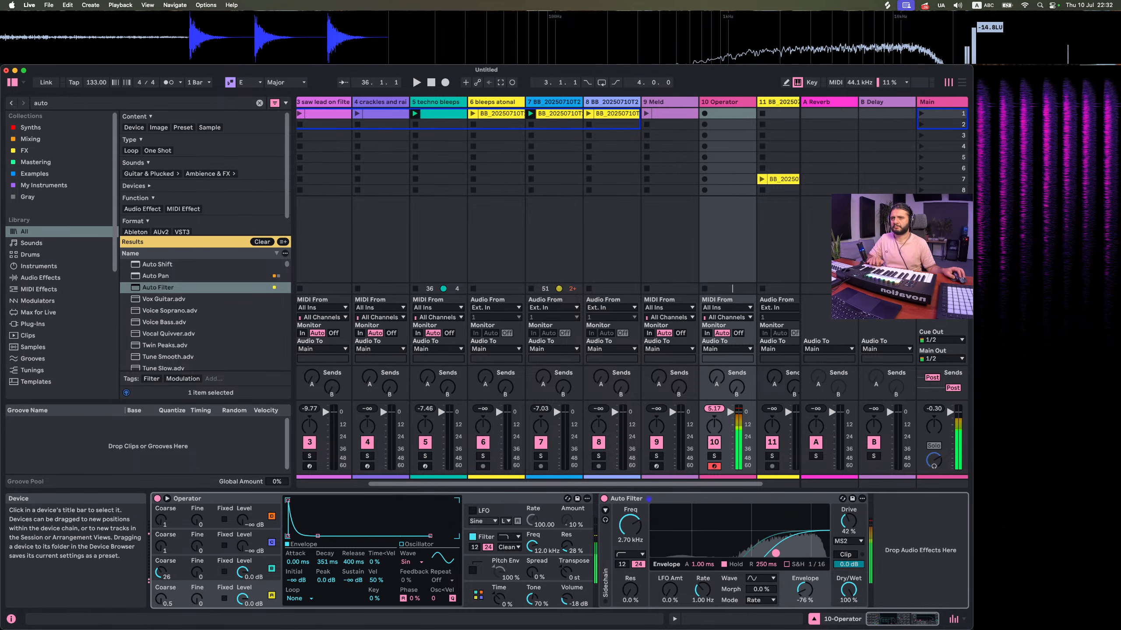
Add a second Auto Filter with 100 % envelope amount, 0.00 ms attack, 0.11 ms release, 5.10 kHz frequency and 32 % resonance
double_click(165, 288)
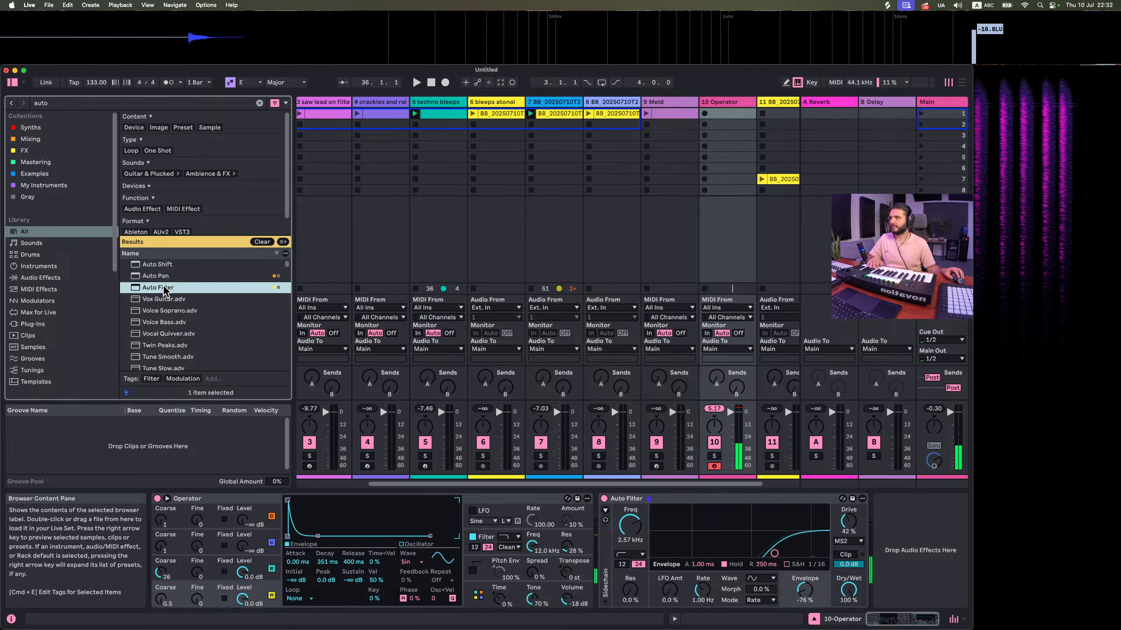
left_click_drag(898, 552, 899, 569)
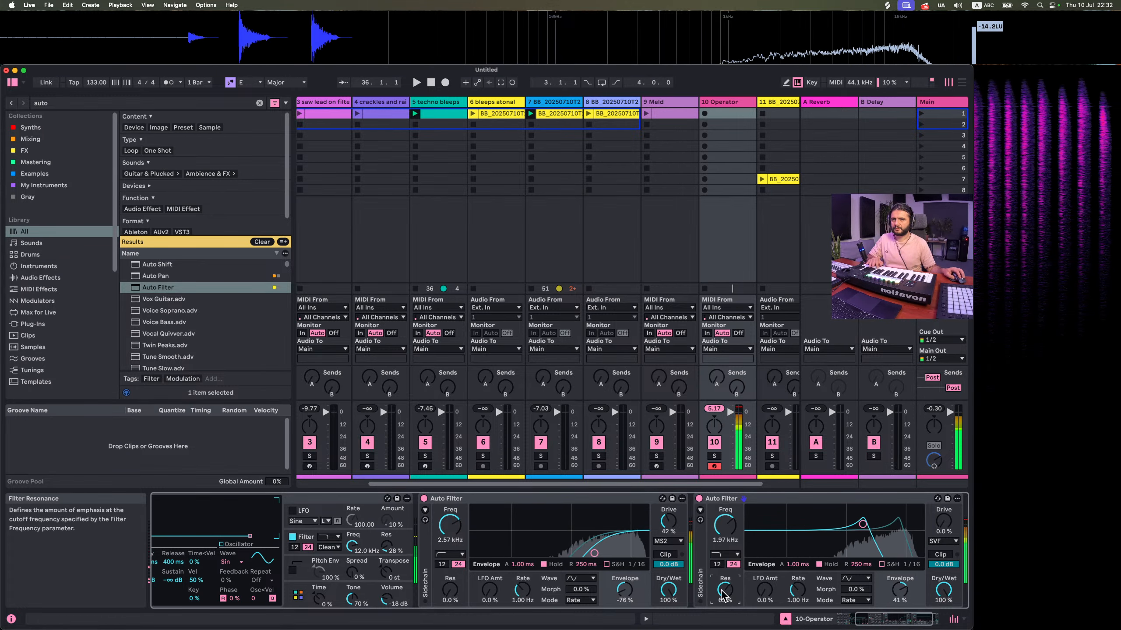
left_click_drag(899, 590, 899, 563)
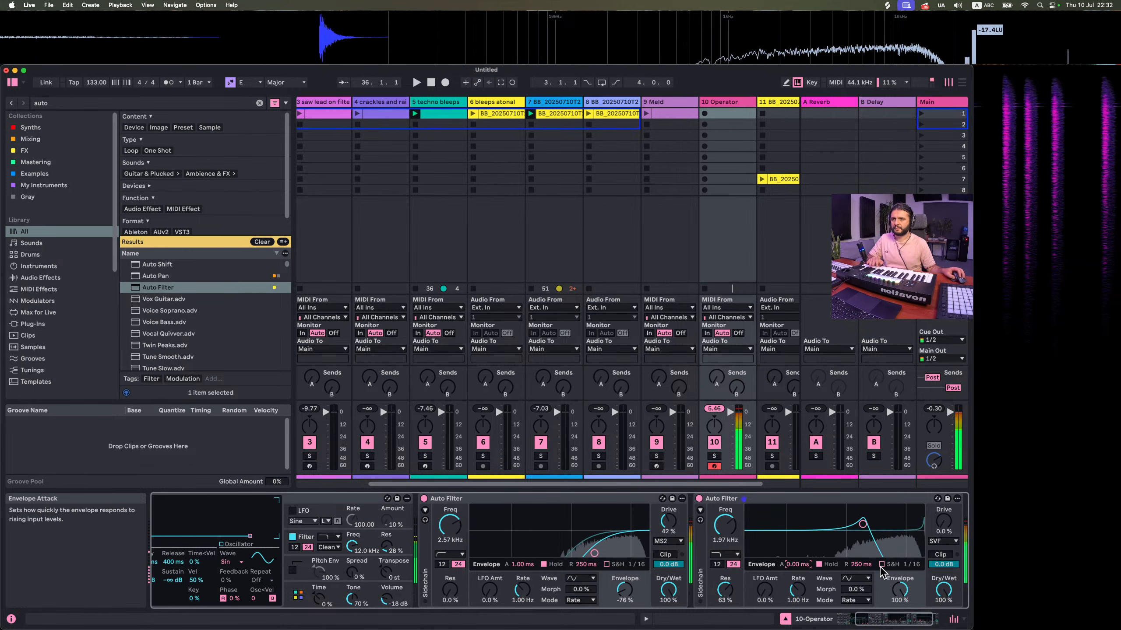
left_click_drag(860, 564, 860, 591)
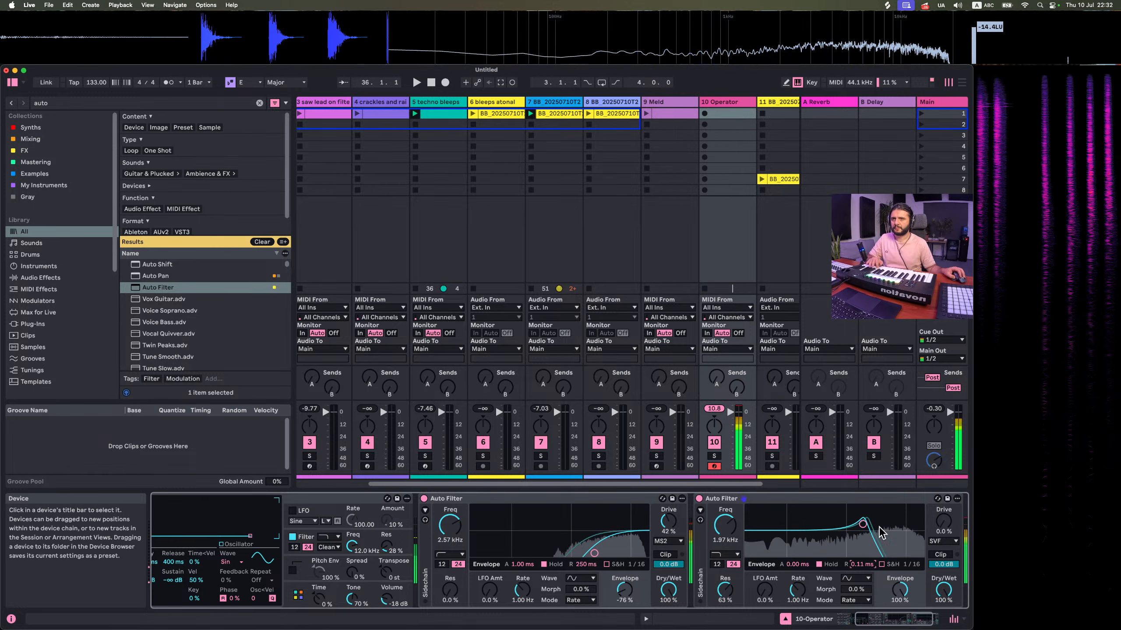
left_click_drag(862, 525, 887, 547)
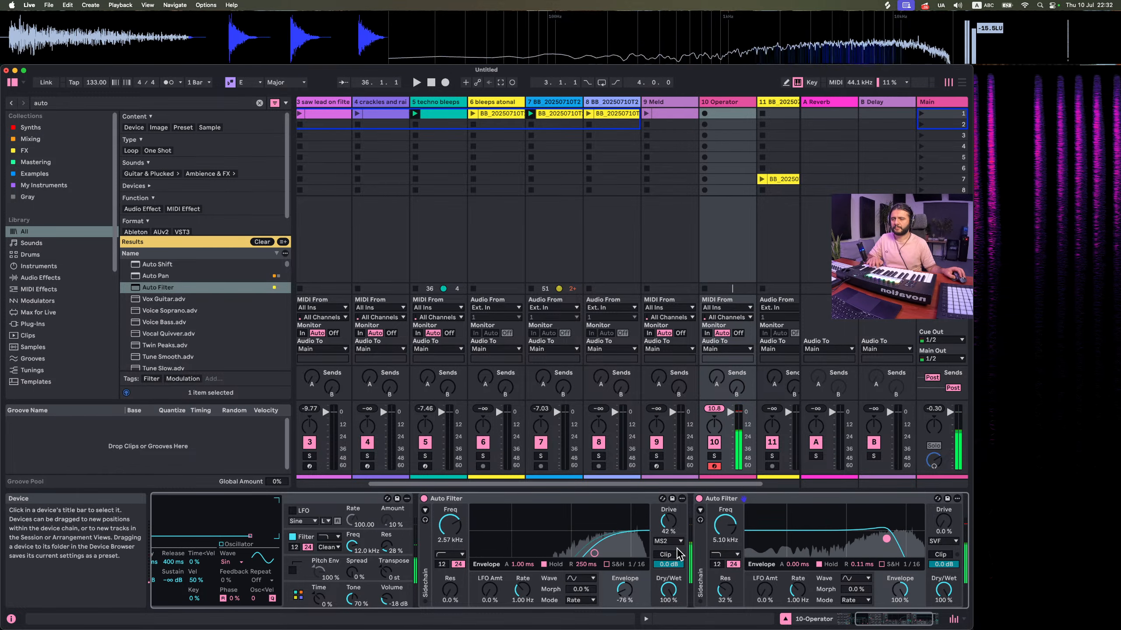
Set the first filter's drive to 17 %, and the second to 31 % drive, 46 % envelope, 7.35 kHz, 19 % resonance and -12 dB output with Clip
left_click_drag(669, 522, 669, 543)
left_click_drag(943, 521, 944, 500)
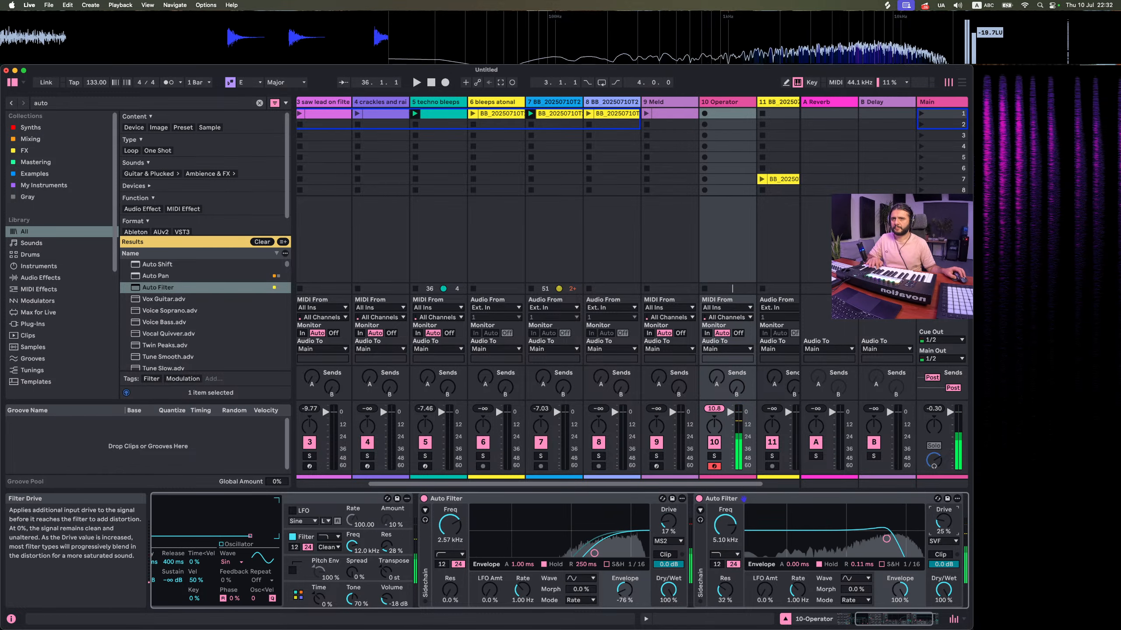
left_click_drag(900, 589, 900, 618)
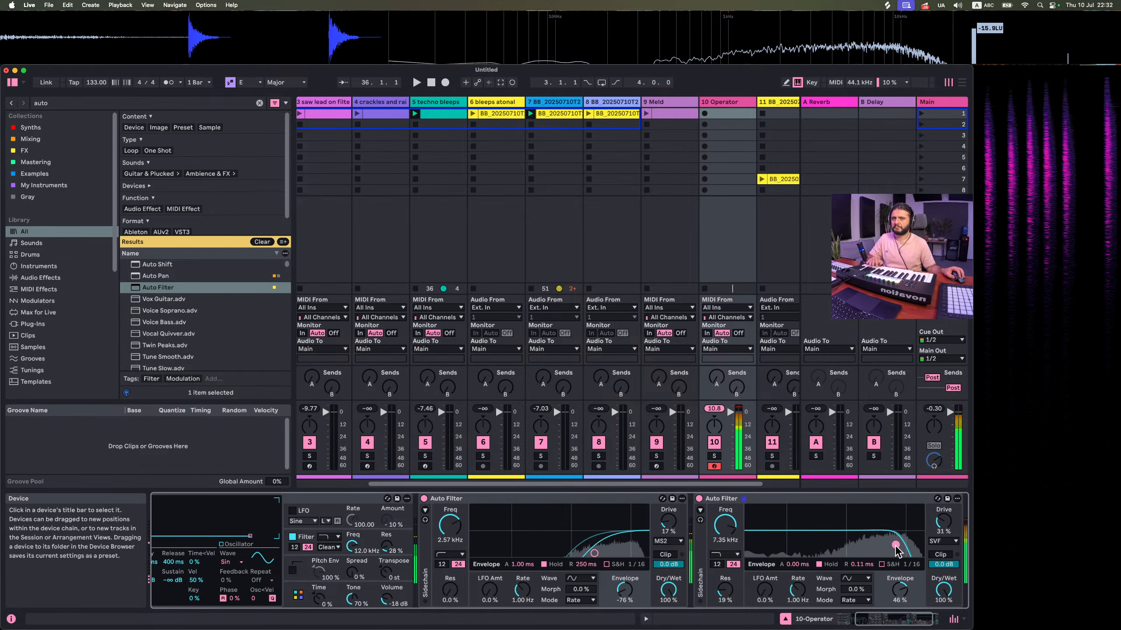
left_click_drag(943, 565, 943, 573)
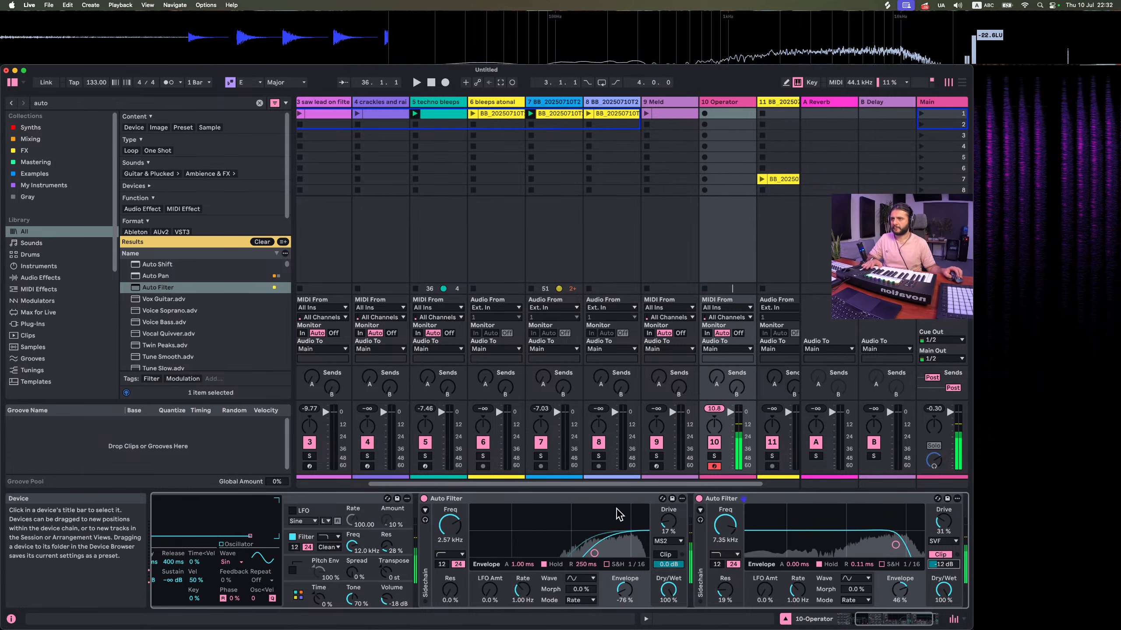
Shorten oscillator A's decay to 120 ms, and set the second Auto Filter to 9.62 kHz with 51 % resonance
scroll(328, 609, "left", 5)
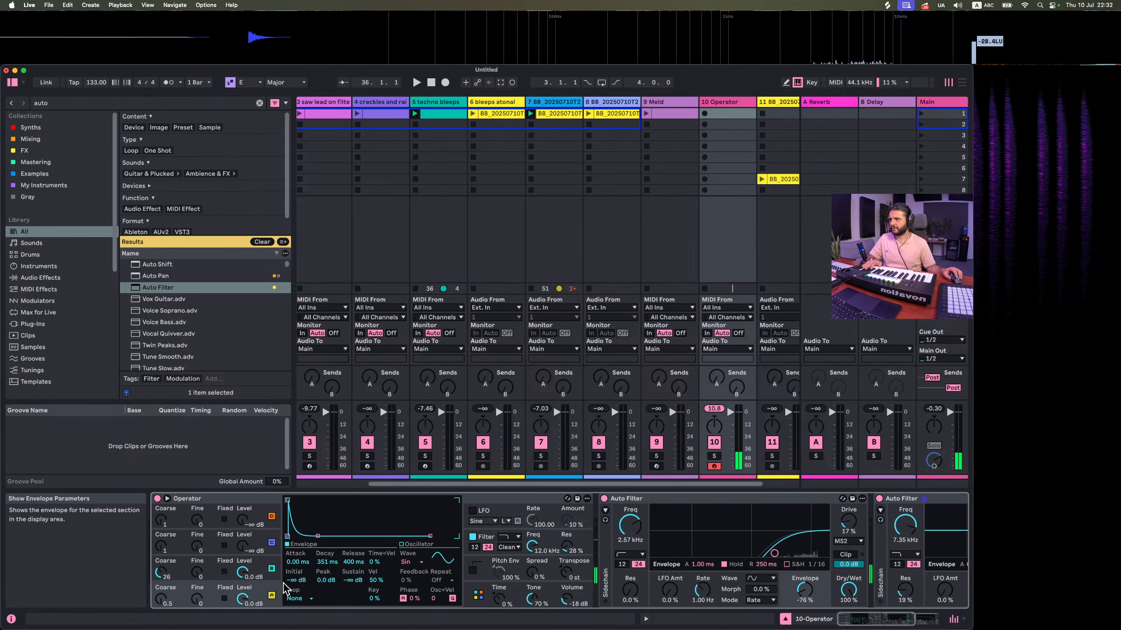
left_click_drag(322, 537, 314, 537)
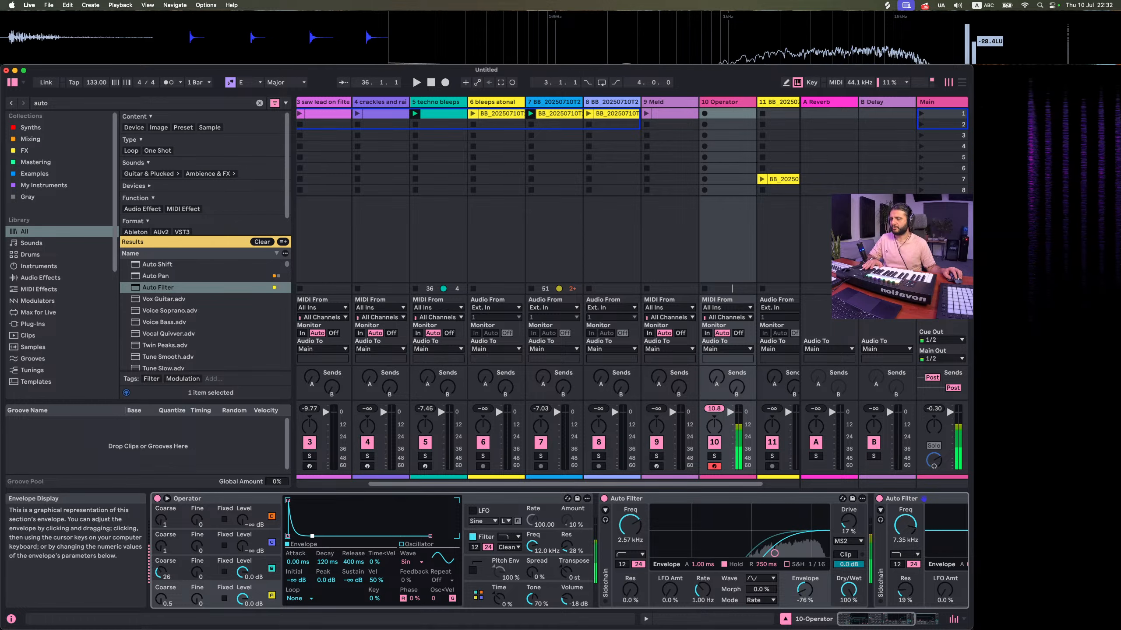
scroll(753, 534, "right", 5)
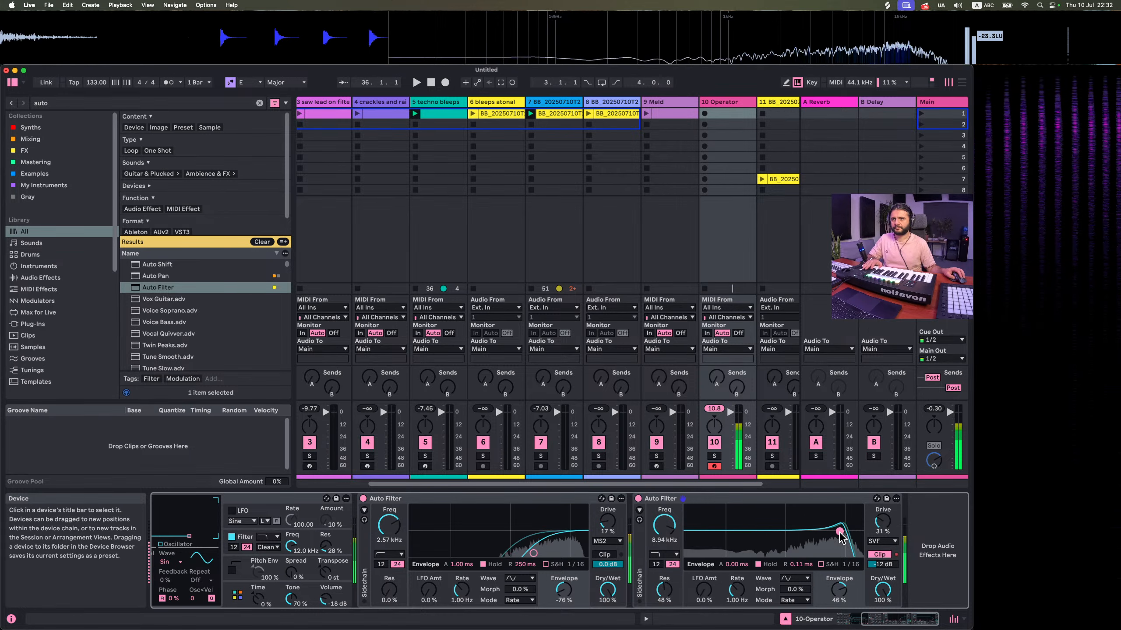
scroll(385, 567, "left", 5)
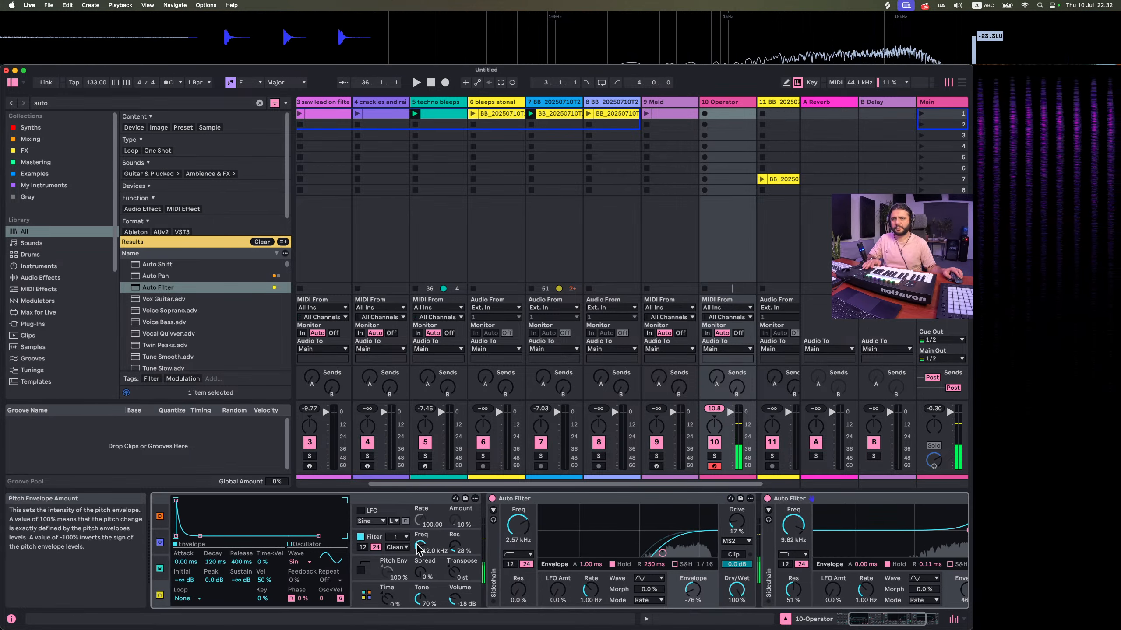
Create a one-bar clip in the Operator track's first slot with B3 notes on offbeats 1.1.3, 1.2.3, 1.3.3 and 1.4.3, and launch it
double_click(728, 113)
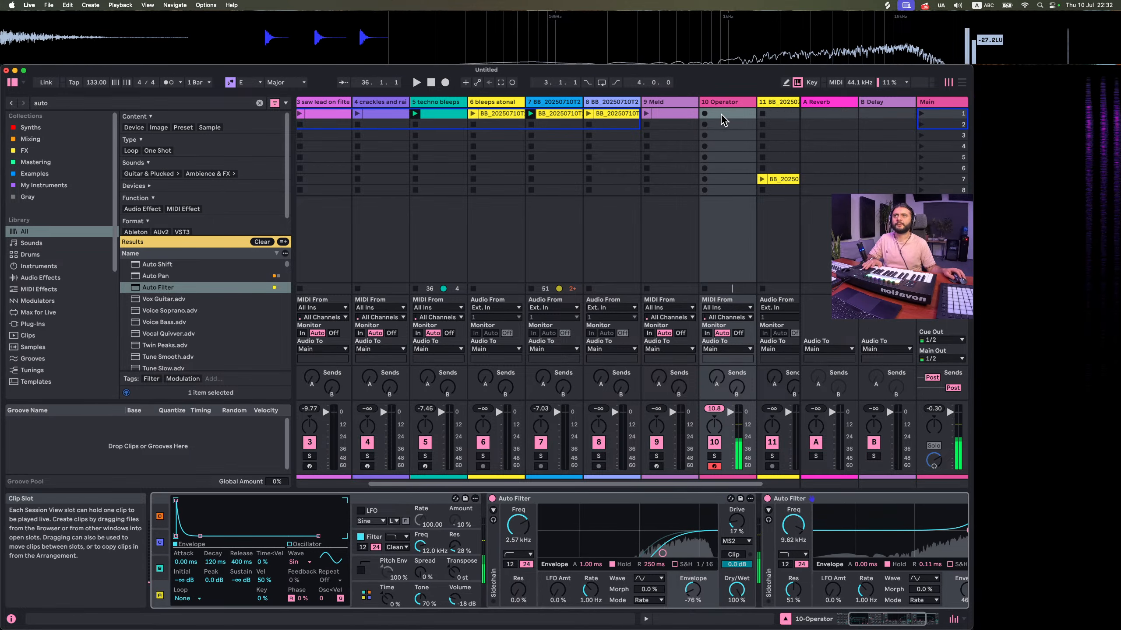
double_click(496, 380)
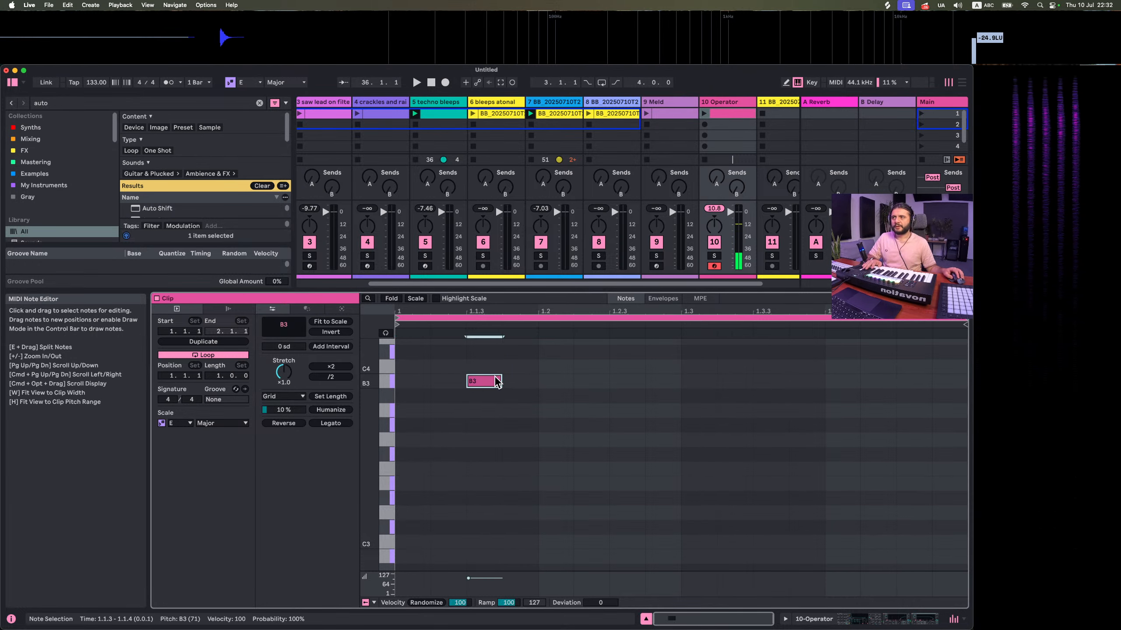
left_click(635, 391)
double_click(631, 381)
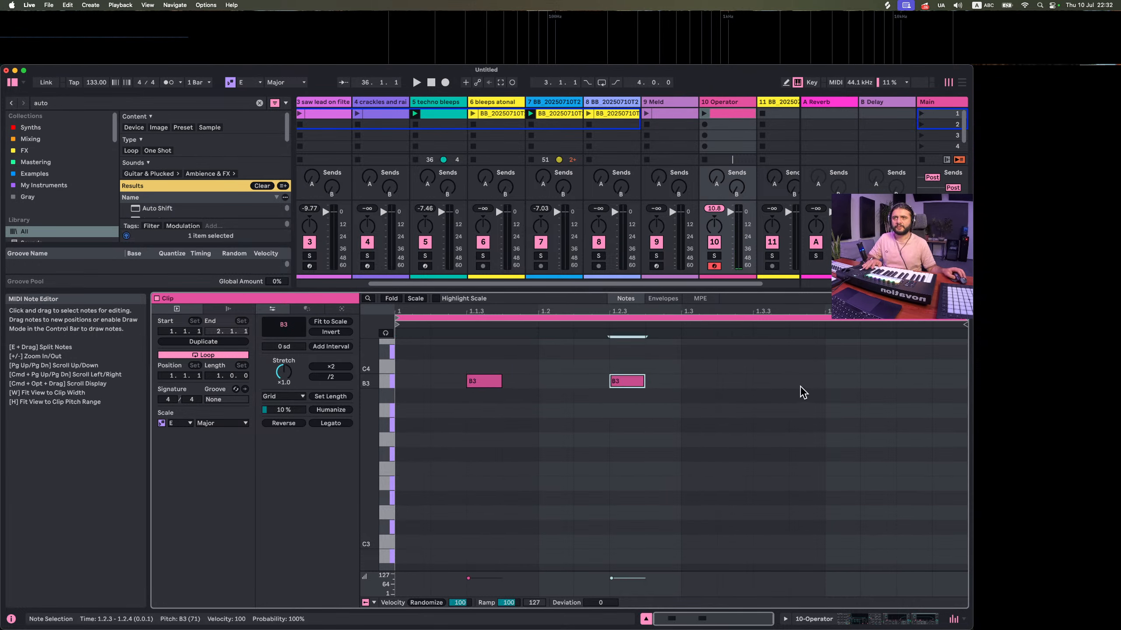
double_click(772, 380)
double_click(915, 380)
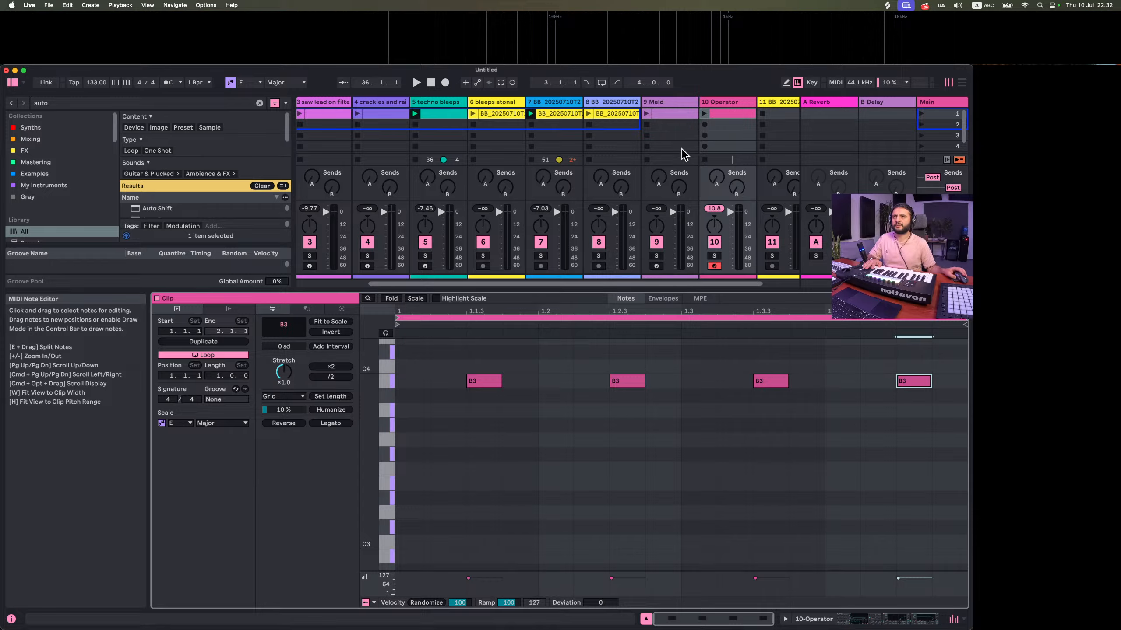
left_click(703, 114)
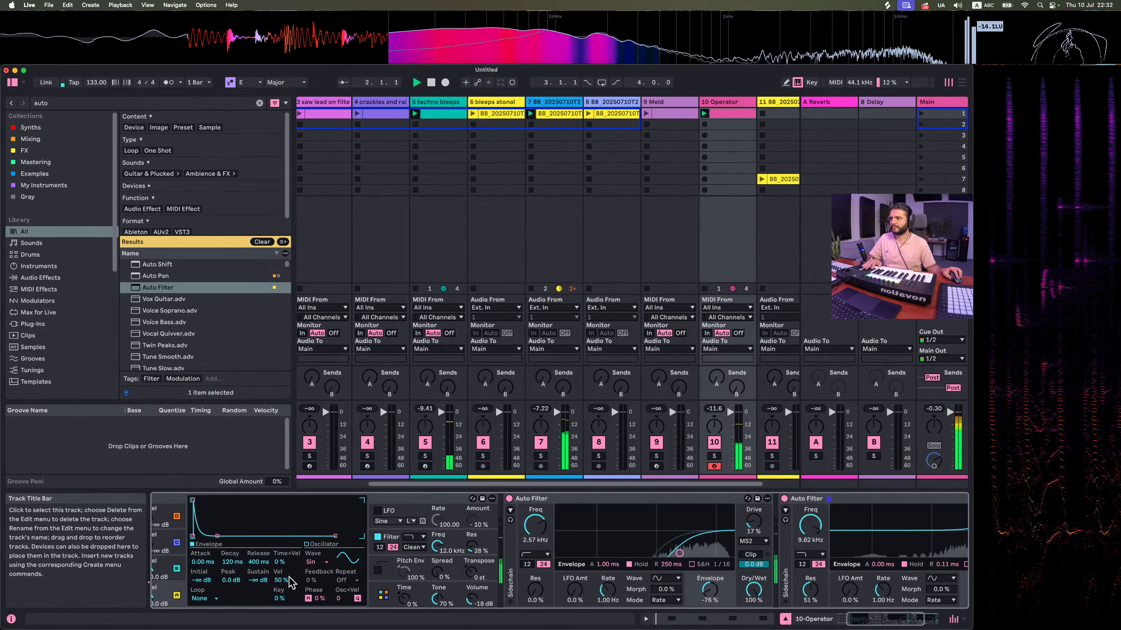
Shorten oscillator A's decay to 80.1 ms, and set the second Auto Filter to 7.53 kHz, 61 % resonance and 94 % envelope
mouse_move(233, 562)
left_mouse_down()
mouse_move(233, 574)
mouse_move(233, 512)
mouse_move(233, 582)
mouse_move(233, 567)
left_mouse_up()
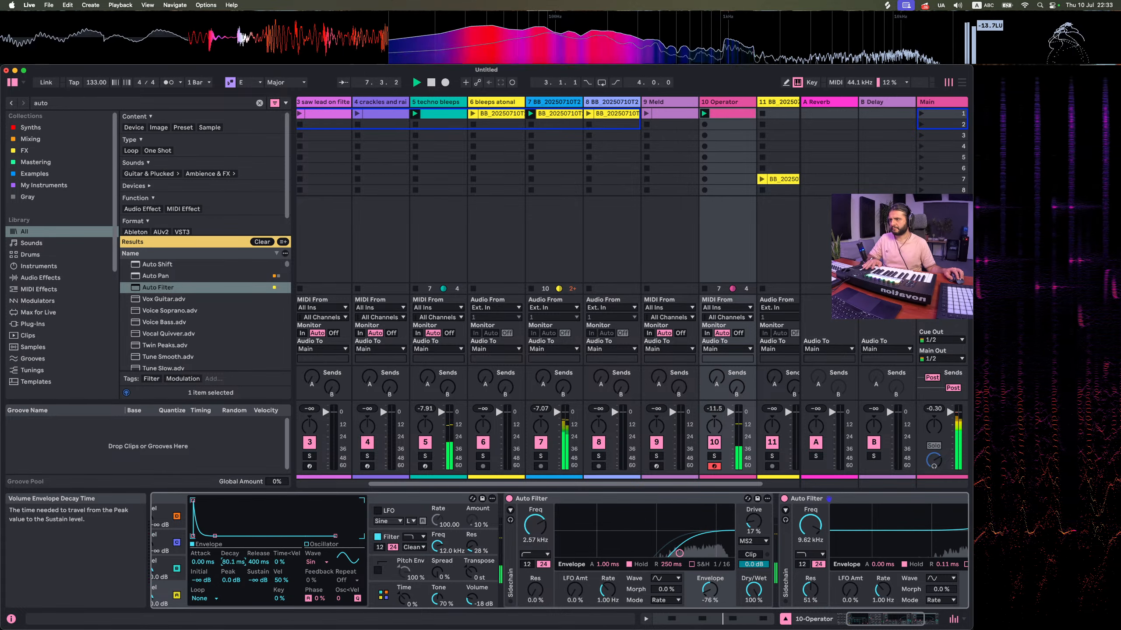
scroll(864, 547, "right", 5)
left_click_drag(846, 532, 832, 531)
left_click_drag(843, 594, 843, 569)
left_click_drag(827, 528, 836, 526)
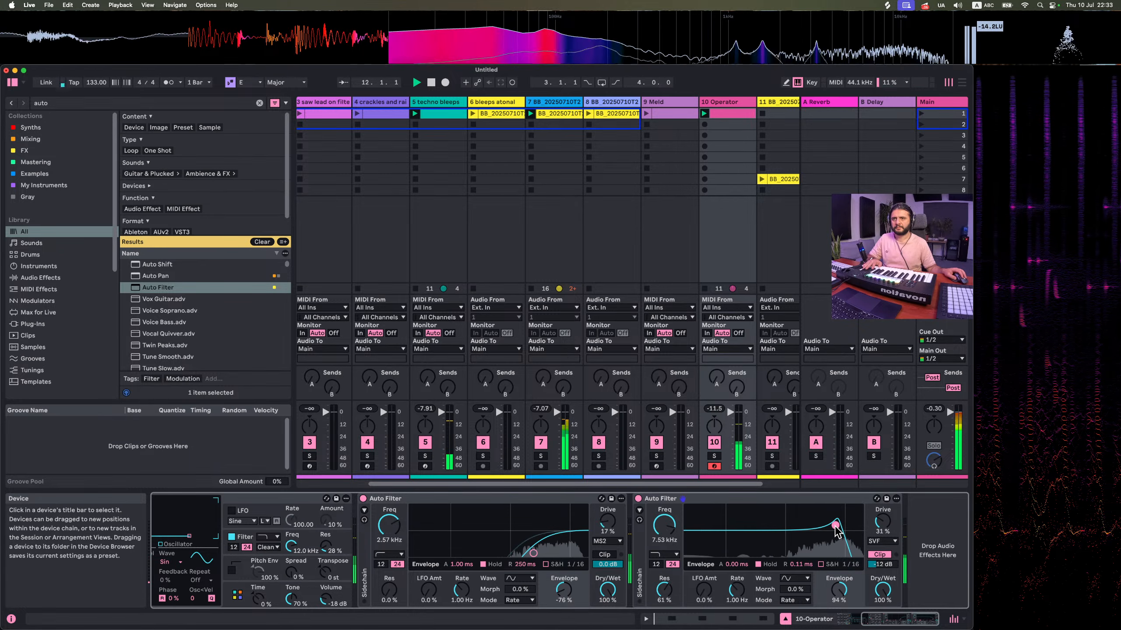
Set the first Auto Filter to 6.20 kHz, 53 % resonance, Clip on and -4.0 dB output, and oscillator A's decay to 83.5 ms
left_click_drag(533, 554, 556, 529)
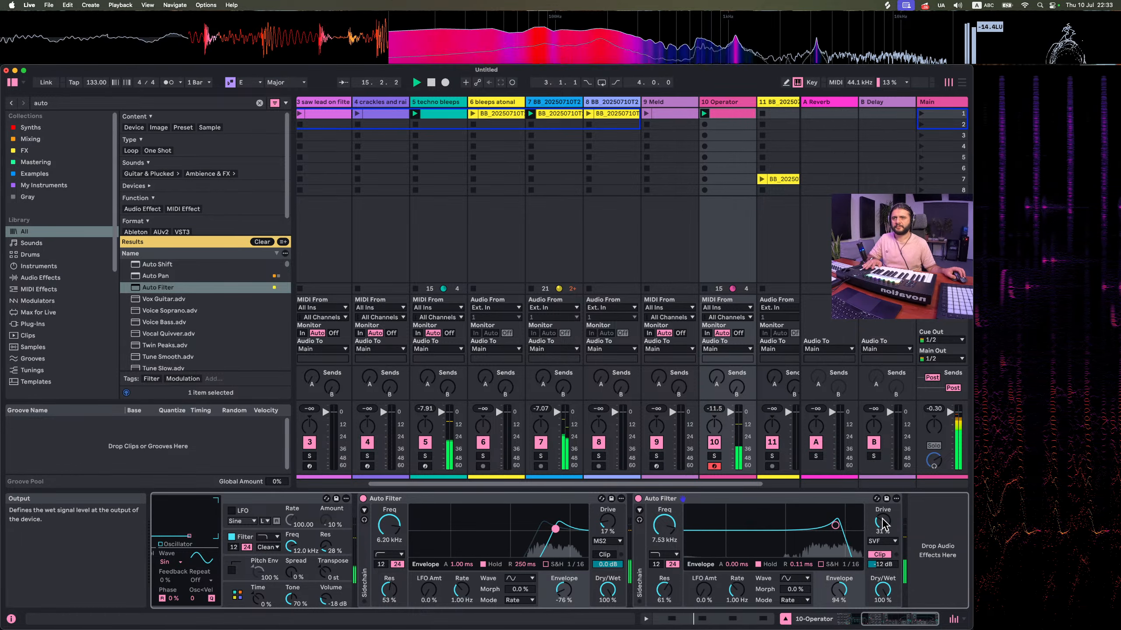
left_click(604, 554)
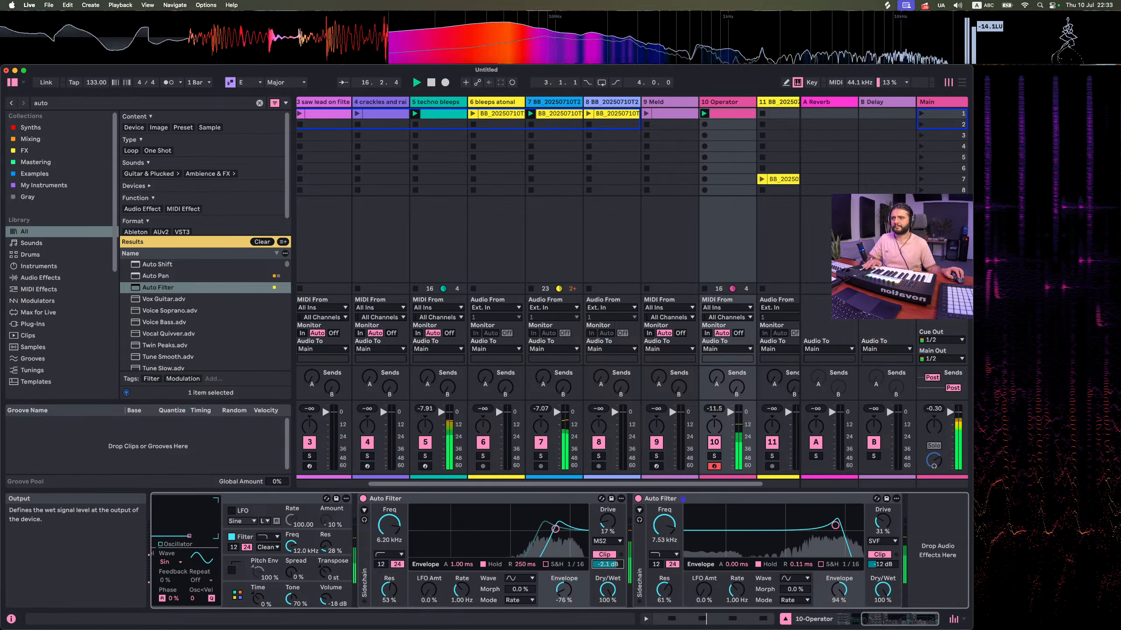
left_click_drag(601, 565, 601, 569)
scroll(374, 553, "left", 5)
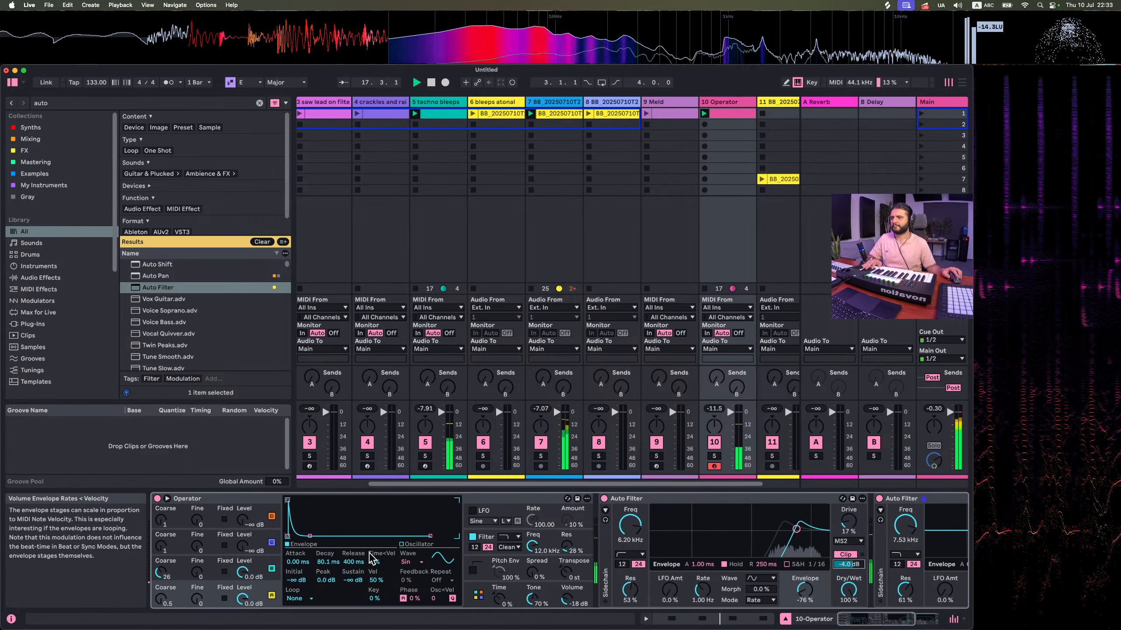
left_click_drag(310, 536, 311, 536)
key("v")
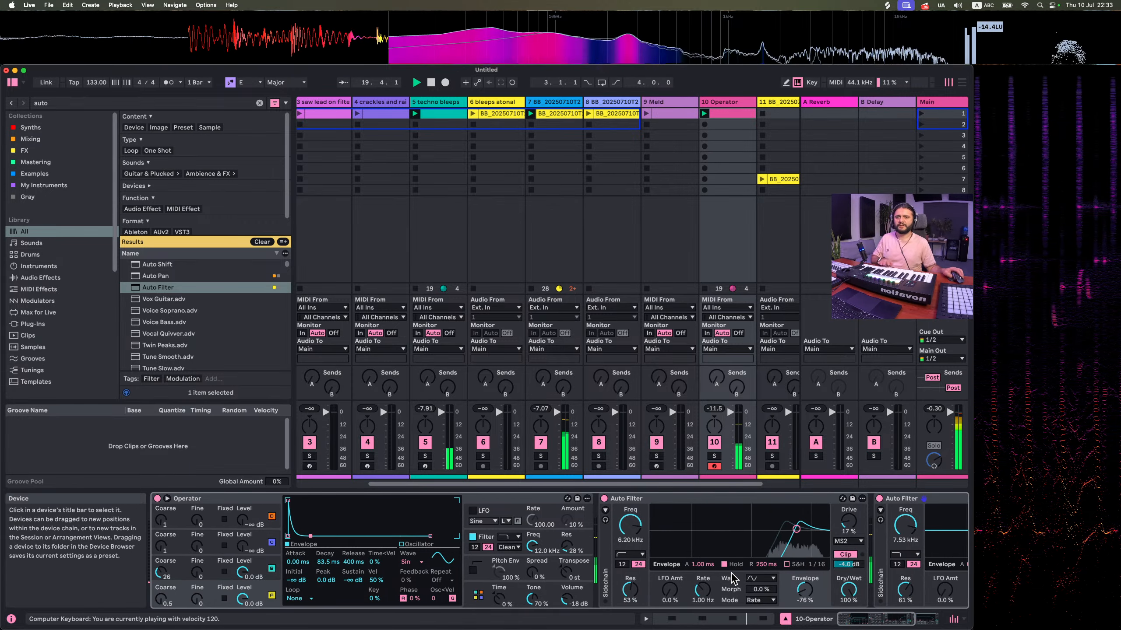
Add a Hybrid Reverb after the second Auto Filter and set its Blend to 100/0, convolution only
scroll(731, 579, "right", 5)
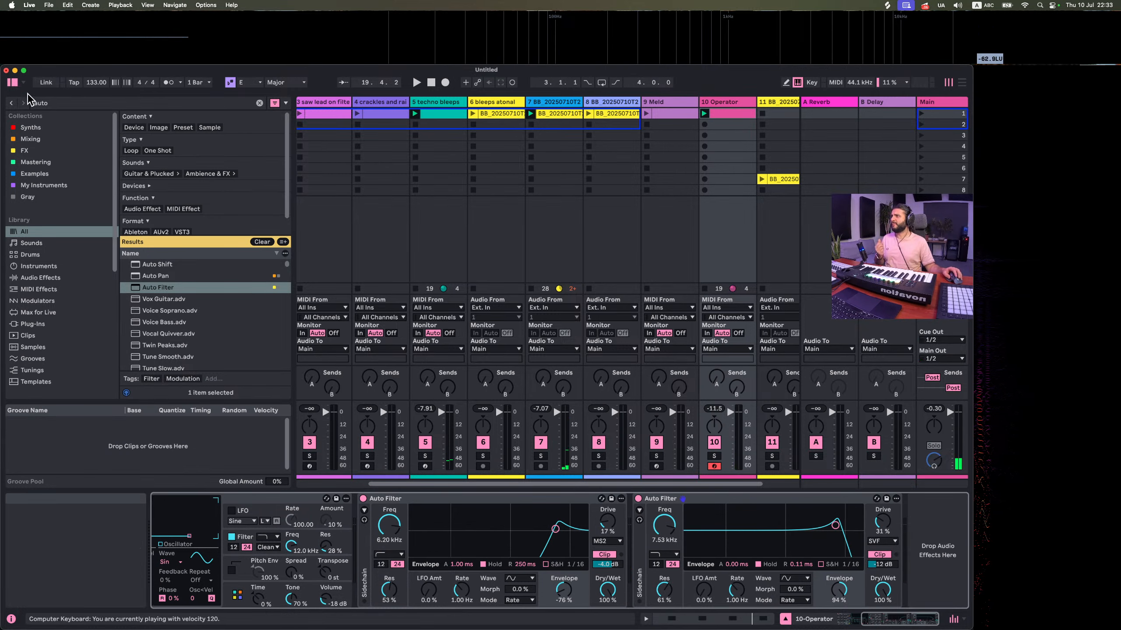
left_click(56, 104)
type("hybrid")
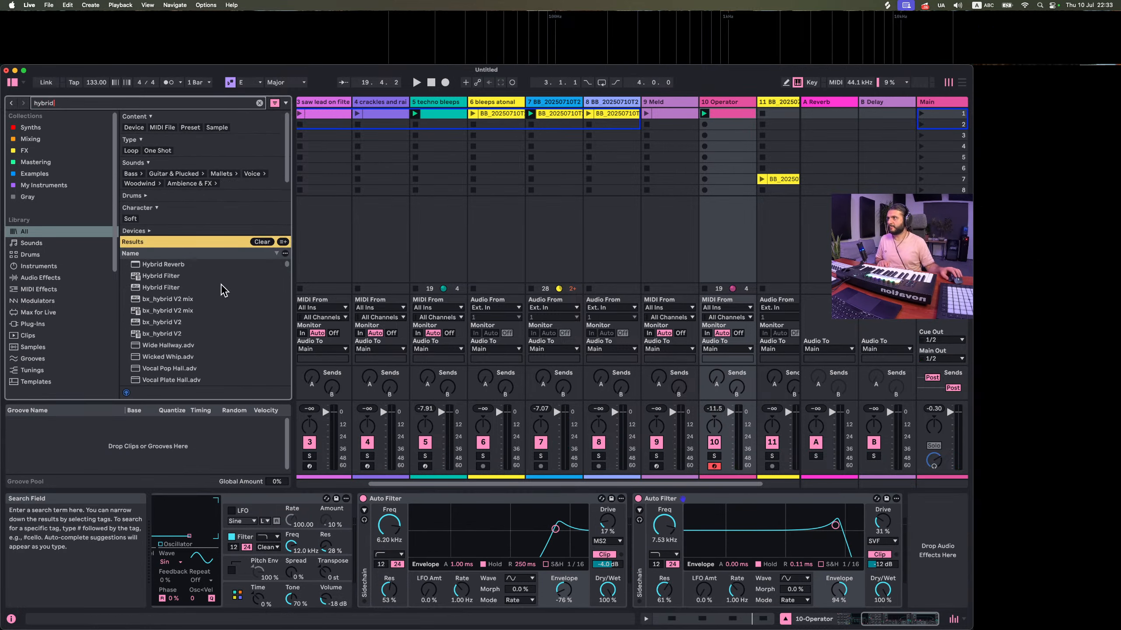
double_click(181, 264)
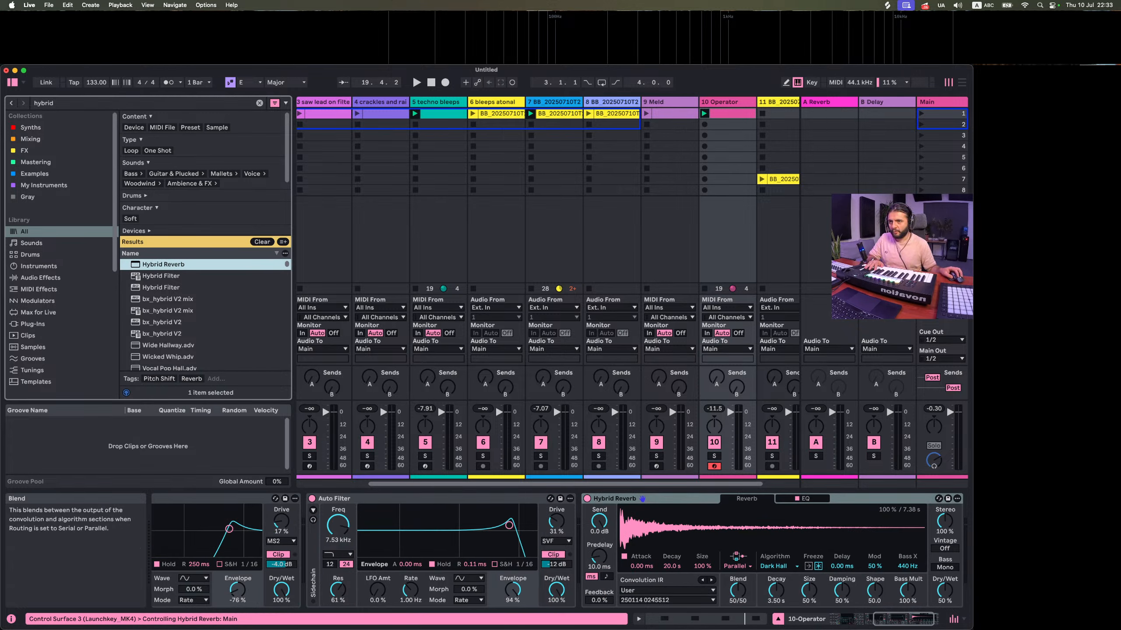
left_click_drag(740, 591, 741, 627)
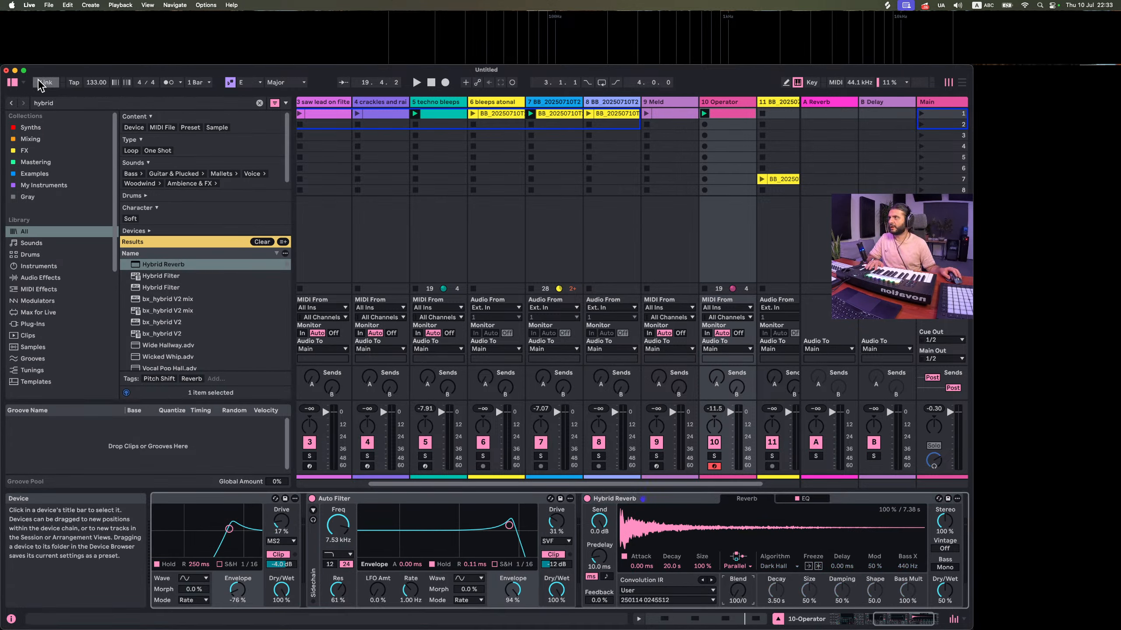
Search the browser for "metalic hi" and audition the metallic hi-hat and hit samples
left_click(61, 103)
key("BackSpace")
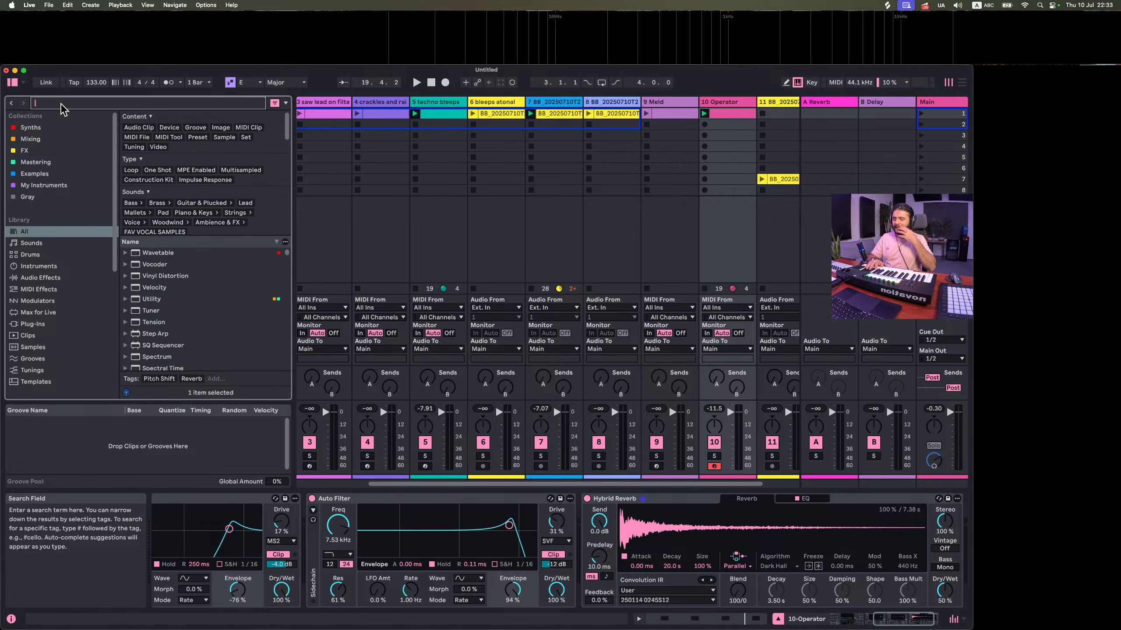
type("metalic hi")
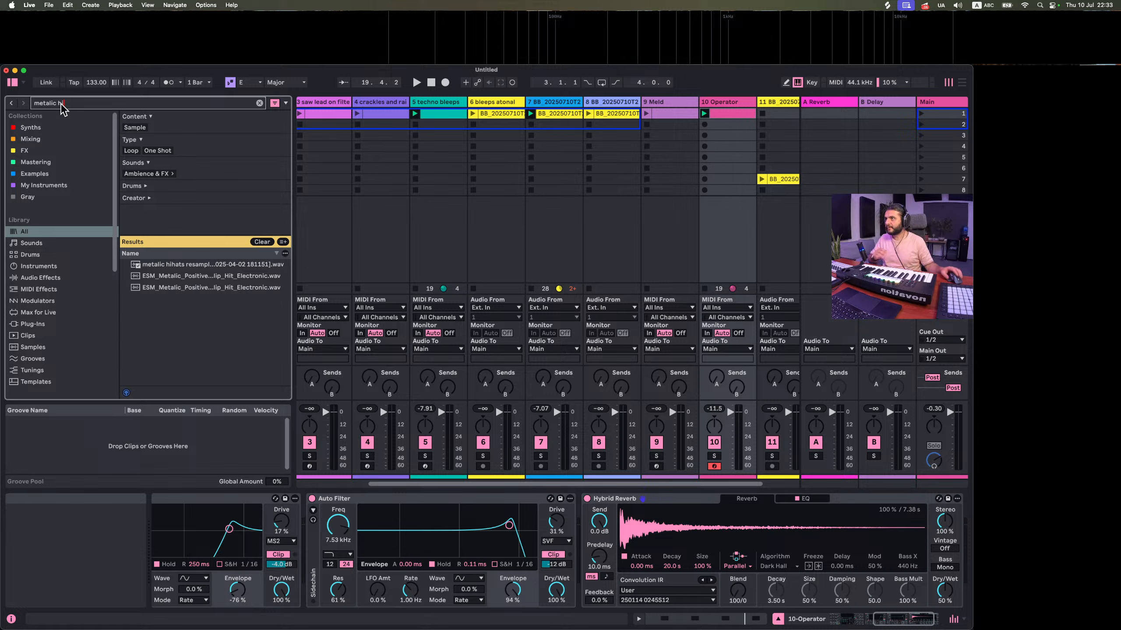
left_click(172, 266)
left_click(171, 279)
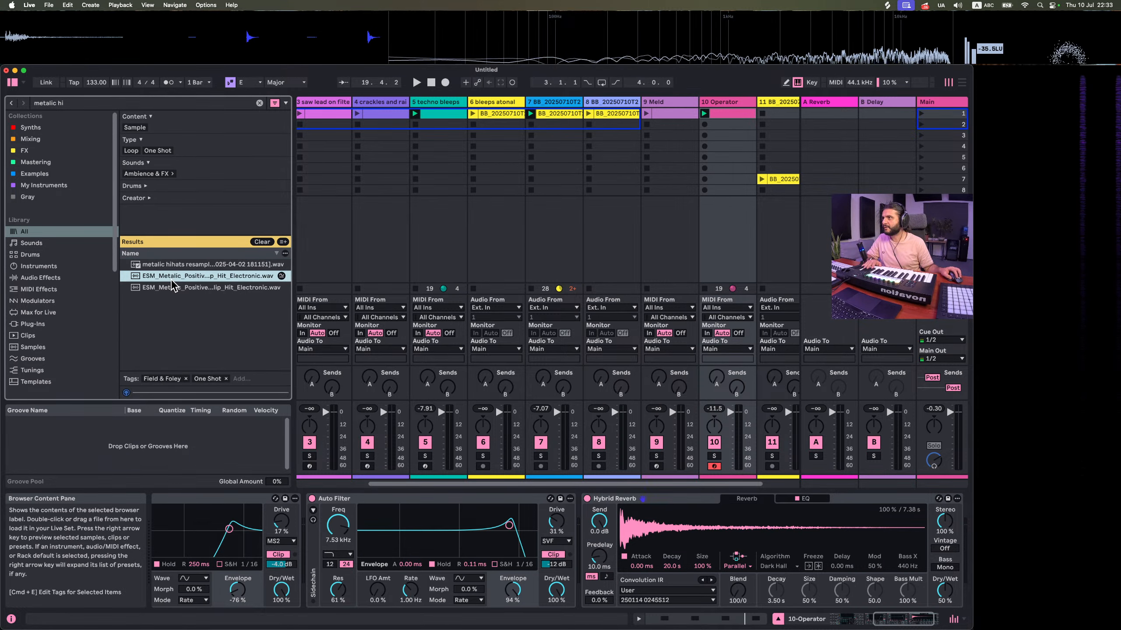
left_click(174, 285)
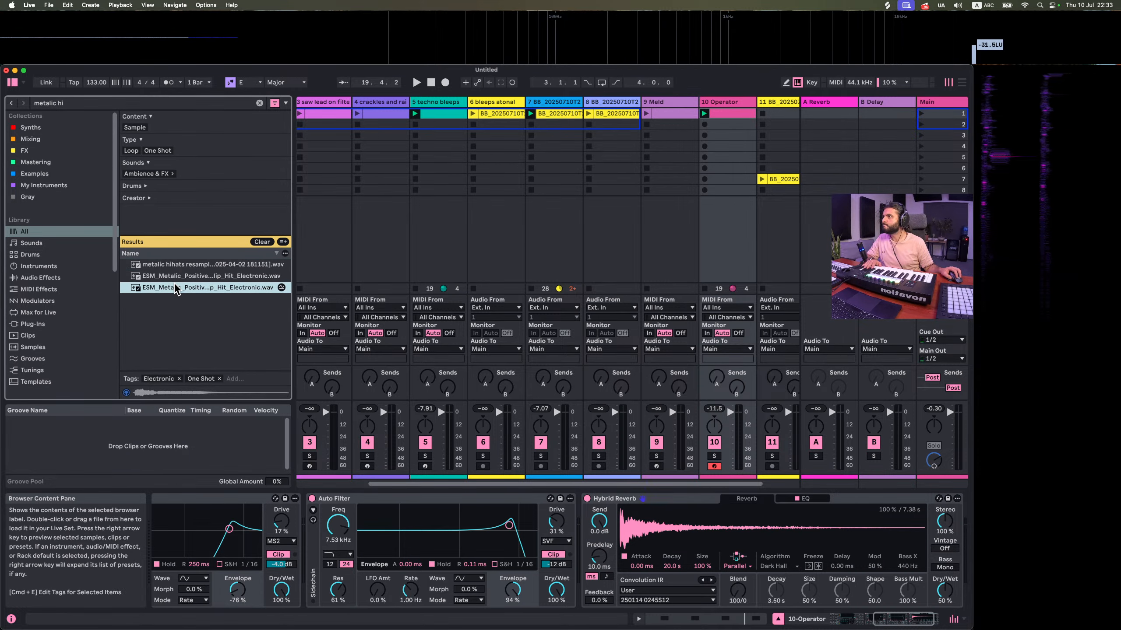
Search the browser for "hi", restrict the results to One Shot, and audition samples from the list
double_click(45, 103)
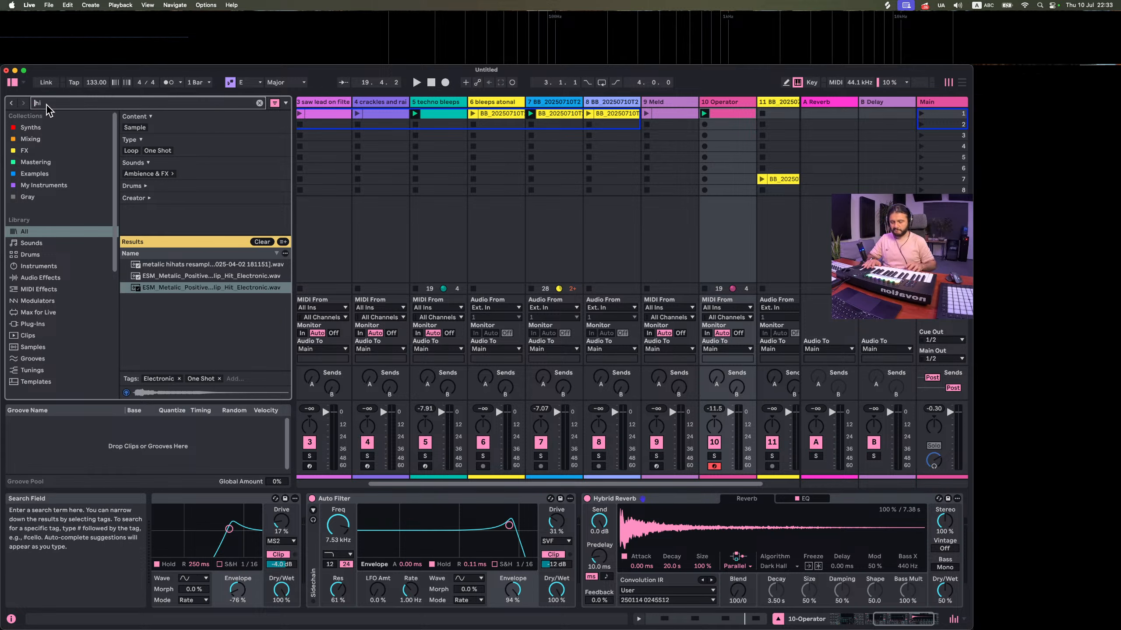
key("BackSpace")
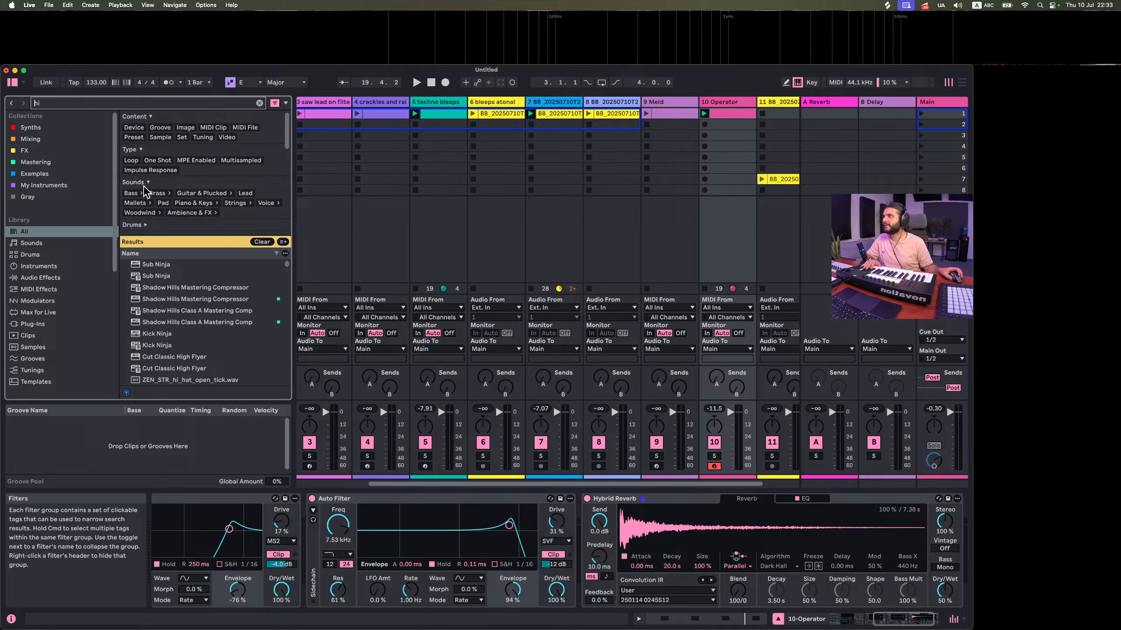
left_click(152, 161)
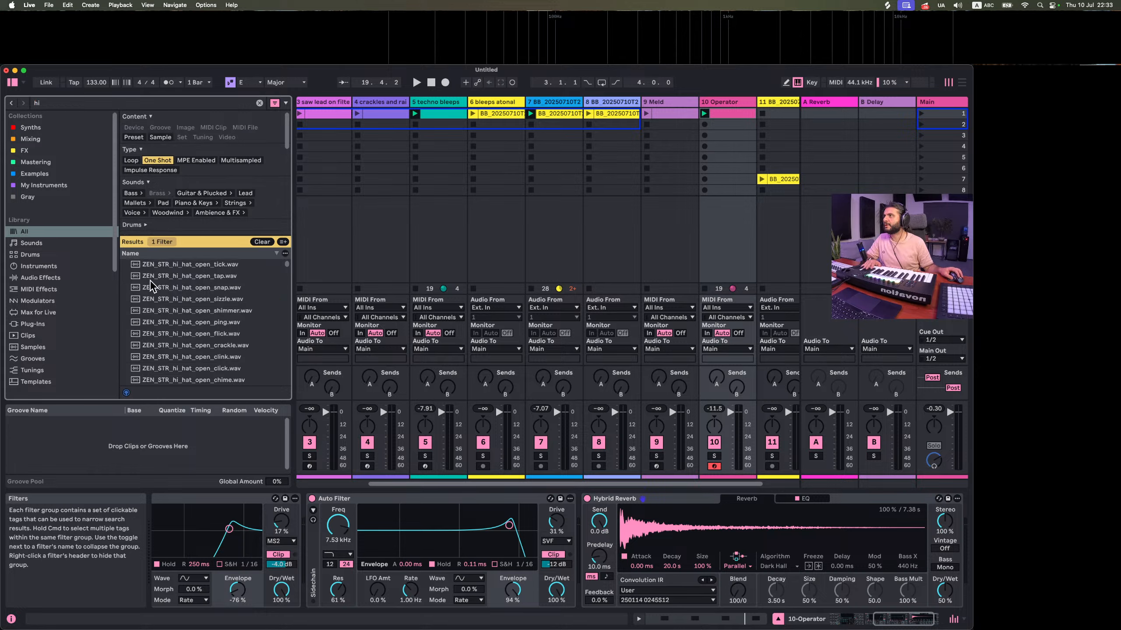
left_click(186, 352)
scroll(186, 353, "down", 15)
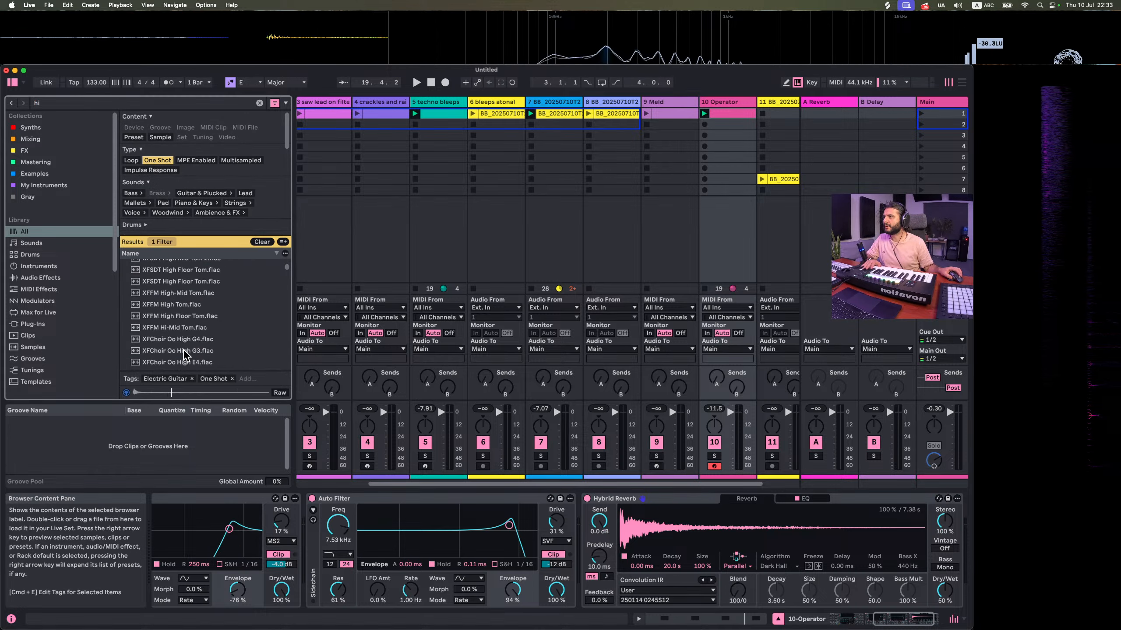
left_click(184, 353)
scroll(186, 353, "down", 5)
scroll(187, 354, "up", 20)
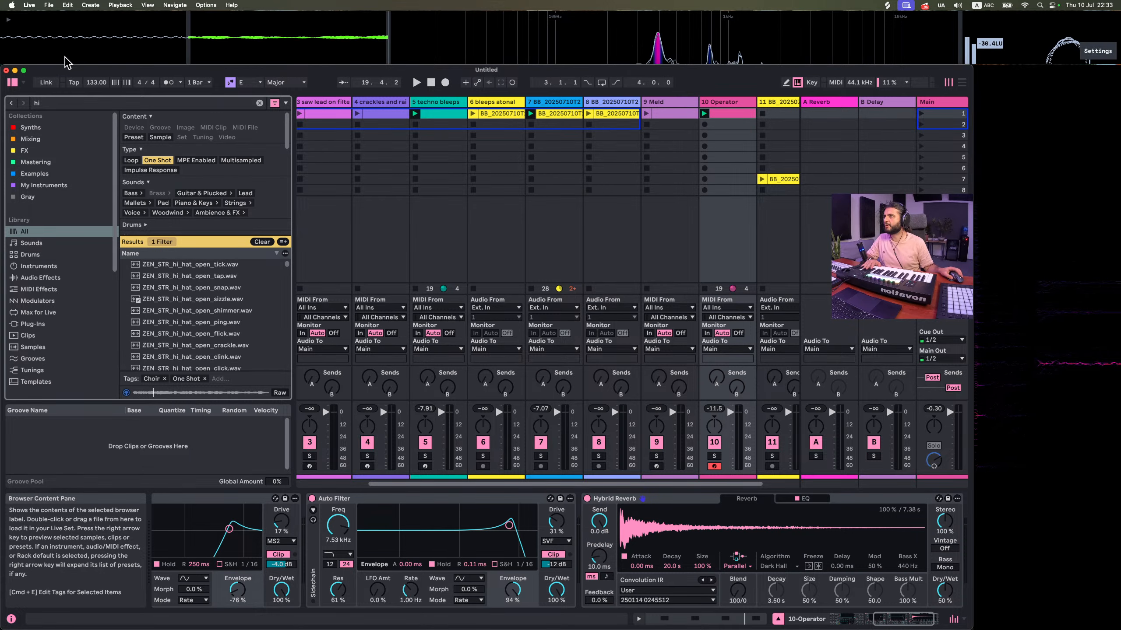
Refine the one-shot search to "hihat" and audition a closed hi-hat from the SL_FTH_Hihats samples
left_click(55, 104)
type("hat")
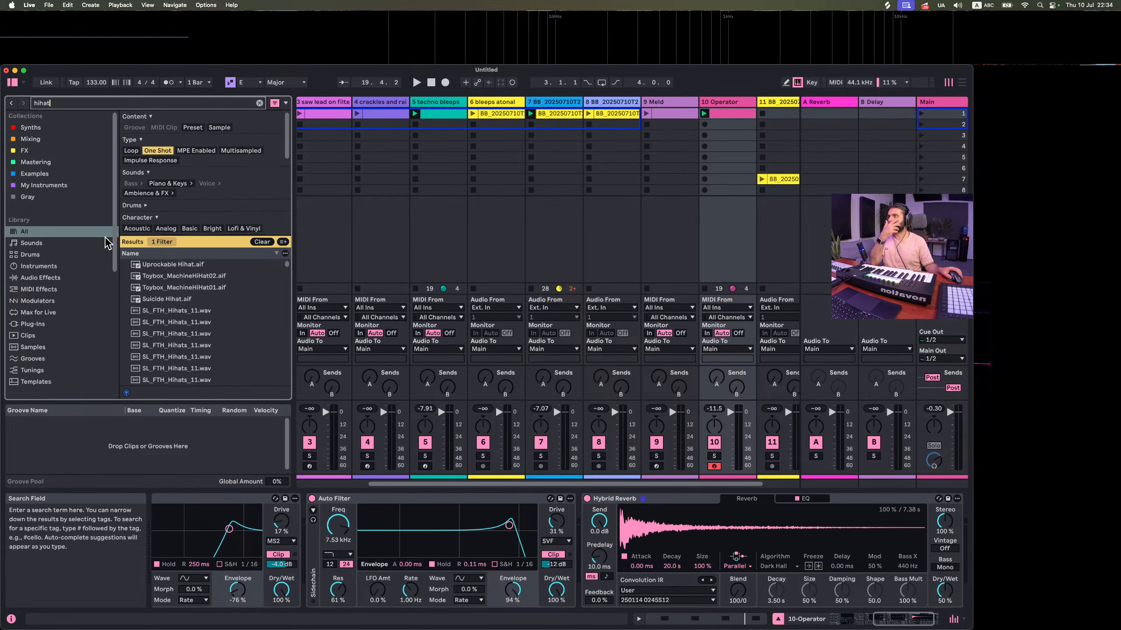
scroll(201, 325, "down", 5)
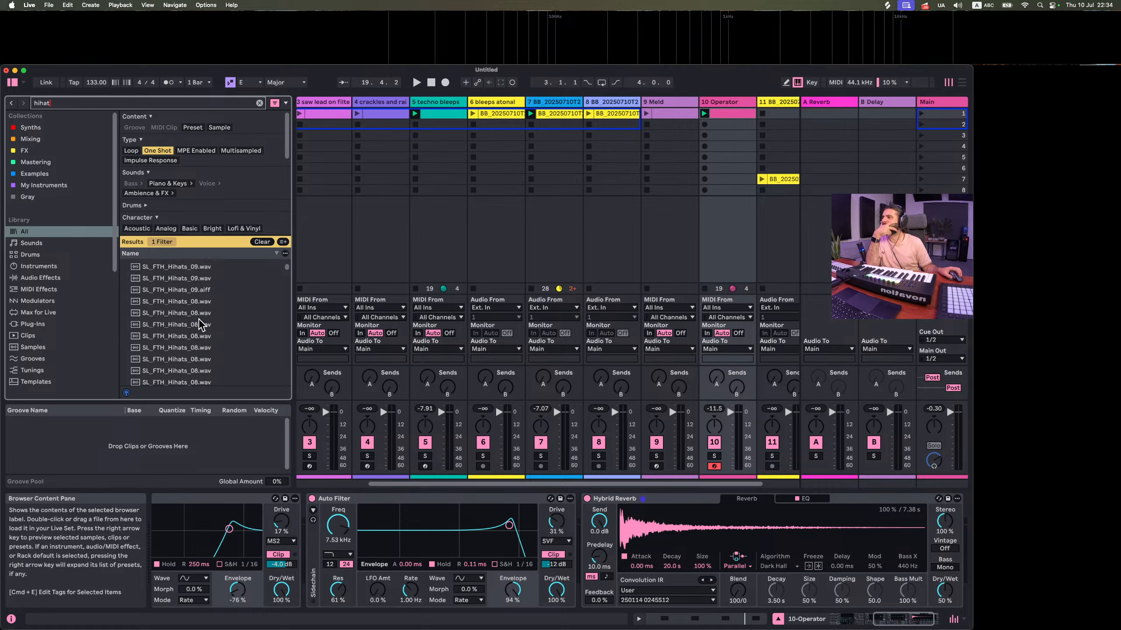
scroll(190, 331, "down", 5)
left_click(189, 330)
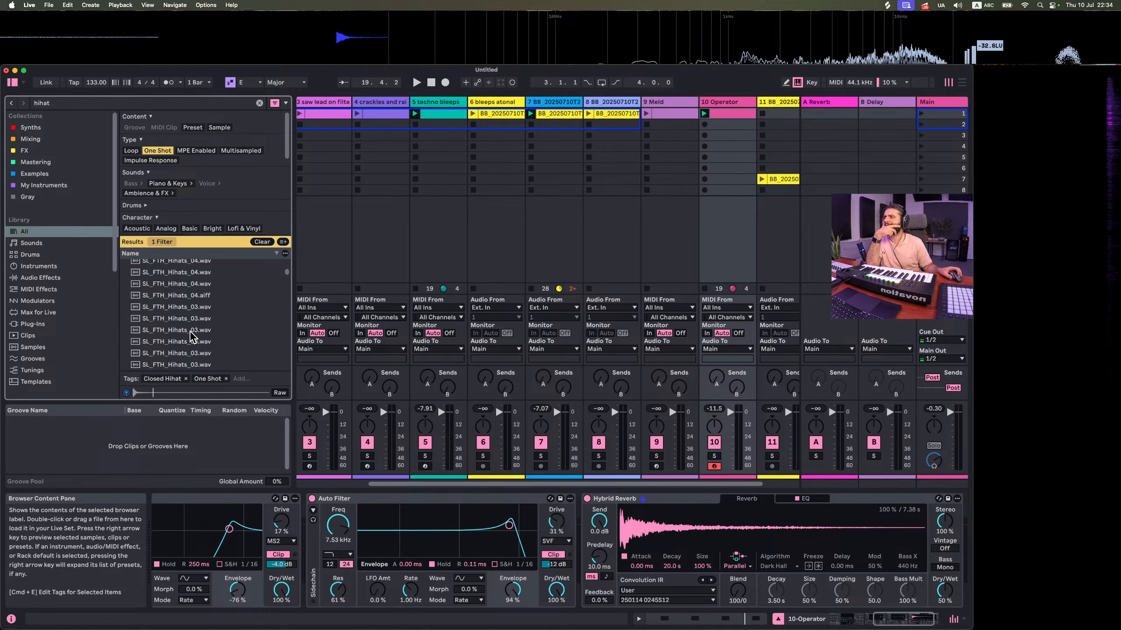
Load the SL_FTH_Hihats_05.wav sample as the Hybrid Reverb impulse response on the Operator track and audition it
scroll(190, 331, "up", 4)
left_click_drag(166, 293, 663, 545)
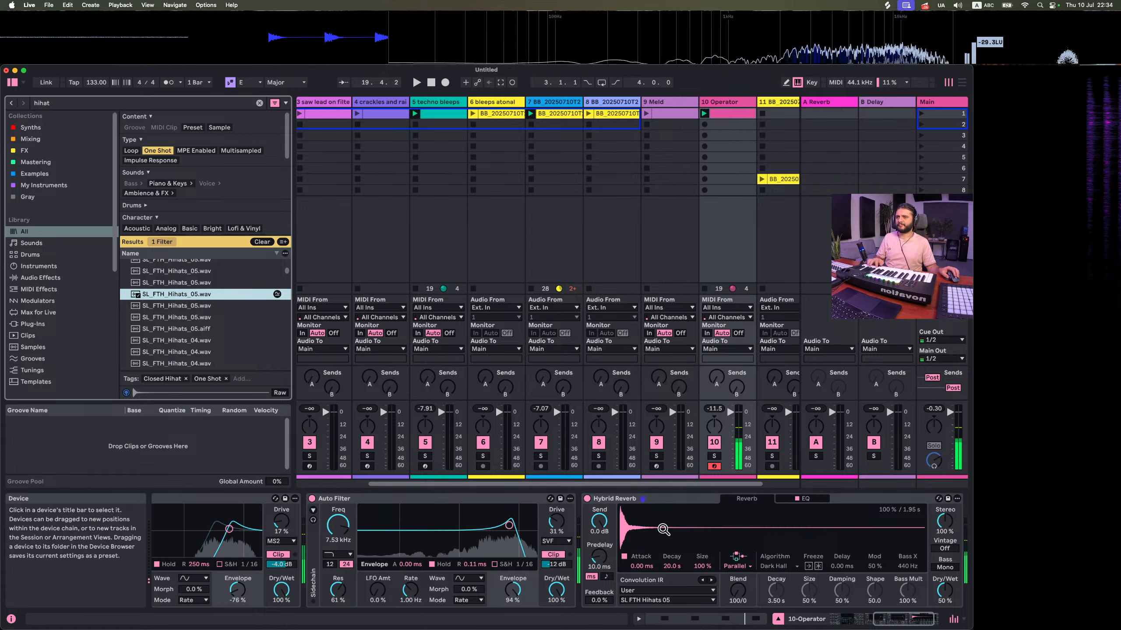
left_click(593, 505)
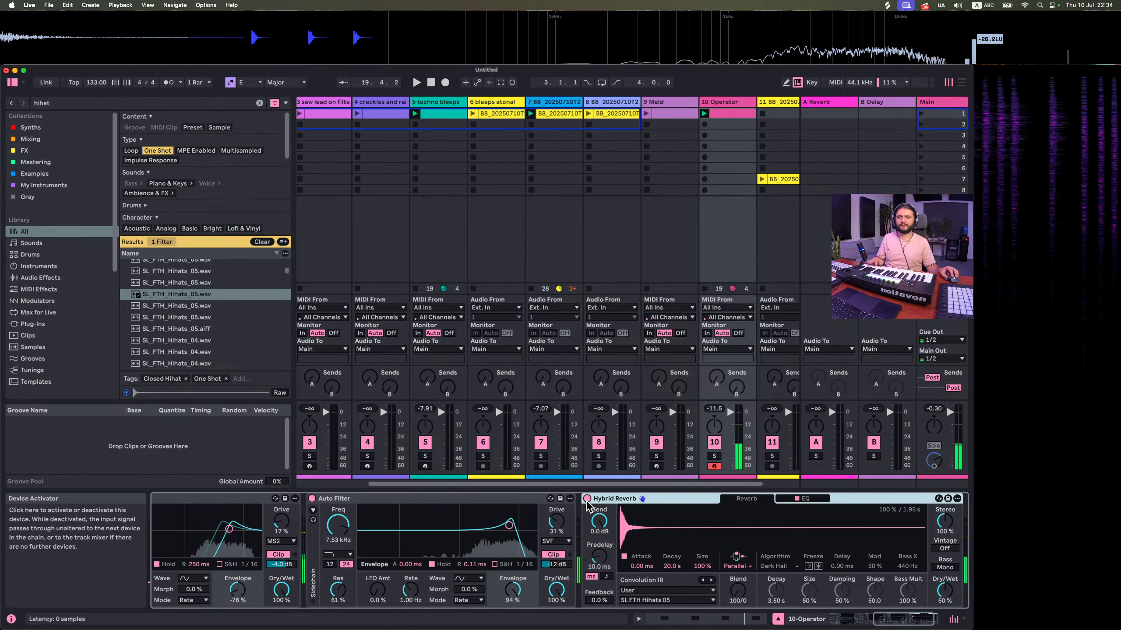
key("space")
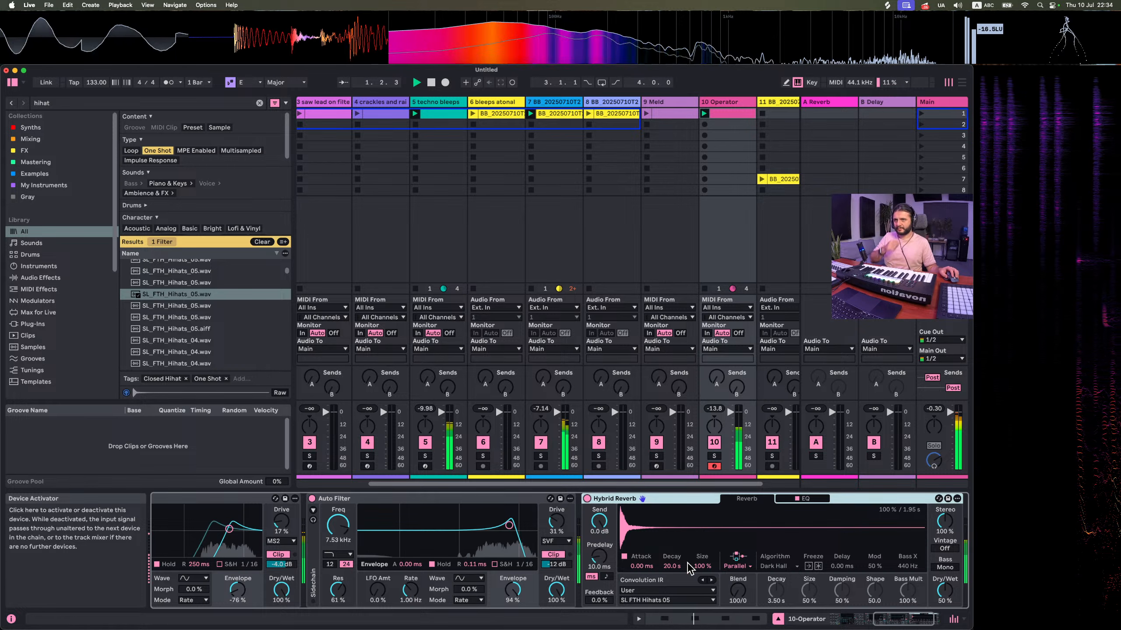
key("space")
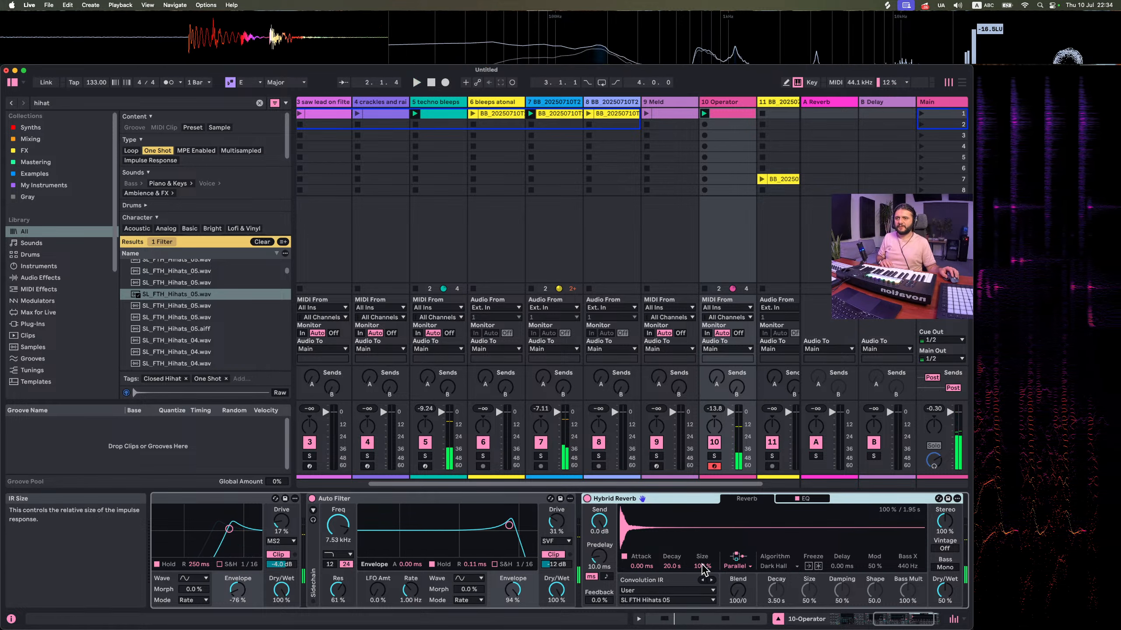
Set the Hybrid Reverb impulse response size to 132% and decay to 239 ms, with Dry/Wet at 35%
left_click_drag(702, 567, 702, 611)
key("space")
left_click_drag(704, 567, 703, 479)
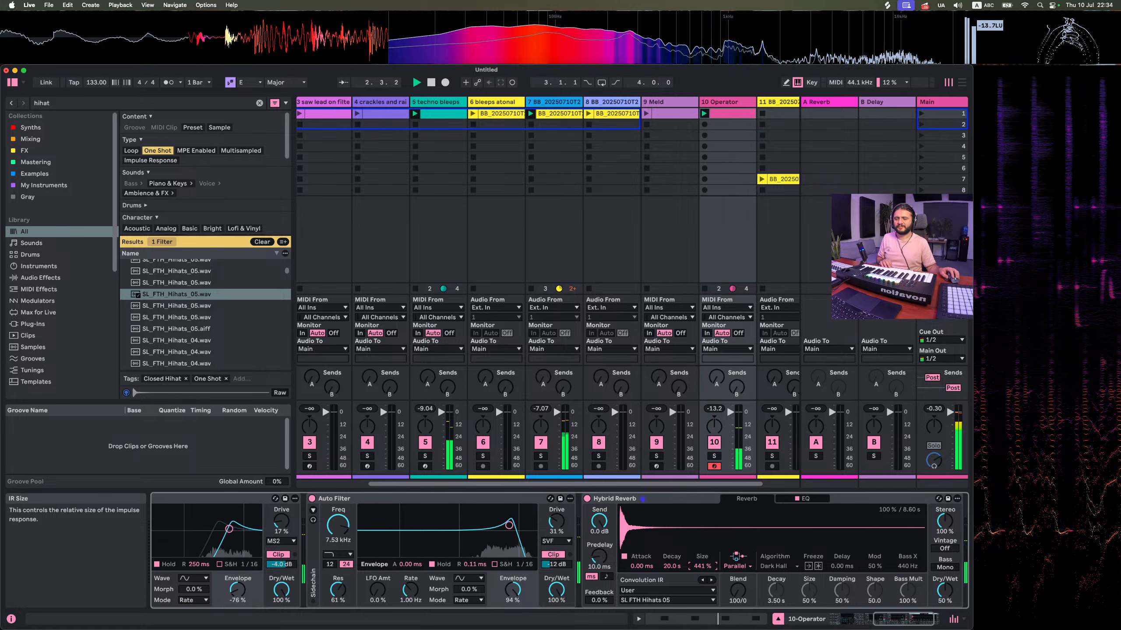
left_click_drag(702, 566, 703, 600)
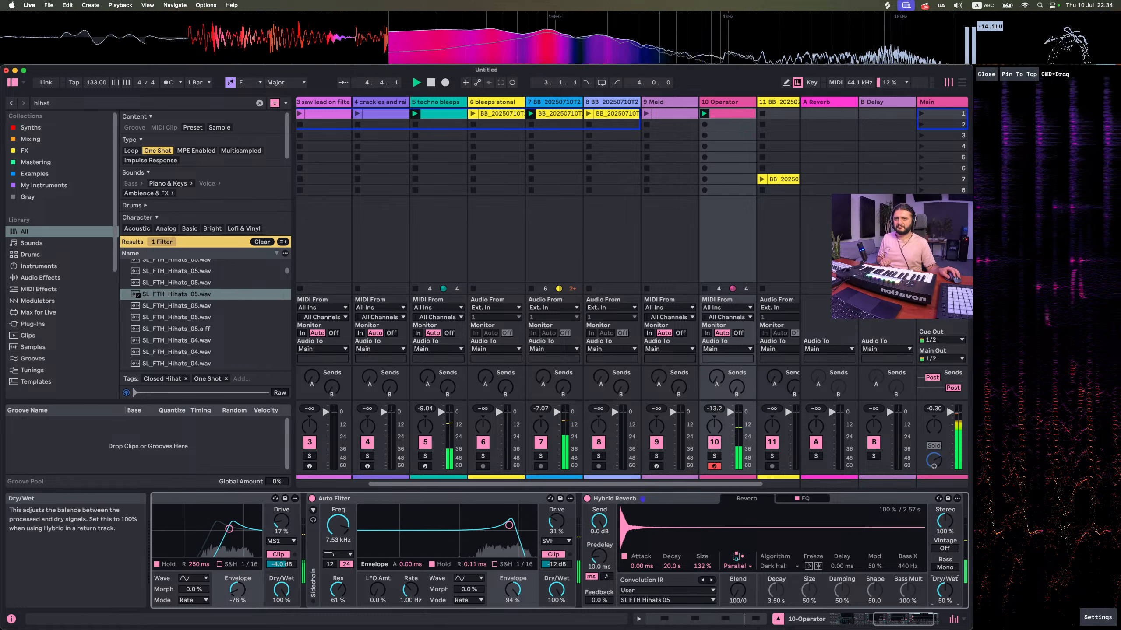
left_click_drag(948, 589, 951, 597)
left_click_drag(682, 568, 682, 601)
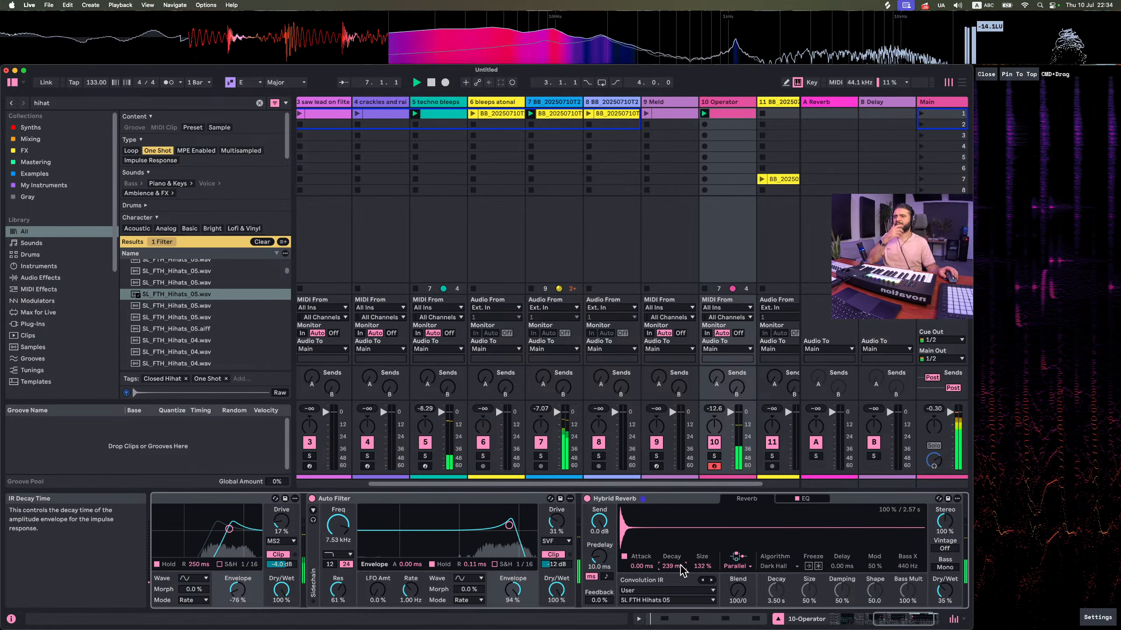
Compare the Hybrid Reverb on and off at 100% wet, and settle its Dry/Wet at 48%
left_click_drag(953, 586, 953, 552)
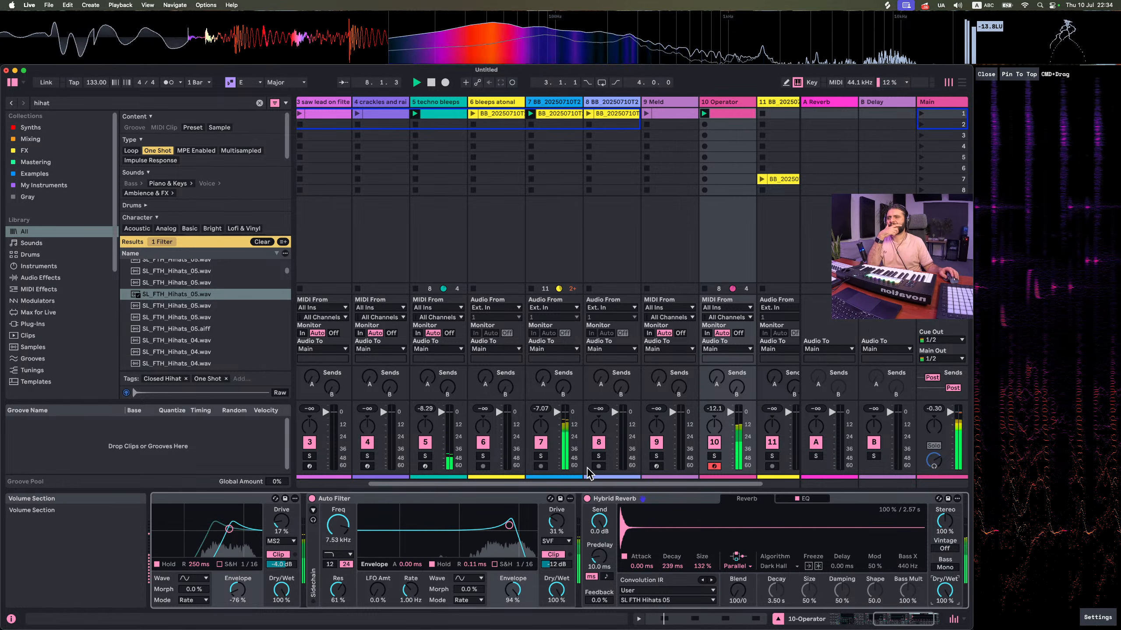
left_click(587, 498)
left_click(587, 499)
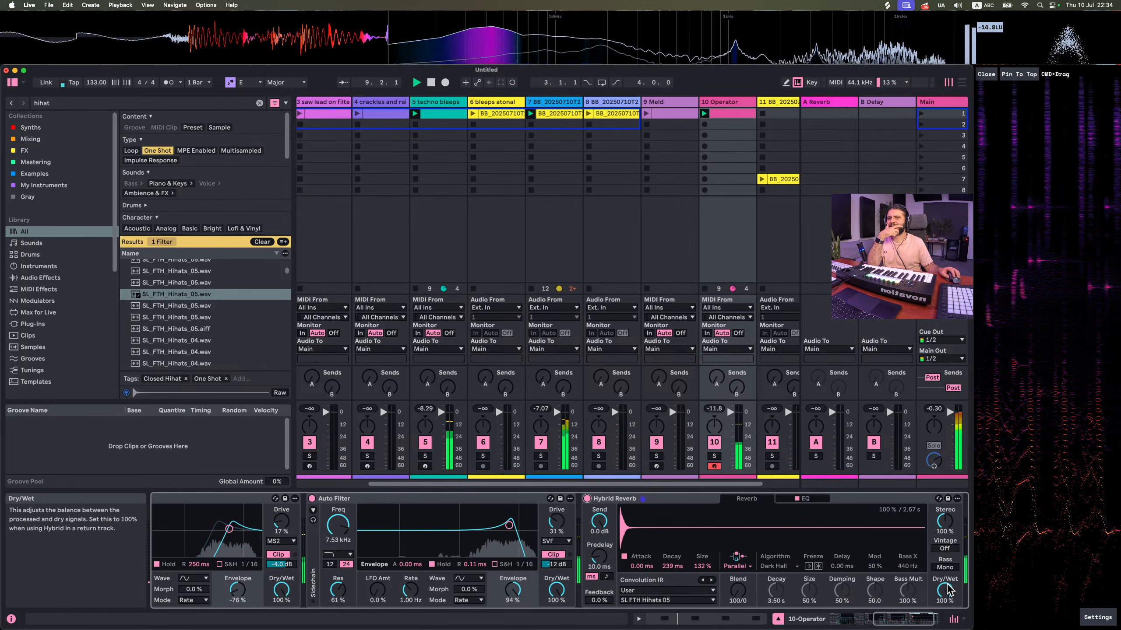
left_click_drag(944, 590, 945, 614)
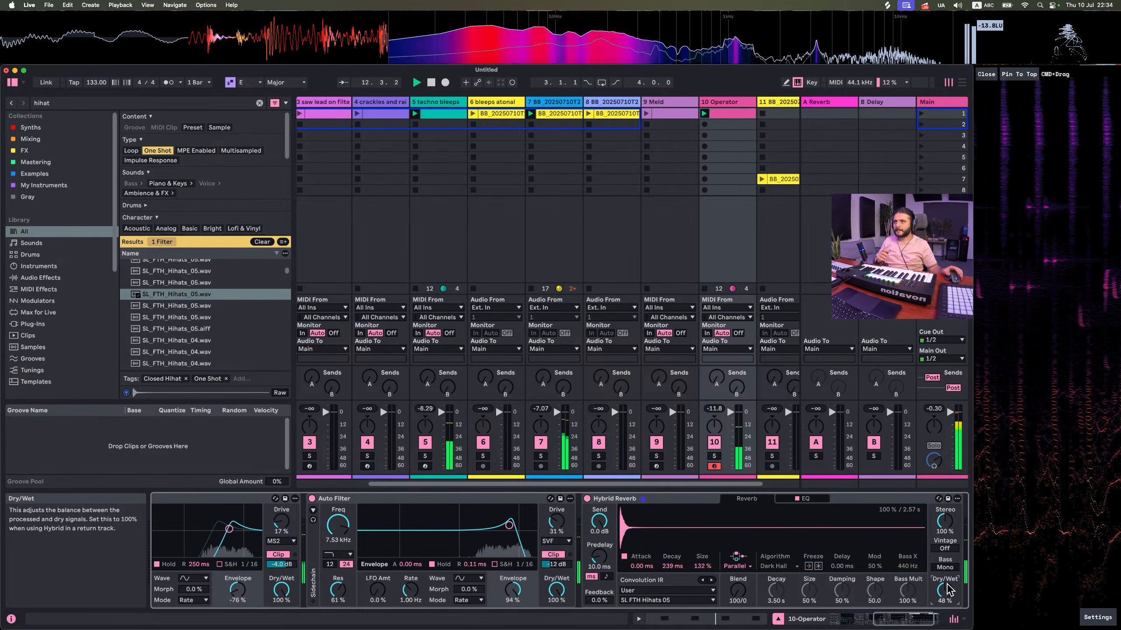
Launch the first clip on the 9 Meld track during playback
scroll(659, 151, "right", 3)
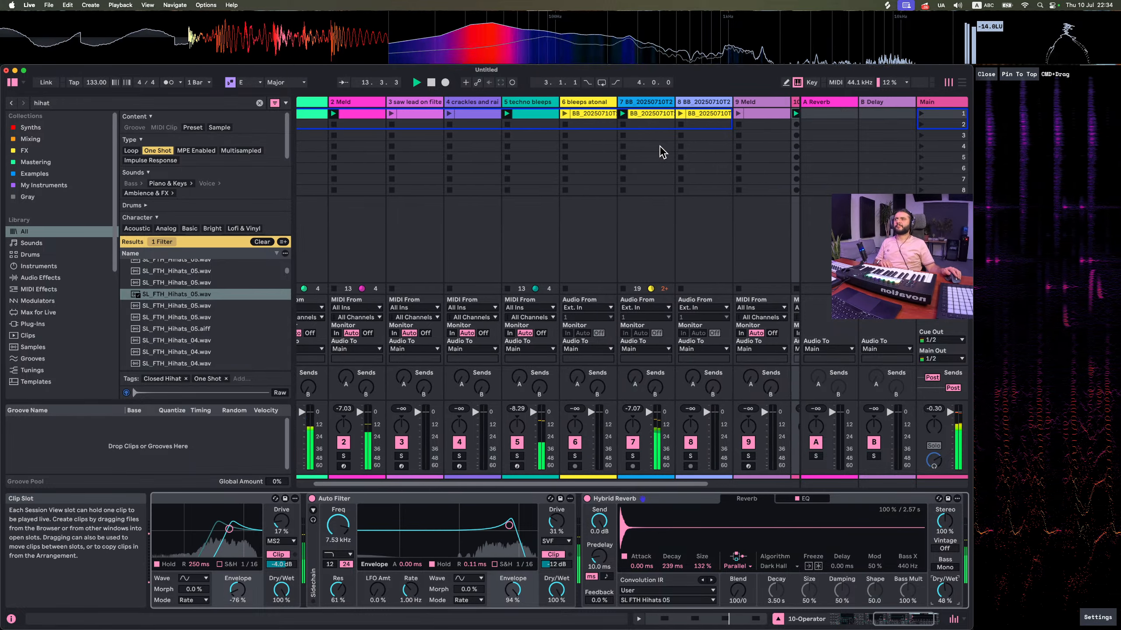
scroll(660, 147, "right", 1)
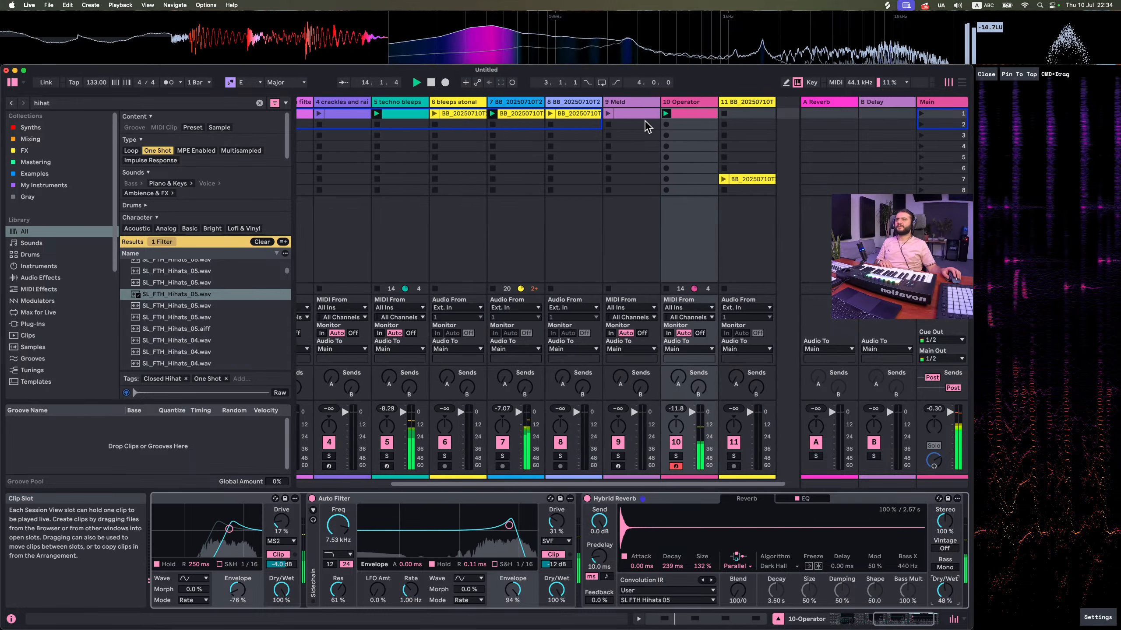
left_click(612, 114)
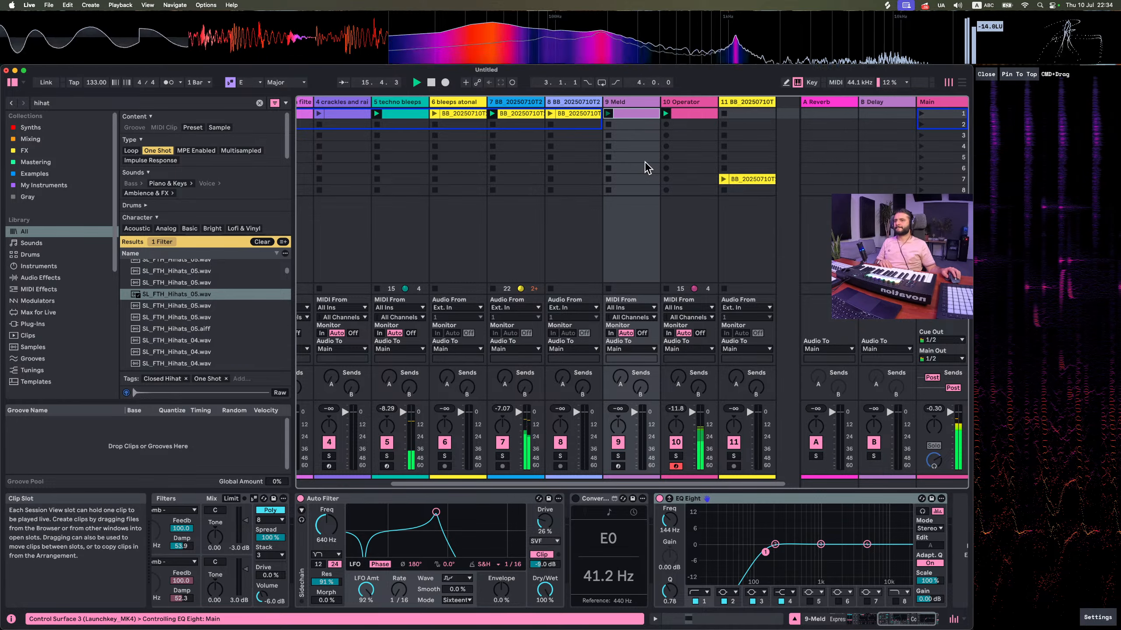
scroll(647, 166, "left", 10)
scroll(644, 167, "right", 5)
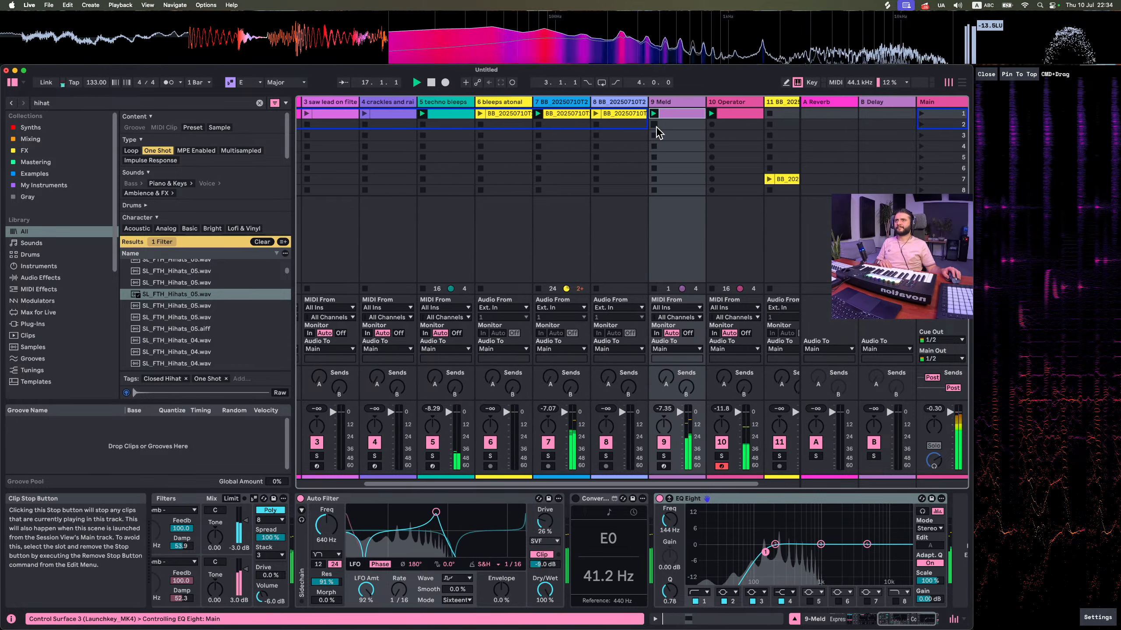
Transpose the note in the Meld clip up two octaves to E1 and relaunch the clip
double_click(680, 115)
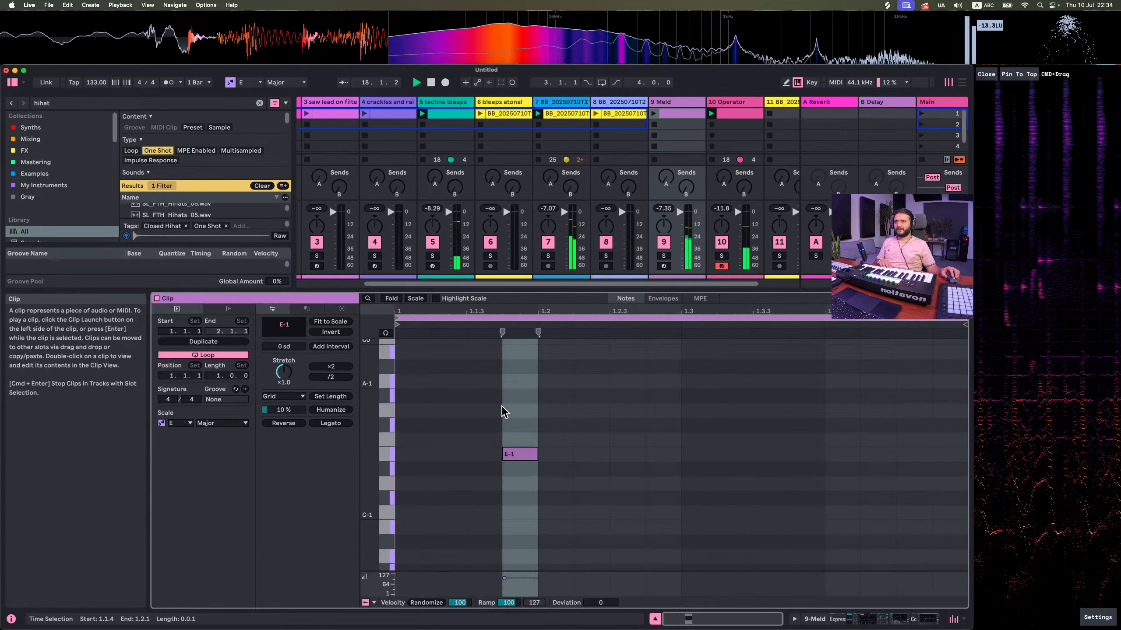
key("shift+Up")
key("shift+Up")
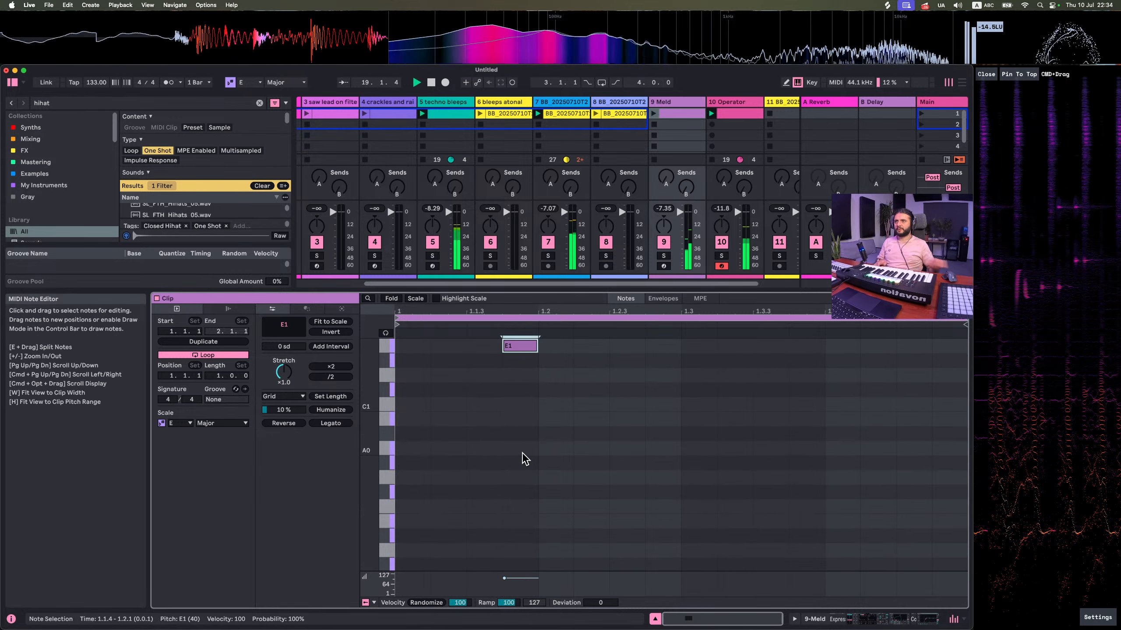
left_click(654, 113)
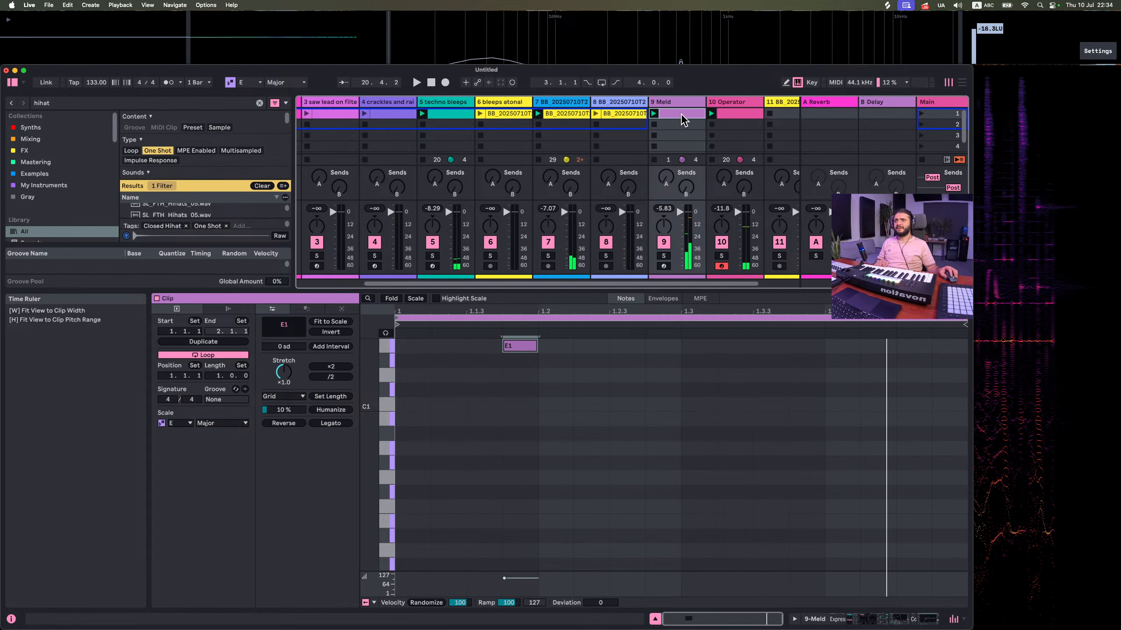
Shorten the Meld envelopes to an amp decay of 84.0 ms and a modulation decay of 43.8 ms while listening
left_click(669, 100)
scroll(319, 559, "left", 10)
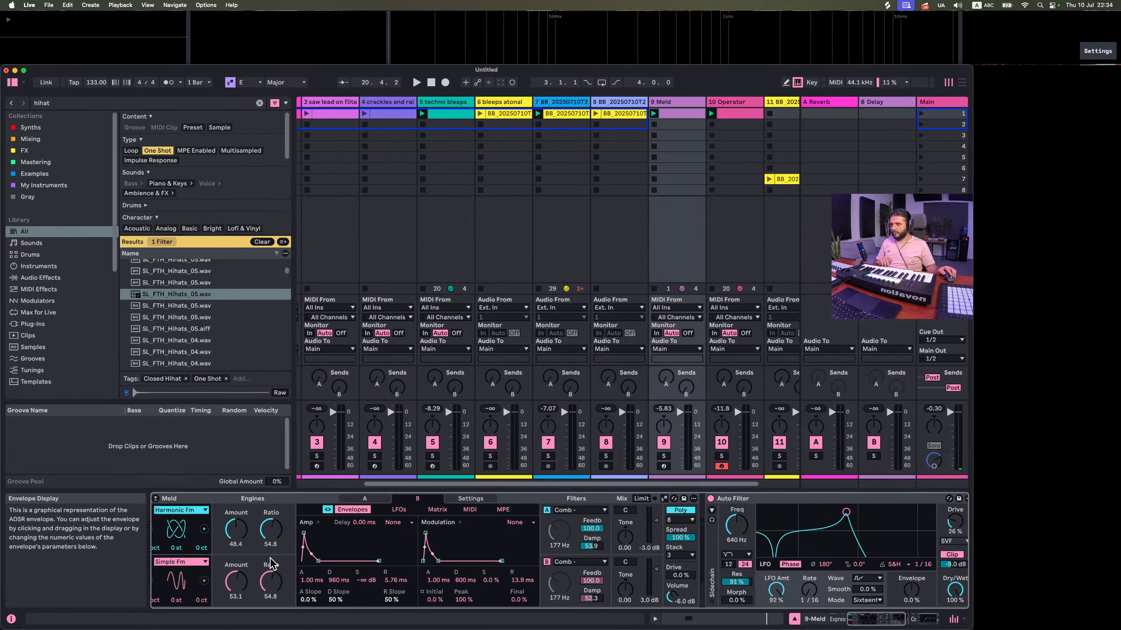
scroll(876, 541, "right", 10)
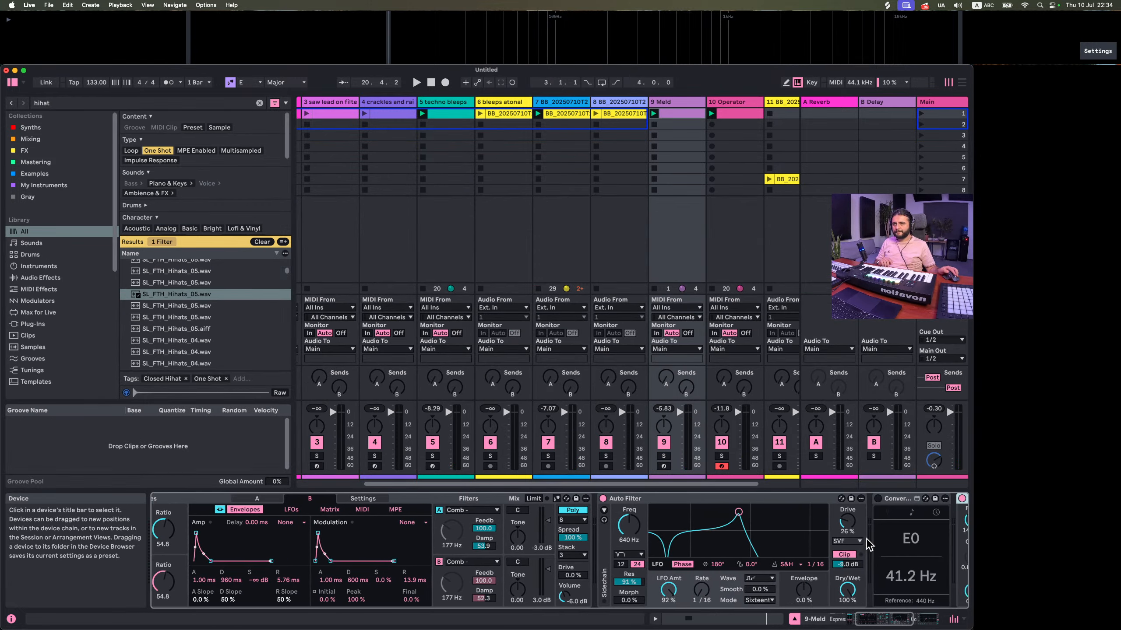
scroll(867, 544, "left", 10)
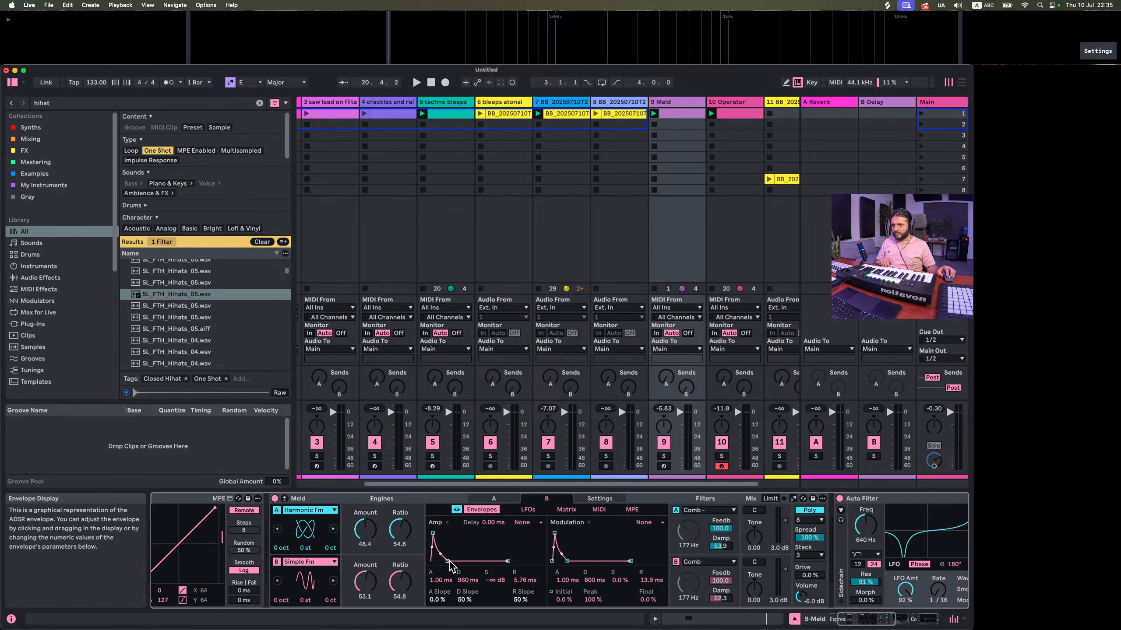
key("space")
left_click_drag(567, 562, 560, 561)
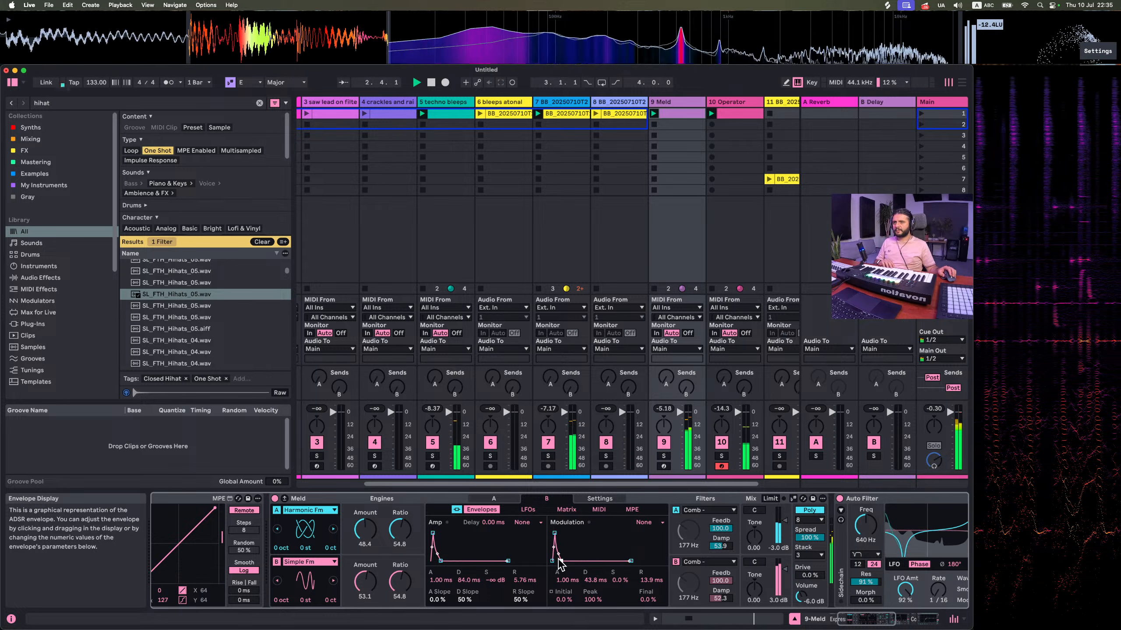
key("space")
Switch the filters of both Meld engines to Plate Resonator
left_click(706, 510)
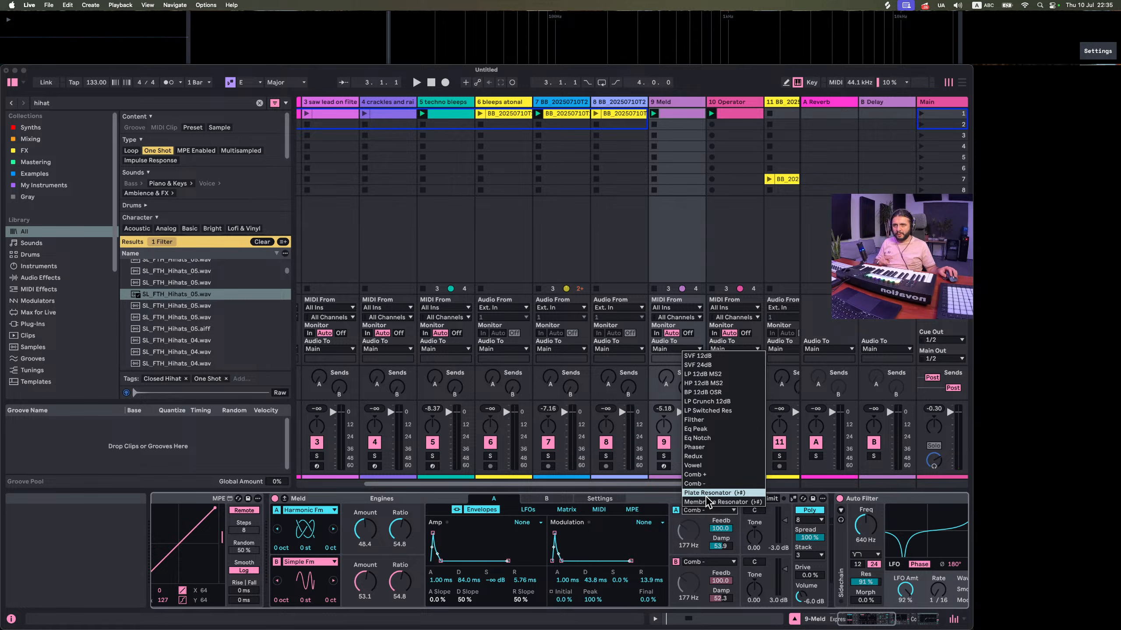
left_click(706, 495)
left_click(701, 560)
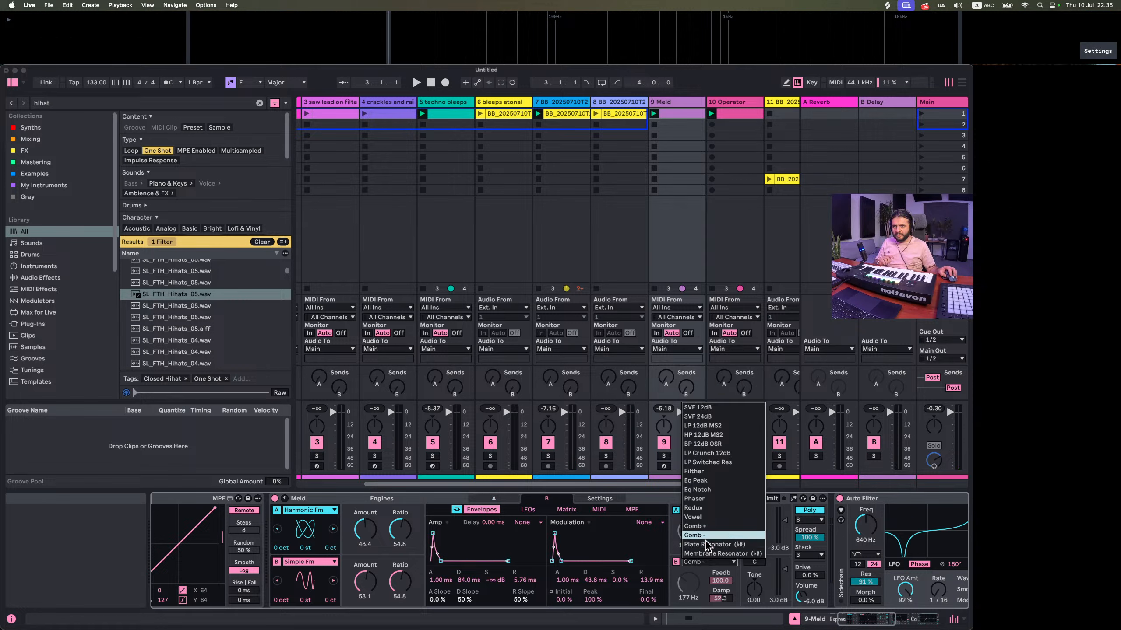
left_click(705, 539)
left_click(699, 561)
left_click(696, 544)
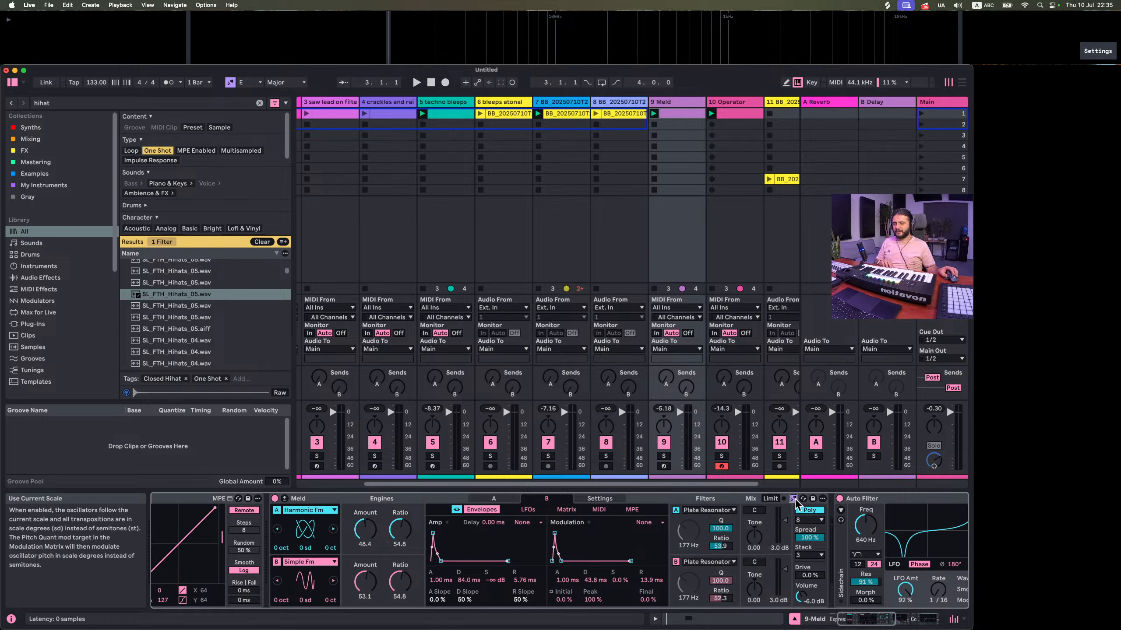
left_click(721, 512)
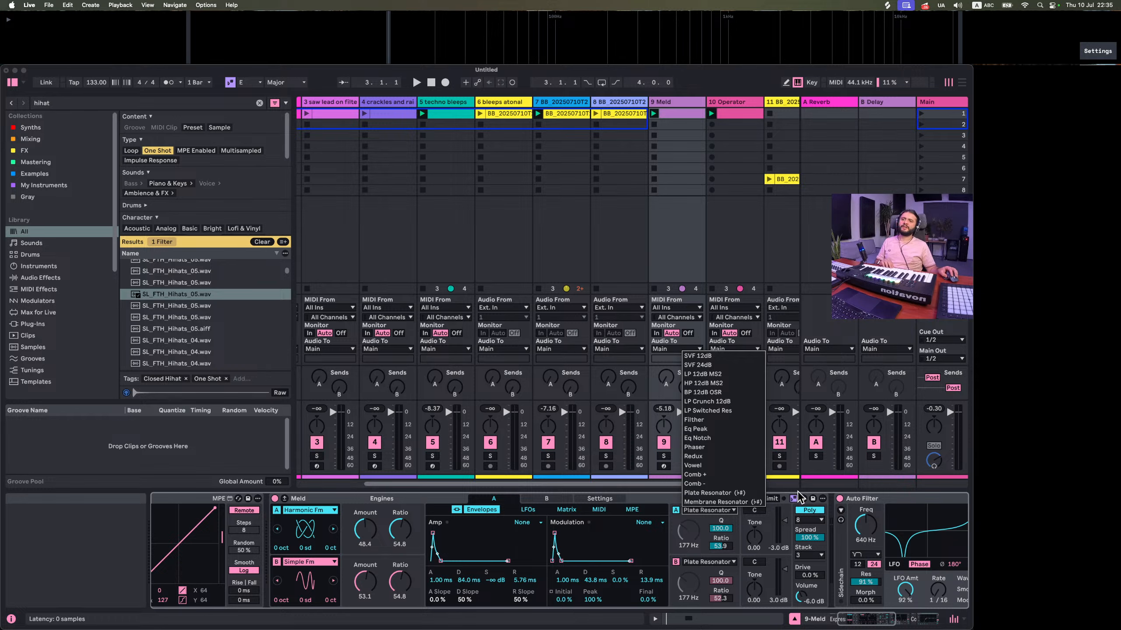
left_click(661, 508)
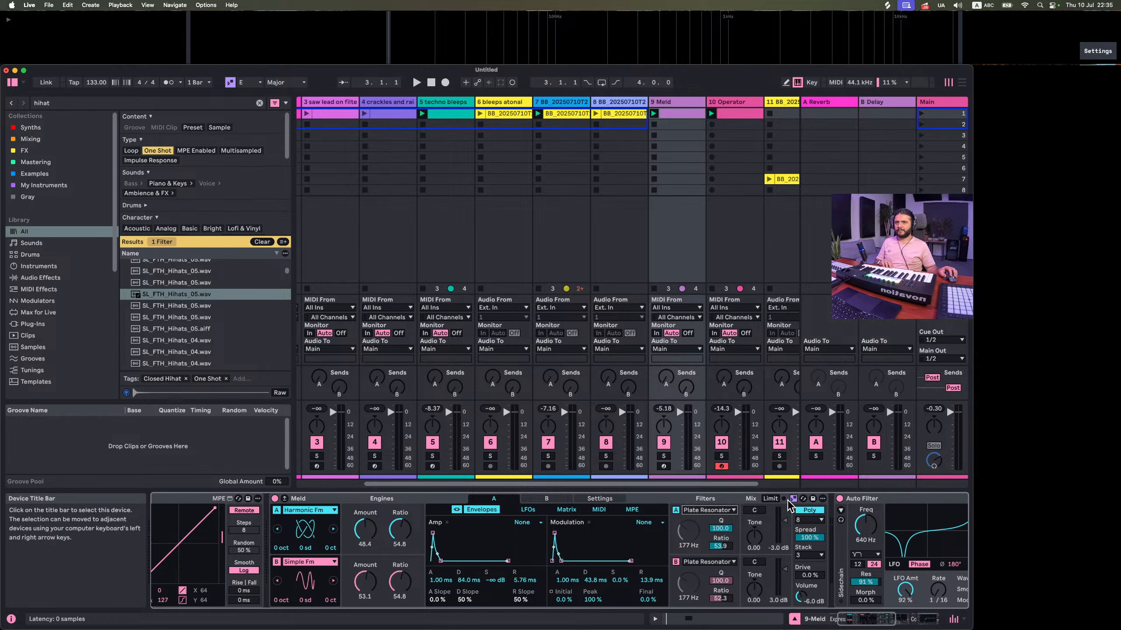
Set both Plate Resonator ratios to 0.0 and engine A's Q to 90.6 during playback
key("space")
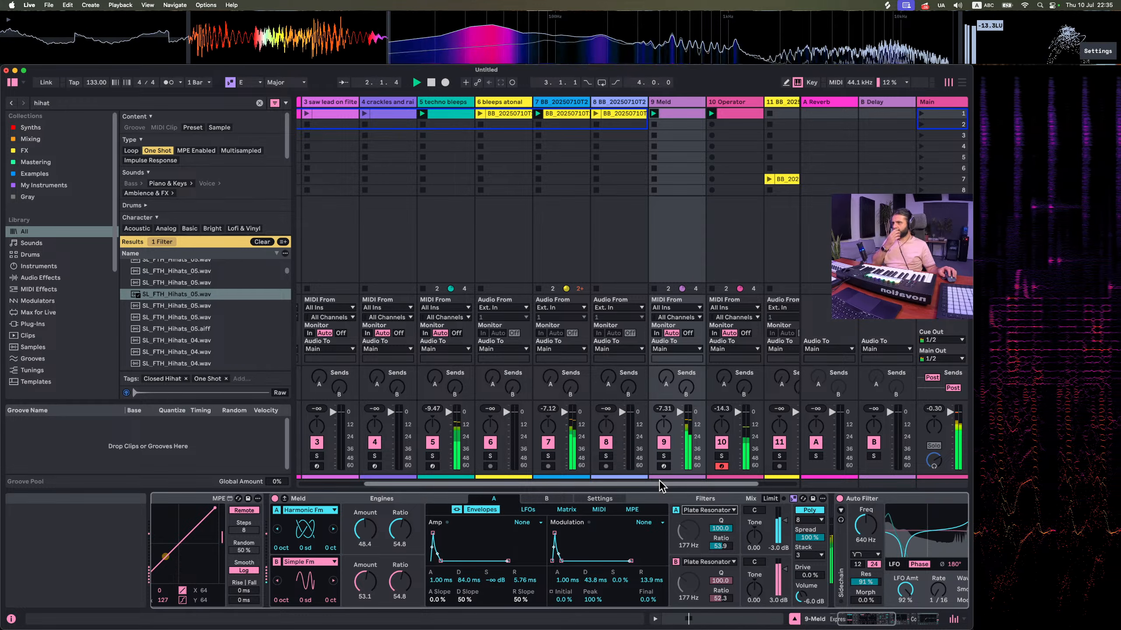
left_click_drag(720, 532, 727, 556)
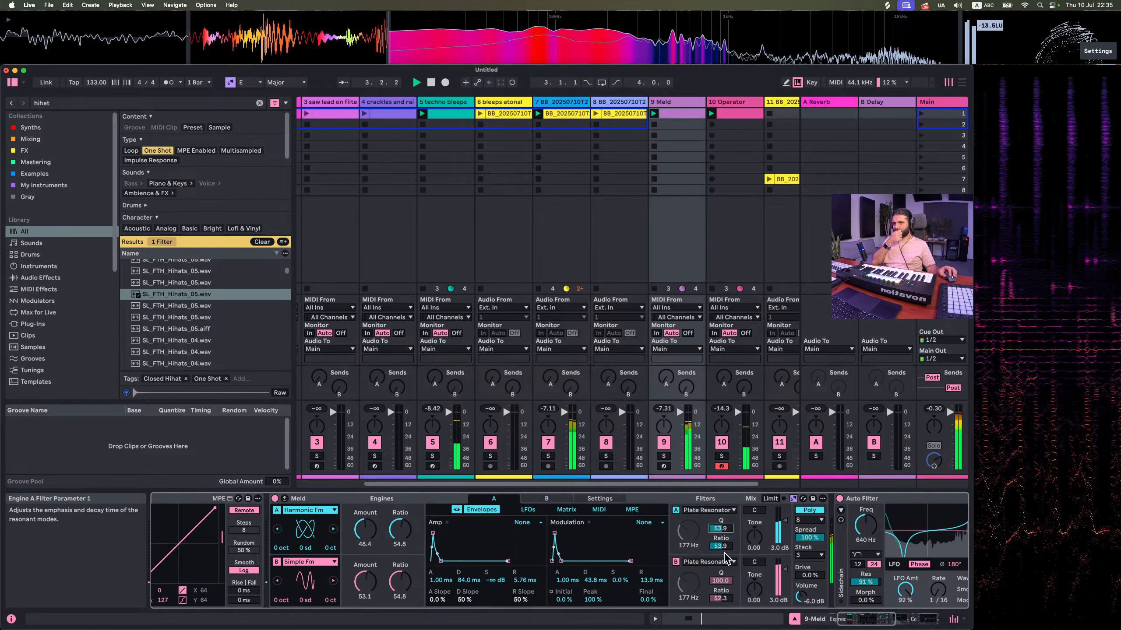
left_click(730, 582)
double_click(722, 546)
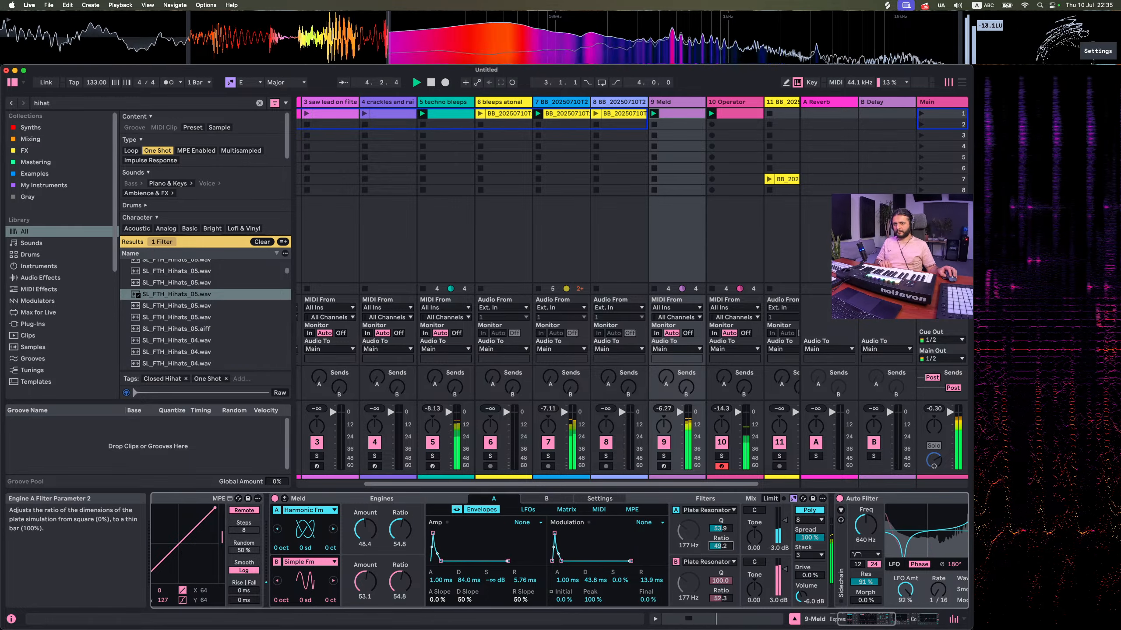
double_click(721, 598)
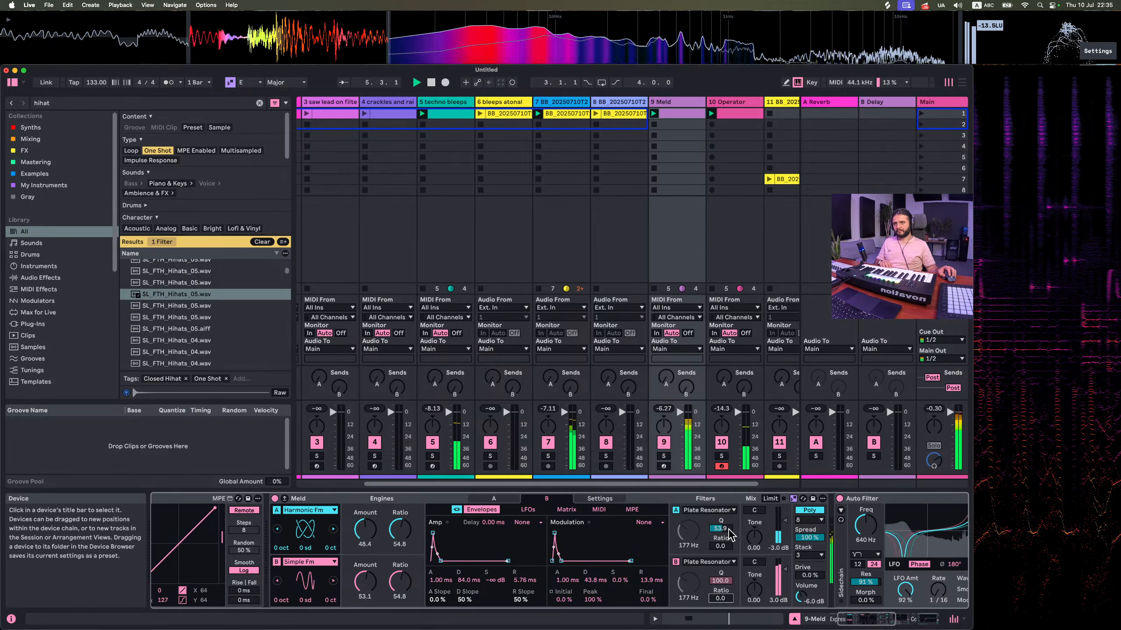
scroll(736, 530, "right", 3)
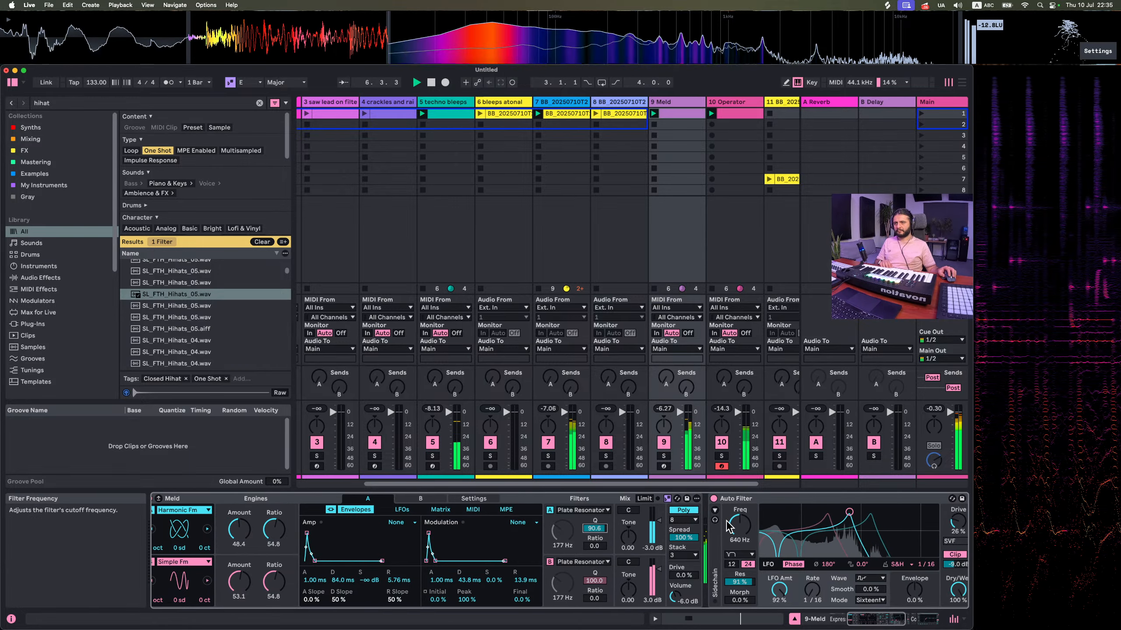
Undo the Plate Resonator changes back to the Comb - filters on both Meld engines and audition the sound
key("super+z")
key("super+z")
key("super+z")
key("super+z")
key("super+z")
key("super+z")
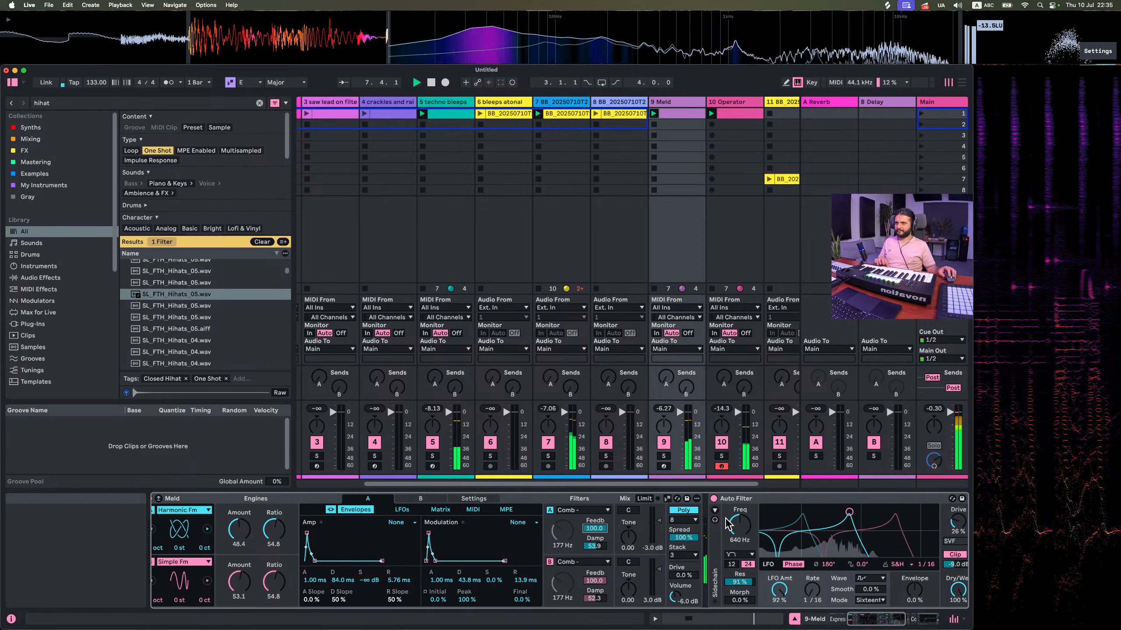
key("space")
key("space")
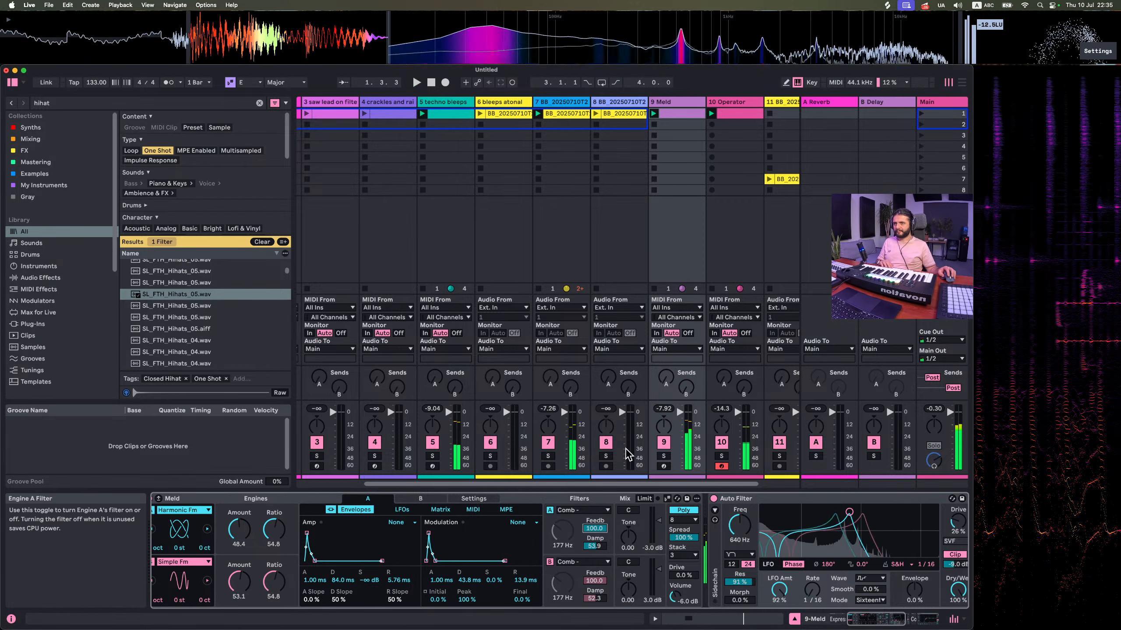
Lower the pitch of both Meld engines to -1 oct and restart playback
scroll(485, 543, "left", 5)
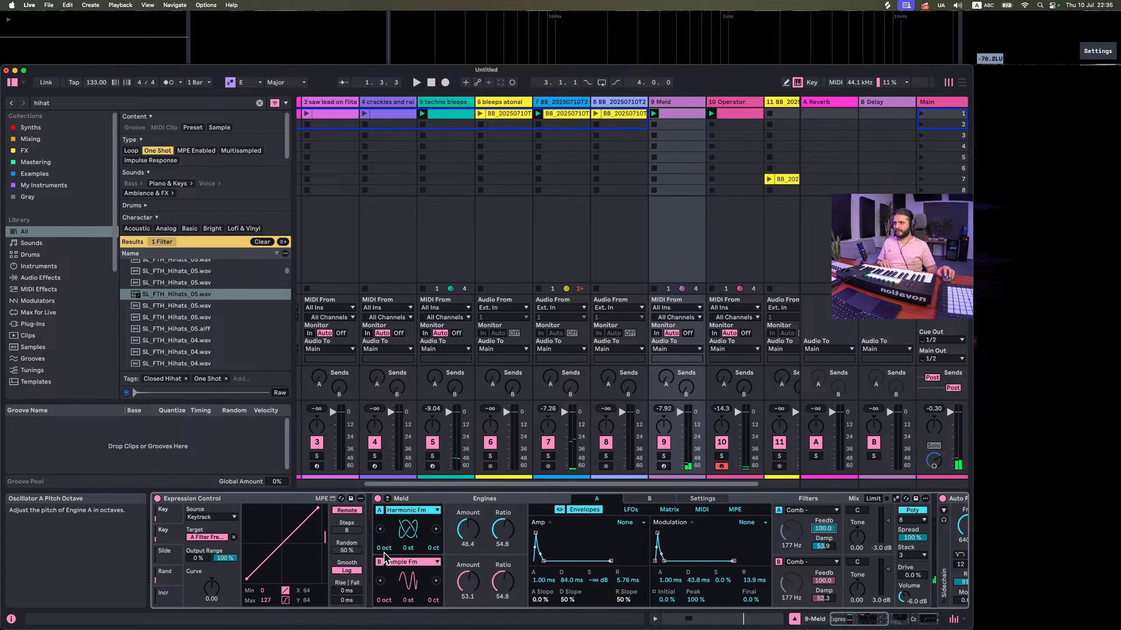
left_click_drag(380, 548, 381, 556)
left_click_drag(380, 601, 379, 609)
key("space")
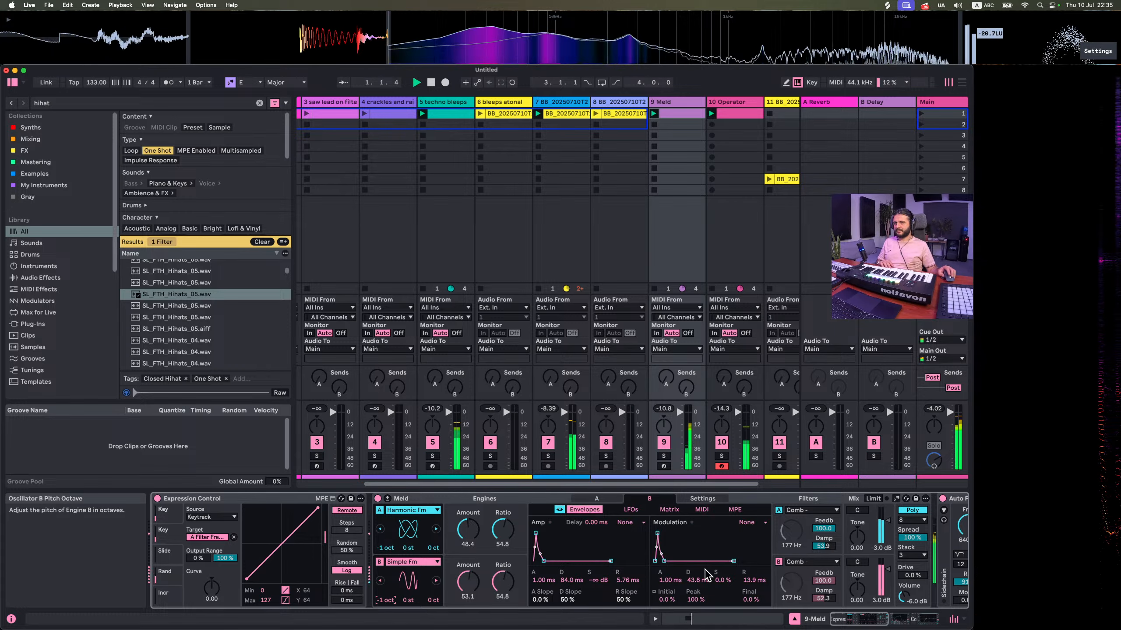
Stop playback and raise the pitch of both Meld engines to 2 oct
scroll(704, 568, "right", 8)
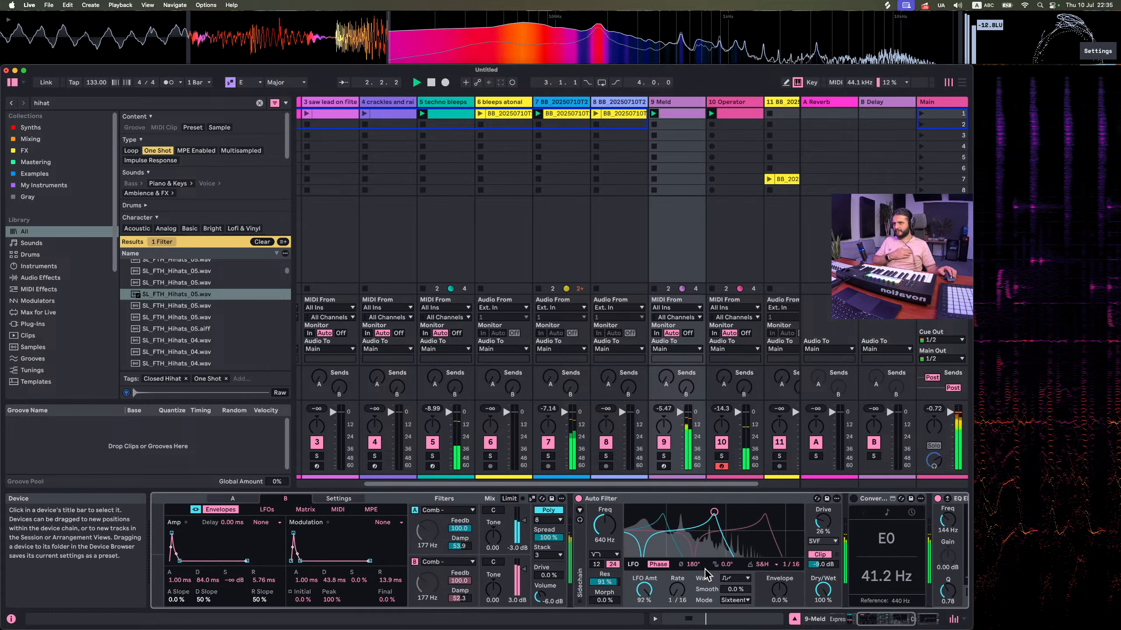
scroll(548, 567, "left", 7)
scroll(549, 568, "left", 2)
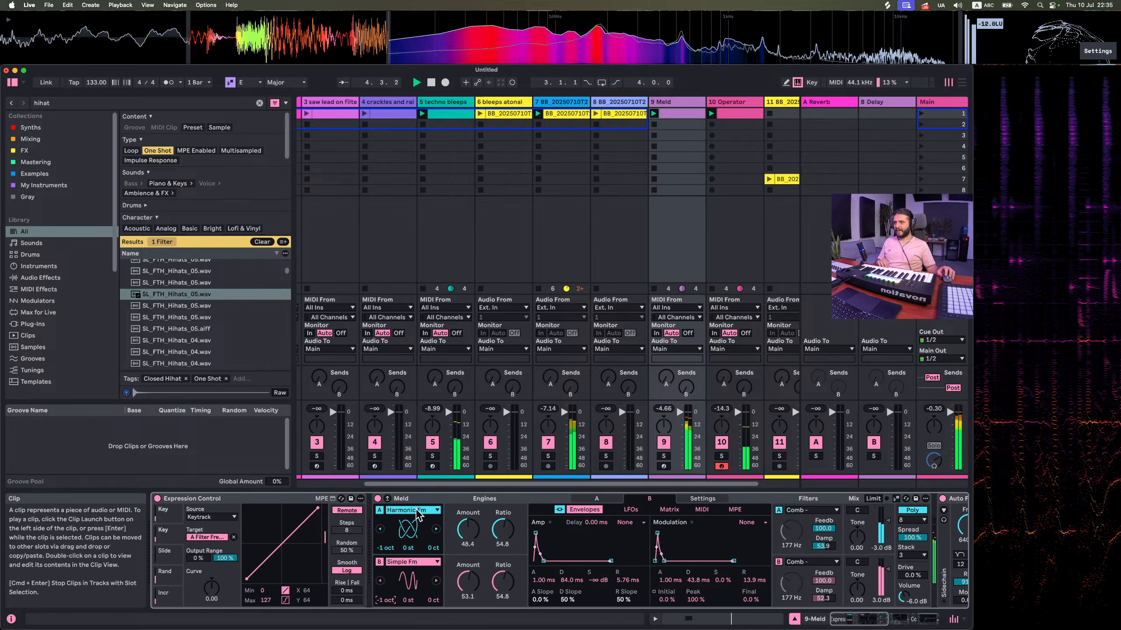
key("space")
left_click(385, 548)
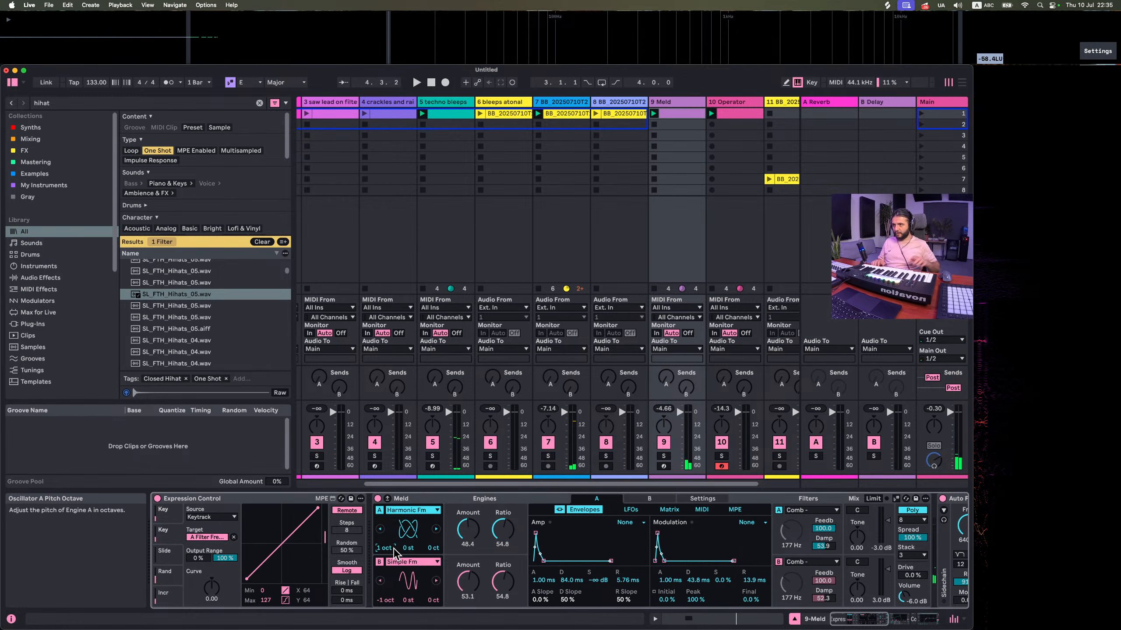
left_click(380, 600)
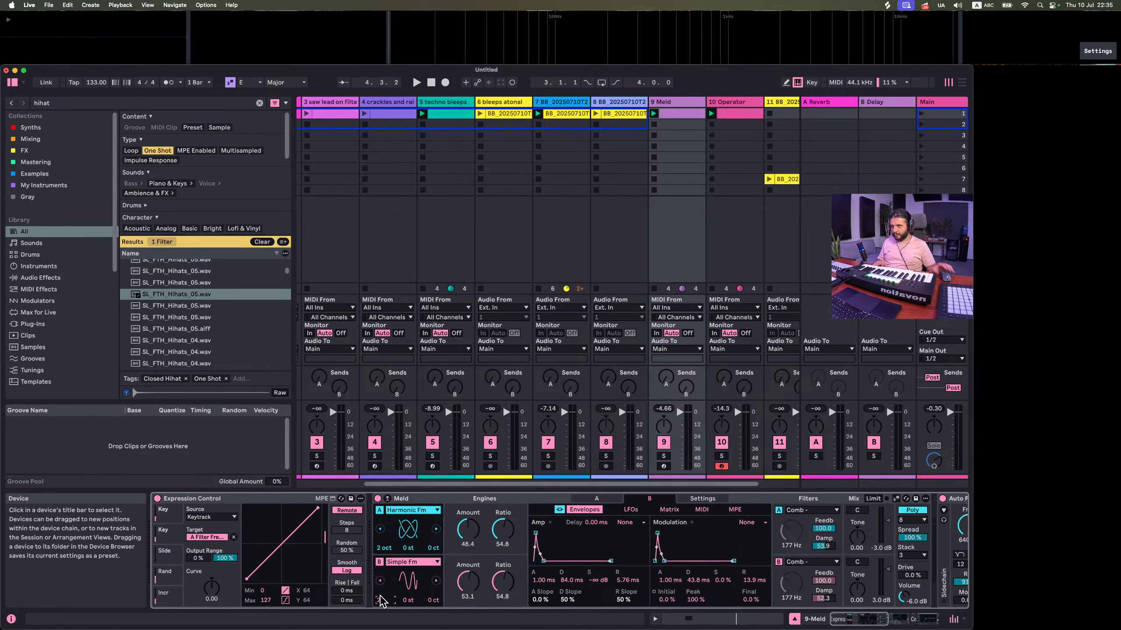
Transpose the note in the 9 Meld clip down to E-1 and return to the track's devices
double_click(678, 113)
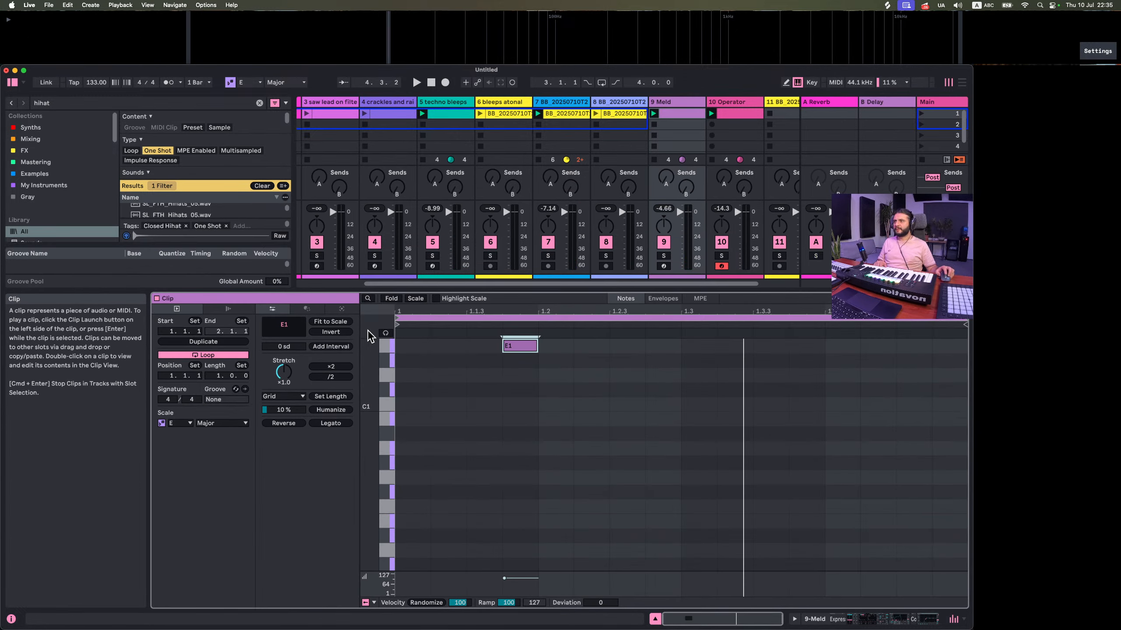
key("shift+Down")
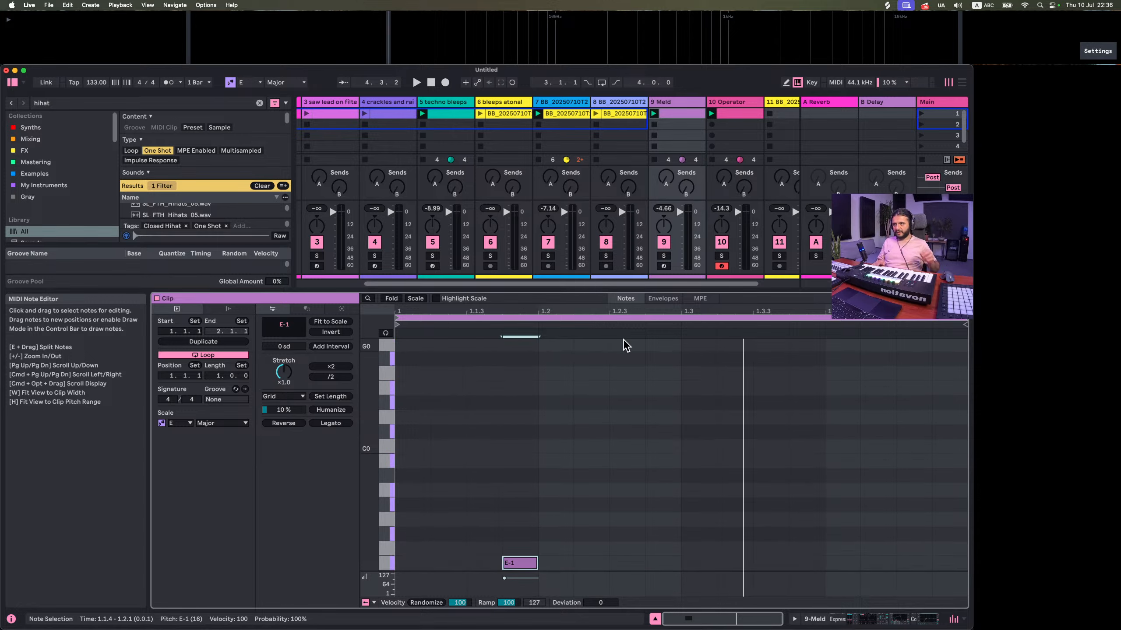
left_click(672, 100)
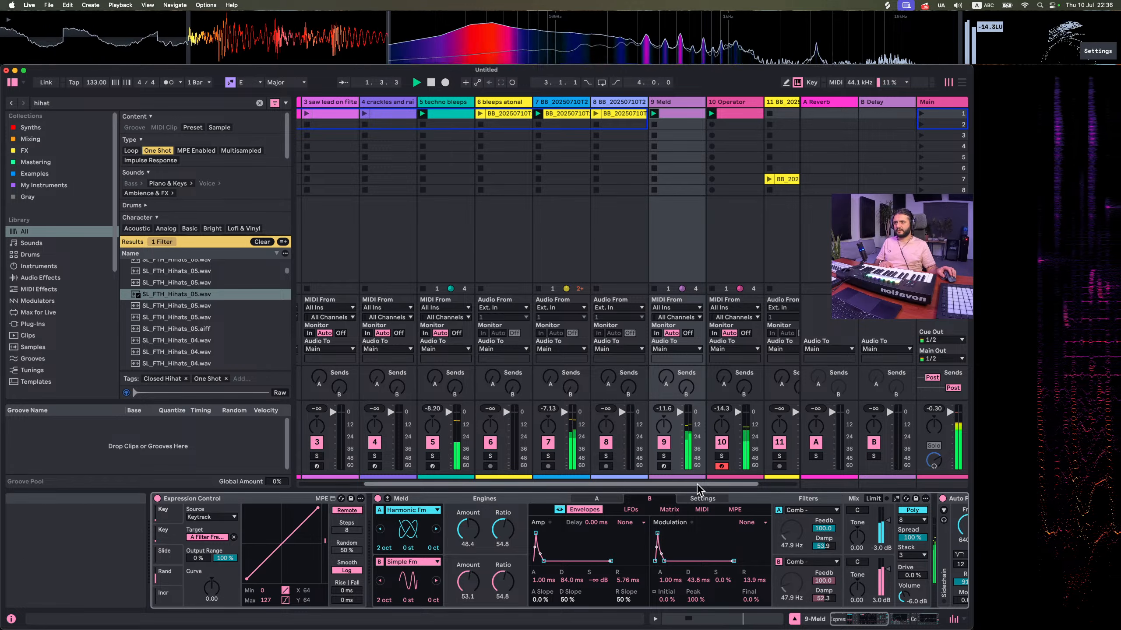
Adjust the Auto Filter on 9 Meld to a frequency of 760 Hz and a resonance of 67%
scroll(697, 483, "right", 2)
scroll(694, 576, "right", 1)
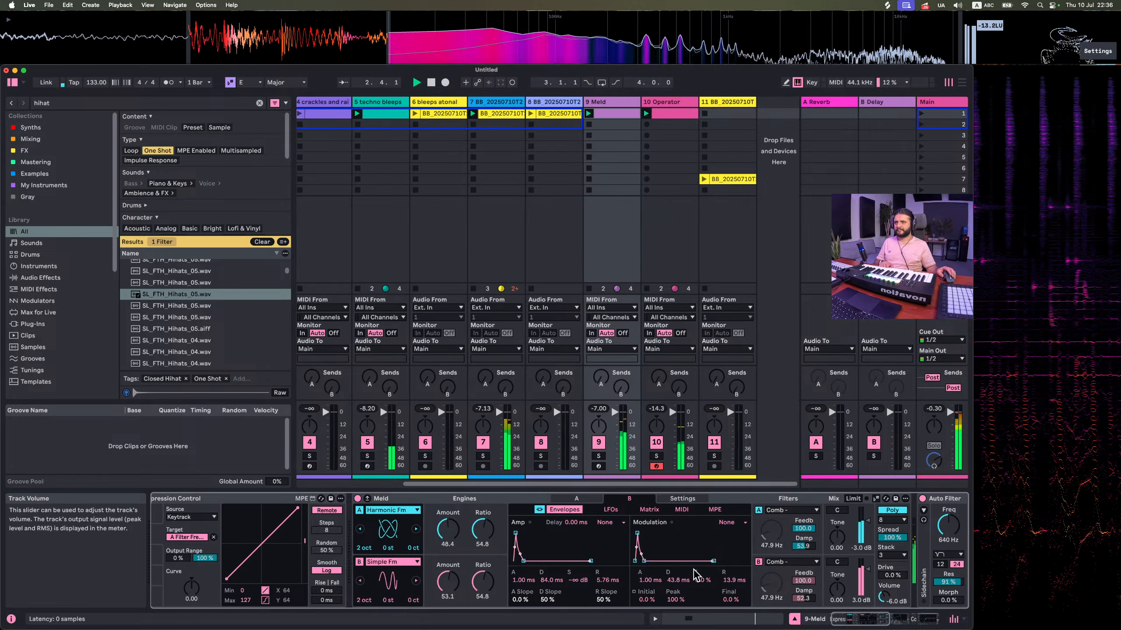
scroll(695, 576, "right", 3)
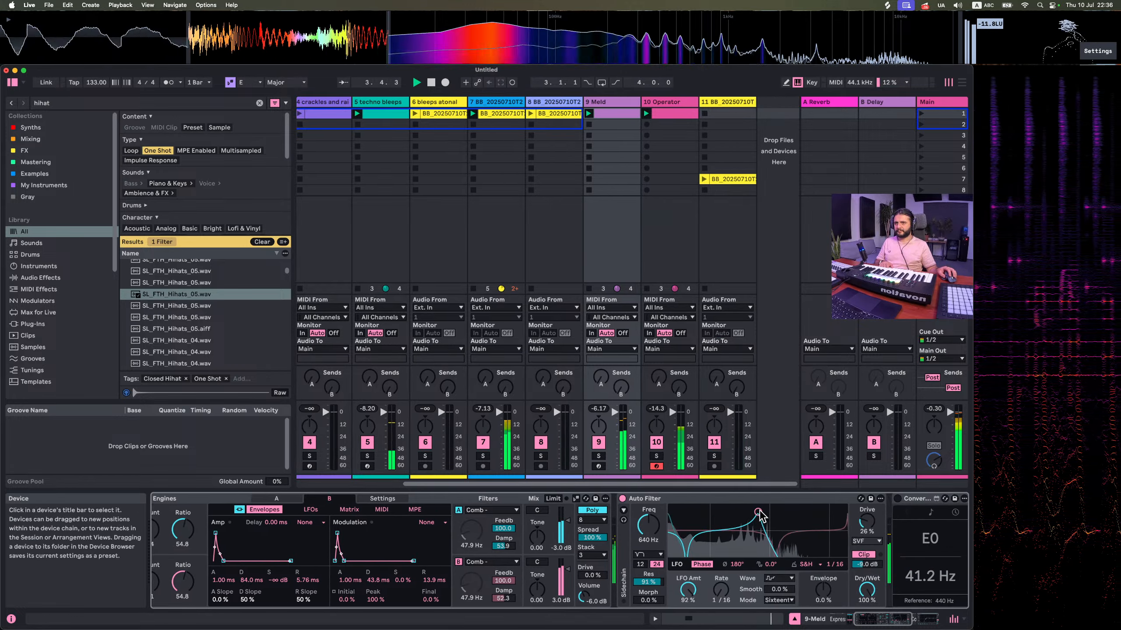
left_click_drag(759, 514, 762, 523)
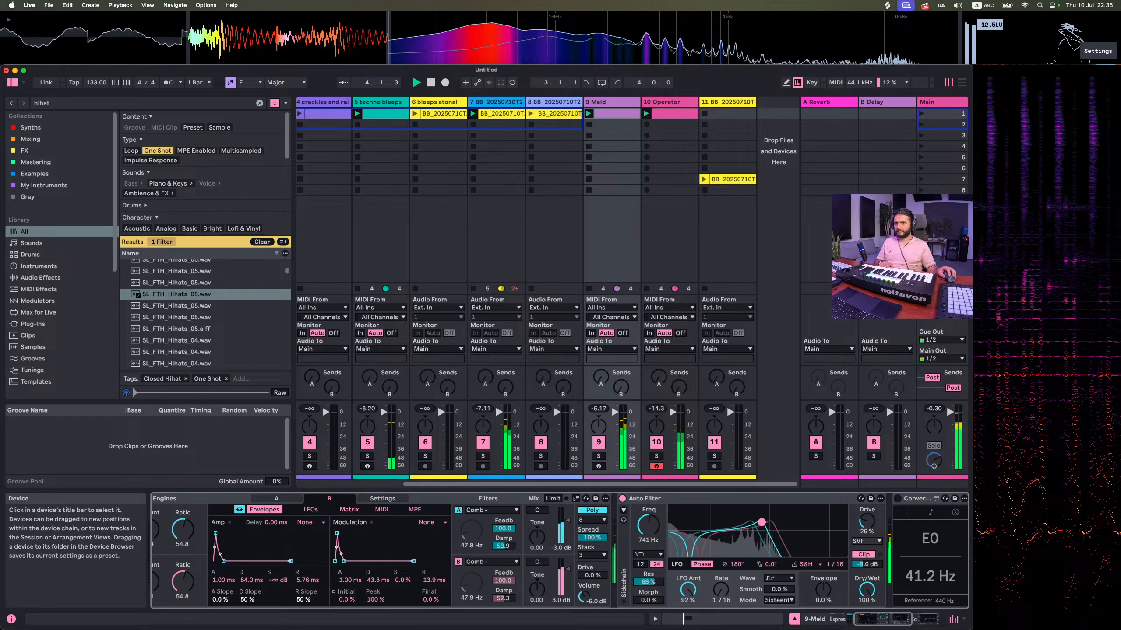
Transpose the 9 Meld clip's note down another octave to E-2 and audition it
double_click(627, 117)
left_click_drag(498, 508, 574, 575)
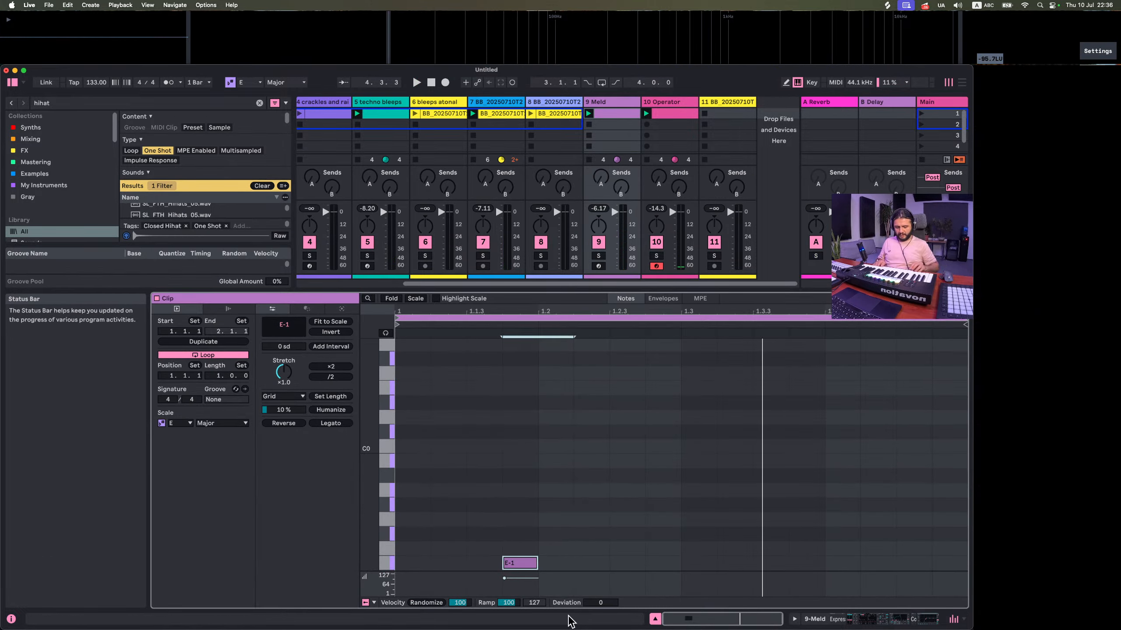
key("space")
key("shift+Down")
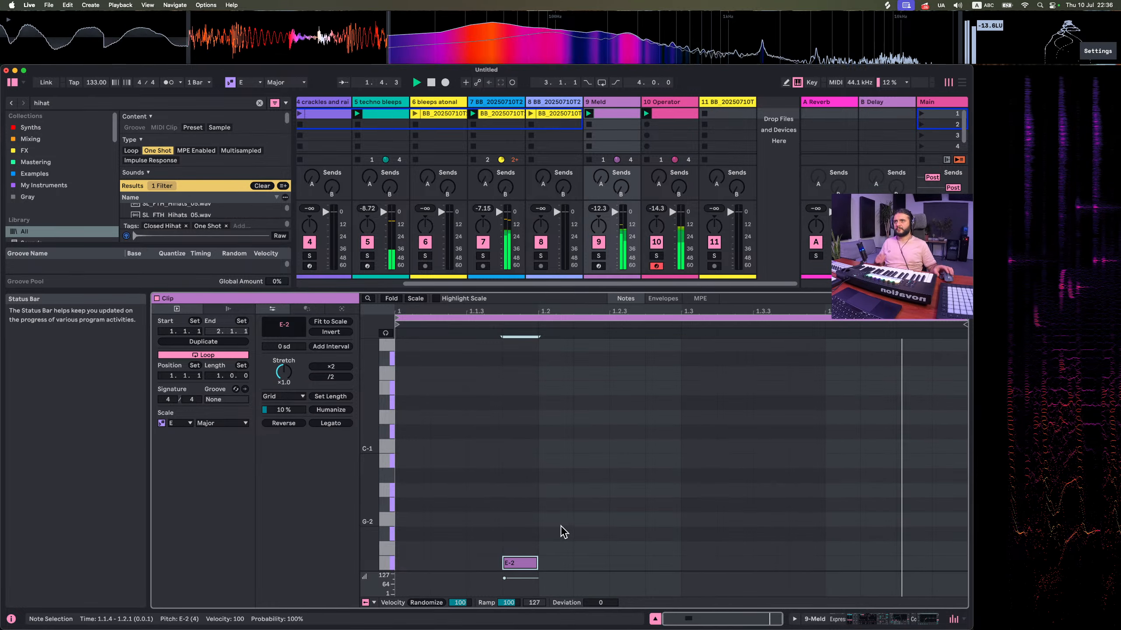
key("shift+Tab")
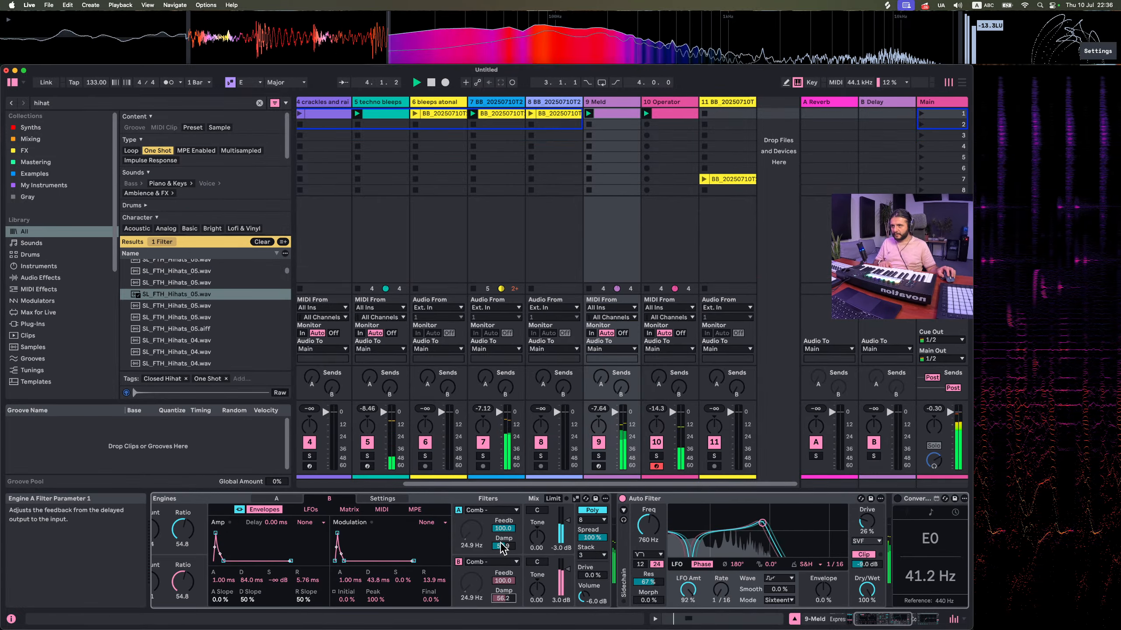
Set the Damp of both Meld comb filters to 100.0, stop playback, and solo and arm the track
left_click_drag(501, 545, 502, 537)
left_click_drag(502, 599, 503, 525)
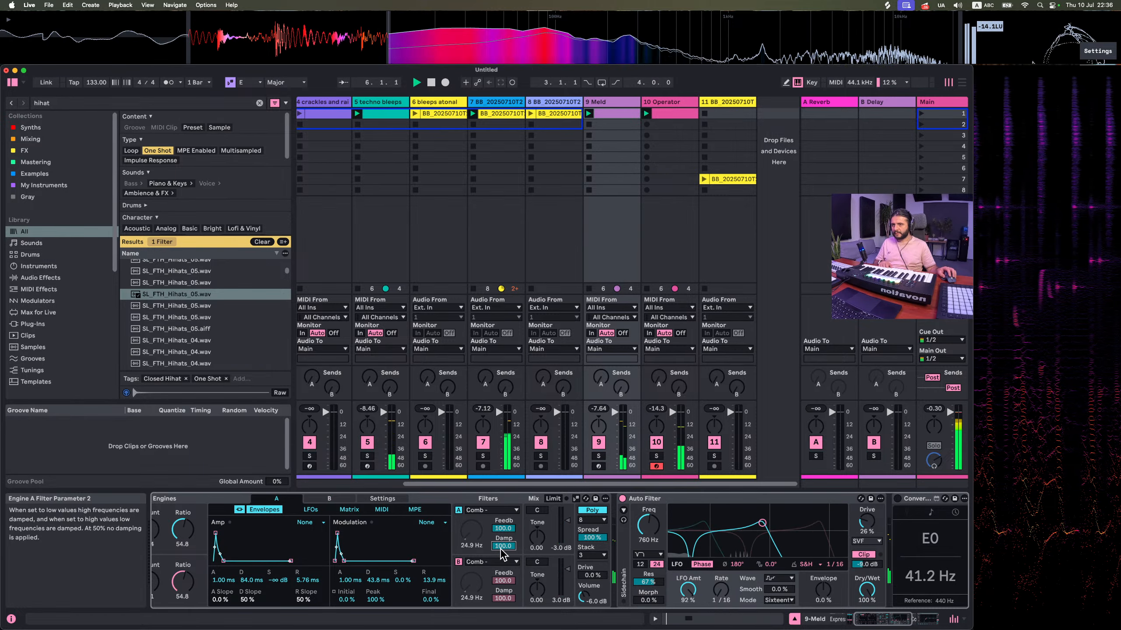
left_click(600, 457)
key("space")
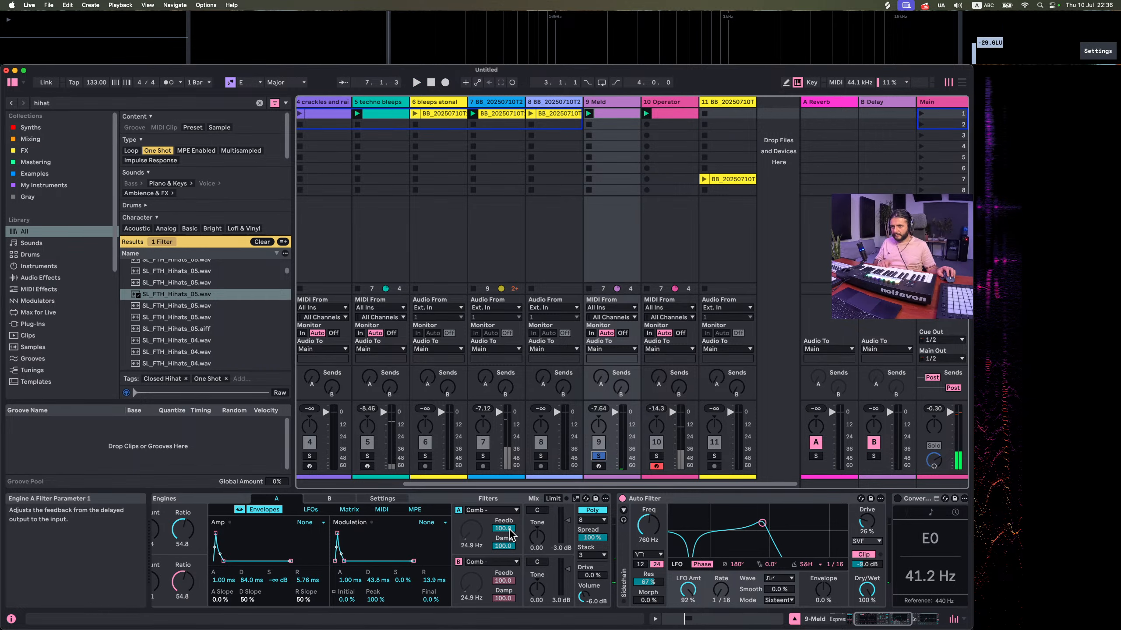
left_click(598, 466)
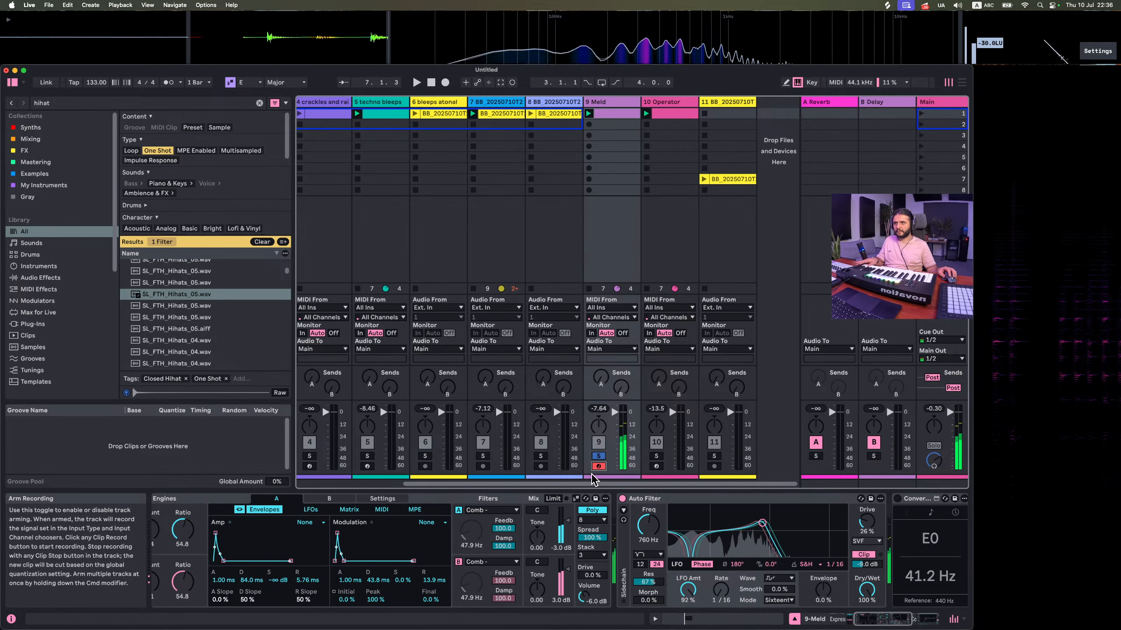
Move the 9 Meld clip's note up to E-1 and add E-1 notes at 1.1.2 and 1.2.3 during playback
double_click(609, 113)
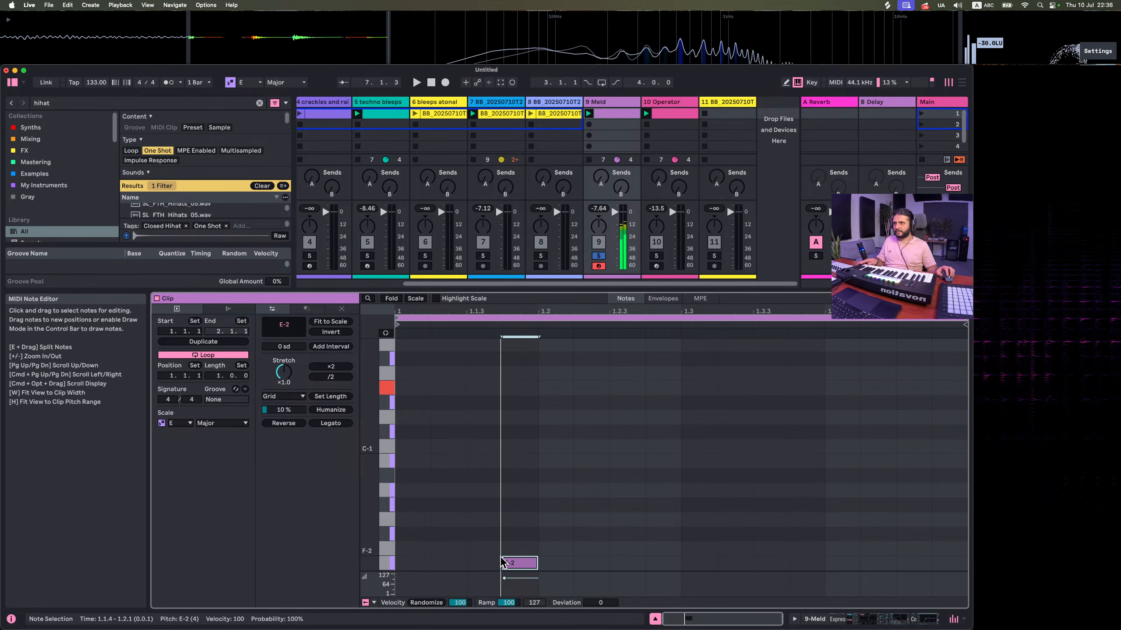
left_click_drag(502, 564, 521, 518)
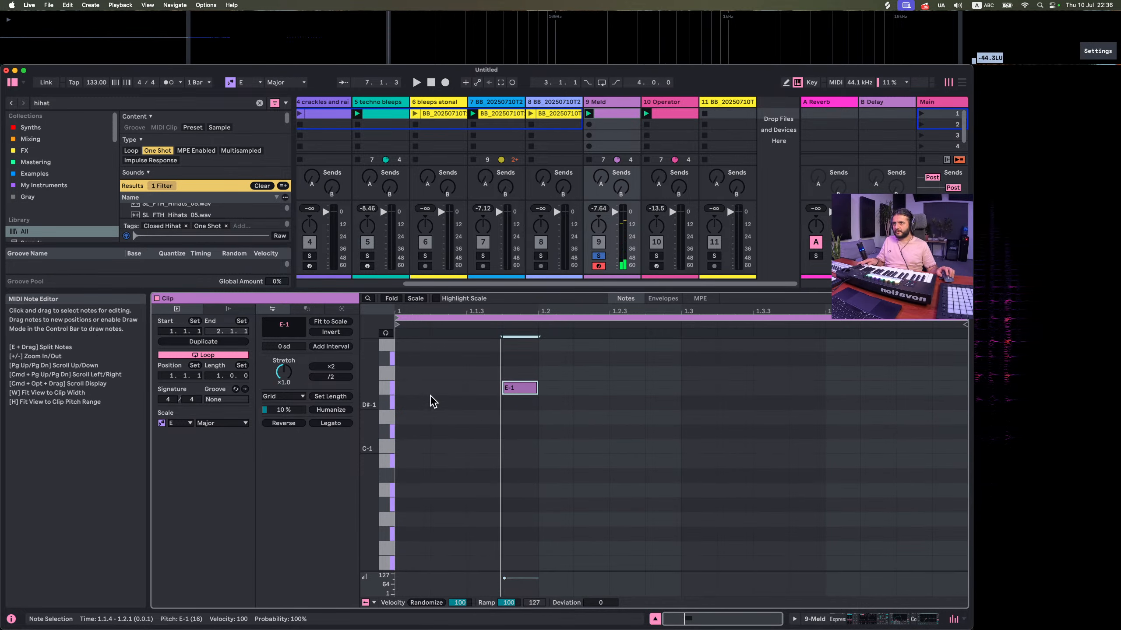
key("space")
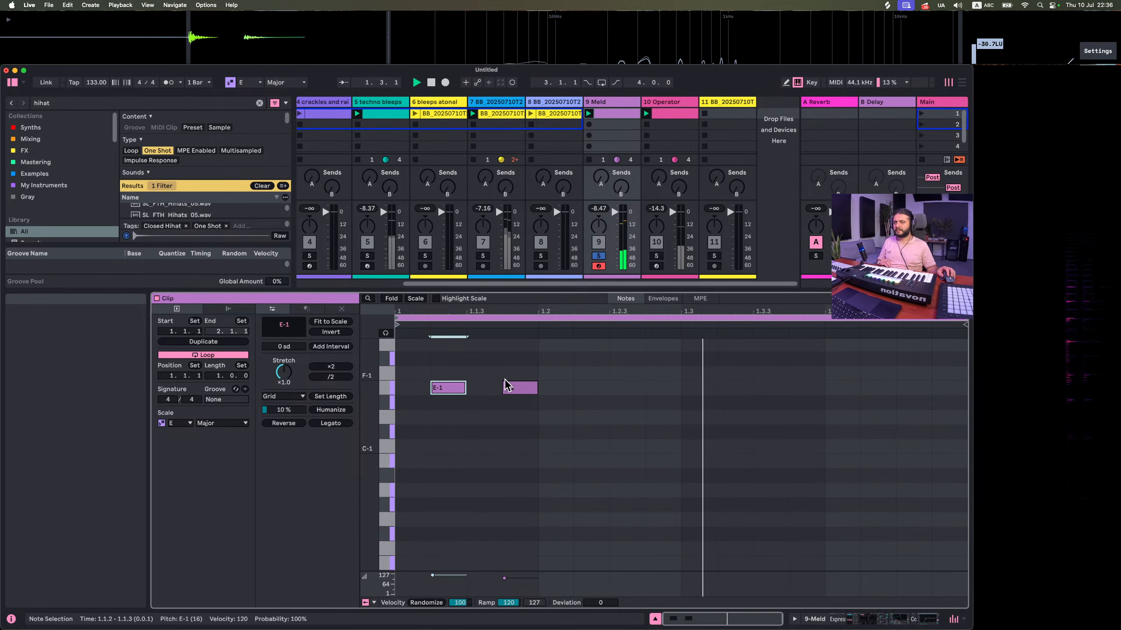
double_click(625, 388)
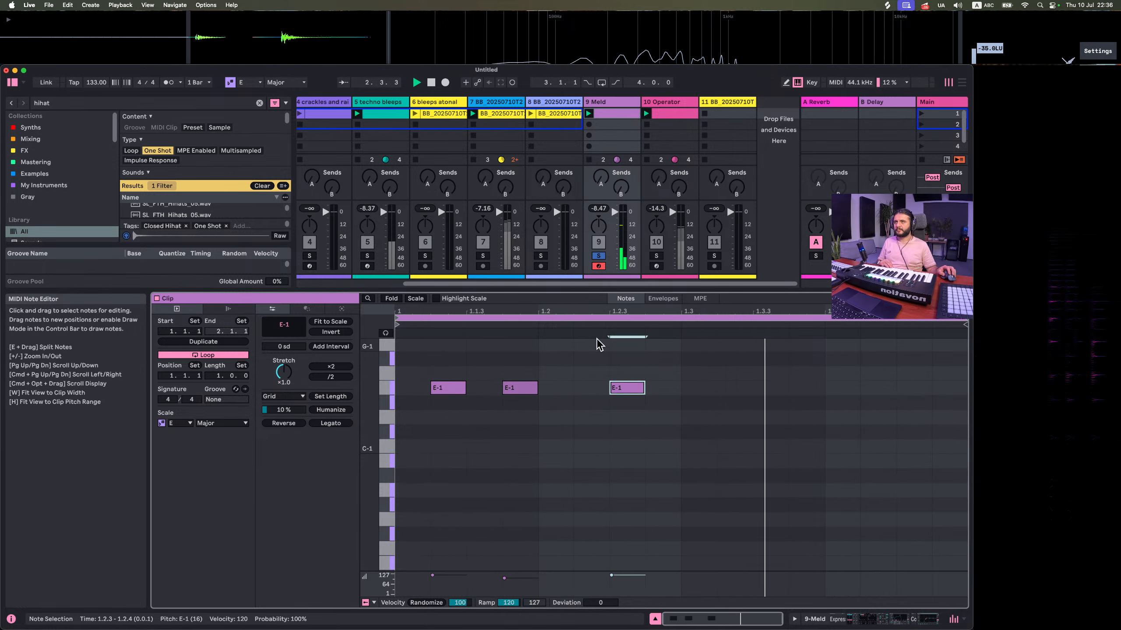
Unsolo 9 Meld and launch the clips on 2 Meld, 1 kick and the saw lead track alongside it
left_click(599, 256)
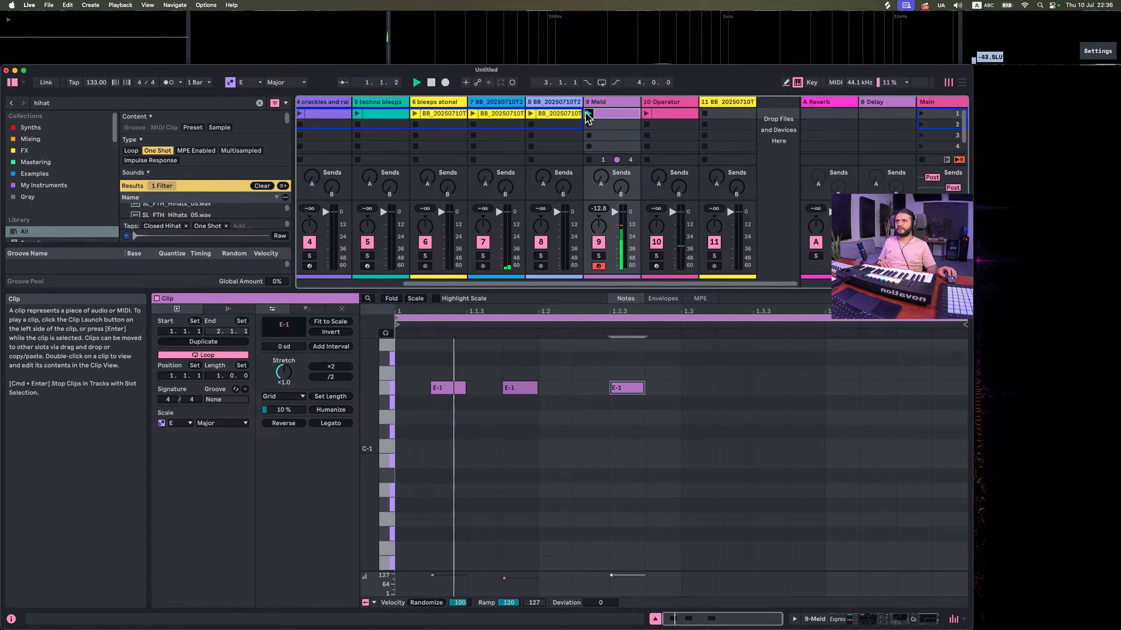
scroll(485, 172, "left", 3)
scroll(485, 176, "left", 2)
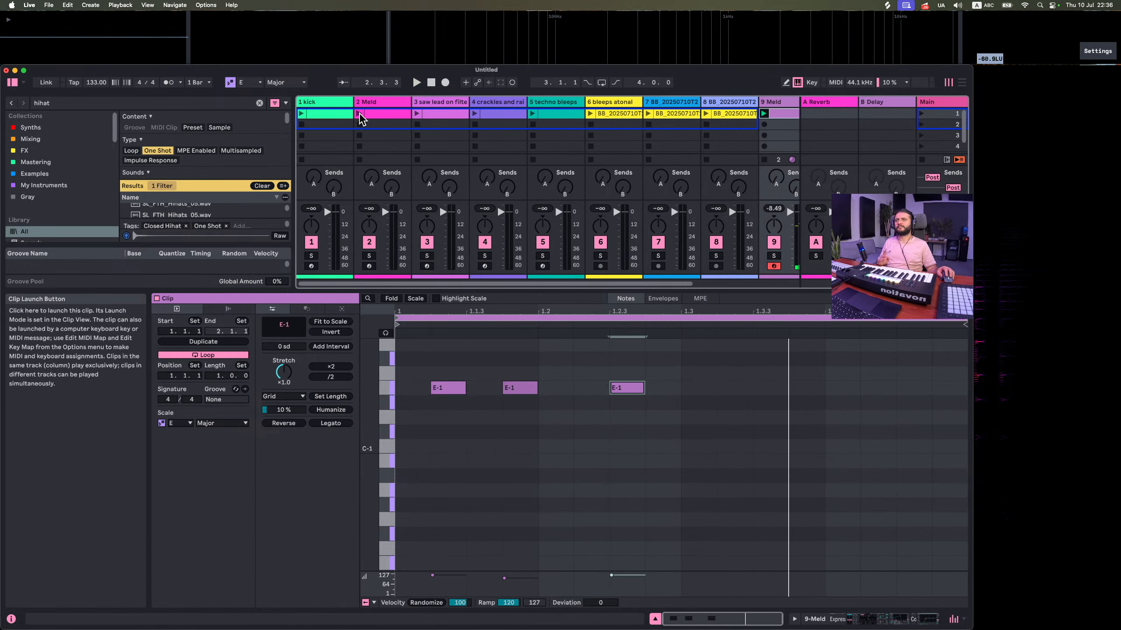
left_click(359, 113)
left_click(309, 114)
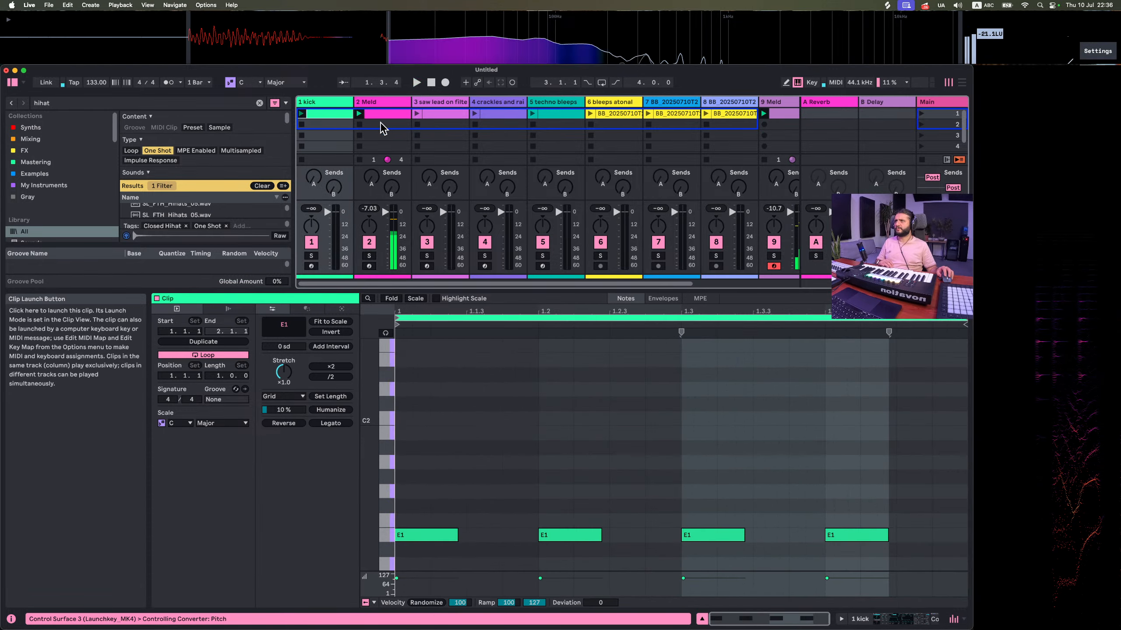
left_click(415, 114)
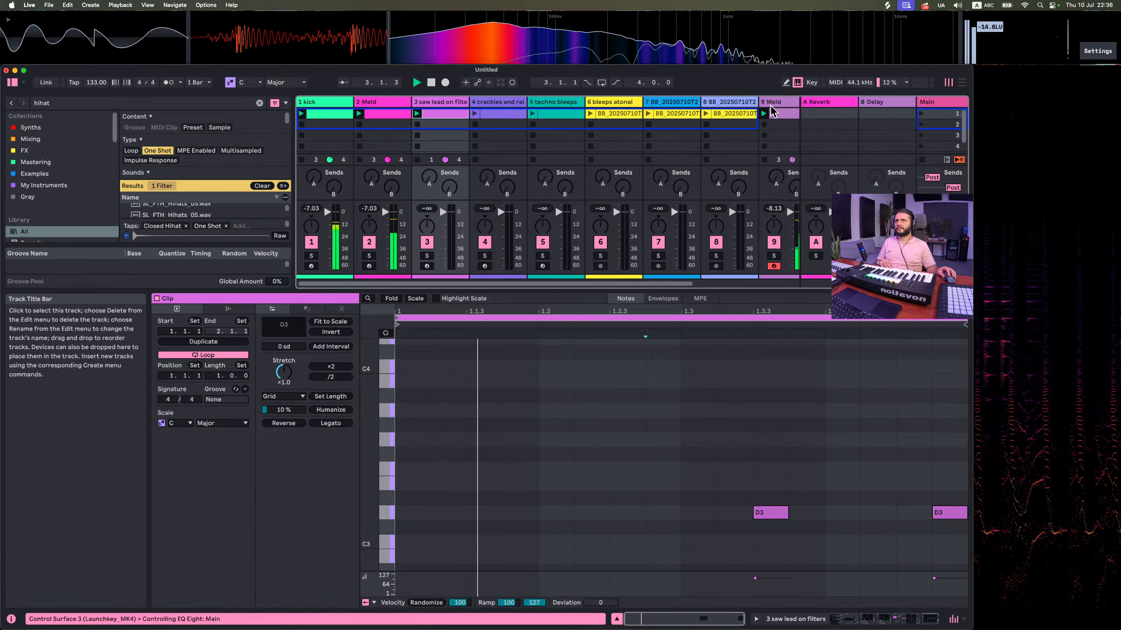
Stop the clips on the saw lead and 9 Meld tracks and disarm 9 Meld
left_click(770, 105)
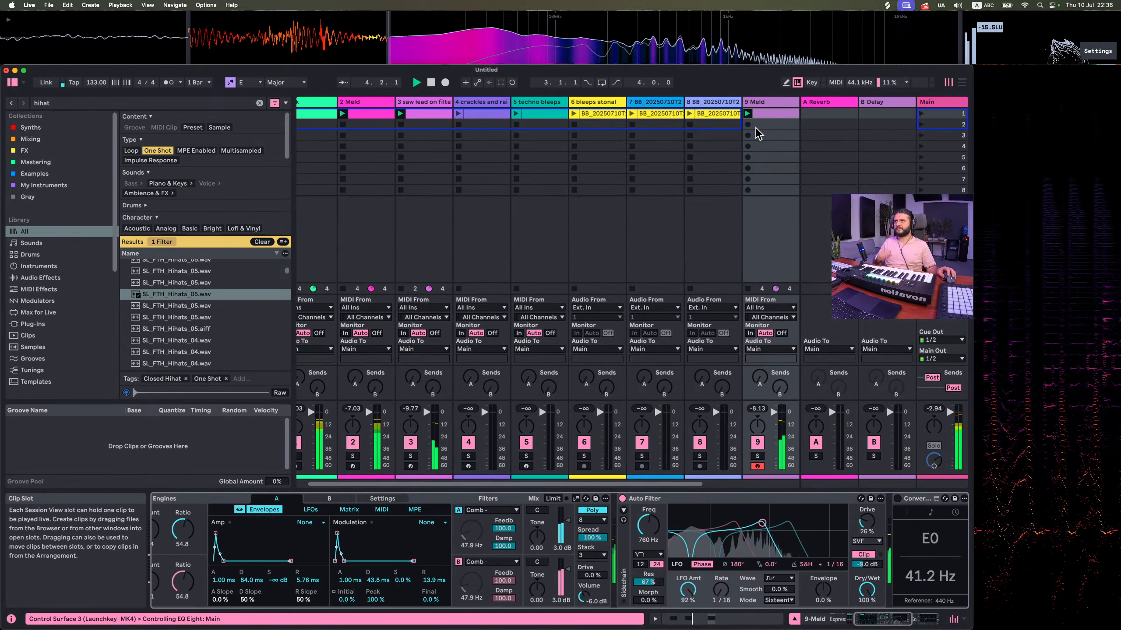
left_click(417, 105)
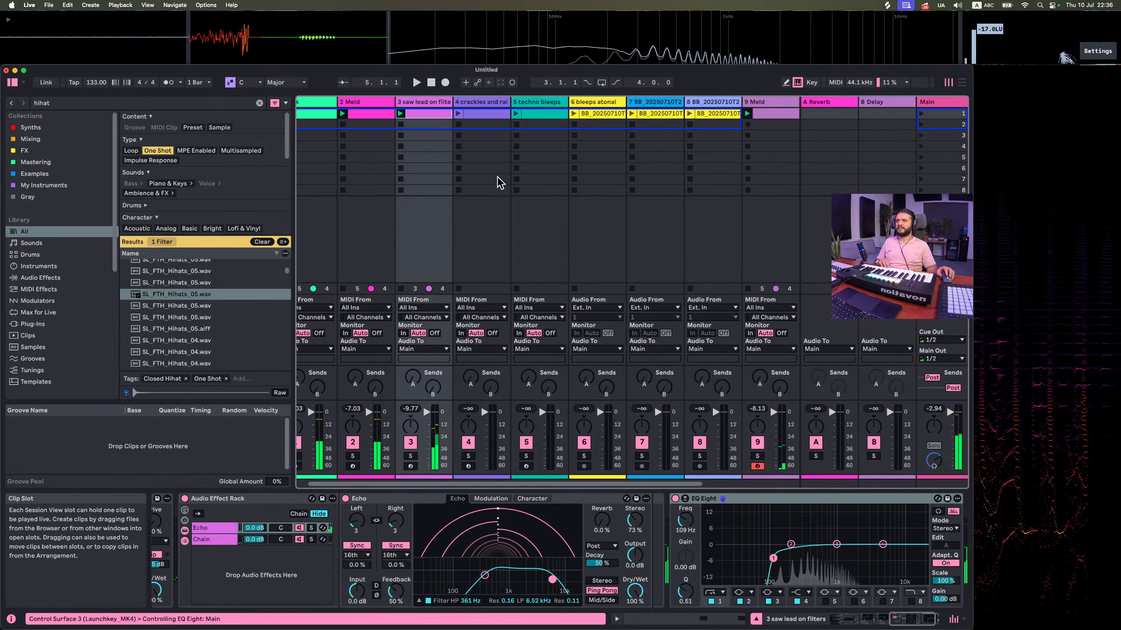
left_click(400, 124)
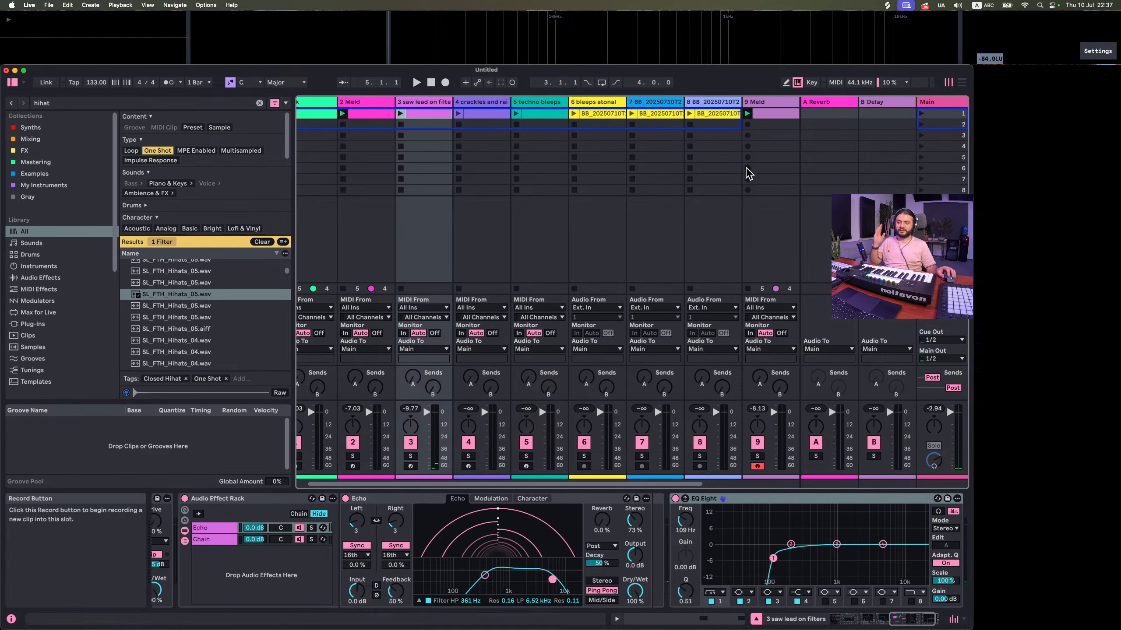
left_click(759, 468)
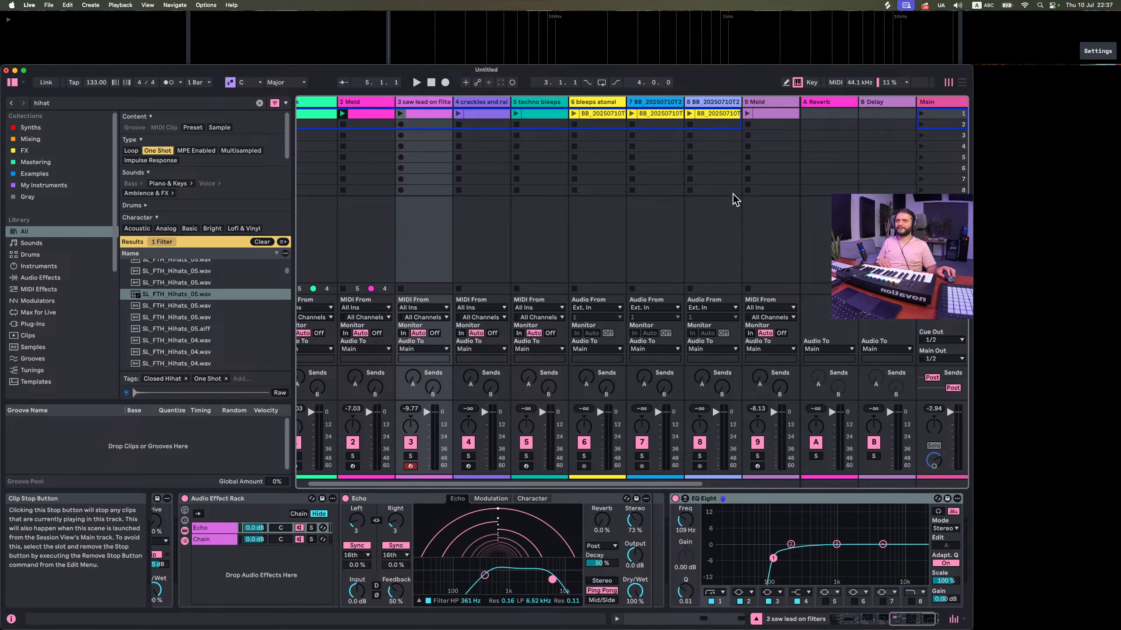
Launch the clips on 10 Operator and 9 Meld together
scroll(732, 193, "right", 5)
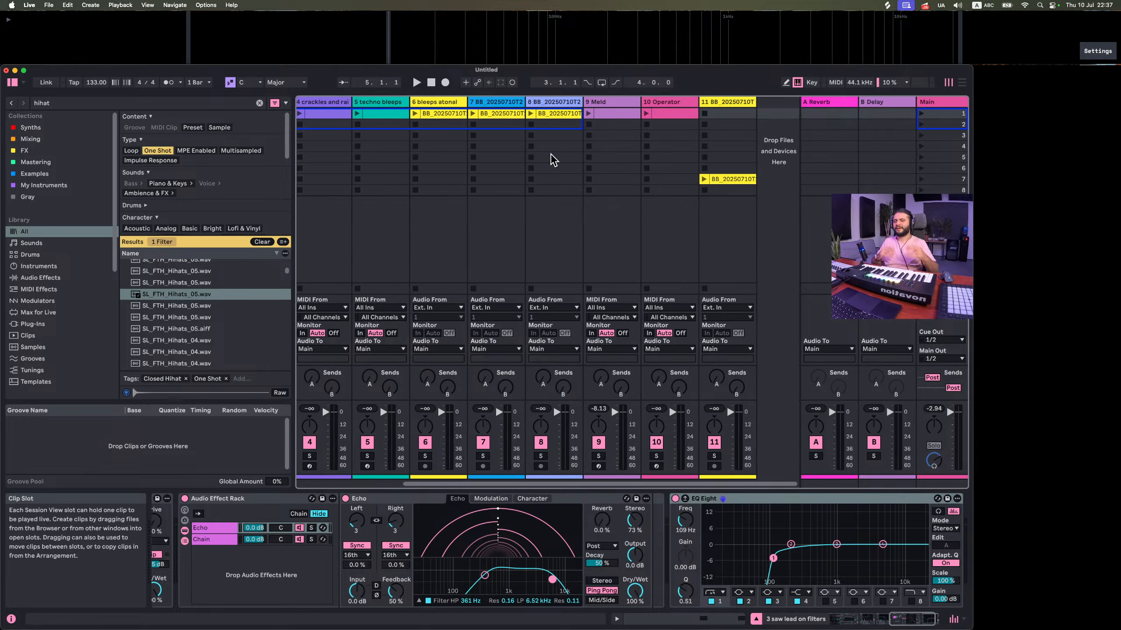
left_click(647, 113)
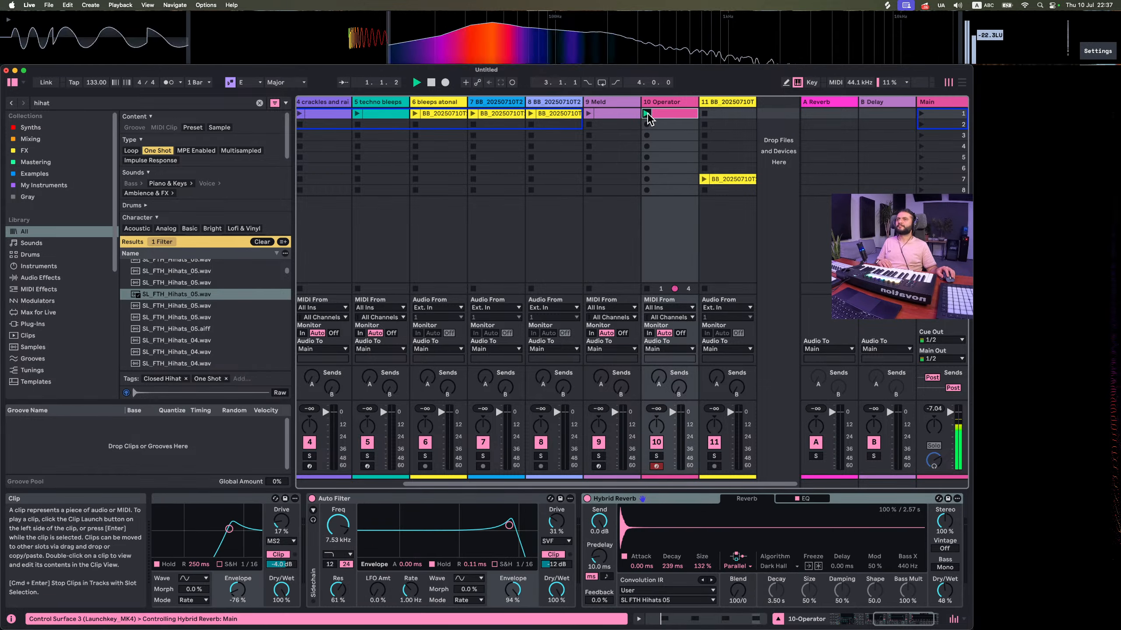
left_click(589, 114)
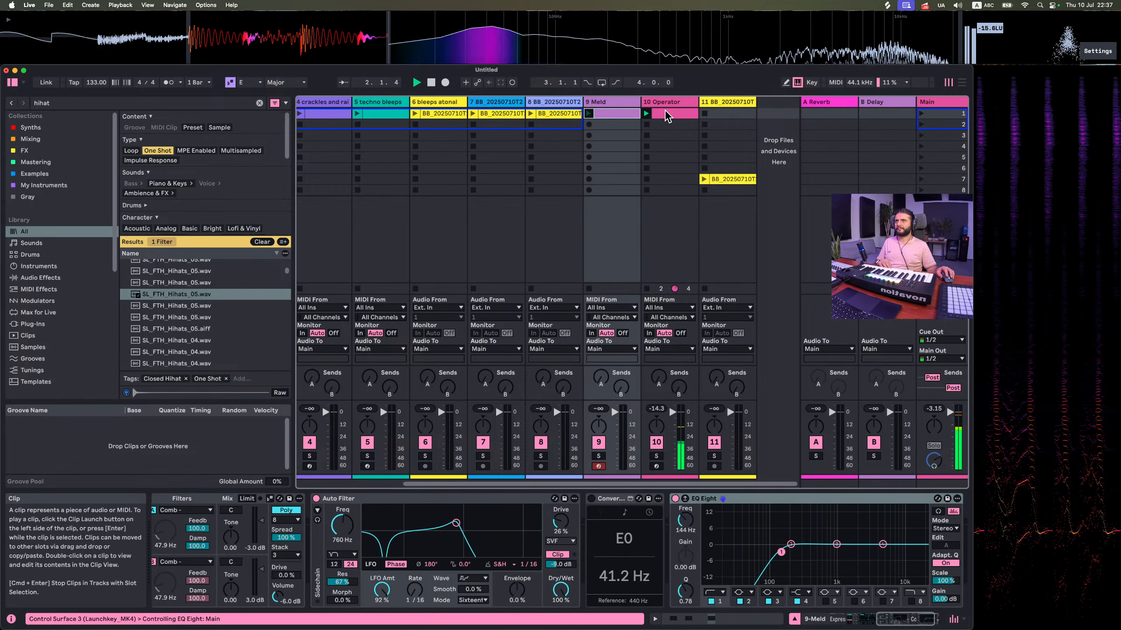
Shorten Operator's envelope decay to 22.4 ms and lower the dry/wet of its Hybrid Reverb to 25%
double_click(676, 103)
scroll(307, 546, "left", 5)
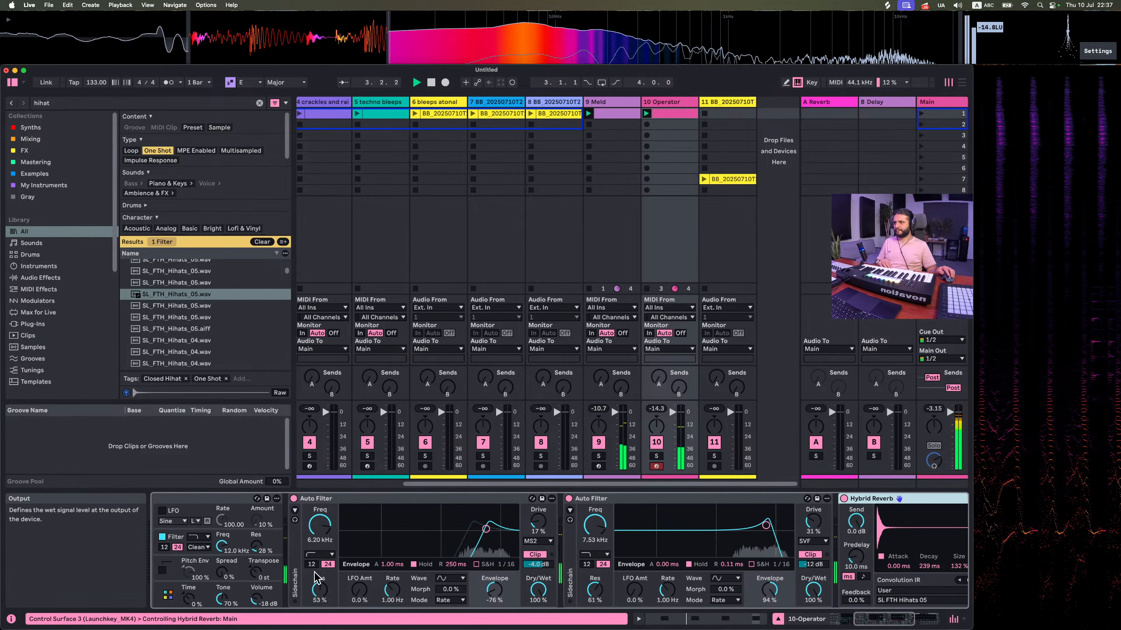
left_click_drag(311, 537, 303, 537)
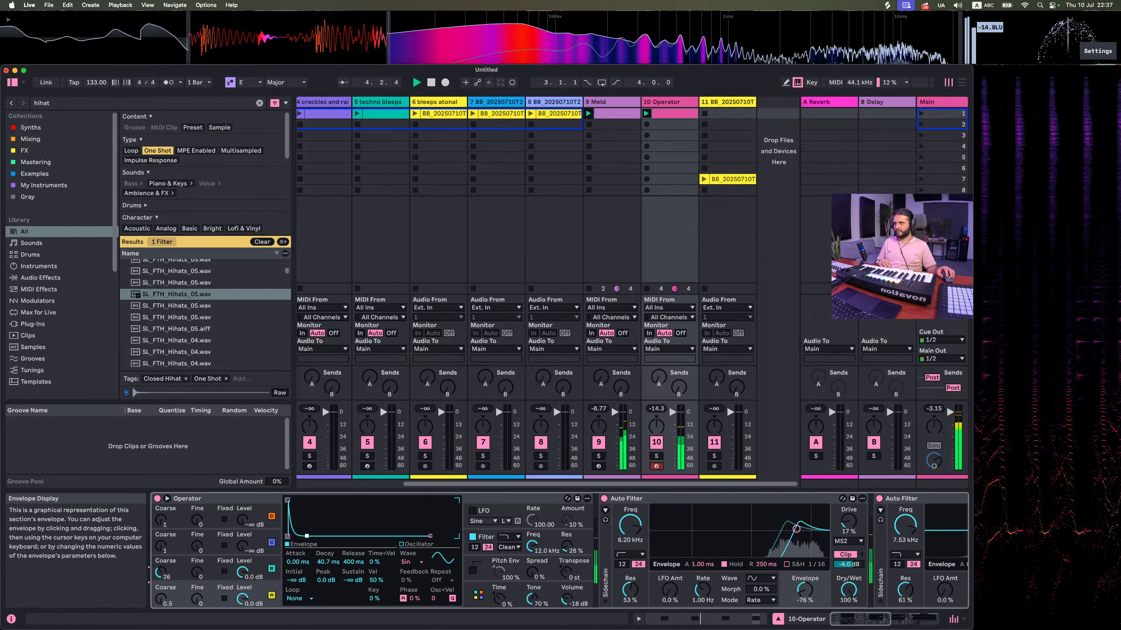
scroll(562, 582, "right", 5)
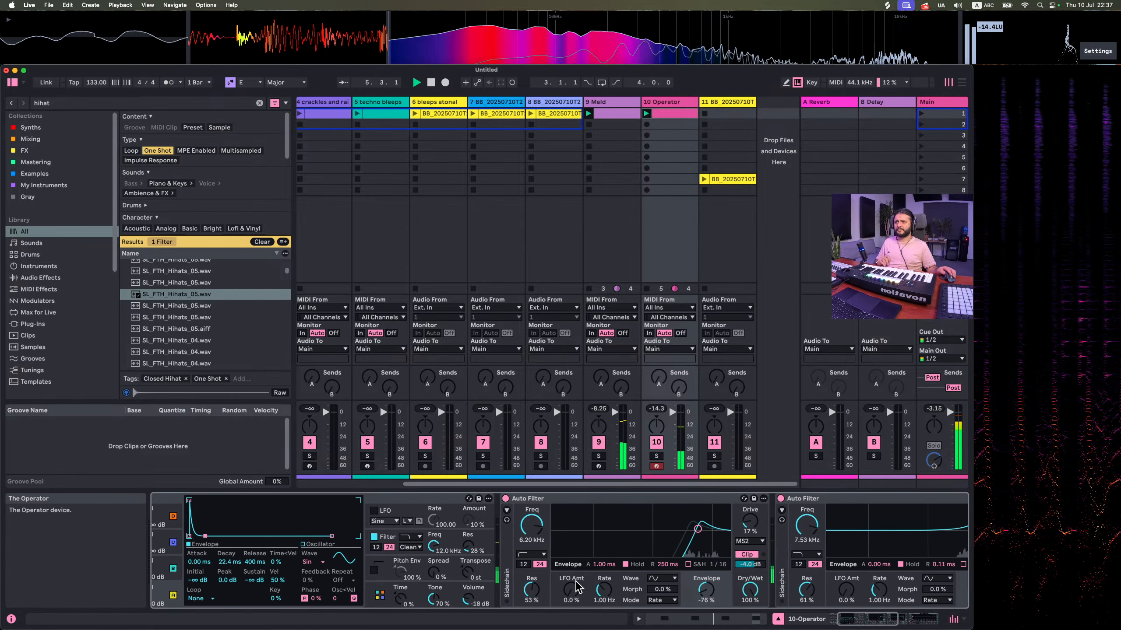
scroll(562, 582, "right", 3)
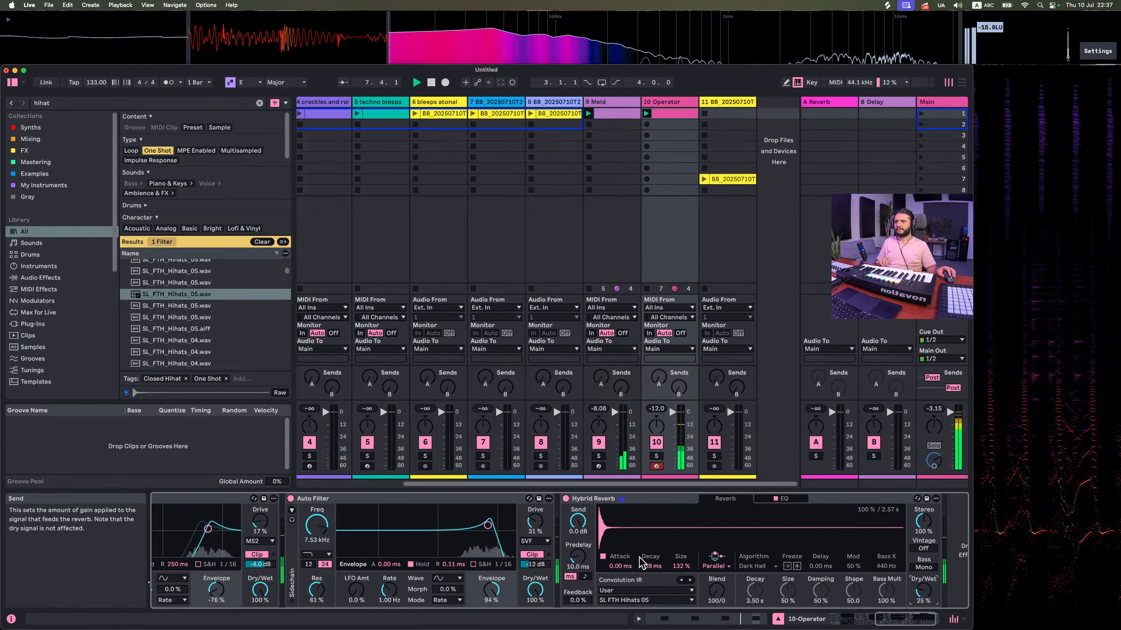
Try enlarging the impulse response size in Operator's Hybrid Reverb to 409% and undo the change
left_click_drag(681, 567, 681, 529)
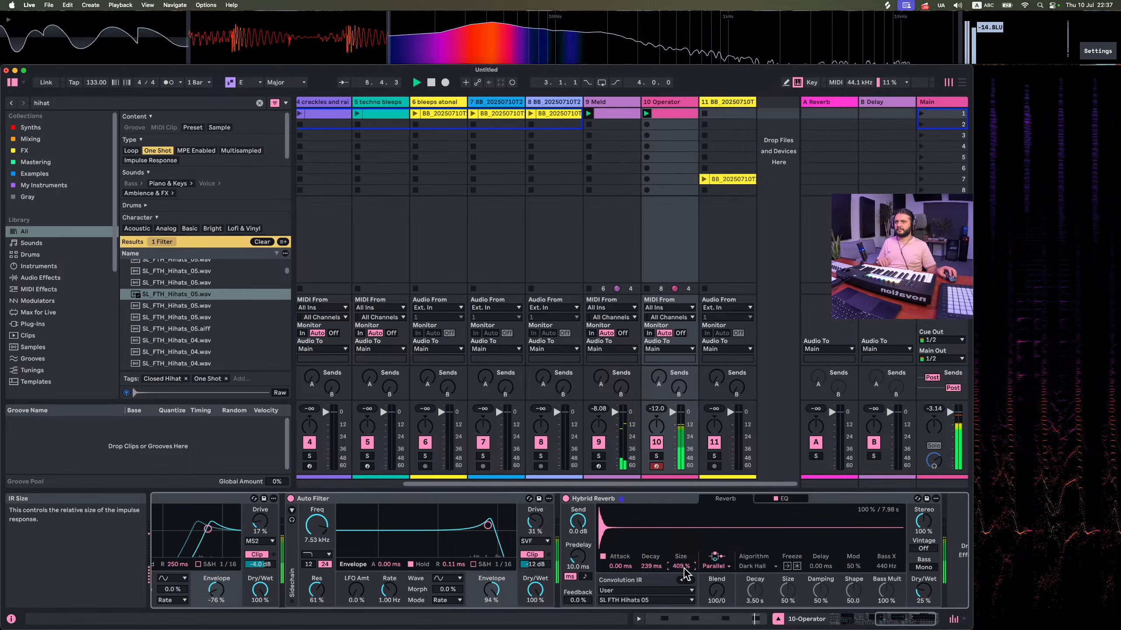
key("super+z")
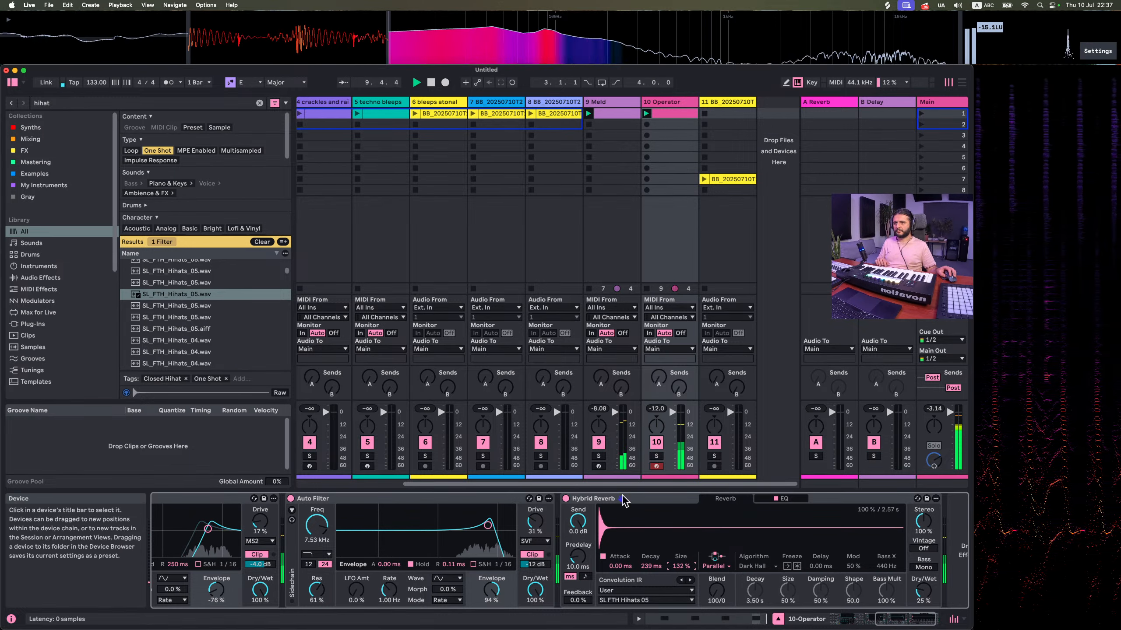
Audition the clips on audio tracks 8 and 7 against the beat, stopping each track after listening
left_click(532, 113)
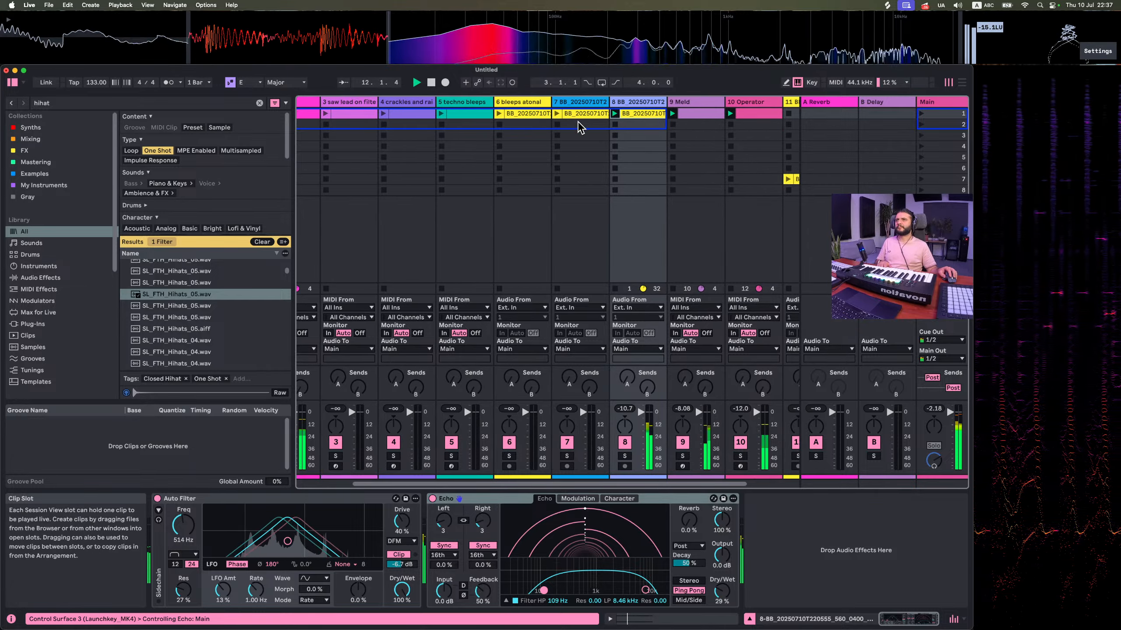
left_click(615, 125)
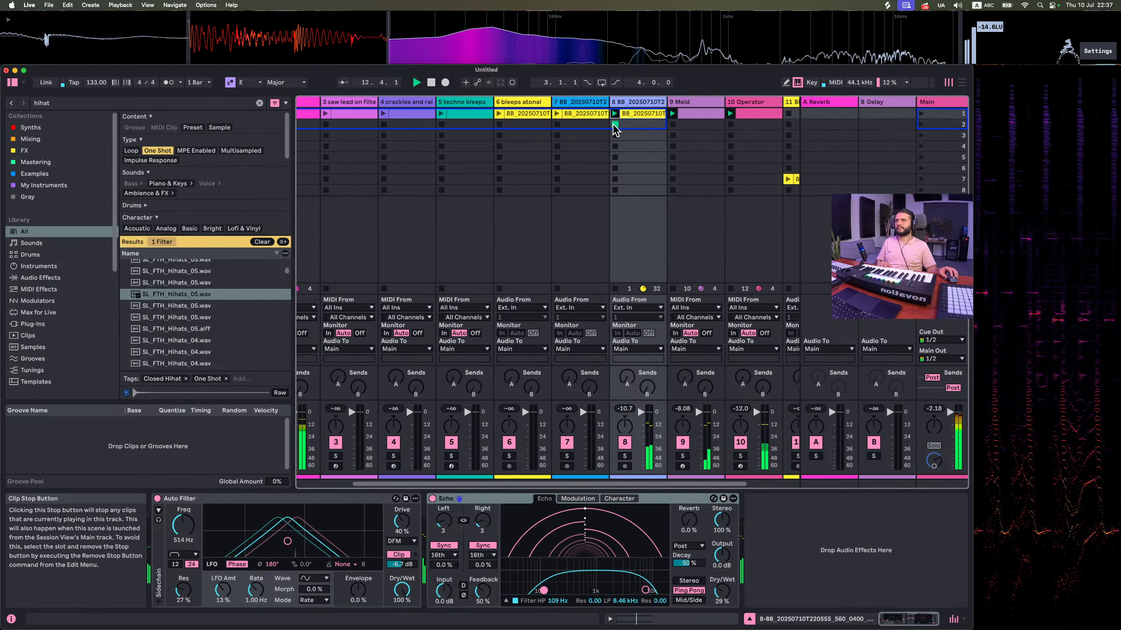
left_click(554, 113)
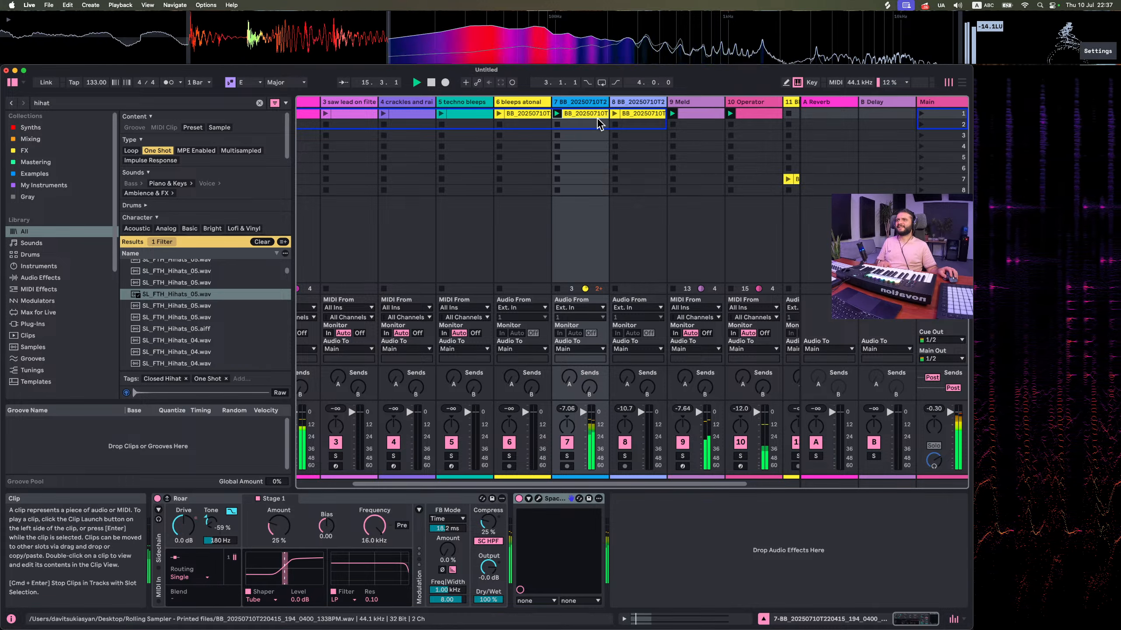
left_click(562, 125)
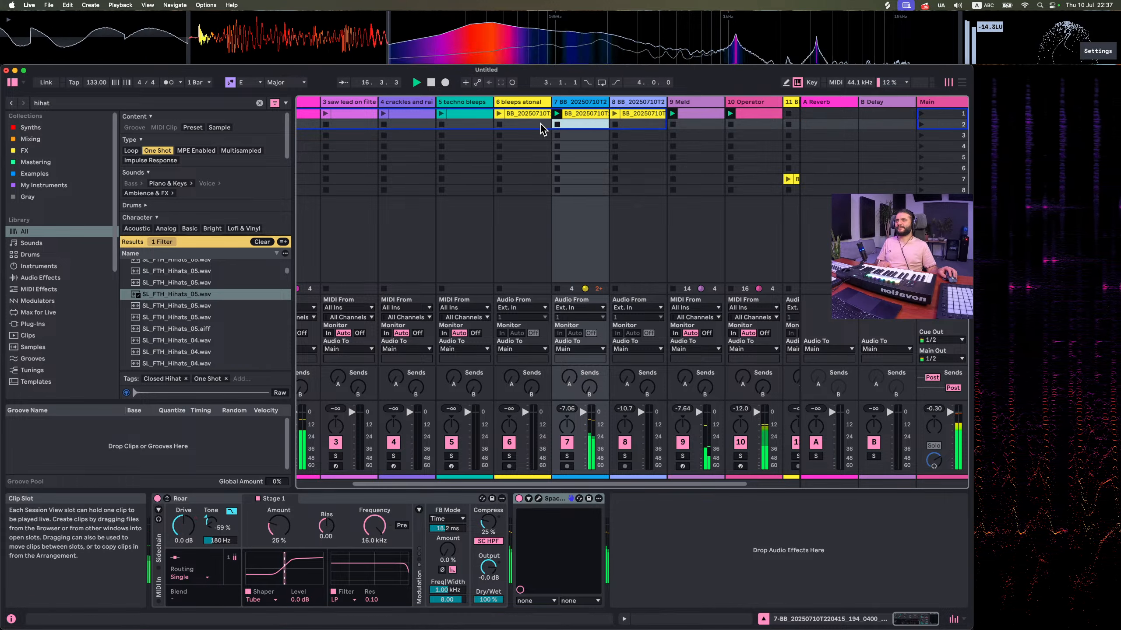
left_click(557, 124)
Launch the bleeps atonal and techno bleeps clips, then audition the saw lead clip and stop it
left_click(513, 123)
scroll(494, 123, "left", 3)
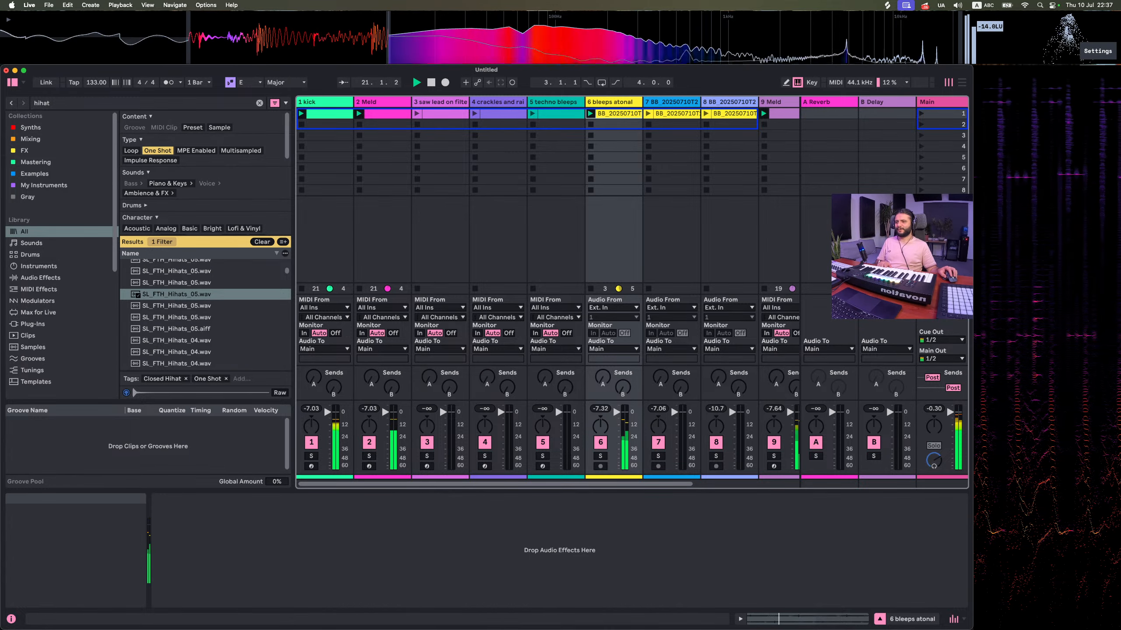
left_click(536, 128)
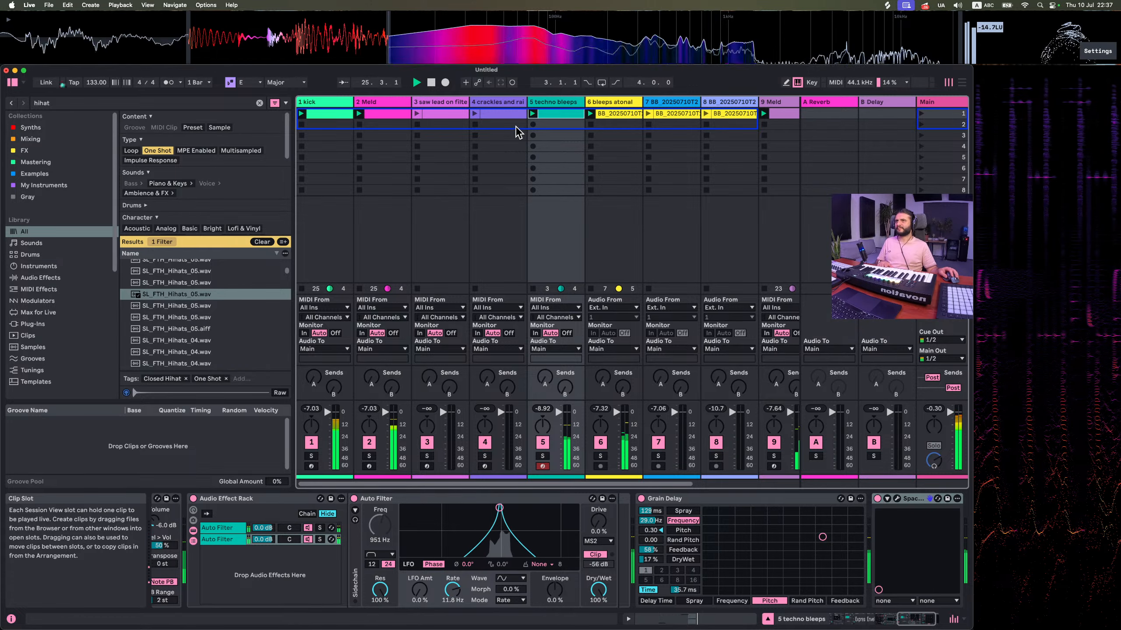
left_click(416, 113)
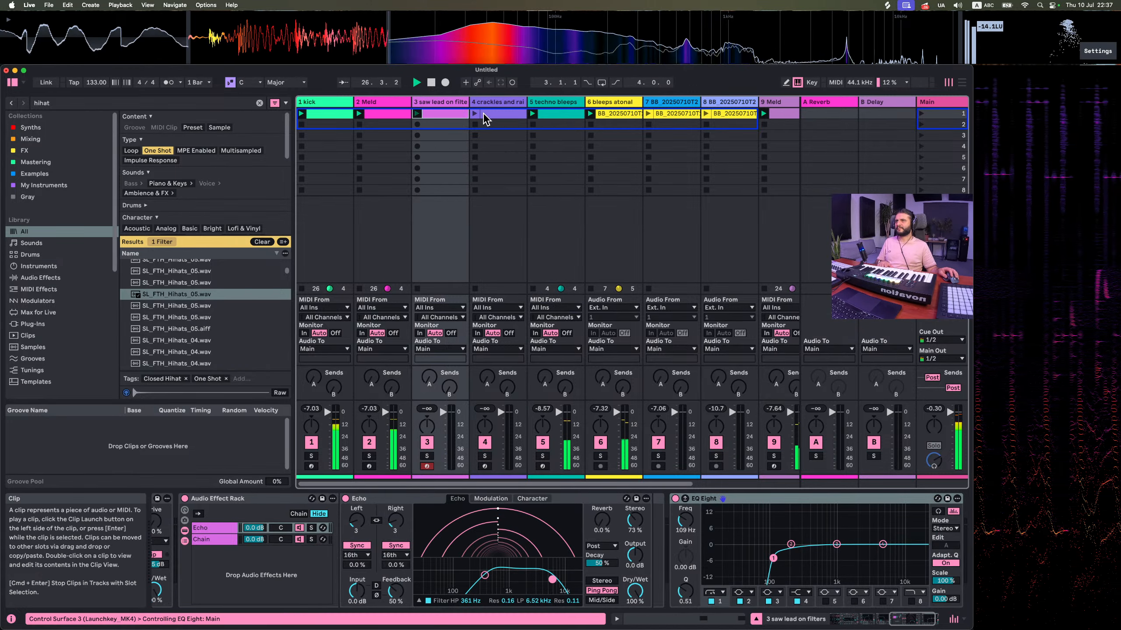
left_click(418, 290)
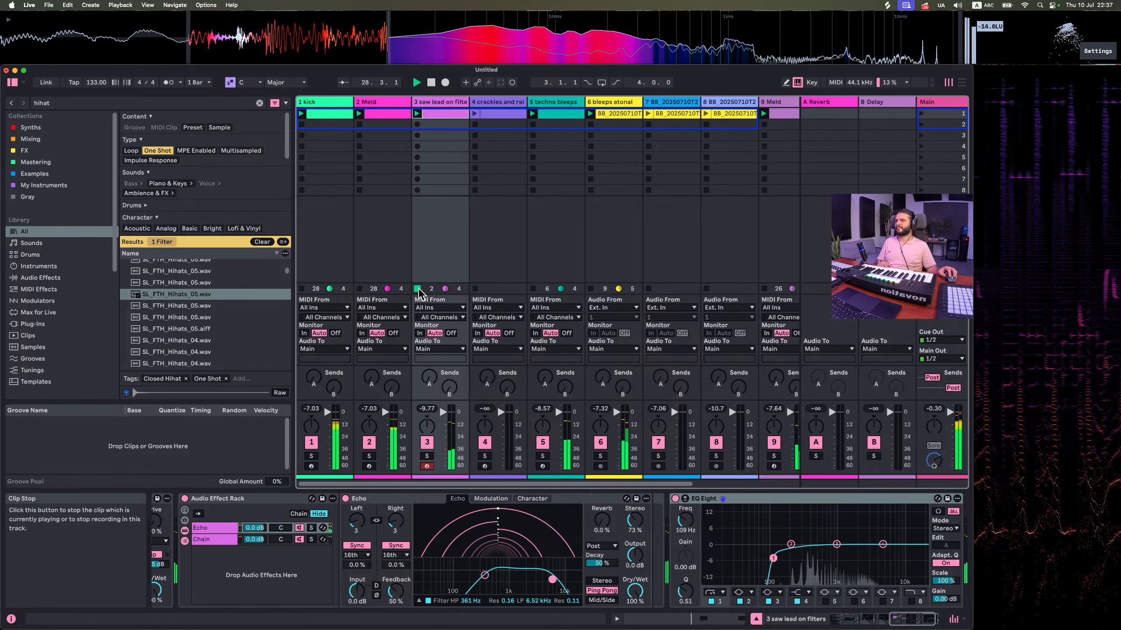
Audition the crackles and rain clip, open its notes, and delete the crackles and rain track
left_click(475, 114)
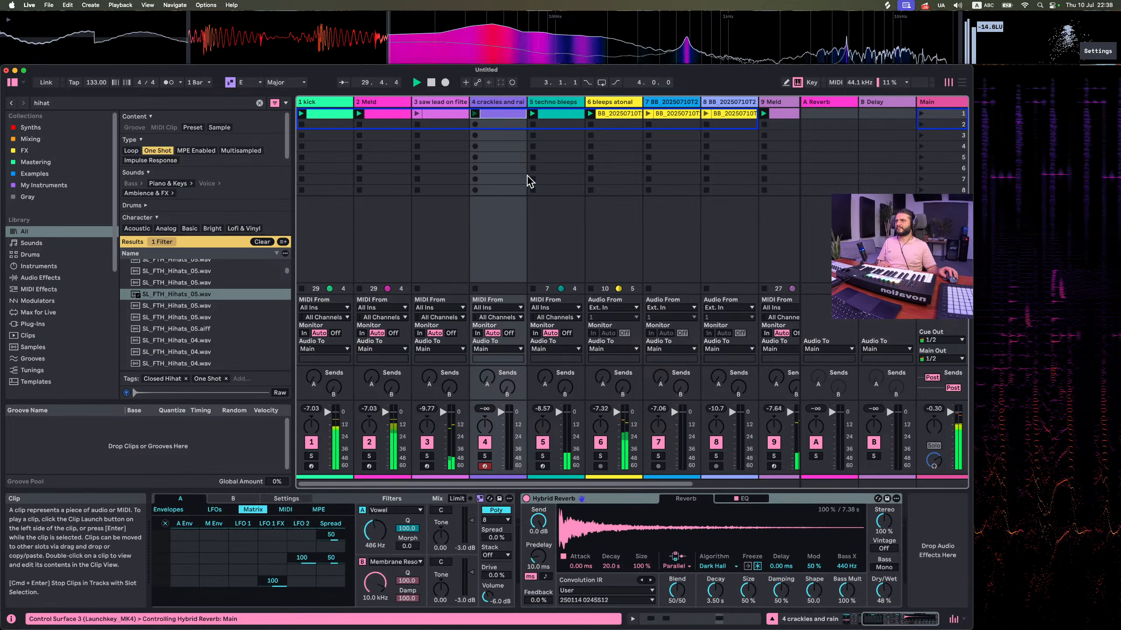
scroll(525, 238, "right", 2)
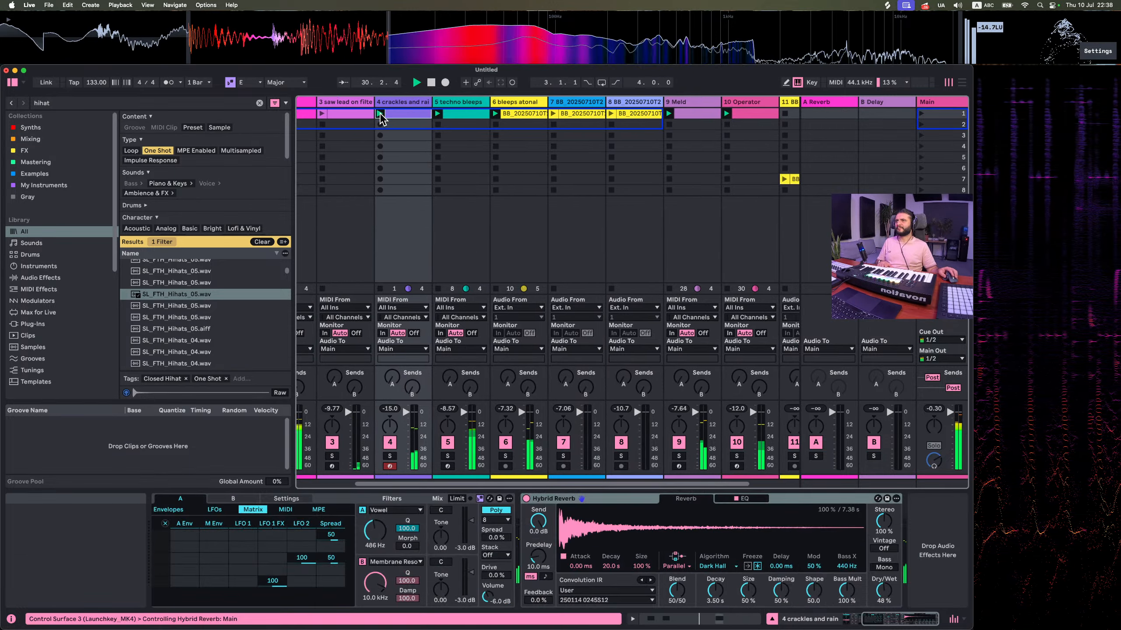
double_click(404, 115)
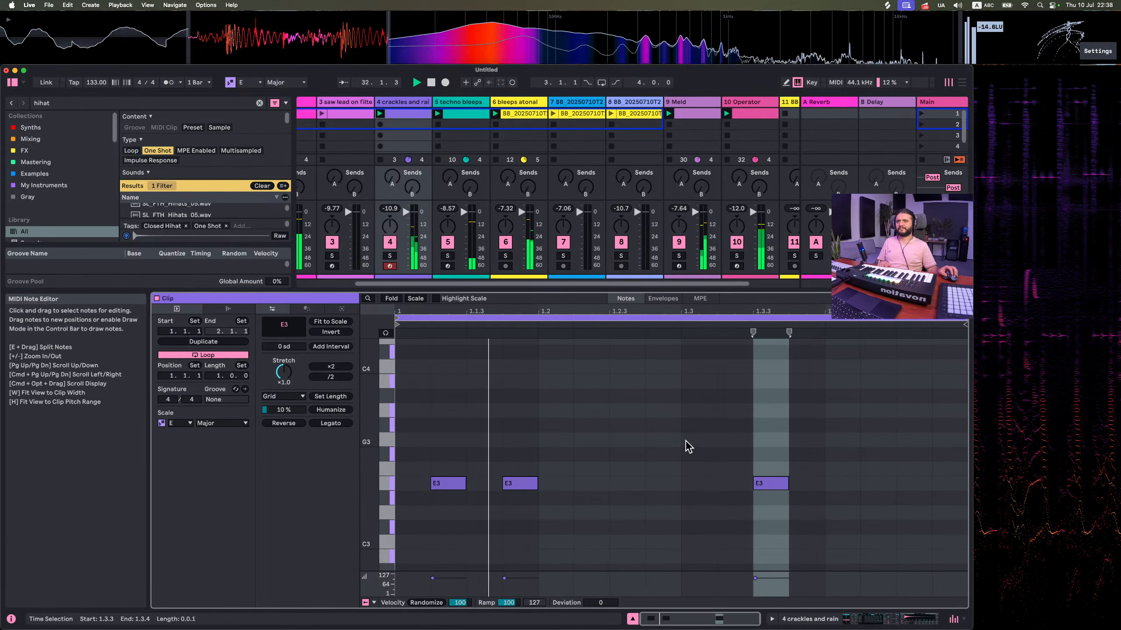
key("Delete")
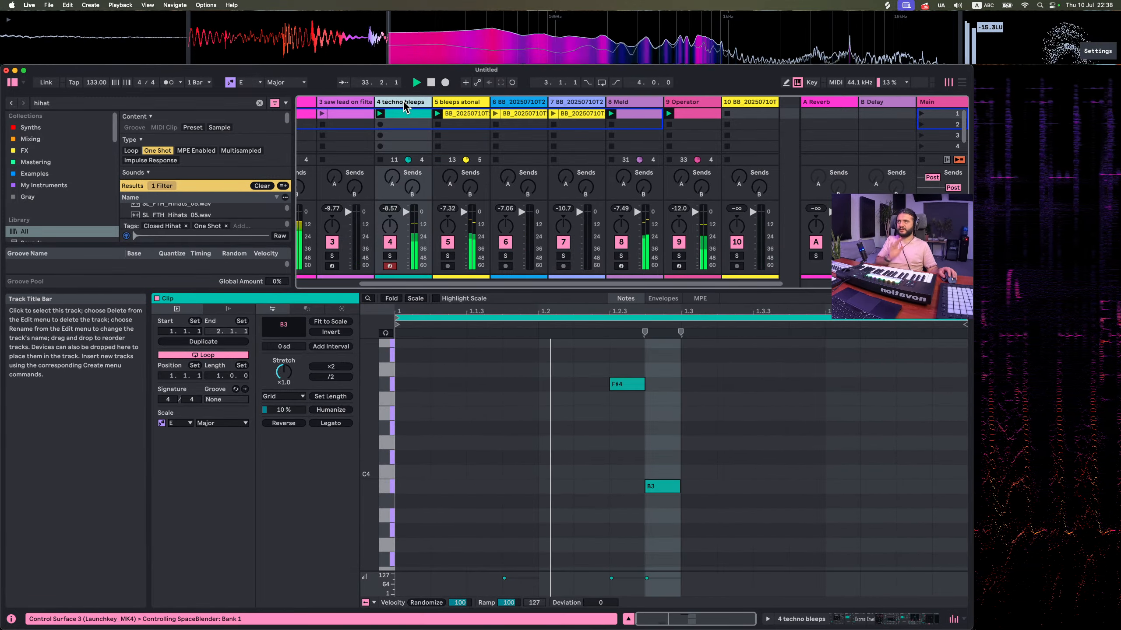
Rename the Operator track as hihat, insert a new MIDI track after it and hide the clip view
right_click(678, 102)
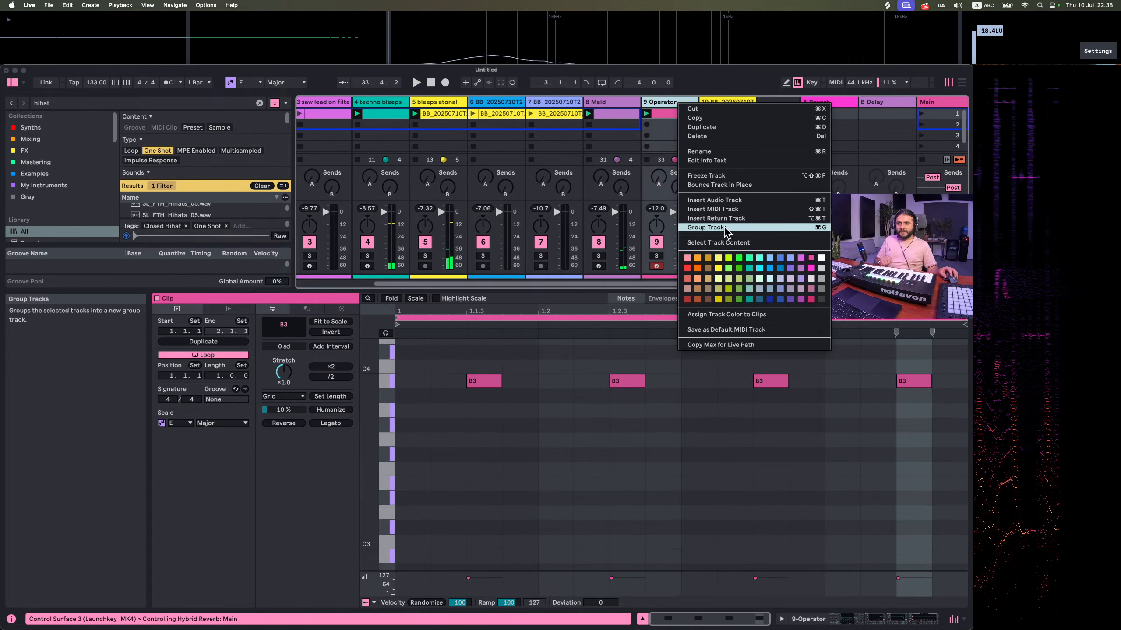
left_click(654, 98)
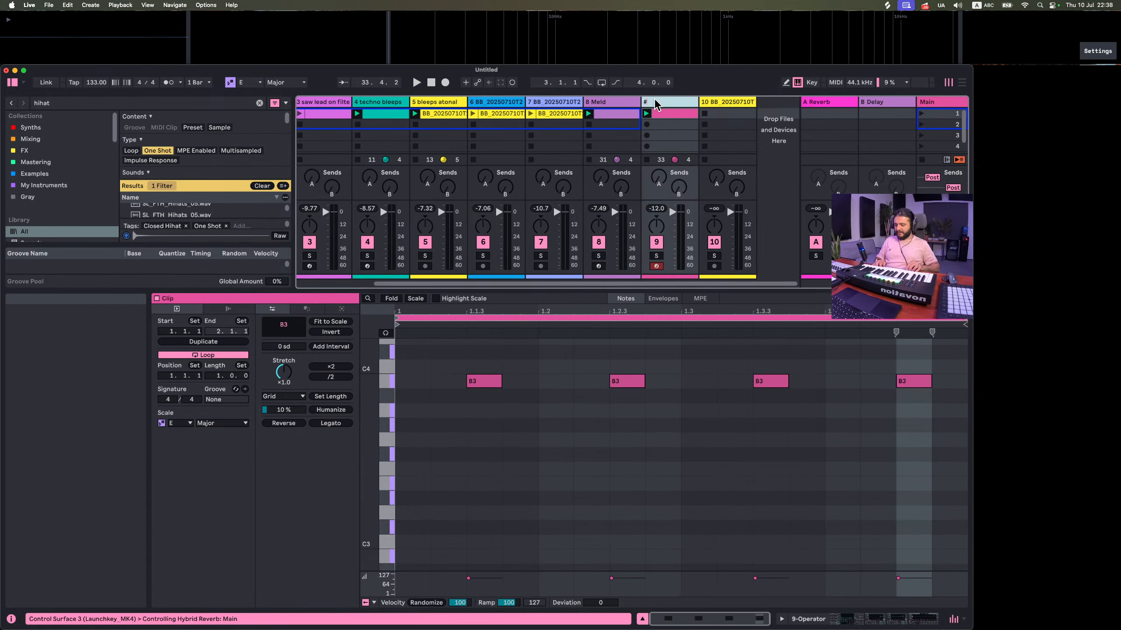
right_click(655, 103)
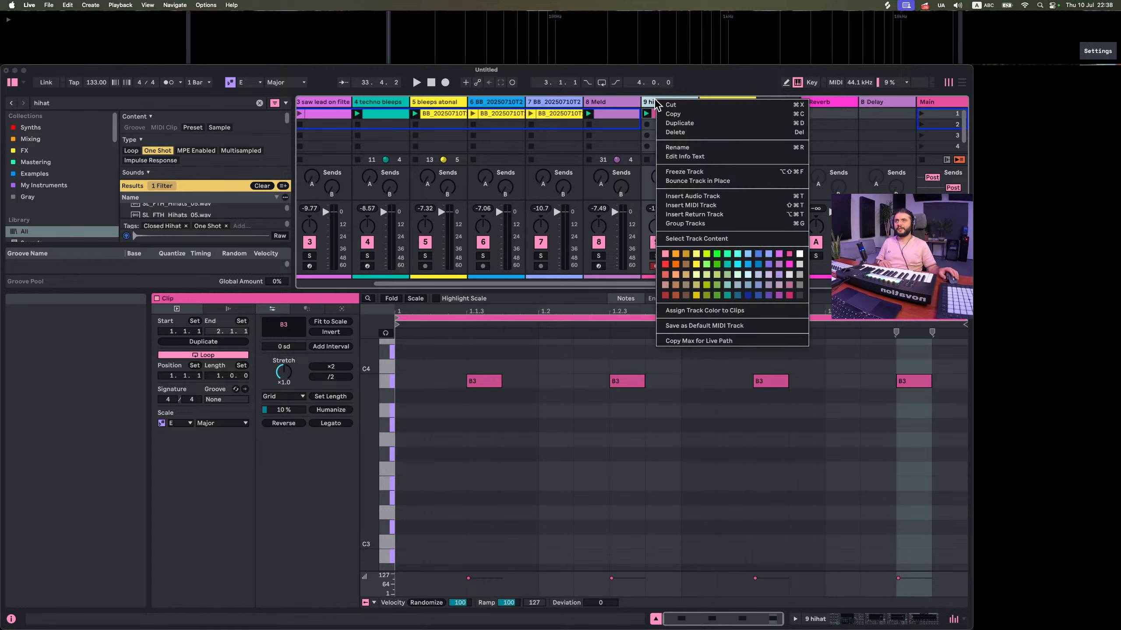
left_click(690, 199)
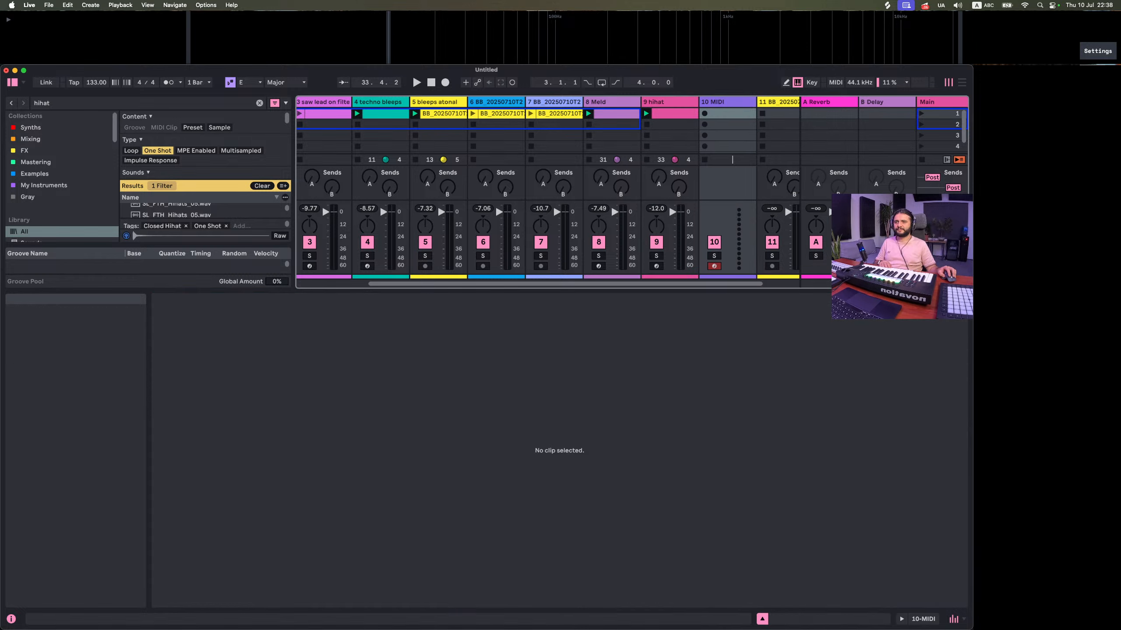
left_click(762, 619)
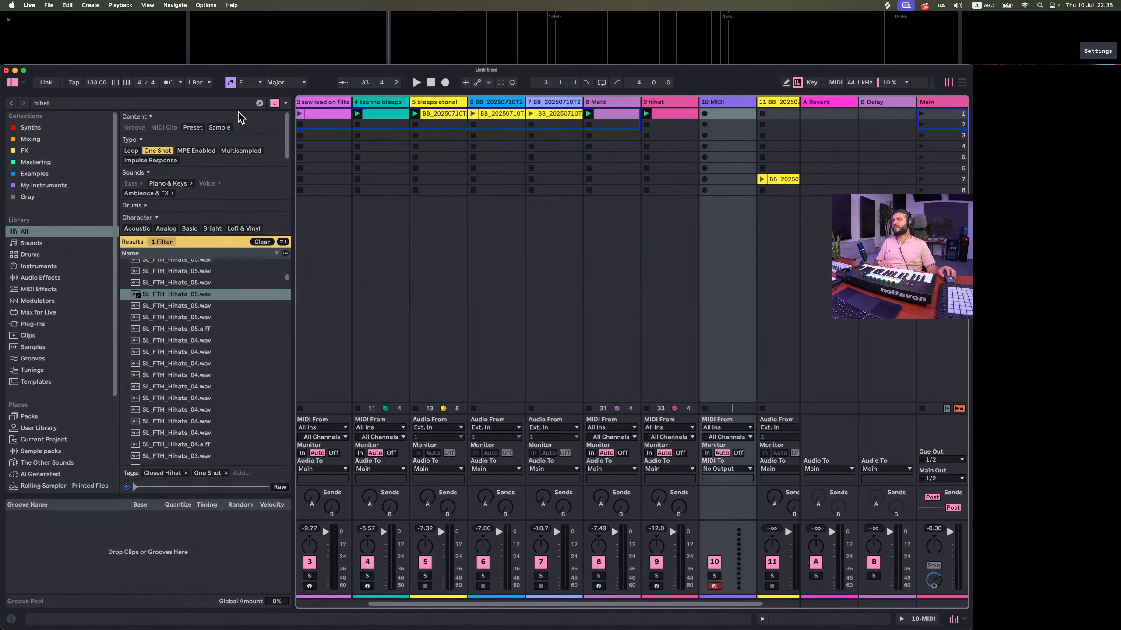
Search for "phase plant" without the One Shot filter, load Phase Plant onto the new MIDI track and enlarge its window
left_click(259, 103)
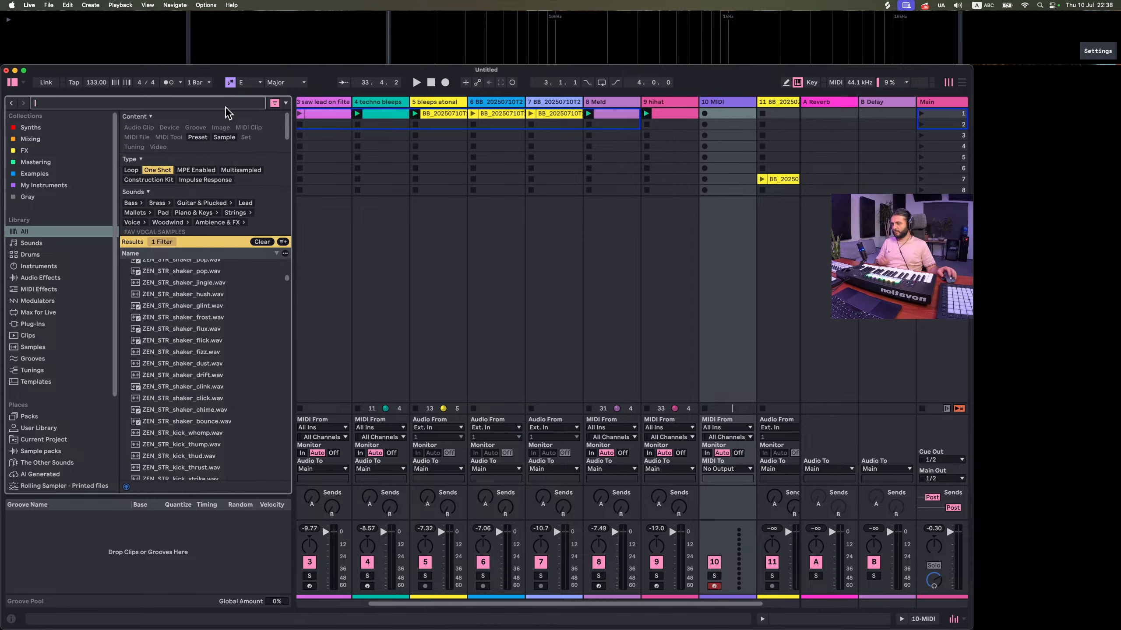
type("phase plant")
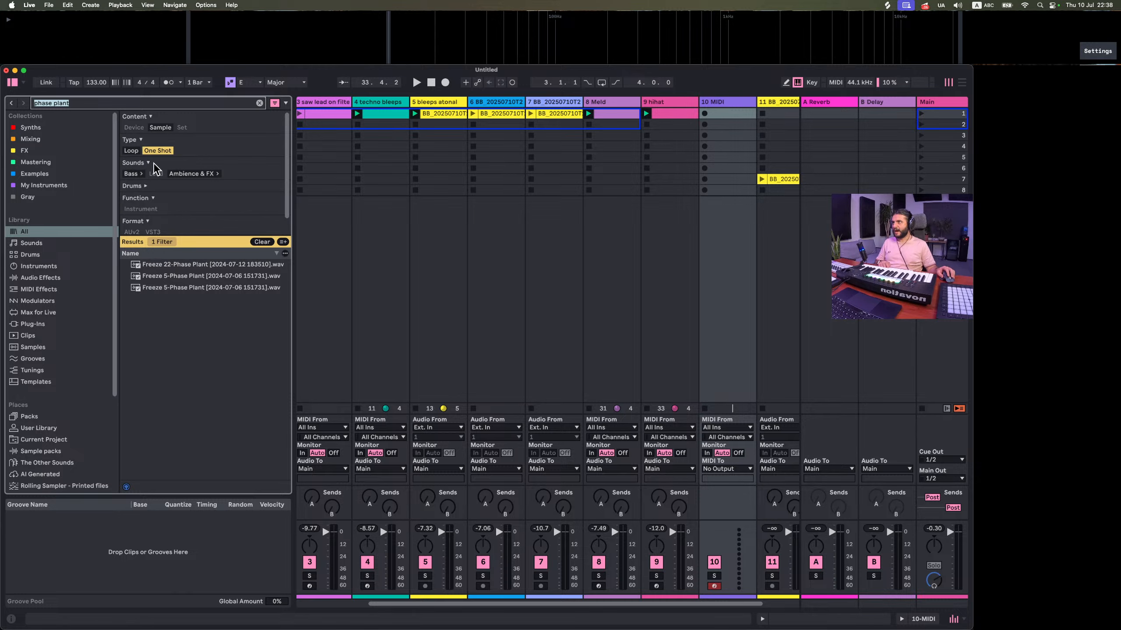
left_click(164, 151)
double_click(152, 265)
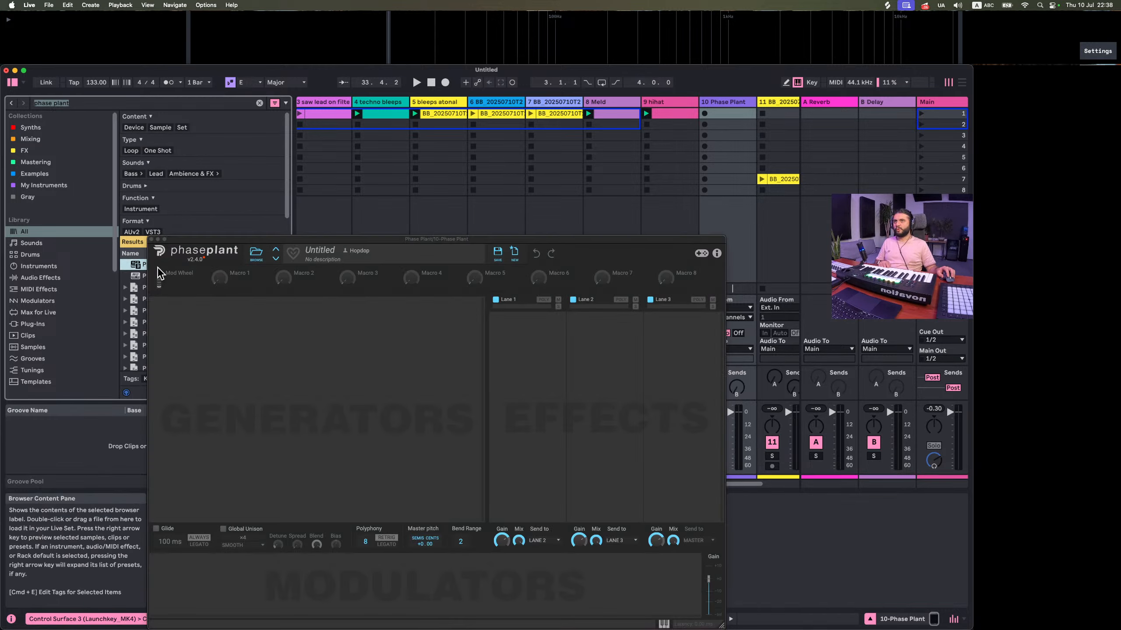
left_click_drag(323, 240, 250, 103)
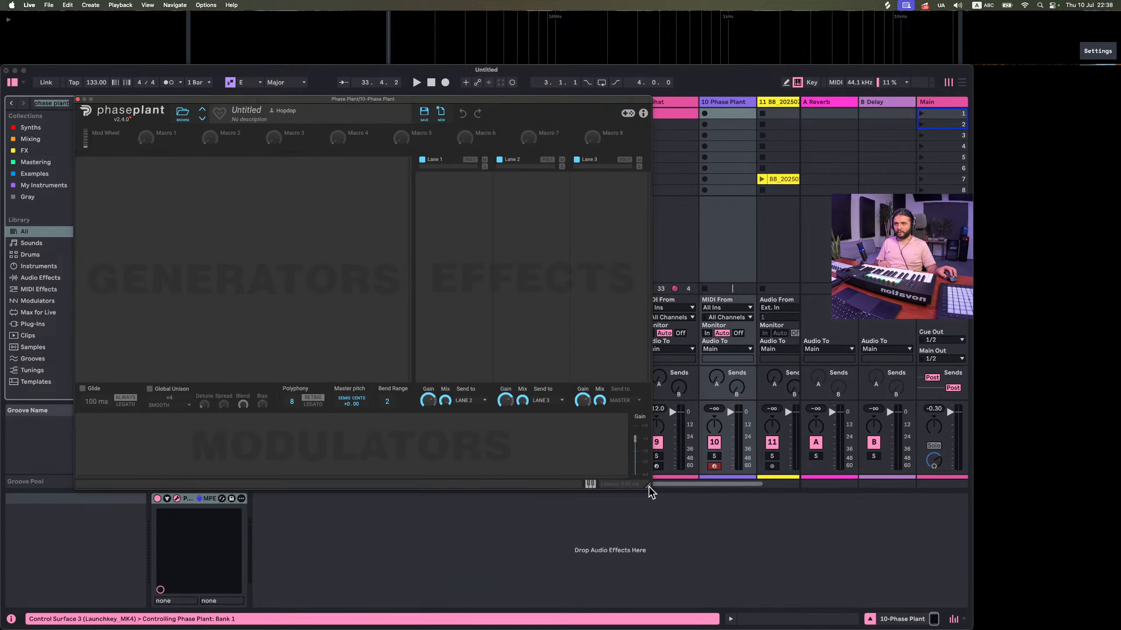
left_click_drag(648, 486, 865, 605)
Add a Wavetable generator and load the Spectral Rain wavetable from the Serum 2 folder
left_click(171, 206)
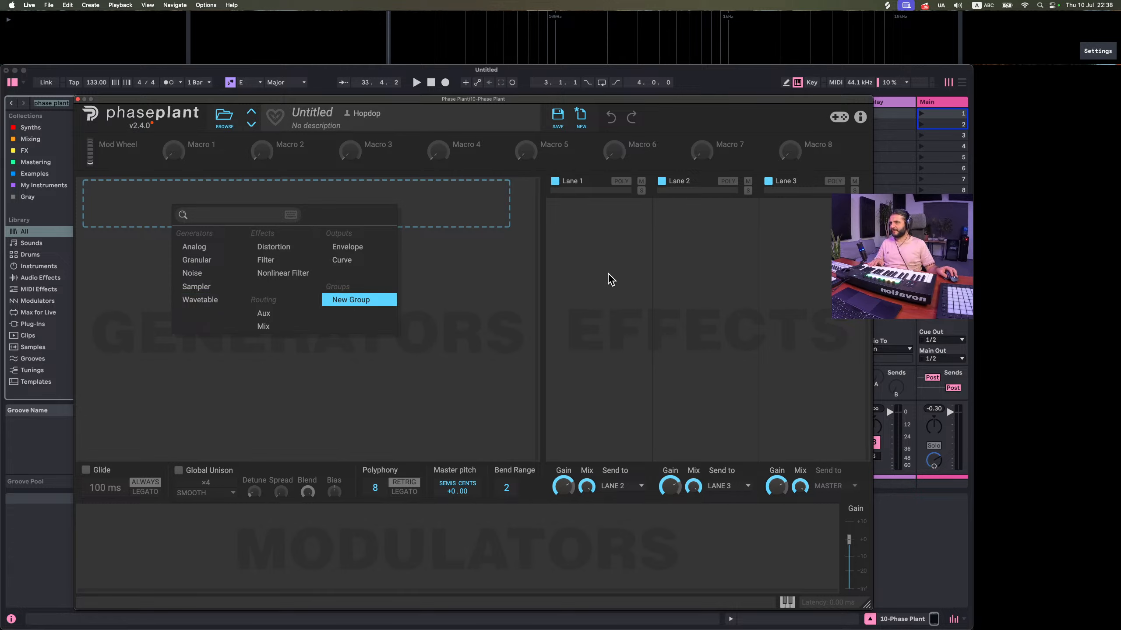
left_click(209, 310)
left_click(333, 250)
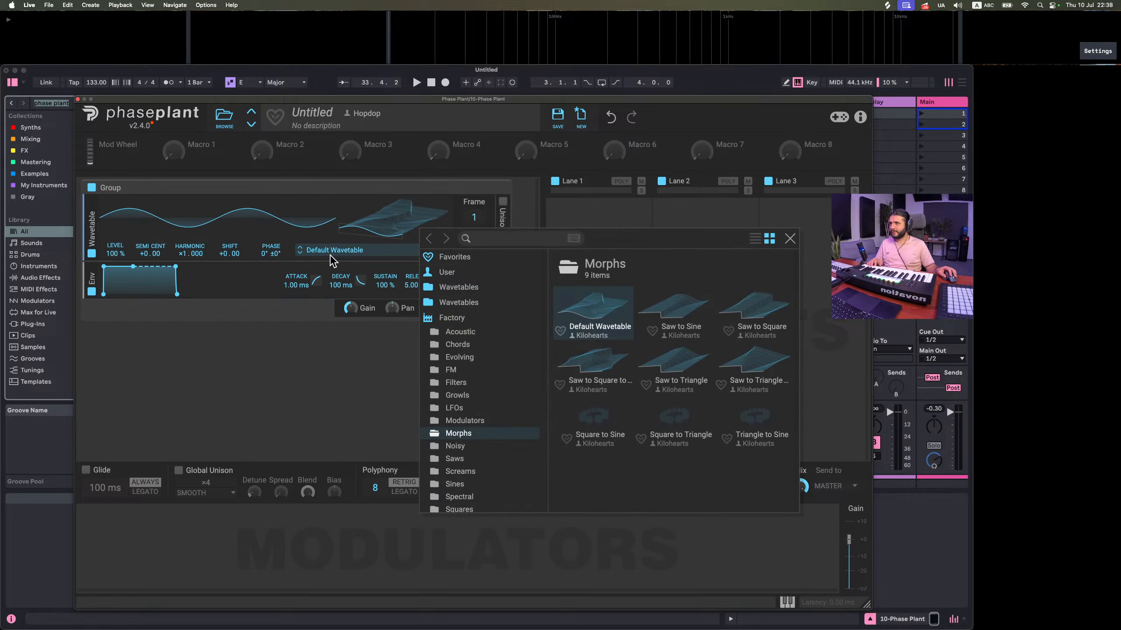
scroll(460, 425, "down", 5)
scroll(483, 426, "up", 8)
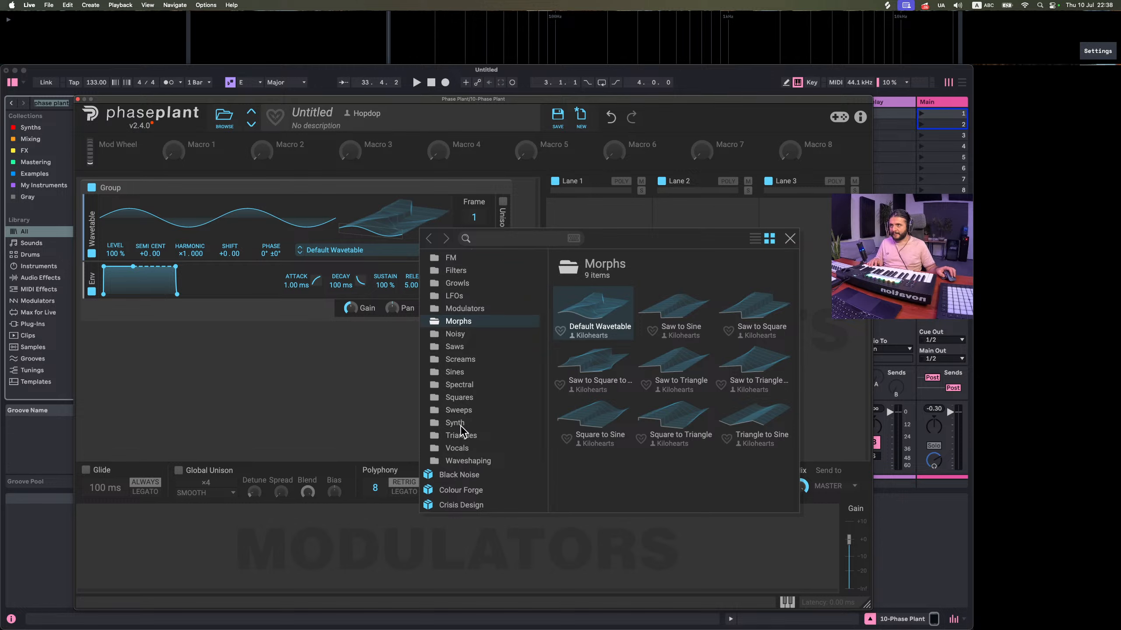
left_click(447, 274)
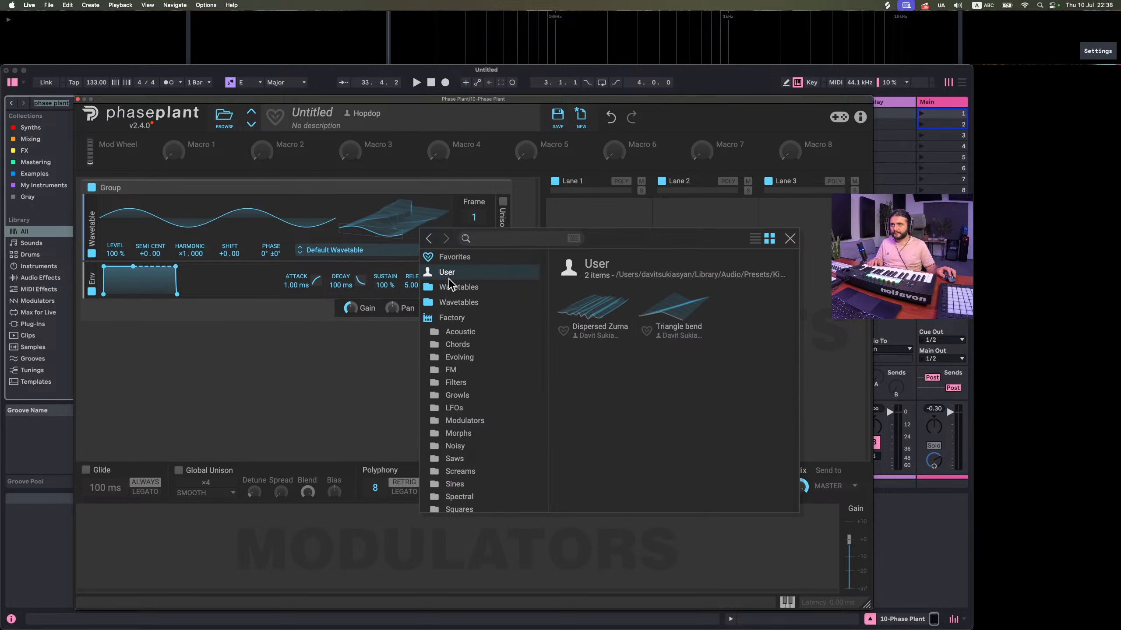
left_click(449, 286)
left_click(452, 302)
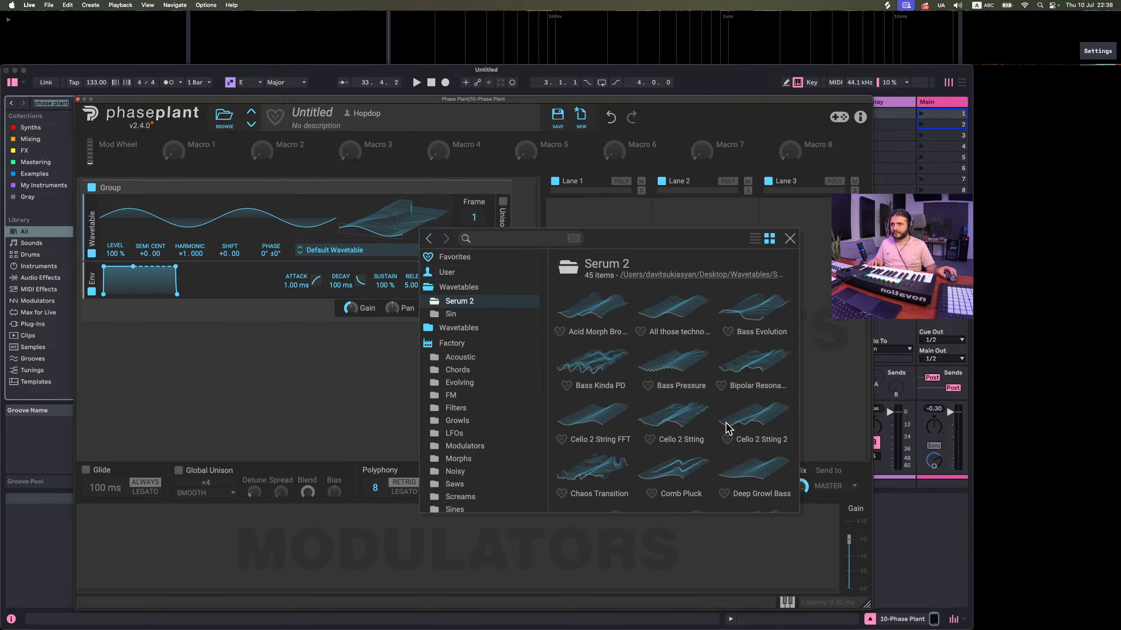
scroll(726, 427, "down", 10)
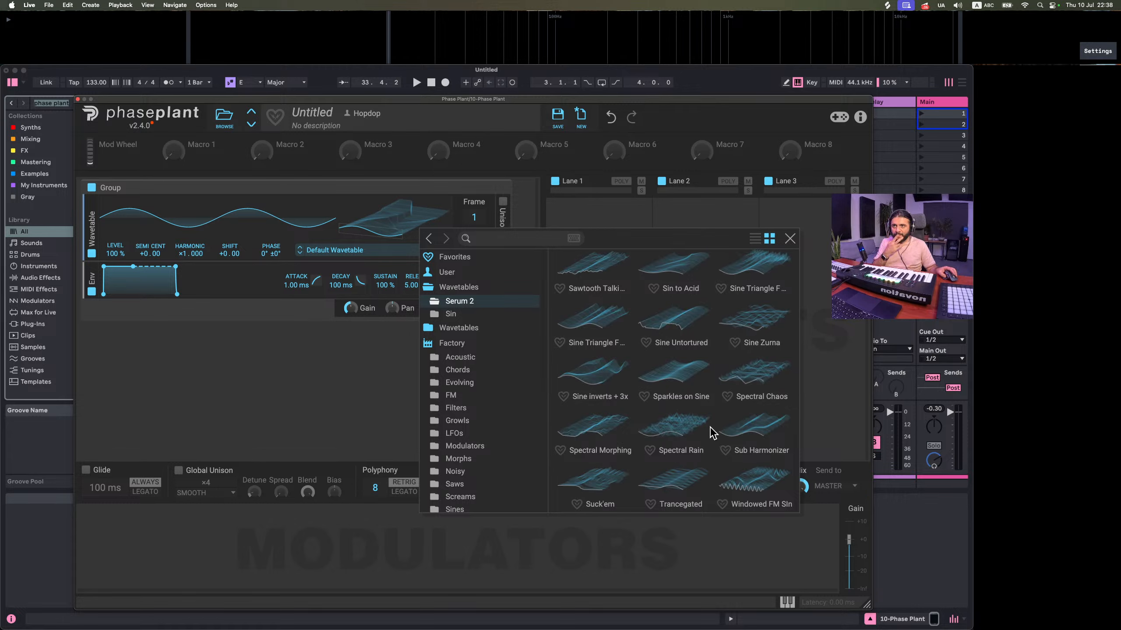
double_click(709, 426)
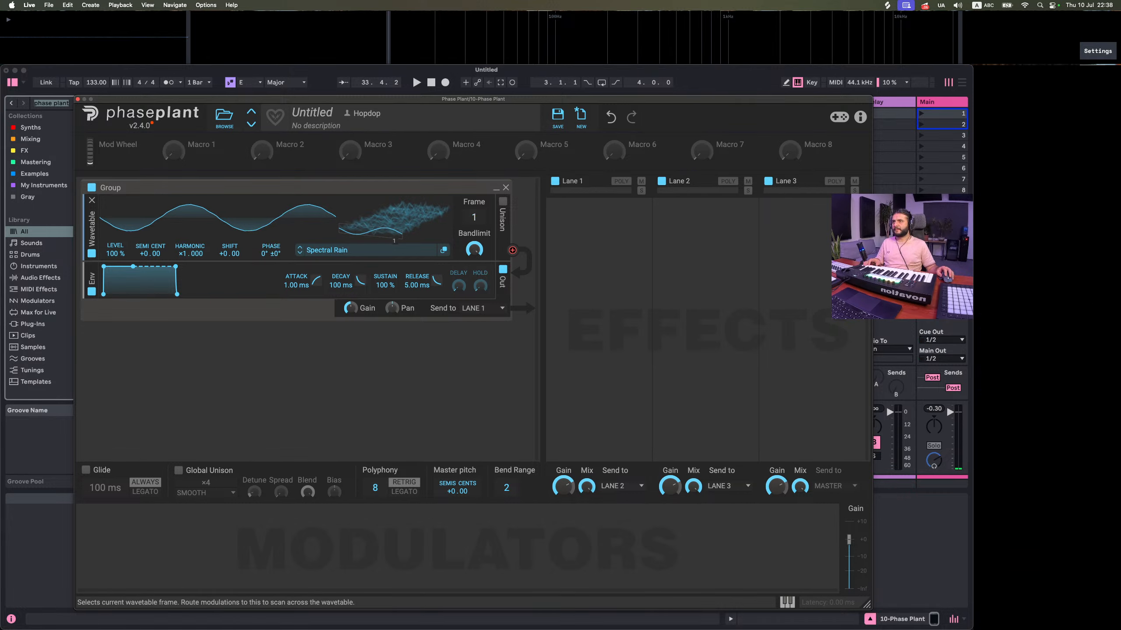
Set the Spectral Rain wavetable's frame to 89 and its level to 200%
left_click_drag(474, 217, 474, 178)
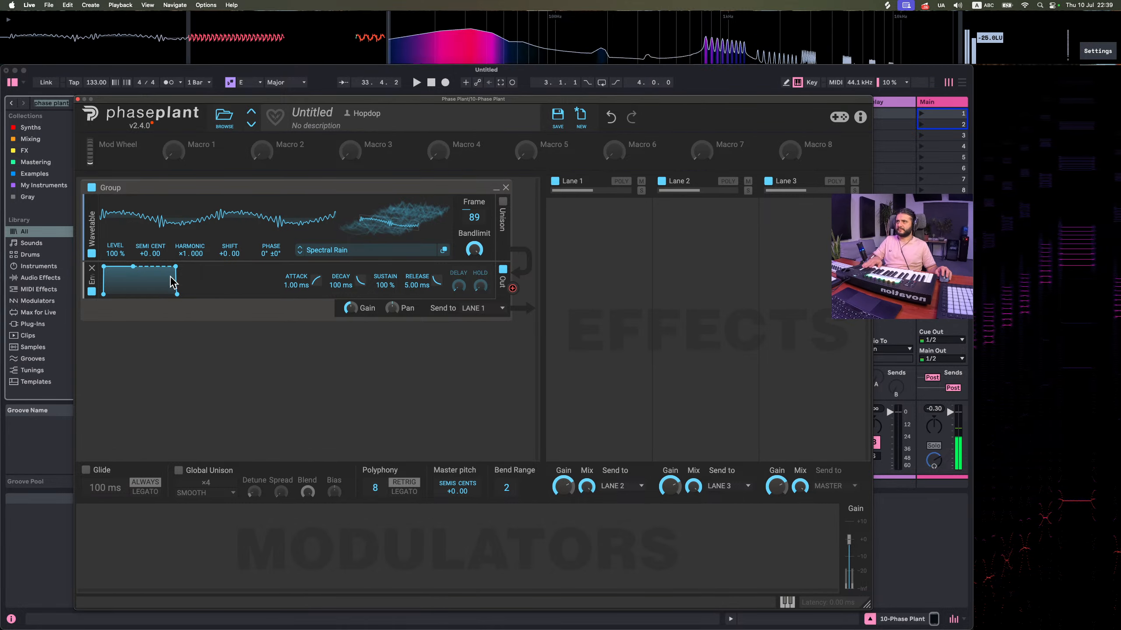
left_click_drag(115, 254, 116, 203)
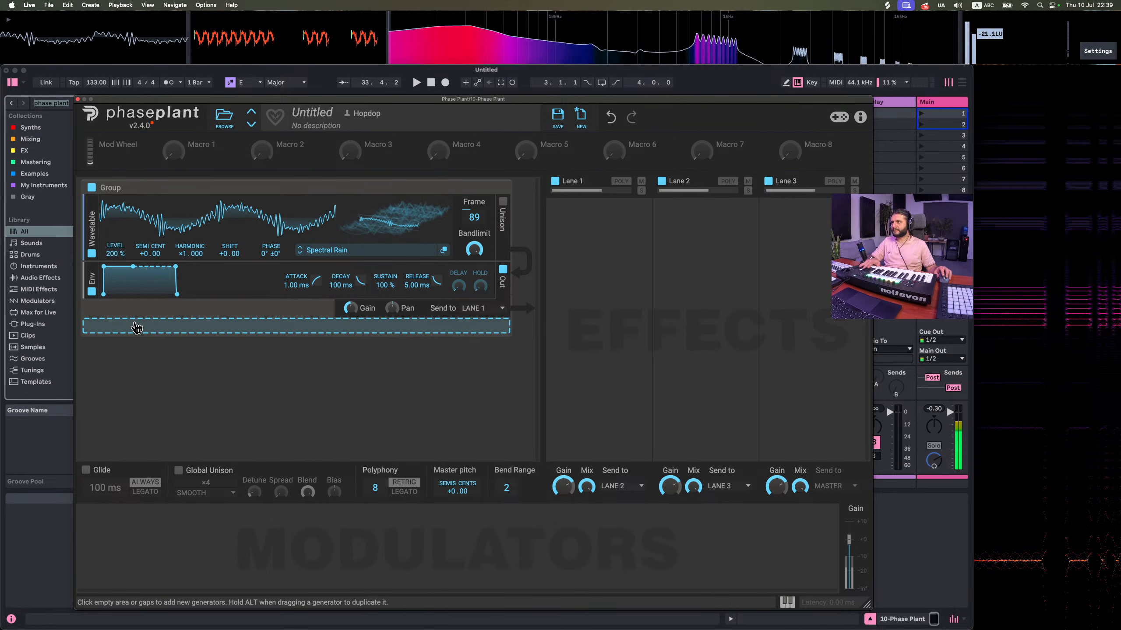
left_click(137, 327)
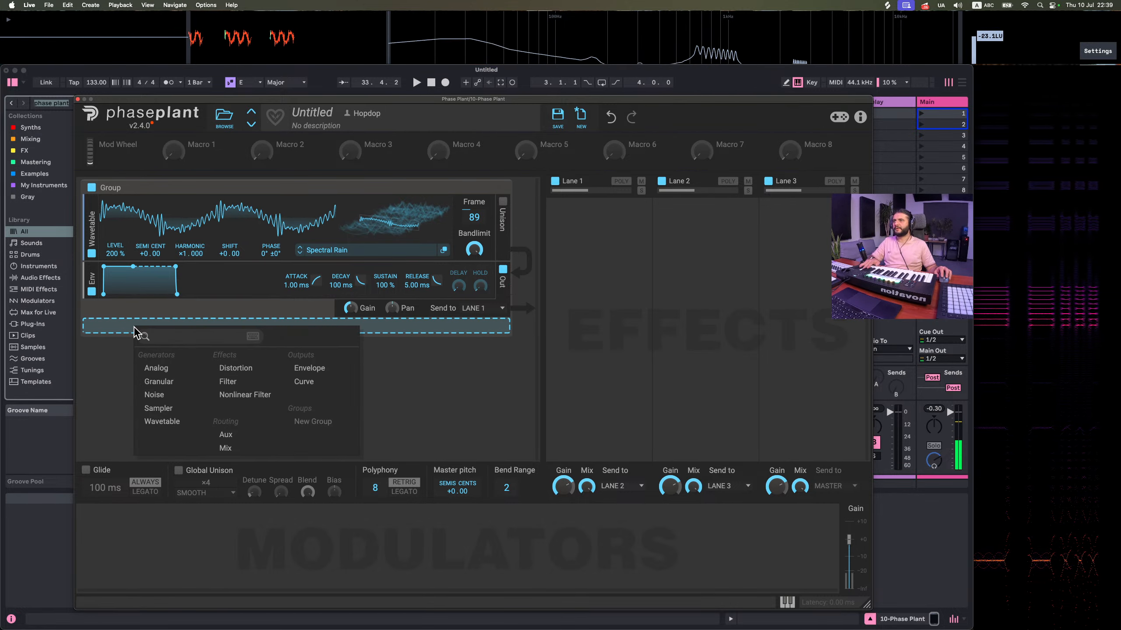
left_click(155, 368)
left_click(439, 374)
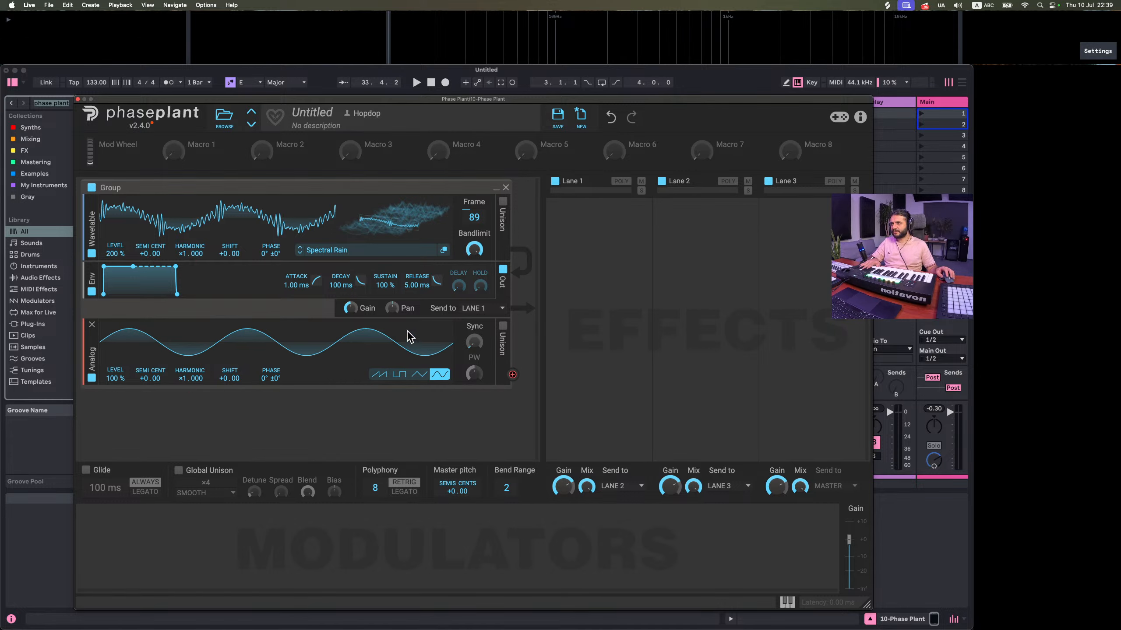
left_click(92, 324)
Replace the Analog generator with a duplicate of the Spectral Rain wavetable, set to frame 136 and 100% level
left_click(103, 328)
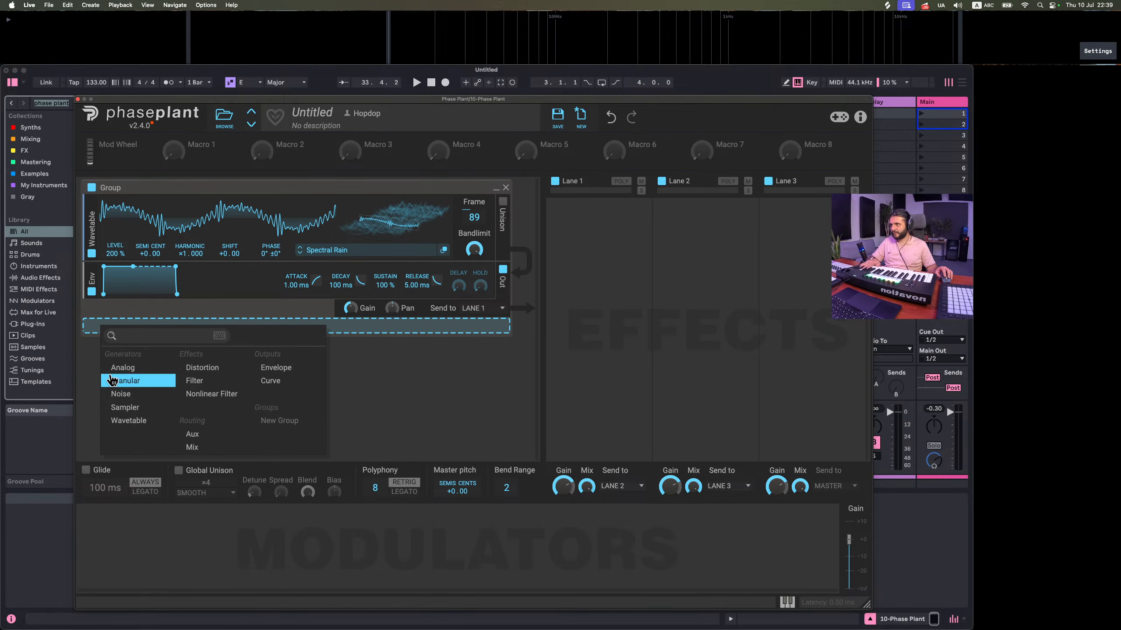
left_click(141, 424)
left_click(92, 325)
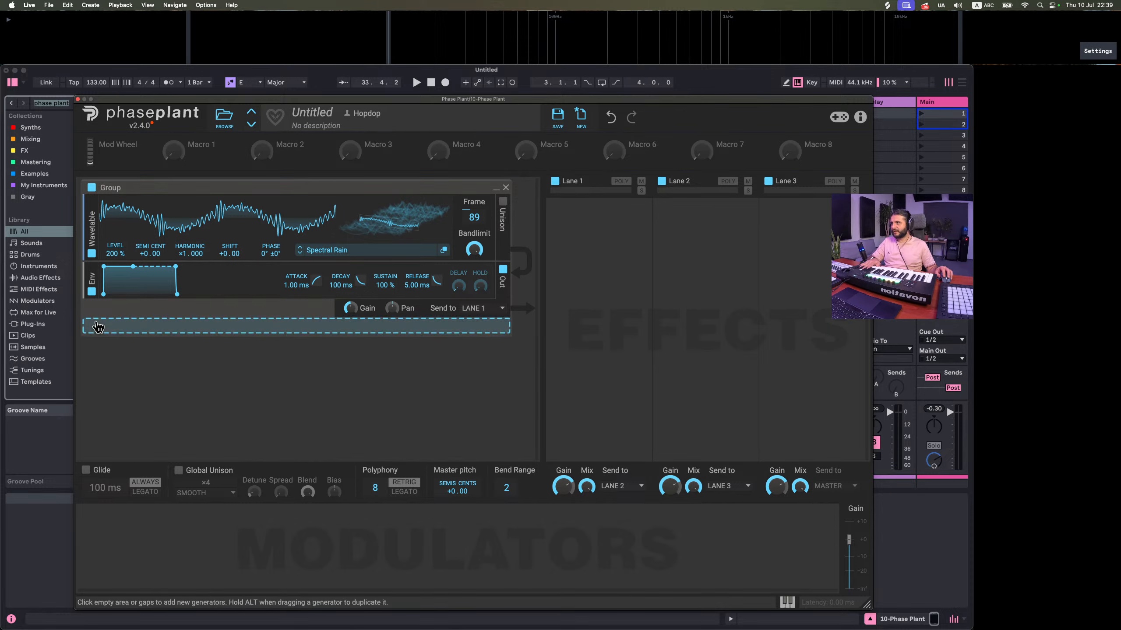
left_click_drag(92, 231, 94, 347)
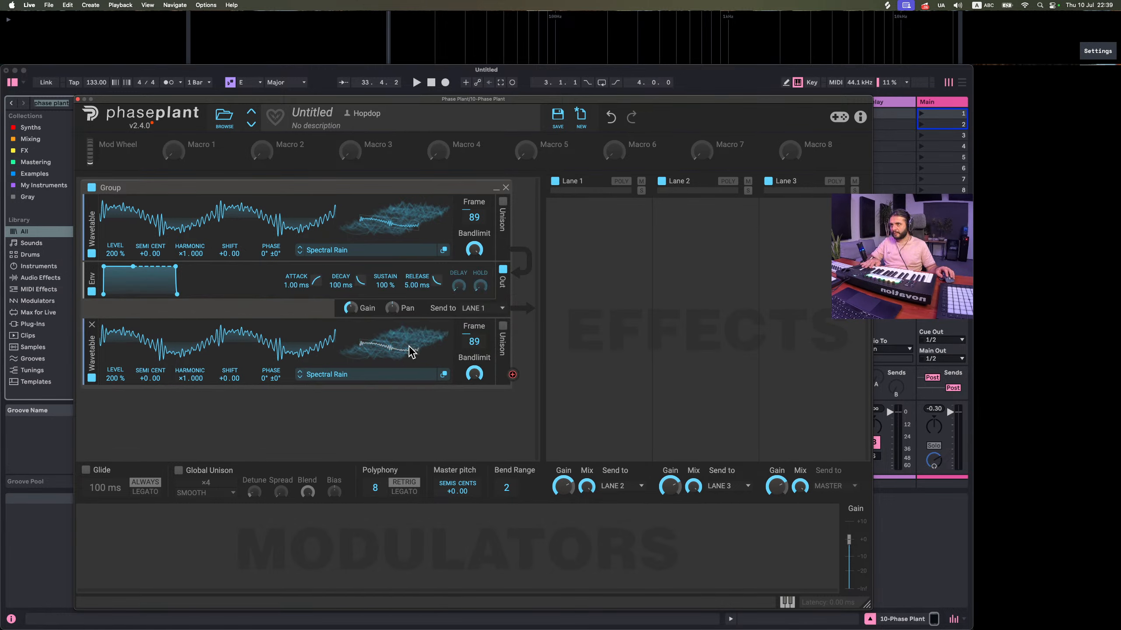
left_click_drag(410, 351, 411, 333)
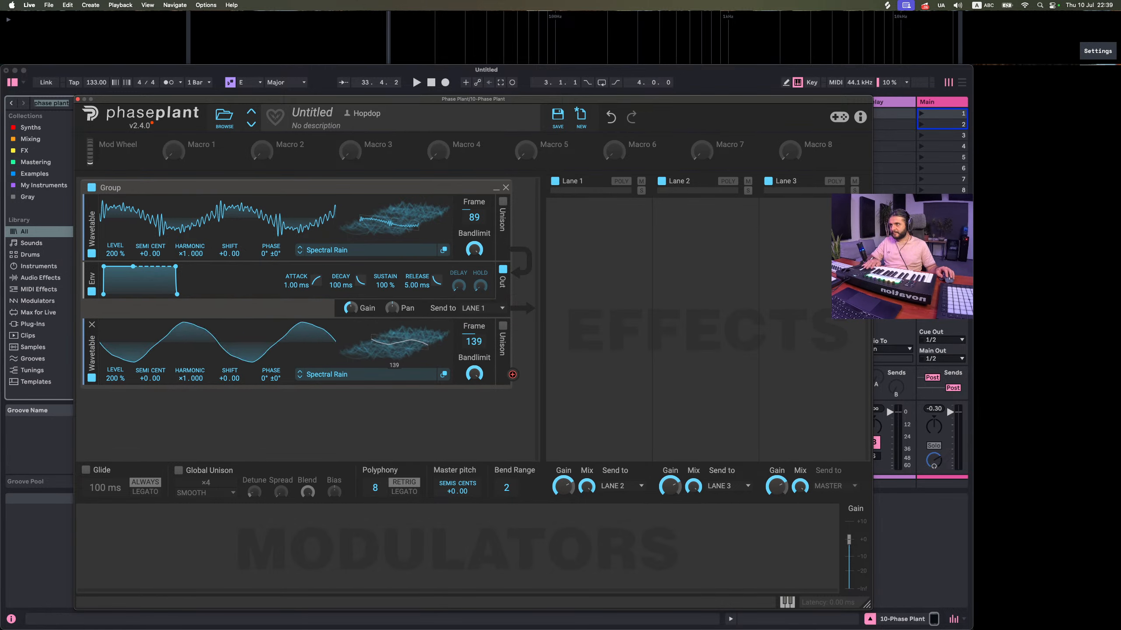
double_click(115, 378)
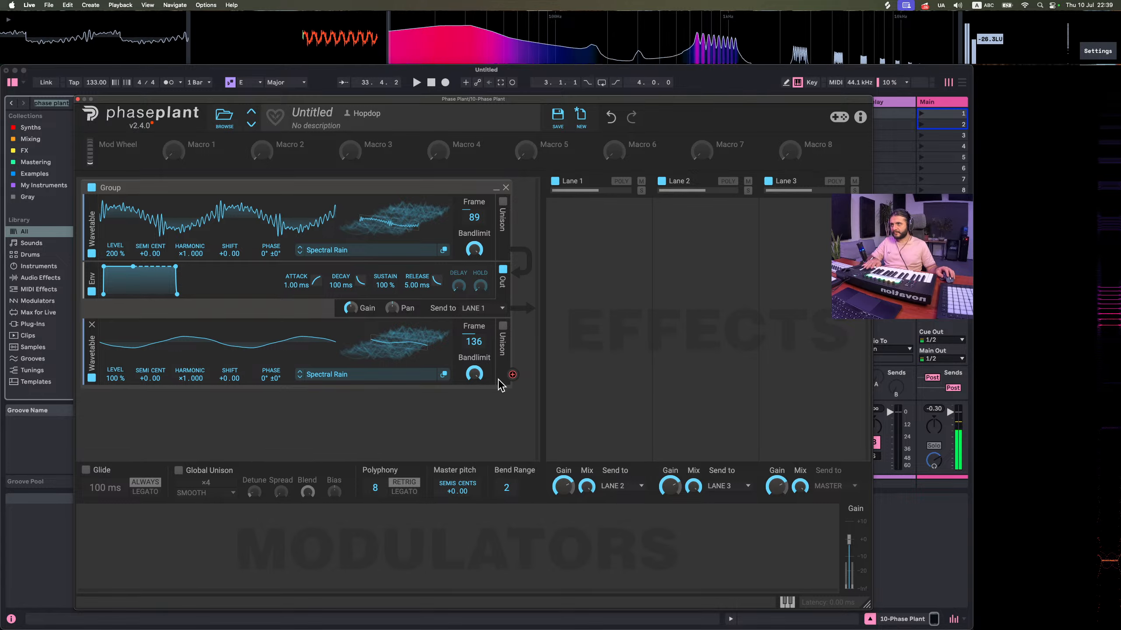
Route the lower wavetable's output to modulate the phase of the upper Spectral Rain wavetable
left_click(512, 375)
left_click(271, 262)
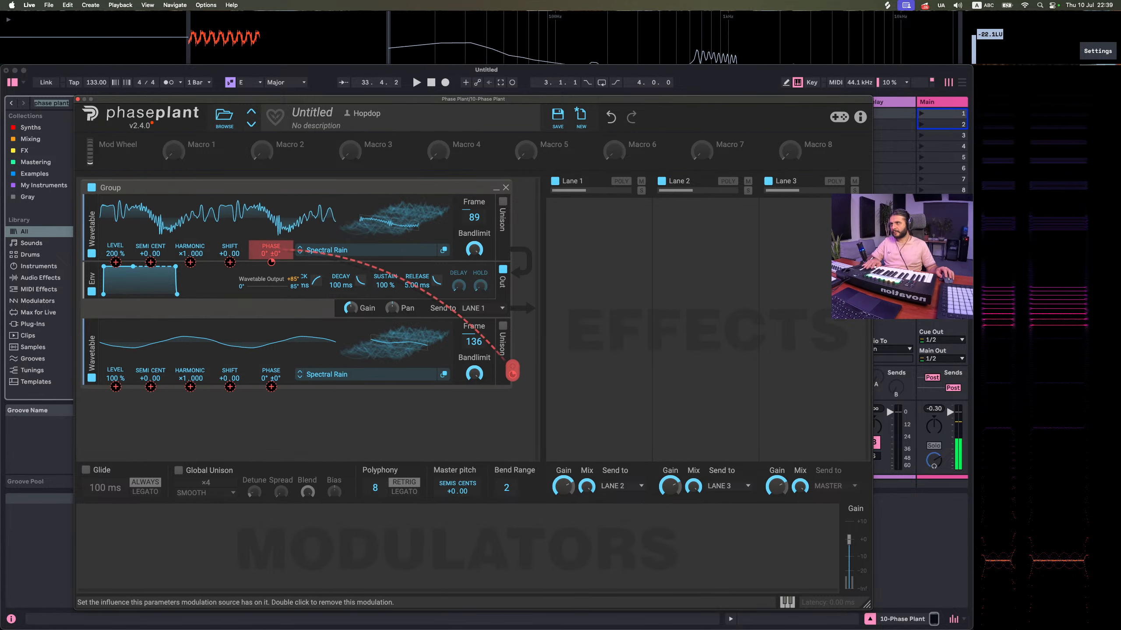
mouse_move(272, 262)
left_mouse_down()
mouse_move(272, 233)
mouse_move(274, 267)
left_mouse_up()
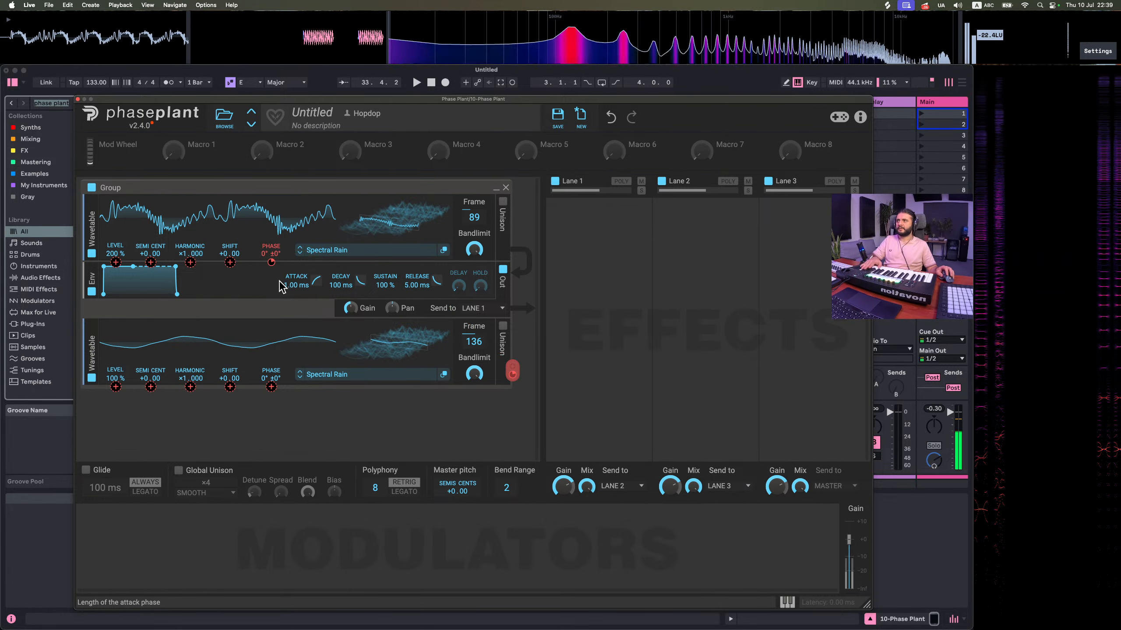
left_click(606, 251)
left_click(361, 399)
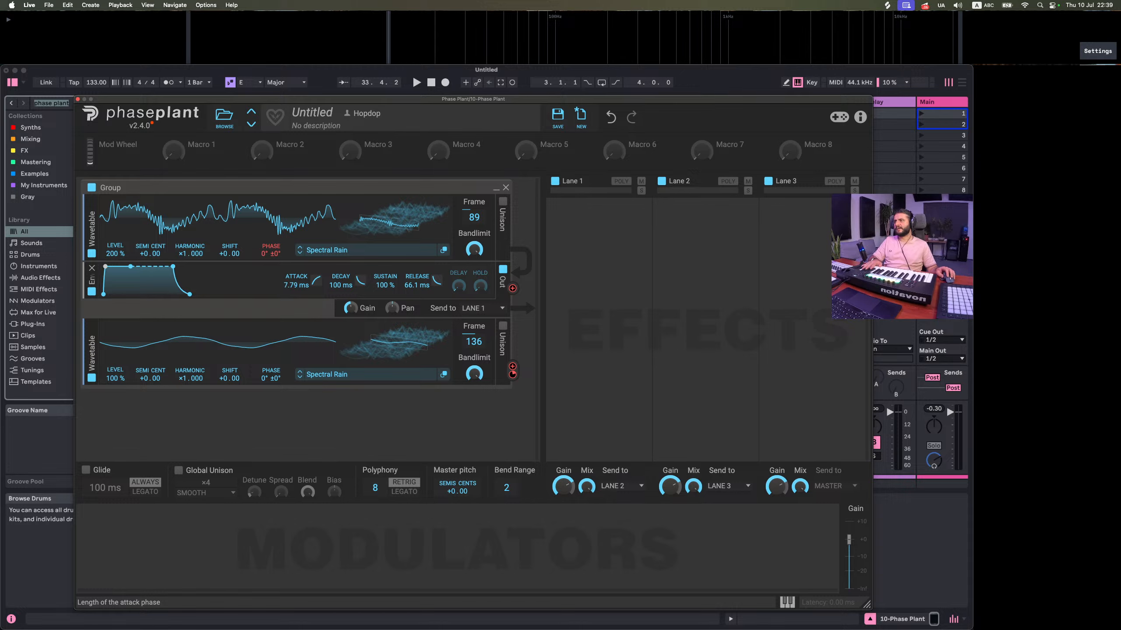
Set the output envelope's attack to 486 ms and its release to 1.26 s
left_click_drag(110, 266, 117, 266)
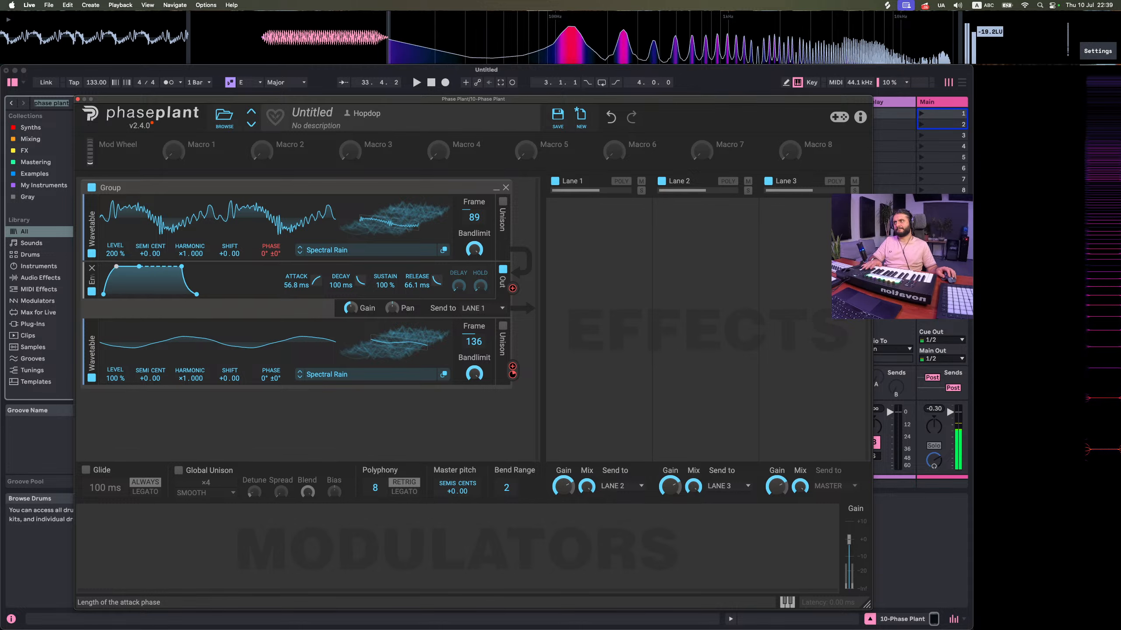
left_click_drag(200, 293, 244, 295)
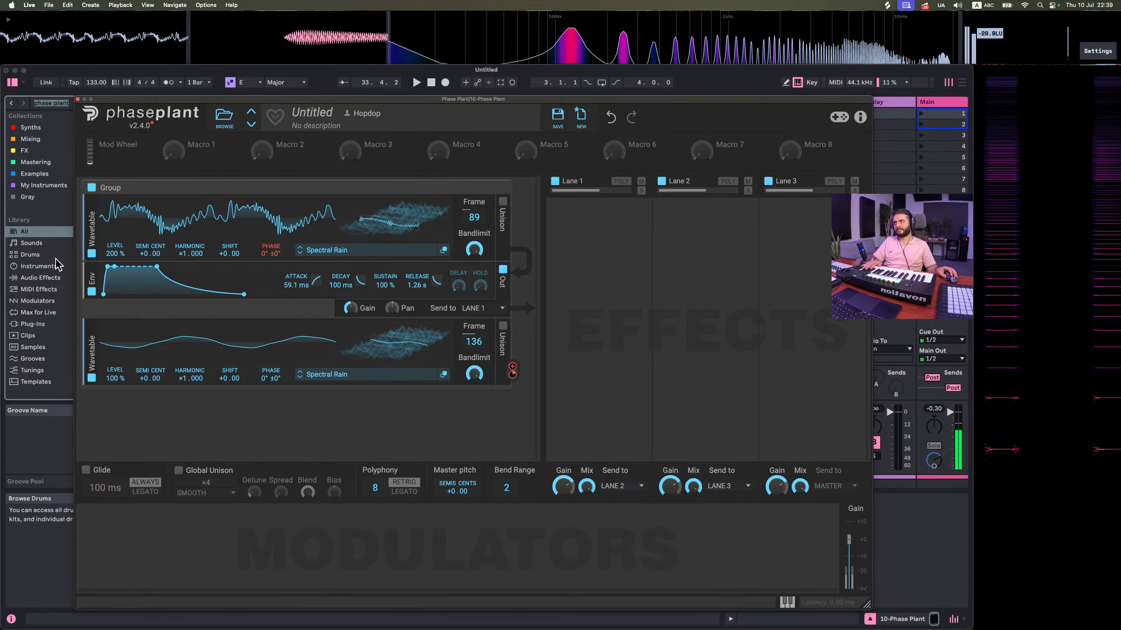
left_click_drag(107, 267, 136, 266)
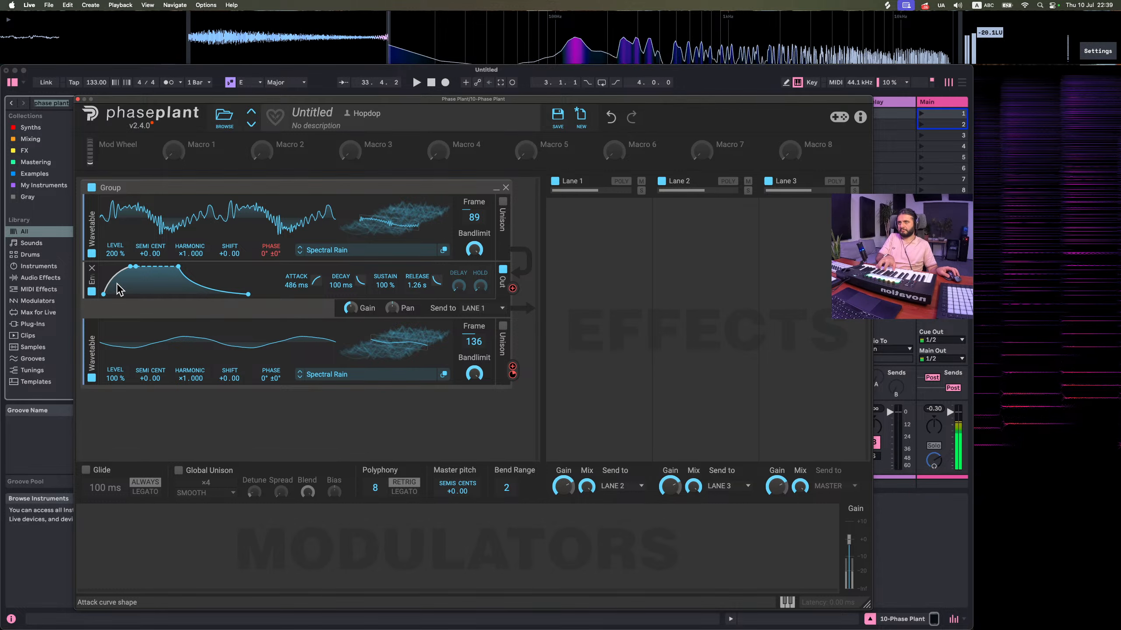
Add a Filter Table effect to Lane 1 and load wavetable 12 from the Filter Table folder under Wavetables
left_click(600, 239)
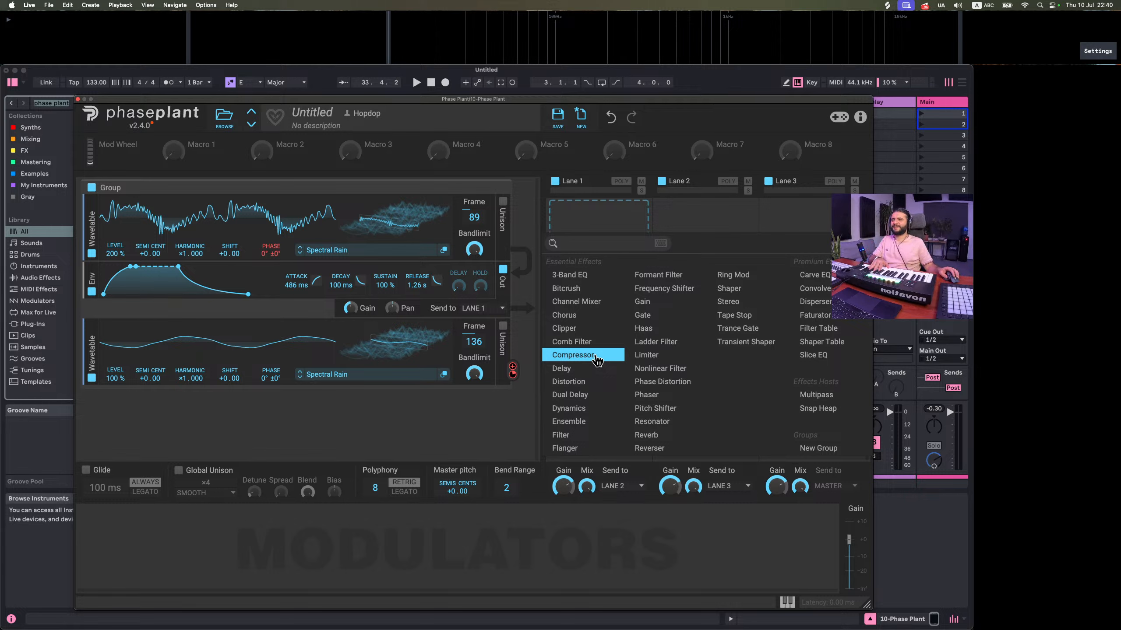
left_click(825, 329)
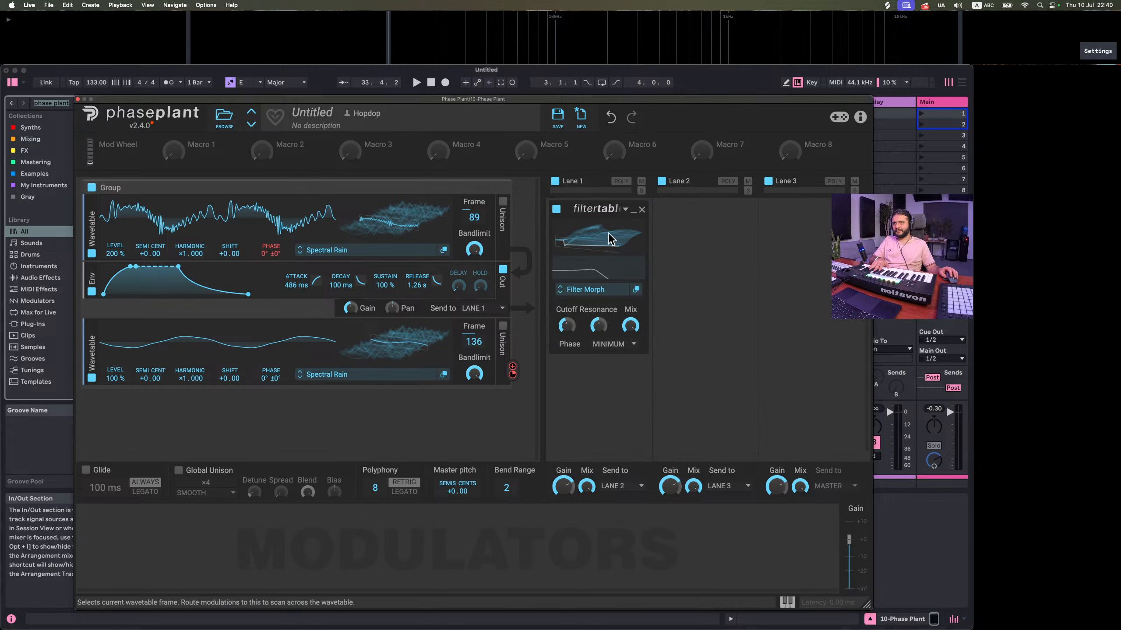
left_click(589, 292)
left_click(654, 330)
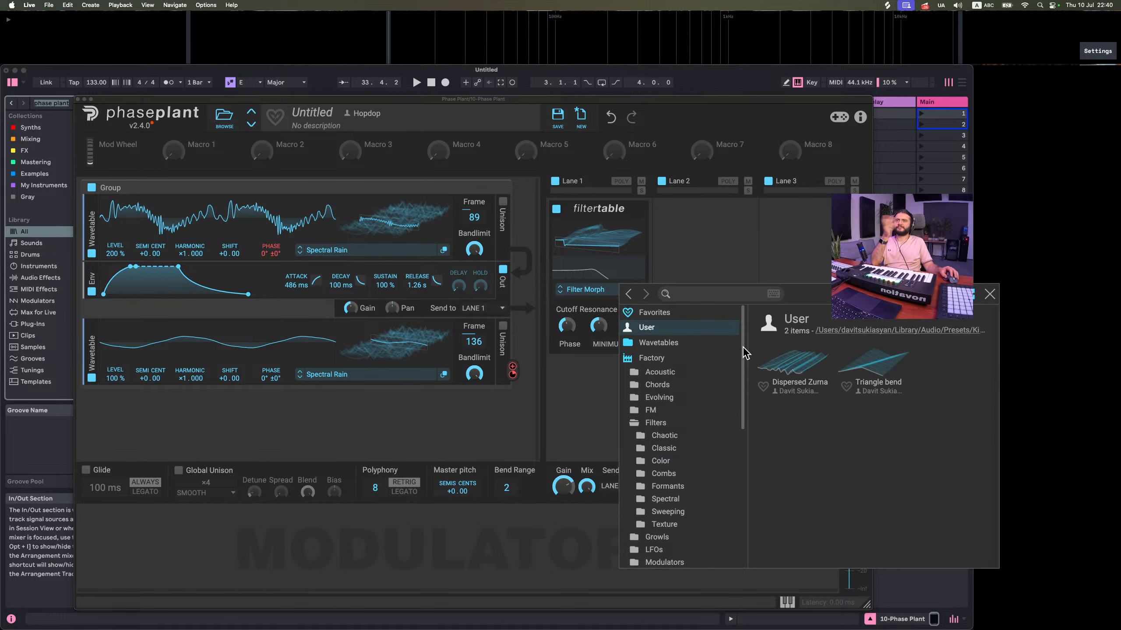
left_click(648, 346)
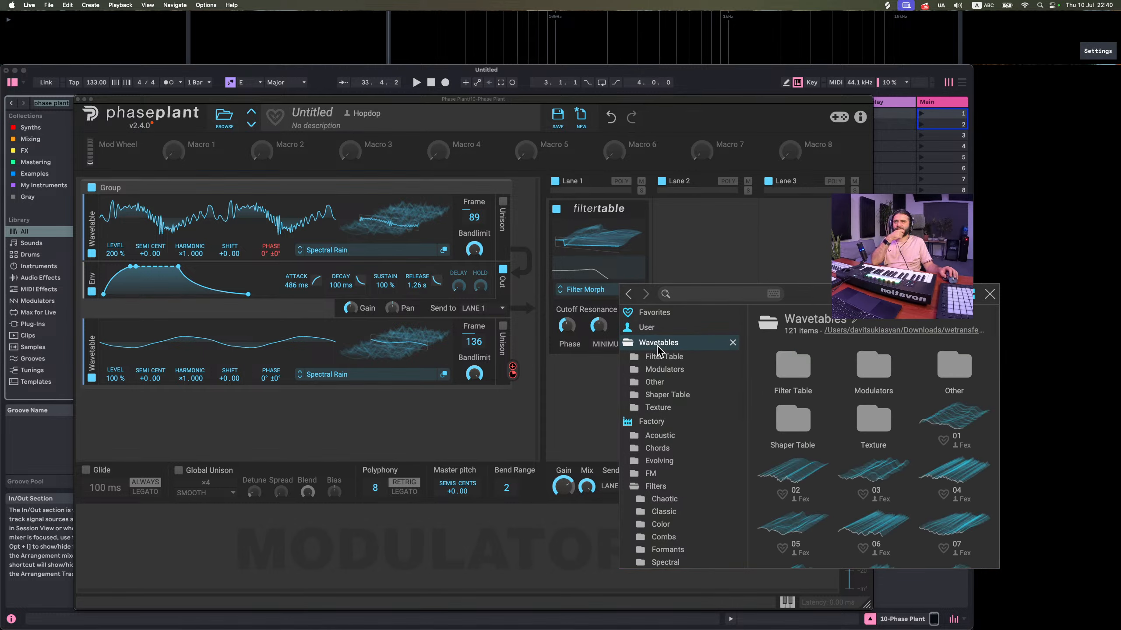
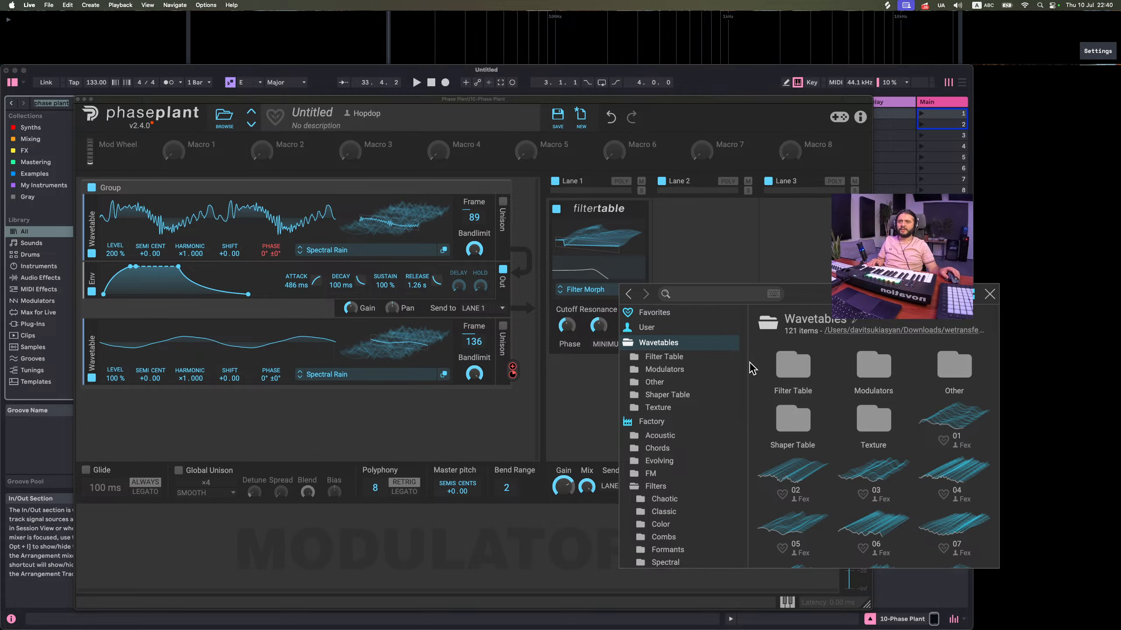
double_click(810, 372)
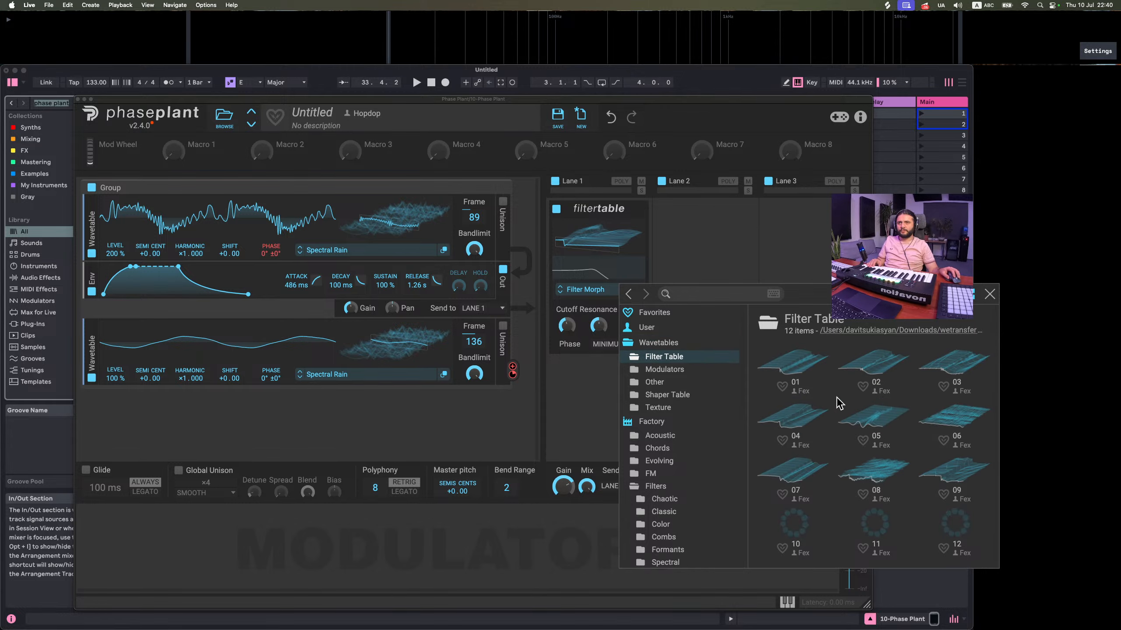
left_click(953, 531)
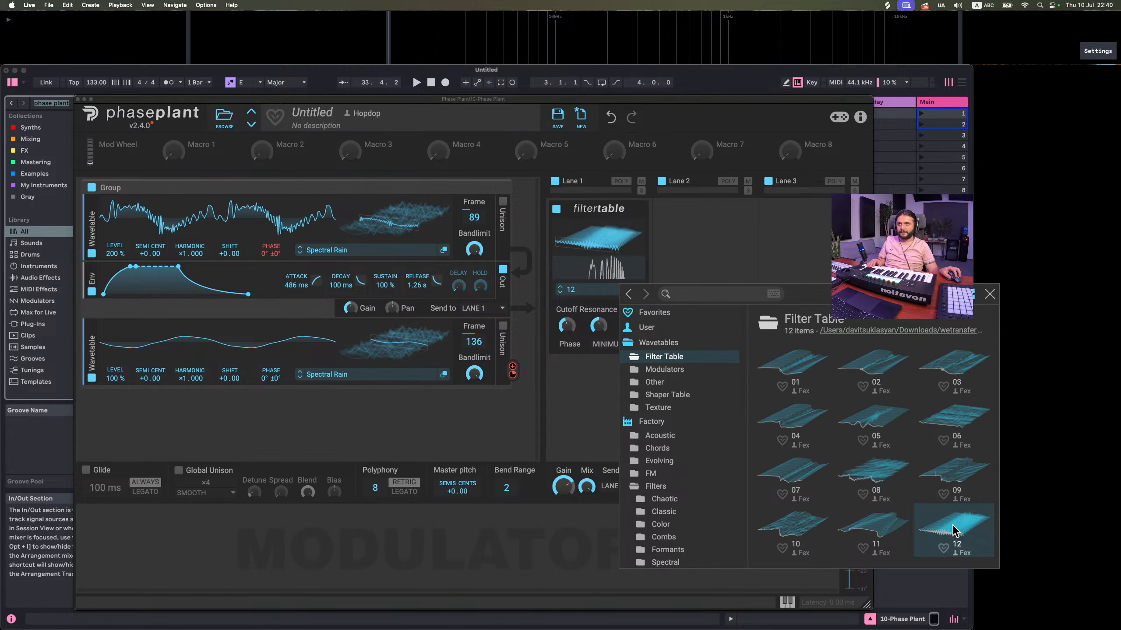
left_click(555, 258)
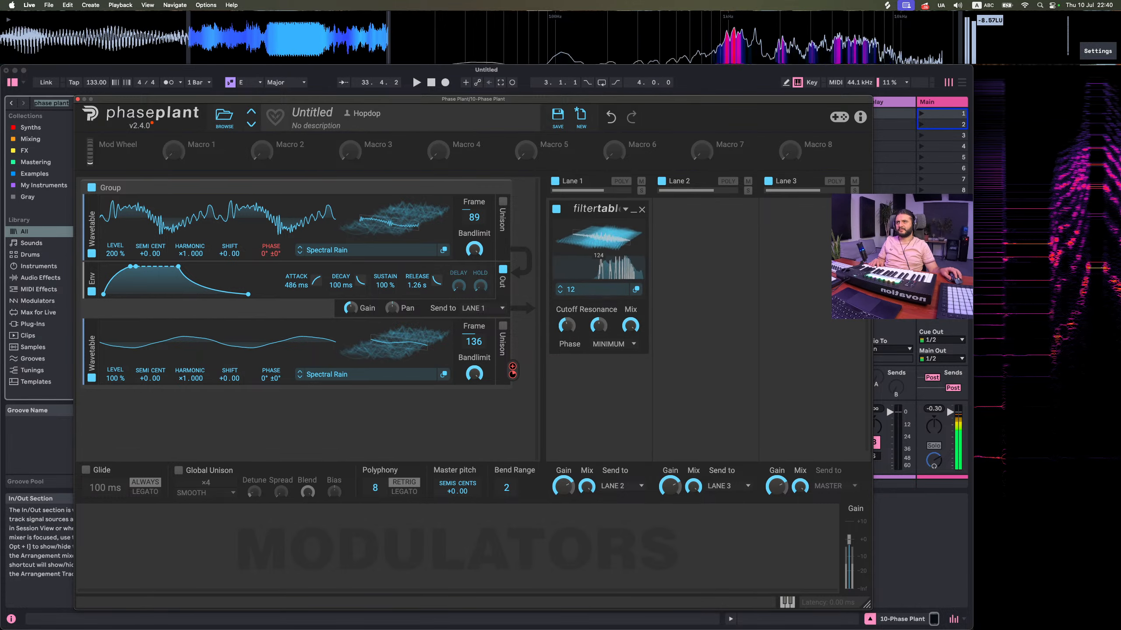
Switch the Filter Table effect to wavetable 03, adjust its frame and reset the resonance to its default
left_click(560, 292)
left_click(560, 292)
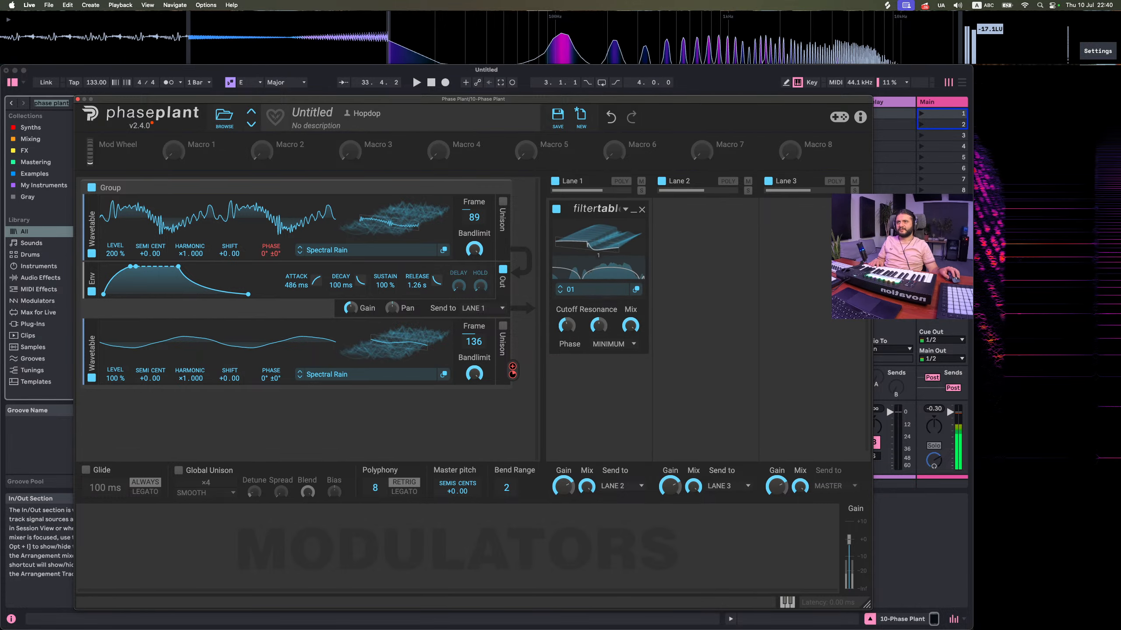
left_click_drag(593, 247, 593, 201)
left_click_drag(567, 326, 567, 332)
left_click(560, 292)
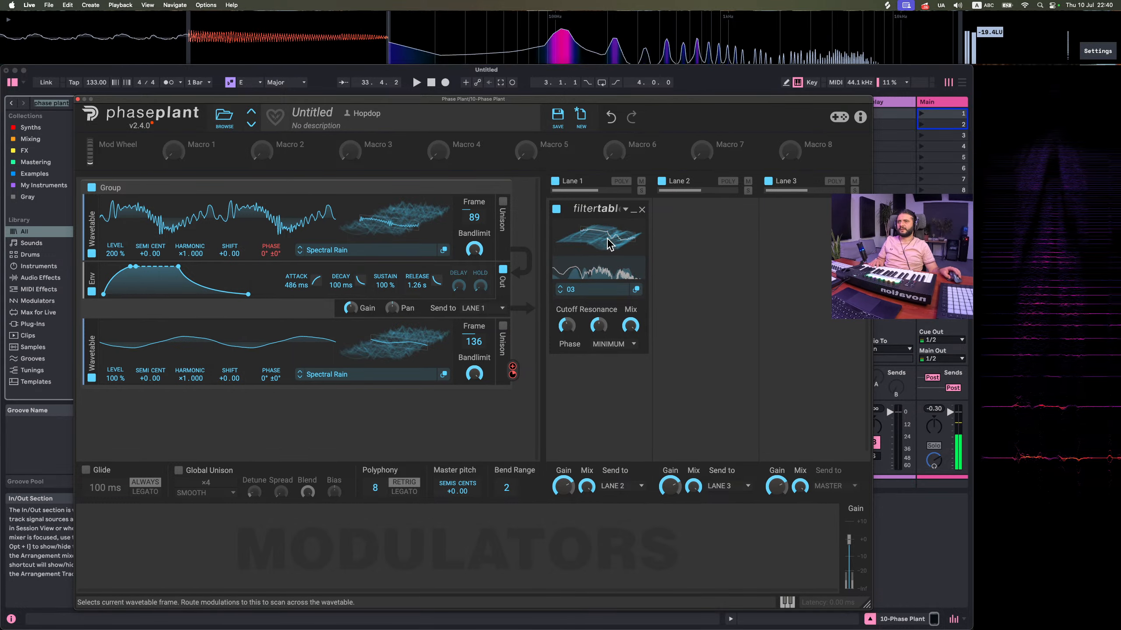
left_click_drag(607, 238, 606, 266)
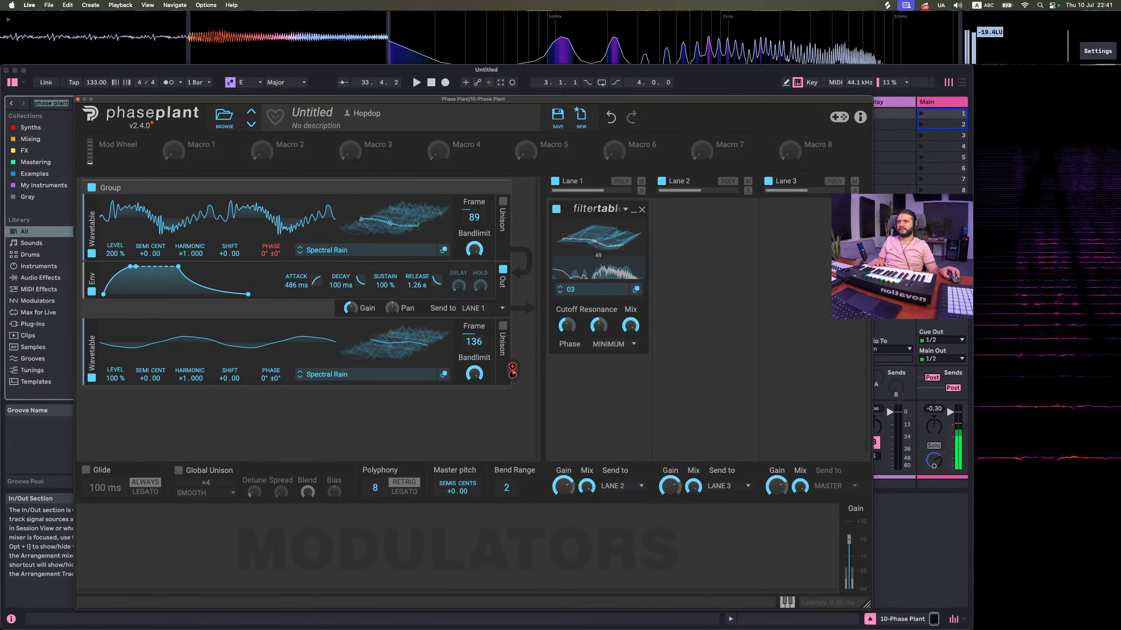
left_click_drag(599, 325, 584, 242)
double_click(599, 326)
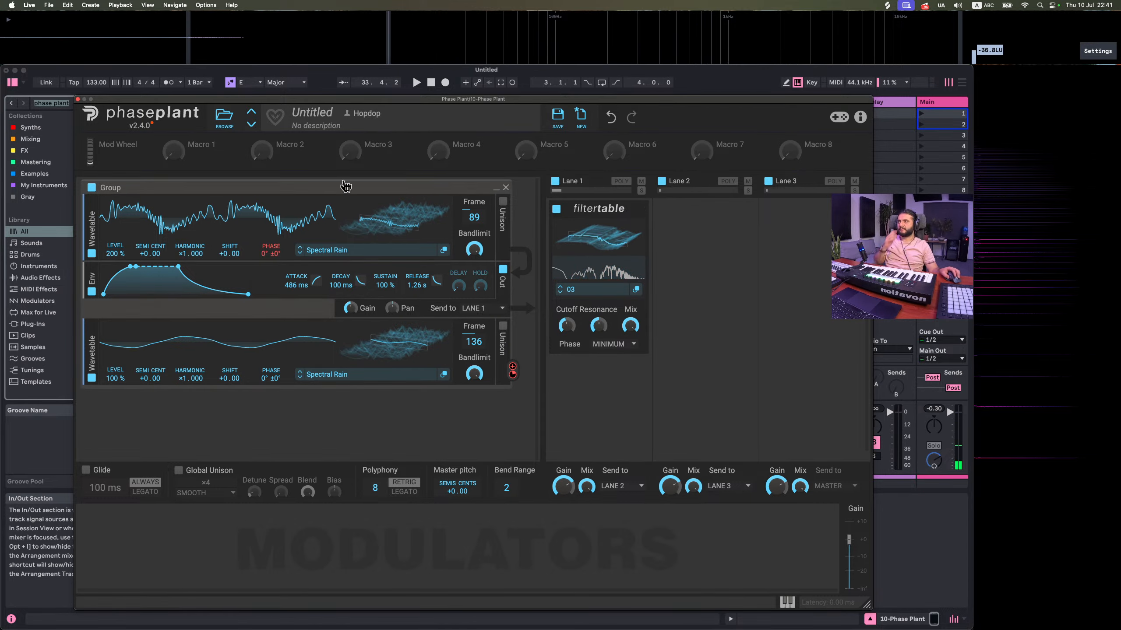
Close the Phase Plant window and examine the notes in the Meld, saw lead and techno bleeps clips
left_click(78, 99)
left_click(615, 114)
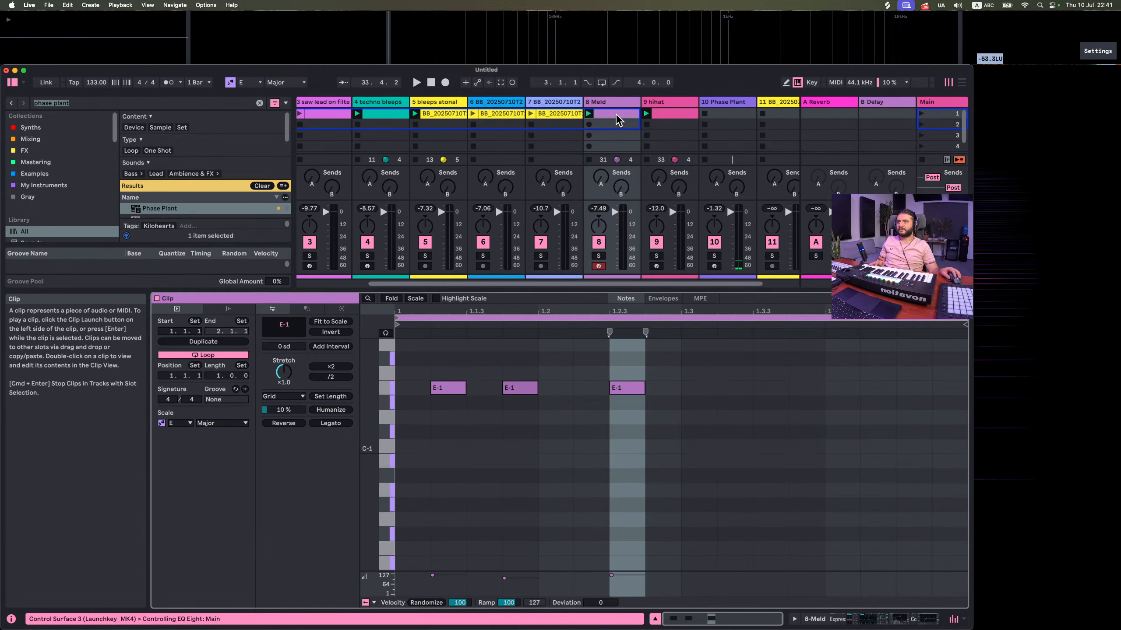
left_click(379, 109)
left_click(310, 112)
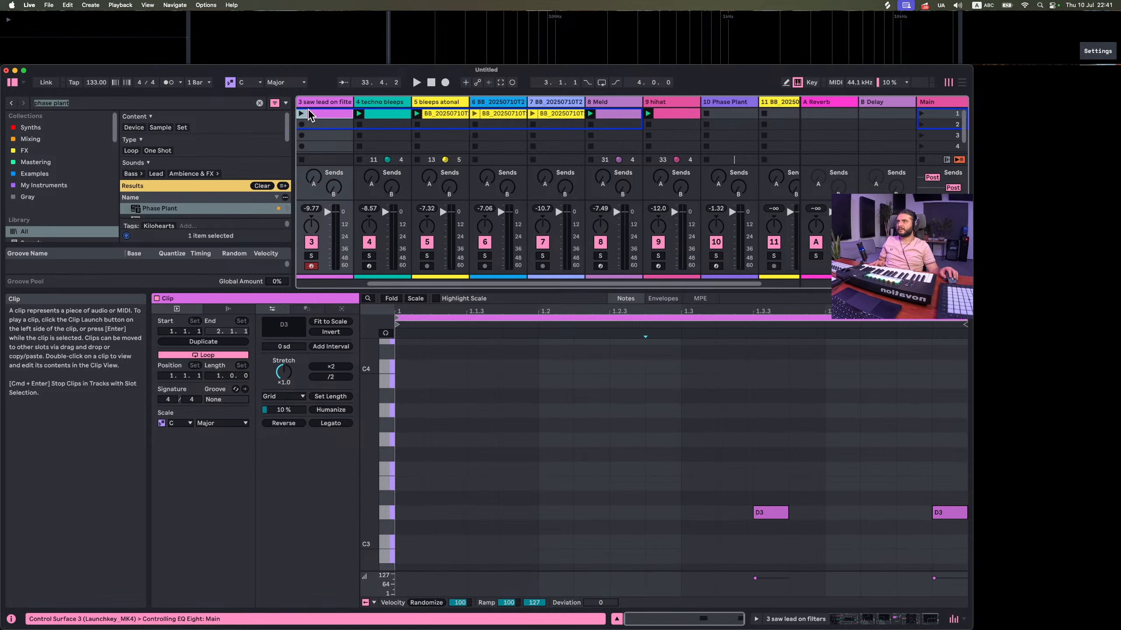
scroll(335, 150, "left", 5)
left_click(380, 119)
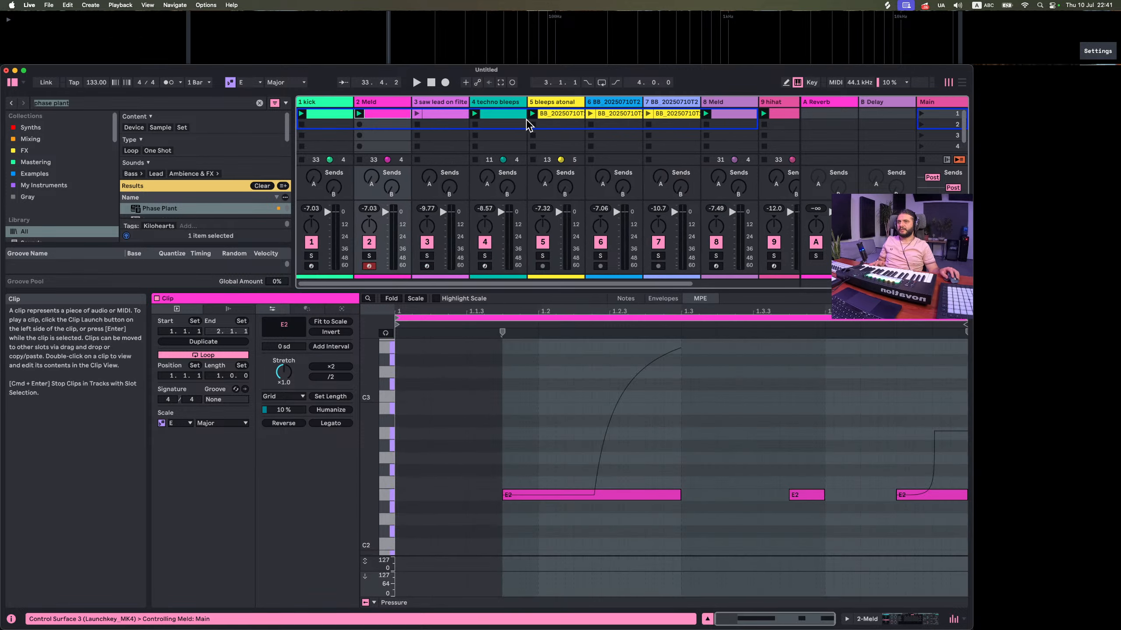
left_click(490, 125)
left_click(502, 116)
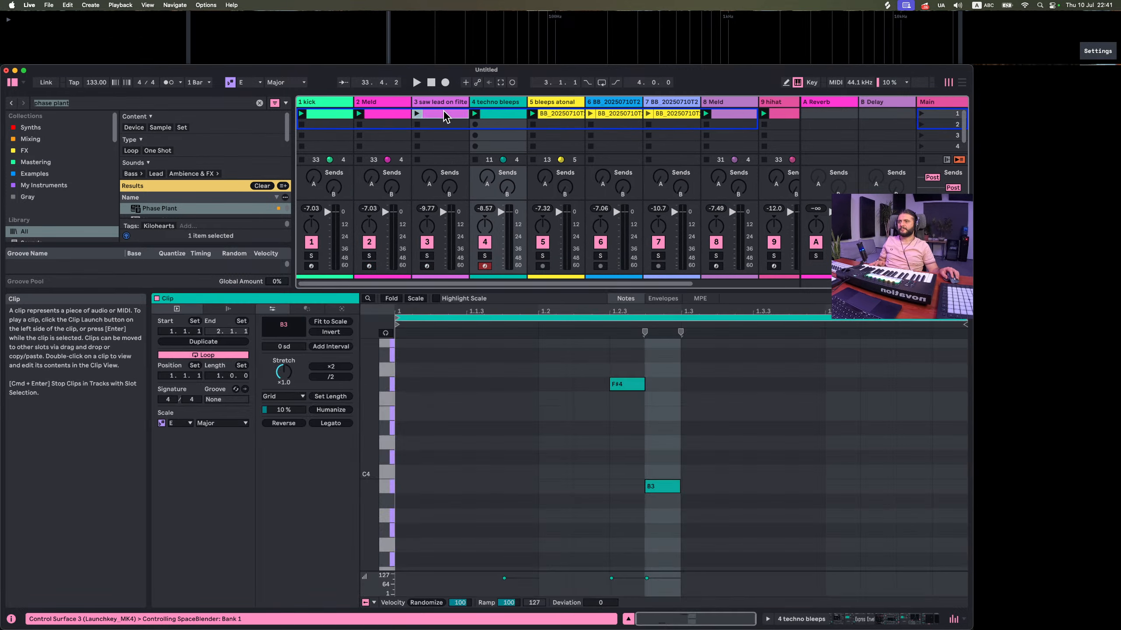
left_click(441, 114)
Copy the techno bleeps clip into the first clip slot of the Phase Plant track
left_click(512, 118)
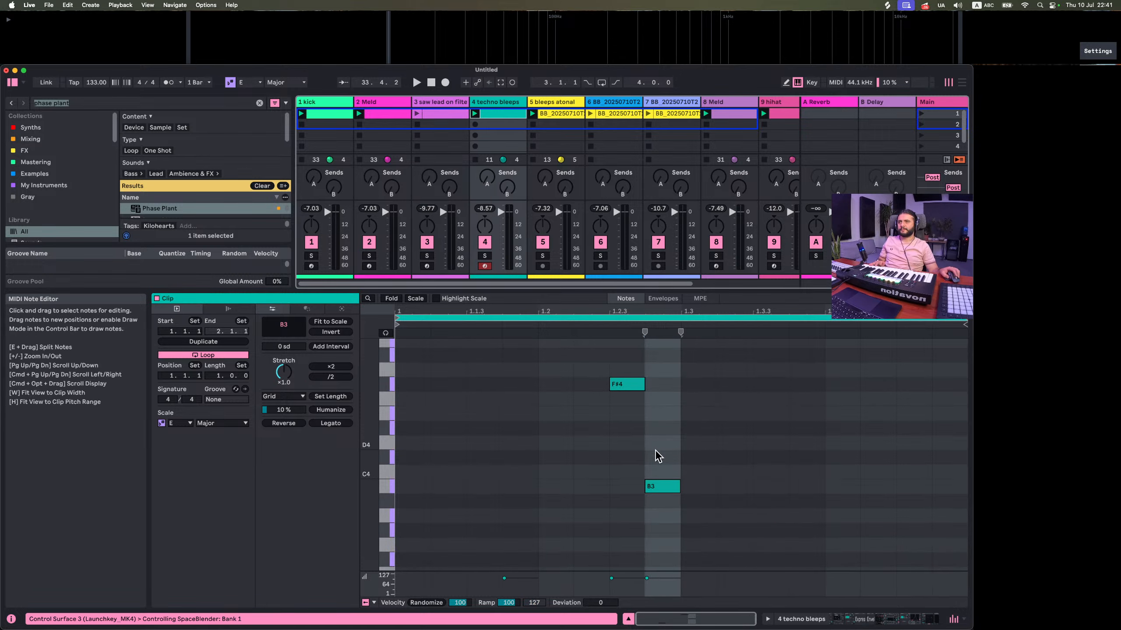
scroll(656, 455, "down", 2)
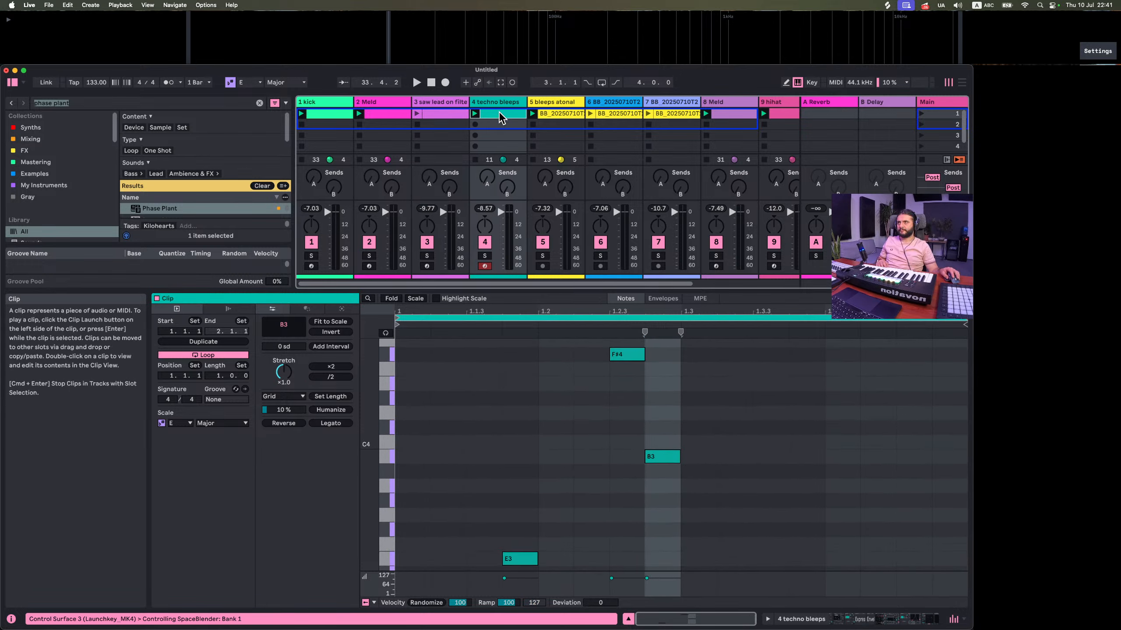
scroll(662, 163, "right", 4)
left_click(688, 111)
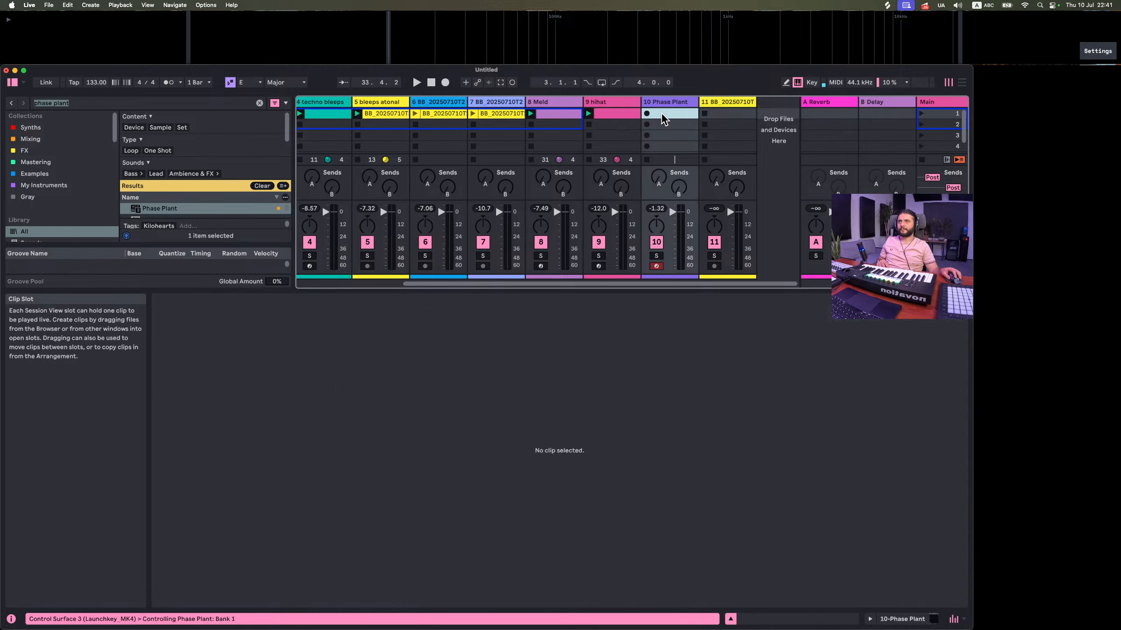
key("super+v")
Fold the copied clip's piano roll and replace its short notes with an E3, B3 and F#4 chord held for the full bar
left_click(622, 356)
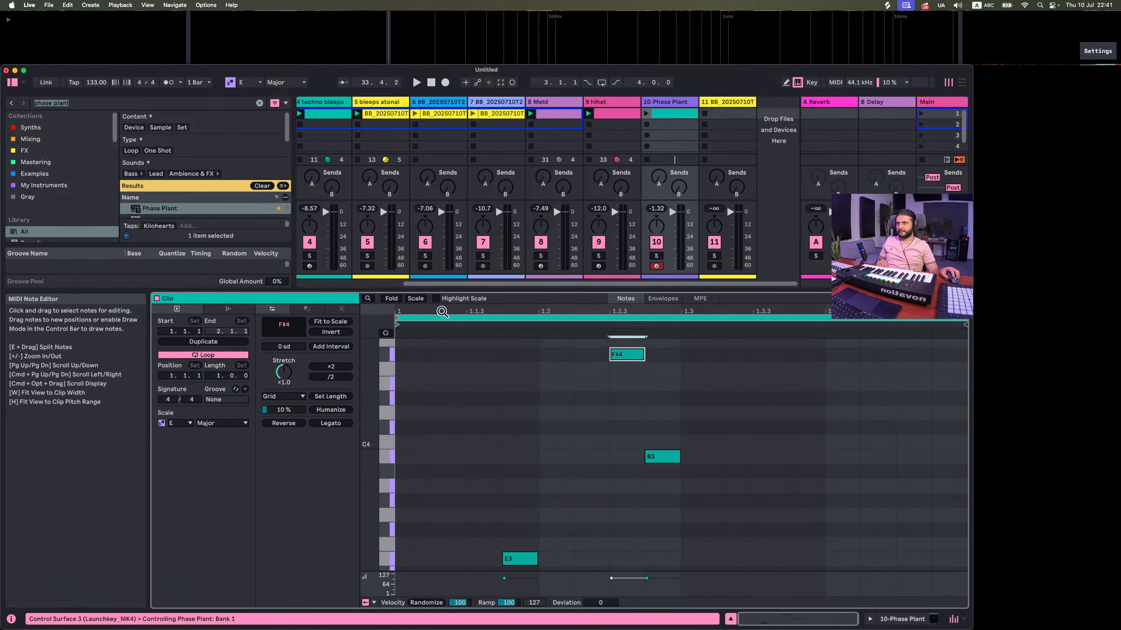
left_click(390, 298)
double_click(405, 346)
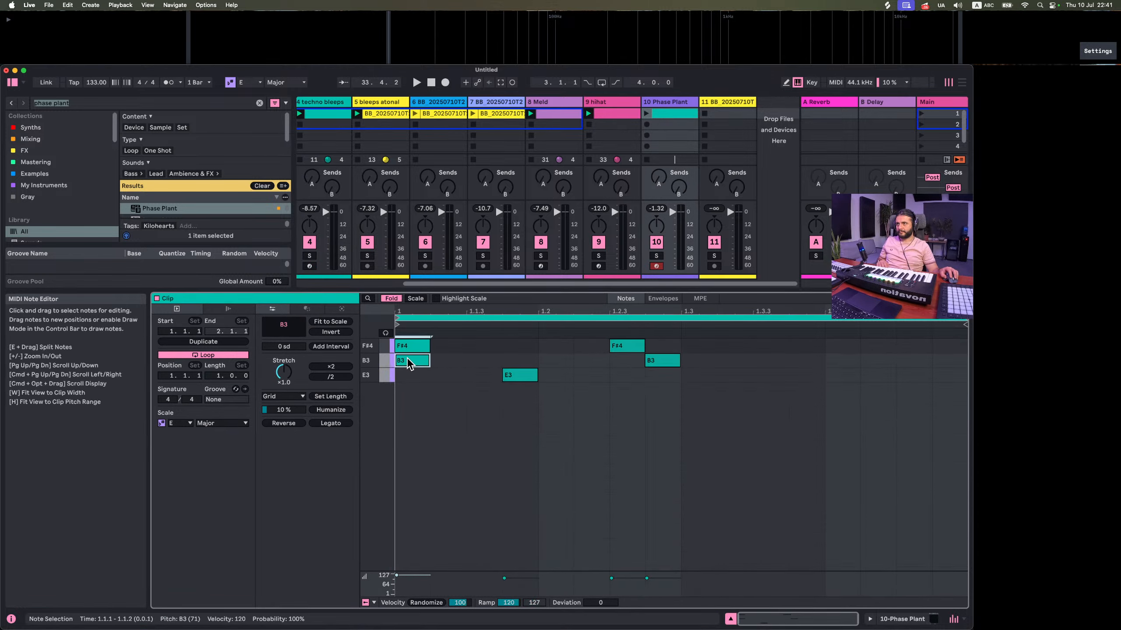
double_click(408, 377)
left_click_drag(409, 395, 967, 348)
Play the chord clip with the Phase Plant track soloed and reopen the Phase Plant window
left_click(646, 114)
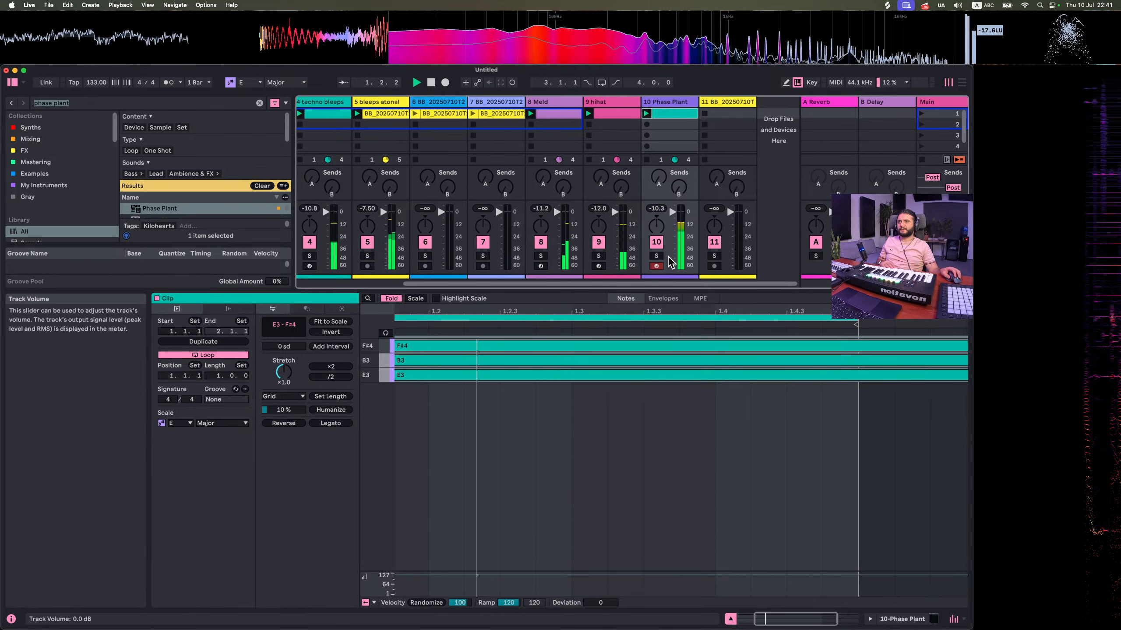
left_click(657, 256)
key("space")
double_click(671, 102)
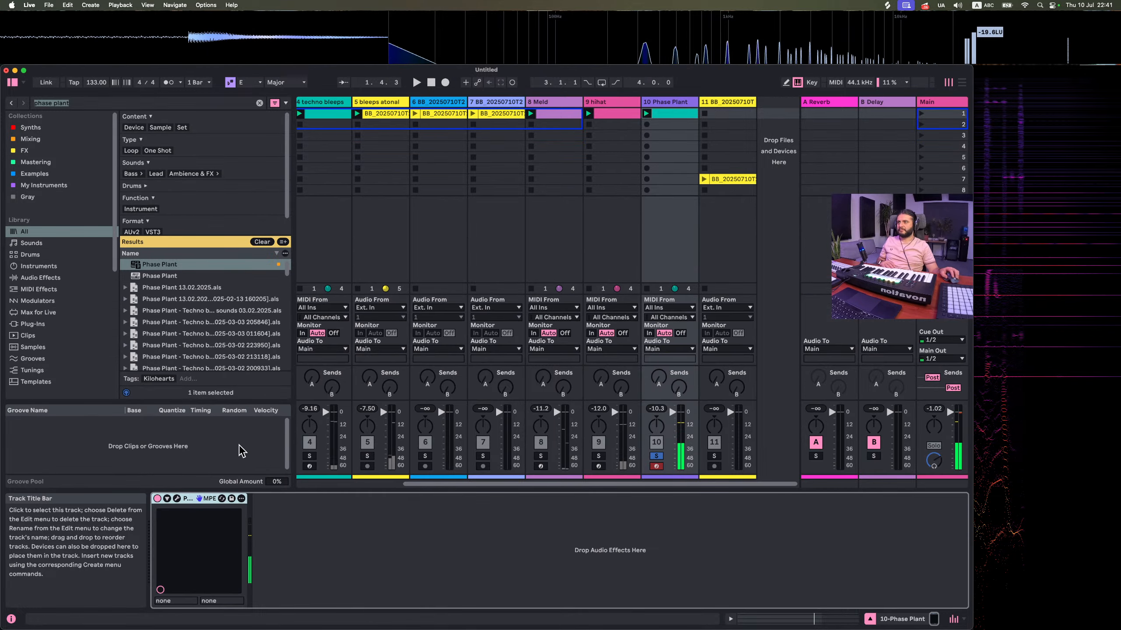
key("space")
left_click(177, 499)
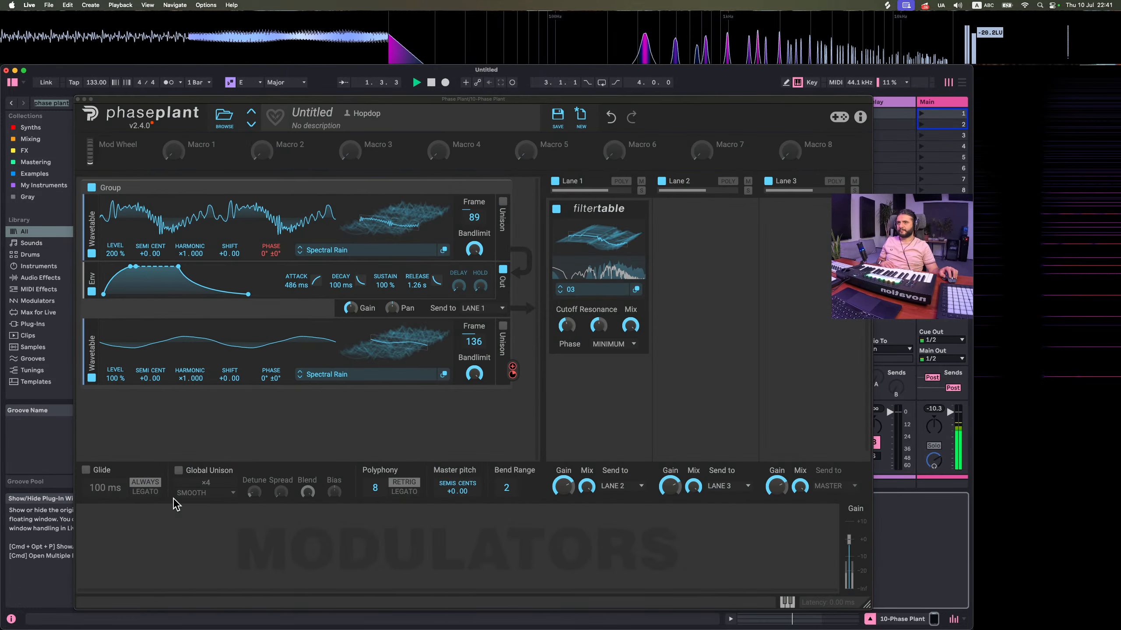
Make Lane 1 polyphonic and route a new Note modulator to the Filter Table's cutoff
key("space")
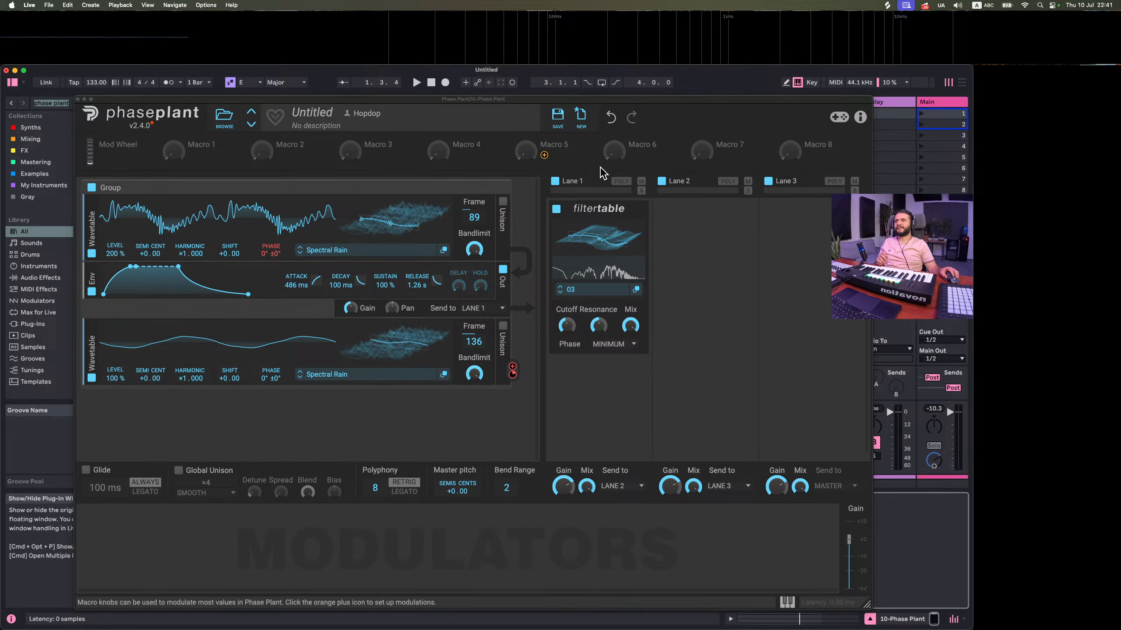
left_click(622, 180)
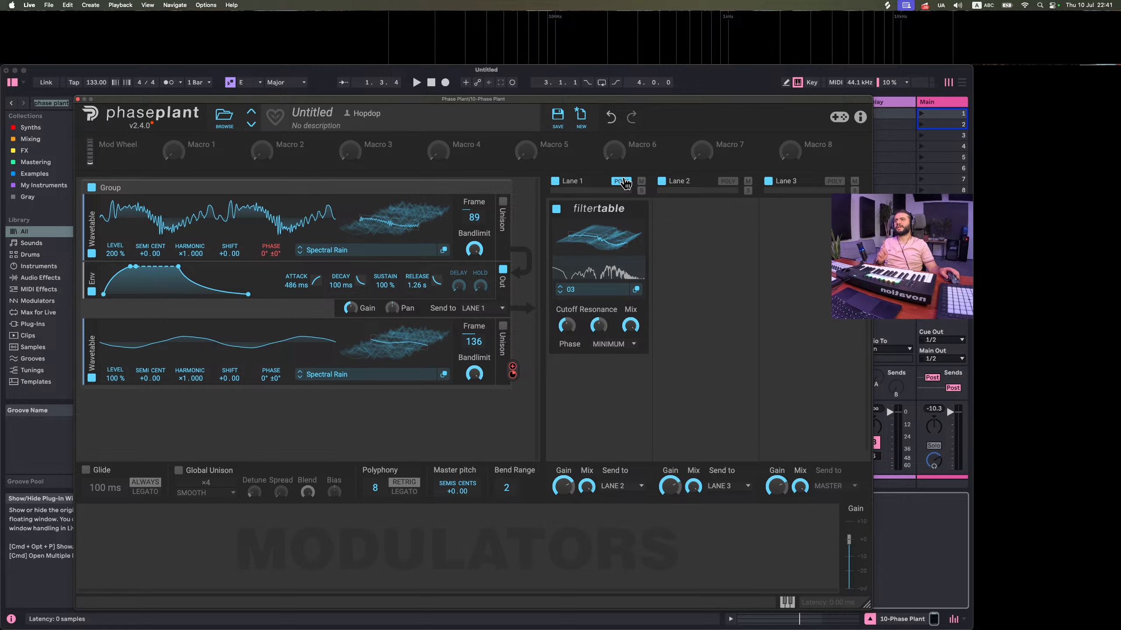
left_click(146, 572)
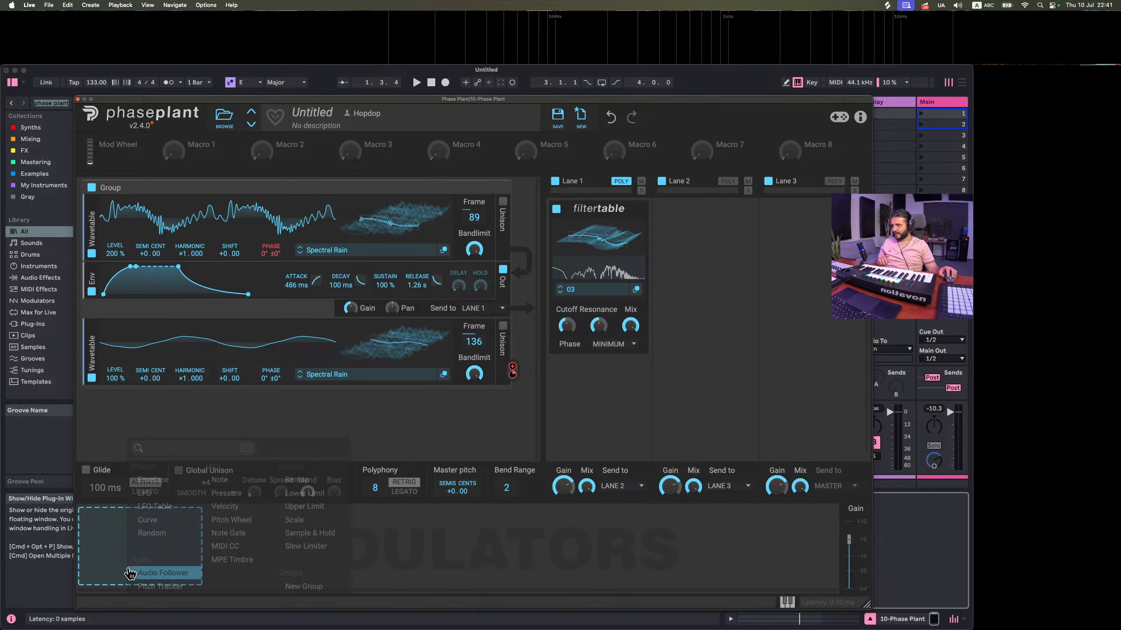
left_click(214, 481)
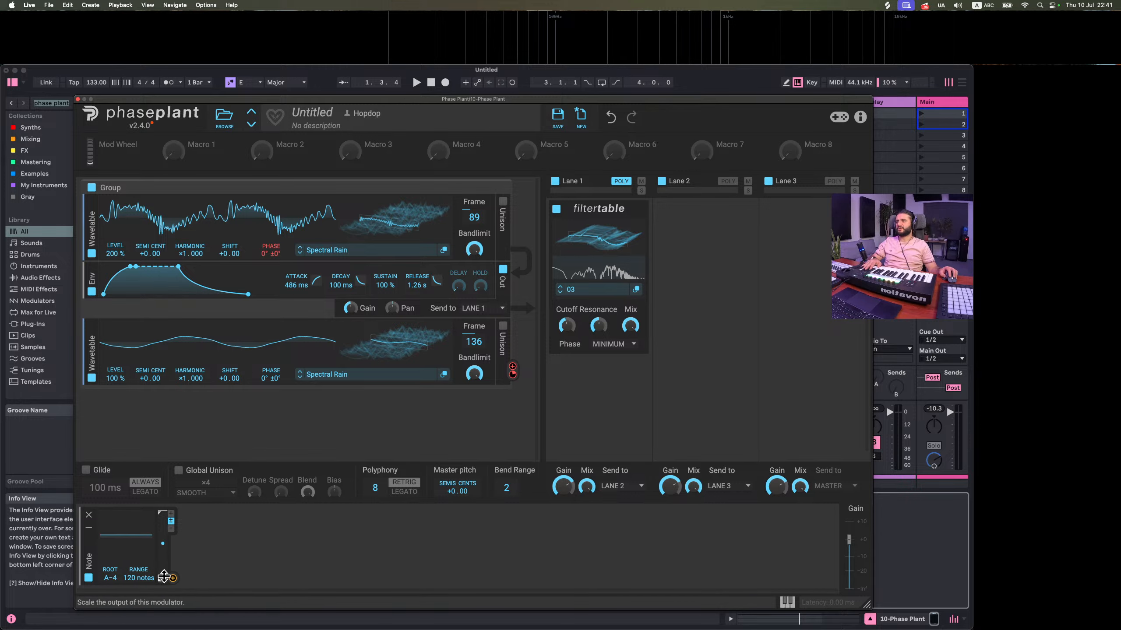
left_click_drag(172, 584, 568, 340)
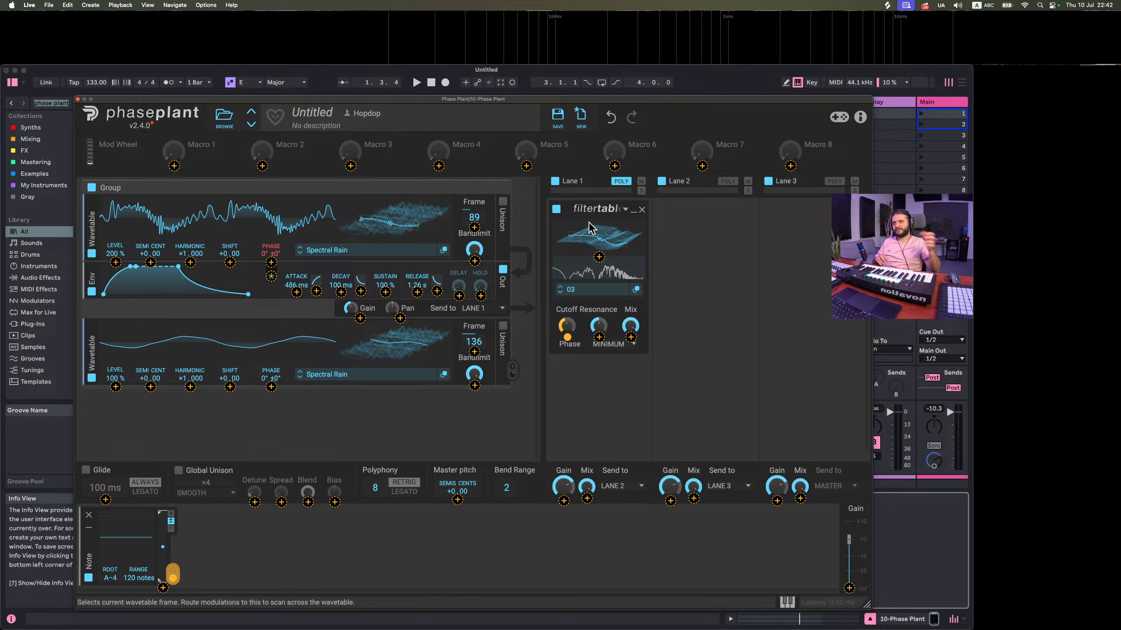
Play the chord and compare Lane 1 with polyphonic processing off and on, leaving it on
key("space")
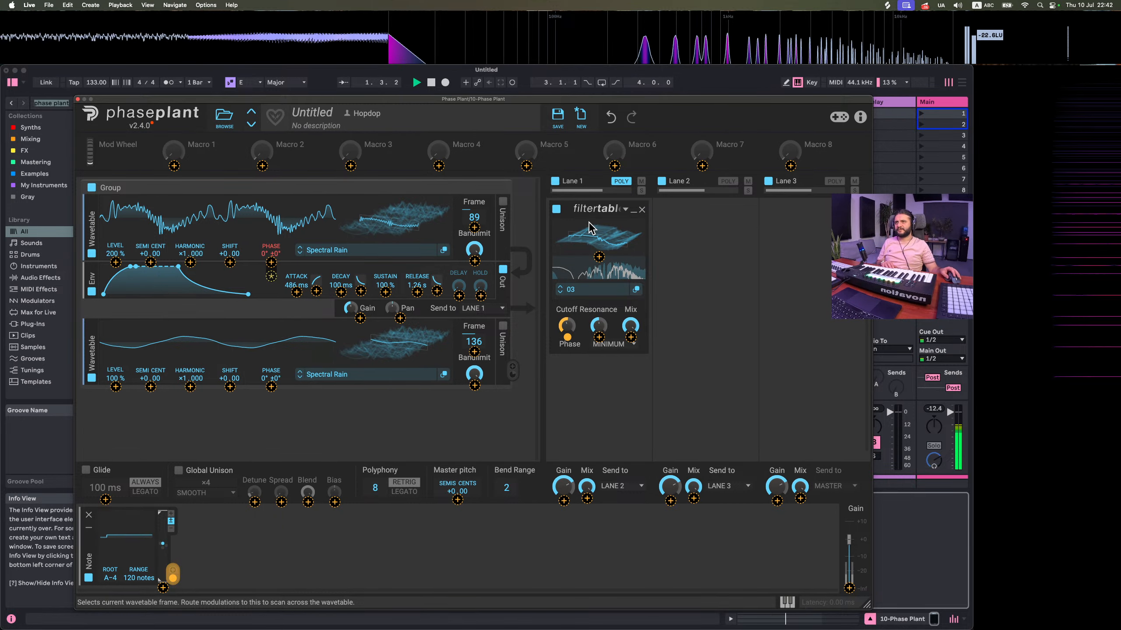
left_click(623, 182)
left_click(624, 181)
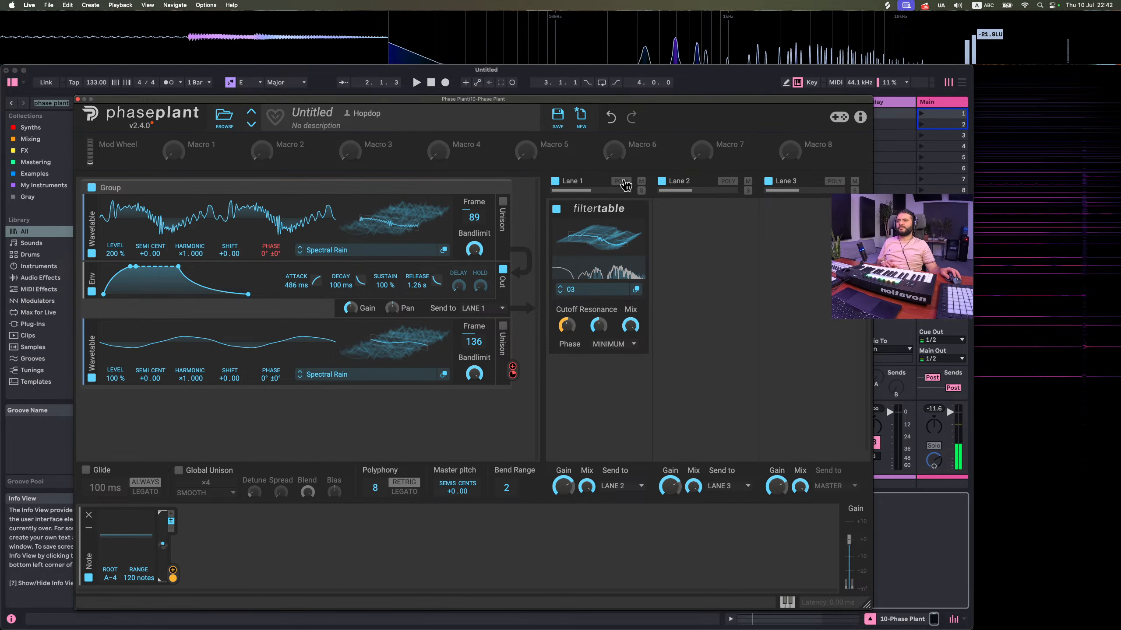
left_click(621, 181)
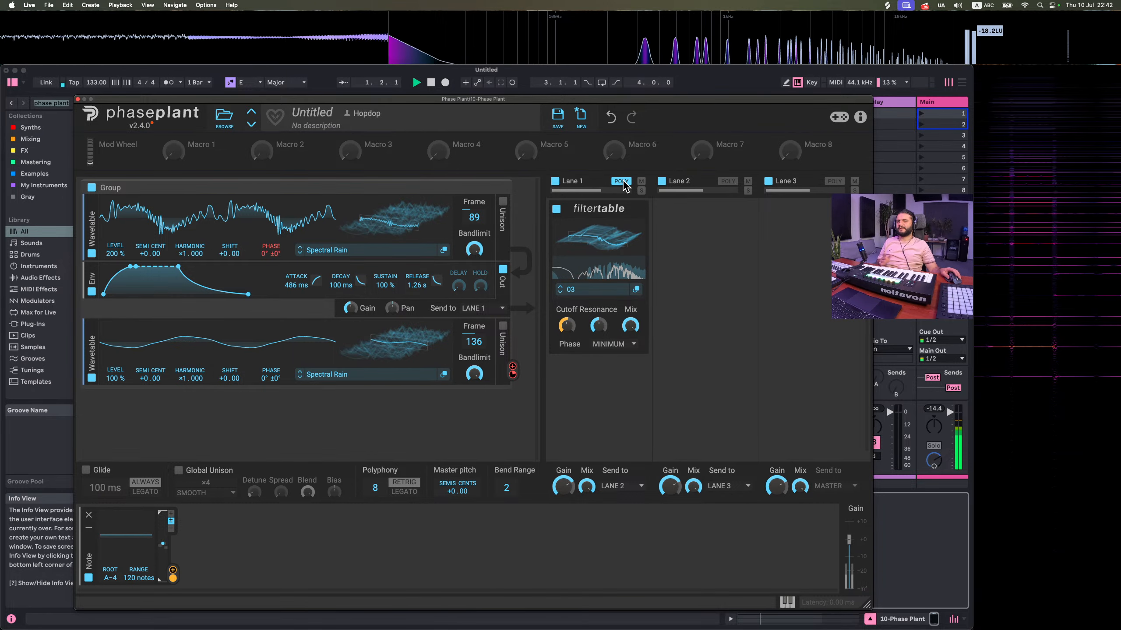
key("space")
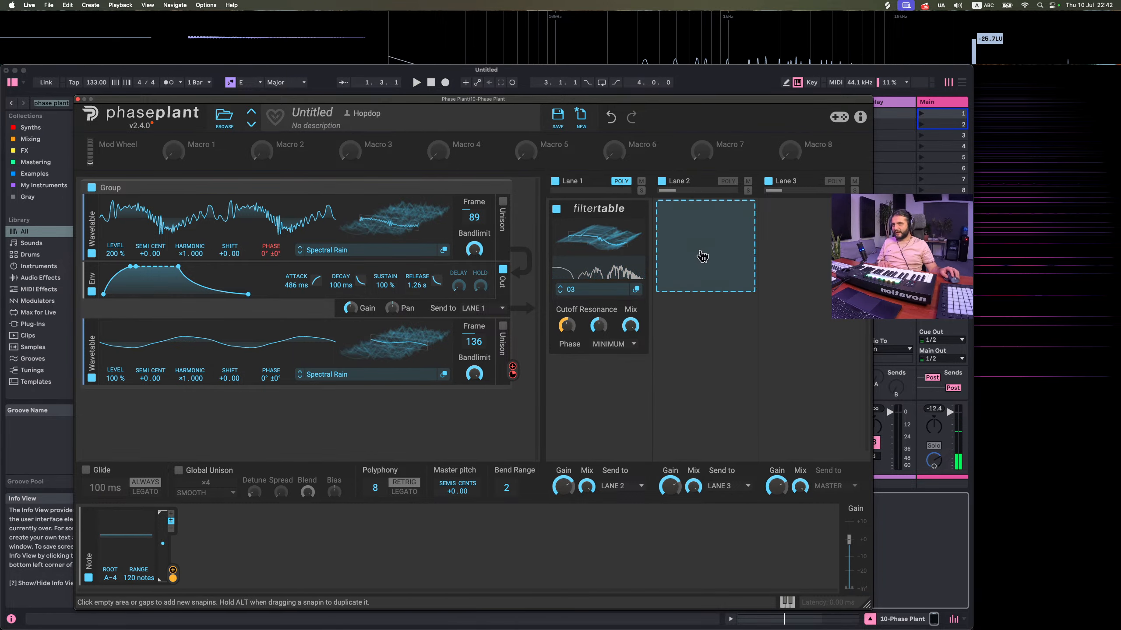
Add a Random modulator with jitter and smooth at 100% and a rate of 0.493 Hz
left_click(223, 569)
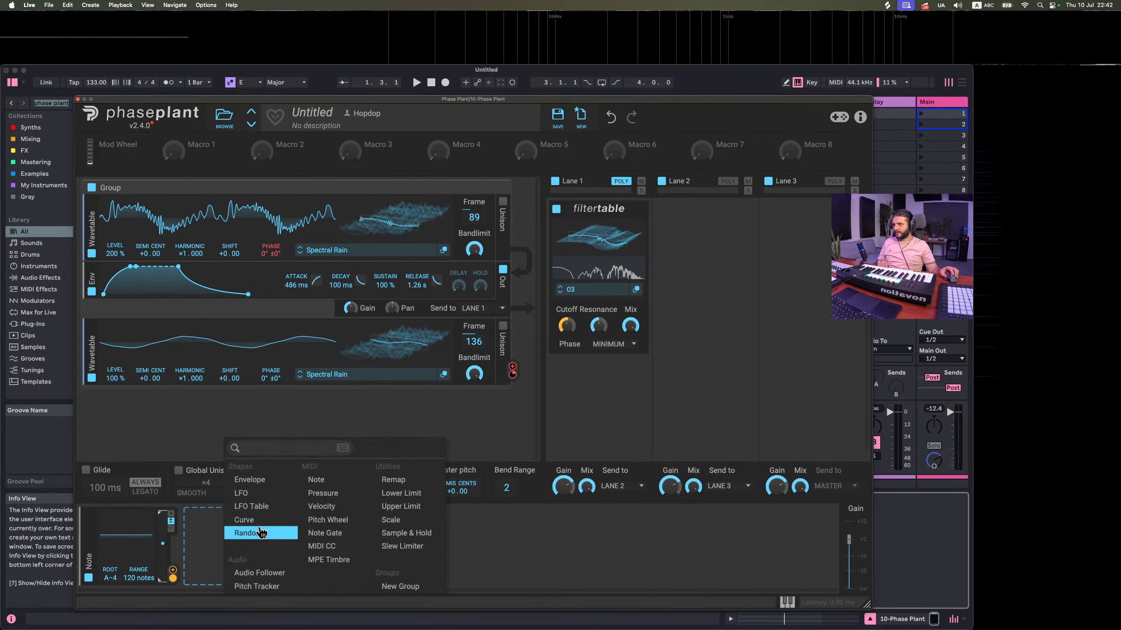
left_click(247, 495)
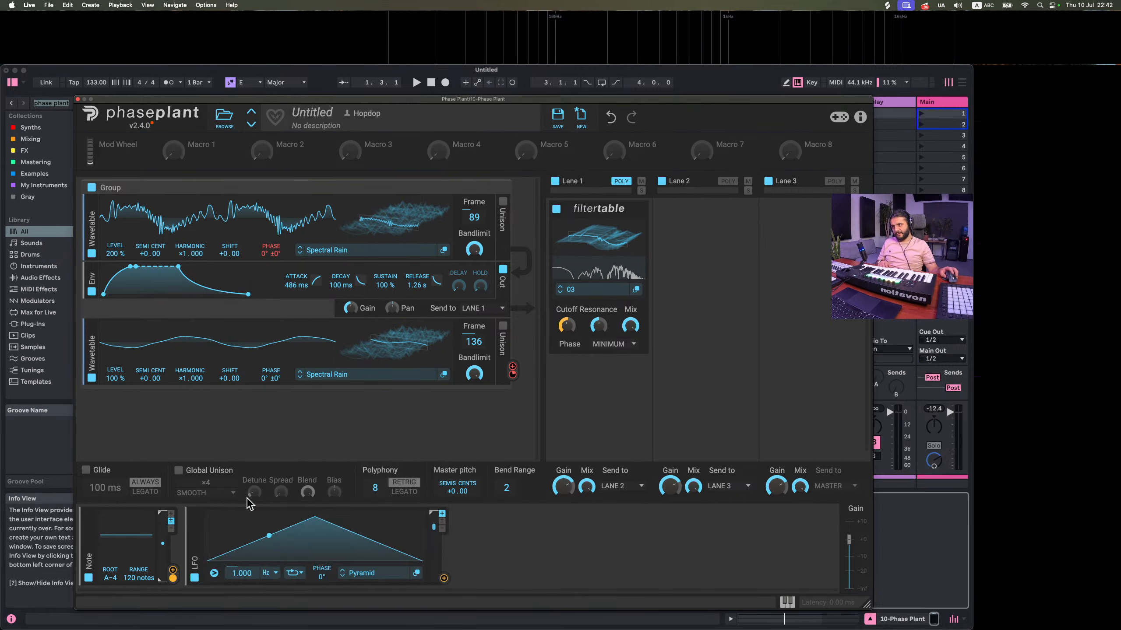
left_click(224, 536)
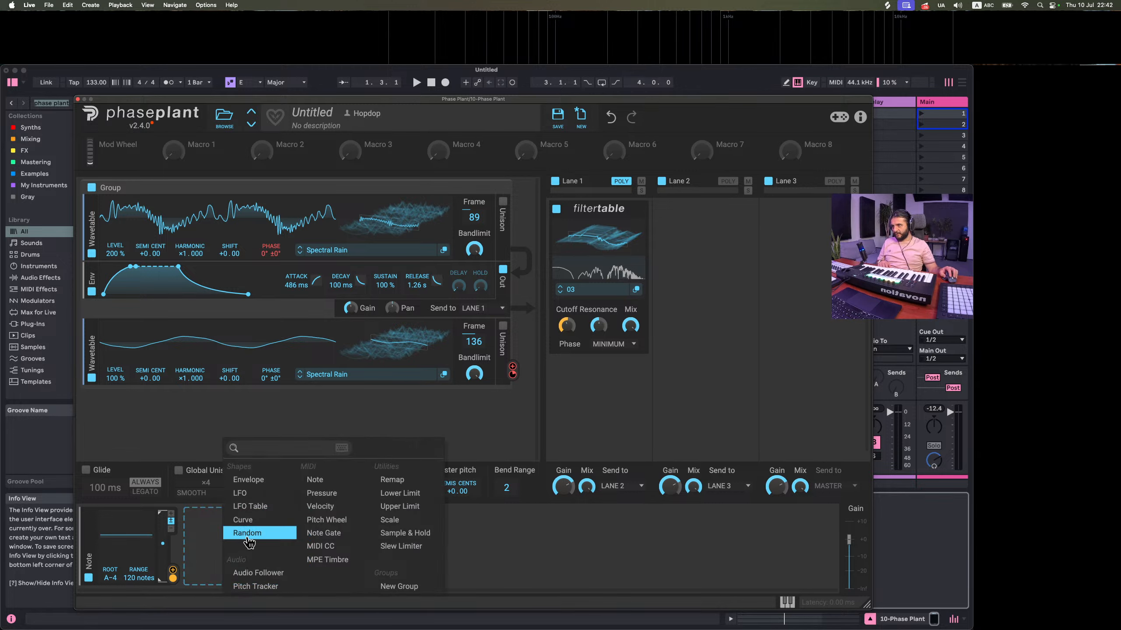
left_click(243, 534)
left_click_drag(324, 576, 296, 529)
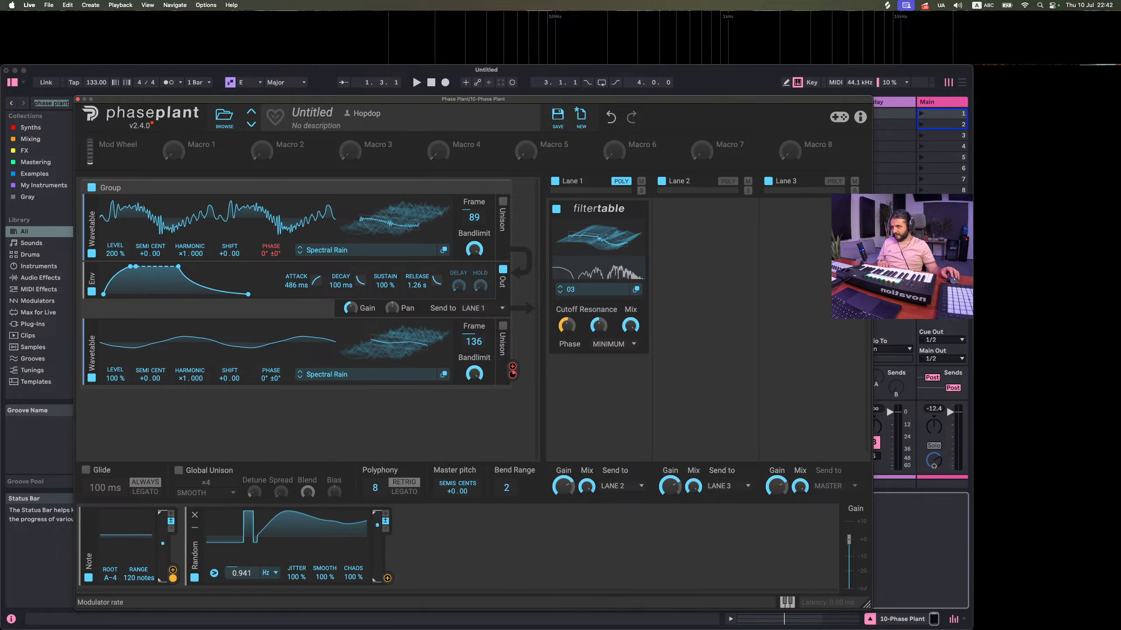
left_click_drag(242, 573, 241, 575)
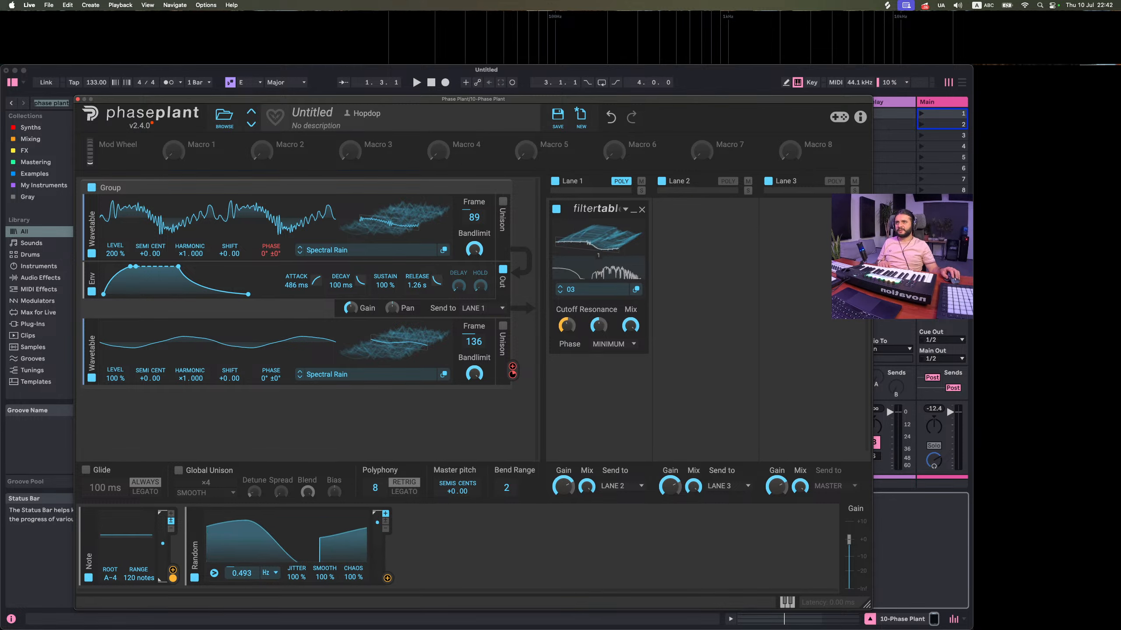
Route the Random modulator to the Filter Table's wavetable frame and audition the chord
left_click_drag(387, 579, 560, 340)
key("space")
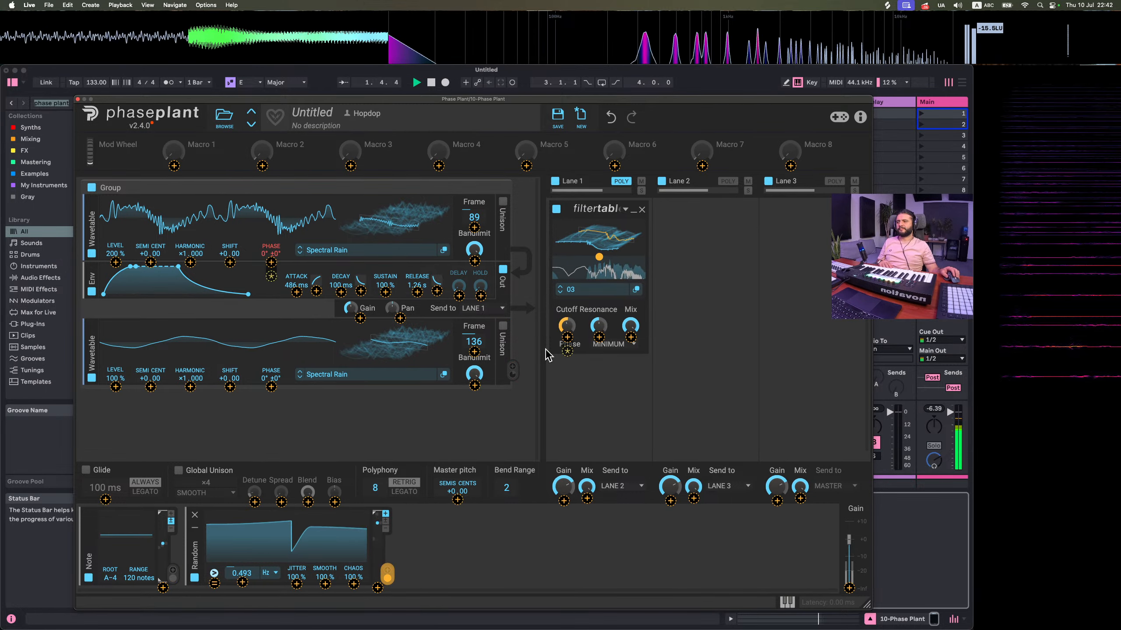
key("space")
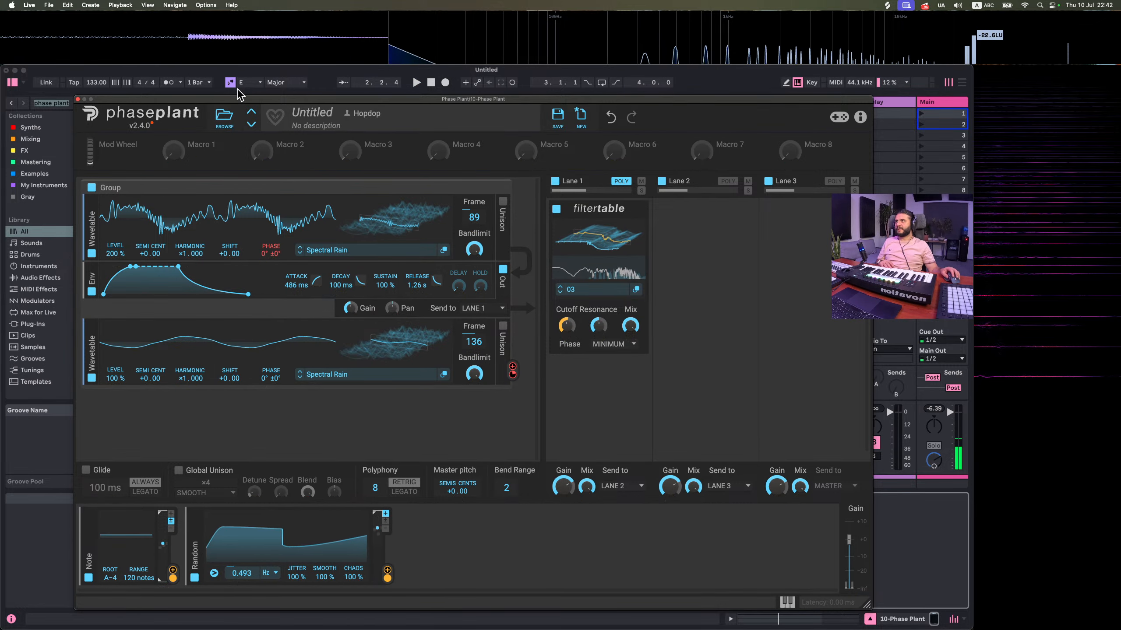
Set the Random modulator's note trigger to never trigger from note on
left_click_drag(238, 98, 253, 35)
left_click(228, 510)
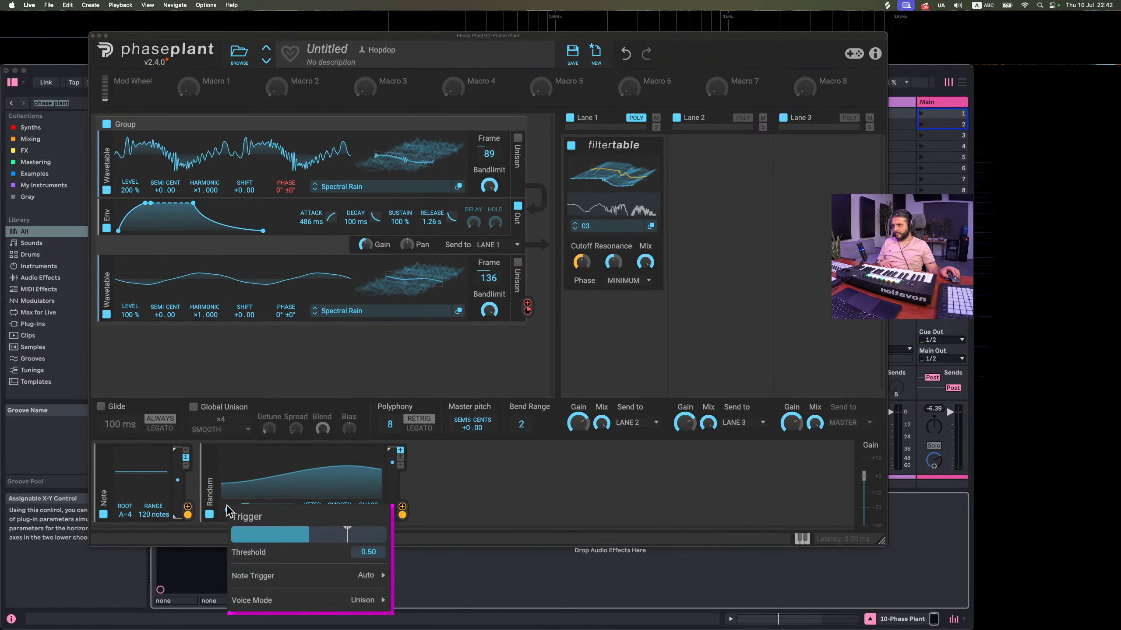
mouse_move(280, 578)
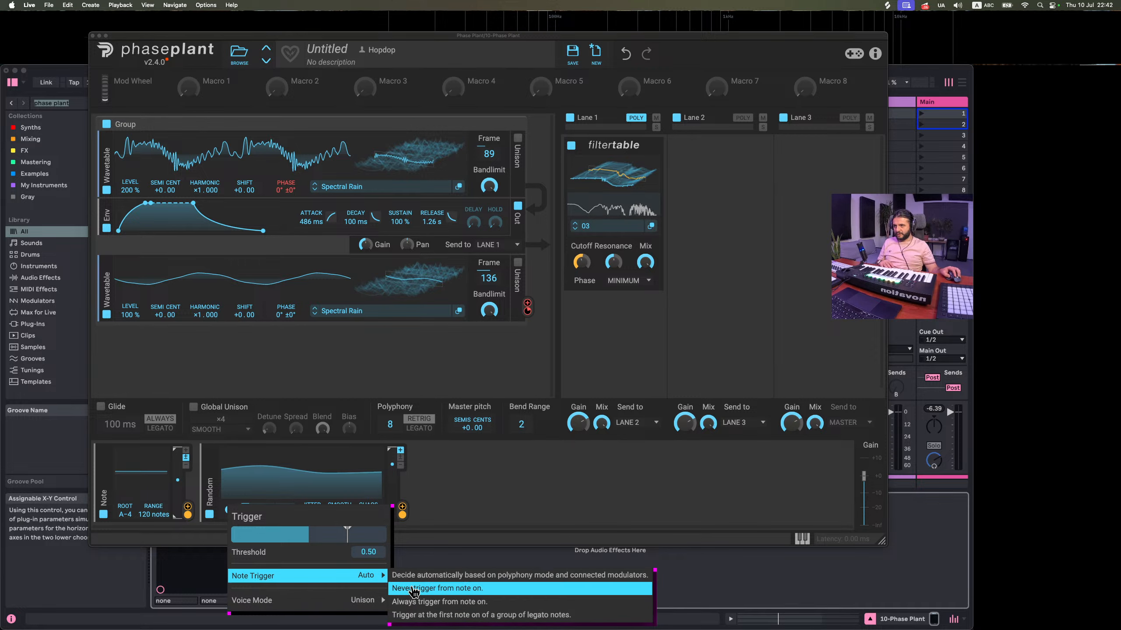
left_click(413, 588)
Shrink the Phase Plant window, reposition it below the session's first clip slots and audition the chord
left_click_drag(278, 37, 272, 86)
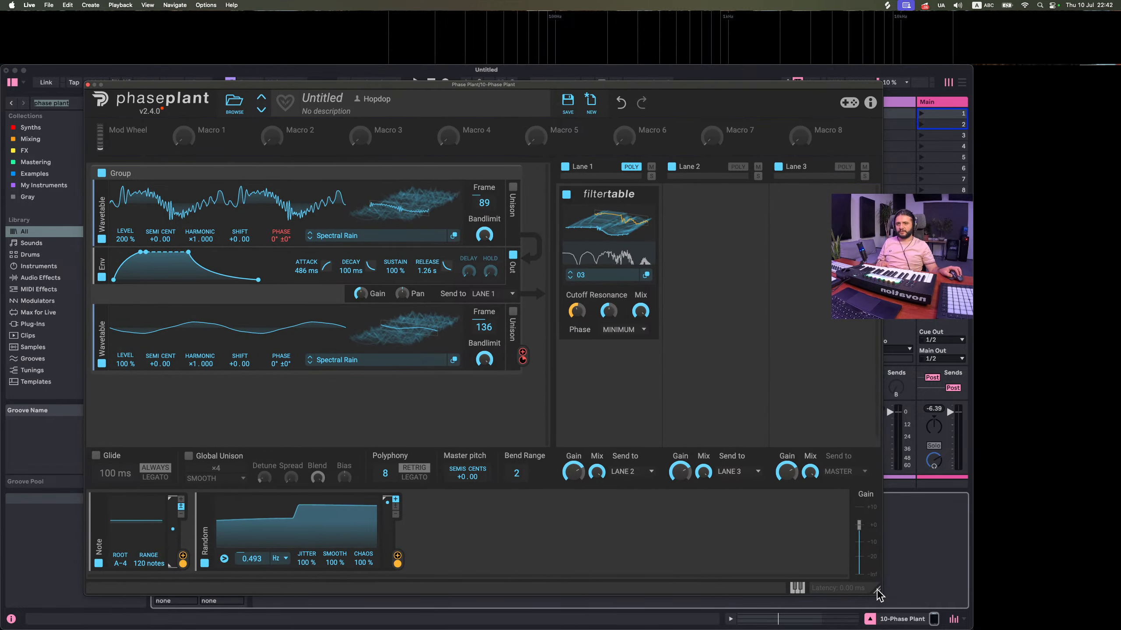
left_click_drag(877, 593, 792, 528)
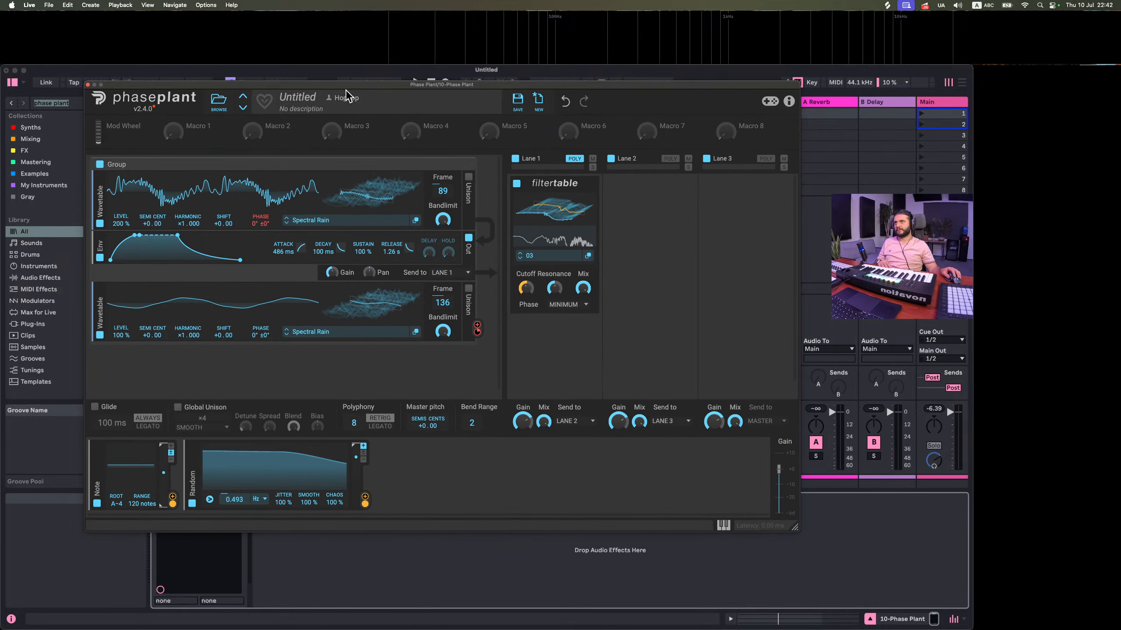
left_click_drag(344, 84, 382, 150)
key("space")
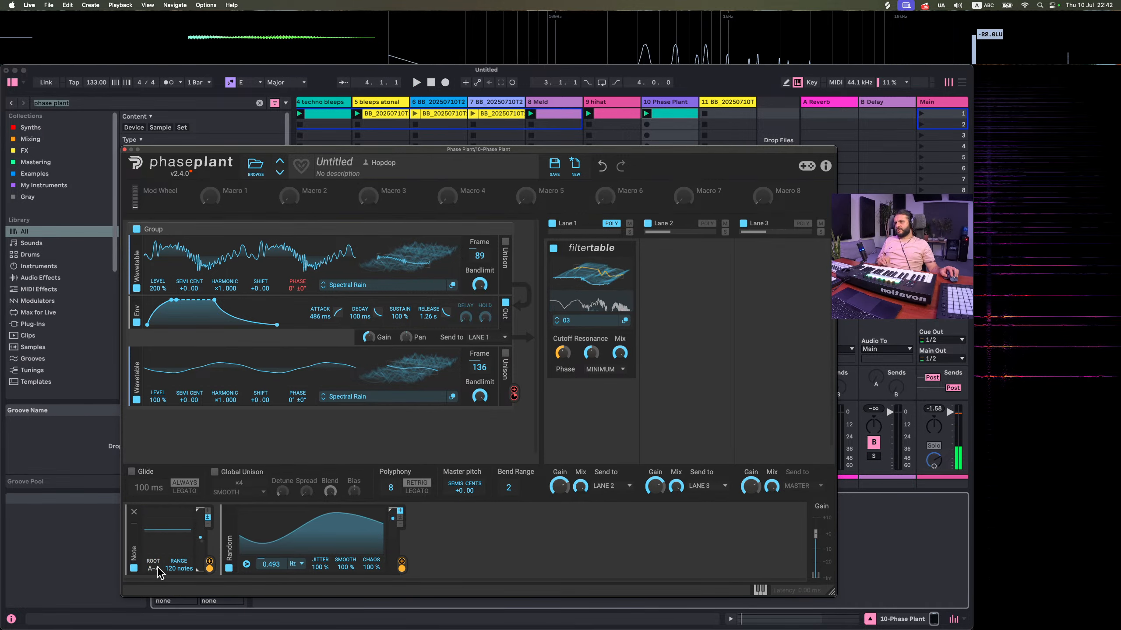
Set the Note modulator's root to A-3 and audition the chord
left_click_drag(158, 568, 157, 578)
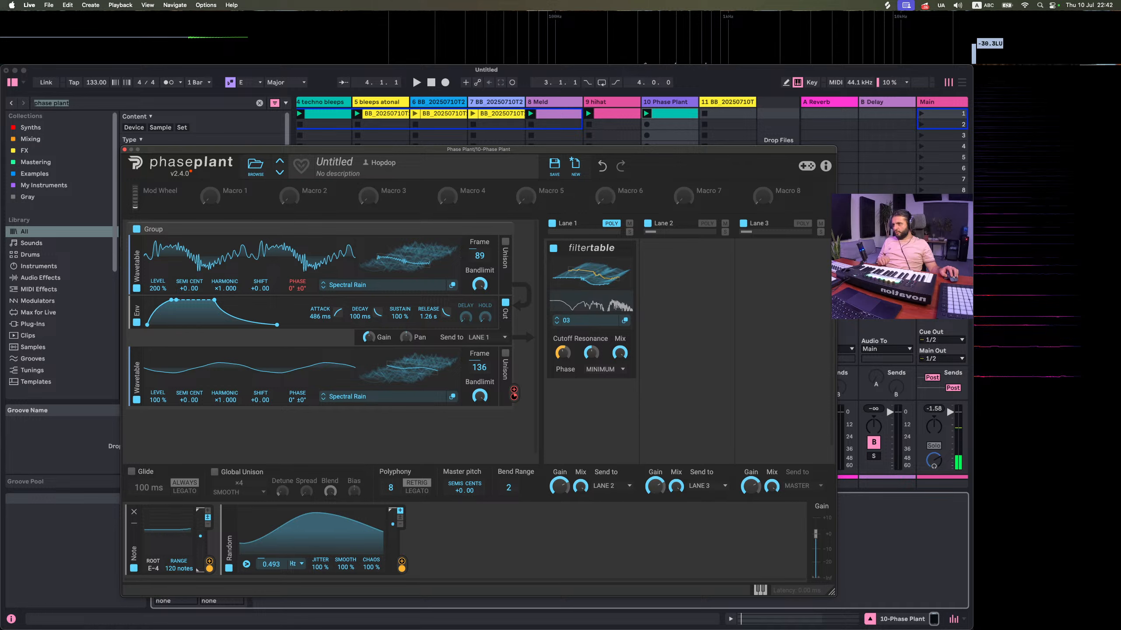
right_click(153, 566)
type("a")
key("Return")
key("space")
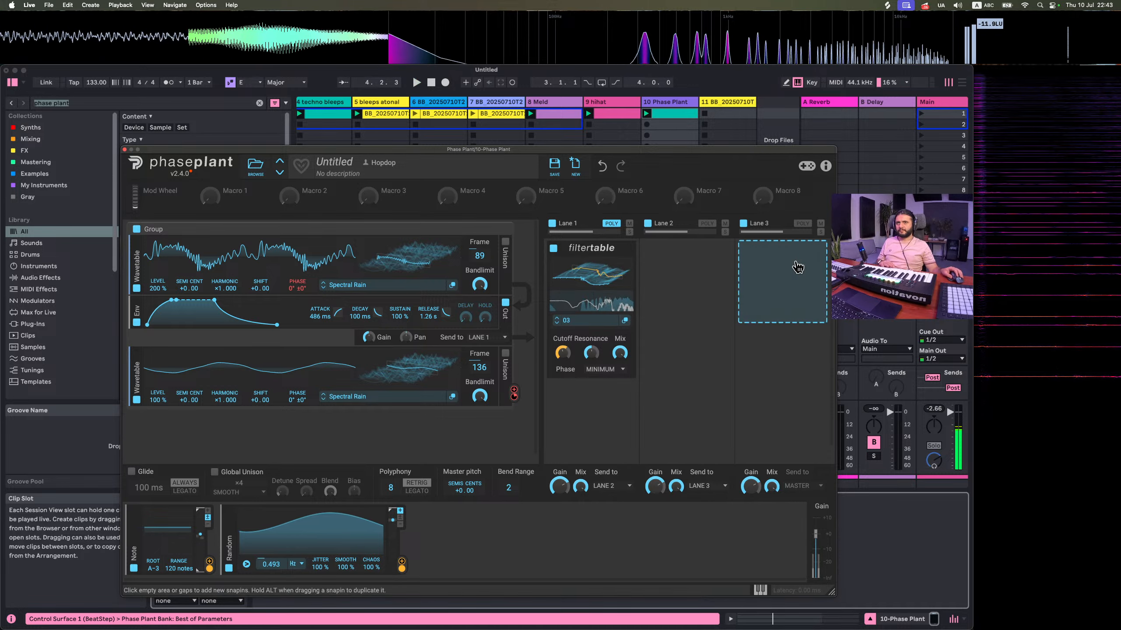
Add a Reverb effect, place it below the Filter Table in Lane 1 and play the chord
left_click(790, 273)
left_click(642, 442)
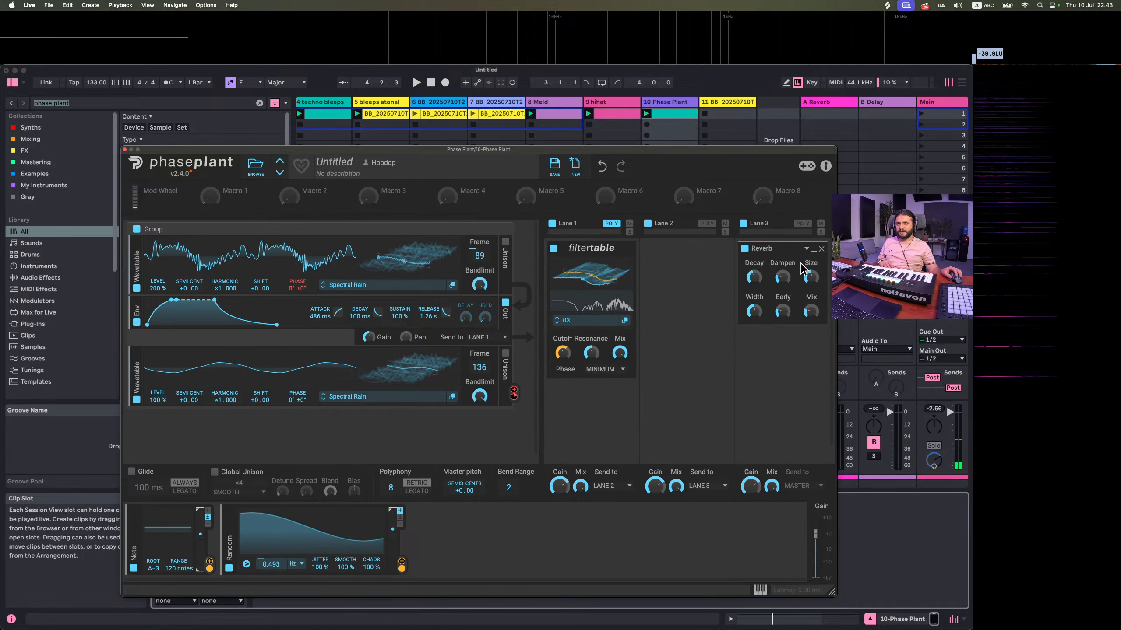
left_click_drag(754, 248, 624, 410)
key("space")
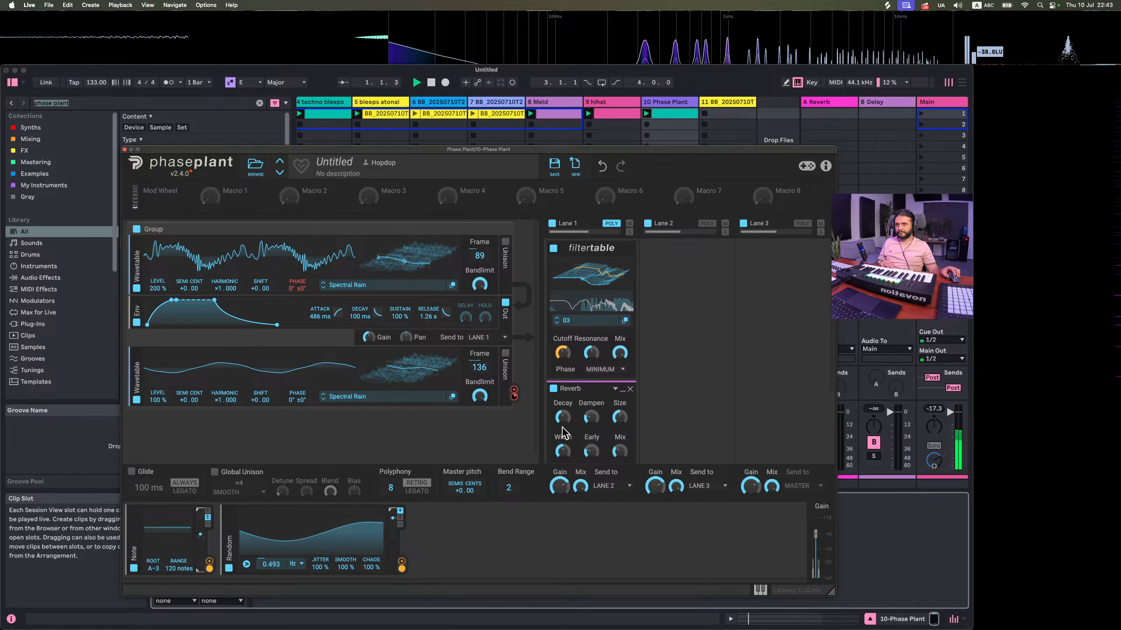
Raise the Reverb's size to about 115% and adjust its early reflections, dampening and decay
left_click_drag(620, 417, 619, 410)
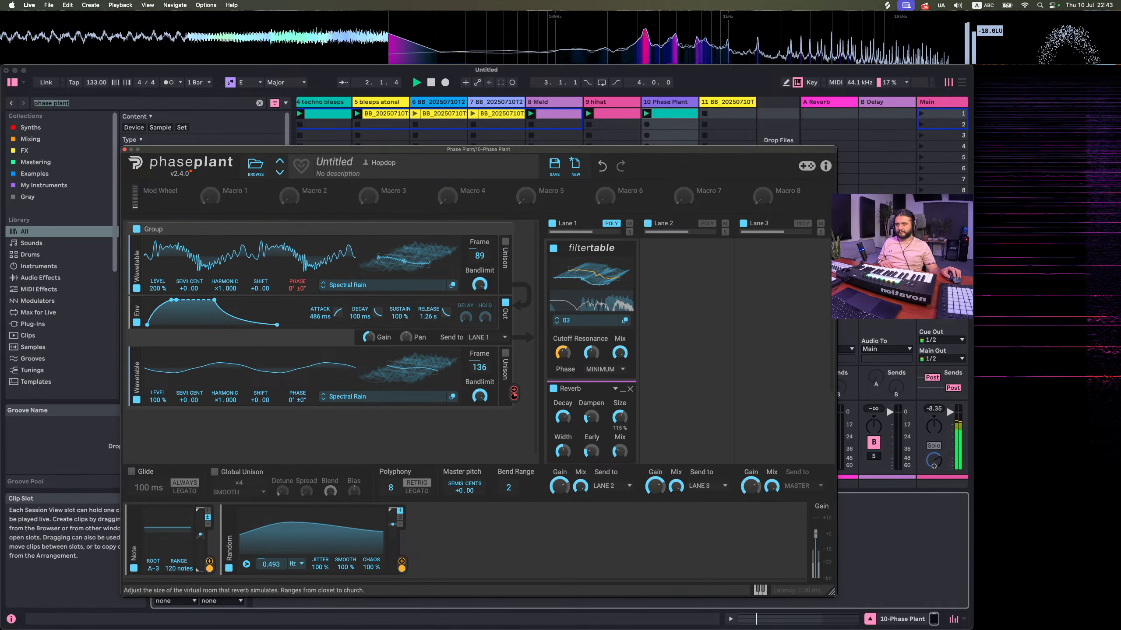
left_click_drag(591, 451, 591, 458)
left_click_drag(591, 417, 562, 411)
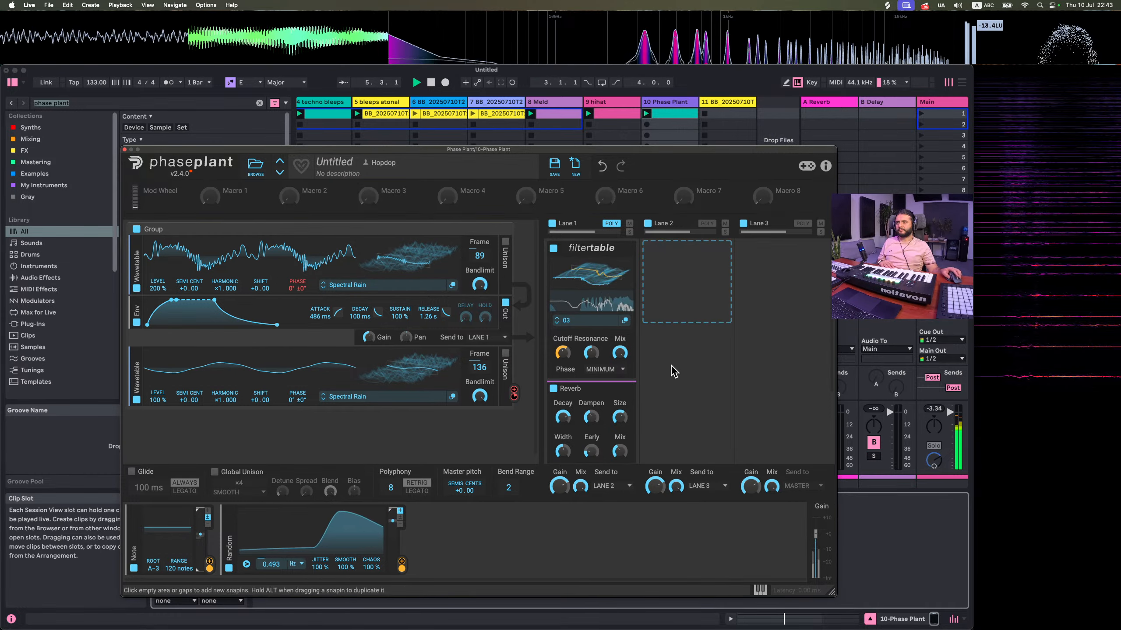
left_click(663, 280)
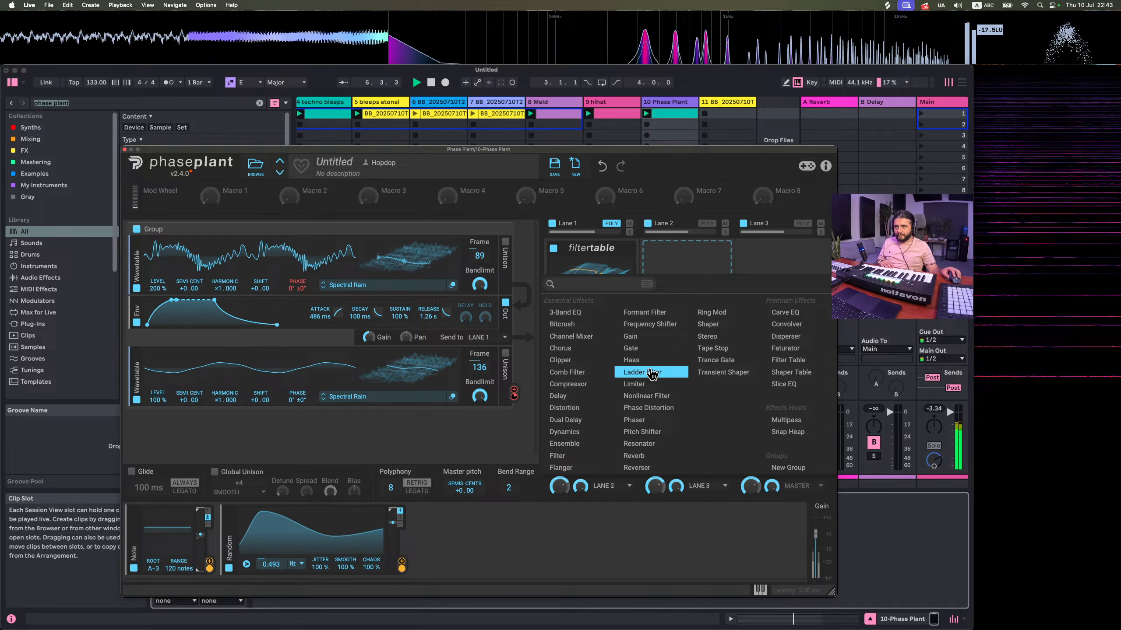
left_click(643, 372)
left_click(725, 249)
Add a Nonlinear Filter to Lane 2 in notch mode and adjust its Q and cutoff
left_click(662, 284)
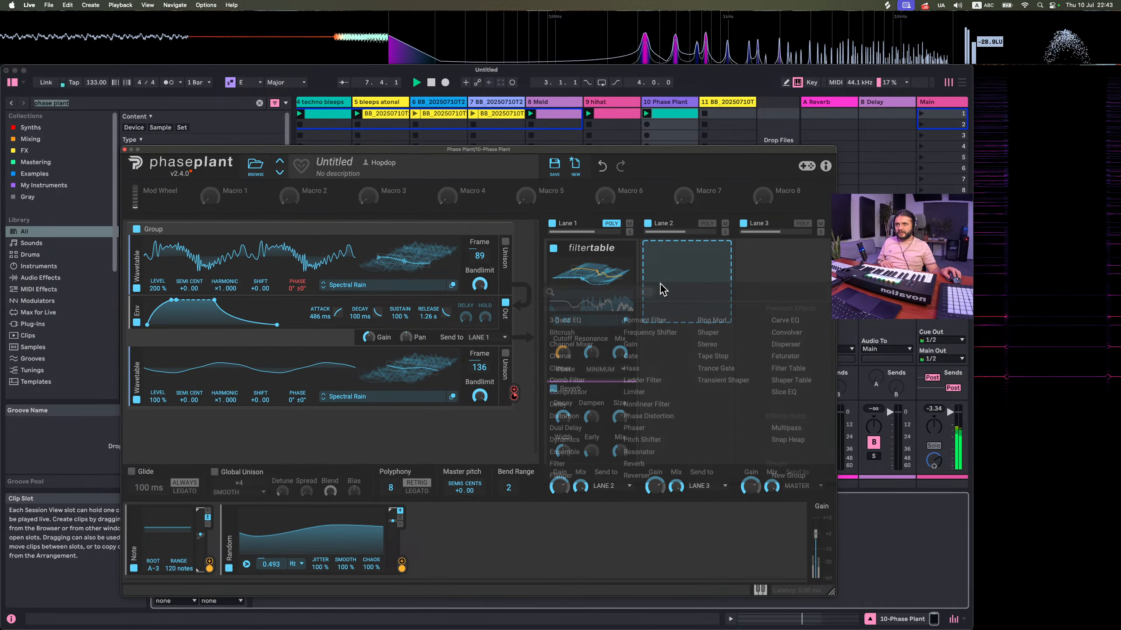
left_click(646, 404)
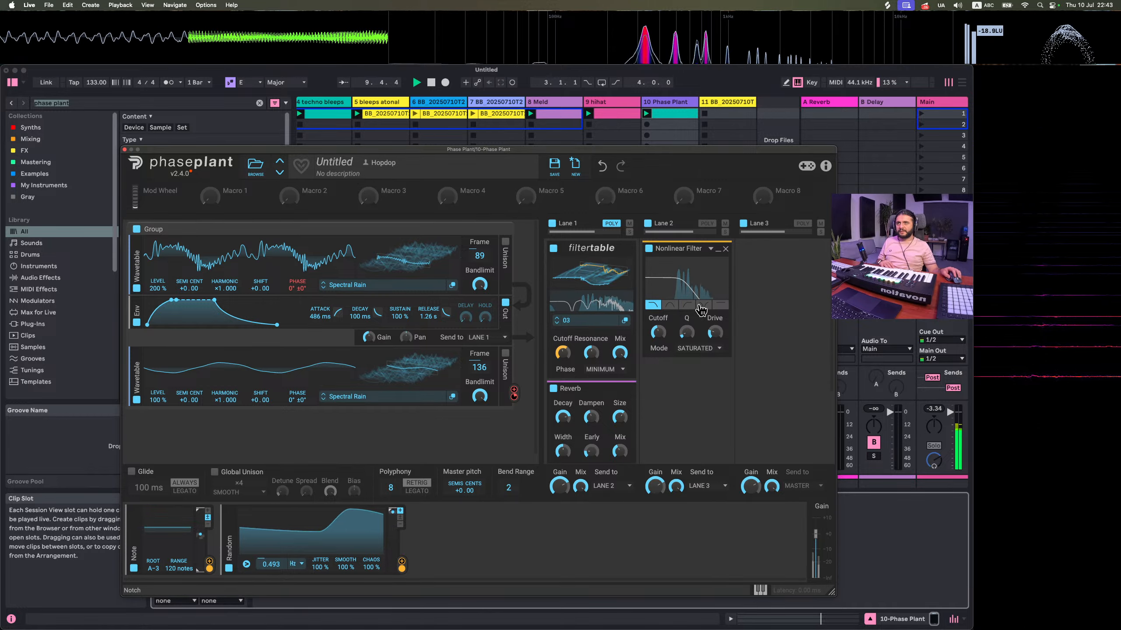
left_click(703, 305)
left_click_drag(687, 334, 658, 305)
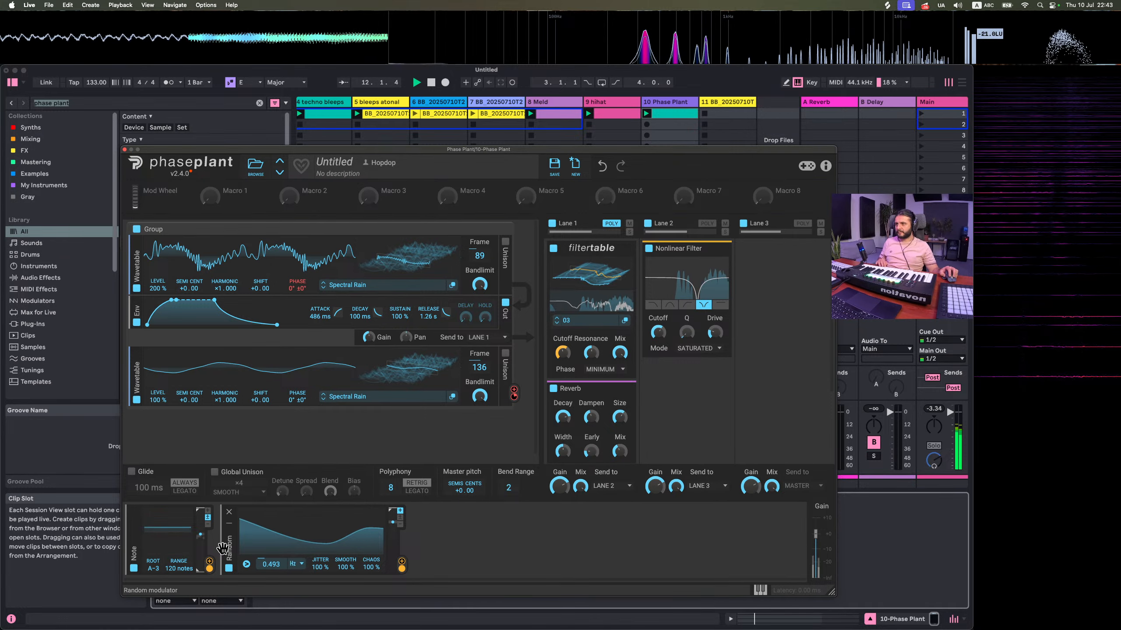
Duplicate the Random modulator, route the copy to the Nonlinear Filter's cutoff and adjust the modulation depth
left_click_drag(242, 549, 422, 545)
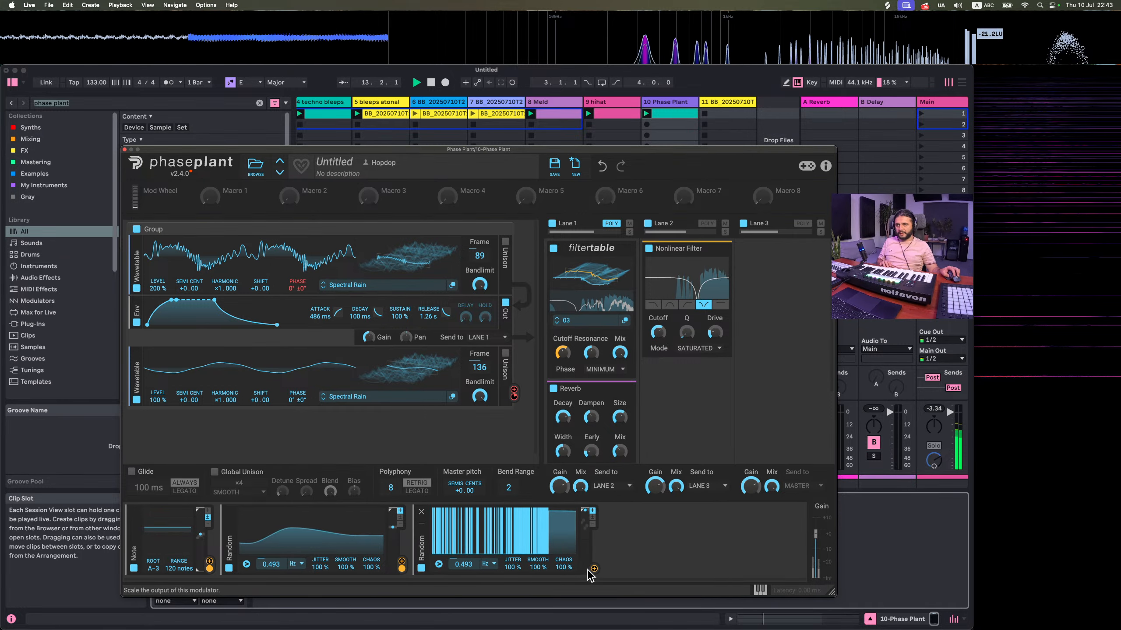
left_click_drag(594, 569, 659, 342)
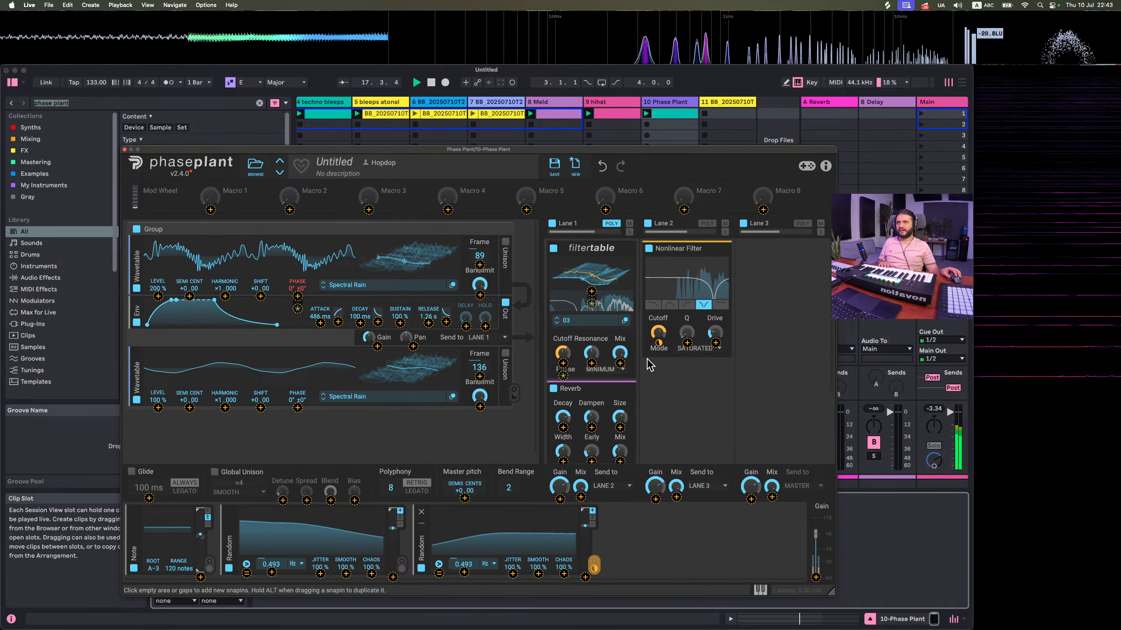
left_click(658, 333)
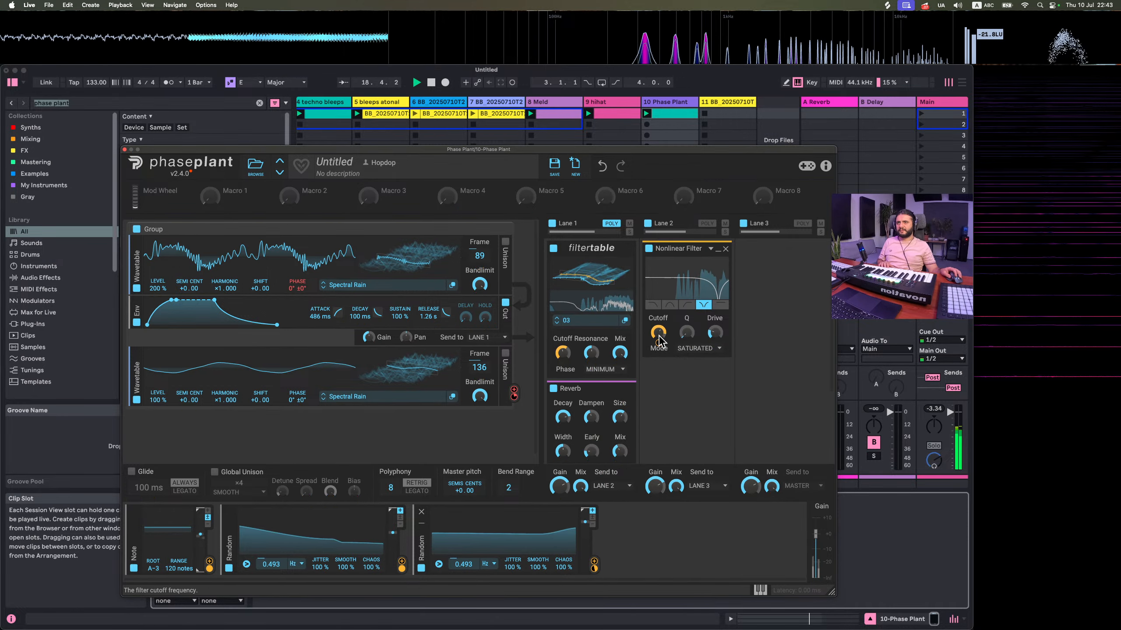
left_click_drag(659, 343, 658, 353)
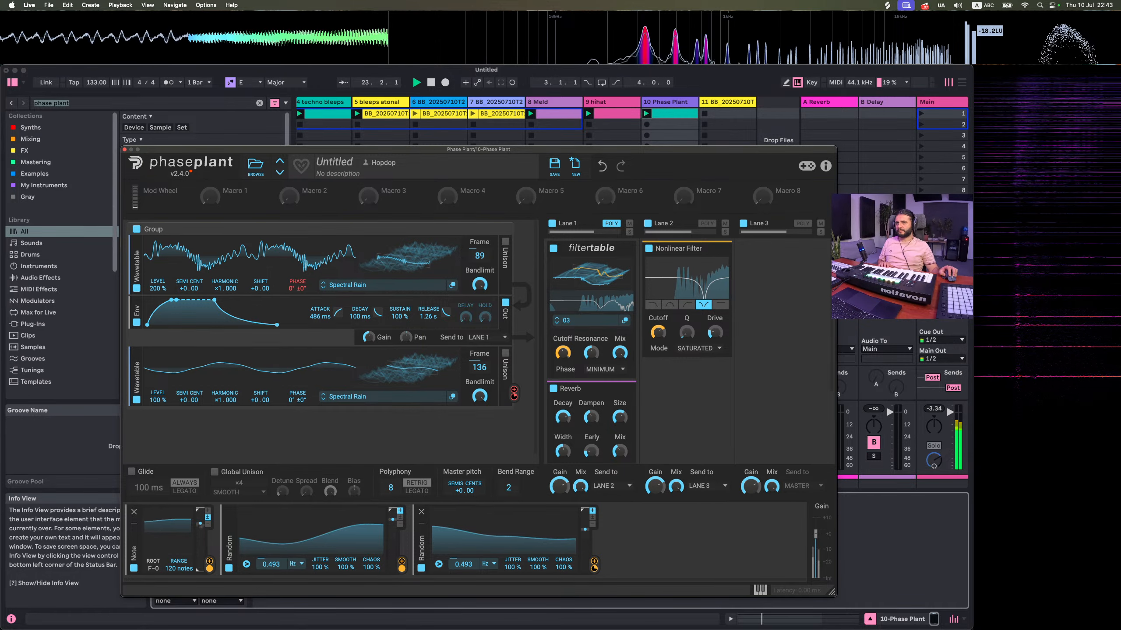
Set the Note modulator's root note to A-5 and play back the chord
right_click(154, 568)
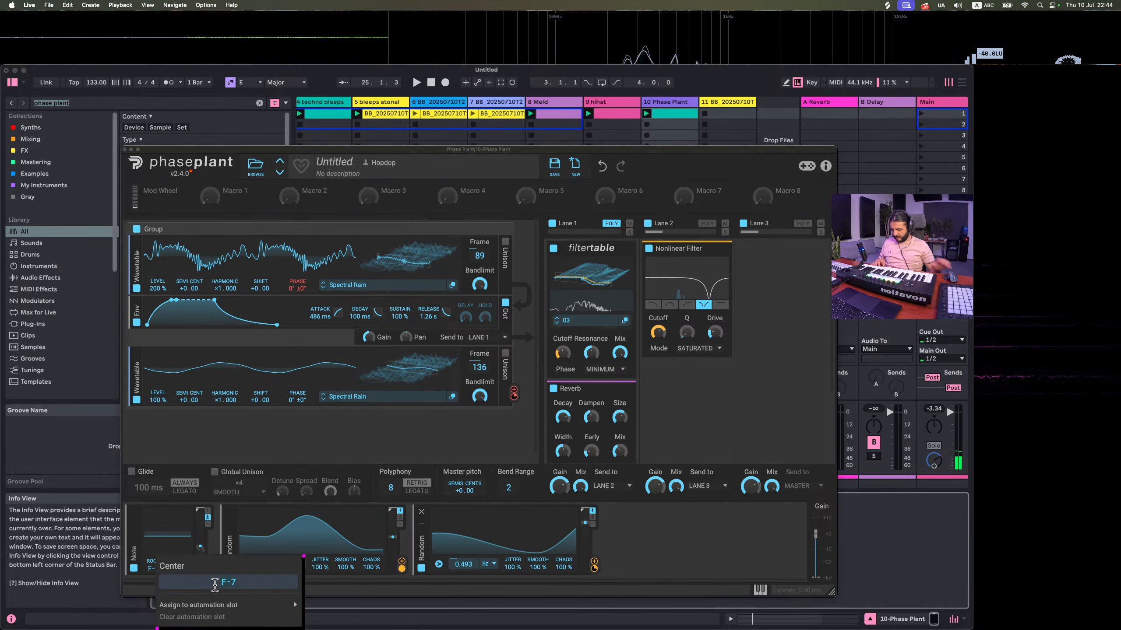
type("a4")
key("Return")
key("space")
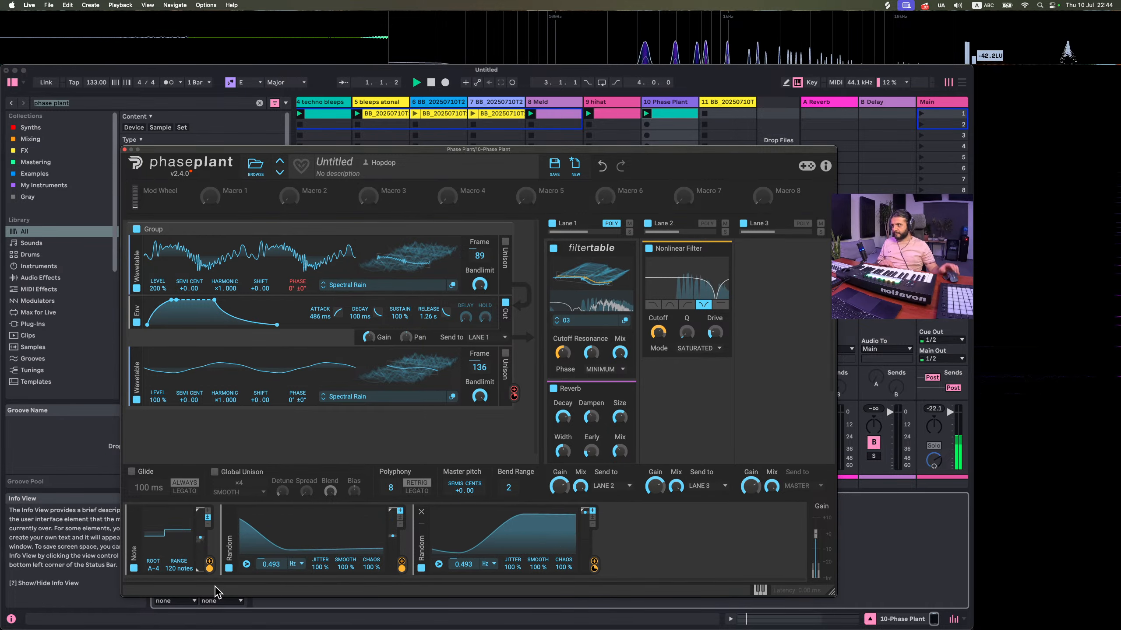
key("space")
right_click(149, 568)
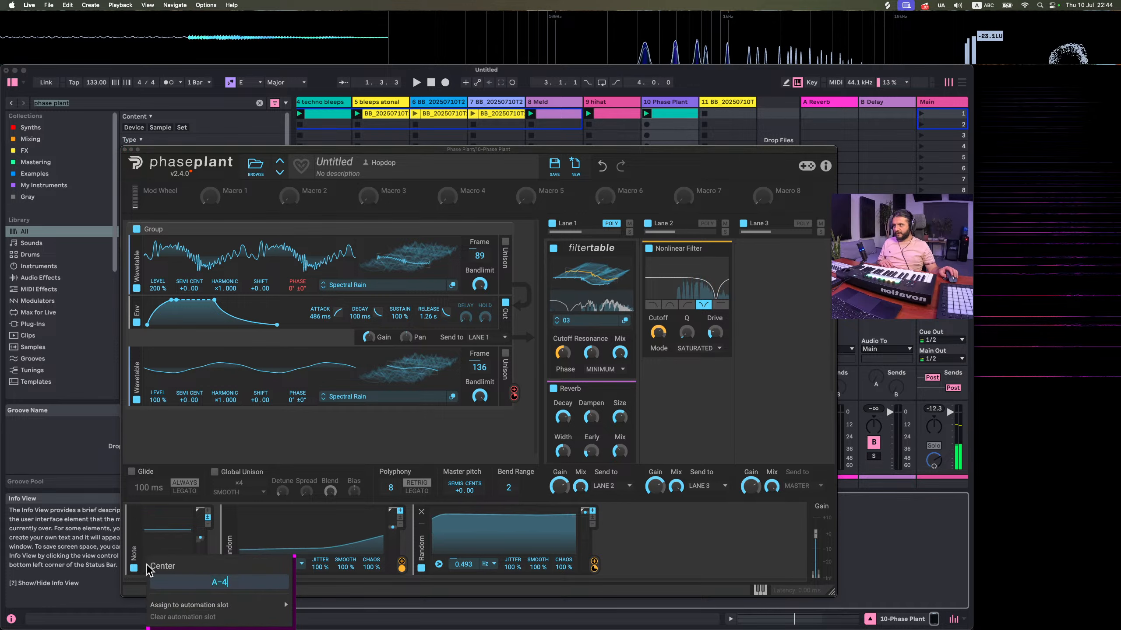
key("Return")
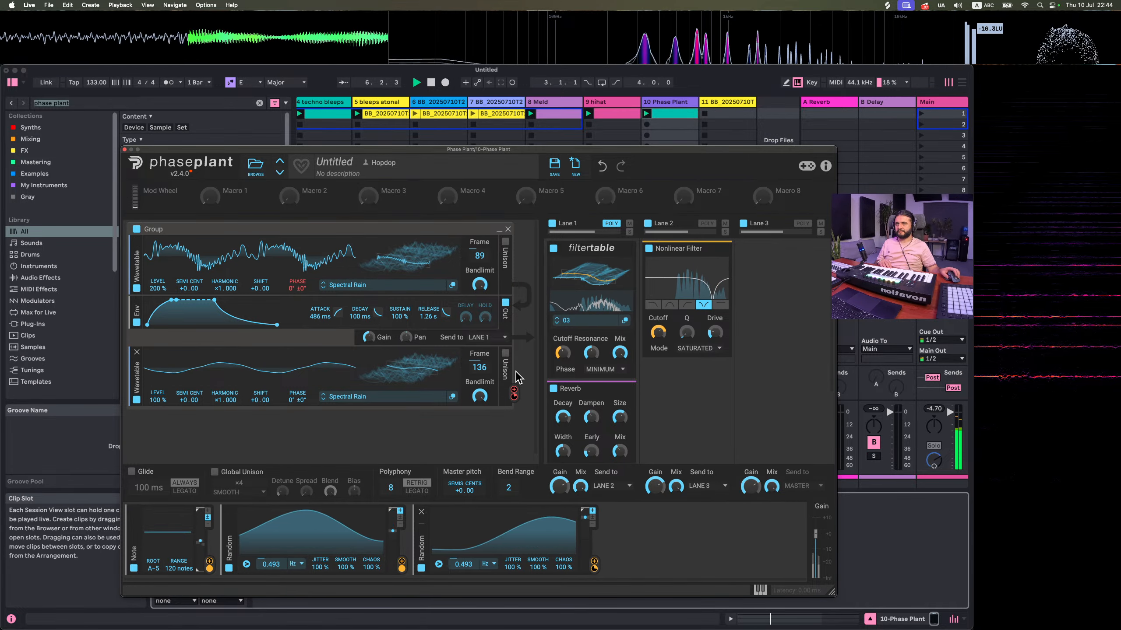
Enable Global Unison with four voices in Smooth mode for the Phase Plant sound
scroll(574, 402, "down", 3)
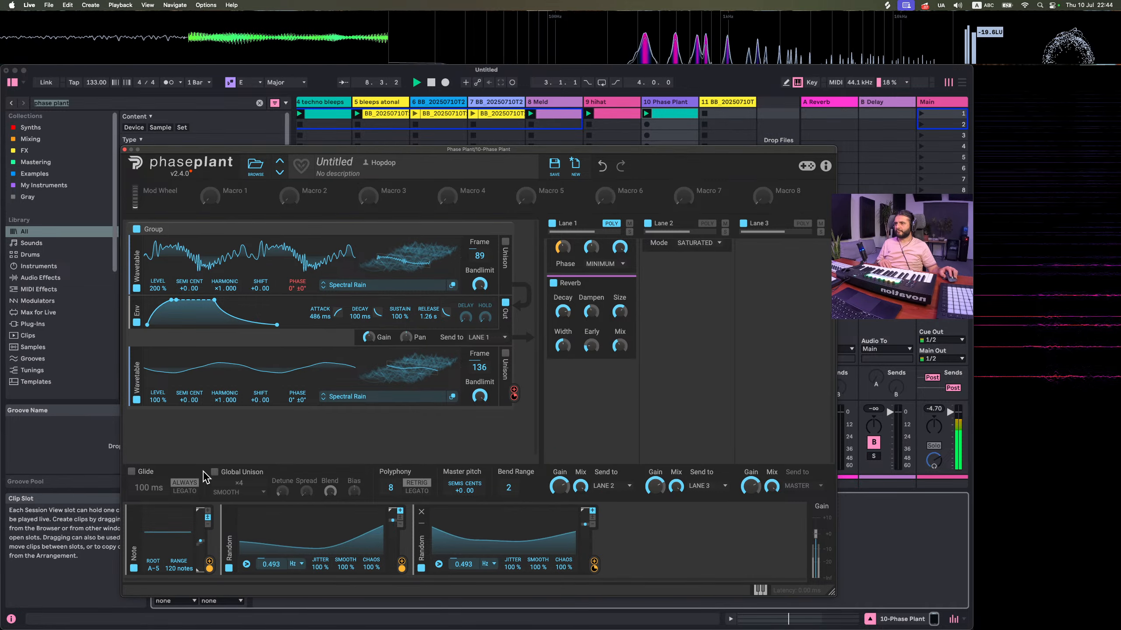
left_click(215, 473)
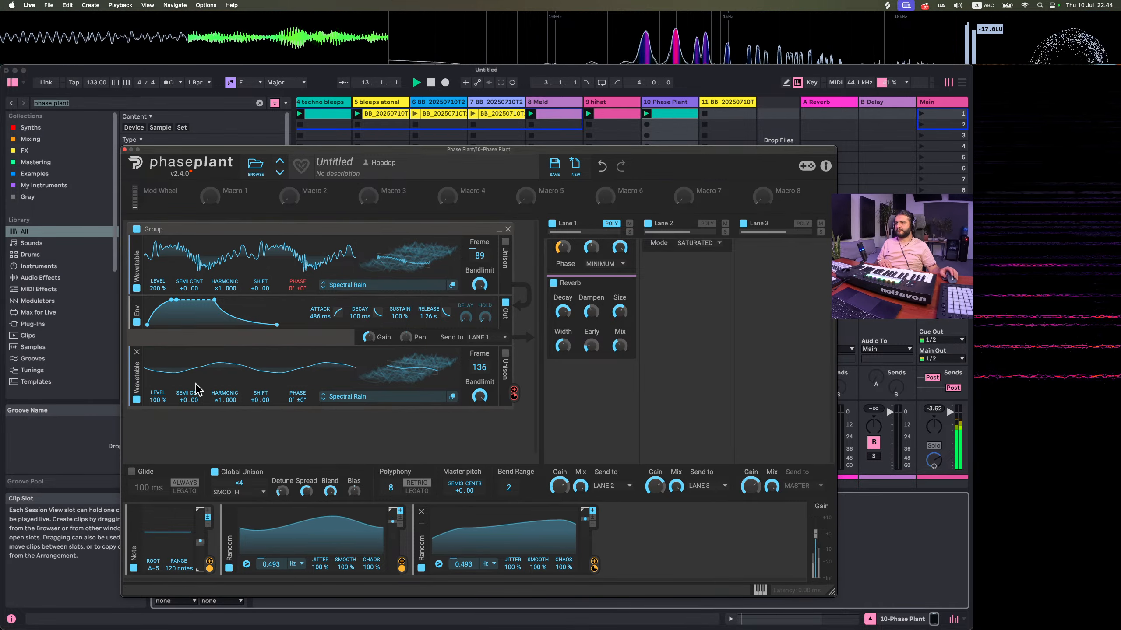
scroll(640, 325, "up", 3)
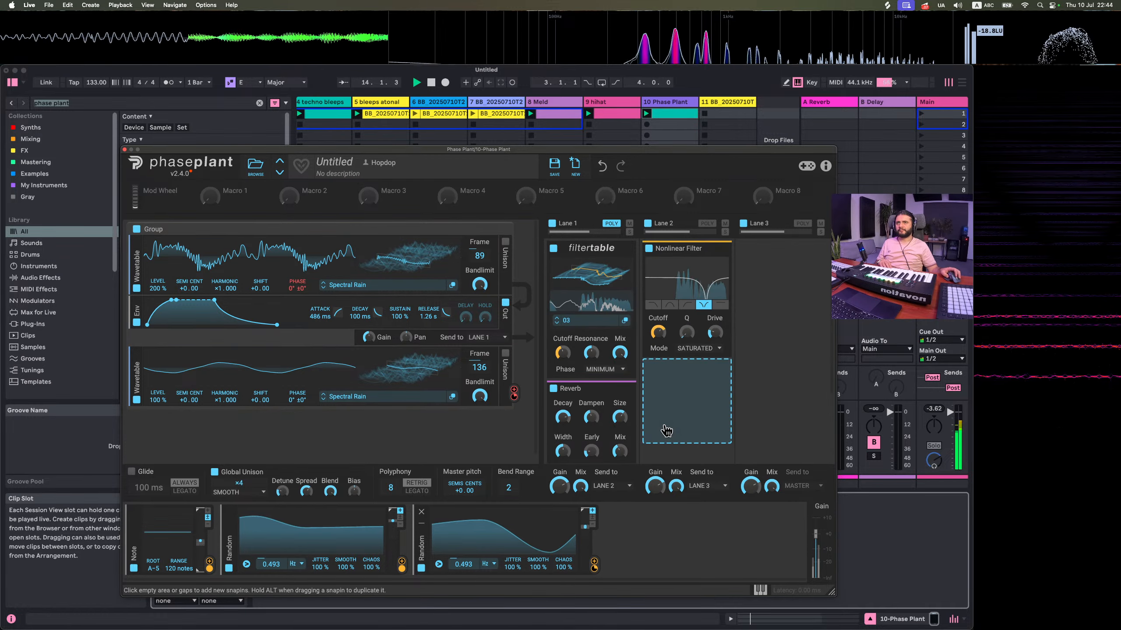
Fine-tune the Nonlinear Filter's cutoff in Lane 2 and check its Random modulation depth
left_click(678, 404)
left_click(660, 332)
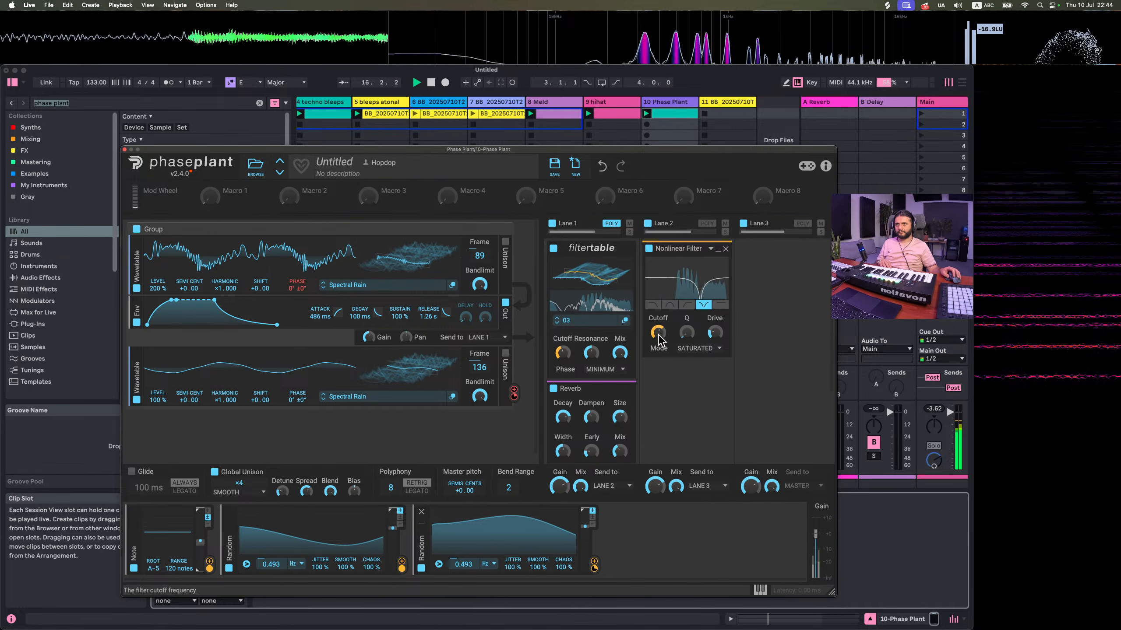
left_click_drag(658, 332, 657, 342)
mouse_move(660, 345)
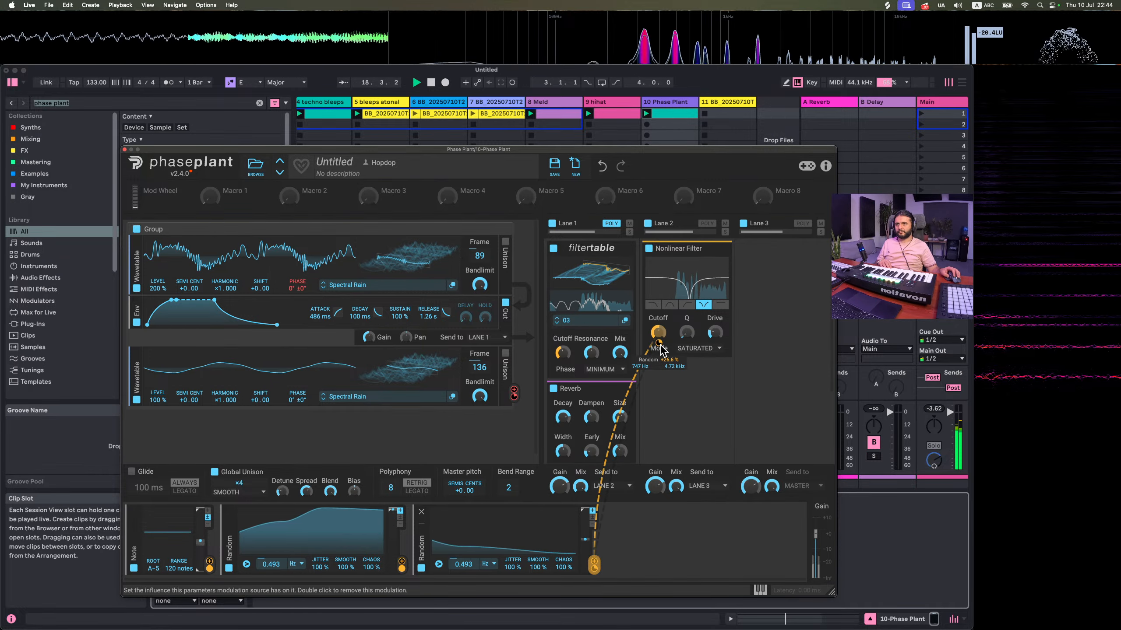
Add a low-pass Filter below the Nonlinear Filter in Lane 2 and set its cutoff to about 2 kHz
left_click(684, 371)
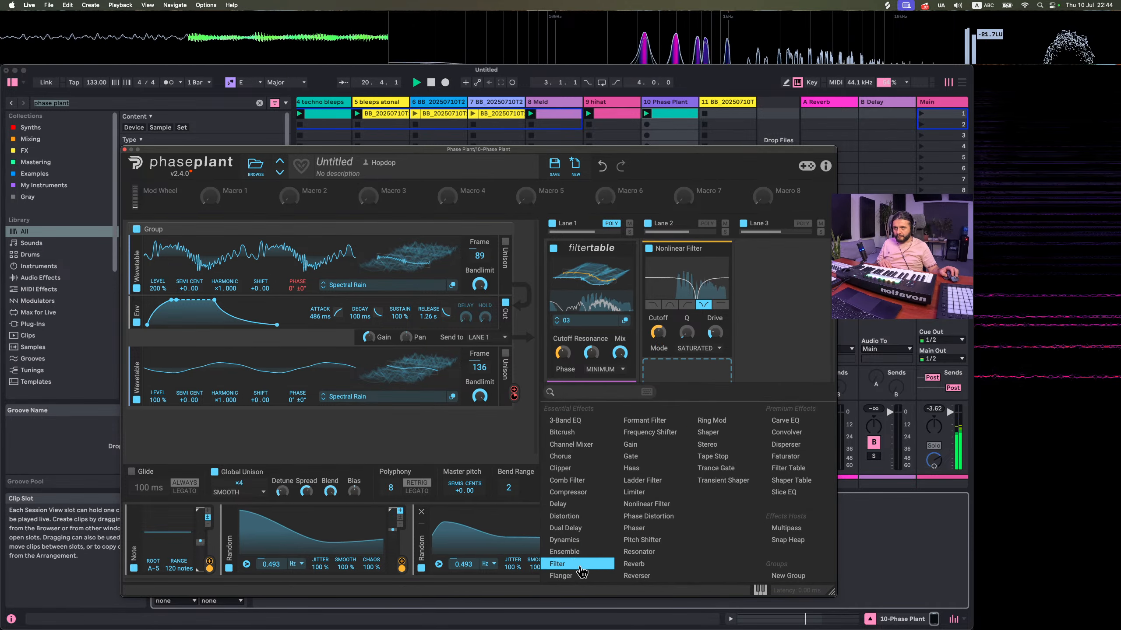
left_click(573, 565)
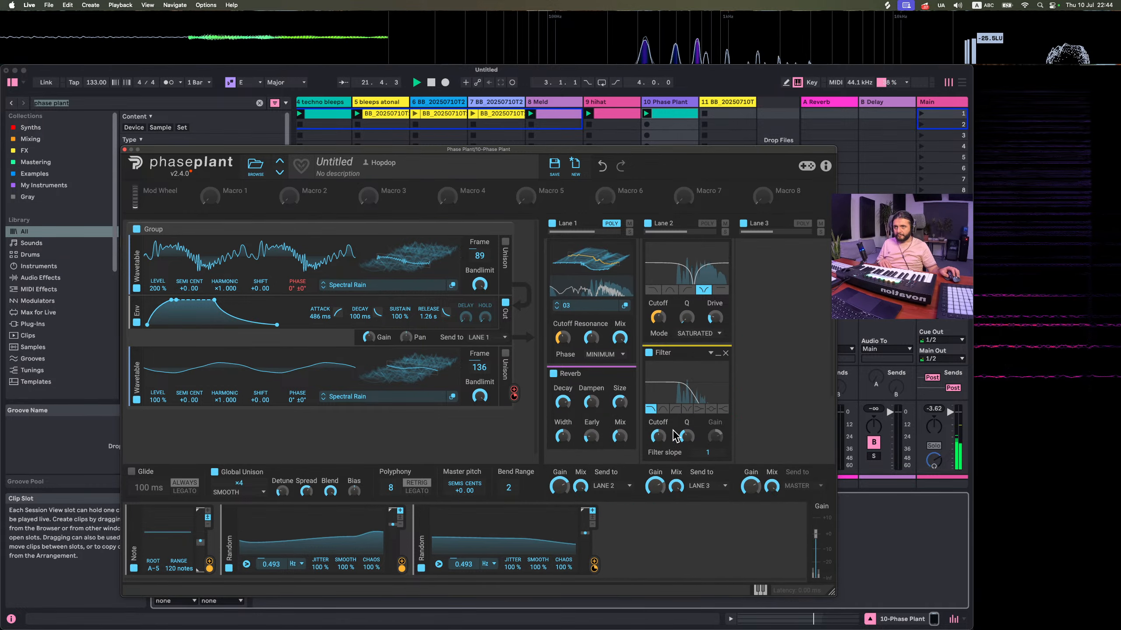
left_click_drag(660, 437, 663, 433)
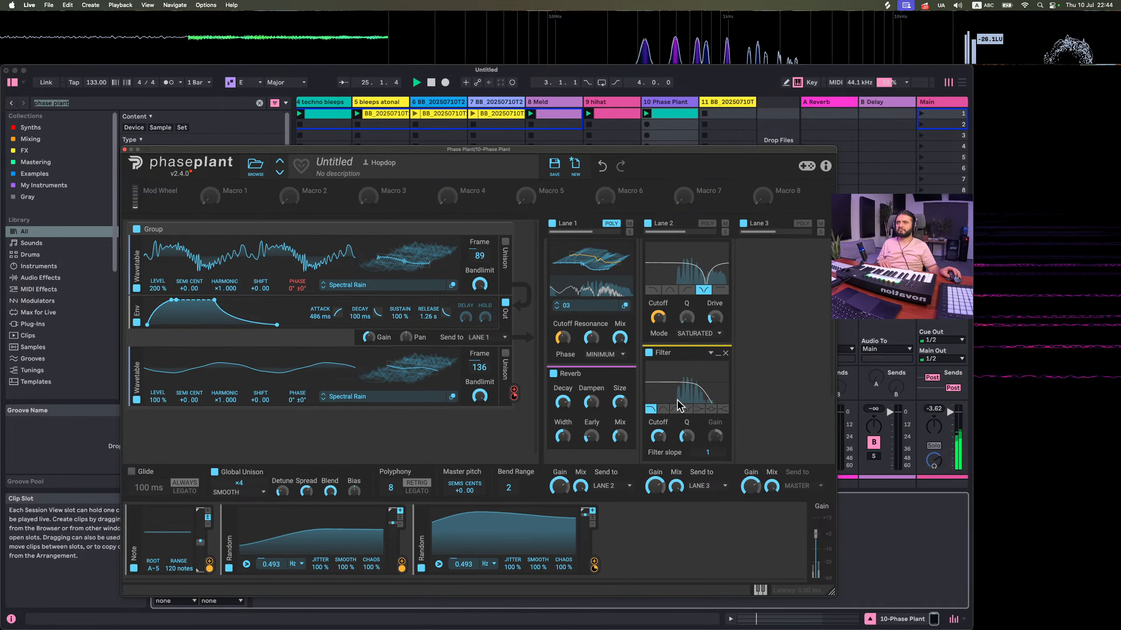
left_click_drag(659, 437, 659, 437)
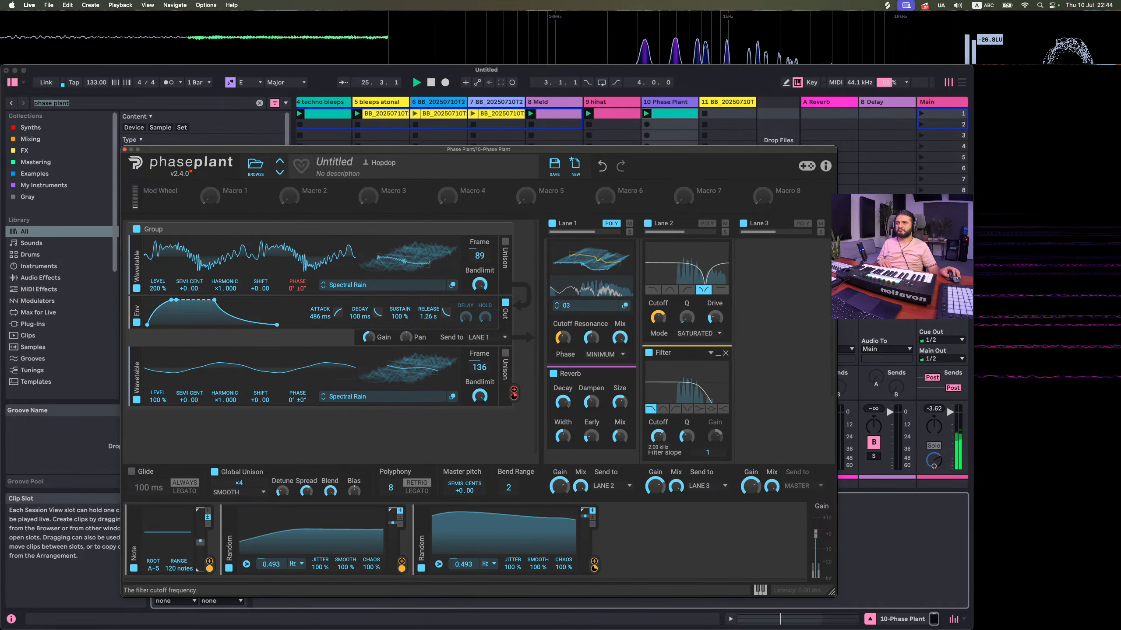
Open the Phase Plant MIDI clip, unfold its note view, transpose all chord notes down one octave and play it
left_click(126, 149)
double_click(675, 113)
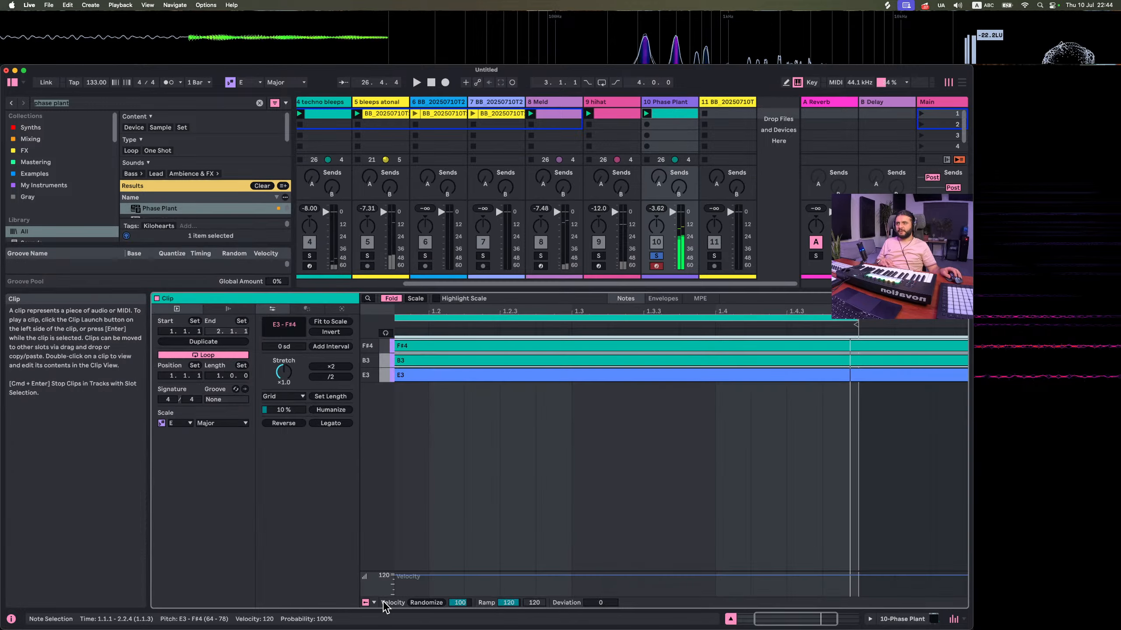
left_click(391, 299)
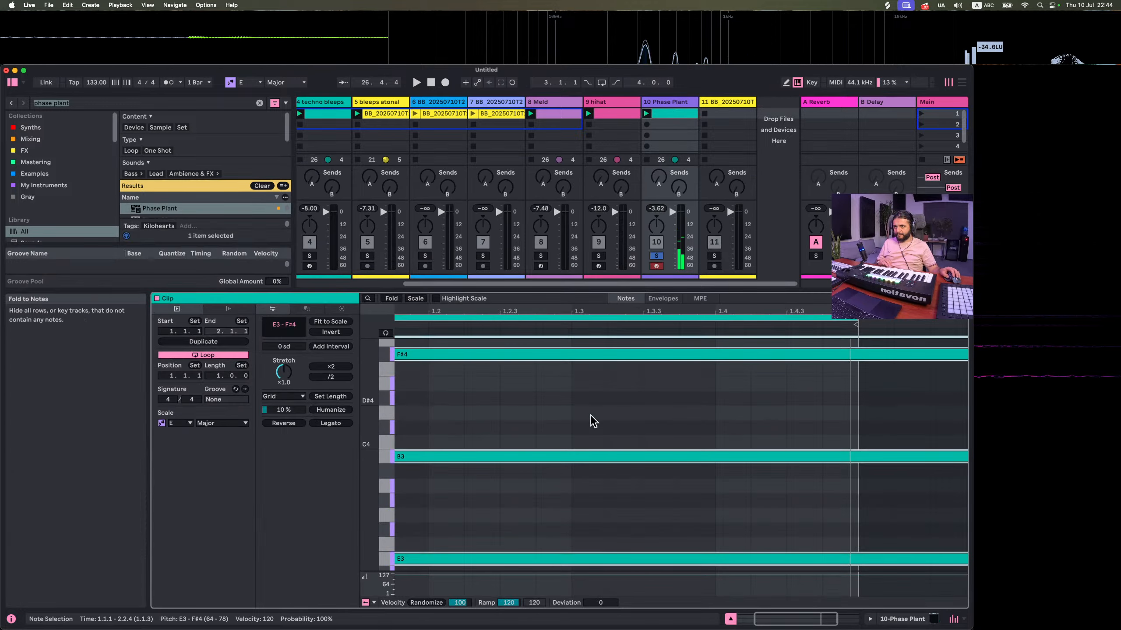
scroll(430, 443, "down", 5)
scroll(430, 445, "up", 5)
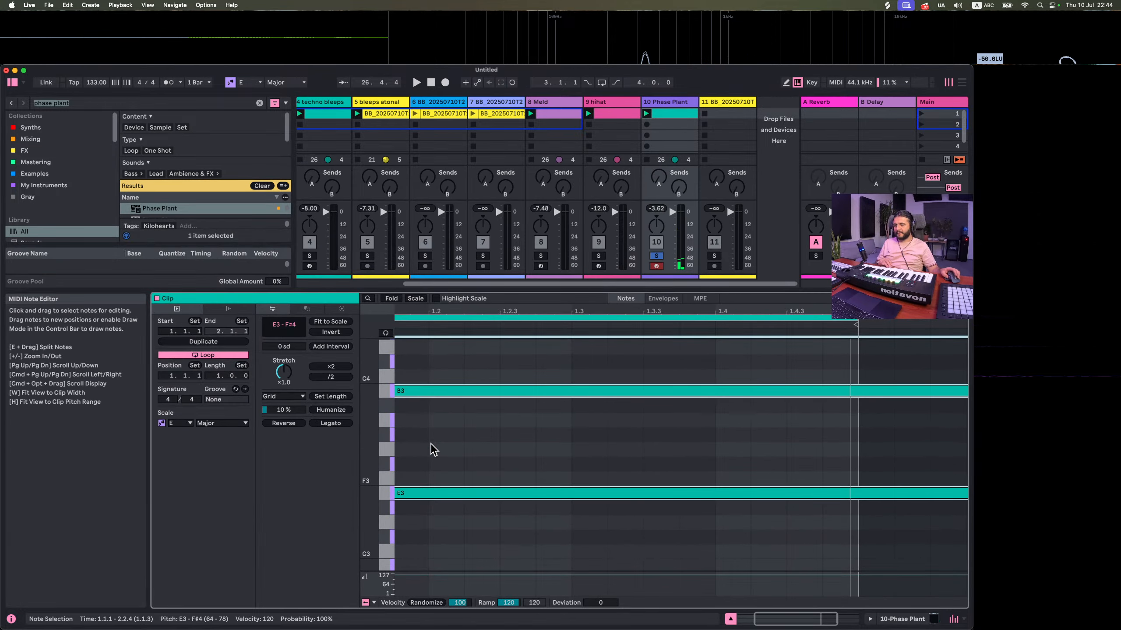
left_click(448, 405)
key("super+a")
key("shift+Down")
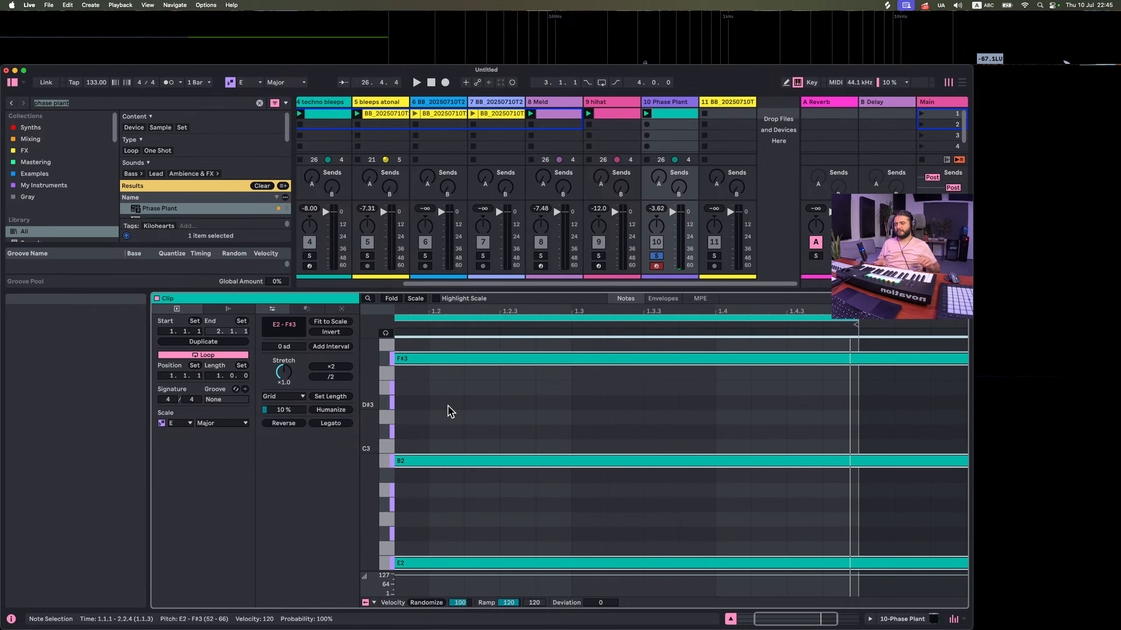
key("space")
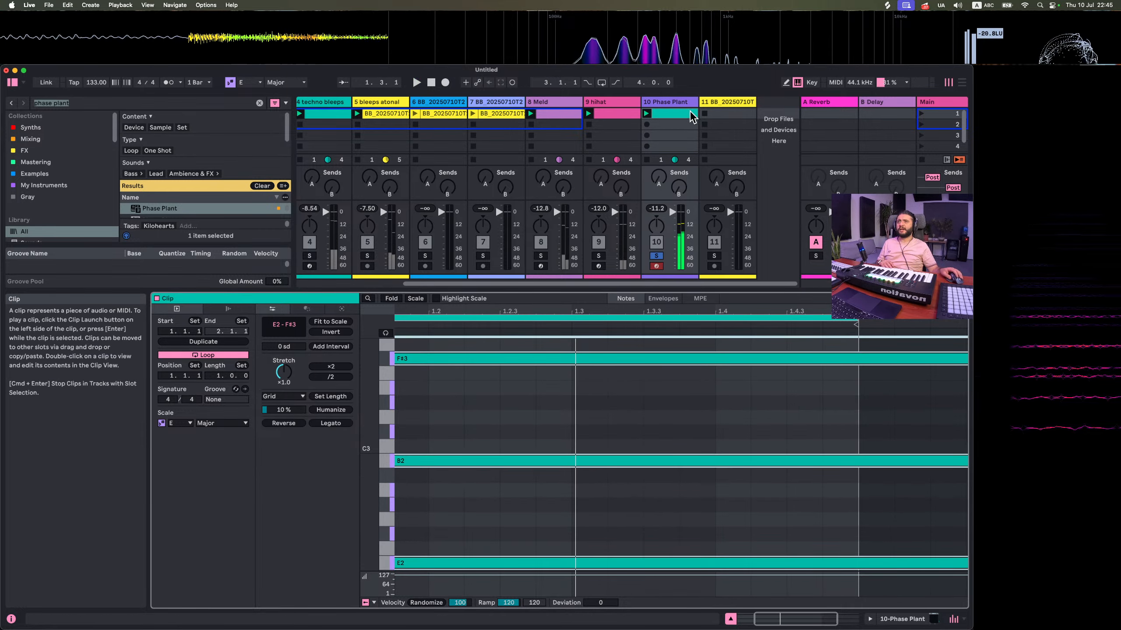
Reopen the Phase Plant device, adjust the output gain of Lane 3 and play the lowered chord
left_click(674, 100)
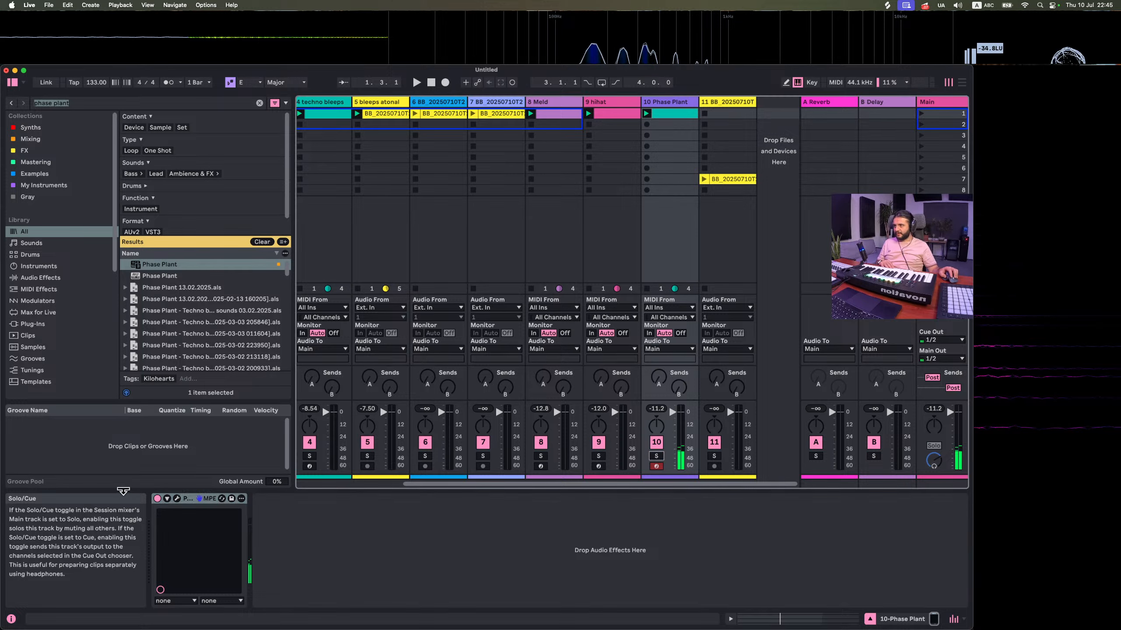
left_click(176, 499)
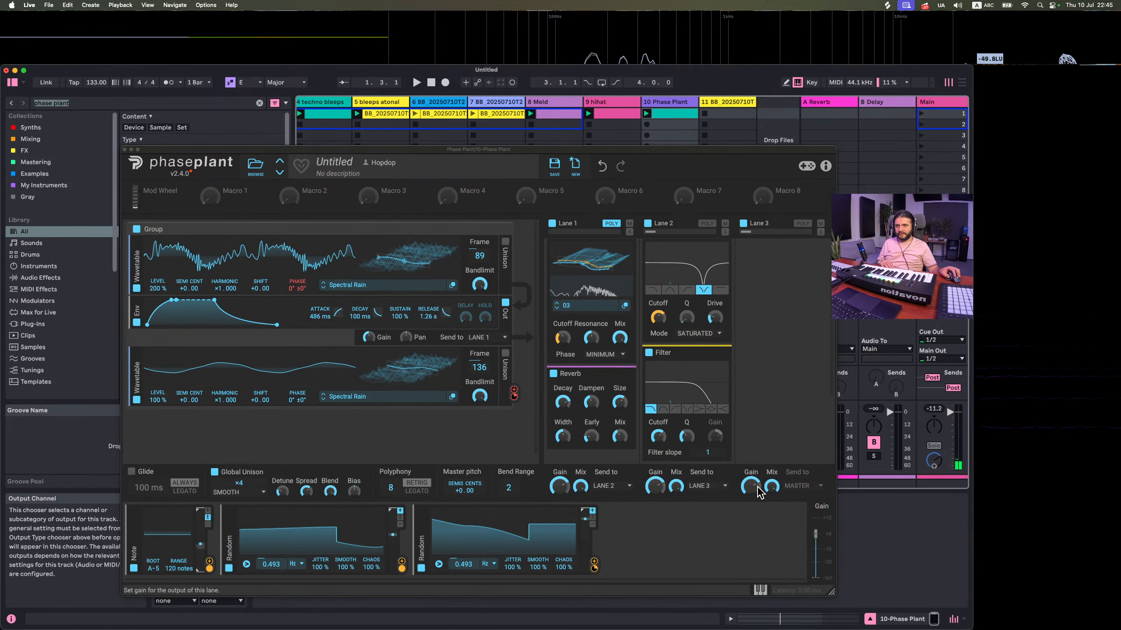
left_click_drag(757, 491, 748, 490)
key("space")
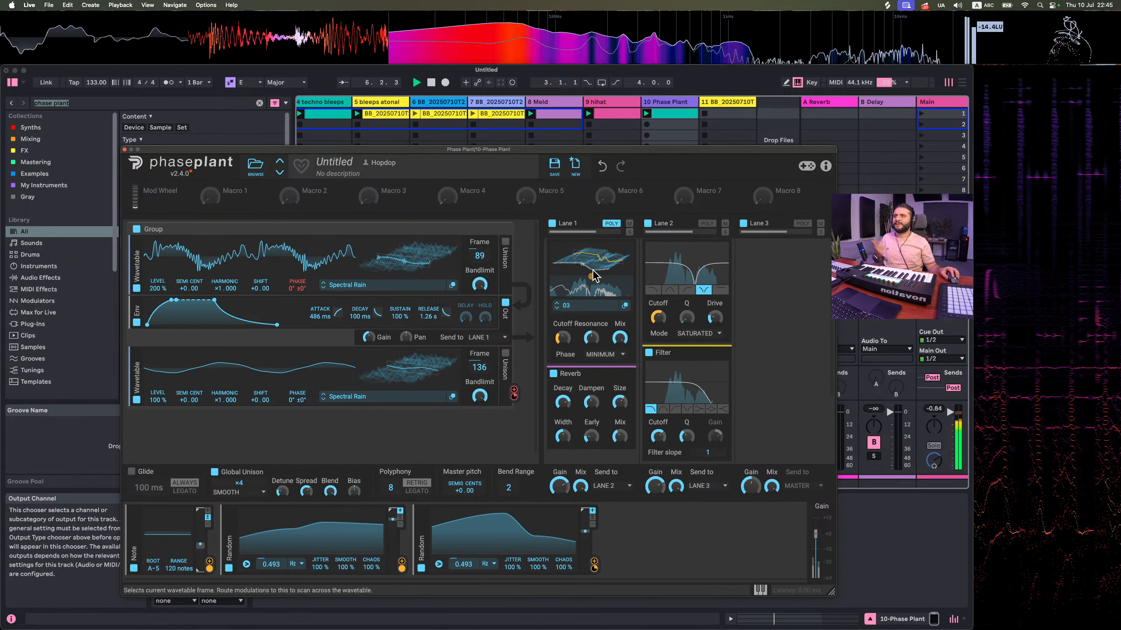
Bypass Lanes 1 and 2, then re-enable them one at a time to compare the sound during playback
left_click(551, 224)
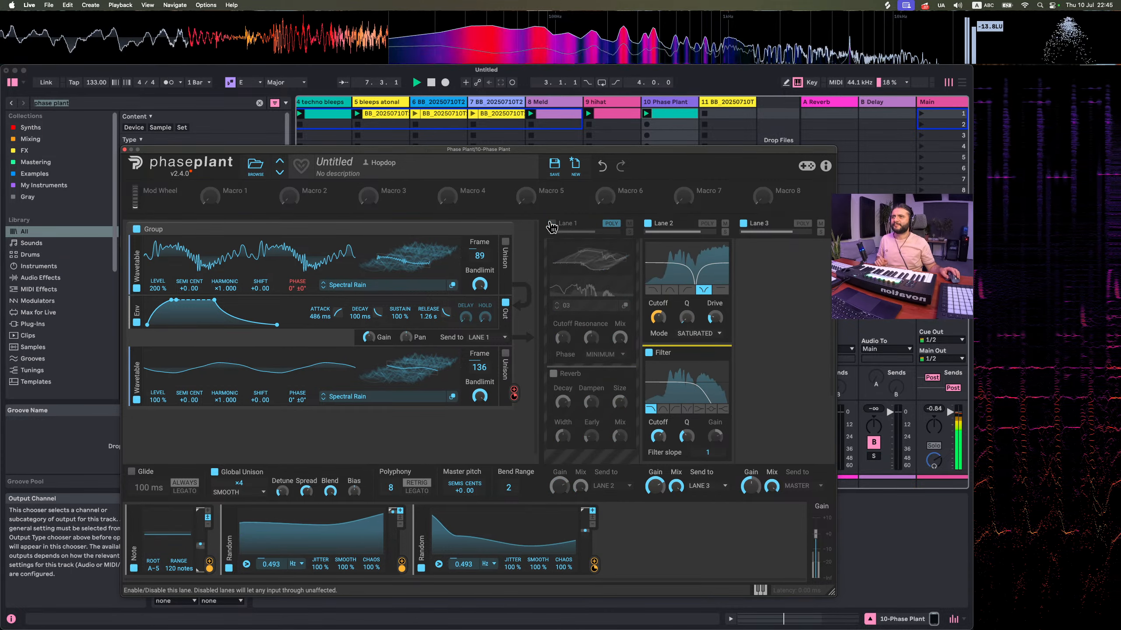
left_click(648, 224)
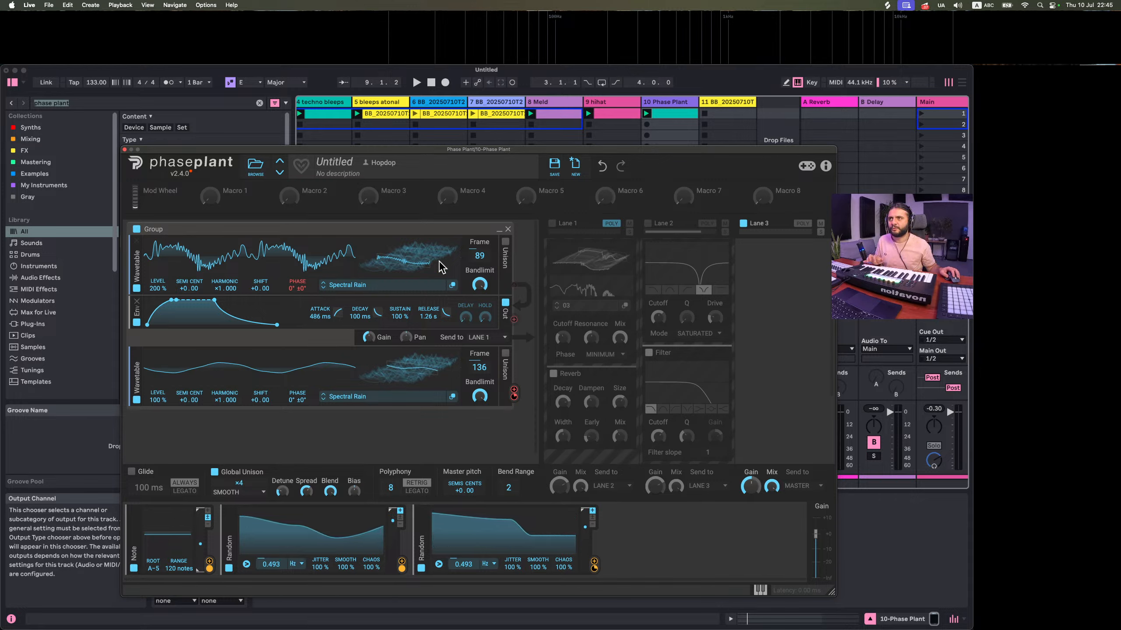
left_click(552, 224)
key("space")
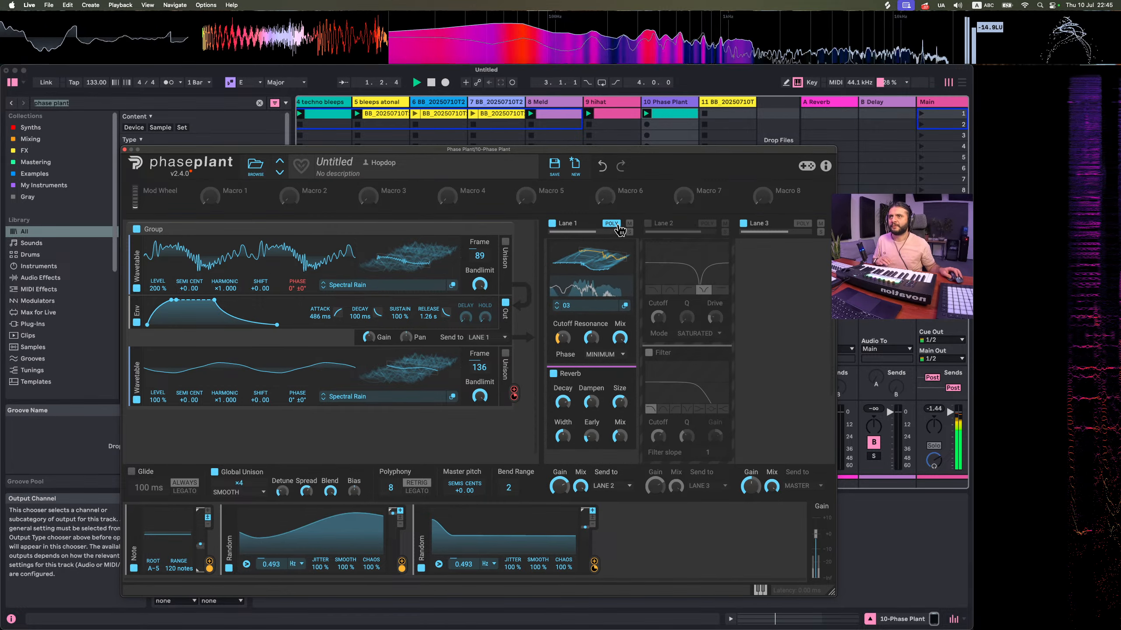
left_click(648, 224)
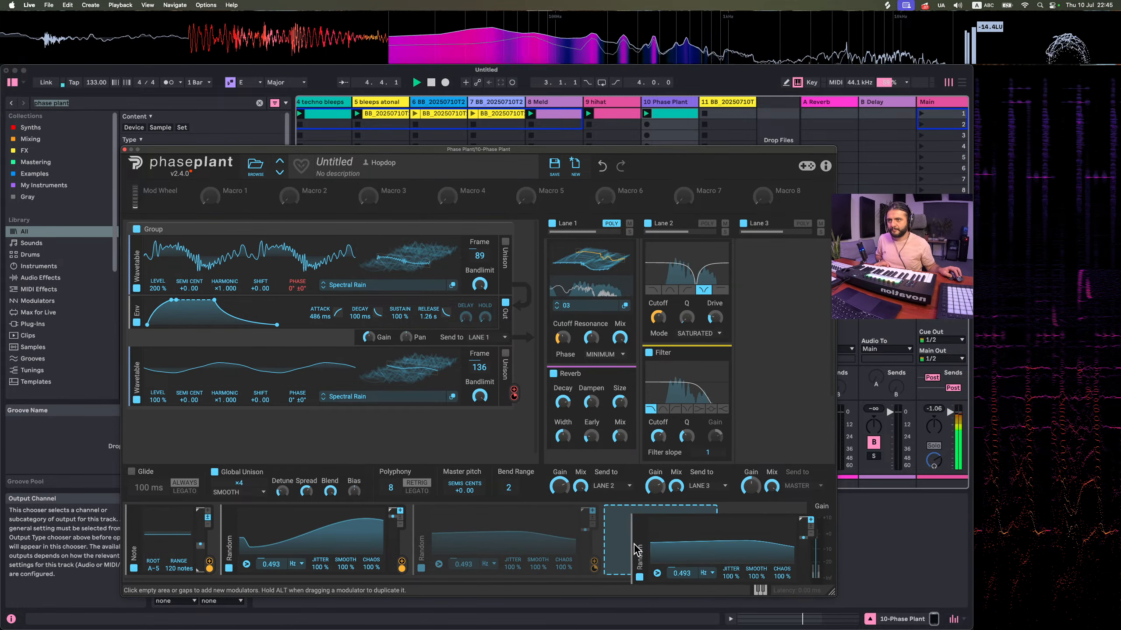
Set the second Random modulator's rate to 0.582 Hz and duplicate the modulator
left_click_drag(467, 568, 466, 563)
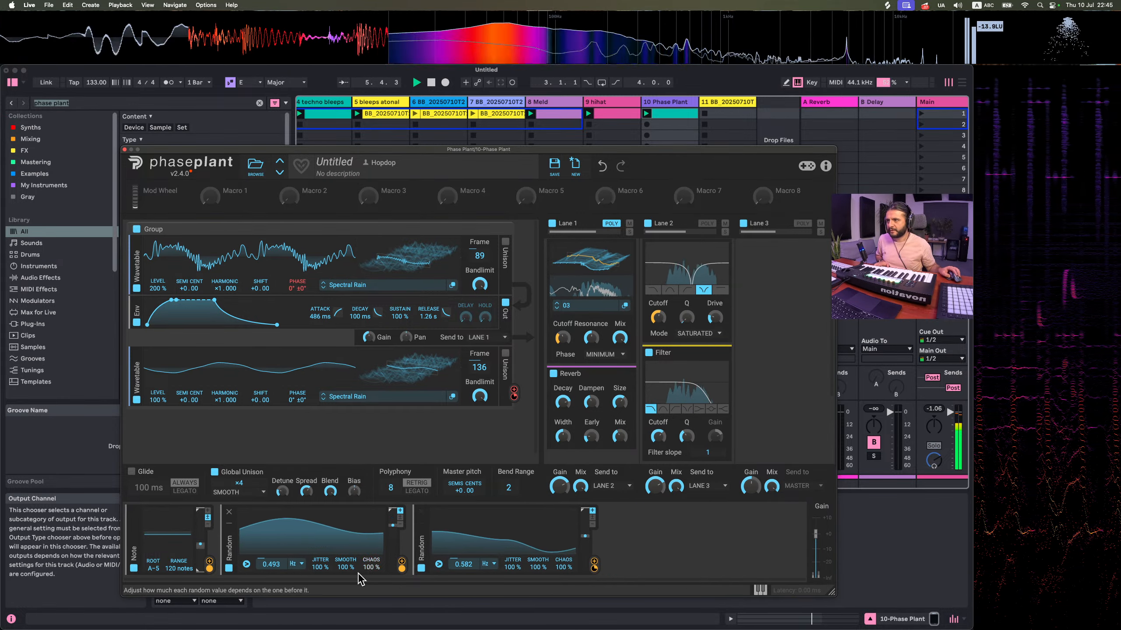
mouse_move(593, 571)
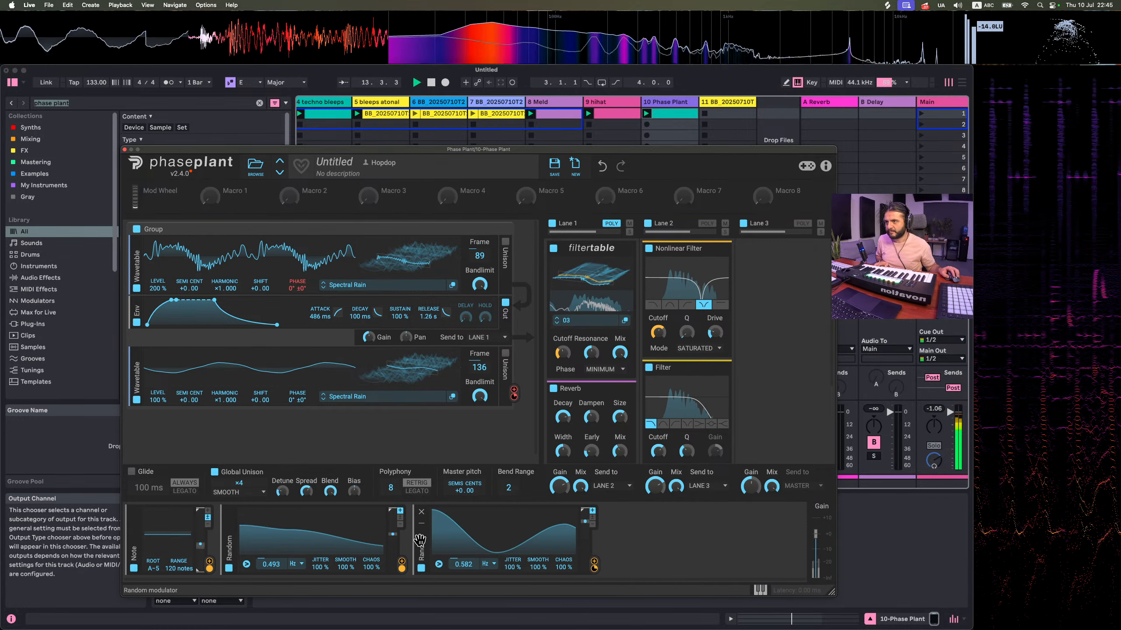
left_click_drag(417, 529, 643, 554)
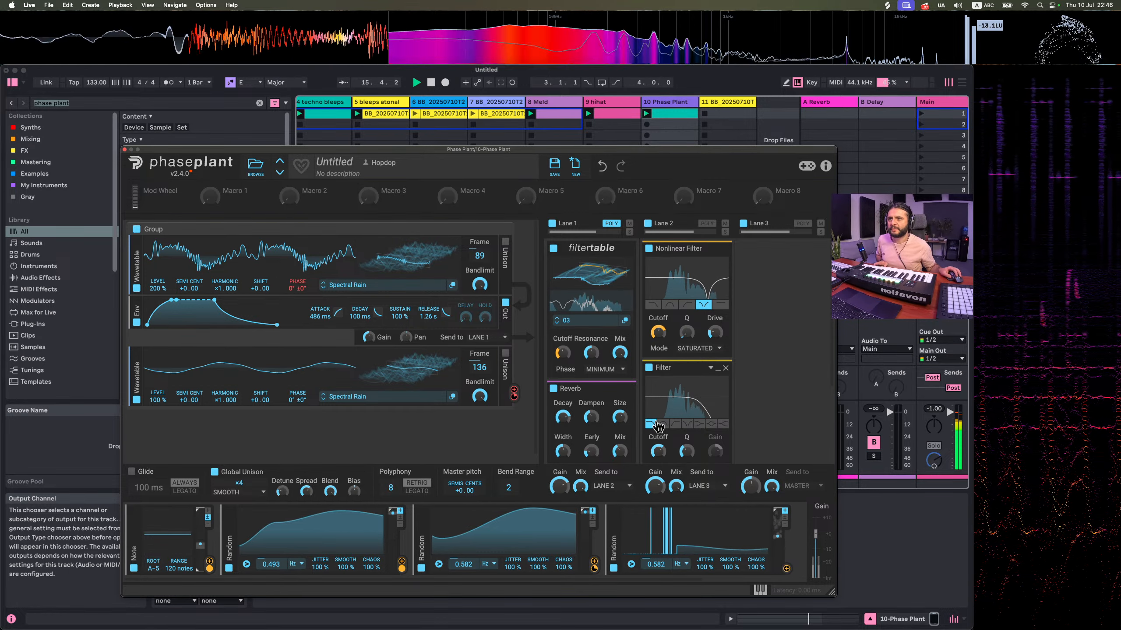
Route the new Random modulator to the Lane 2 Filter's cutoff and Q, with a depth of about 17% on Q
left_click_drag(781, 567, 689, 411)
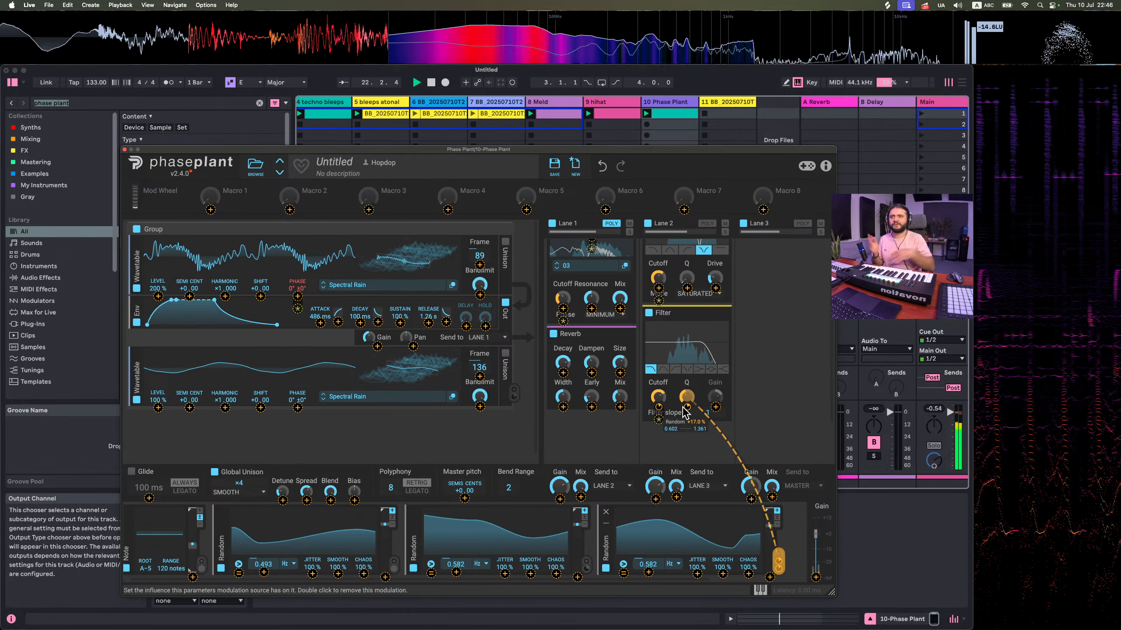
left_click(663, 399)
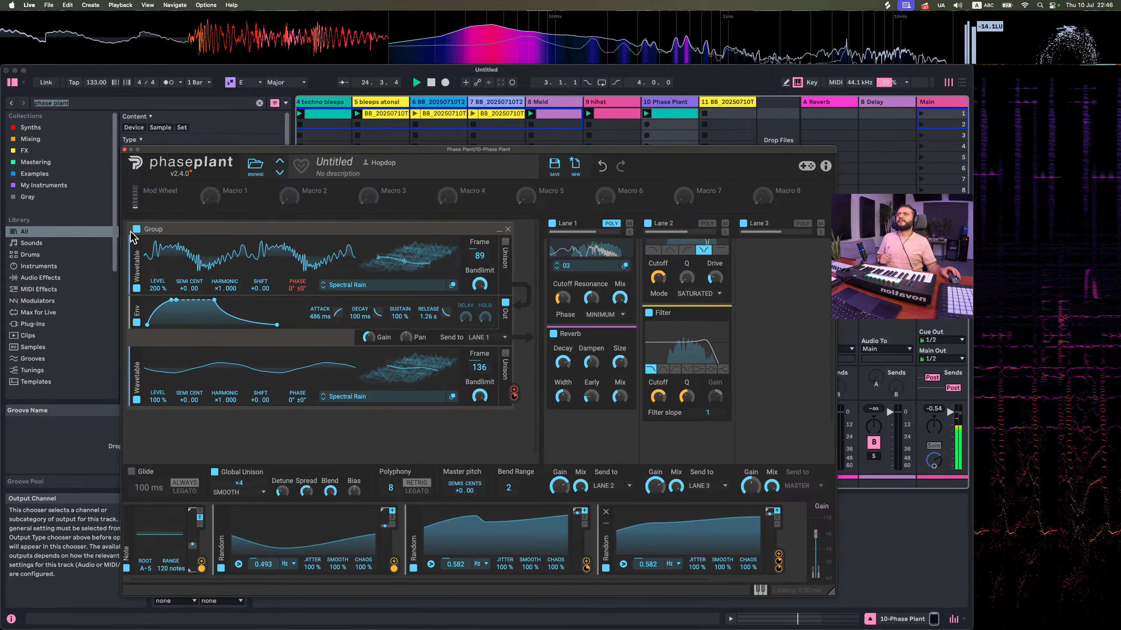
left_click(125, 150)
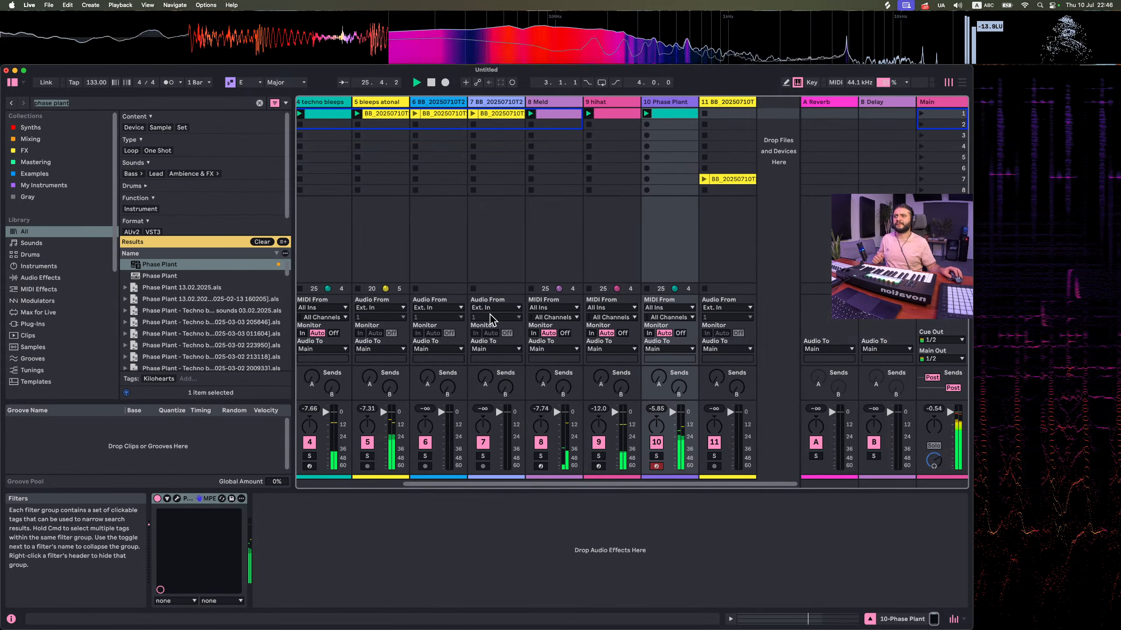
Launch the audio clip on track 6 to hear it together with the Phase Plant chord and the other tracks
scroll(481, 227, "left", 5)
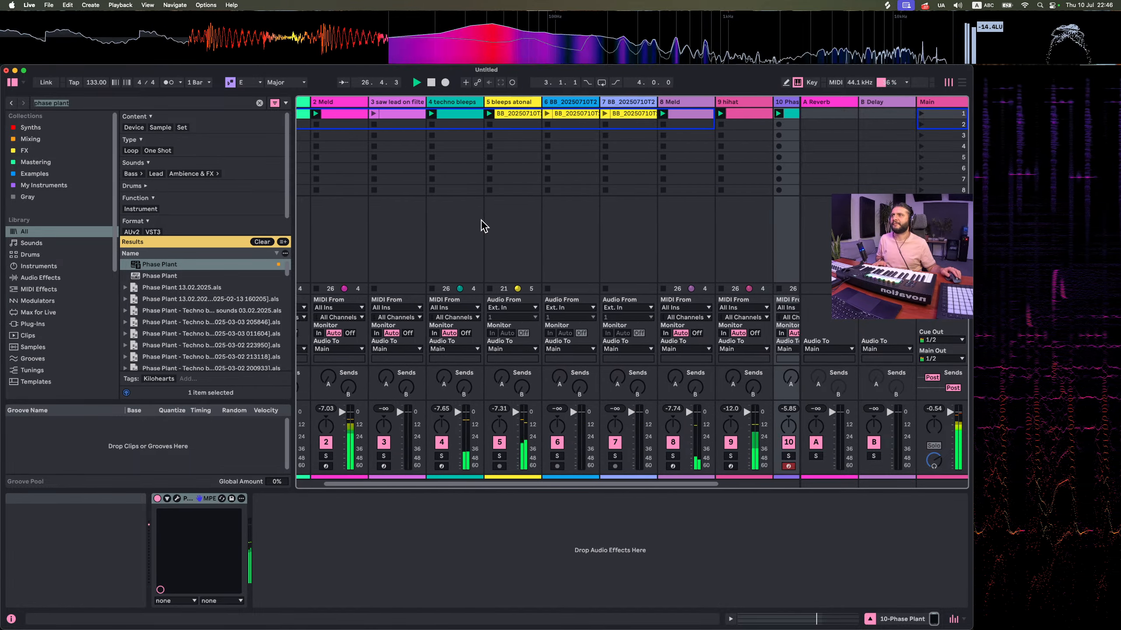
left_click(588, 113)
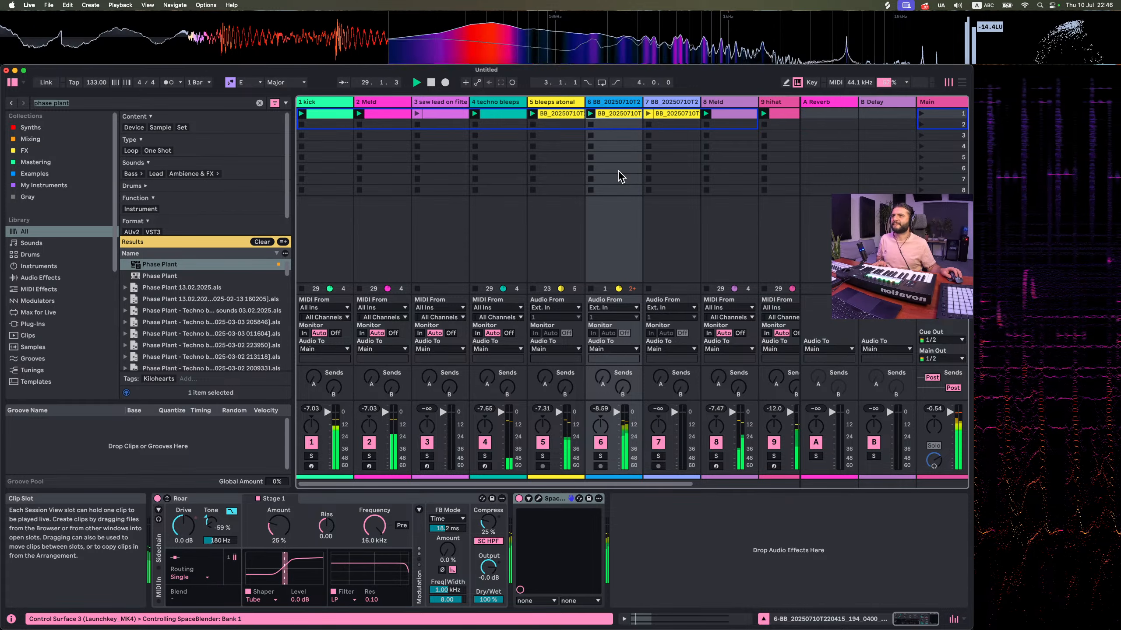
scroll(633, 225, "right", 3)
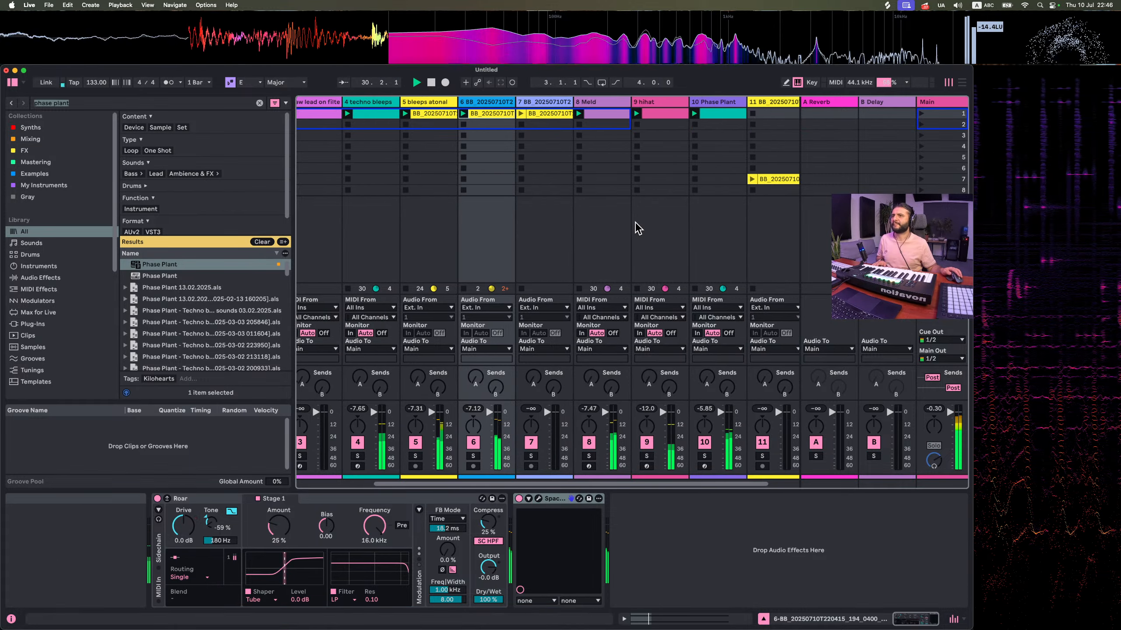
scroll(637, 227, "right", 1)
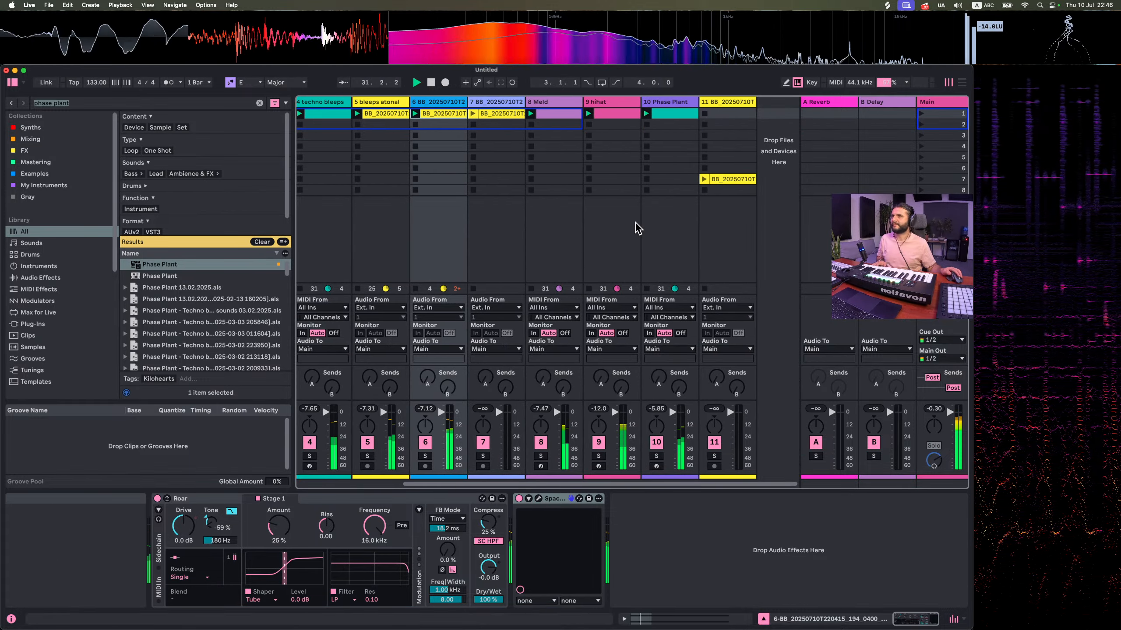
scroll(543, 233, "left", 3)
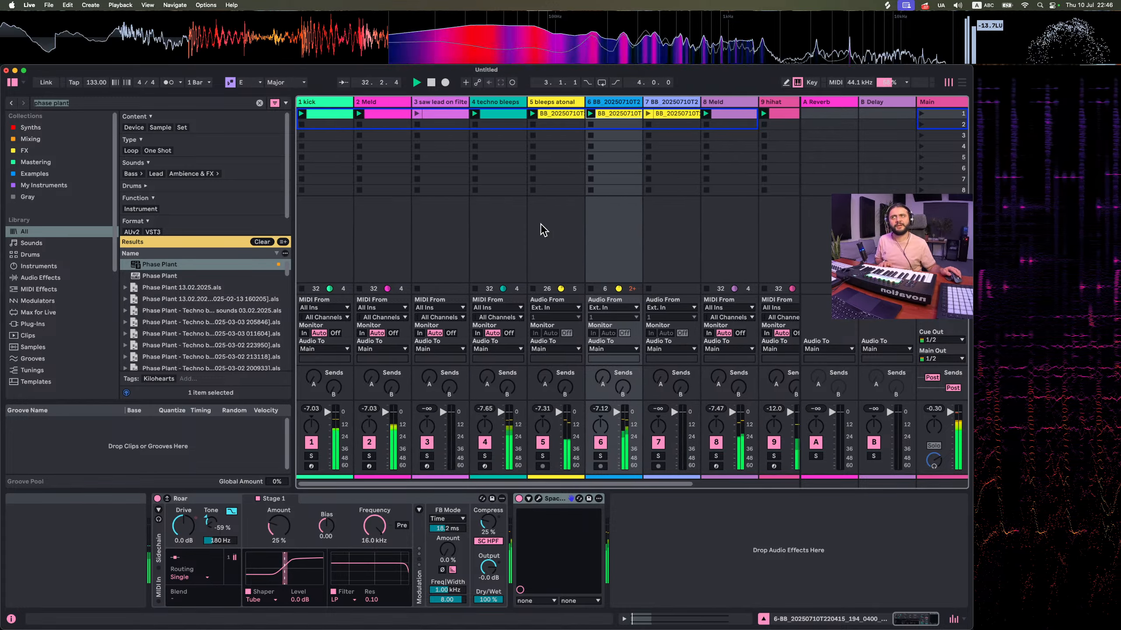
scroll(541, 216, "right", 2)
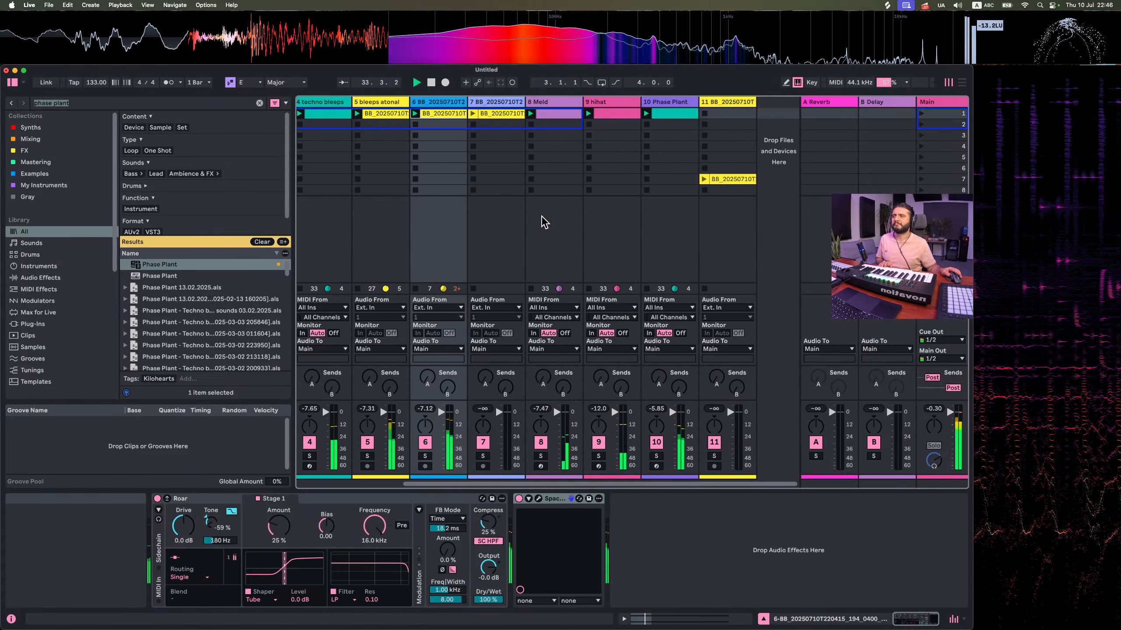
scroll(547, 229, "left", 2)
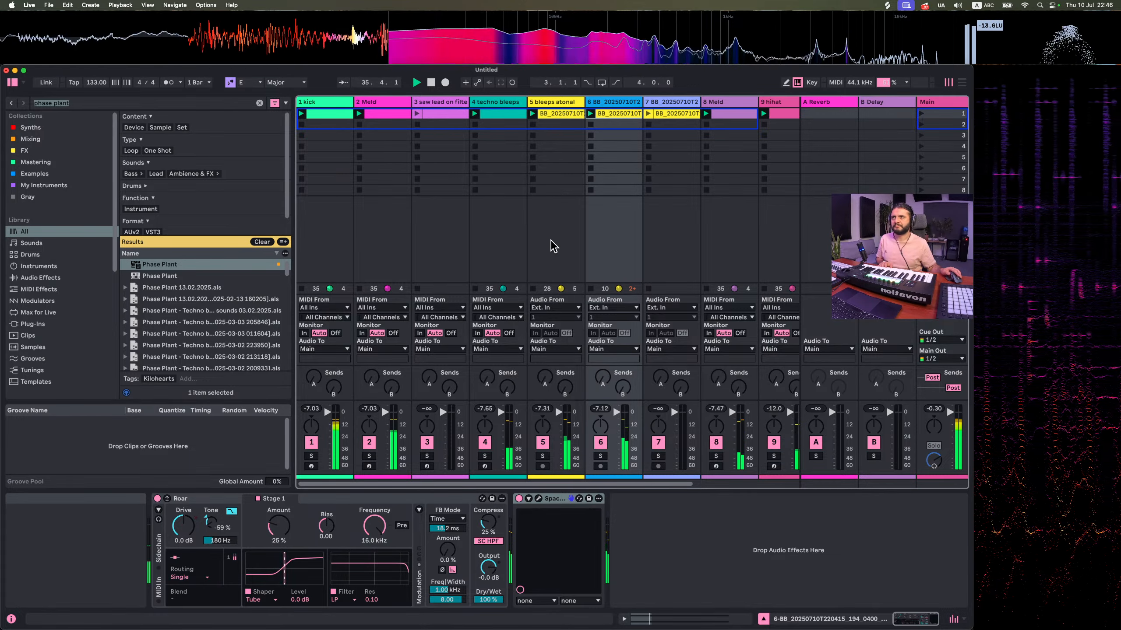
scroll(550, 241, "right", 3)
scroll(549, 240, "left", 3)
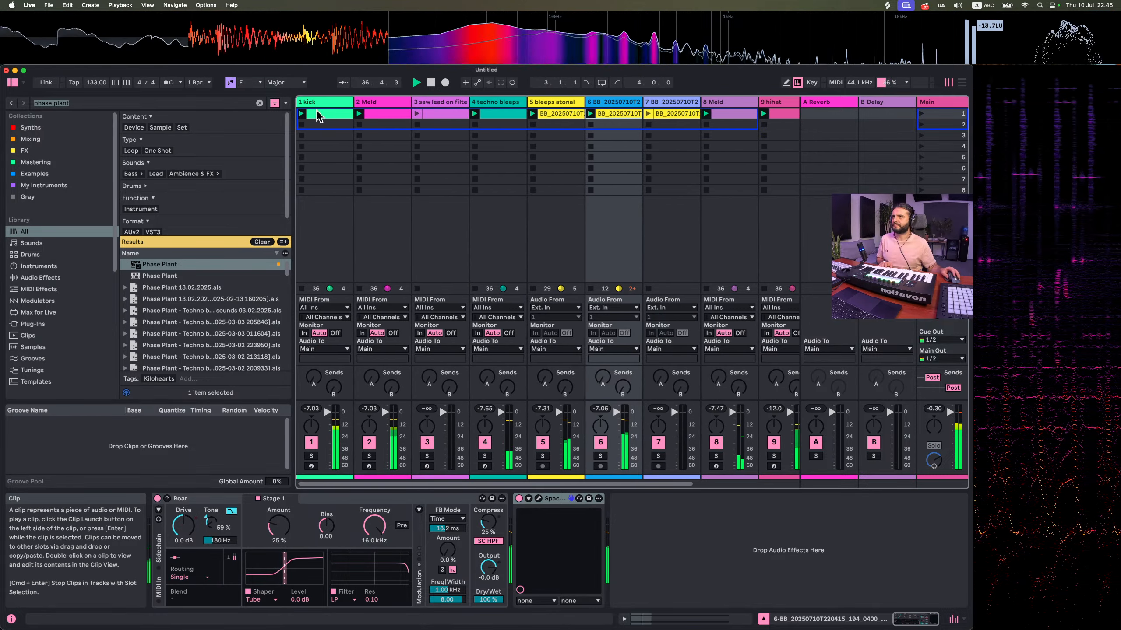
Set the kick track's Meld to Mono and lengthen its amp envelope release to 9.88 s, with the track soloed for playback
left_click(321, 104)
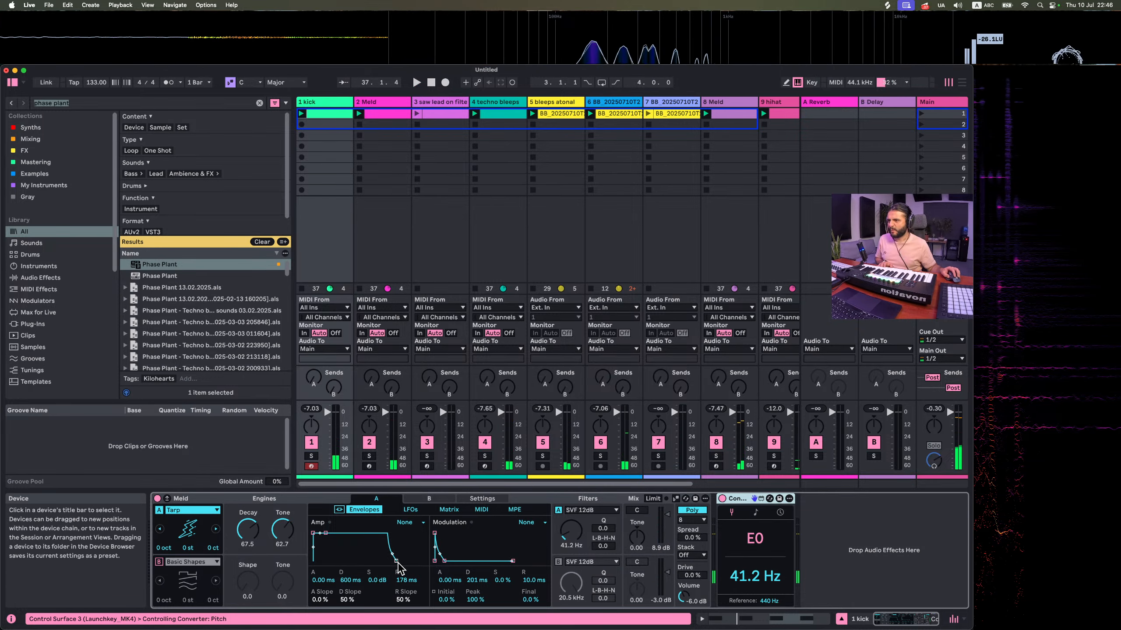
left_click_drag(396, 561, 404, 561)
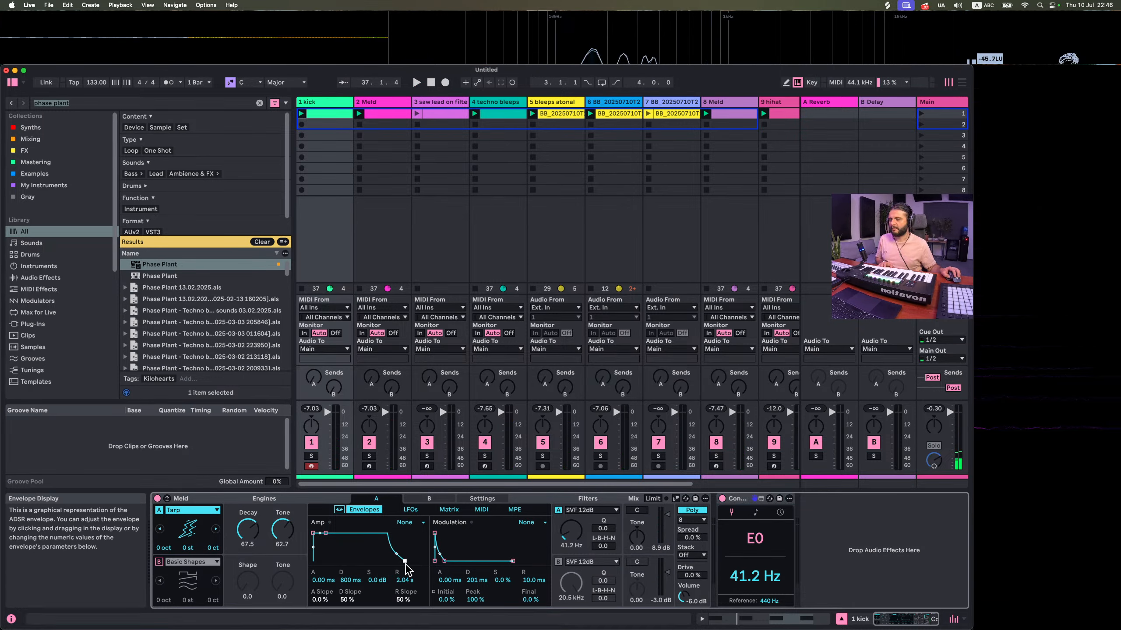
left_click(690, 511)
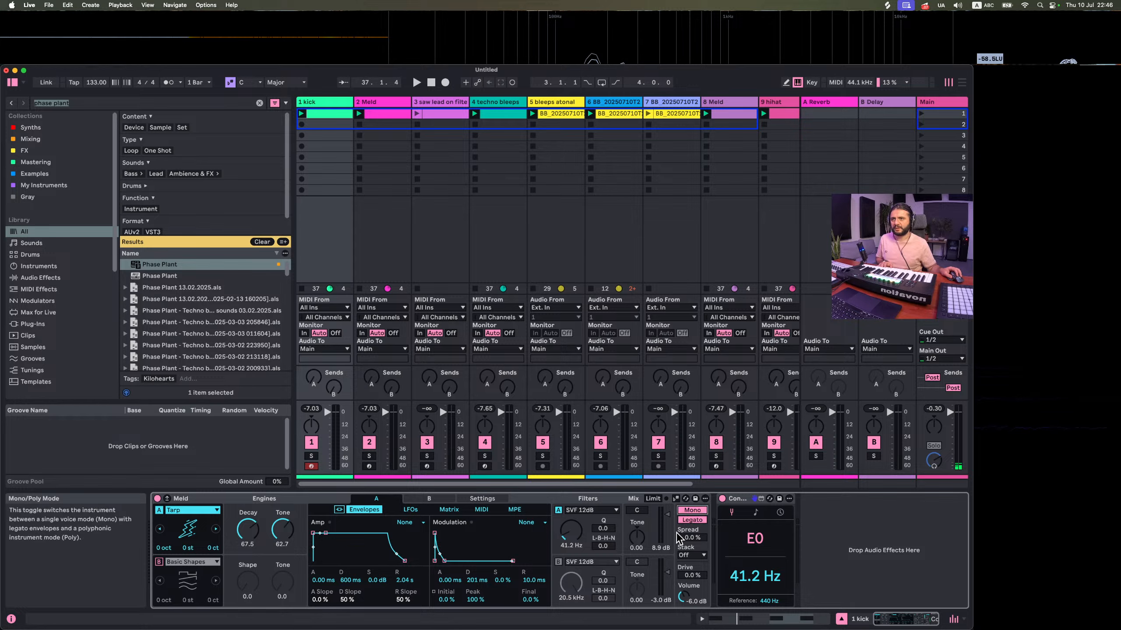
key("space")
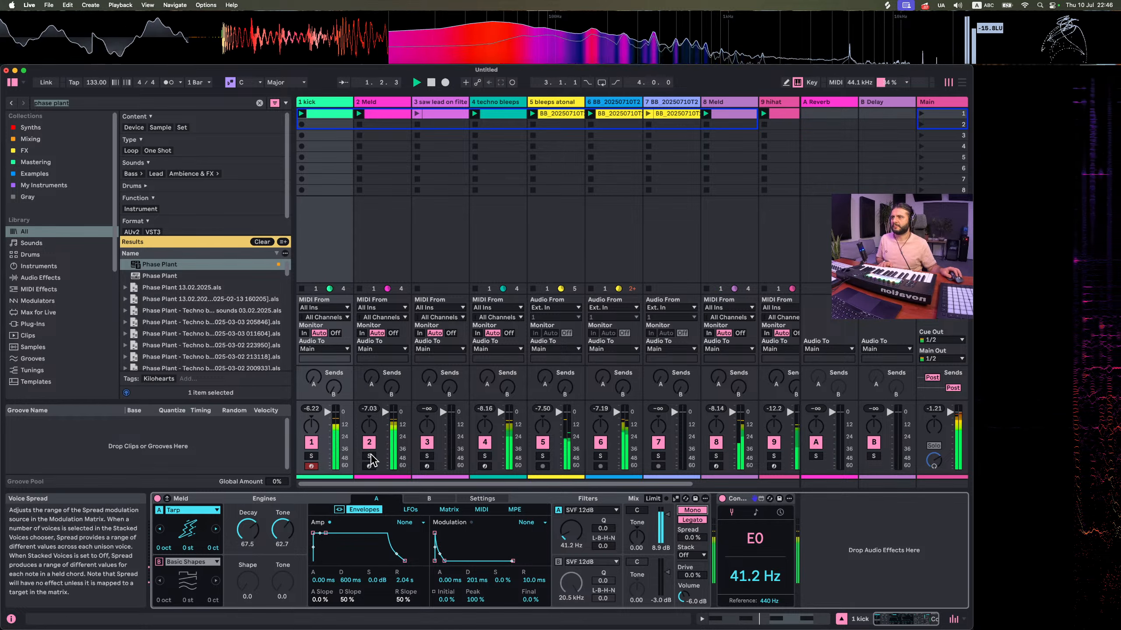
left_click(311, 456)
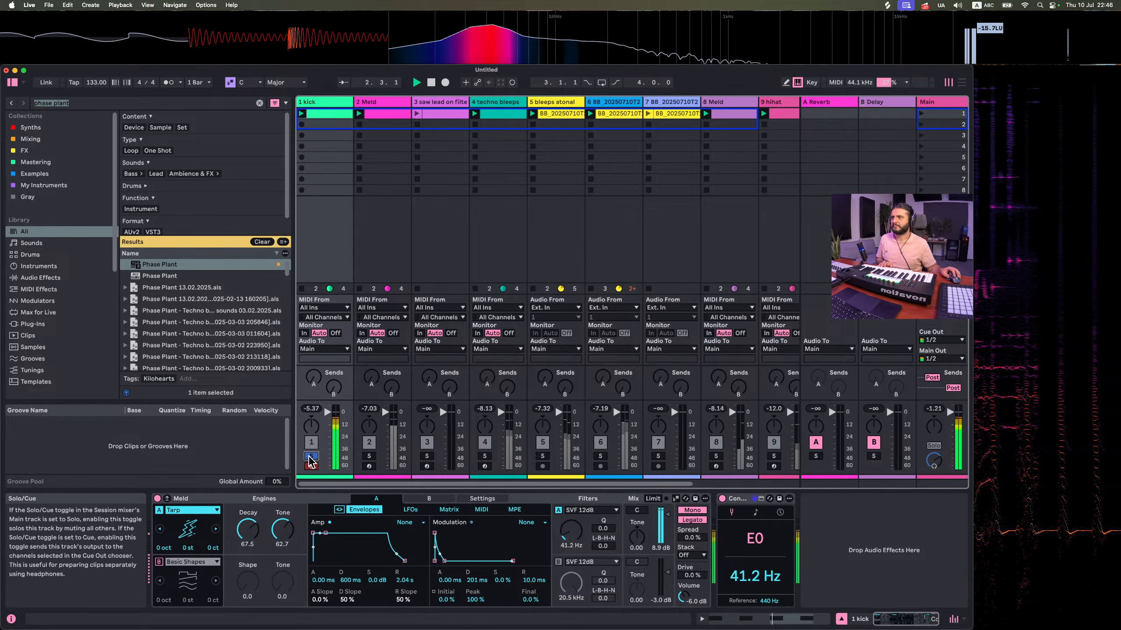
left_click_drag(407, 561, 415, 562)
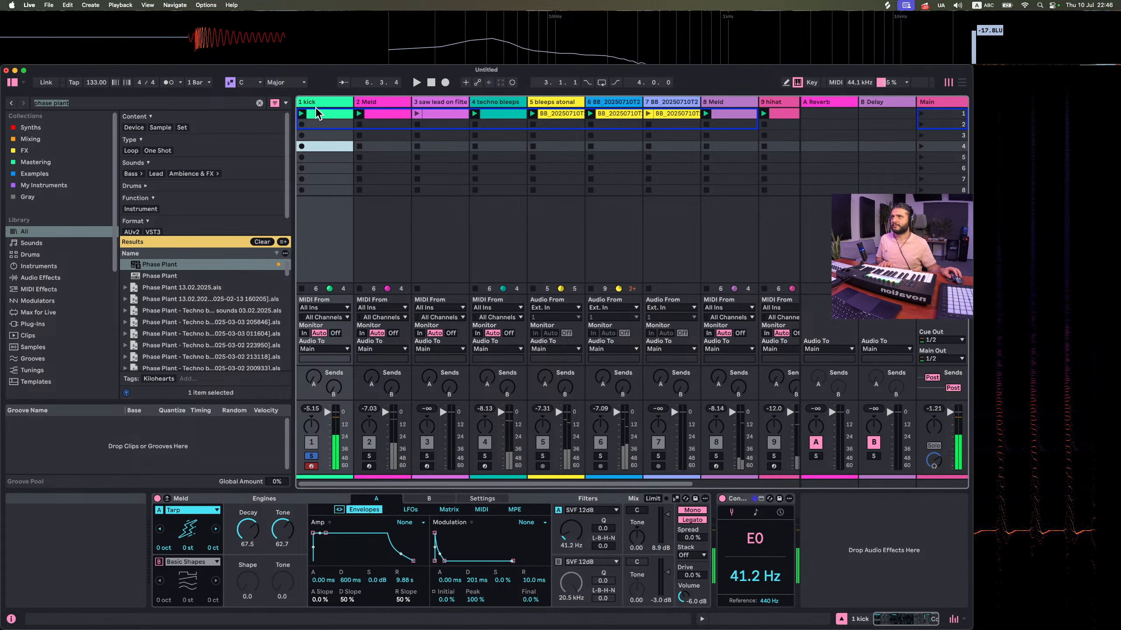
Bounce the kick to a new audio track, then launch, open and solo the bounced clip
key("super+b")
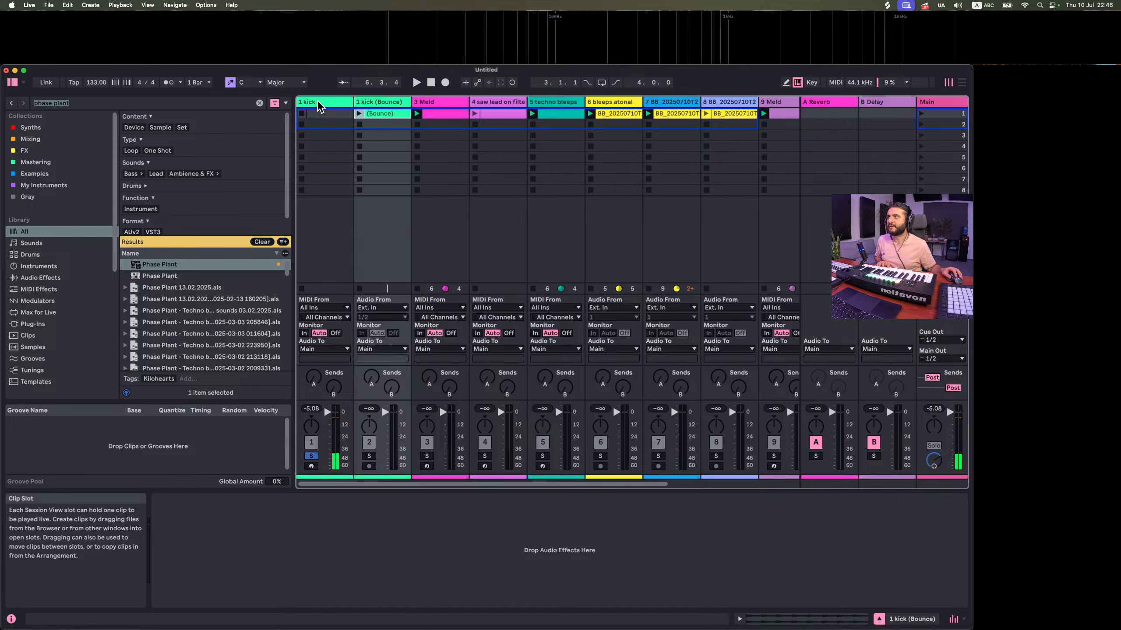
left_click(358, 113)
left_click(382, 114)
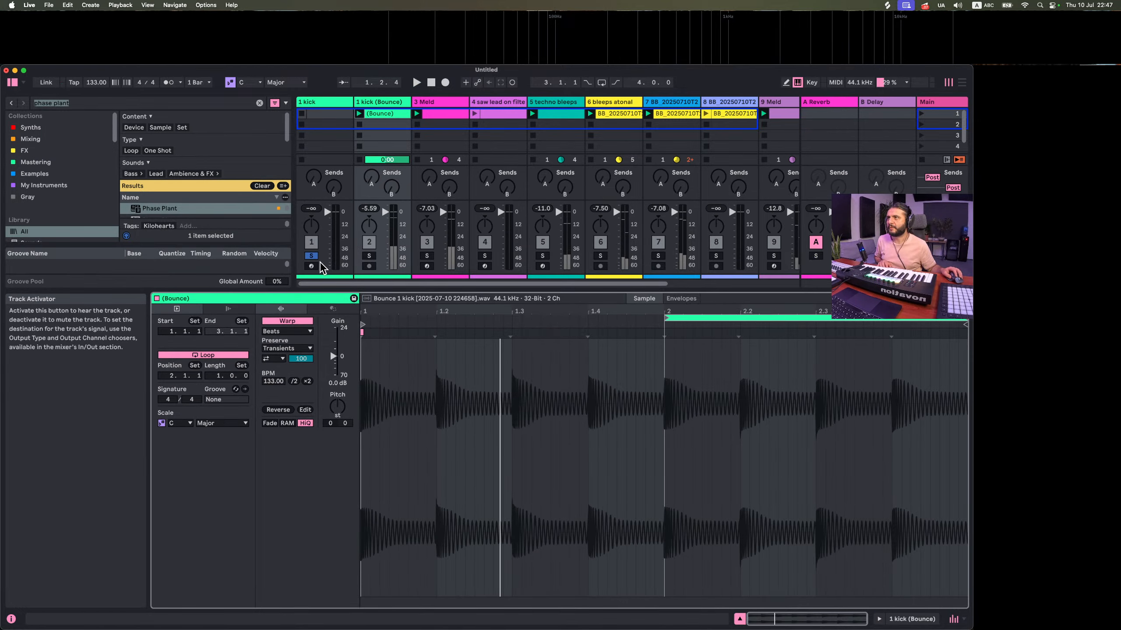
left_click(369, 256)
left_click(664, 422)
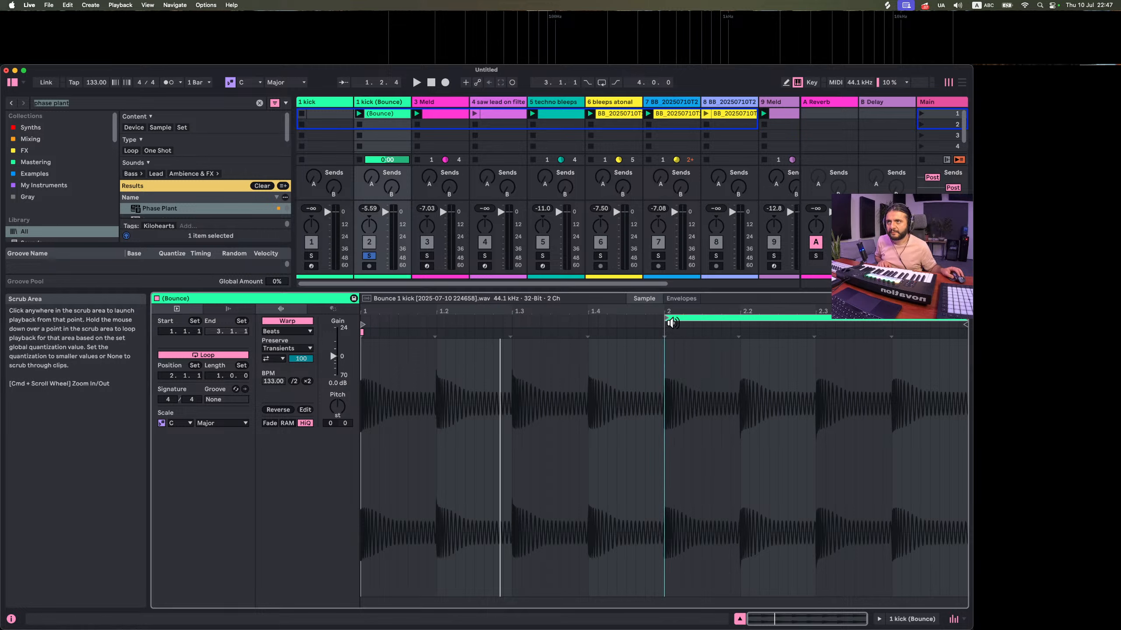
Loop only the beat from 2.1.1 to 2.2.1 in the bounced kick clip and unsolo its track to hear it in the mix
left_click_drag(669, 312, 620, 337)
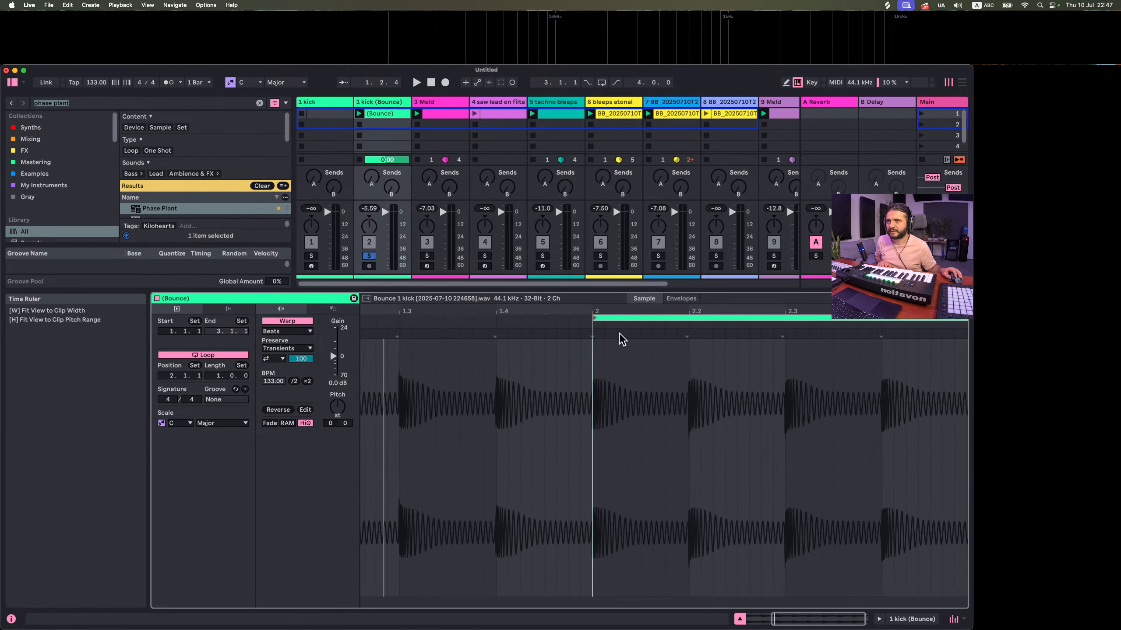
left_click_drag(692, 370, 599, 384)
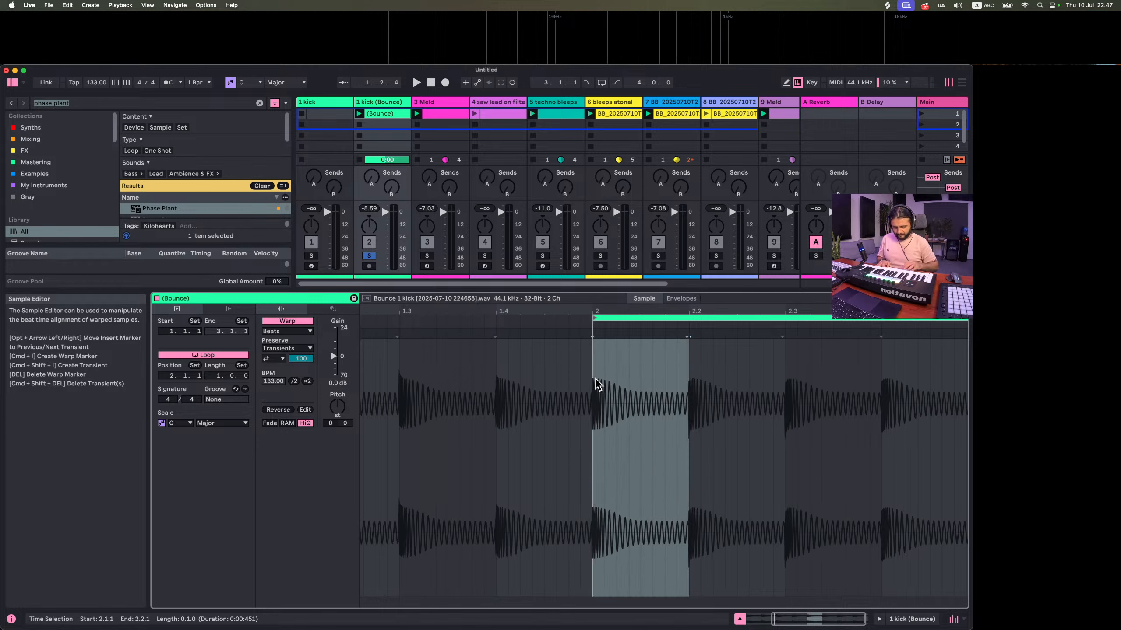
key("super+l")
key("space")
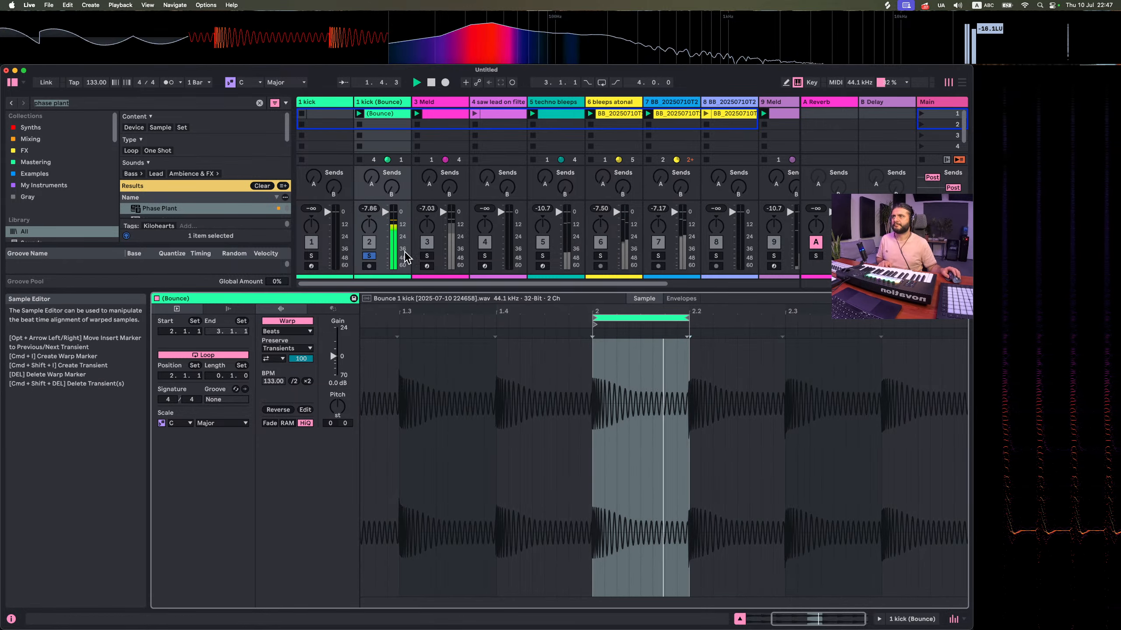
left_click(369, 256)
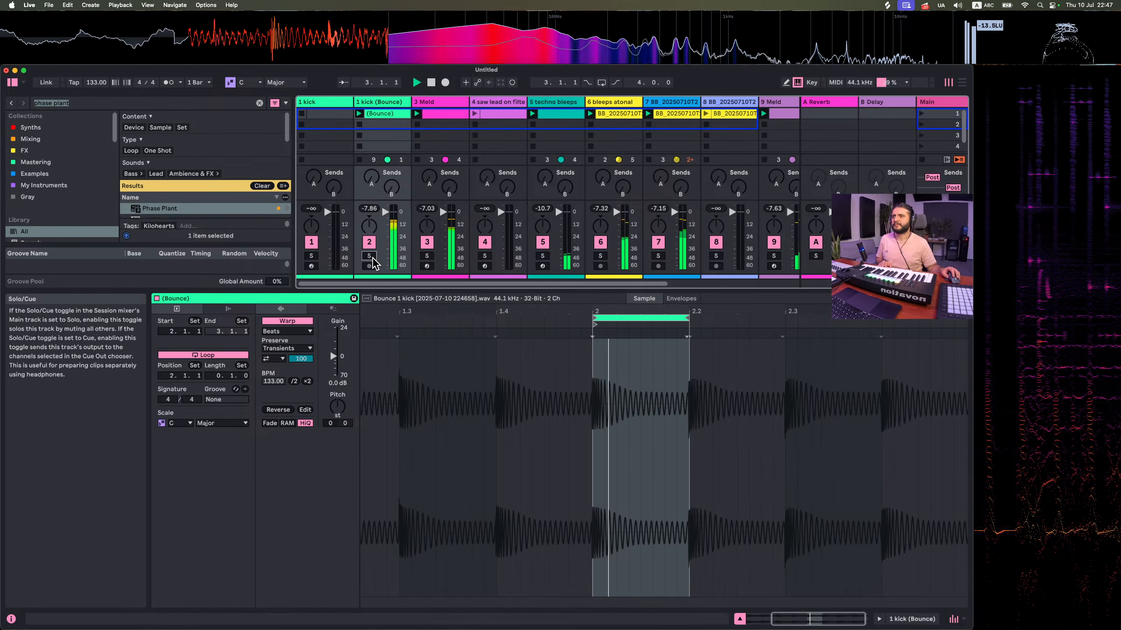
left_click(430, 242)
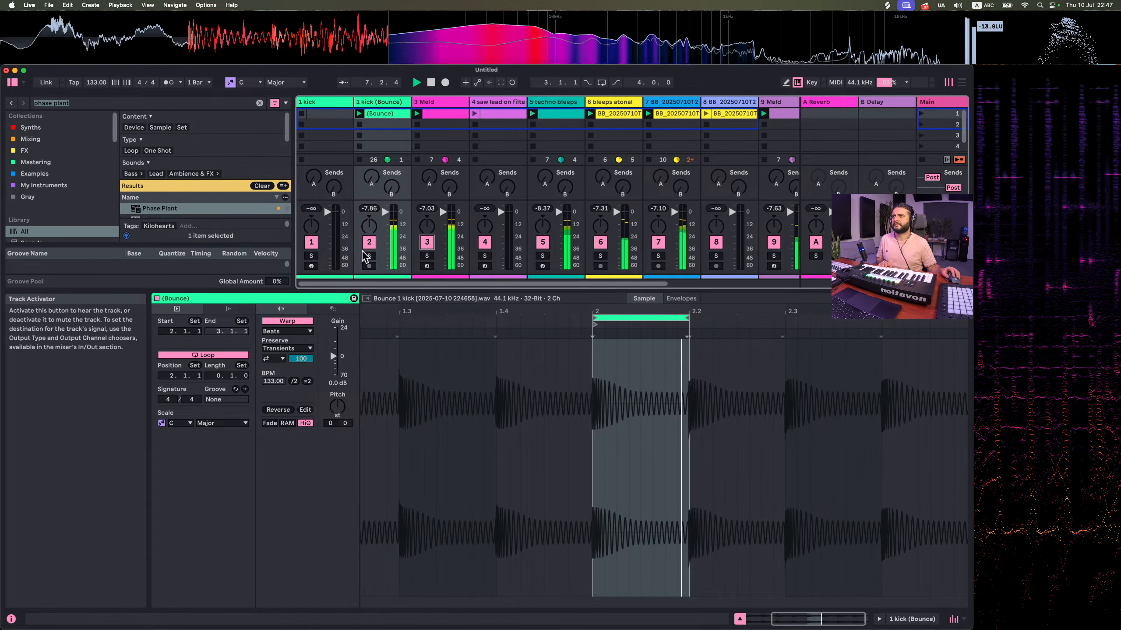
Shape the bounced kick's clip gain envelope into a curved fade from 100% to silence at the loop end, 2.2.1
left_click(681, 299)
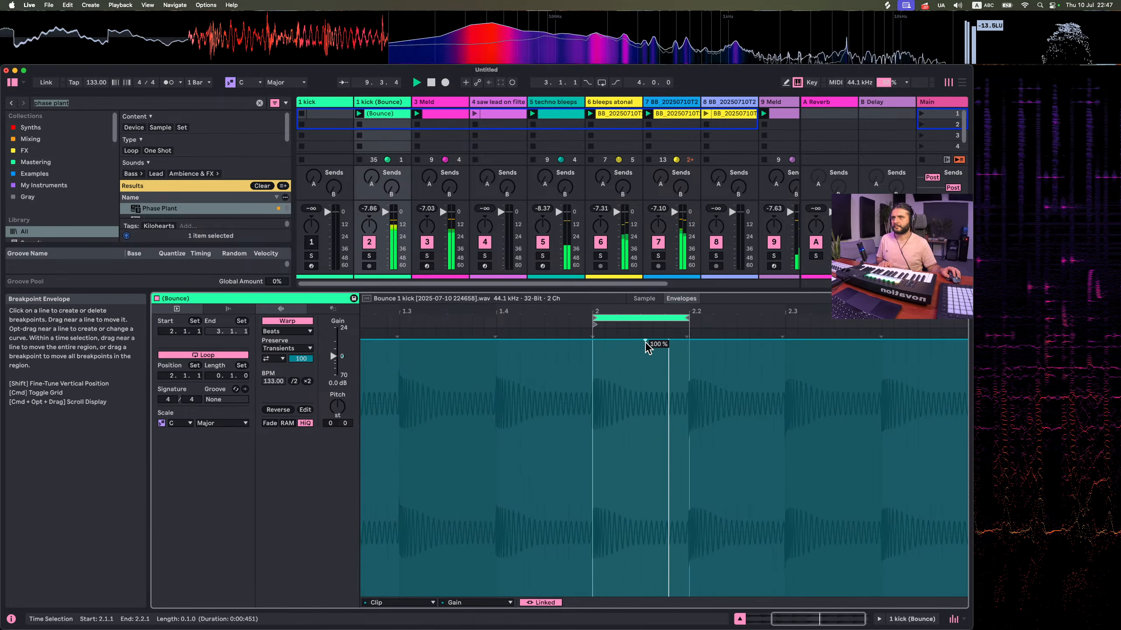
left_click_drag(686, 342, 688, 594)
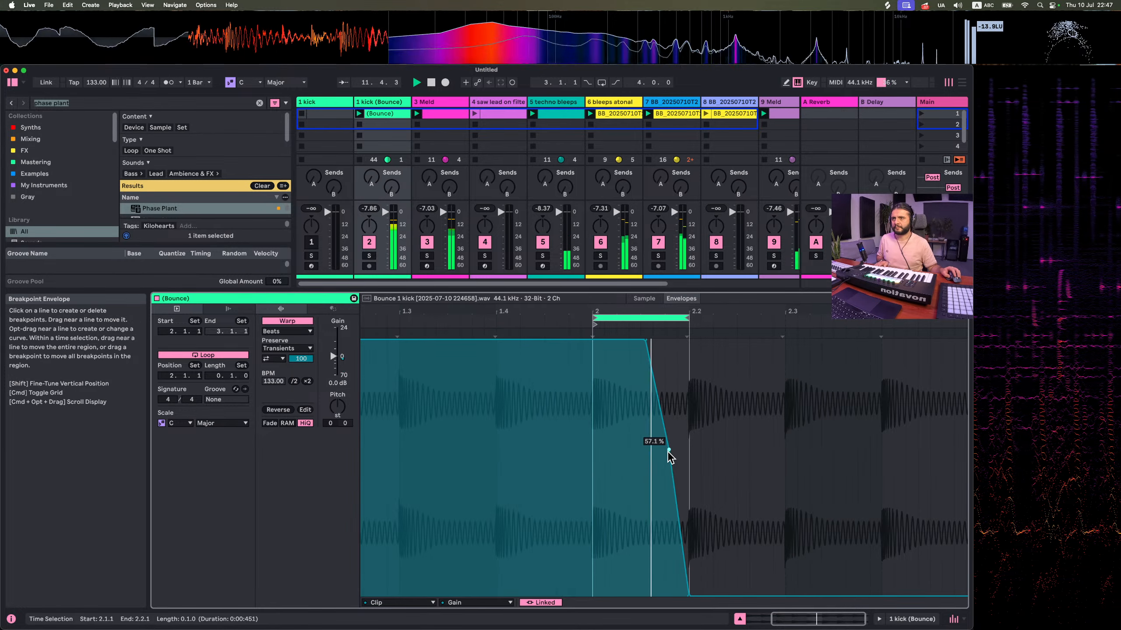
left_click_drag(672, 461, 679, 397)
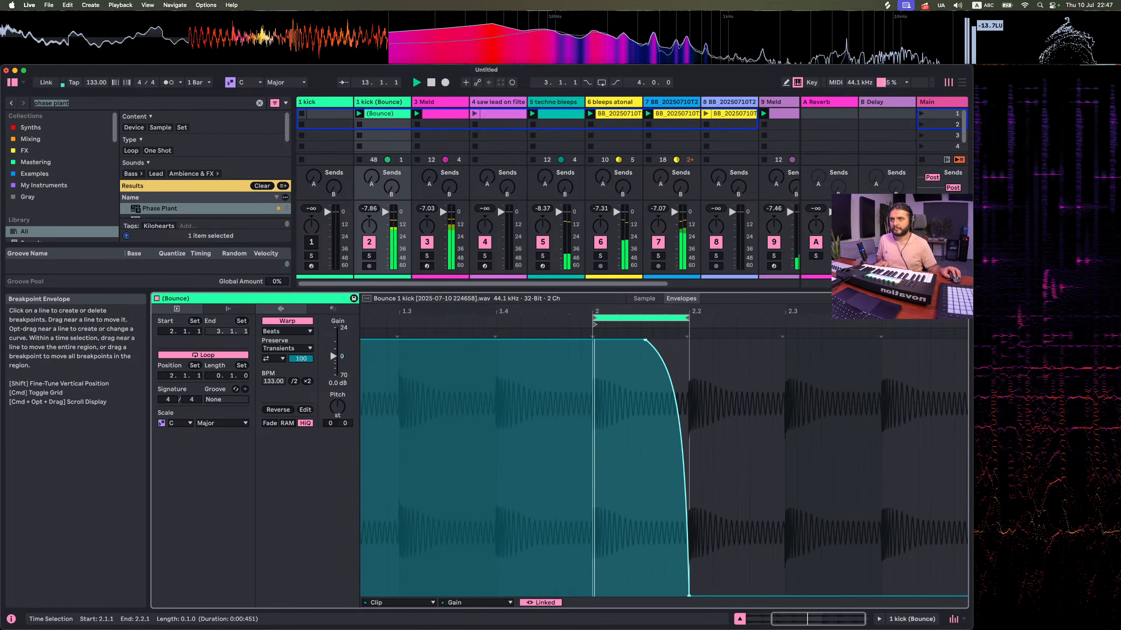
left_click_drag(690, 312, 688, 378)
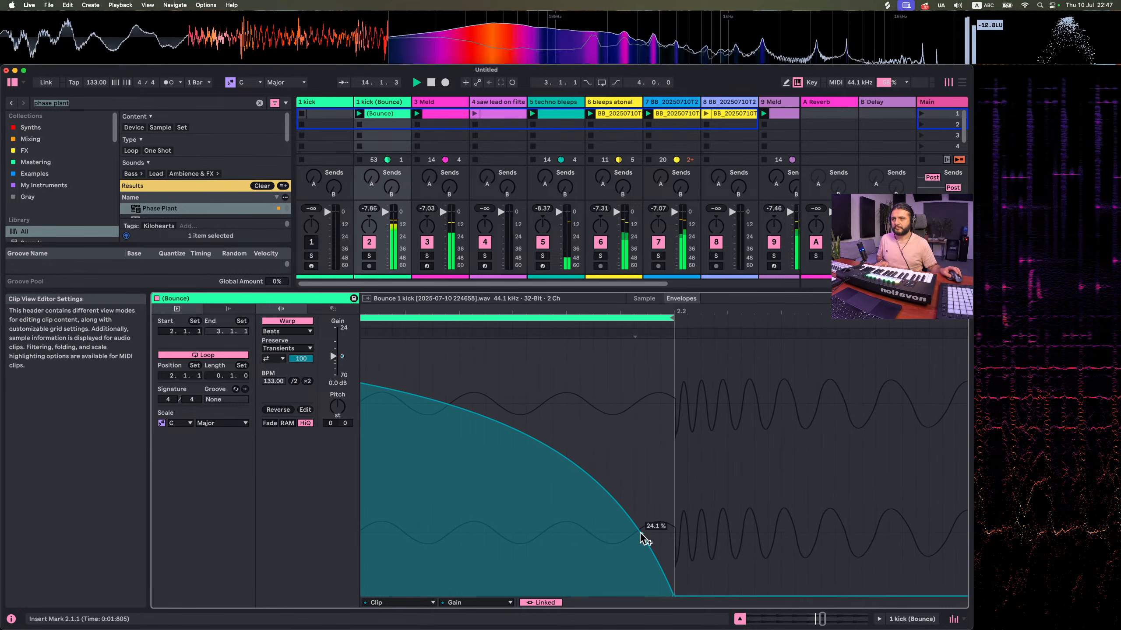
left_click(369, 256)
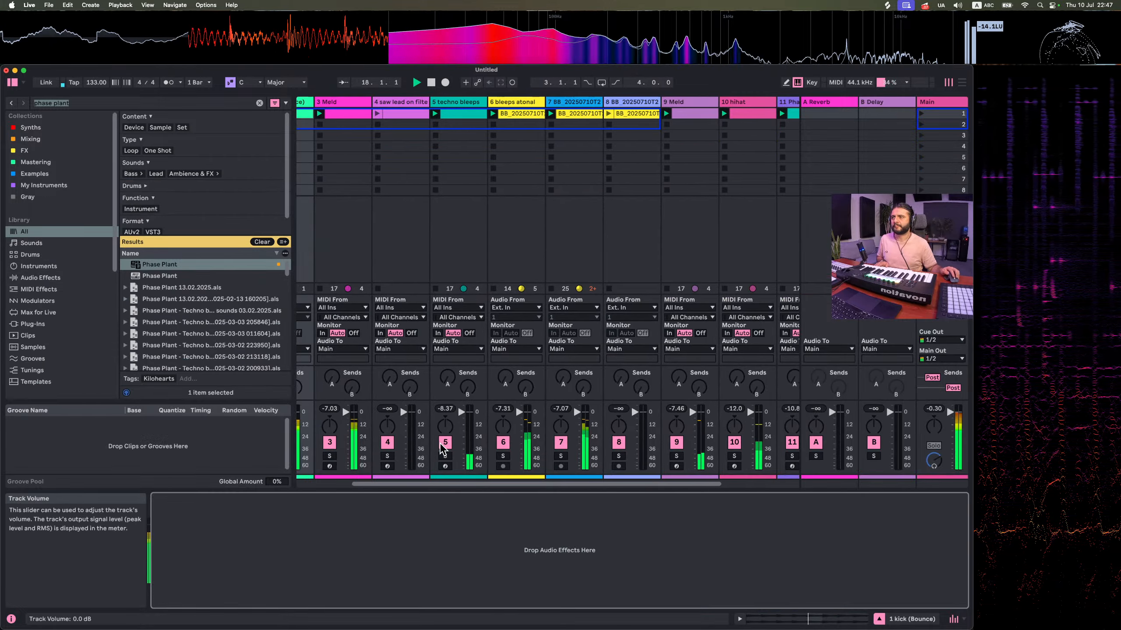
Rename the Phase Plant track as "# pad" so it keeps its automatic track number
scroll(529, 199, "right", 5)
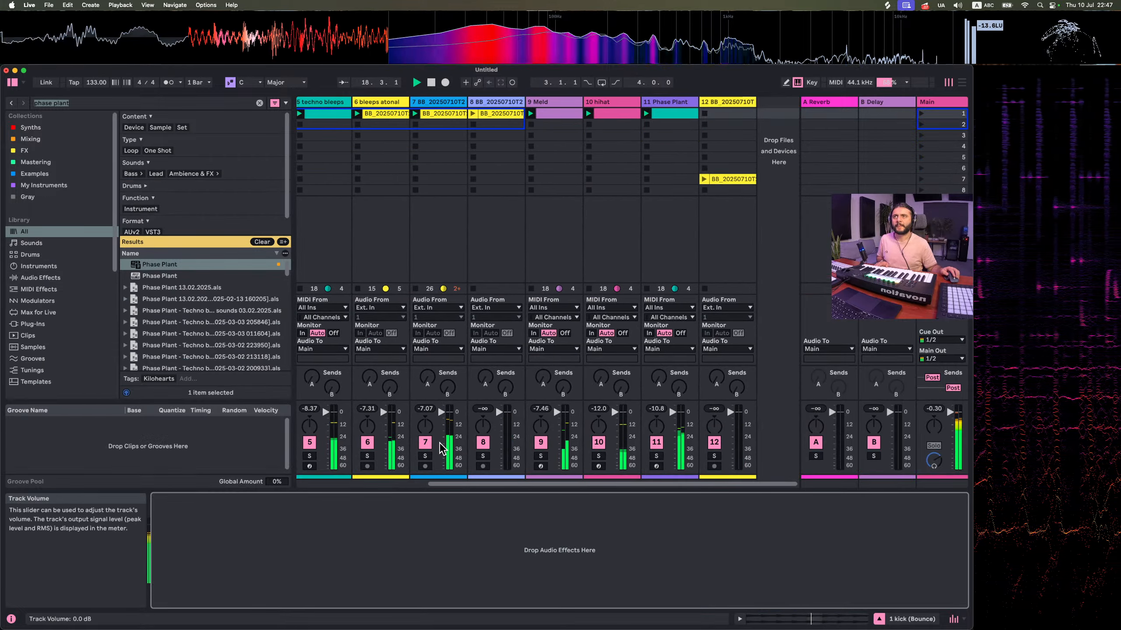
left_click(679, 105)
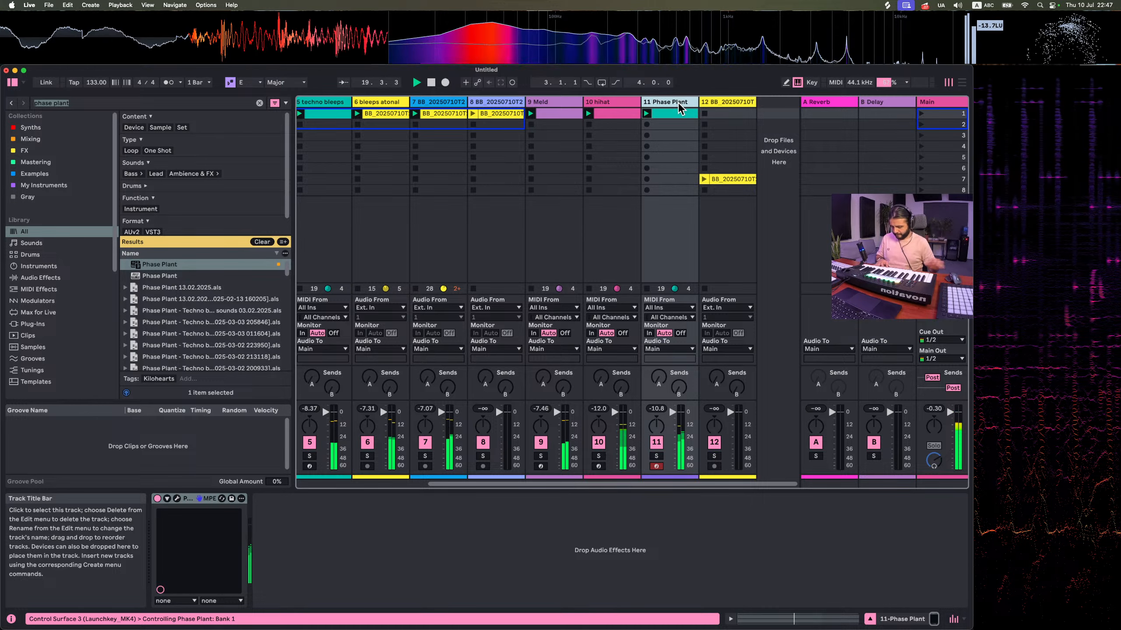
type("# pad")
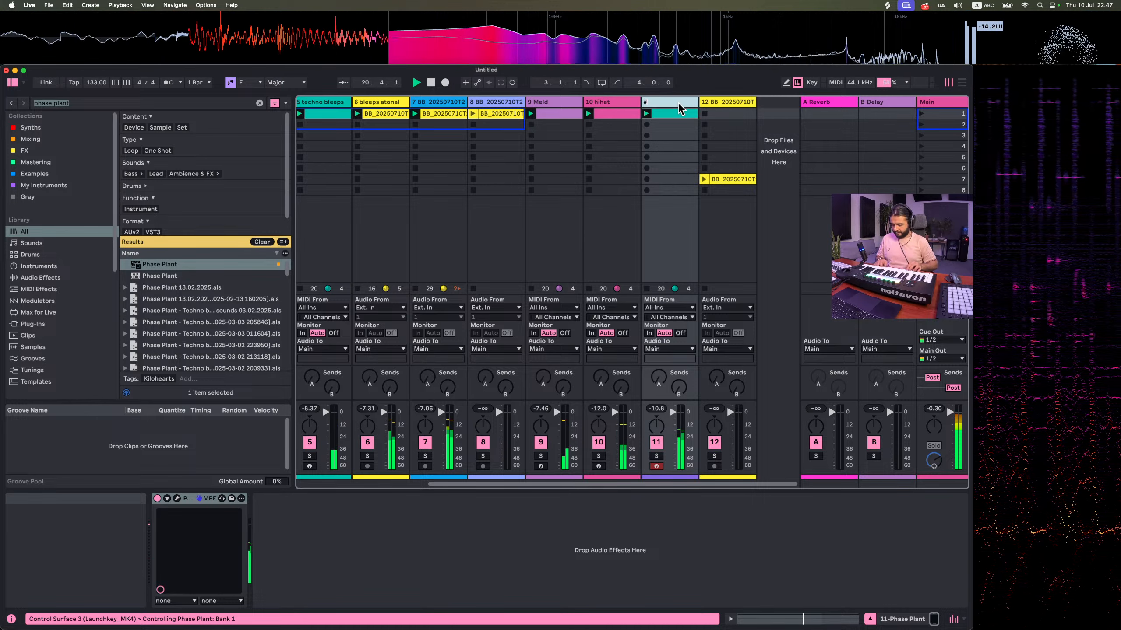
key("Return")
Insert a MIDI track after the pad track and load Serum 2 on it, declining the offered plug-in update
right_click(679, 108)
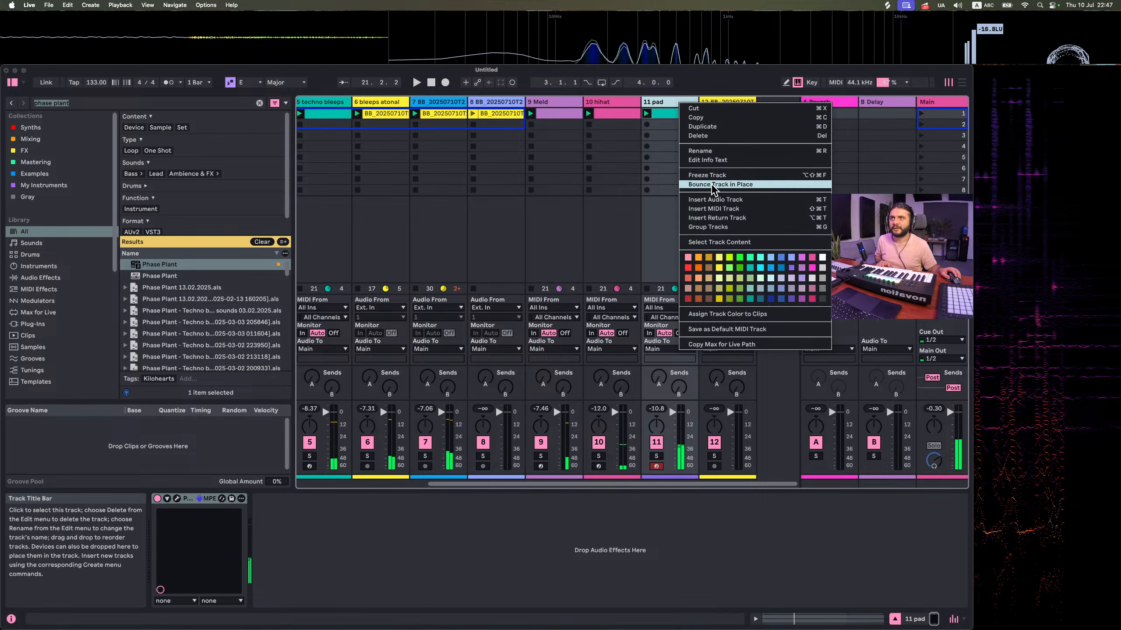
left_click(706, 208)
left_click(63, 103)
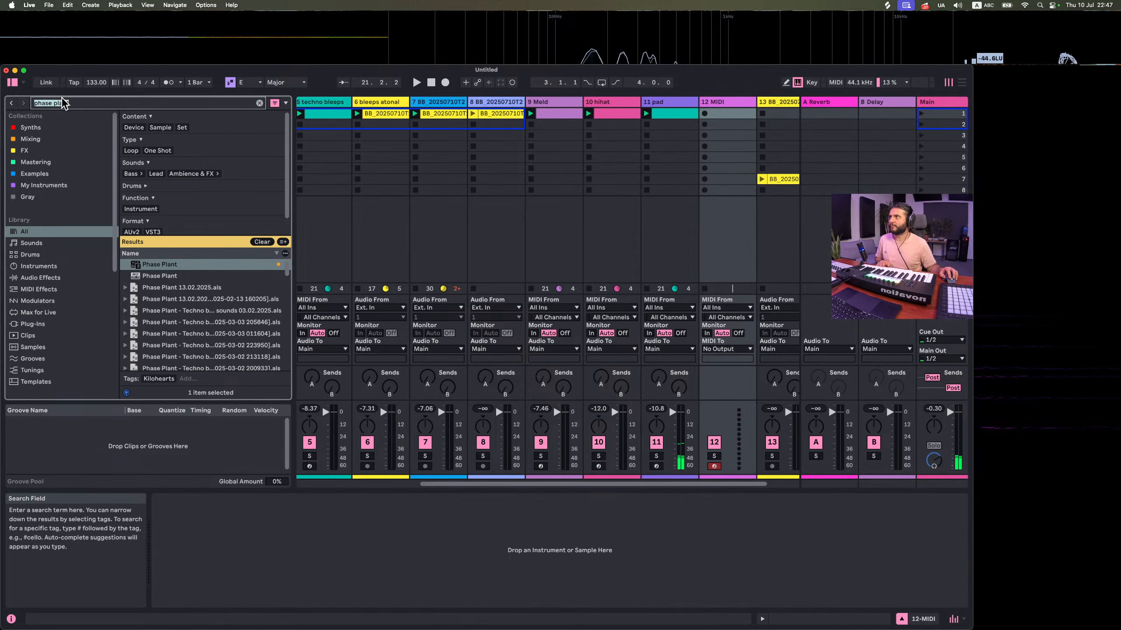
type("se")
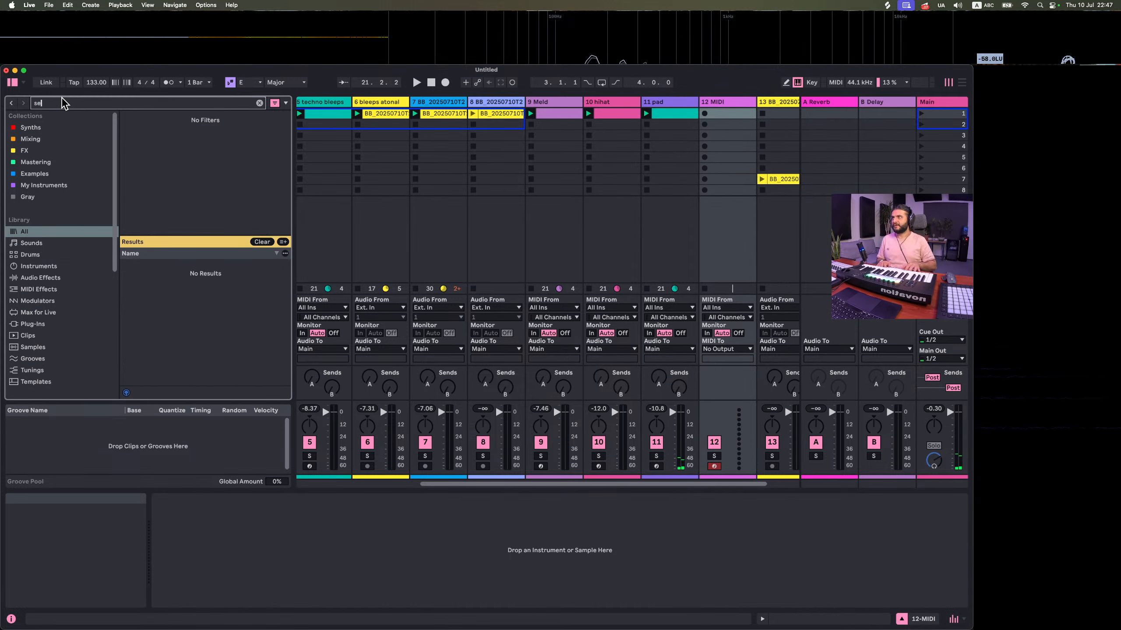
type("urrum")
left_click(163, 311)
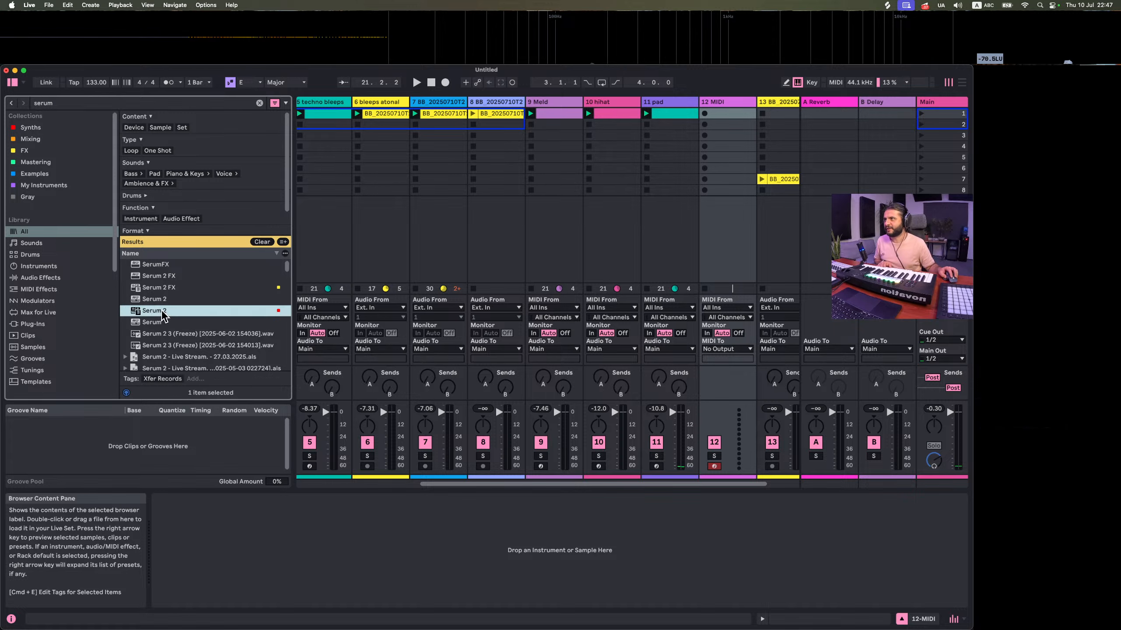
left_click_drag(732, 107, 734, 110)
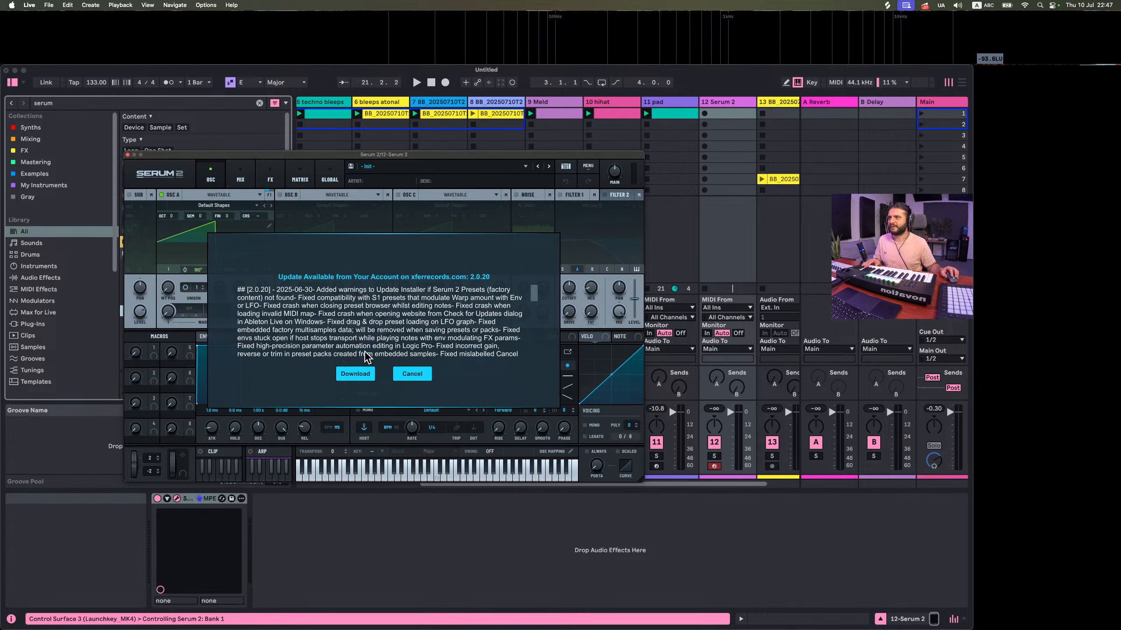
left_click(408, 374)
Enlarge the Serum 2 window and load the Quantum Flux wavetable from the User category into oscillator A
left_click_drag(642, 476, 833, 599)
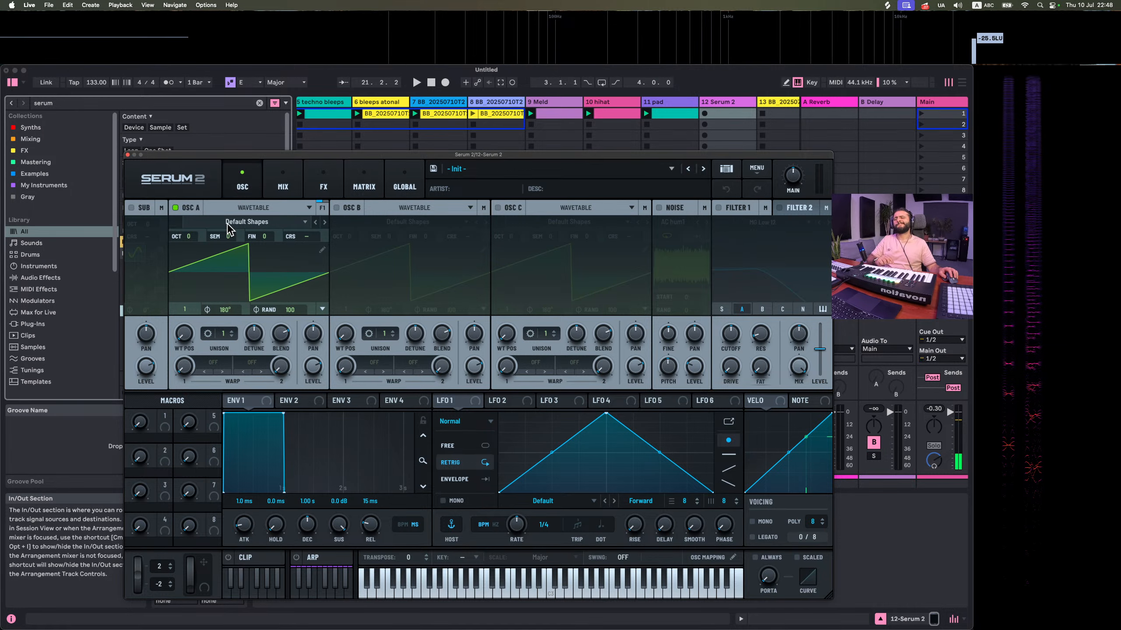
left_click(238, 222)
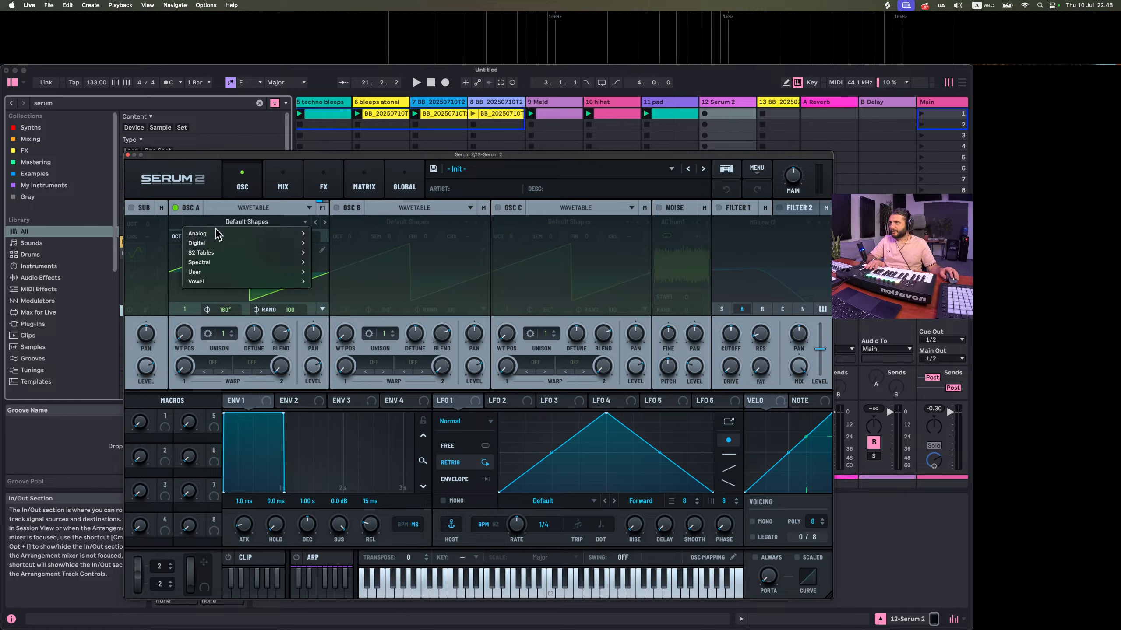
mouse_move(197, 272)
scroll(334, 424, "down", 10)
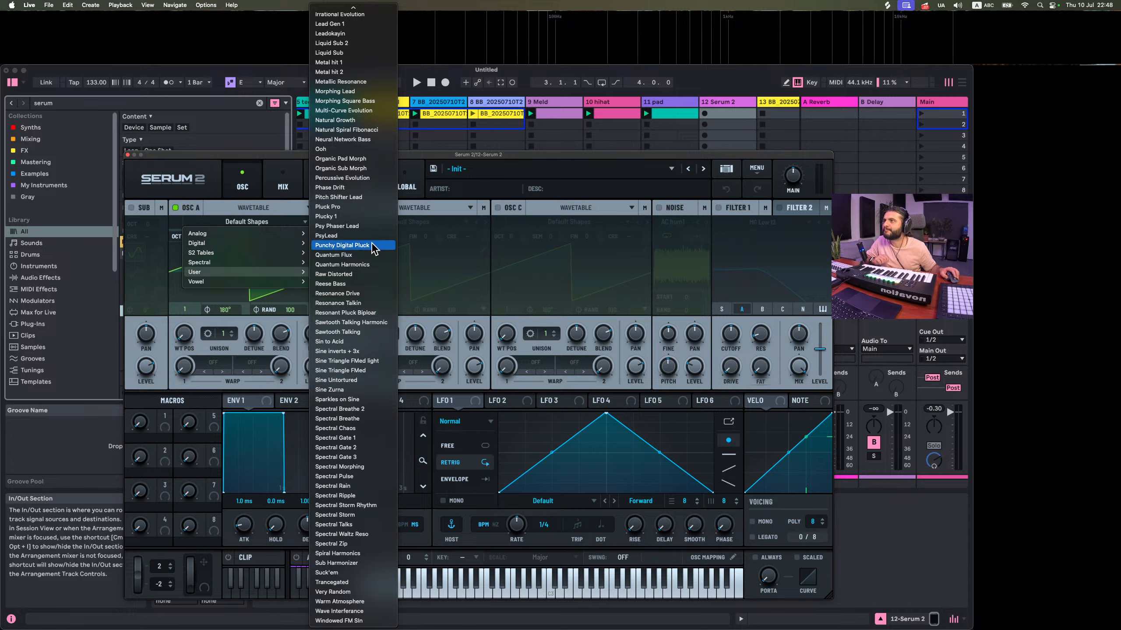
left_click(354, 257)
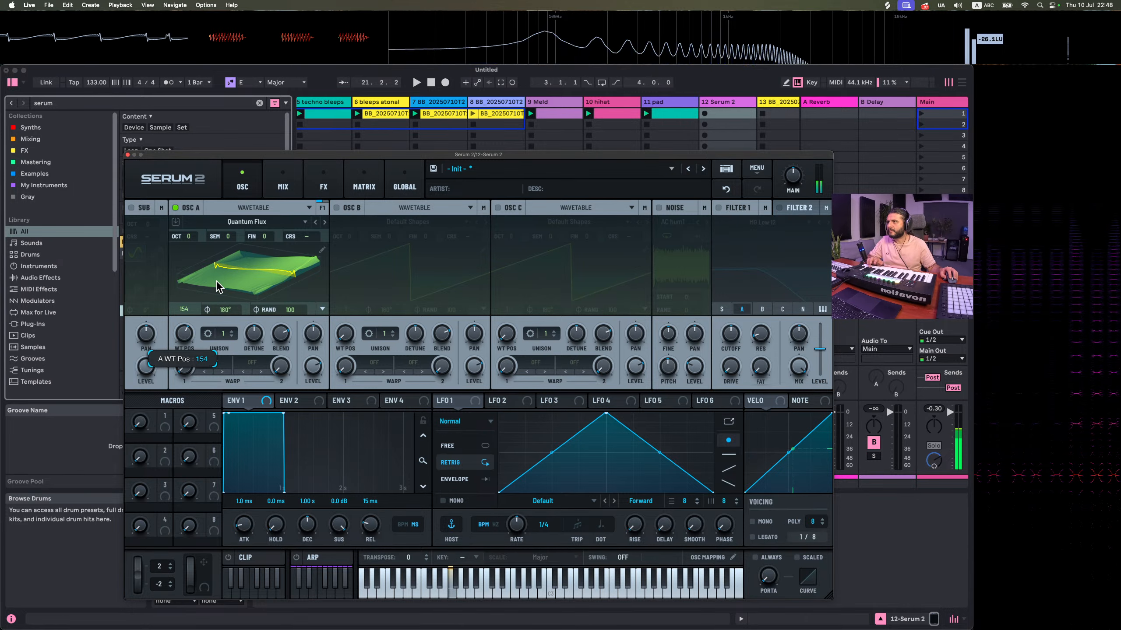
Set oscillator A's wavetable position to 161 and enable Filter 1 with the MG Ladder type
left_click_drag(216, 281, 217, 279)
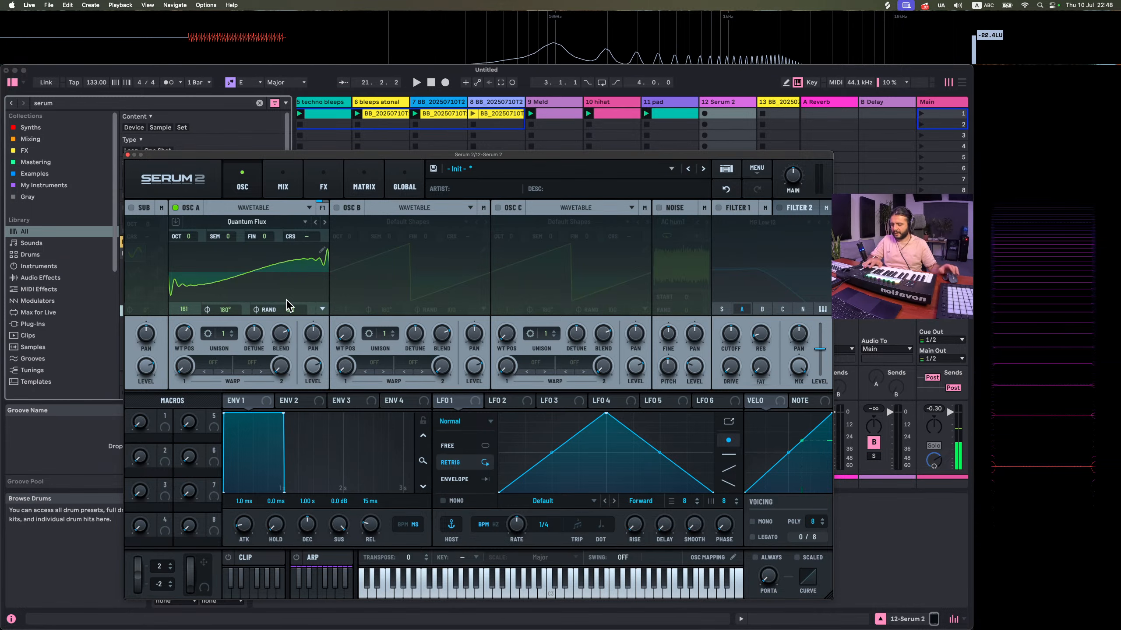
left_click(718, 208)
left_click(753, 222)
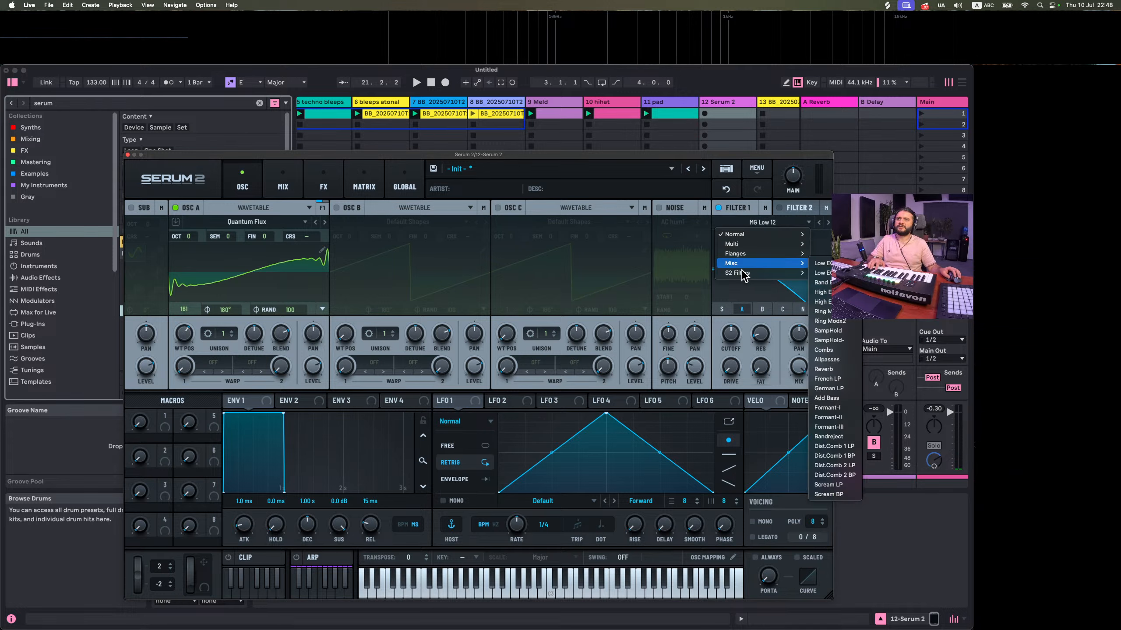
mouse_move(731, 274)
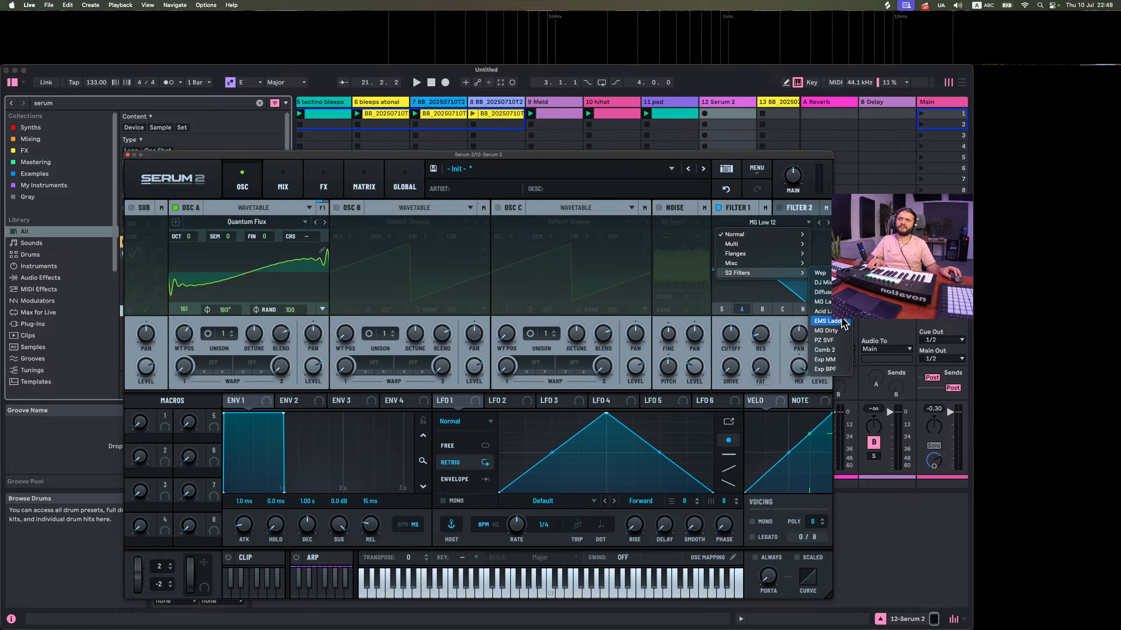
left_click(821, 302)
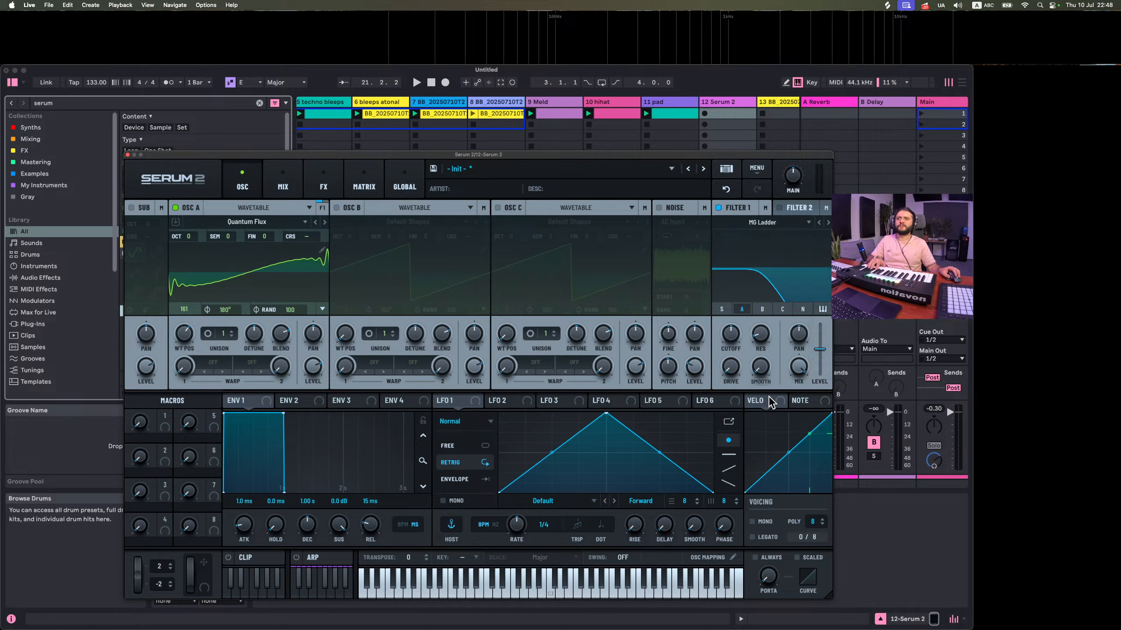
Switch Filter 1 to Acid Ladder and adjust its drive, cutoff and resonance to a smooth low-pass curve without a peak
left_click_drag(730, 367, 737, 347)
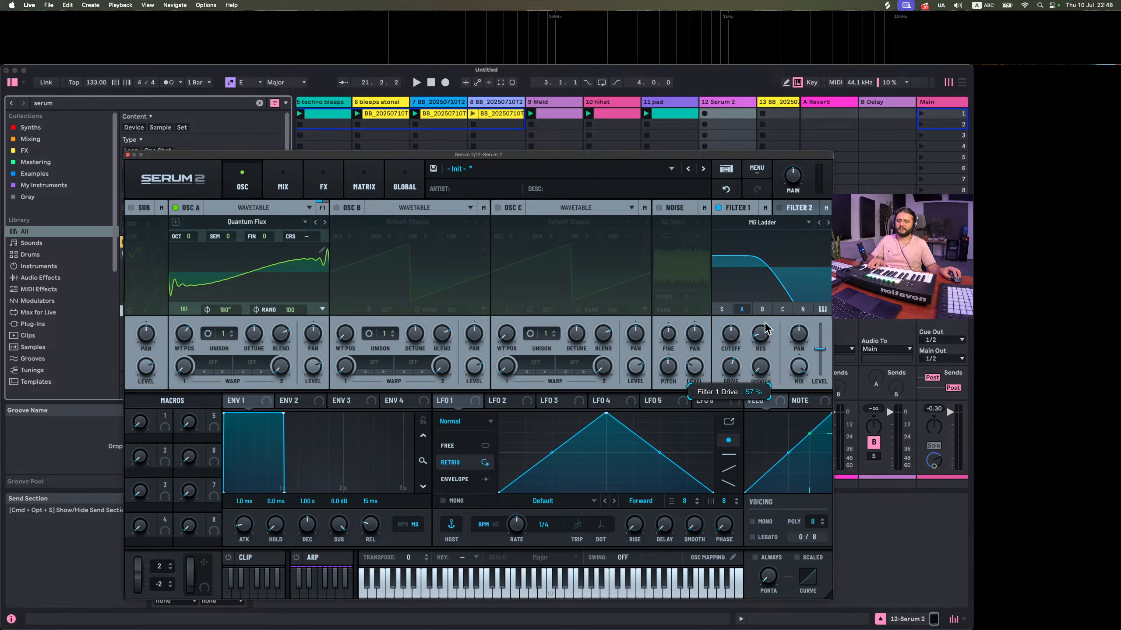
left_click_drag(765, 331, 746, 273)
mouse_move(733, 365)
left_mouse_down()
mouse_move(769, 282)
mouse_move(756, 384)
mouse_move(816, 270)
mouse_move(778, 396)
mouse_move(738, 367)
mouse_move(741, 377)
left_mouse_up()
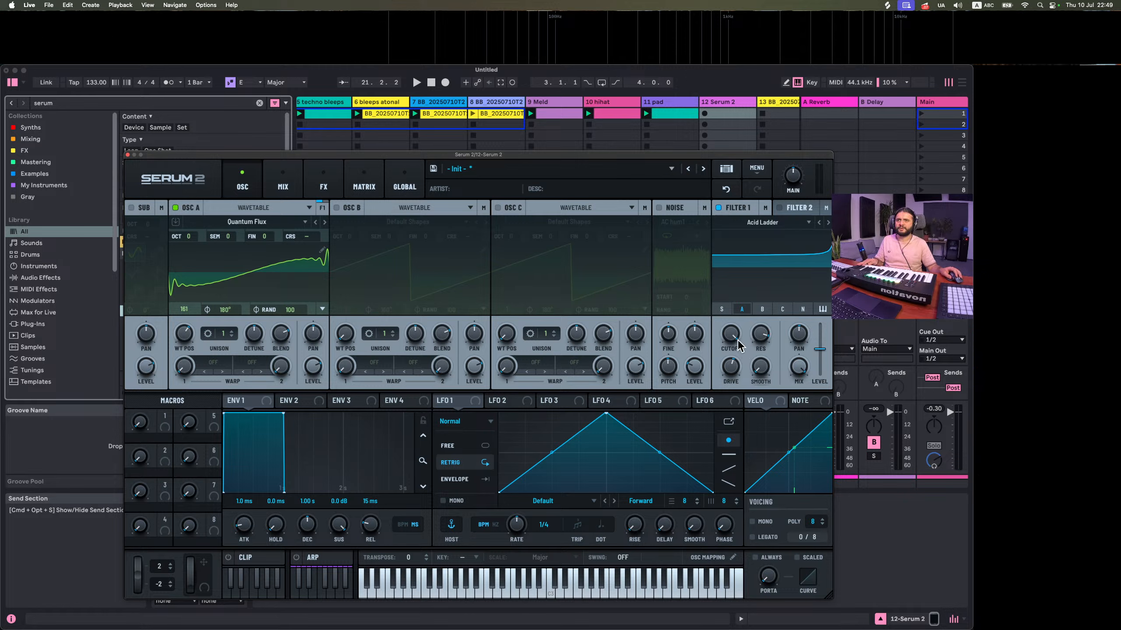
mouse_move(737, 340)
left_mouse_down()
mouse_move(730, 408)
mouse_move(760, 360)
mouse_move(735, 315)
mouse_move(727, 392)
mouse_move(741, 350)
left_mouse_up()
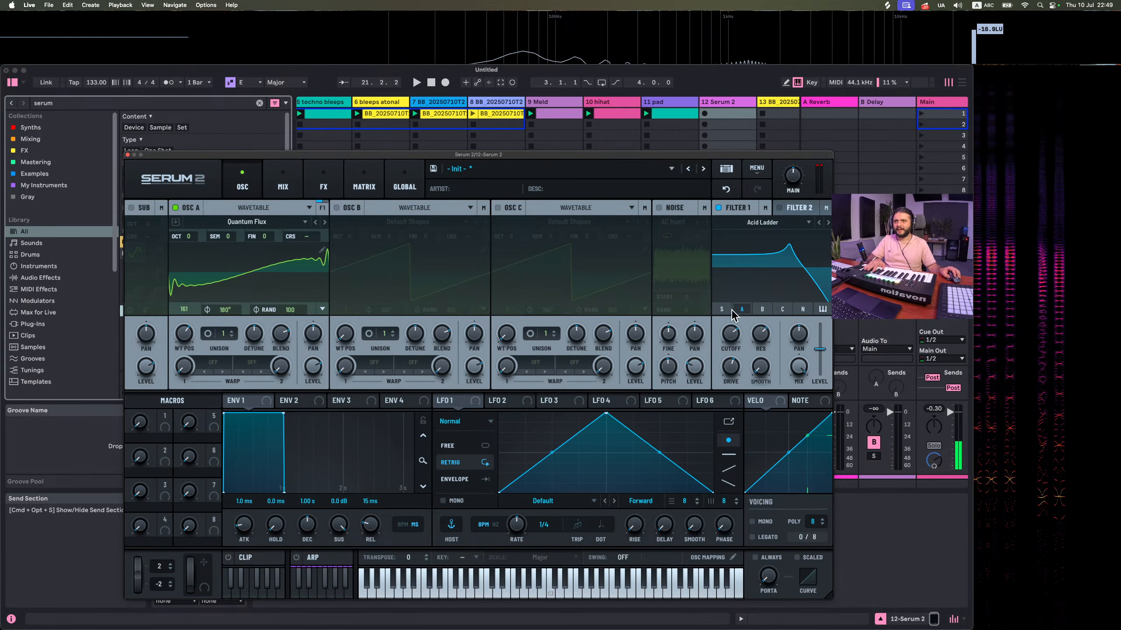
left_click_drag(761, 334, 767, 388)
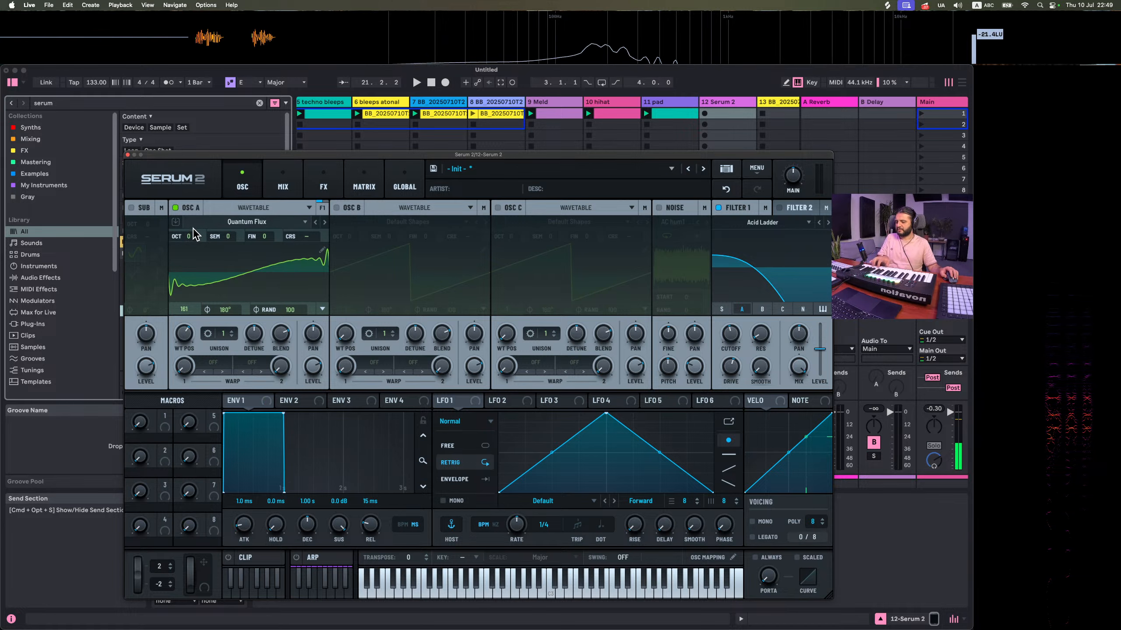
Copy the pad track's clip into the first slot of the Serum 2 track
left_click(670, 113)
key("super+c")
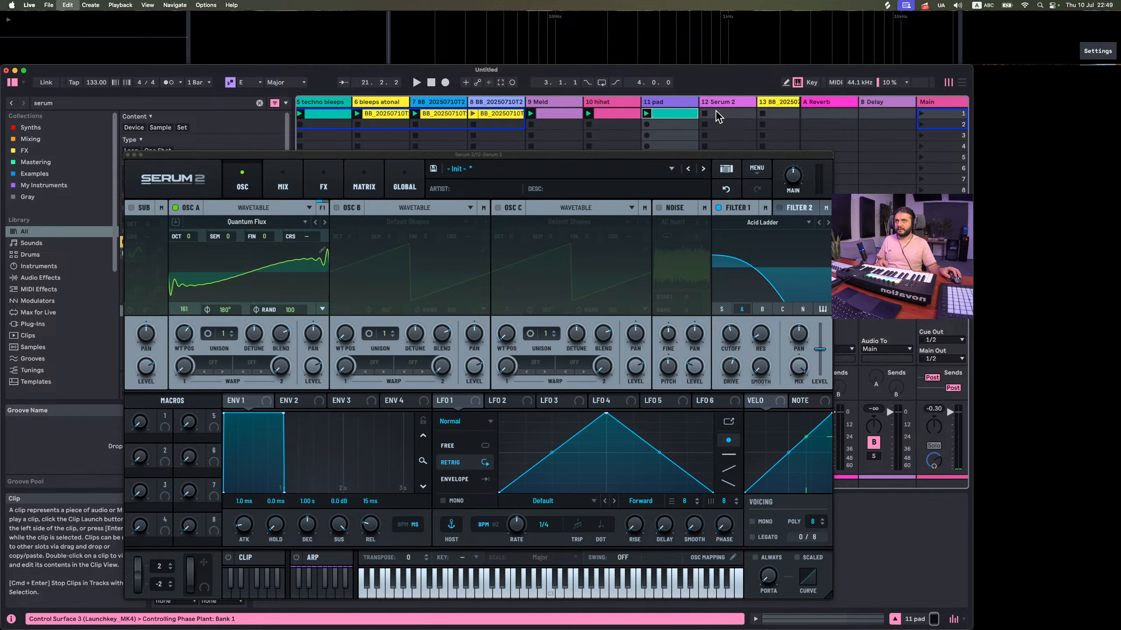
left_click(717, 114)
key("super+v")
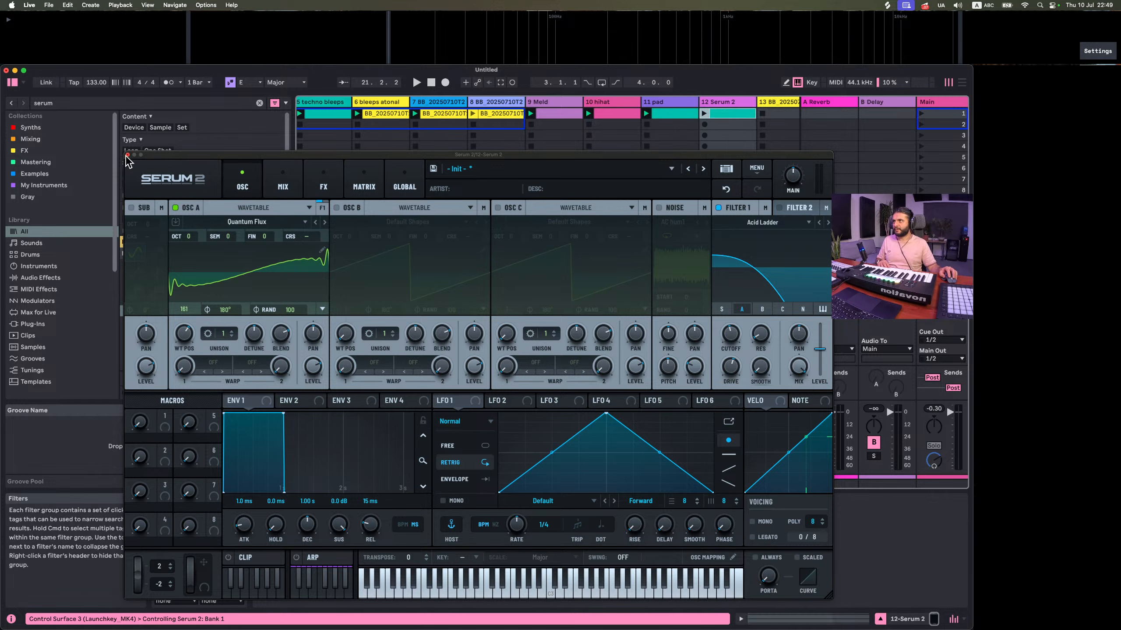
Open the copied clip folded to its used notes and replace the long chord with sixteenth notes F#3, B2 and E2 at 1.3.4
left_click(128, 155)
double_click(734, 113)
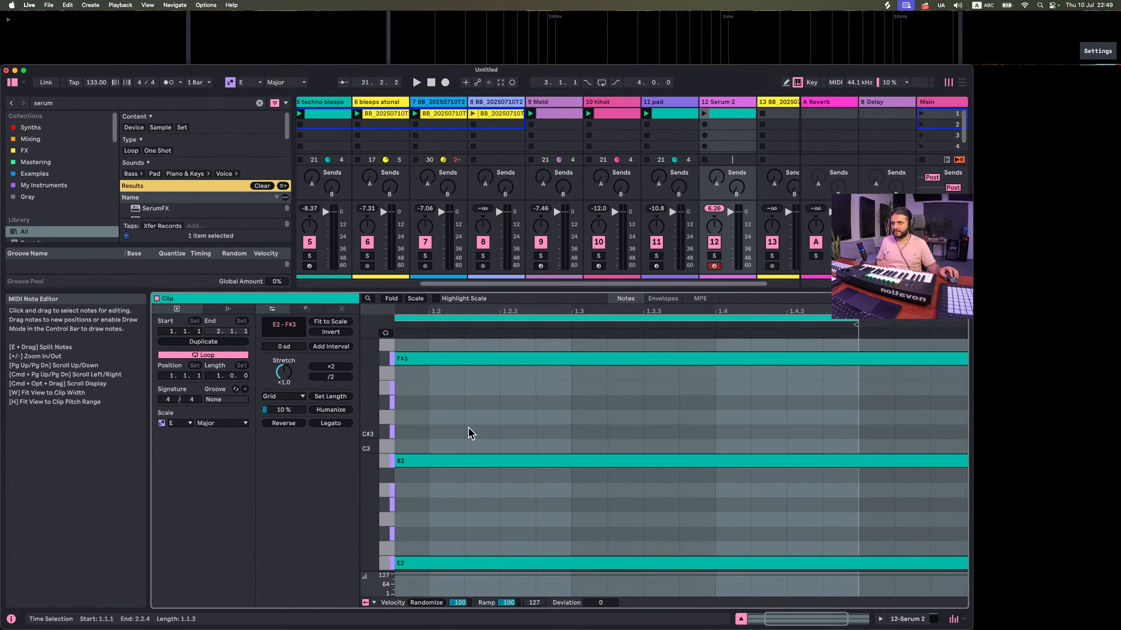
left_click(392, 298)
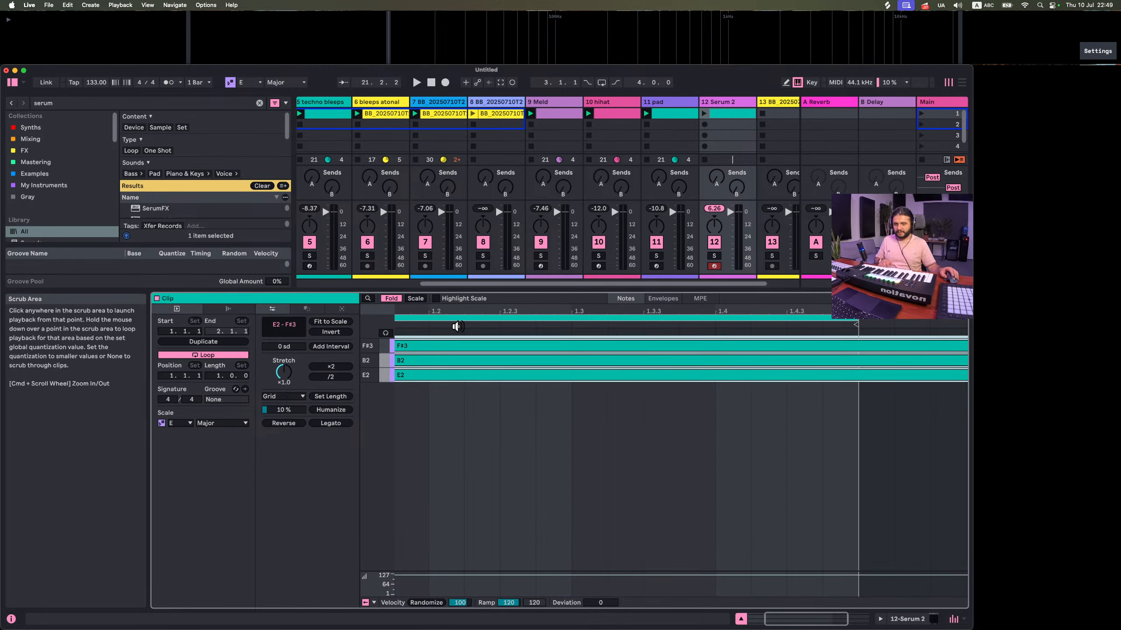
key("Delete")
double_click(709, 359)
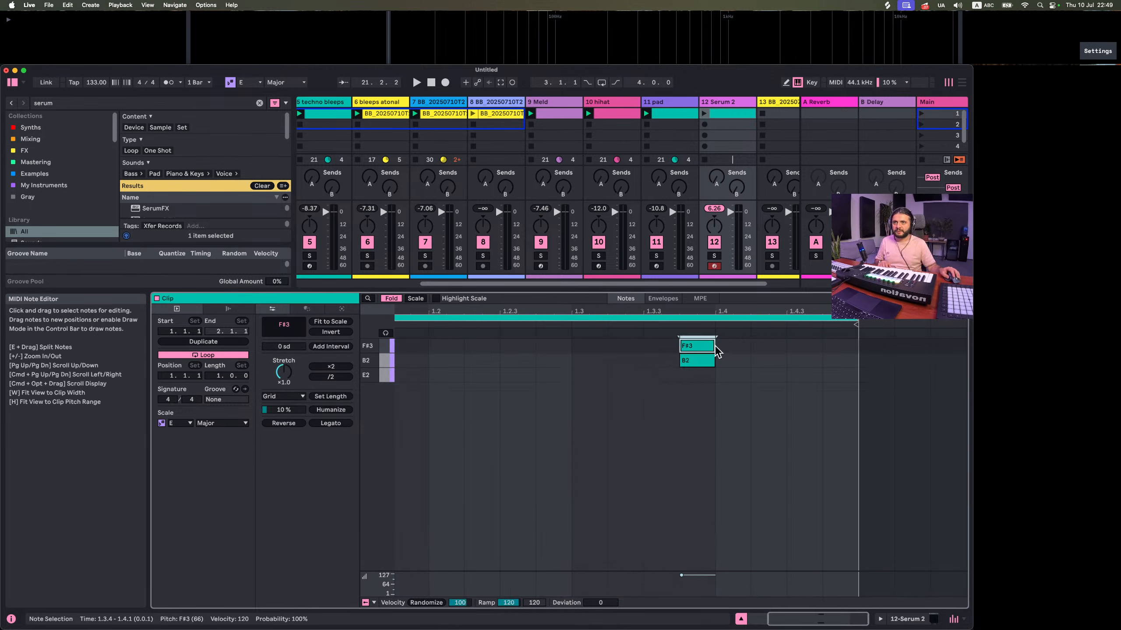
Launch the new Serum 2 clip and solo its track, showing the track's device
left_click(704, 113)
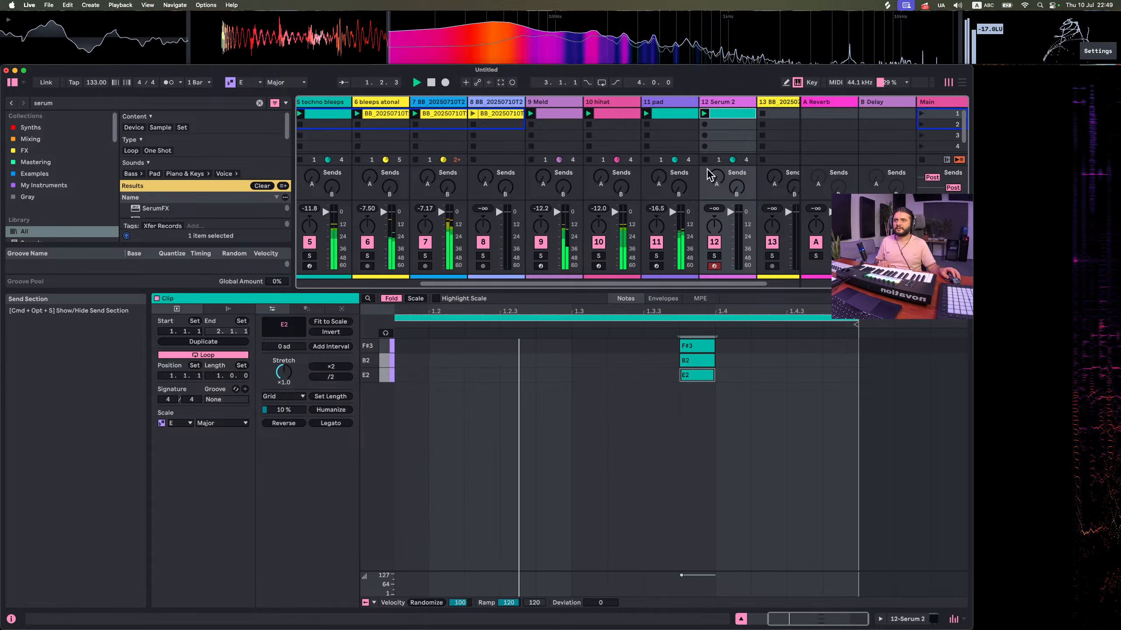
left_click(714, 256)
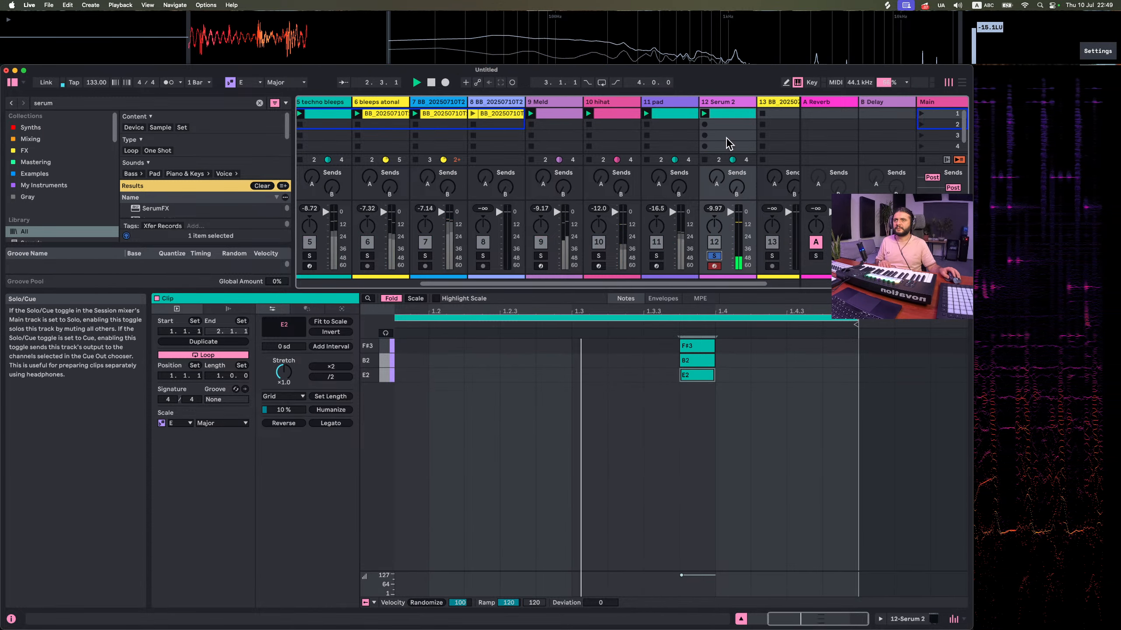
double_click(727, 102)
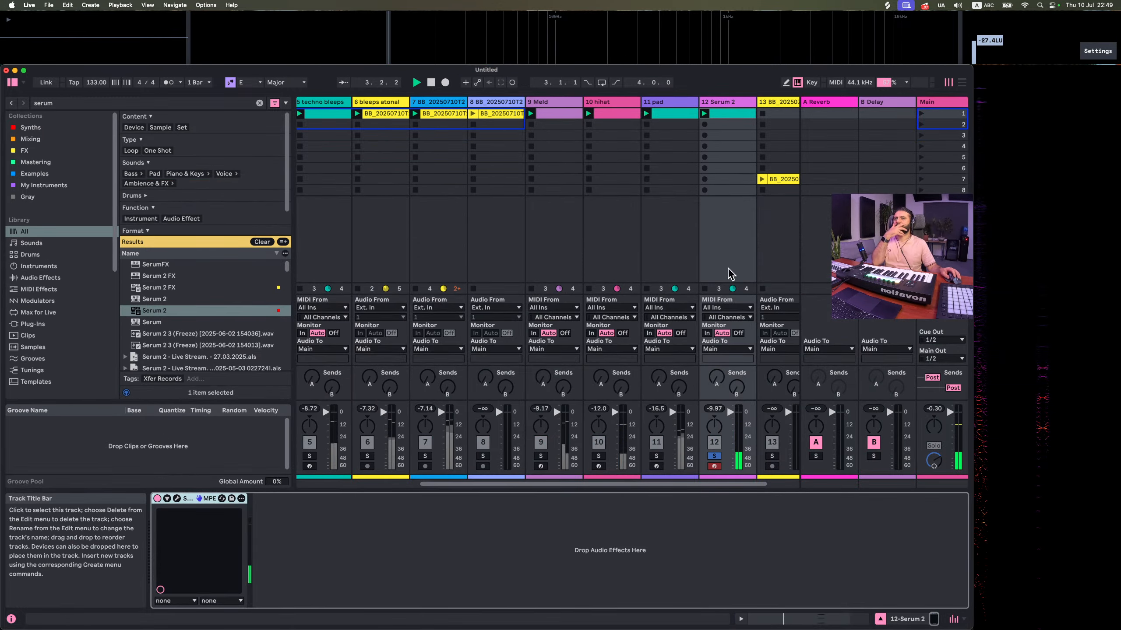
Unfold the clip's note view, add a fourth sixteenth note to the chord at 1.3.4 and raise it to C#4
double_click(732, 114)
key("f")
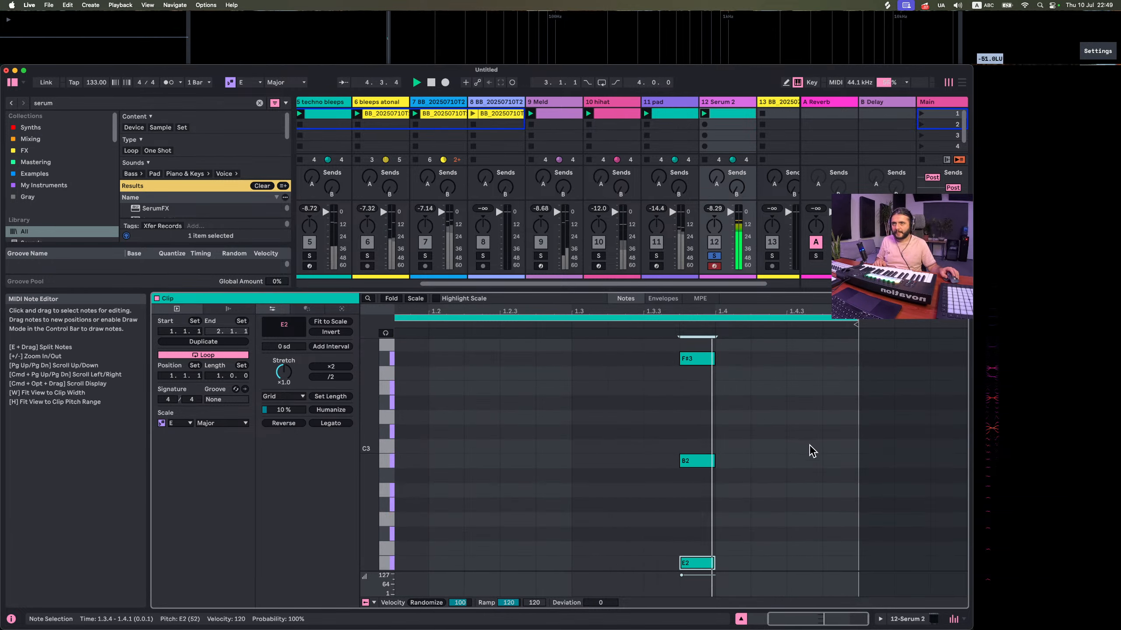
scroll(790, 466, "up", 5)
scroll(790, 466, "down", 5)
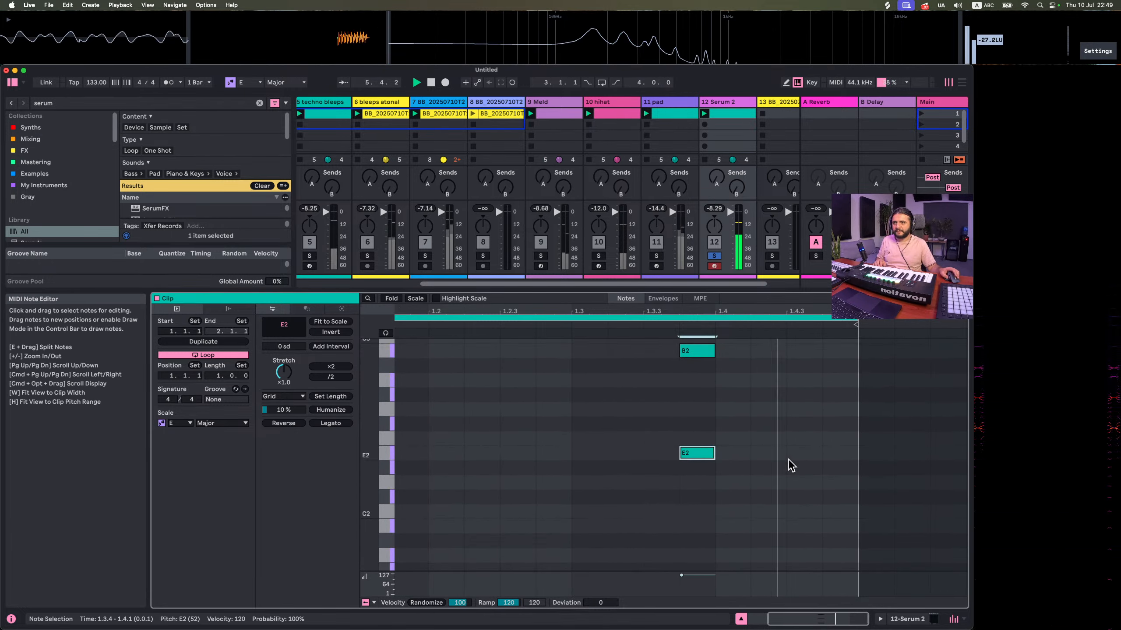
scroll(790, 465, "up", 5)
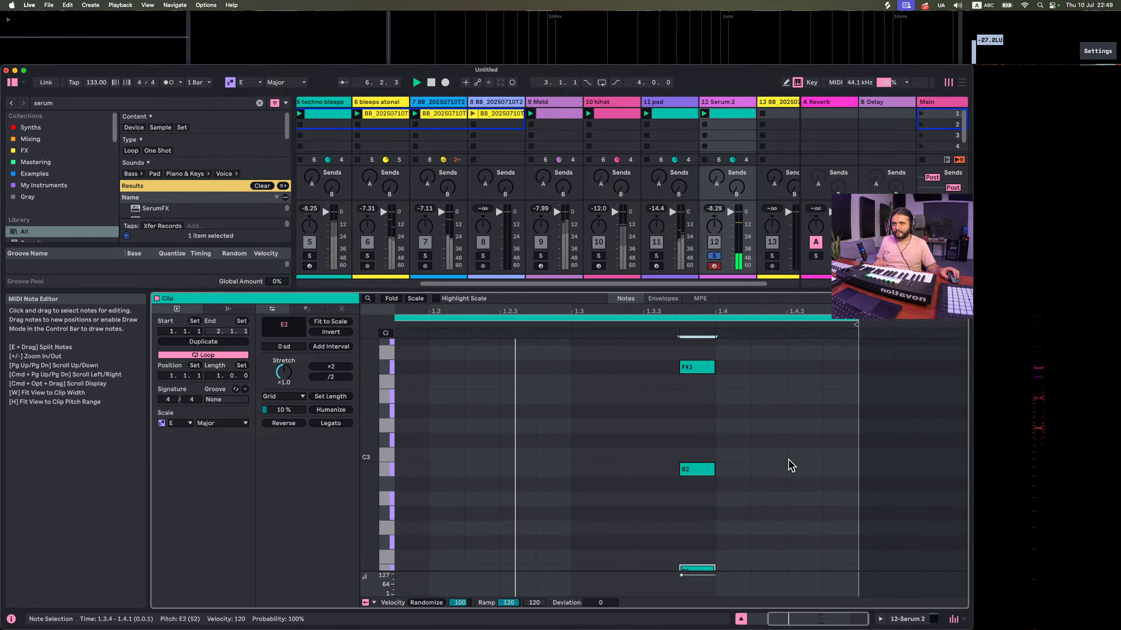
left_click(688, 500)
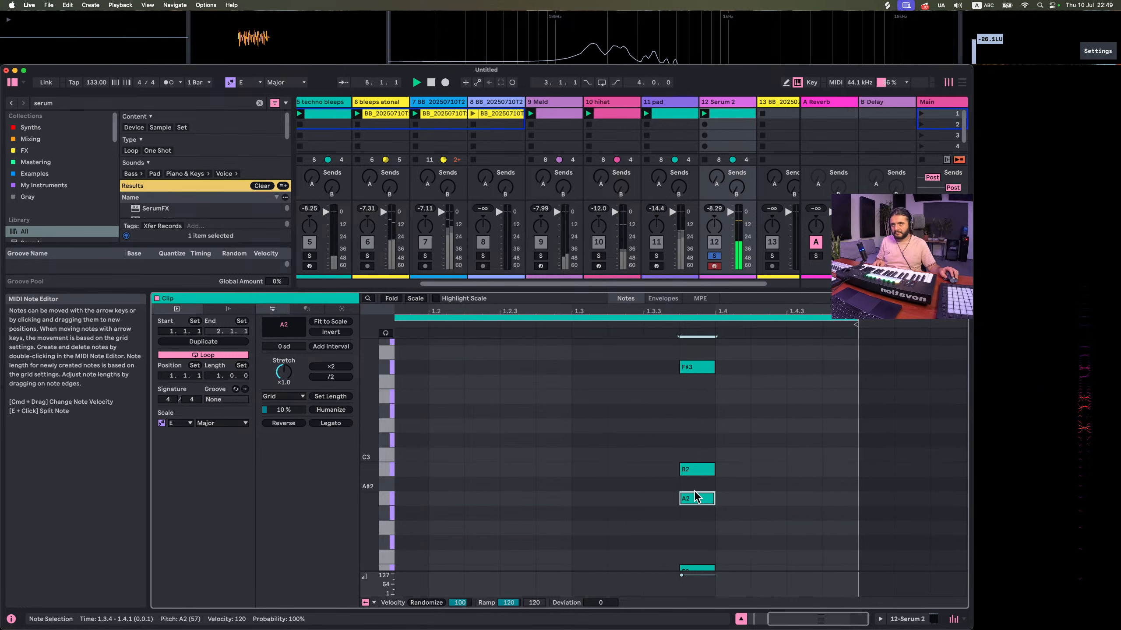
left_click_drag(688, 502, 701, 439)
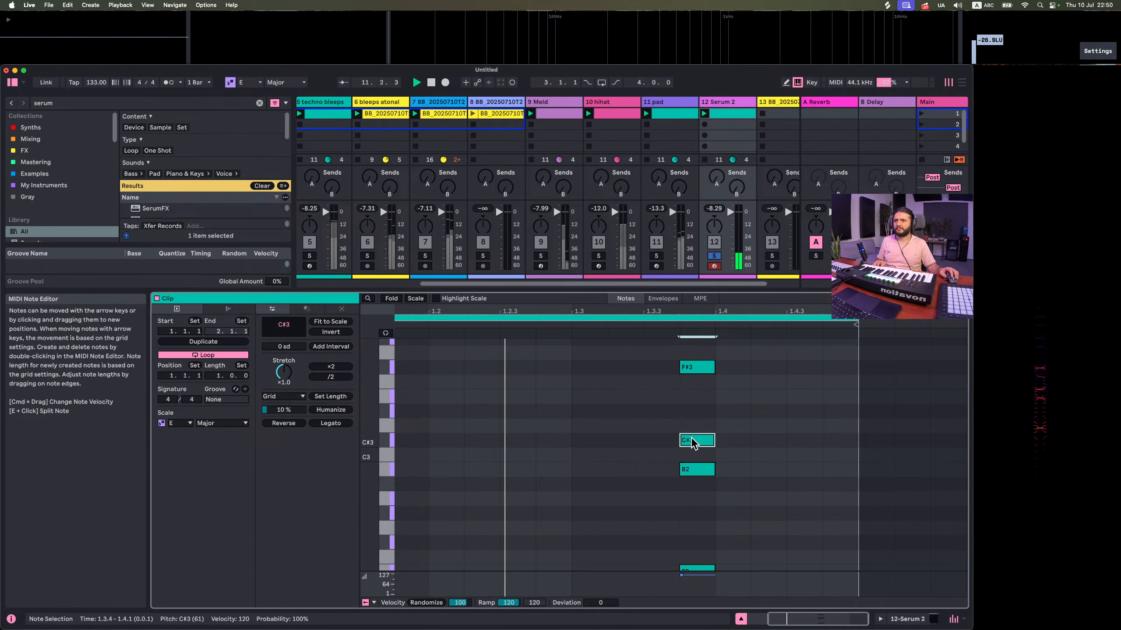
key("shift+Up")
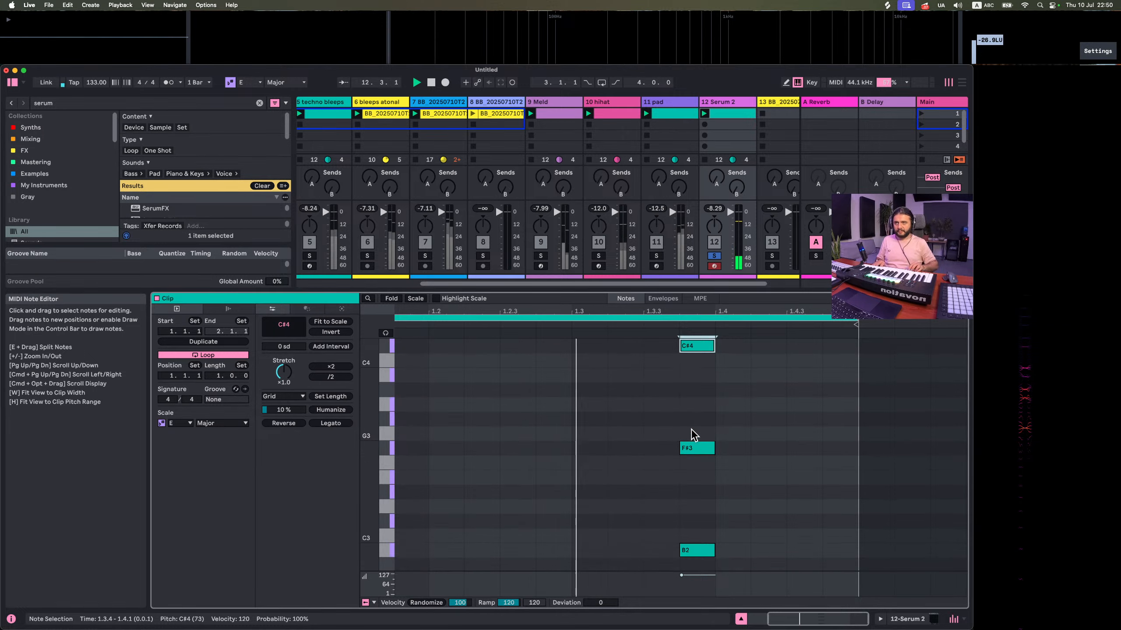
Audition the chord in the mix and soloed, comparing the added note at C#3 and C#4 by undoing and redoing the octave shift
key("space")
left_click(714, 256)
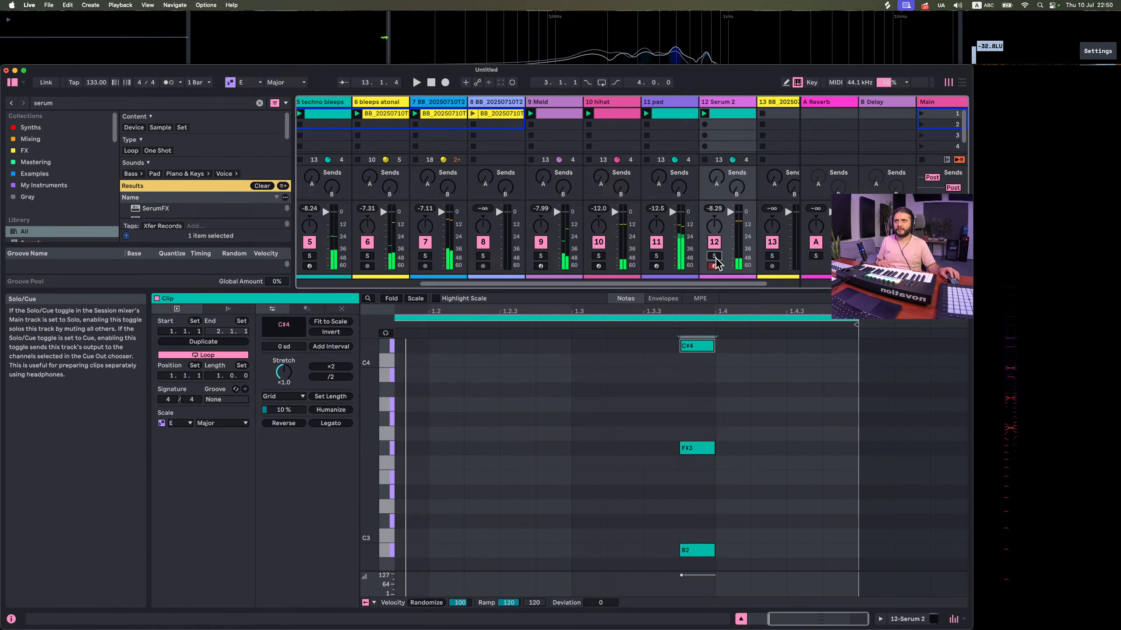
left_click(713, 256)
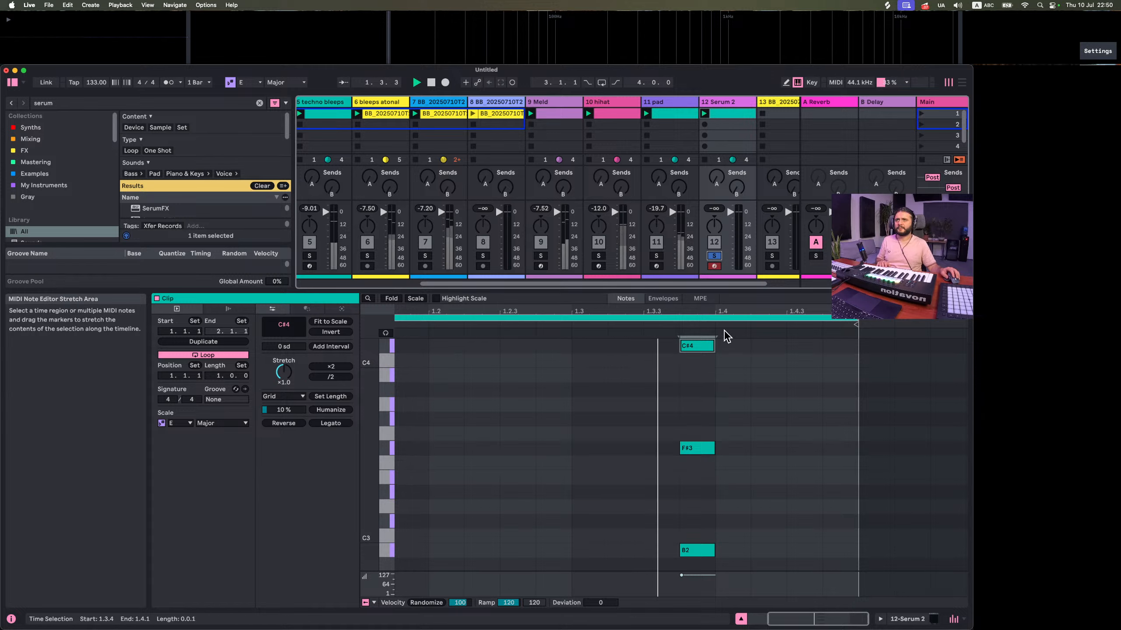
left_click(643, 430)
left_click_drag(643, 425, 822, 567)
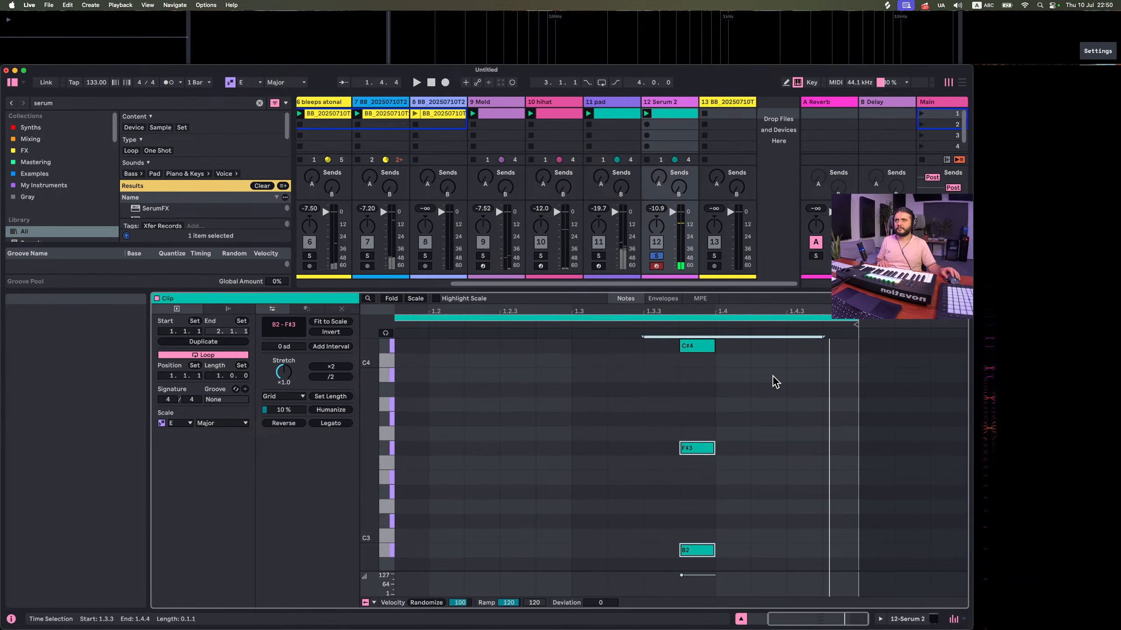
key("space")
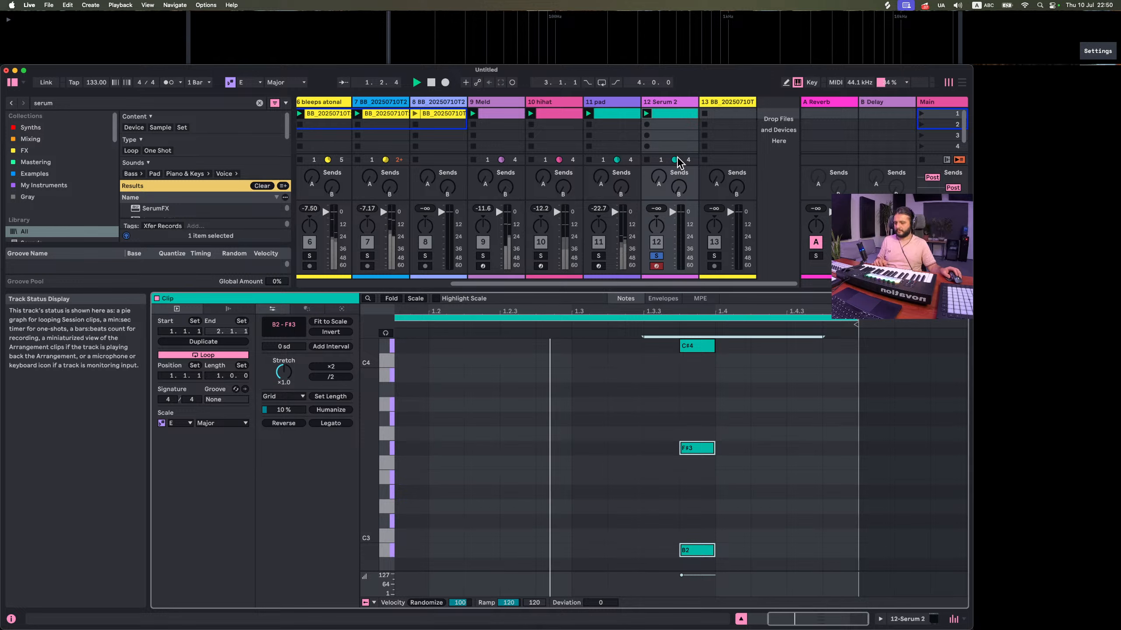
key("super+z")
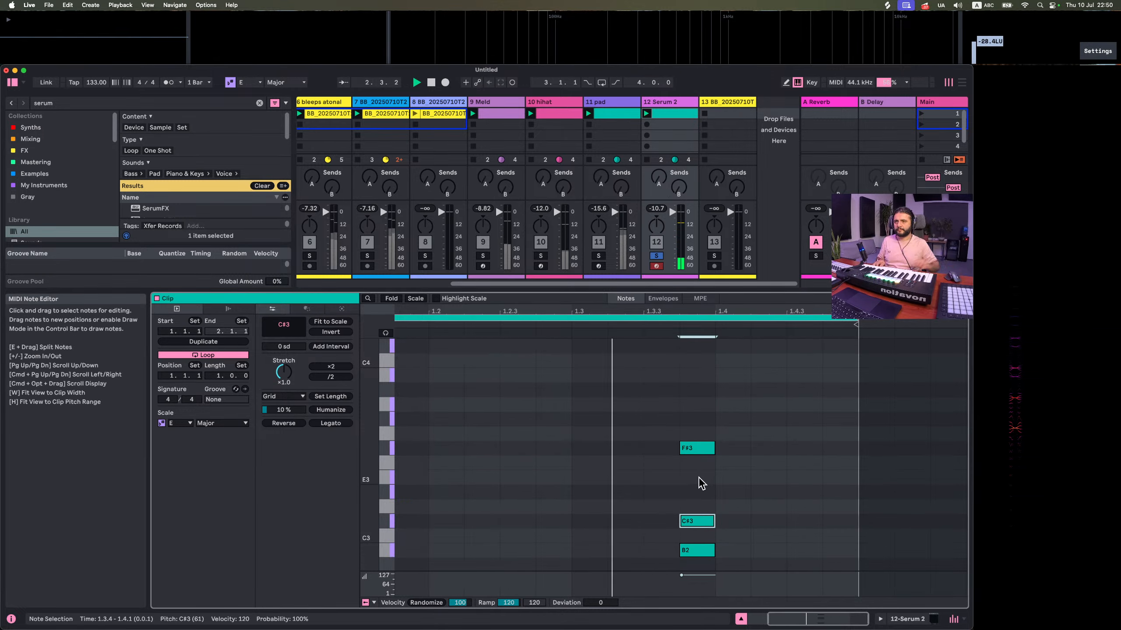
key("super+shift+z")
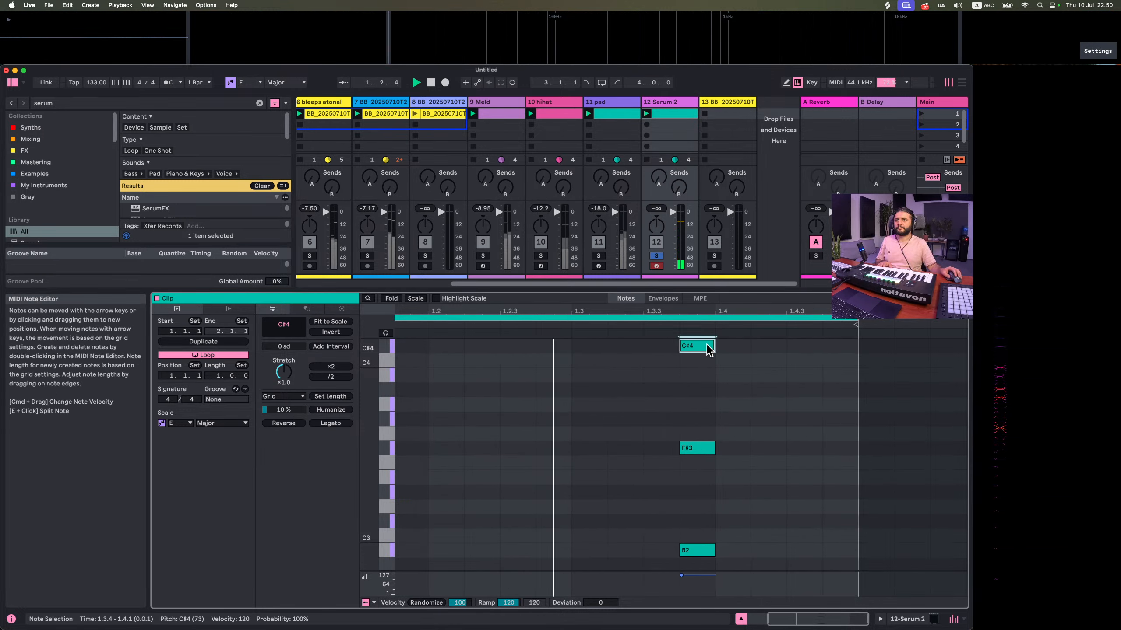
Reopen the Serum 2 window and audition the soloed clip while trying the Filter 1 cutoff
left_click_drag(714, 346, 858, 361)
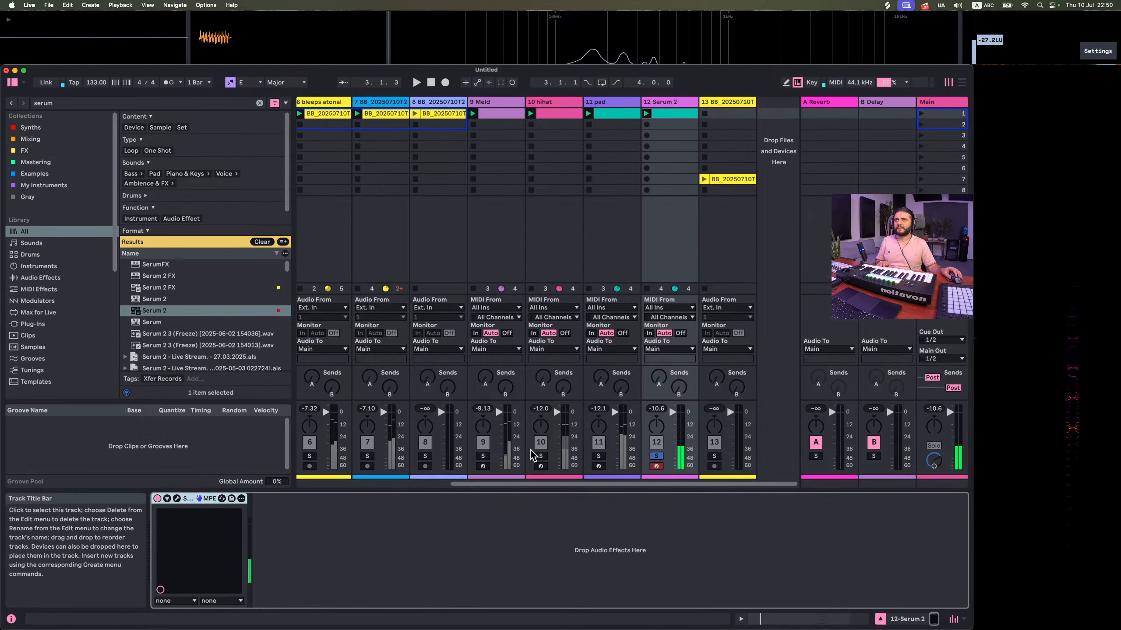
left_click(176, 498)
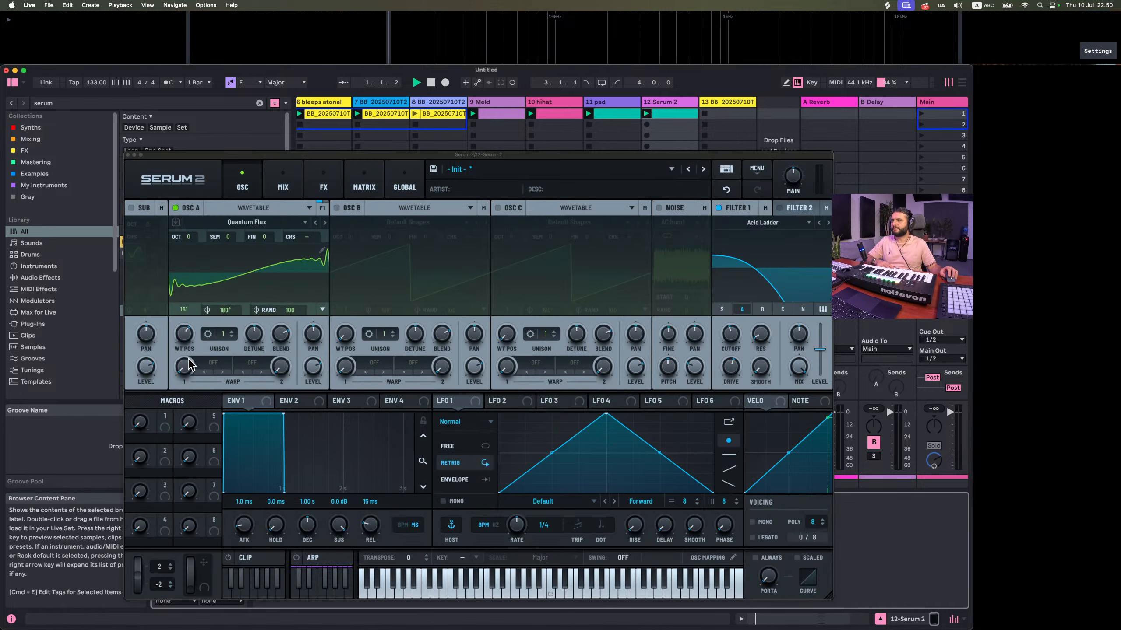
key("space")
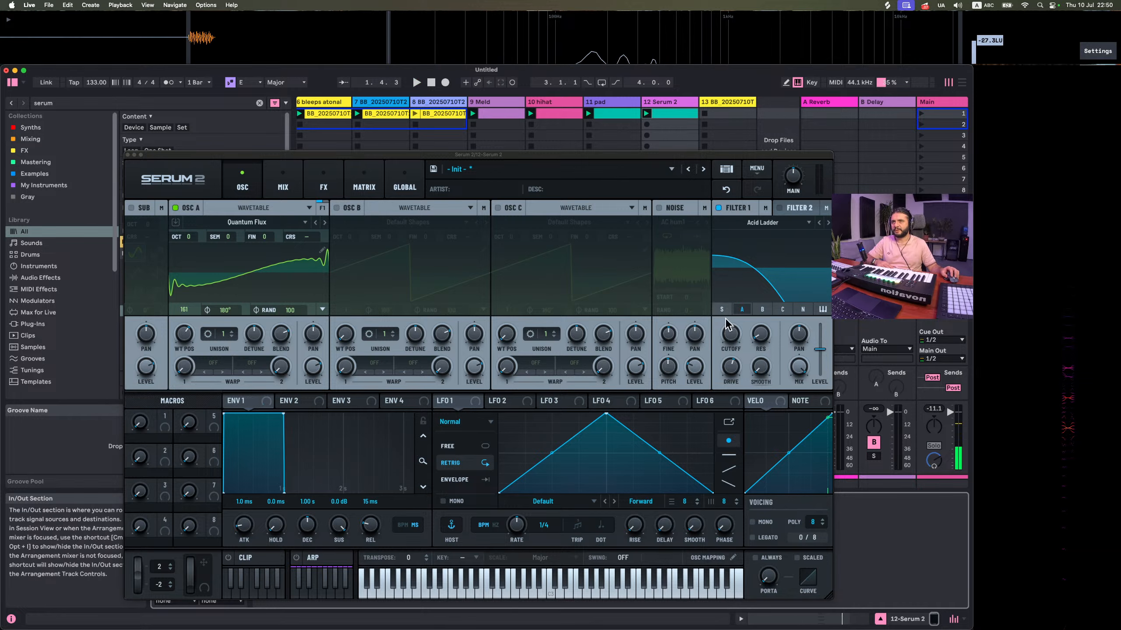
key("space")
left_click_drag(728, 324, 753, 344)
Shape Envelope 2 with a 608 ms decay and no sustain, and assign it to the Filter 1 cutoff
left_click(291, 402)
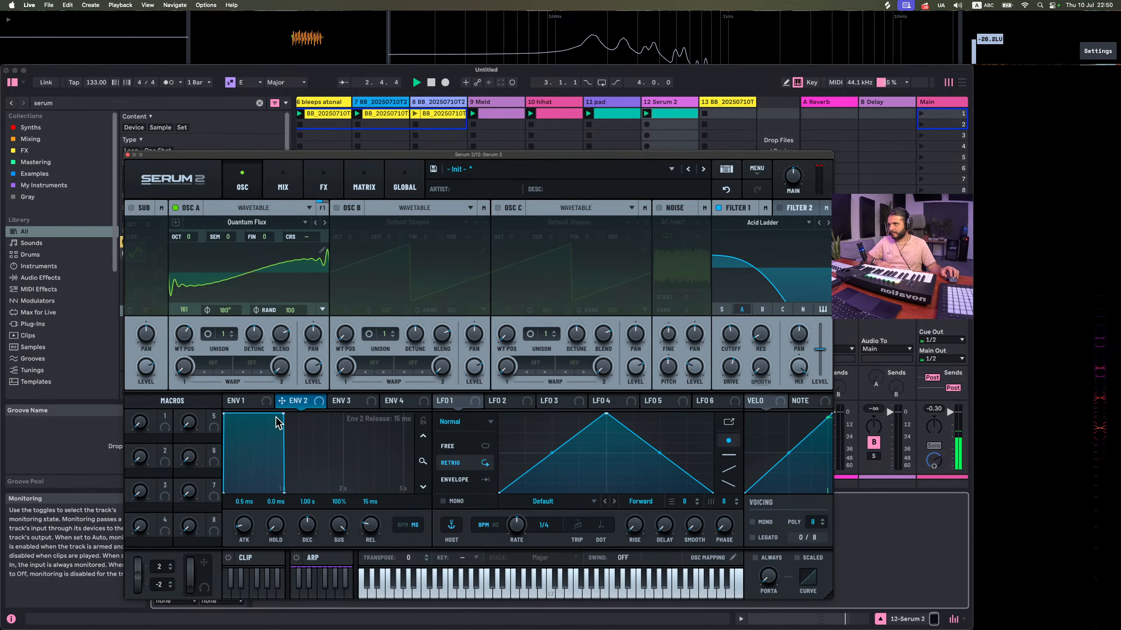
left_click_drag(284, 415, 246, 493)
left_click_drag(657, 340, 722, 339)
key("space")
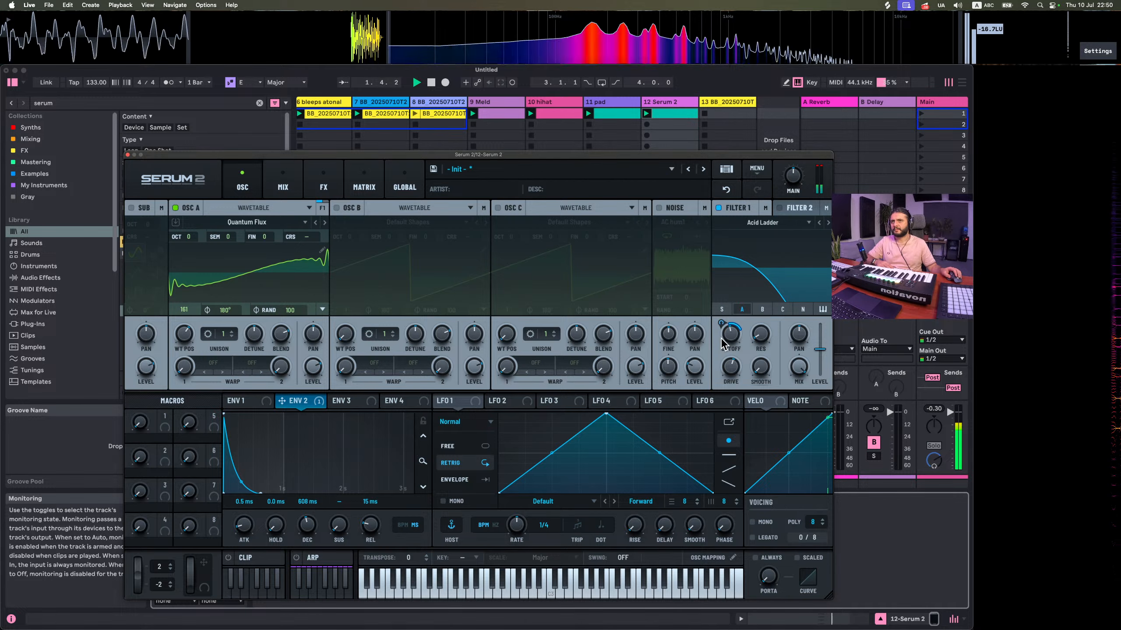
Lengthen Envelope 1's attack and return to Envelope 2's settings
left_click(238, 400)
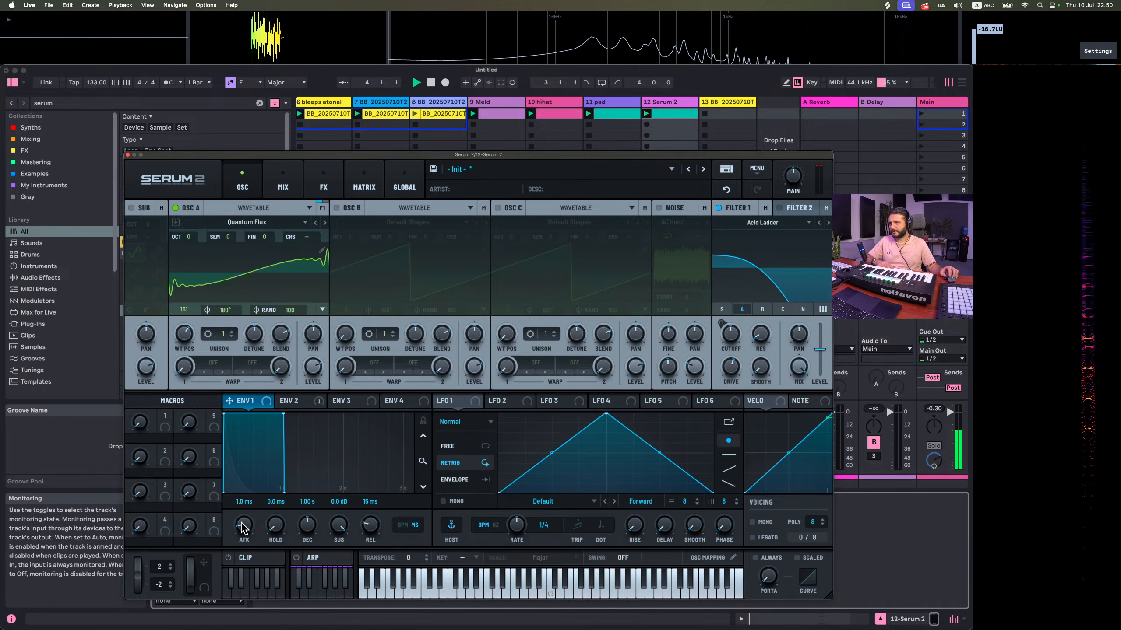
left_click_drag(243, 524, 242, 507)
left_click(291, 400)
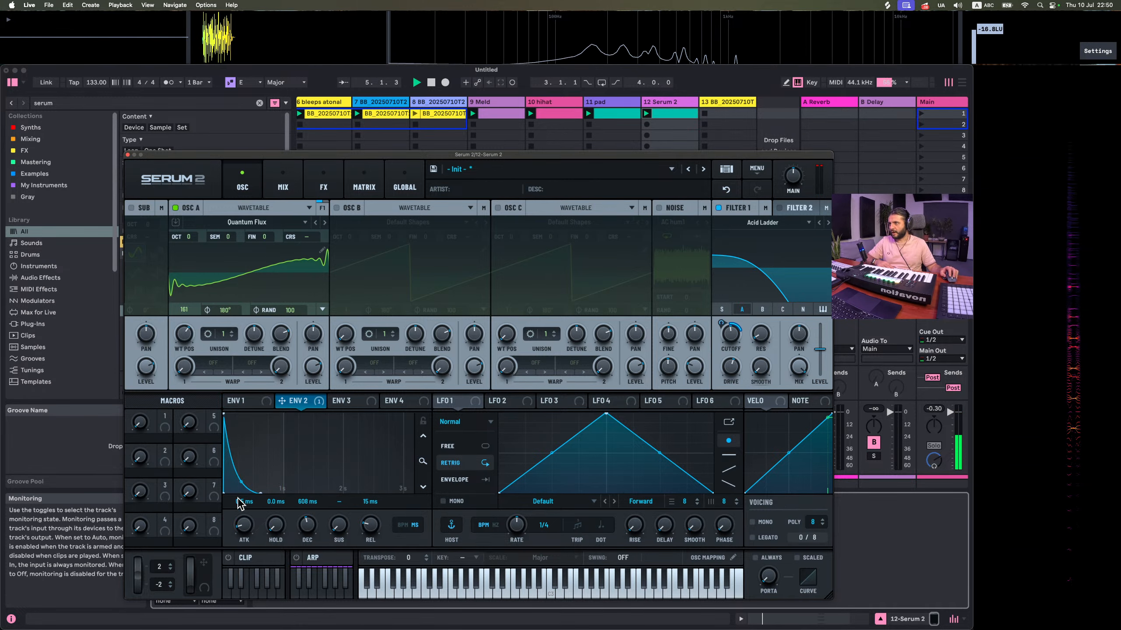
Set Envelope 2's attack to 9.7 ms
left_click_drag(248, 525, 248, 523)
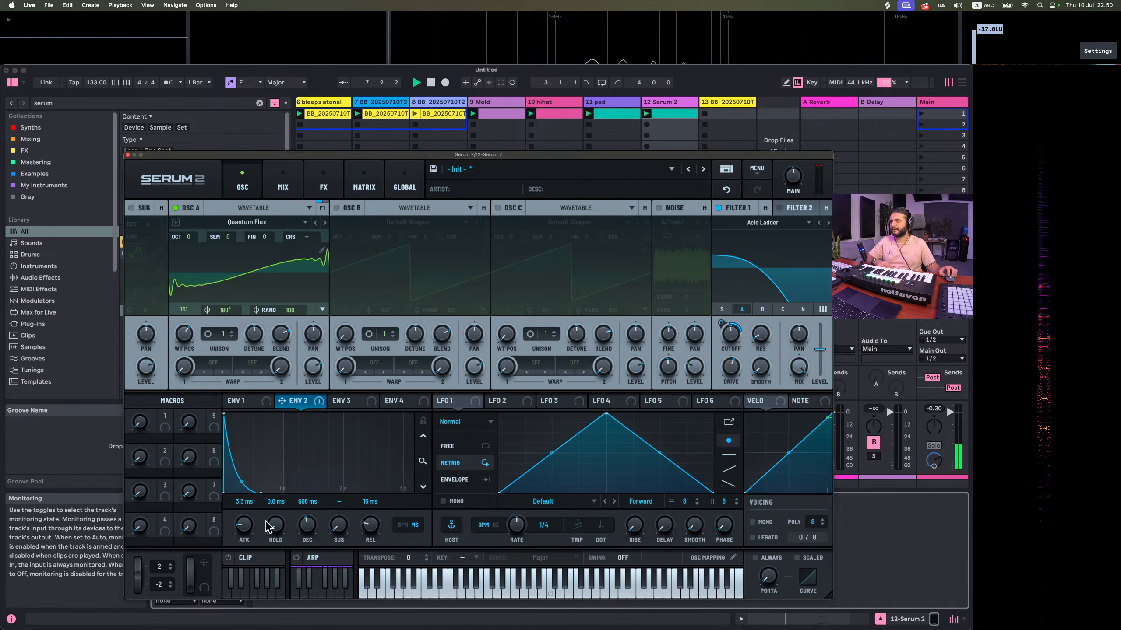
mouse_move(249, 524)
left_mouse_down()
mouse_move(248, 513)
mouse_move(248, 526)
left_mouse_up()
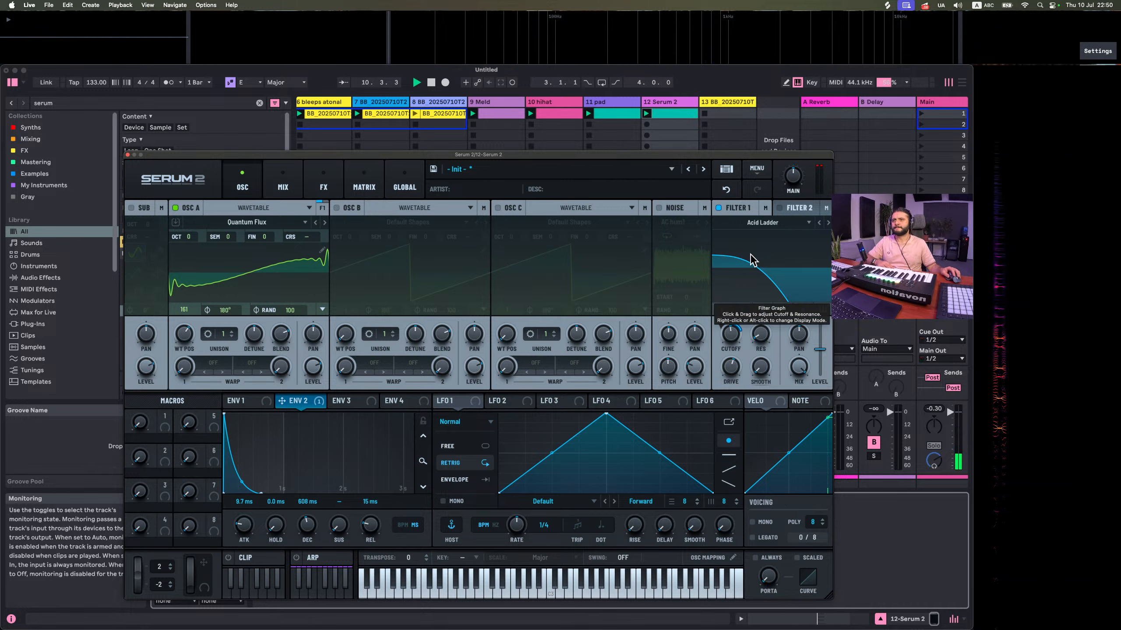
Lower Oscillator A by one octave and try different Filter 1 resonance and drive amounts, closing the Serum 2 window
mouse_move(765, 337)
left_mouse_down()
mouse_move(768, 302)
mouse_move(773, 319)
left_mouse_up()
left_click_drag(187, 238, 189, 253)
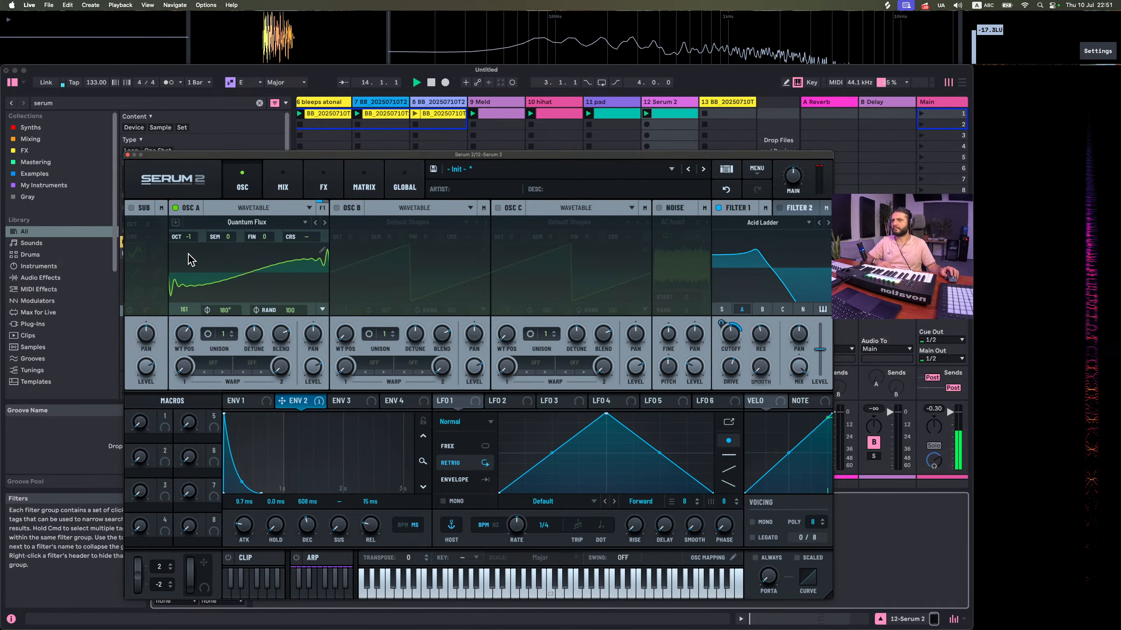
left_click_drag(763, 336, 750, 493)
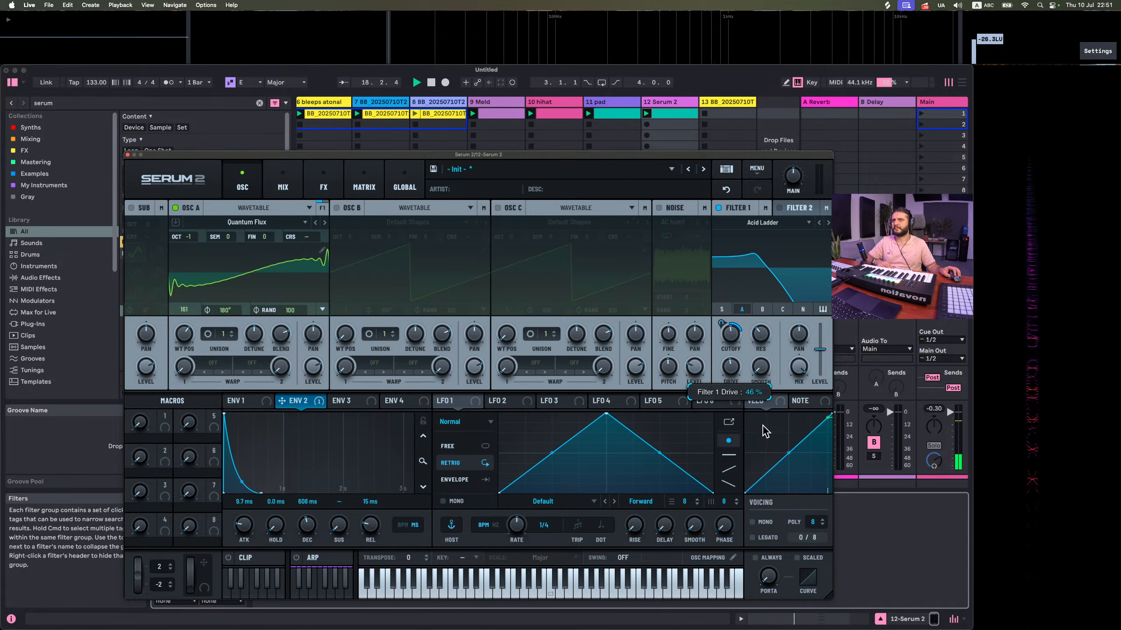
left_click_drag(767, 362, 769, 329)
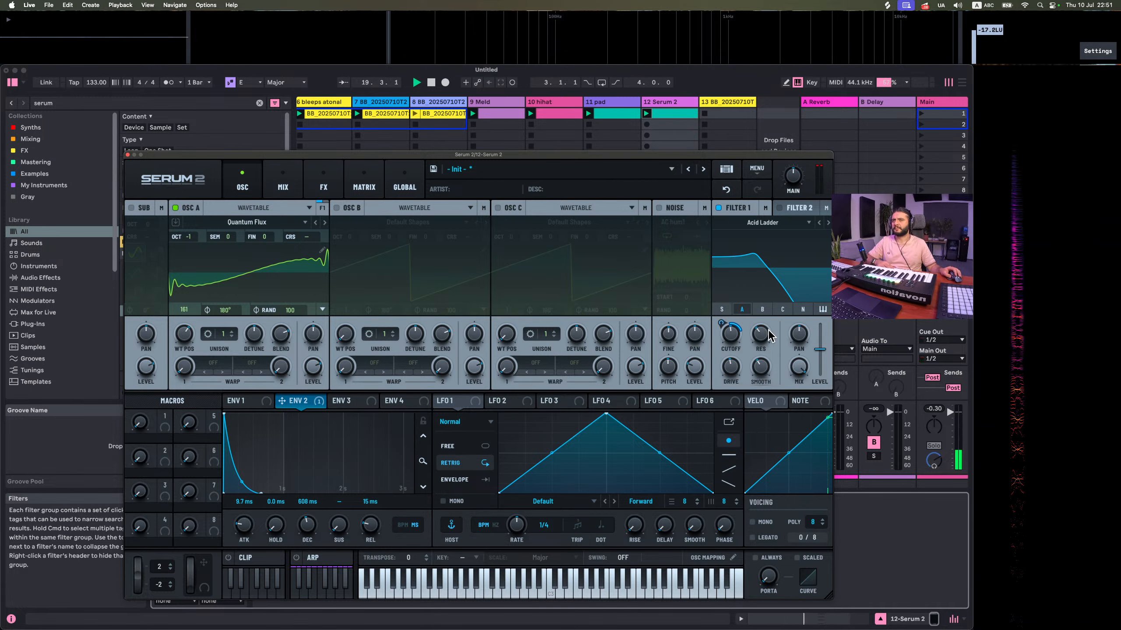
left_click(128, 155)
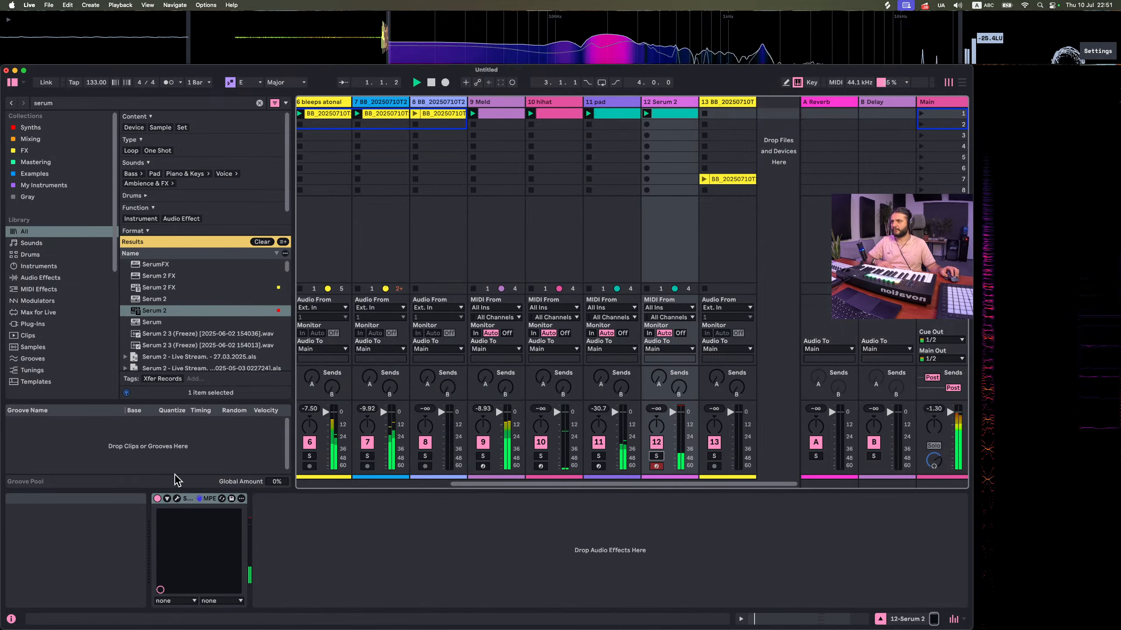
Set Oscillator A's wavetable position to 256 and its unison to 9 voices, comparing random phase at 0 and 100
left_click(176, 498)
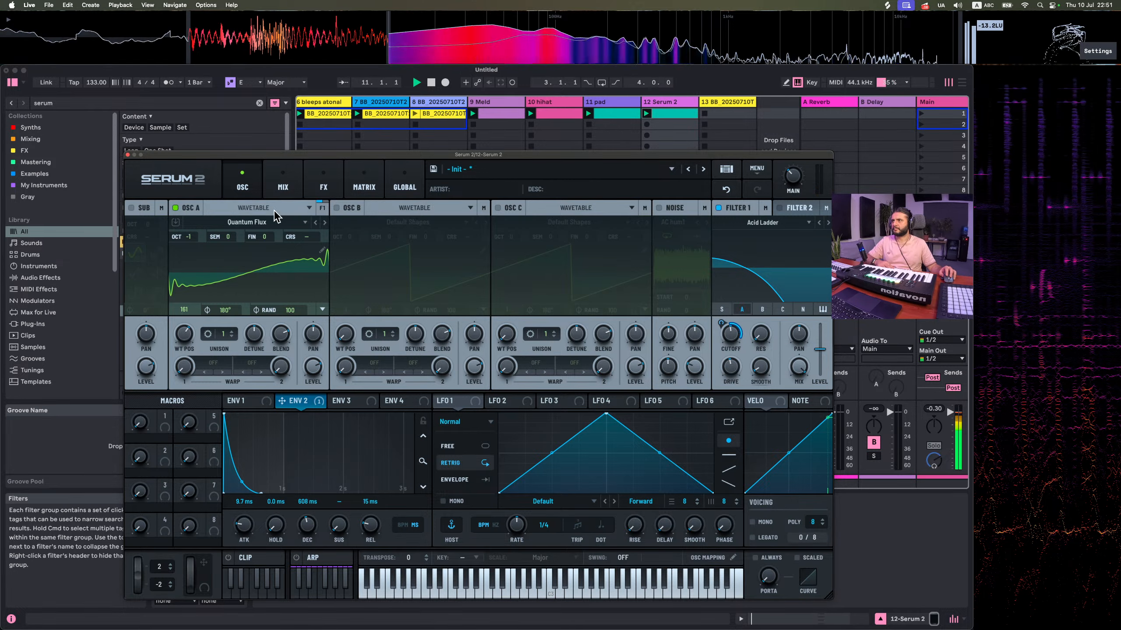
left_click_drag(184, 334, 228, 203)
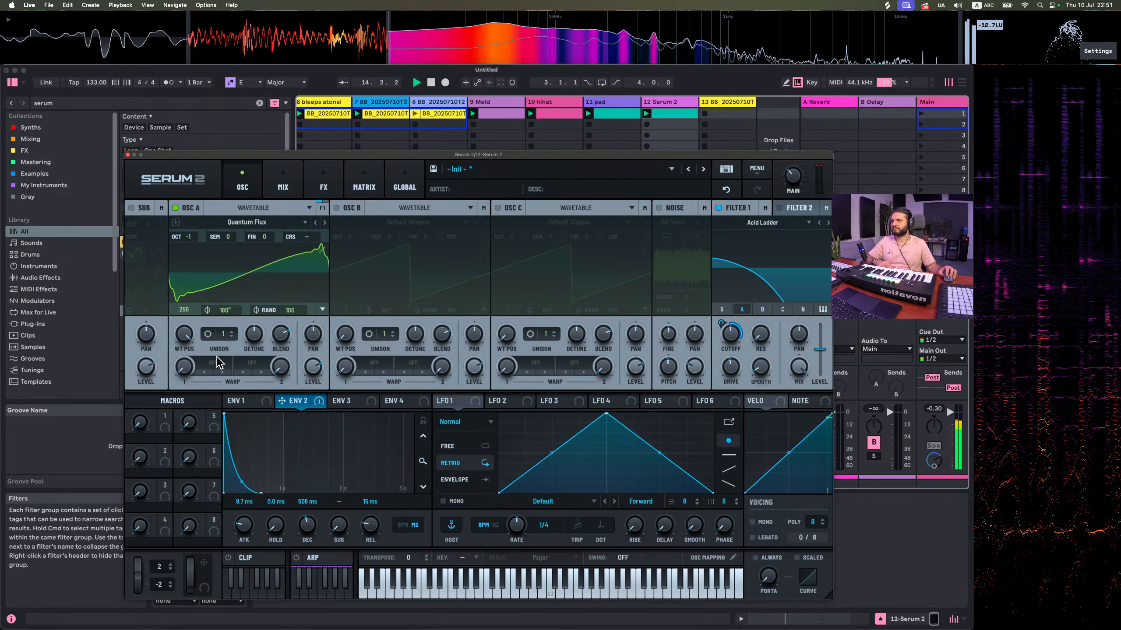
left_click_drag(223, 334, 359, 100)
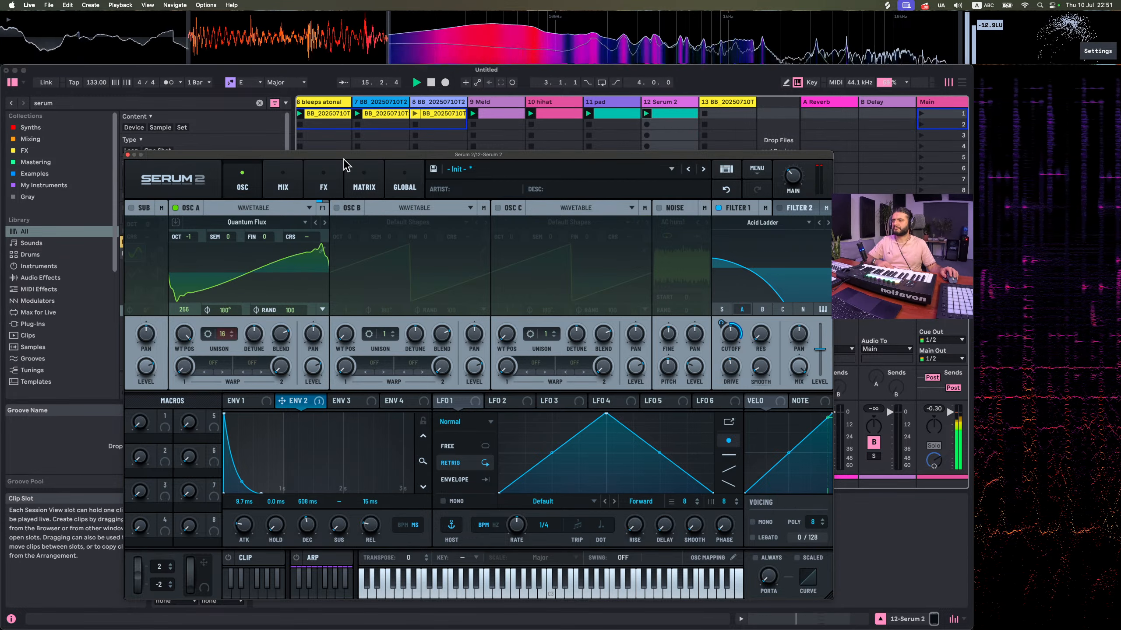
left_click_drag(224, 336, 282, 374)
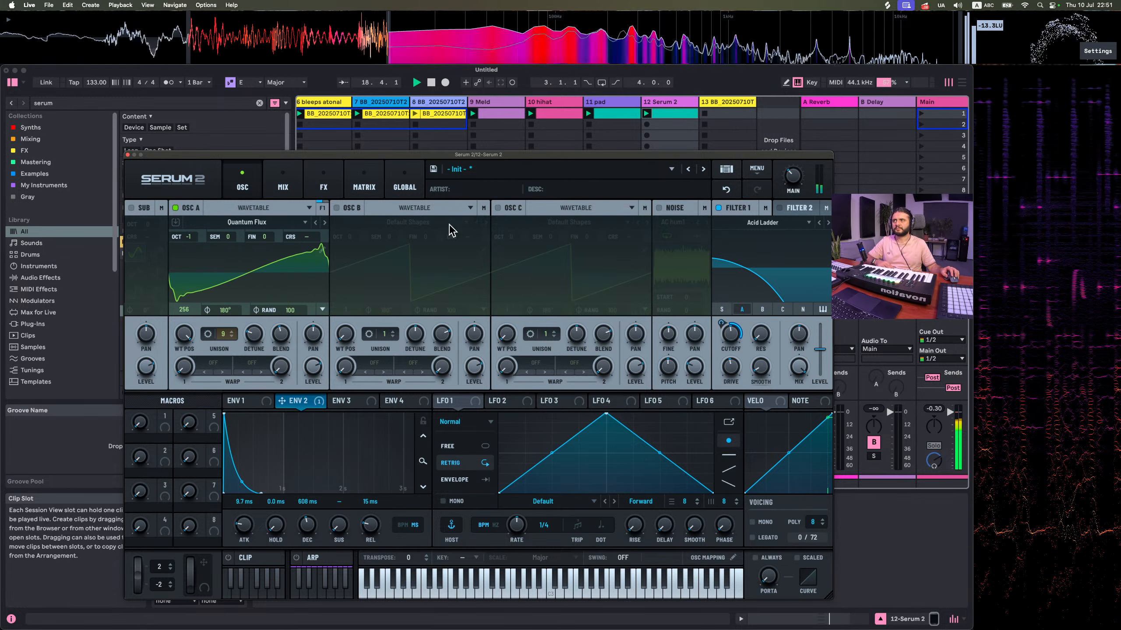
left_click_drag(284, 306, 295, 613)
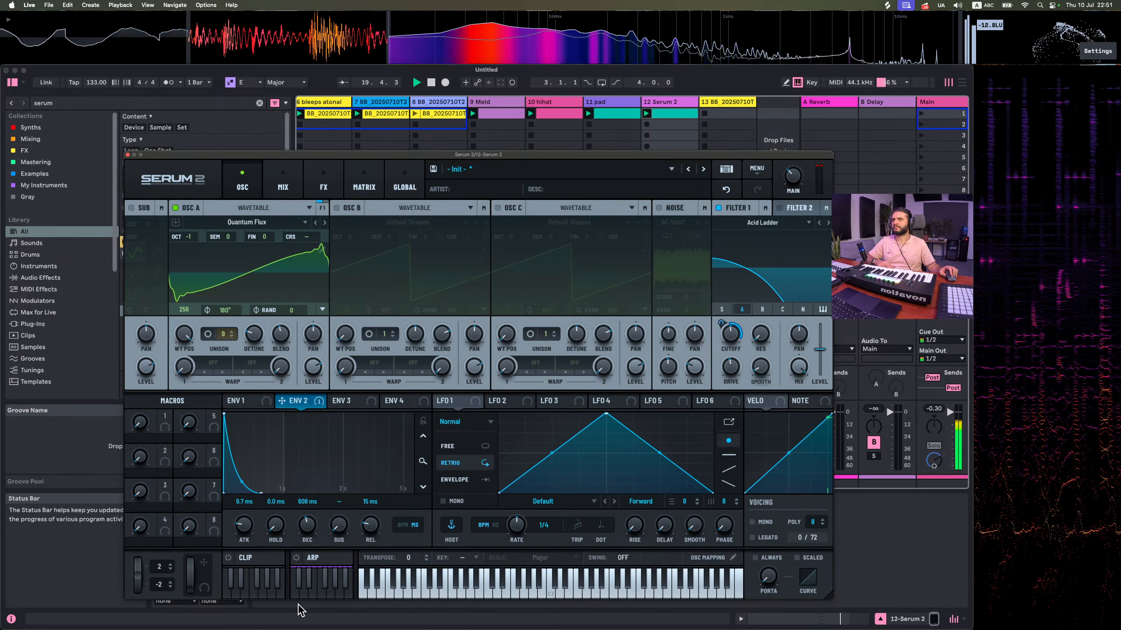
left_click_drag(290, 310, 346, 212)
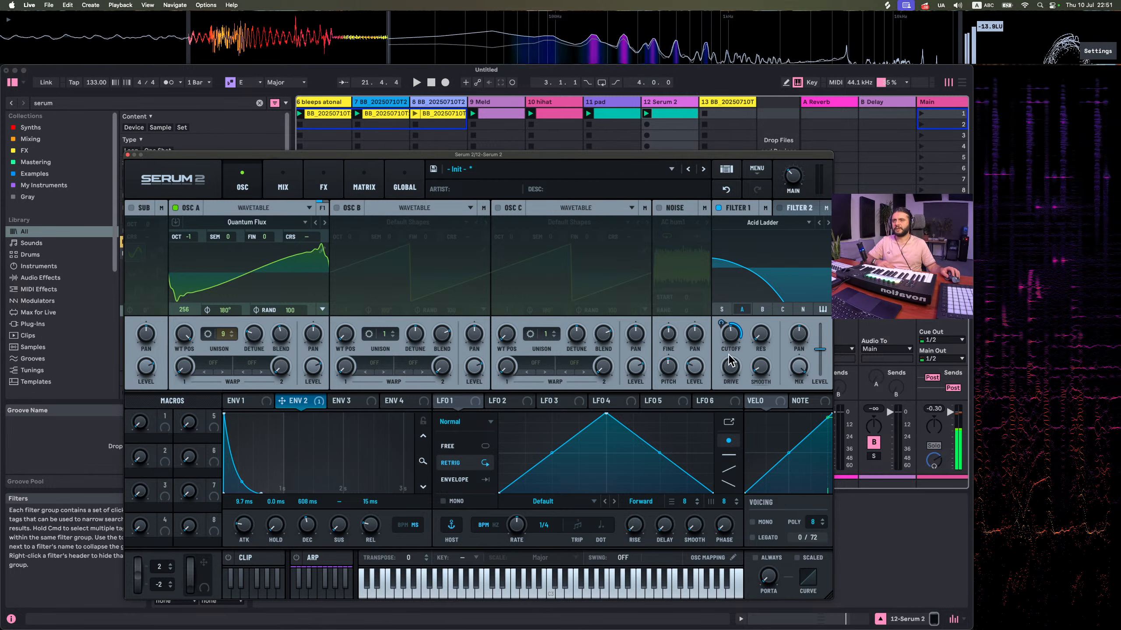
Add a Convolve effect to Serum 2's main FX chain, load the Massive impulse response Cold Abyss, and audition it
left_click(340, 191)
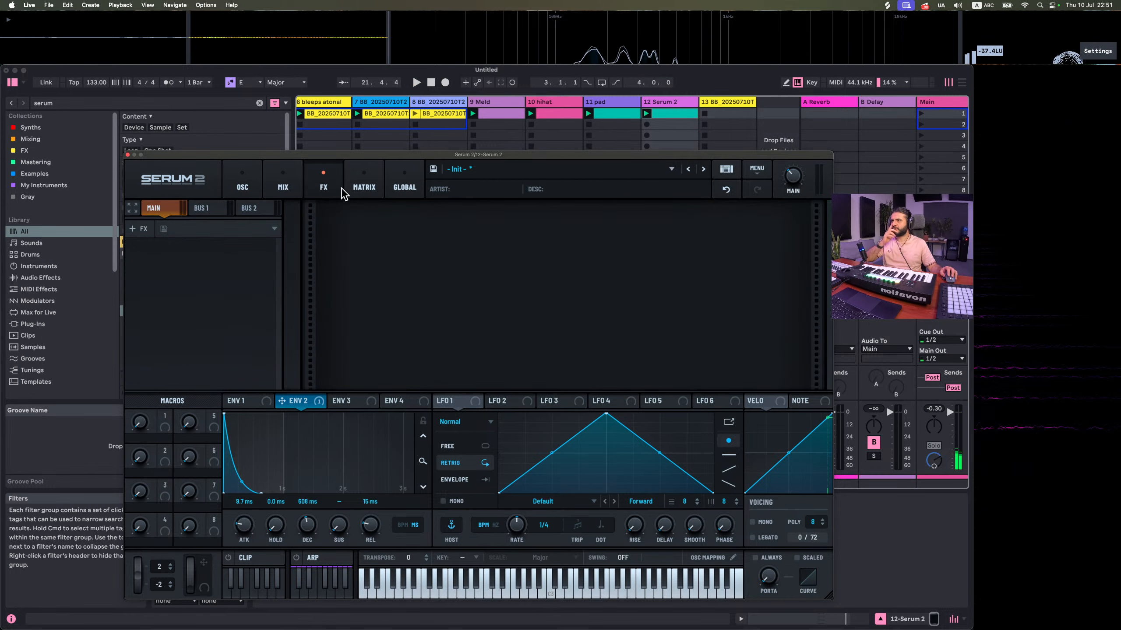
left_click(139, 229)
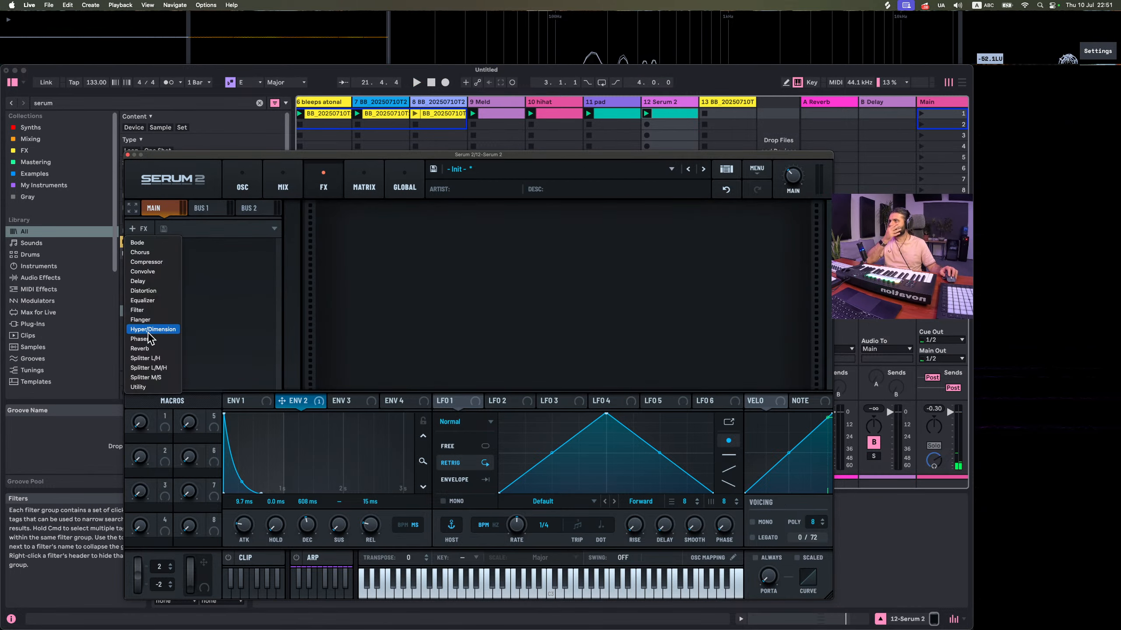
left_click(149, 276)
left_click(463, 226)
mouse_move(430, 256)
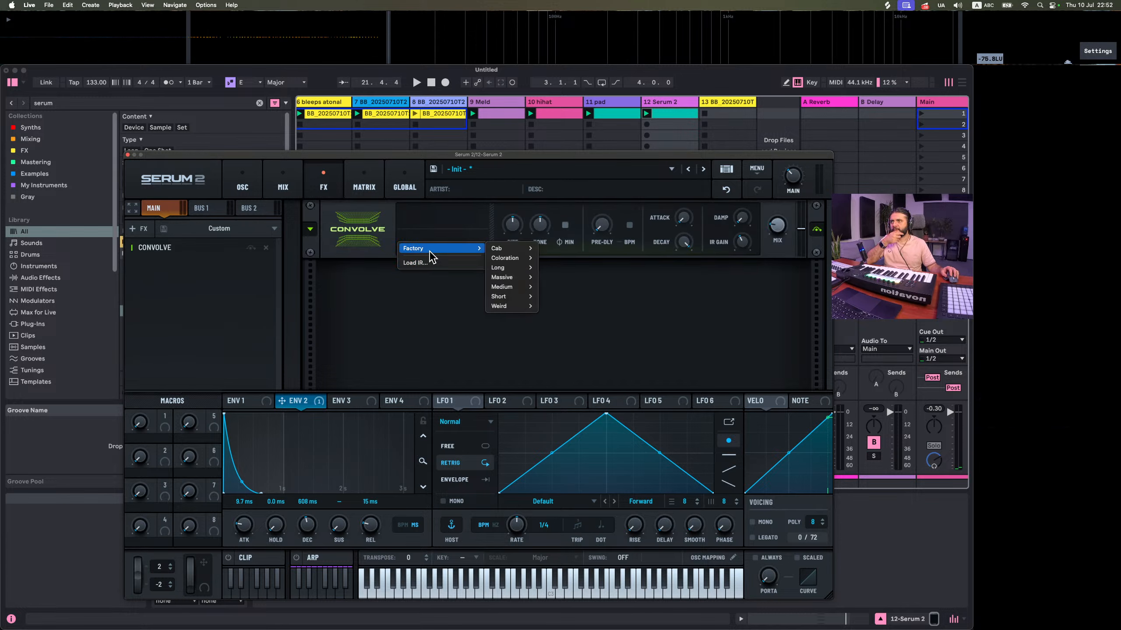
mouse_move(503, 267)
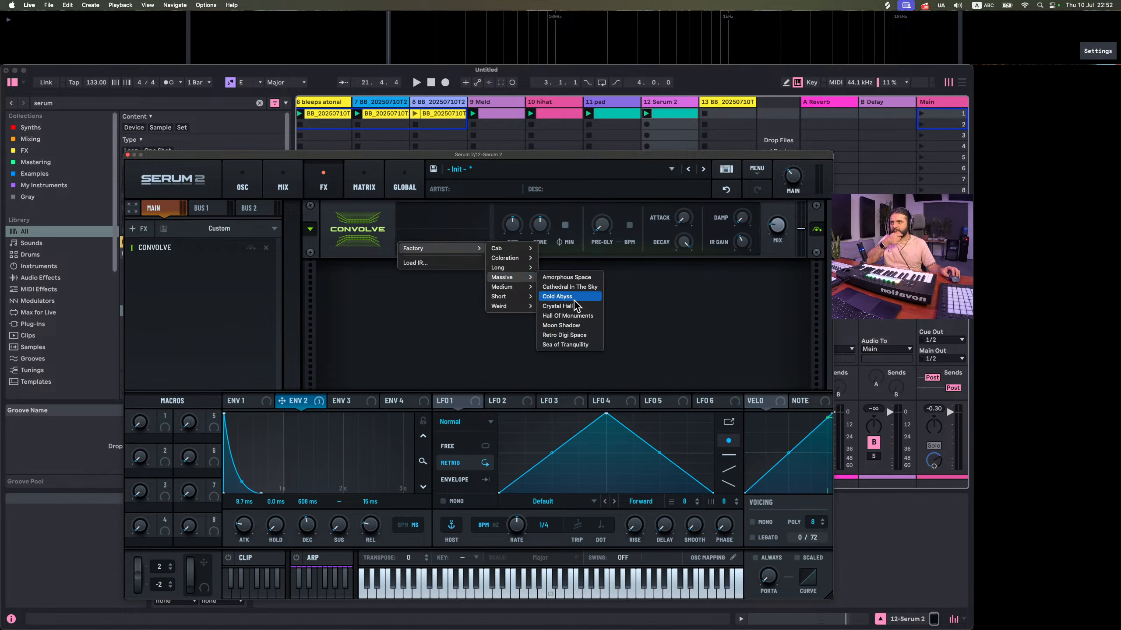
left_click(575, 297)
key("shift+slash")
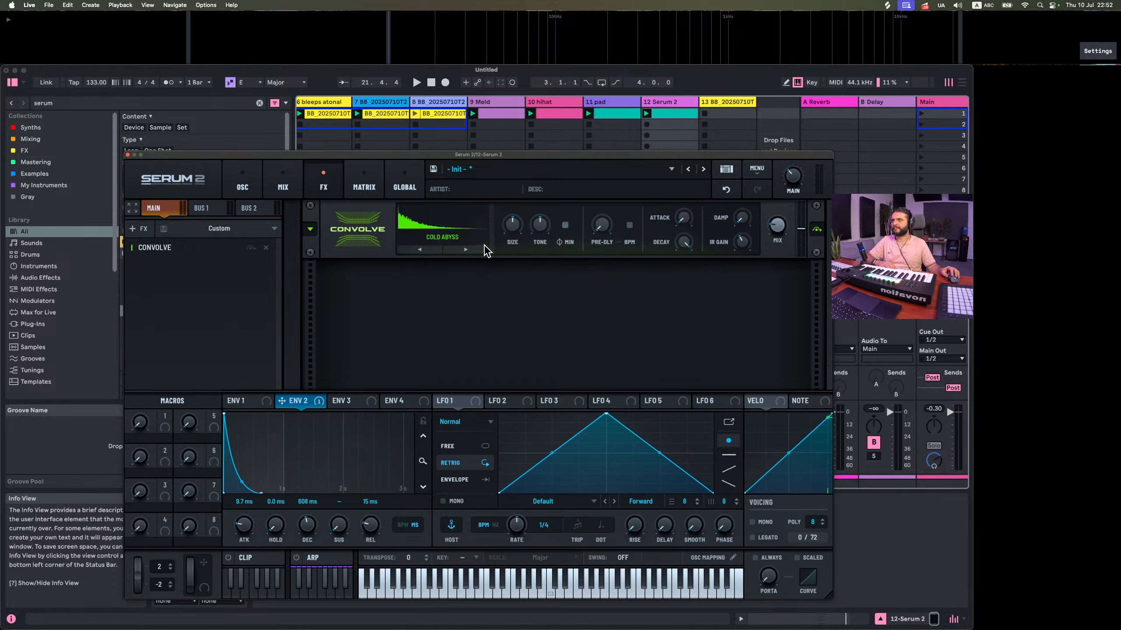
key("space")
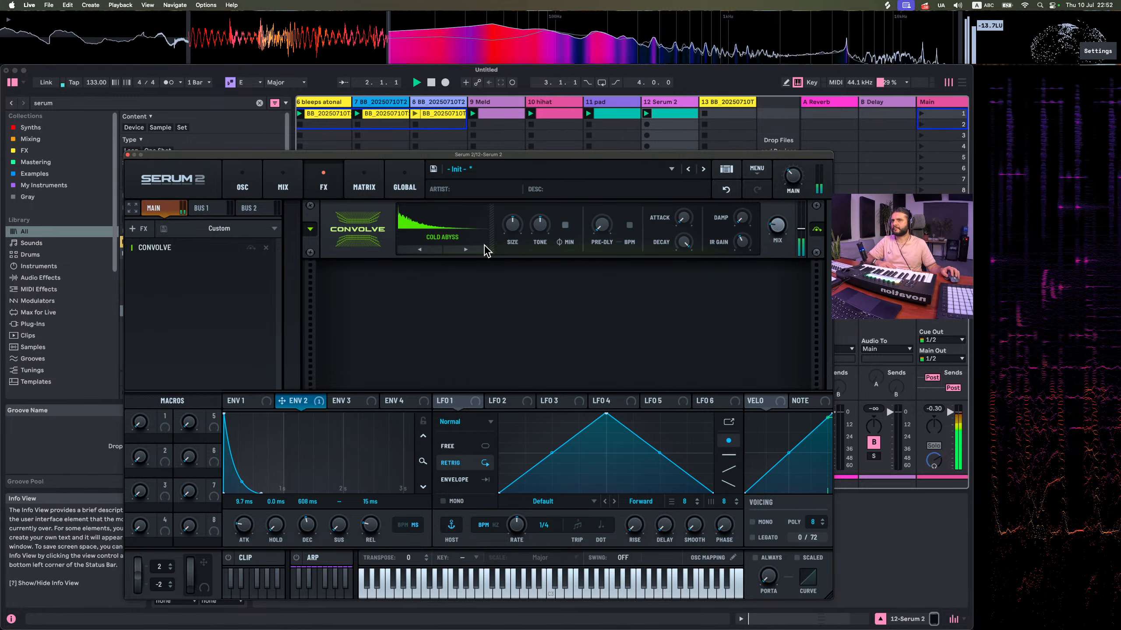
key("space")
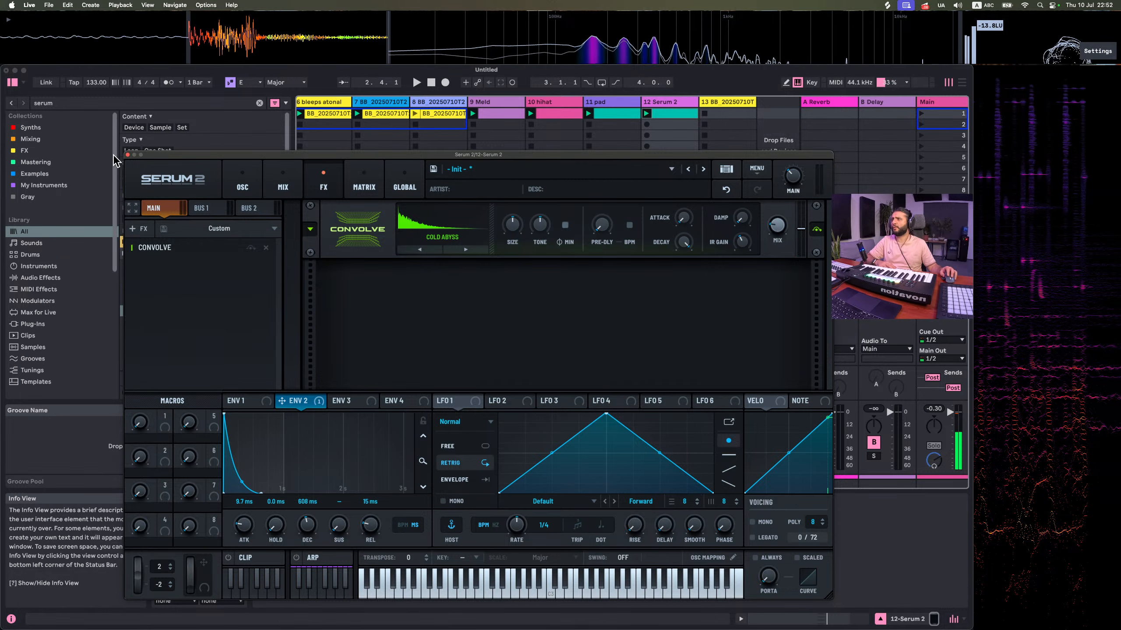
Duplicate the Serum 2 clip's loop out to eight bars, delete the upper chord notes after bar 1, and start playback
left_click(127, 155)
double_click(667, 115)
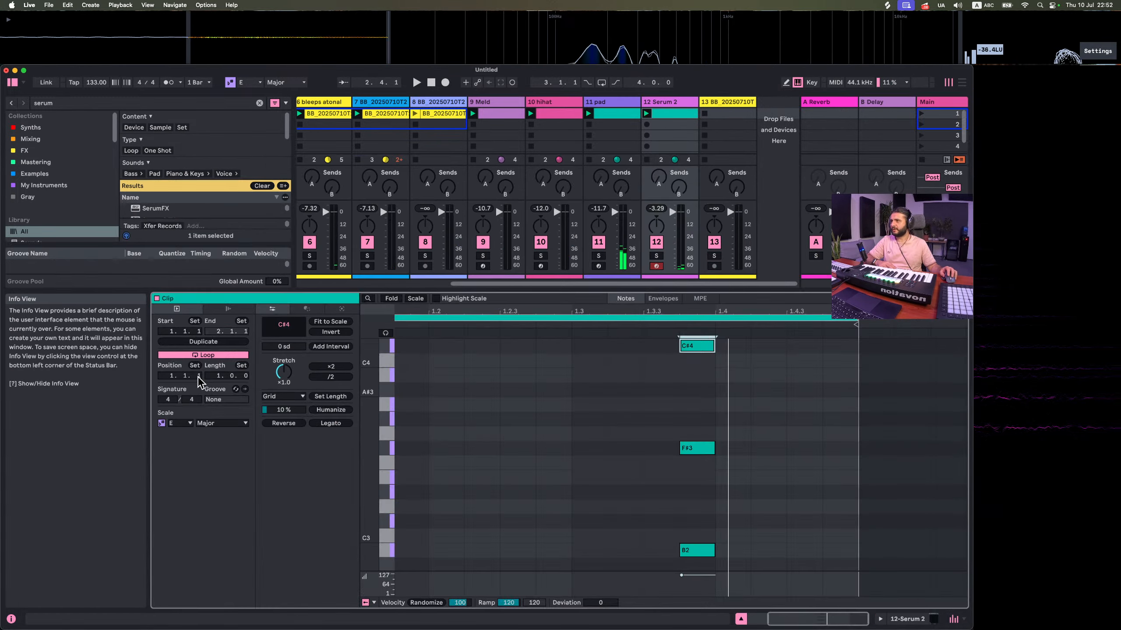
triple_click(206, 343)
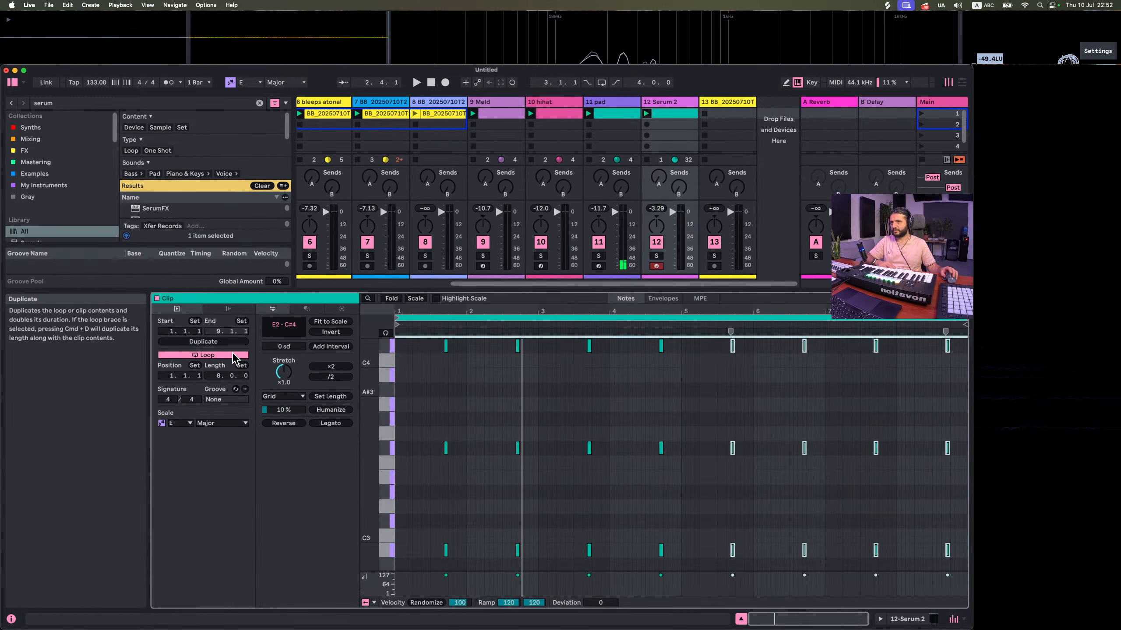
left_click_drag(490, 337, 966, 570)
key("Delete")
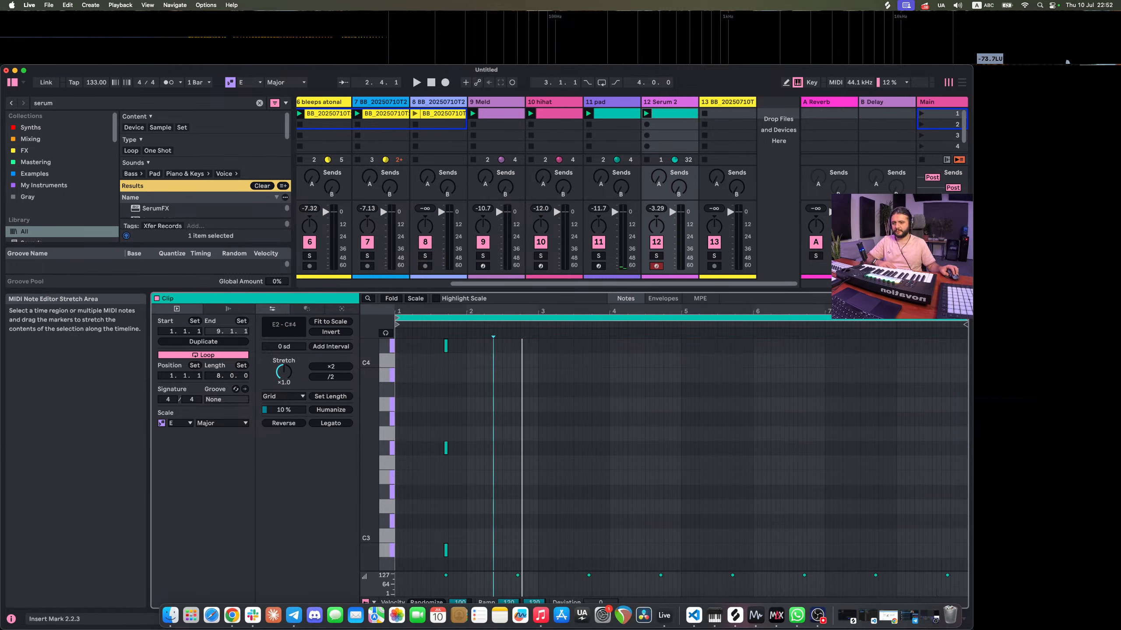
left_click(552, 353)
key("space")
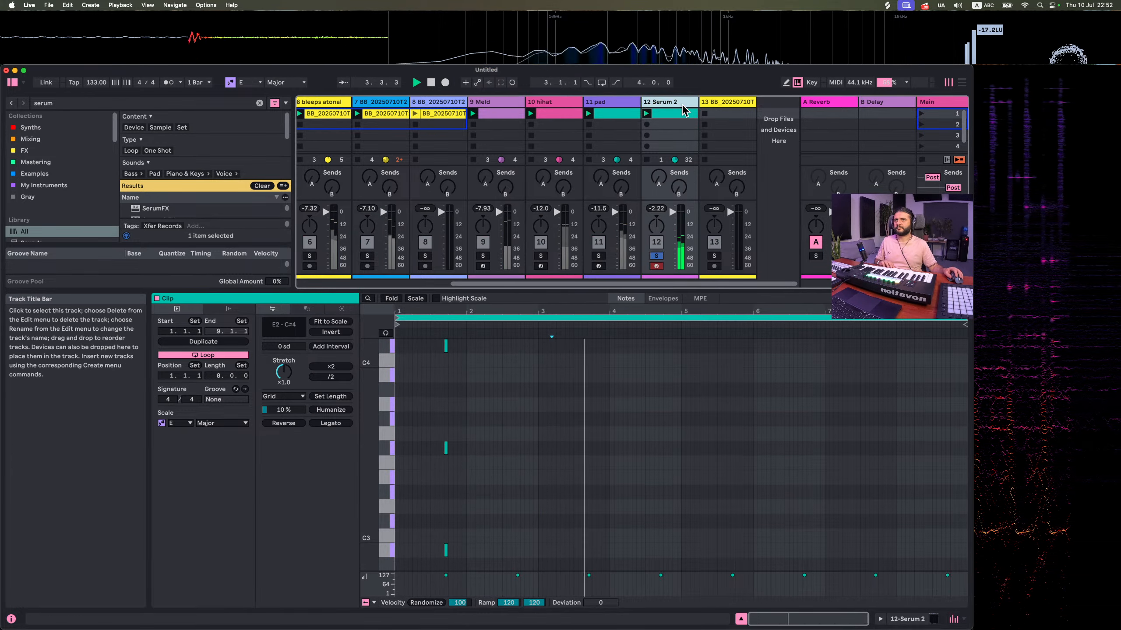
left_click(679, 102)
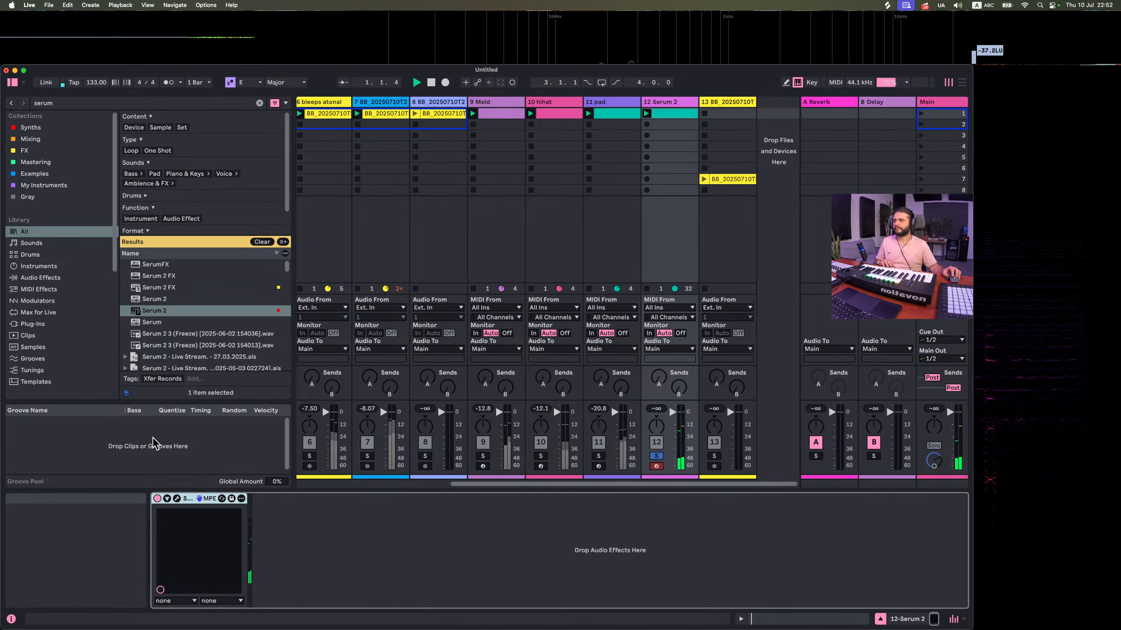
left_click(177, 499)
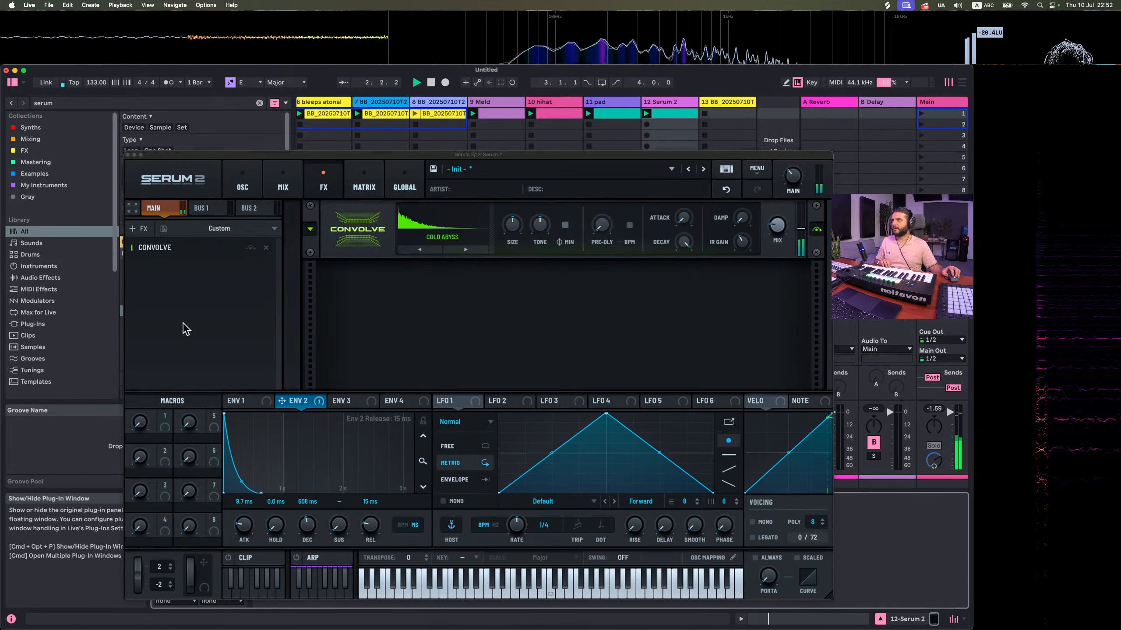
left_click(140, 230)
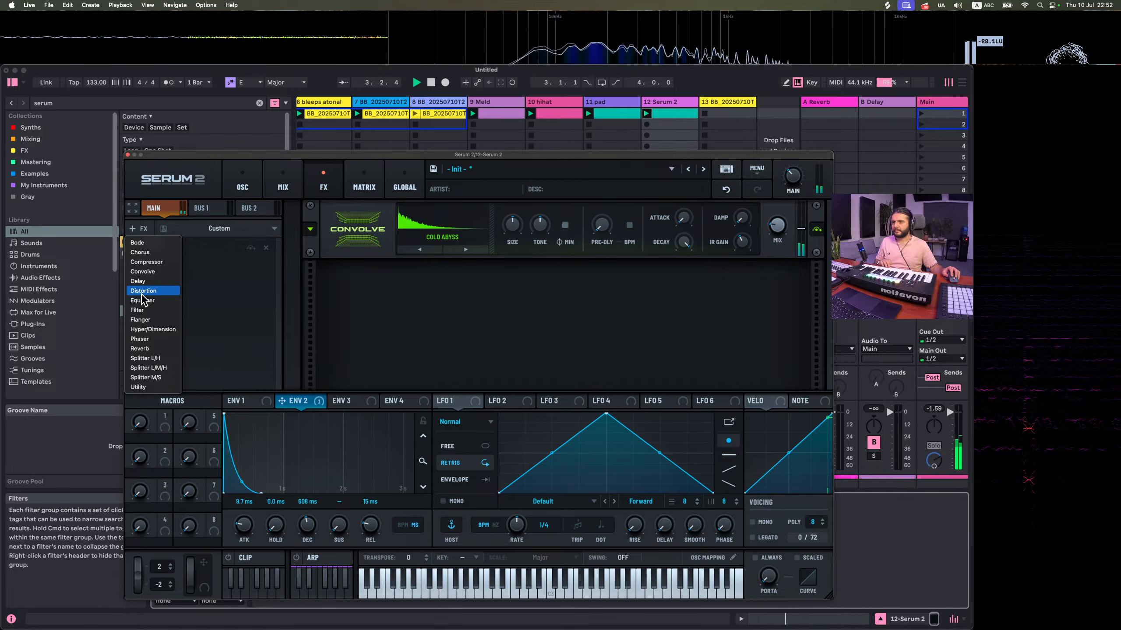
left_click(895, 373)
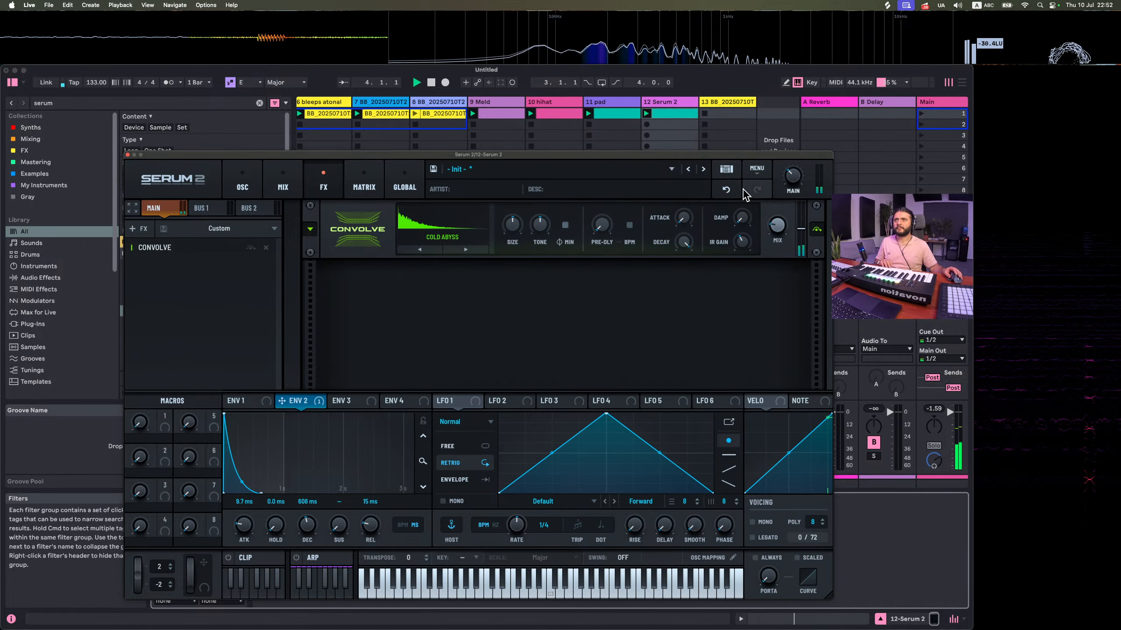
left_click(127, 155)
Delete the remaining low notes after bar 1 of the Serum 2 clip
left_click(668, 115)
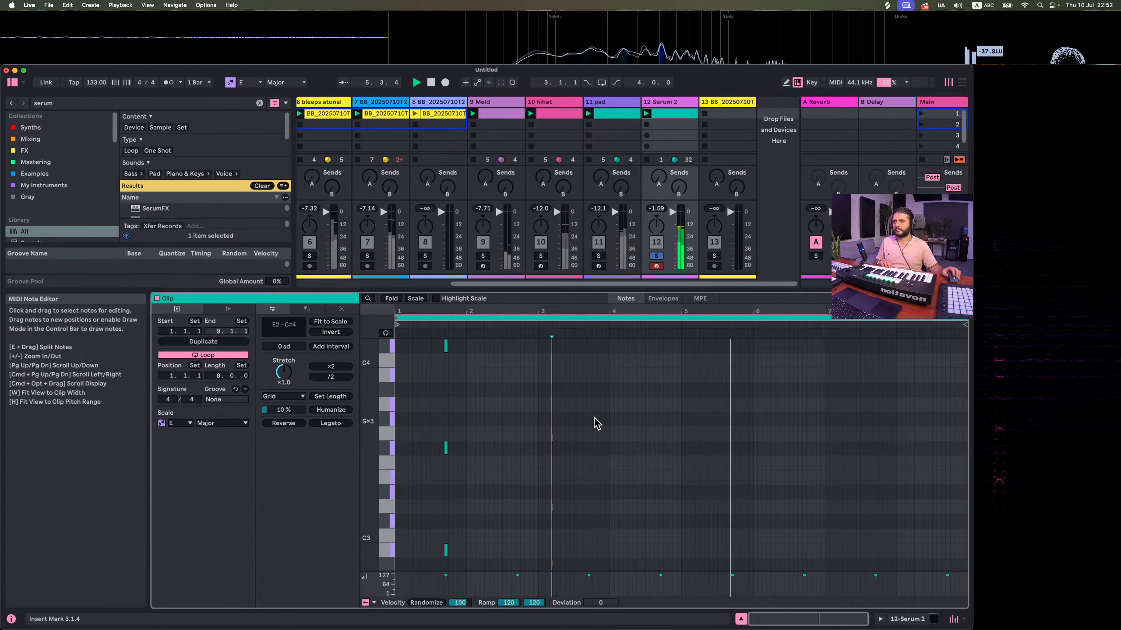
scroll(596, 422, "down", 10)
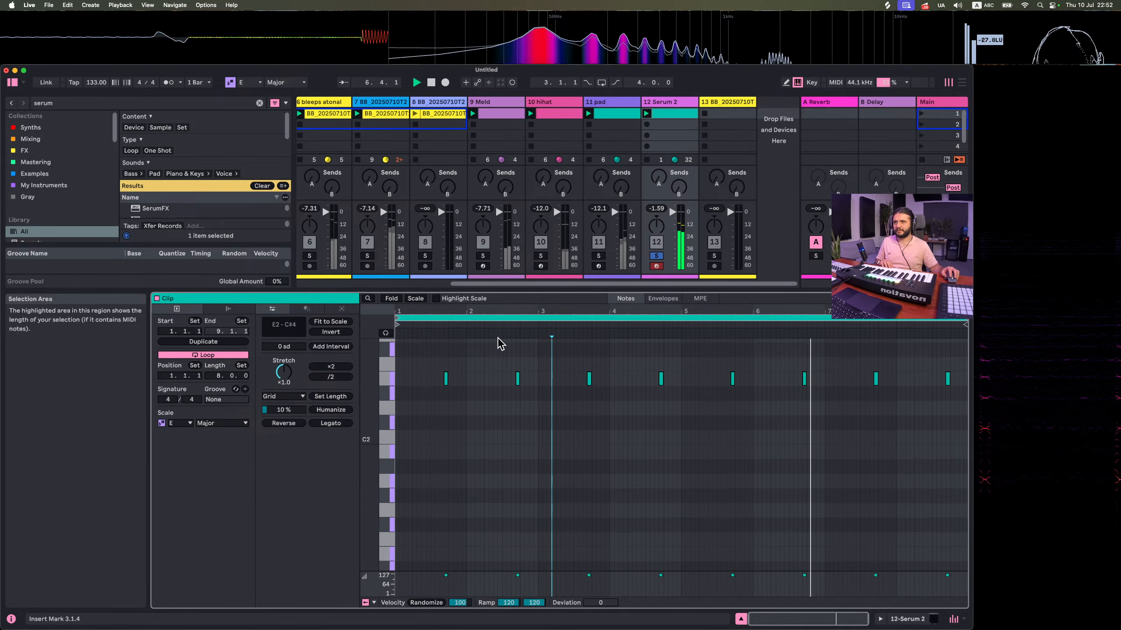
left_click_drag(506, 453, 966, 337)
key("Delete")
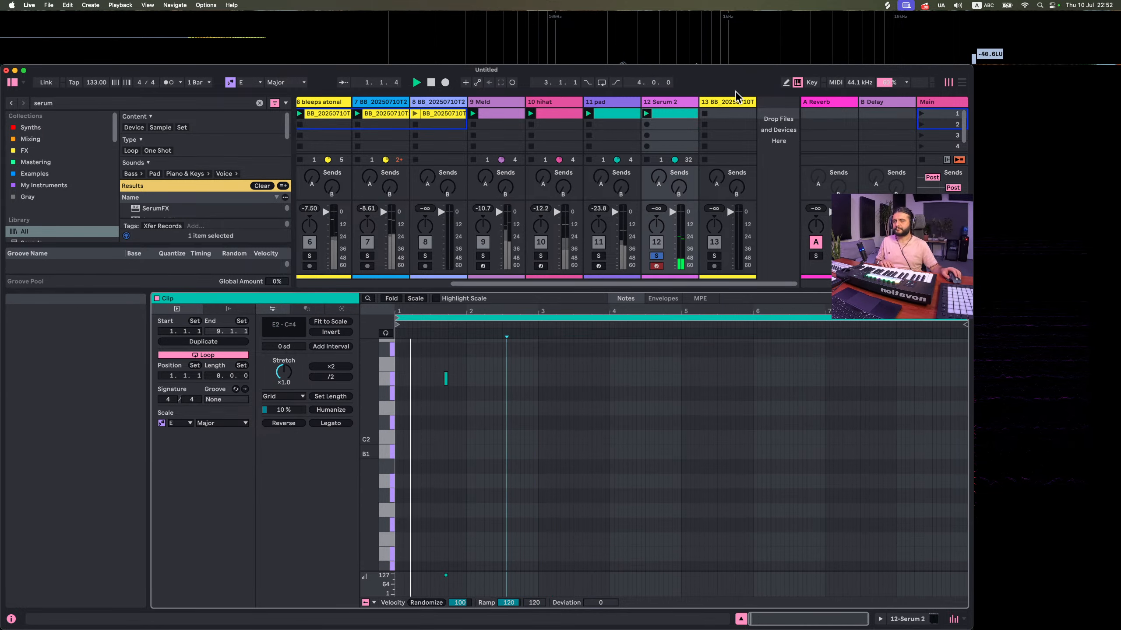
Open the Serum 2 instrument on track 12 and add a Filter after Convolve, using the Flg - type
left_click(676, 98)
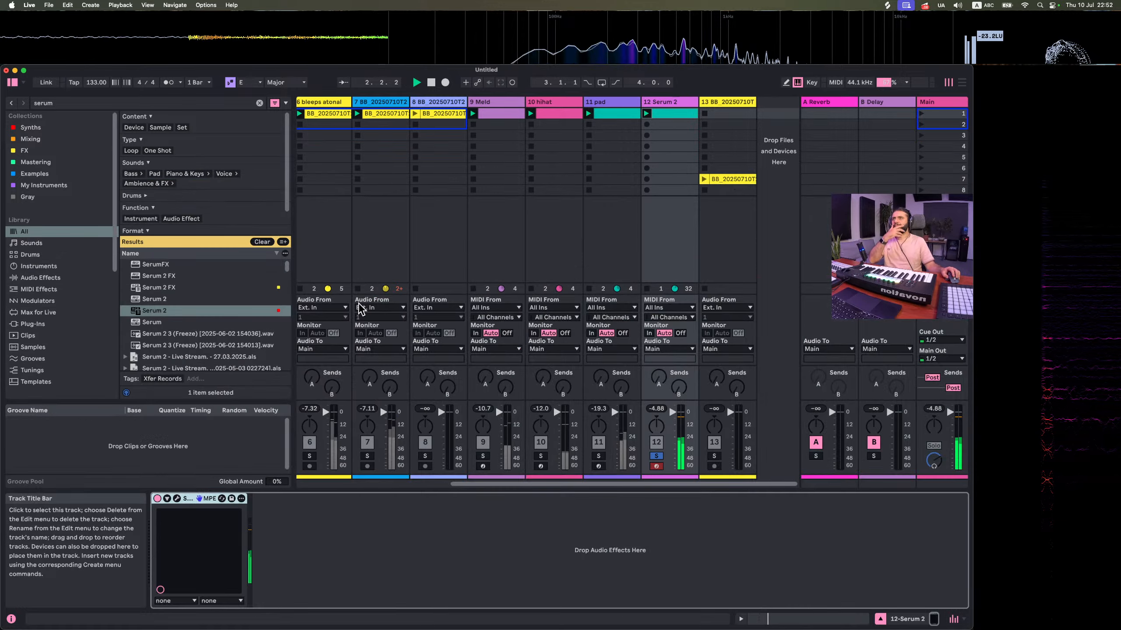
left_click(177, 498)
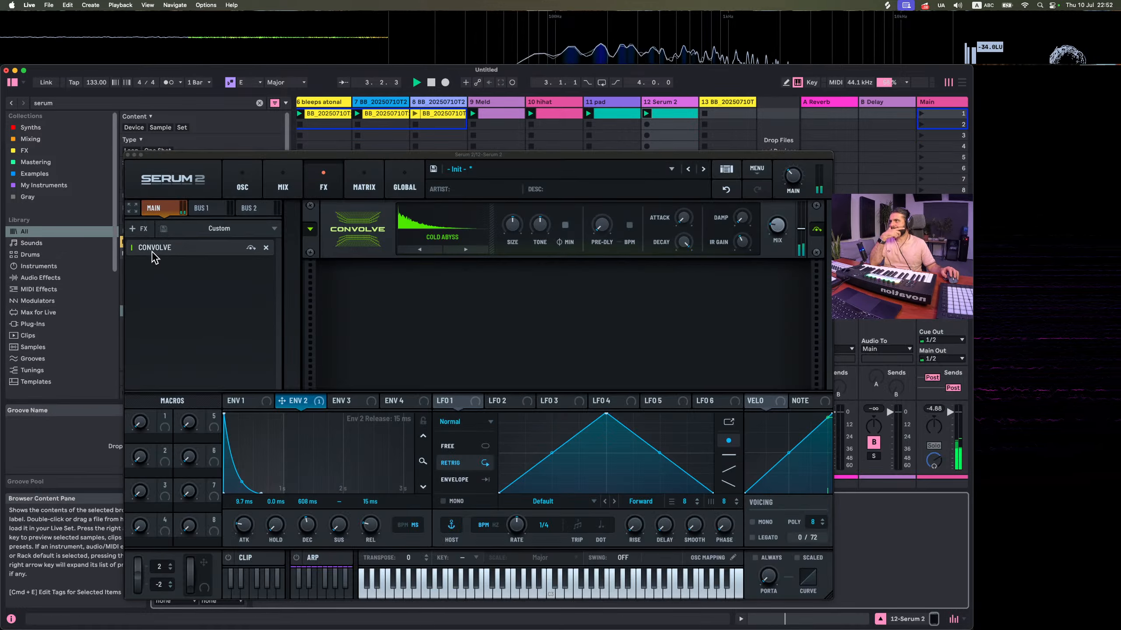
left_click(144, 228)
left_click(141, 310)
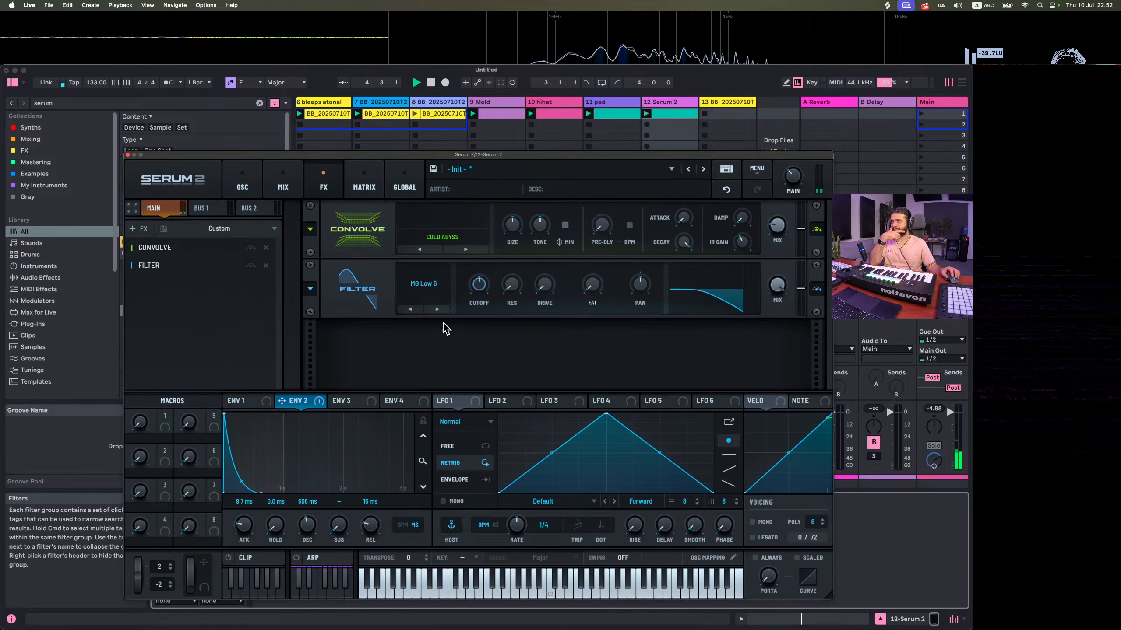
left_click(433, 284)
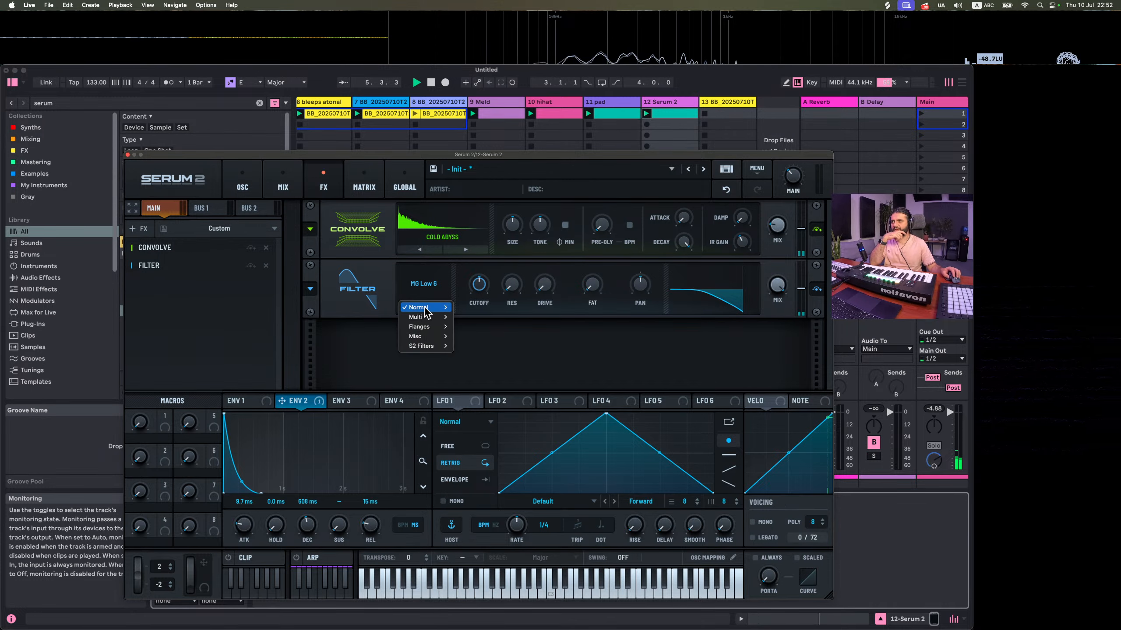
mouse_move(423, 330)
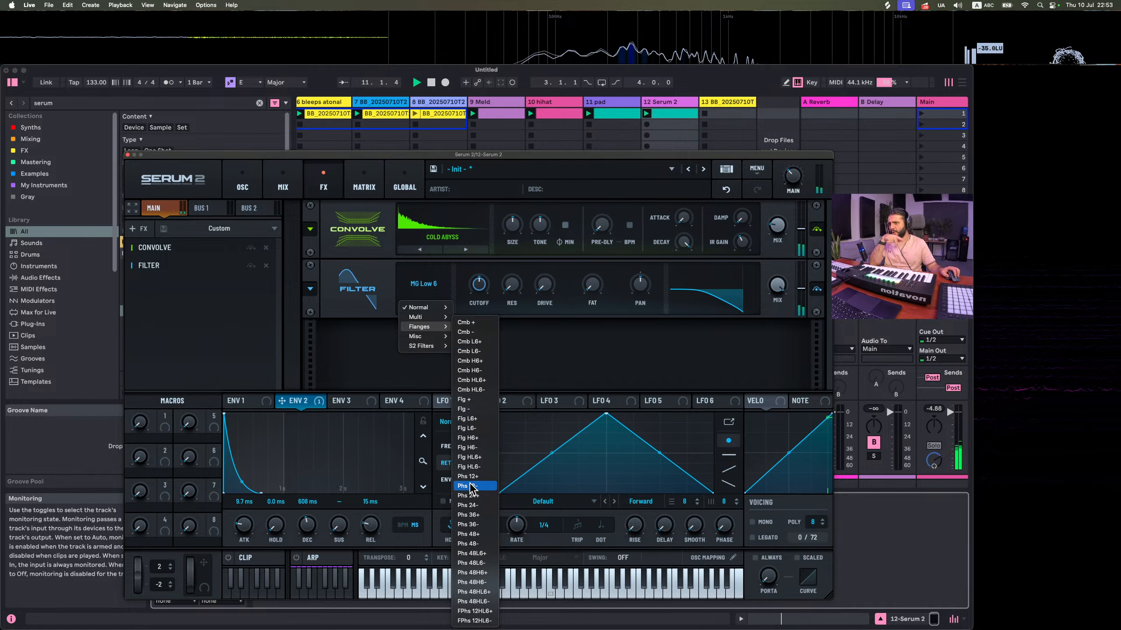
left_click(480, 410)
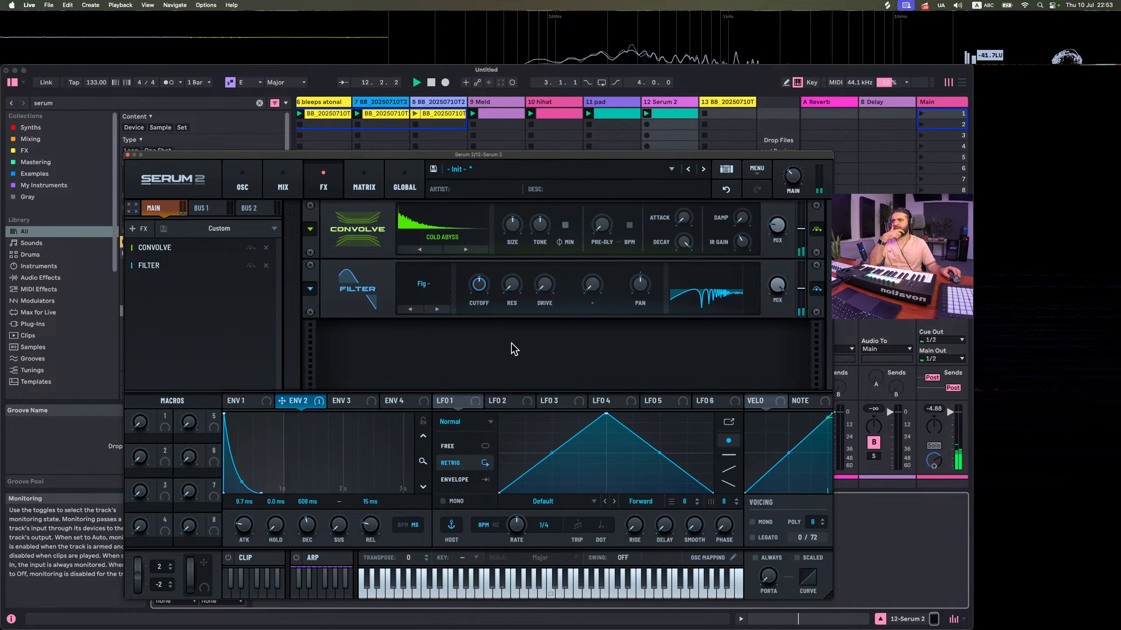
Raise the Flg - filter's resonance, lower its cutoff, and set its mix to about 32% while auditioning the stab
left_click_drag(765, 298, 783, 327)
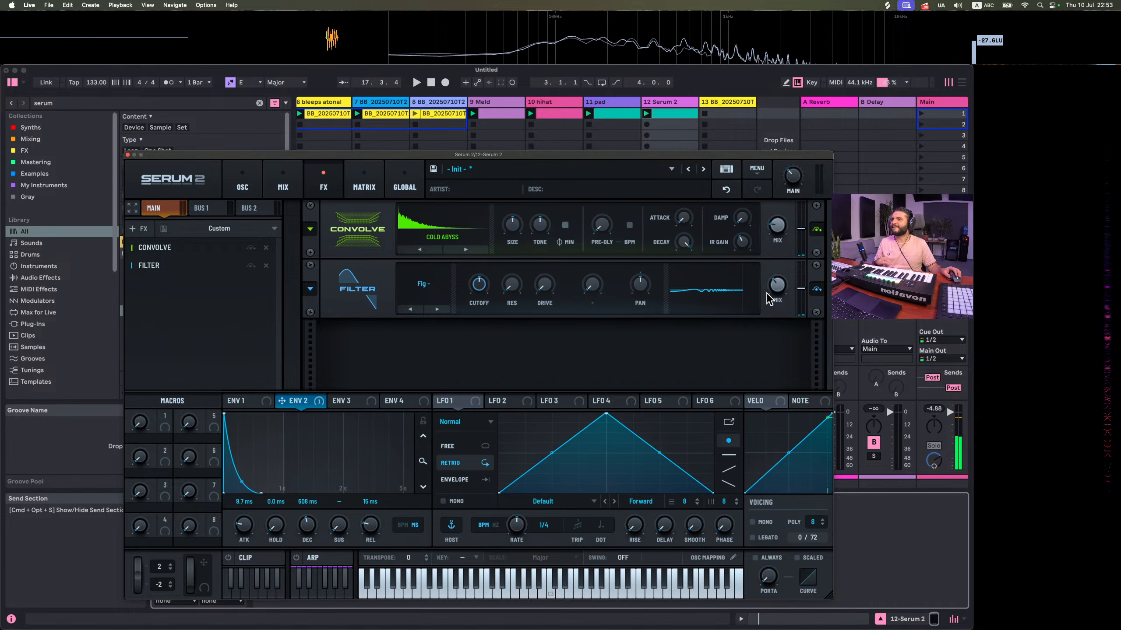
left_click_drag(518, 286, 547, 229)
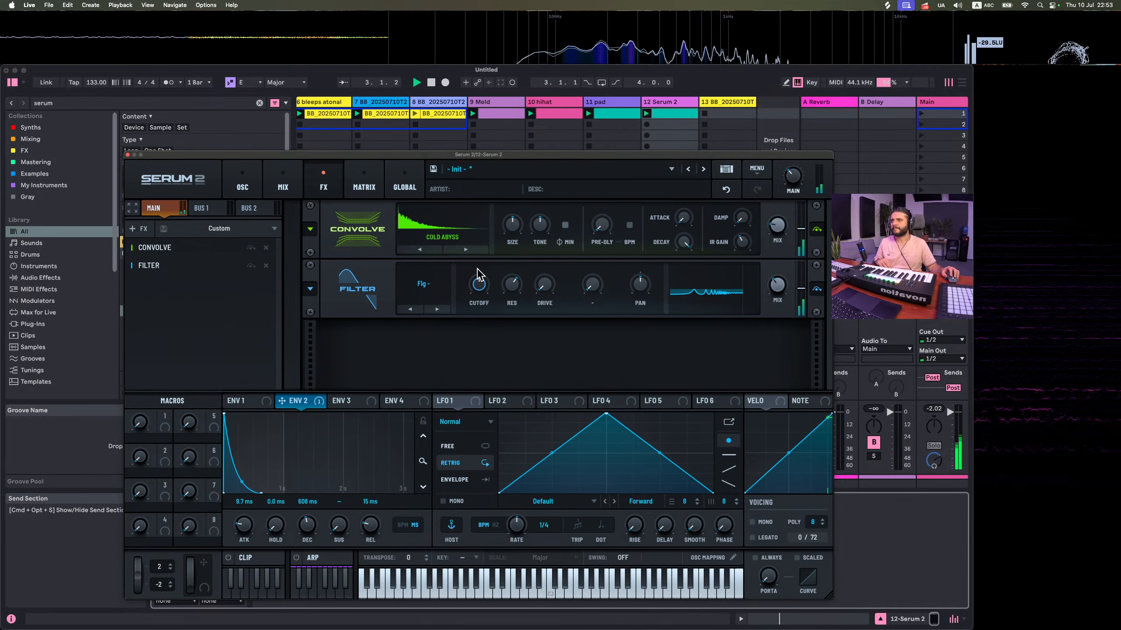
left_click_drag(479, 284, 484, 301)
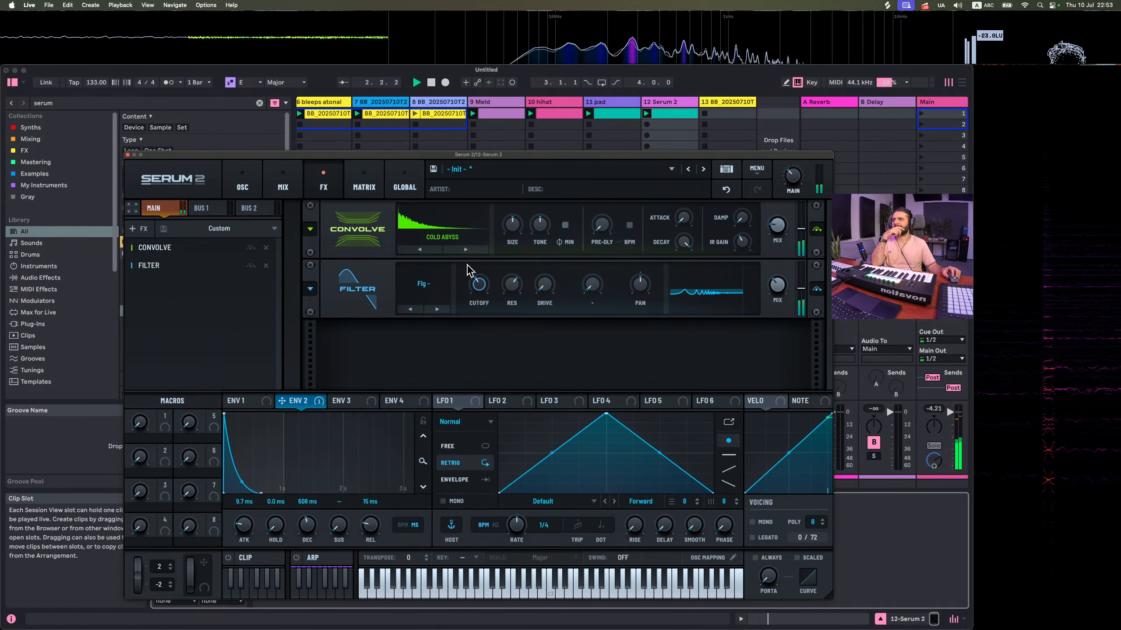
mouse_move(481, 288)
left_mouse_down()
mouse_move(498, 253)
mouse_move(497, 285)
mouse_move(523, 268)
mouse_move(484, 292)
mouse_move(490, 299)
left_mouse_up()
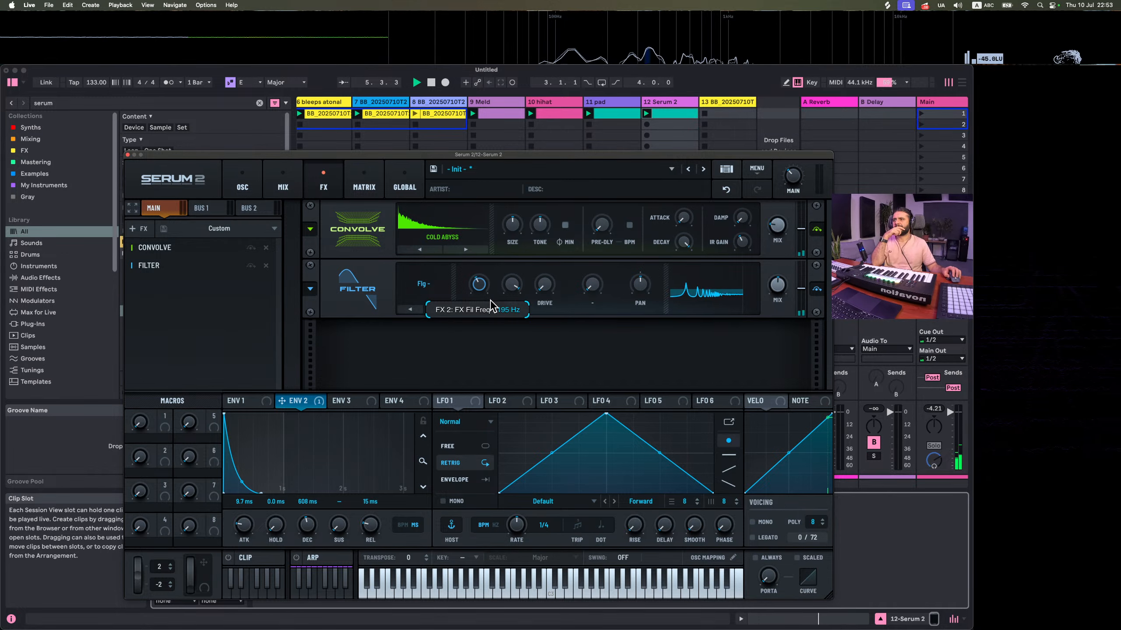
left_click_drag(787, 290, 784, 318)
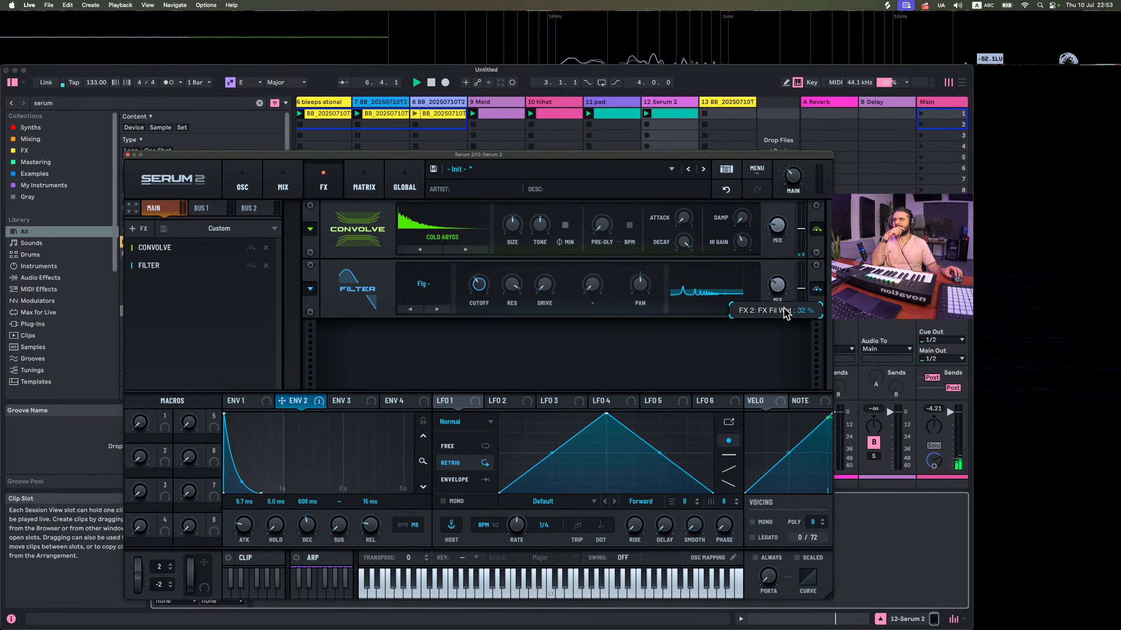
left_click_drag(482, 286, 482, 284)
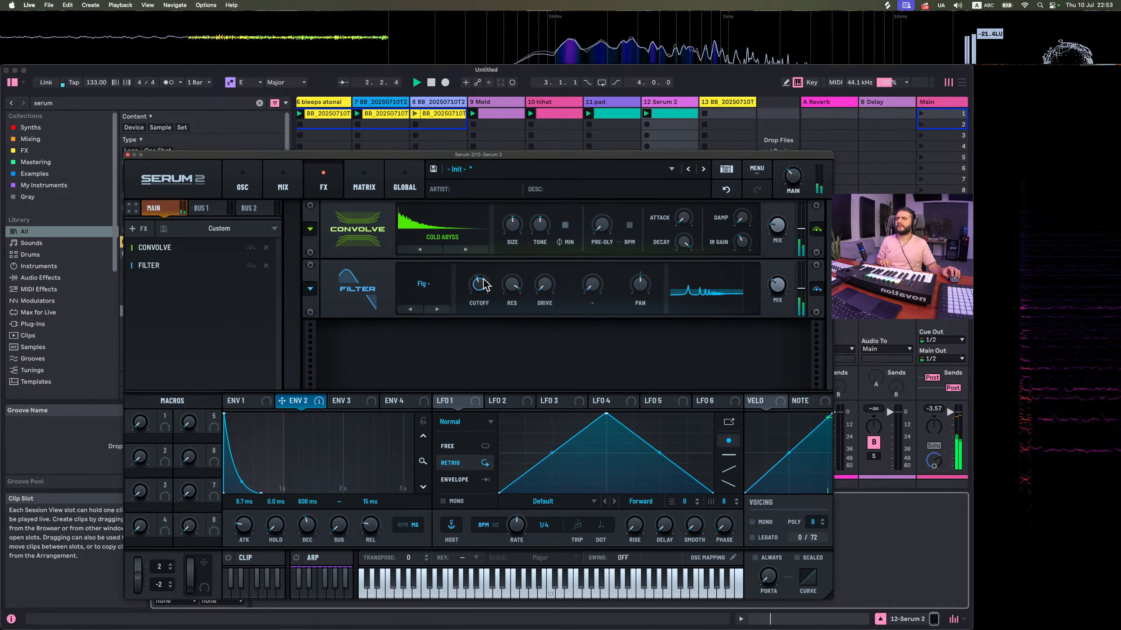
left_click_drag(485, 285, 486, 281)
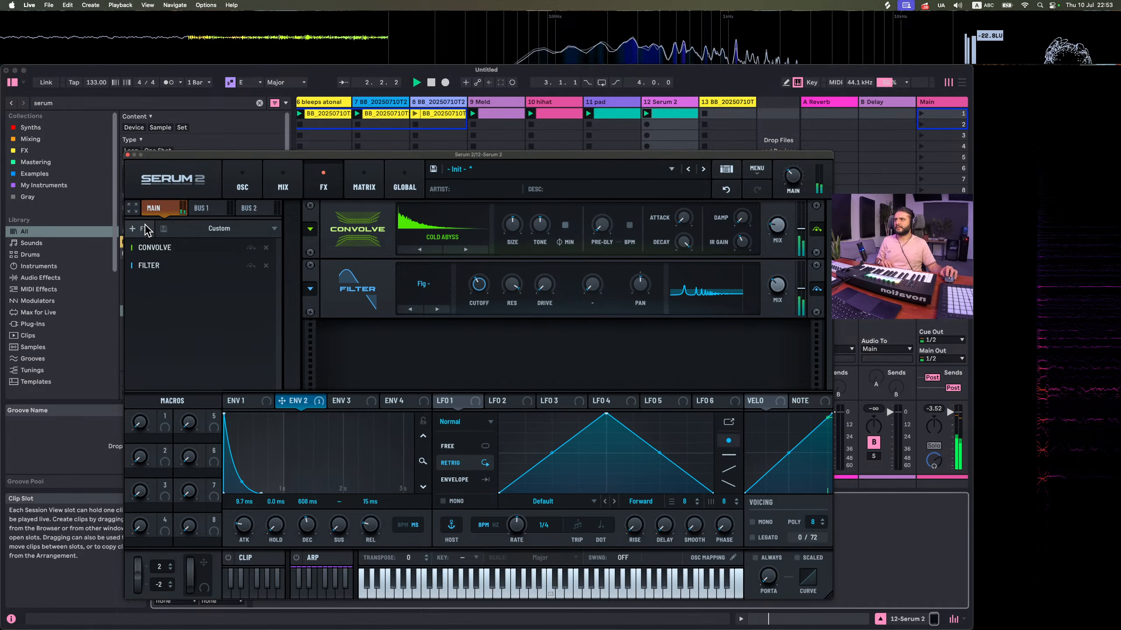
Add a second Filter to Serum 2's main FX chain, set it to Notch 24, and raise its cutoff
left_click(134, 228)
left_click(132, 310)
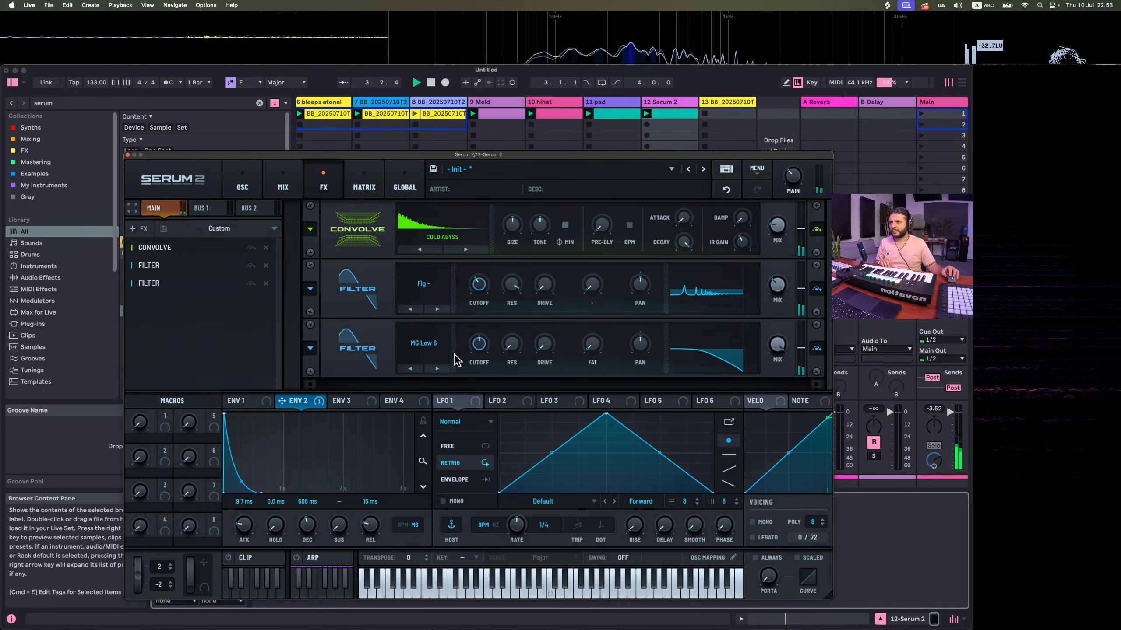
left_click(434, 353)
mouse_move(422, 367)
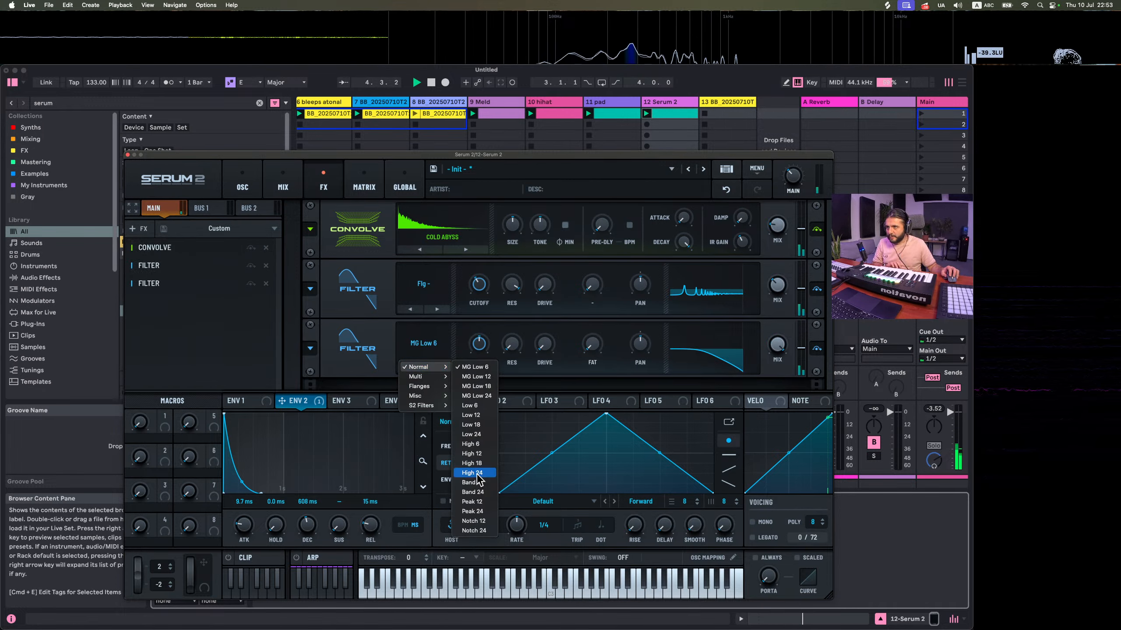
left_click(479, 524)
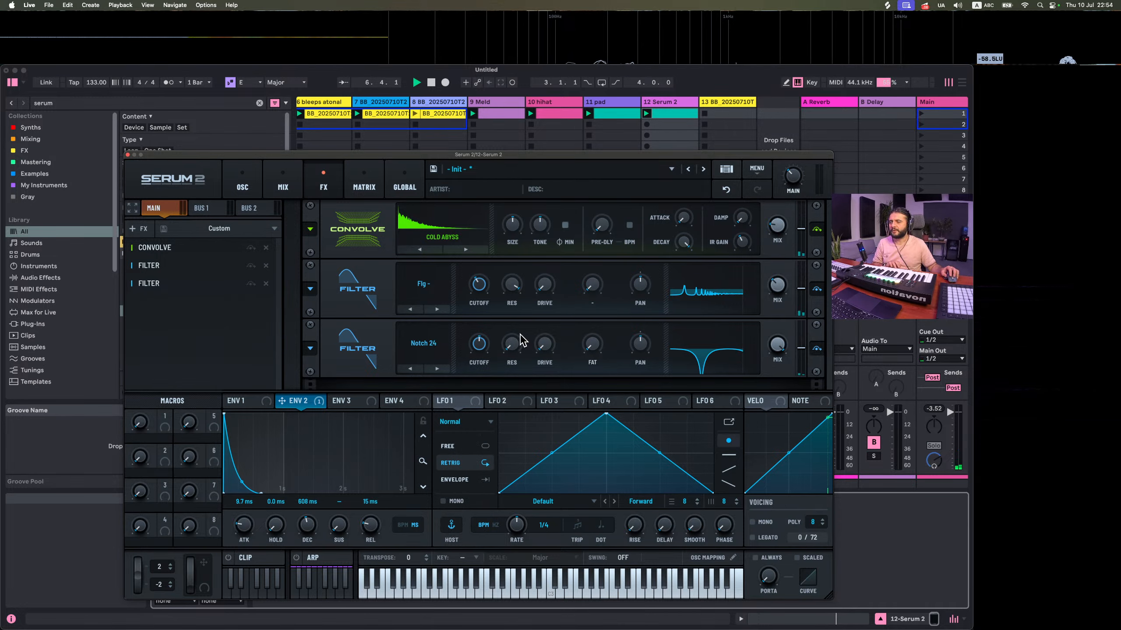
left_click_drag(477, 348, 488, 331)
Switch LFO 1 to S&H, map it to the Notch 24 filter's cutoff, and set its rate to 4 bar
left_click(461, 422)
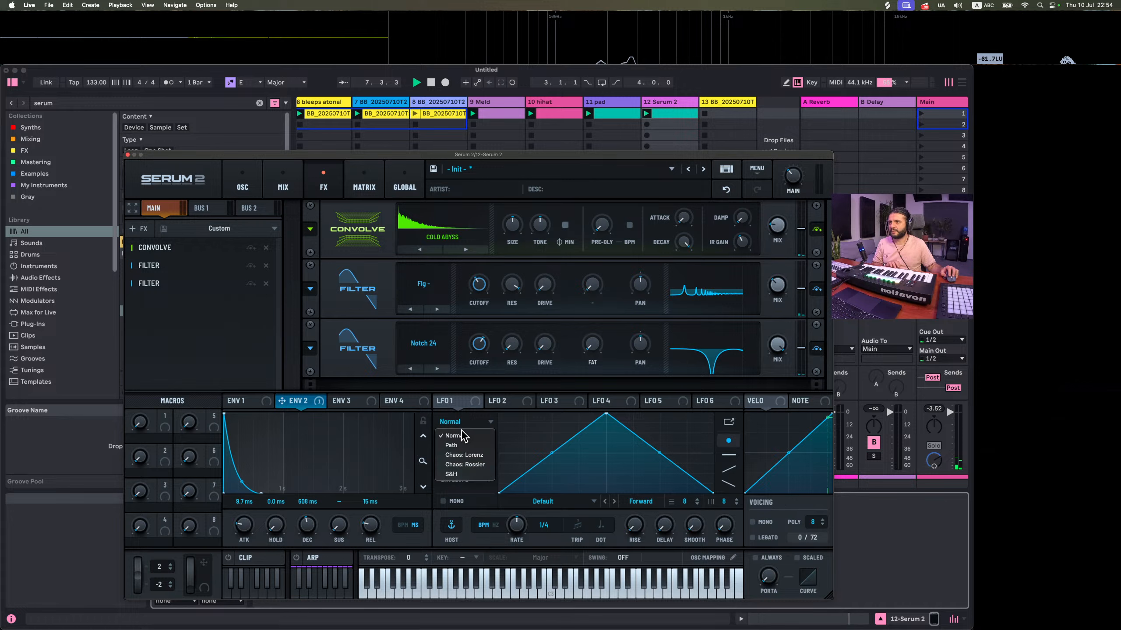
left_click(457, 485)
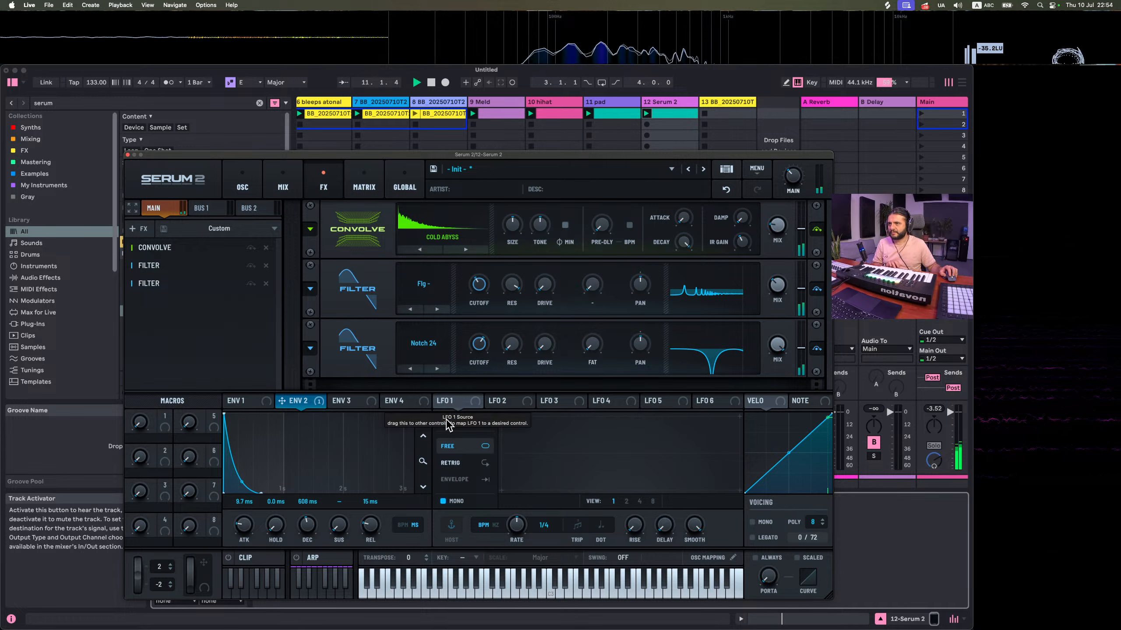
left_click_drag(445, 401, 480, 365)
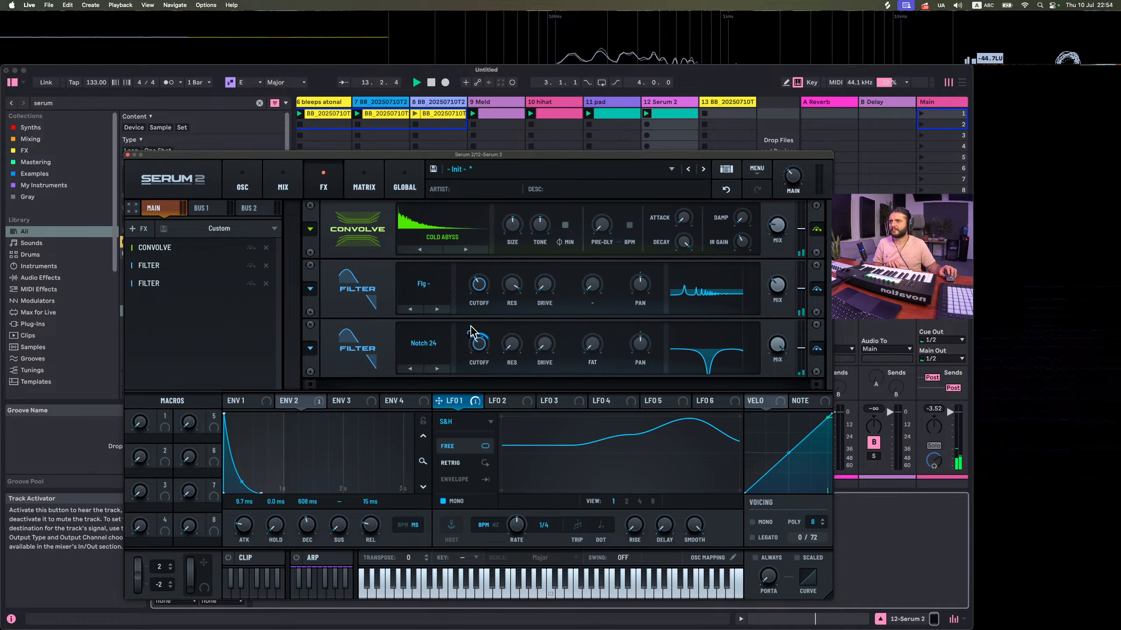
left_click_drag(482, 344, 484, 331)
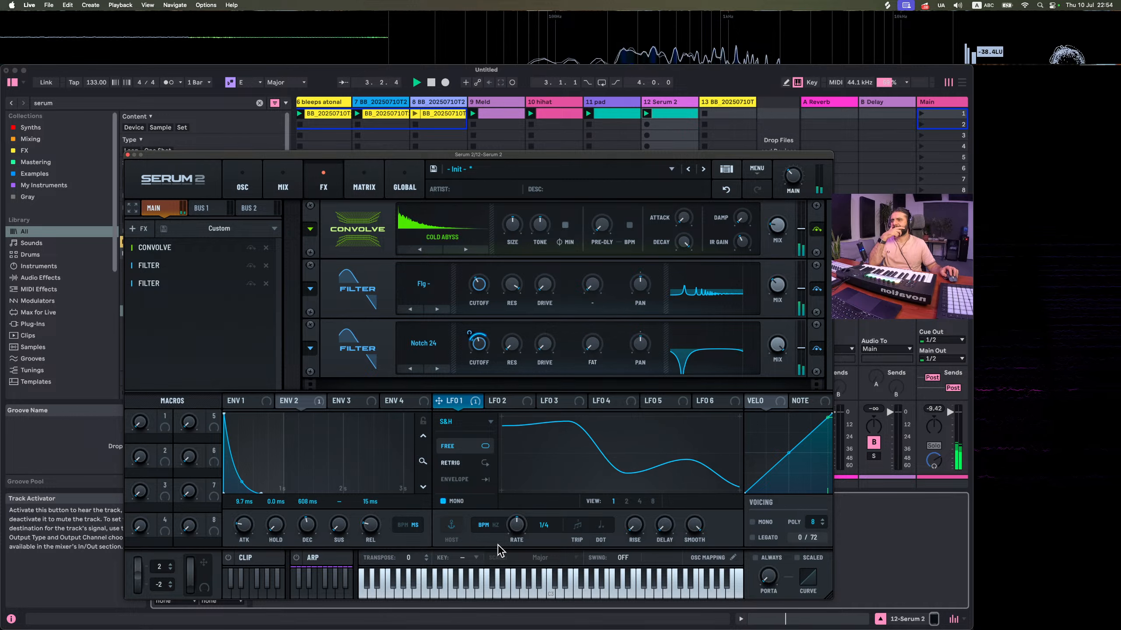
left_click_drag(510, 528, 508, 560)
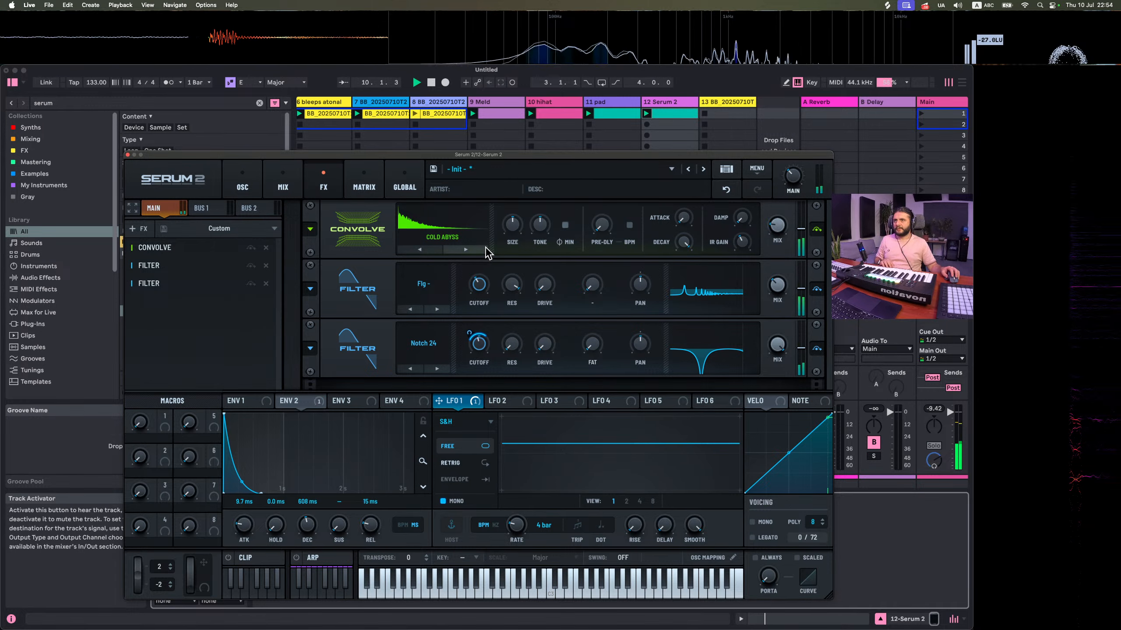
Increase Convolve's size and adjust its decay with playback restarted, and close the Serum 2 window
mouse_move(512, 226)
key("space")
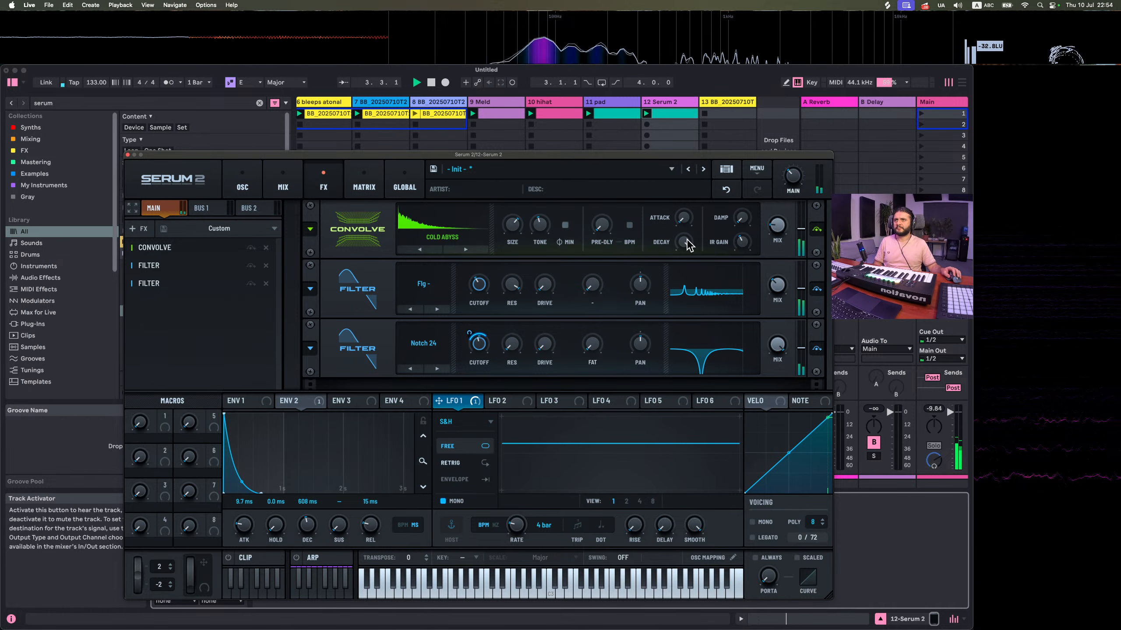
left_click_drag(686, 239, 688, 230)
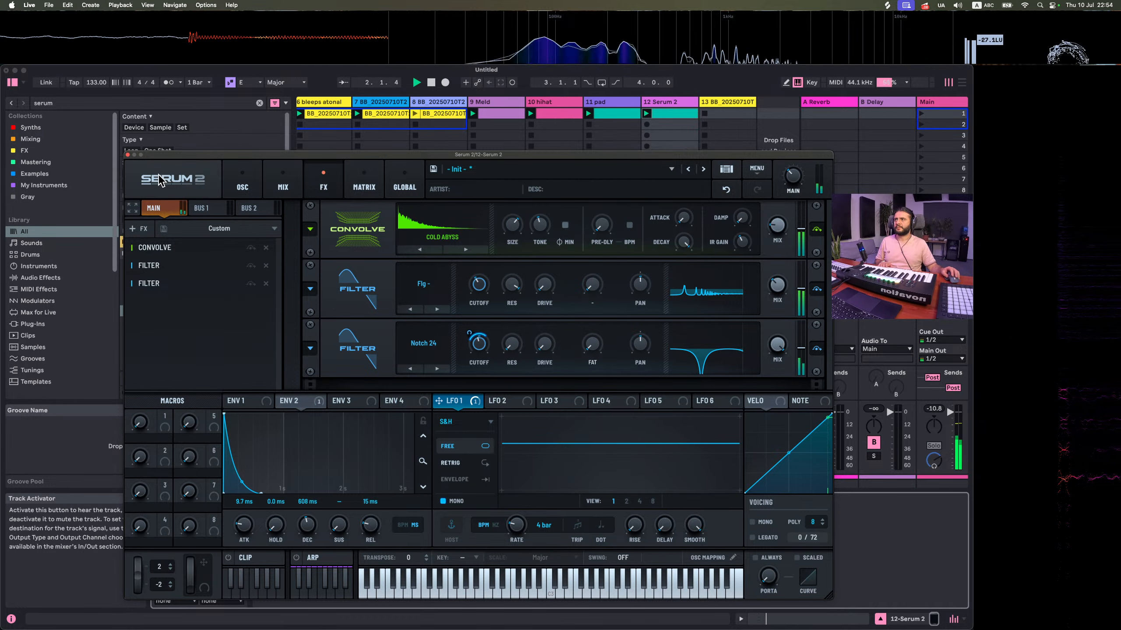
left_click(128, 155)
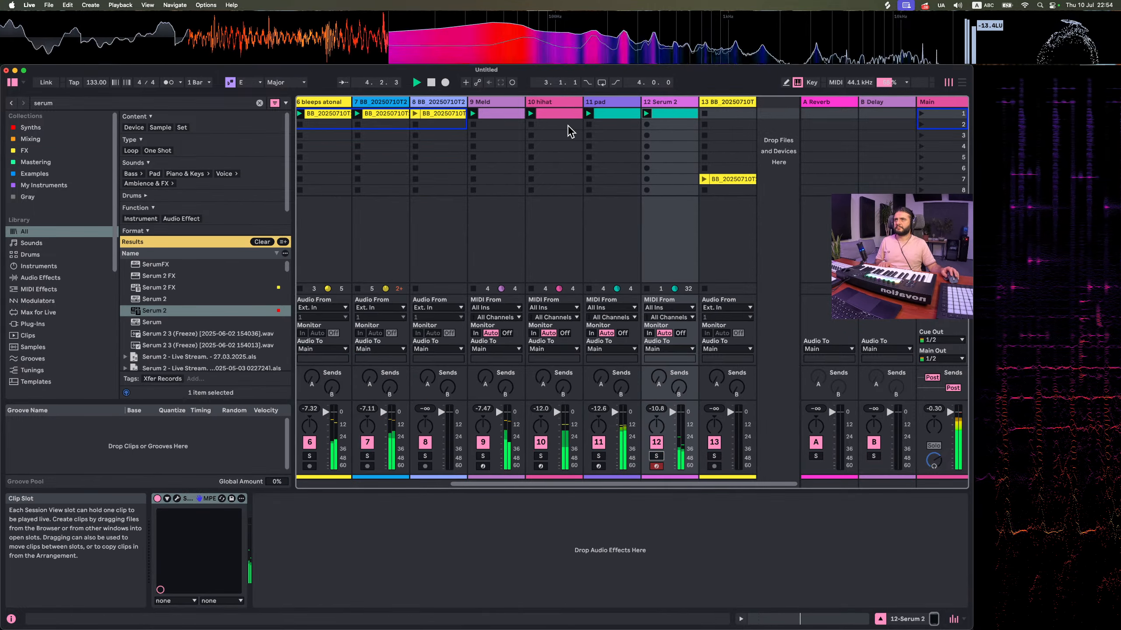
Stop all clips, and launch the bounced kick clip followed by the track 3 Meld clip
scroll(520, 182, "left", 5)
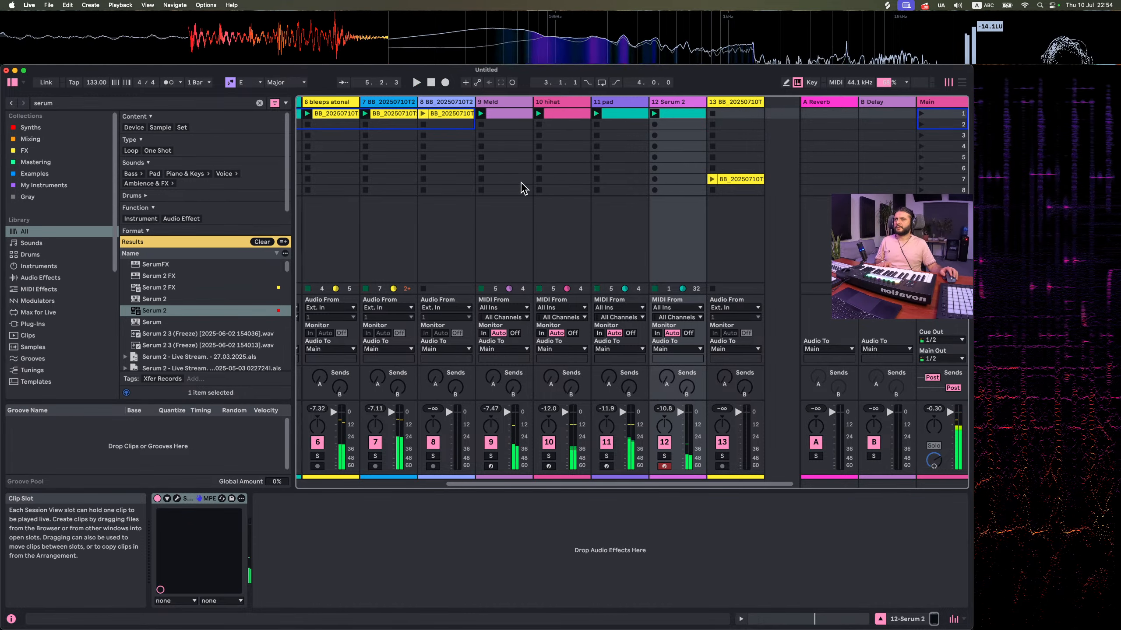
left_click(379, 155)
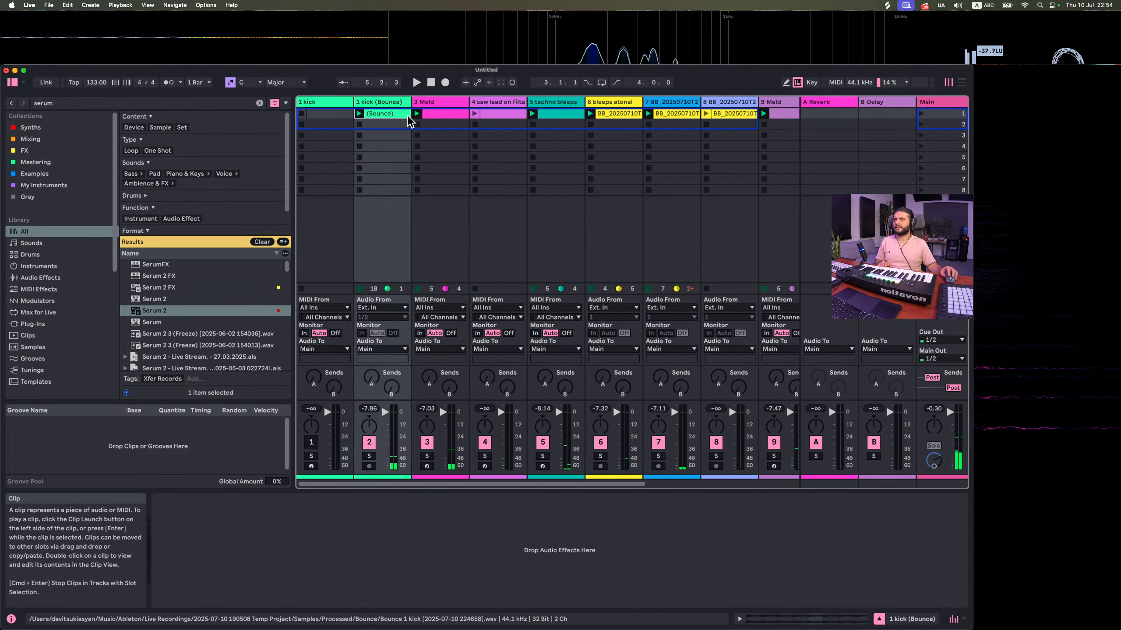
left_click(934, 288)
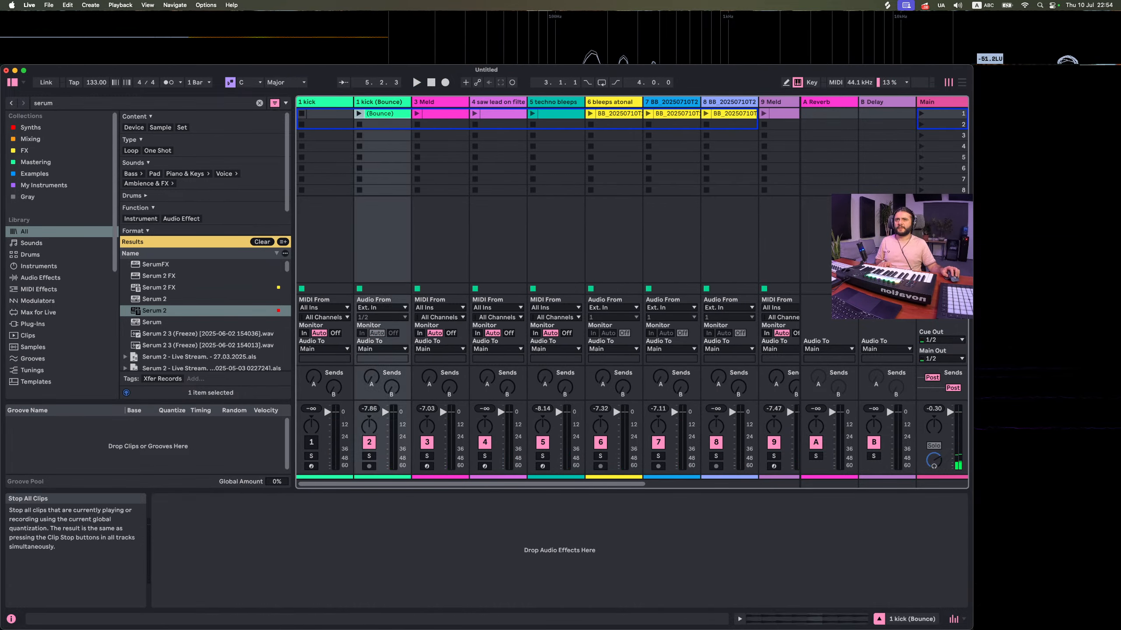
left_click(822, 260)
left_click(358, 113)
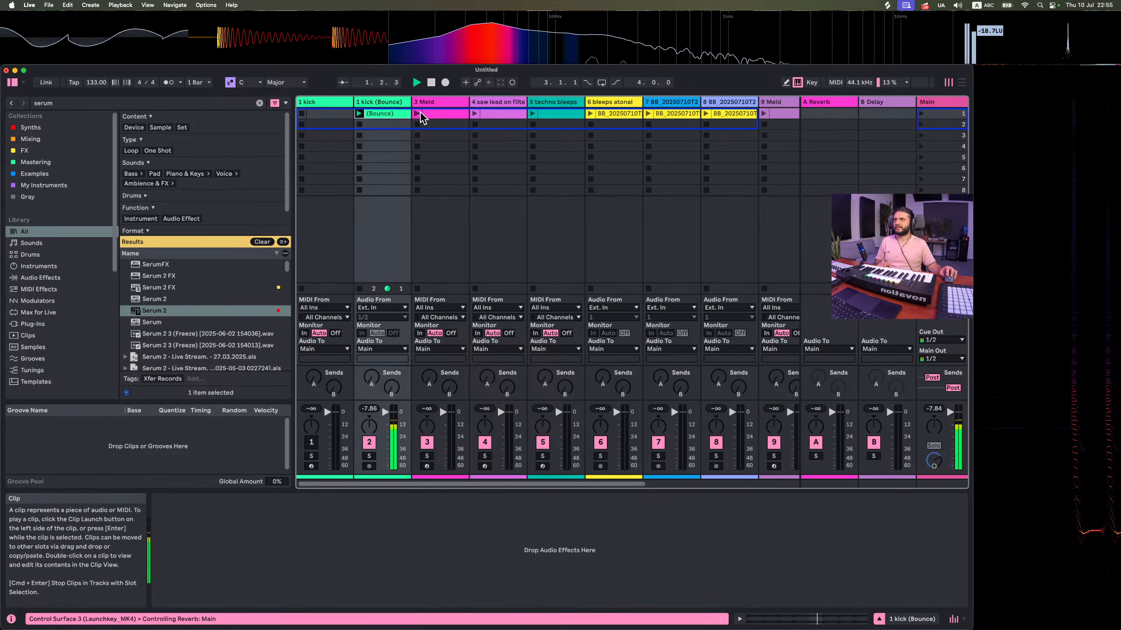
left_click(417, 114)
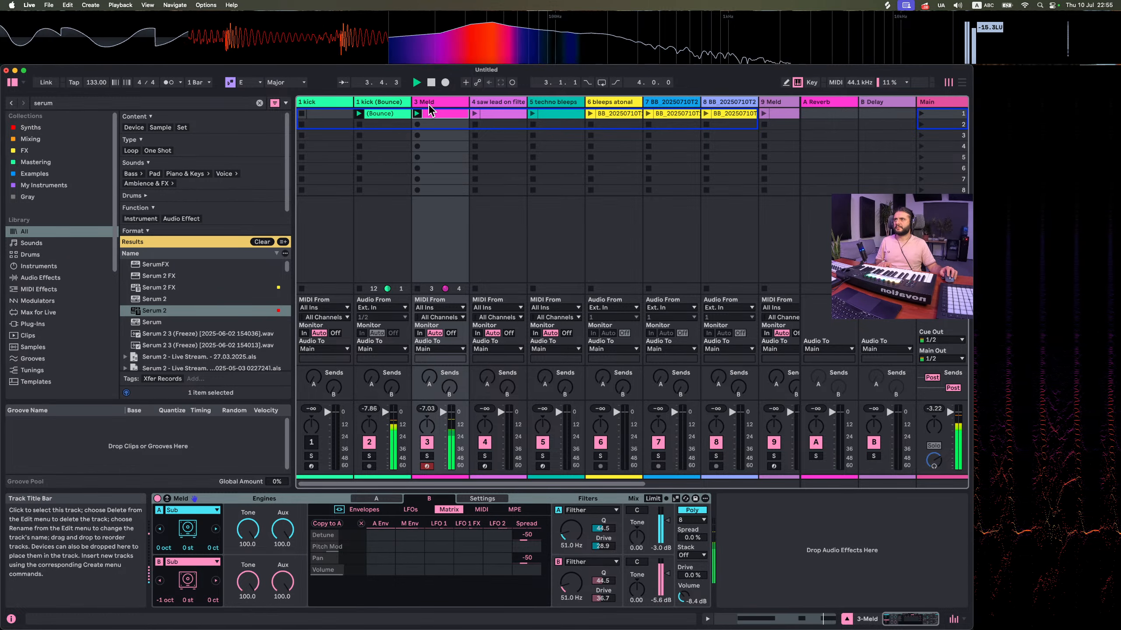
Check the track 3 Meld clip's notes, turn off the synth's engine B, and restart playback
double_click(438, 113)
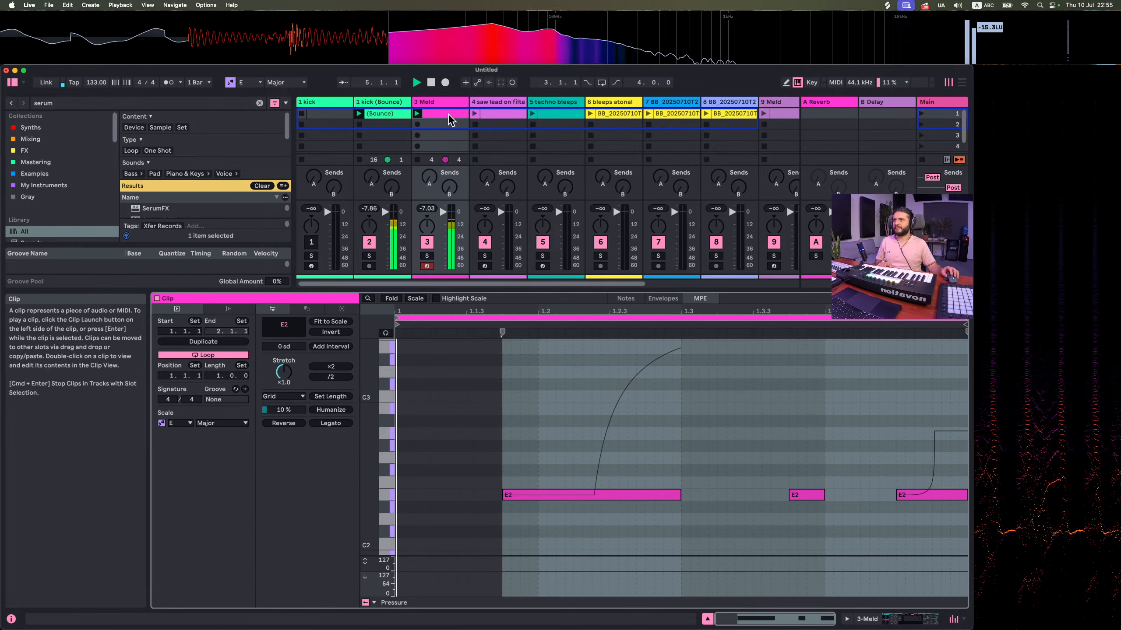
left_click(449, 103)
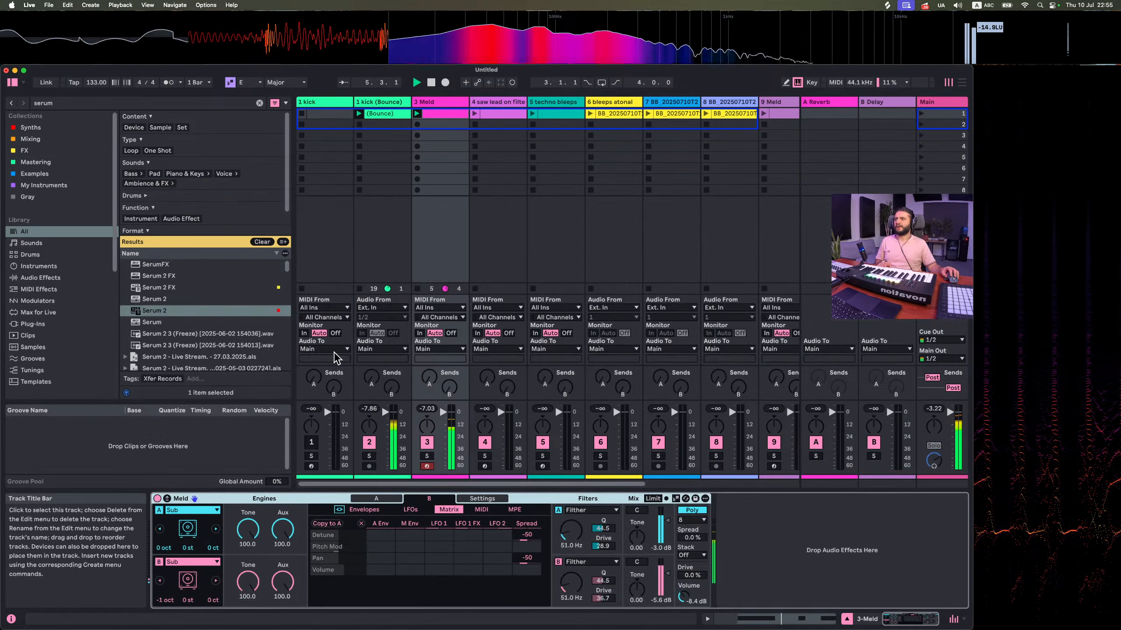
left_click(159, 562)
key("space")
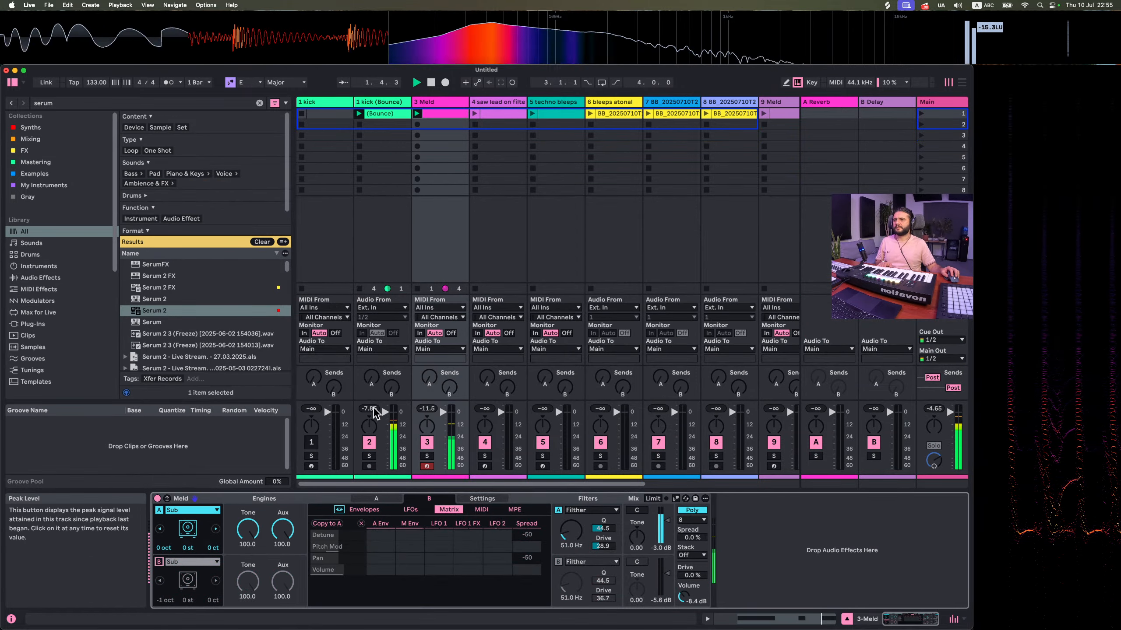
Launch the track 4 saw lead clip and duplicate its loop out to four bars
left_click(475, 111)
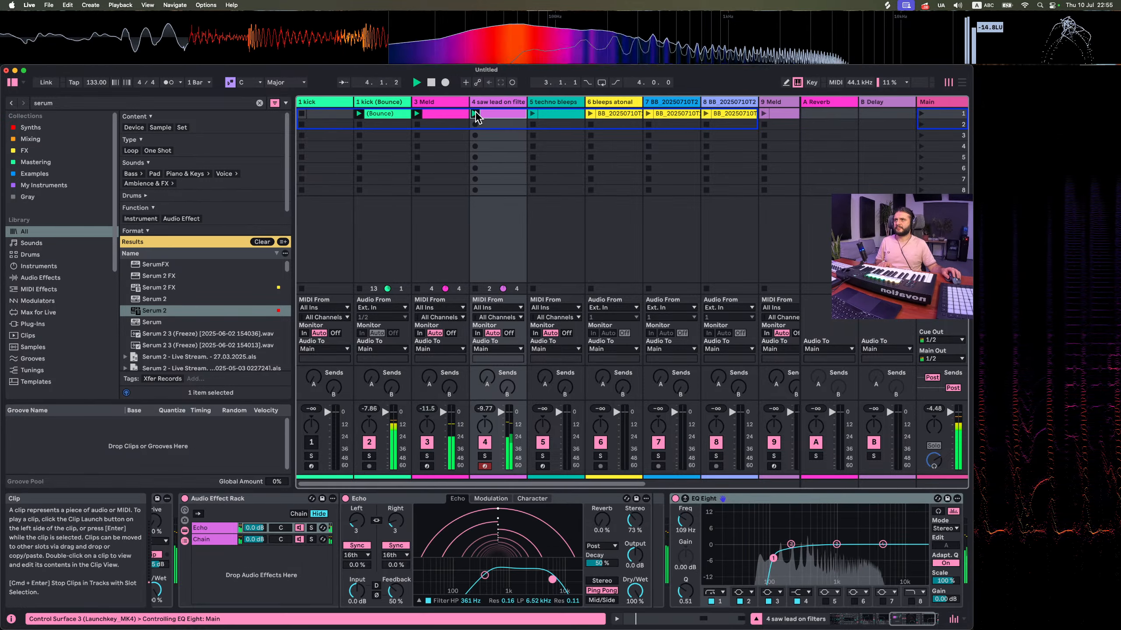
double_click(503, 115)
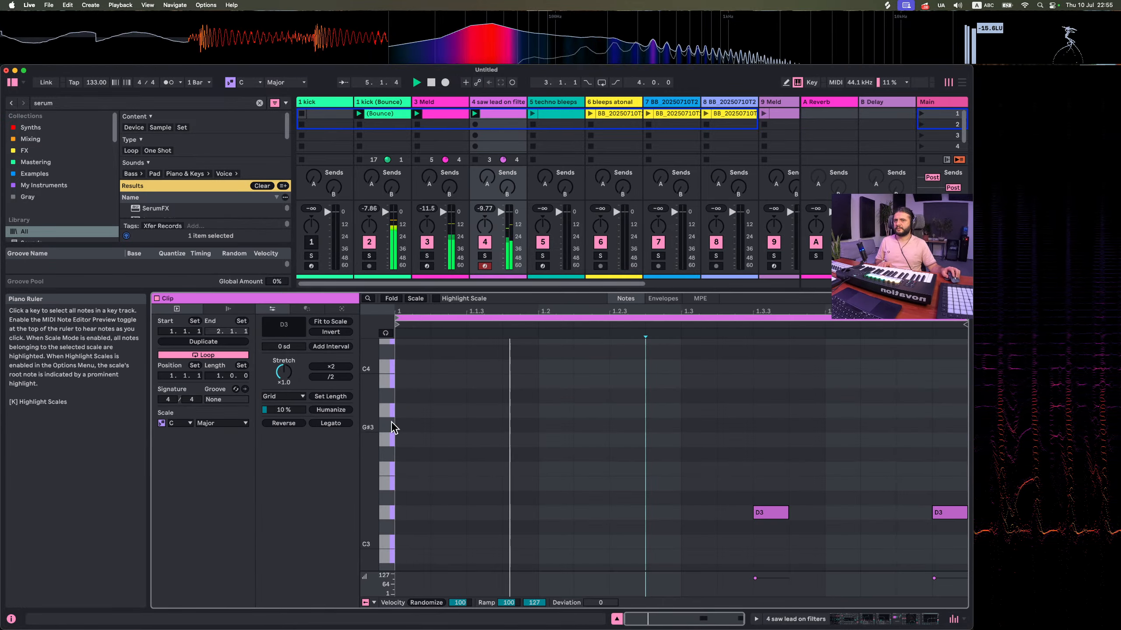
left_click(214, 342)
left_click(214, 342)
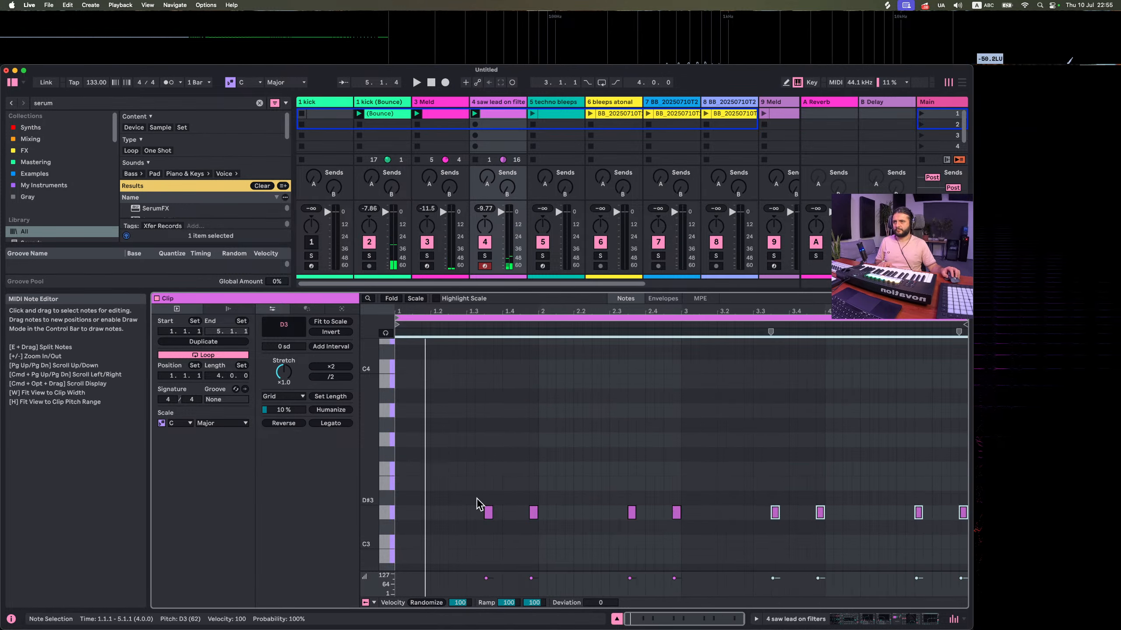
Delete the D3 notes in bars 1 and 3 of the track 4 saw lead clip, keeping the bar 2 and 4 pairs
left_click_drag(462, 486, 600, 562)
key("Delete")
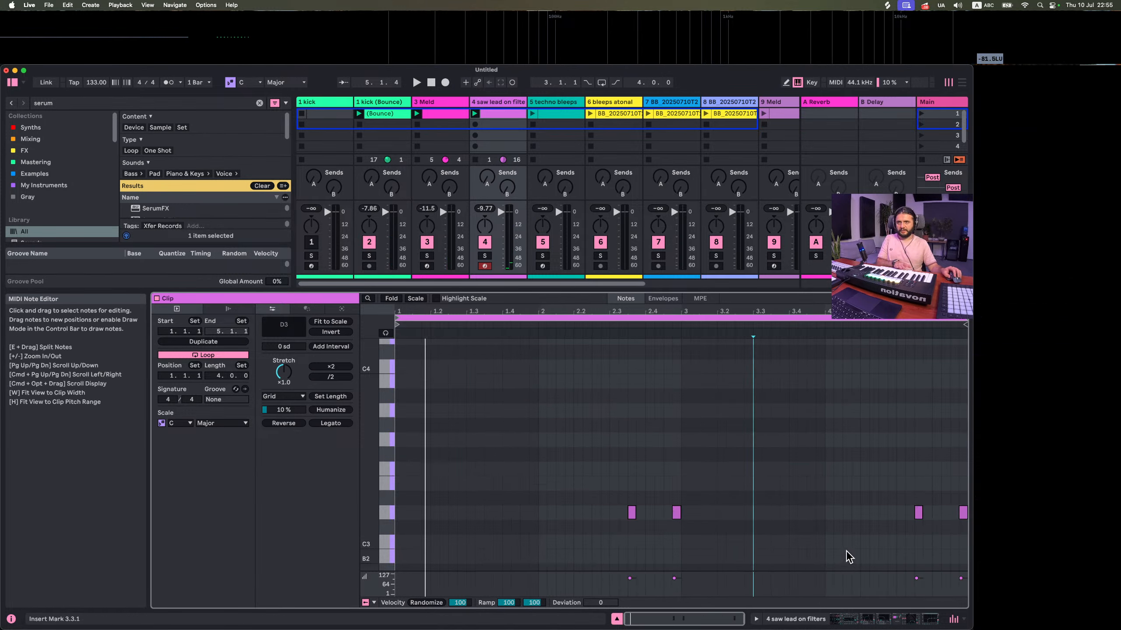
Launch the techno bleeps clip on track 5, followed by the bleeps atonal clip on track 6
left_click(533, 114)
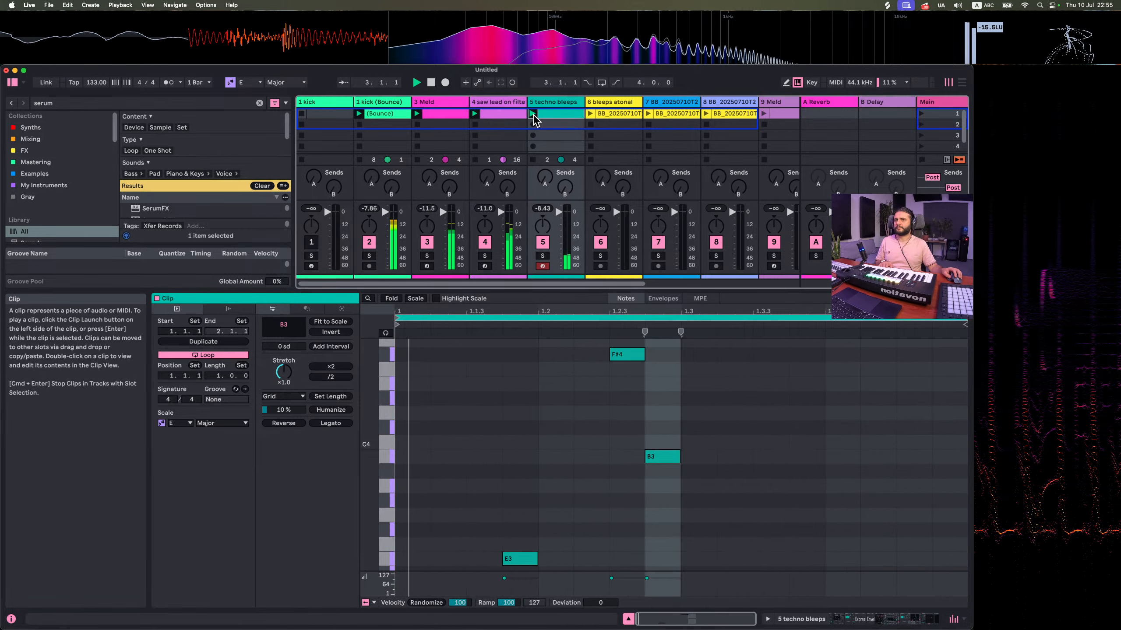
left_click(590, 114)
scroll(620, 175, "right", 3)
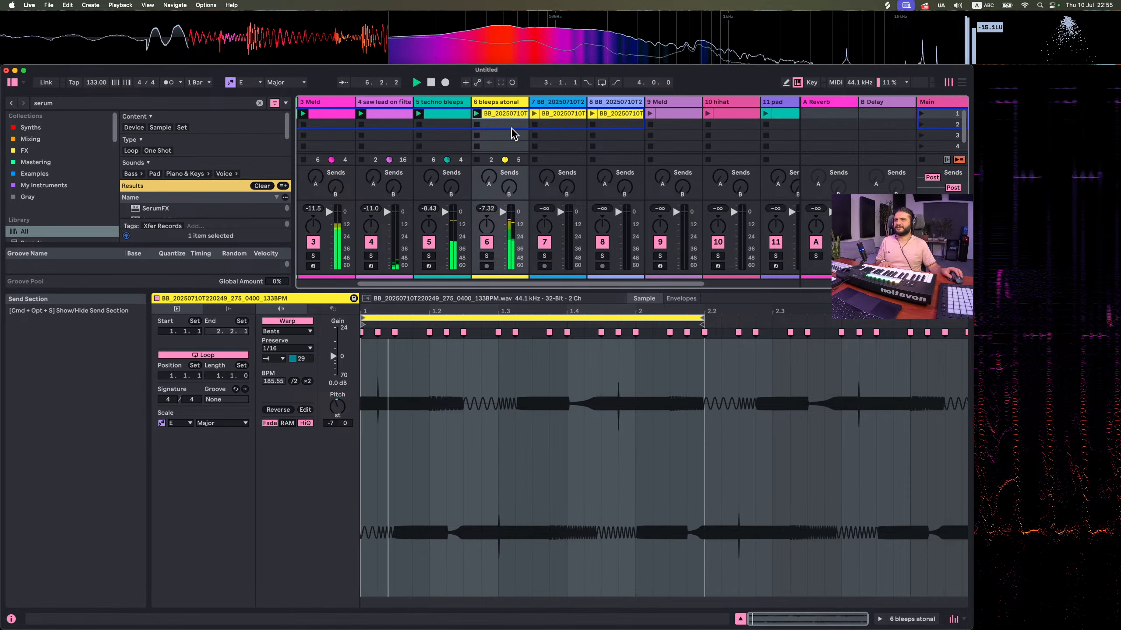
Add kHs Clipper to the bleeps atonal track, lower its clipping threshold, and close the plug-in window
double_click(502, 101)
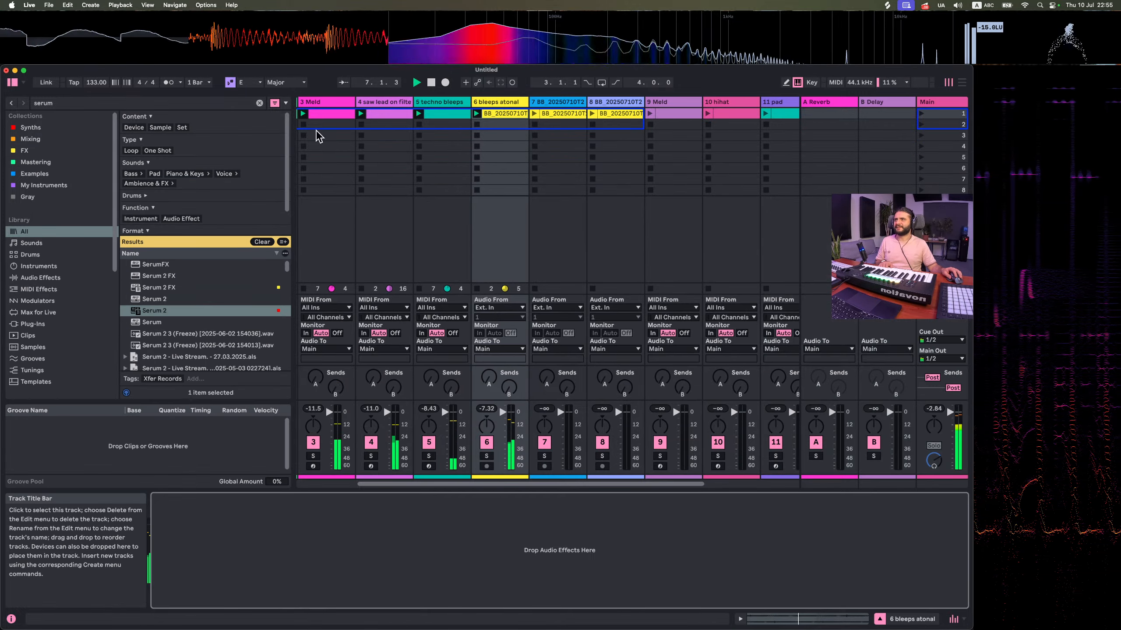
left_click(60, 105)
type("clip")
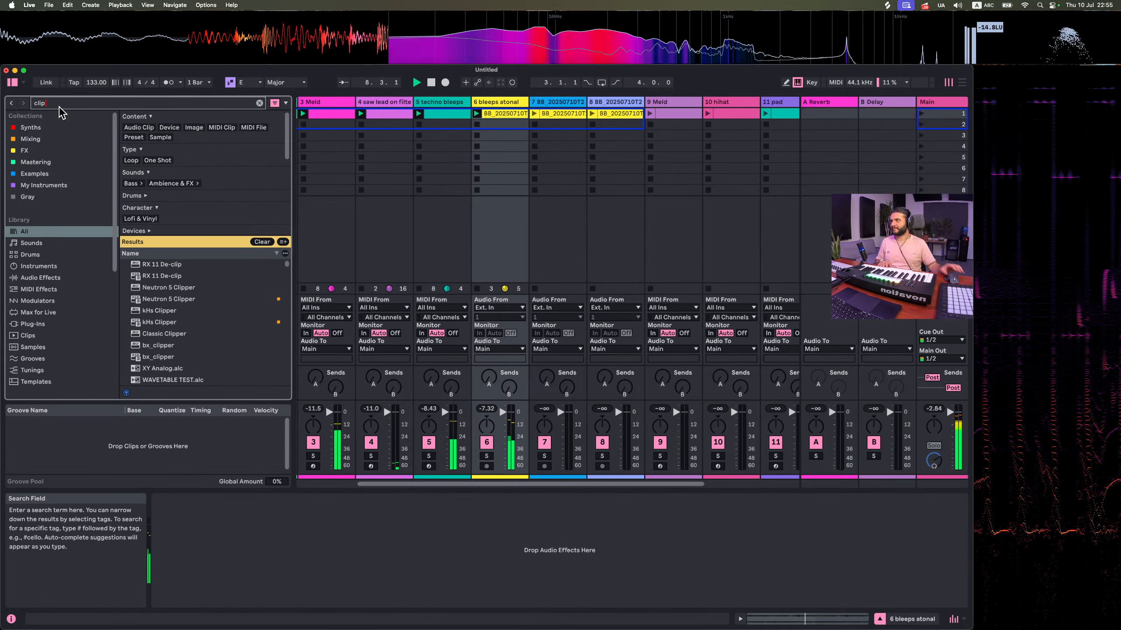
double_click(132, 322)
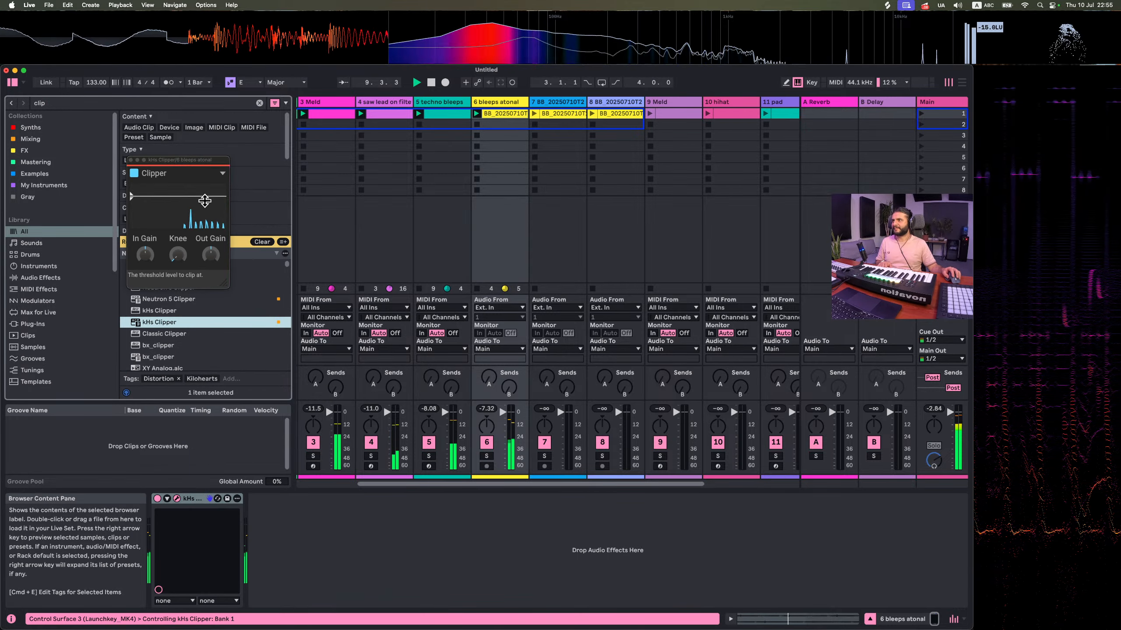
left_click_drag(206, 223, 207, 226)
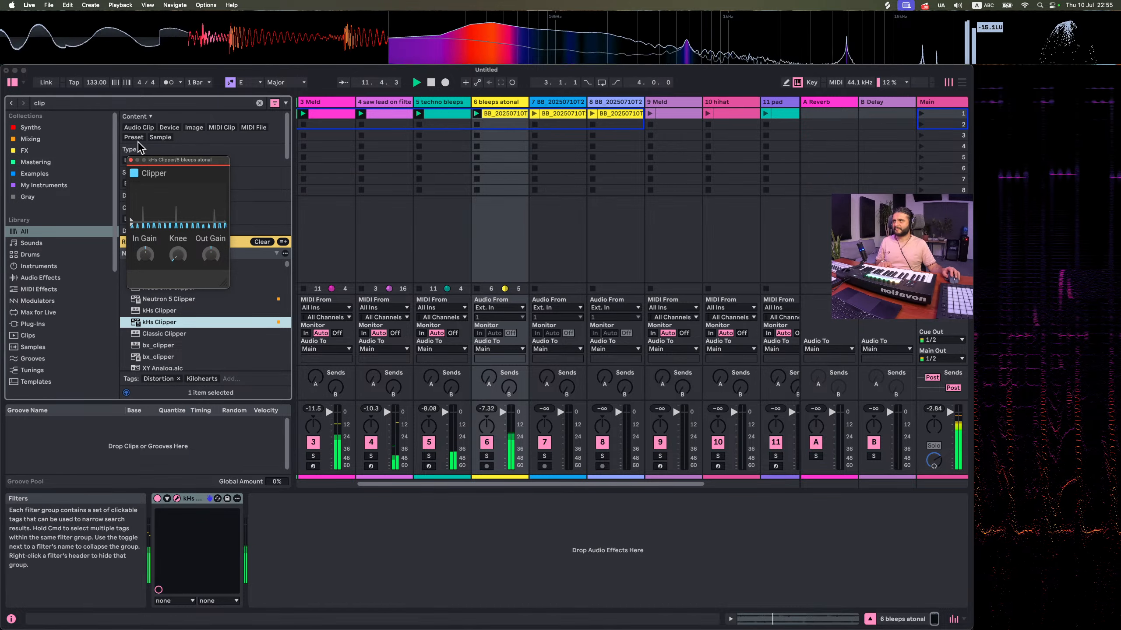
left_click(131, 160)
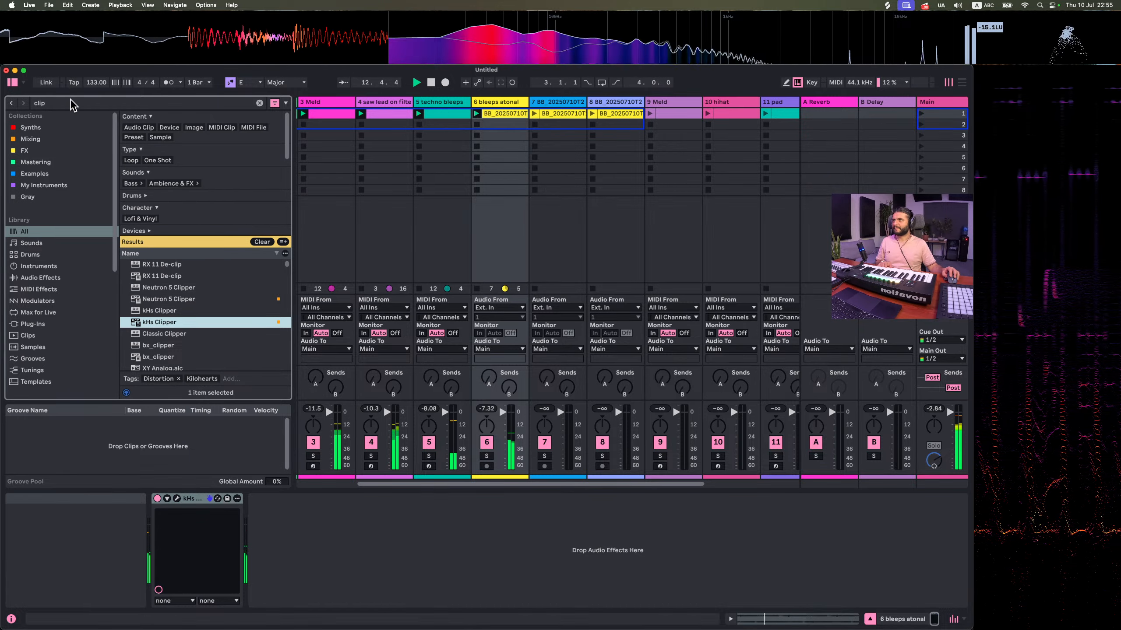
Add a Utility after the clipper on the bleeps atonal track and narrow its stereo width to 20%
key("BackSpace")
key("BackSpace")
key("BackSpace")
key("BackSpace")
type("util")
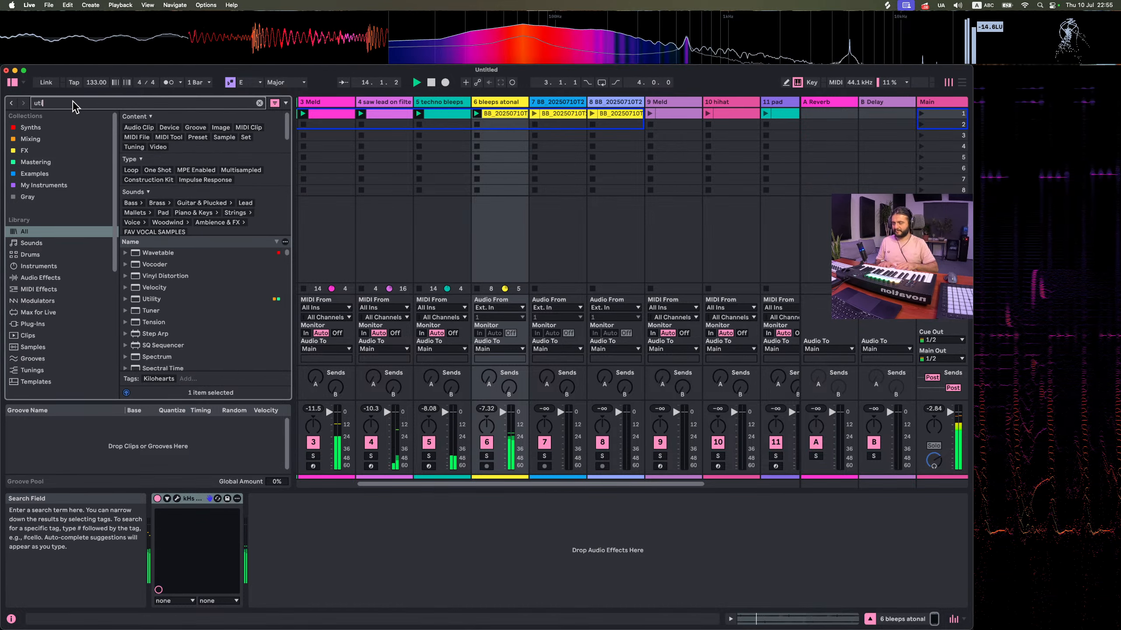
type("i")
double_click(150, 264)
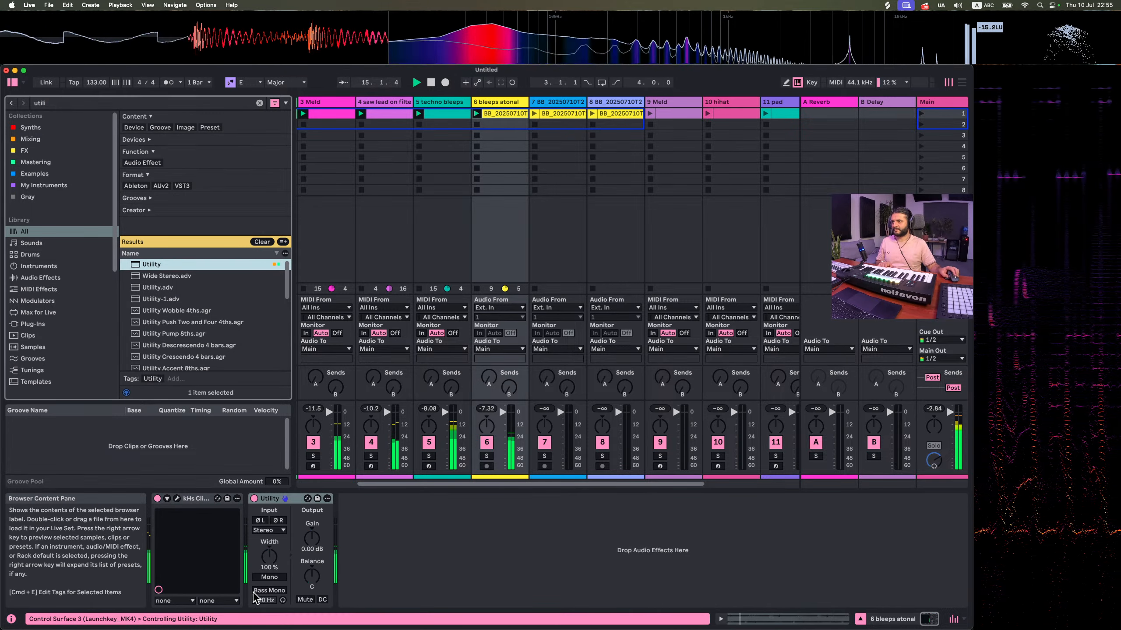
left_click_drag(269, 556, 270, 563)
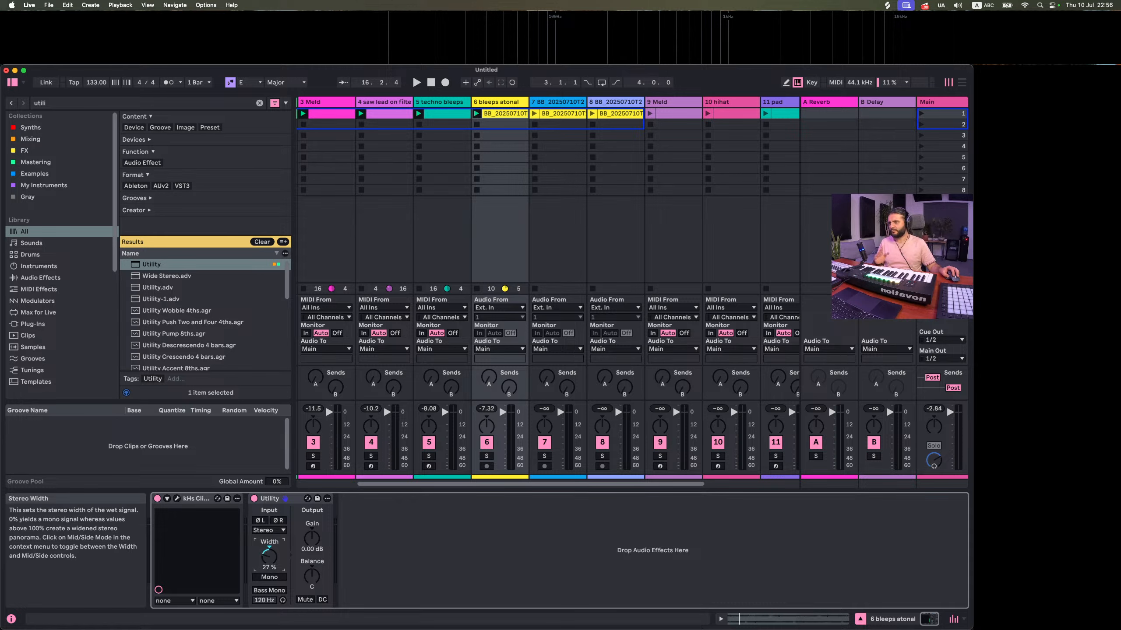
Try Utility's Mid/Side mode at about 43M during playback, return to Width mode, and restart playback
right_click(269, 557)
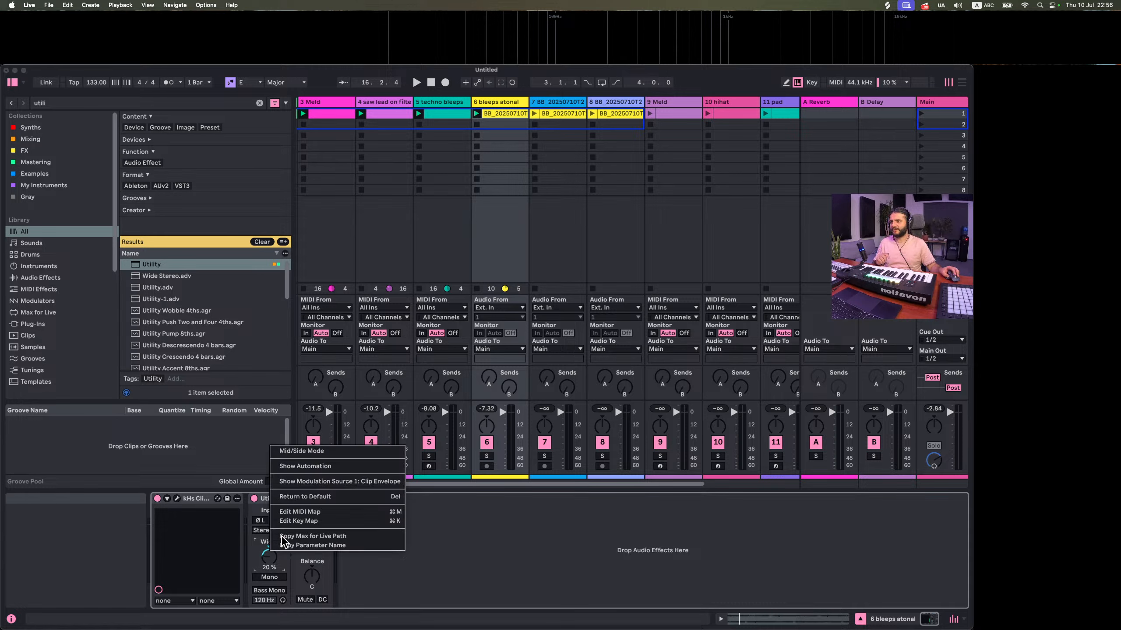
left_click(298, 451)
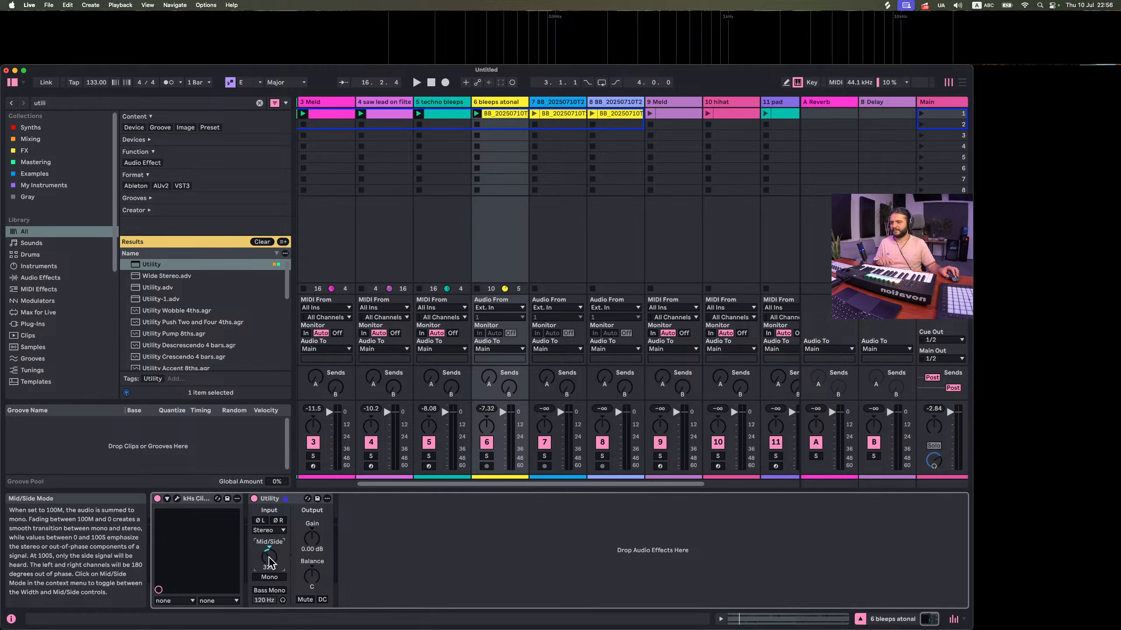
key("space")
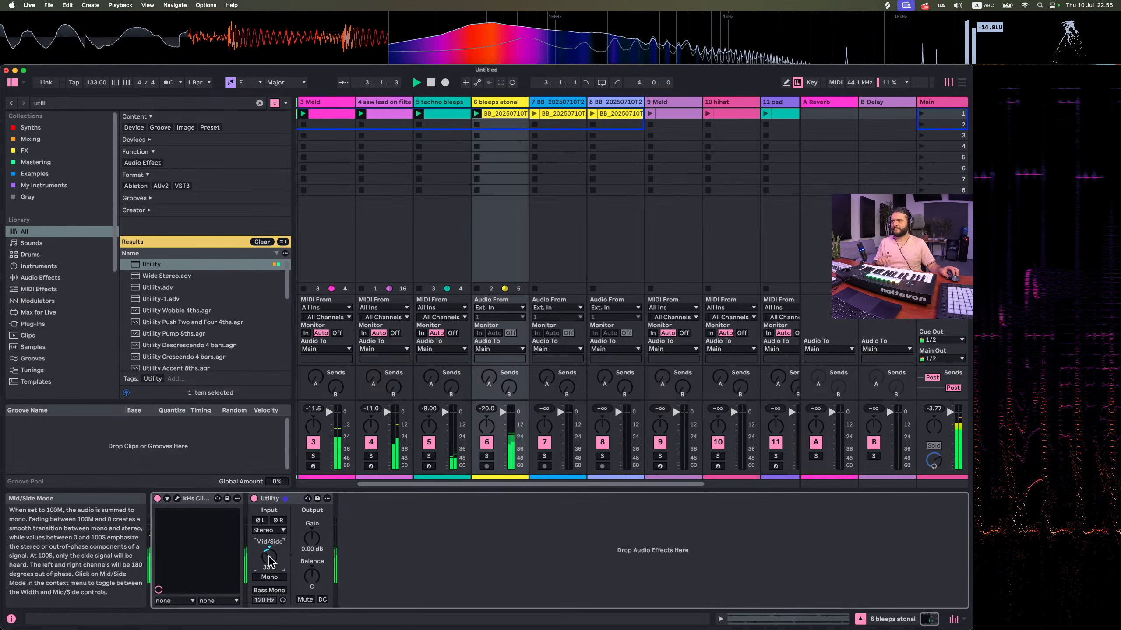
left_click_drag(270, 557, 269, 569)
key("space")
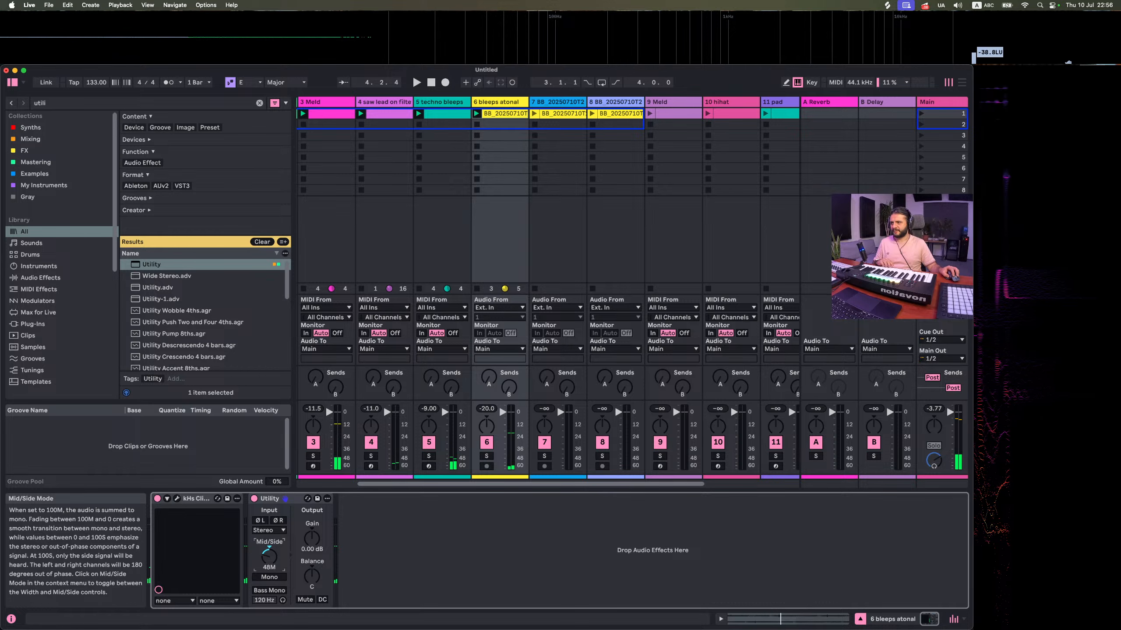
right_click(270, 565)
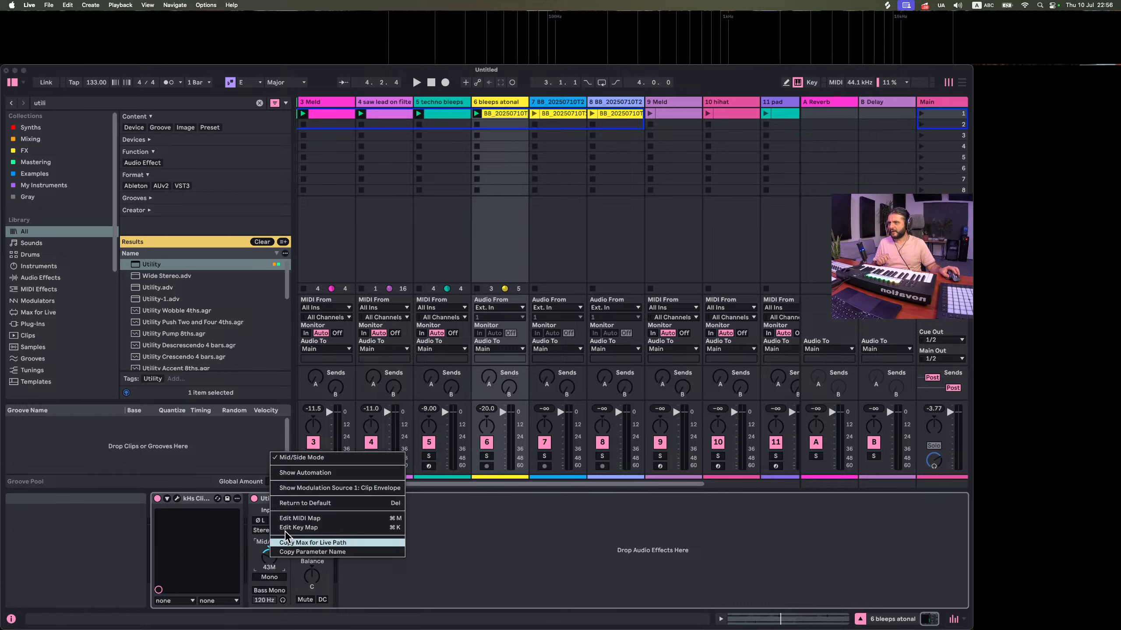
left_click(308, 460)
key("space")
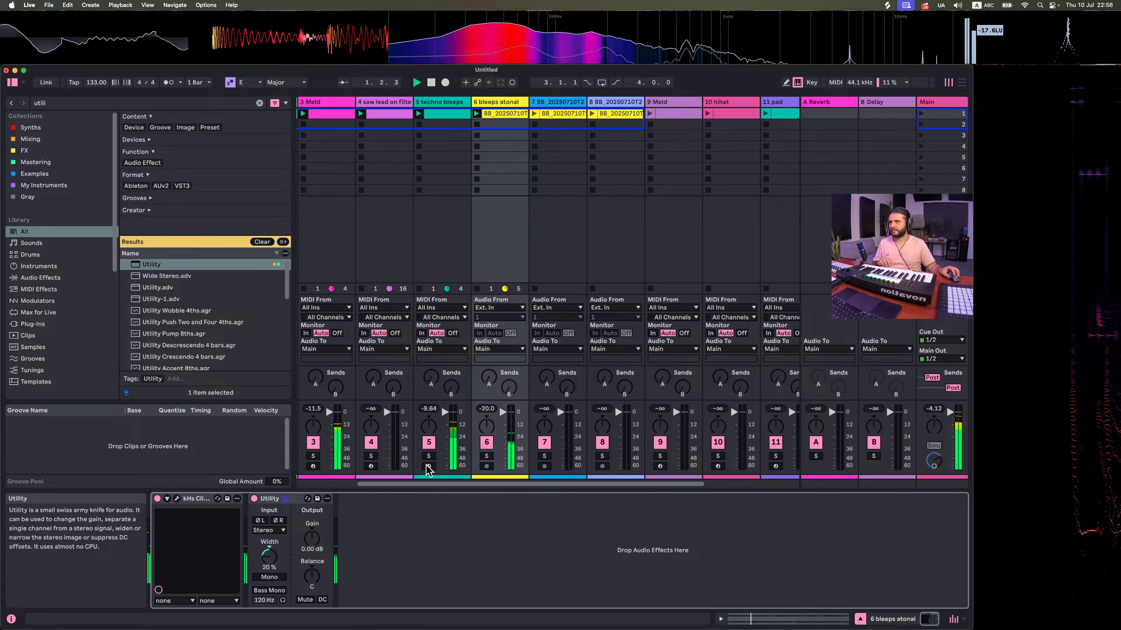
Solo the bleeps atonal track and compare Utility's stereo width settings up to 400%
left_click(486, 456)
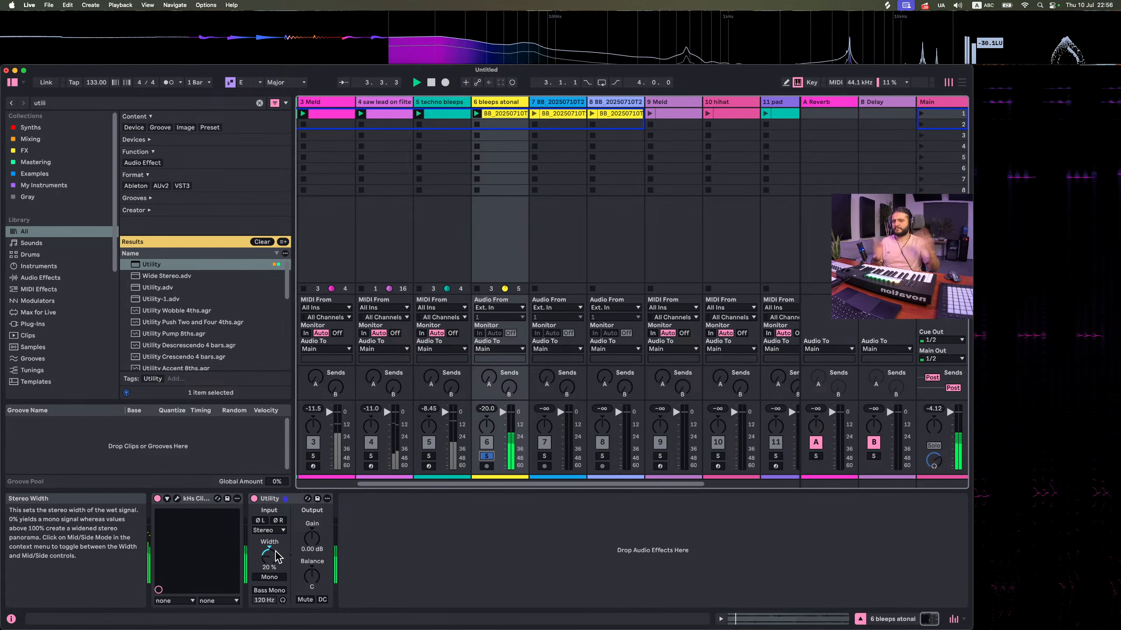
left_click_drag(266, 568, 267, 559)
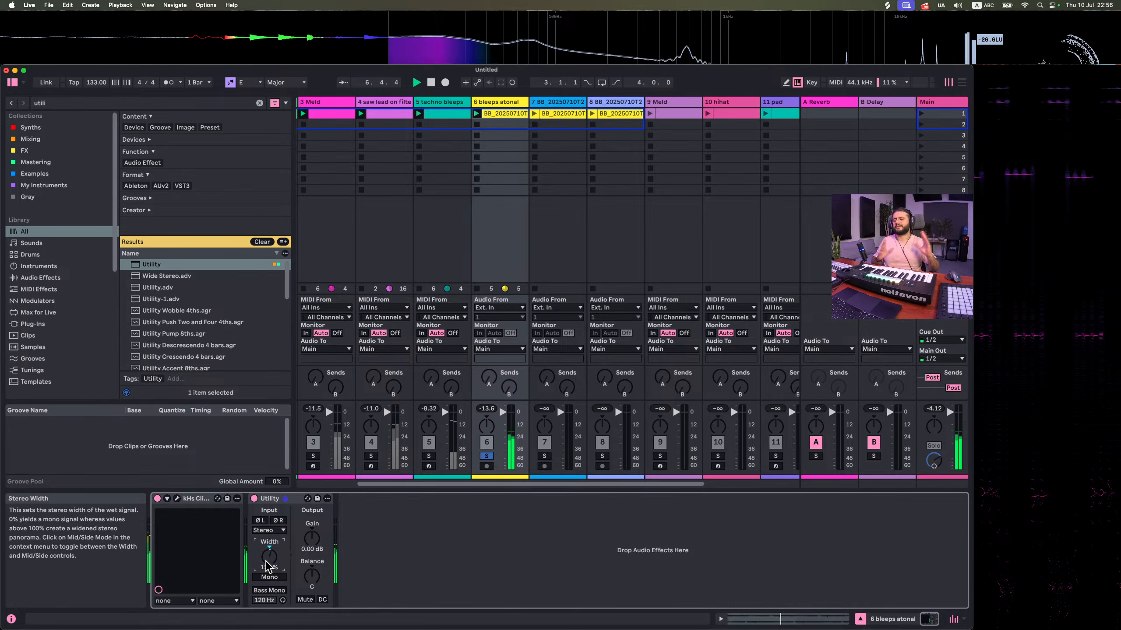
left_click_drag(271, 546, 271, 512)
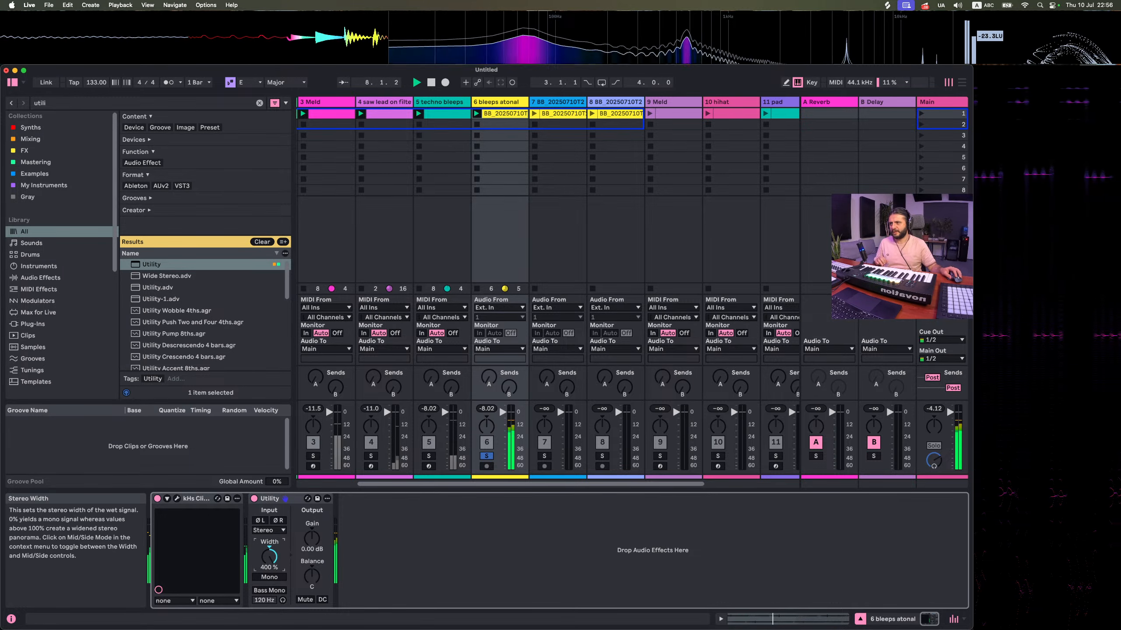
mouse_move(269, 558)
left_mouse_down()
mouse_move(269, 541)
mouse_move(267, 578)
left_mouse_up()
Switch Utility's width control to Mid/Side mode, set it to 48M, and unsolo the bleeps atonal track
right_click(267, 558)
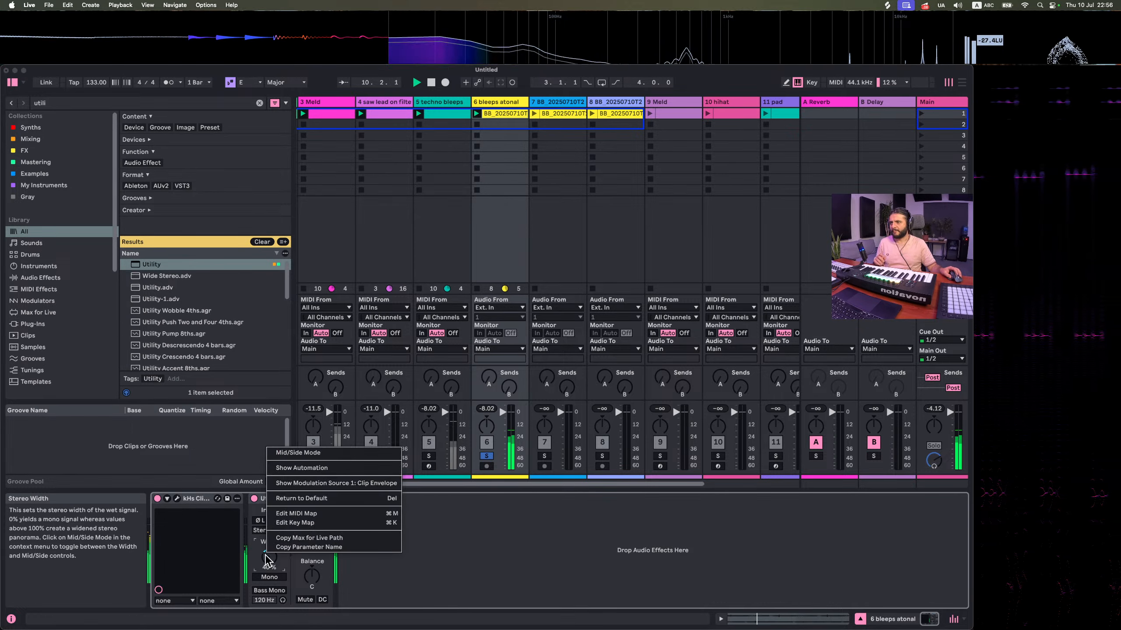
left_click(303, 455)
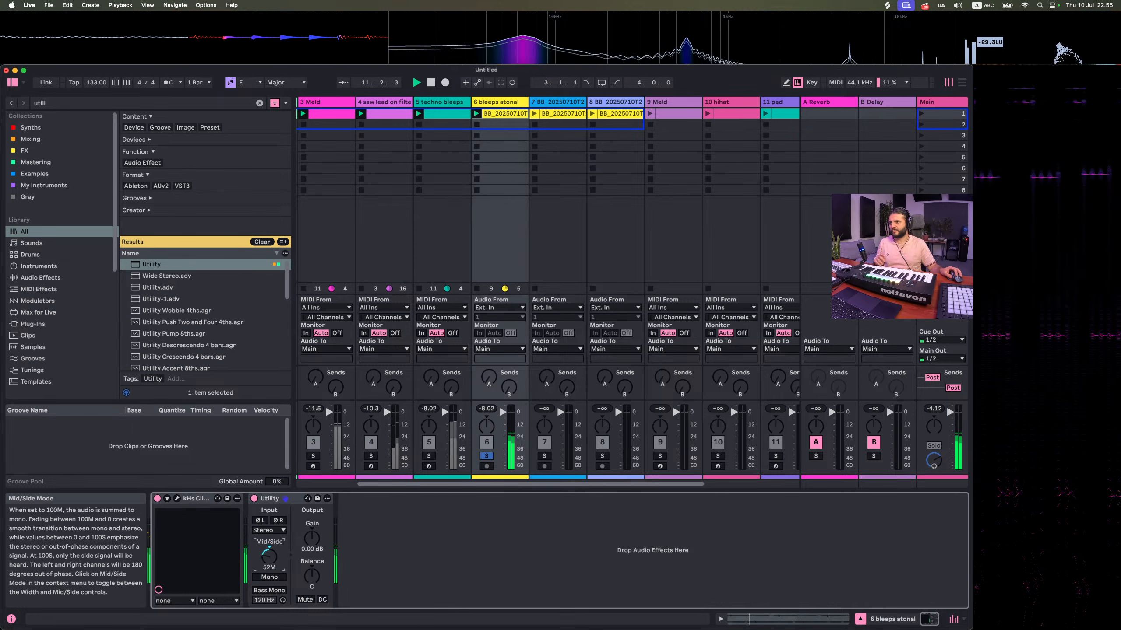
left_click_drag(269, 557, 269, 574)
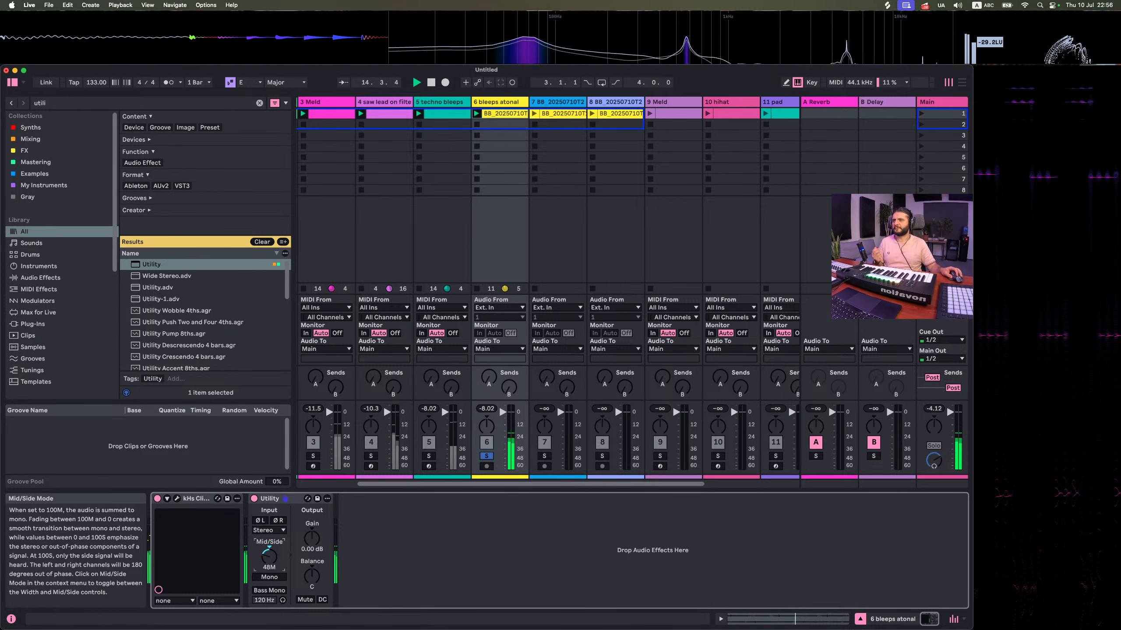
left_click(487, 456)
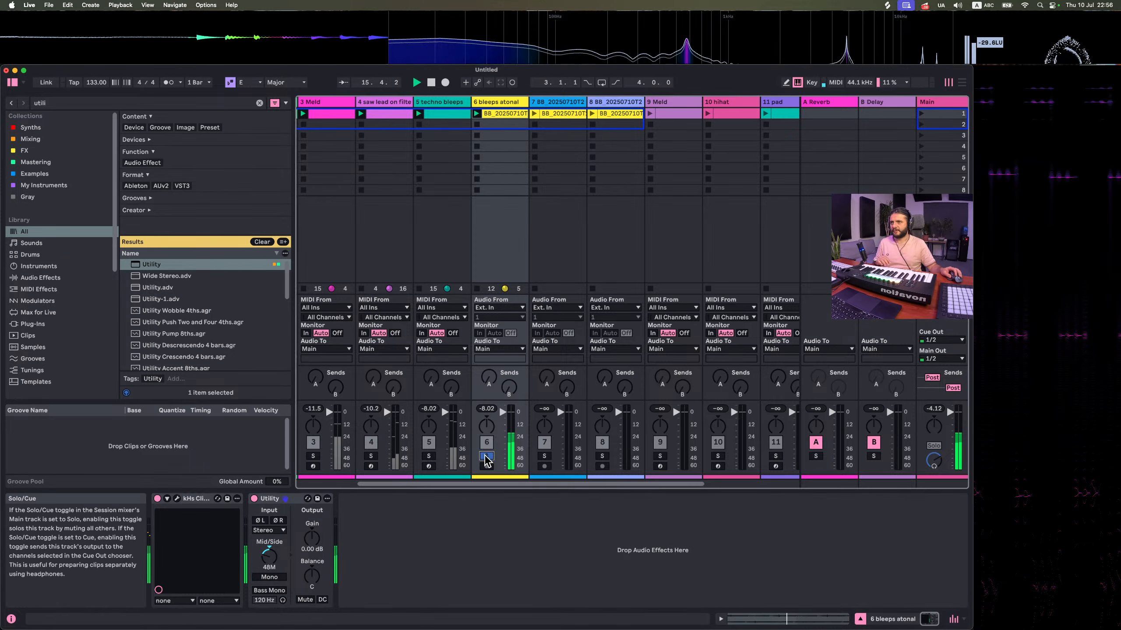
Launch the audio clip on track 7 and the Serum 2 clip on track 12
left_click_drag(408, 485, 453, 484)
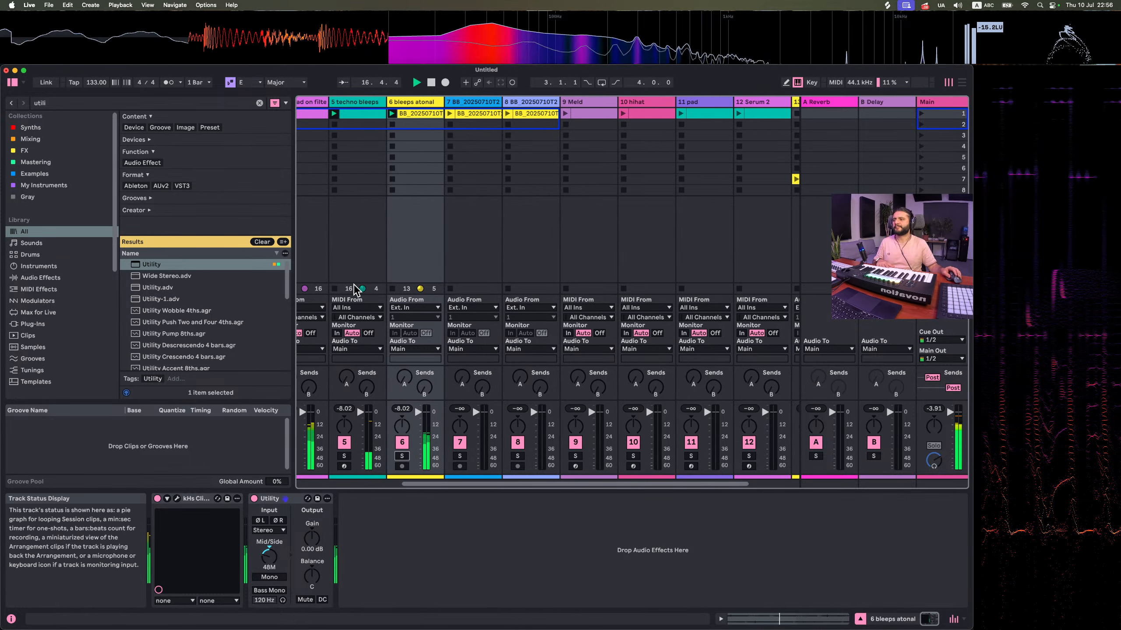
left_click(449, 114)
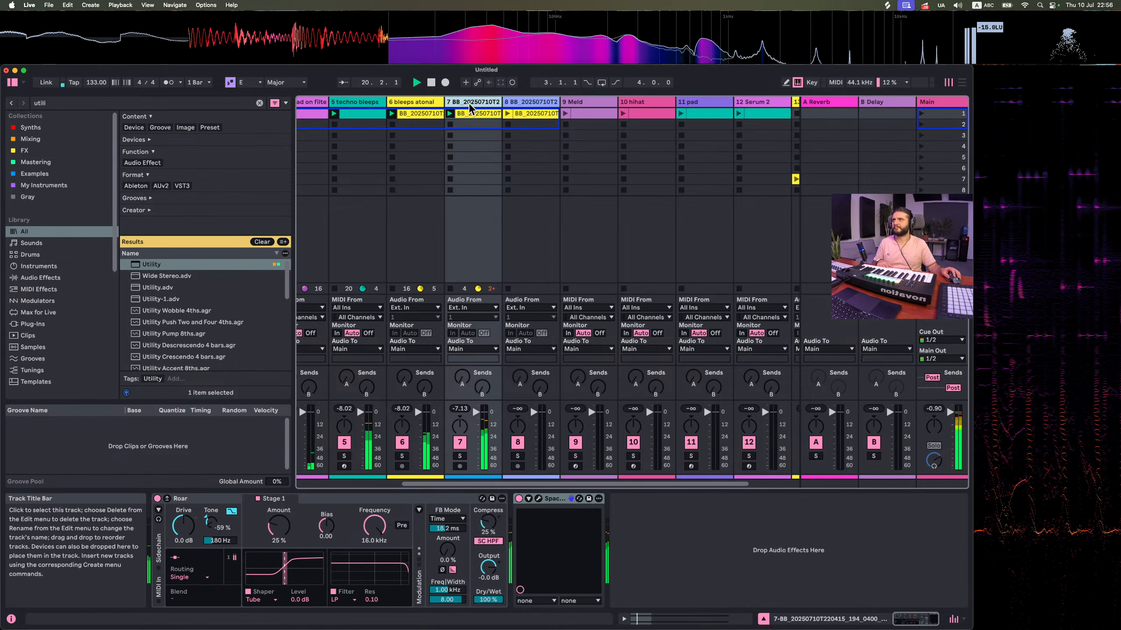
scroll(507, 228, "left", 5)
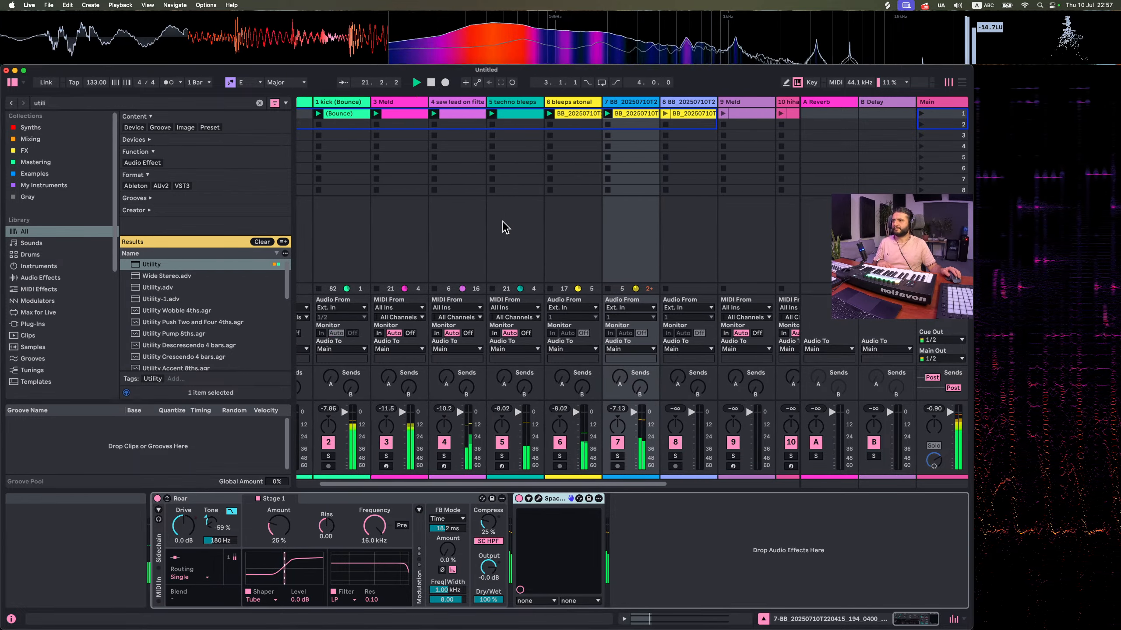
scroll(691, 137, "right", 4)
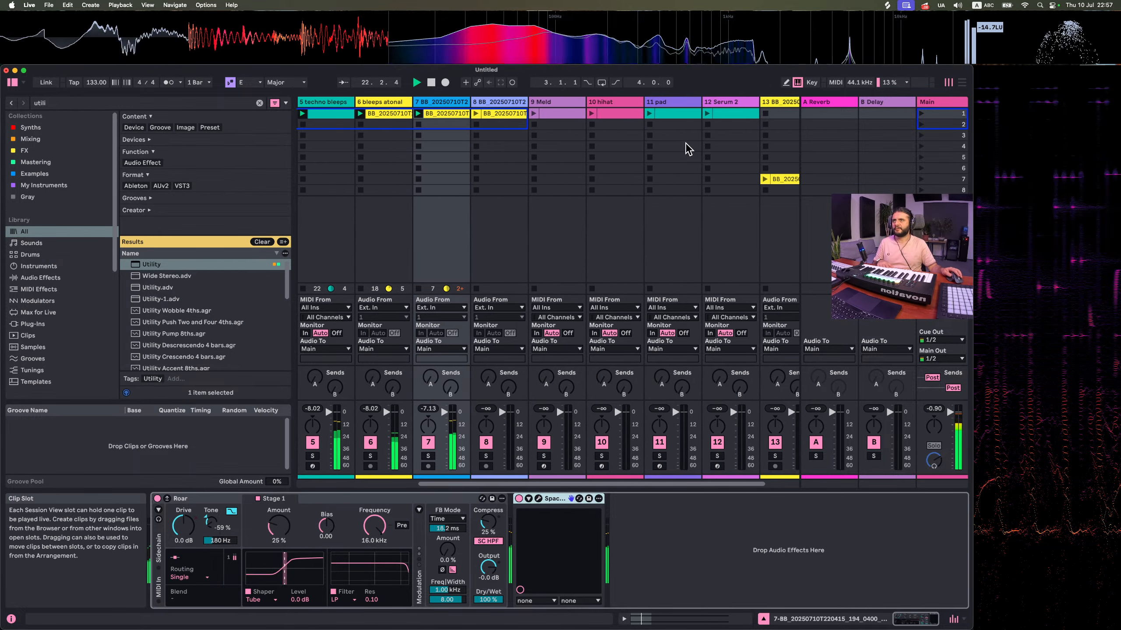
left_click(727, 143)
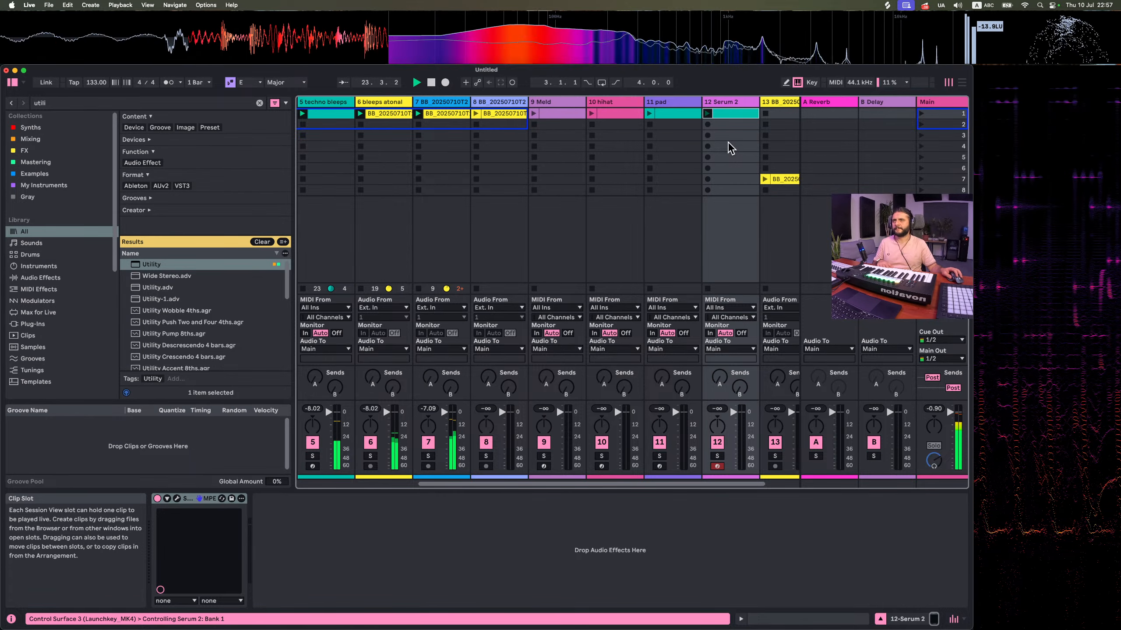